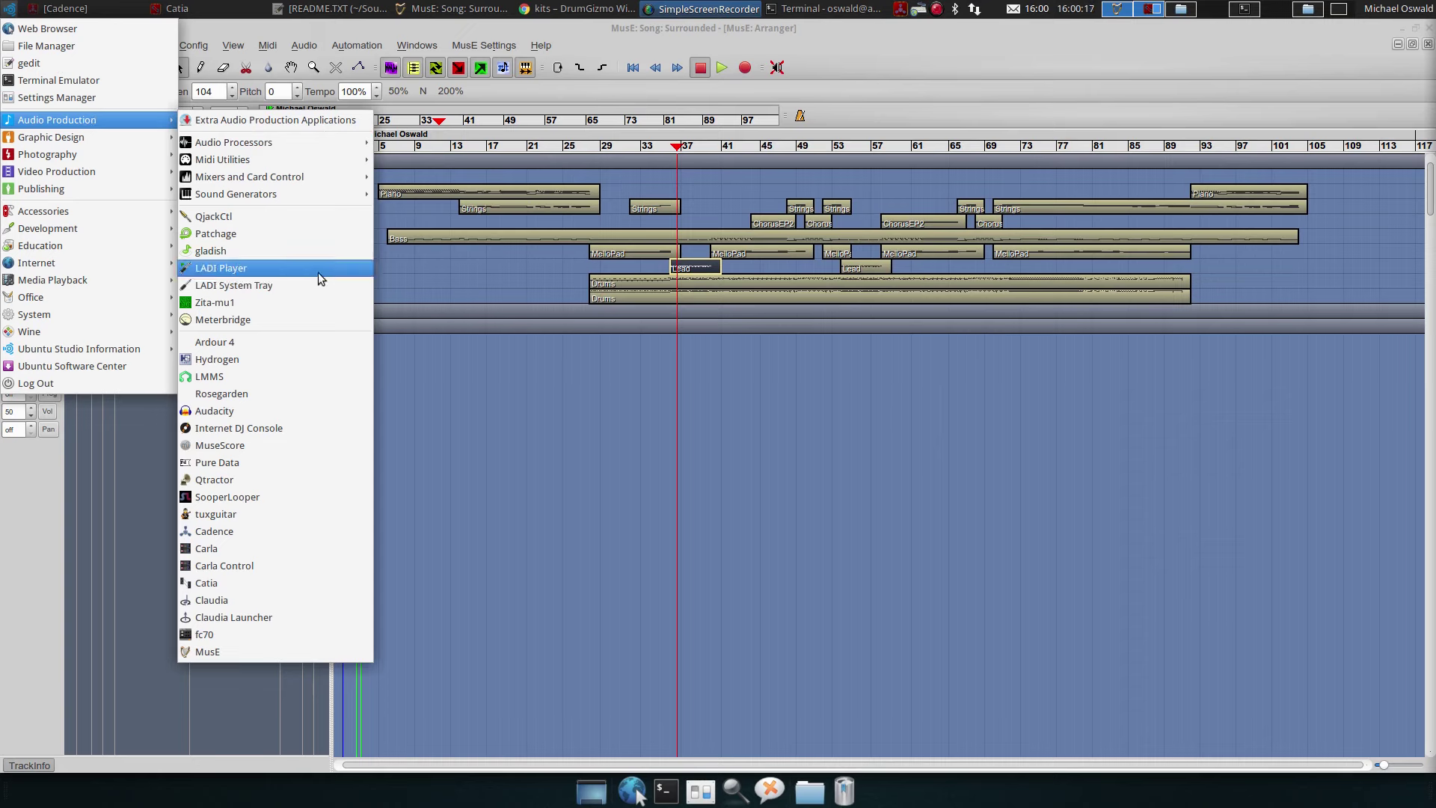
Launch Ardour 4 and start a new session with the MusicProjects/Surrounded folder as its location
click(287, 345)
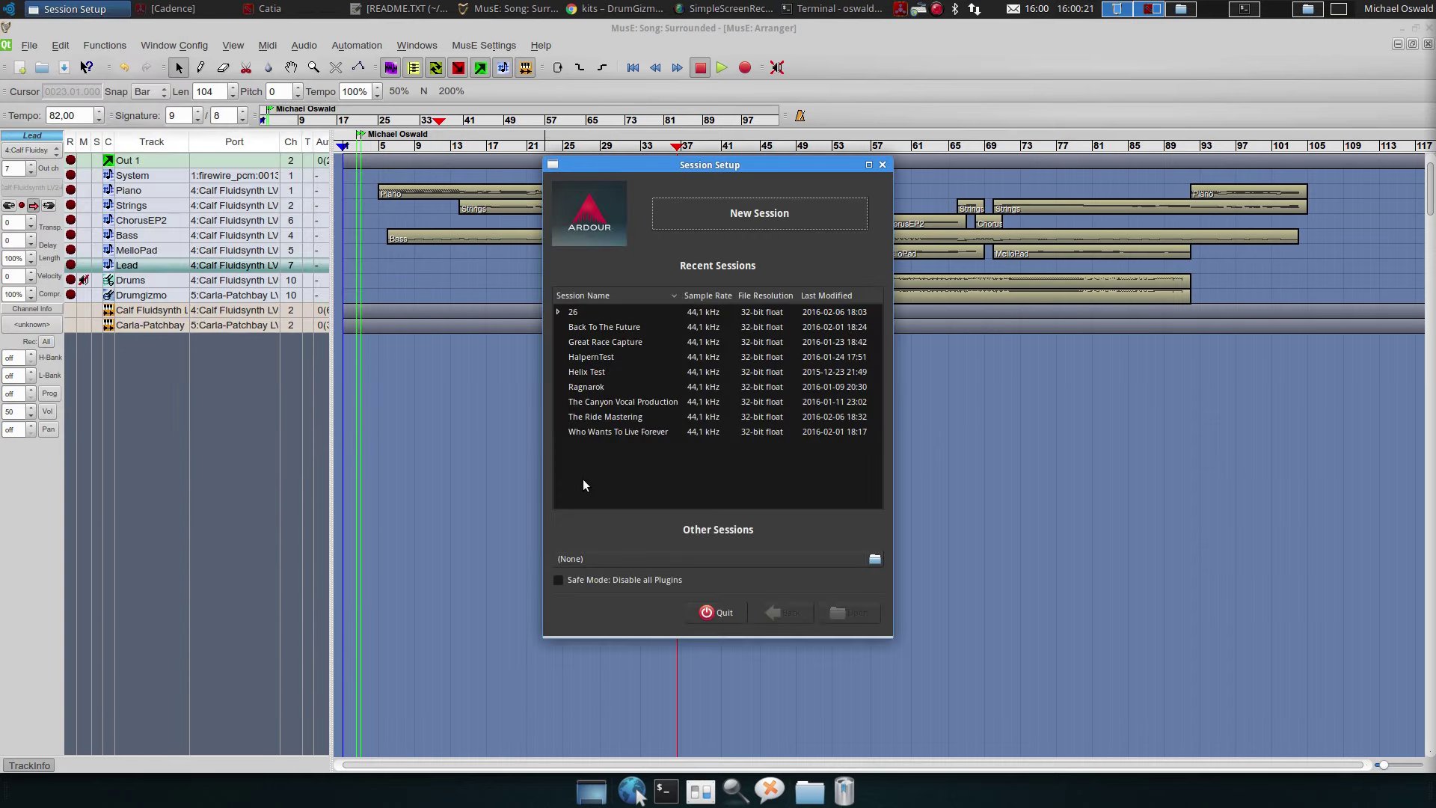
click(743, 212)
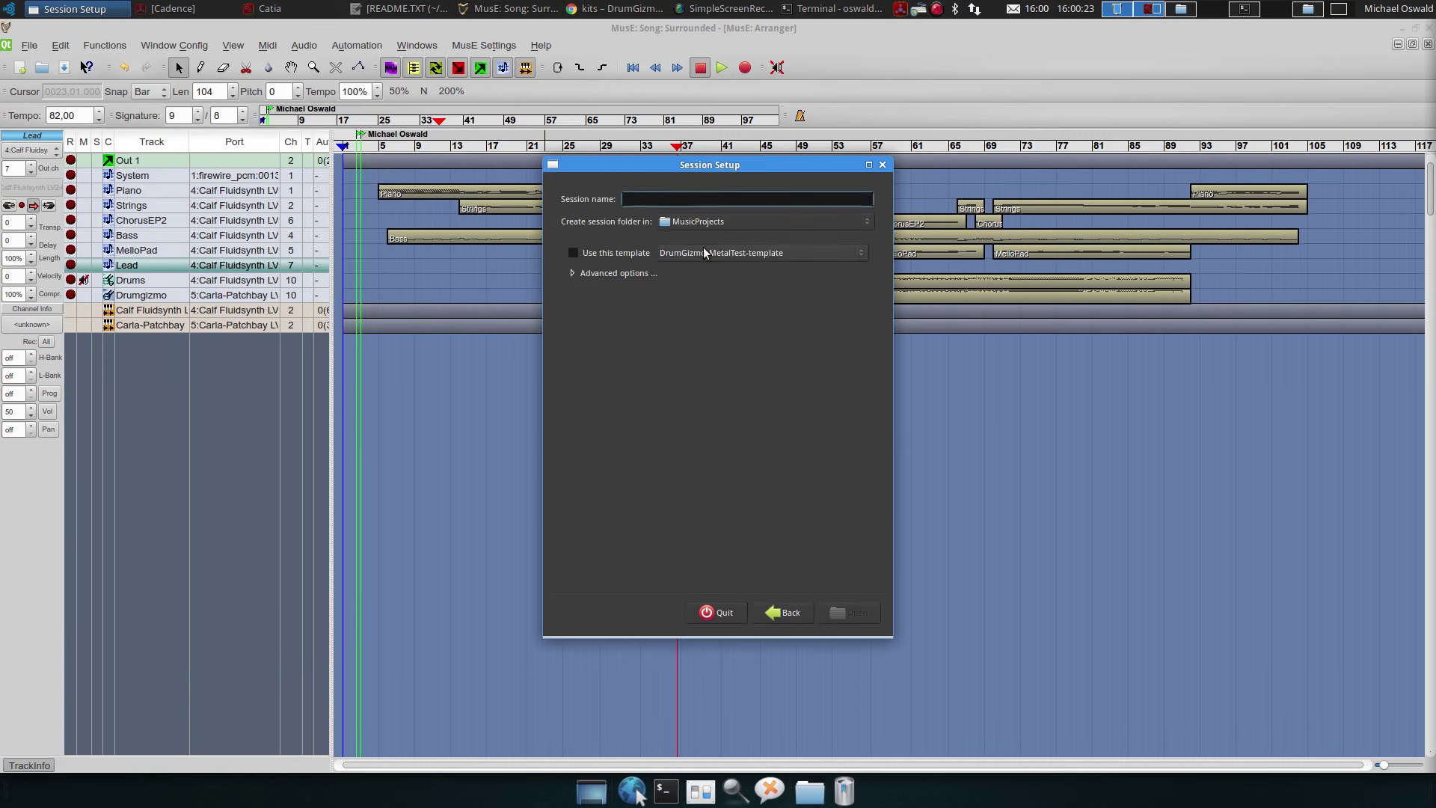
click(716, 223)
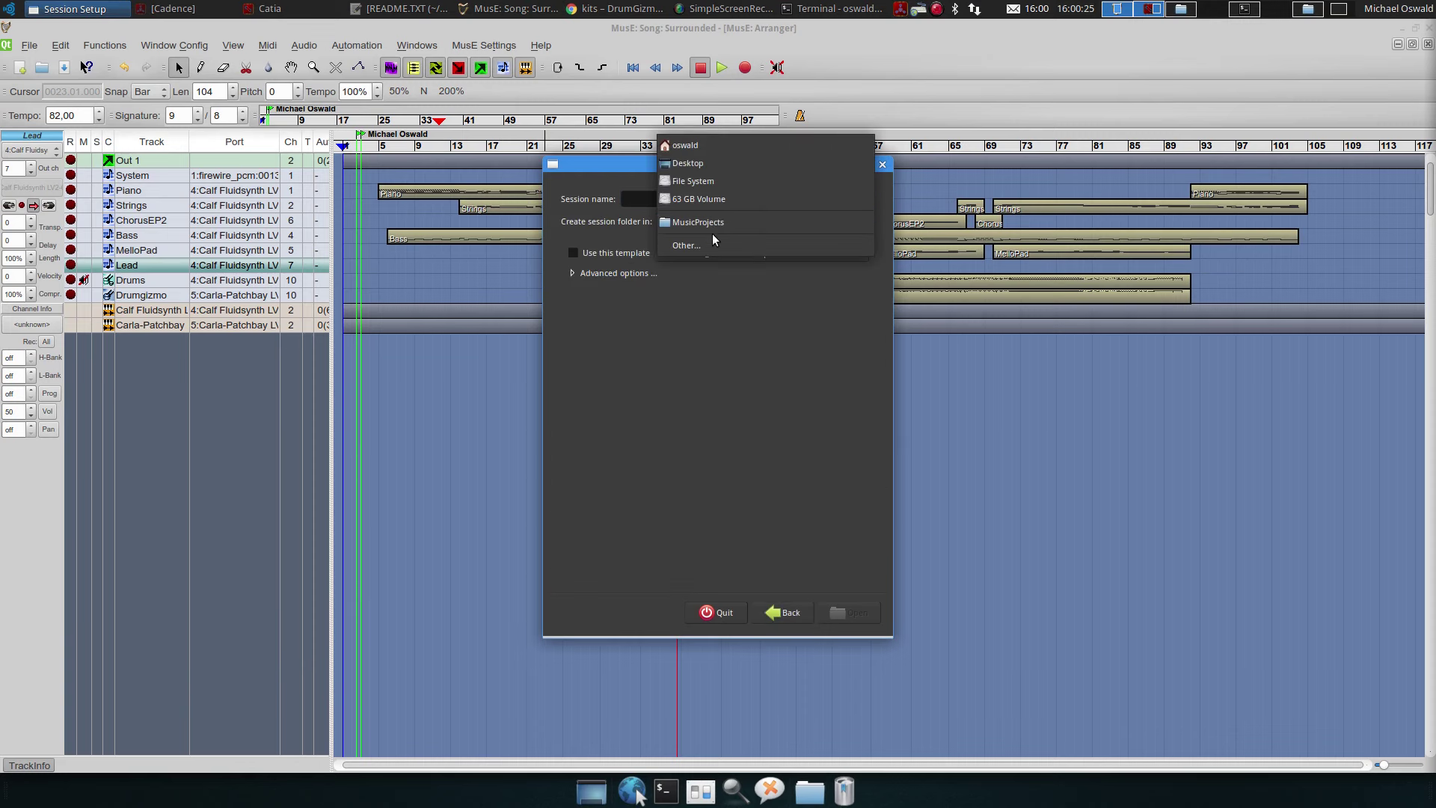
click(715, 237)
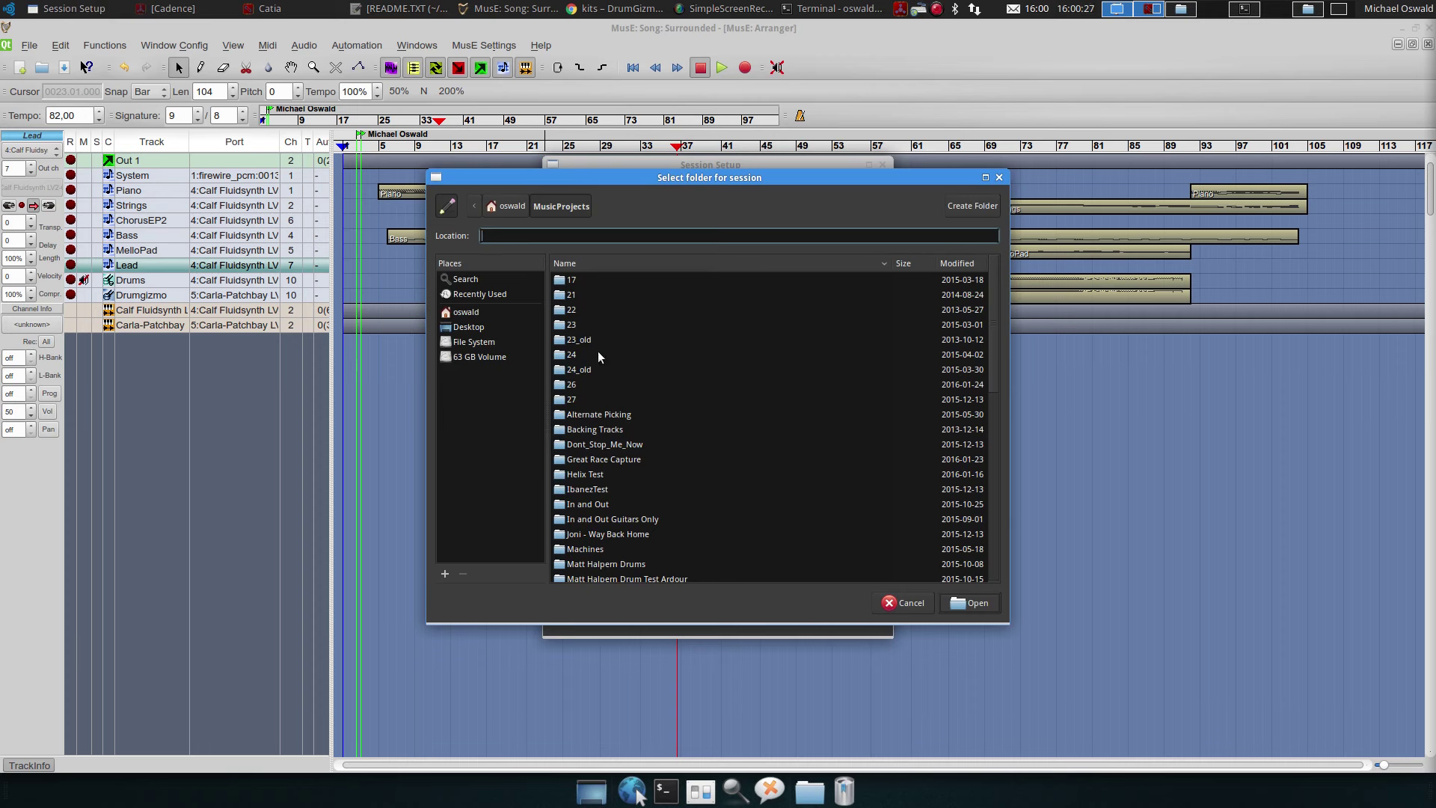
scroll(601, 359, down, 5)
double_click(601, 395)
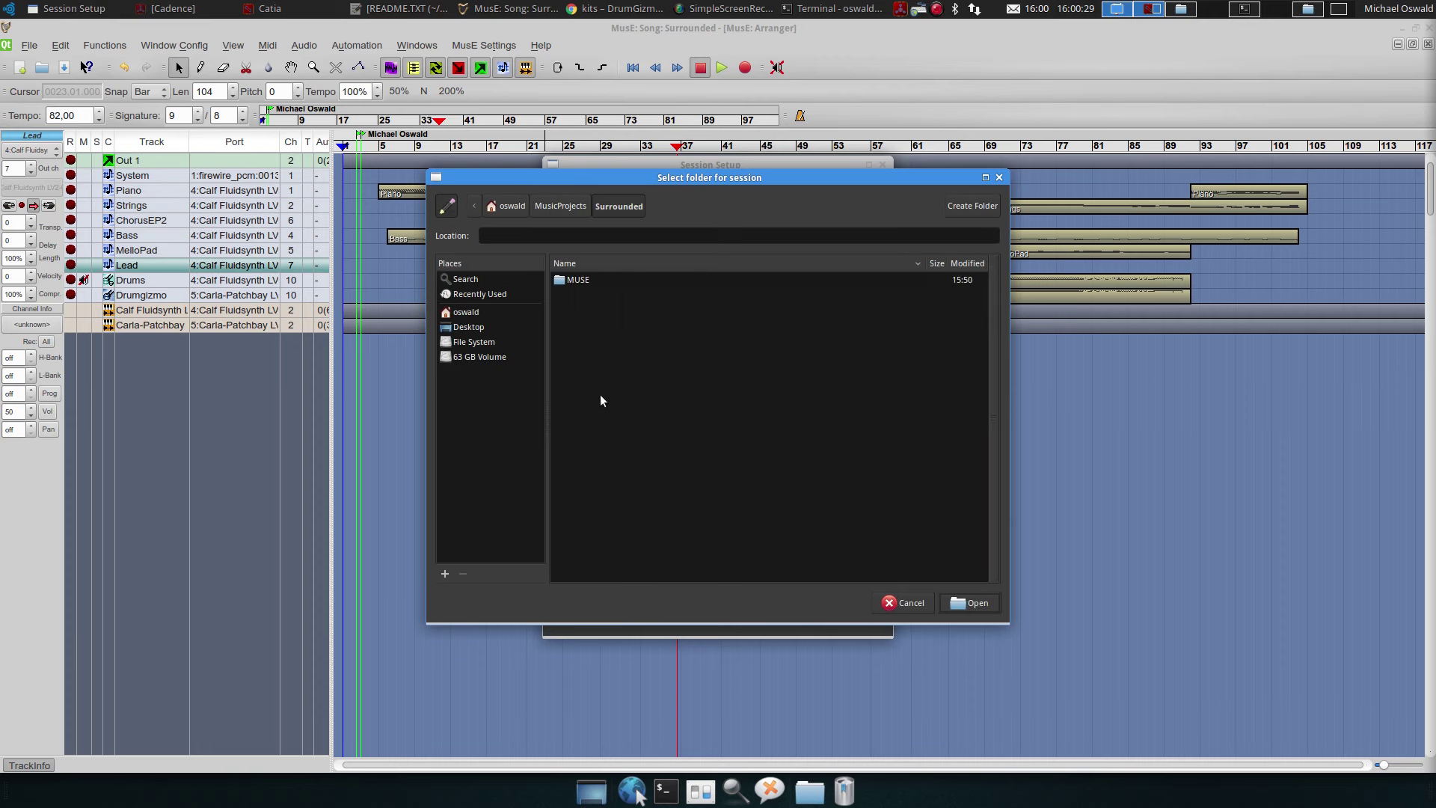
click(963, 606)
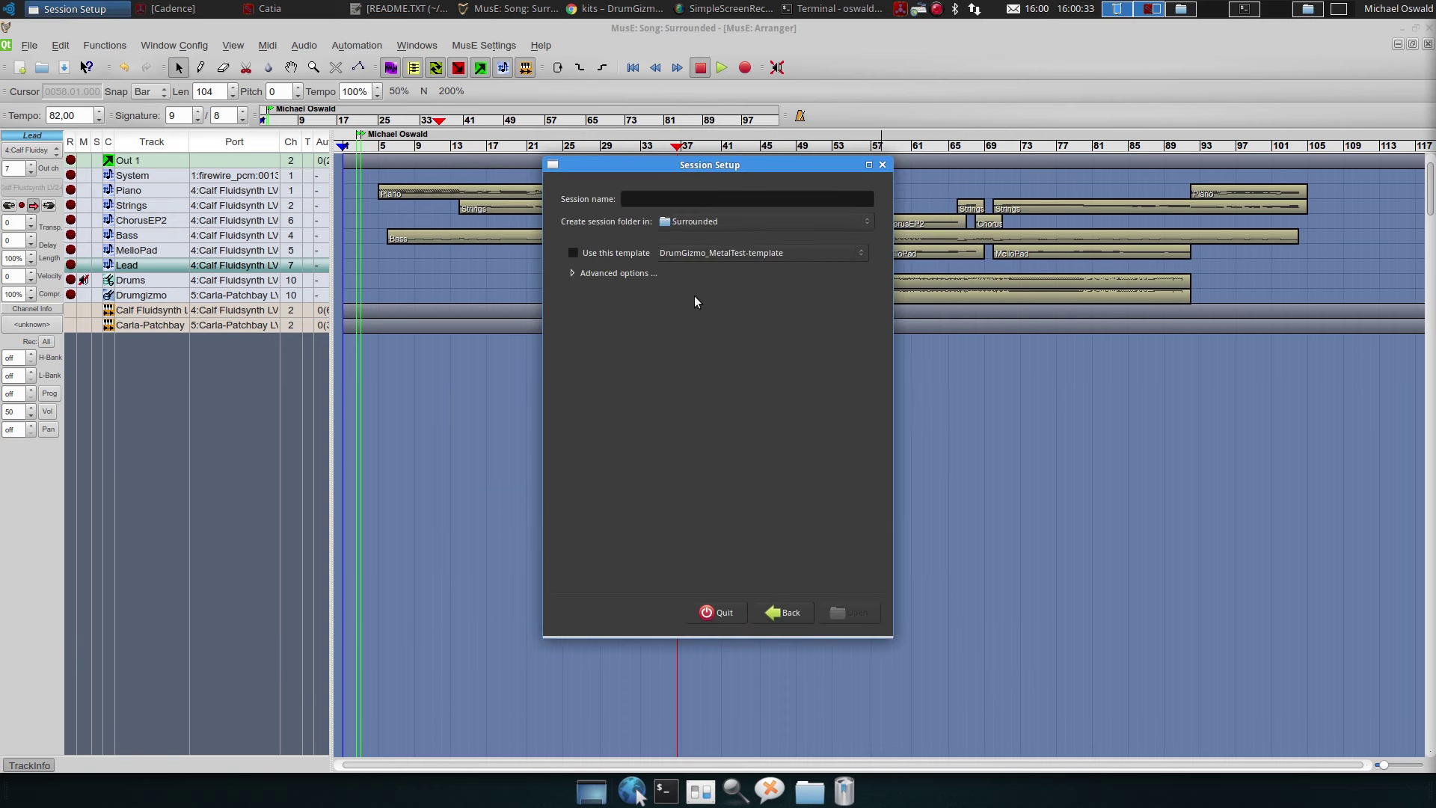
Name the new session Surrounded and create it without using a template
click(710, 204)
text(Surrounded)
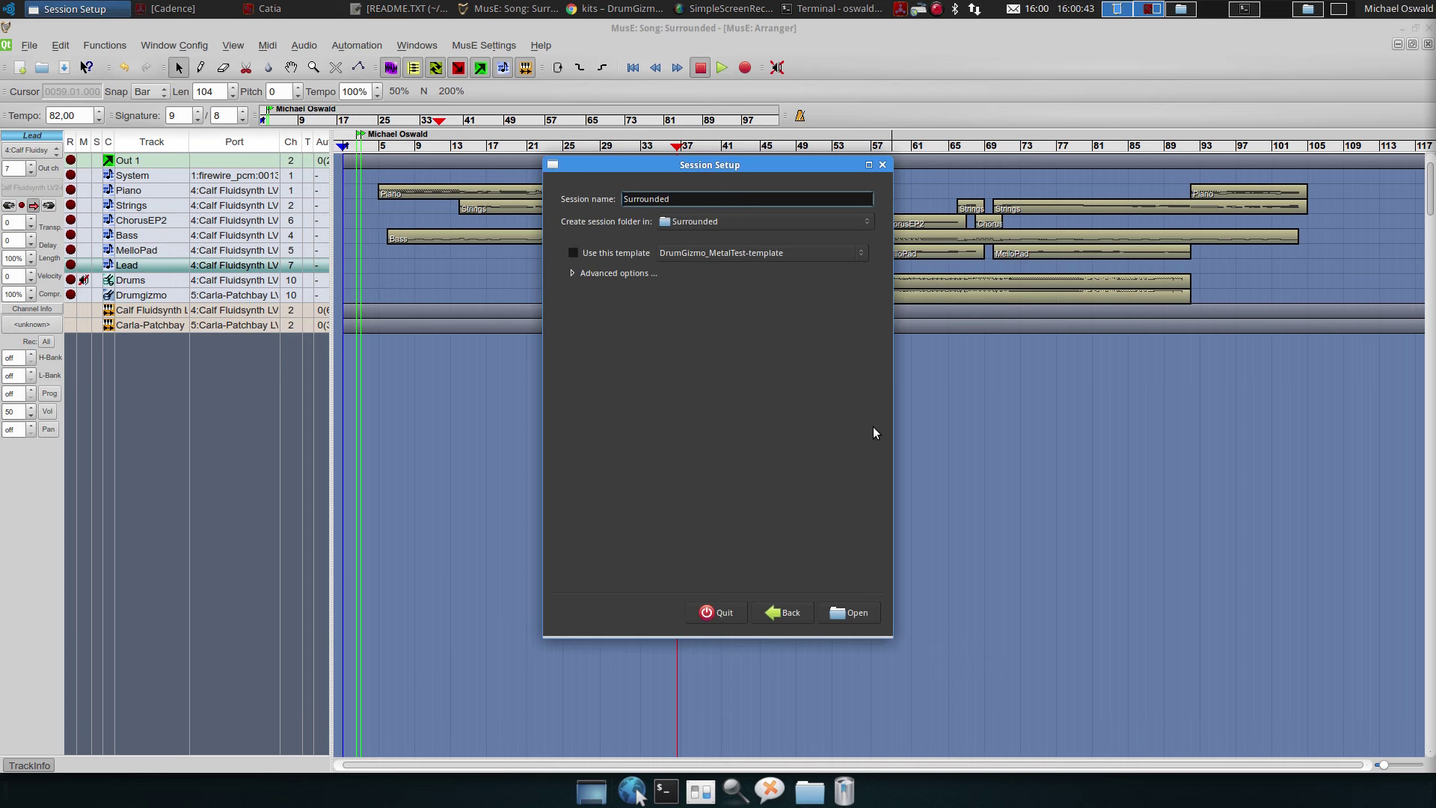
click(857, 614)
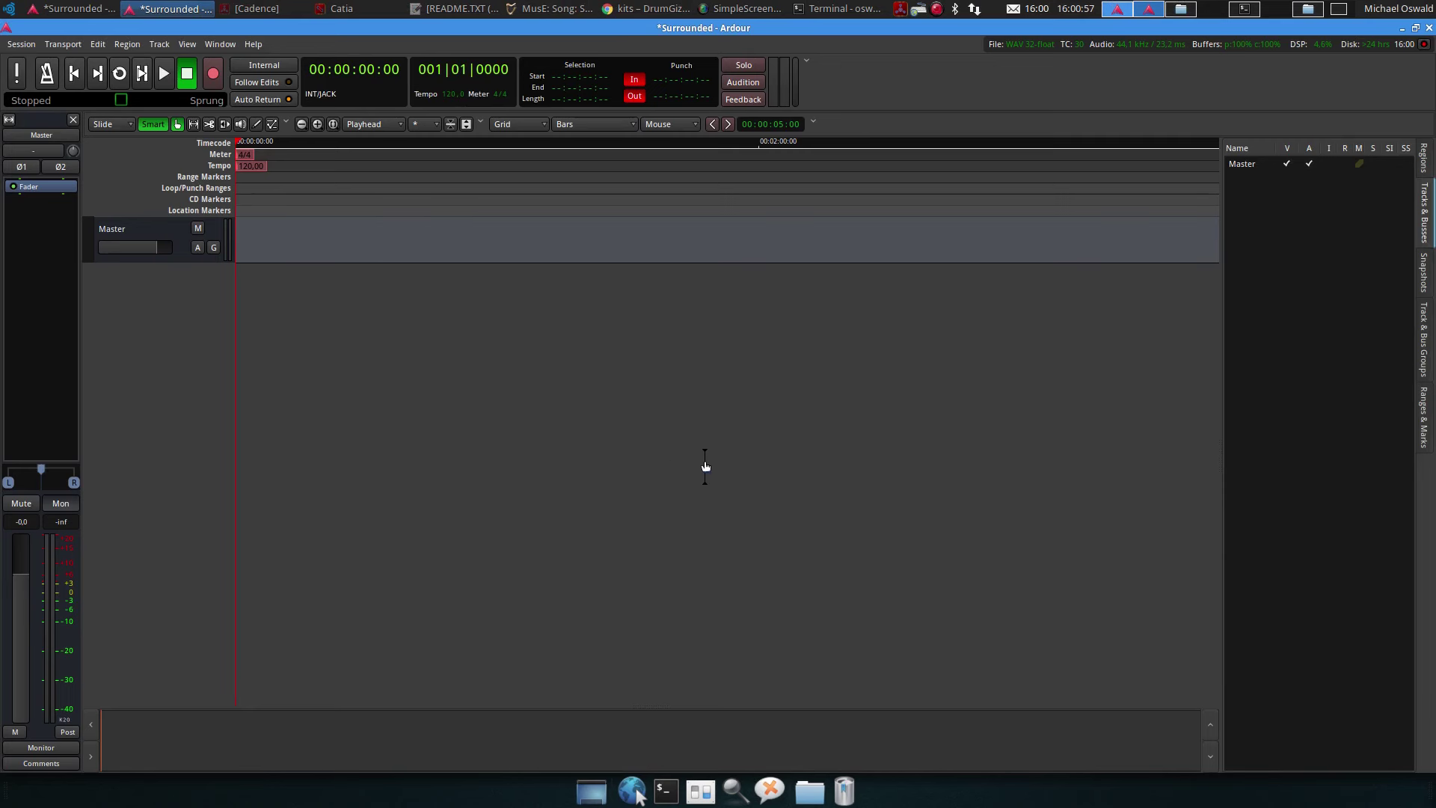
Look up the program's version and build information, closing it when done
click(253, 45)
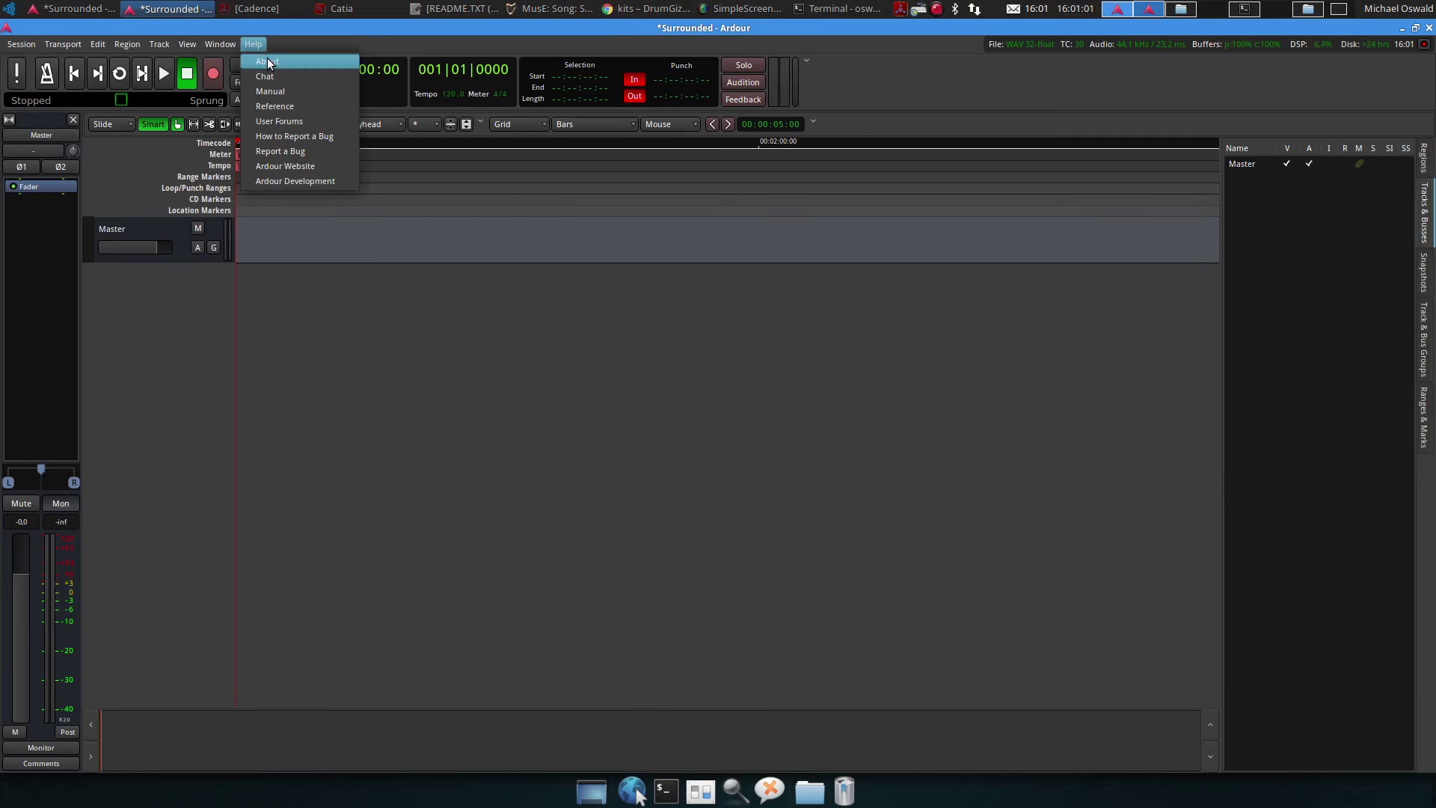
click(268, 63)
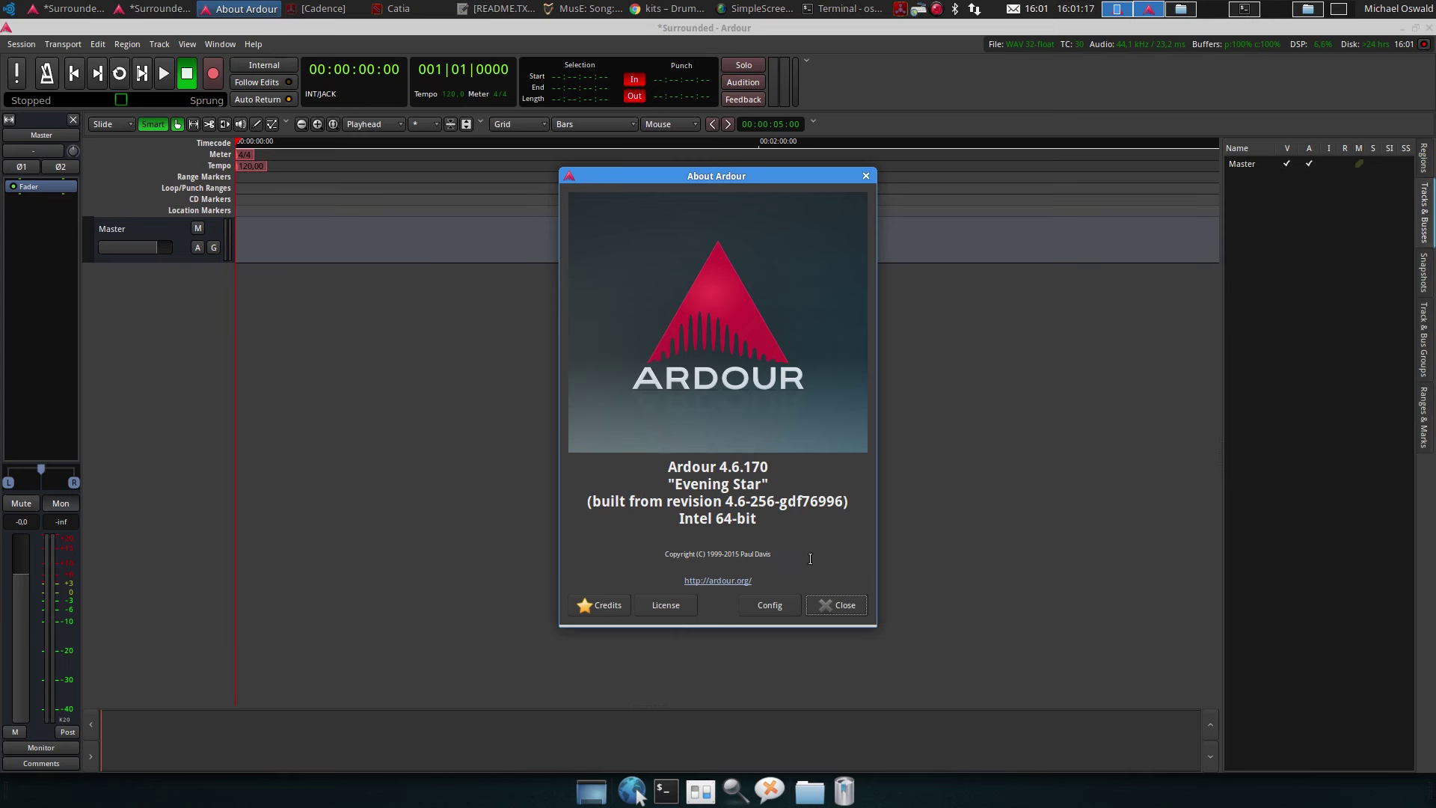
click(853, 610)
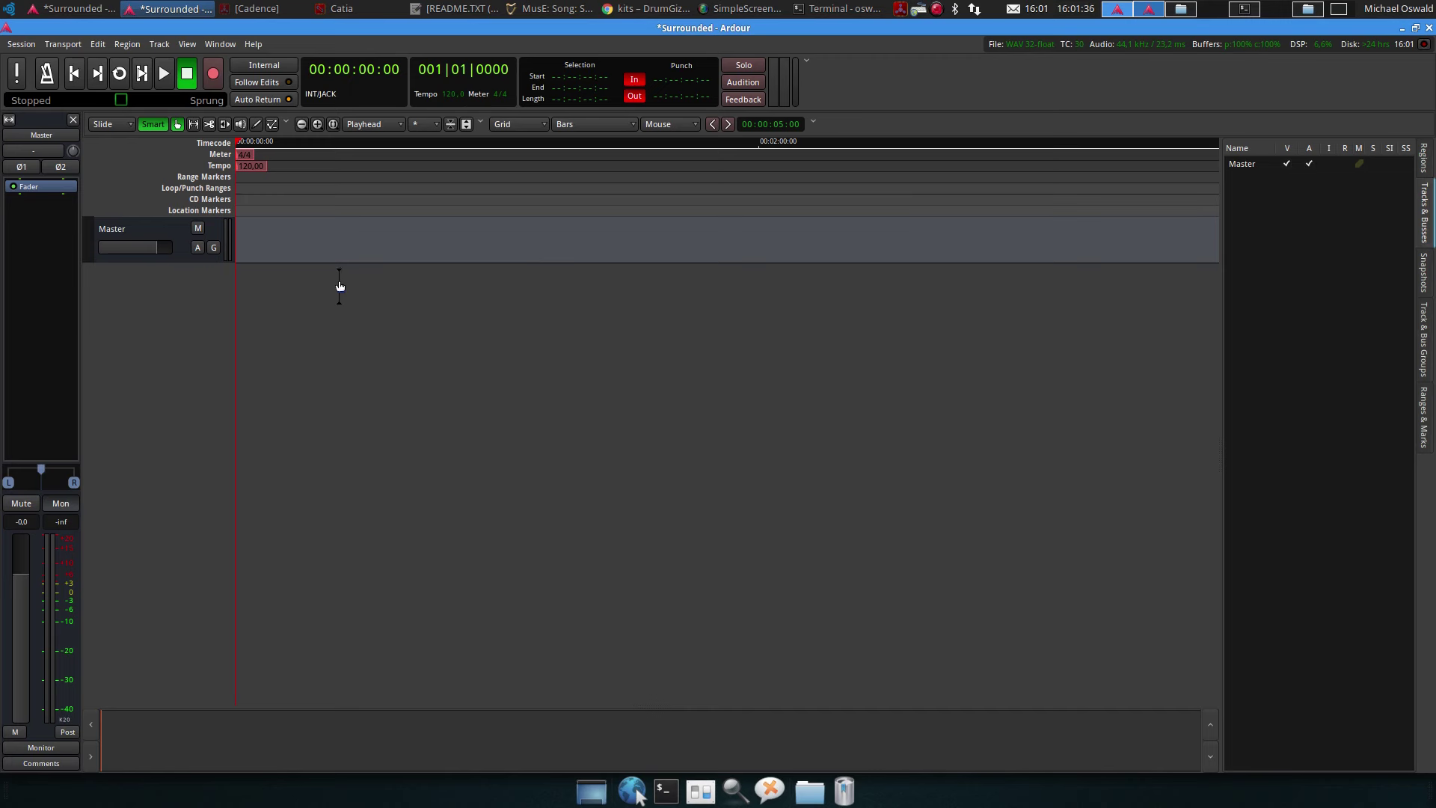
Import Surrounded_MIDI.mid from the Surrounded project's MUSE folder as new tracks inserted at the session start
click(28, 44)
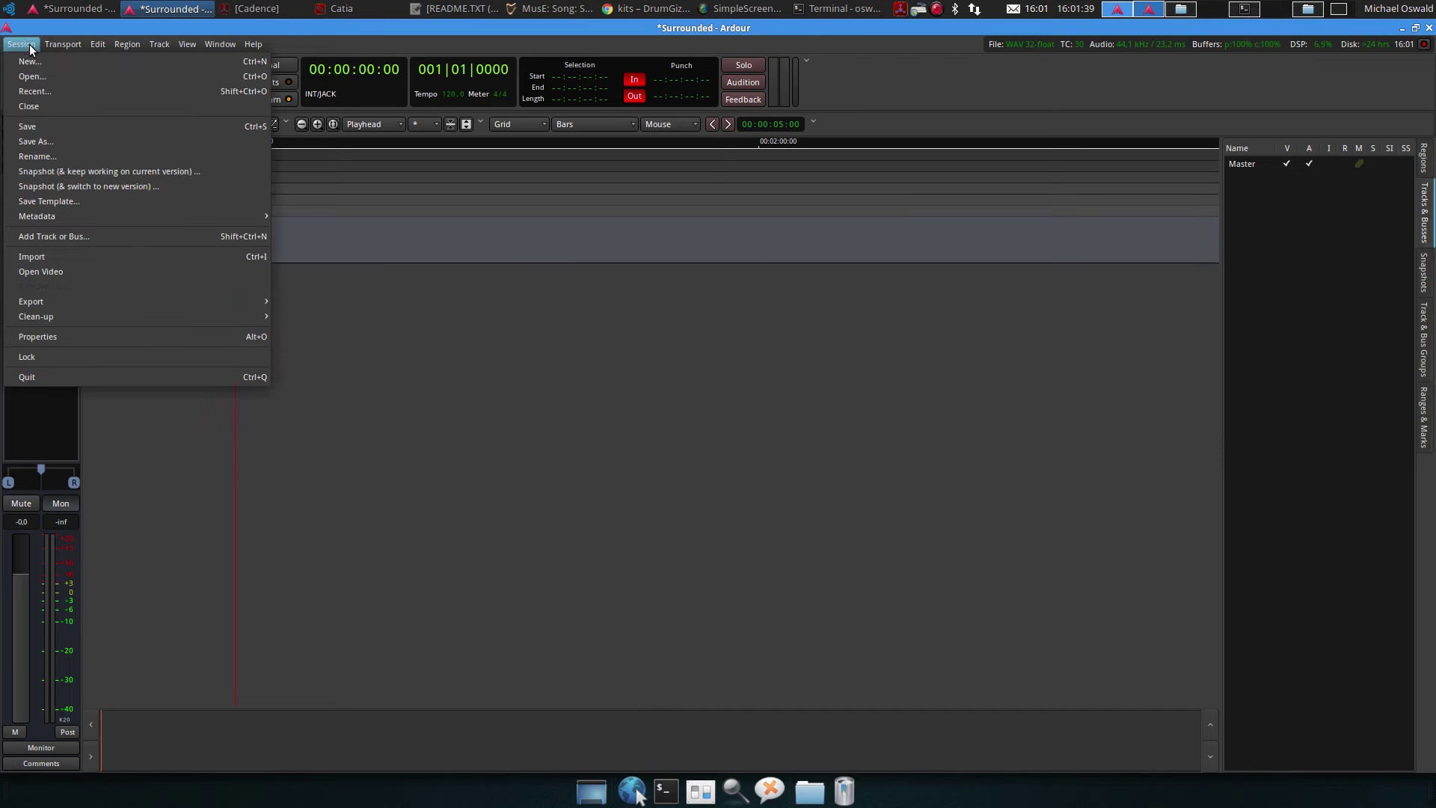
click(86, 255)
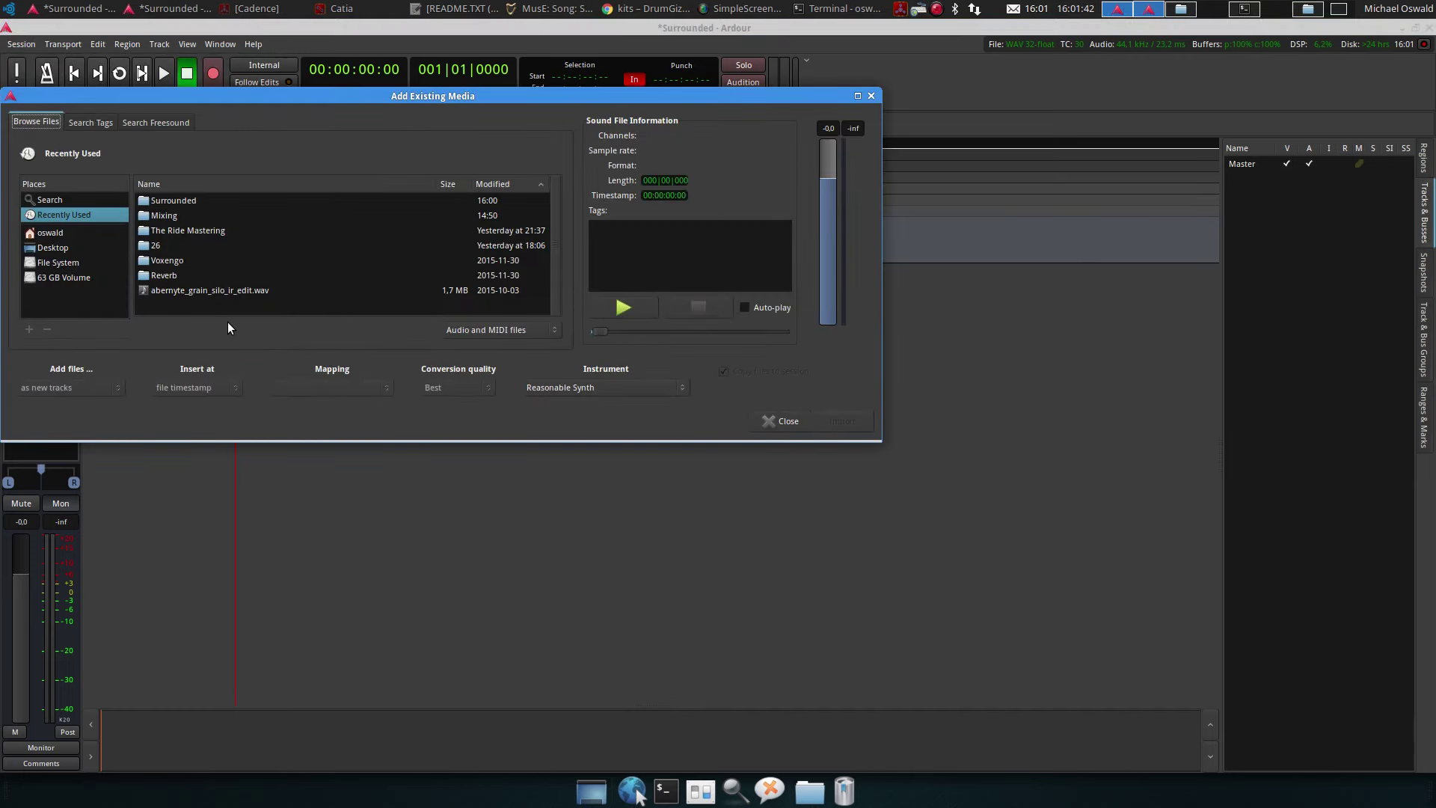
double_click(176, 201)
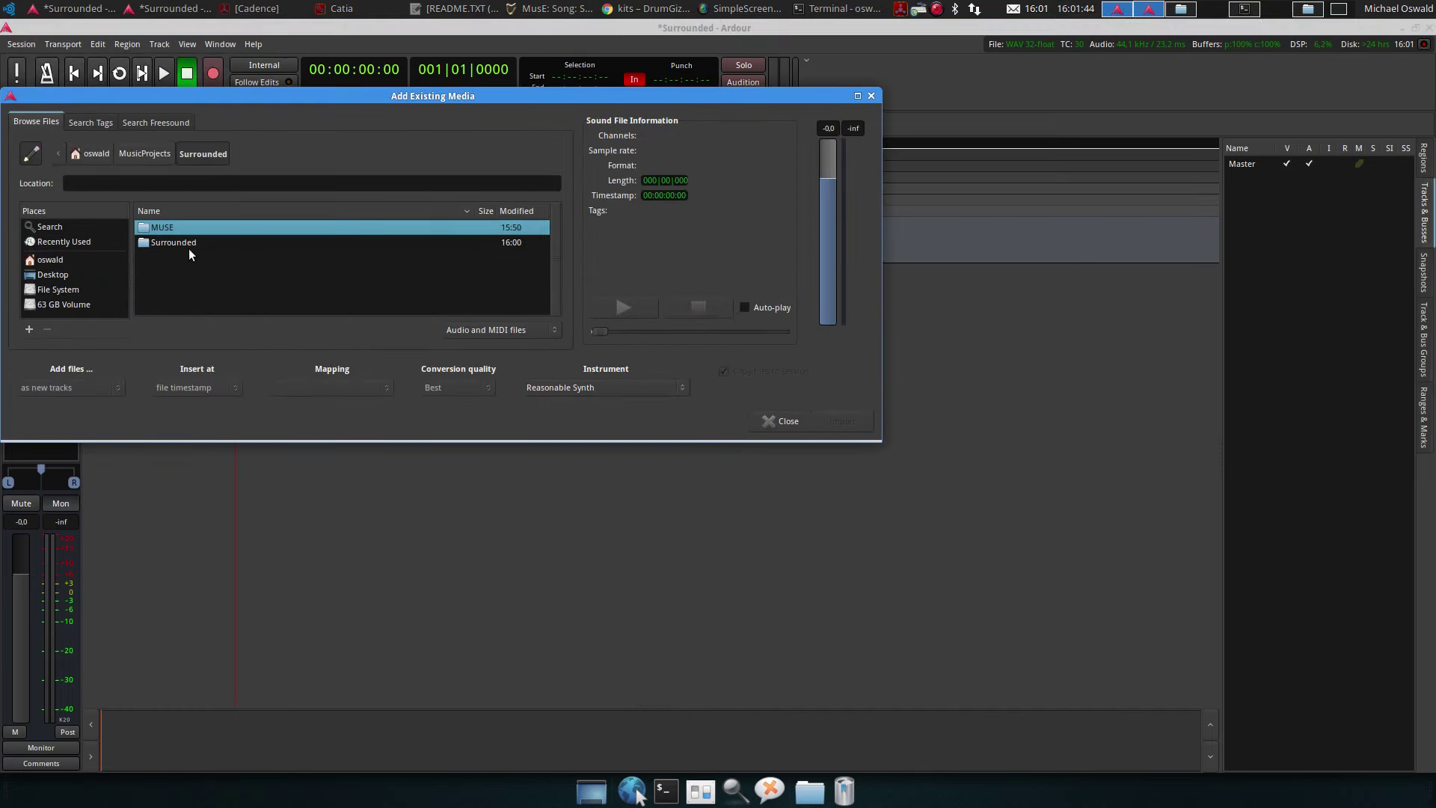
double_click(174, 230)
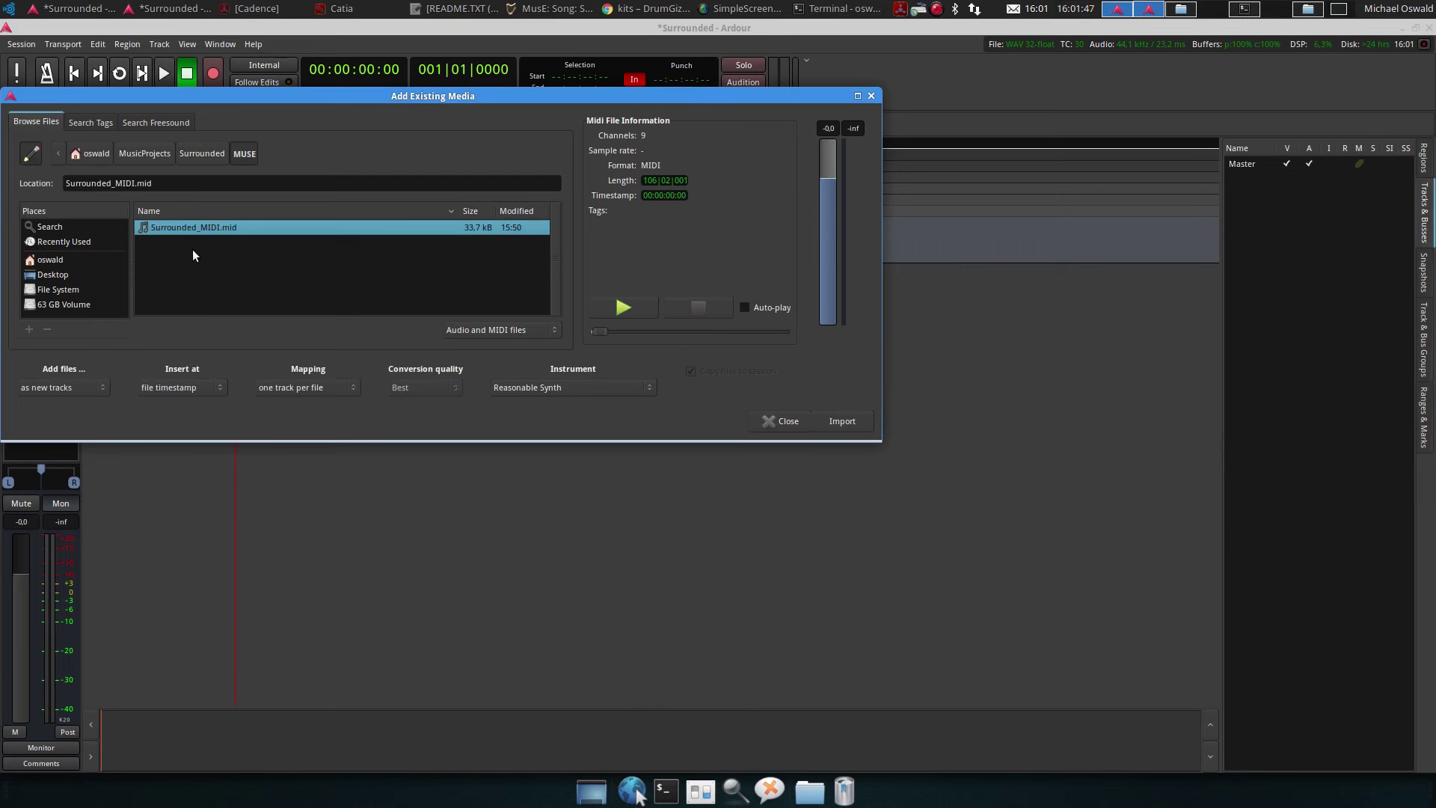
click(180, 388)
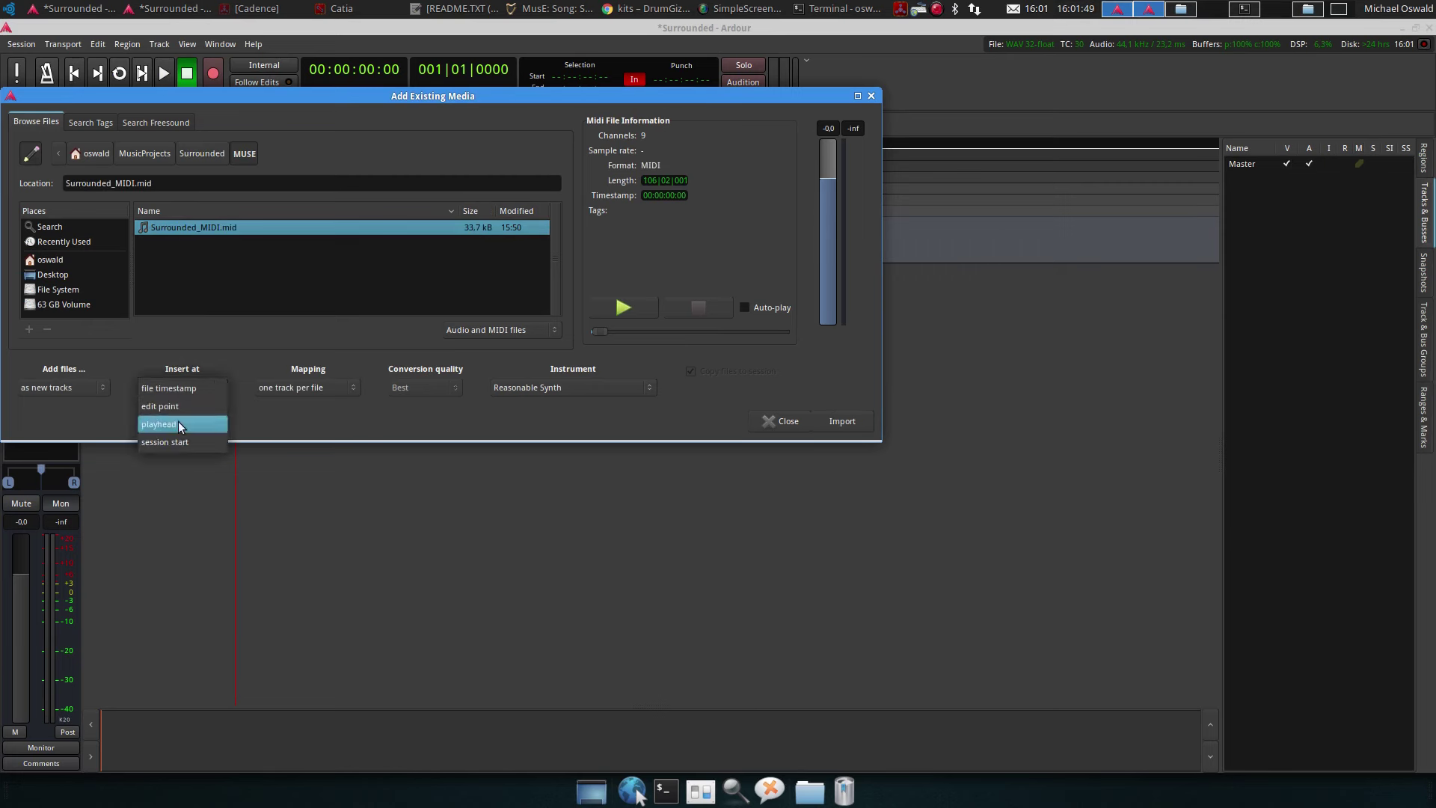
click(180, 441)
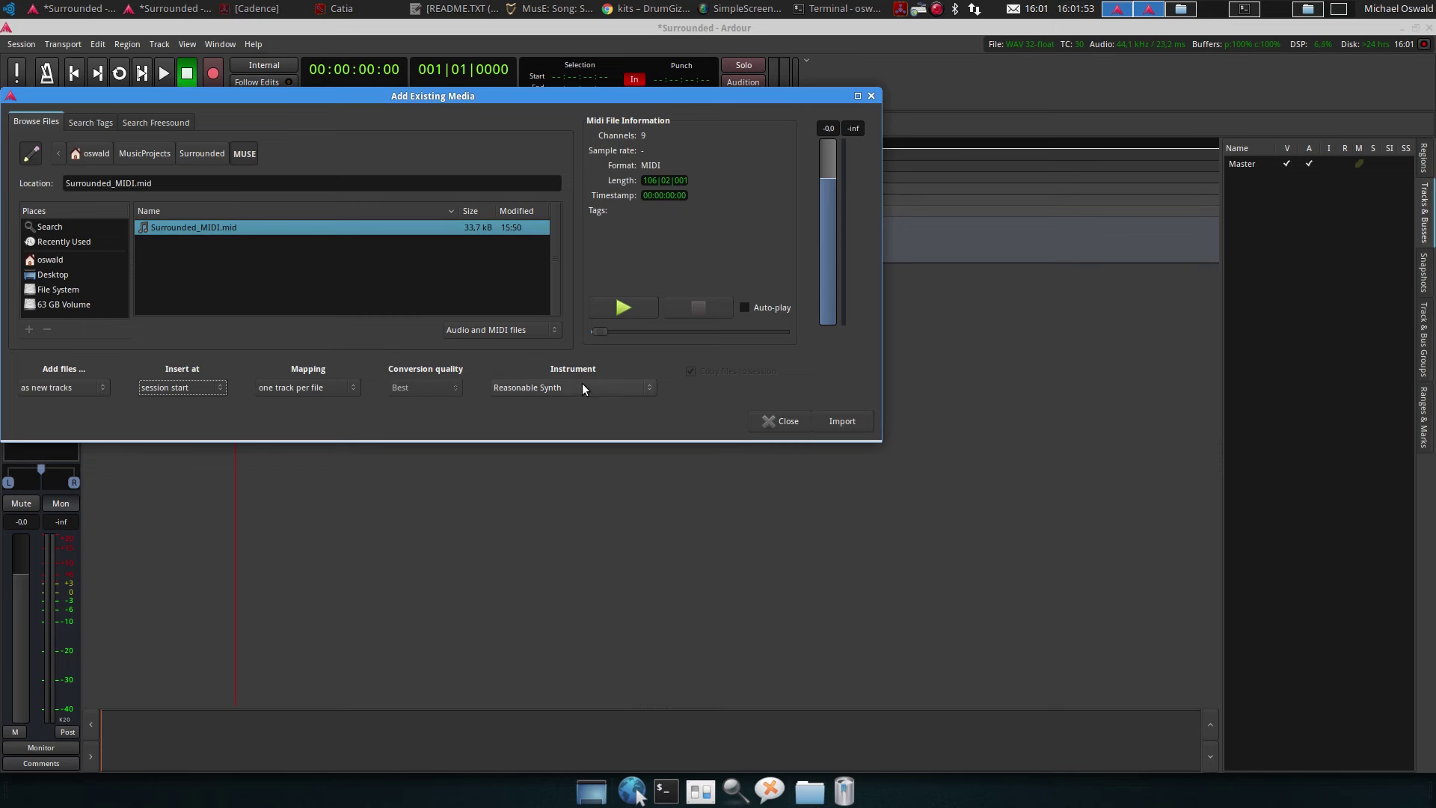
click(837, 421)
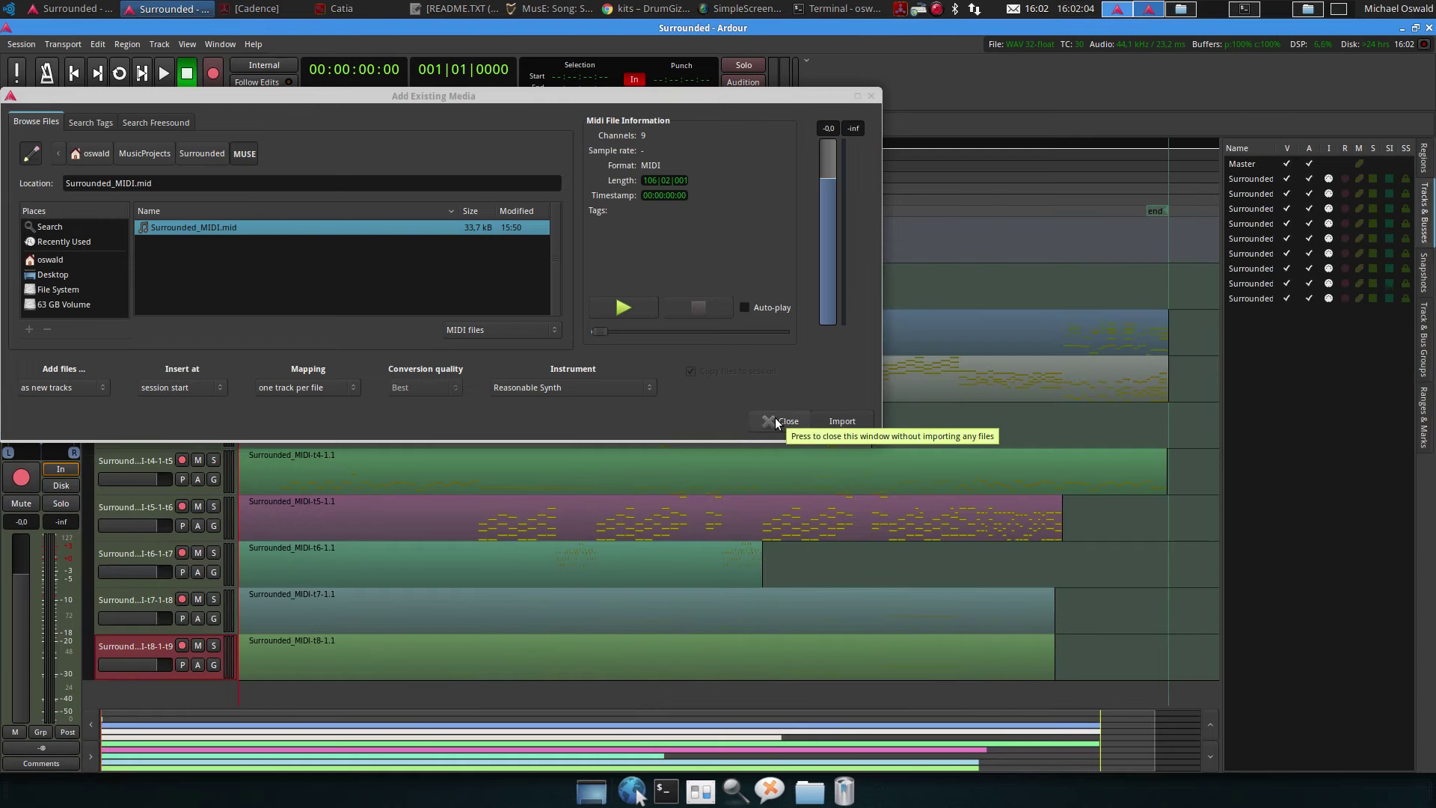
click(775, 423)
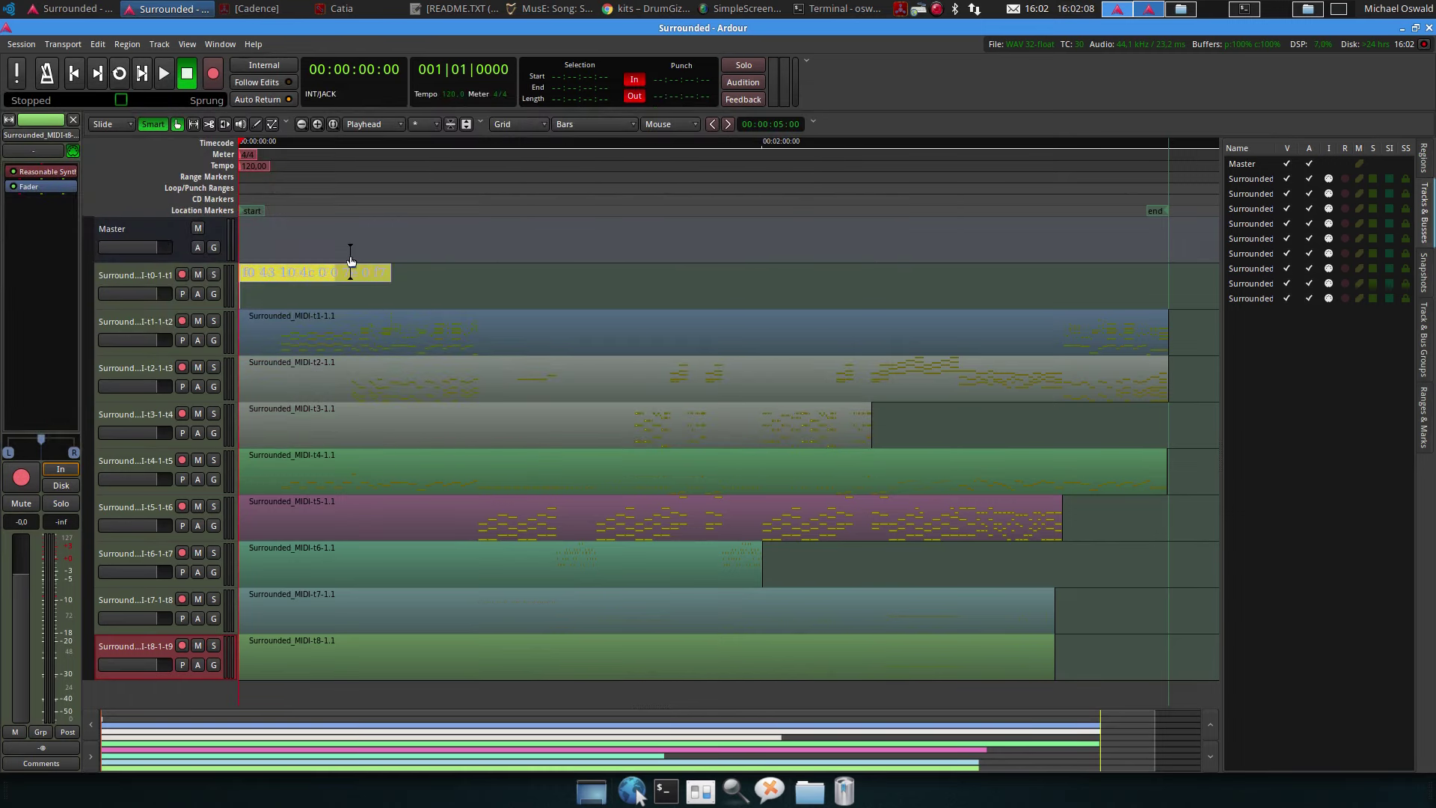
Remove the t0 track, the first of the imported MIDI tracks, from the session
click(157, 275)
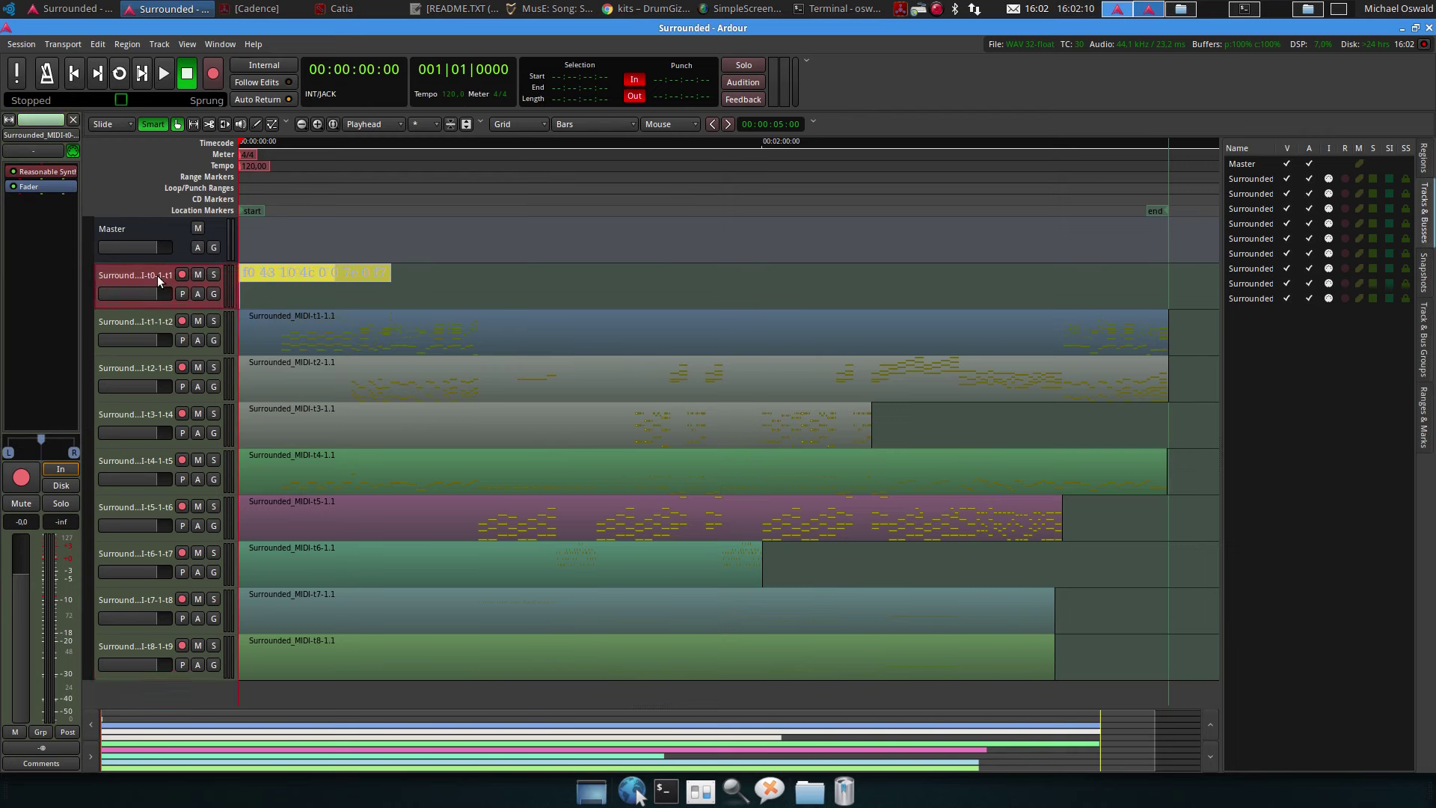
right_click(153, 276)
click(184, 615)
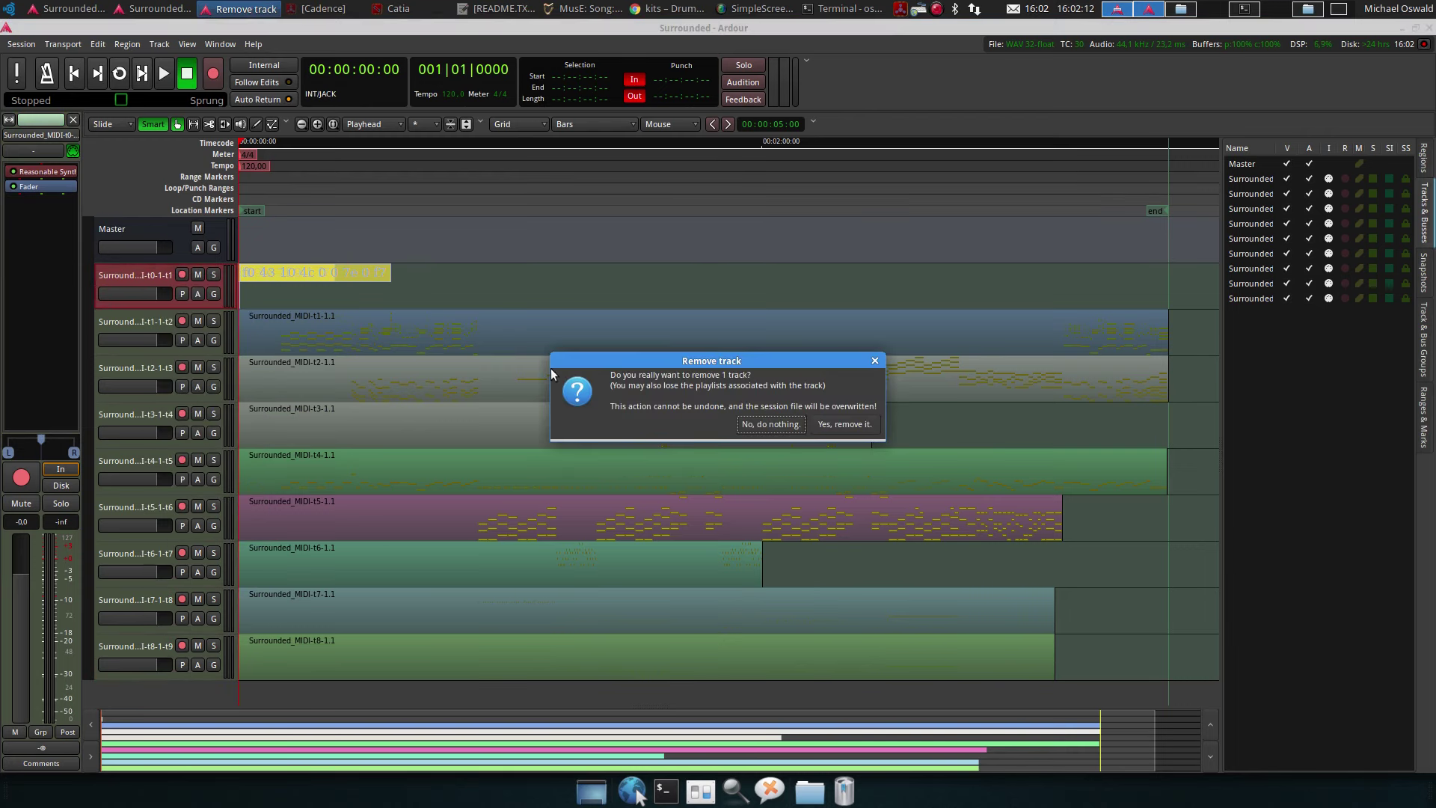
key(Return)
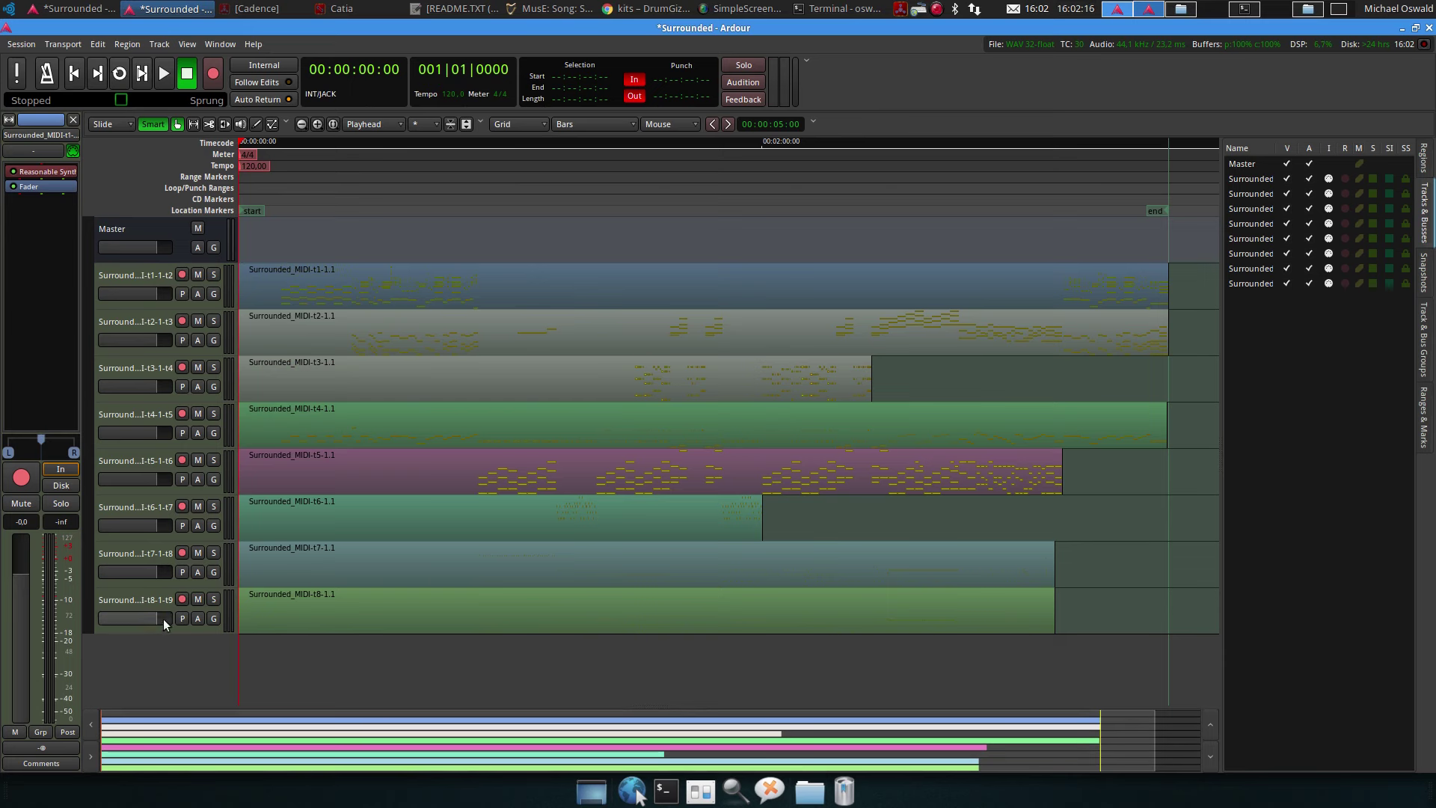
Select the t7 and t8 MIDI tracks together and enlarge their height to more than double
click(133, 579)
ctrl+click(139, 595)
drag(145, 633, 148, 697)
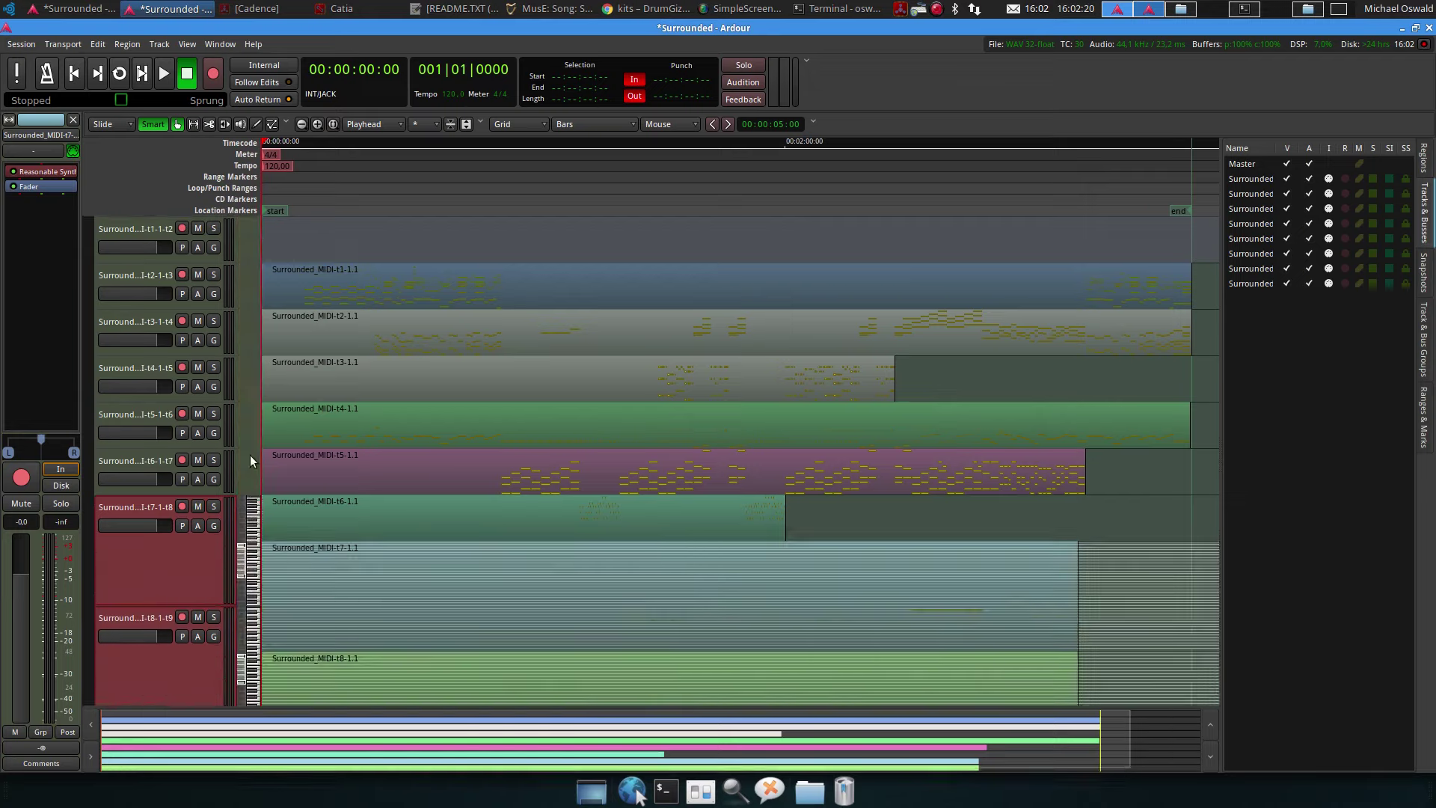
scroll(250, 454, down, 2)
Apply the Fit Contents note range to the selected t7 and t8 tracks
right_click(172, 510)
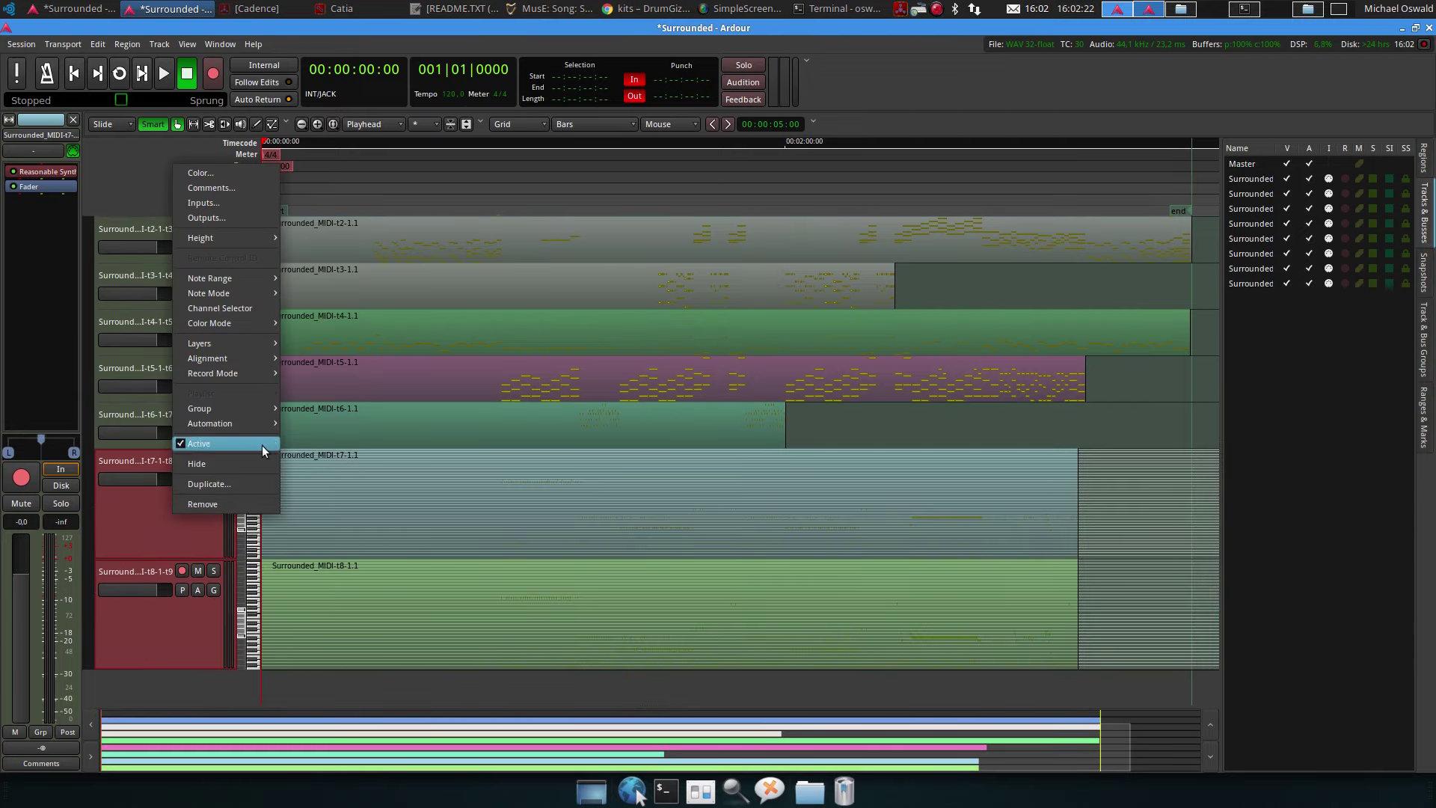
mouse_move(254, 283)
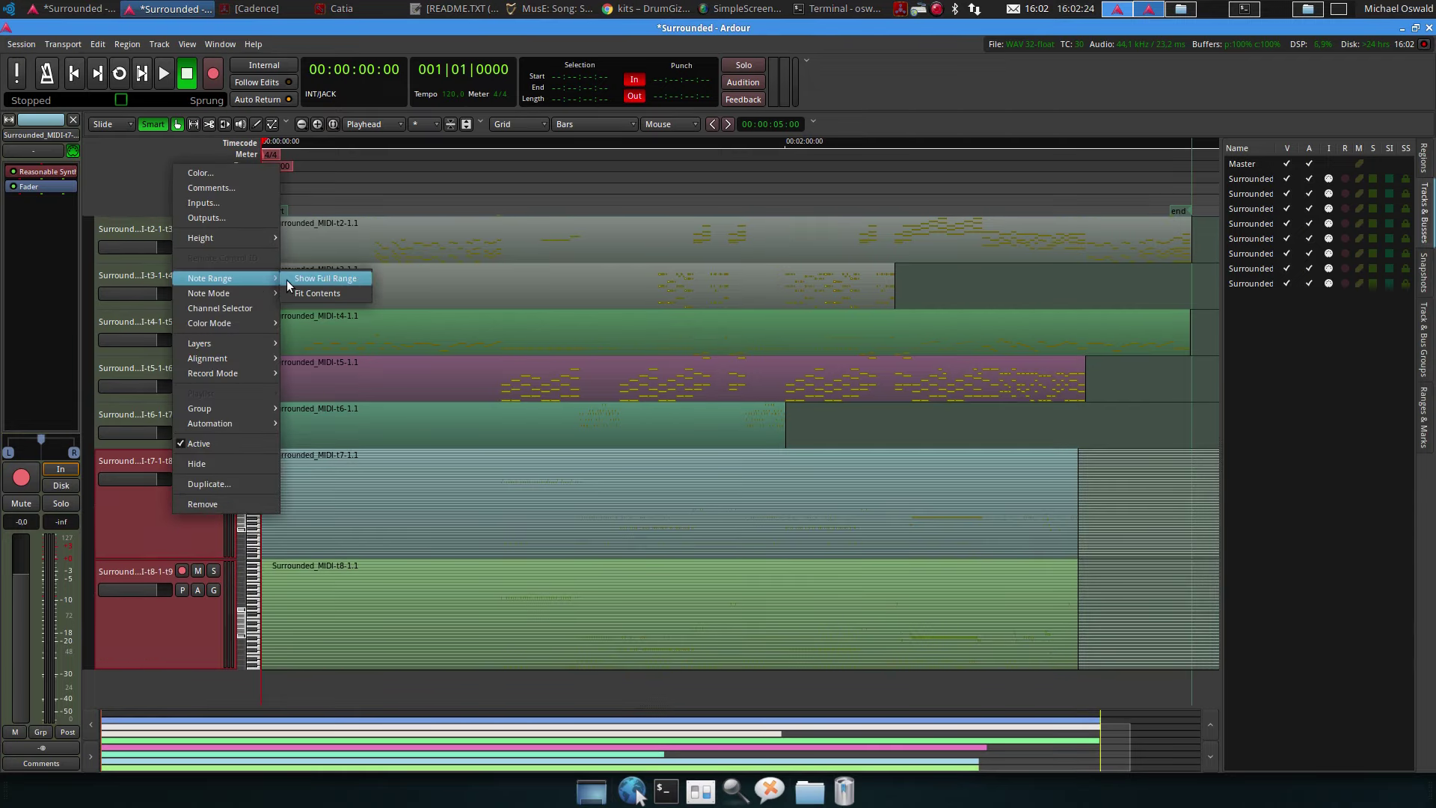
click(298, 295)
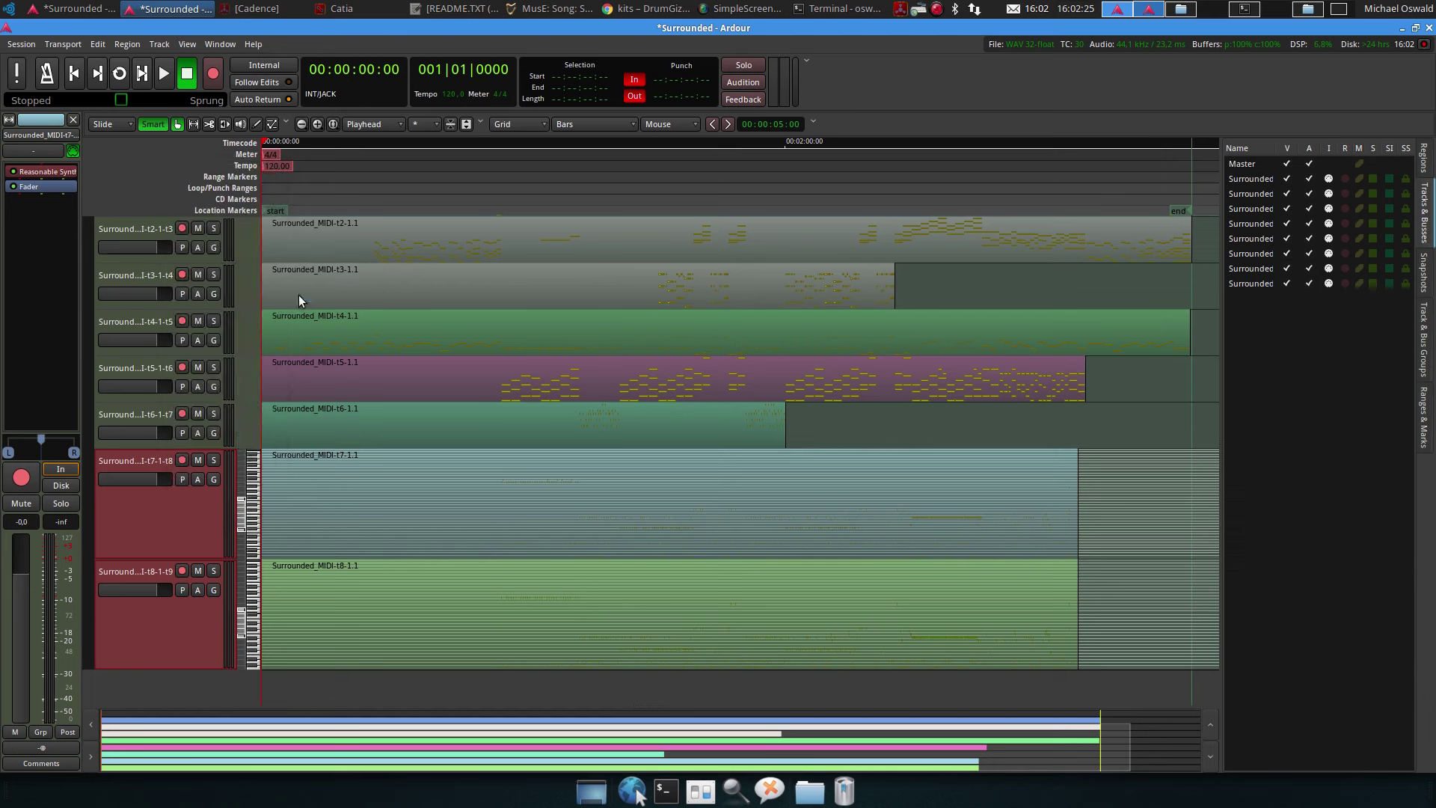
right_click(158, 628)
mouse_move(232, 396)
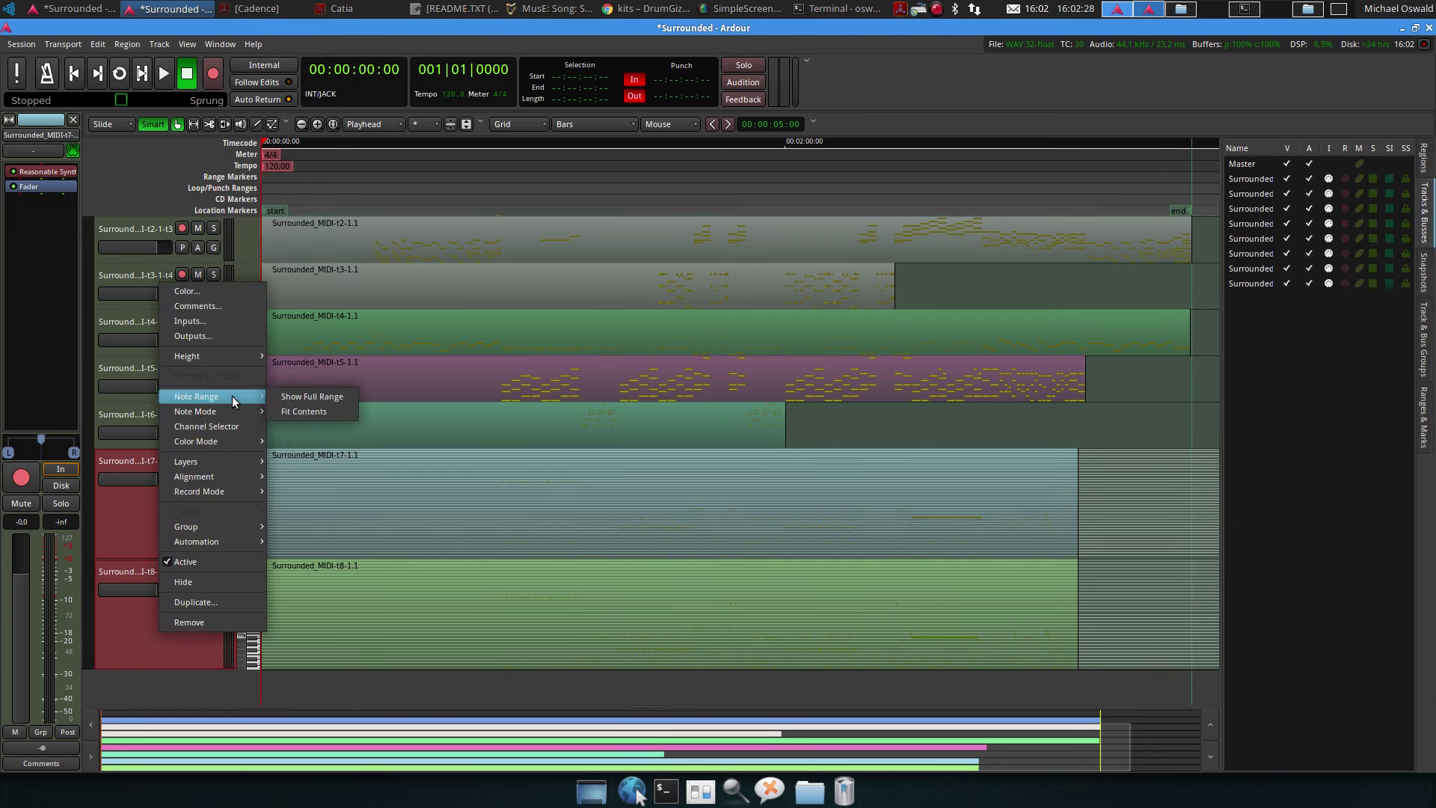
click(311, 412)
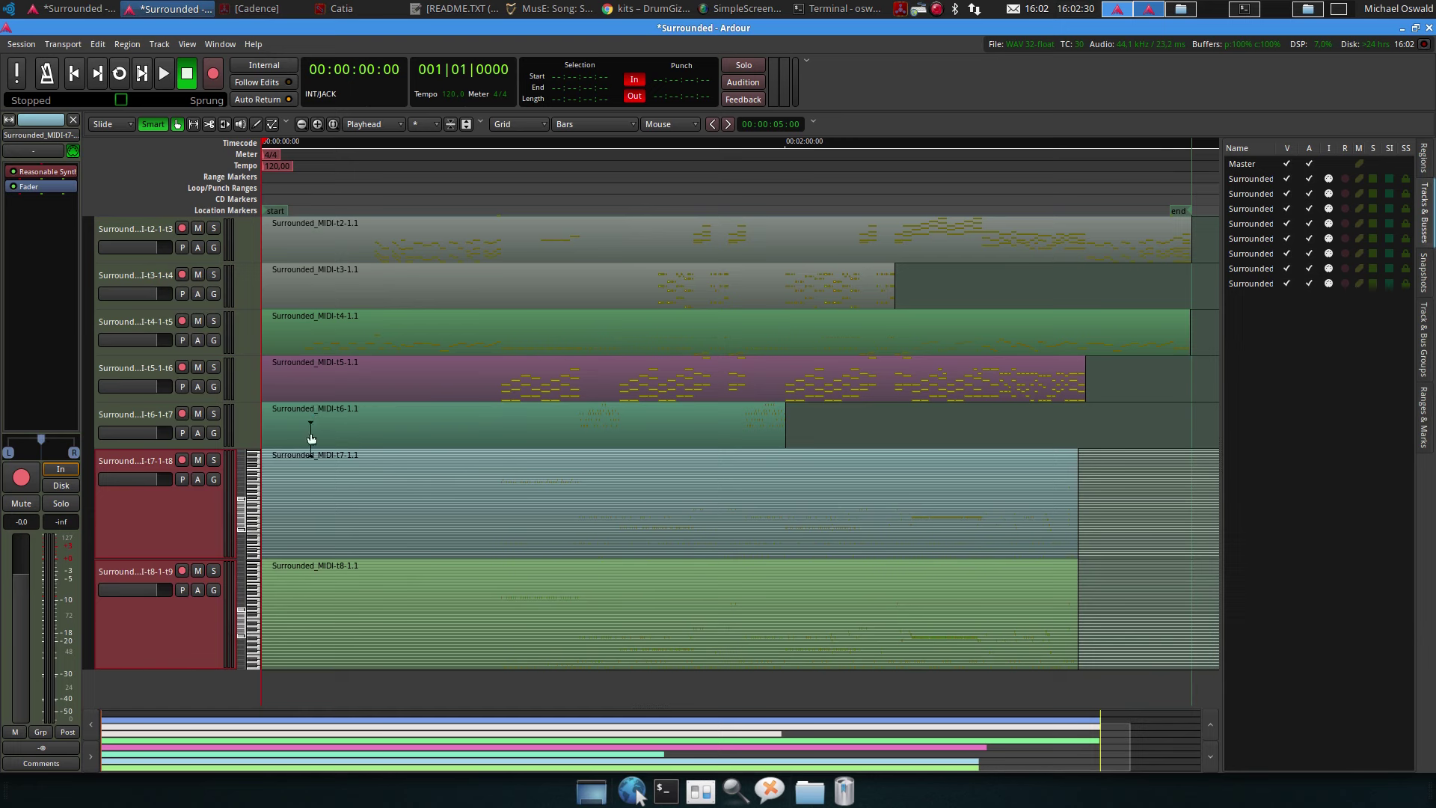
Switch the note mode of the t7 and t8 tracks to Percussive and check the setting on t7
right_click(150, 626)
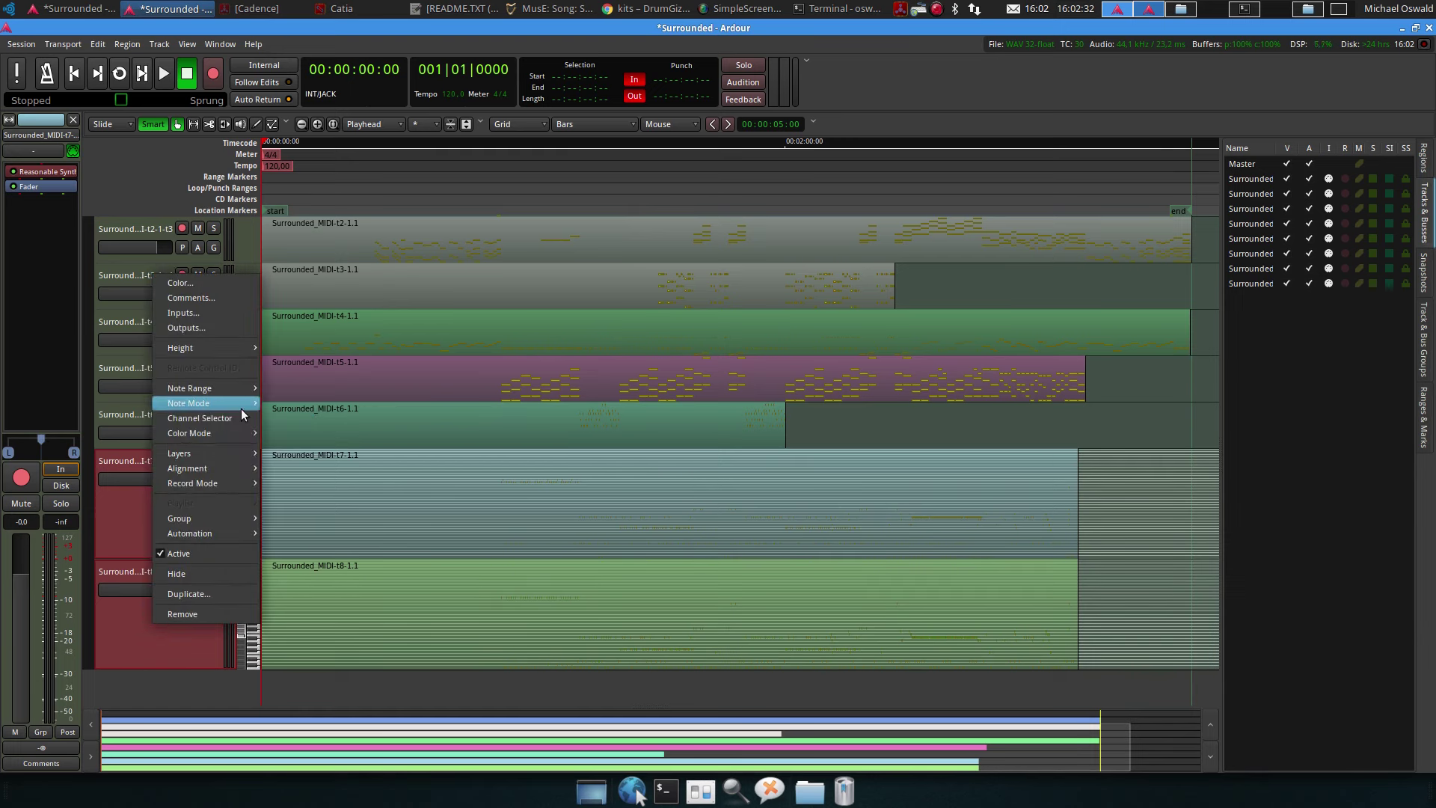
click(277, 416)
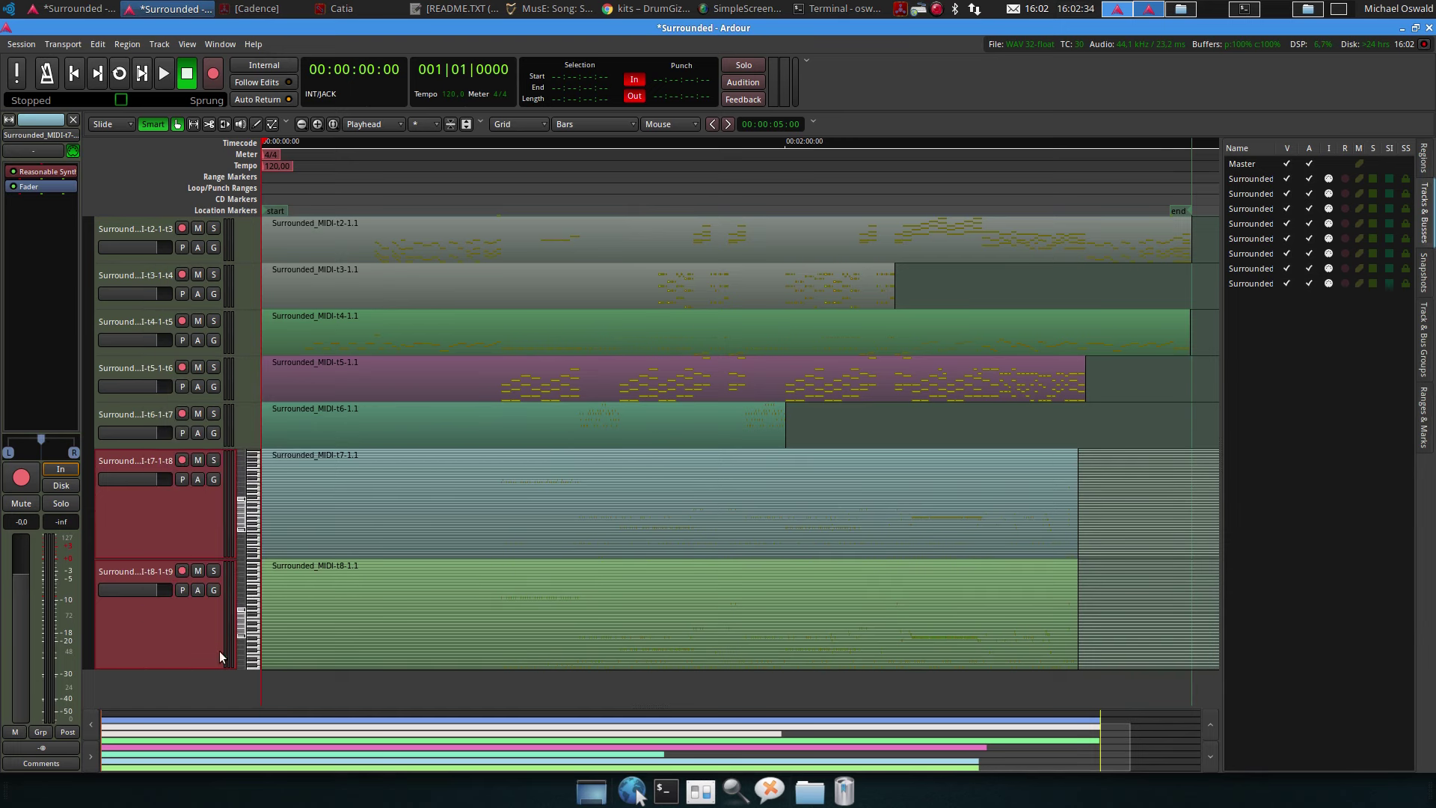
click(171, 520)
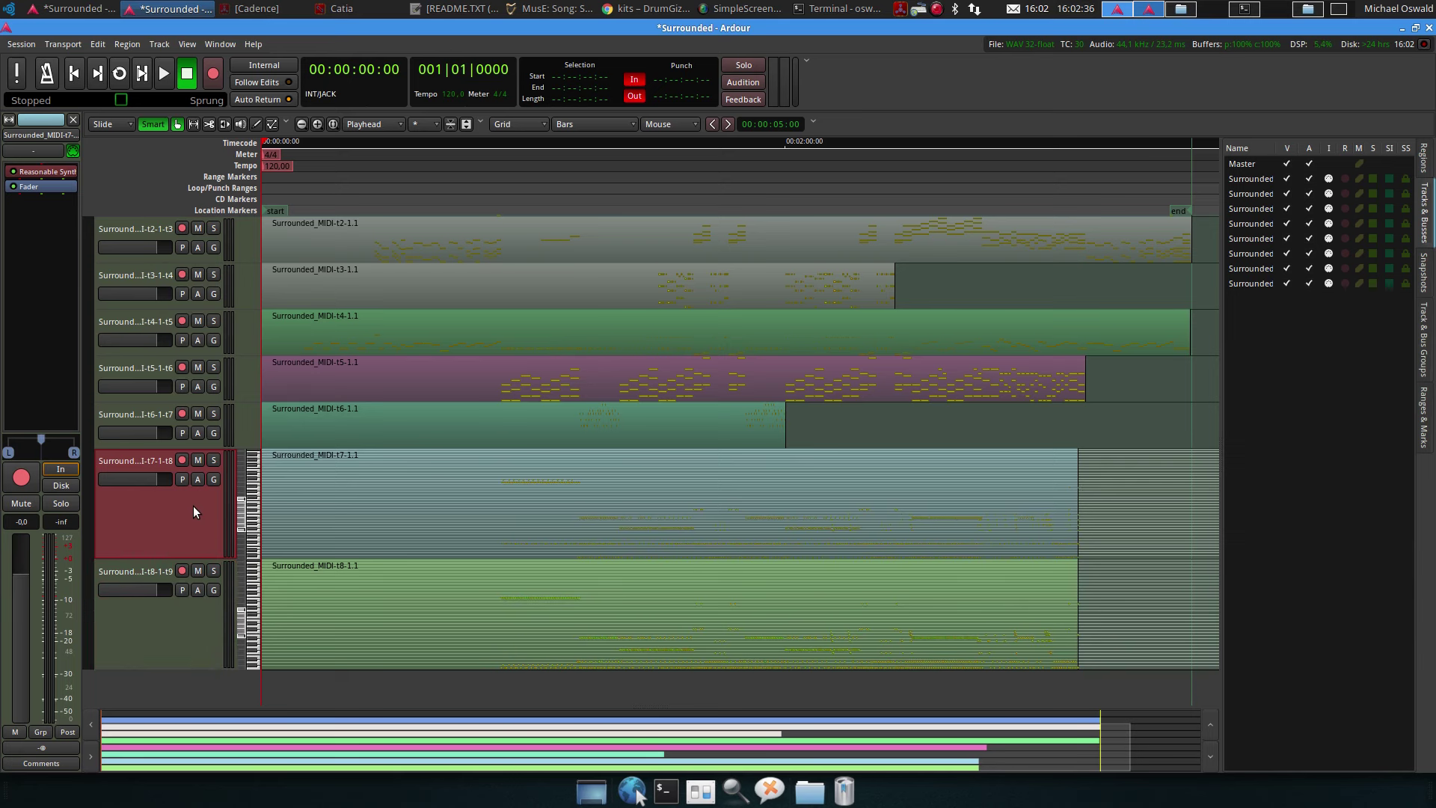
right_click(191, 510)
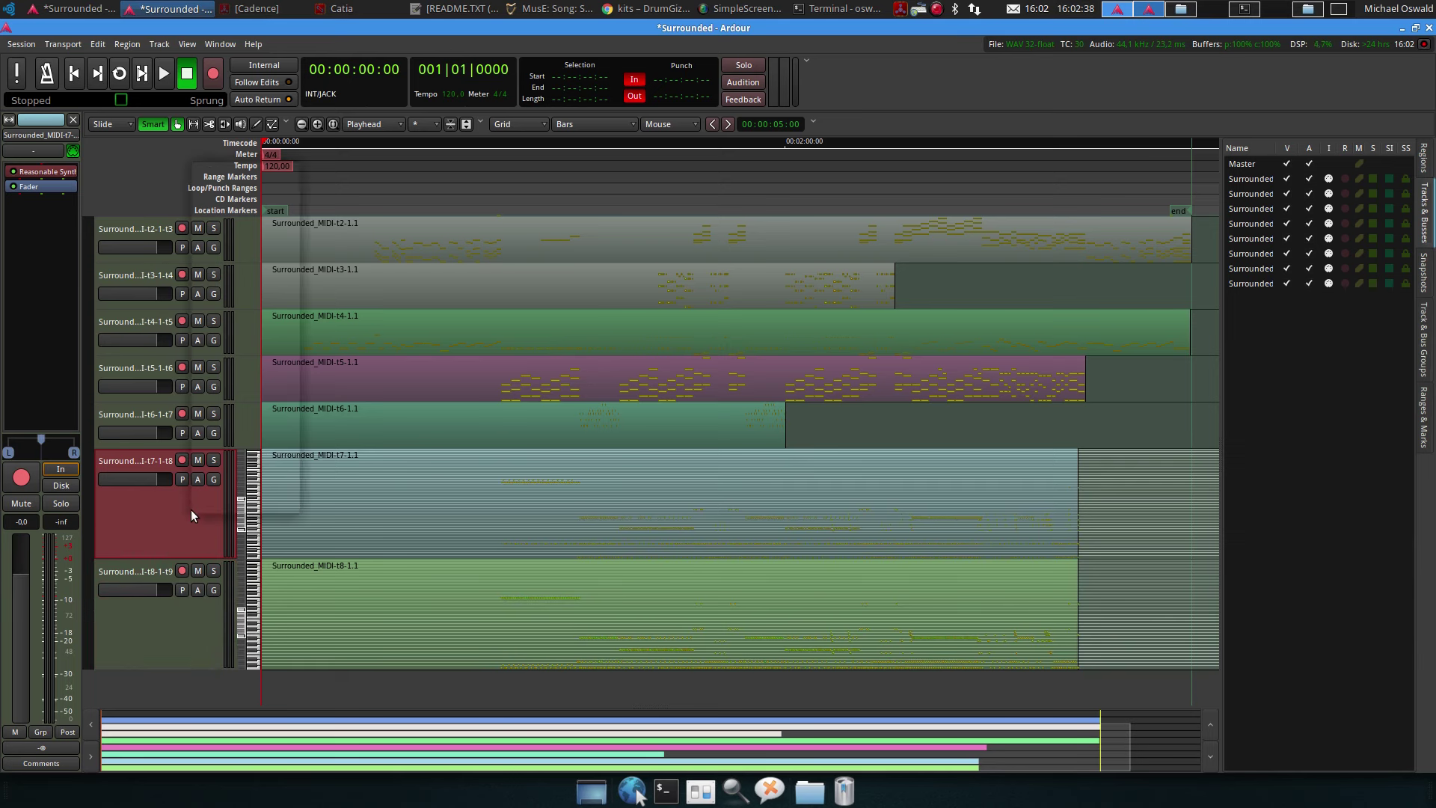
mouse_move(272, 295)
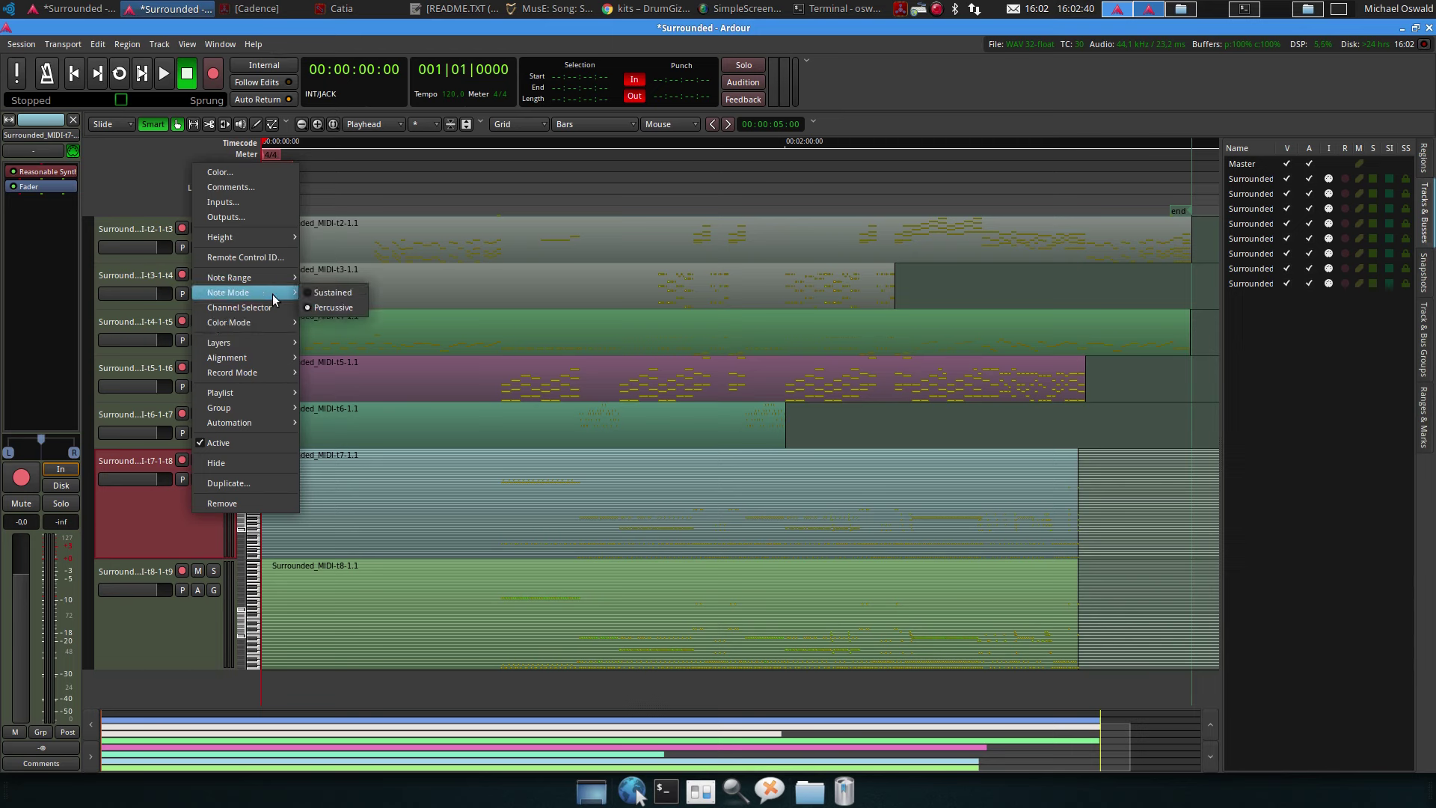
click(199, 570)
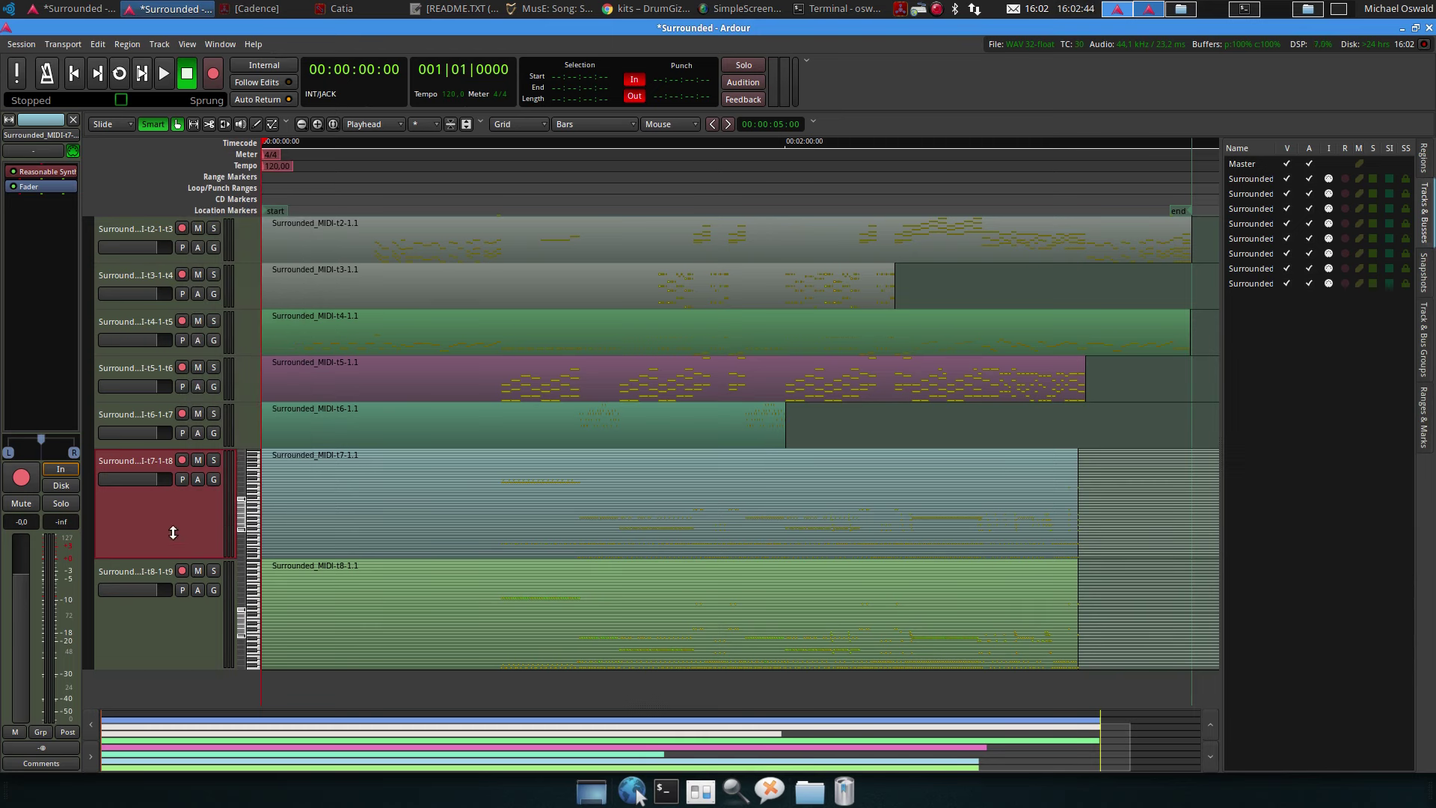
click(167, 636)
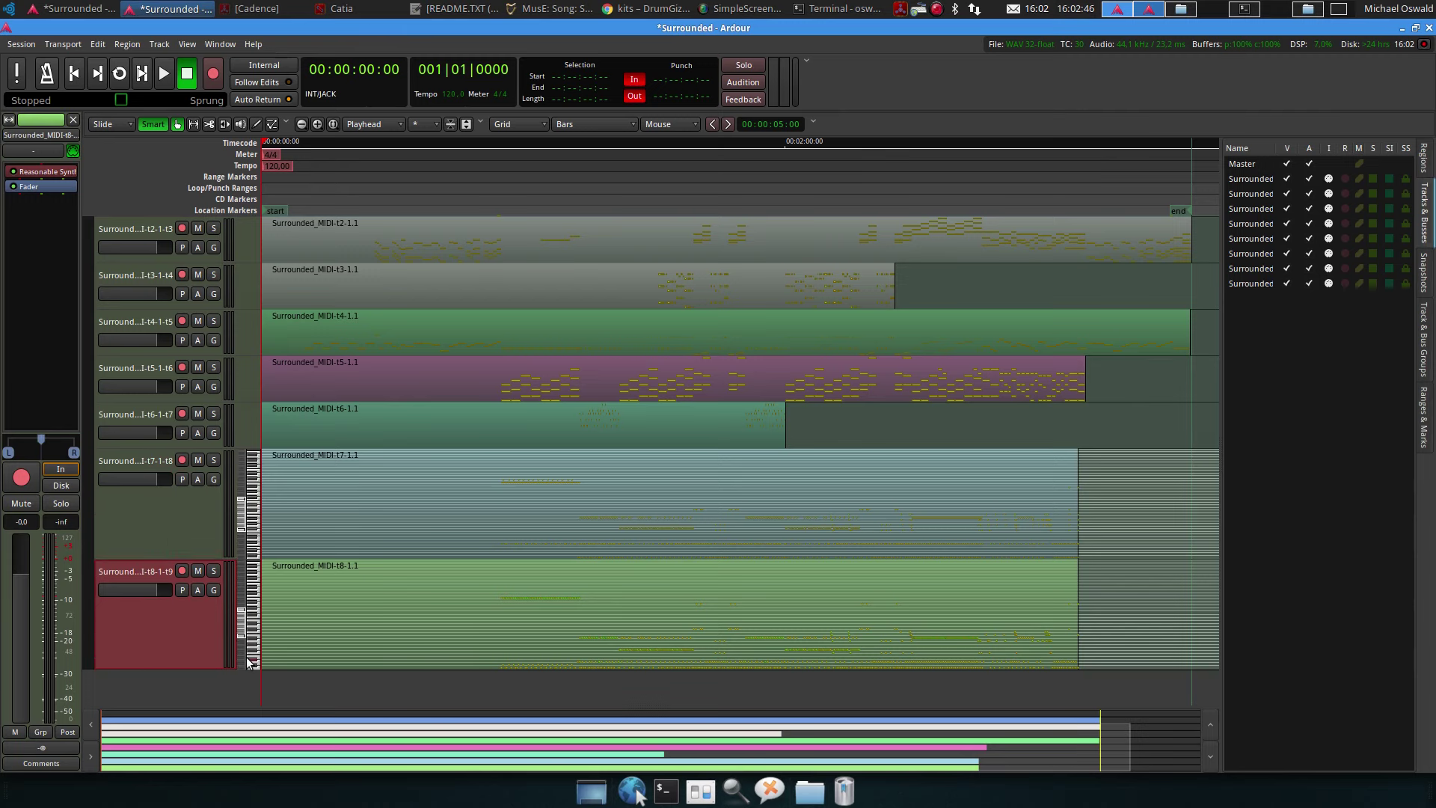
Check the drum tracks in MusE, remove the t7 MIDI track from the Ardour session, and save the session
click(550, 9)
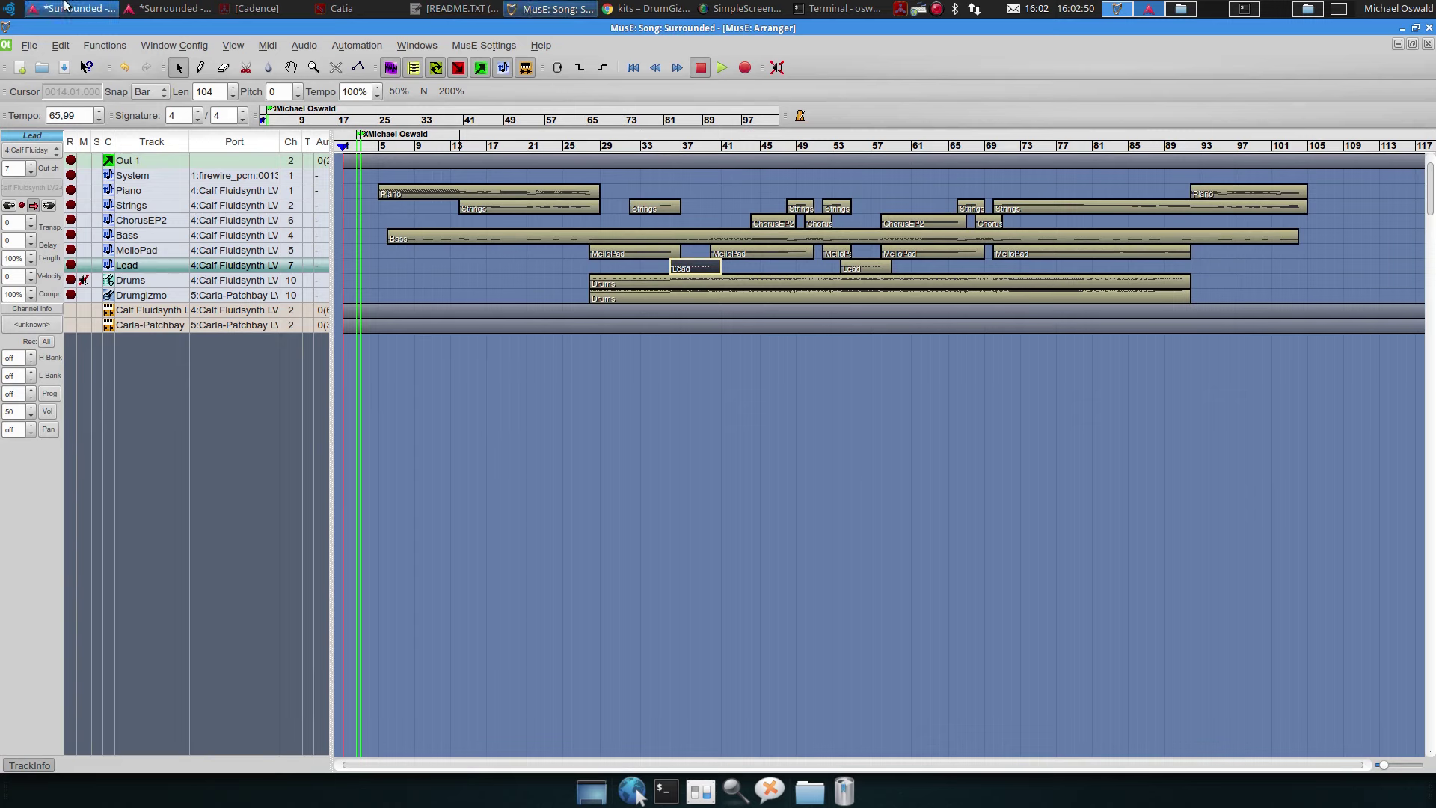
click(163, 8)
click(190, 514)
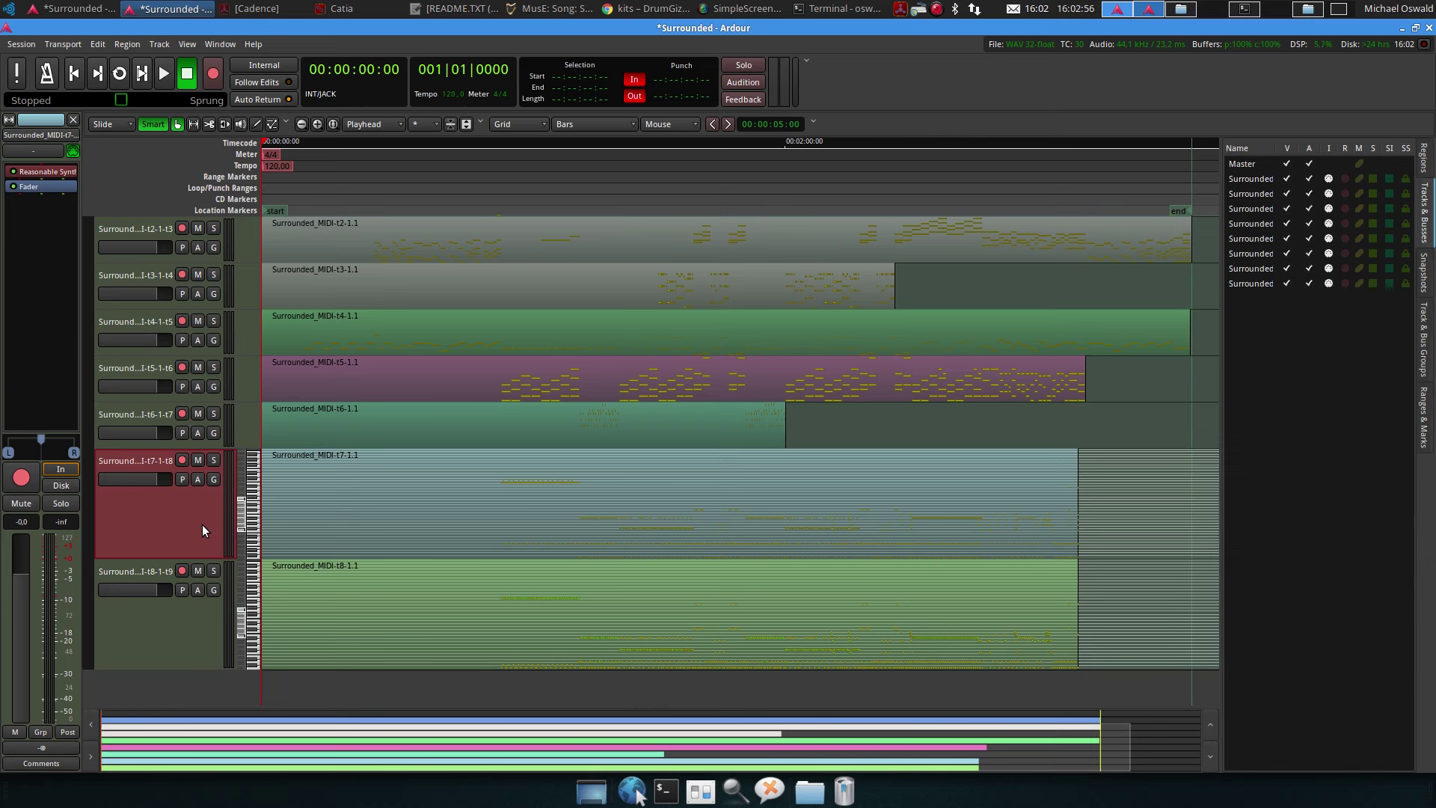
right_click(202, 523)
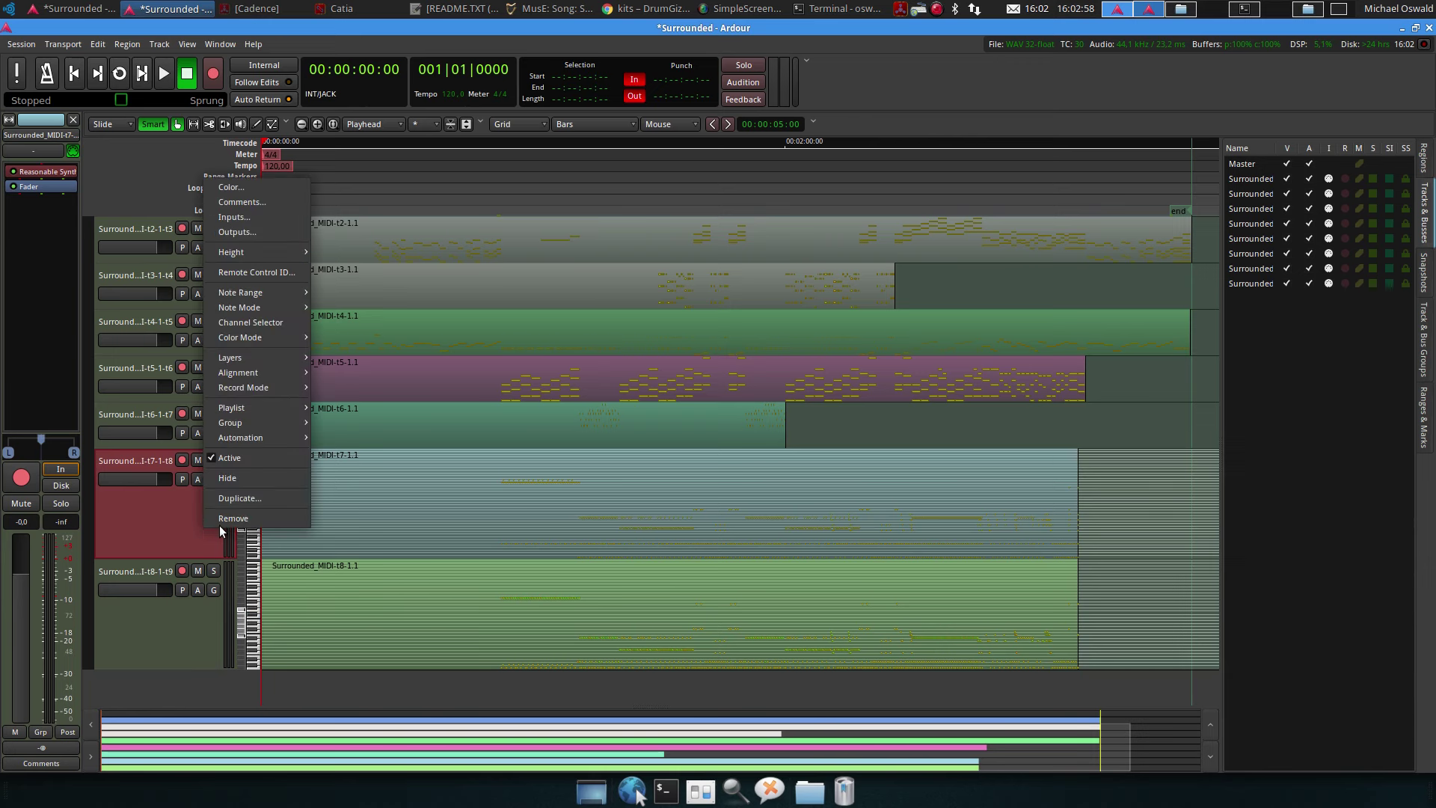
key(Escape)
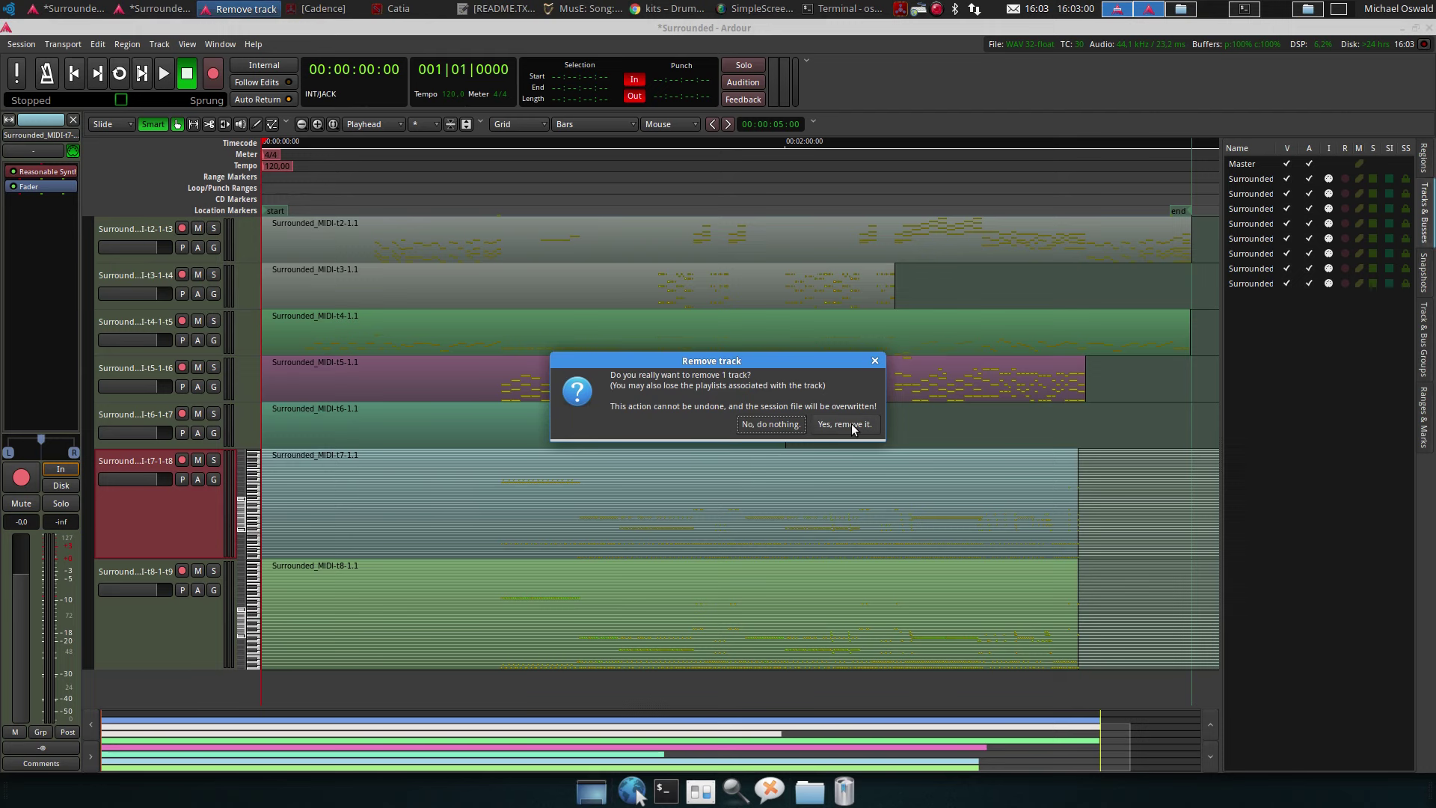
key(Return)
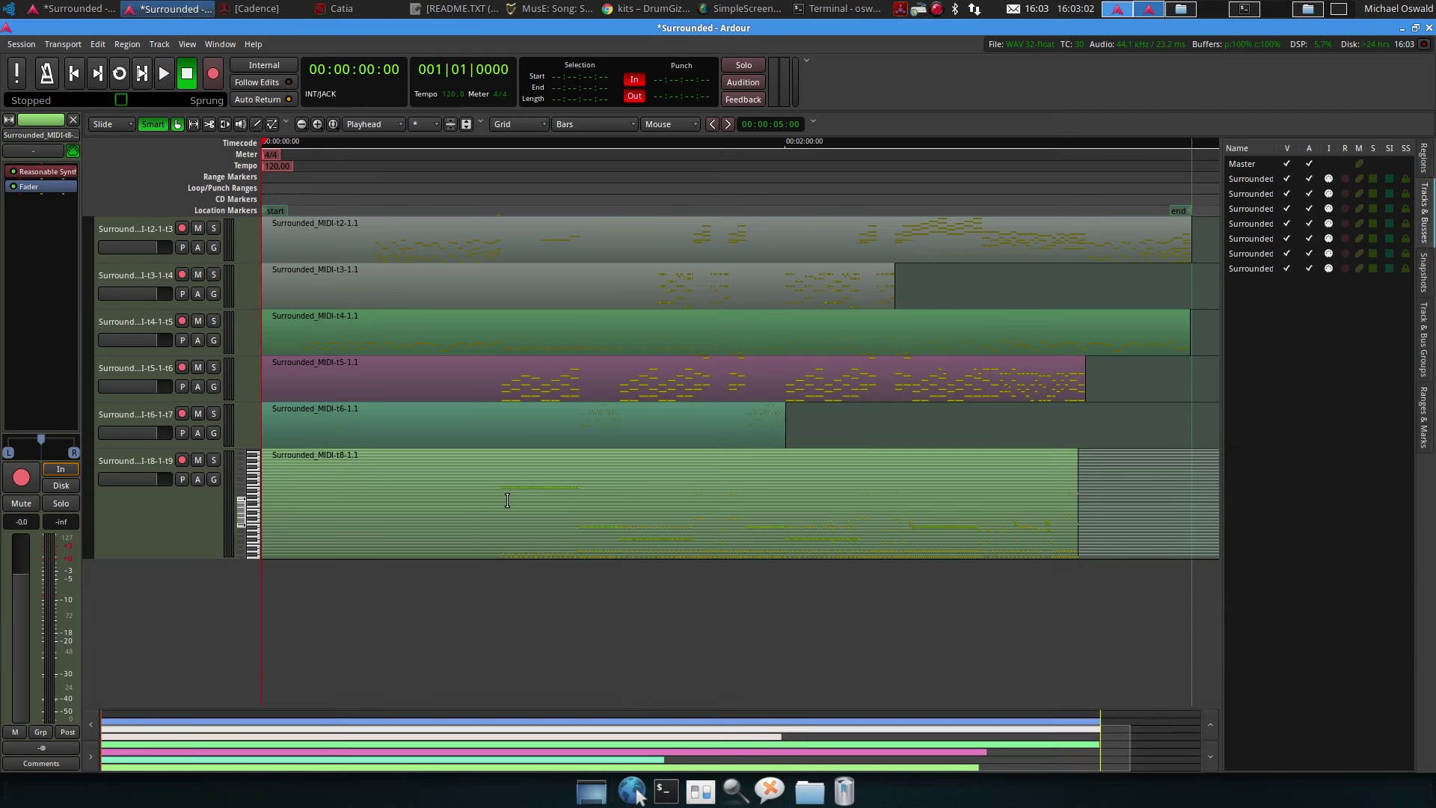
key(ctrl+s)
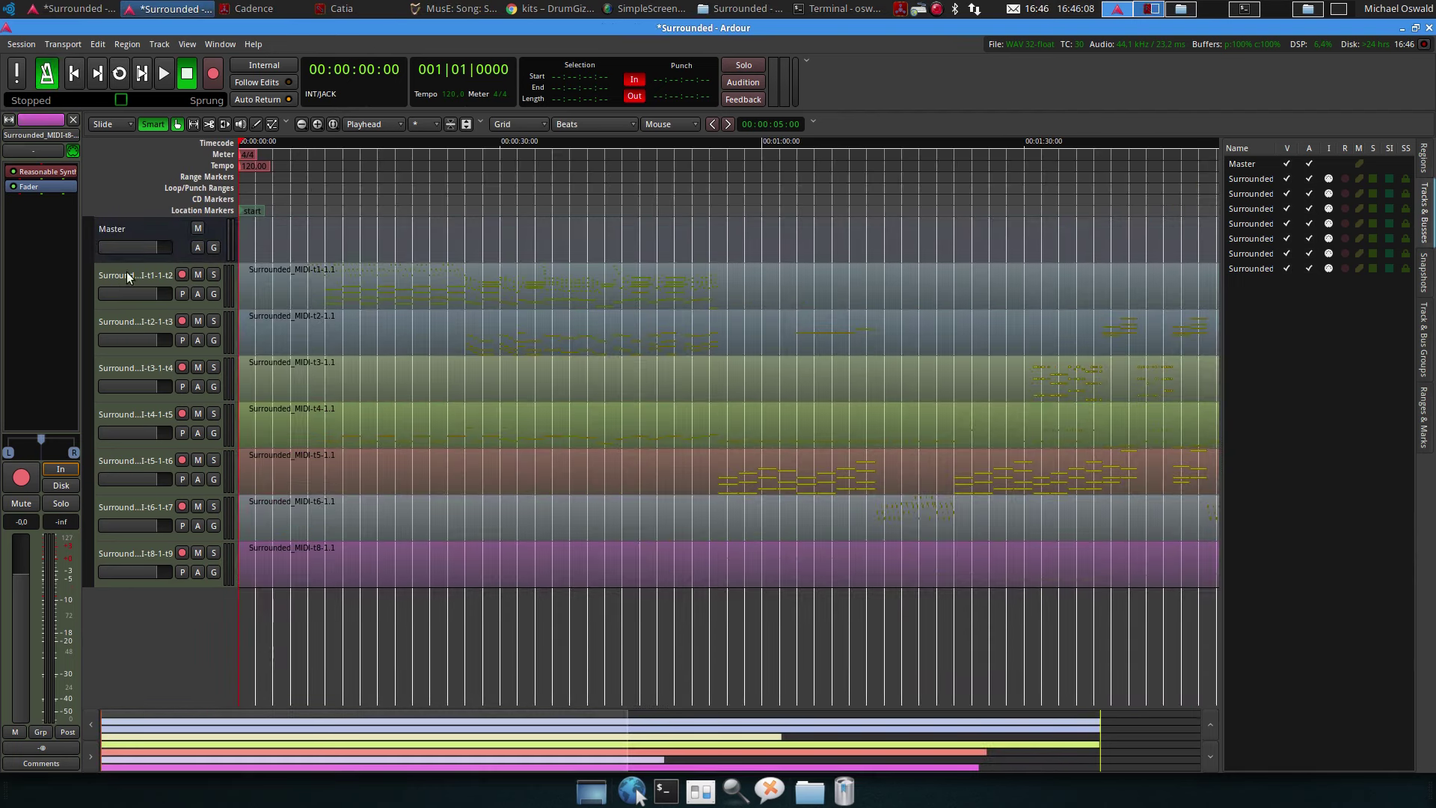
Rename the t1 to t4 tracks as Piano MIDI, Strings MIDI, EP MIDI and Bass MIDI, checking the order in MusE
double_click(127, 275)
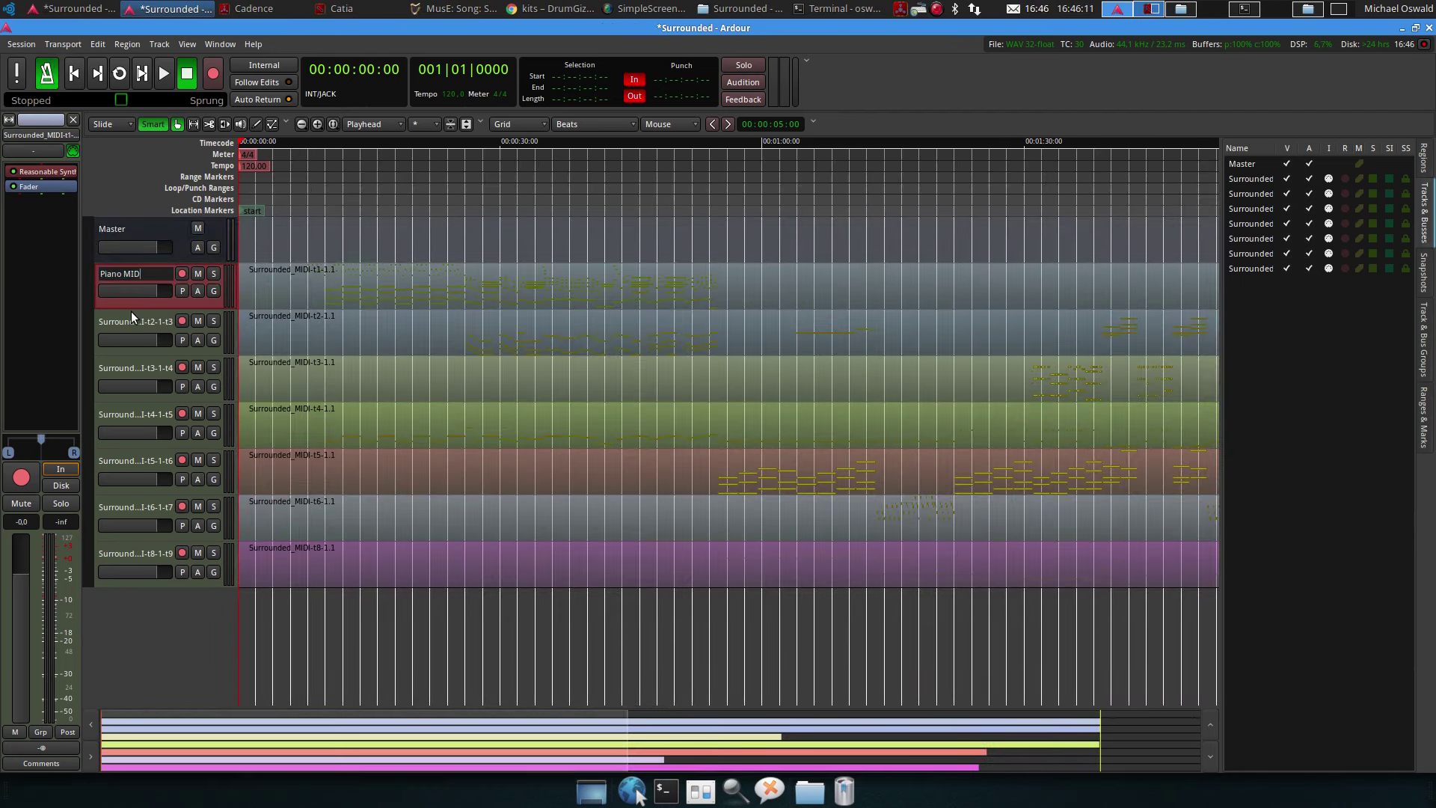
key(Tab)
text(Strings MIDI)
click(453, 10)
click(166, 9)
double_click(128, 368)
text(EP MIDI)
key(Tab)
text(Bass MIDI)
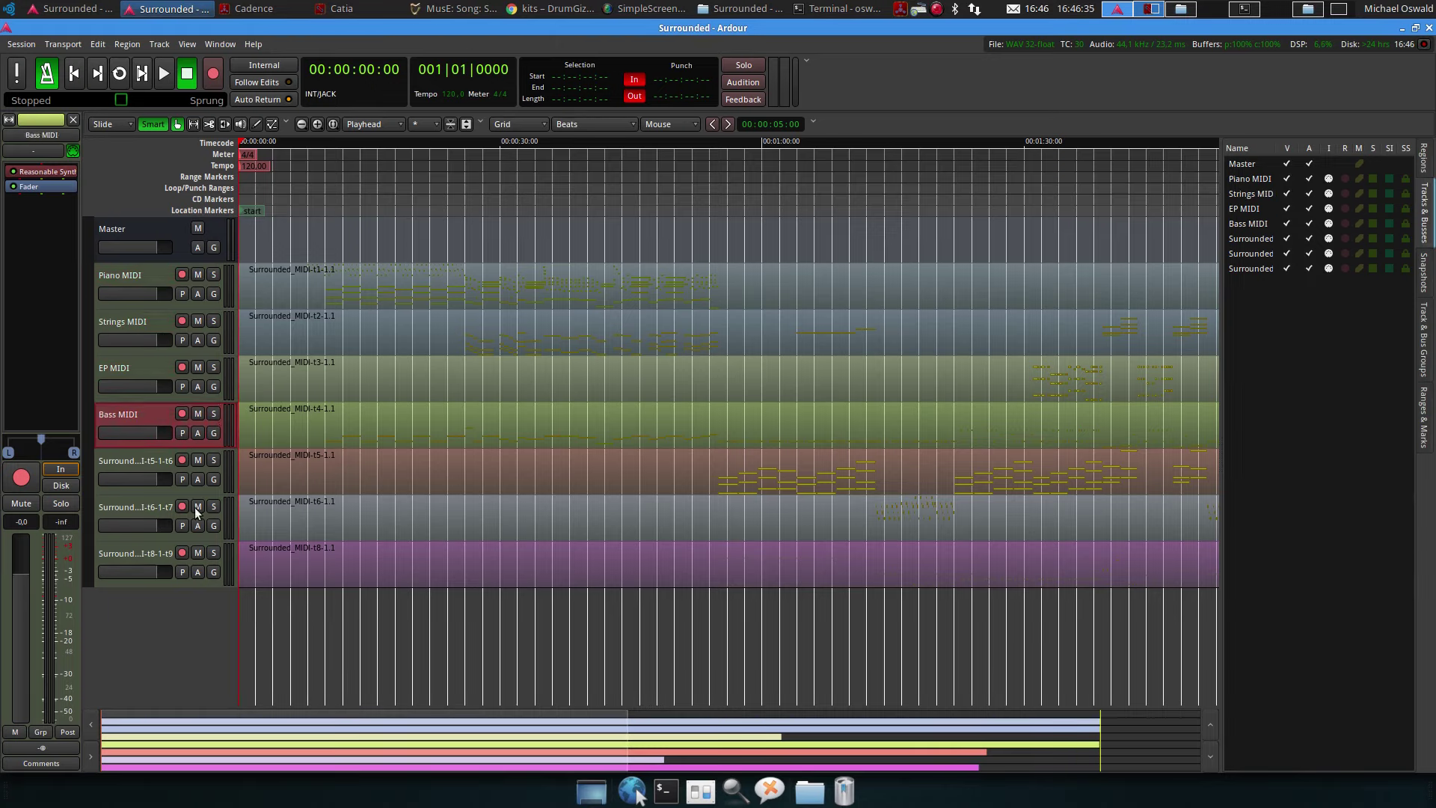
Rename the t5, t6 and t8 tracks as Mello Pad MIDI, Lead MIDI and Drums MIDI
key(Tab)
text(Mello Pad MIDI)
key(Tab)
text(Lead MIDI)
key(Tab)
text(Drums MIDI)
key(Return)
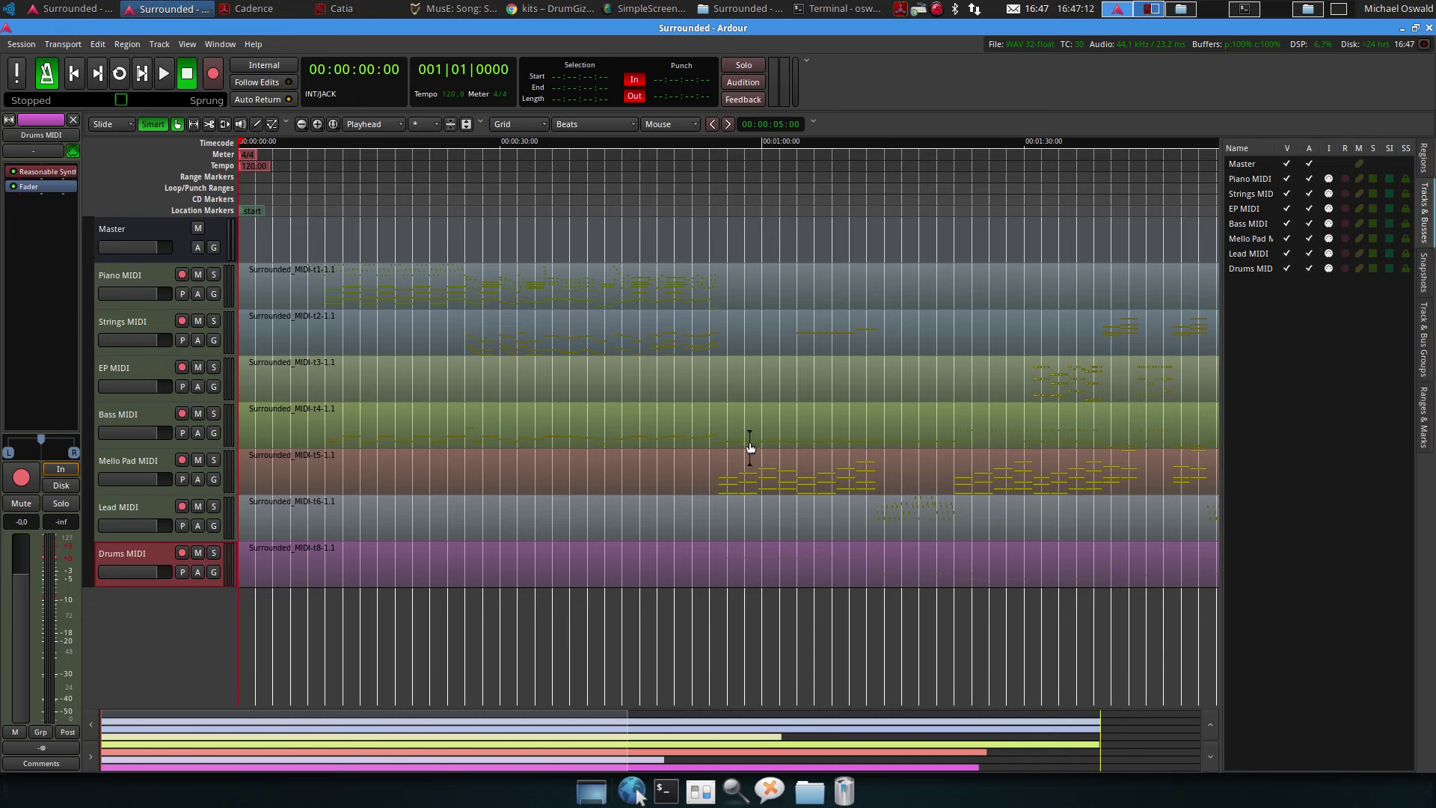
Show the Bars & Beats ruler and hide the Timecode and CD Markers rulers
right_click(216, 145)
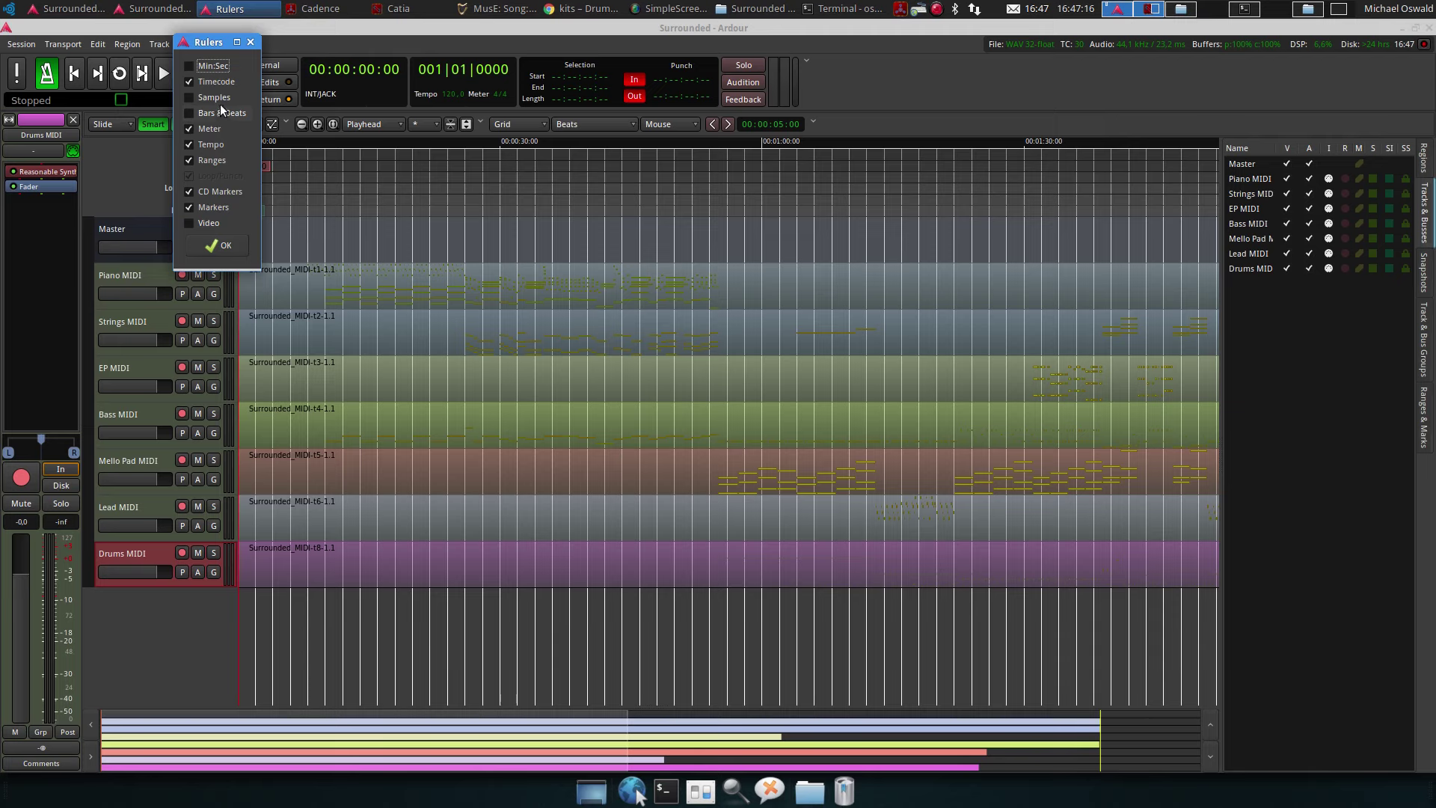
click(222, 84)
click(217, 113)
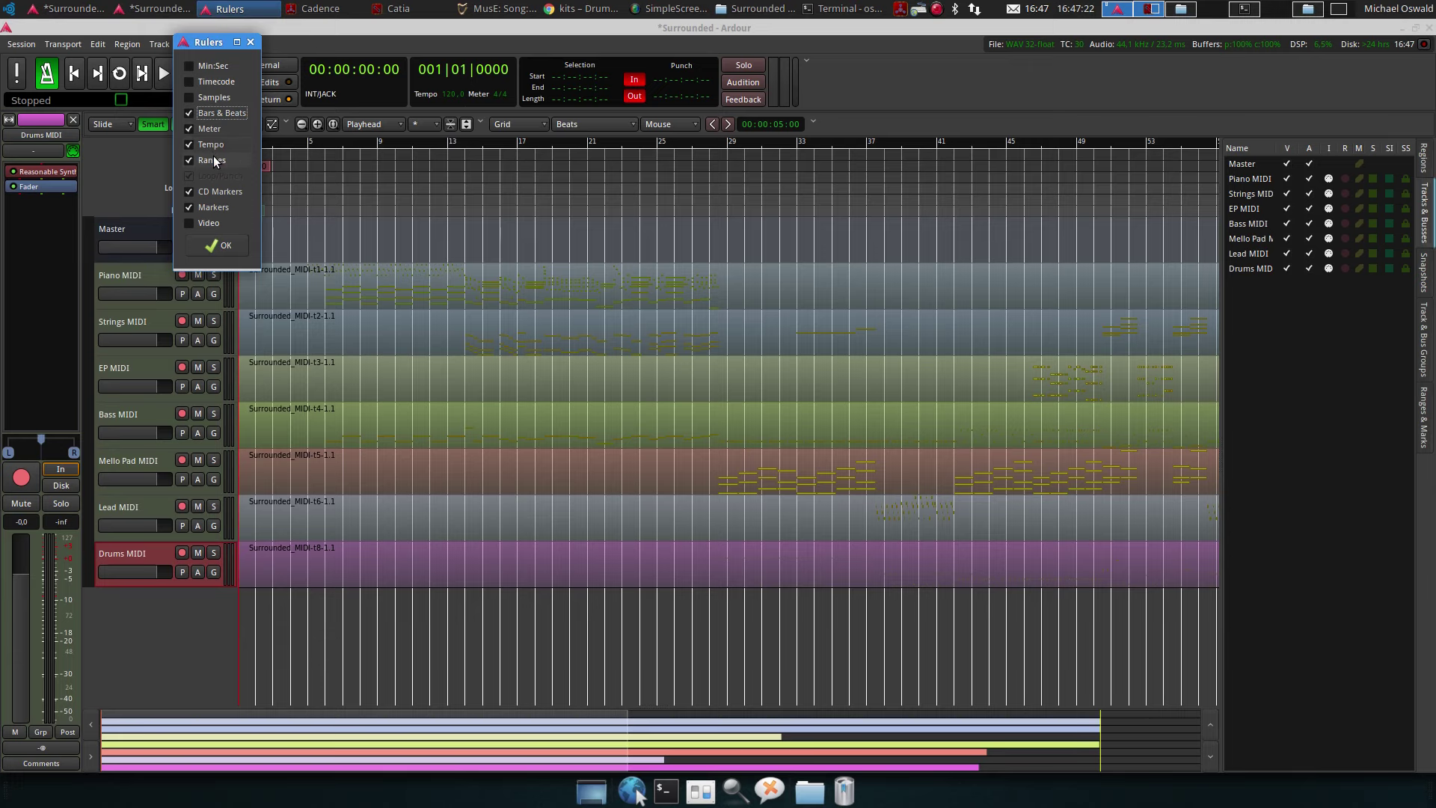
click(208, 191)
click(218, 245)
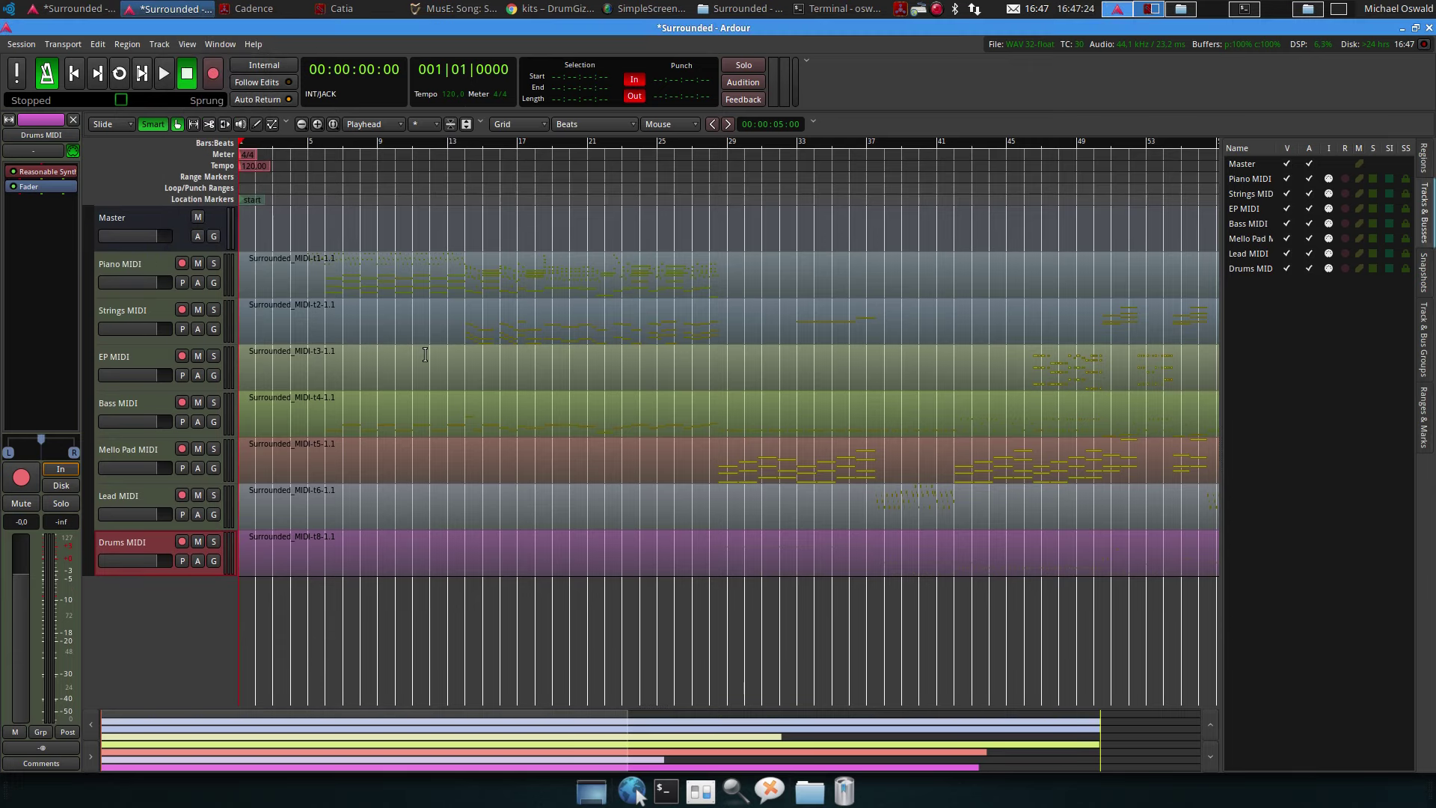
Place the playhead in bar 17 and route the left and right channels of Master out and Monitor out to the first two FireWire ports
click(531, 141)
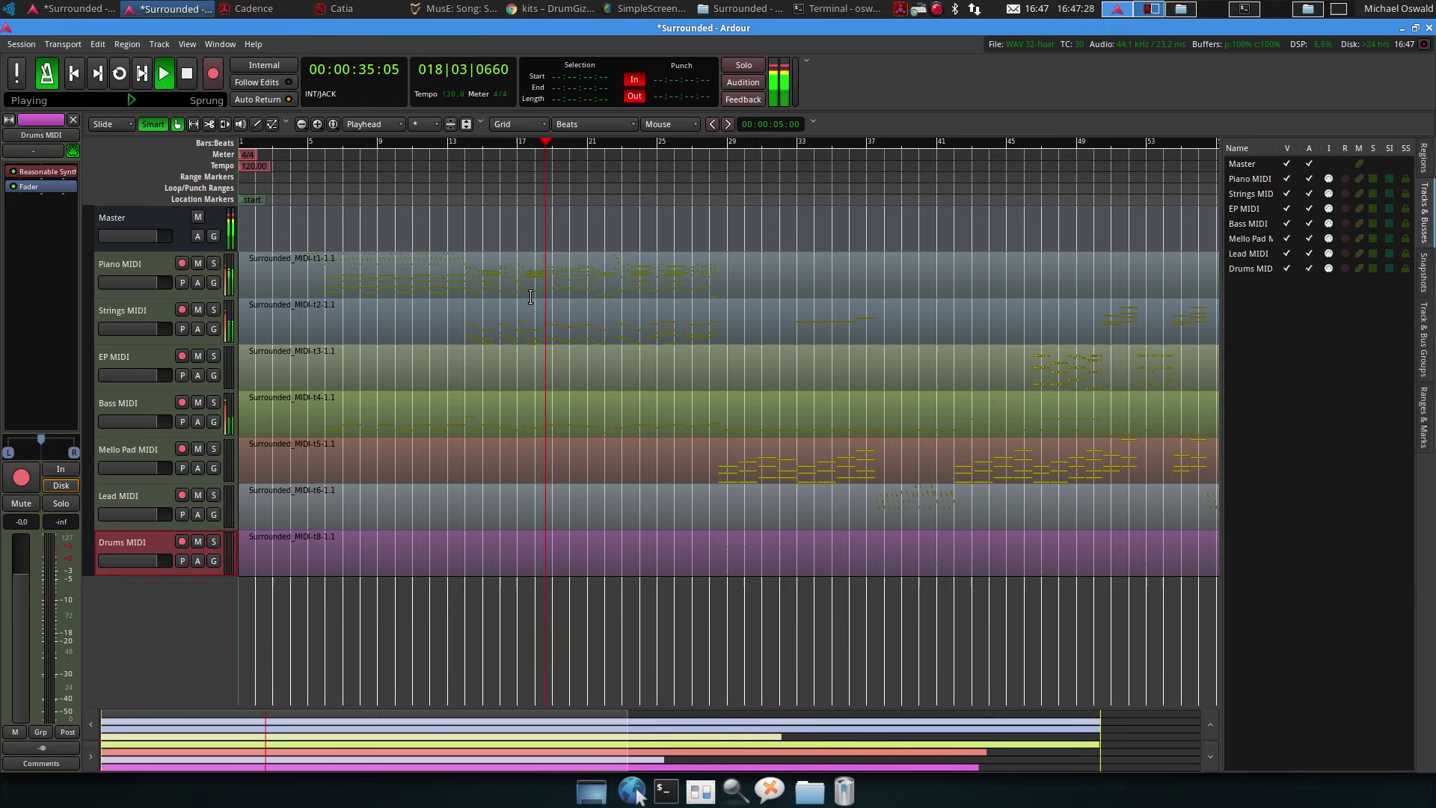
click(187, 74)
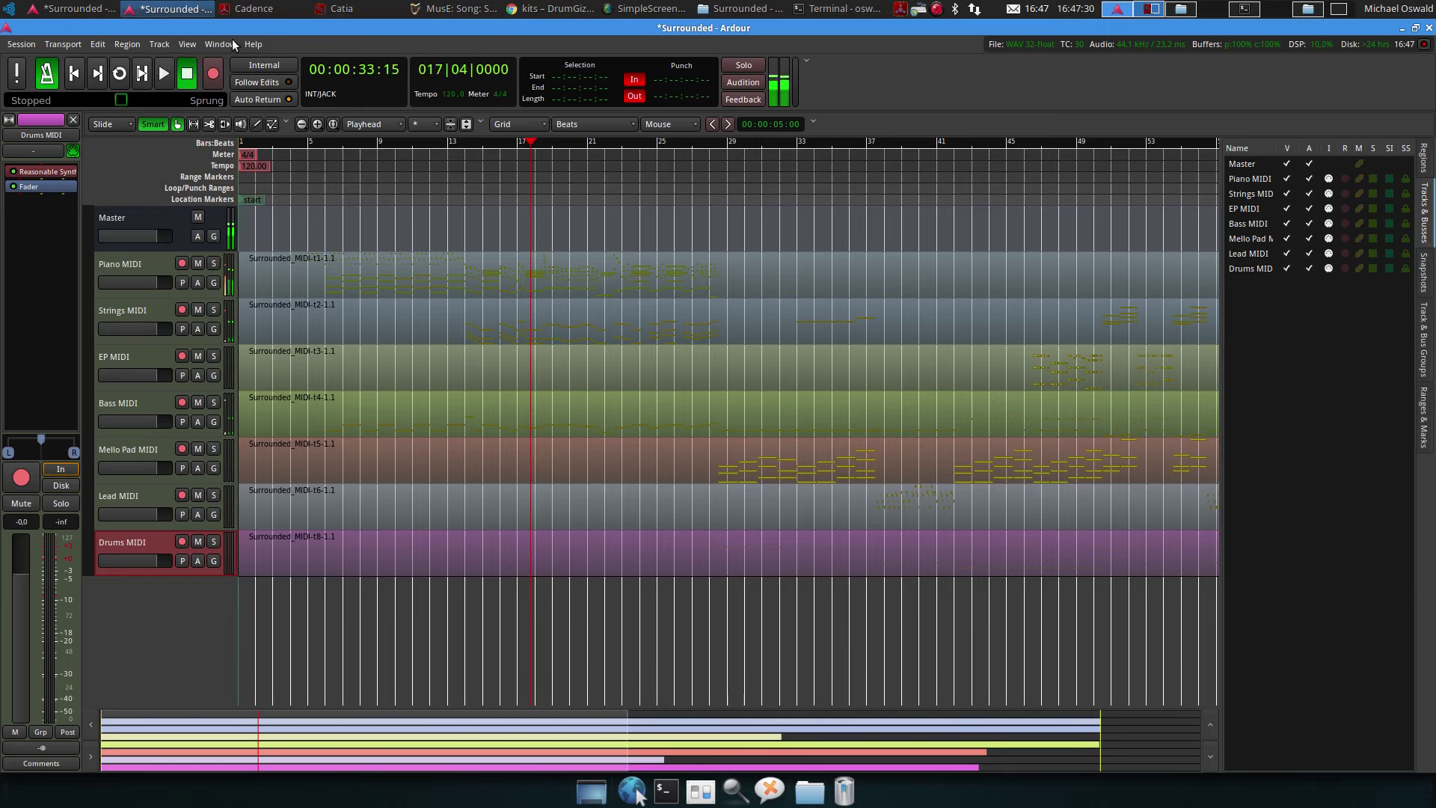
click(220, 44)
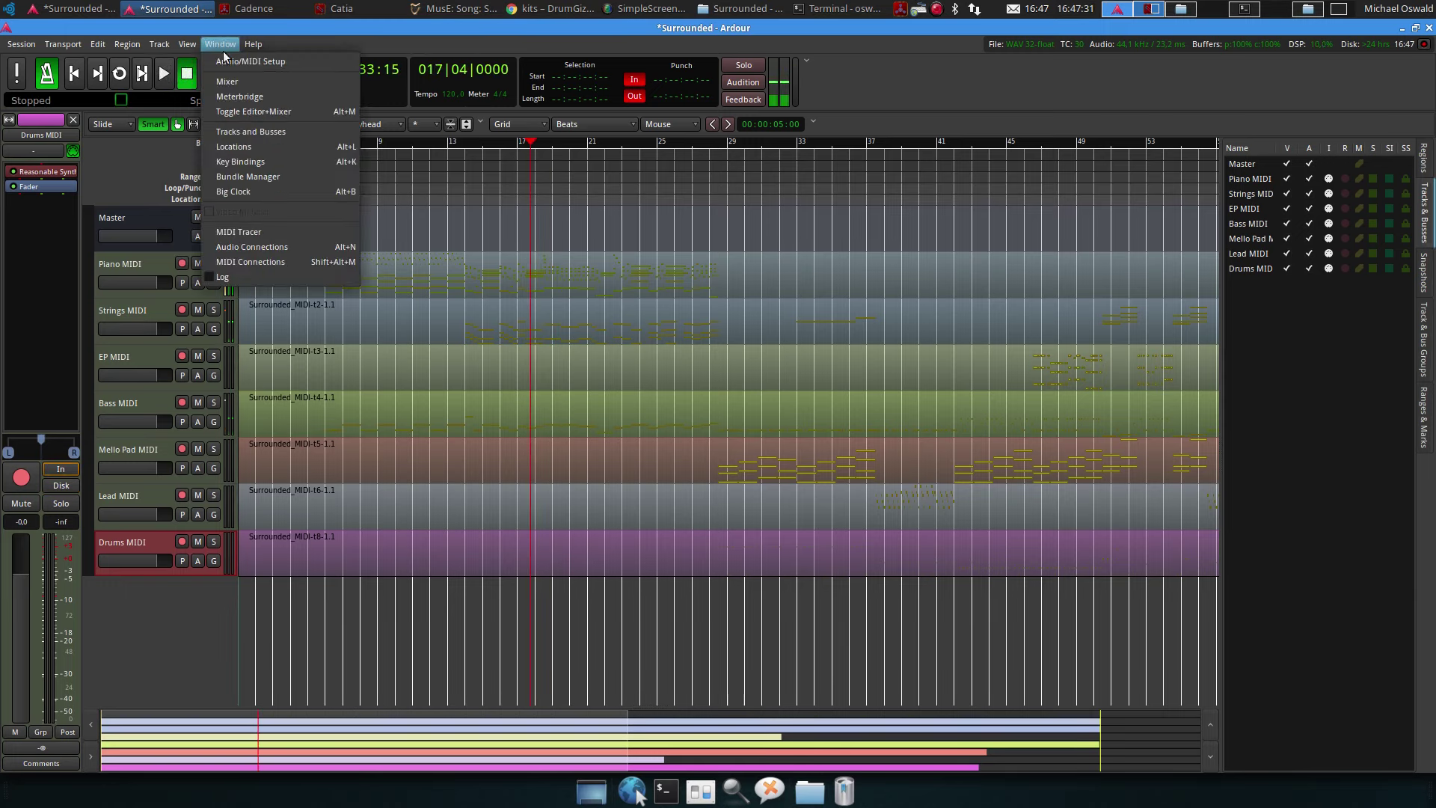
click(263, 247)
click(664, 90)
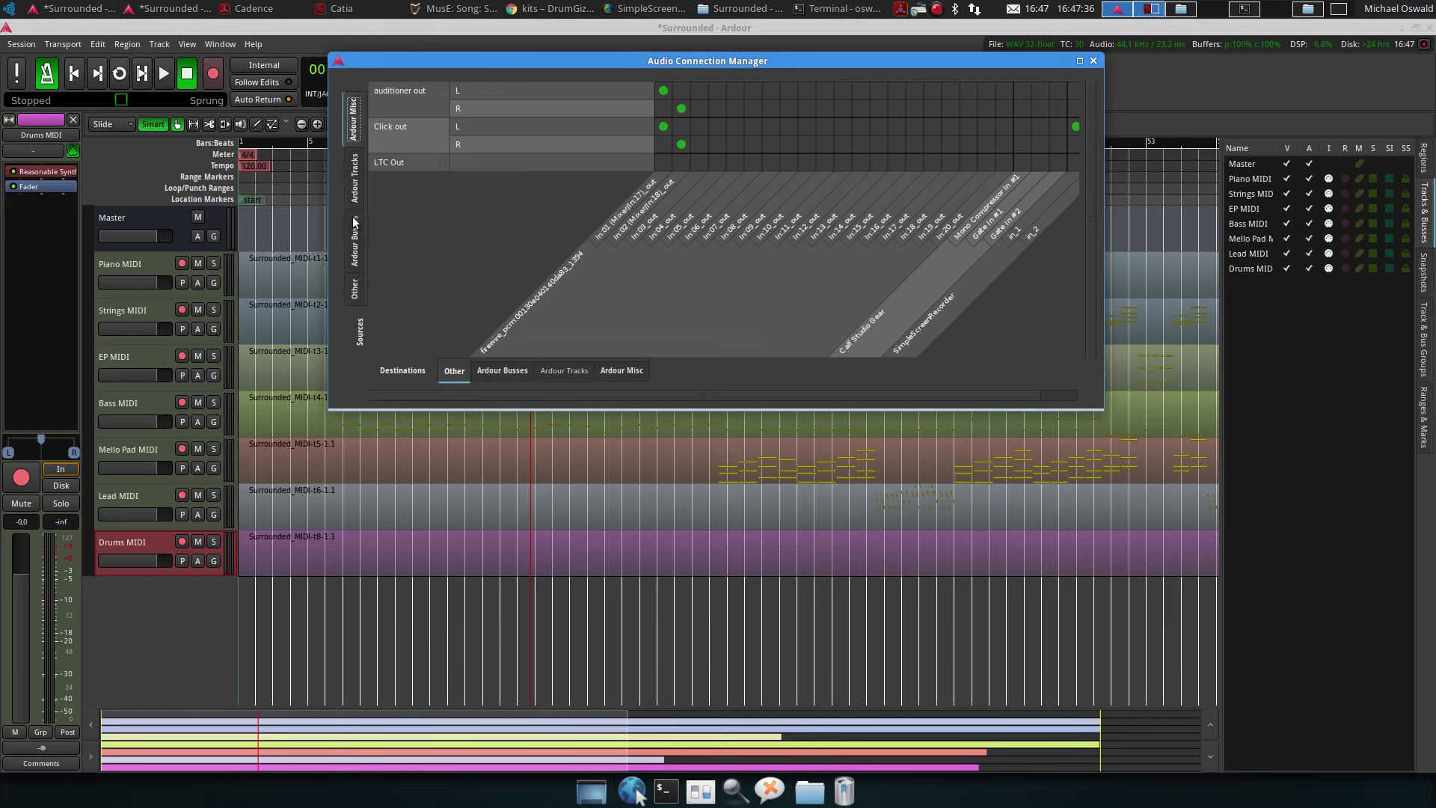
click(354, 241)
click(663, 108)
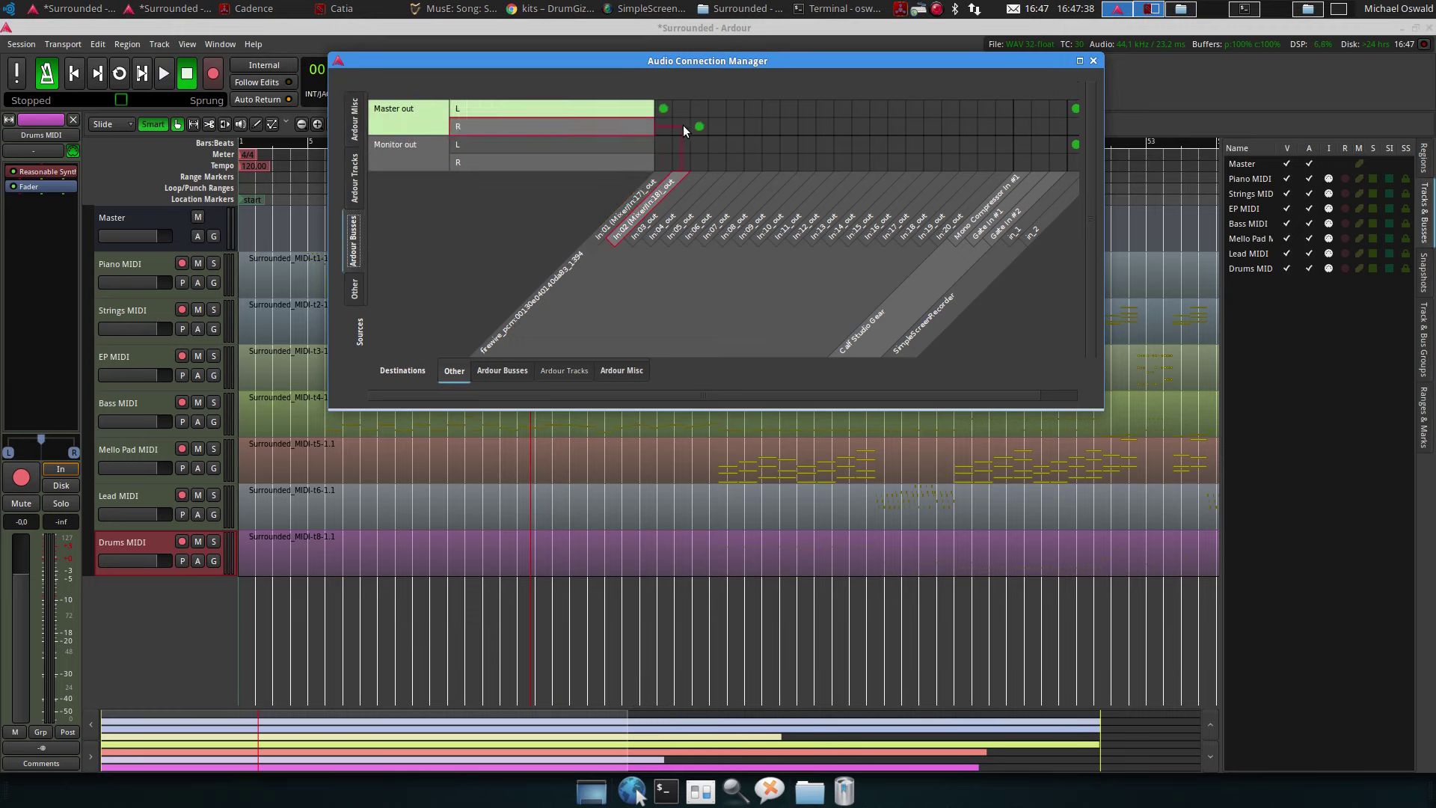
click(682, 126)
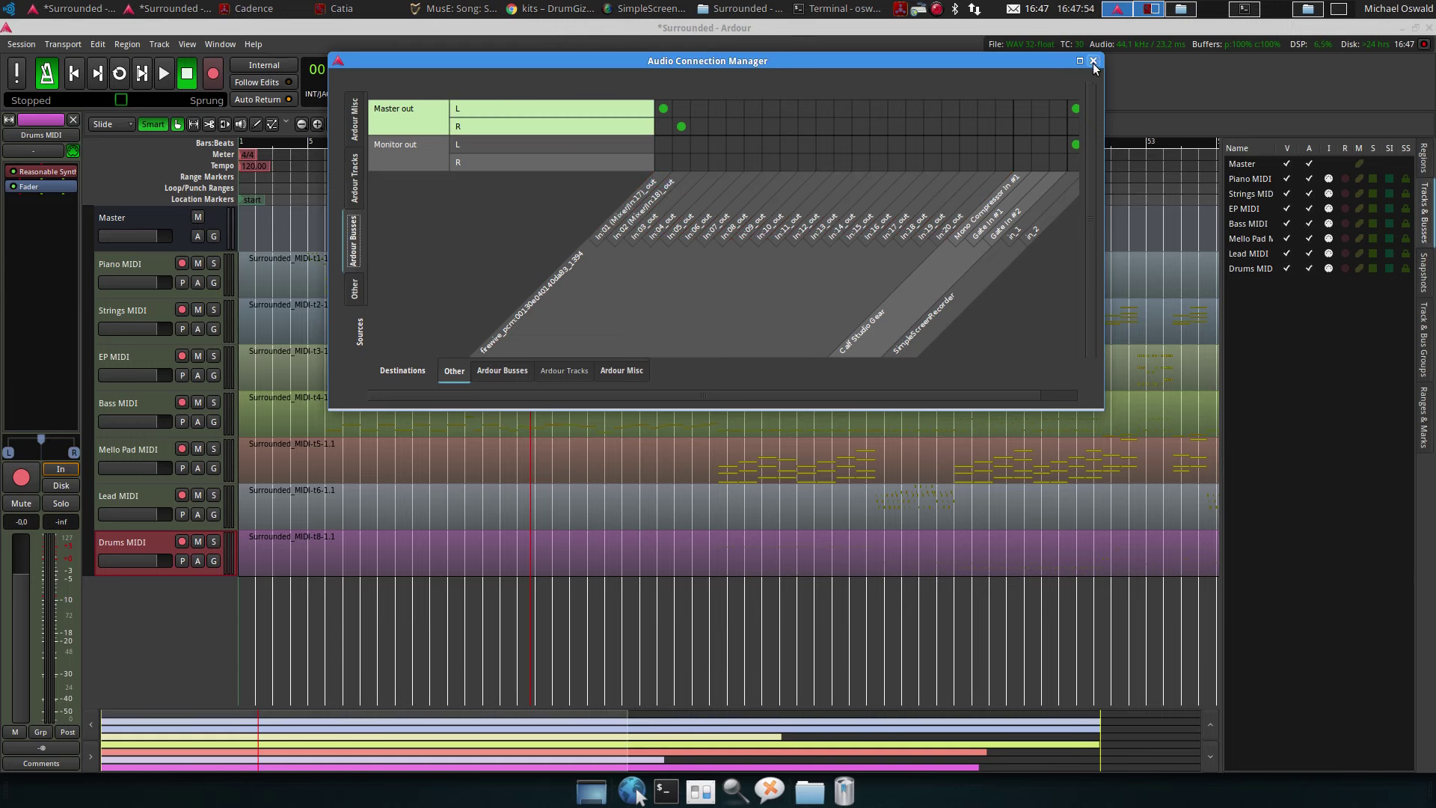
click(663, 145)
click(681, 163)
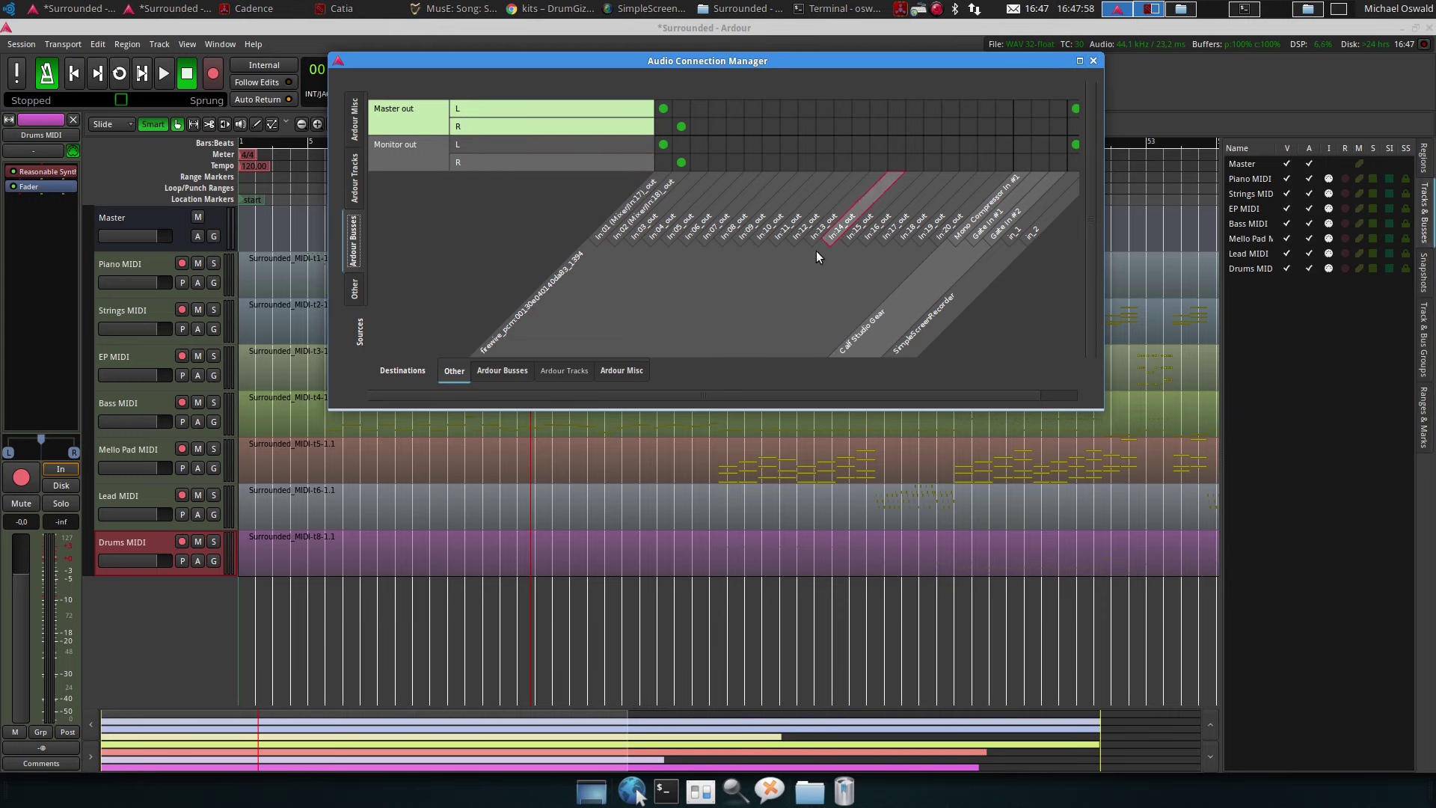
drag(721, 396, 893, 390)
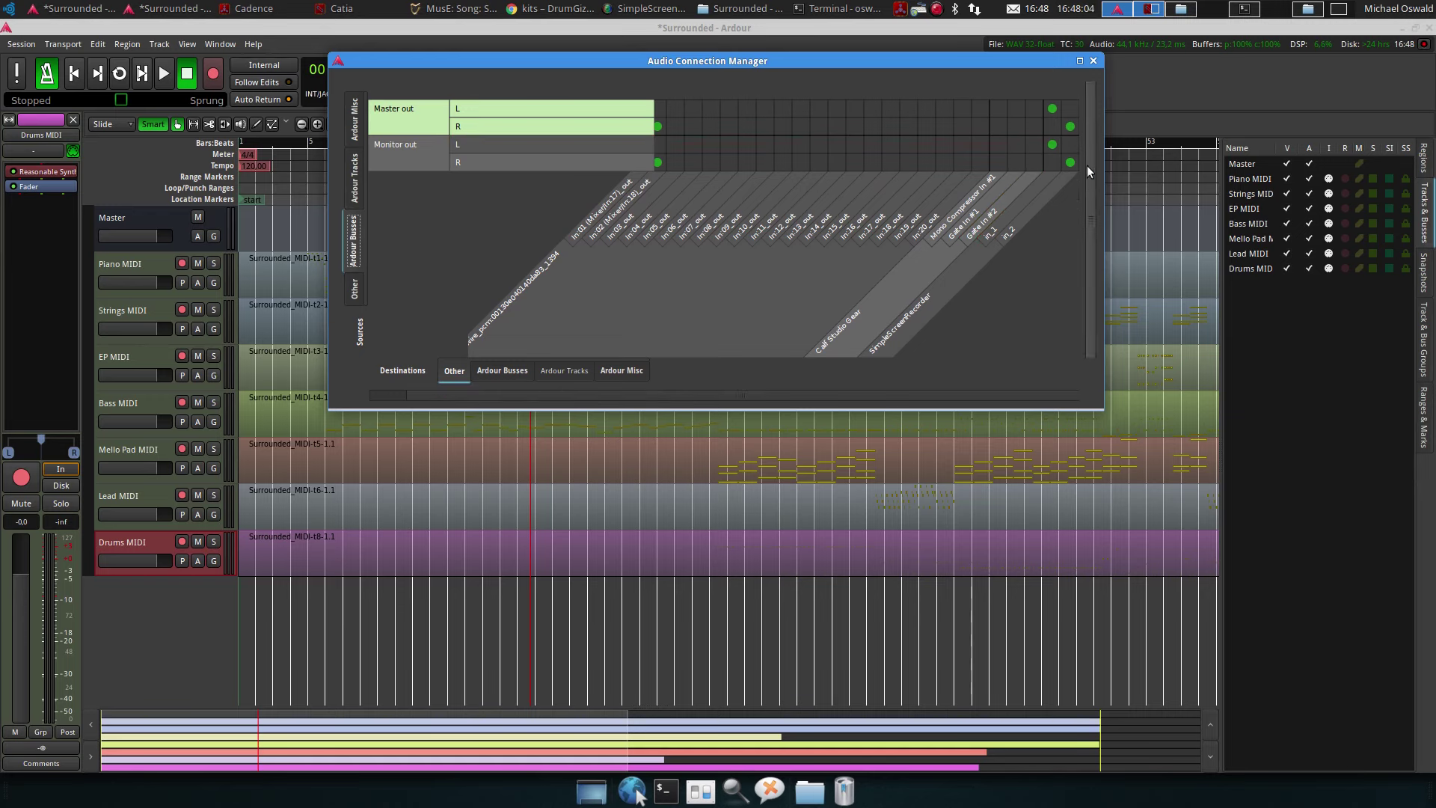
click(1094, 61)
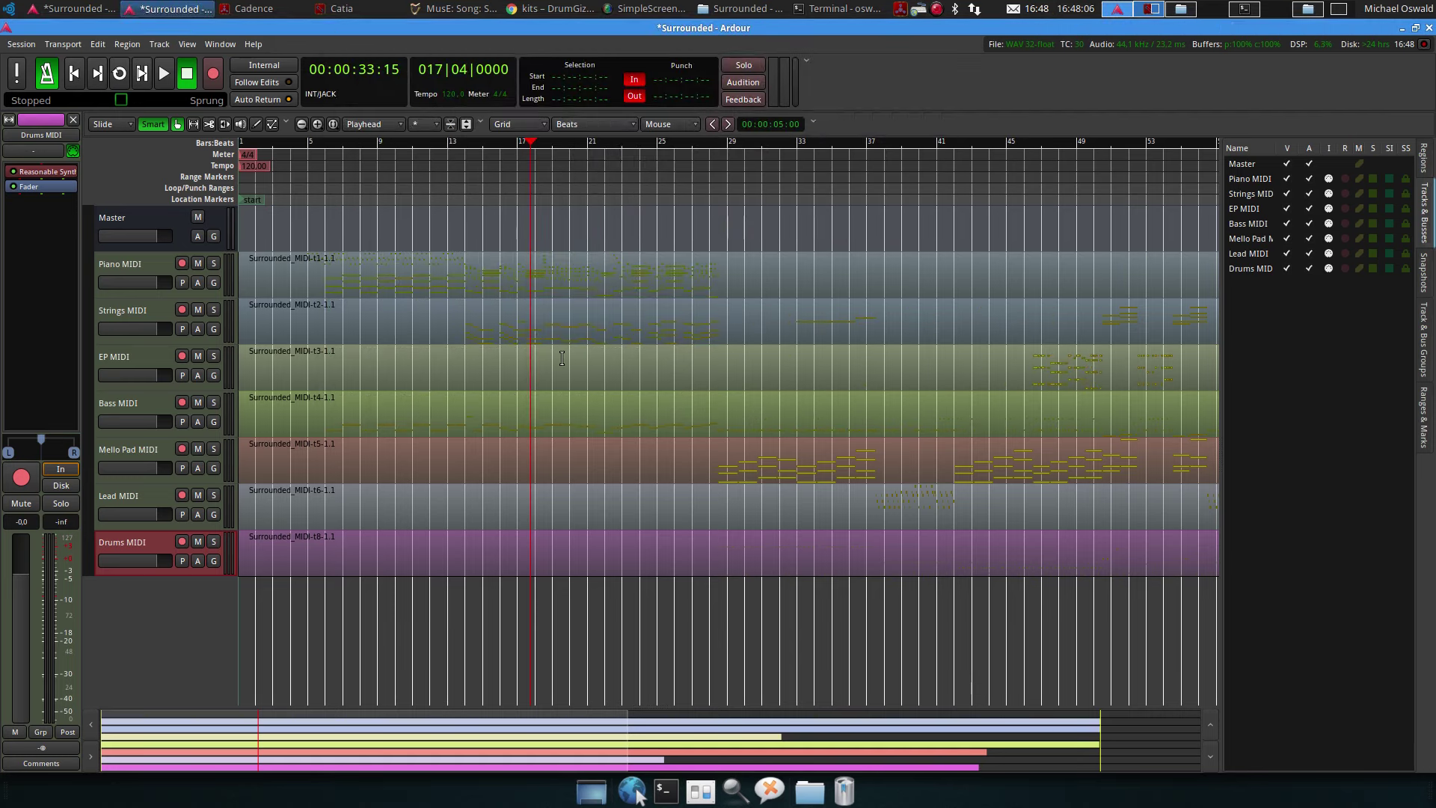
Play the song from bar 17 to check the output routing, and stop playback
key(space)
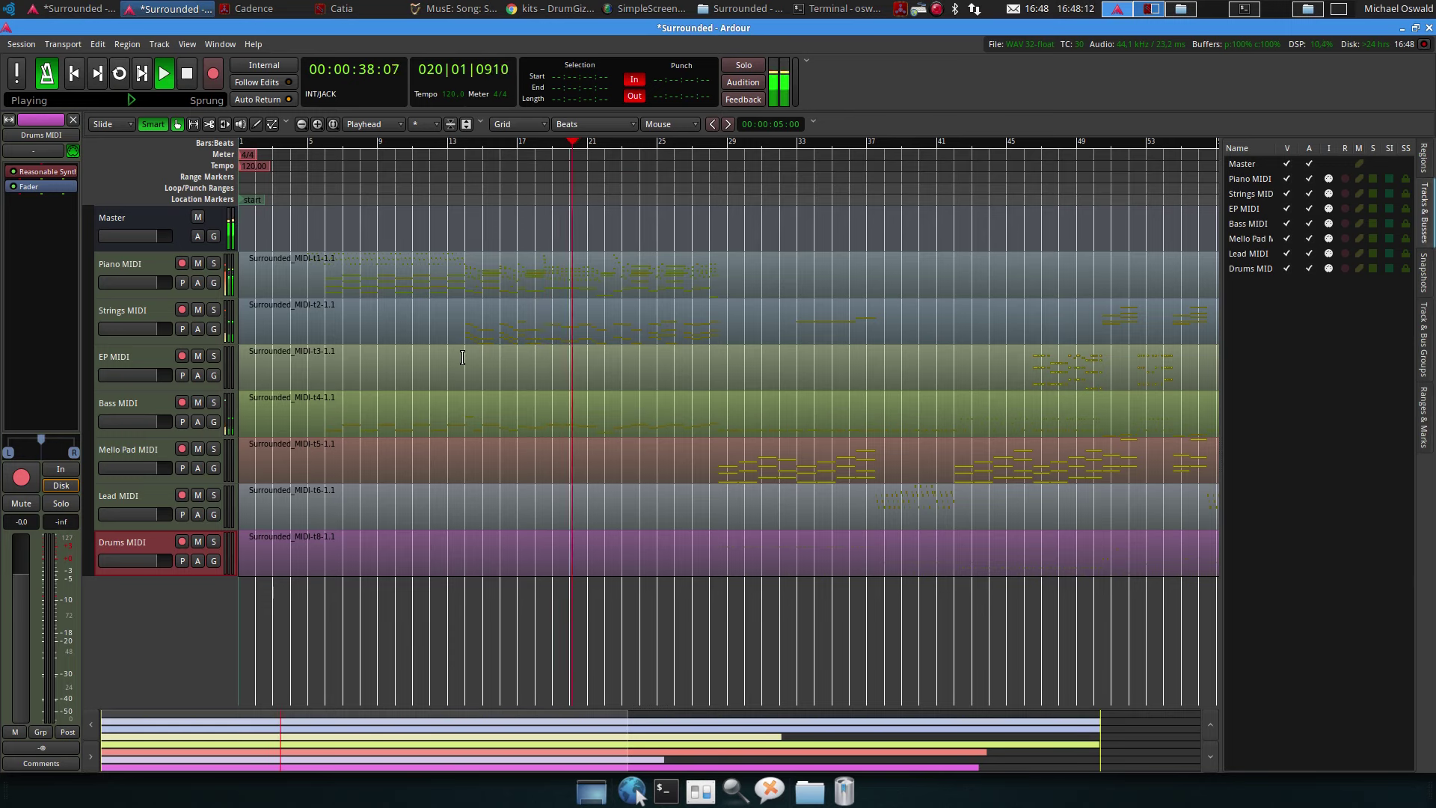
key(space)
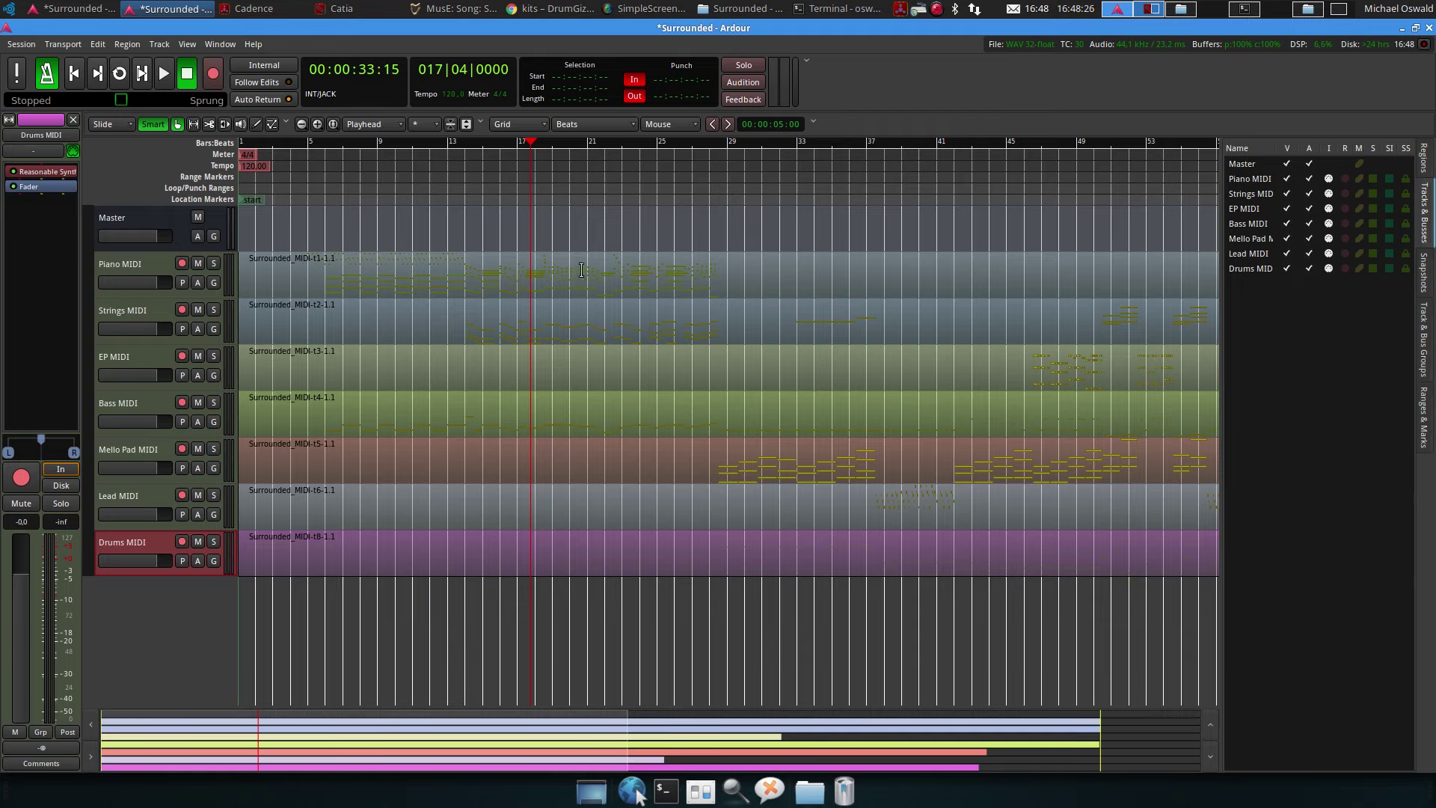
scroll(583, 264, right, 10)
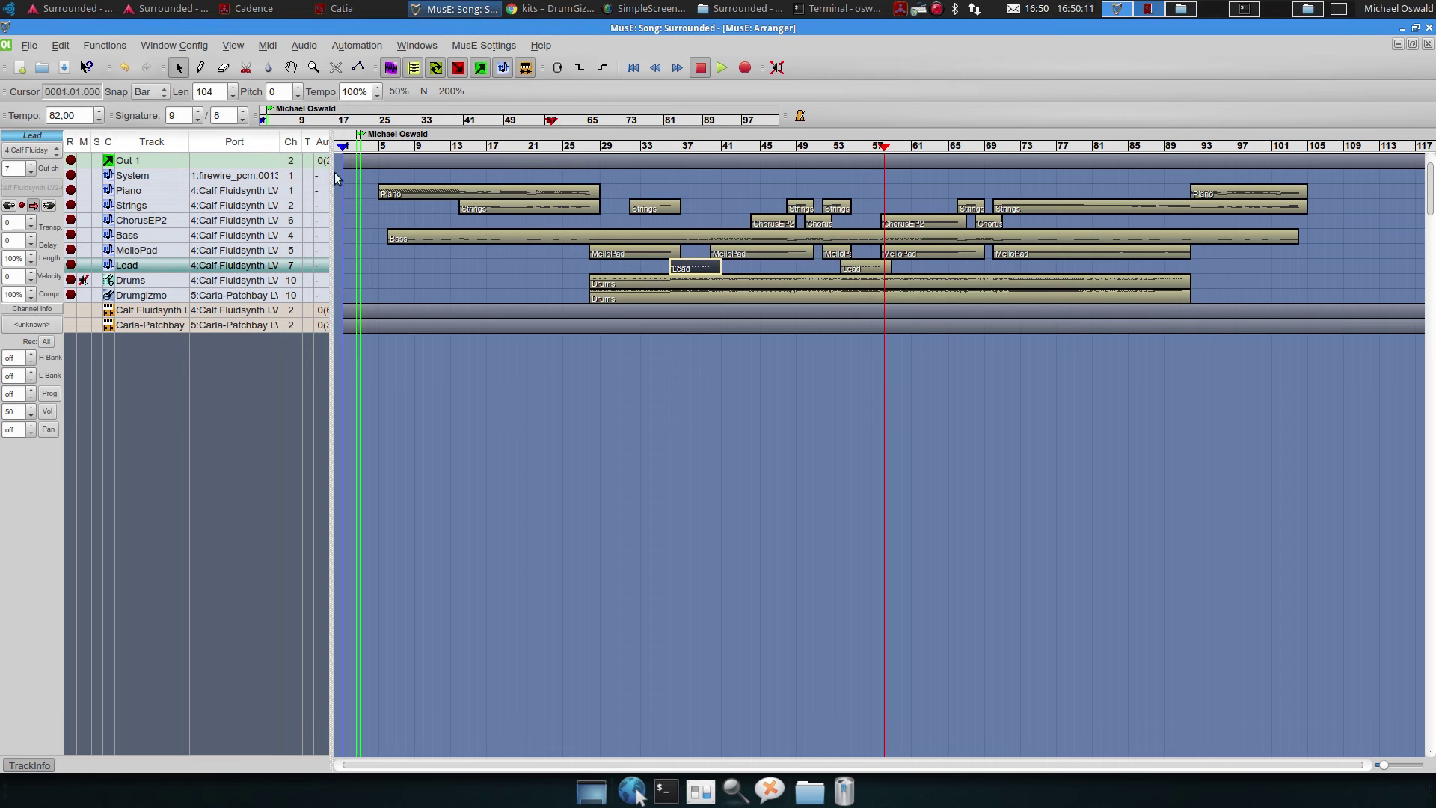
Switch to MusE, open the Mastertrack as a list, and set its window to stay always on top
click(61, 46)
mouse_move(138, 513)
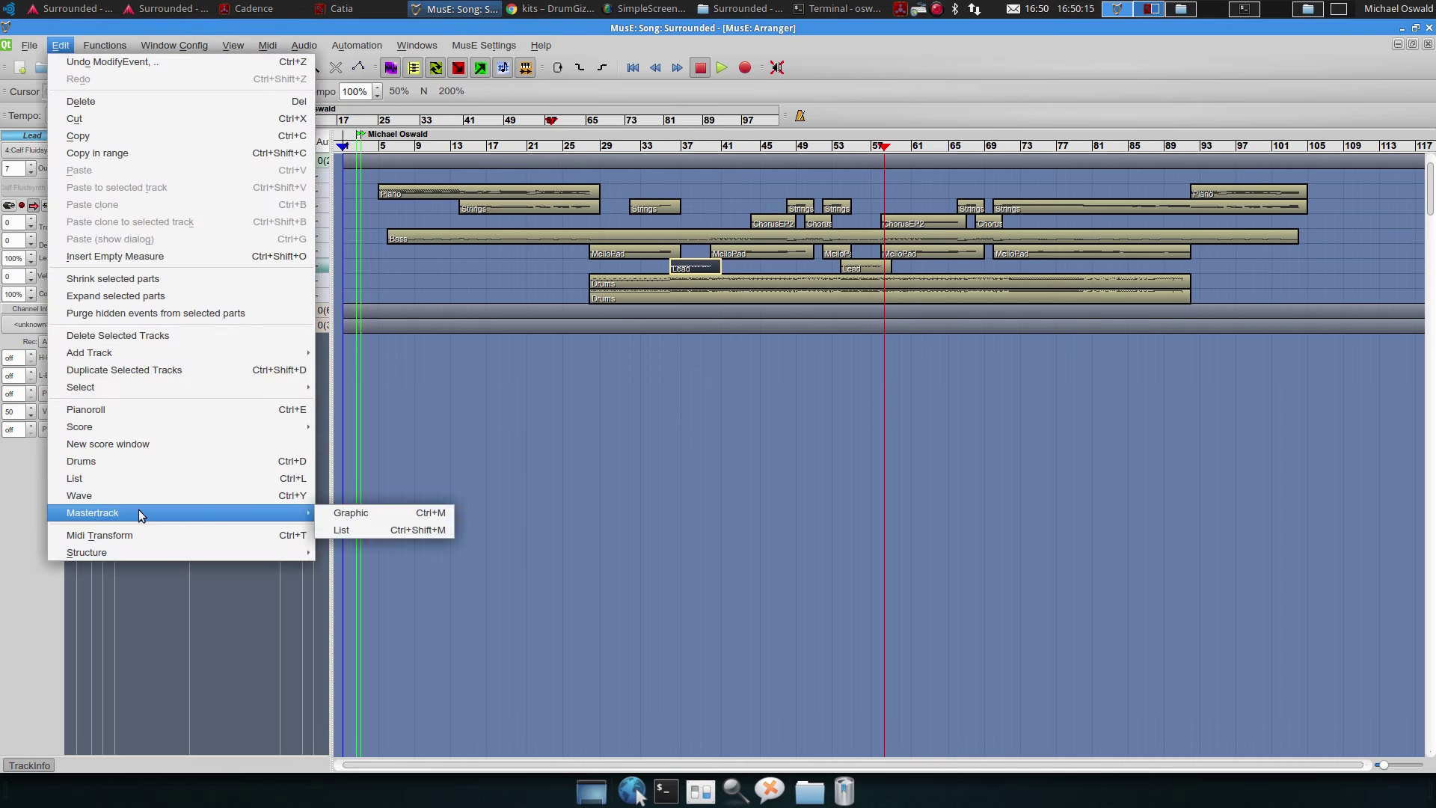
click(341, 527)
drag(264, 26, 994, 212)
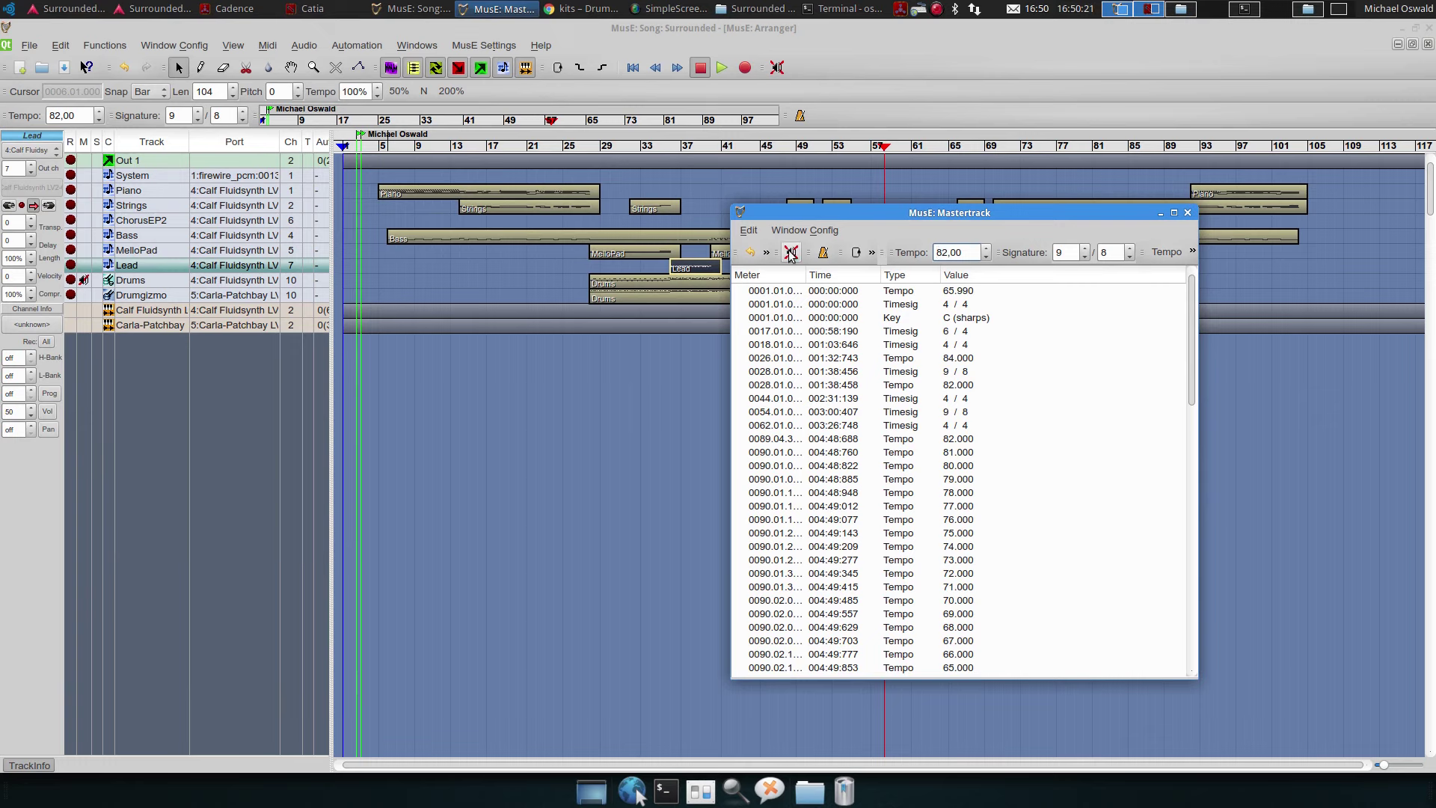
click(740, 214)
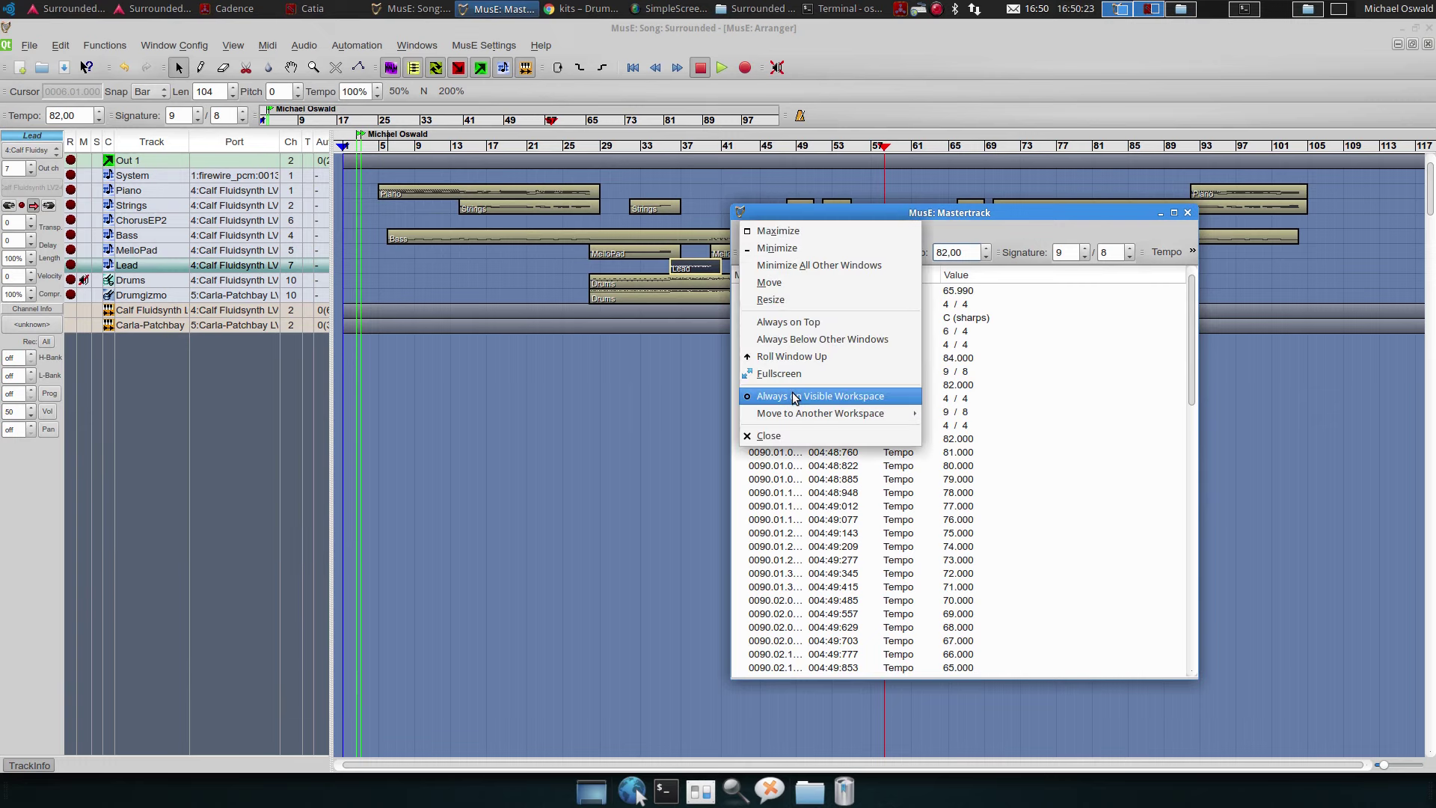
click(798, 323)
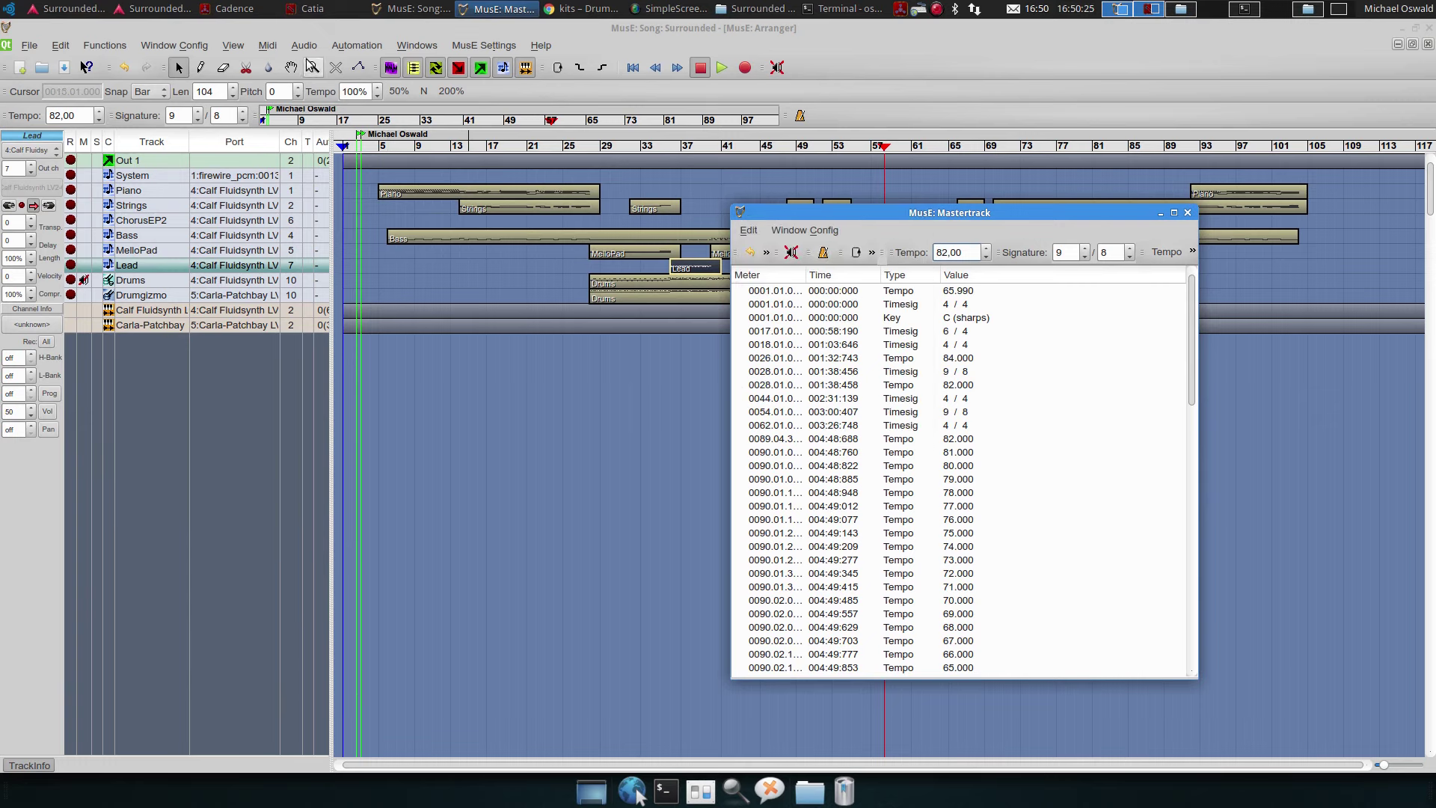
Switch to Ardour, place the Mastertrack window below the rulers, and zoom the timeline in at the session start
click(183, 6)
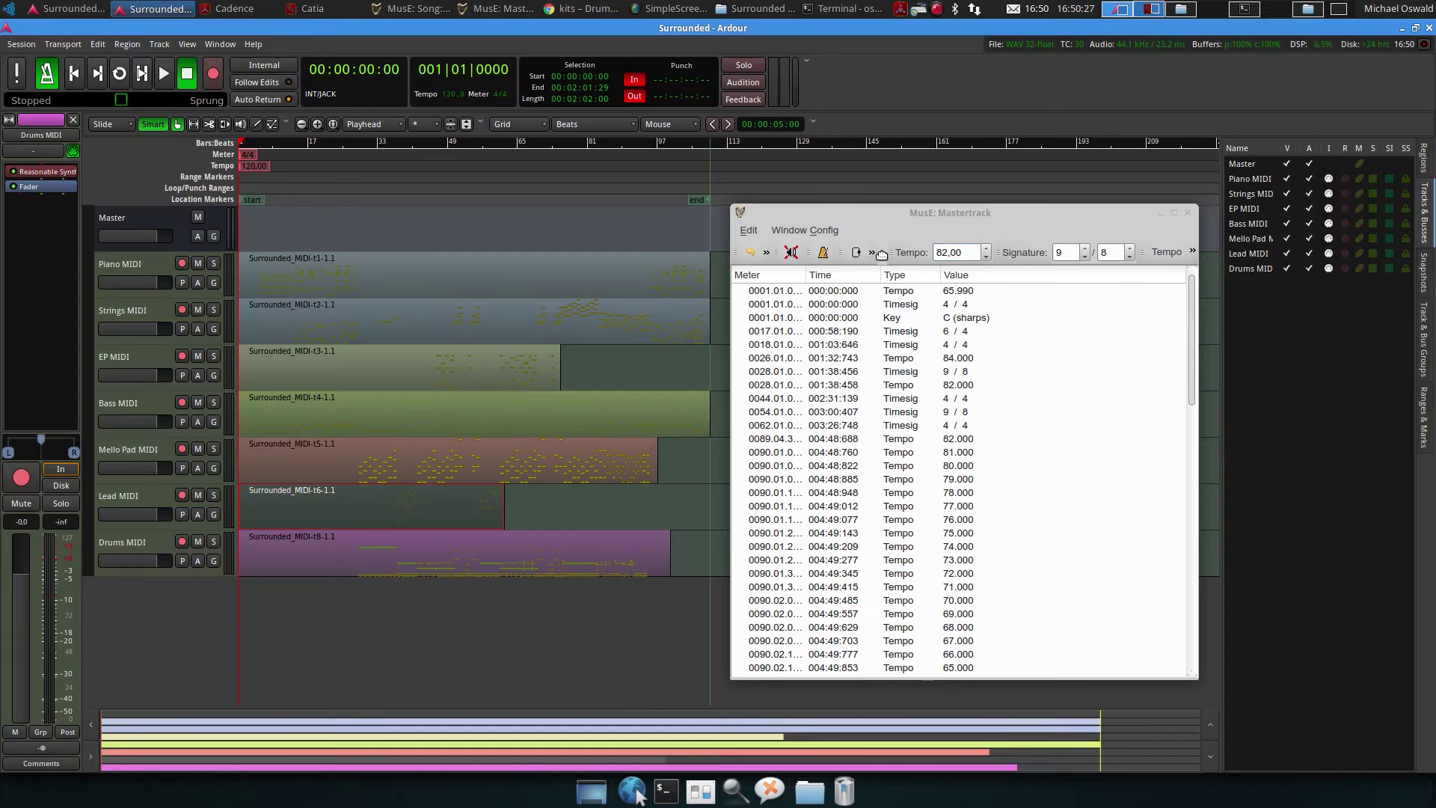
drag(878, 210, 464, 240)
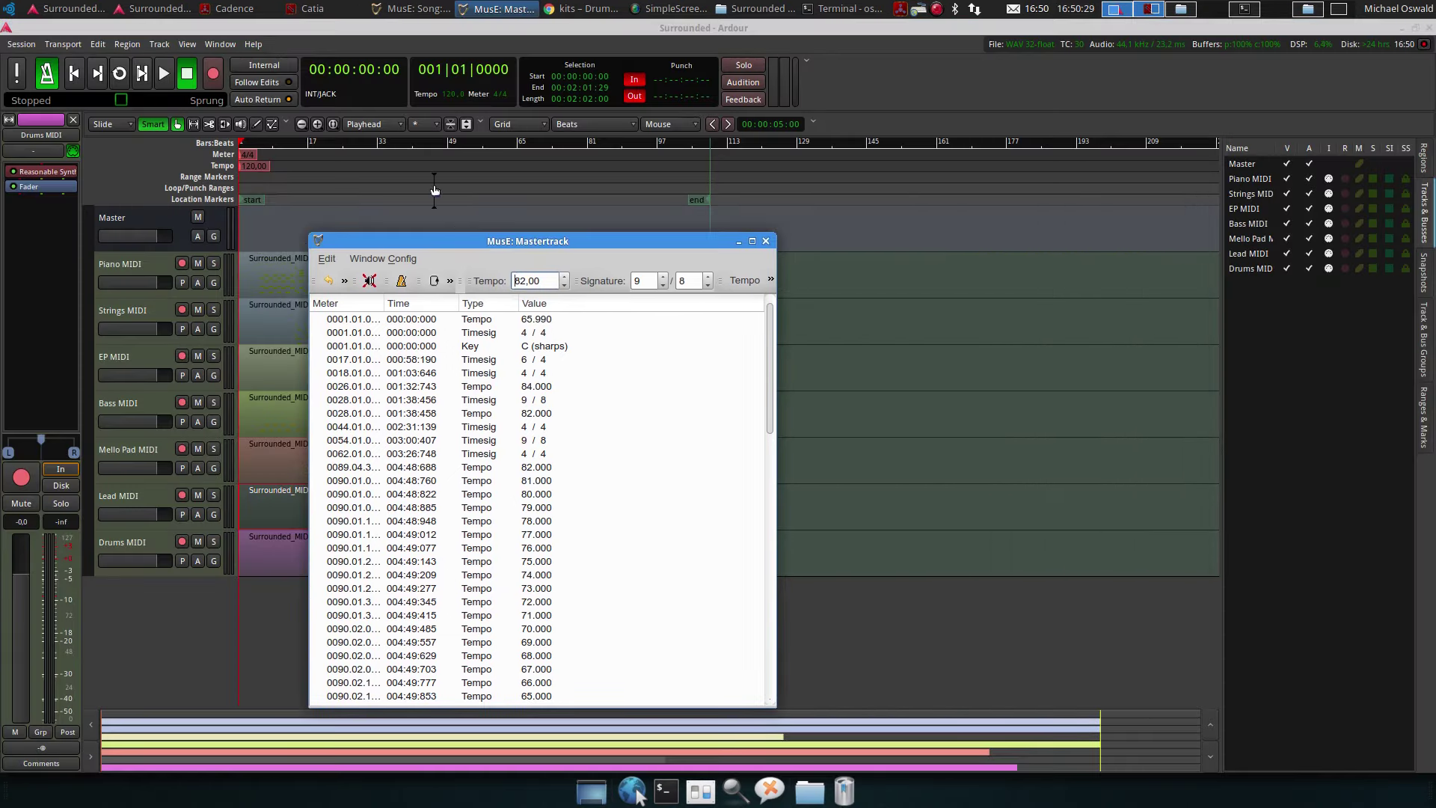
click(434, 189)
scroll(434, 190, up, 3)
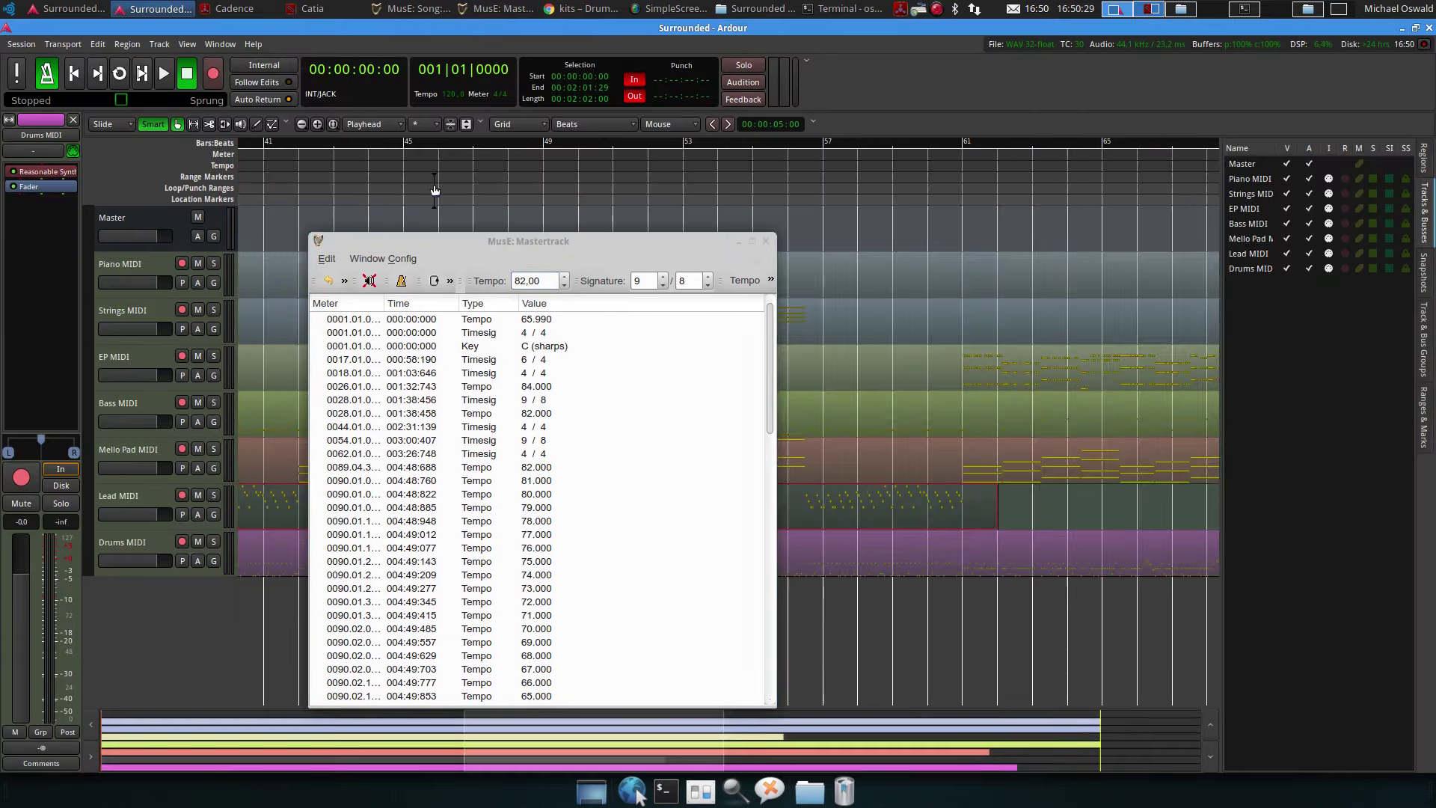
click(74, 78)
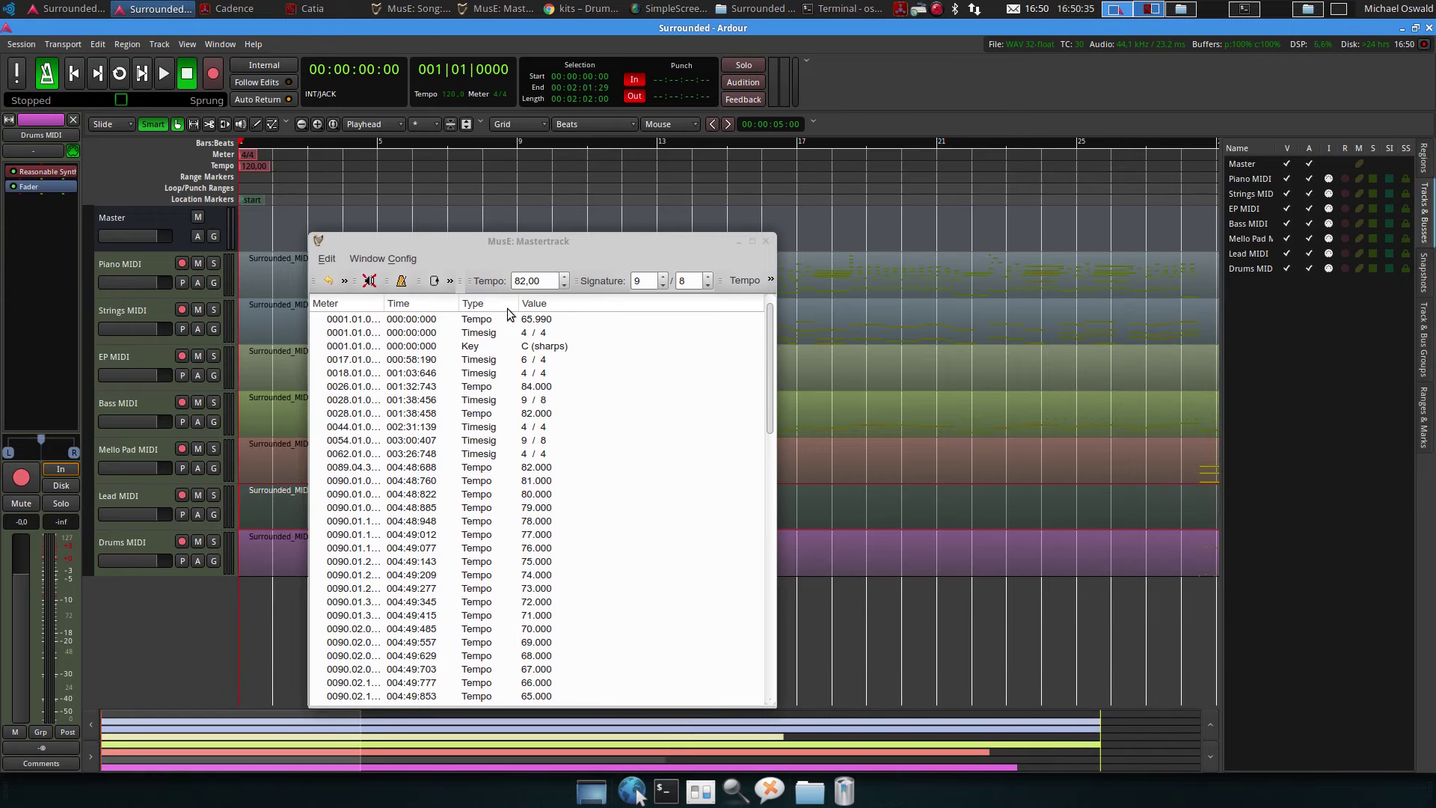
Set the session's initial tempo to 66 beats per minute and select the first 4/4 time signature entry in the Mastertrack list
double_click(258, 168)
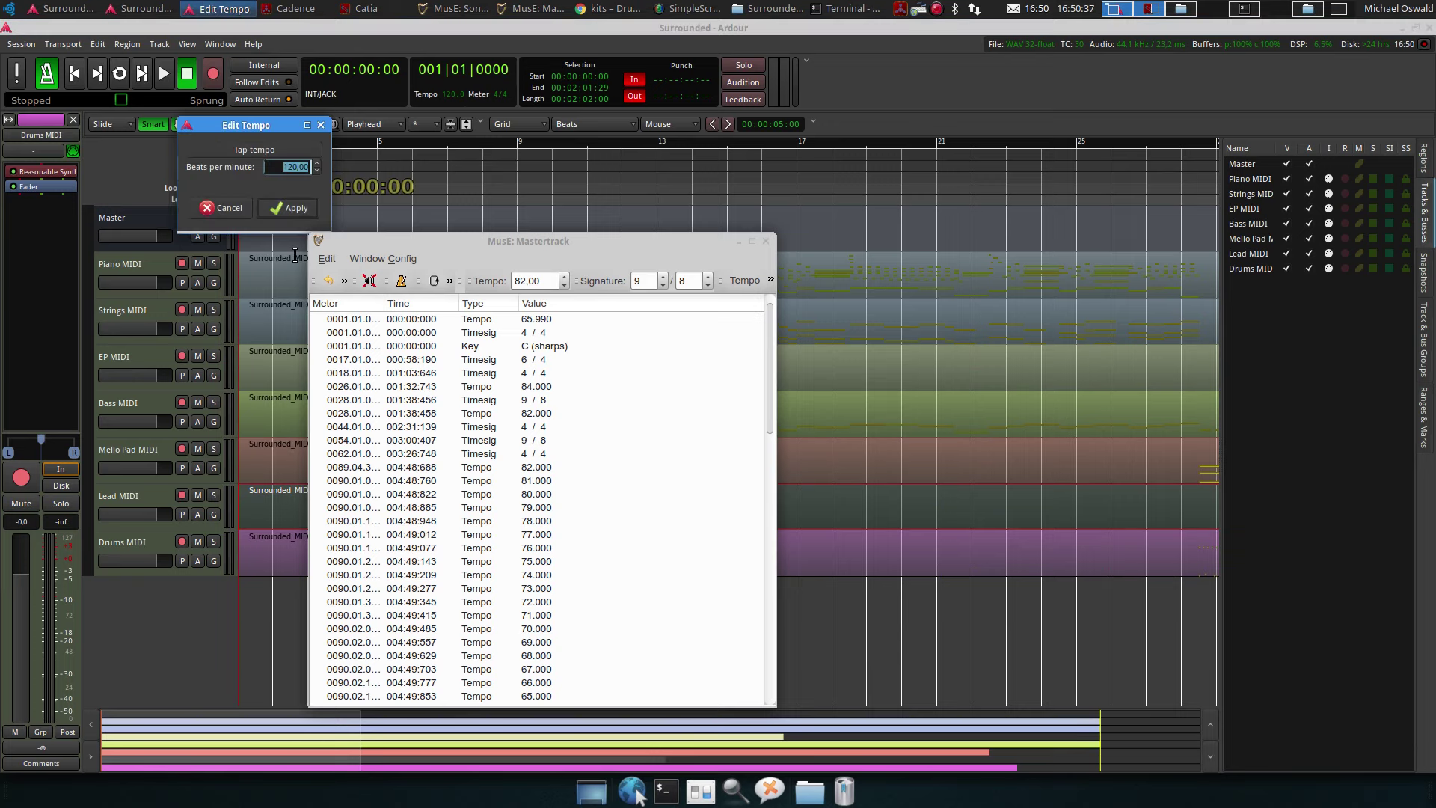
text(66)
key(Return)
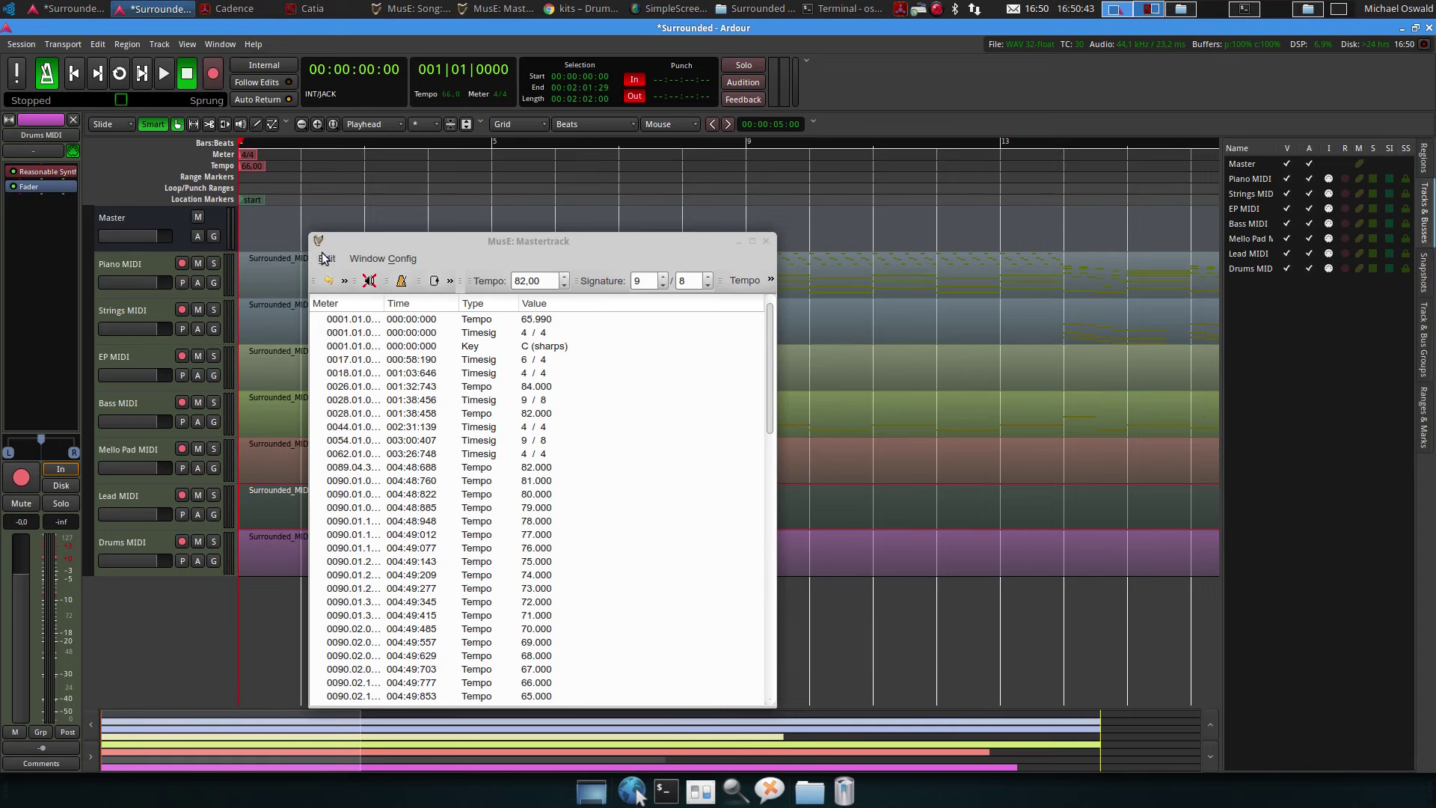
click(452, 335)
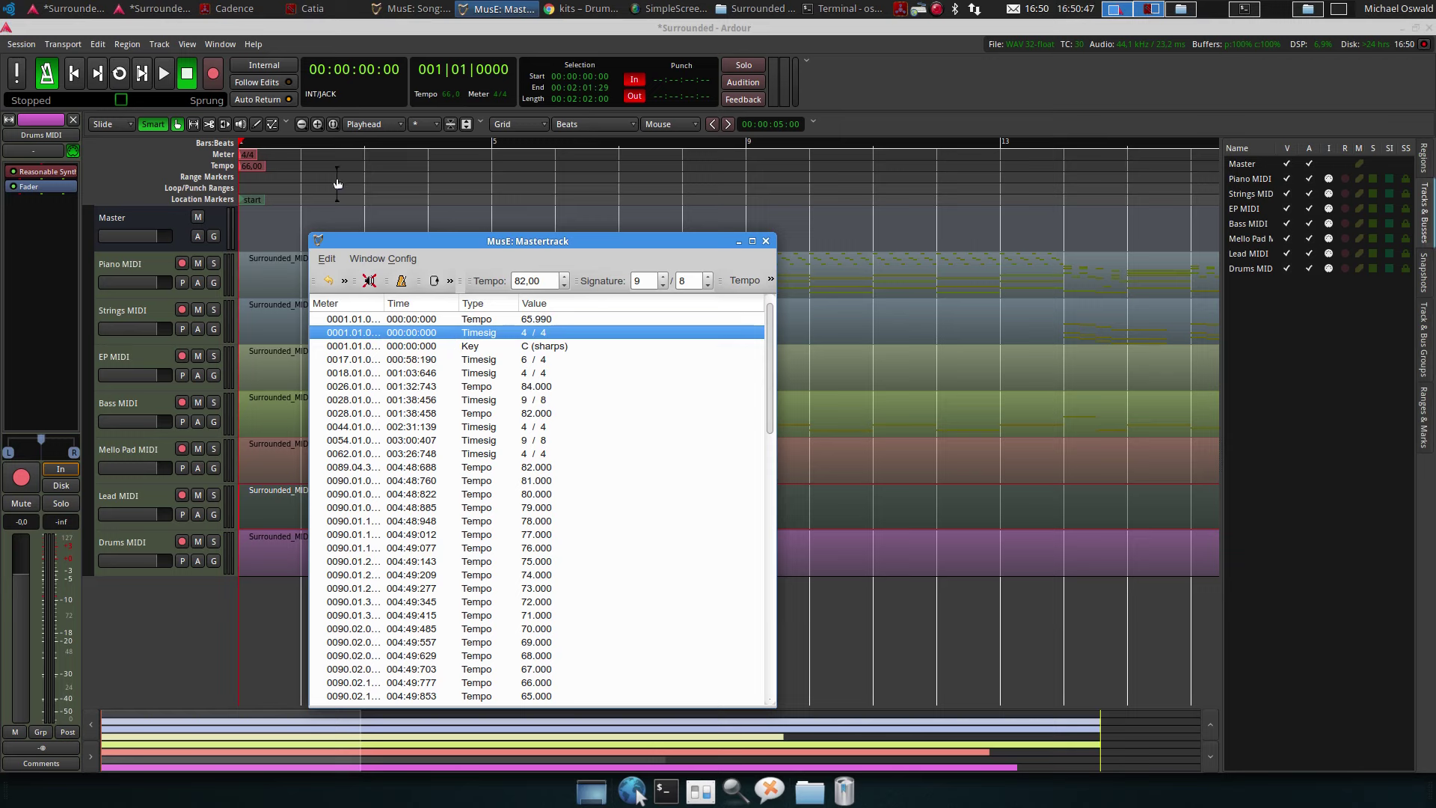
Select the 6/4 entry in the Mastertrack list, place Ardour's playhead at bar 17, and set the snap grid to Bars
click(425, 349)
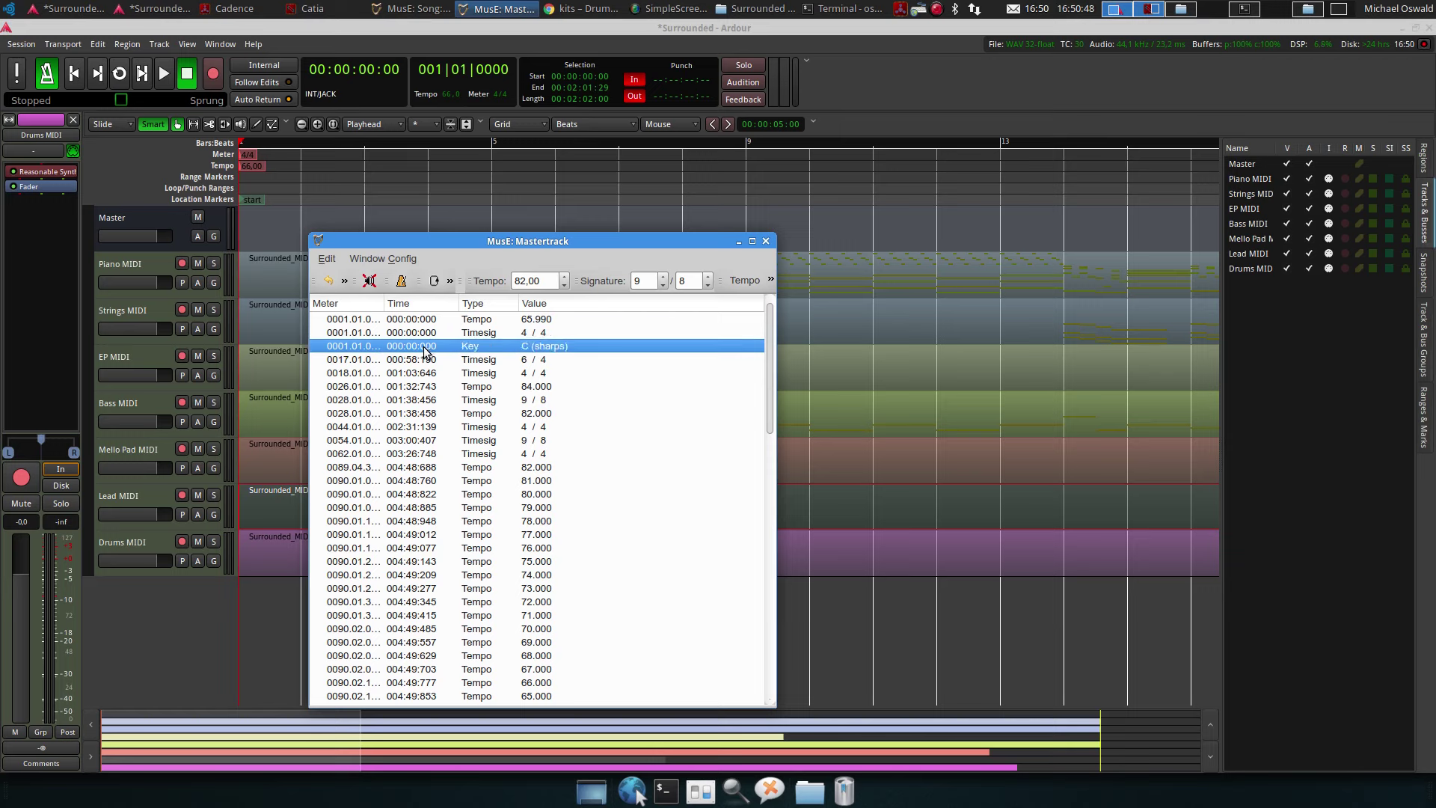
click(467, 360)
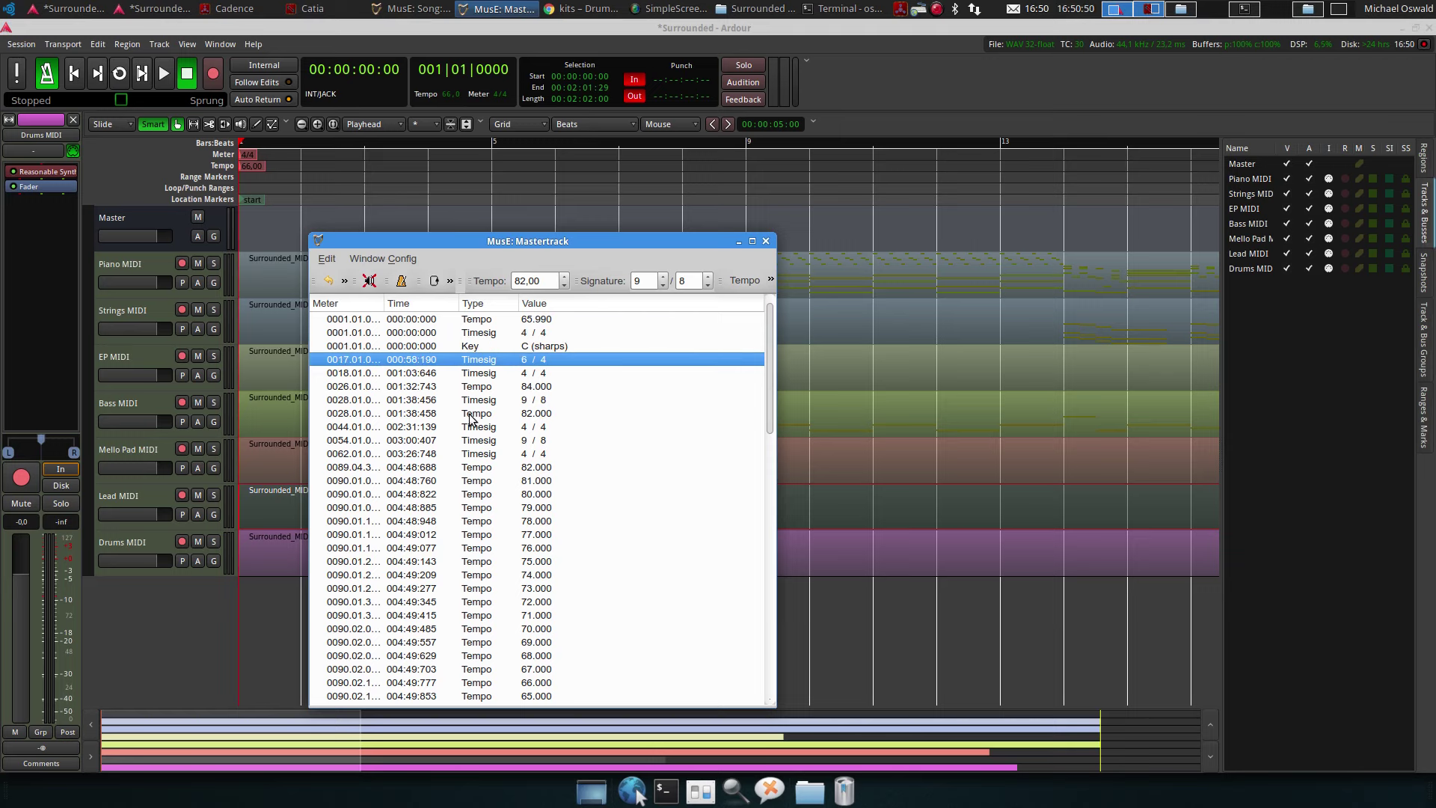
click(864, 208)
scroll(866, 210, right, 4)
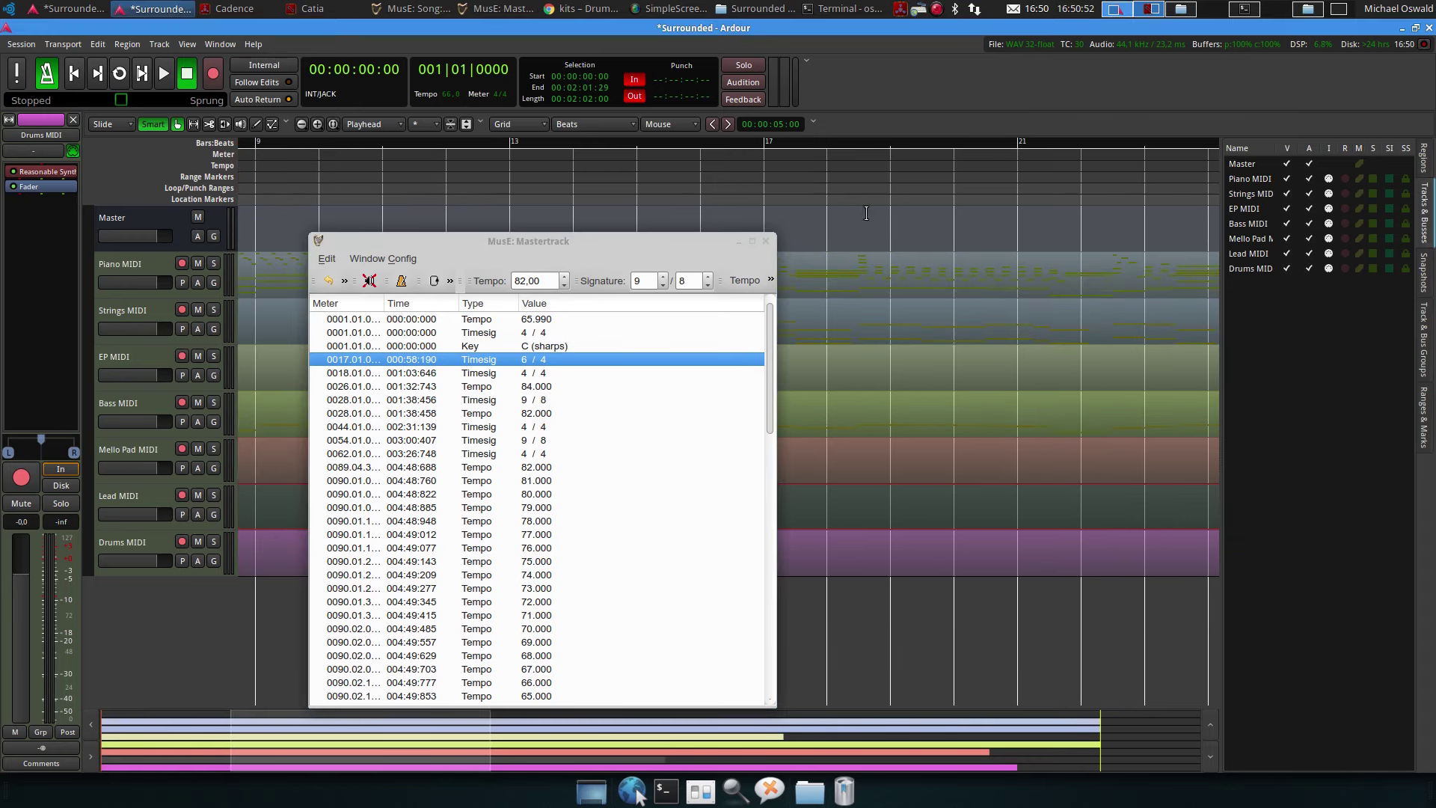
click(762, 144)
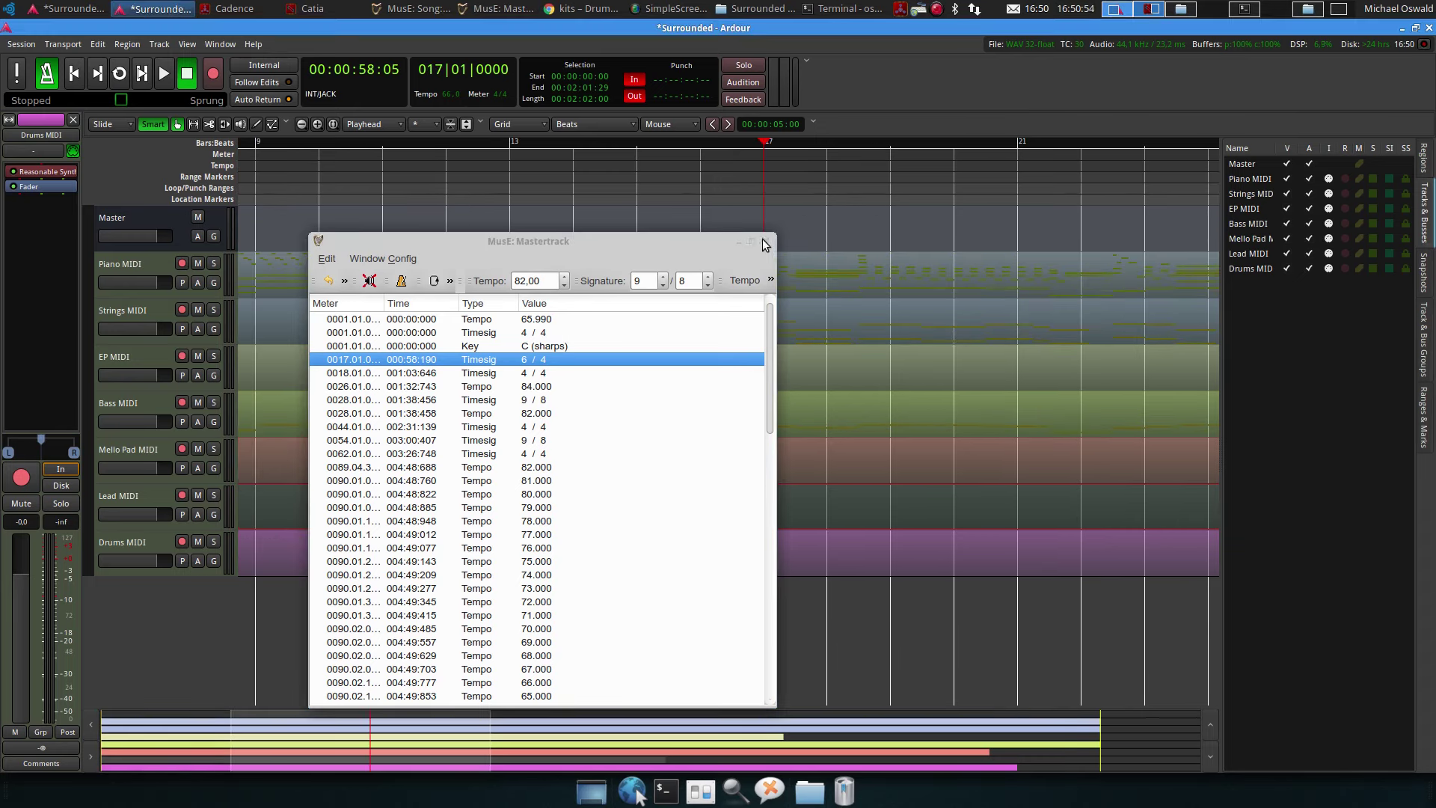
click(575, 123)
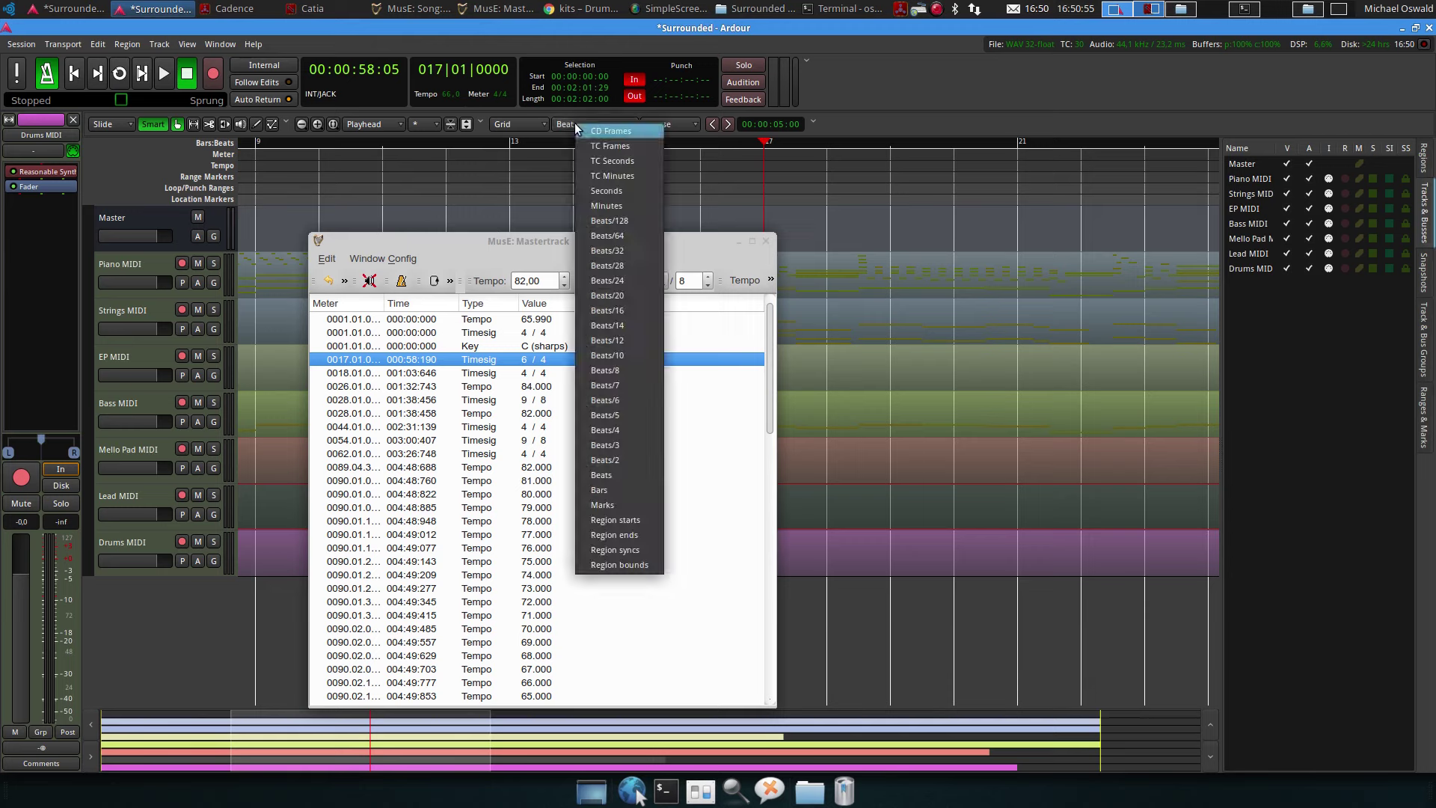
click(618, 492)
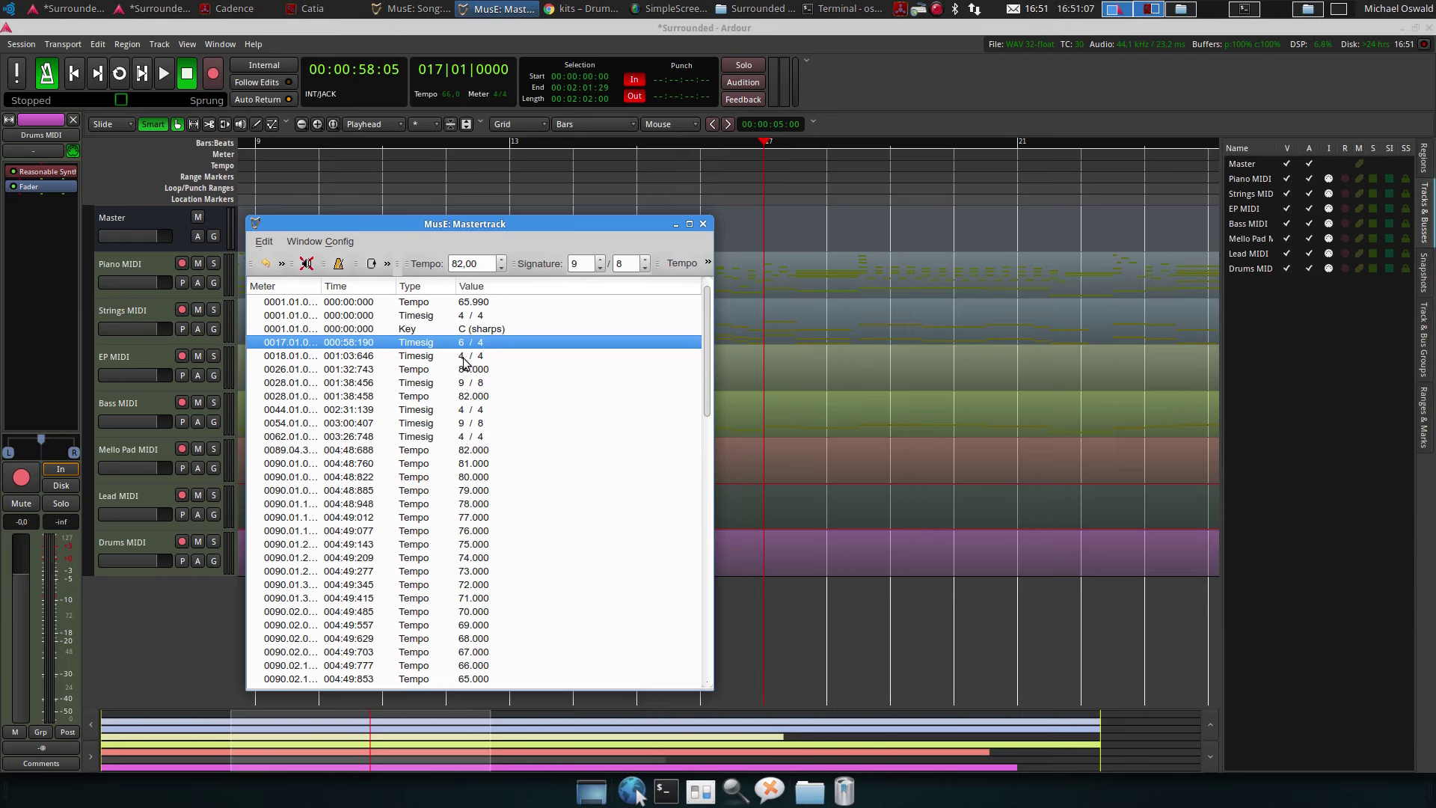
Add a new meter of 6 beats per bar with quarter note value at bar 17
right_click(775, 154)
click(782, 163)
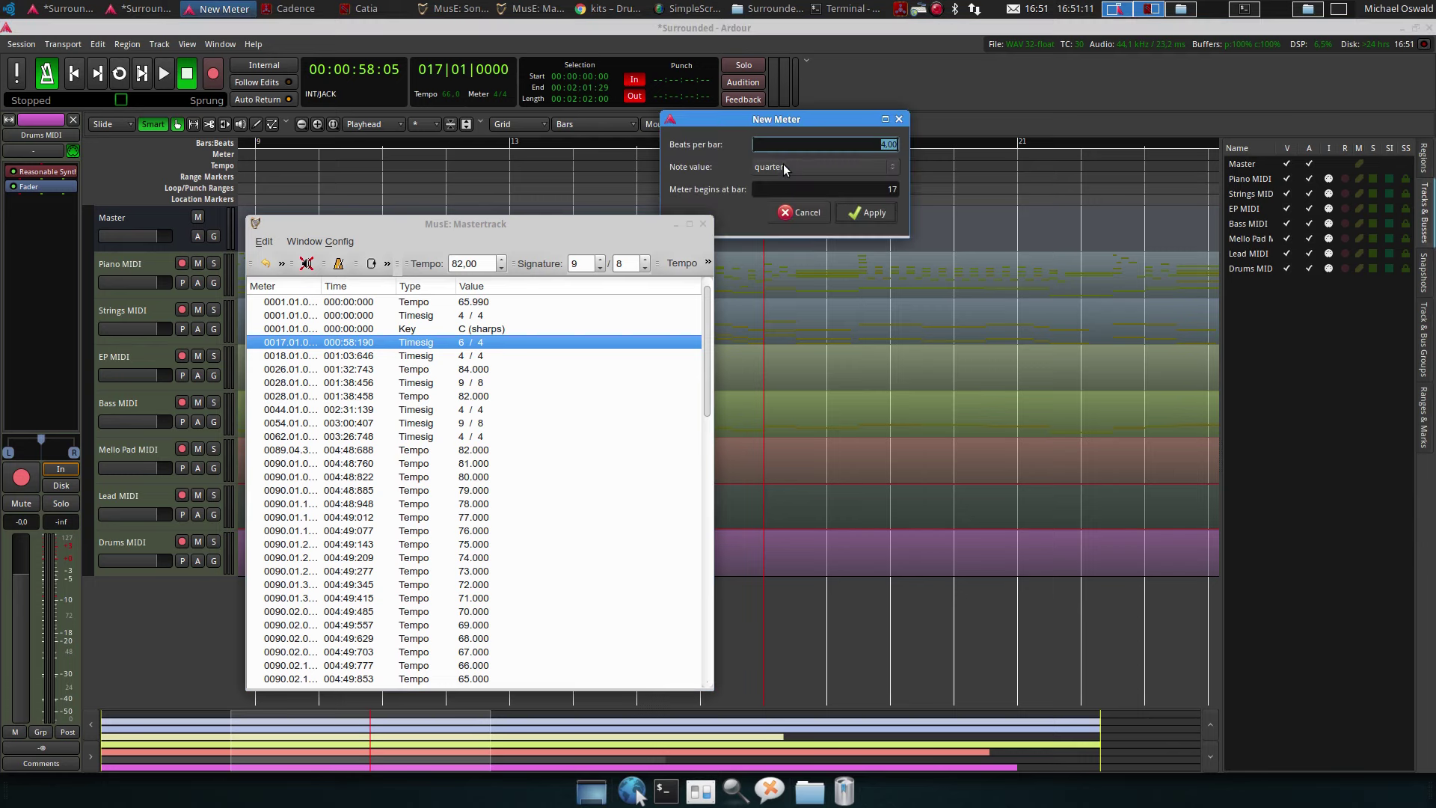
text(6)
click(867, 213)
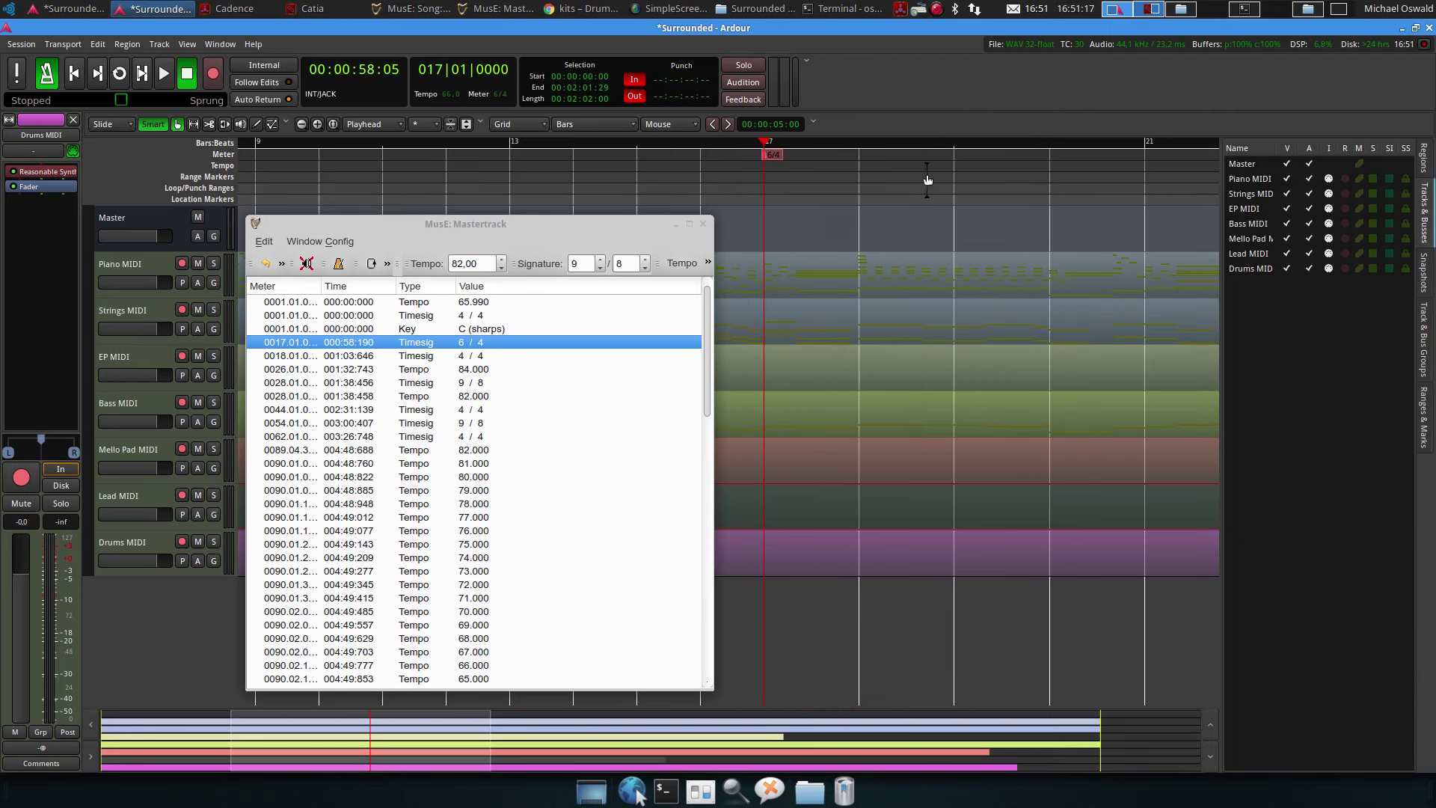
Move the playhead to bar 18 and add a 4/4 meter change there
click(857, 139)
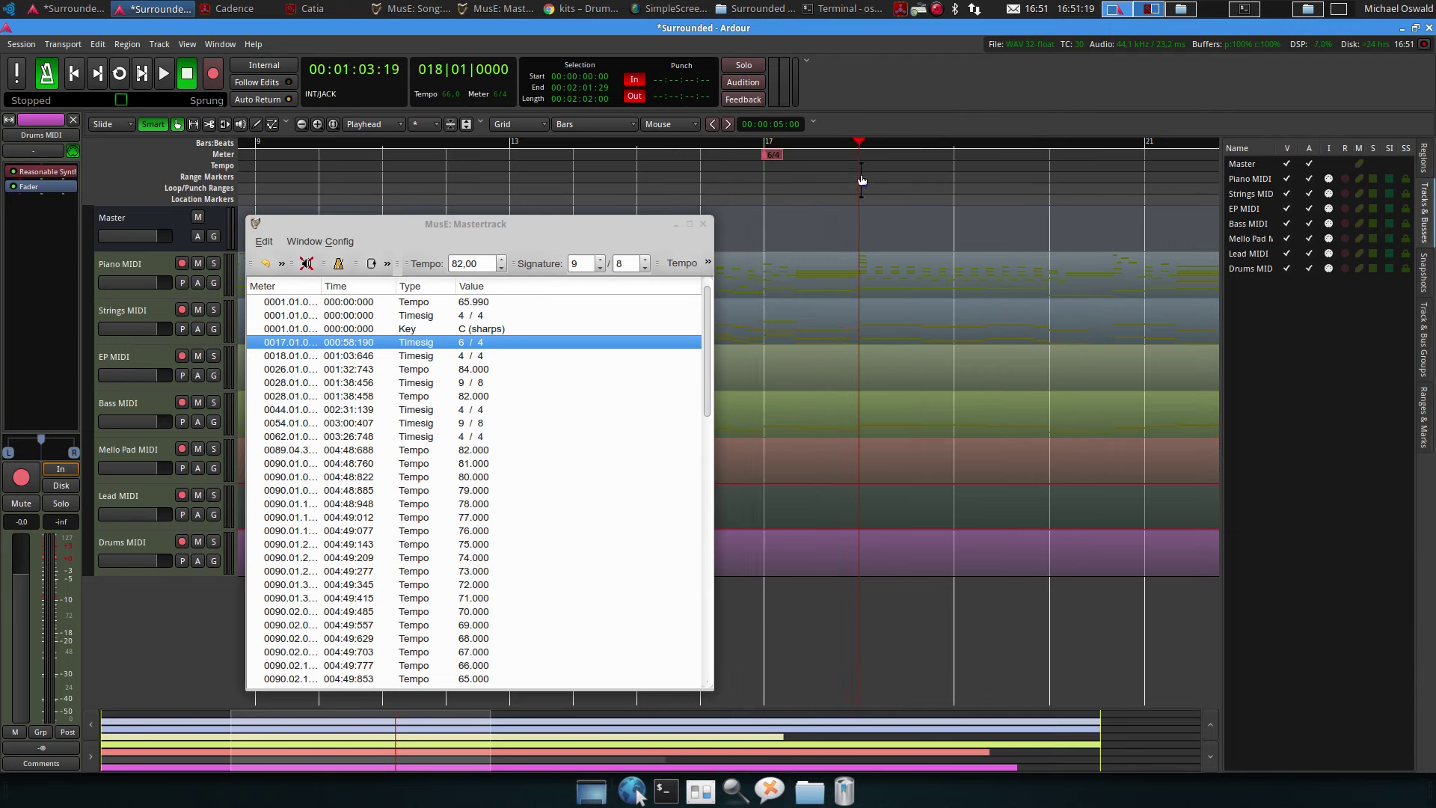
right_click(862, 151)
click(873, 158)
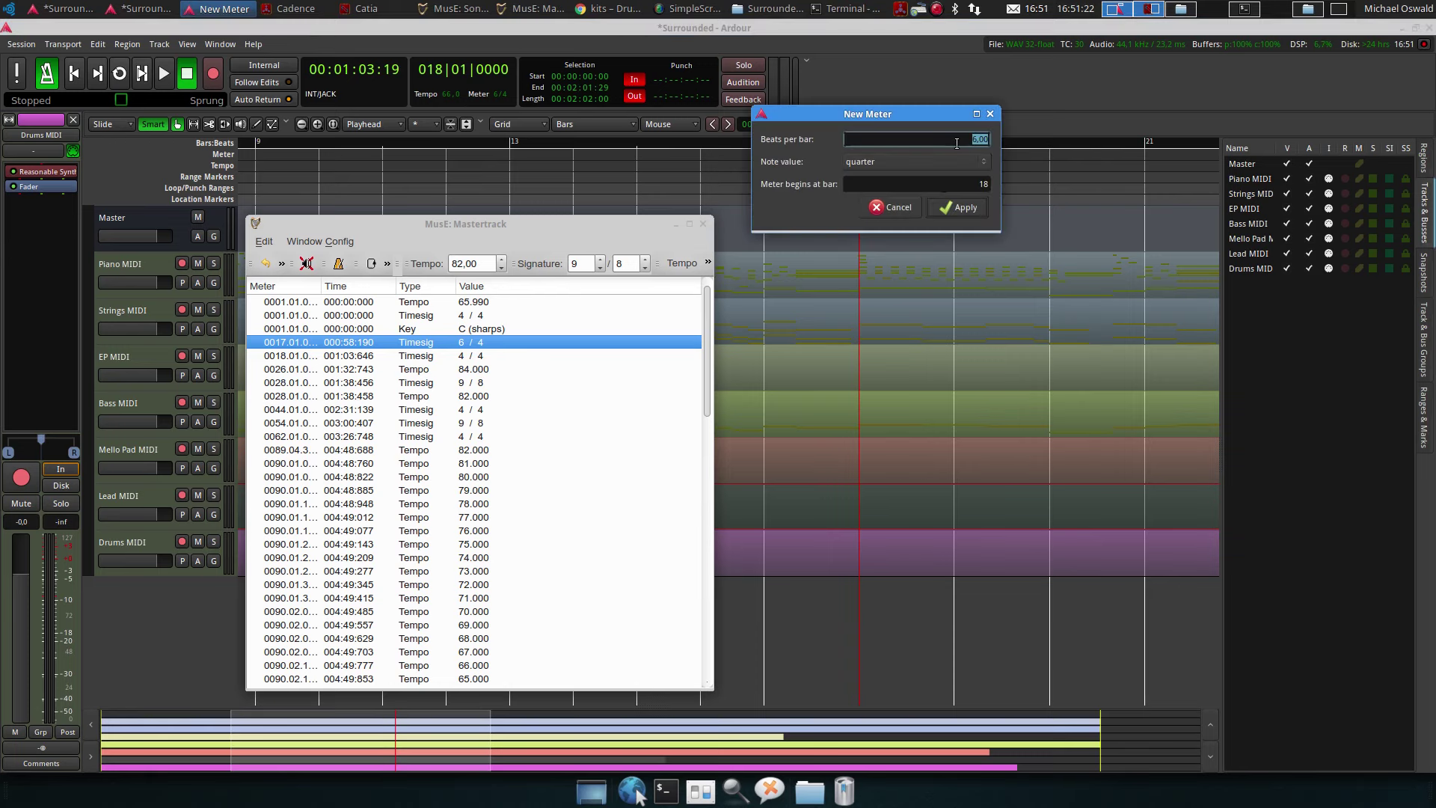
click(957, 207)
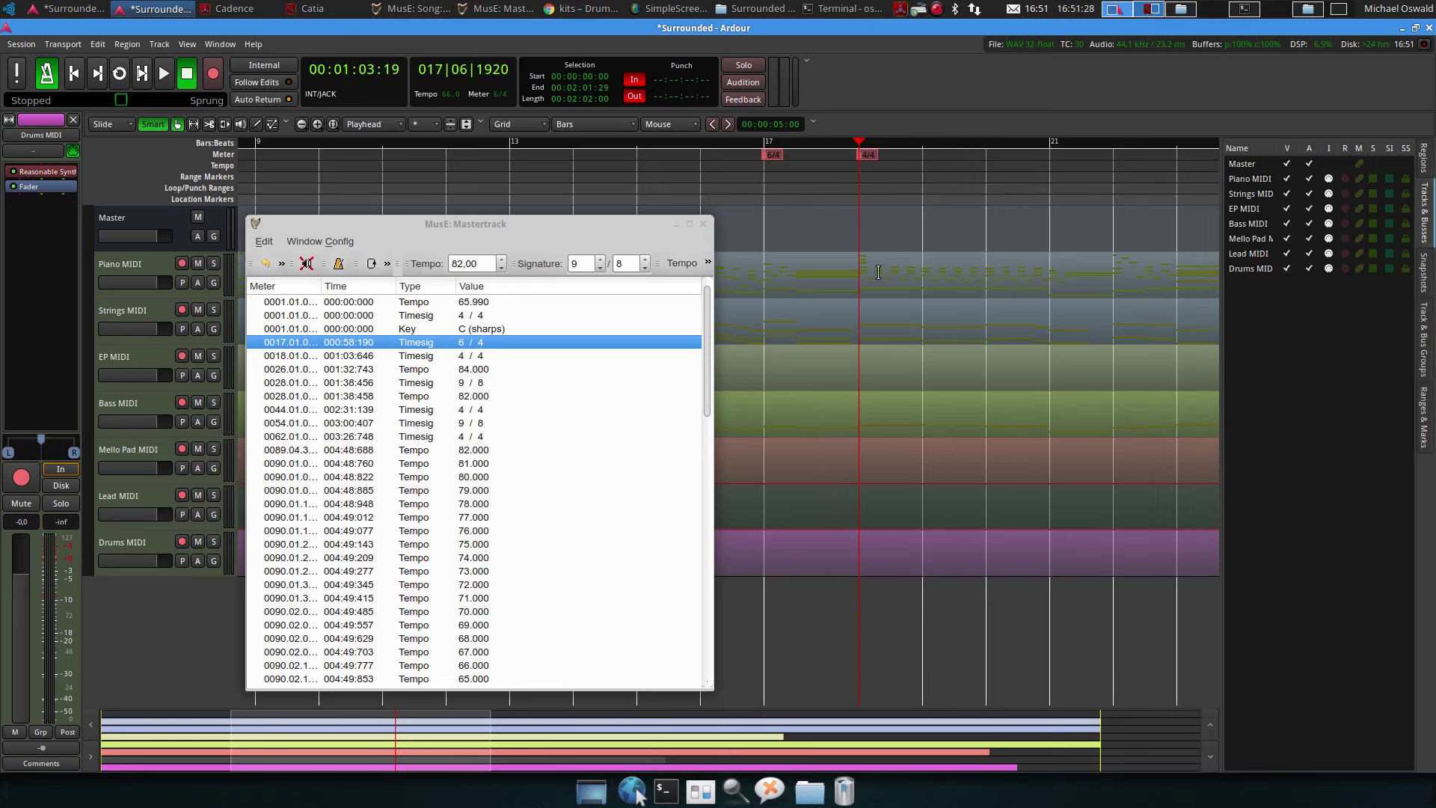
Select the 84.000 tempo entry in the Mastertrack list and add a tempo change of 84 beats per minute at bar 26 in Ardour
click(480, 370)
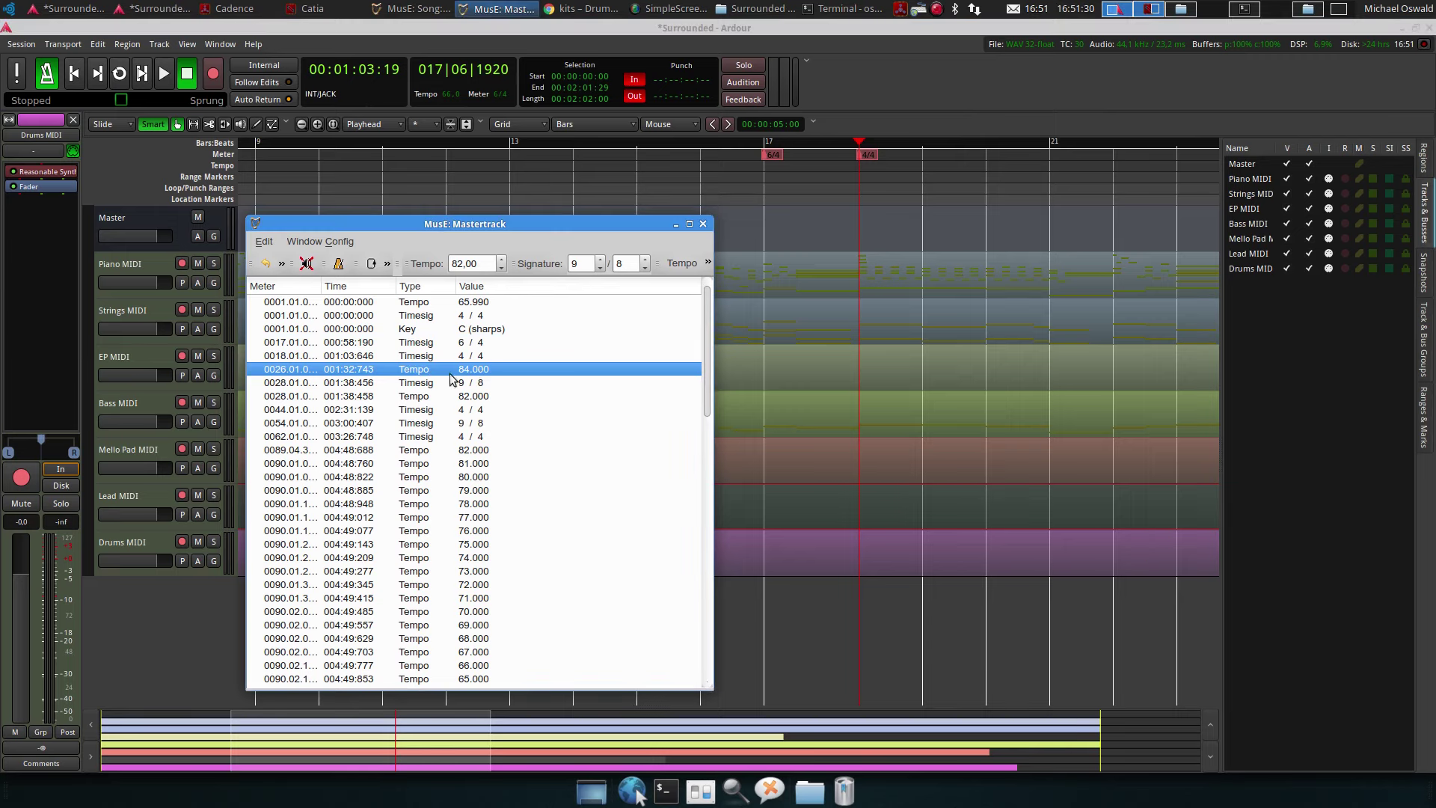
scroll(1039, 164, down, 3)
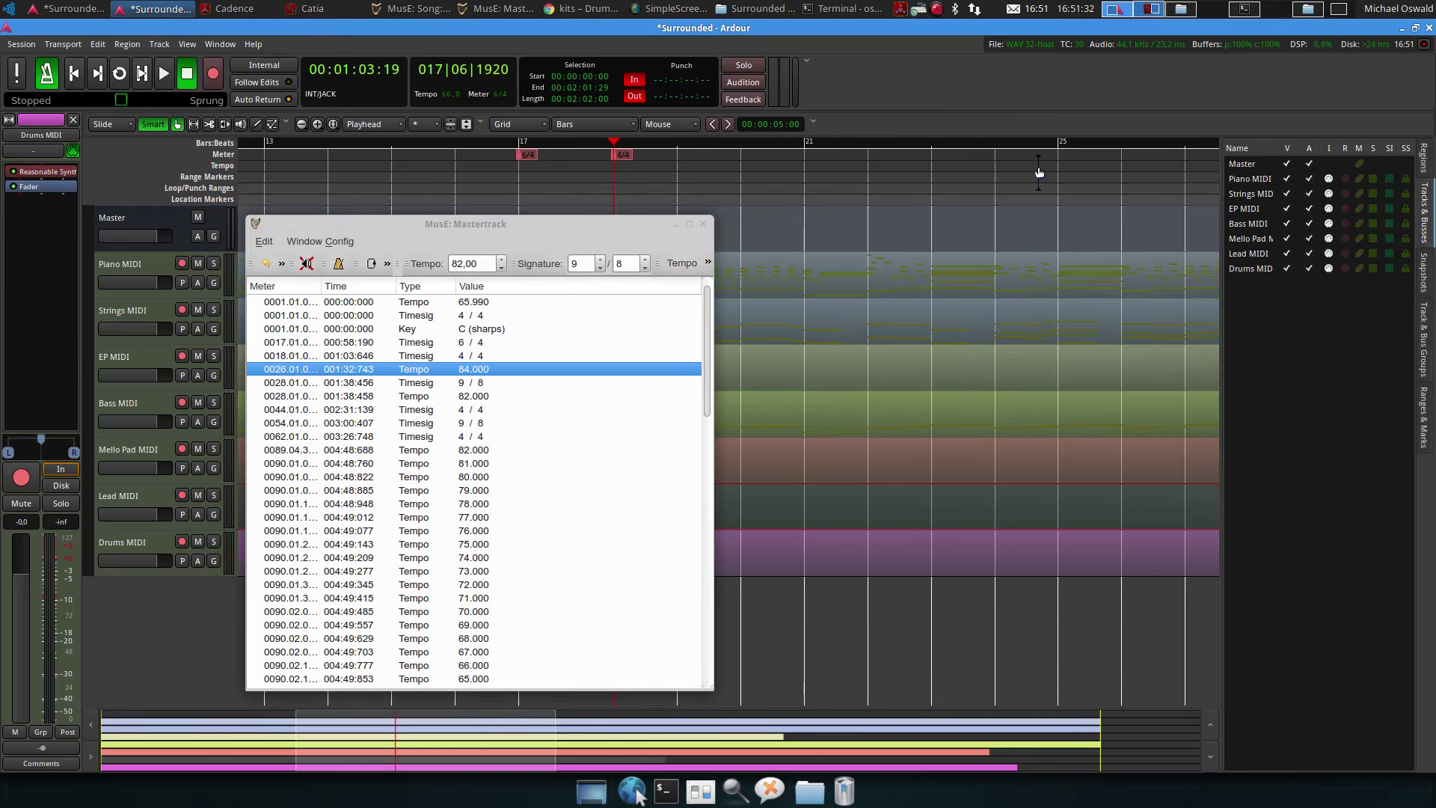
scroll(1007, 184, up, 1)
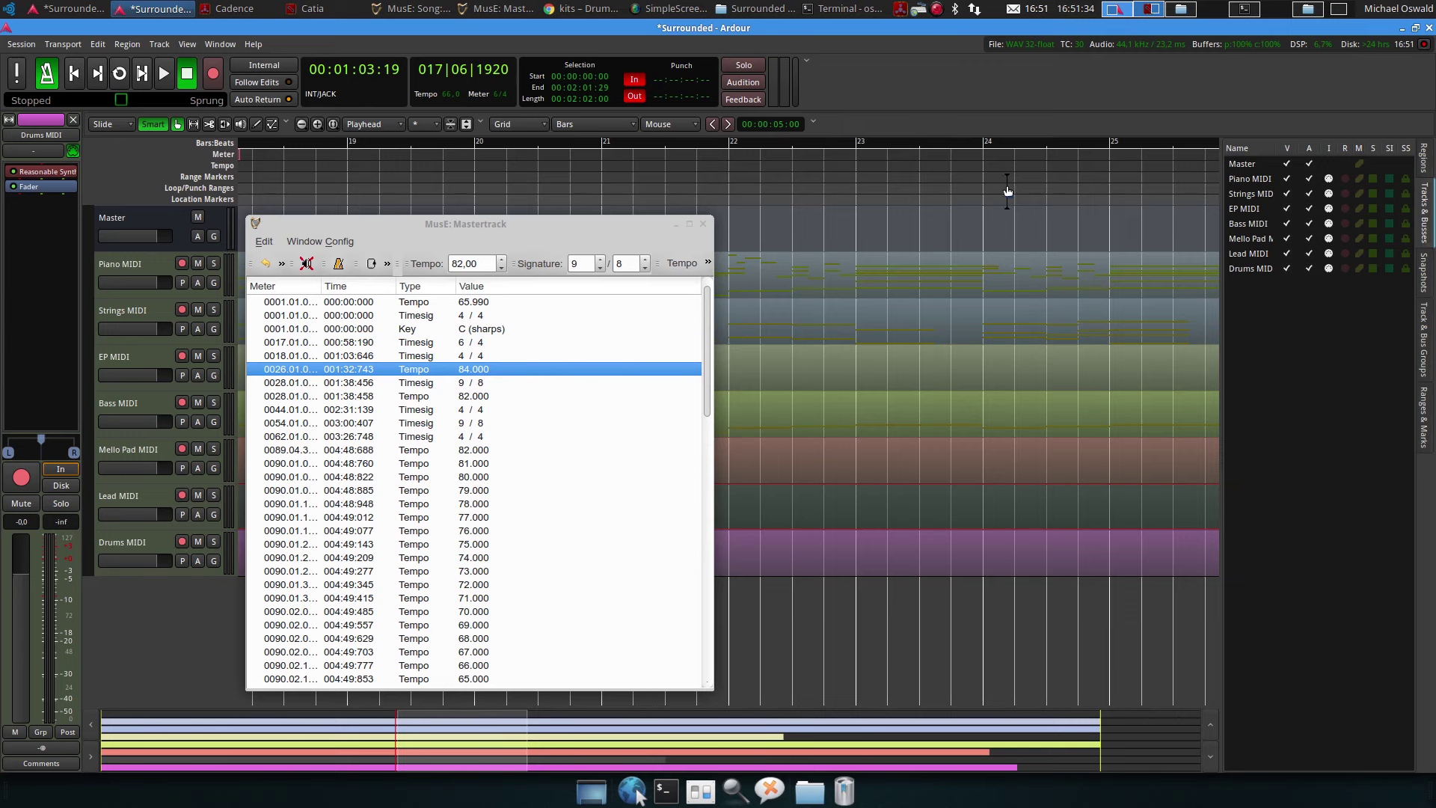
scroll(1006, 184, down, 3)
click(991, 144)
right_click(996, 170)
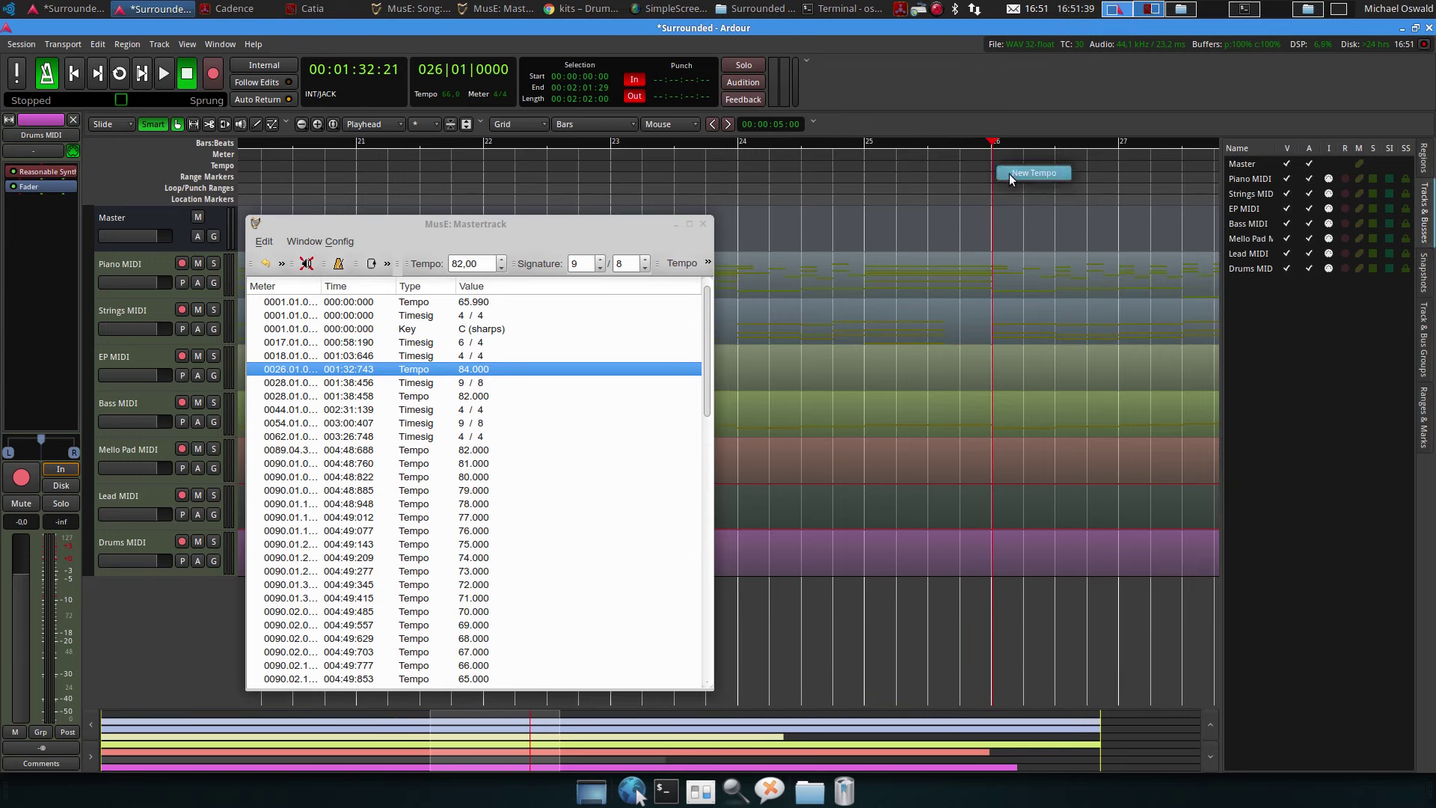
click(1008, 173)
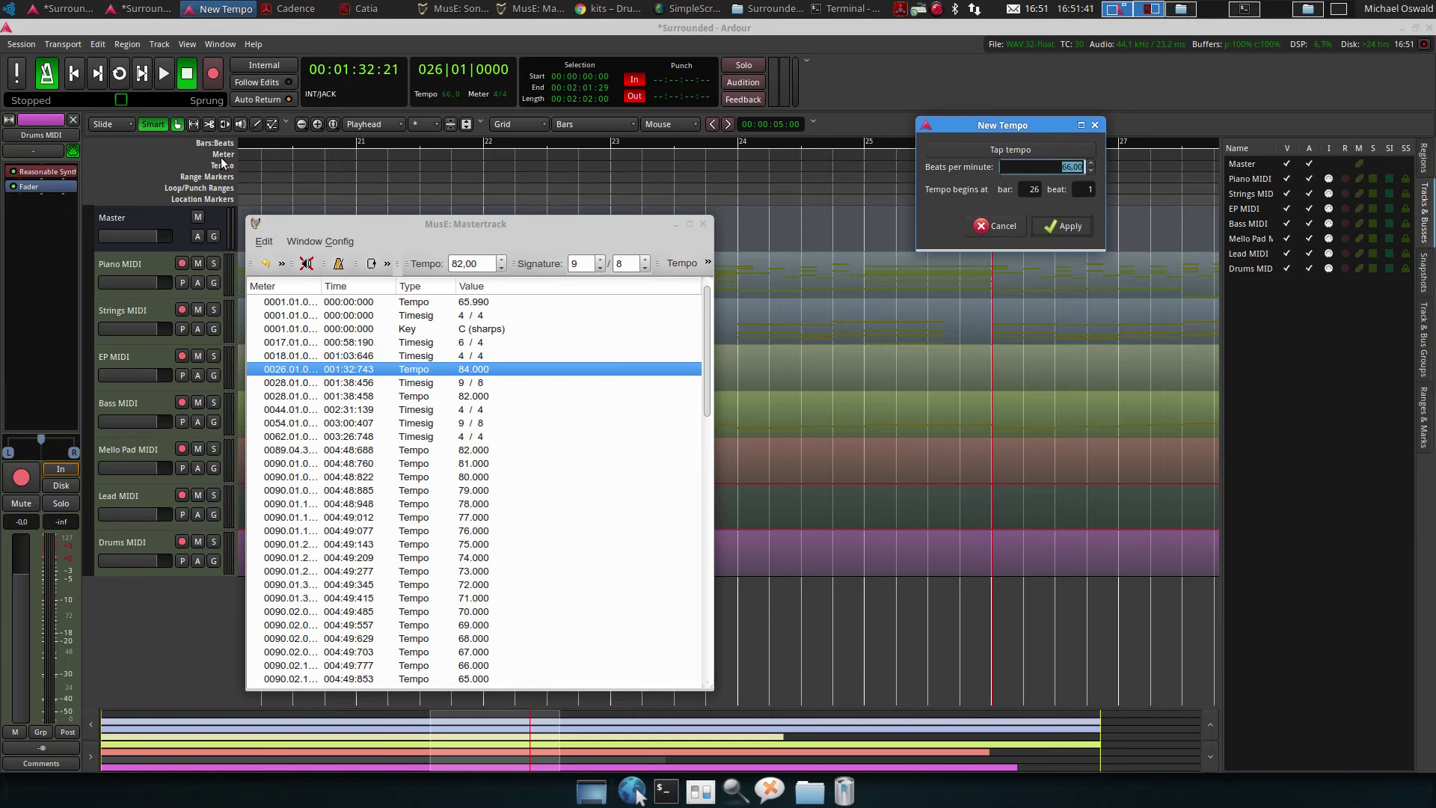
text(84)
click(1044, 220)
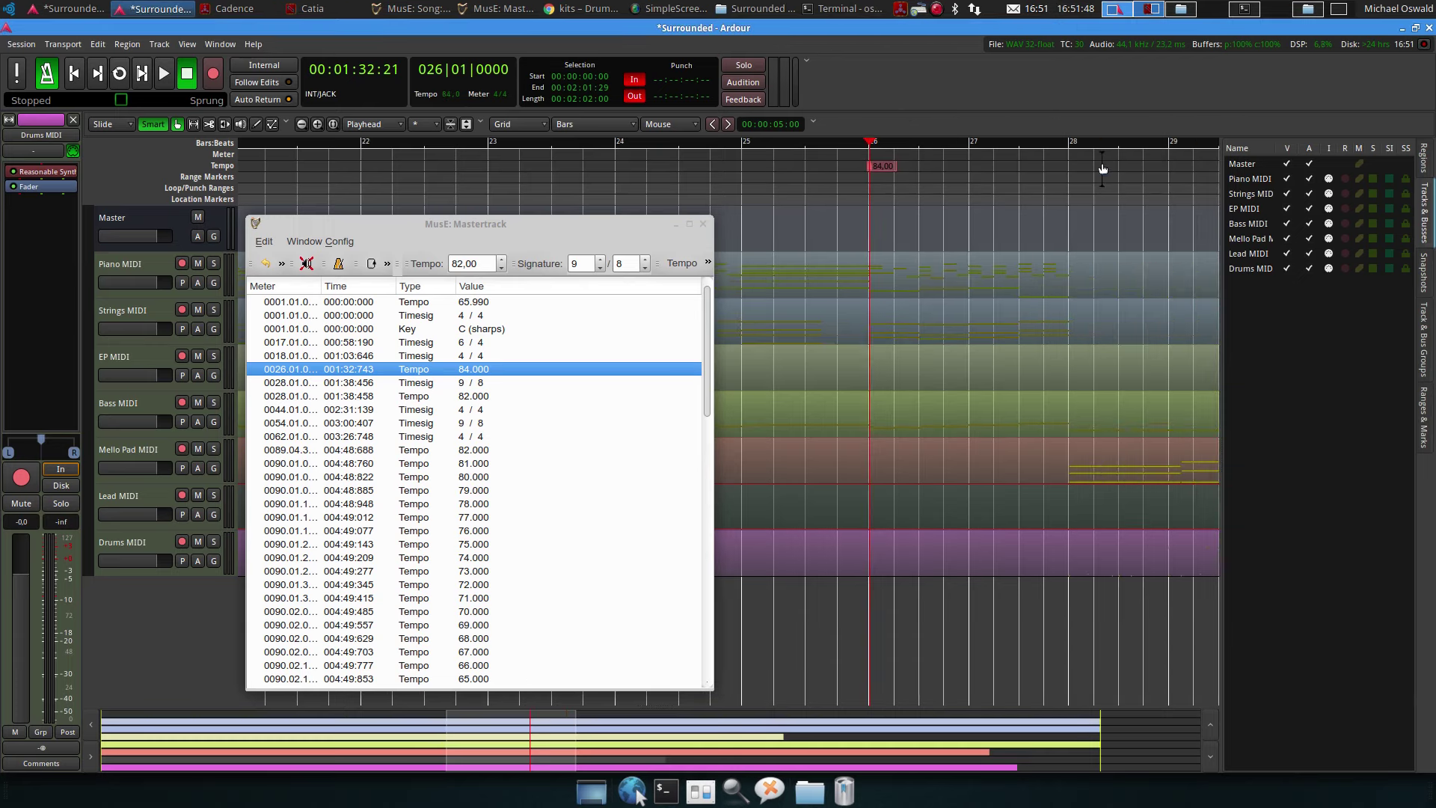
Add a new meter of 9 beats per bar with eighth note value at bar 28
right_click(1075, 151)
click(1095, 162)
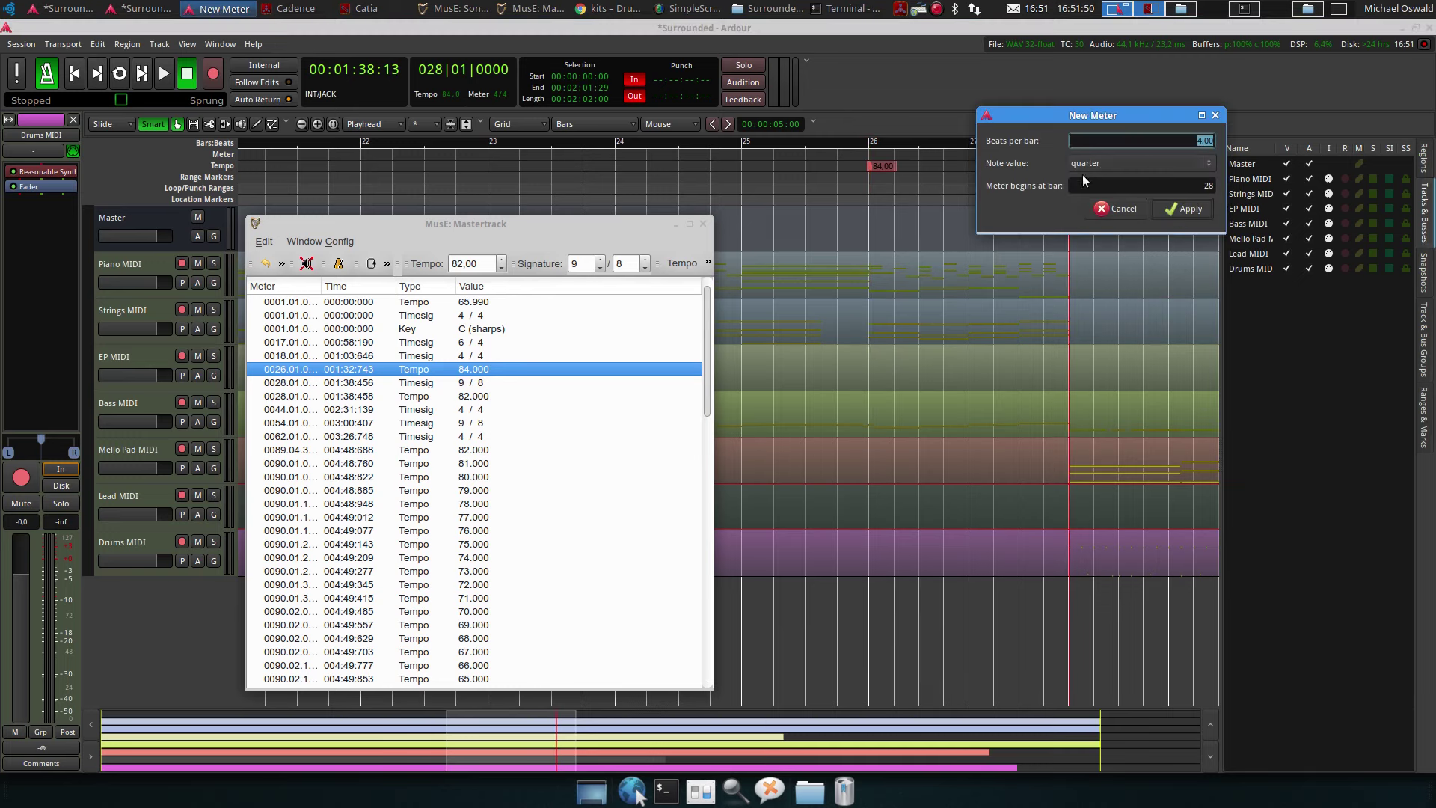
click(1142, 164)
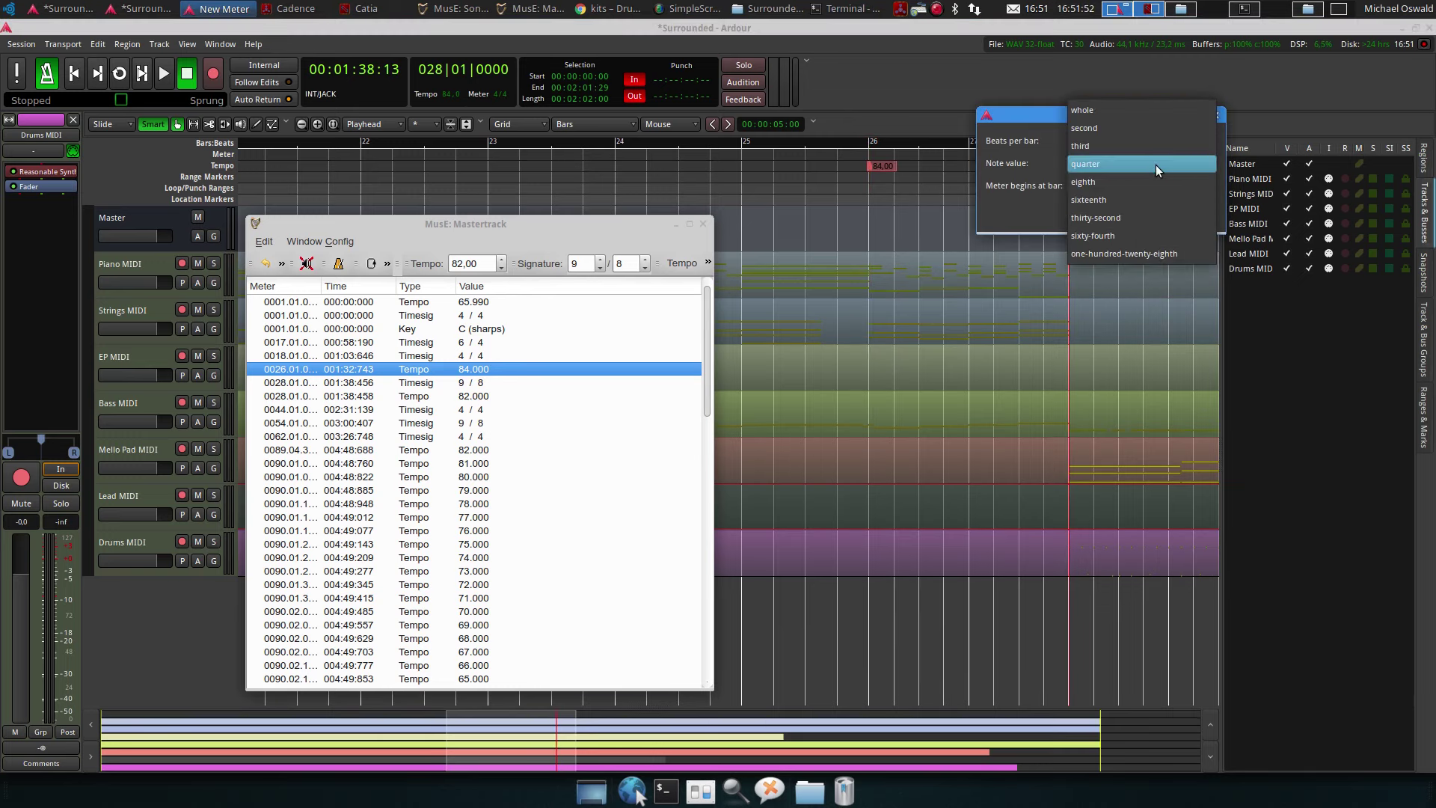
click(1151, 181)
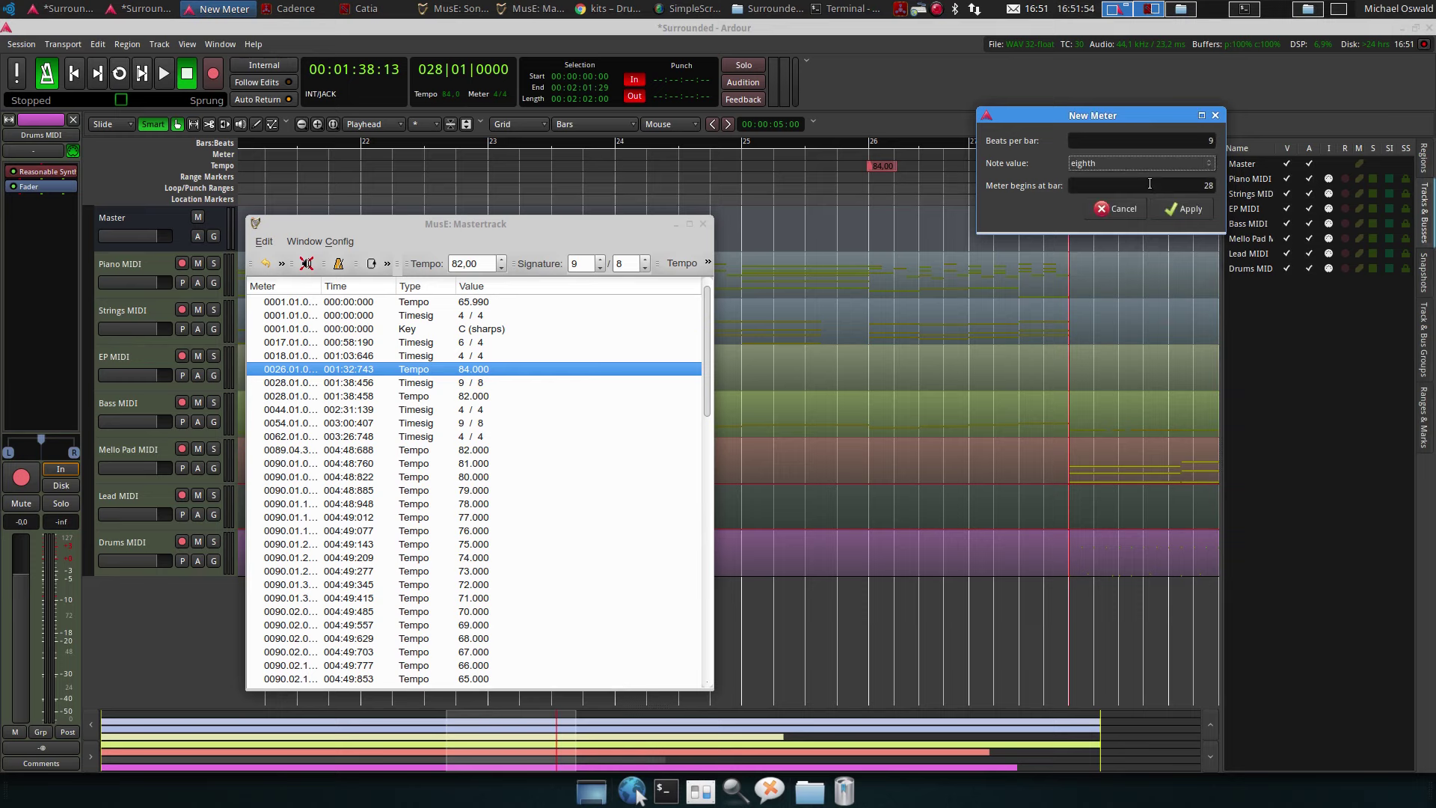
click(1178, 213)
Add a tempo change of 82 beats per minute at bar 28, beat 1
right_click(1079, 165)
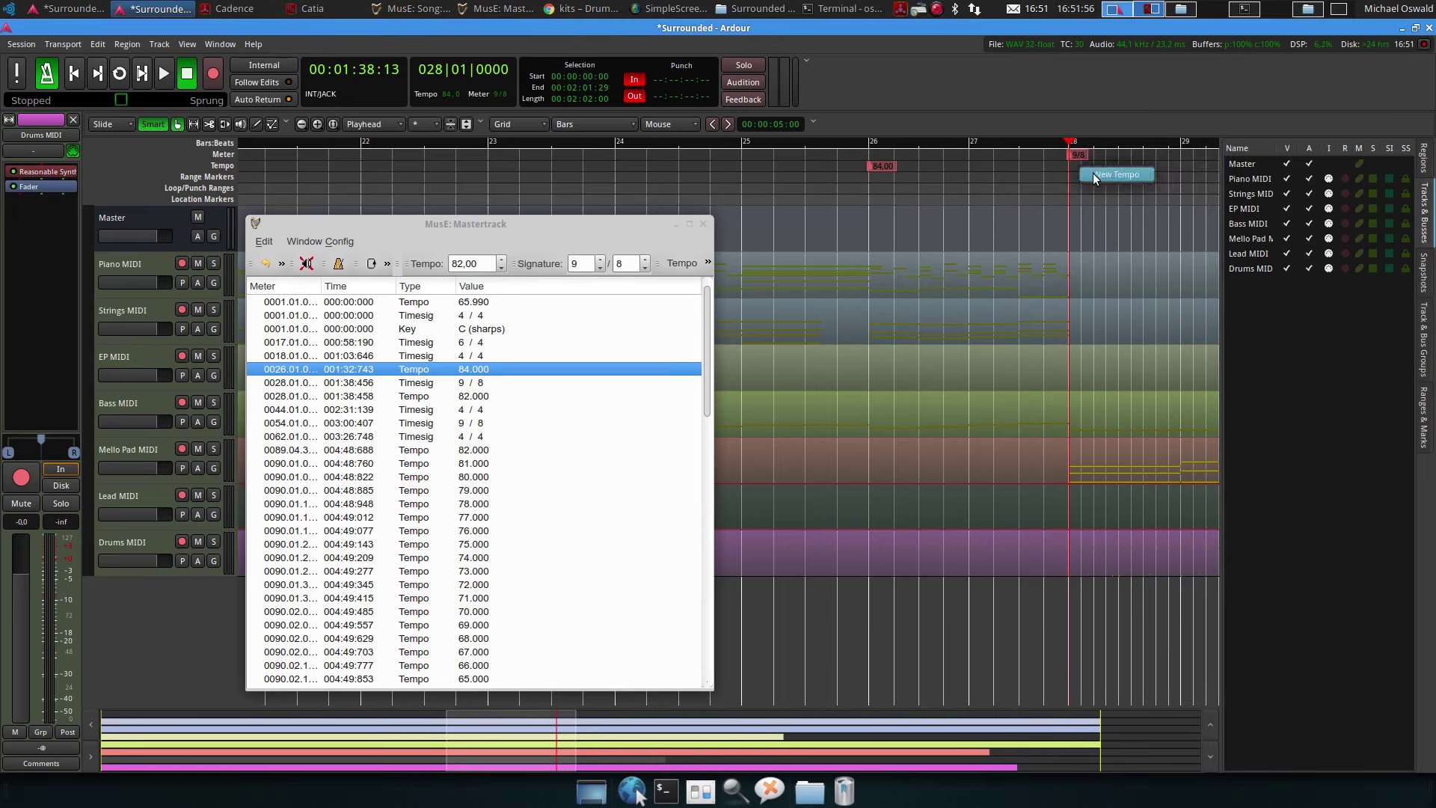
click(1098, 174)
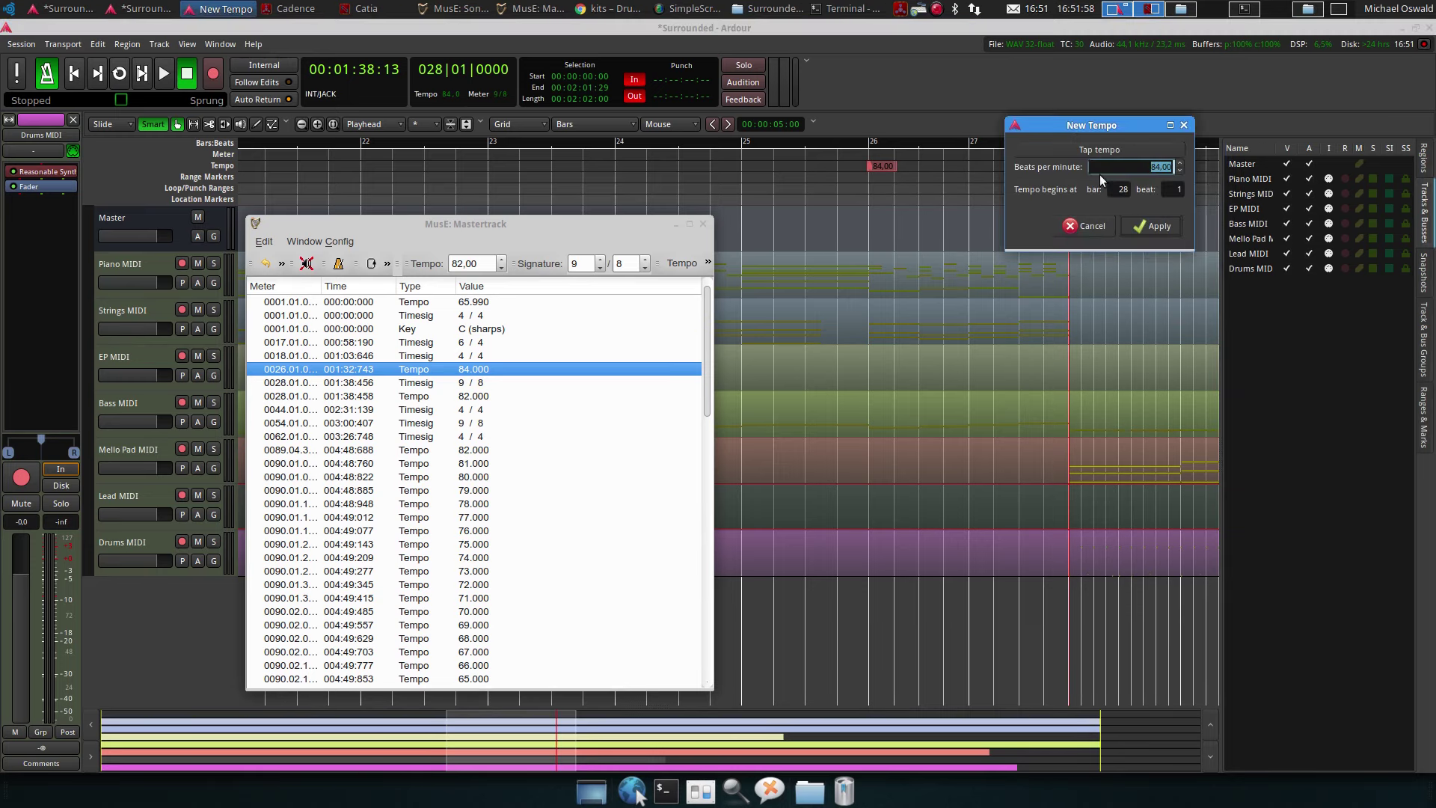
text(82)
click(1152, 226)
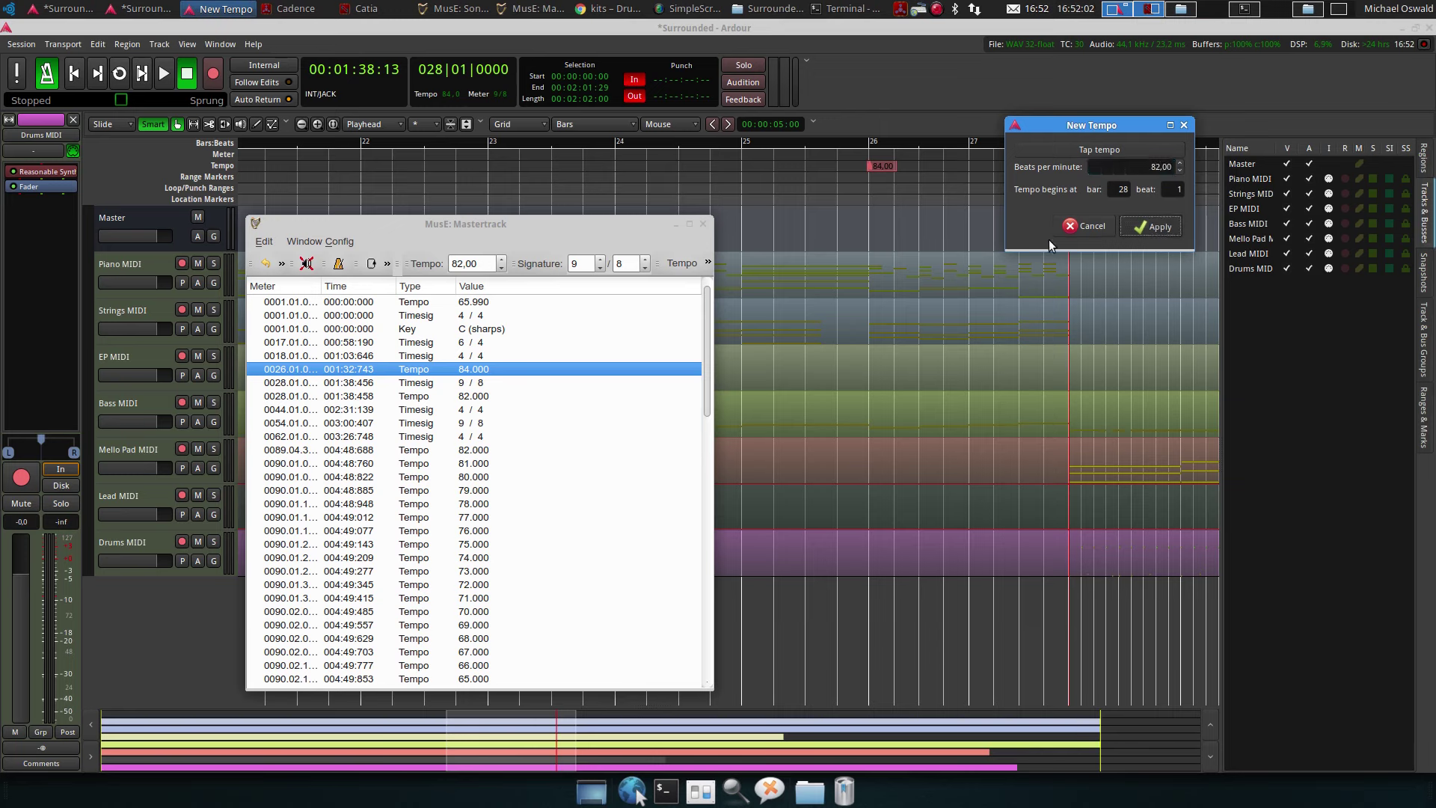
Select the 4/4 entry for bar 44 in the Mastertrack list and add a 4/4 meter change at bar 45 in Ardour
click(466, 396)
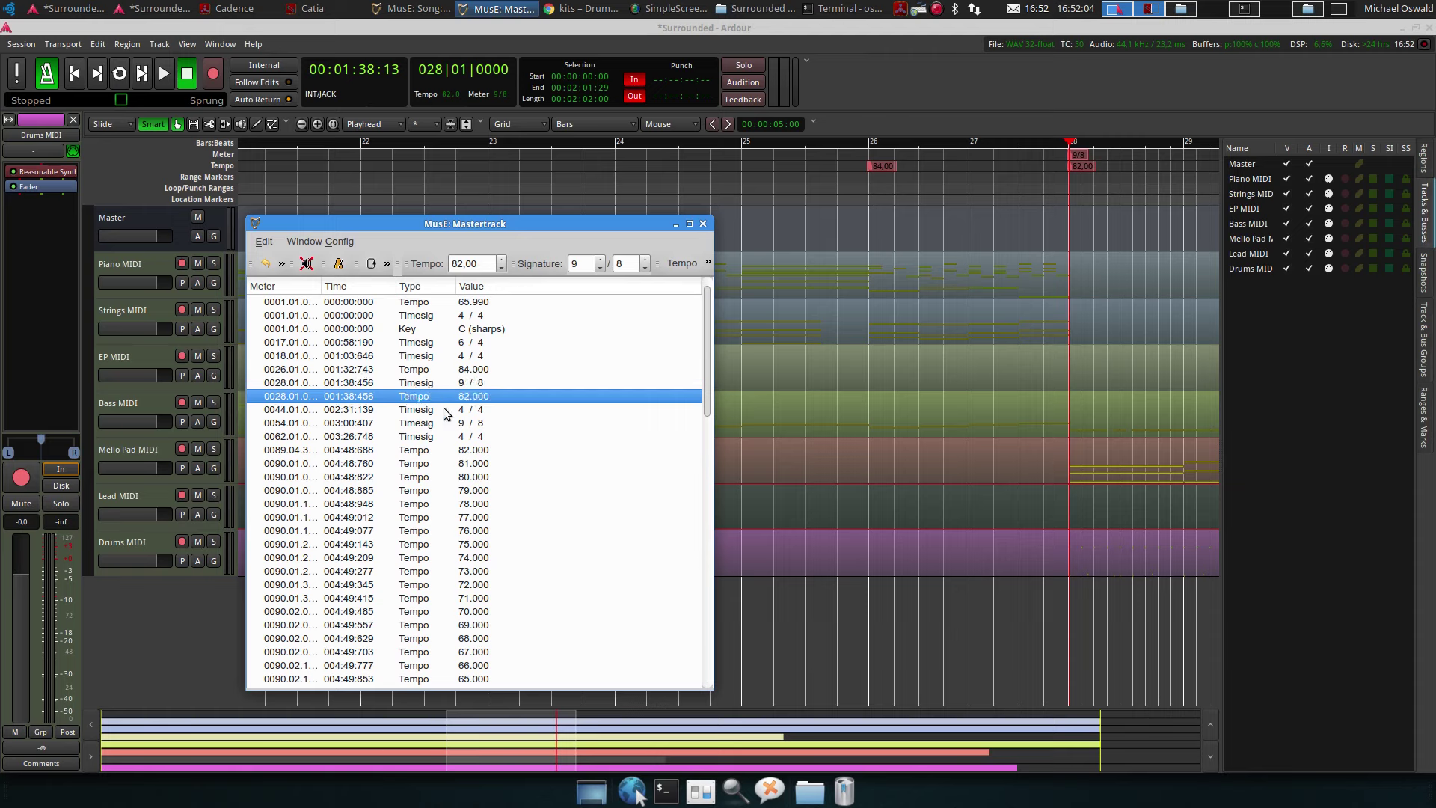
click(411, 411)
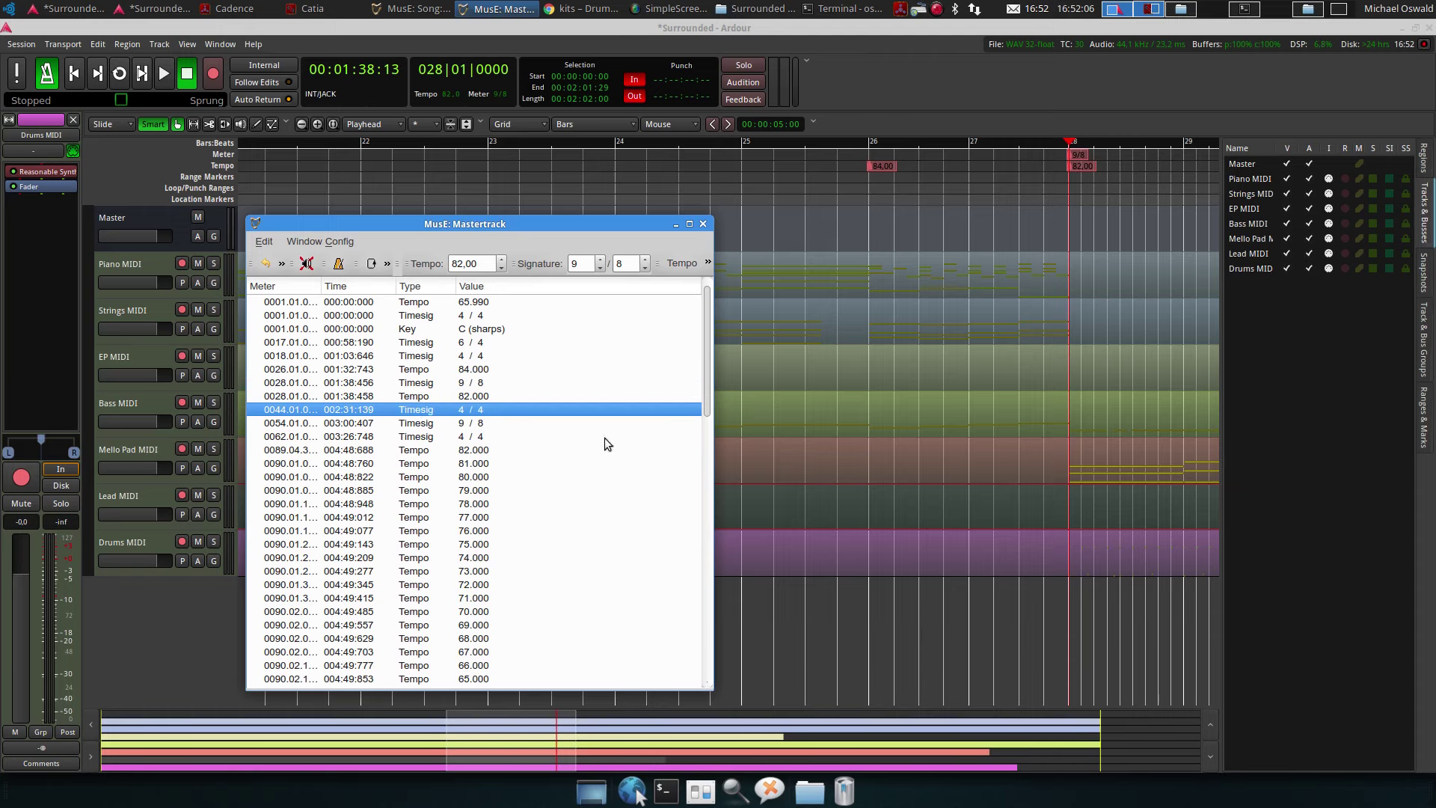
click(1106, 194)
scroll(1084, 193, right, 10)
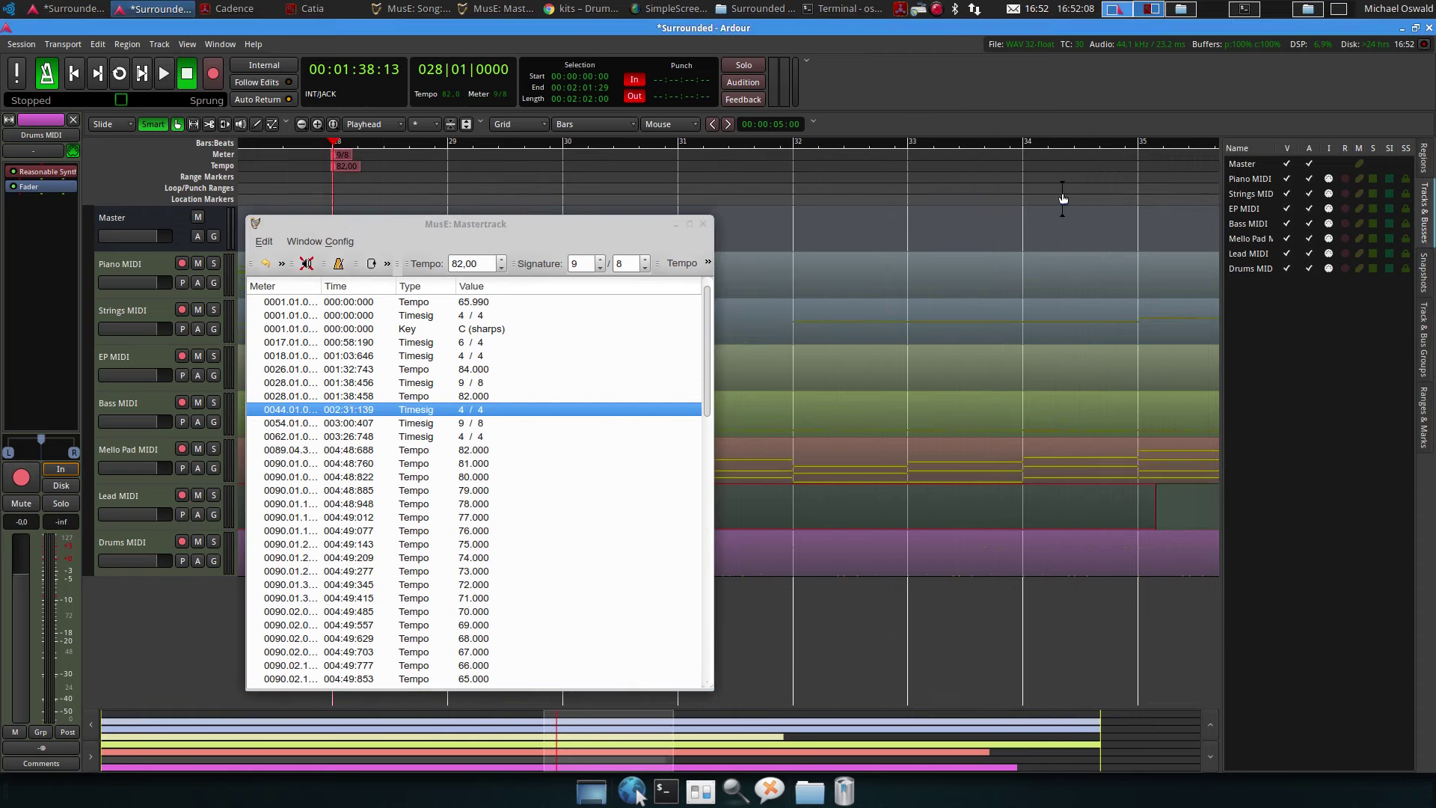
scroll(1062, 194, right, 8)
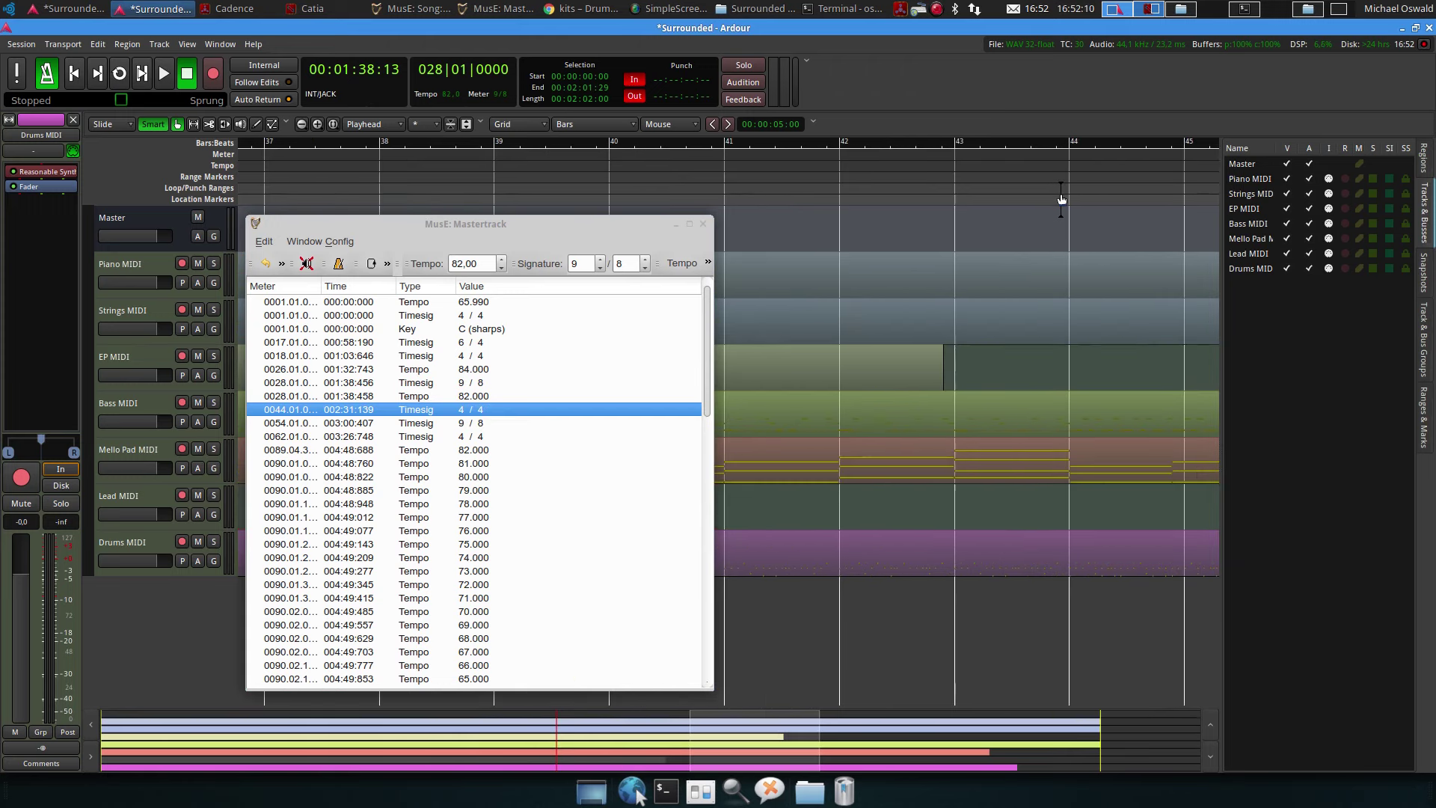
click(1062, 145)
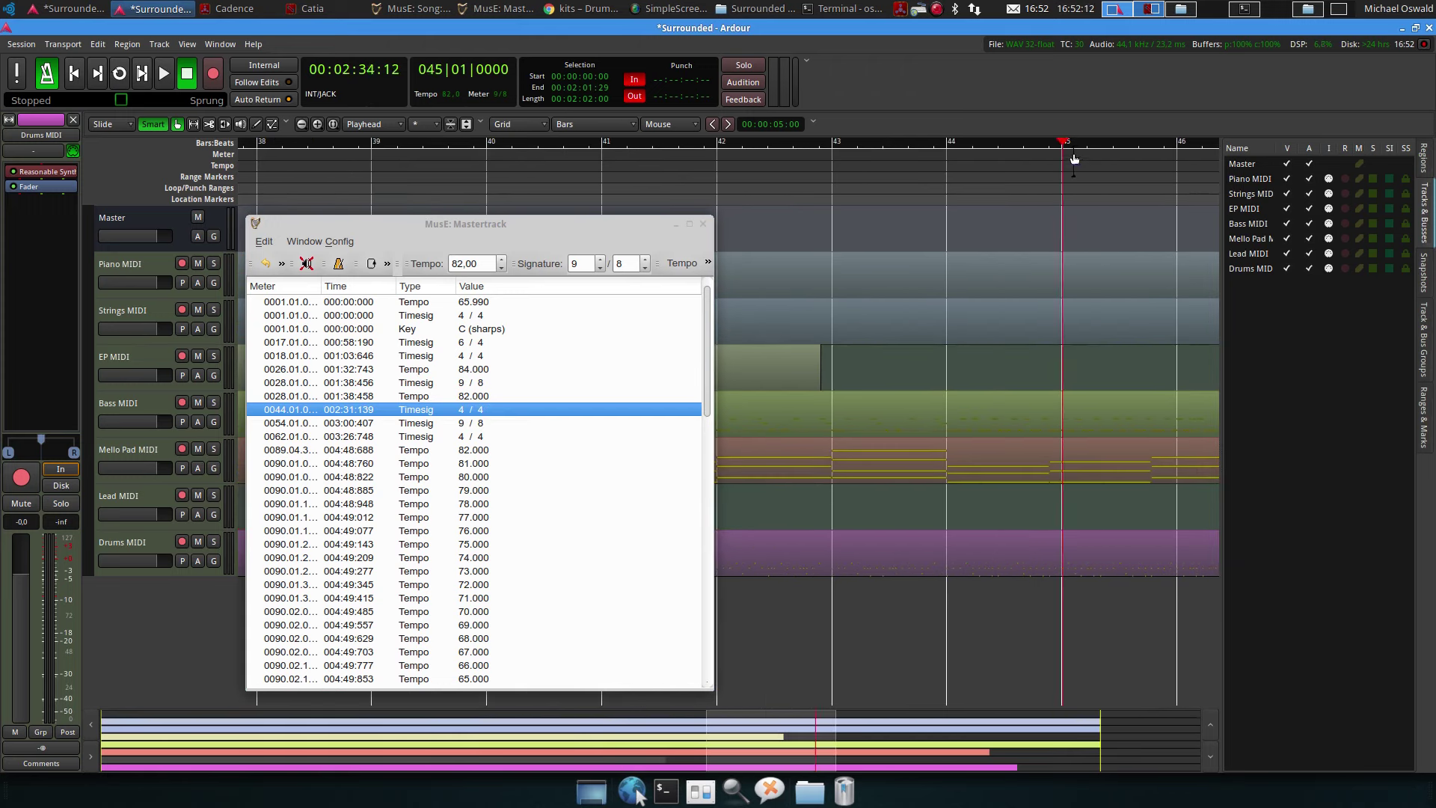
right_click(1074, 154)
click(1093, 159)
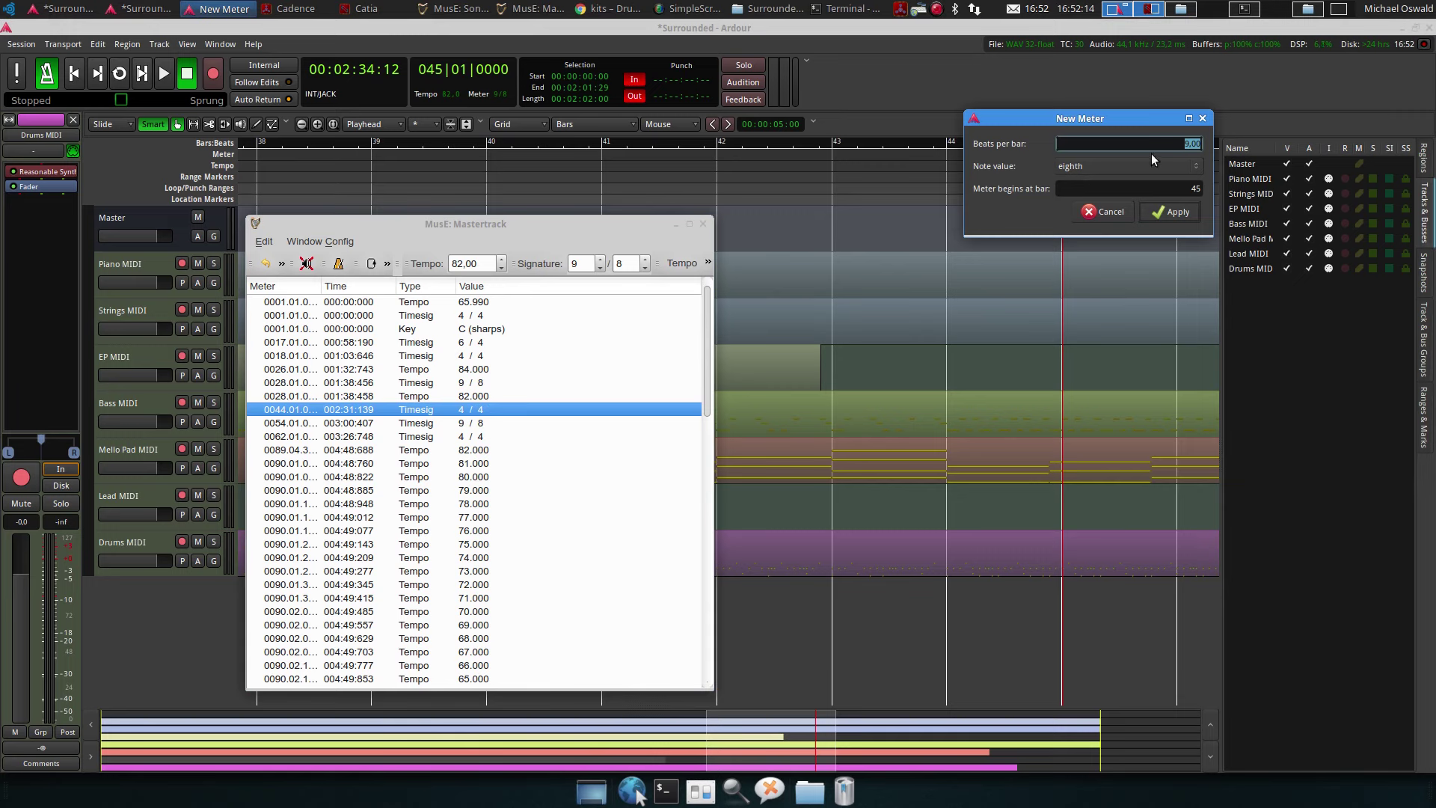
text(4)
click(1118, 170)
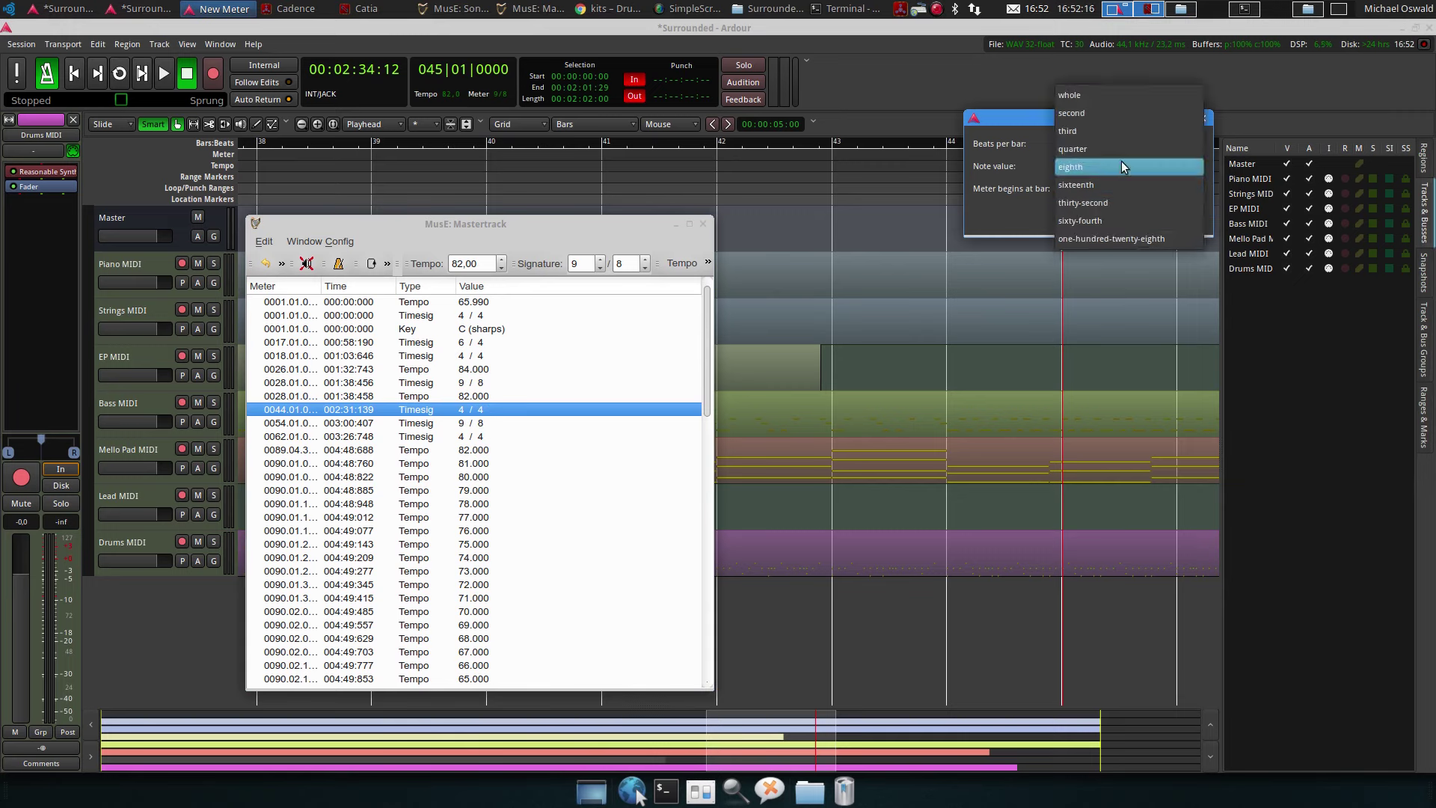
click(1116, 163)
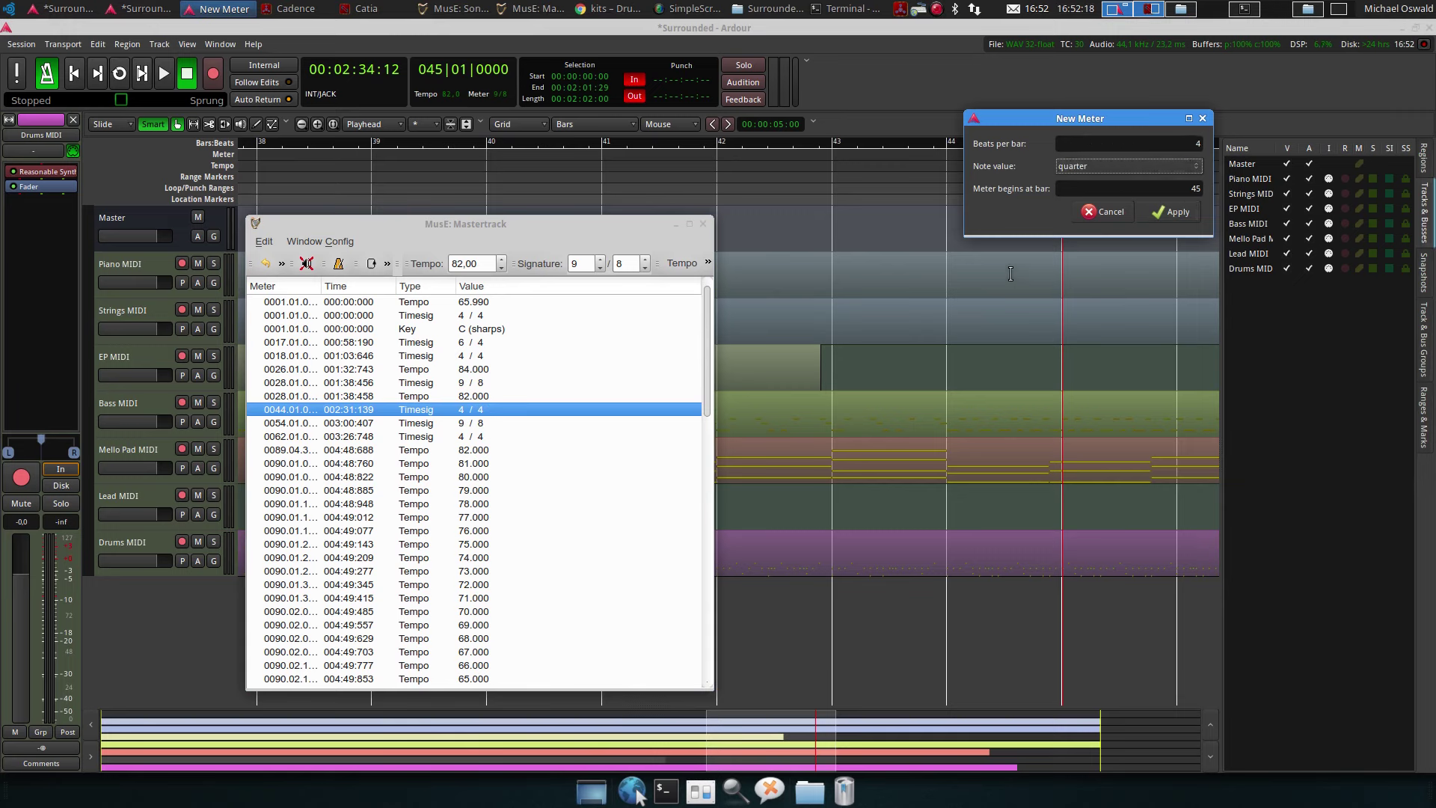
click(1168, 212)
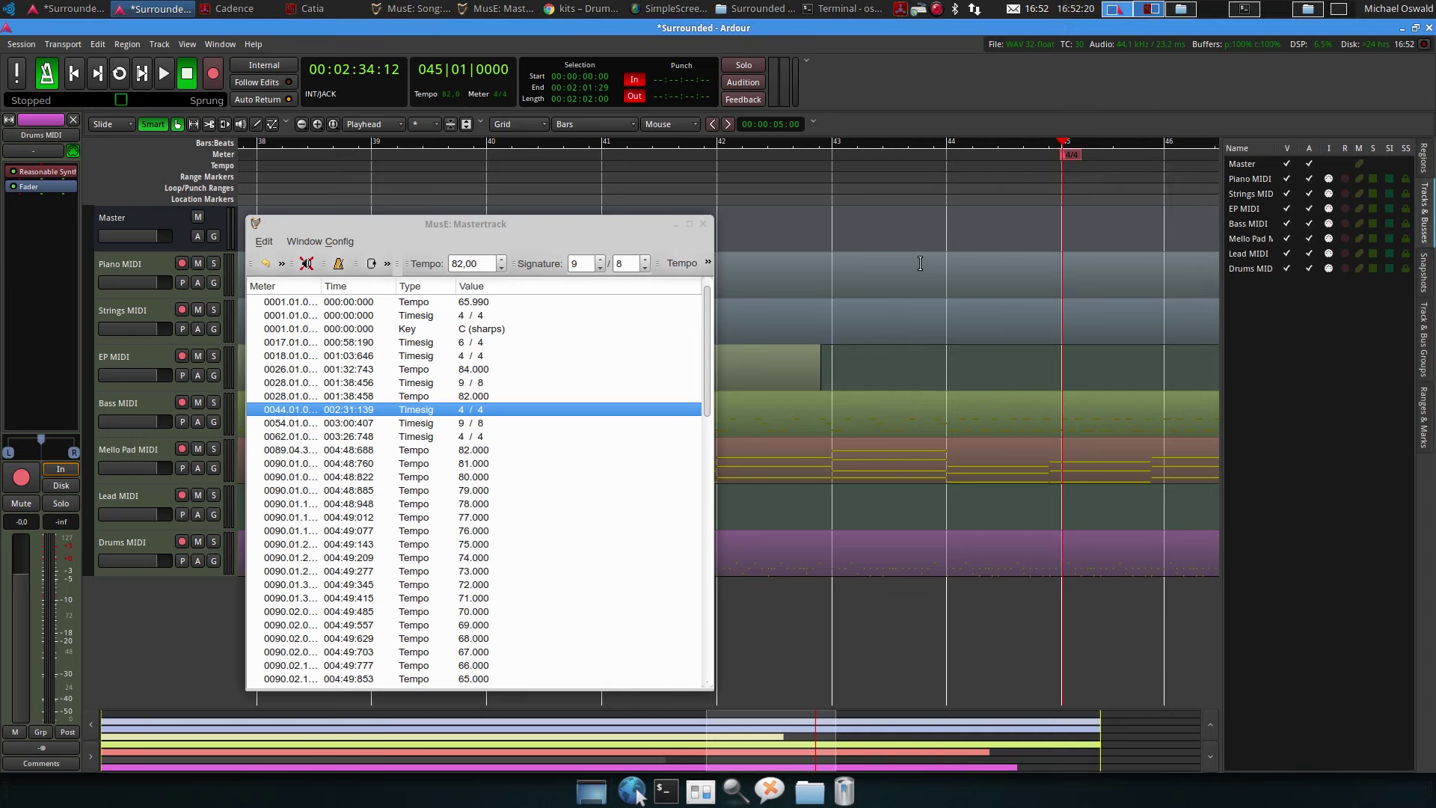
Select the 9/8 entry for bar 54 in the Mastertrack list and add a 9/8 meter change at bar 54 in Ardour
click(329, 425)
scroll(1005, 210, right, 5)
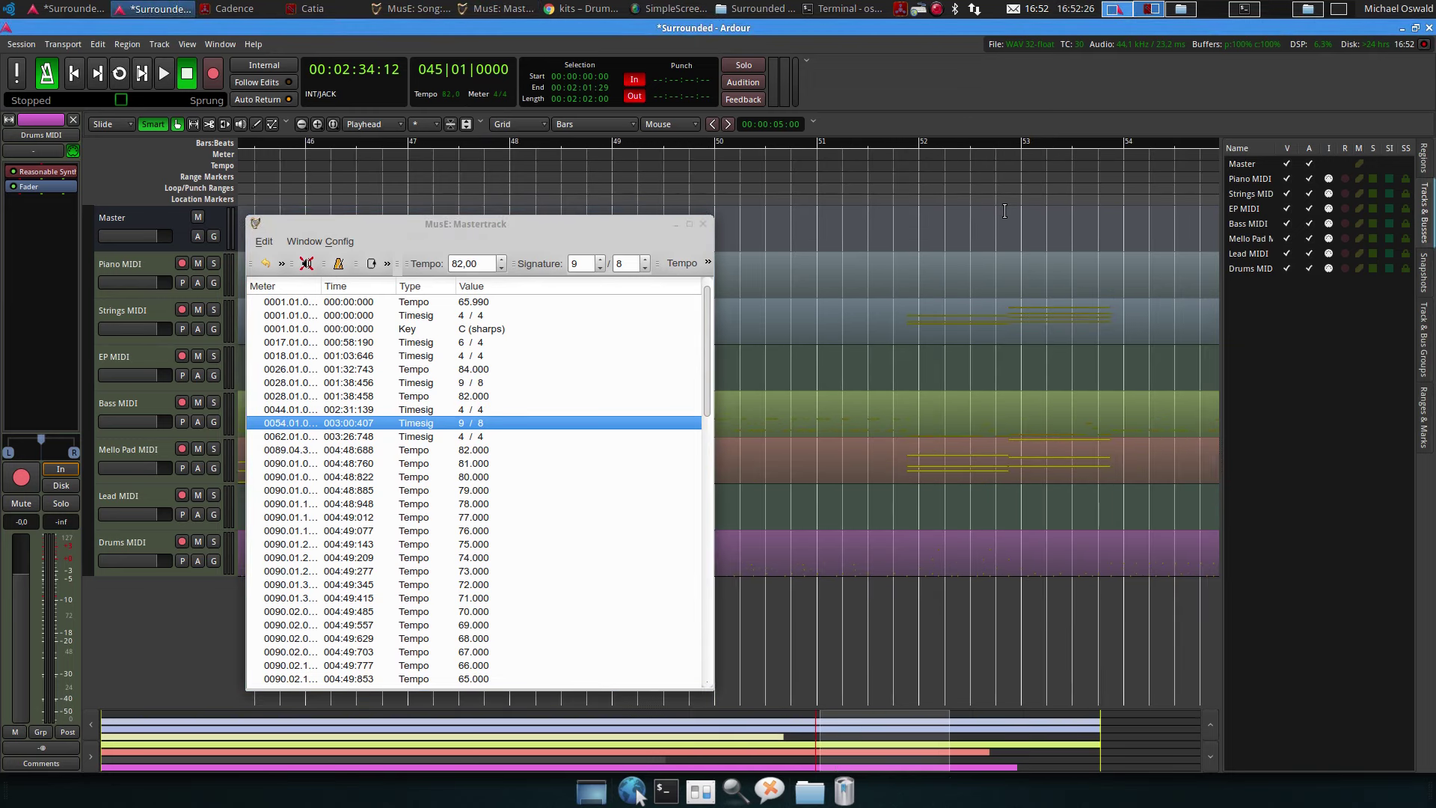
scroll(1005, 211, right, 1)
click(1002, 149)
right_click(1008, 151)
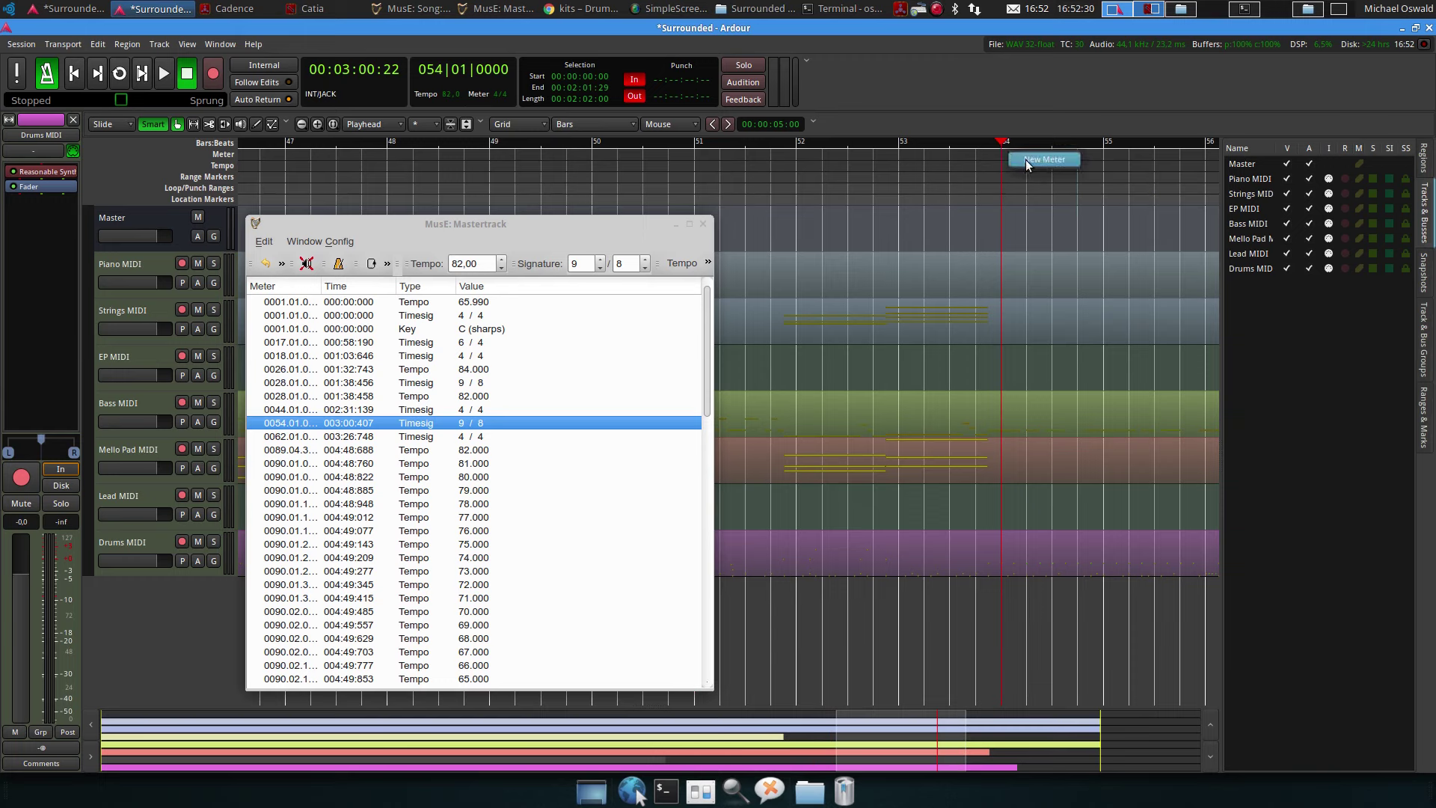
click(1030, 159)
text(9)
click(1052, 161)
click(1045, 178)
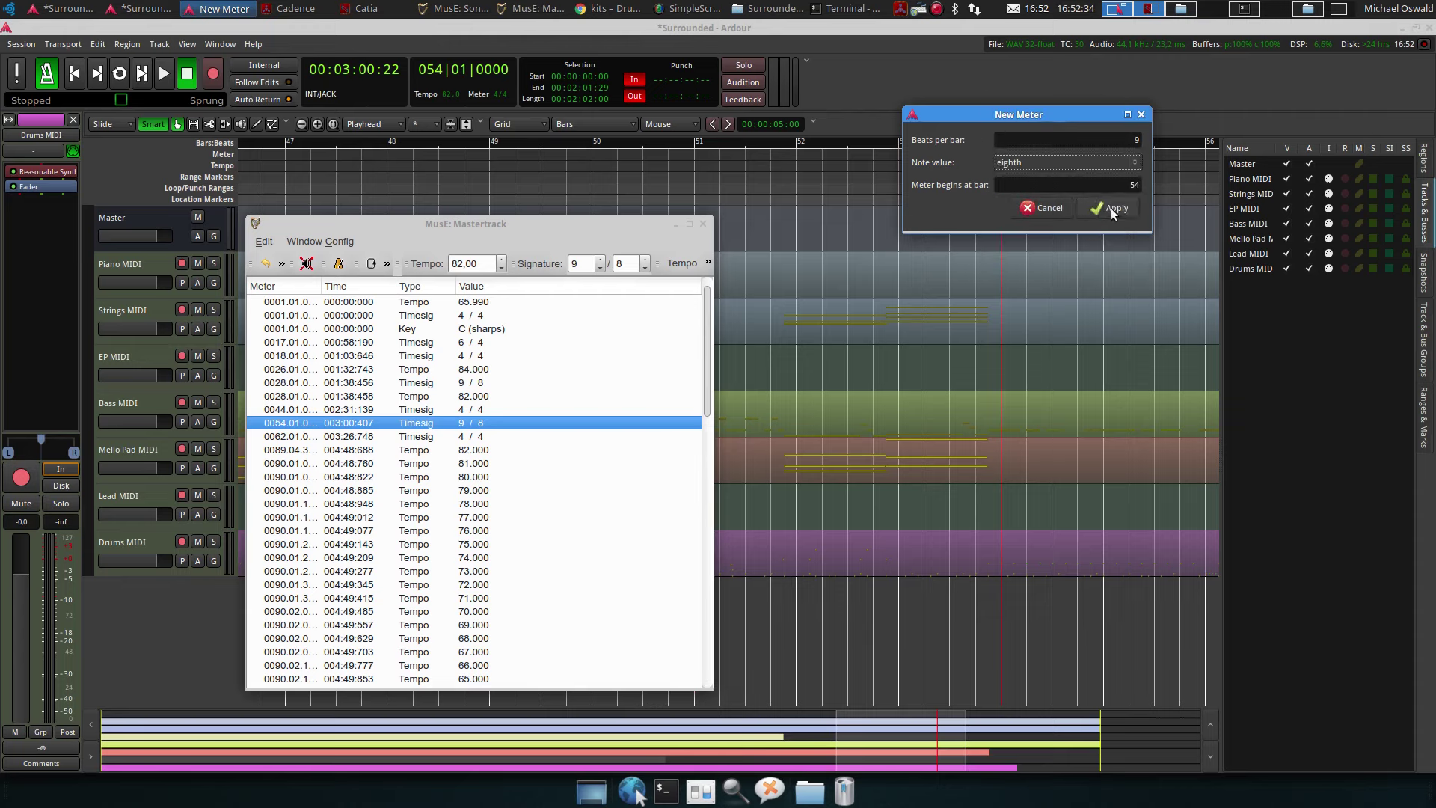
click(1112, 209)
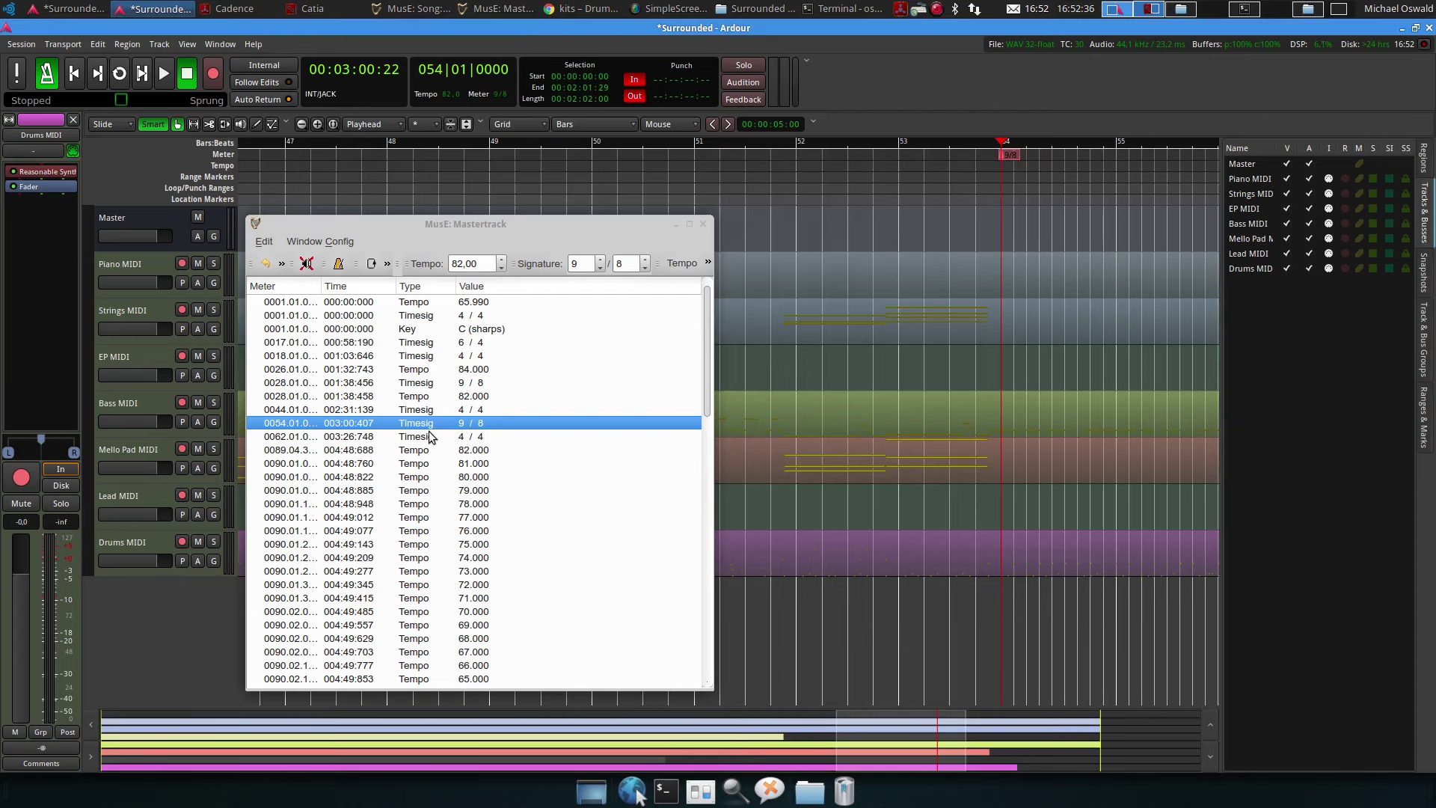
Select the 4/4 entry for bar 62 in the Mastertrack list and add a 4/4 meter change at bar 62 in Ardour
scroll(1120, 187, right, 2)
scroll(1119, 187, right, 4)
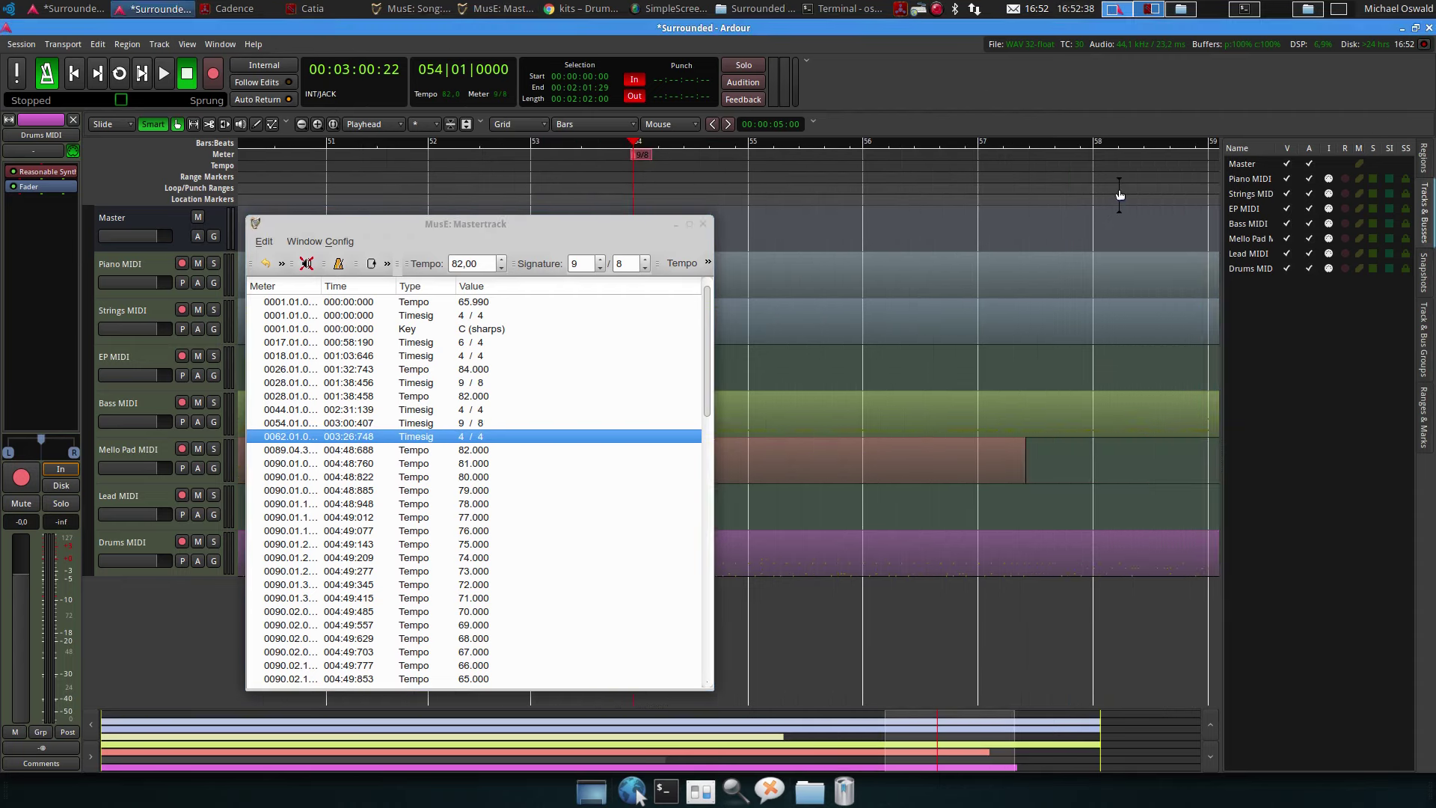
scroll(1119, 194, right, 6)
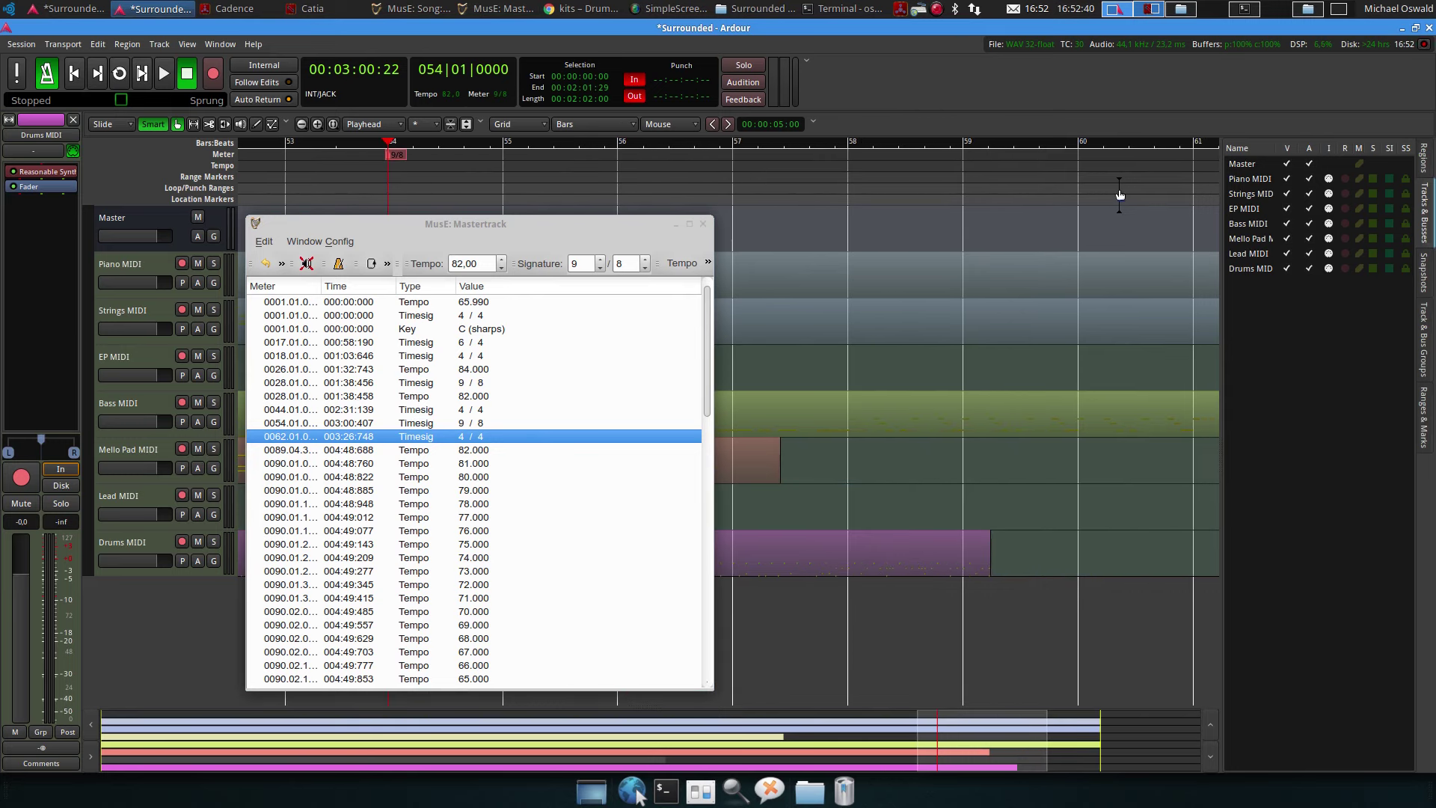
scroll(1119, 195, right, 2)
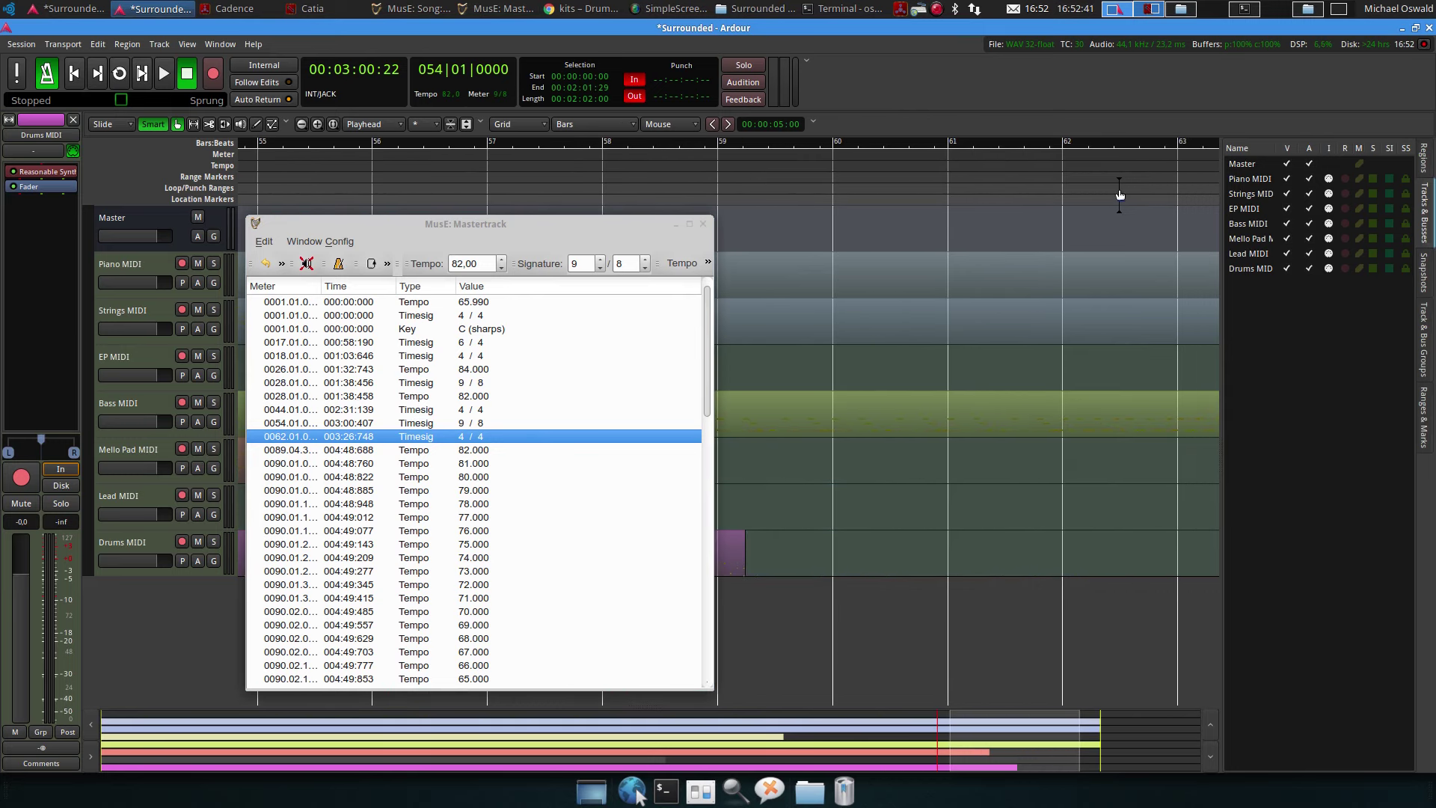
click(1061, 147)
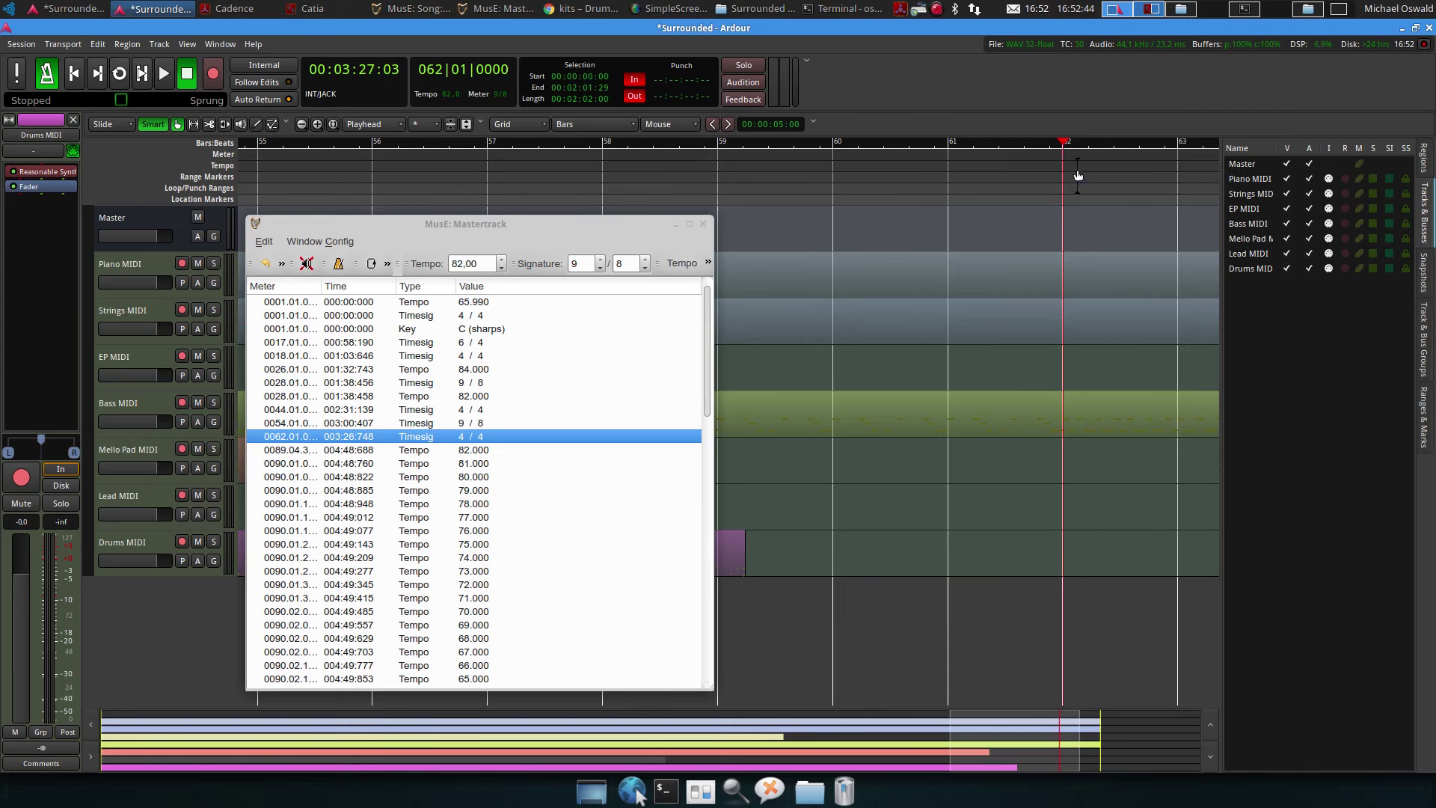
right_click(1067, 154)
click(1079, 162)
text(4)
click(1088, 165)
click(1089, 149)
click(1157, 210)
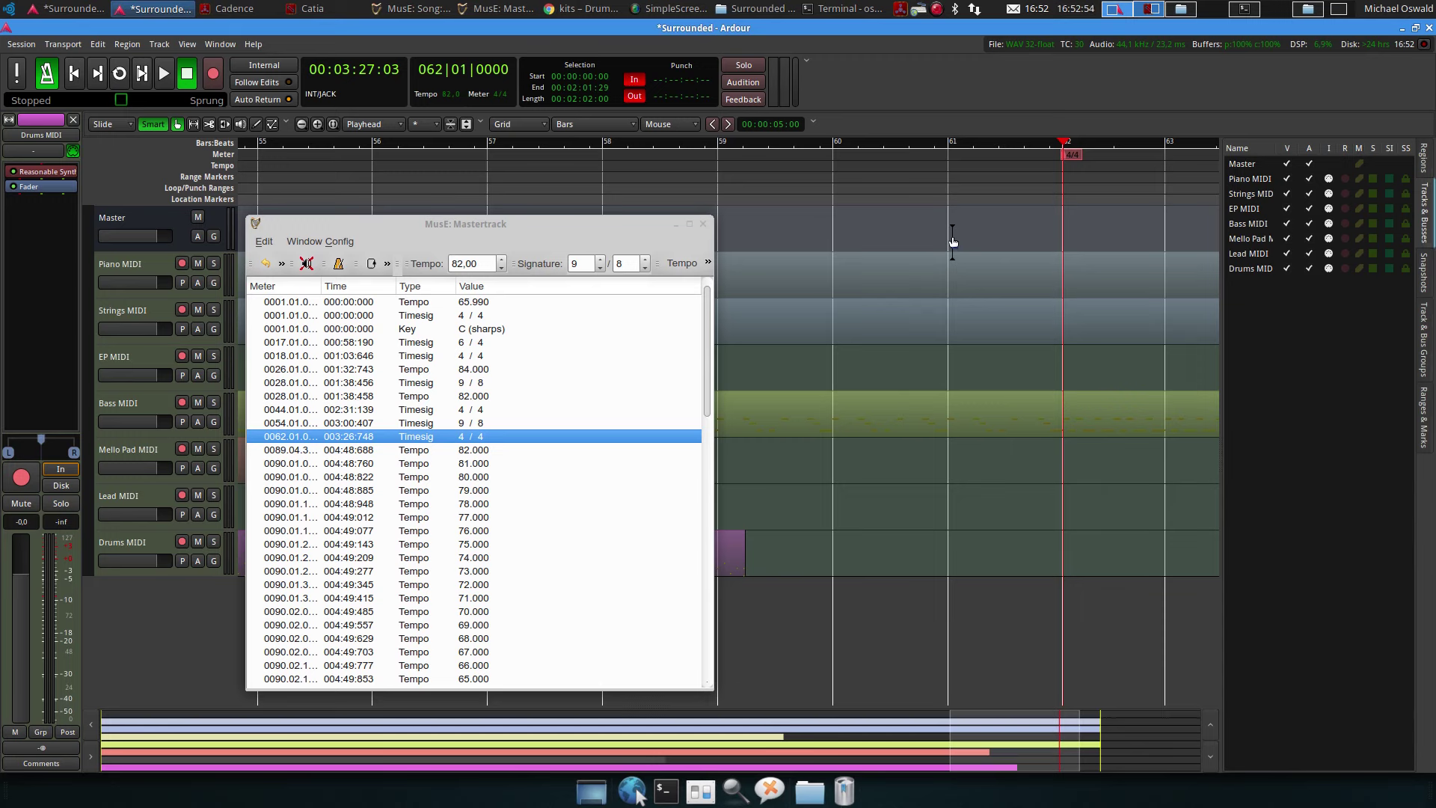
Select the bar 89 tempo entry in the Mastertrack list and, with that window minimized, move Ardour's session end marker to bar 89
scroll(952, 234, left, 3)
scroll(952, 235, right, 5)
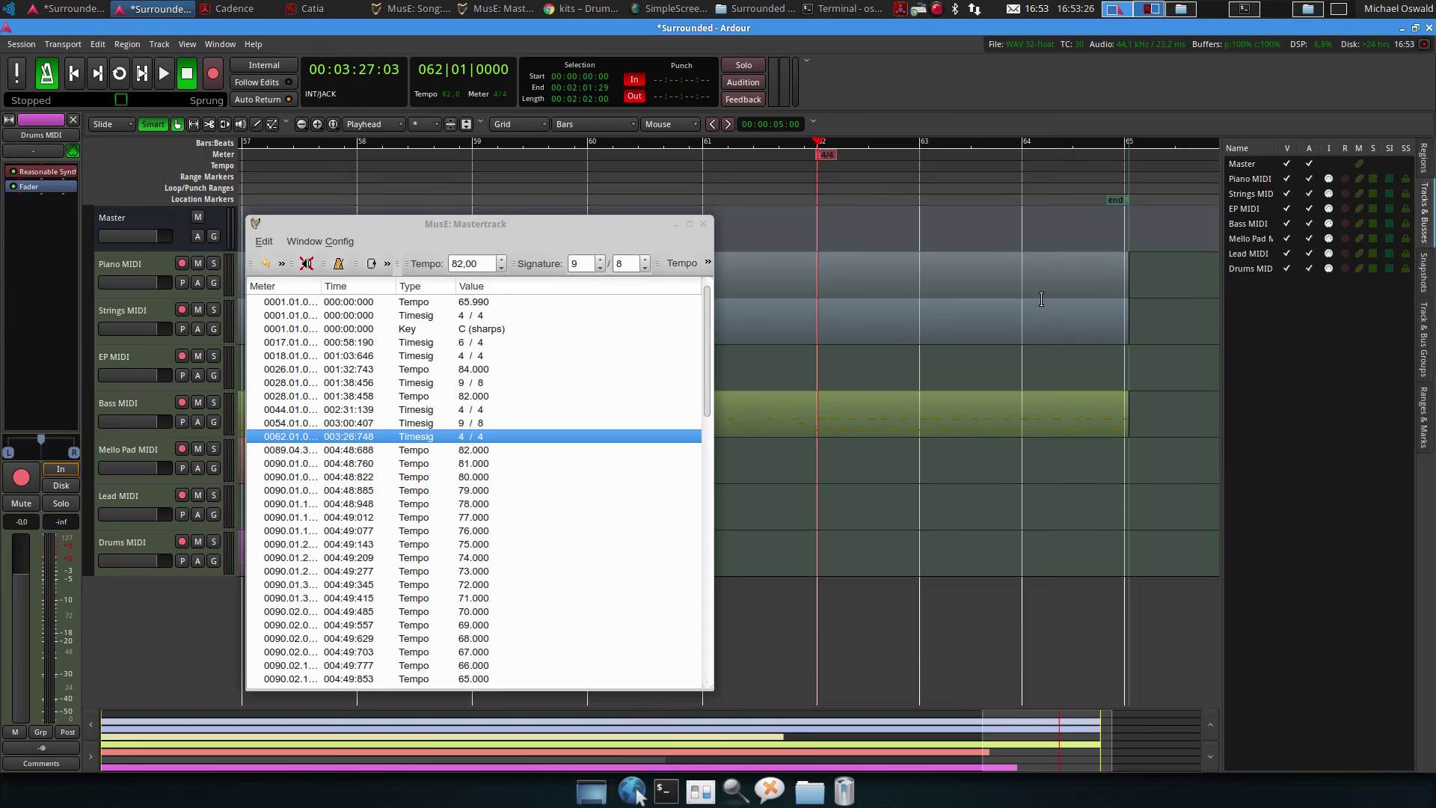
click(365, 453)
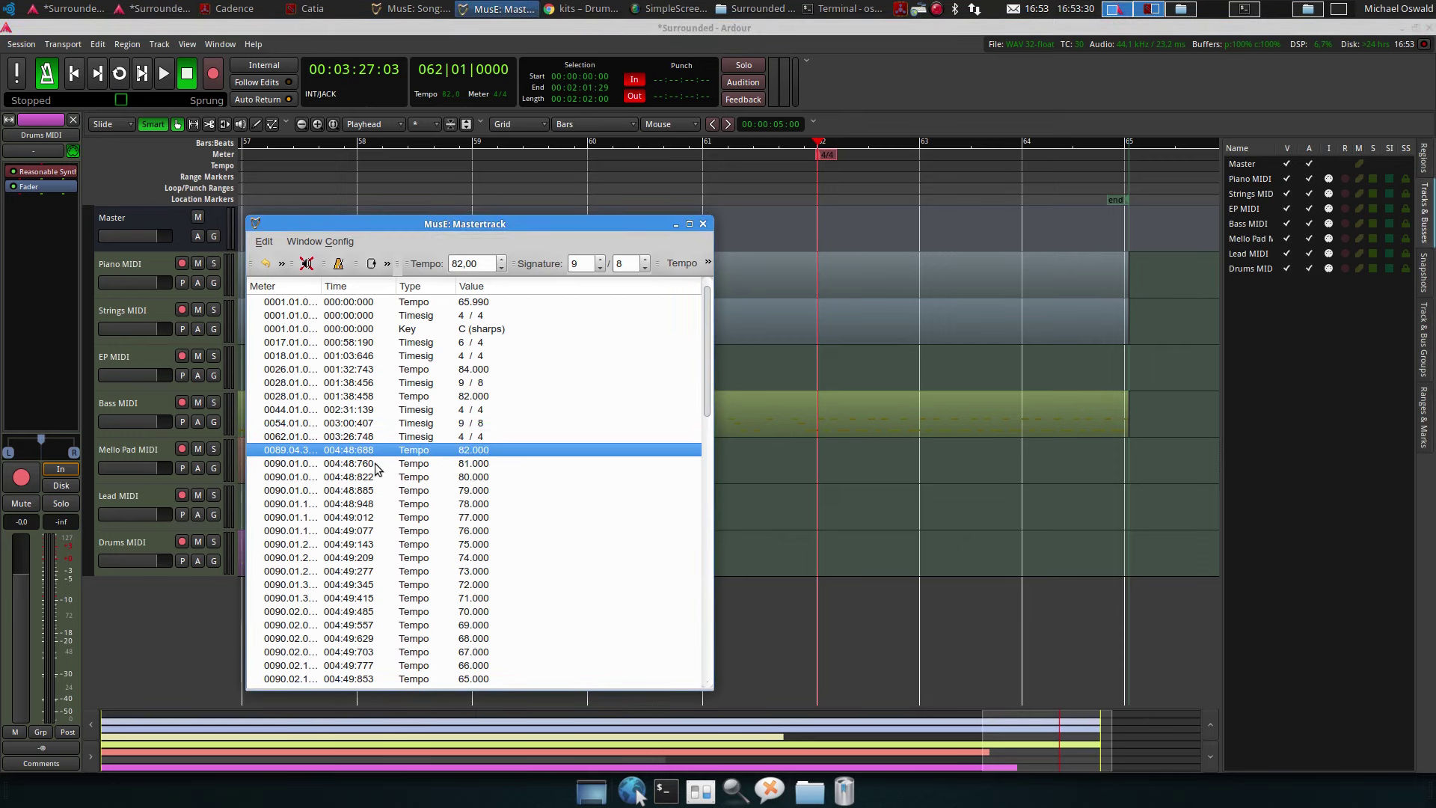
scroll(1187, 147, right, 4)
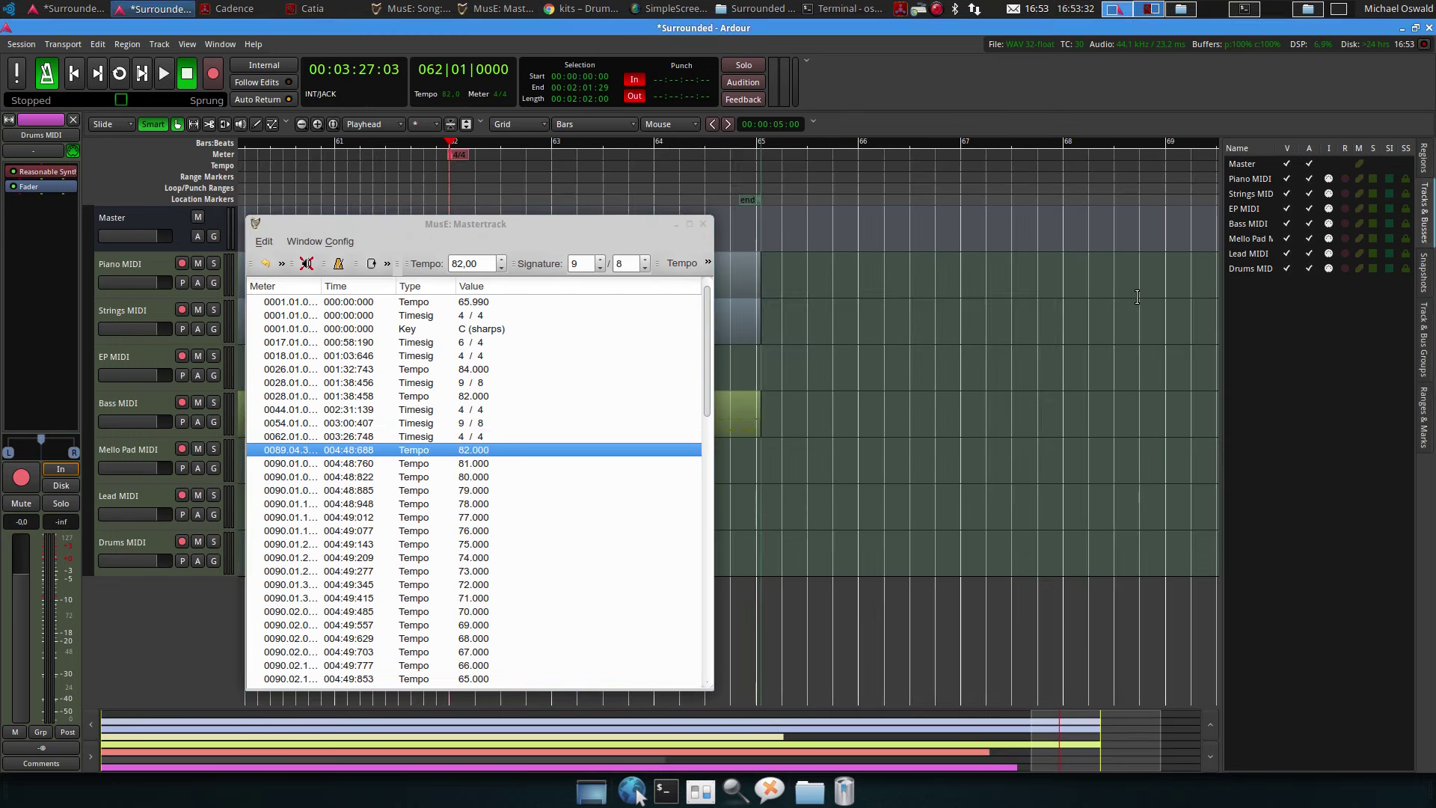
click(689, 223)
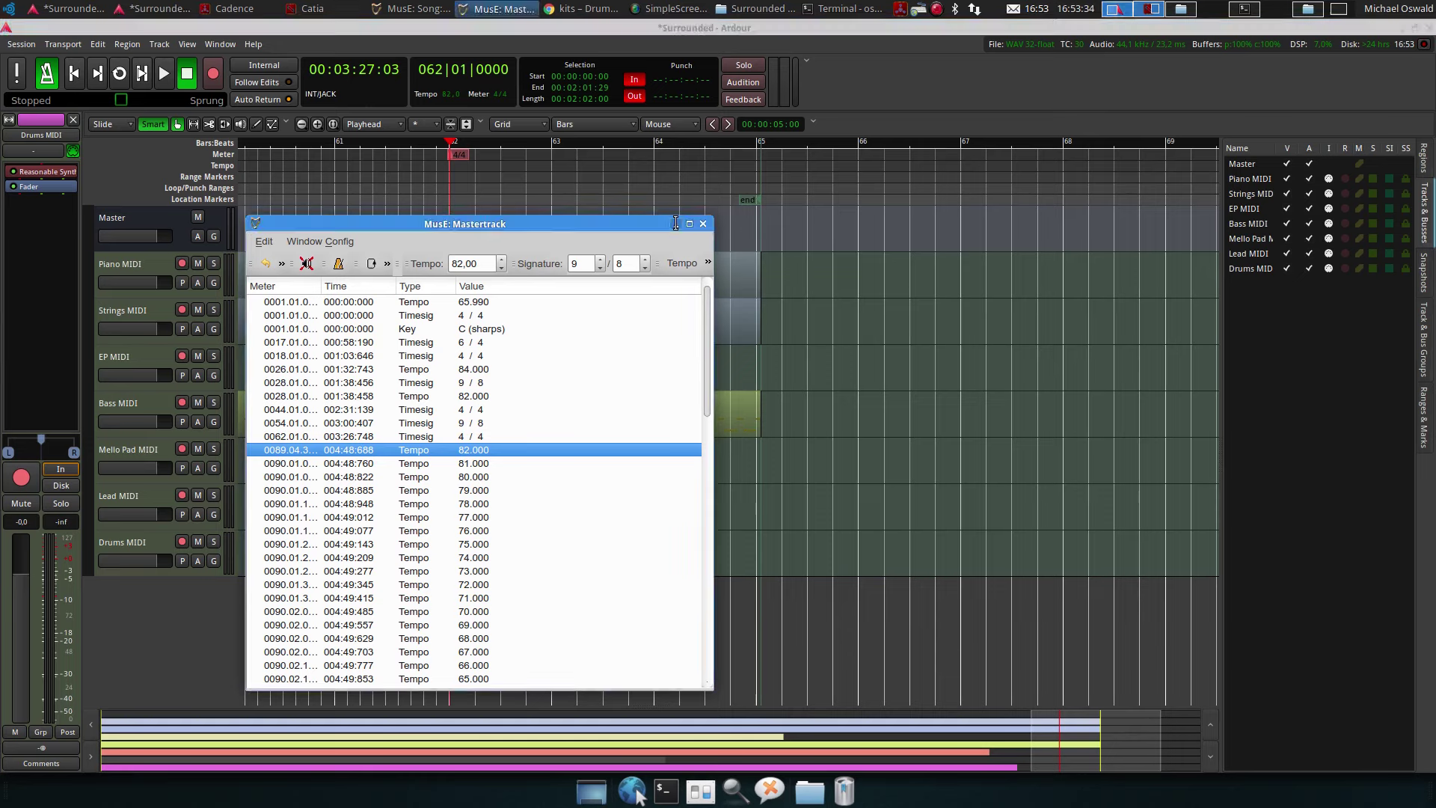
drag(746, 200, 1164, 196)
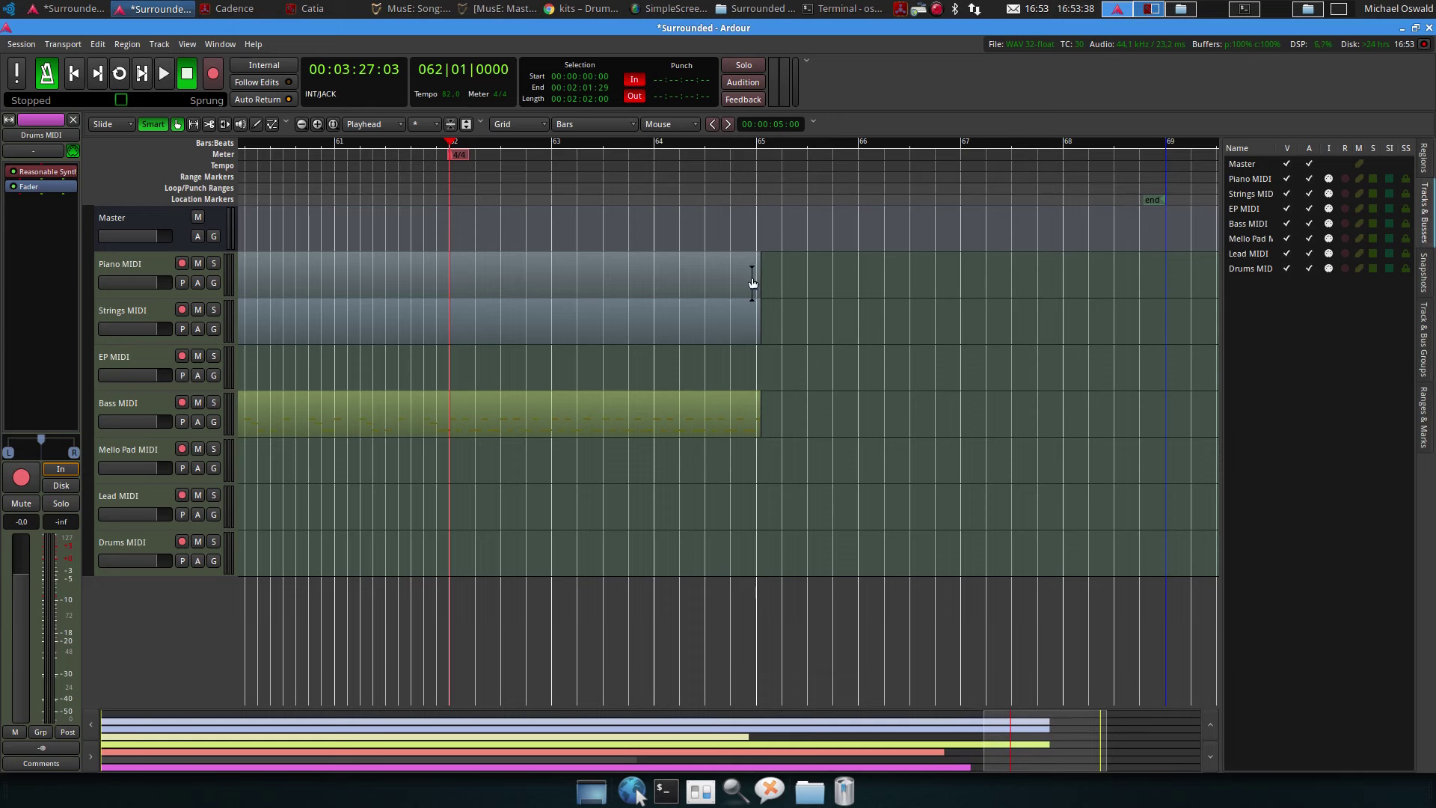
Extend the Piano MIDI region's end past its last notes, to about bar 106
drag(750, 278, 1159, 290)
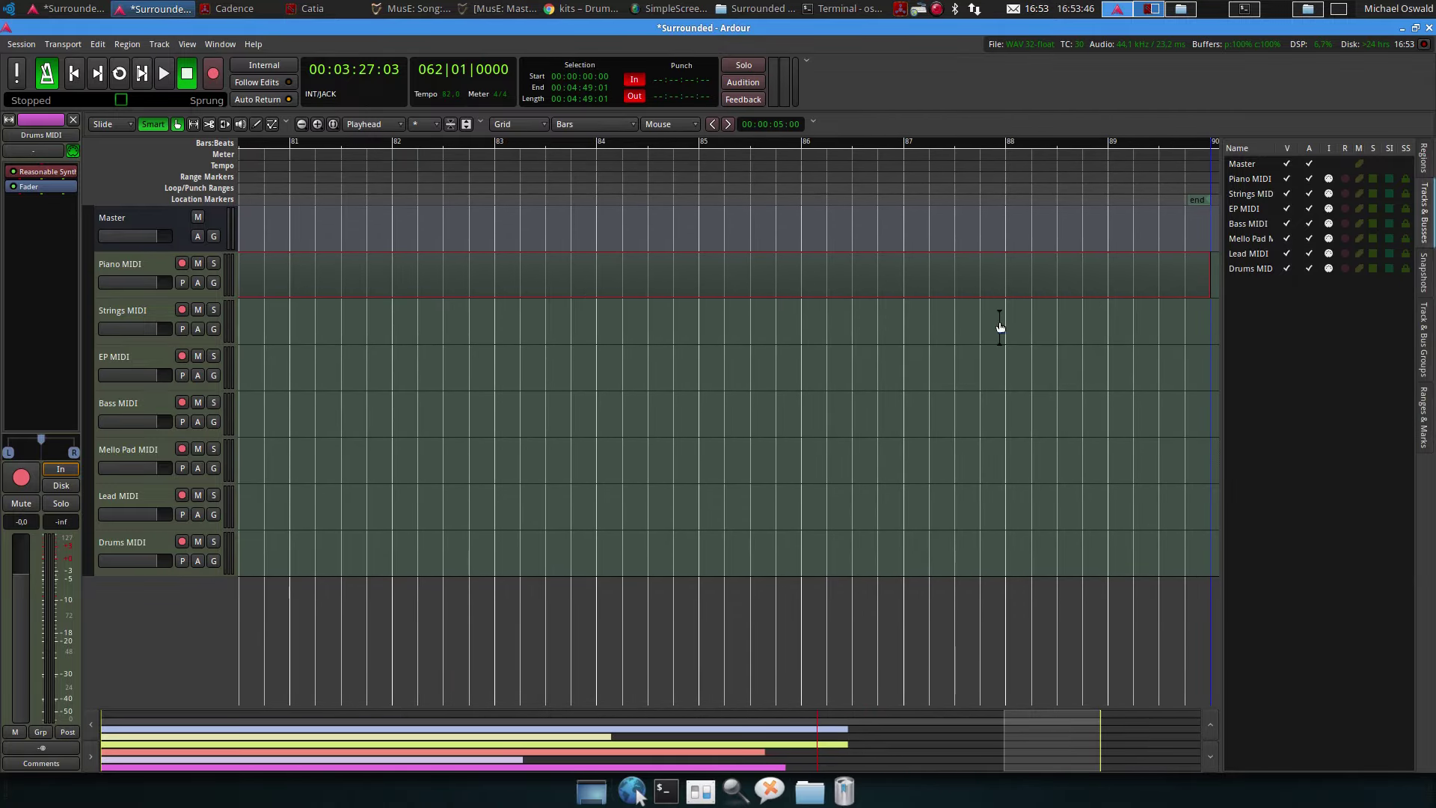
scroll(997, 321, down, 3)
drag(1011, 288, 1165, 288)
scroll(1088, 294, right, 5)
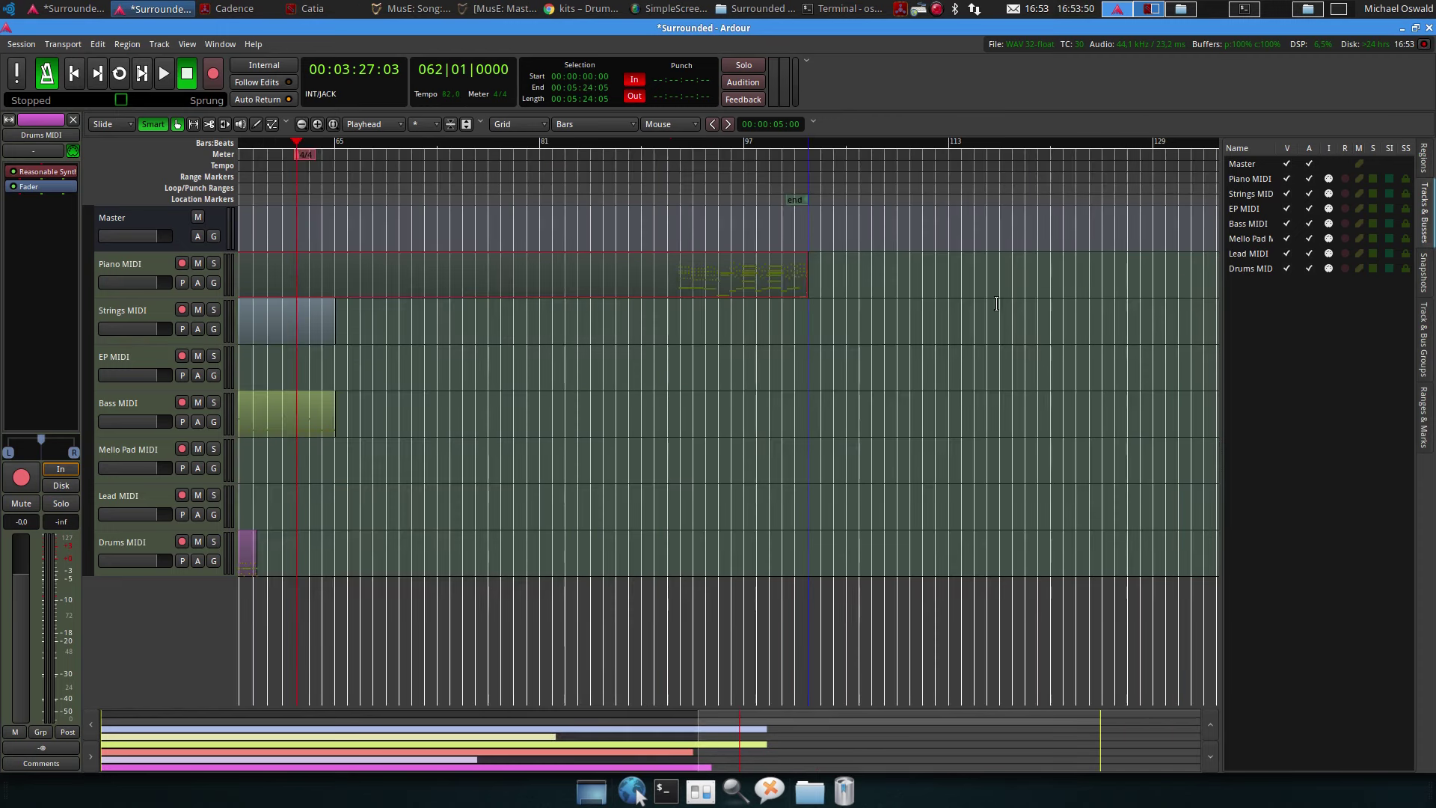
drag(798, 277, 1152, 275)
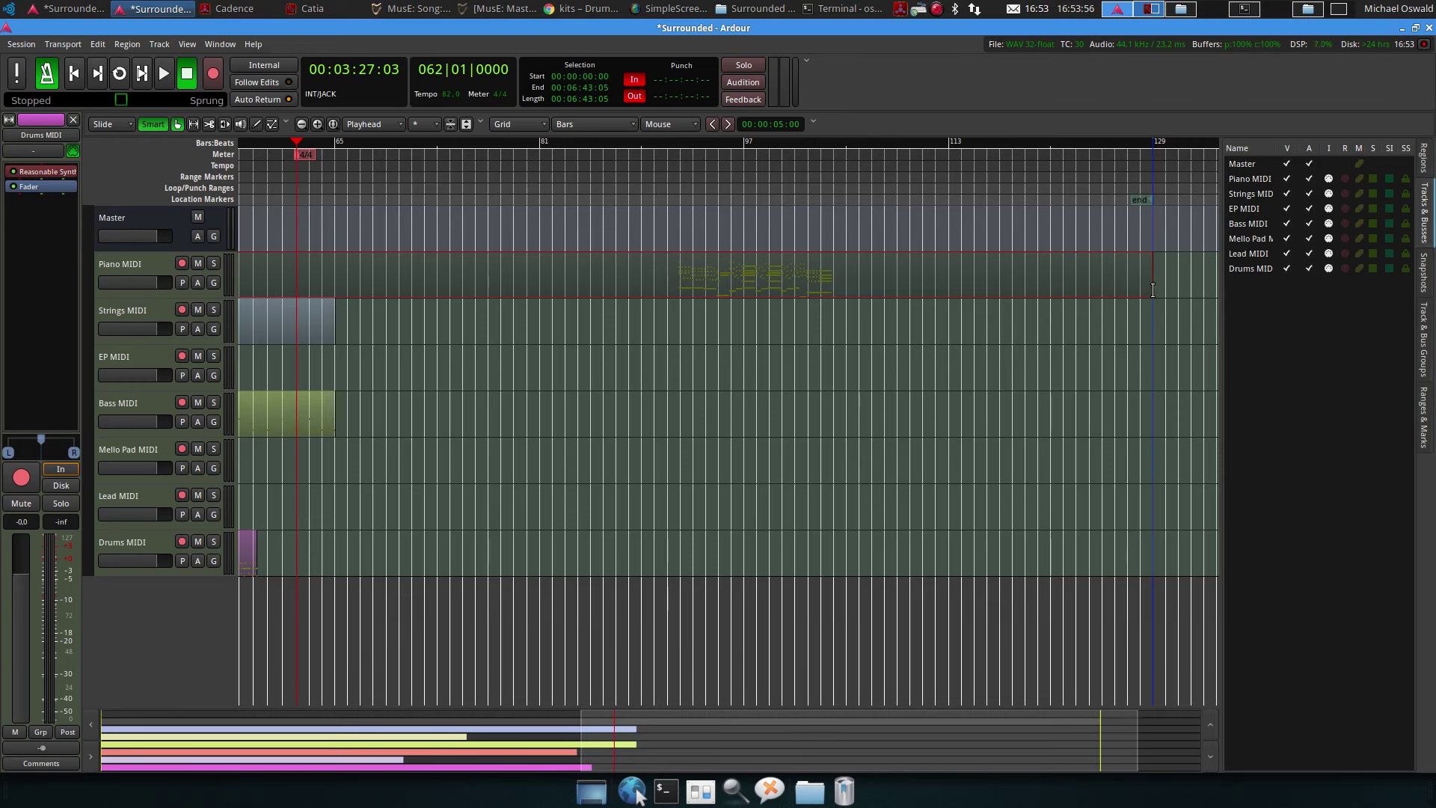
drag(1138, 287, 858, 292)
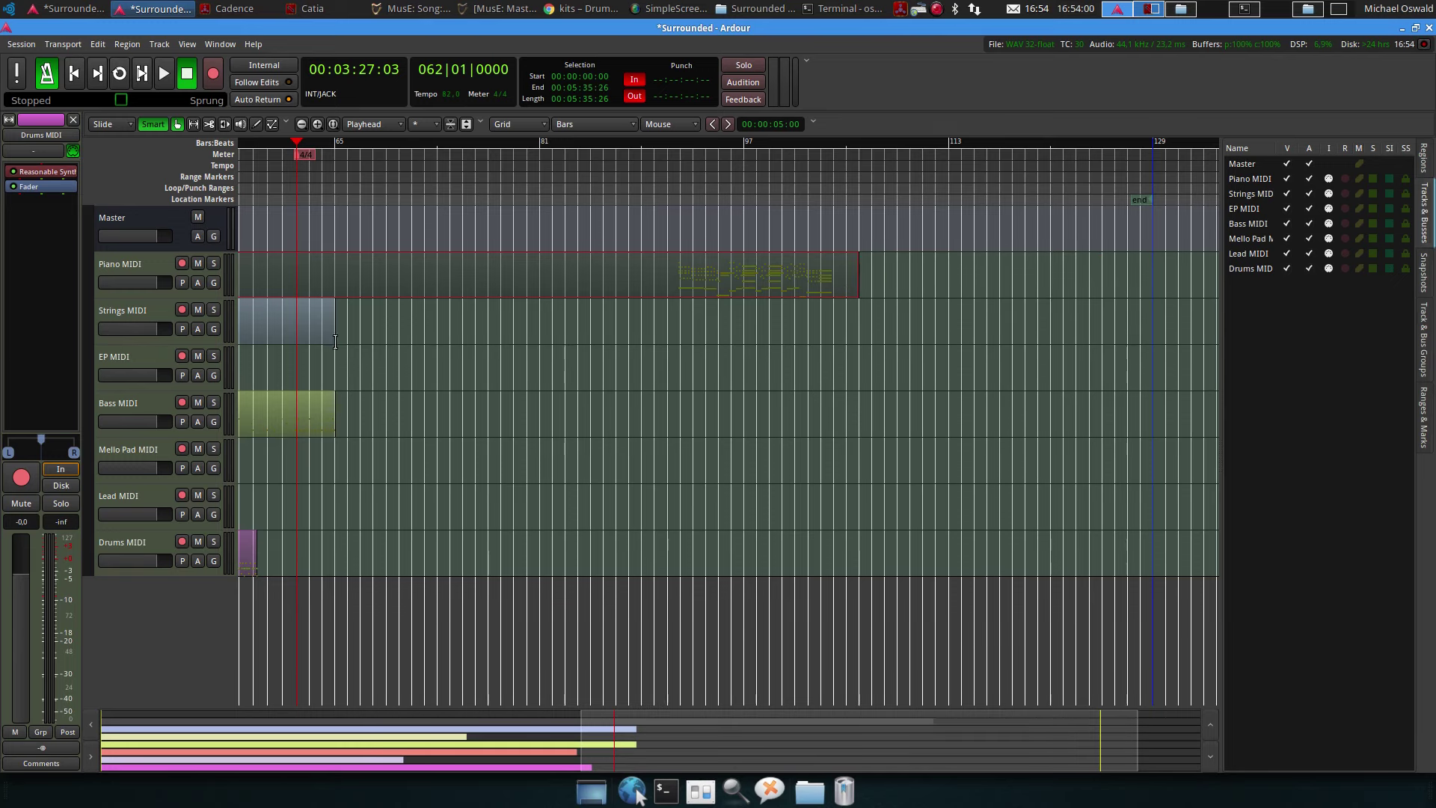
Extend the Strings and Bass MIDI regions to the Piano region's end, and the EP MIDI region to about bar 71
drag(322, 336, 858, 338)
scroll(387, 413, left, 5)
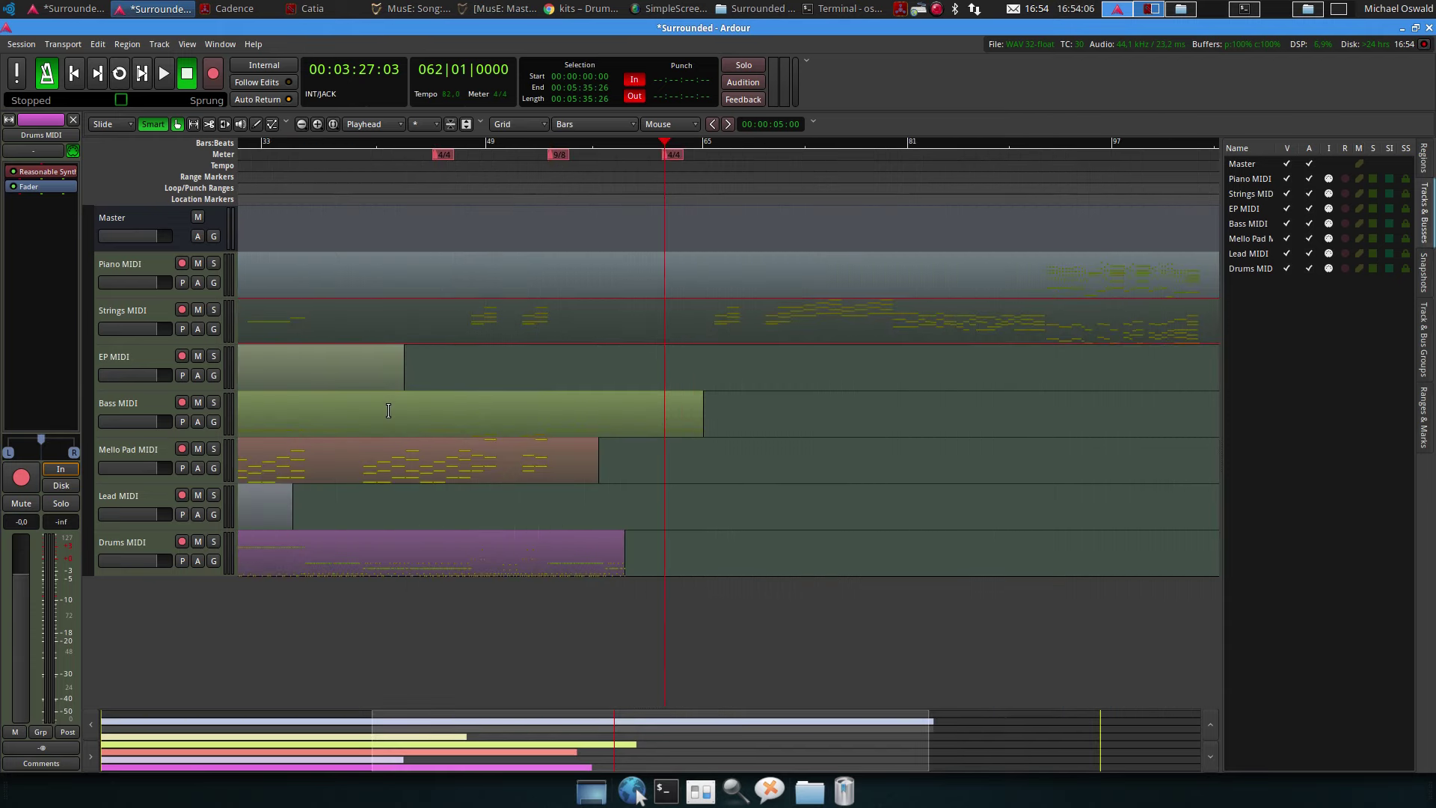
drag(392, 377, 1118, 374)
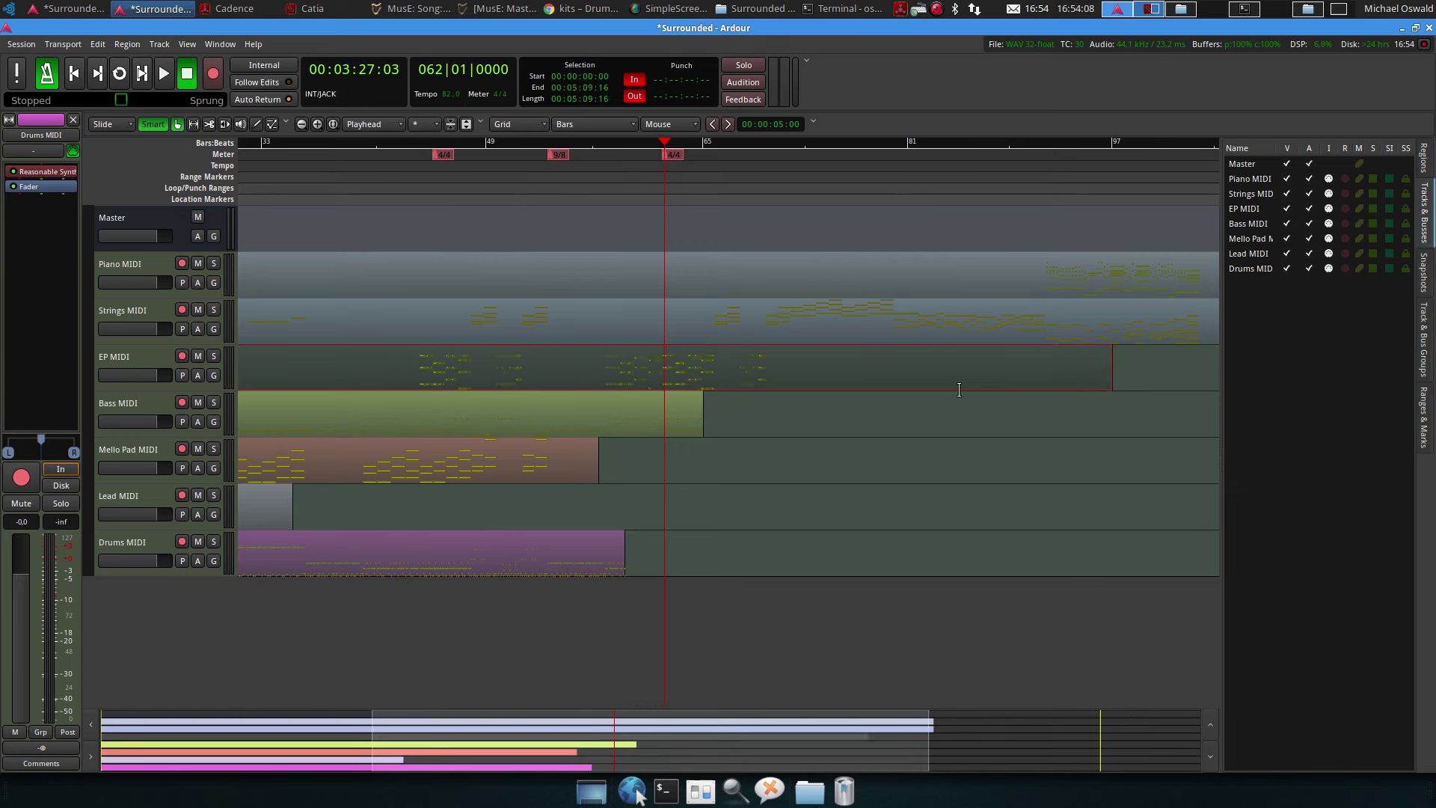
scroll(957, 391, right, 4)
drag(860, 370, 967, 400)
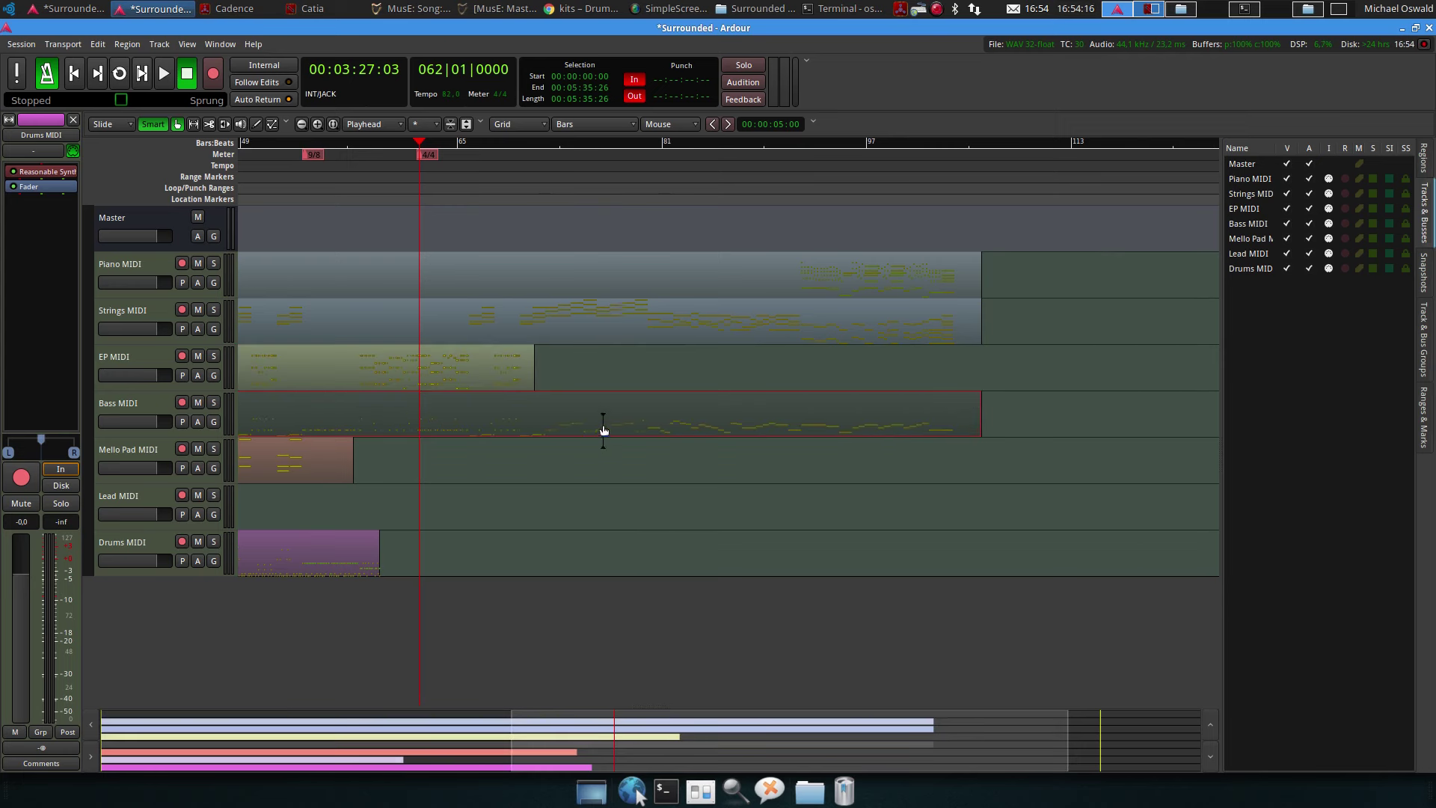
Extend the Mello Pad region to about bar 93, Lead to about bar 60 and Drums to about bar 98, and save the session
drag(341, 472, 795, 471)
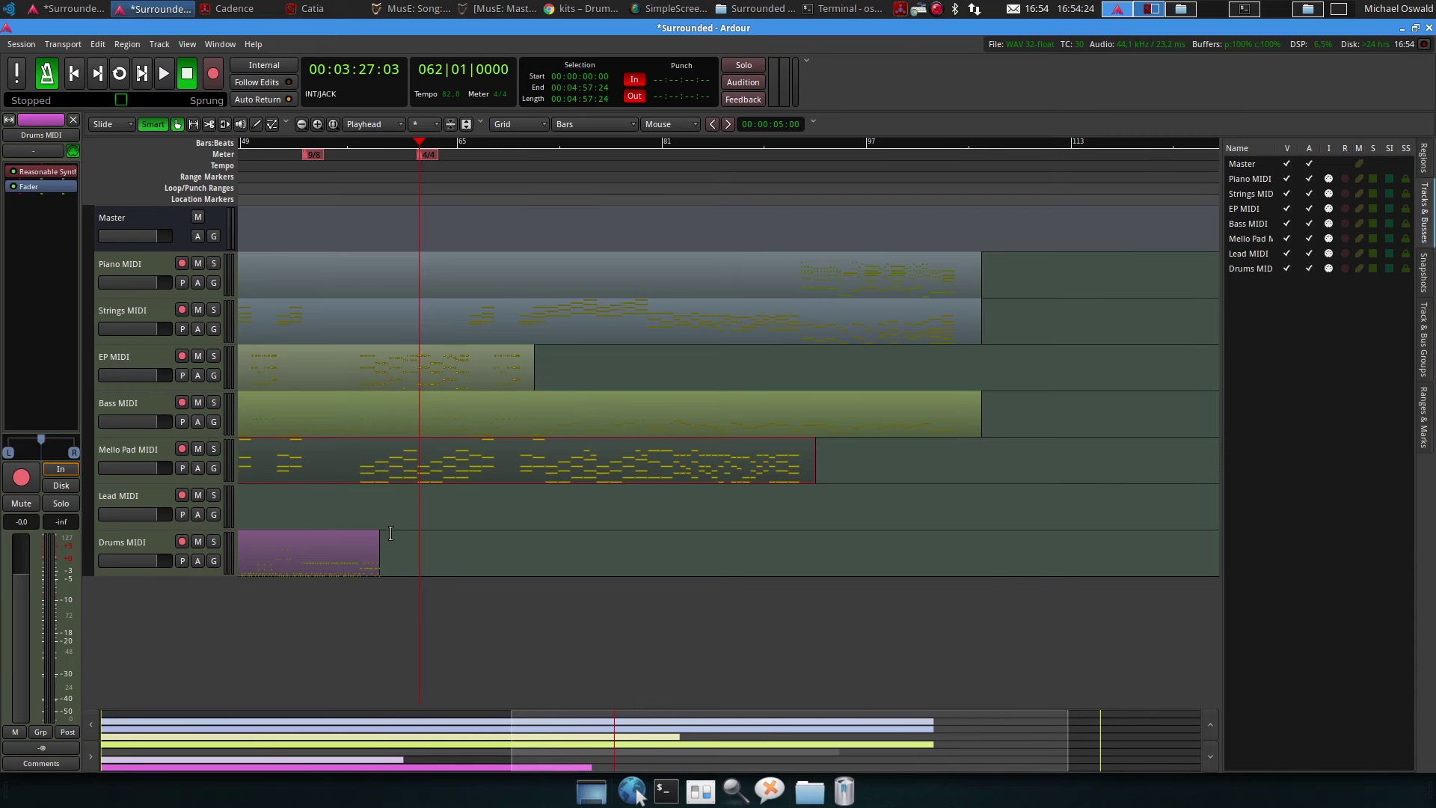
scroll(383, 527, left, 5)
drag(404, 507, 1183, 505)
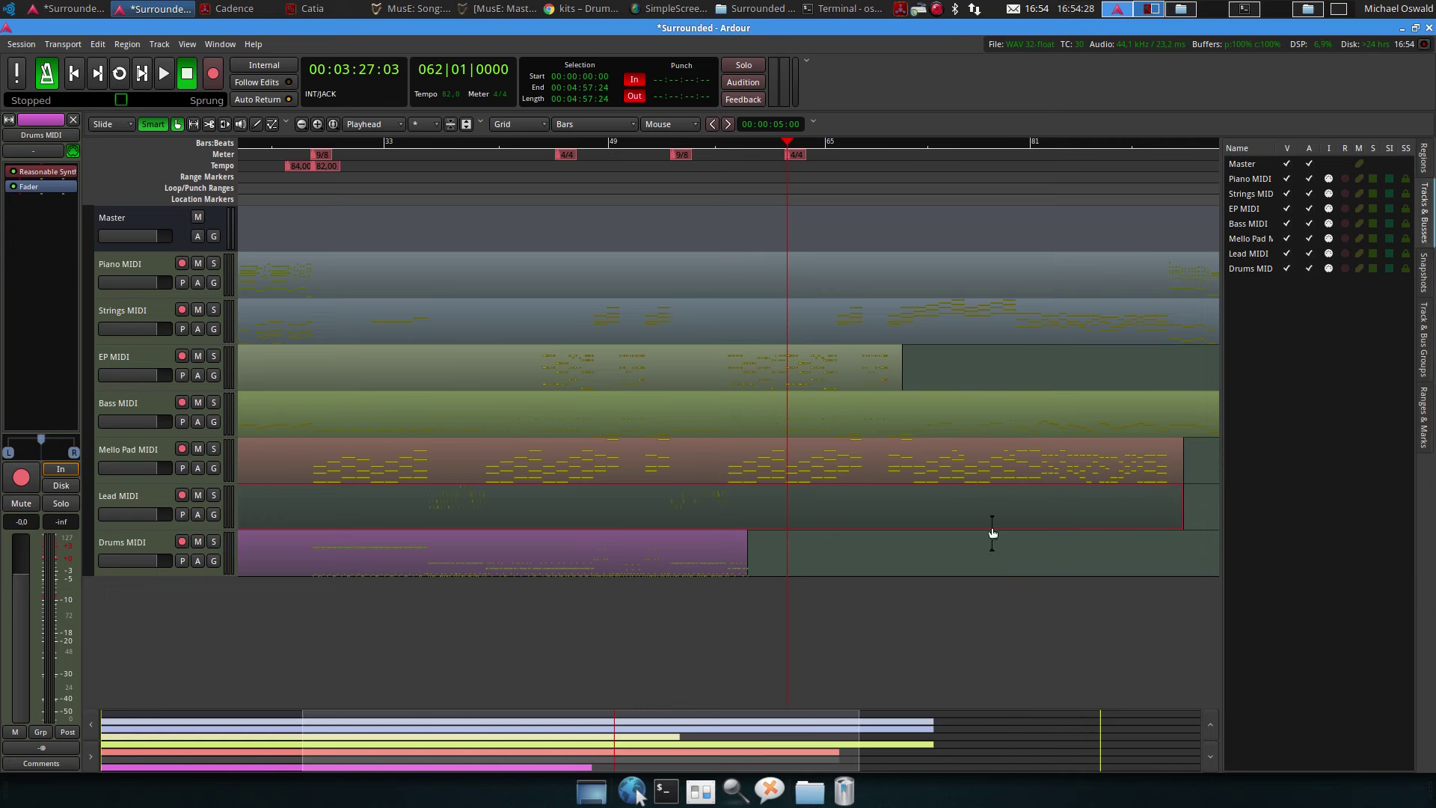
scroll(830, 528, right, 5)
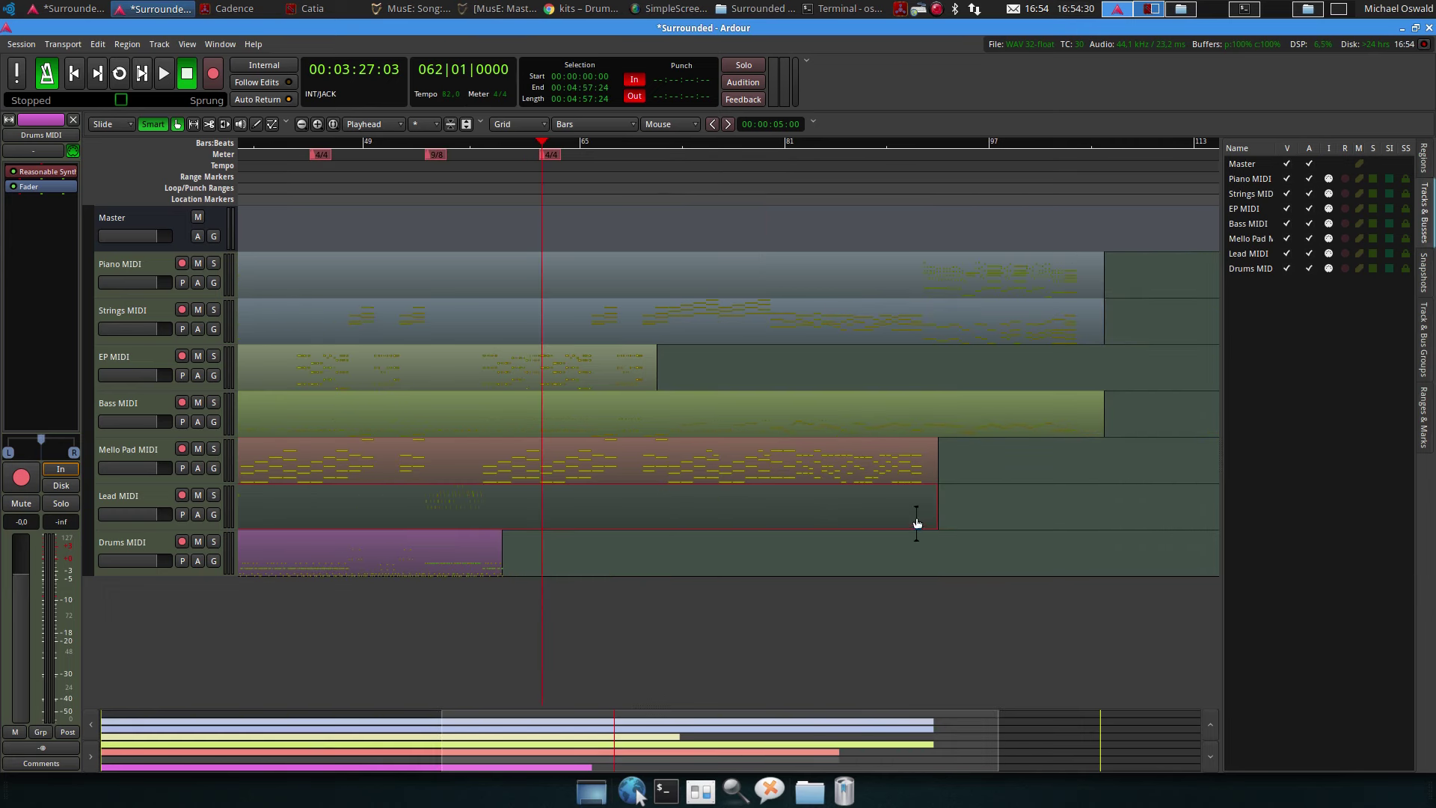
drag(925, 506, 991, 563)
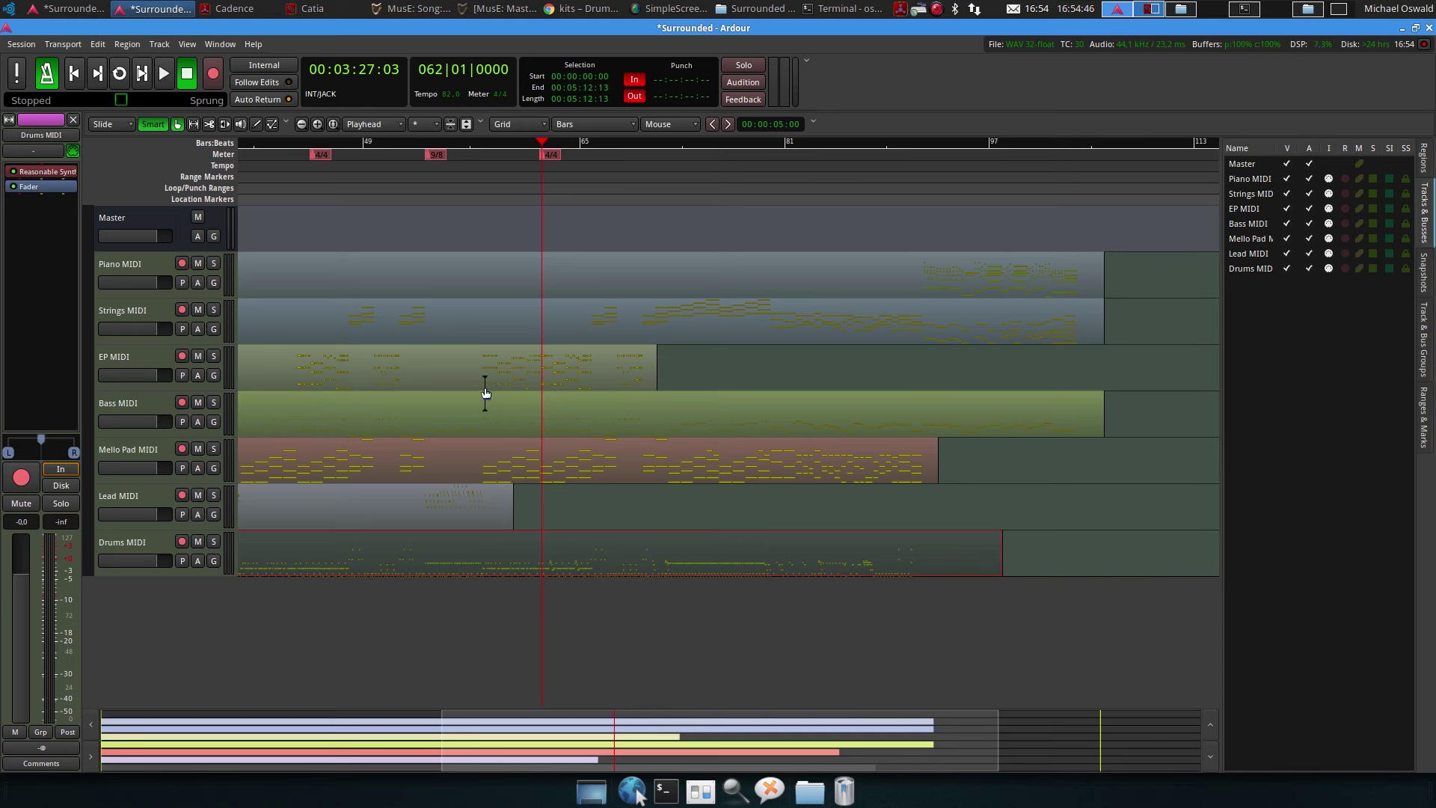
key(ctrl+s)
Place the playhead at bar 89 and select the 81.000 tempo entry for bar 90 in the reopened Mastertrack window
scroll(739, 193, up, 3)
scroll(707, 174, right, 10)
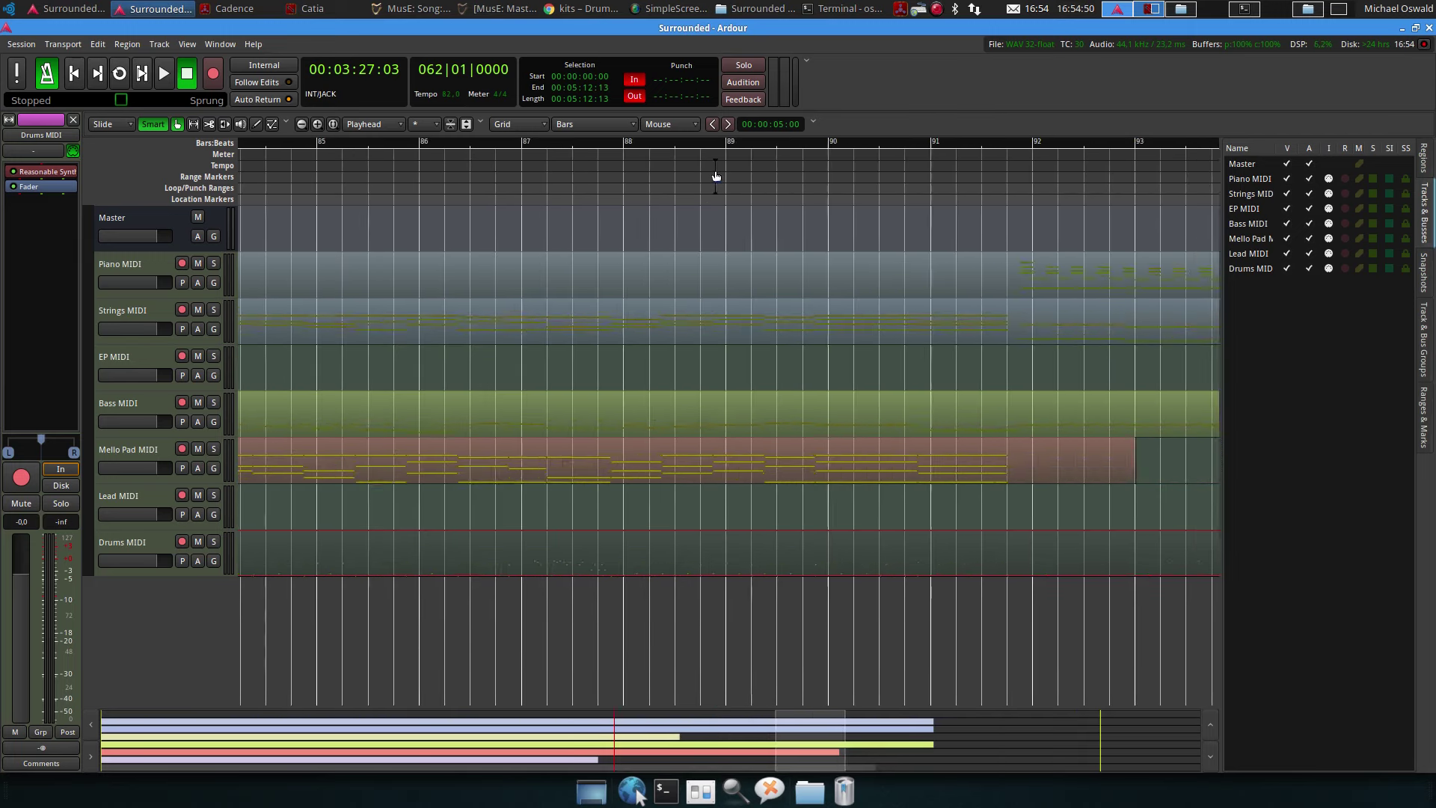
scroll(701, 176, left, 2)
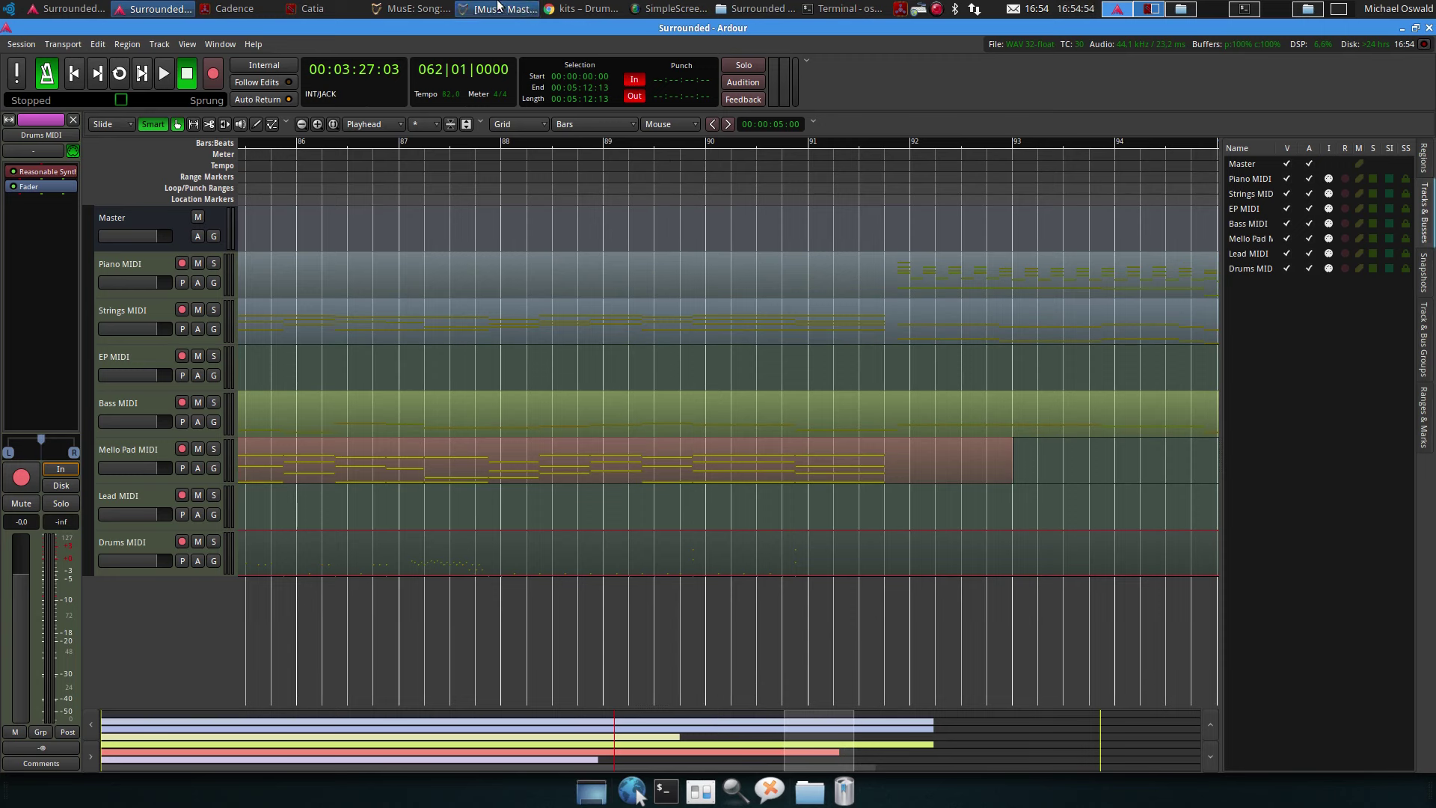
click(495, 8)
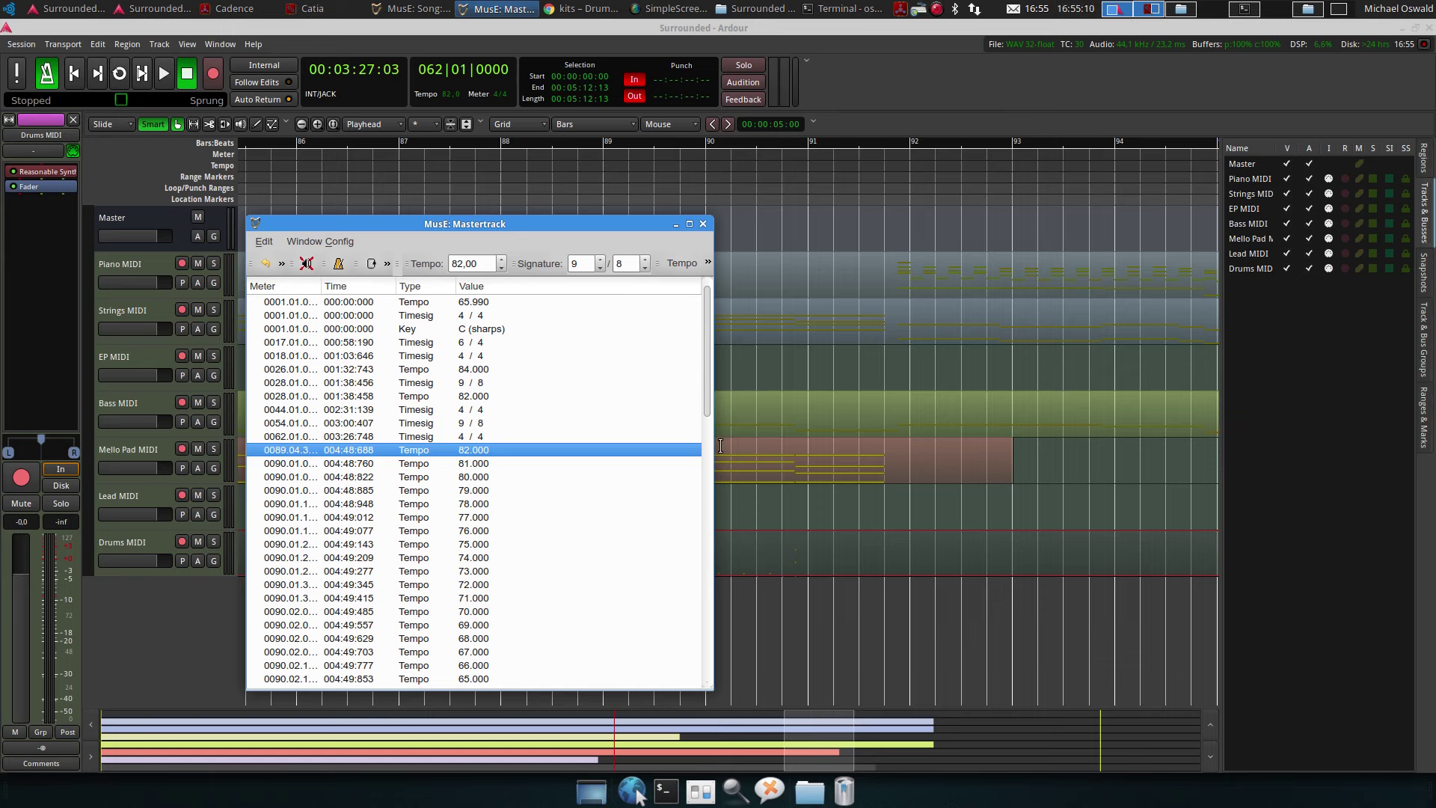
click(598, 148)
drag(613, 221, 542, 214)
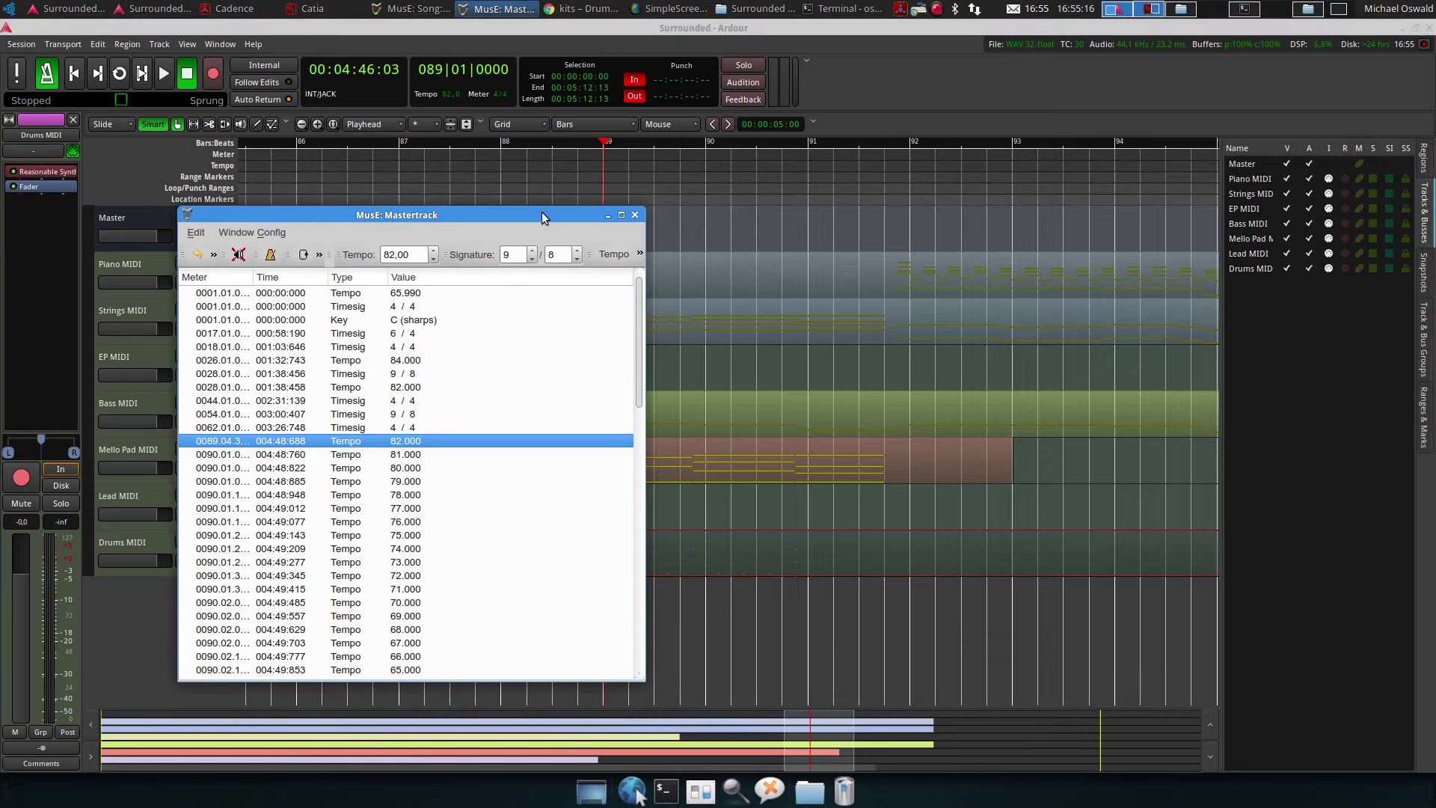
click(421, 454)
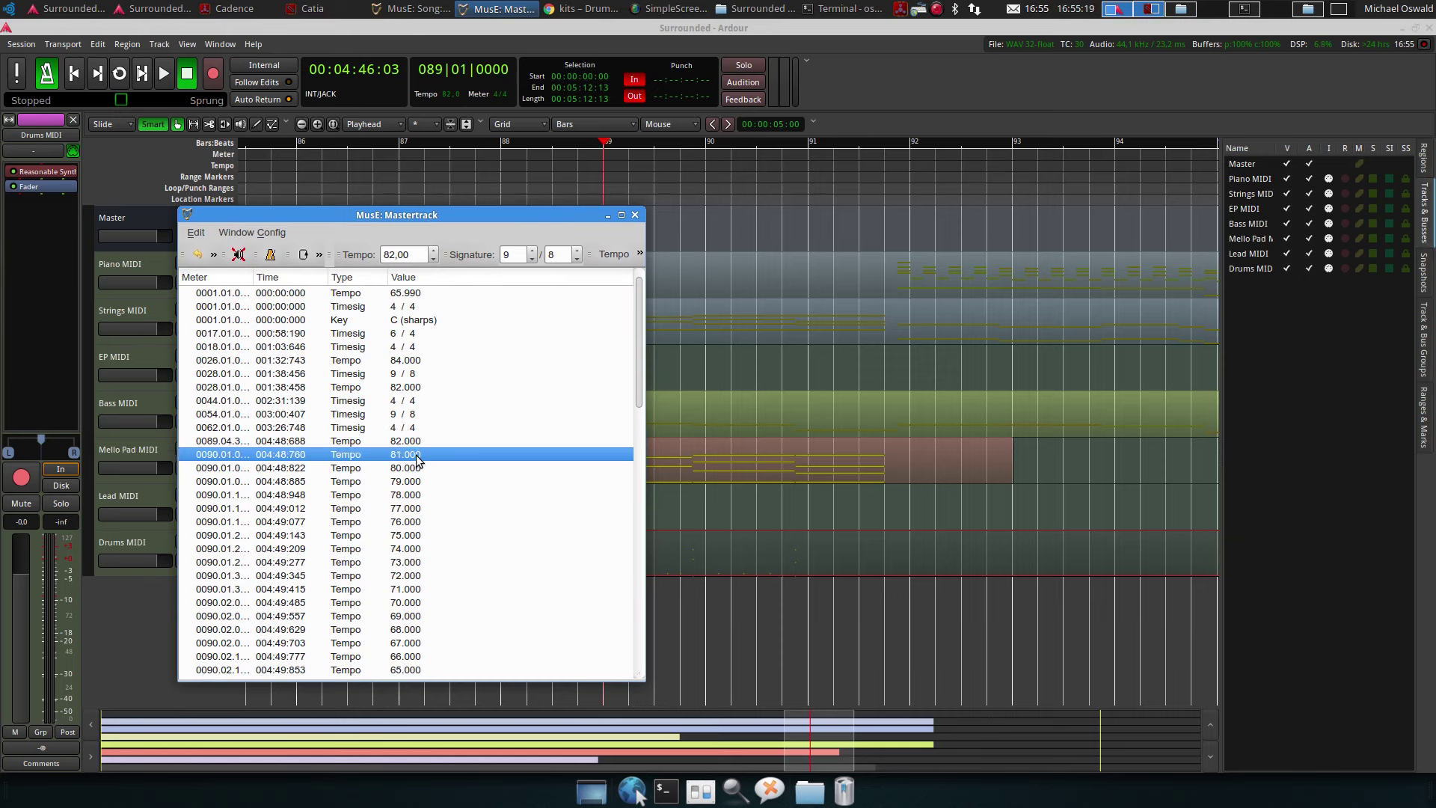
Add a tempo change of 76 beats per minute at bar 90 in Ardour
click(707, 147)
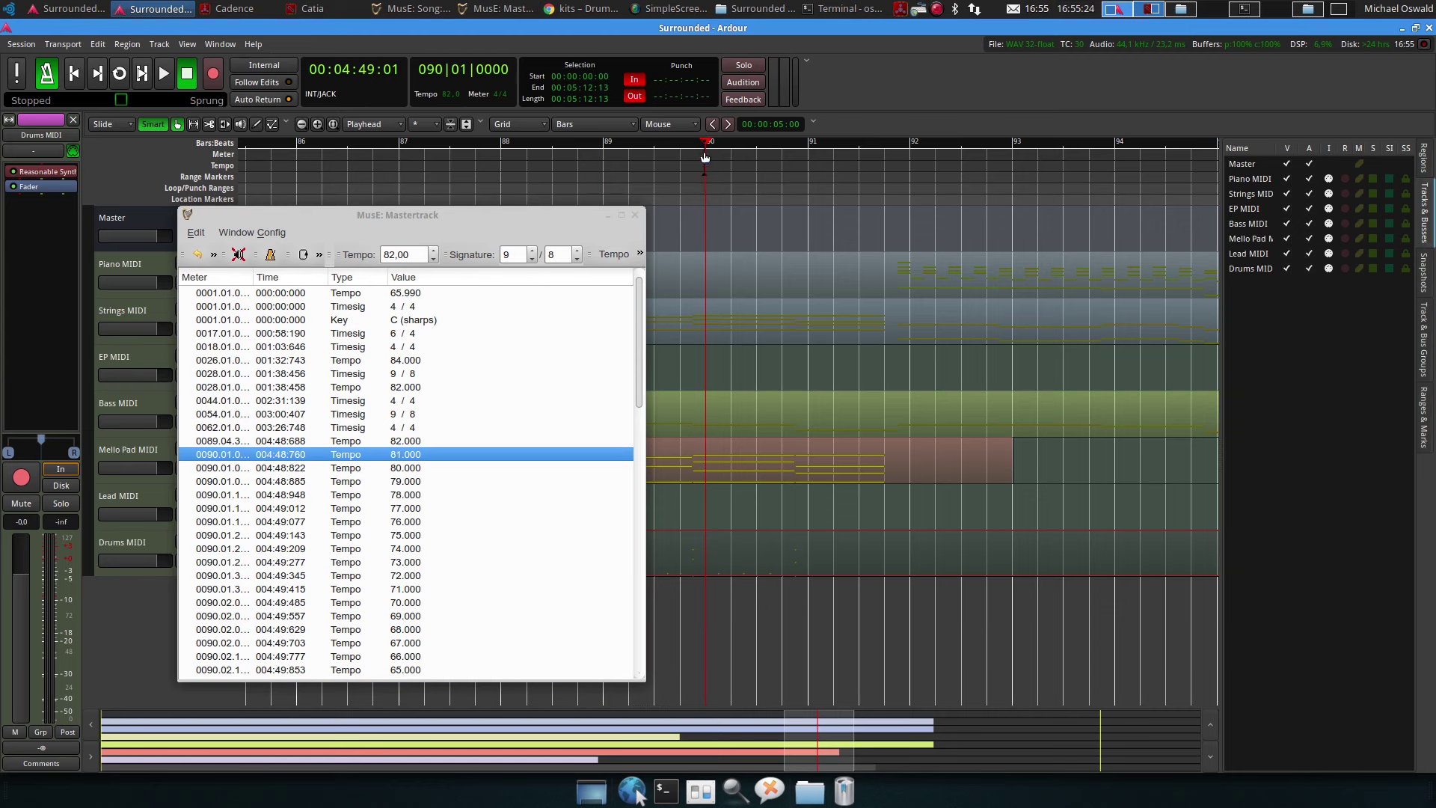
right_click(710, 167)
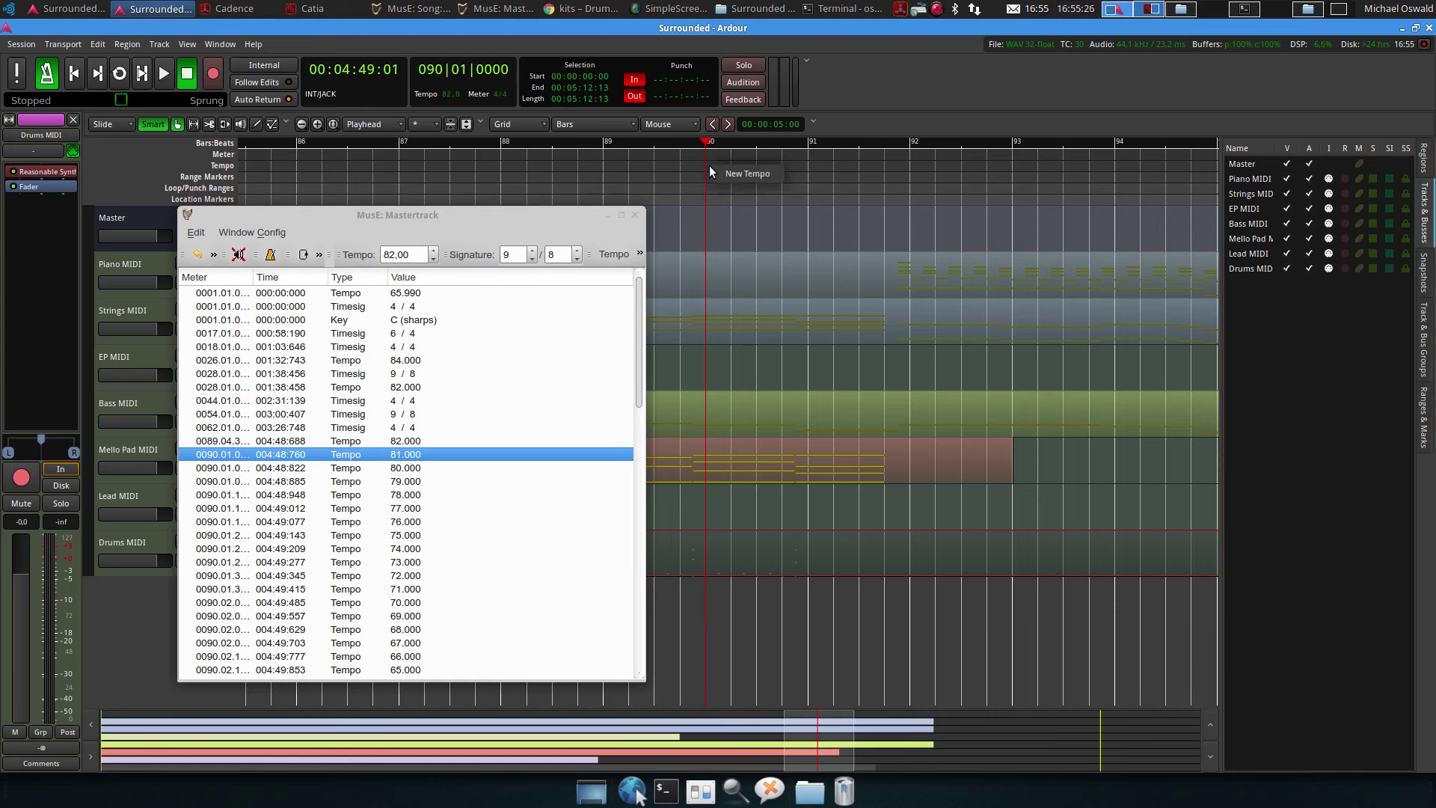
click(720, 174)
text(76)
click(754, 231)
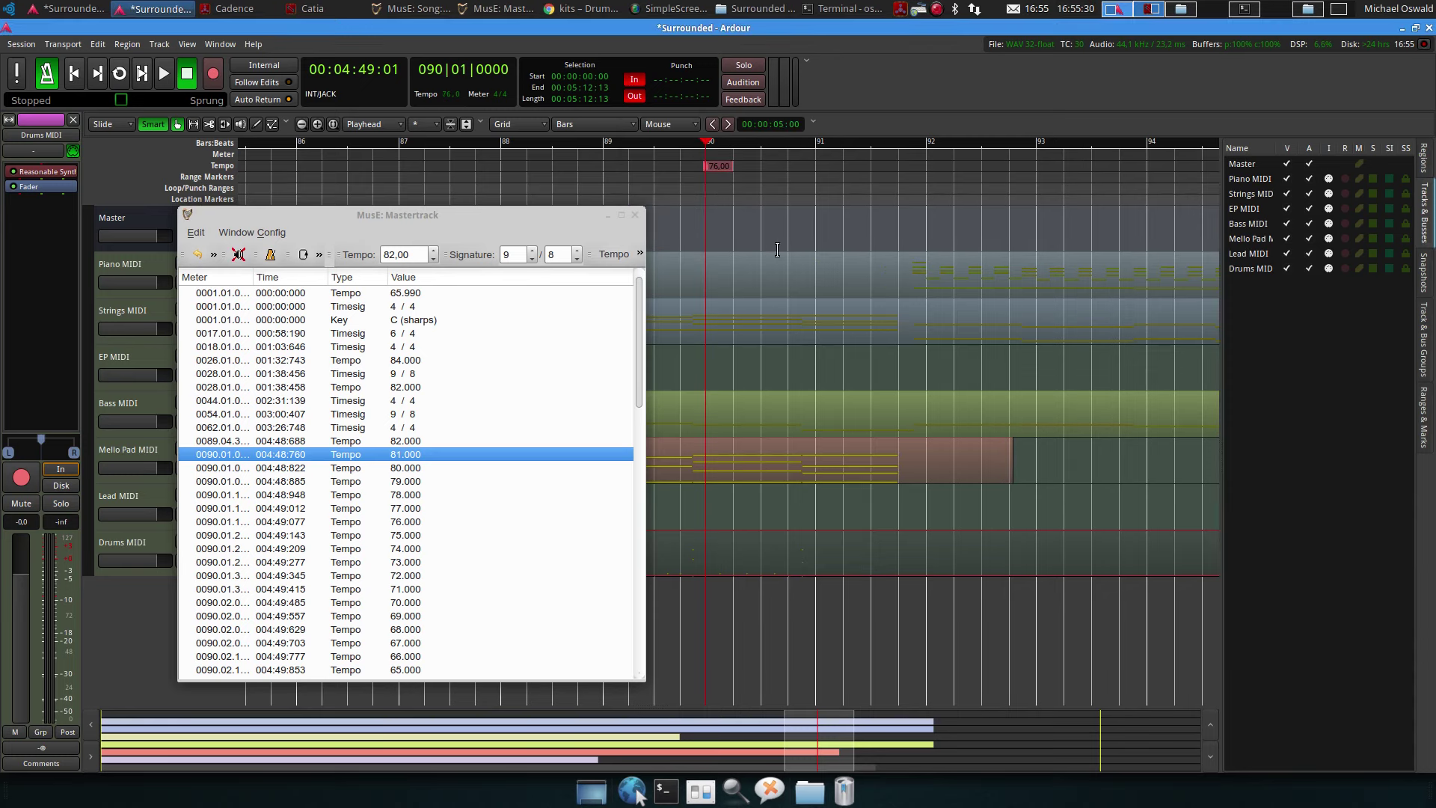
Add a tempo change of 60 beats per minute at bar 91, beat 1
click(811, 157)
right_click(818, 165)
click(831, 169)
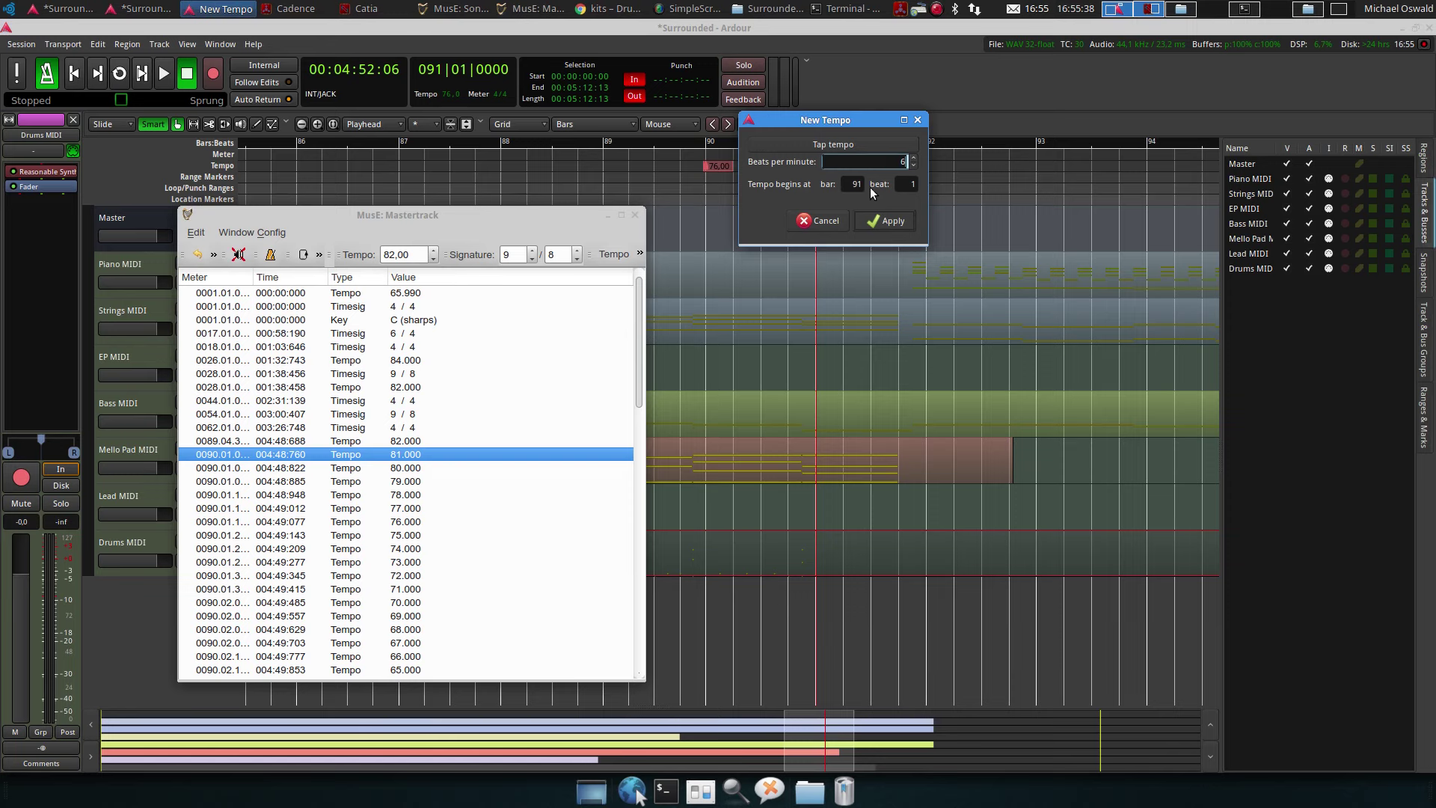
click(885, 221)
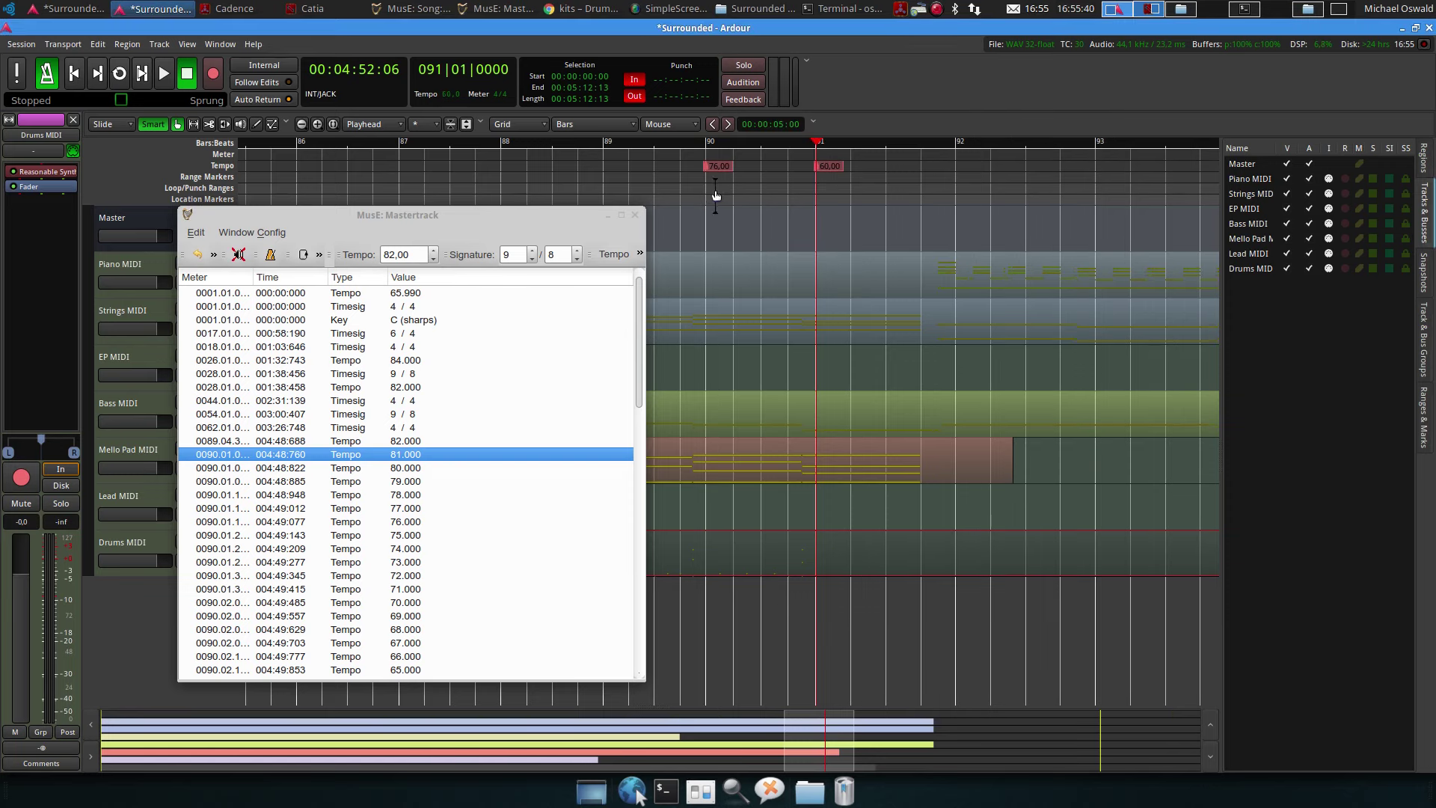
Set the snap grid to Beats and play back from bar 89, beat 3 through the tempo changes at bars 90 and 91
drag(673, 147, 654, 138)
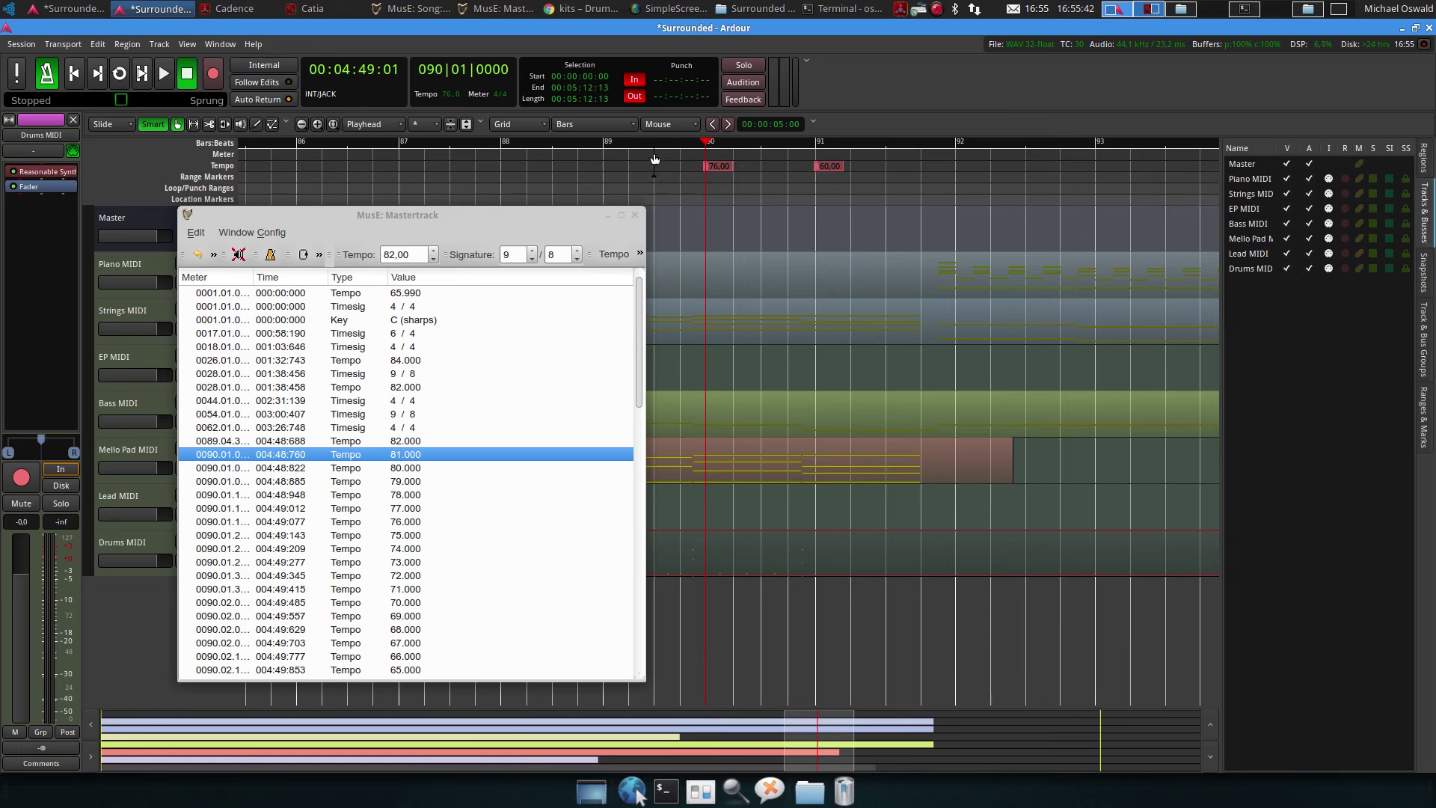
click(581, 128)
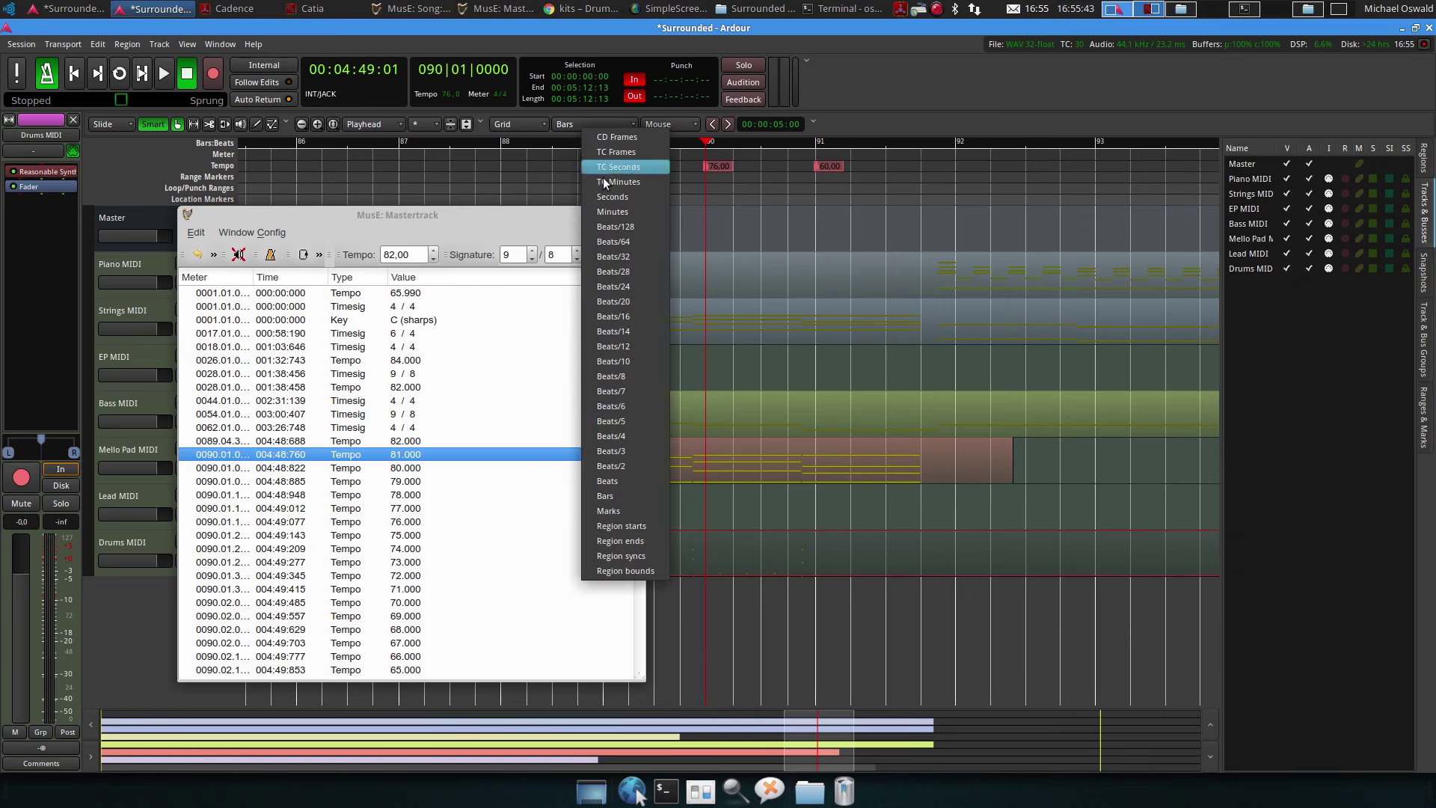
click(622, 495)
click(653, 160)
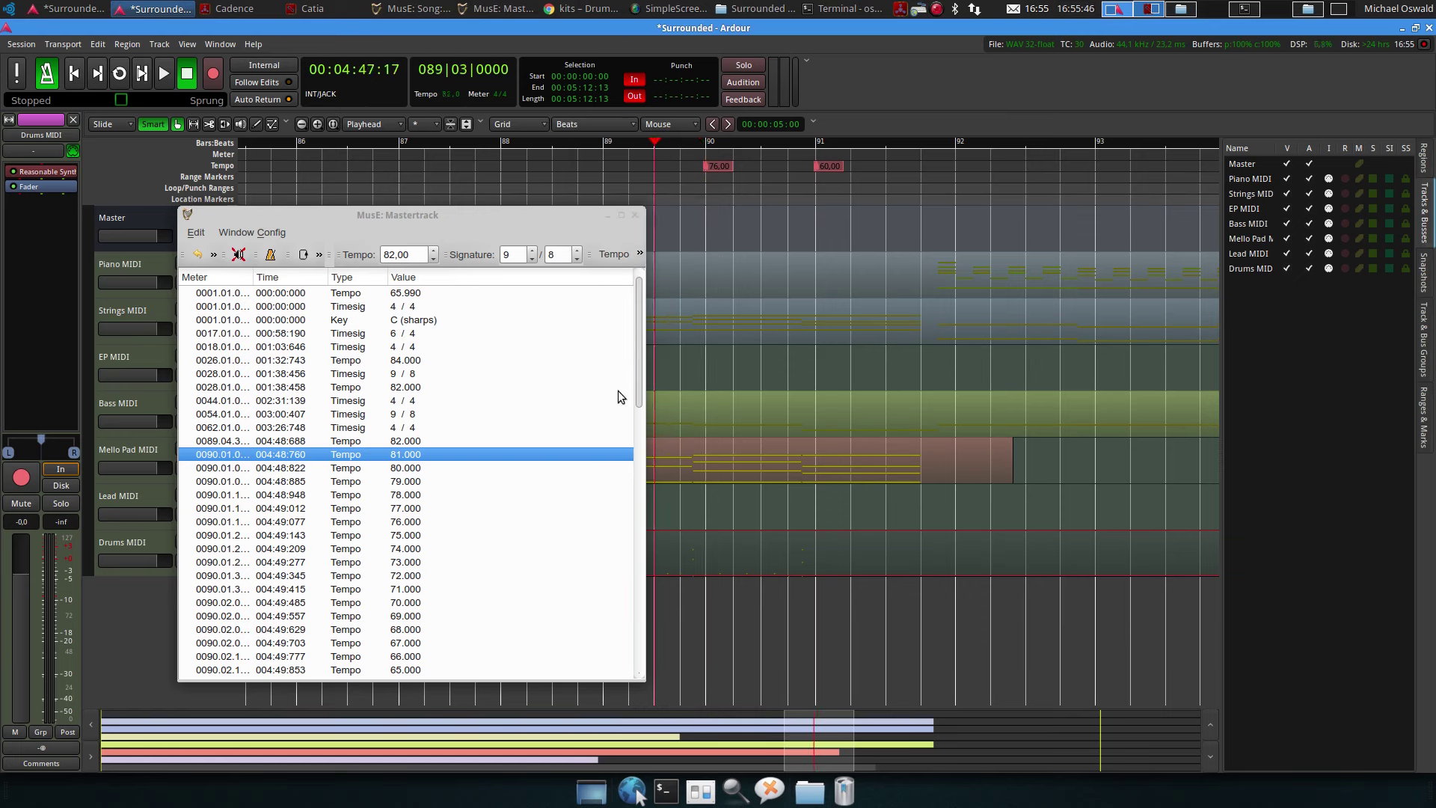
key(space)
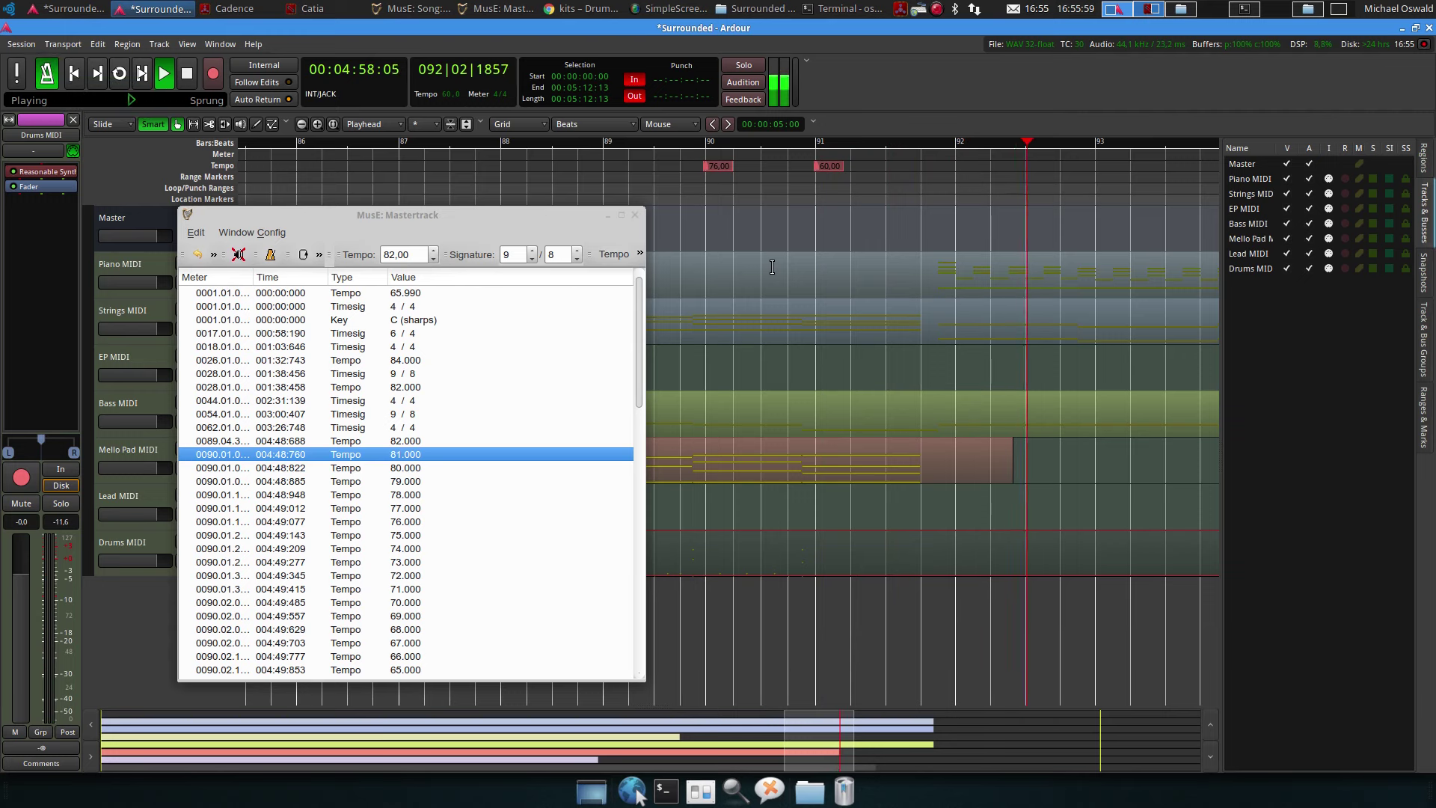
key(space)
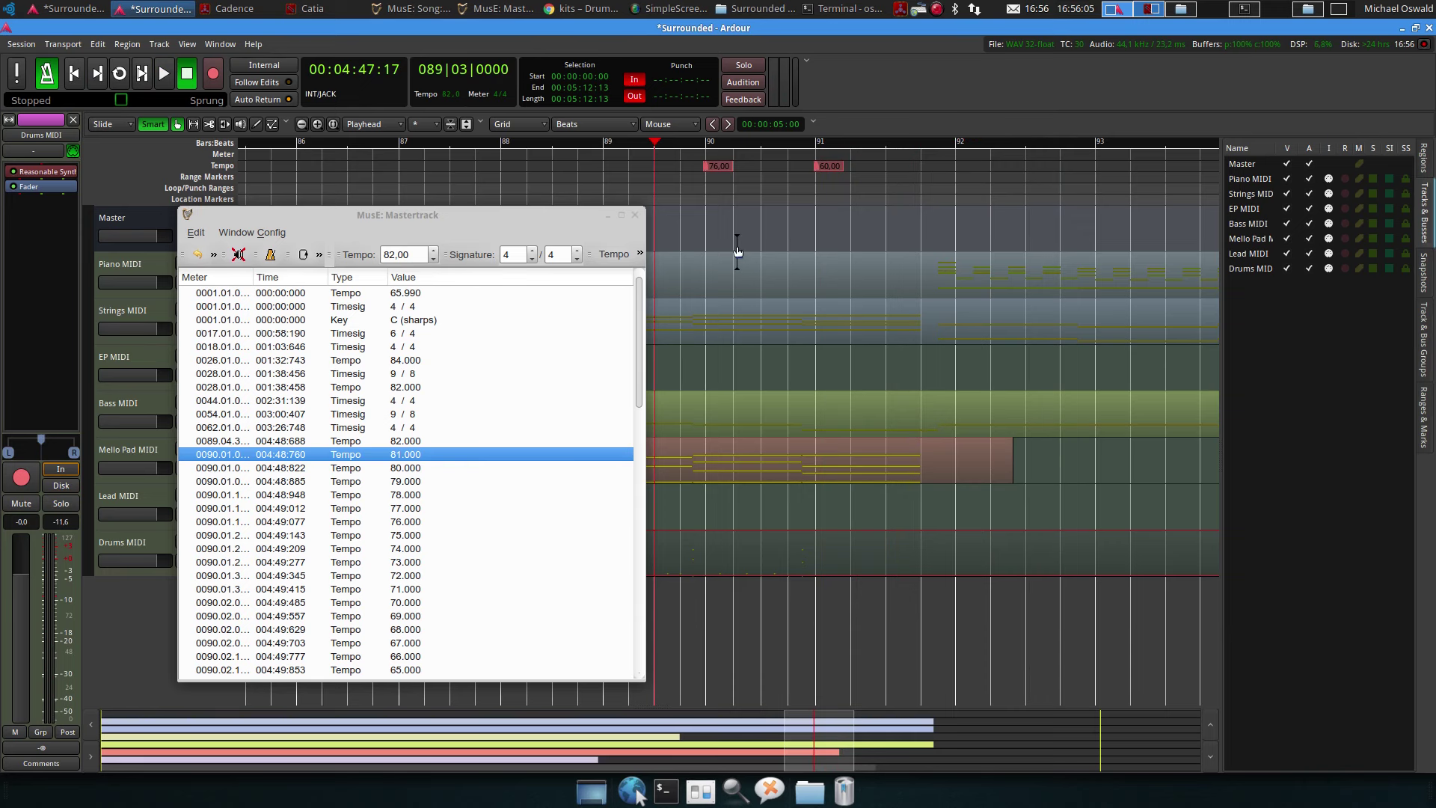
Move the Mastertrack window off the upper tracks, then minimise it to uncover the whole timeline
ctrl+scroll(848, 226, up, 2)
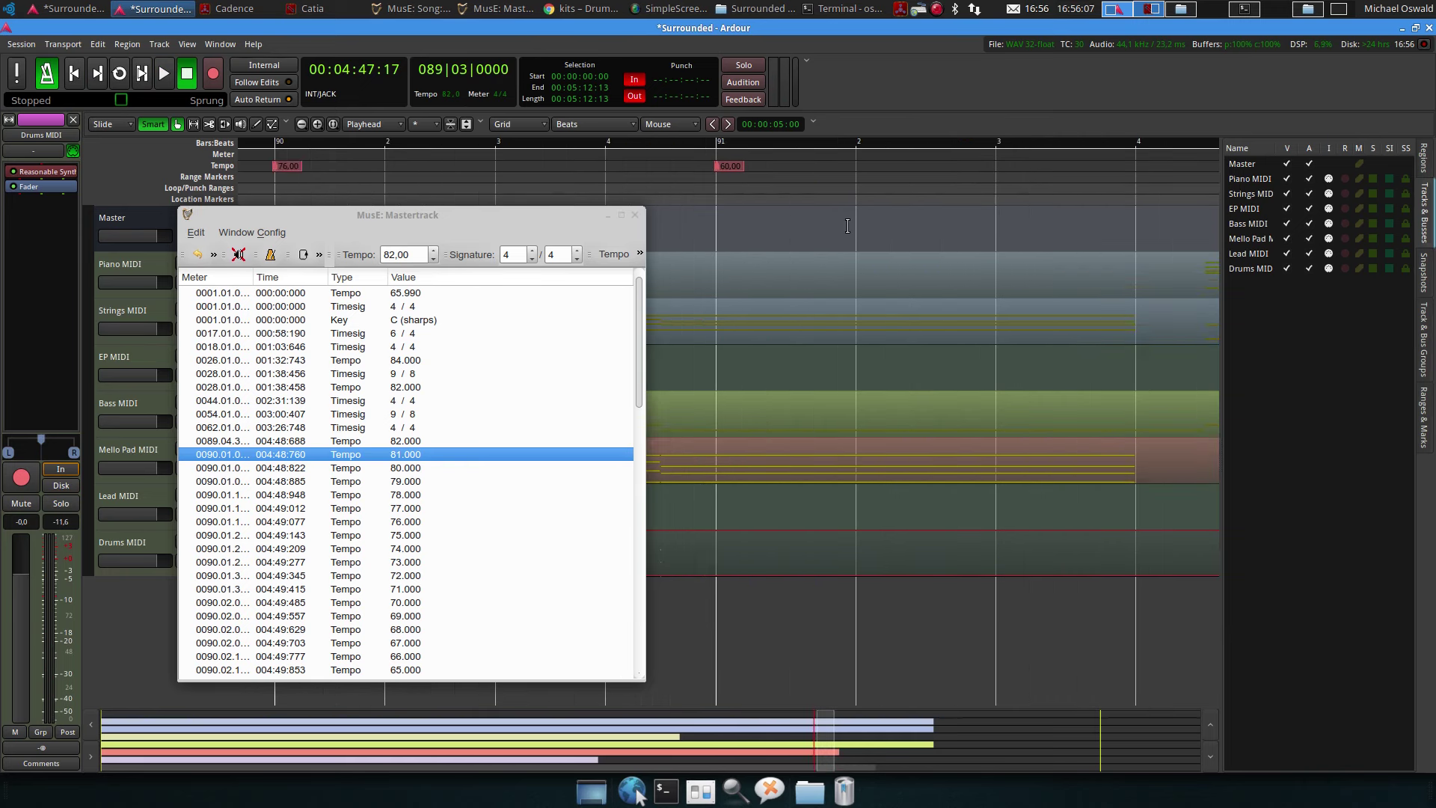
scroll(832, 247, left, 3)
scroll(820, 253, left, 5)
drag(537, 214, 561, 354)
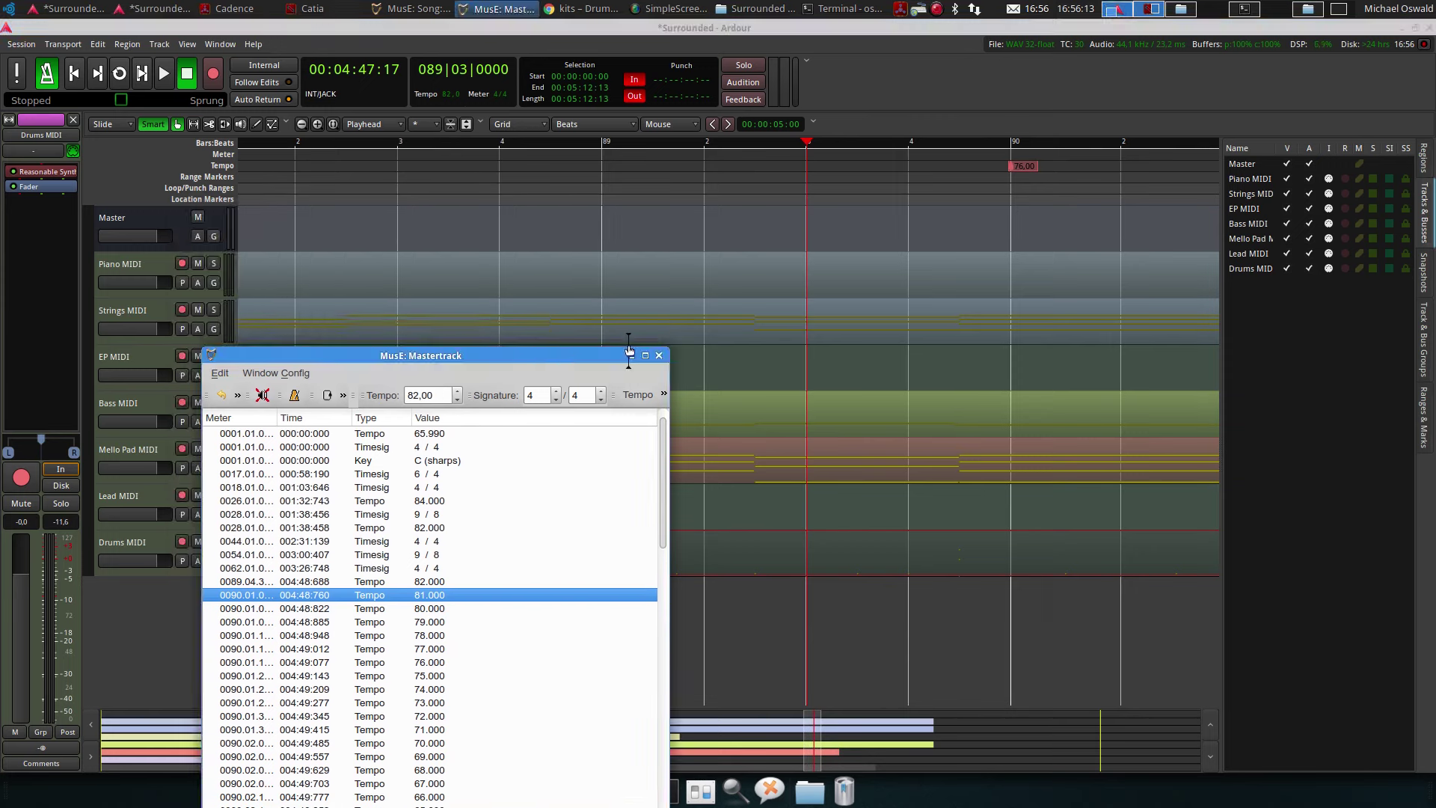
scroll(729, 300, left, 15)
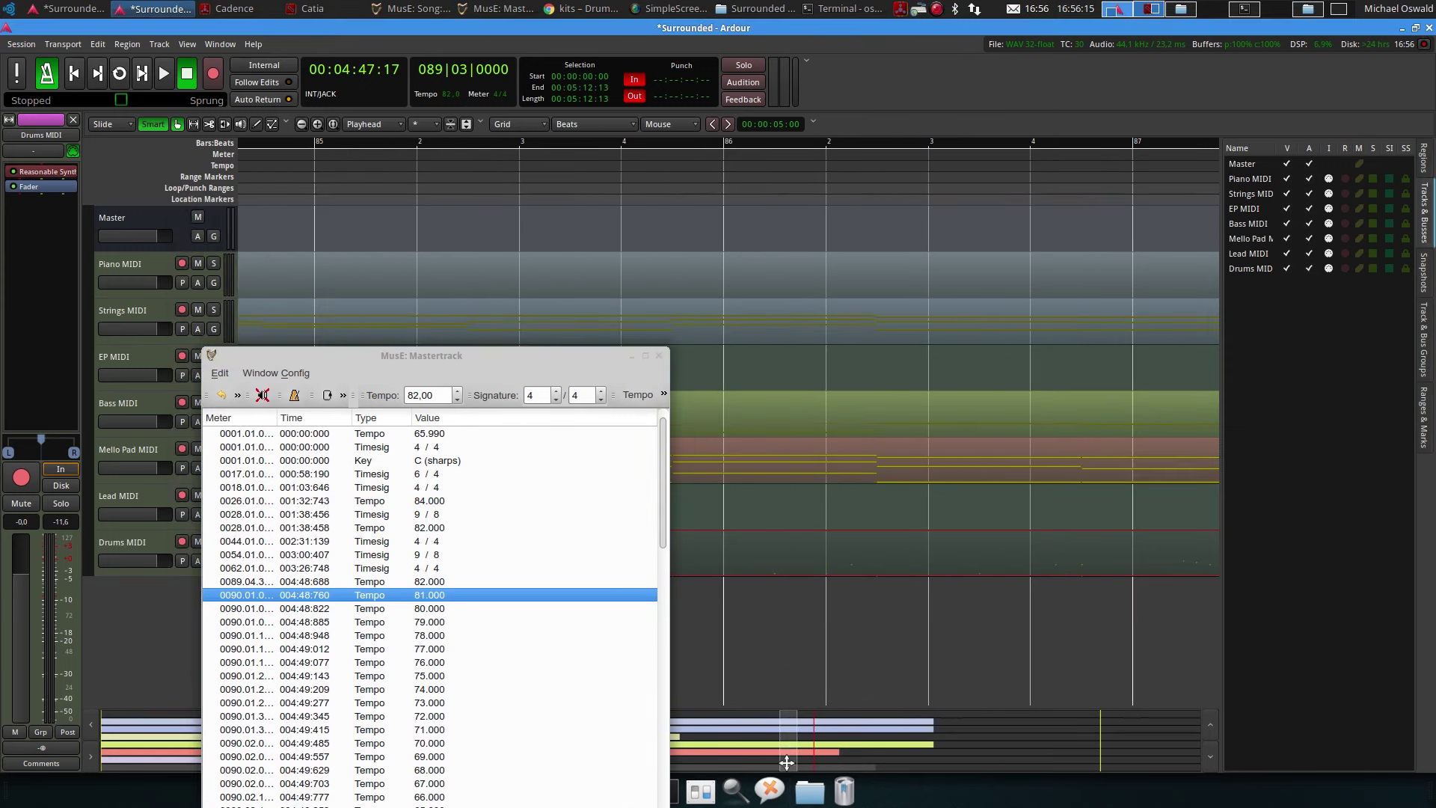
click(631, 355)
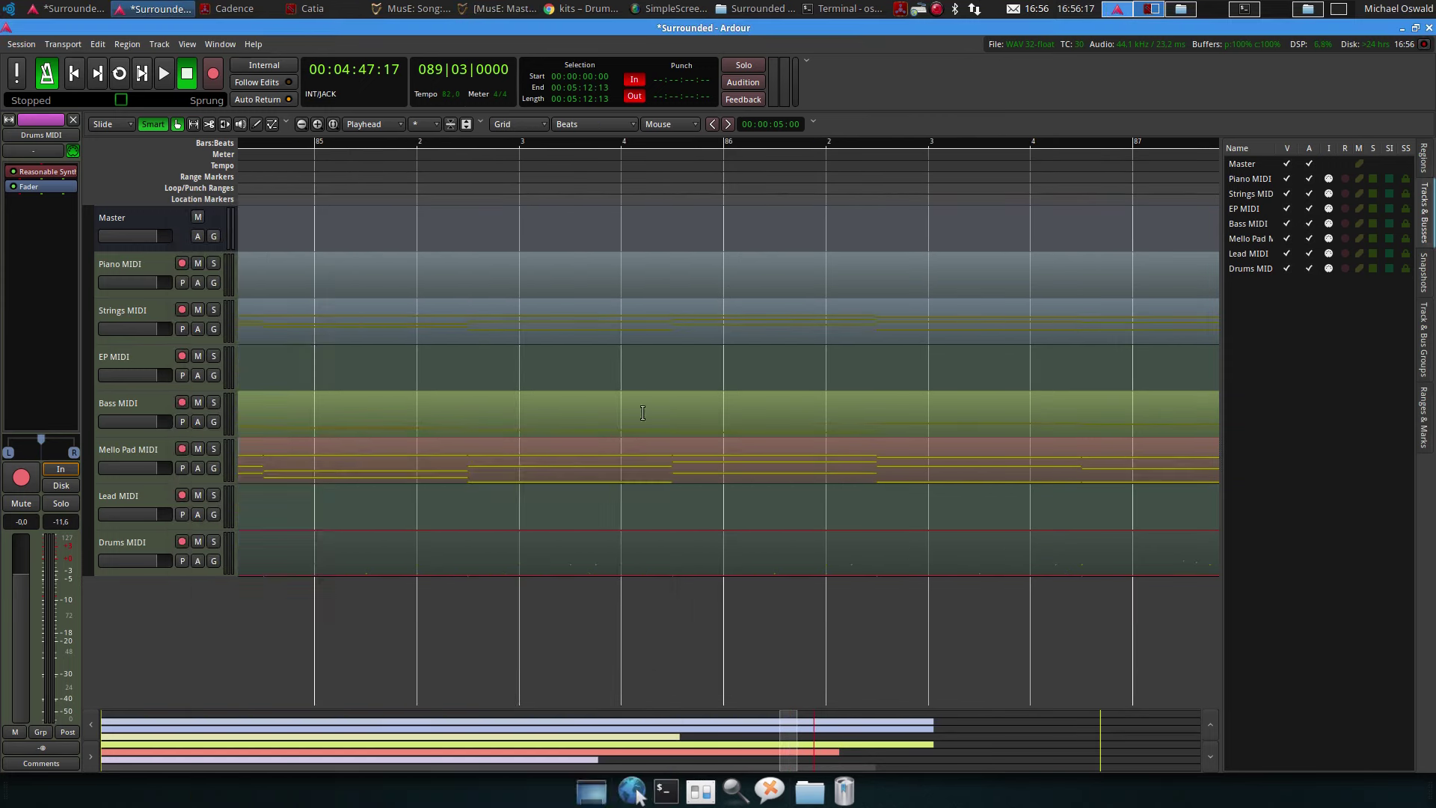
Play back from bar 25, beat 3 through the changes at bars 26 and 28, muting the Drums MIDI track during playback
drag(789, 747, 166, 737)
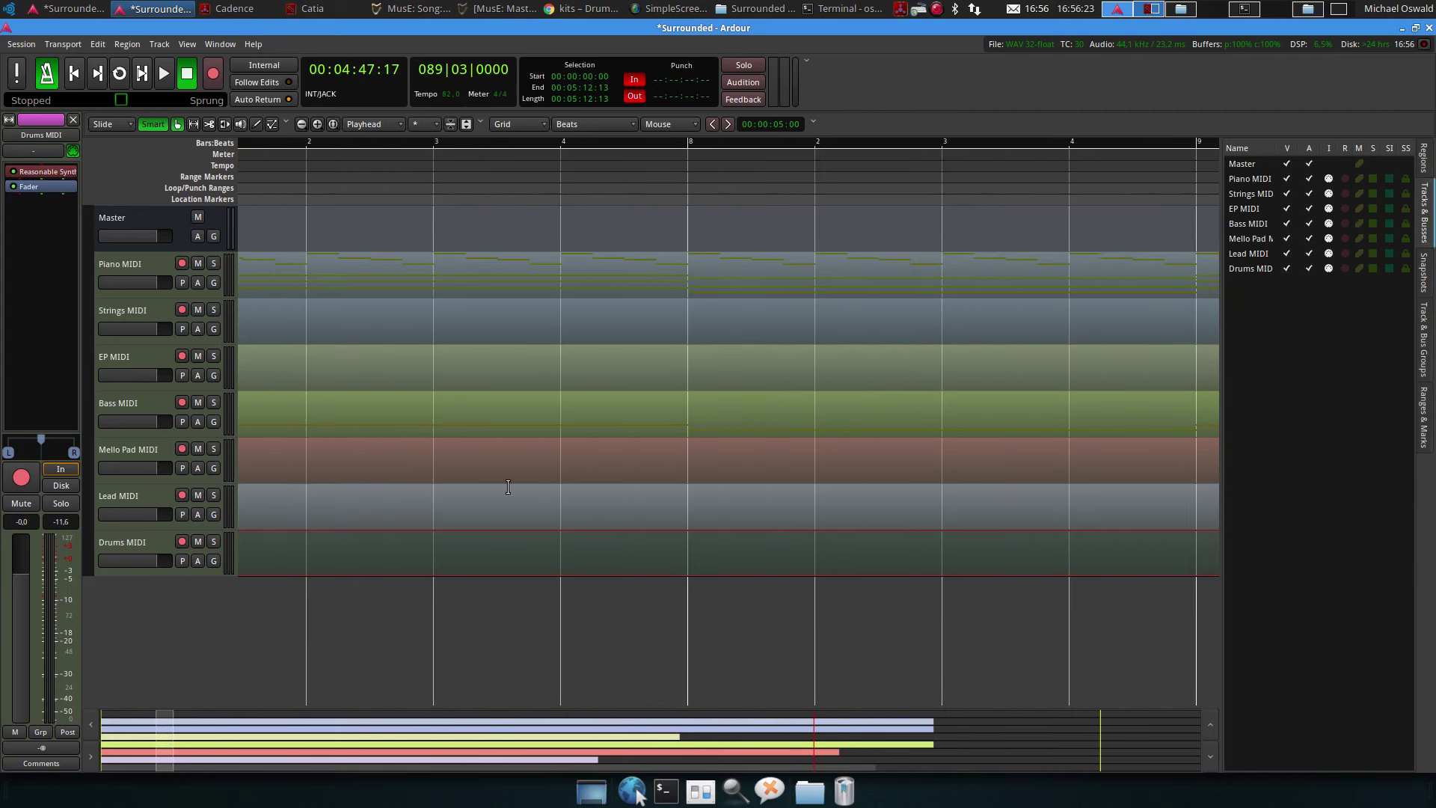
scroll(573, 439, down, 1)
scroll(747, 354, right, 10)
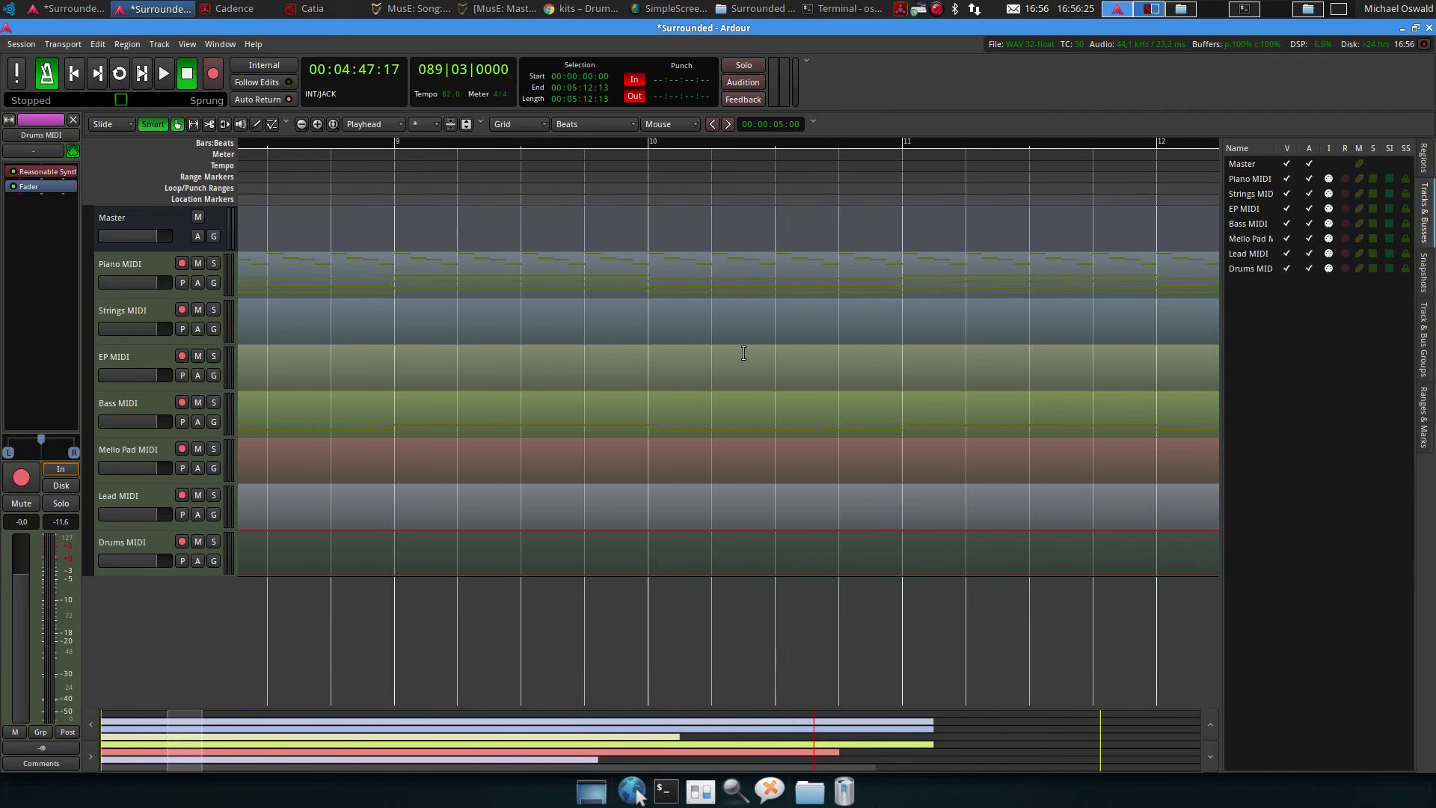
scroll(740, 353, right, 8)
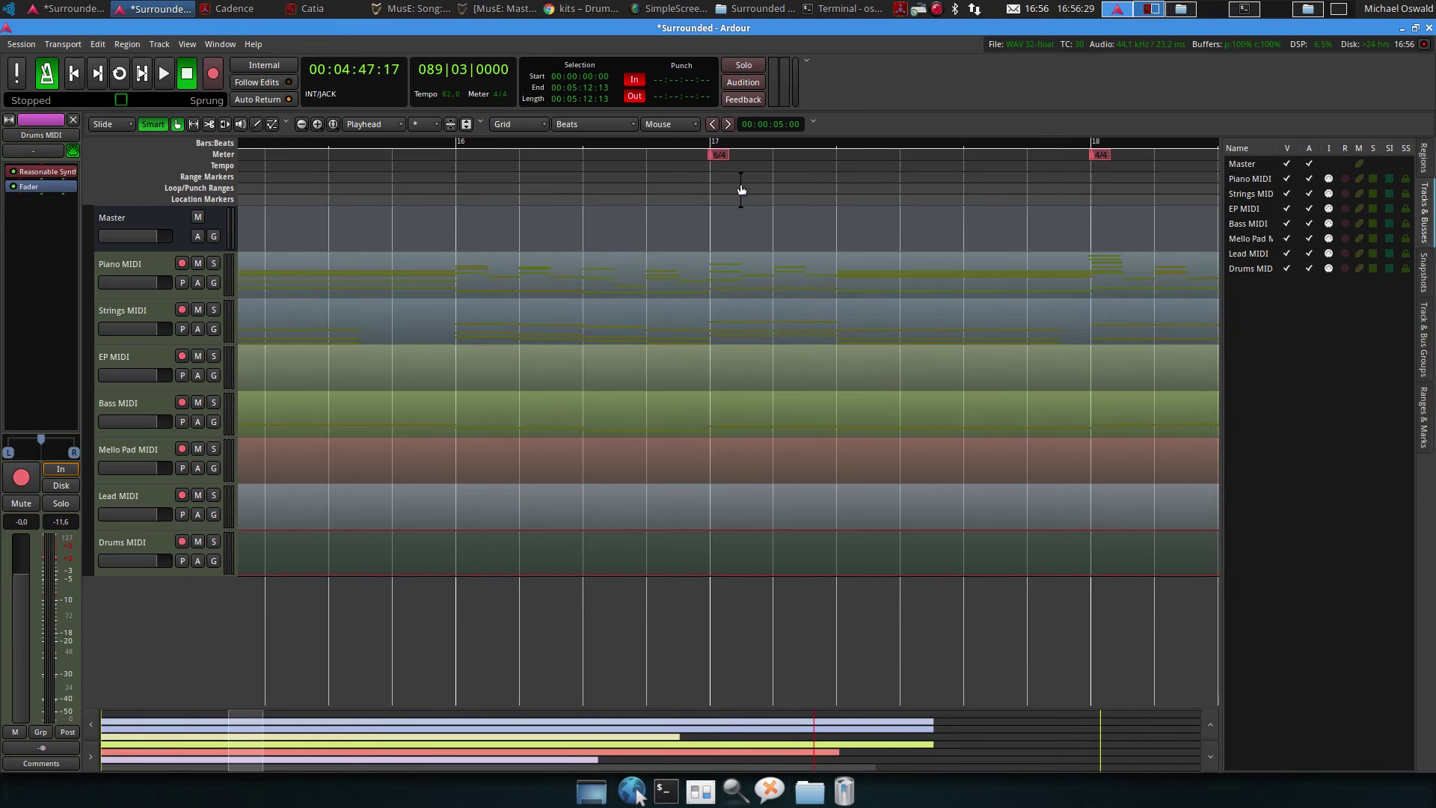
scroll(1035, 258, right, 6)
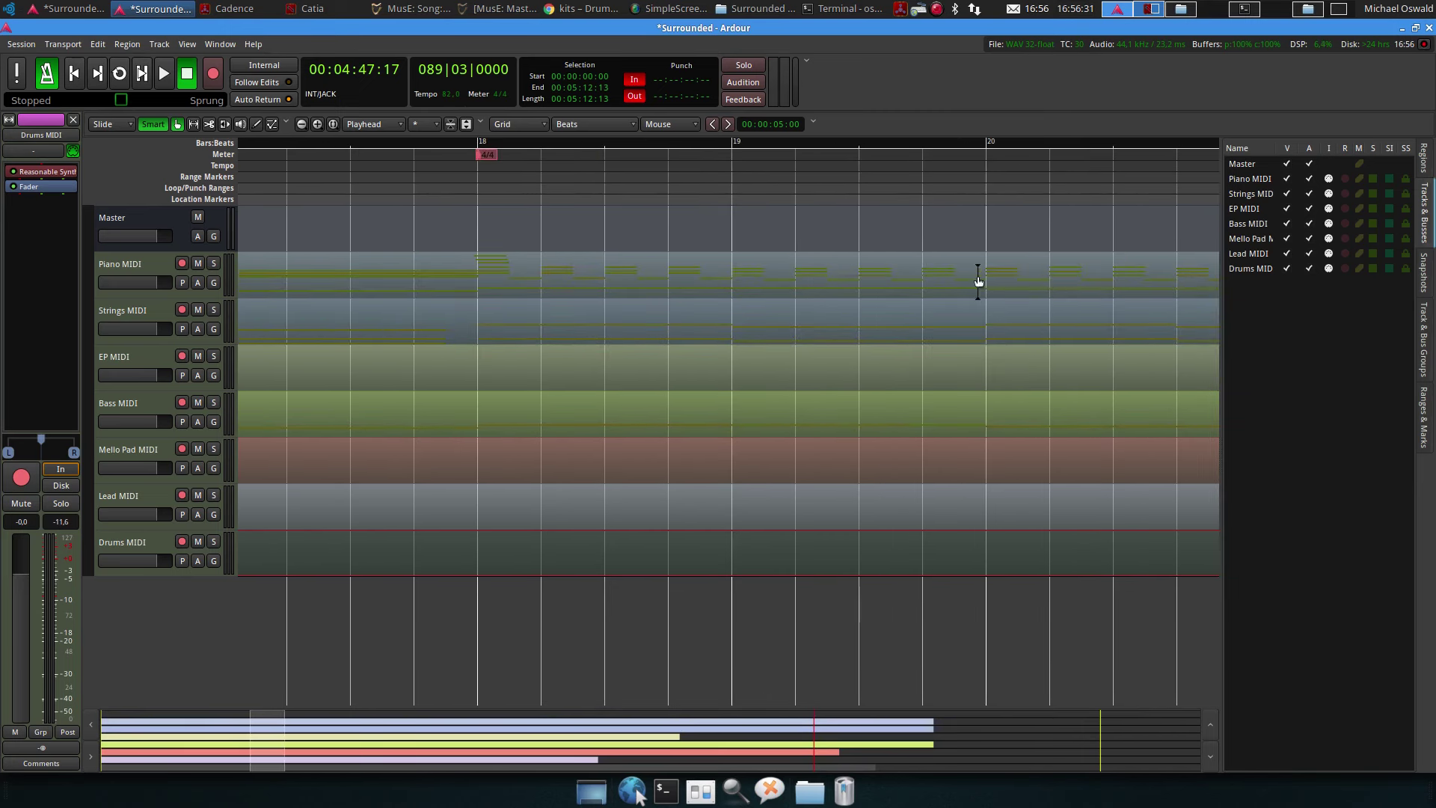
scroll(944, 285, right, 8)
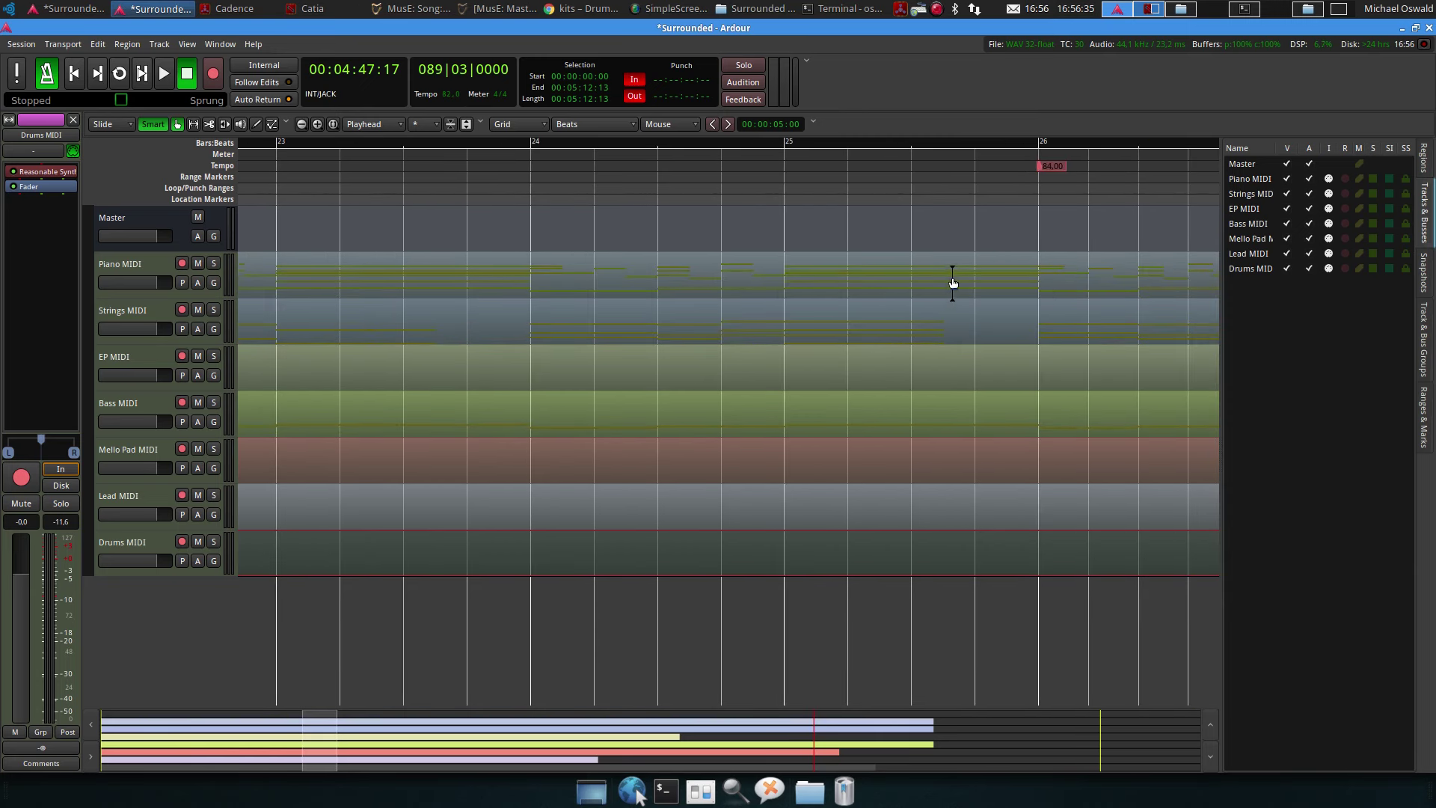
scroll(1029, 294, right, 3)
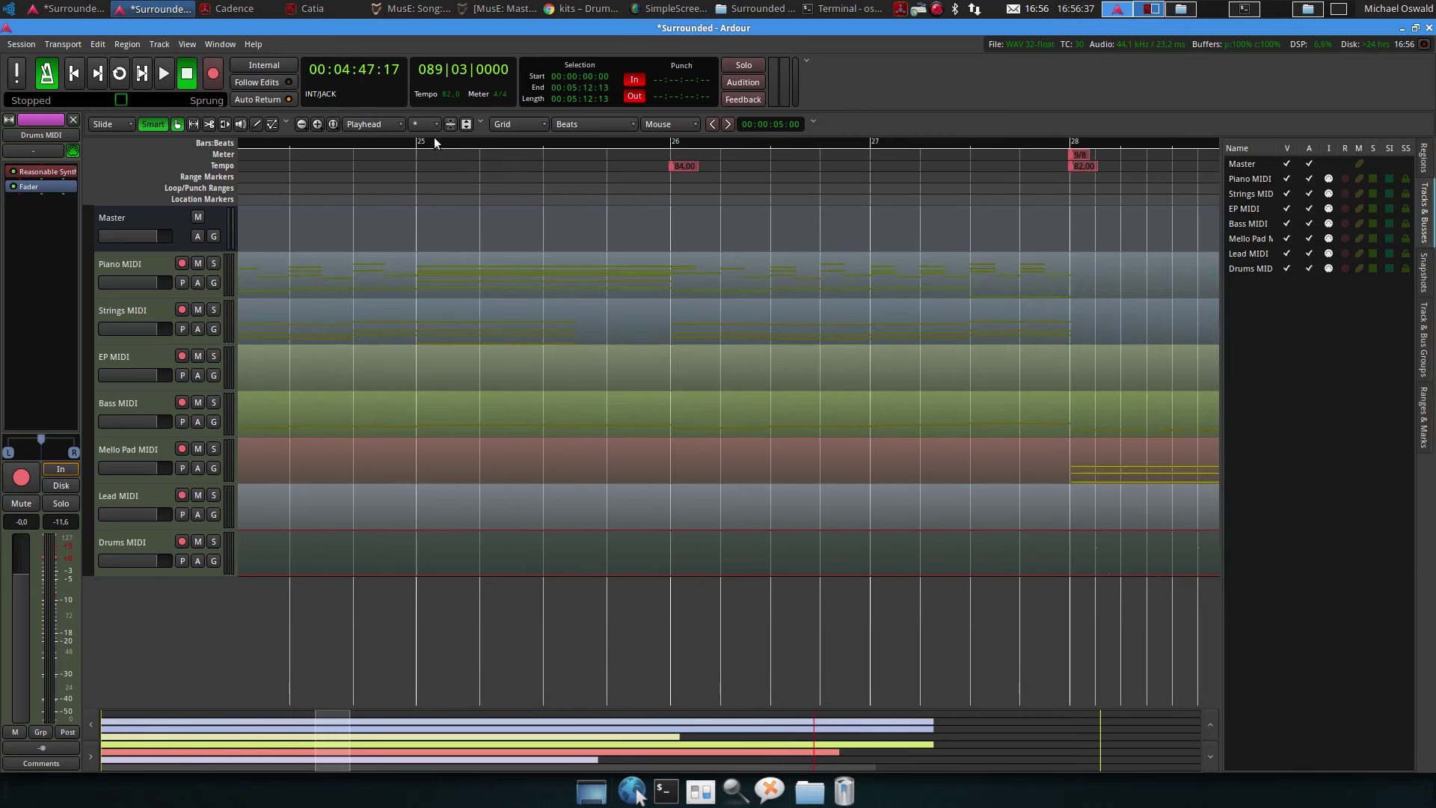
click(513, 141)
key(space)
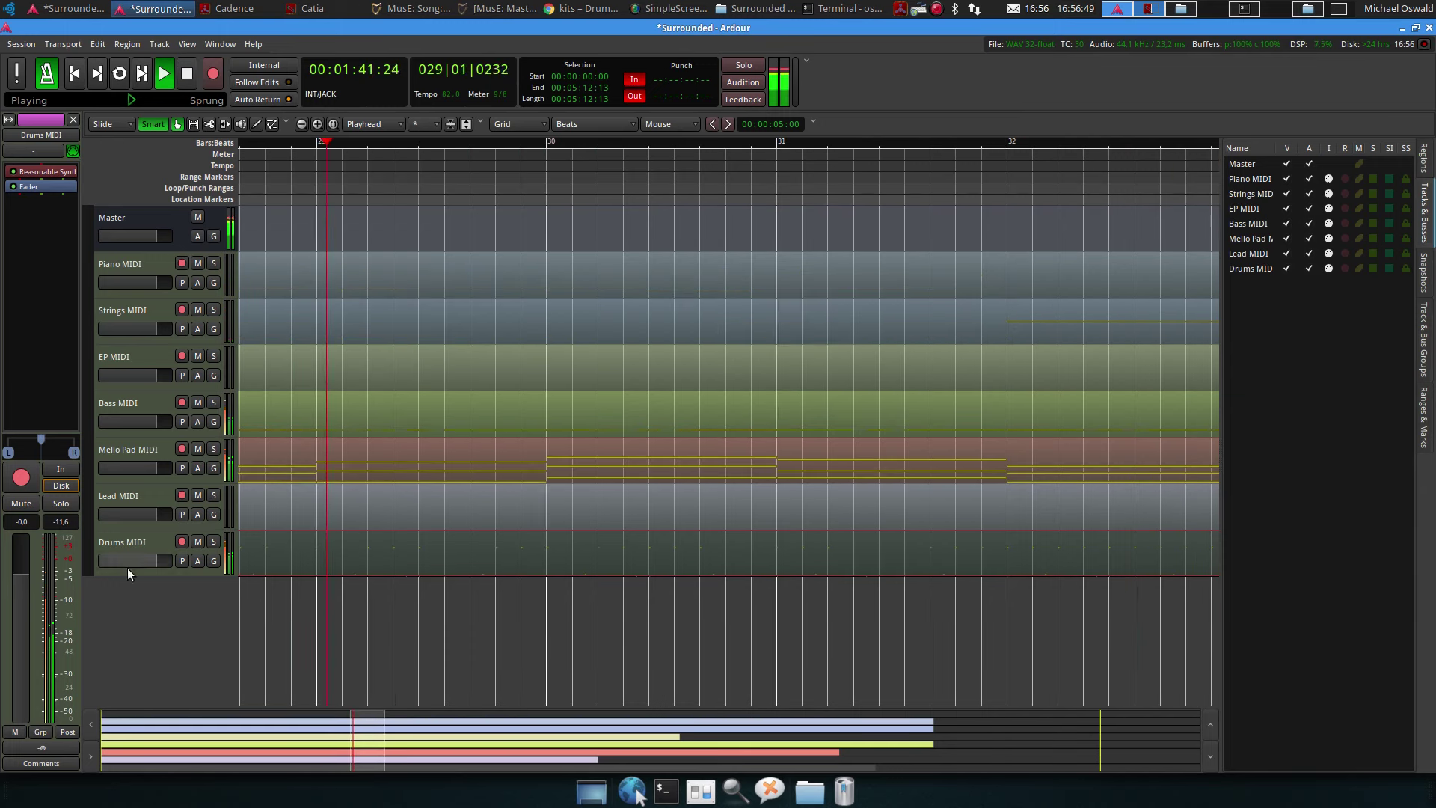
click(196, 541)
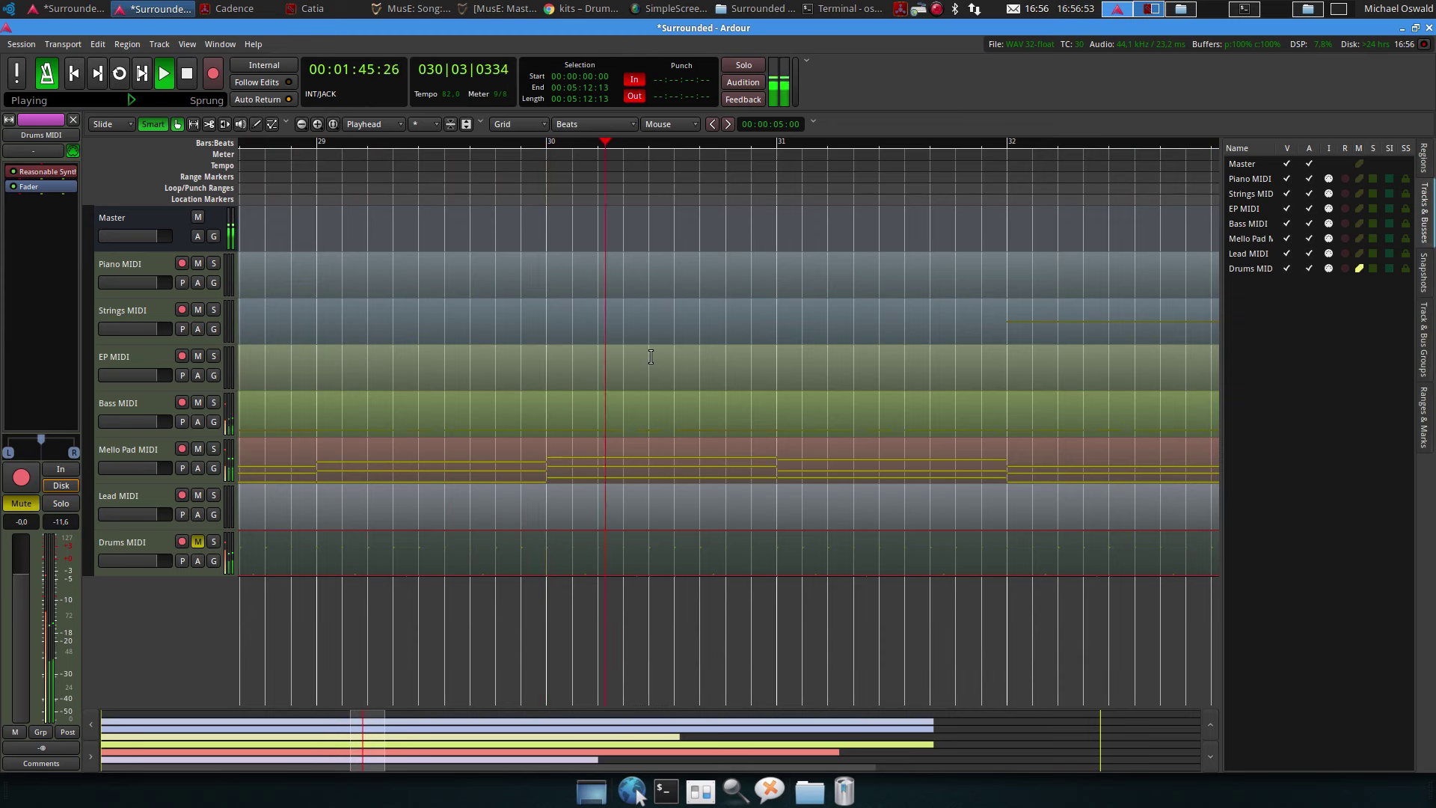
key(space)
Select the bar 44 time signature entry in the reopened Mastertrack window and move Ardour's 4/4 meter marker from bar 45 to bar 44
scroll(807, 221, right, 10)
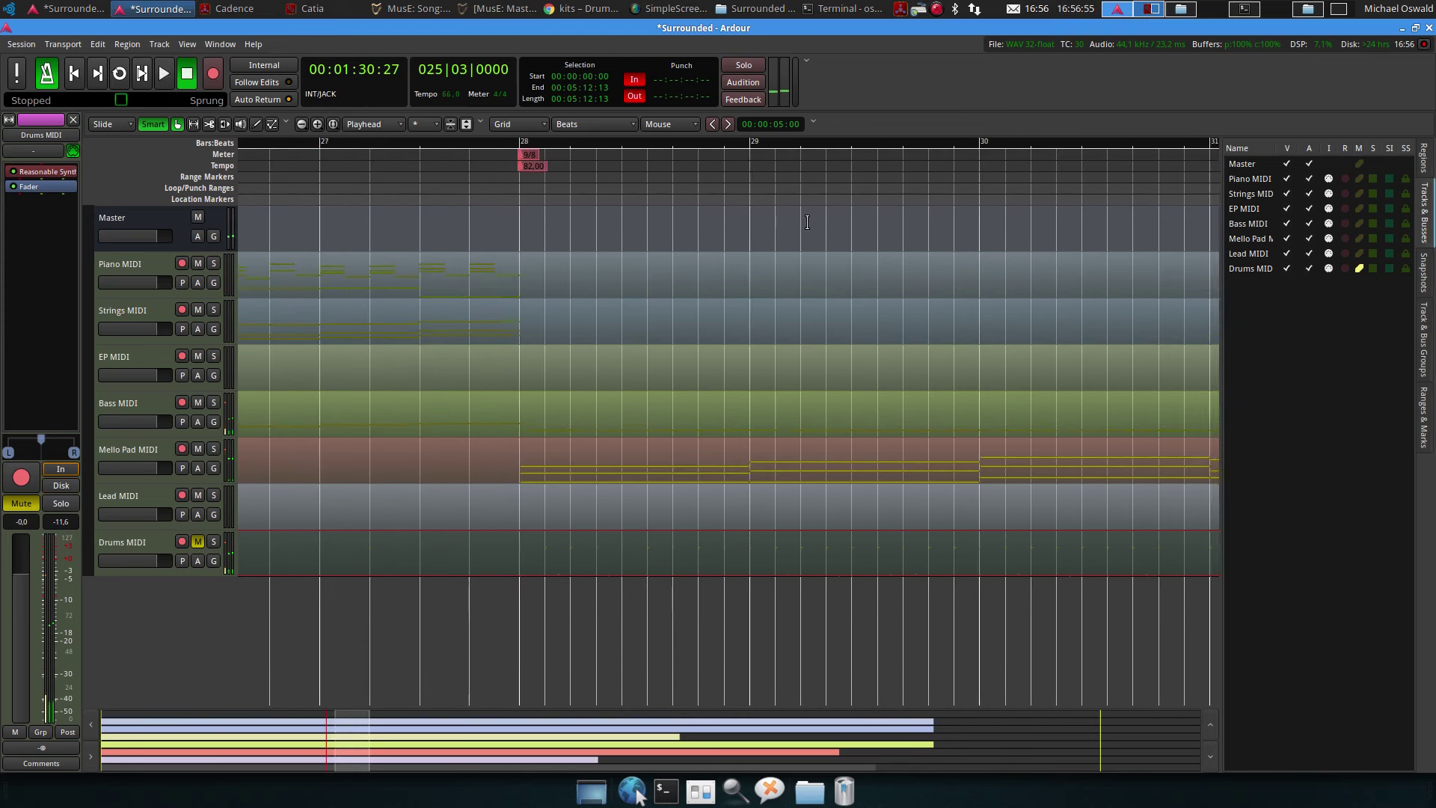
scroll(800, 238, right, 12)
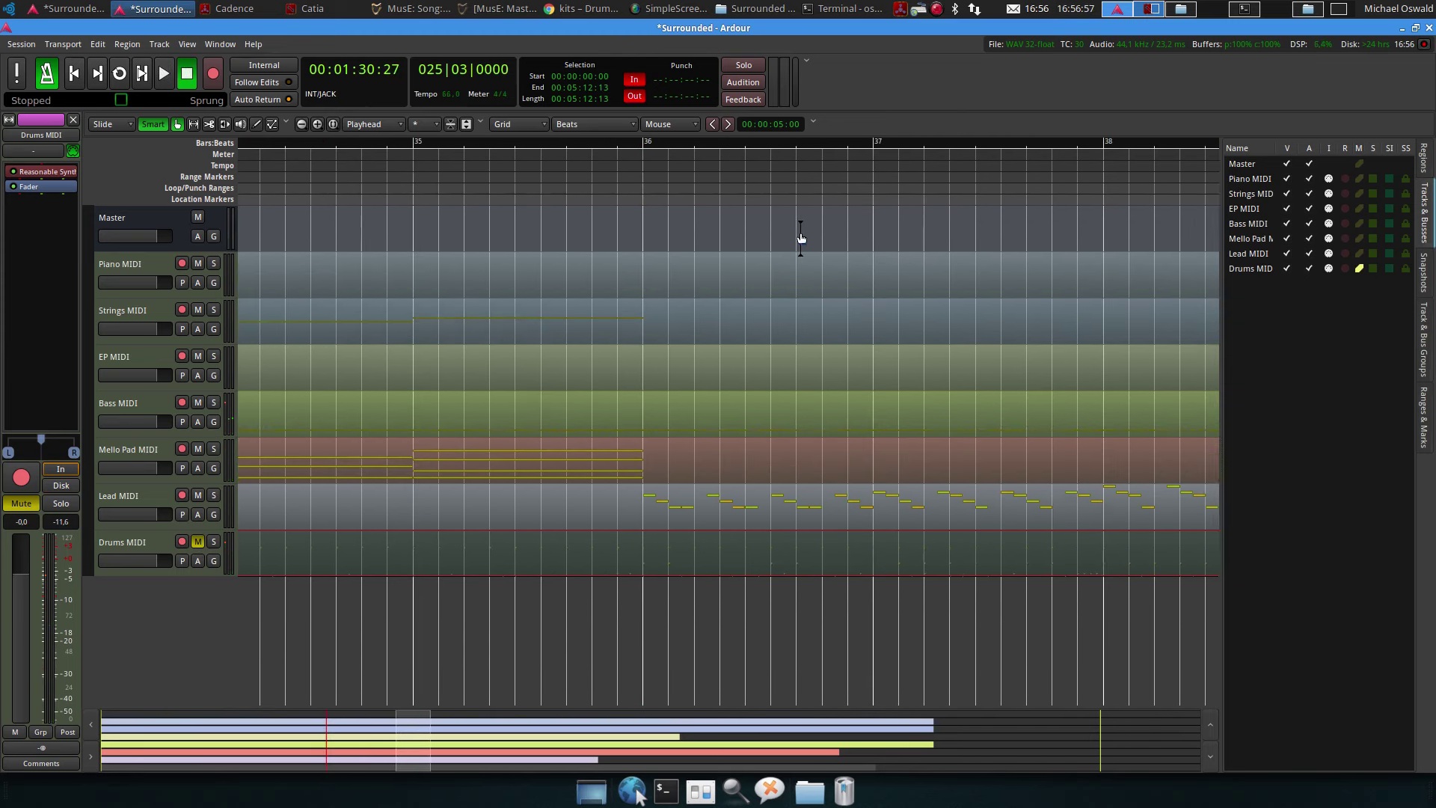
scroll(803, 240, right, 7)
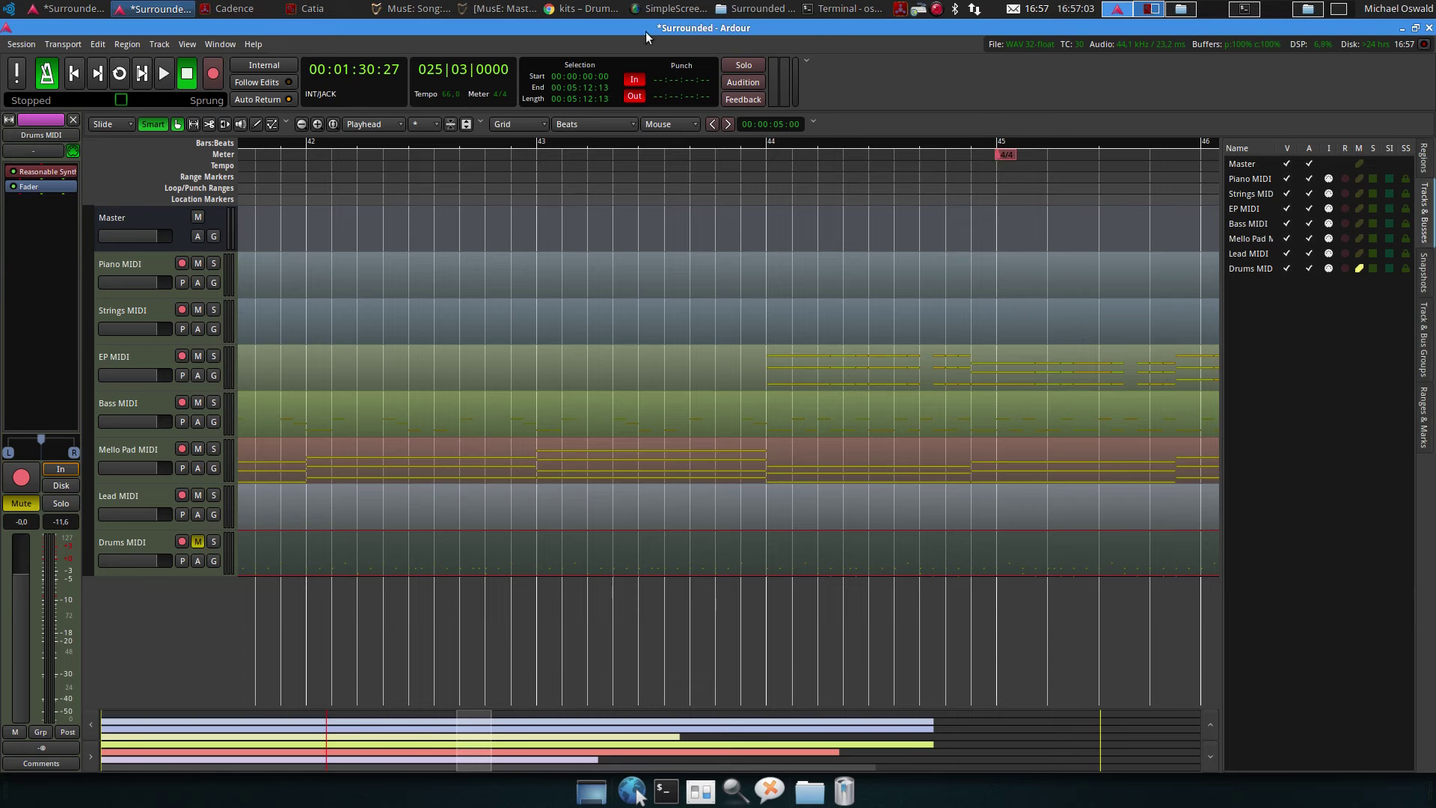
click(505, 7)
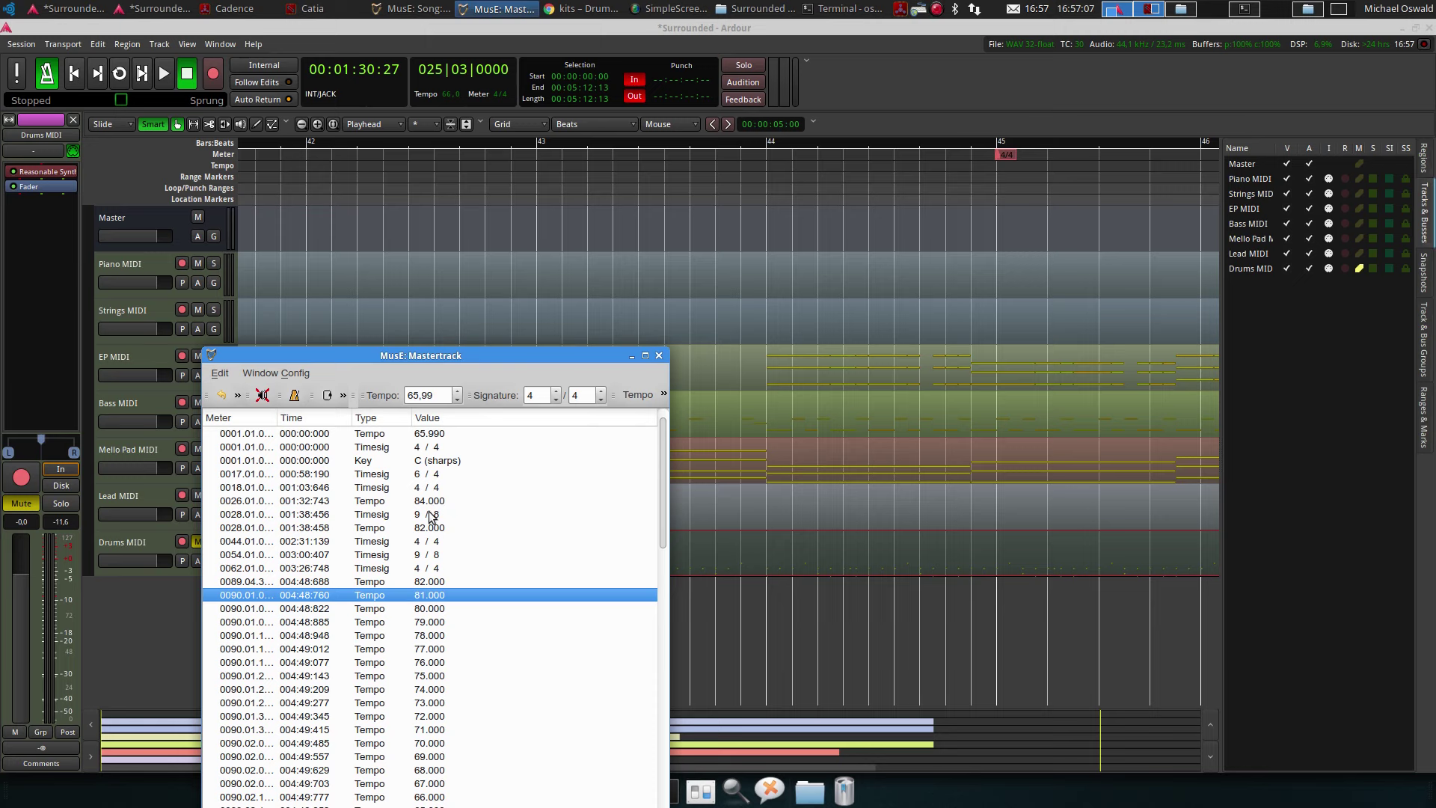
click(428, 541)
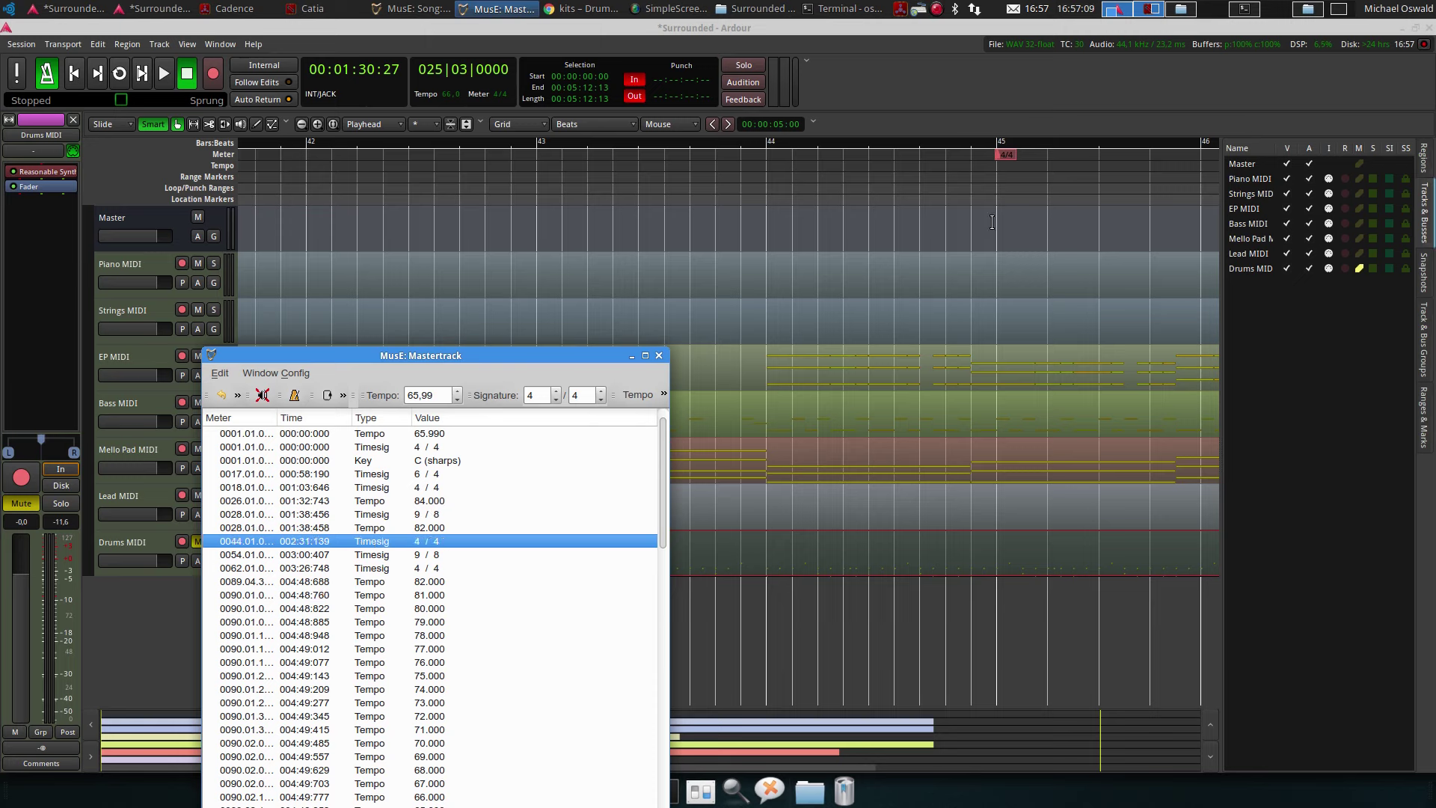
drag(1010, 155, 778, 150)
drag(801, 386, 832, 292)
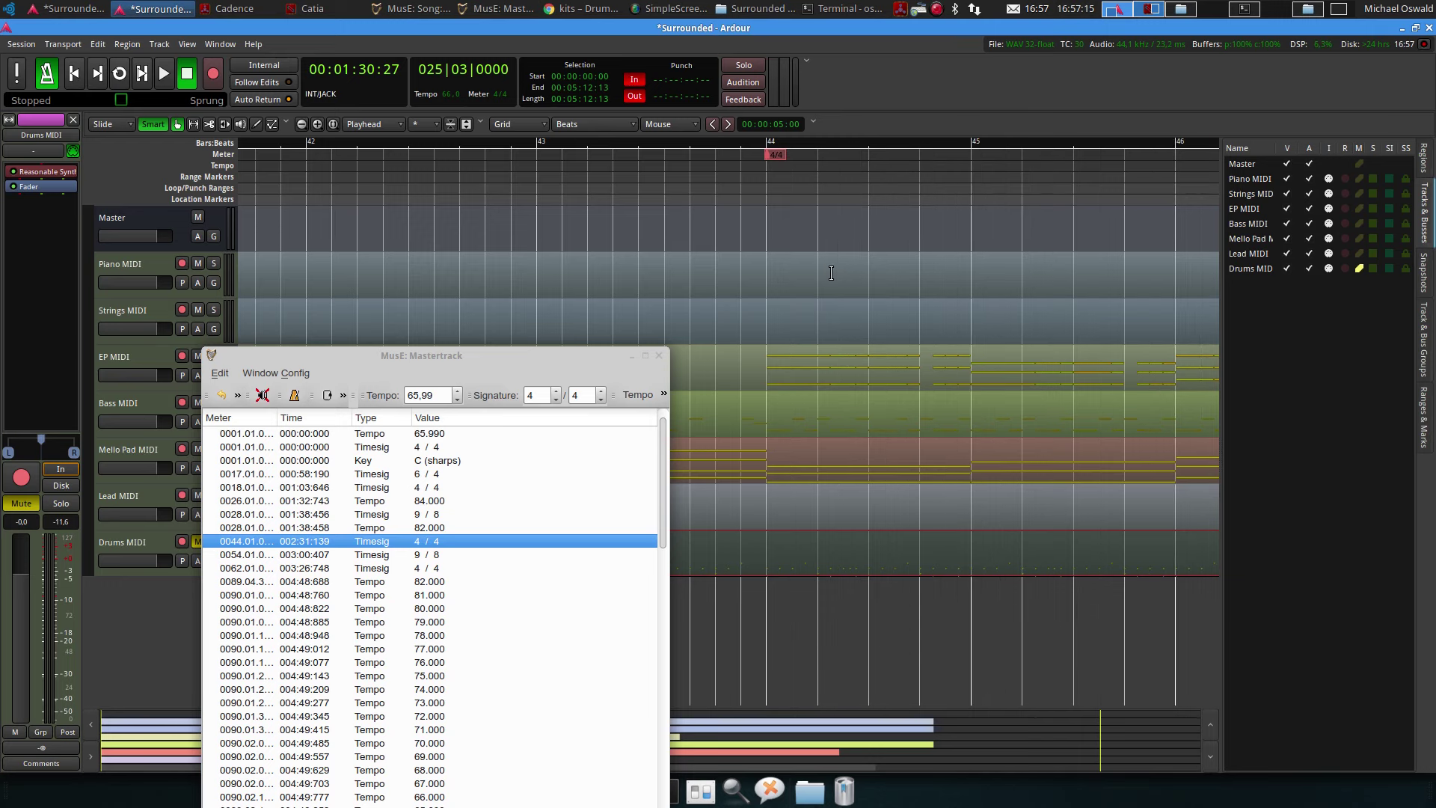
Play back from bar 53 through the 9/8 meter change at bar 54 to check its alignment
scroll(895, 229, right, 10)
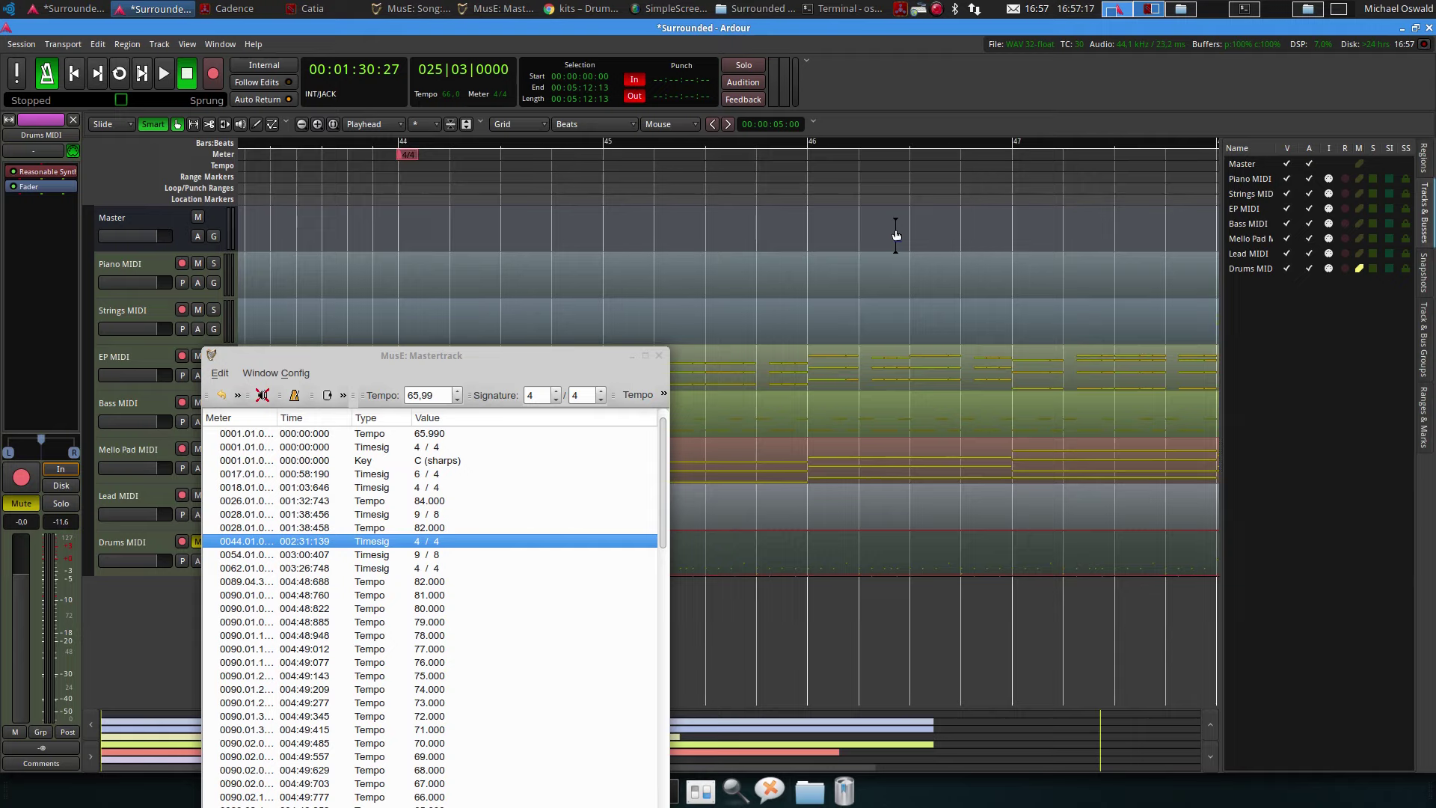
scroll(895, 229, right, 6)
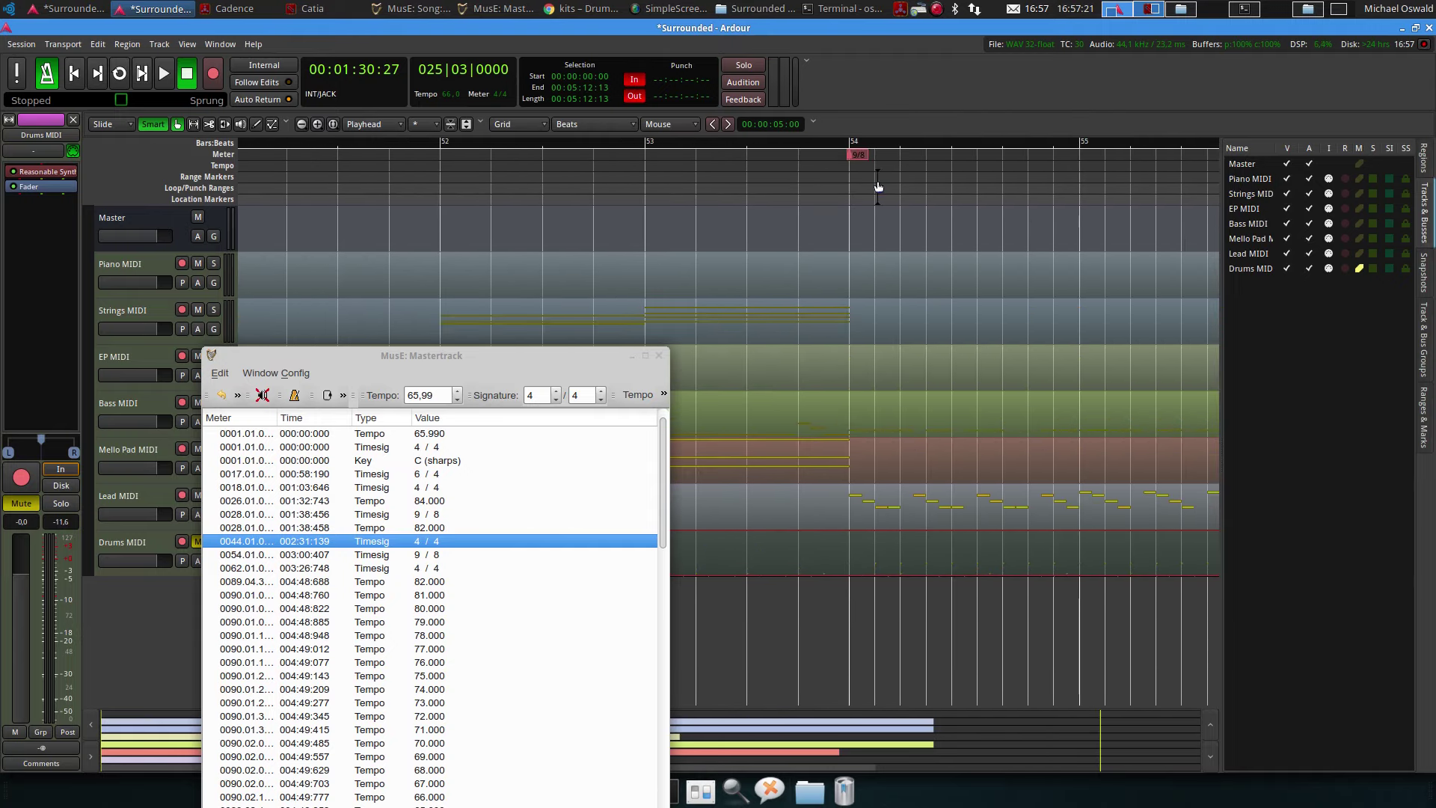
click(643, 140)
key(space)
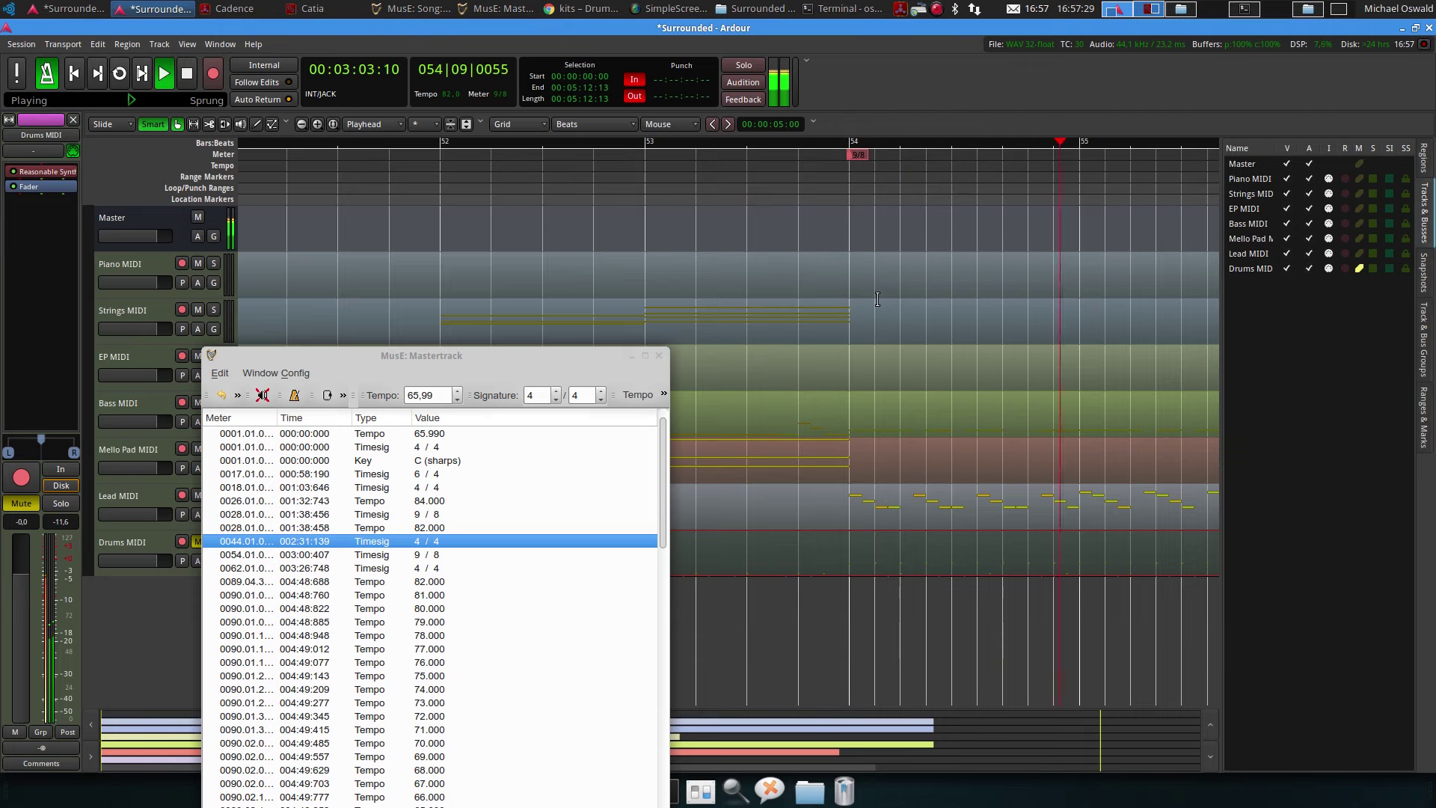
key(space)
Play back from bar 61 through the 4/4 meter change at bar 62 to check its alignment
scroll(985, 259, right, 1)
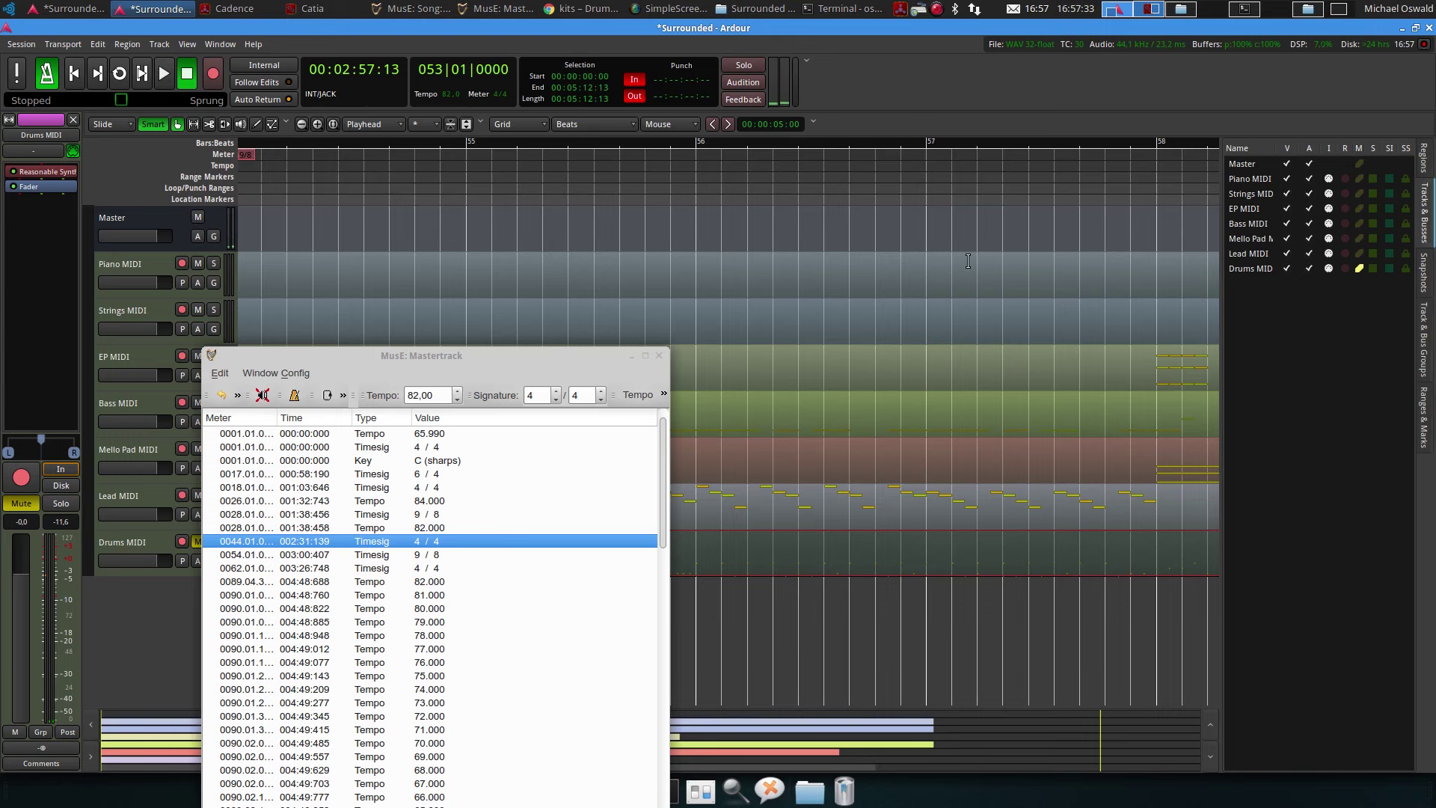
scroll(968, 271, right, 8)
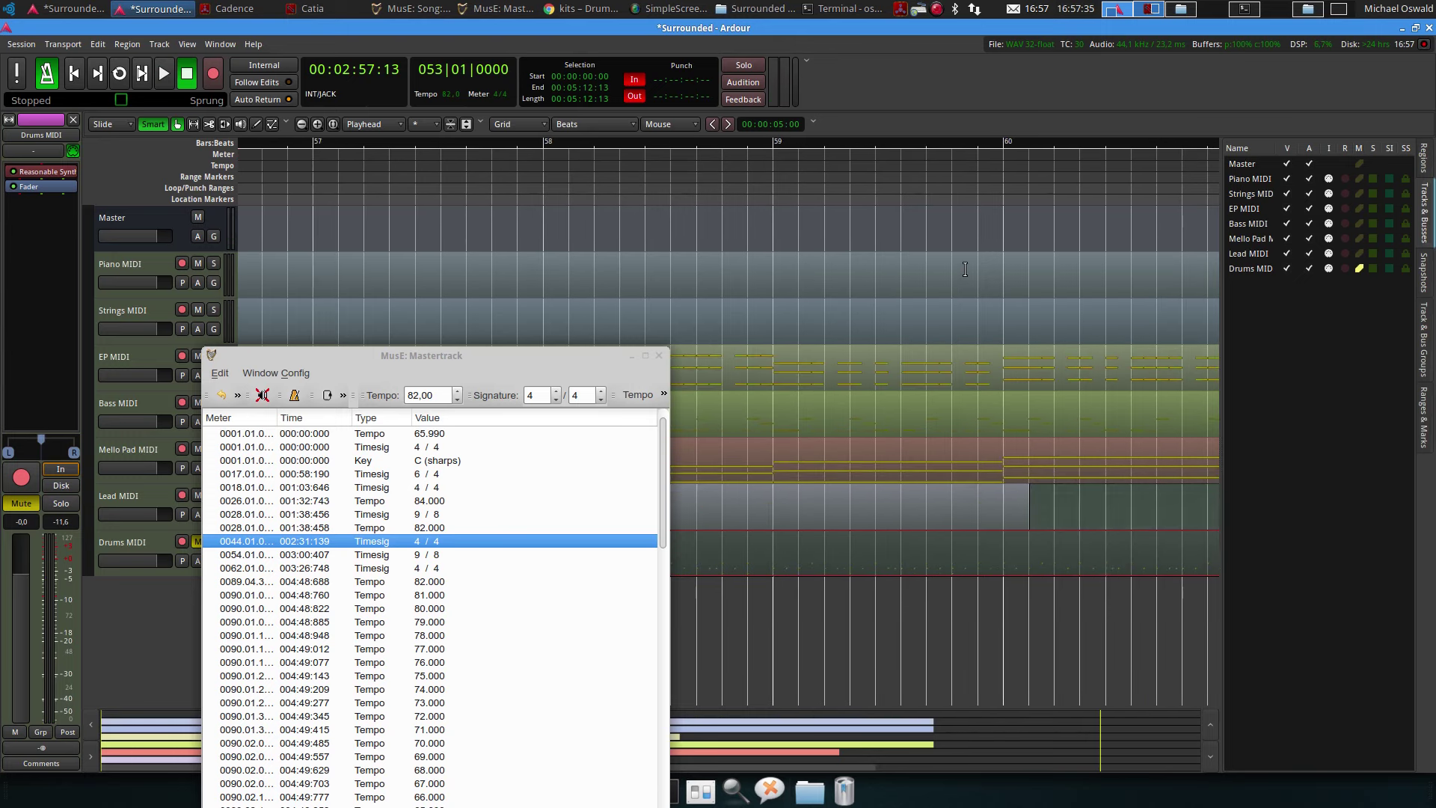
scroll(964, 269, right, 3)
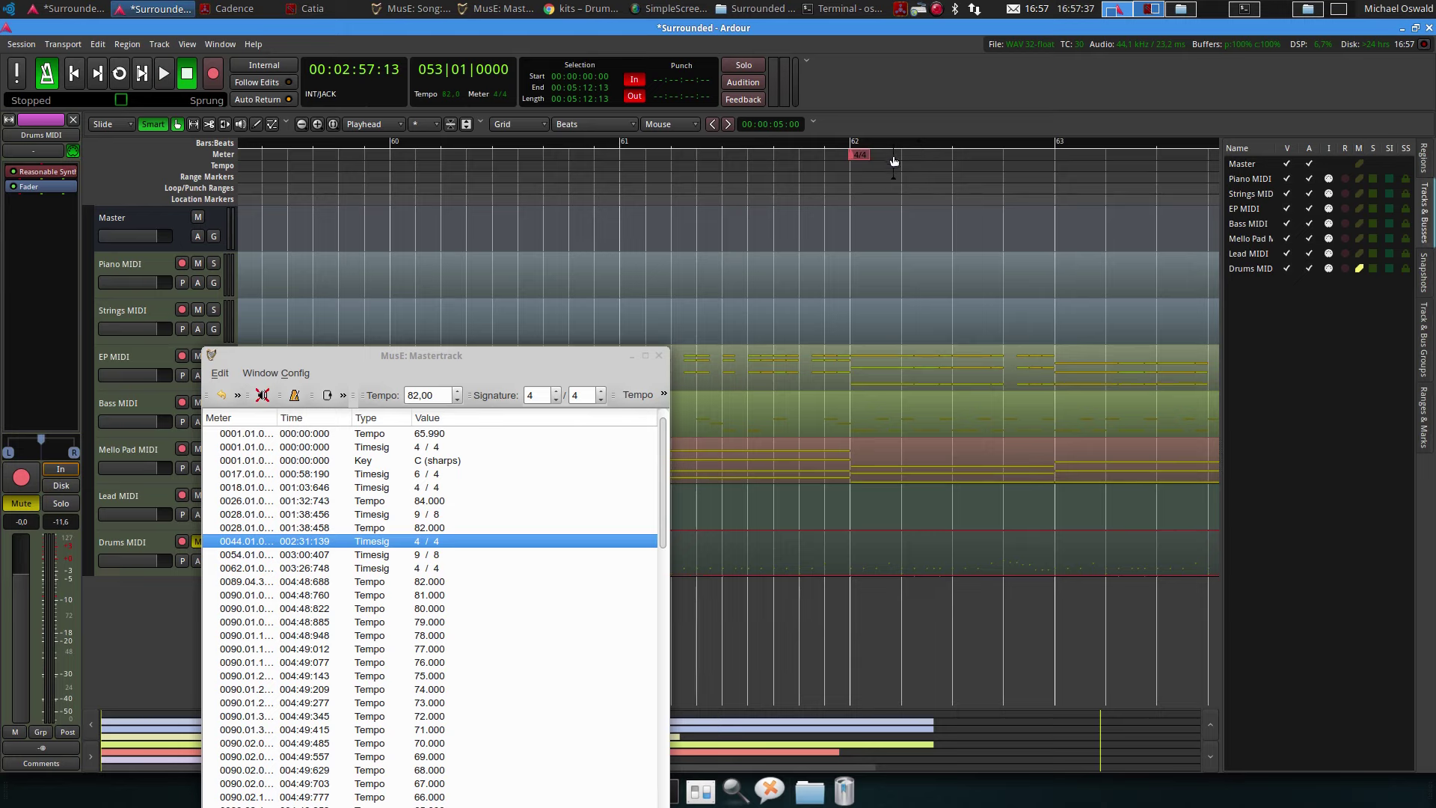
click(614, 144)
key(space)
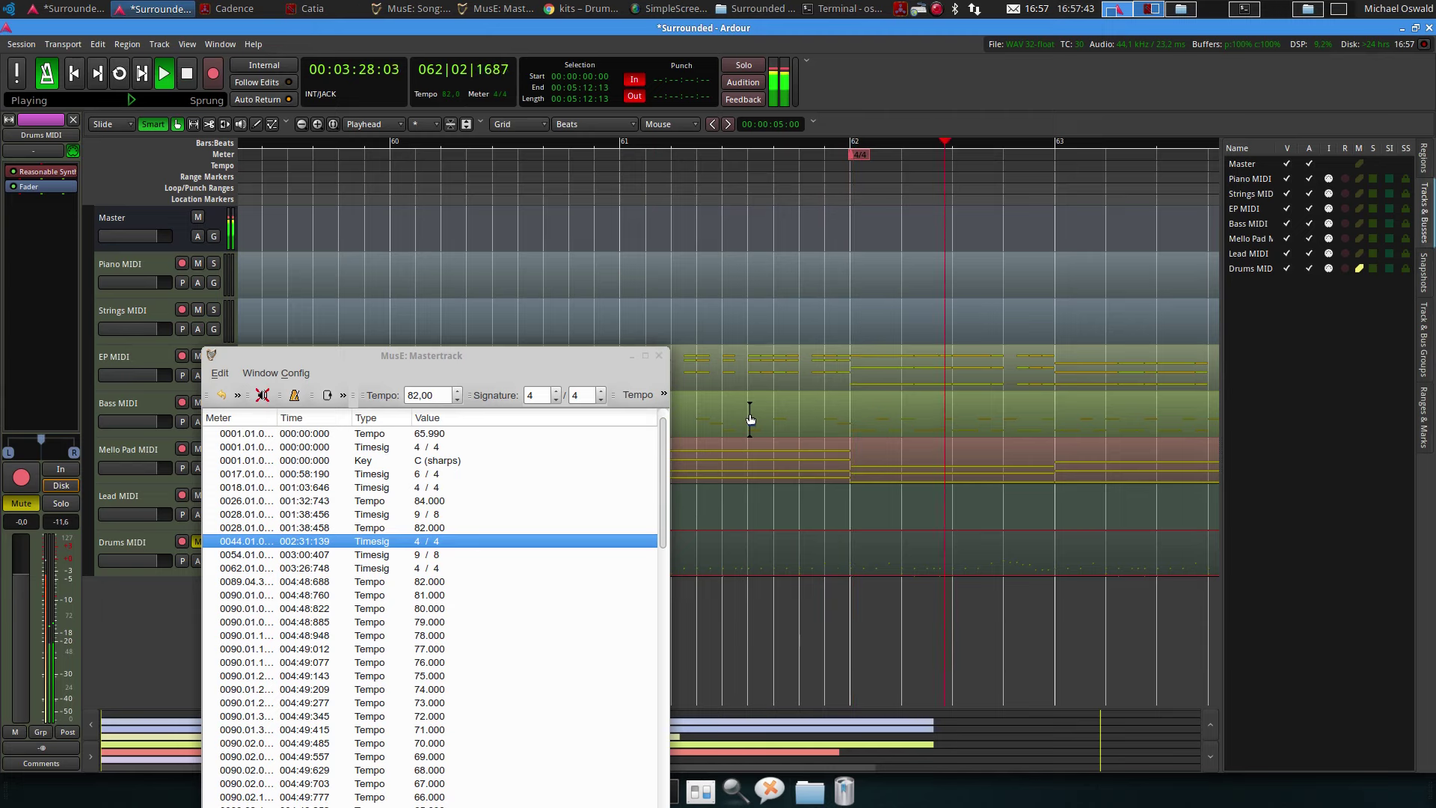
key(space)
Examine the rest of the timeline from bar 62 up to the tempo markers at bars 90 and 91
scroll(943, 325, right, 5)
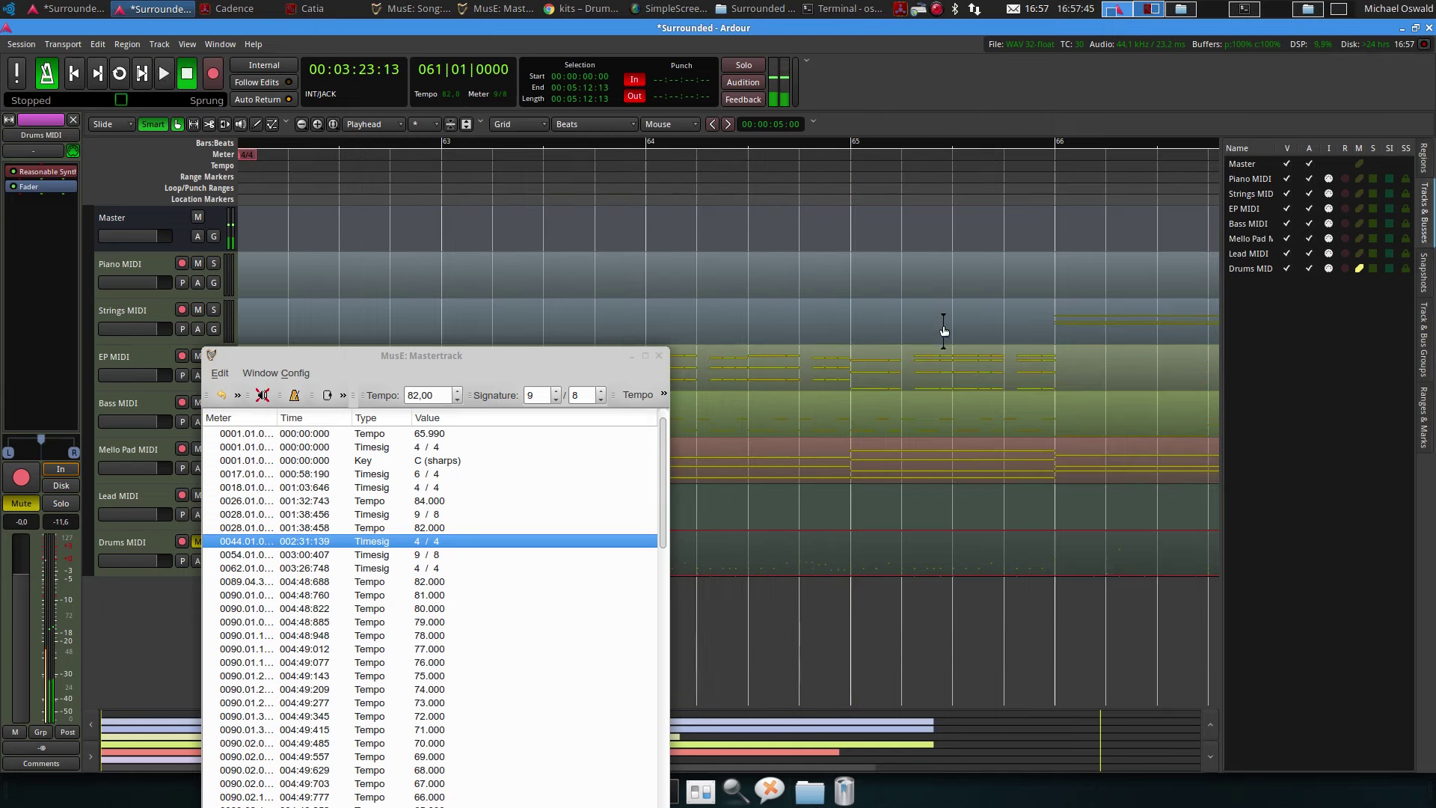
scroll(942, 331, right, 5)
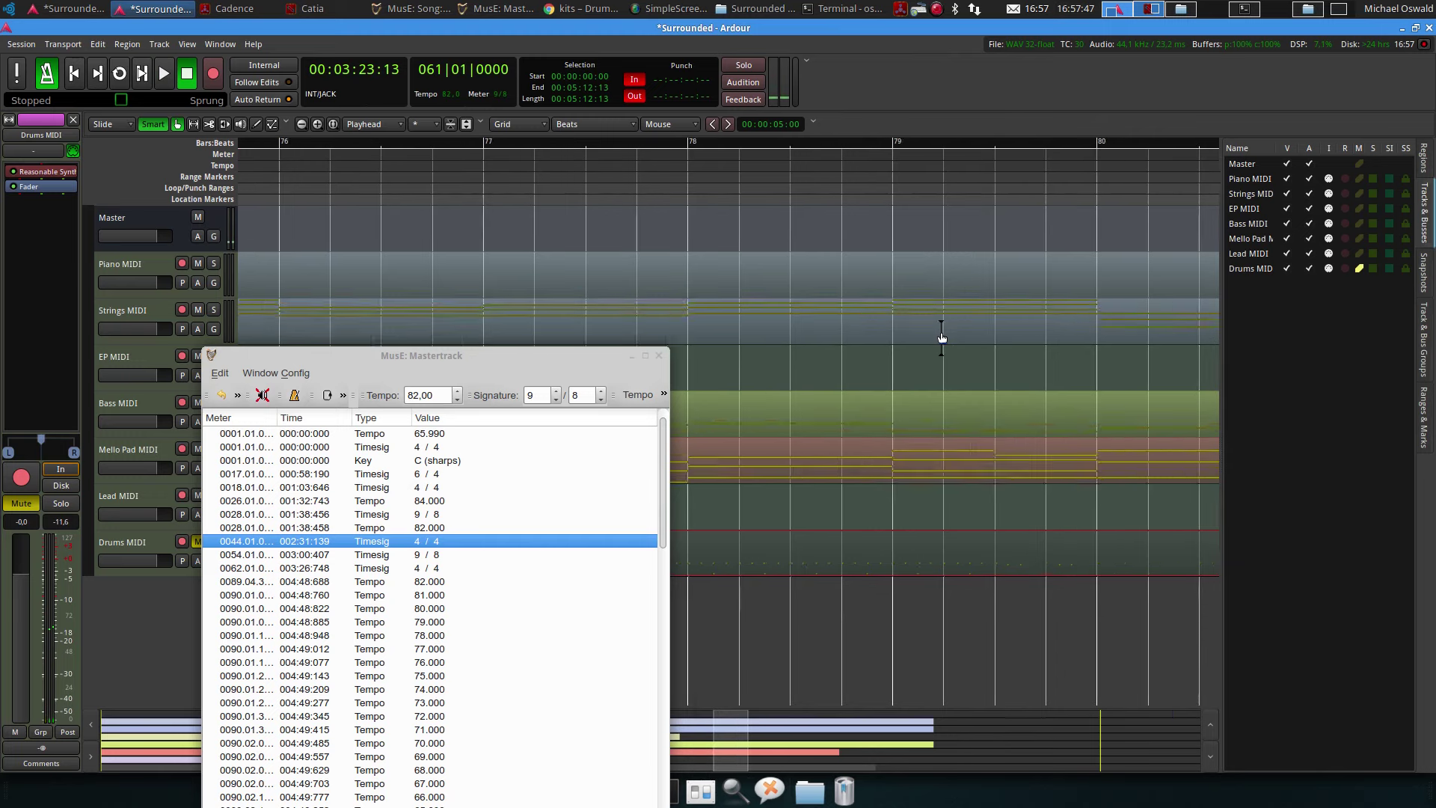
scroll(940, 330, right, 8)
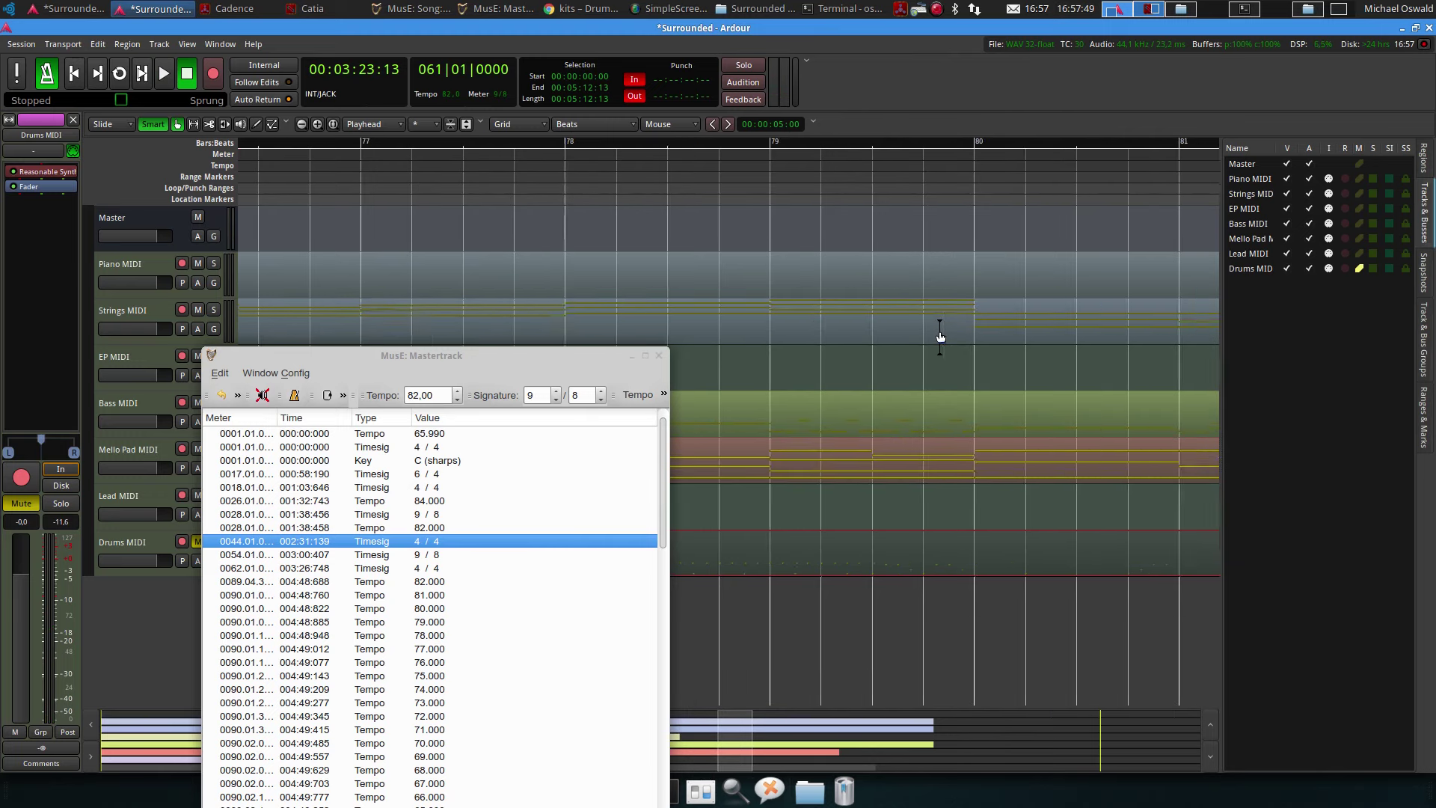
scroll(944, 329, right, 3)
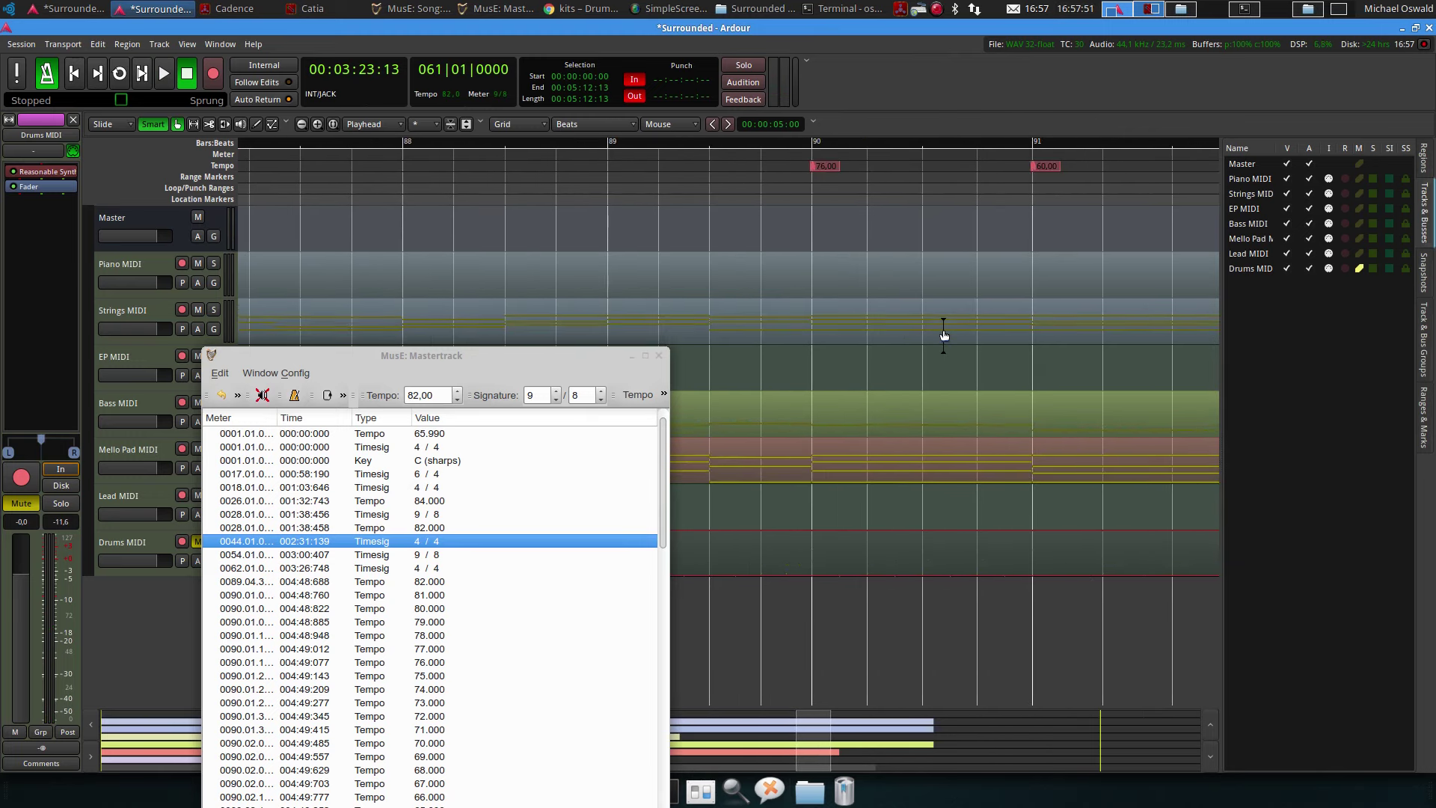
scroll(931, 331, right, 1)
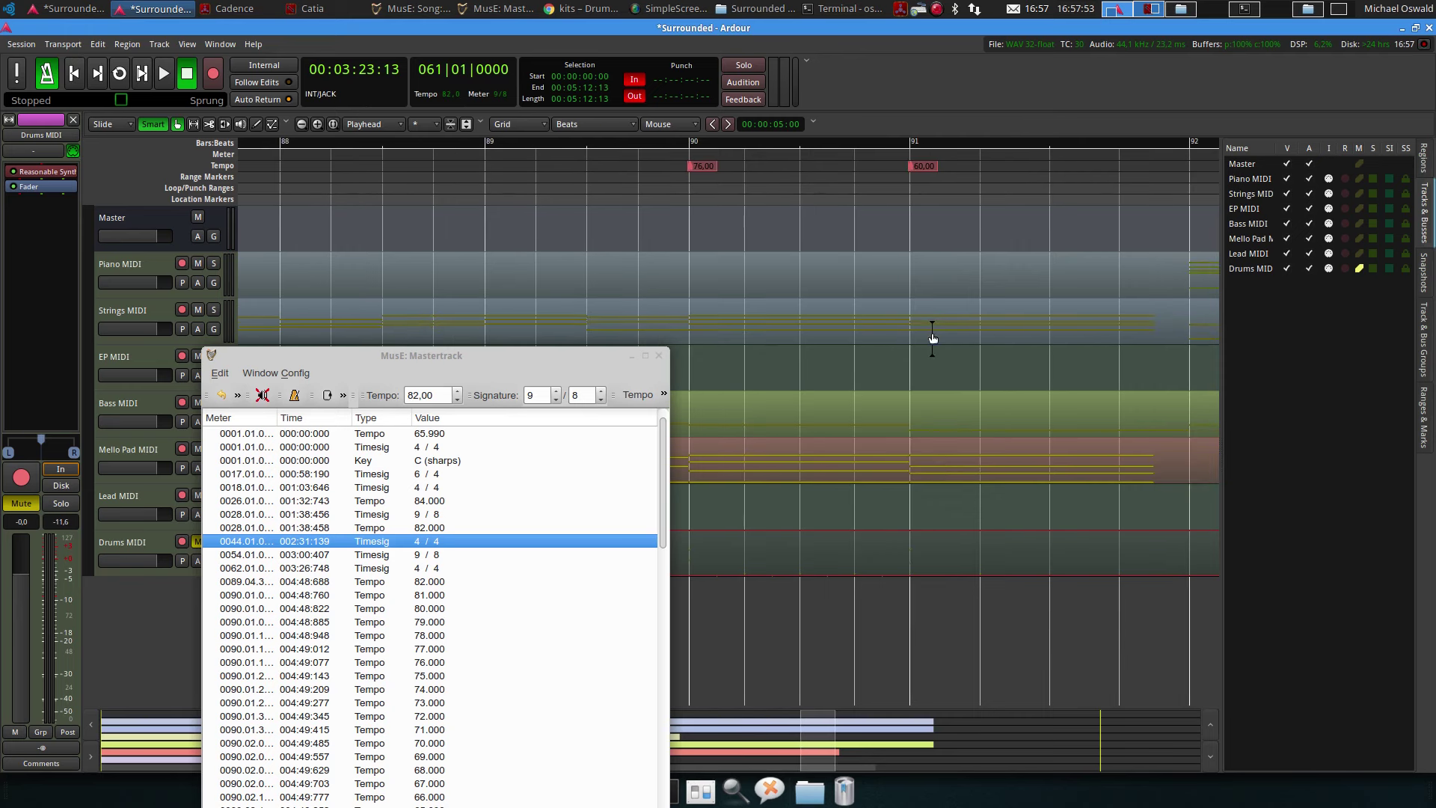
Play back from bar 89 through the tempo changes at bars 90 and 91 into bar 92
scroll(1150, 295, right, 3)
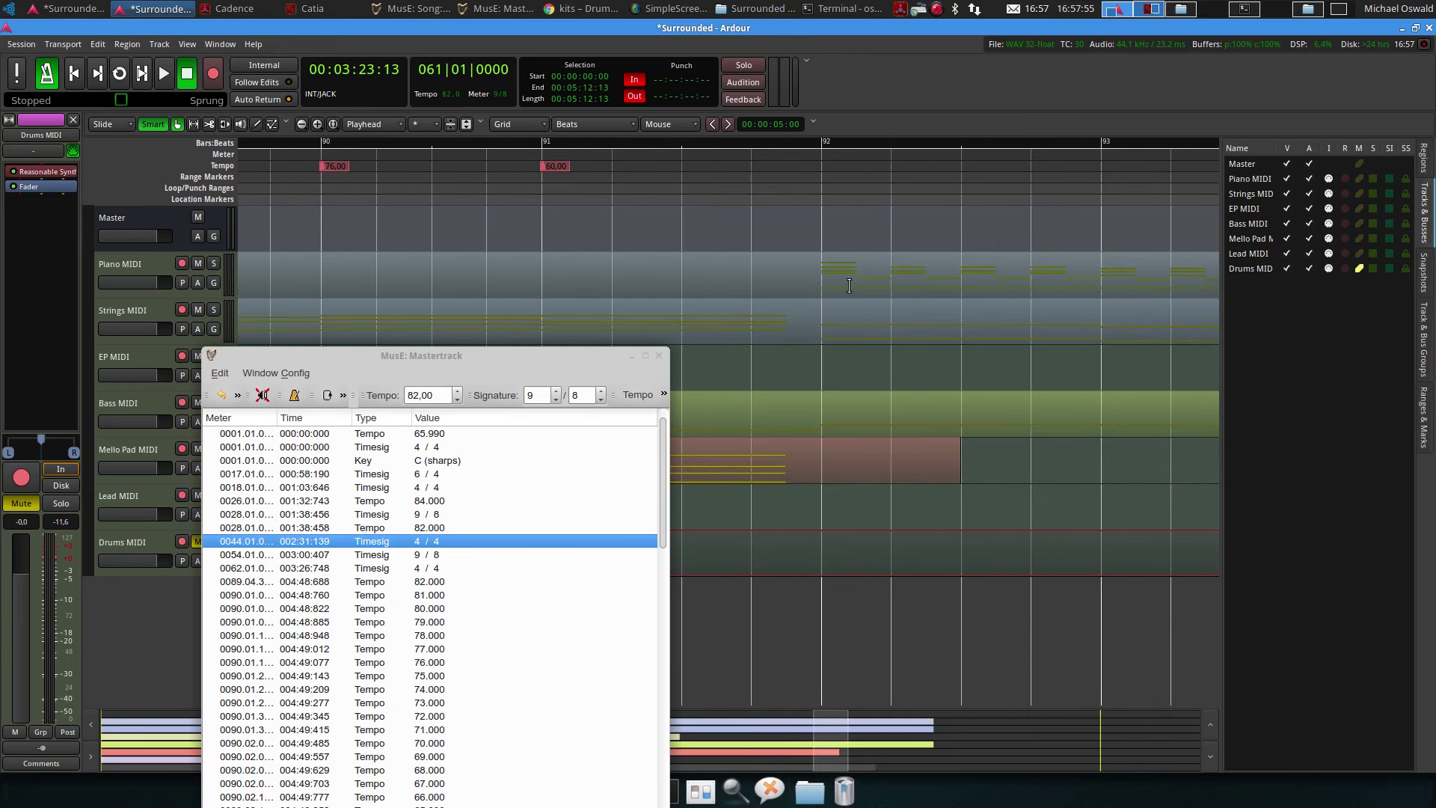
scroll(423, 243, left, 3)
click(474, 146)
key(space)
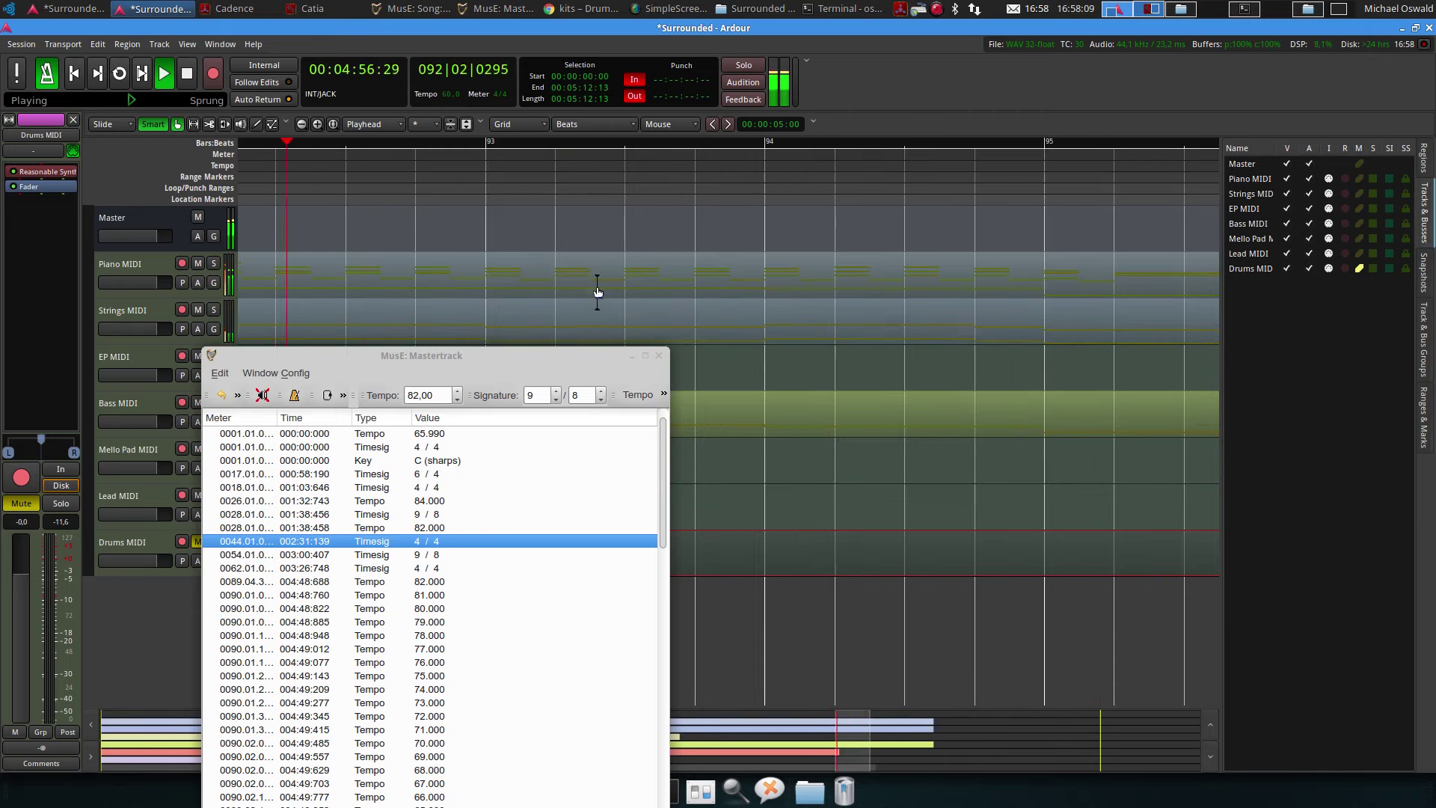
key(space)
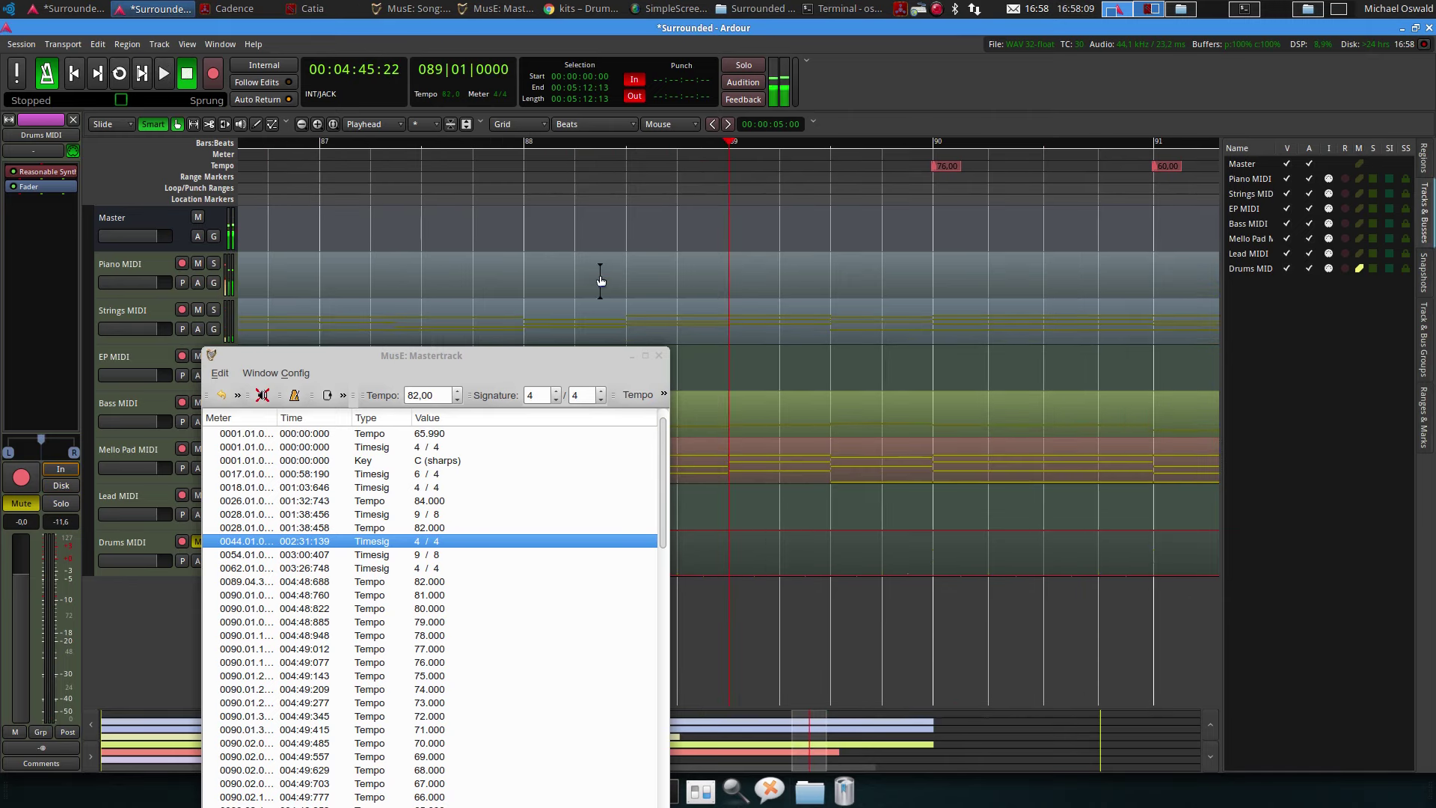
Set the tempo marker at bar 91 to 55 BPM and the one at bar 90 to 70 BPM
double_click(1170, 165)
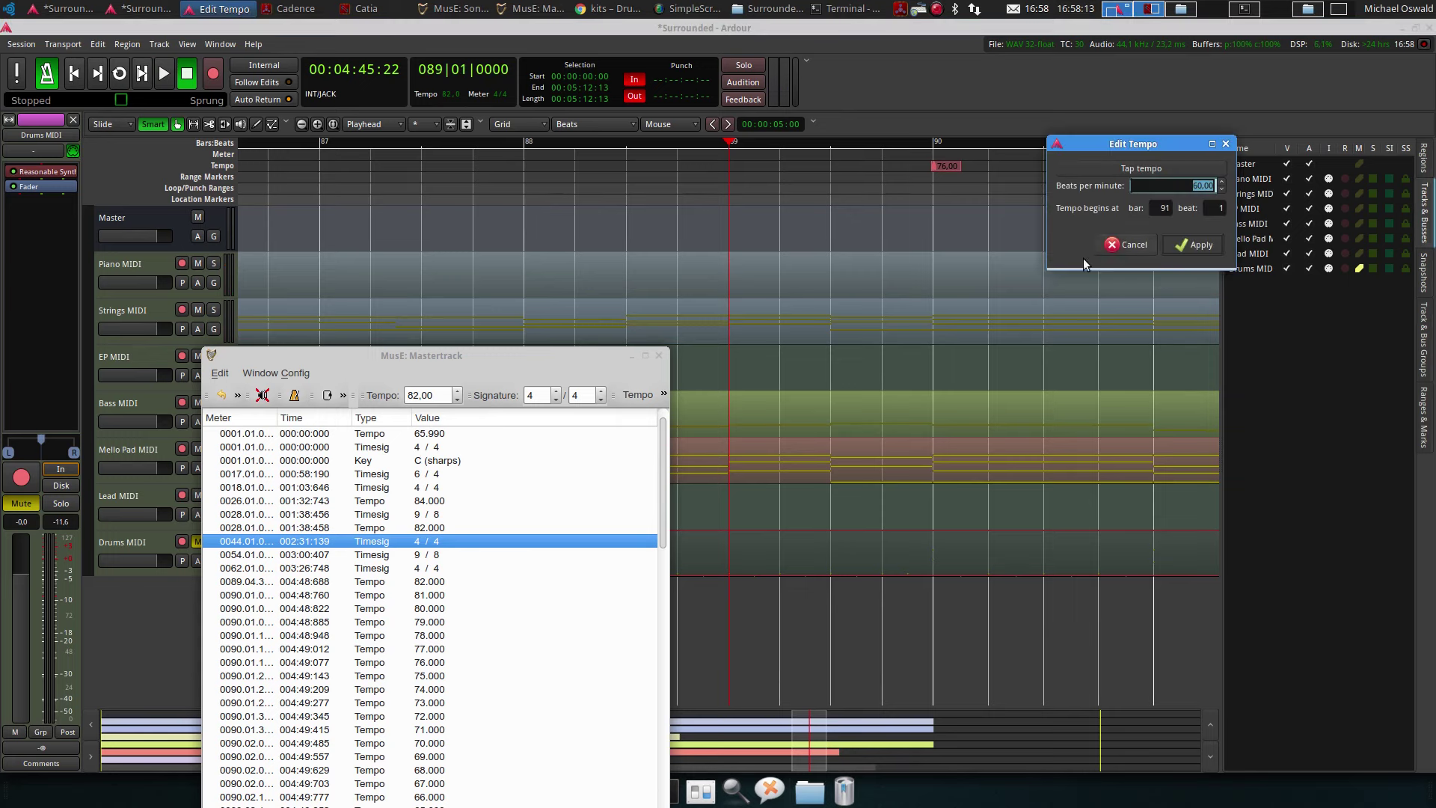
text(55)
key(Return)
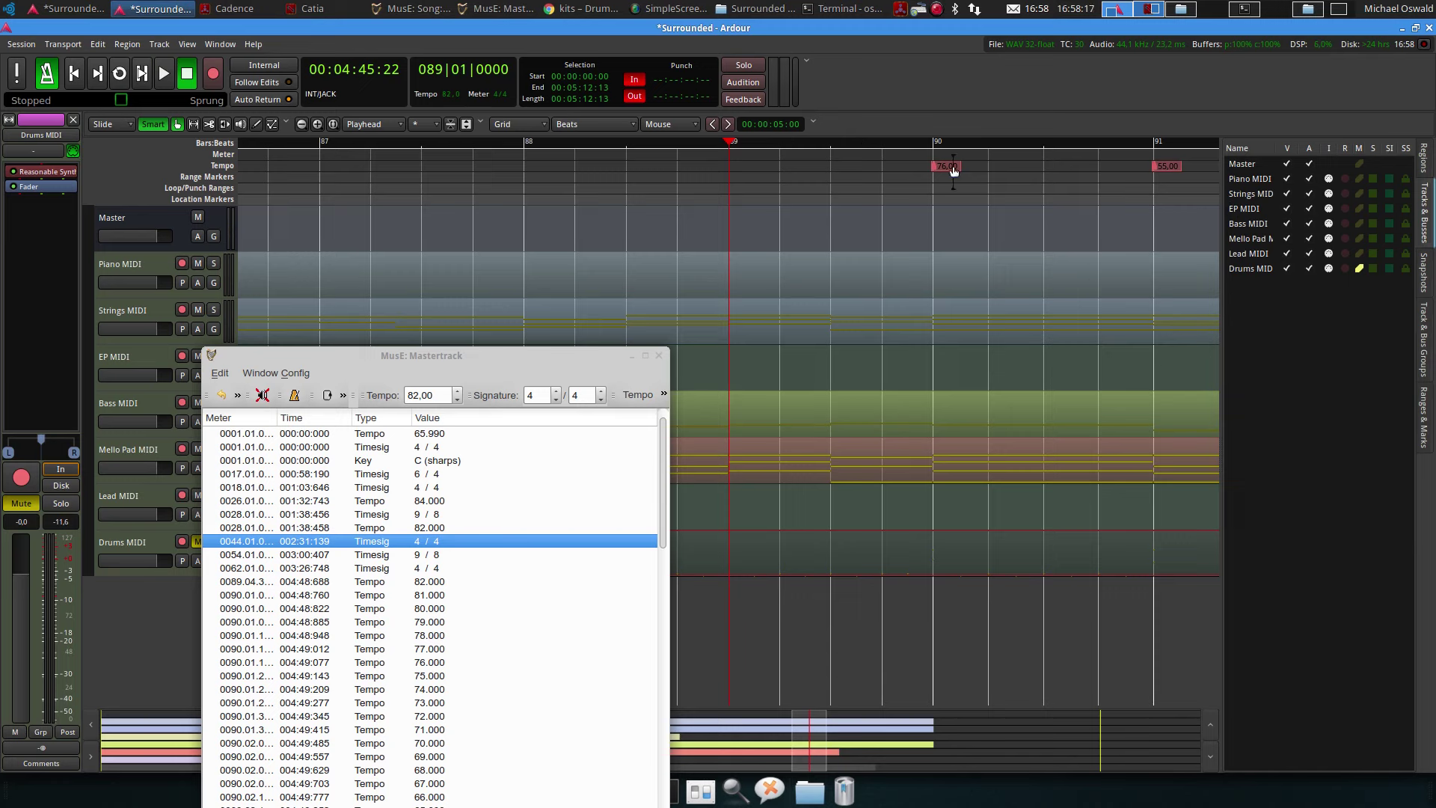
double_click(945, 166)
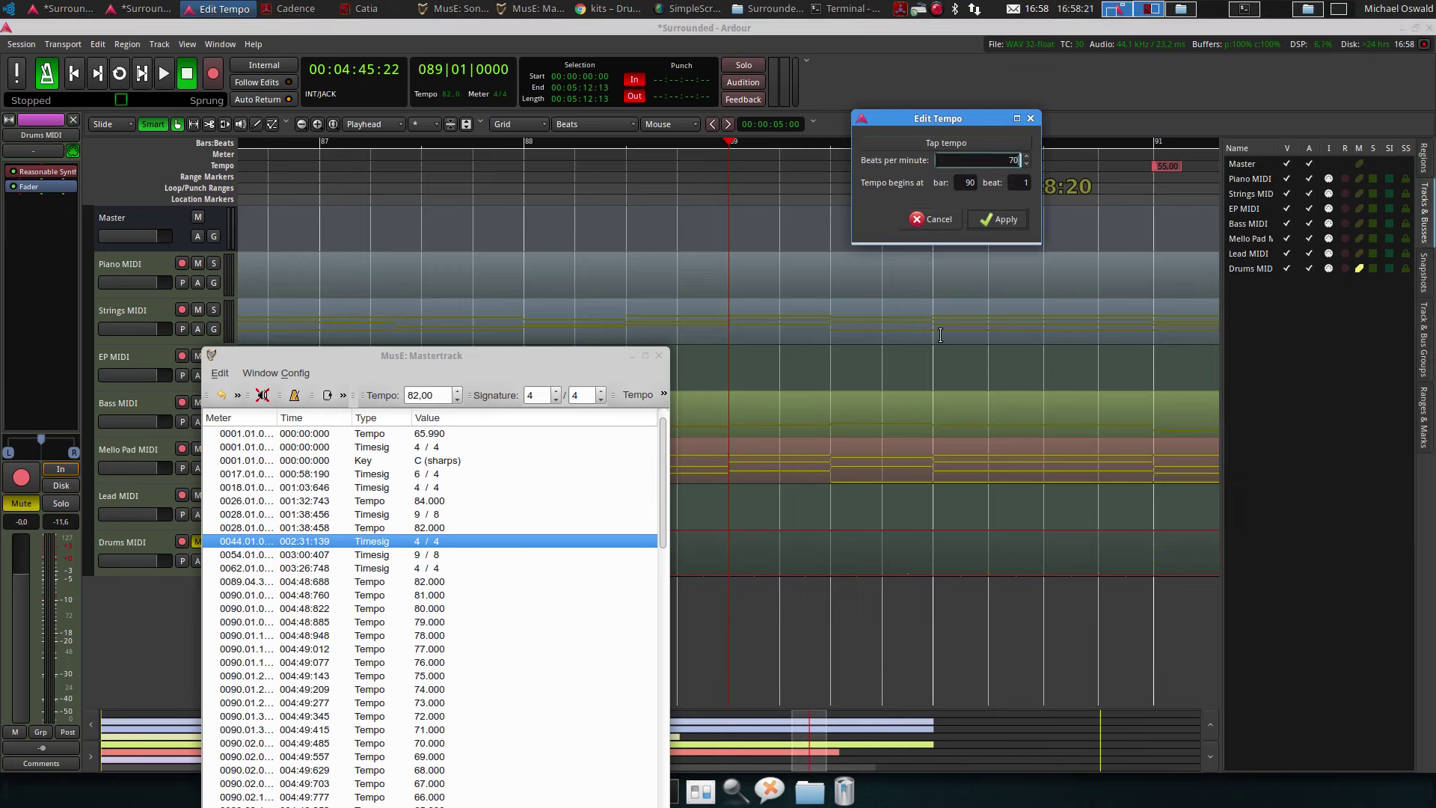
key(Return)
Play back from beat 3 of bar 88 through the edited tempo changes at bars 90 and 91
click(632, 142)
key(space)
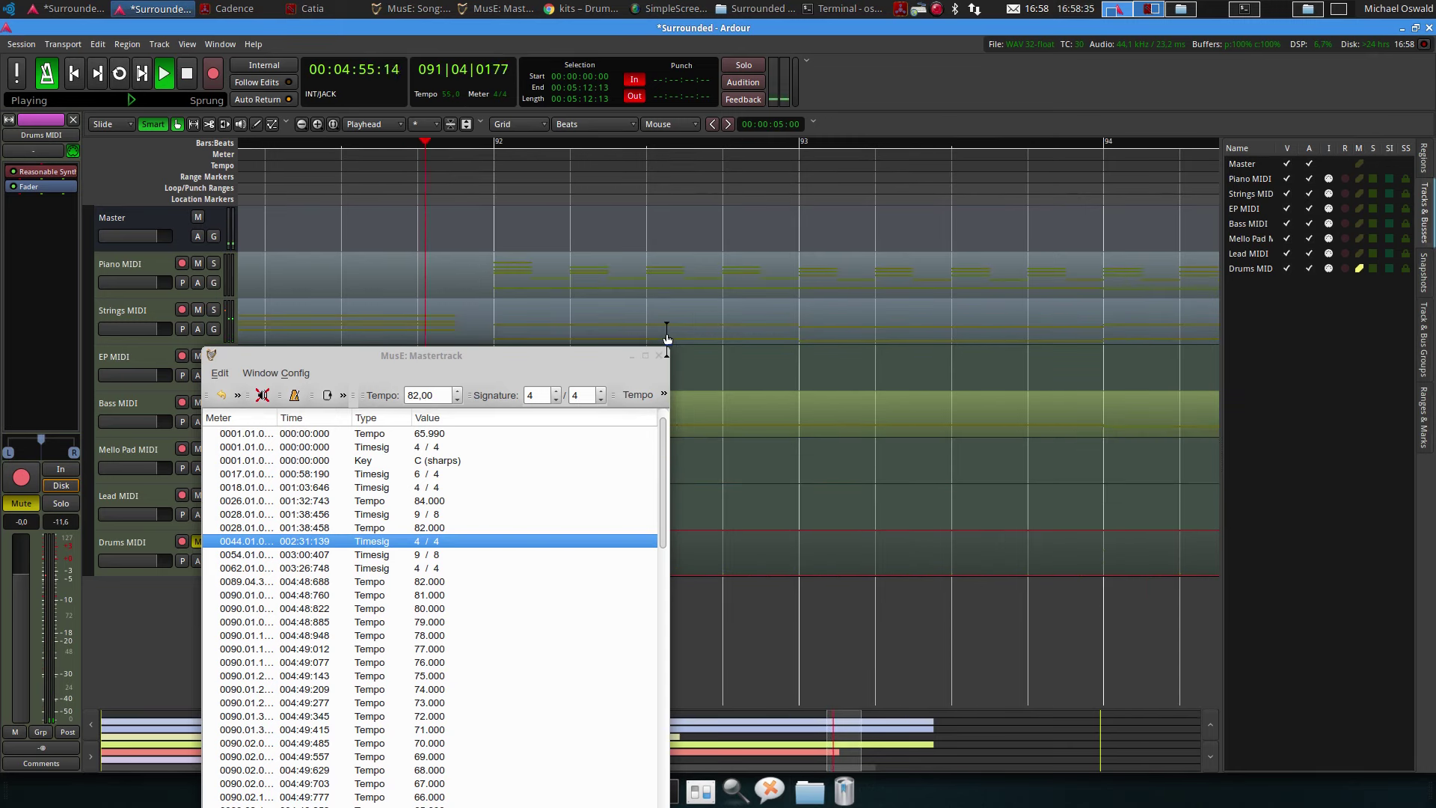
key(space)
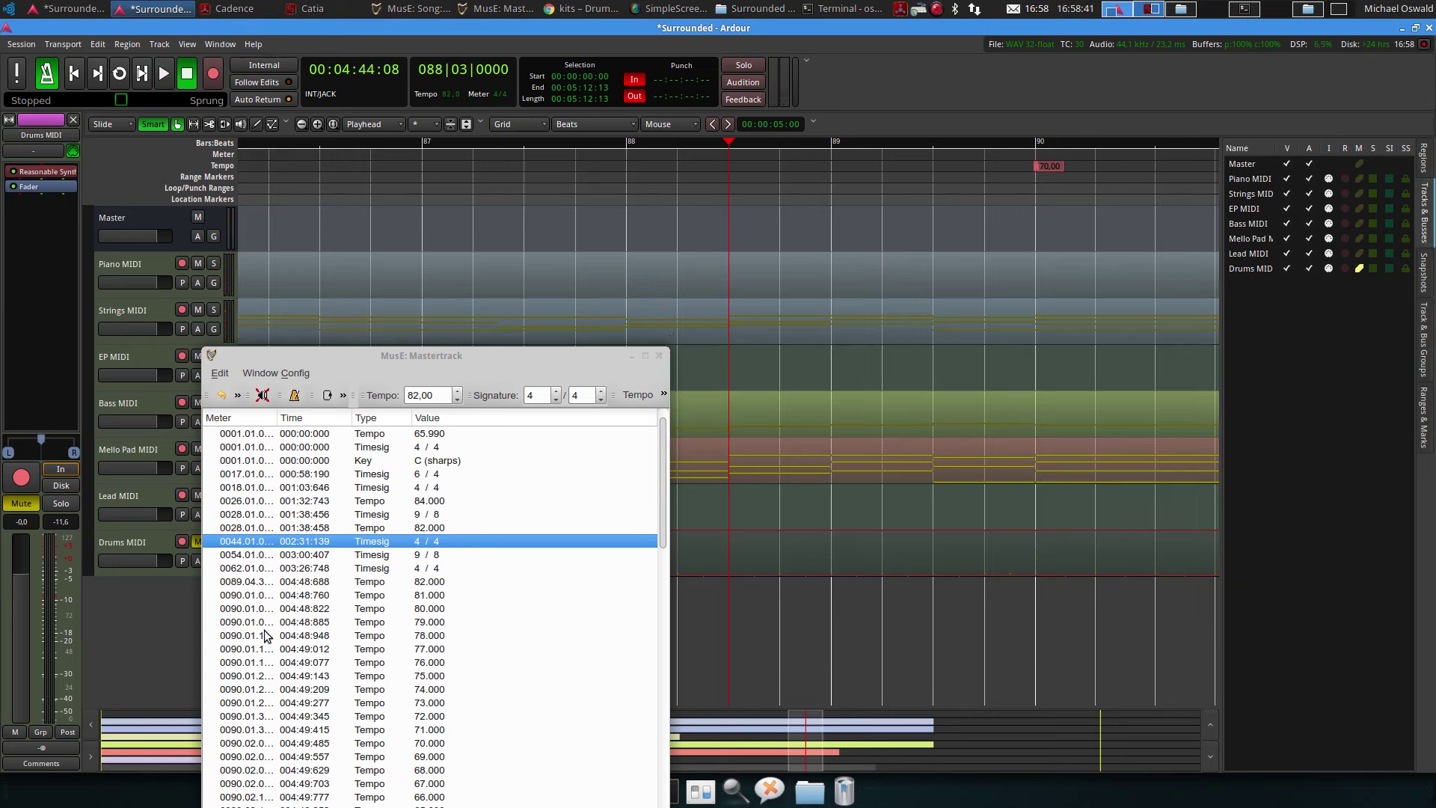
Find the bar 92 tempo entry in the MusE Mastertrack list and add a 66 BPM tempo marker at bar 92 in Ardour
click(260, 596)
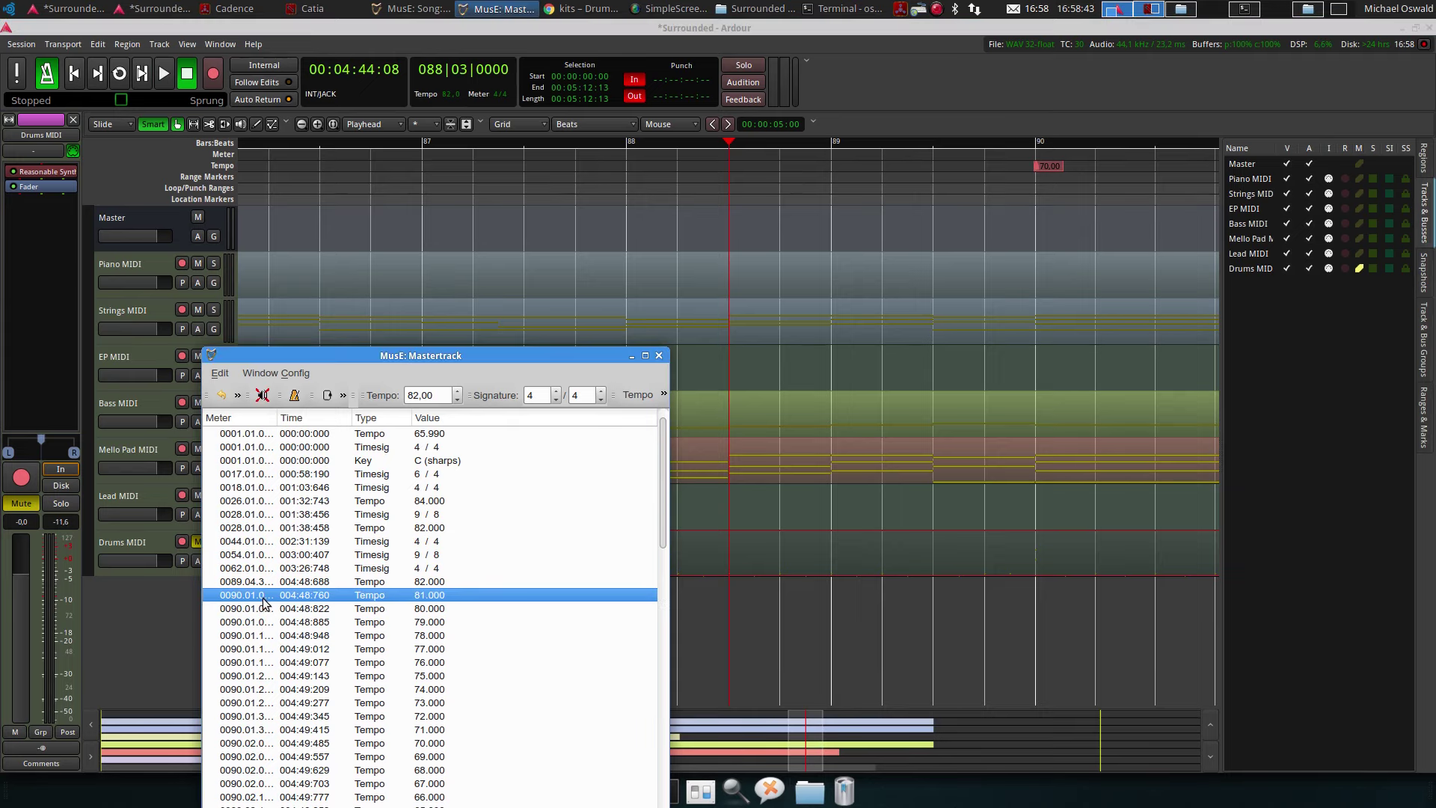
scroll(262, 620, down, 14)
scroll(259, 645, down, 1)
click(250, 636)
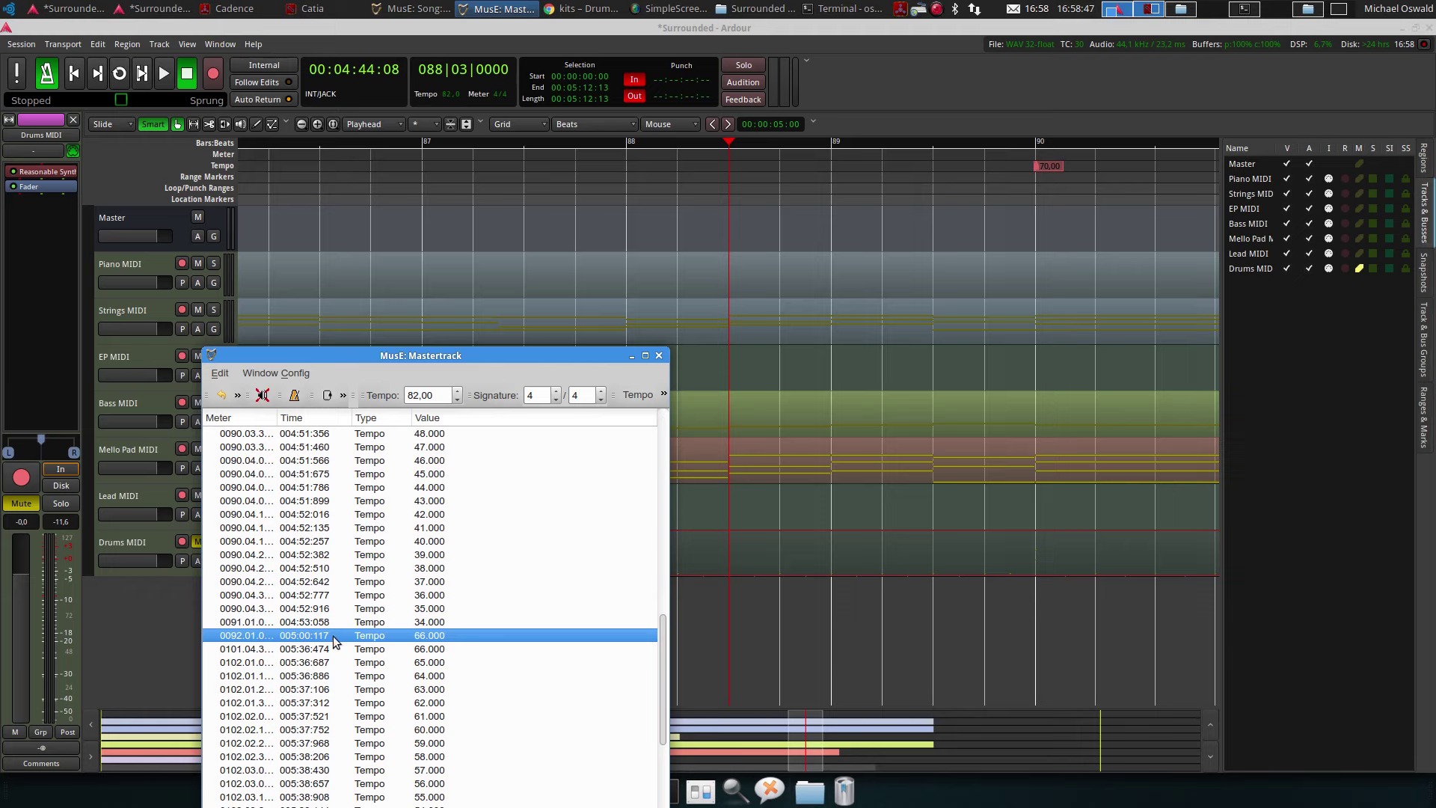
click(935, 178)
scroll(930, 179, right, 3)
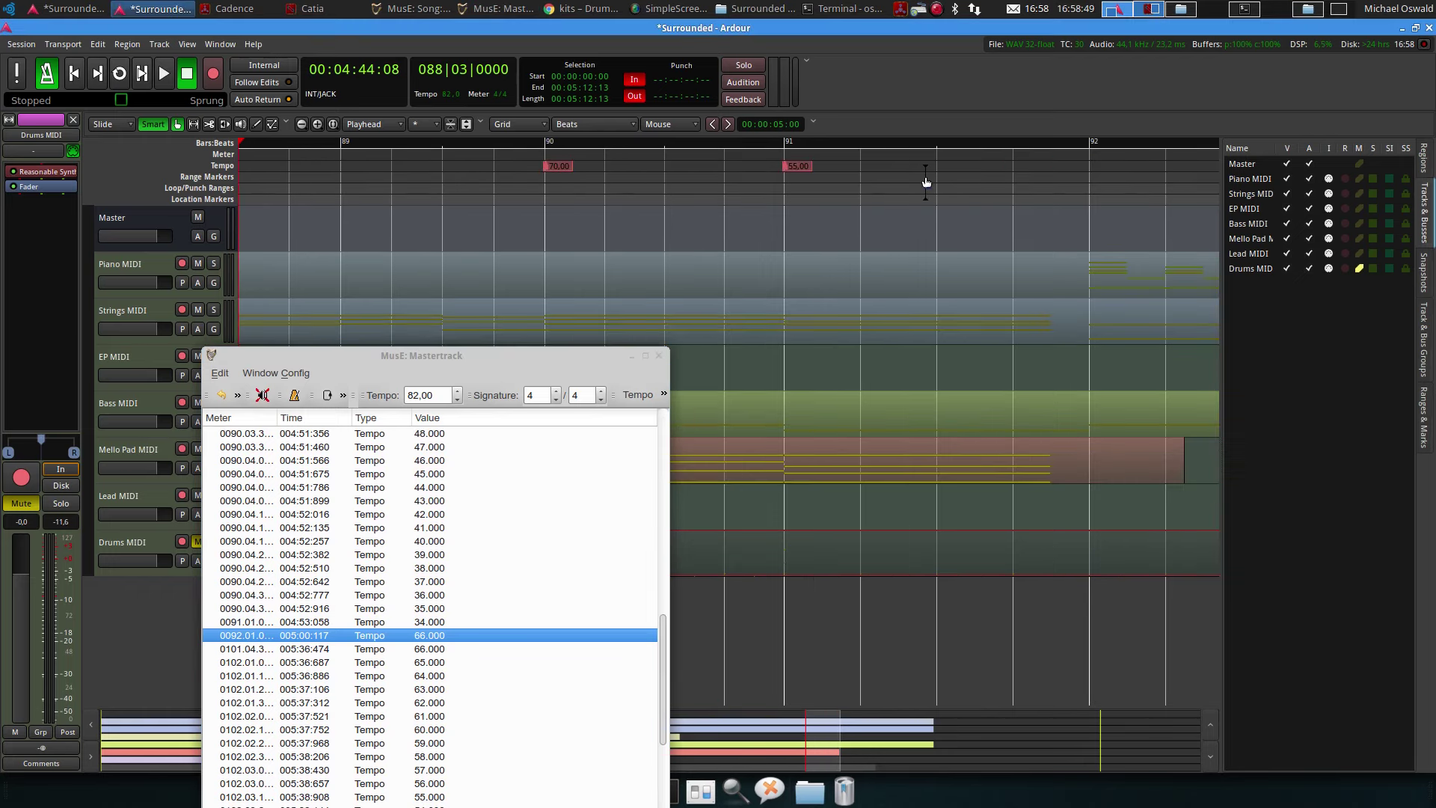
click(1091, 146)
double_click(1093, 166)
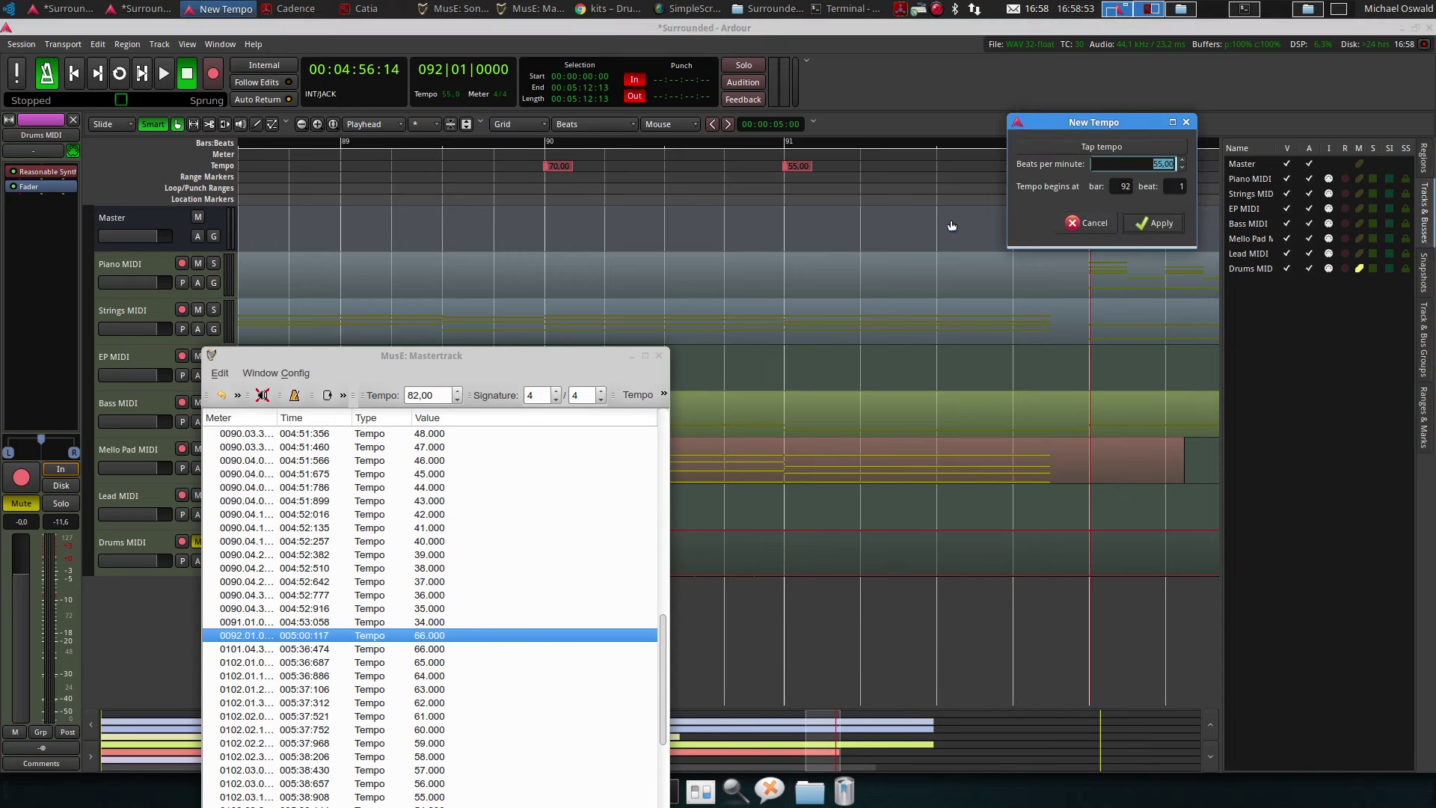
text(66)
click(1152, 224)
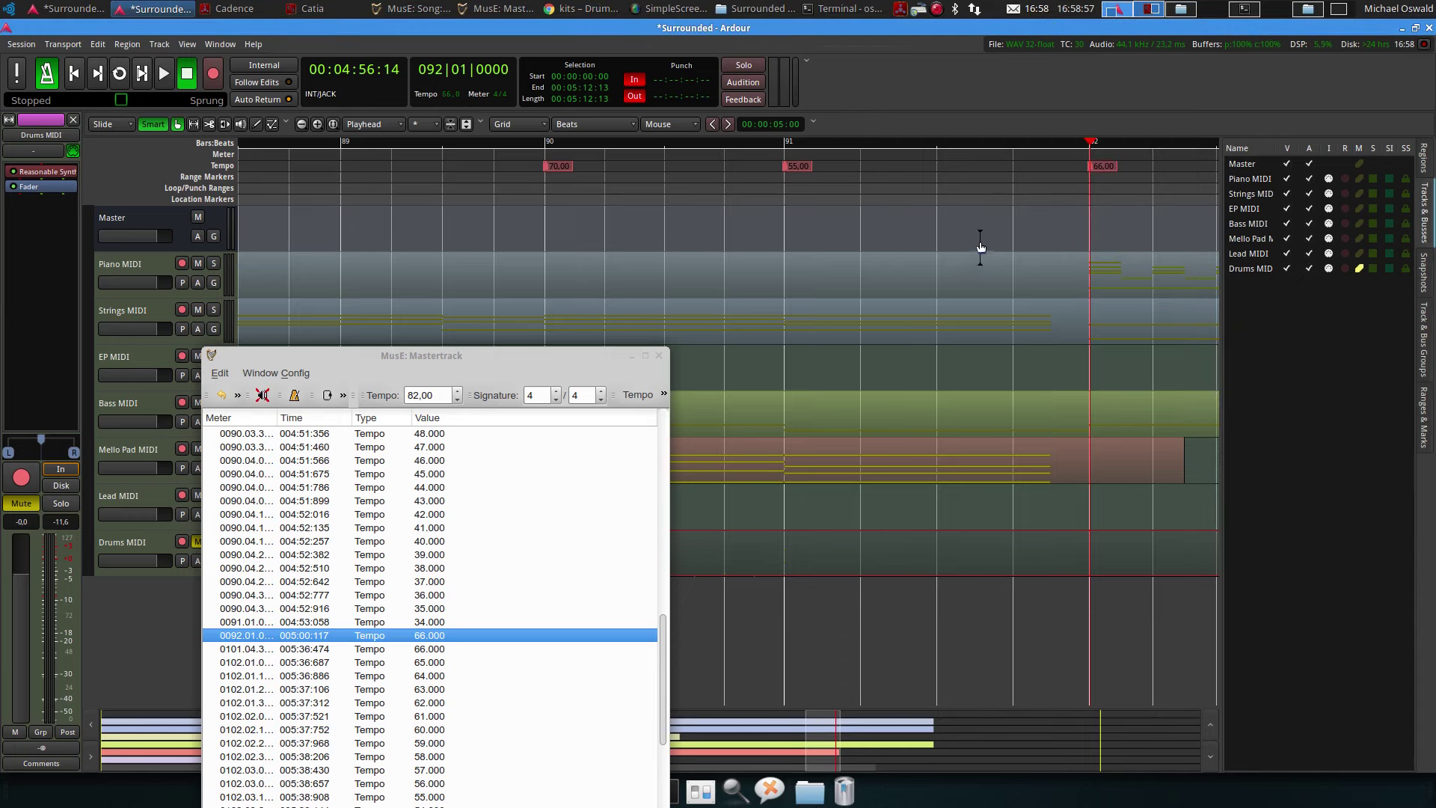
Review the Mastertrack tempo entries from bar 102 onward and add a 55 BPM tempo marker at bar 102 in Ardour
scroll(1003, 245, right, 5)
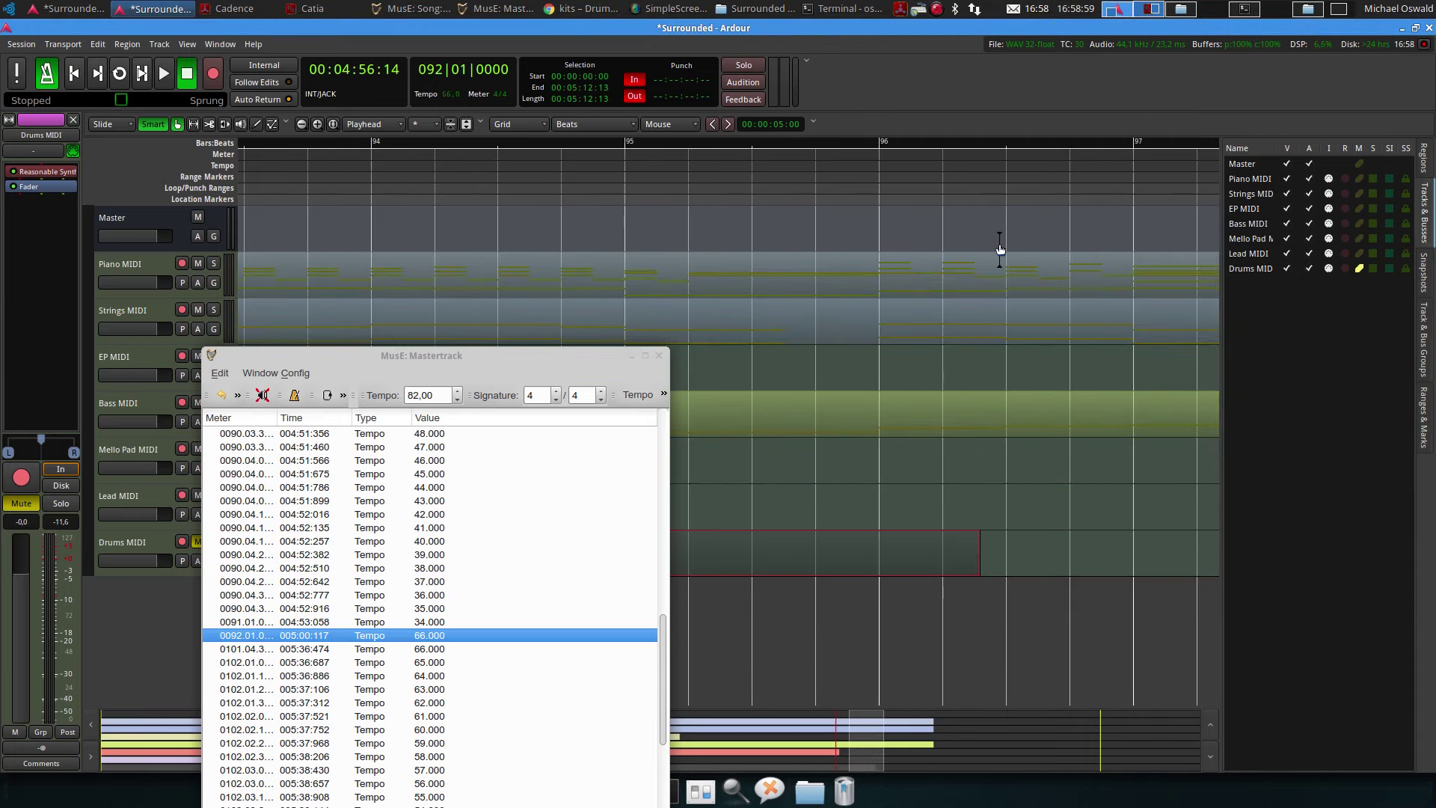
scroll(999, 242, right, 4)
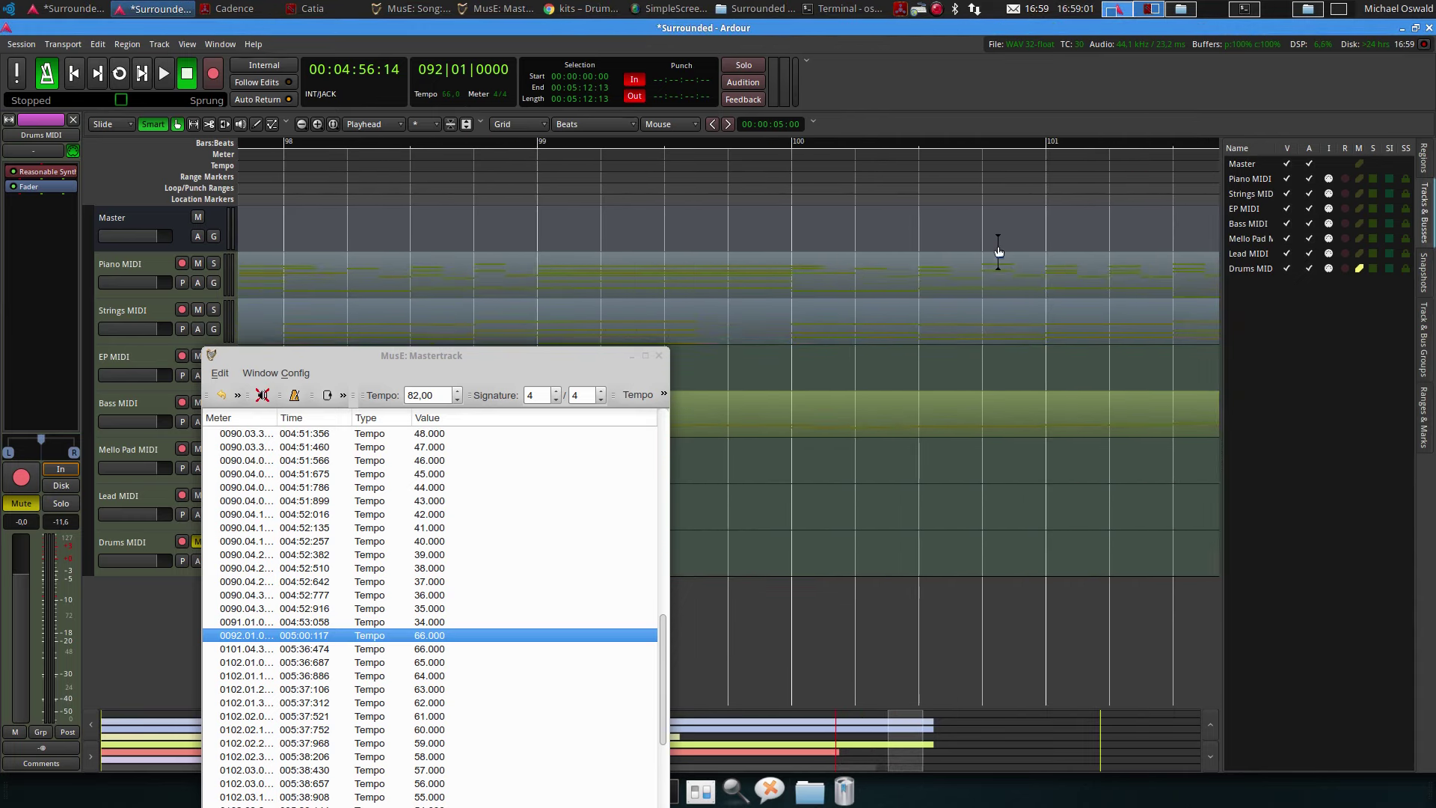
scroll(997, 244, right, 2)
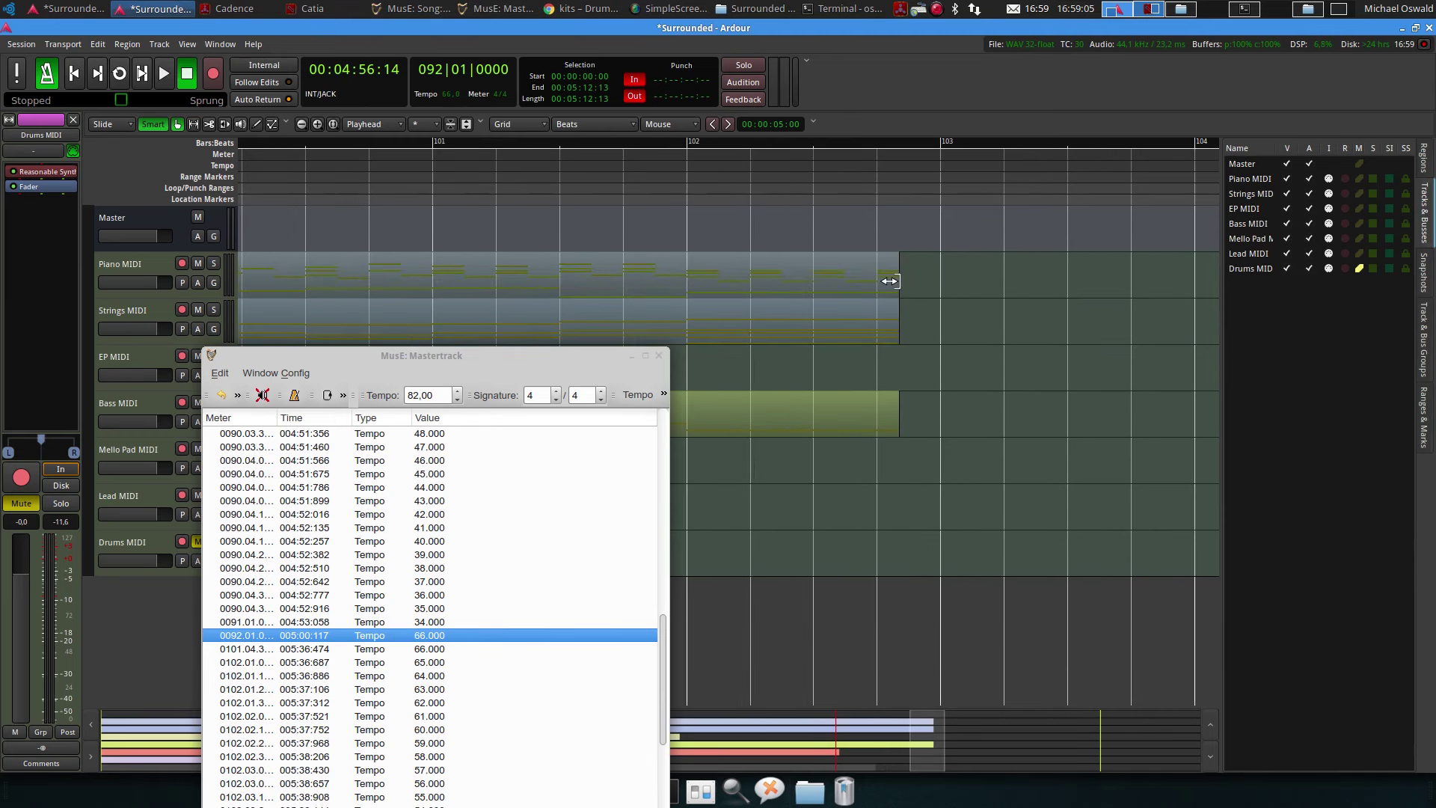
scroll(449, 568, down, 2)
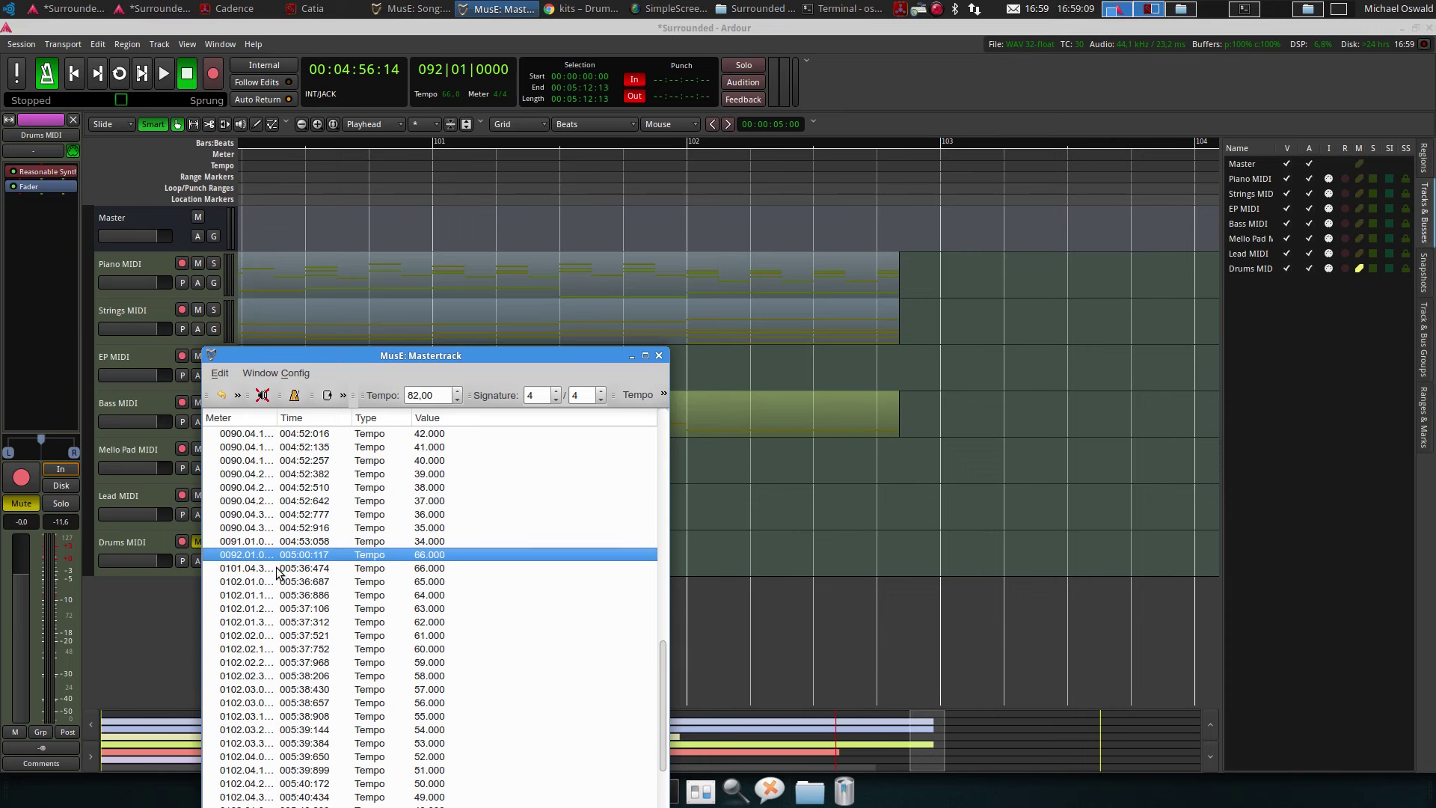
click(258, 582)
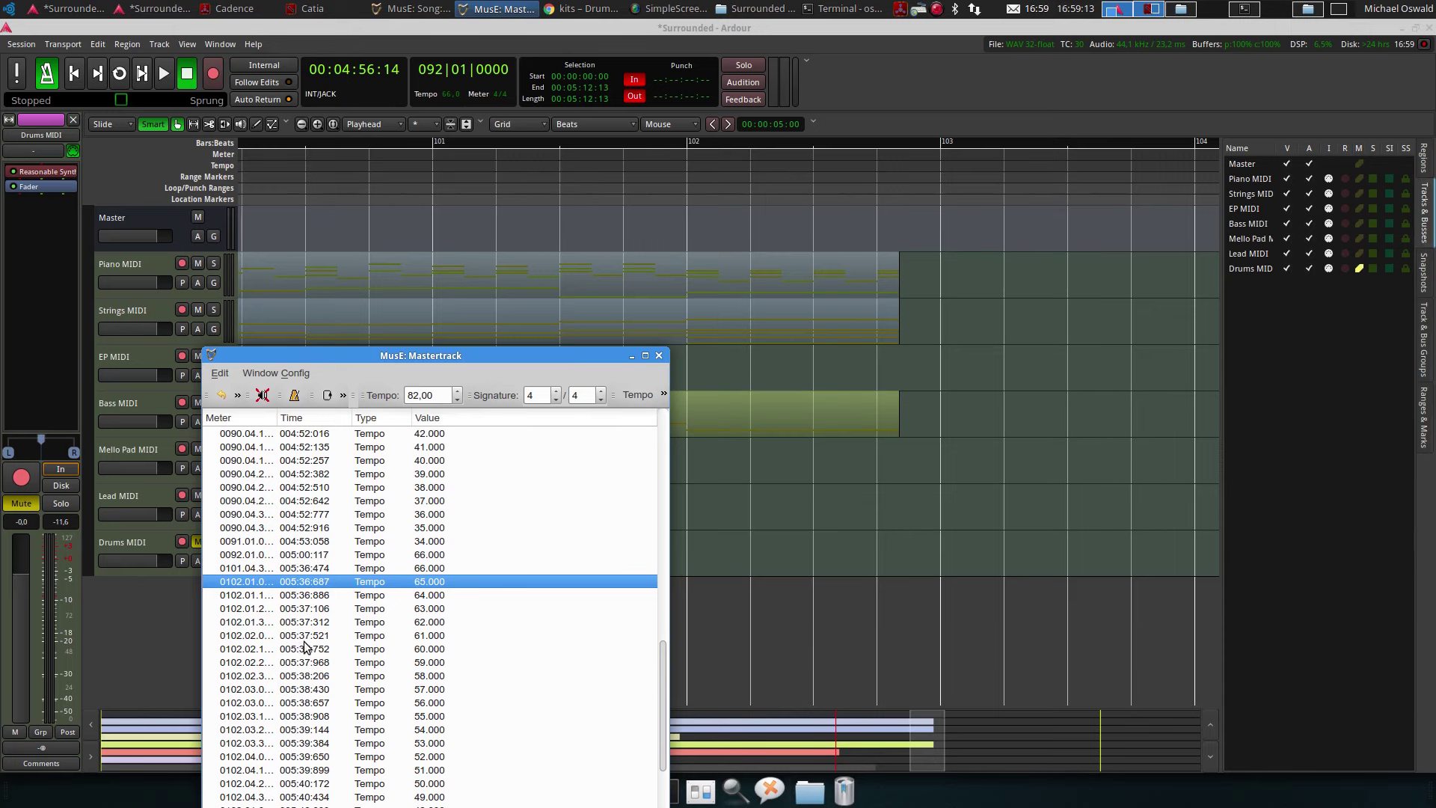
scroll(305, 645, down, 3)
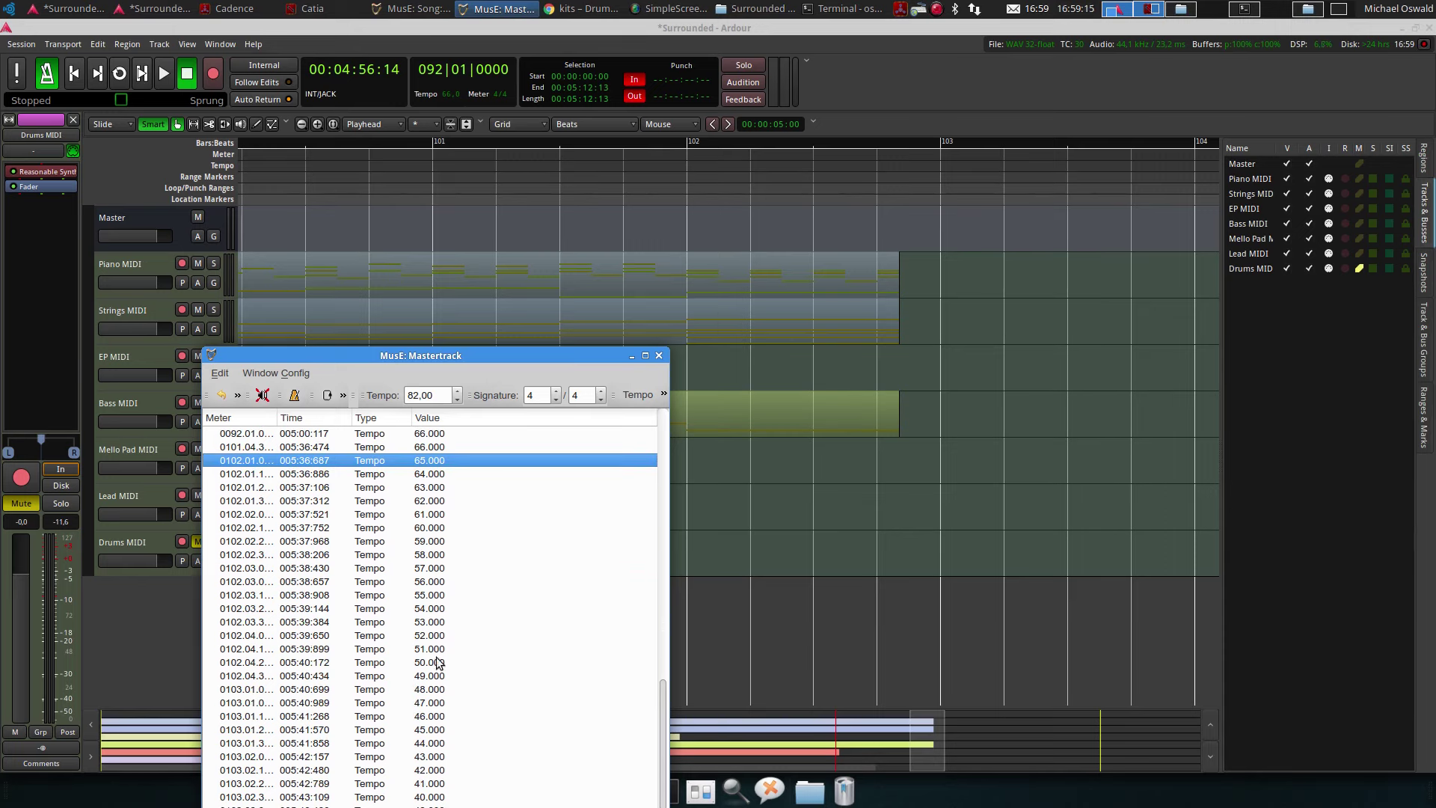
click(685, 142)
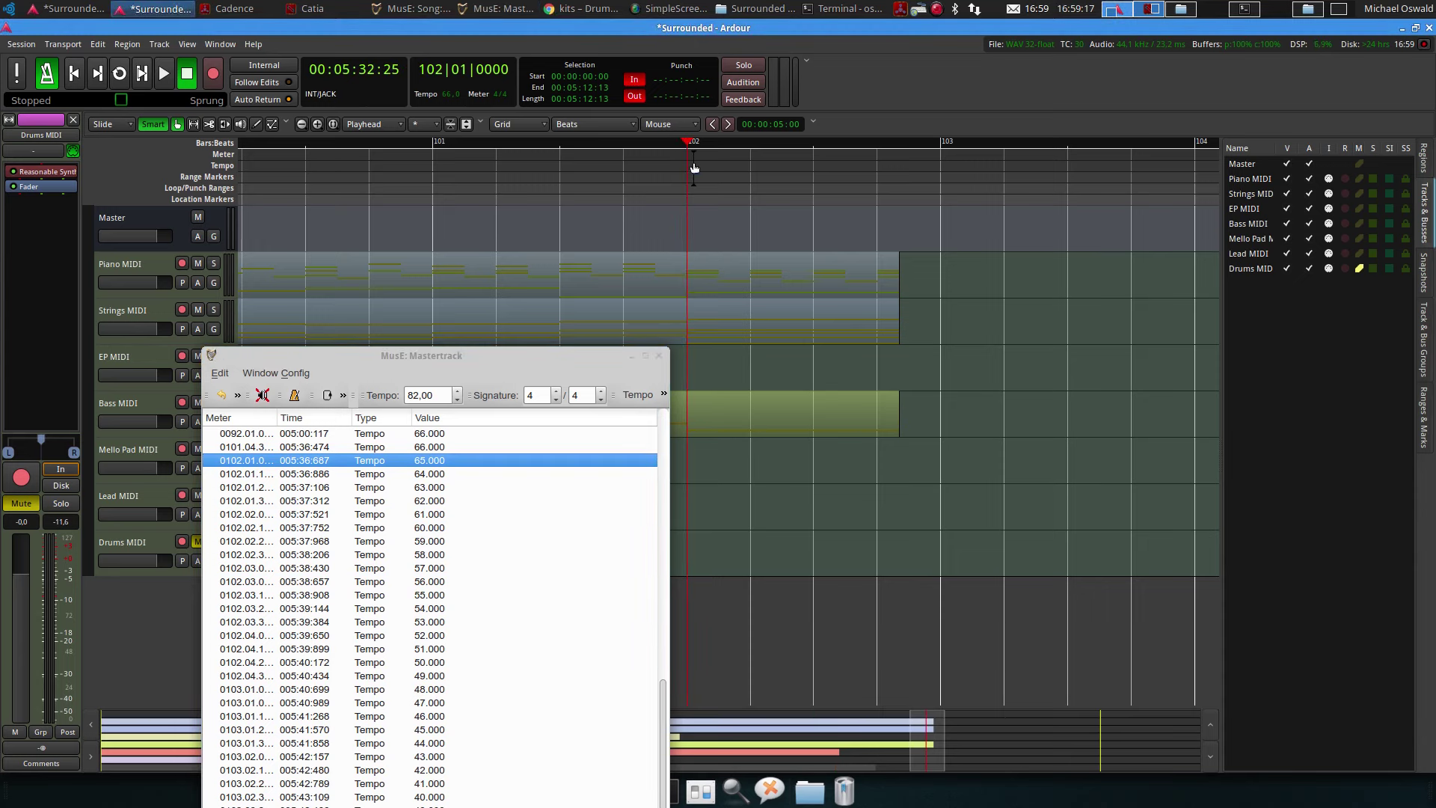
right_click(691, 166)
click(729, 170)
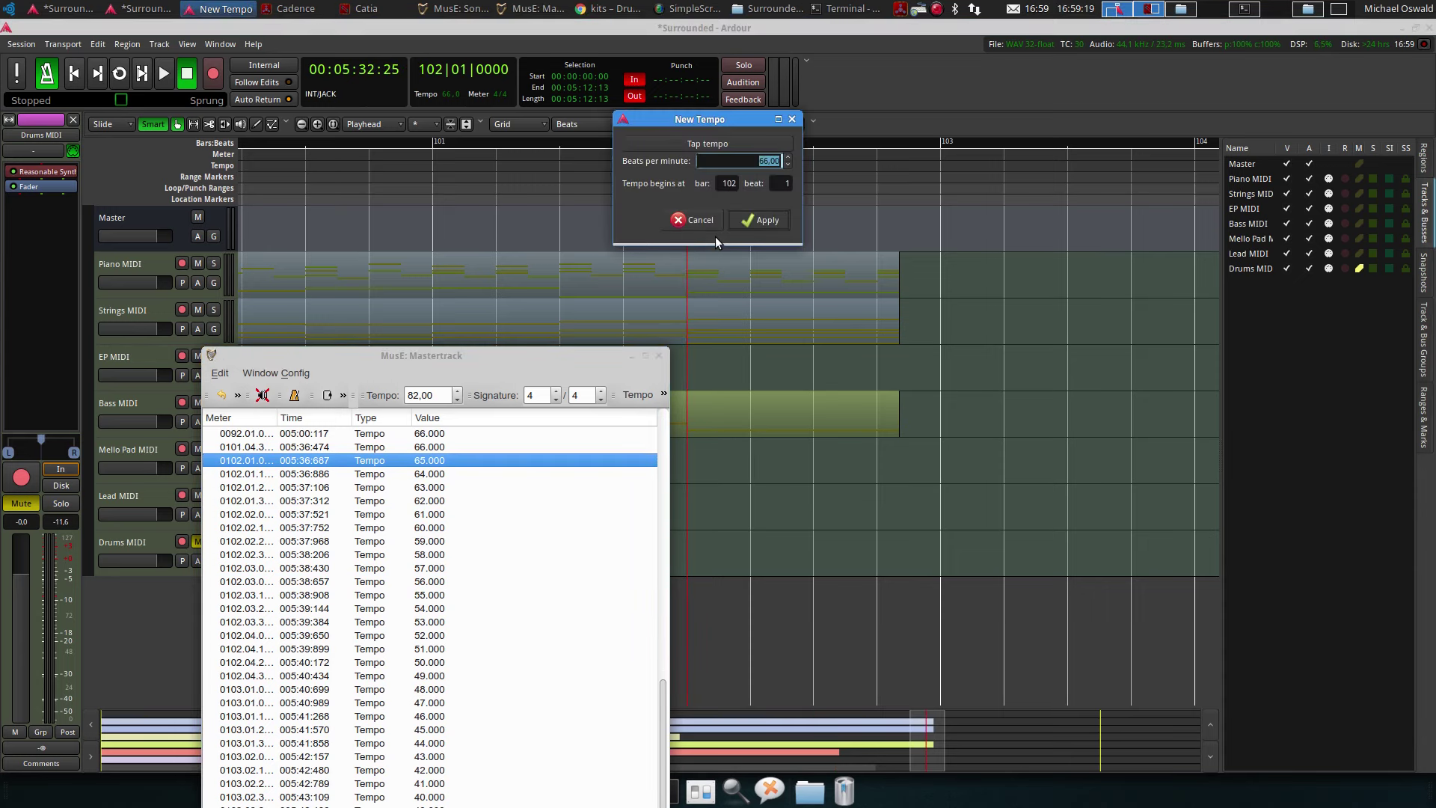
text(55)
click(769, 219)
Extend the end of the Piano MIDI region to bar 105
drag(887, 282, 1144, 283)
scroll(930, 337, right, 3)
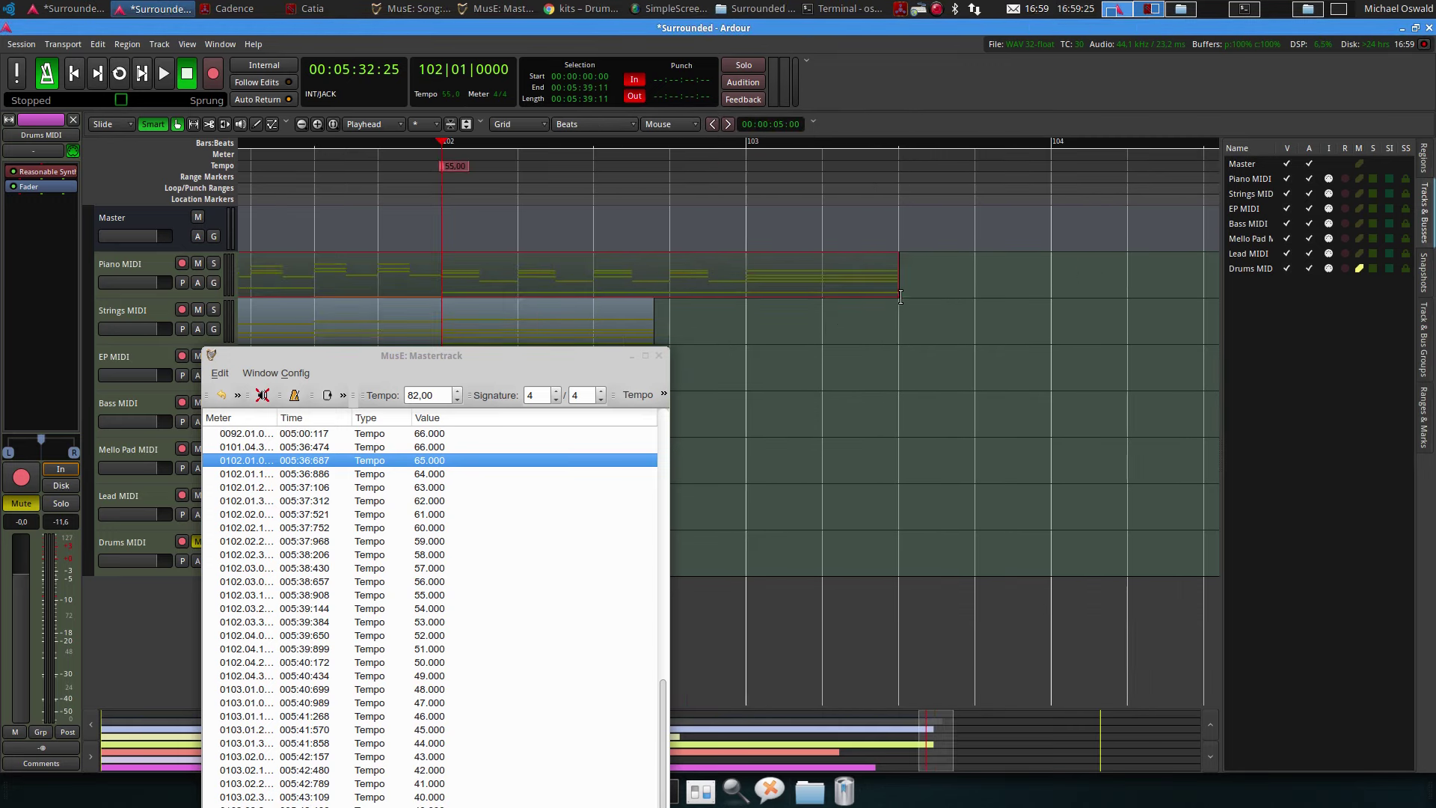
drag(888, 285, 1129, 285)
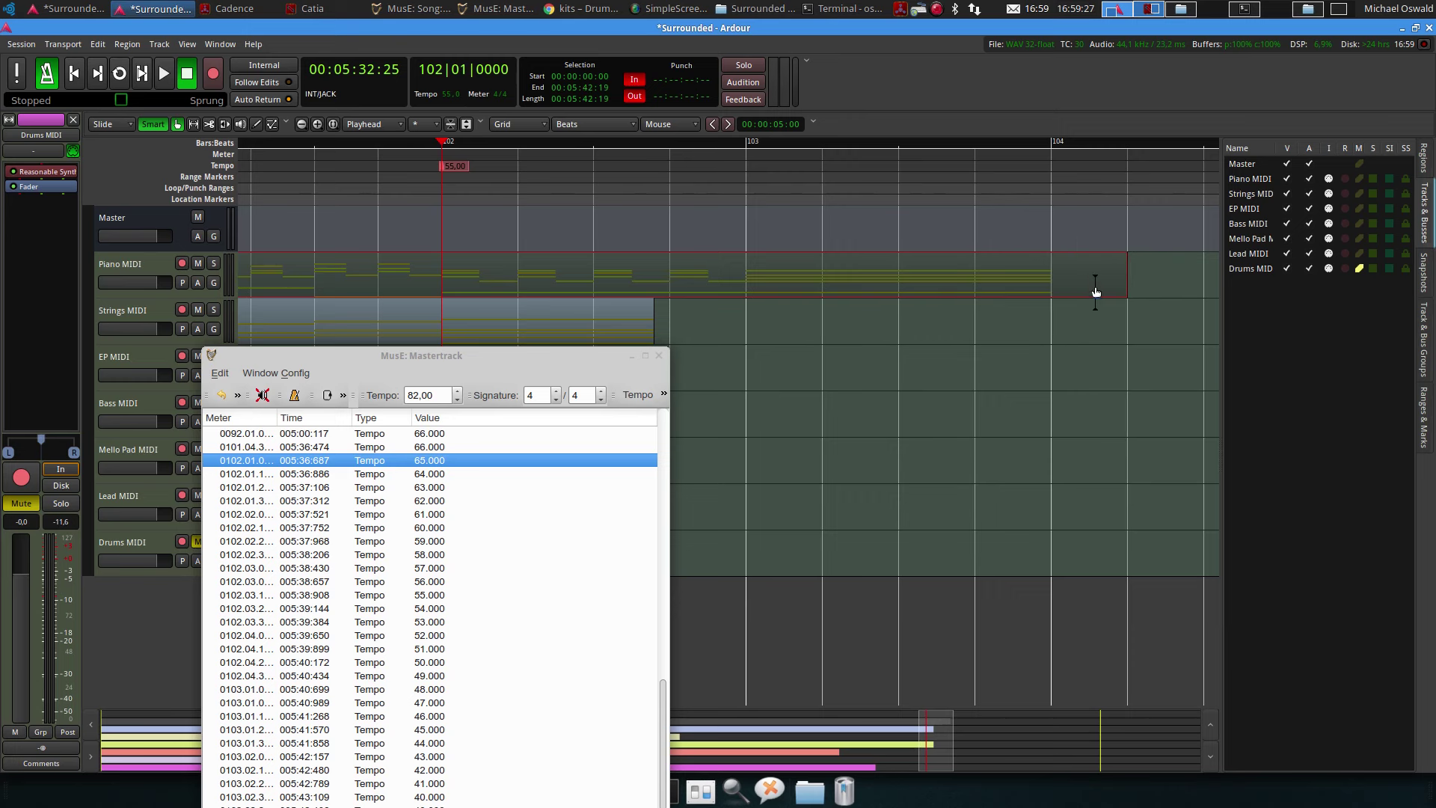
scroll(1070, 292, right, 3)
drag(876, 281, 1109, 276)
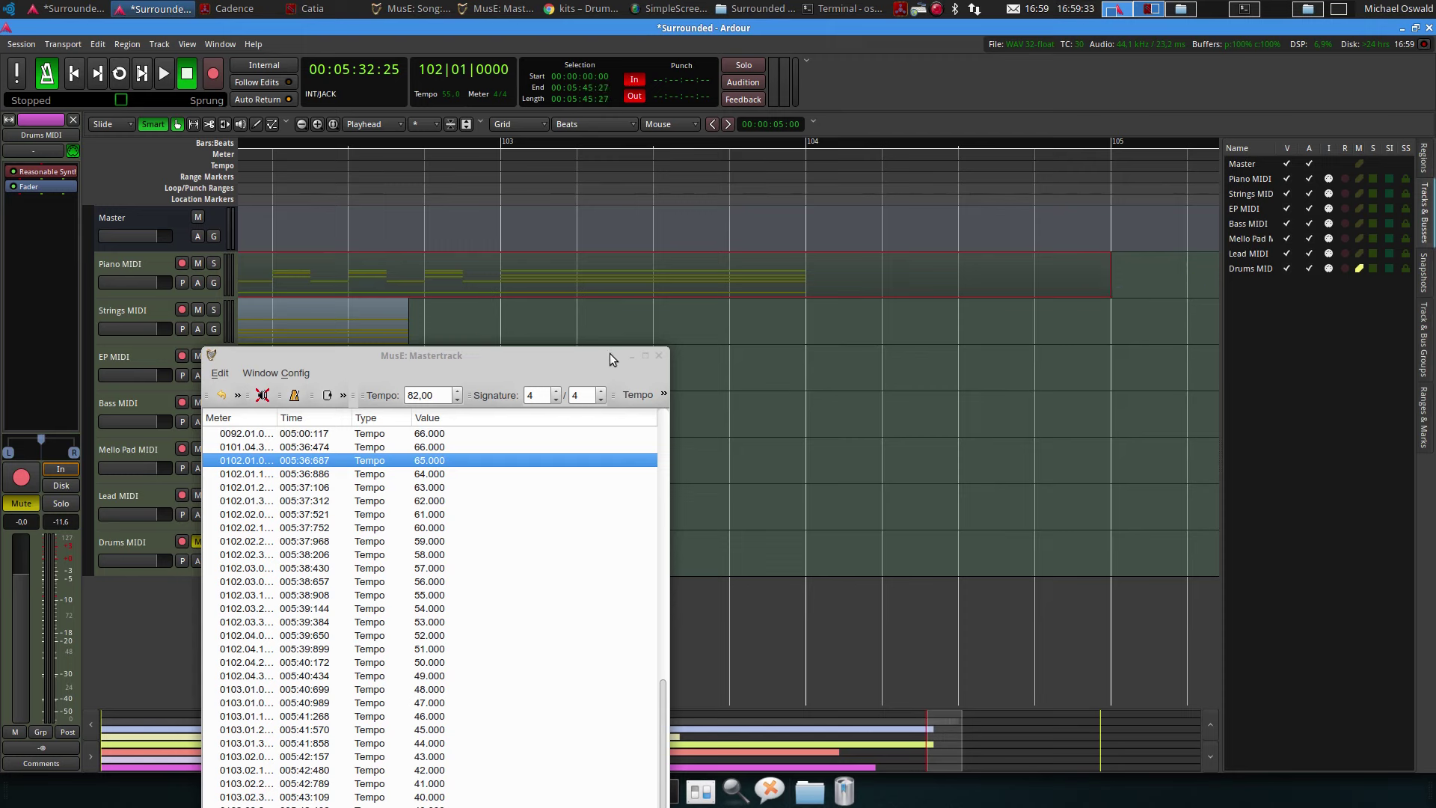
Minimize the Mastertrack window and extend the ends of the Strings MIDI and Bass MIDI regions to bar 105
click(631, 356)
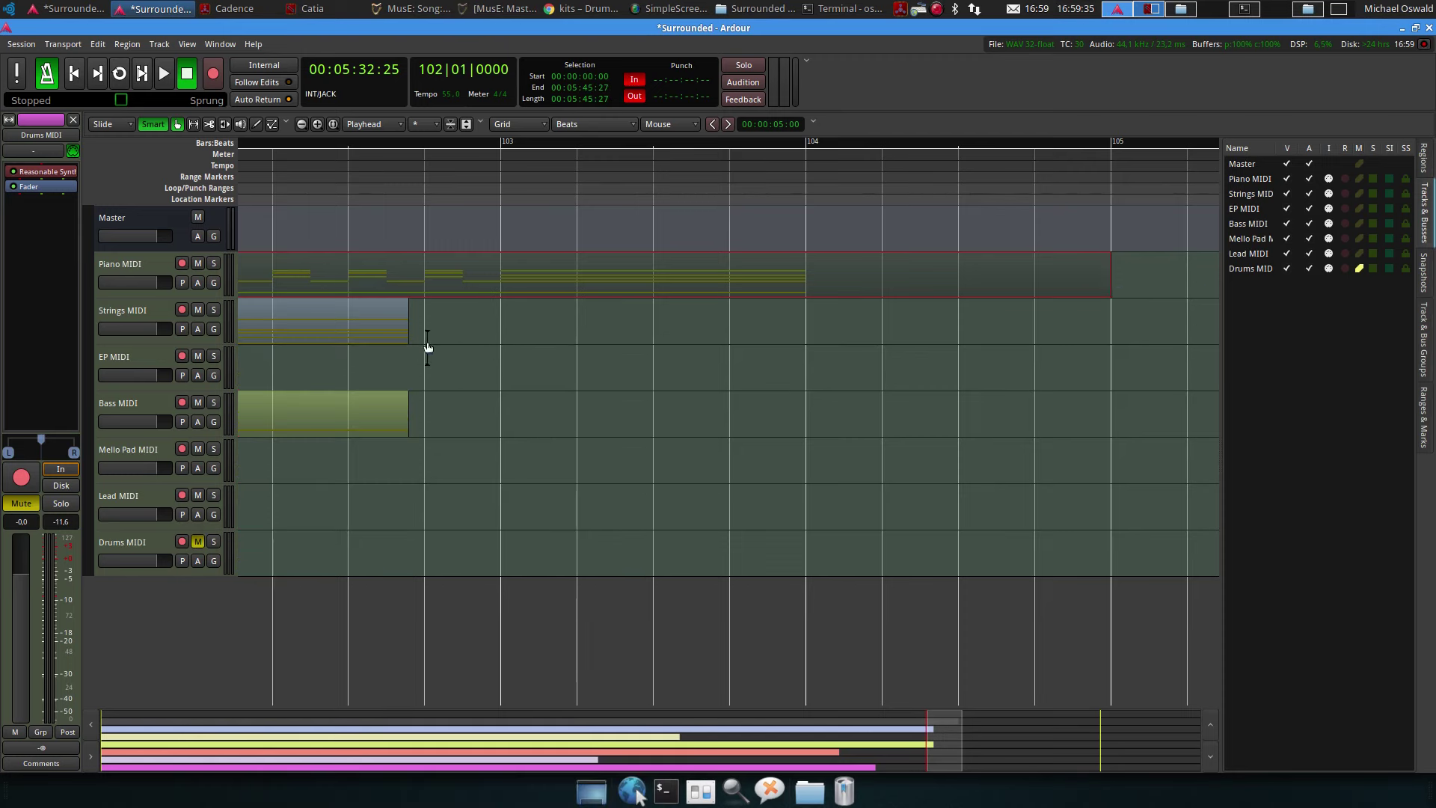
drag(396, 332, 1062, 335)
drag(396, 423, 1100, 417)
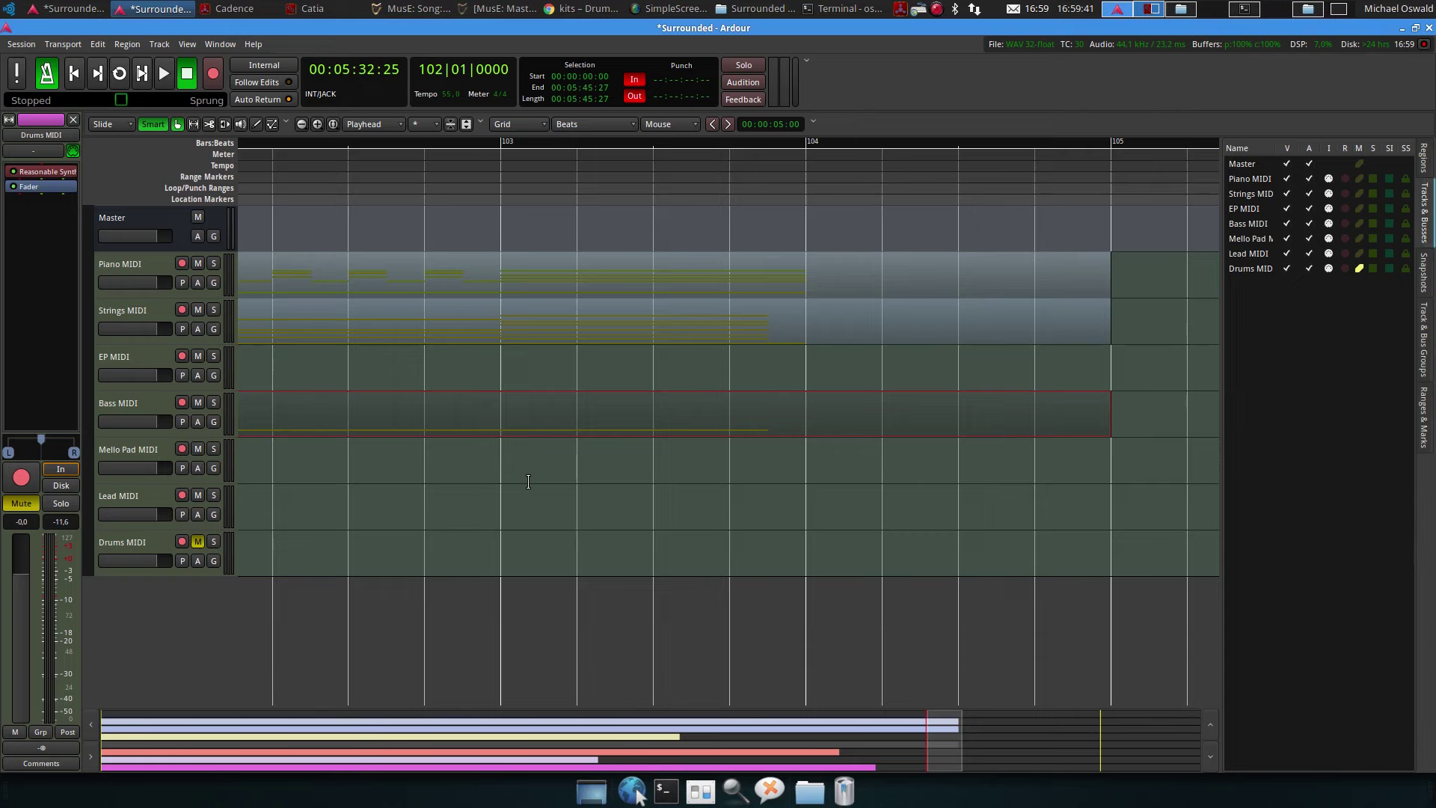
Play back from bar 99 through the tempo change at bar 102, and save the session
scroll(531, 479, left, 6)
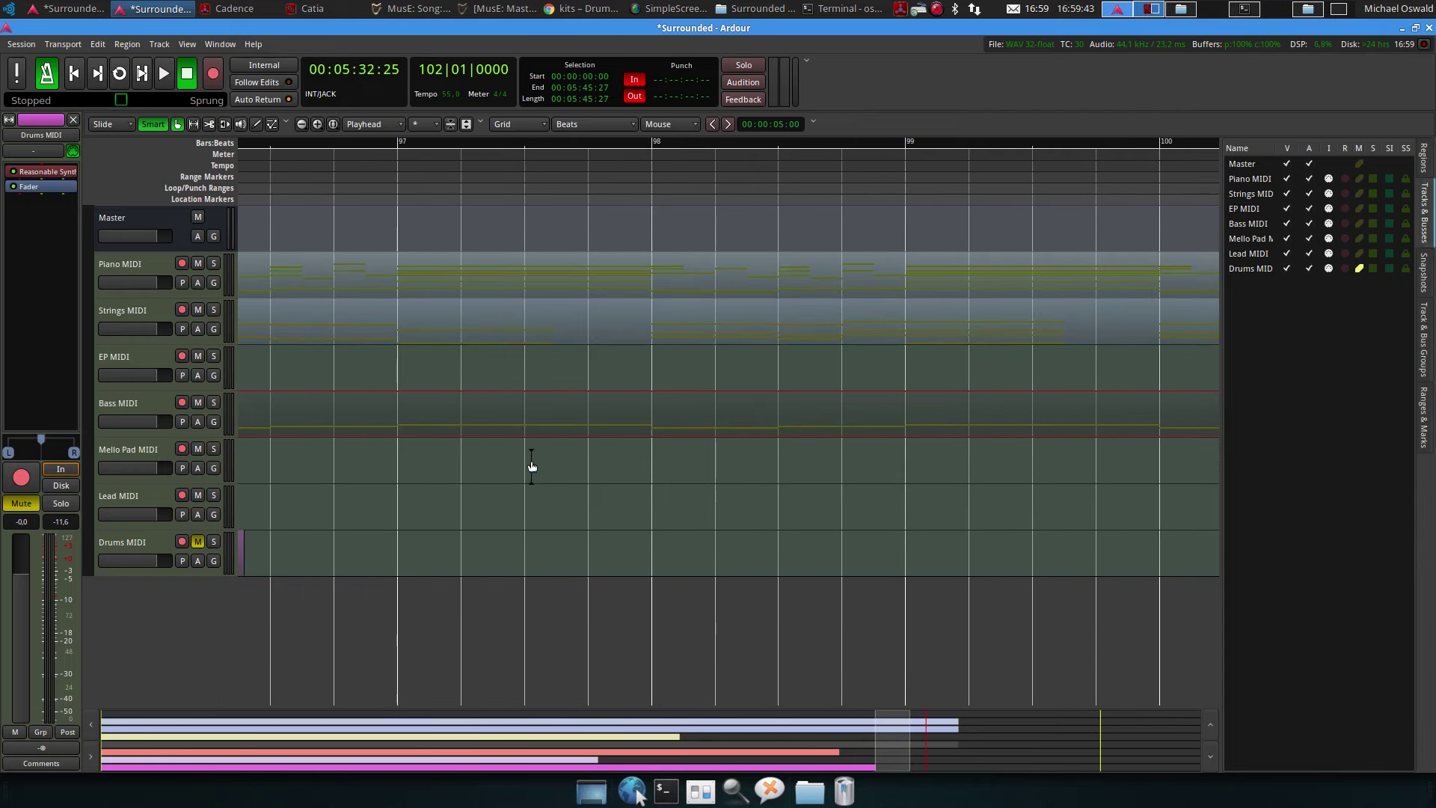
scroll(726, 433, down, 3)
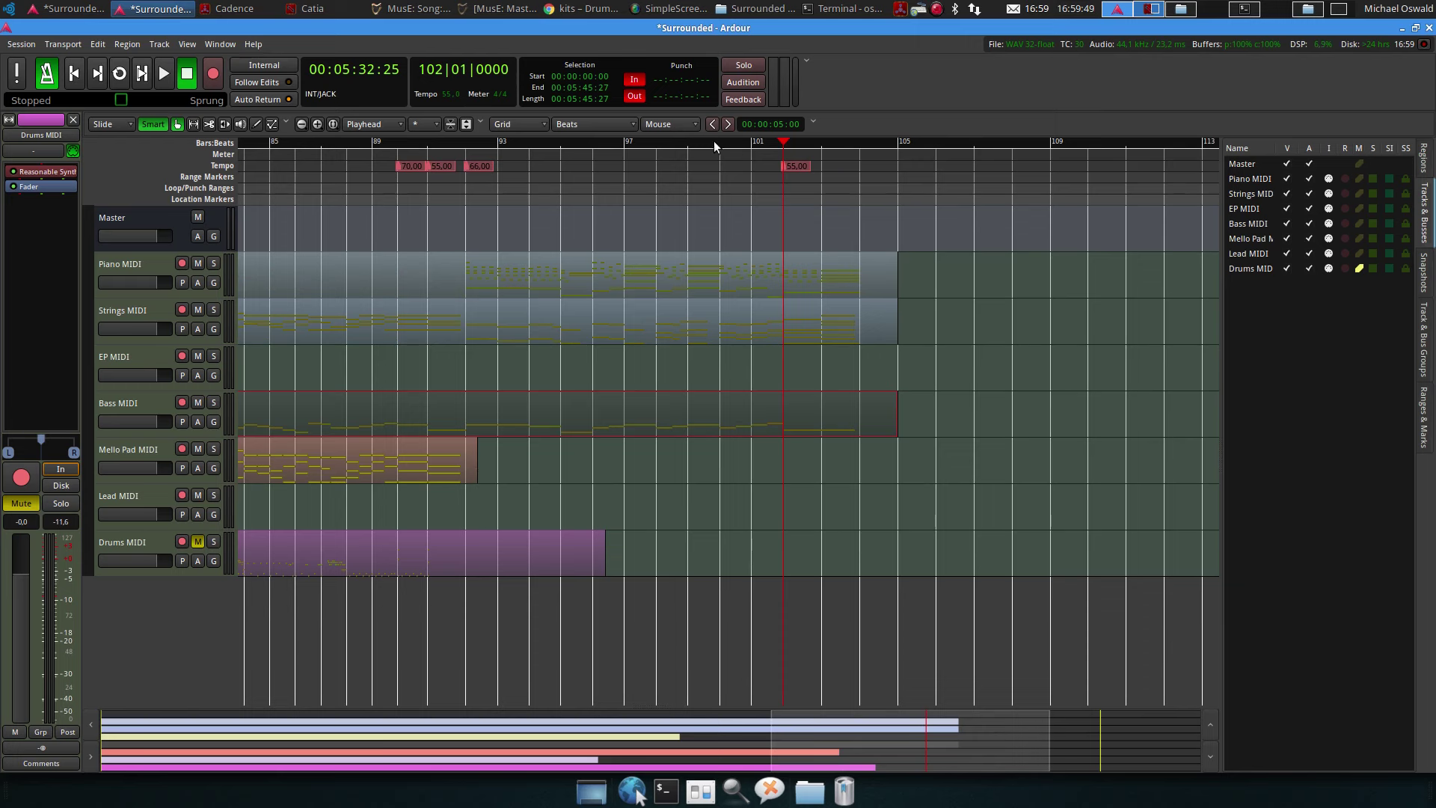
click(689, 142)
key(space)
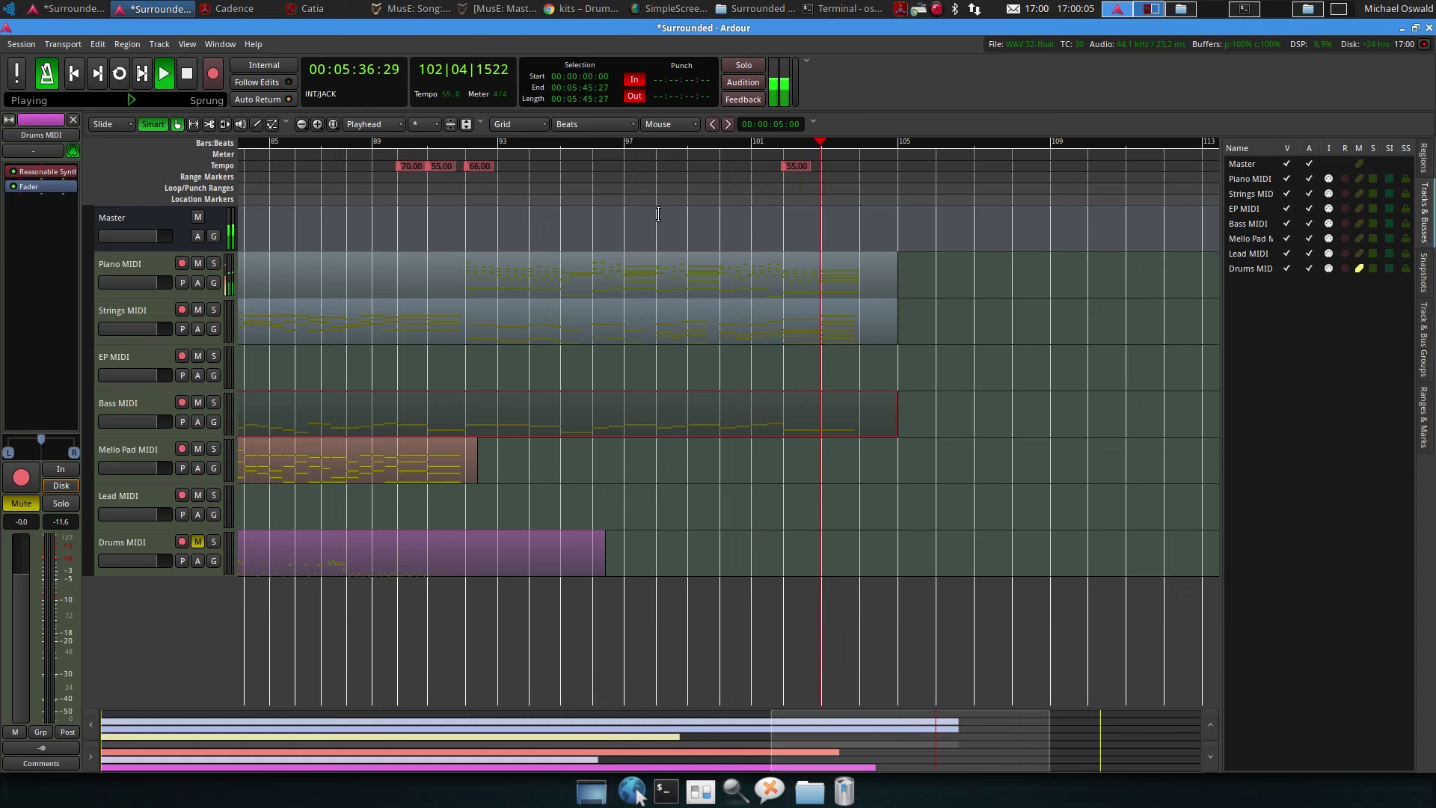
key(space)
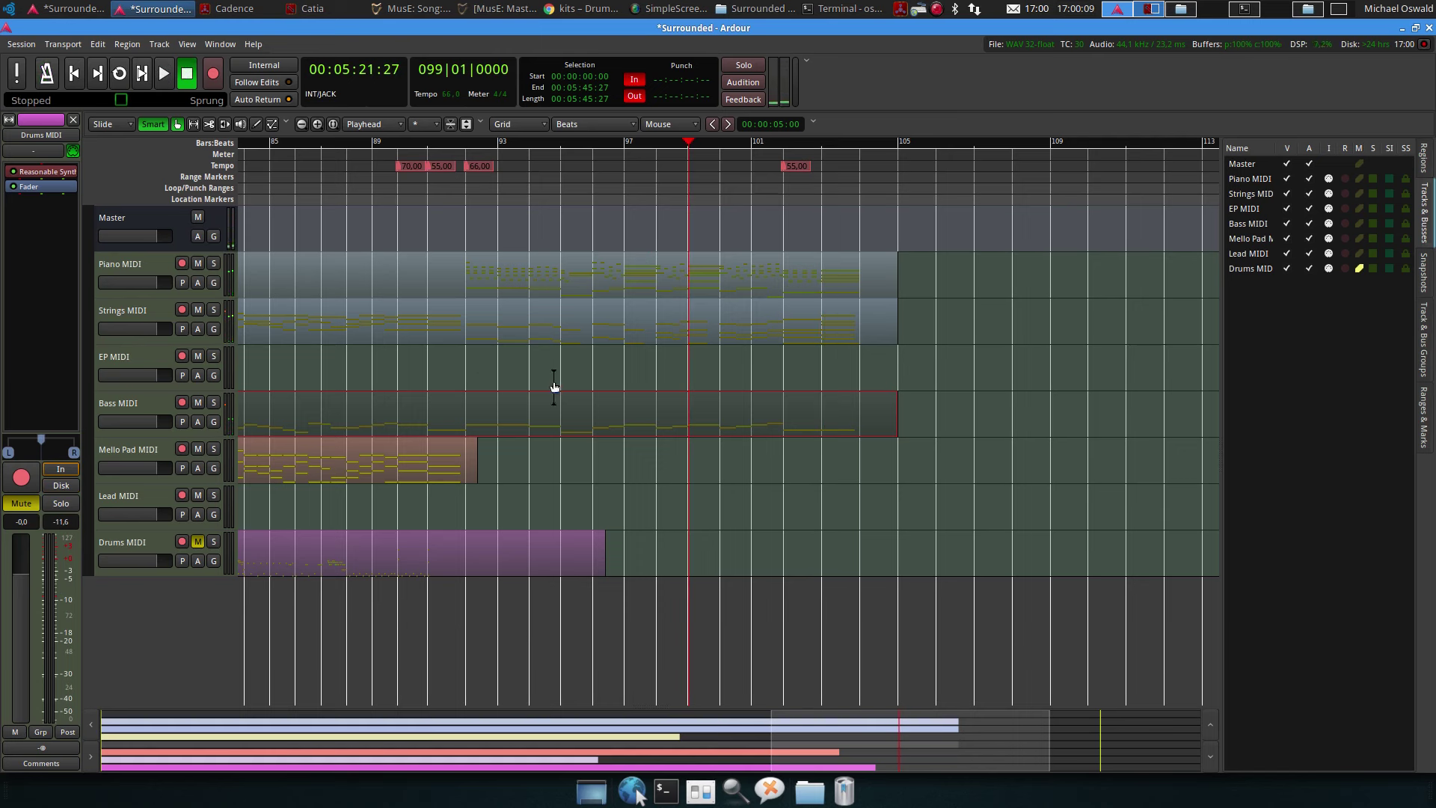
key(ctrl+s)
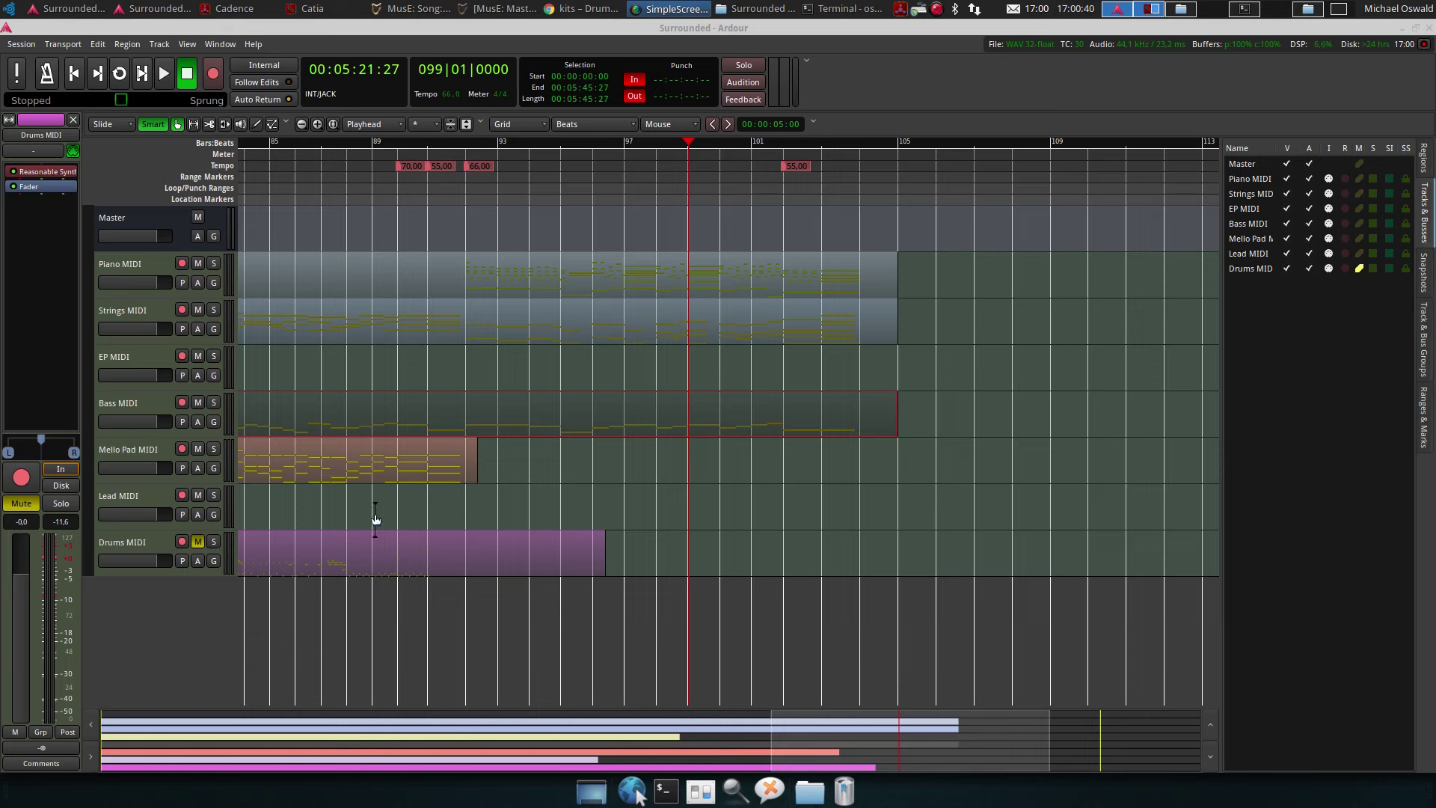
Select all MIDI regions, trim their starts together from bar 1 to just before bar 5, and select the Mello Pad MIDI track
scroll(553, 467, left, 10)
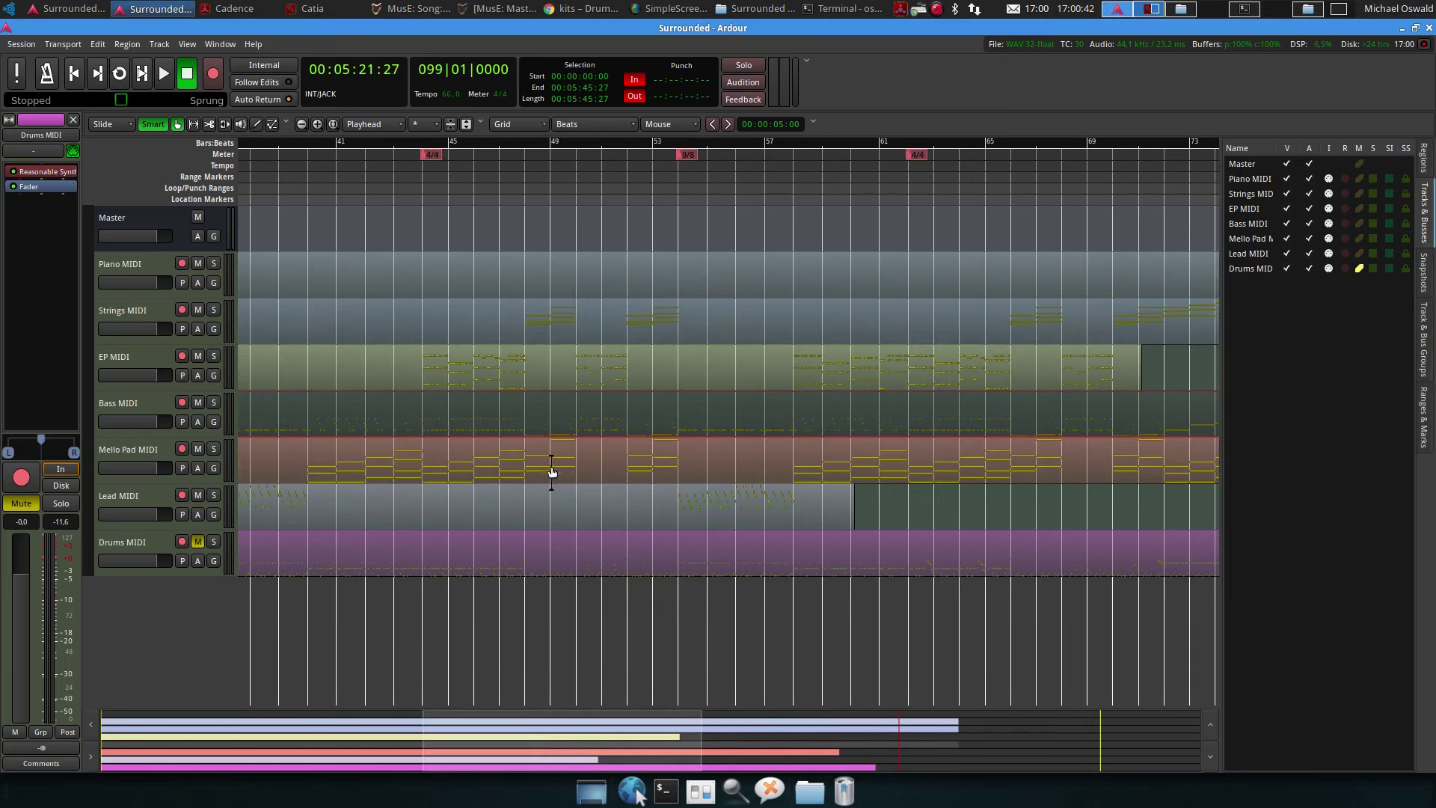
scroll(576, 325, down, 5)
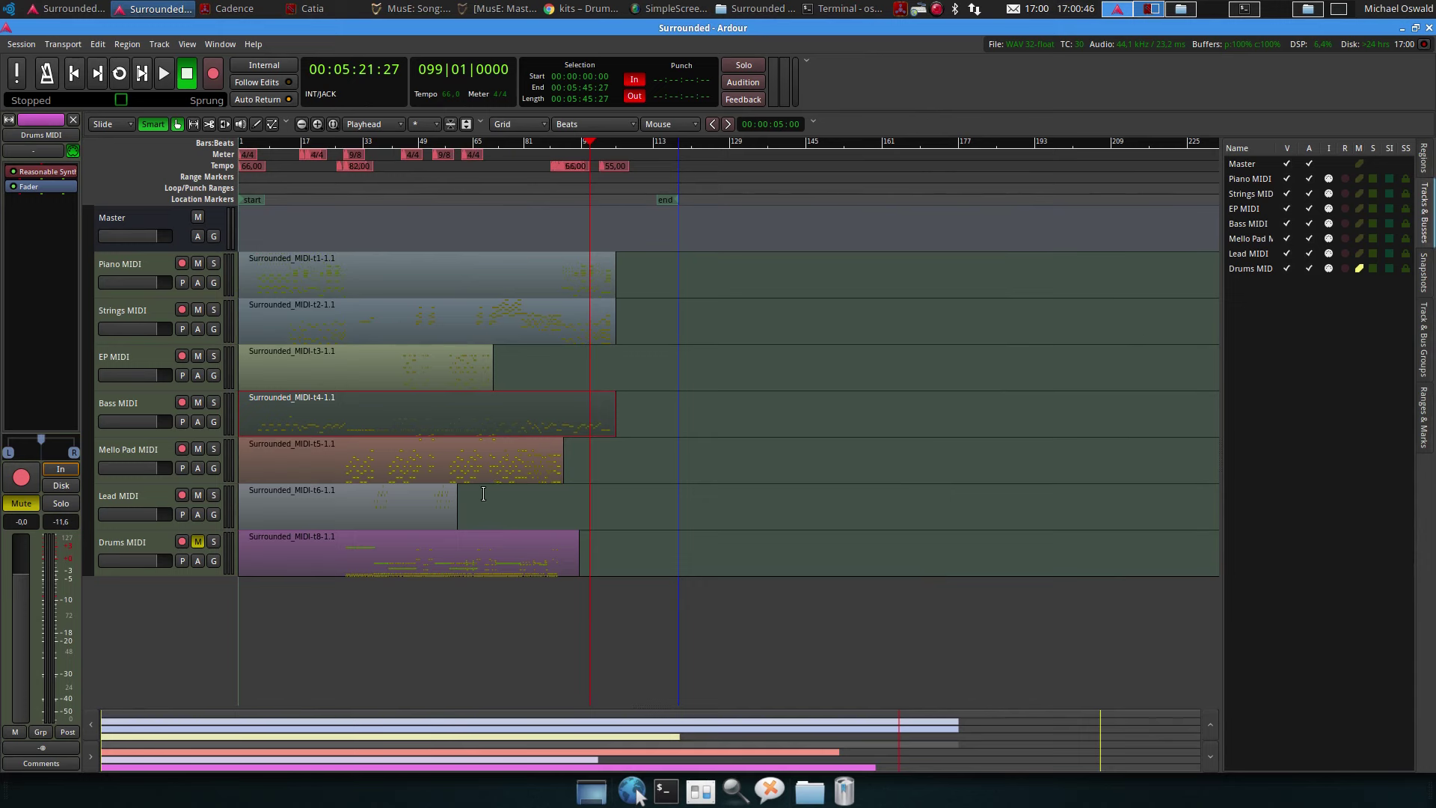
scroll(332, 304, up, 5)
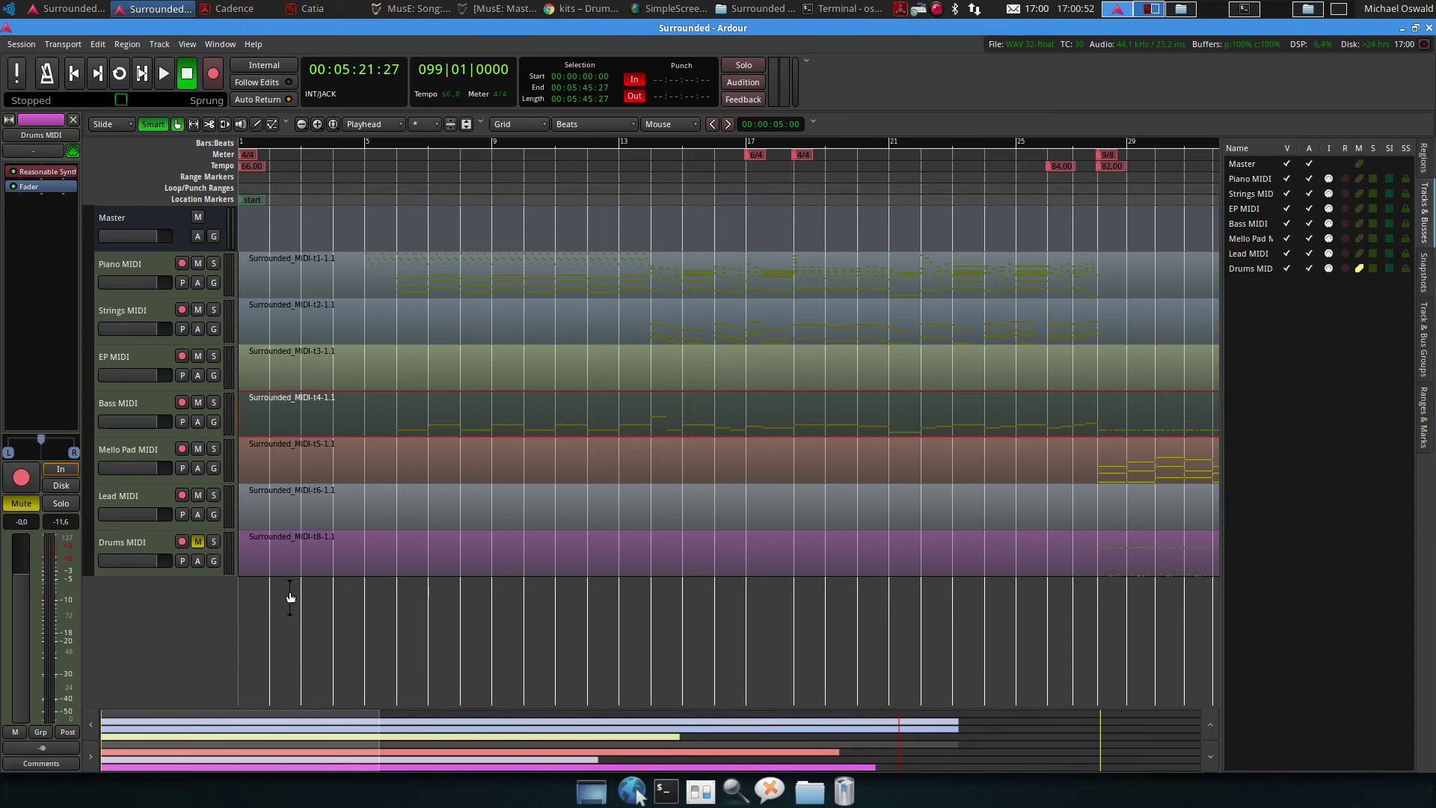
key(ctrl+a)
drag(248, 280, 370, 293)
click(321, 445)
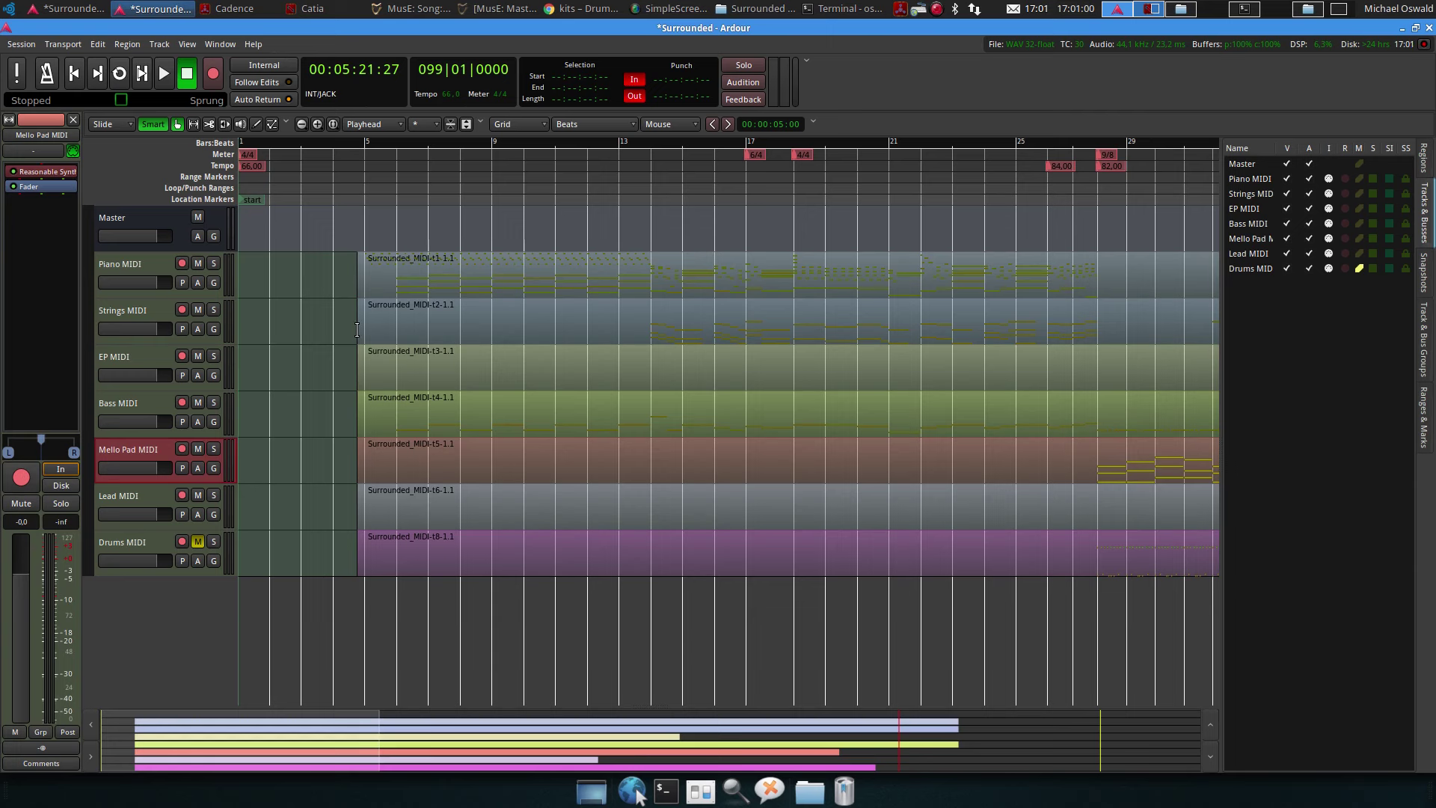
Trim the start of the Strings MIDI region to just before bar 14 and the EP MIDI region to just before bar 9
drag(361, 331, 650, 339)
drag(370, 377, 486, 383)
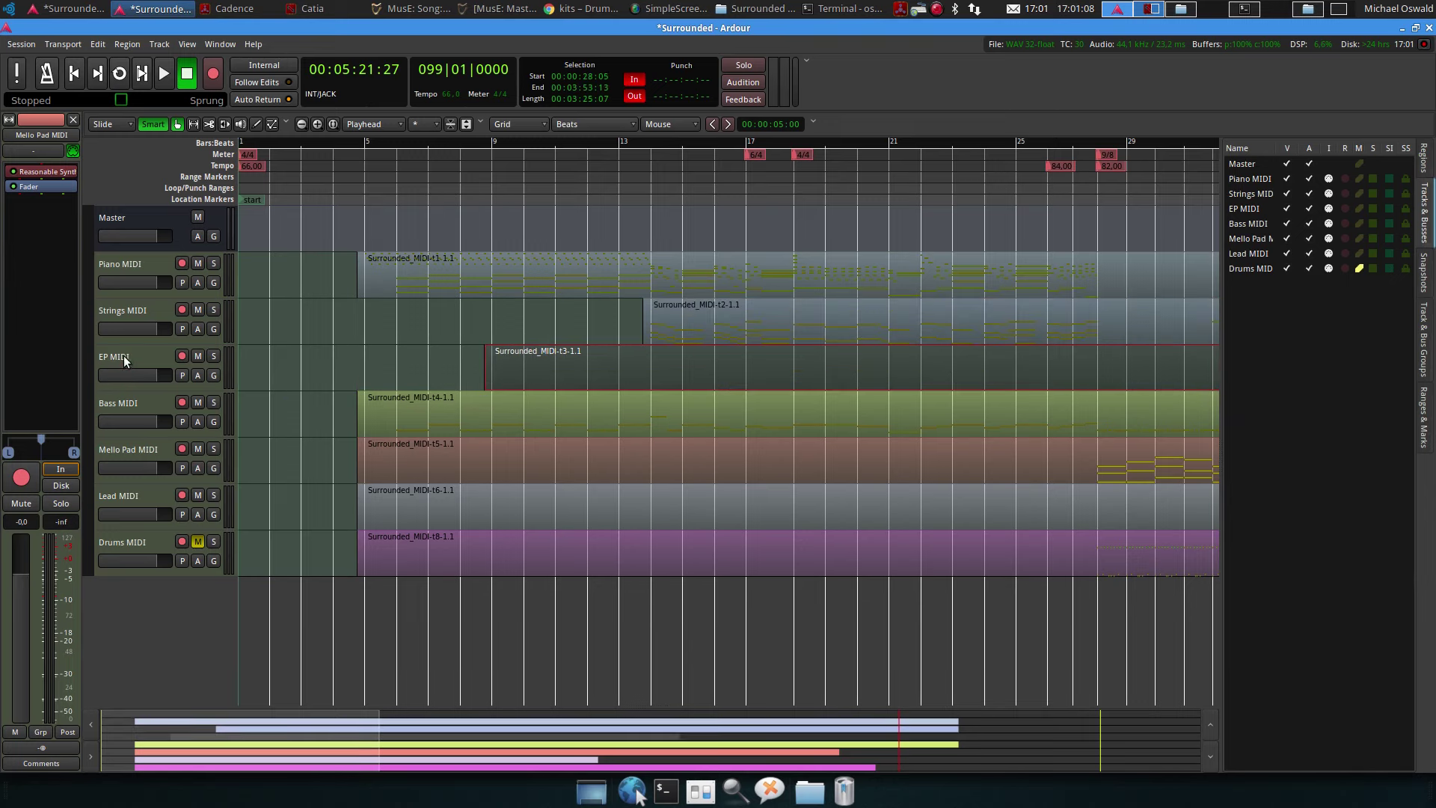
Fit the note ranges of the EP MIDI, Strings MIDI and Piano MIDI tracks to their contents
right_click(124, 357)
mouse_move(188, 466)
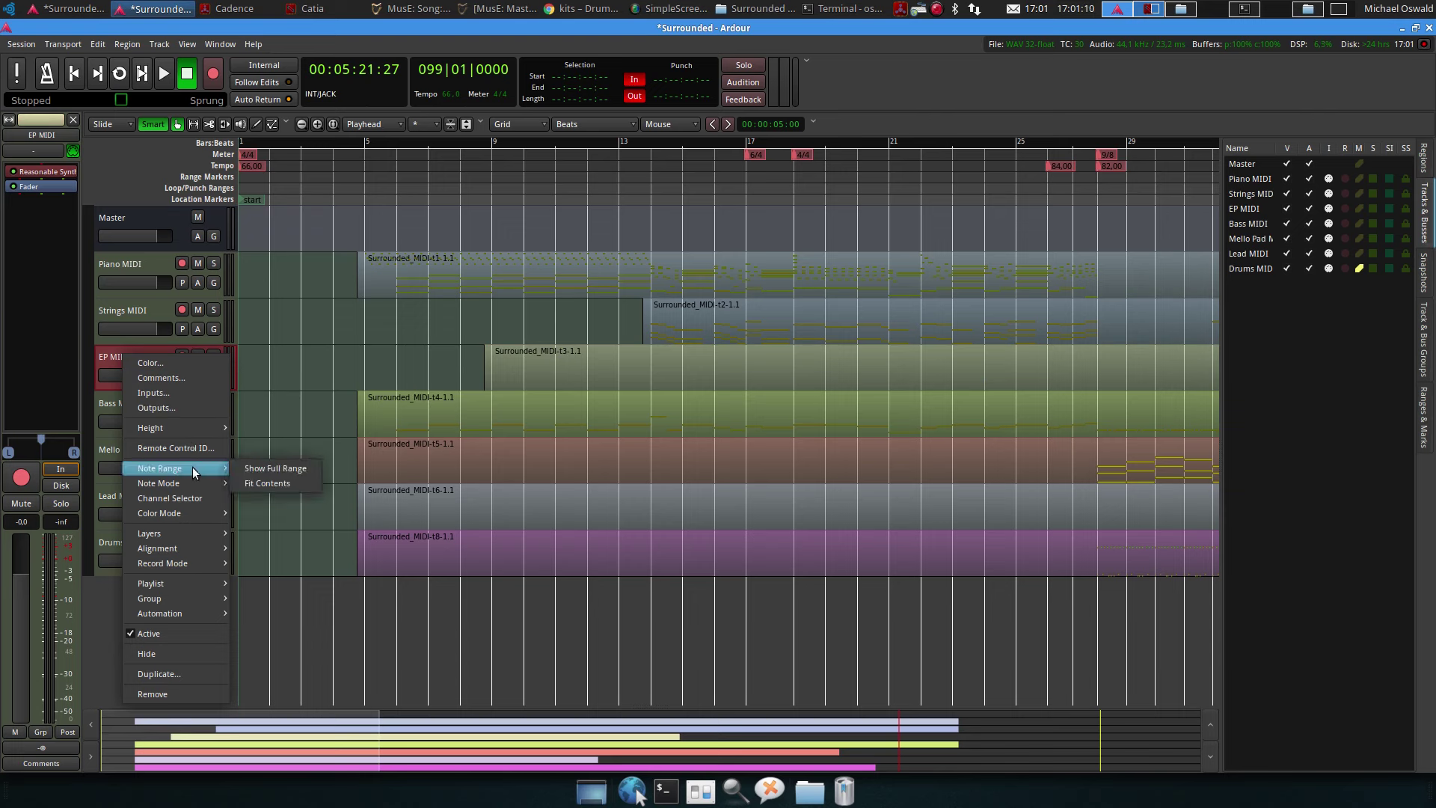
click(256, 482)
right_click(155, 309)
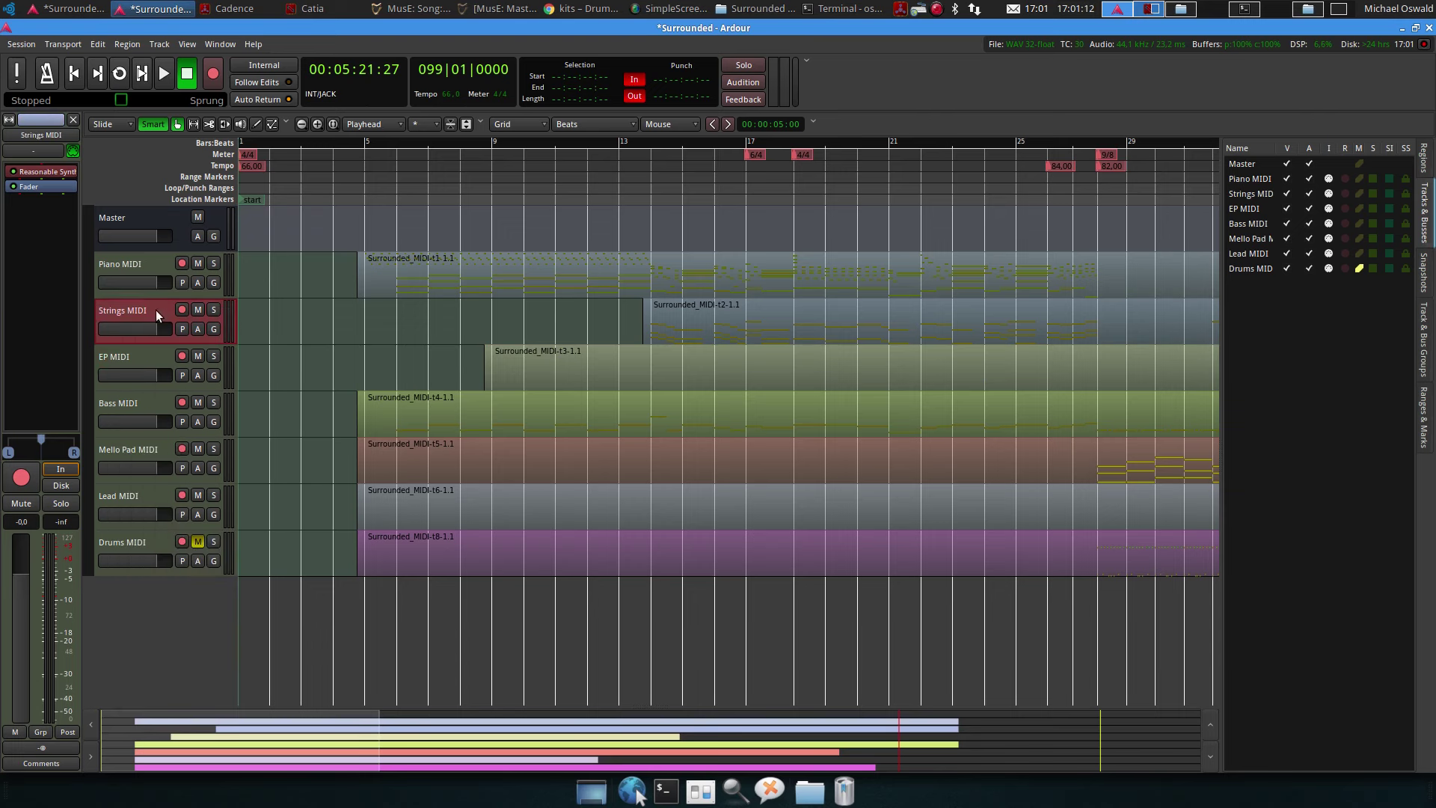
mouse_move(235, 423)
click(281, 438)
right_click(160, 263)
mouse_move(224, 375)
click(286, 391)
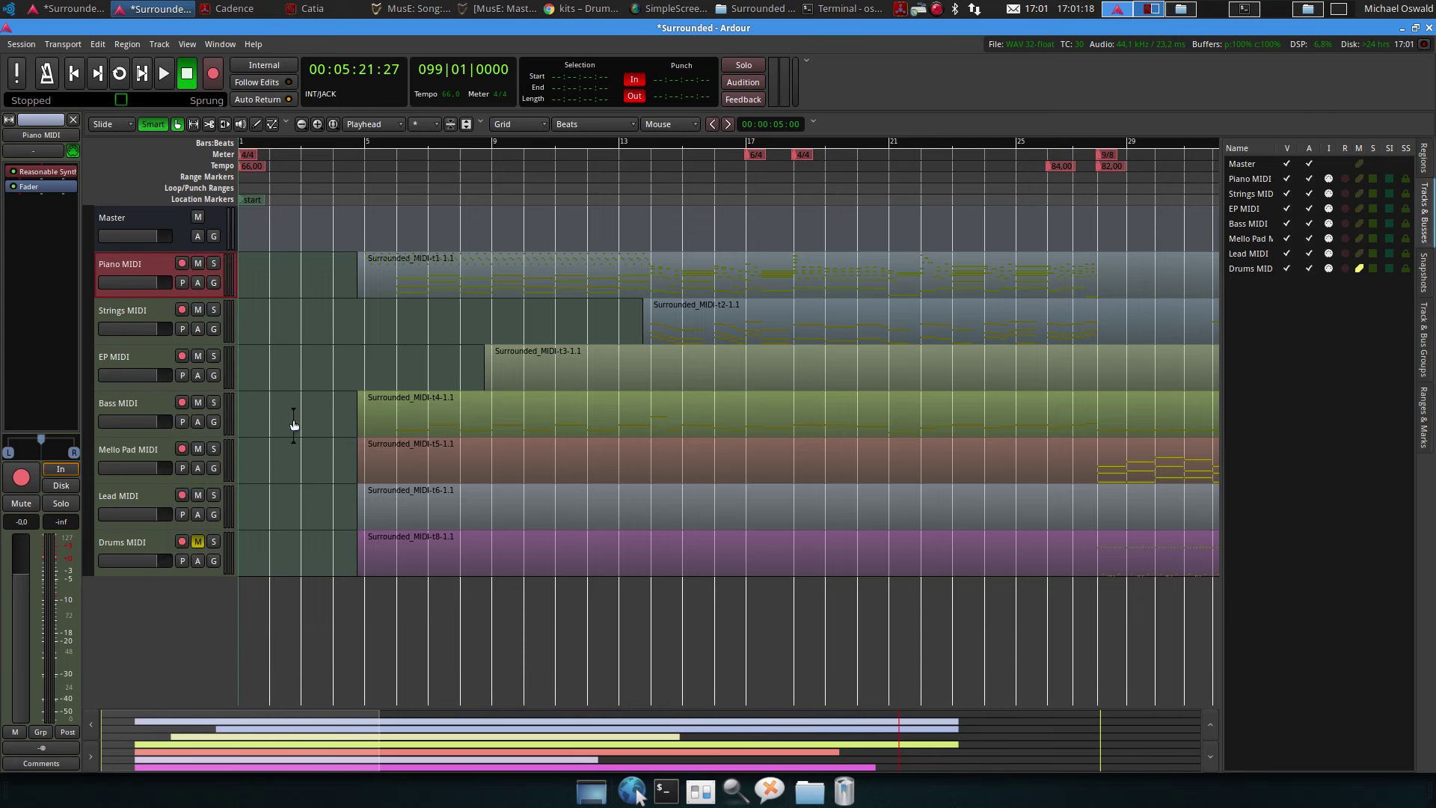
Fit the note ranges of the Bass MIDI and Mello Pad MIDI tracks to their contents
right_click(163, 401)
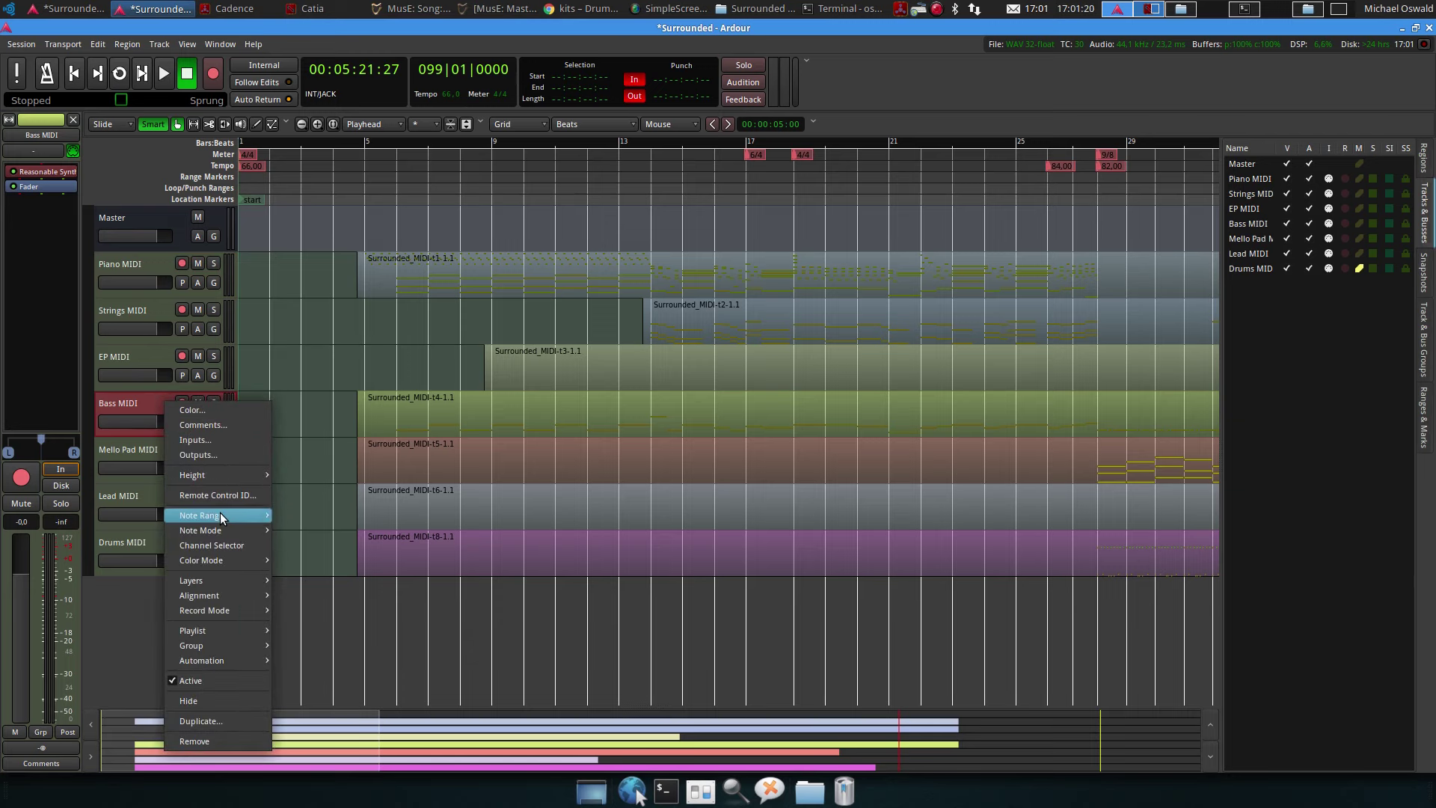
mouse_move(225, 516)
click(306, 531)
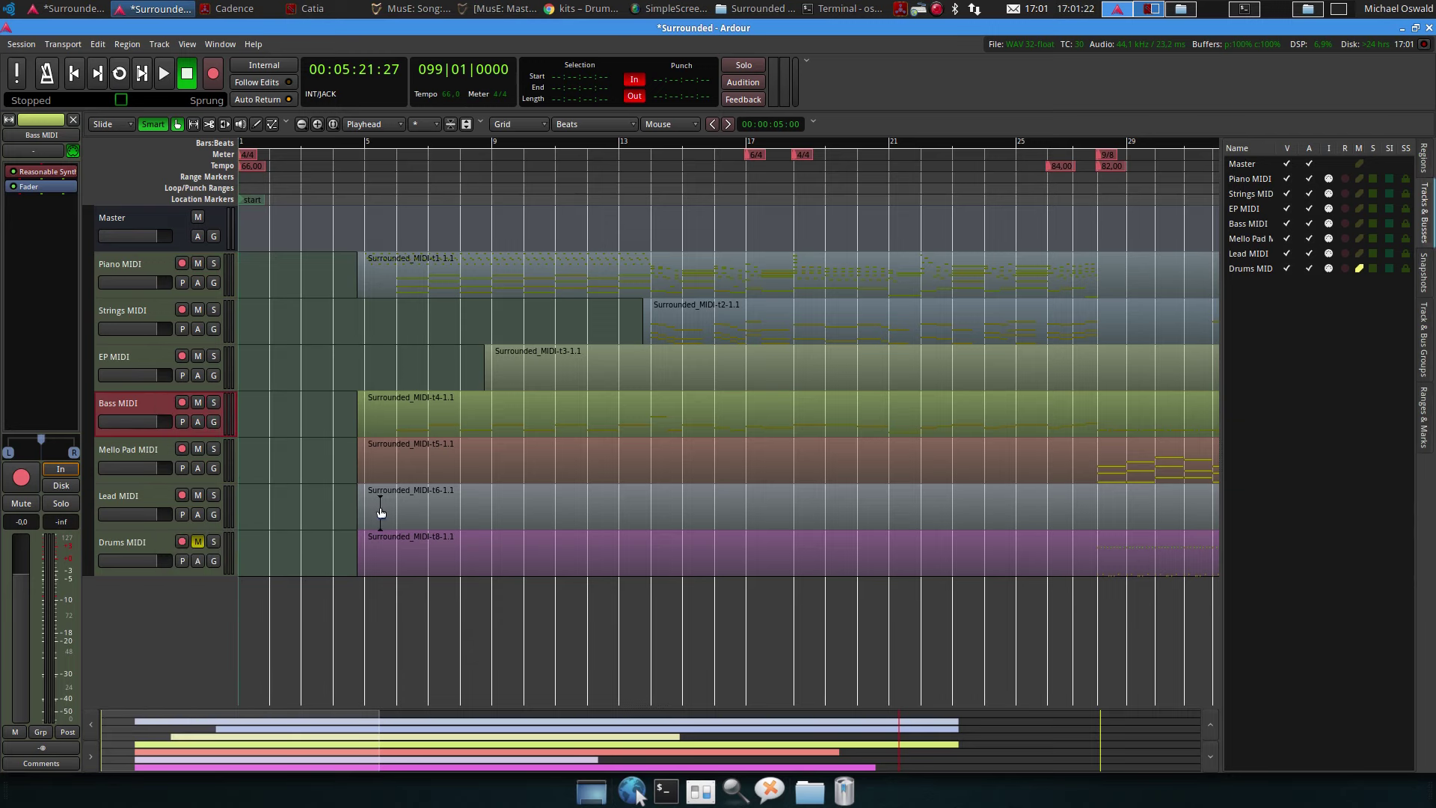
right_click(163, 447)
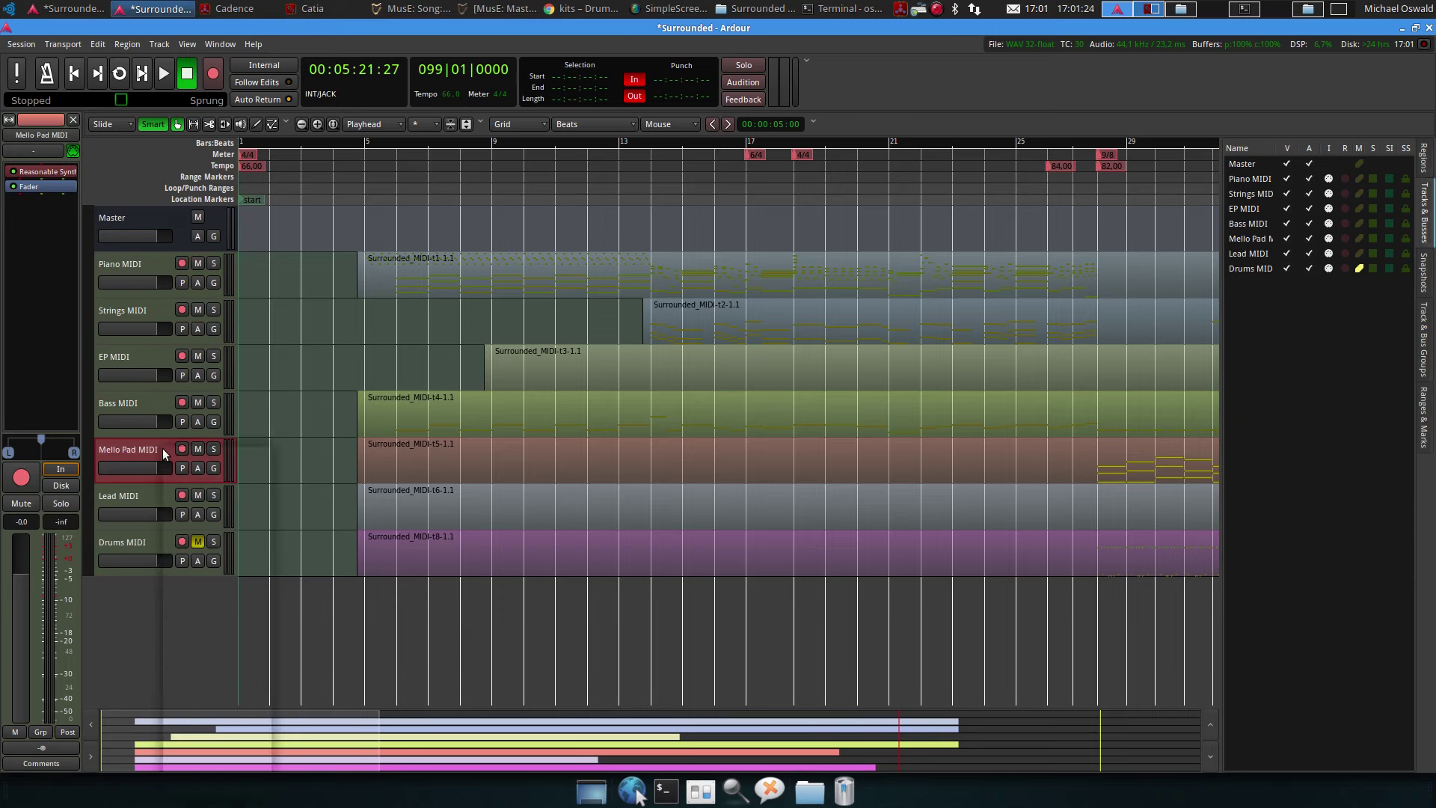
mouse_move(214, 561)
click(307, 570)
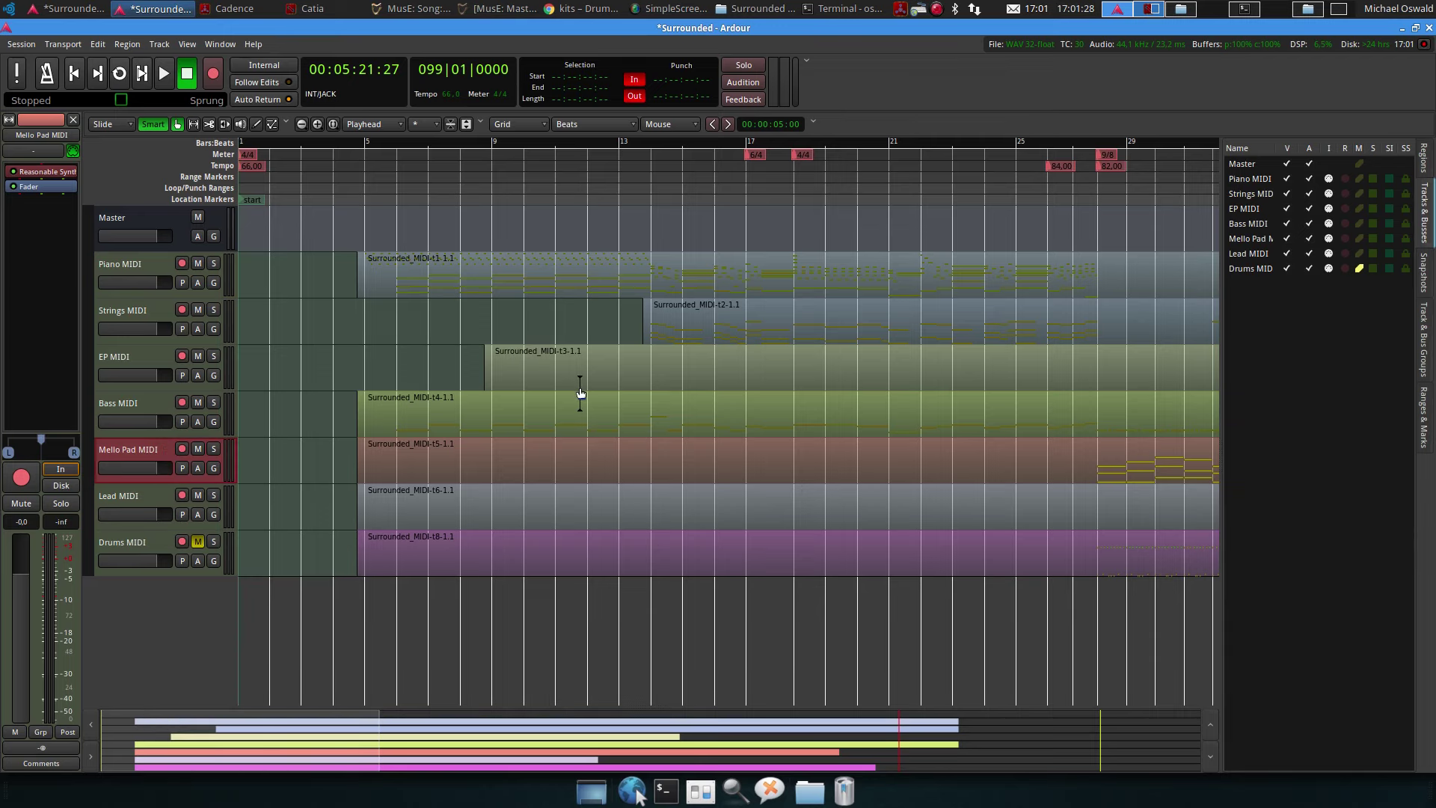
Trim the start of the EP MIDI region further, to just before its first notes at bar 44
scroll(578, 384, right, 6)
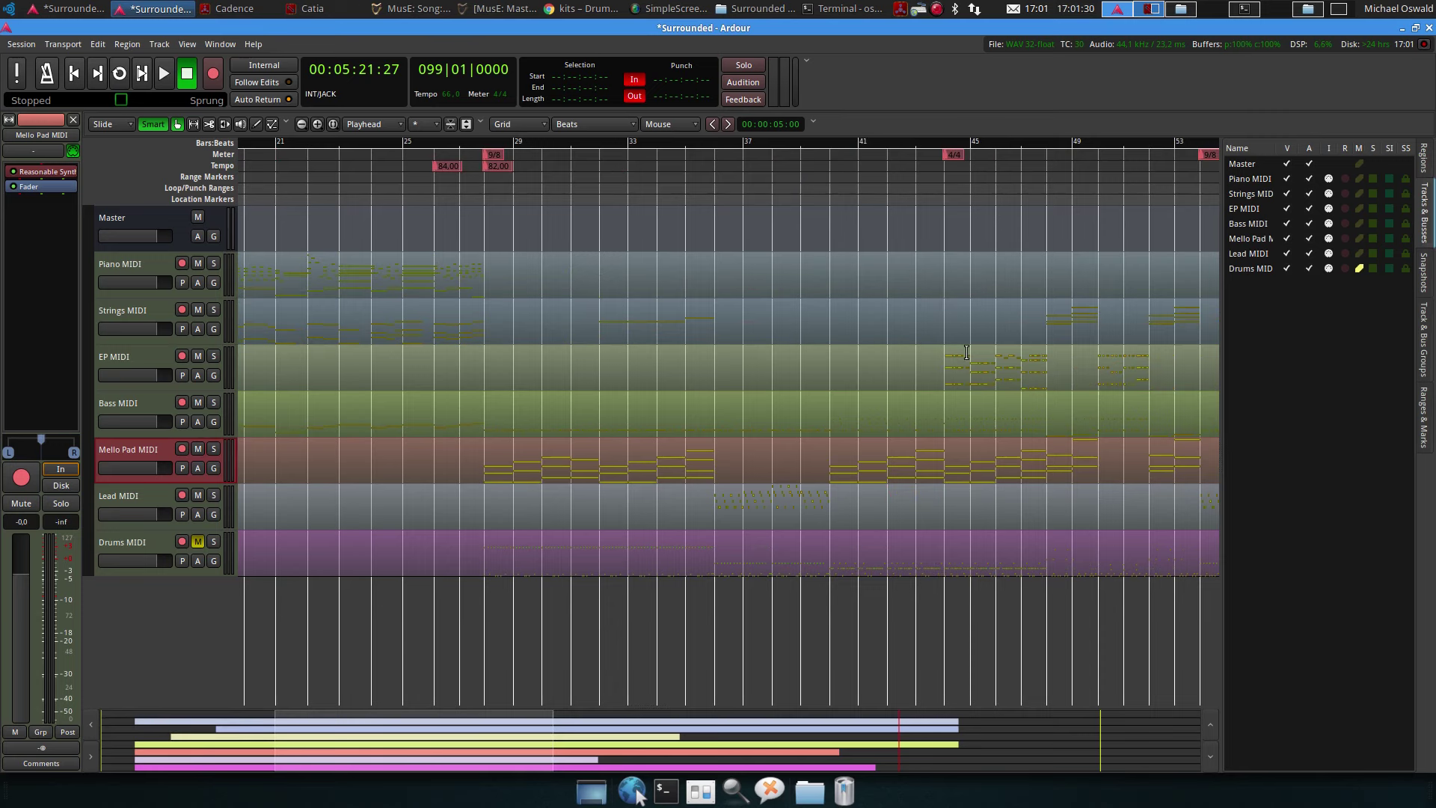
scroll(288, 407, left, 4)
drag(254, 374, 1020, 379)
scroll(583, 378, right, 5)
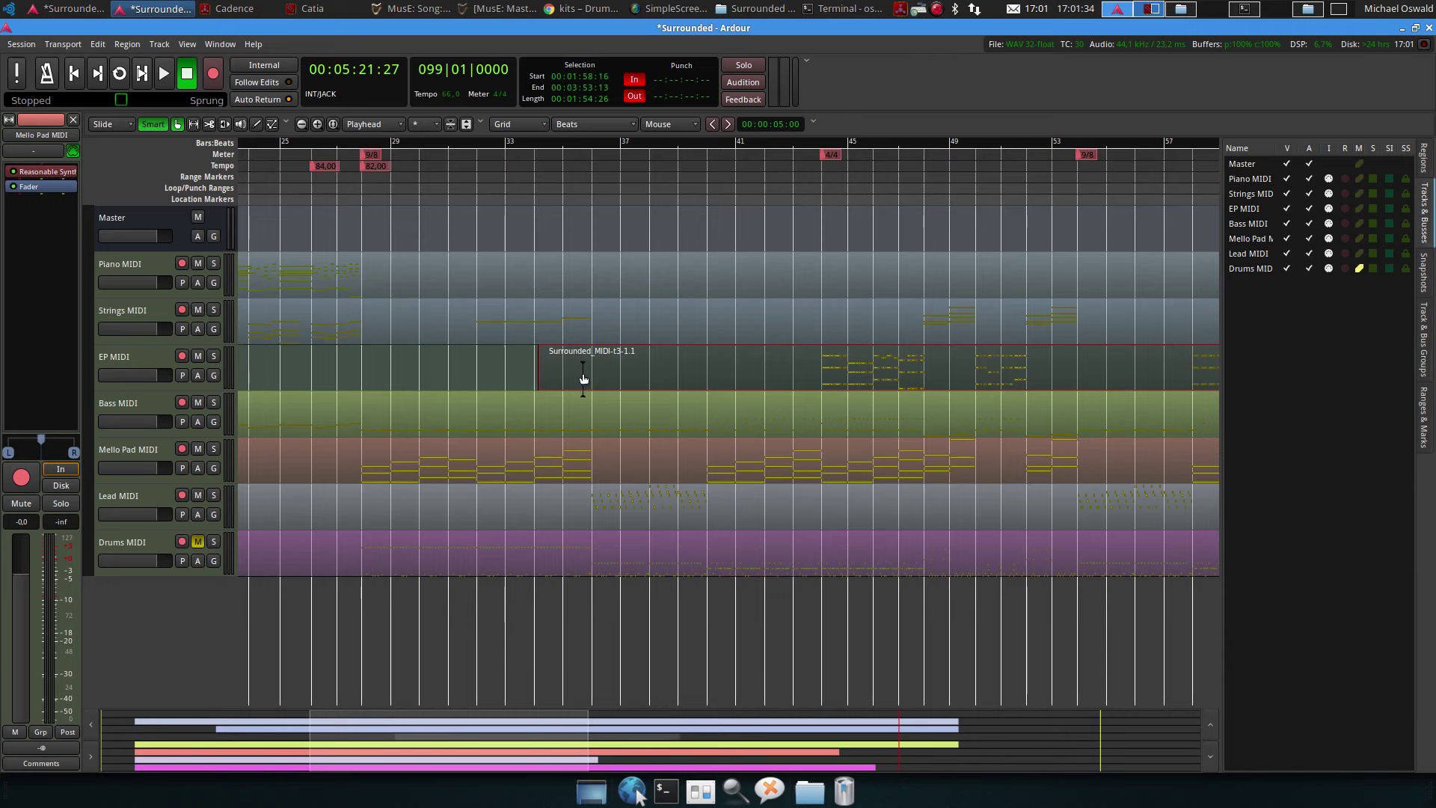
drag(548, 375, 828, 381)
Trim the start of the Bass MIDI region to just before bar 6 and the Mello Pad MIDI region to just before bar 28
scroll(435, 452, left, 9)
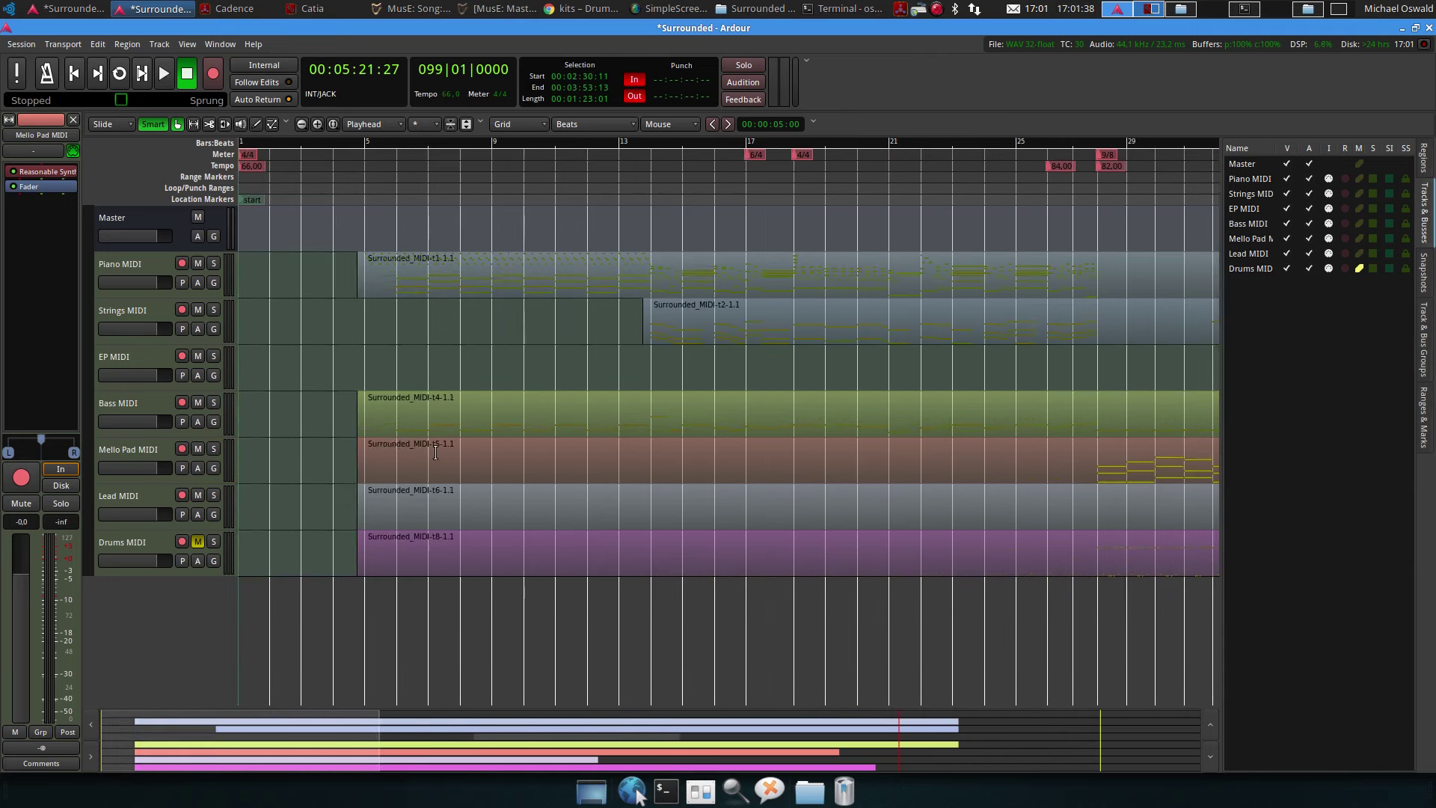
drag(372, 421, 396, 419)
drag(368, 470, 1088, 468)
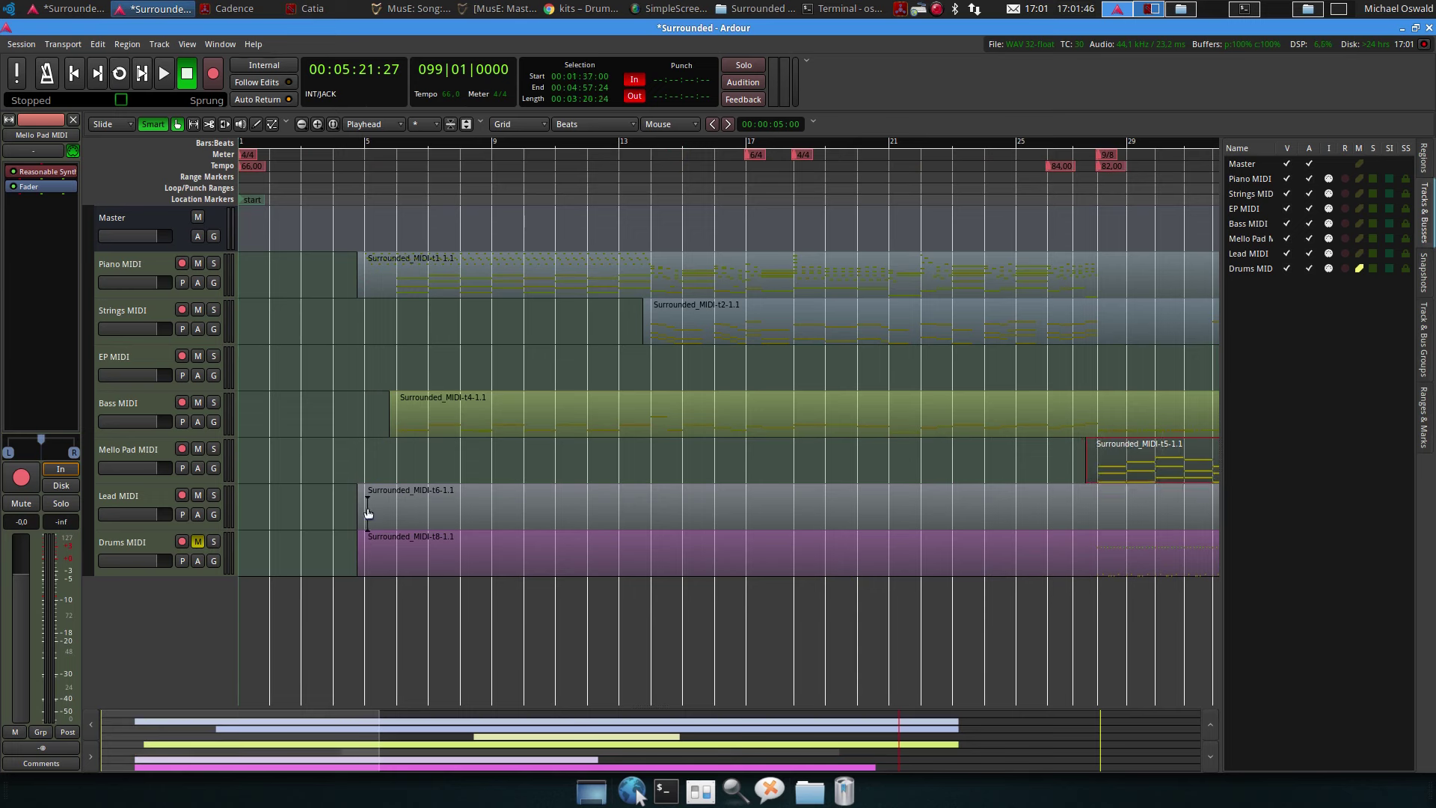
Trim the start of the Drums MIDI region to just before bar 28 and the Lead MIDI region to just before bar 36
drag(366, 507, 1127, 509)
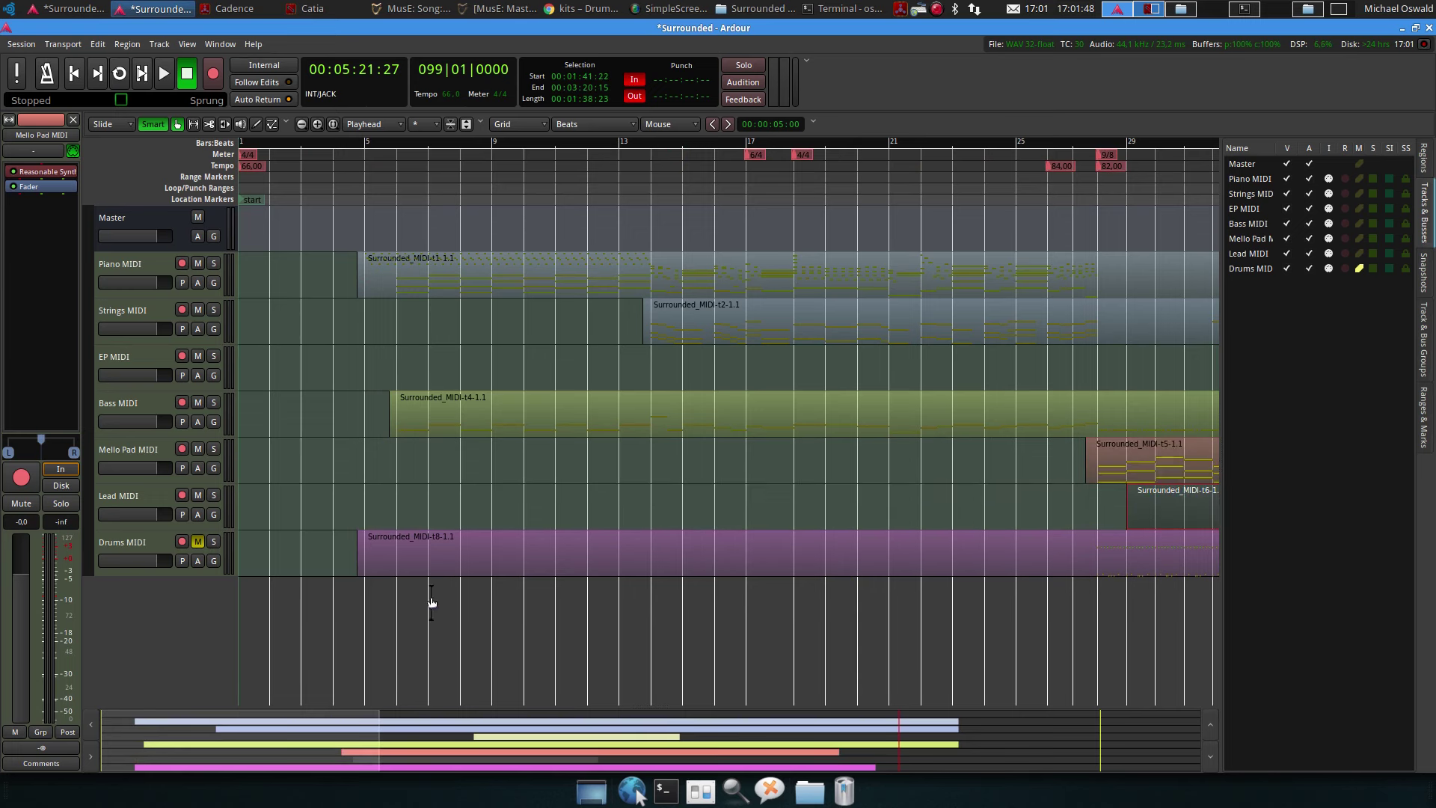
drag(368, 559, 1103, 569)
scroll(997, 571, right, 4)
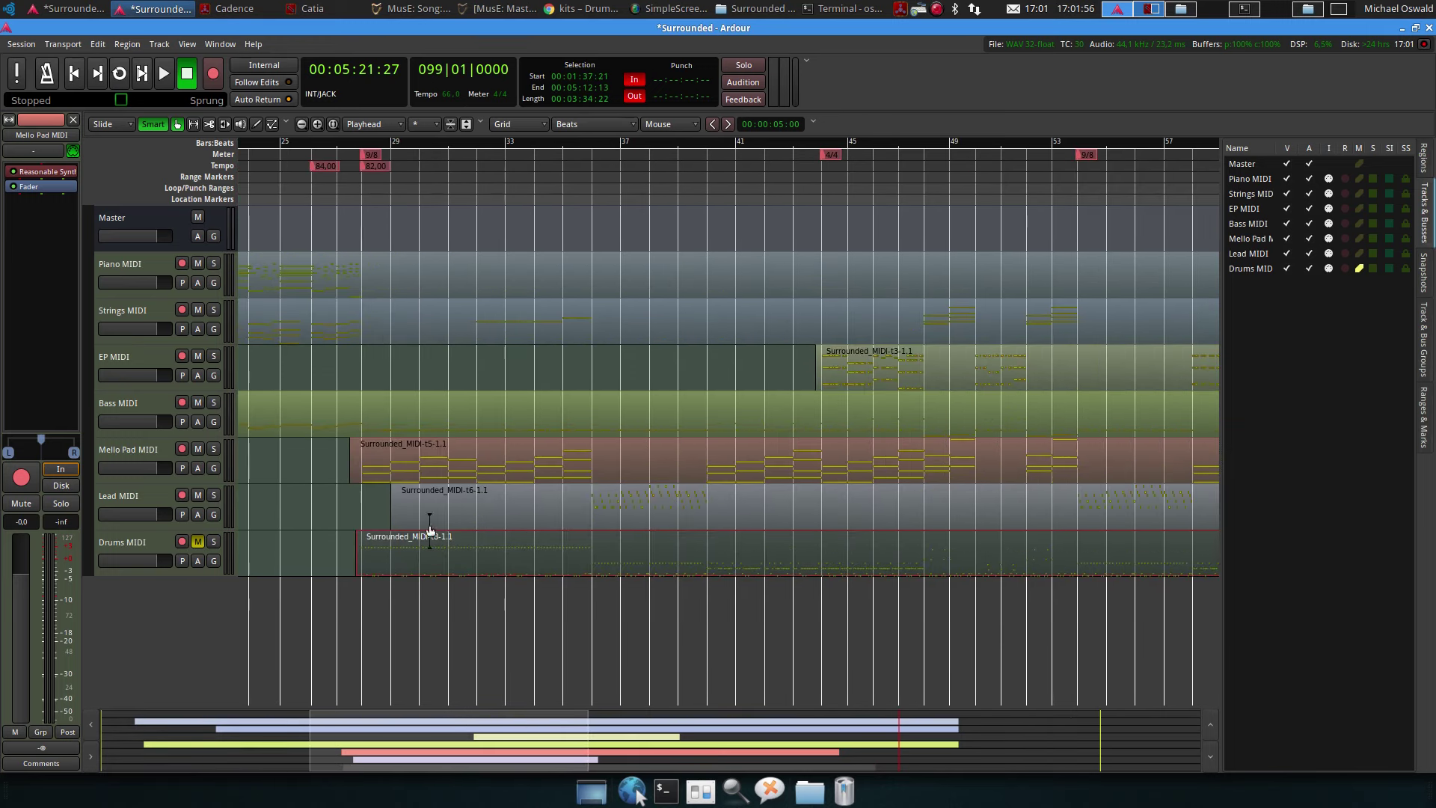
drag(396, 516, 594, 514)
Delete the empty section of the Lead MIDI region from bar 41 to just before bar 54
scroll(860, 499, right, 2)
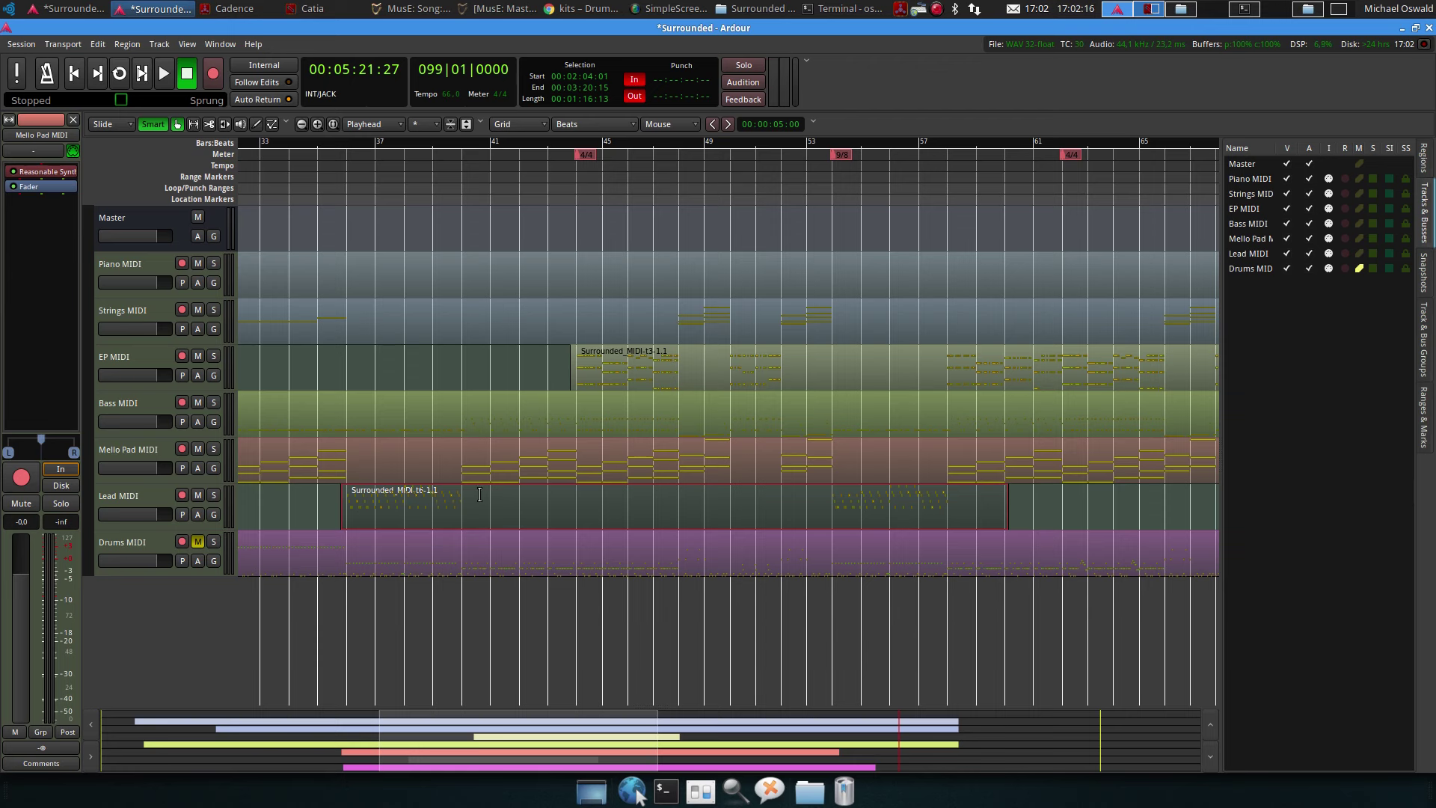
drag(490, 493, 828, 513)
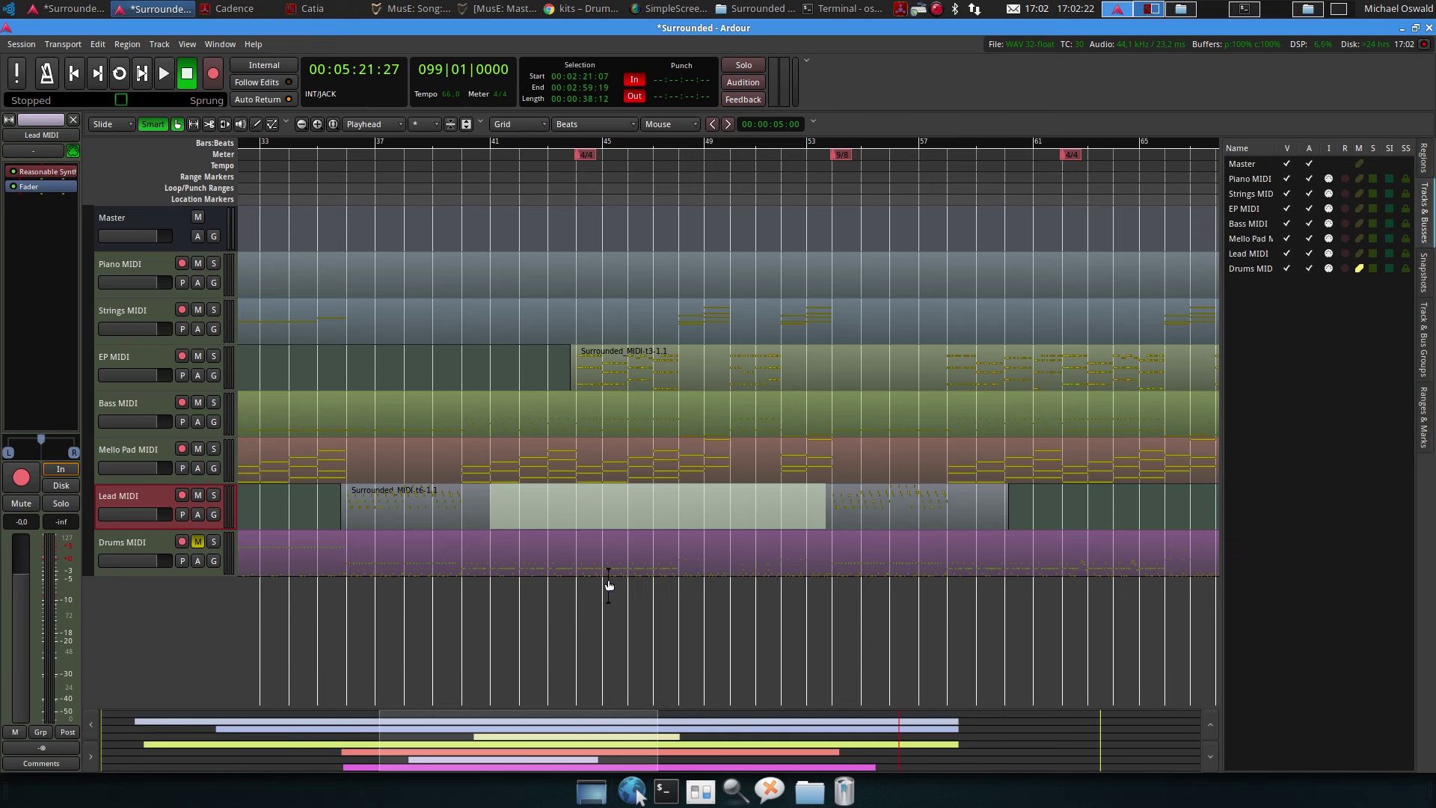
key(Delete)
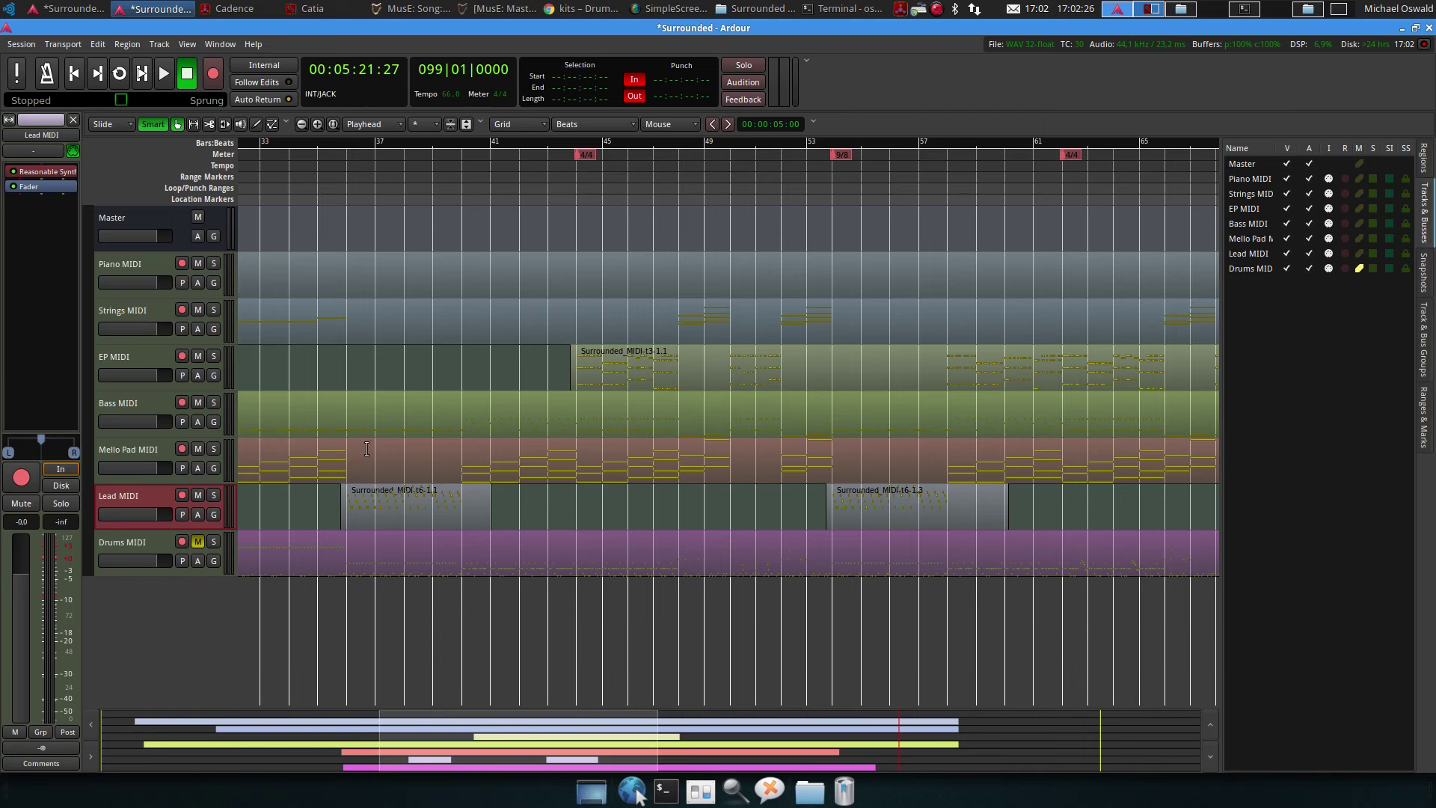
Delete the empty section of the Mello Pad MIDI region from bar 37 to about the middle of bar 39
scroll(389, 471, left, 4)
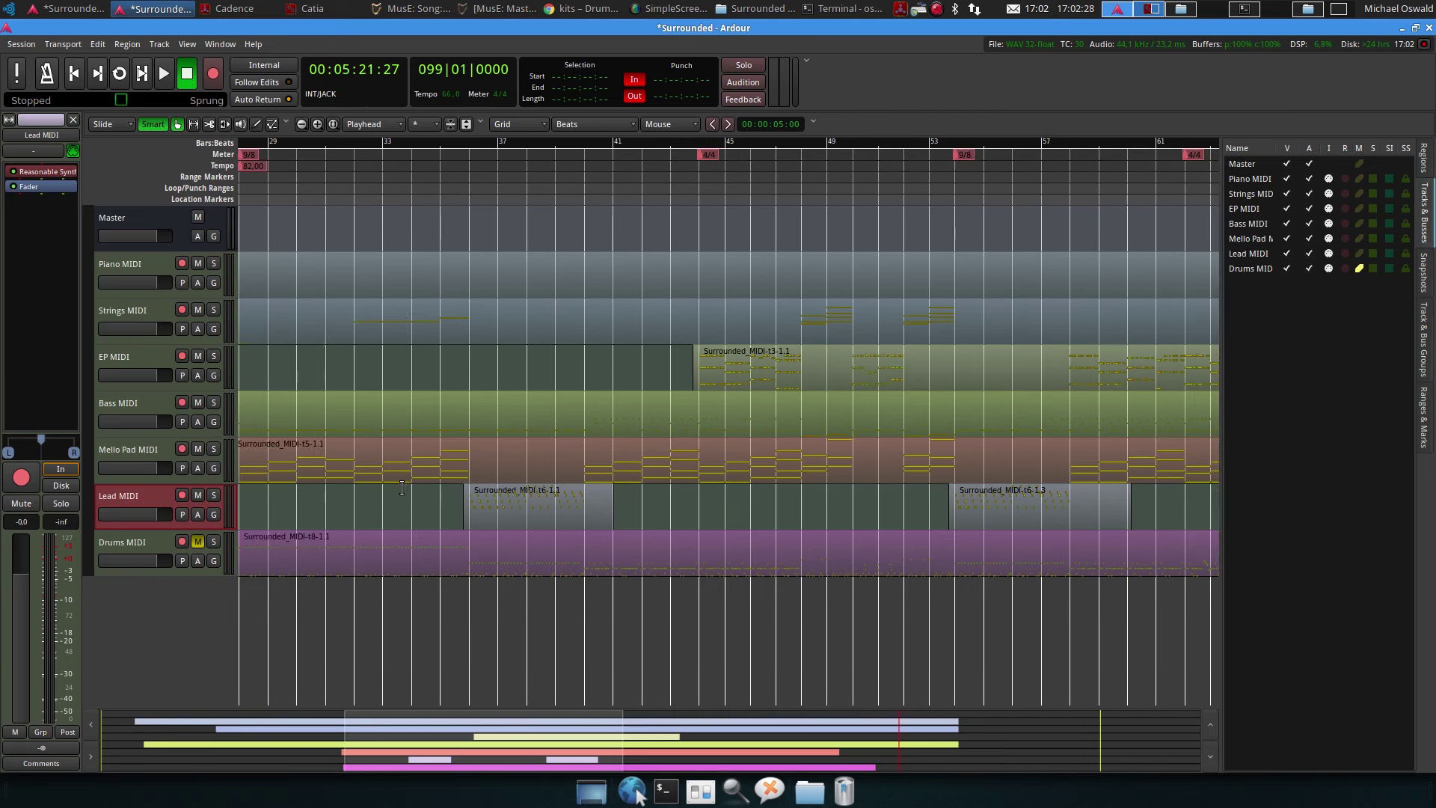
drag(496, 449, 574, 449)
key(Delete)
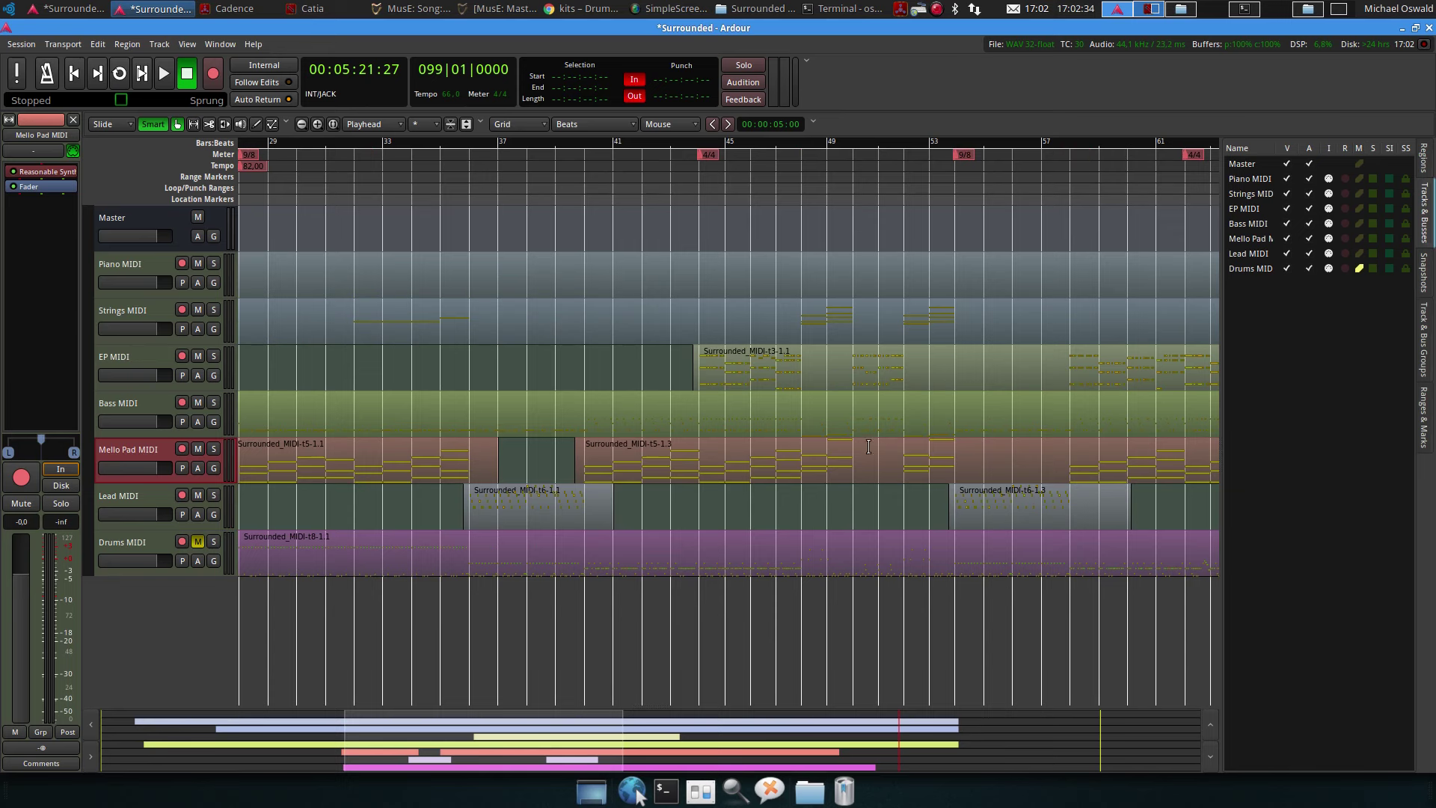
Delete the empty section of the Mello Pad MIDI region from bar 55 to just before bar 58
scroll(934, 455, right, 5)
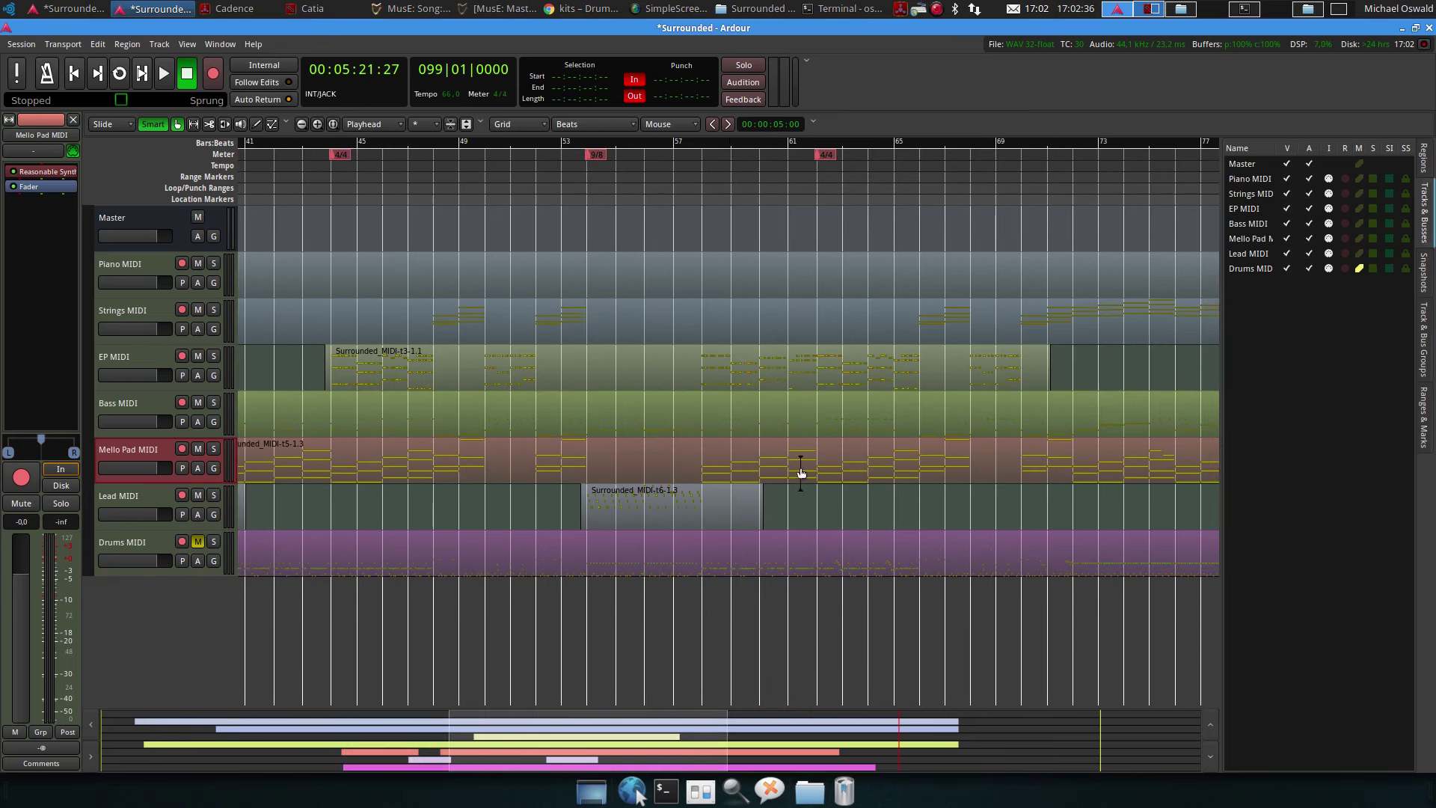
mouse_move(614, 446)
mouse_down()
mouse_move(657, 449)
mouse_move(616, 454)
mouse_up()
drag(624, 454, 698, 454)
key(Delete)
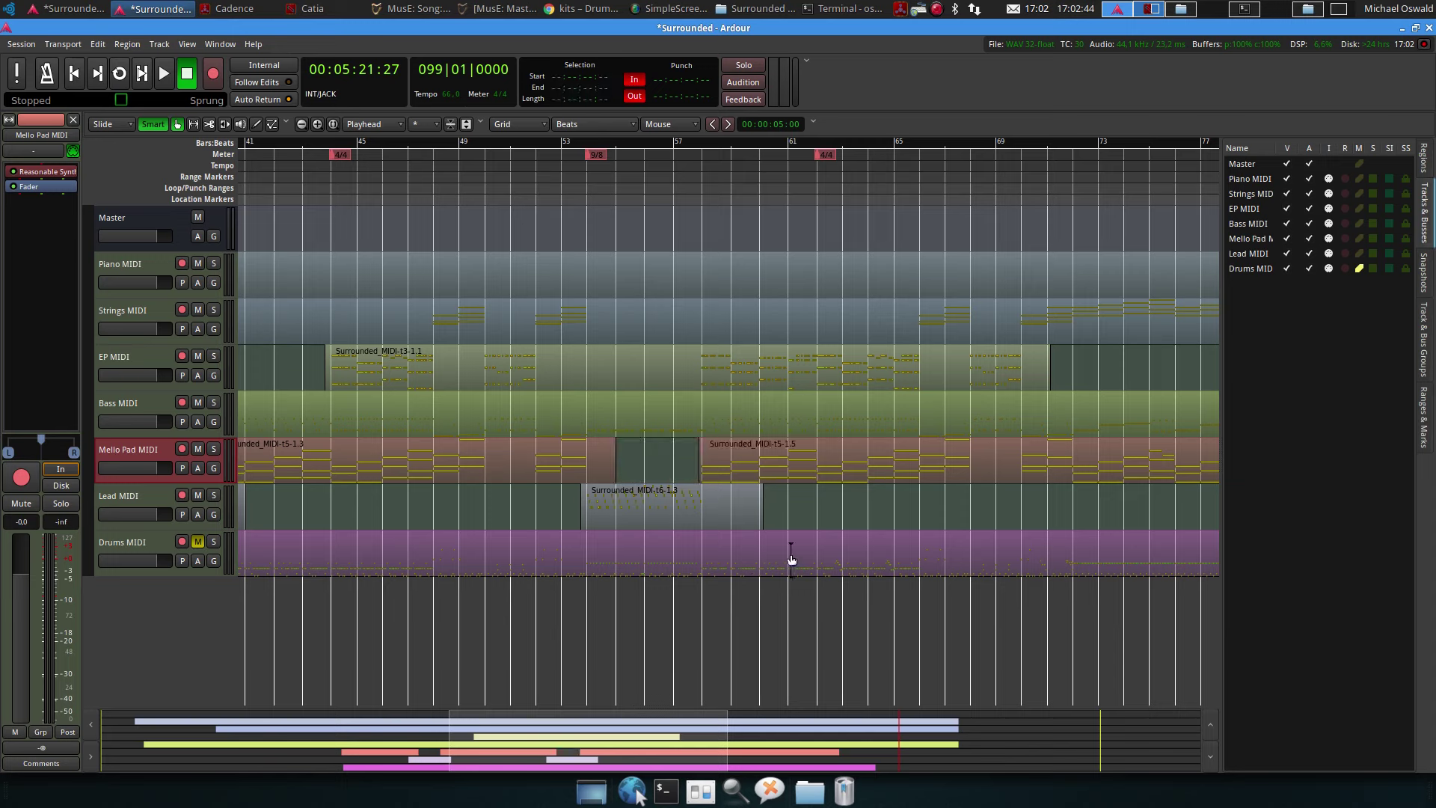
Extend the end of the last Mello Pad MIDI region to about bar 93
scroll(885, 498, right, 5)
scroll(887, 489, right, 3)
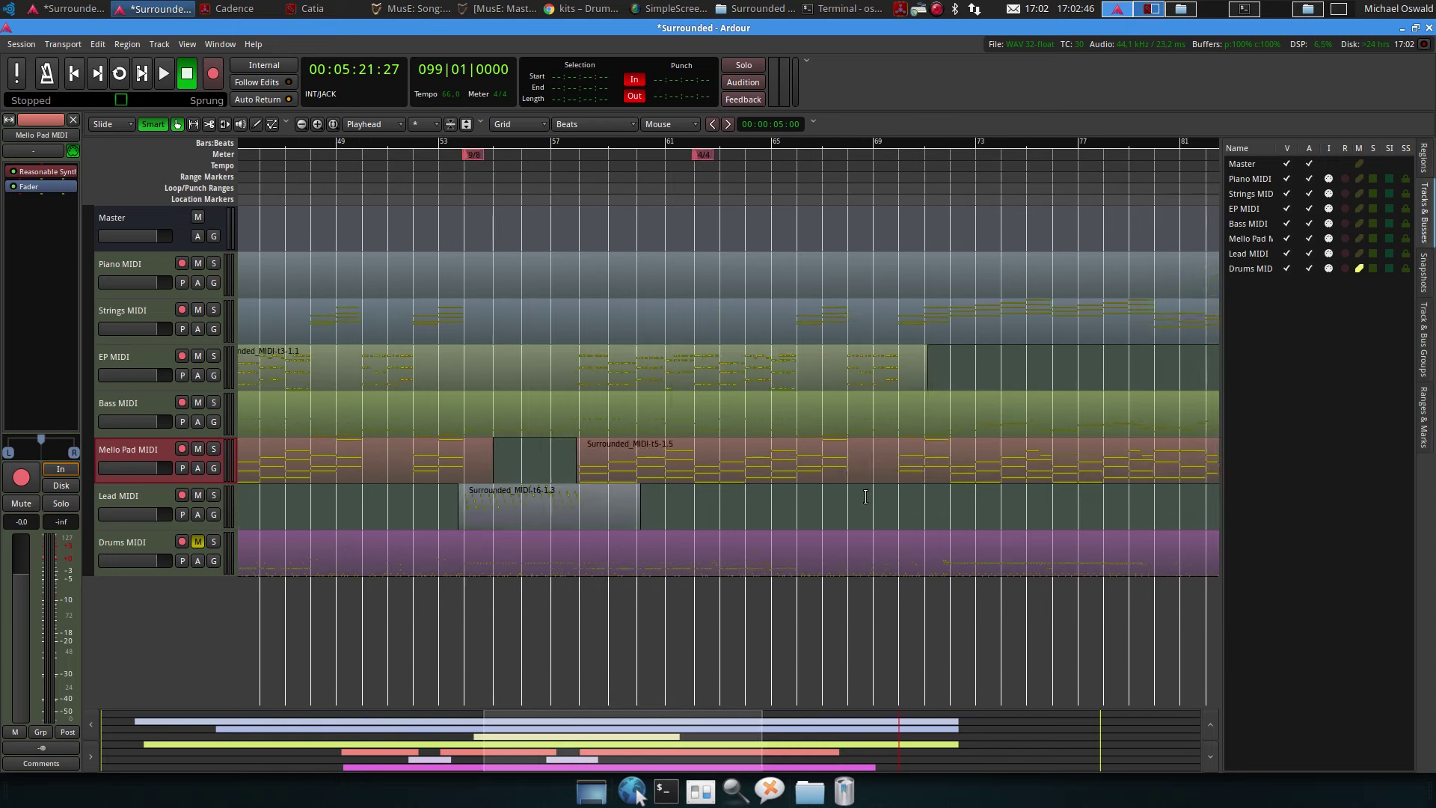
drag(864, 465, 890, 471)
Delete the empty section of the EP MIDI region from bar 53 to just before bar 58
scroll(653, 529, left, 10)
scroll(632, 513, left, 7)
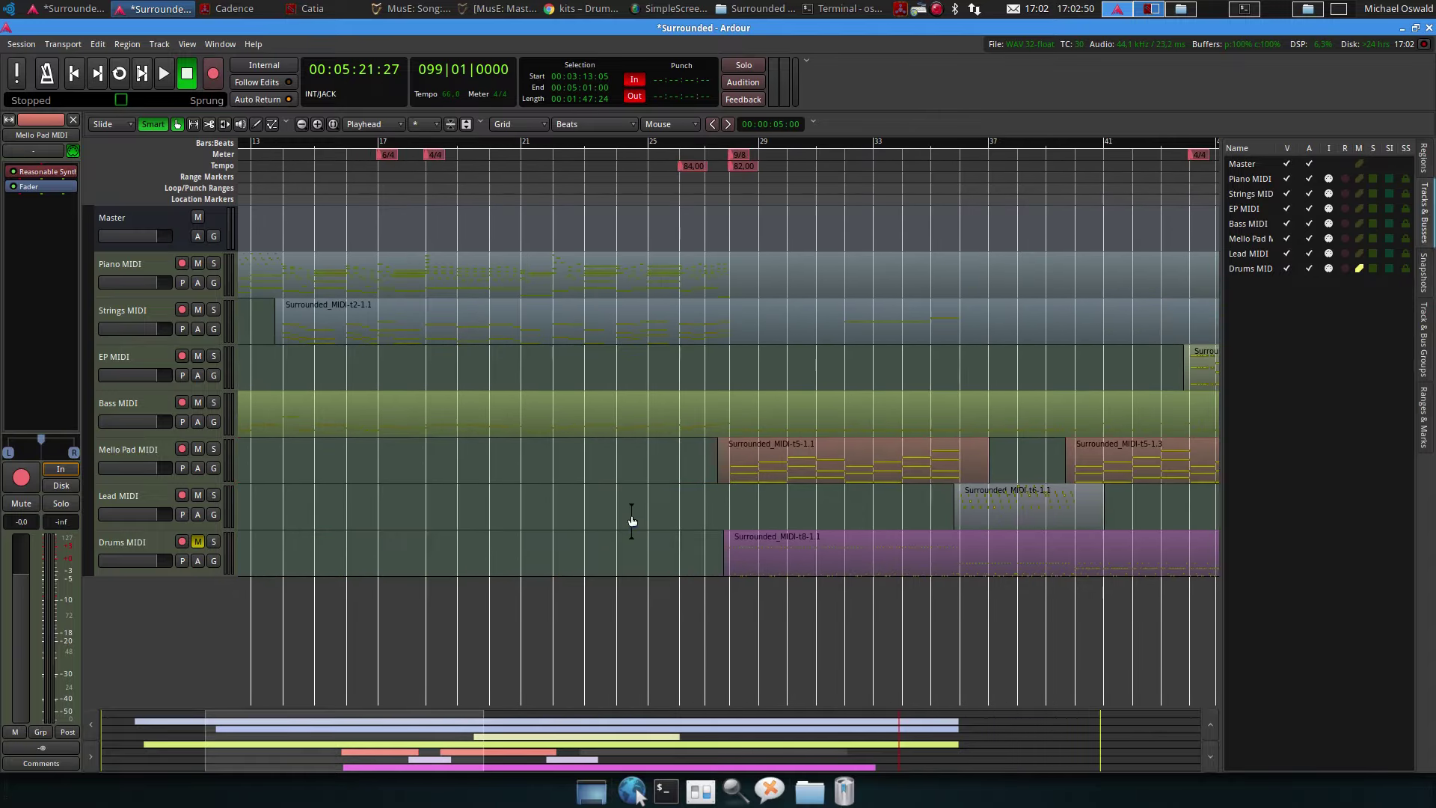
scroll(671, 503, right, 5)
scroll(671, 503, right, 10)
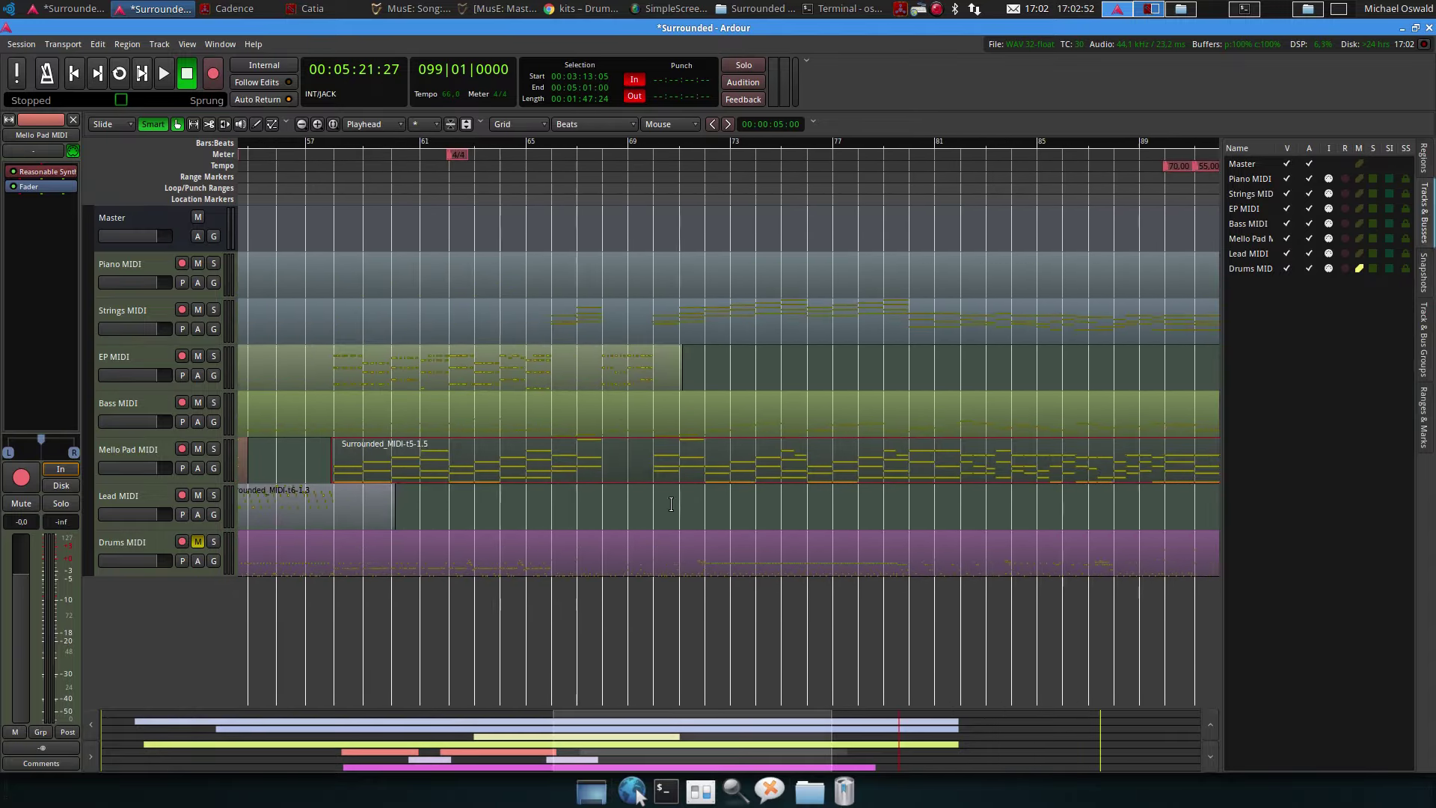
scroll(665, 512, left, 8)
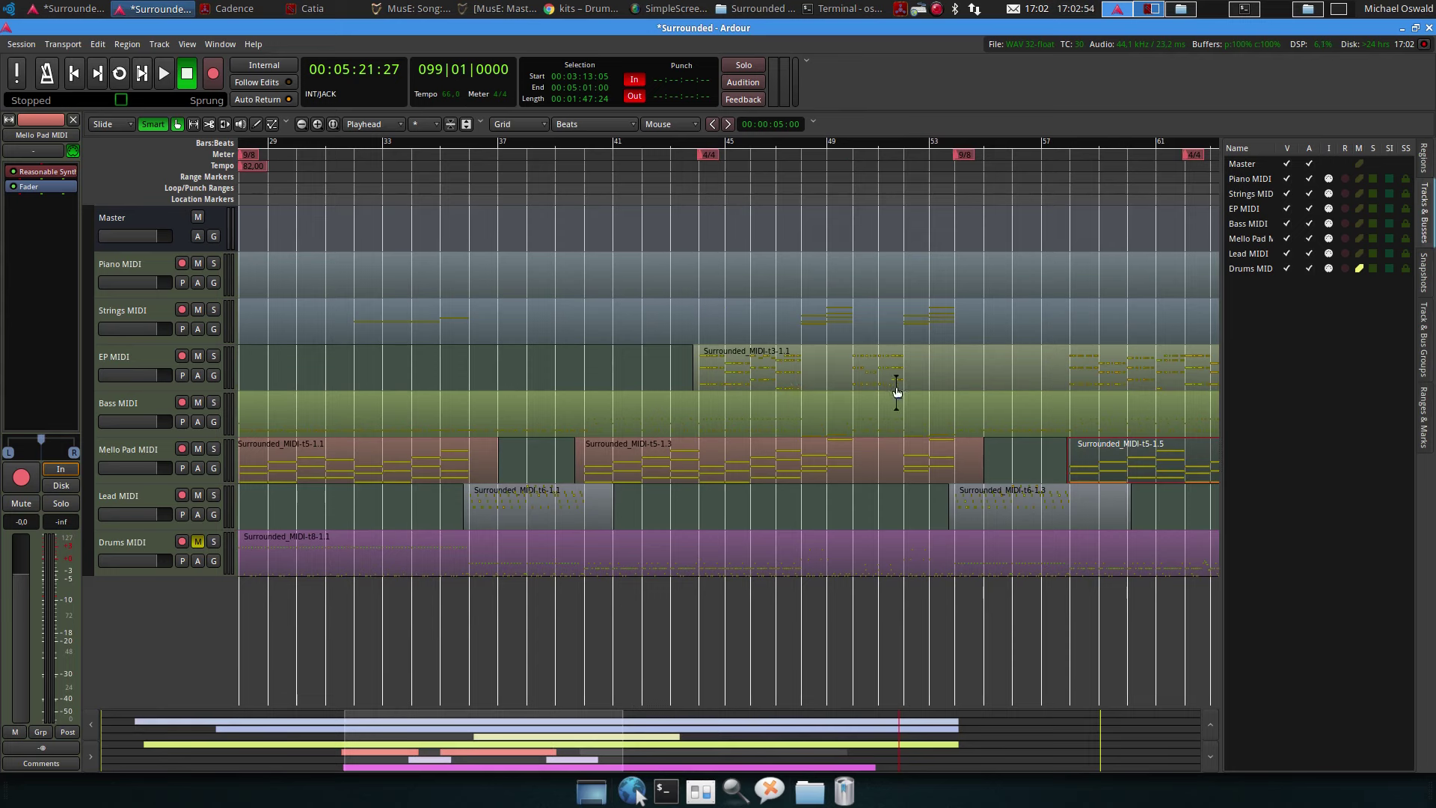
scroll(896, 384, right, 3)
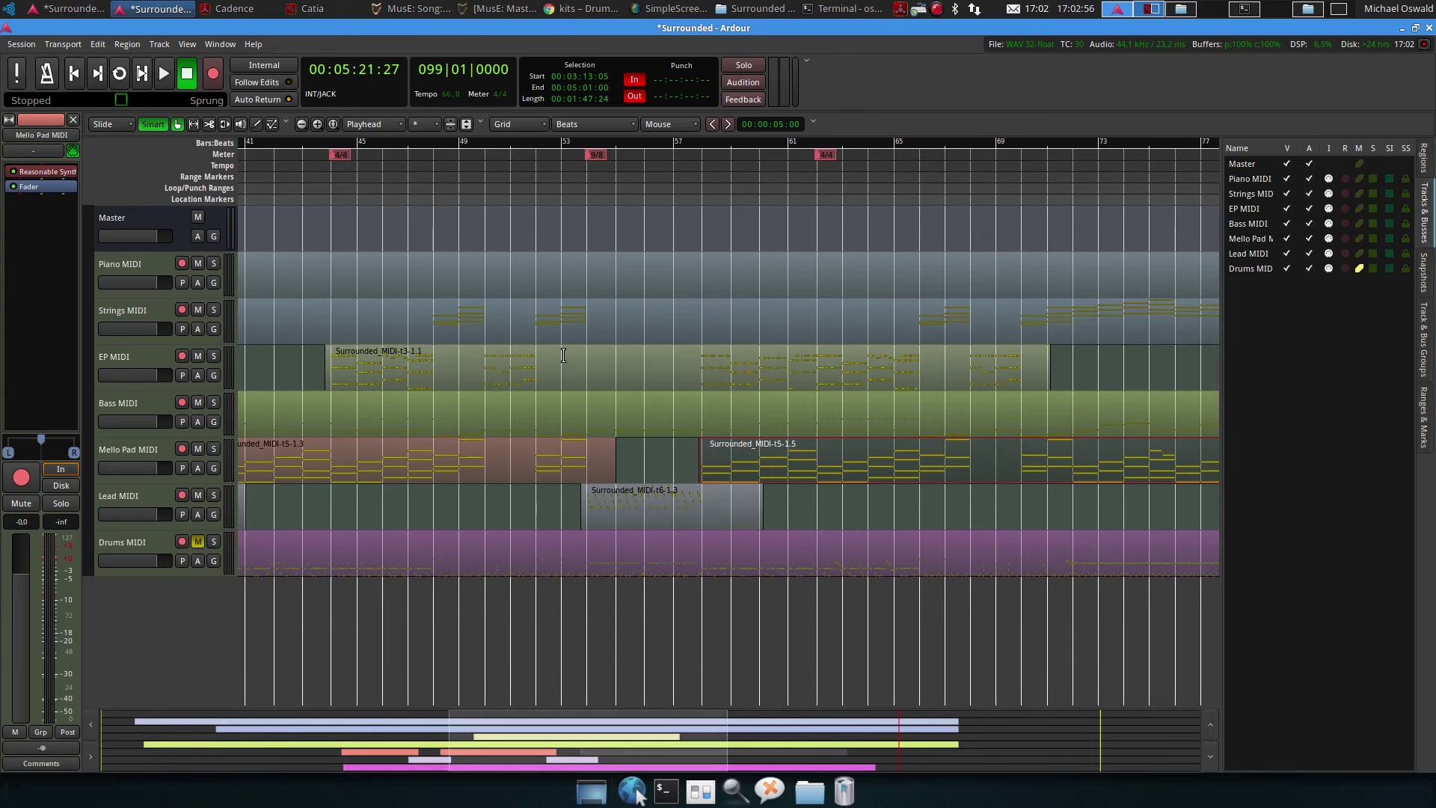
drag(563, 353, 683, 387)
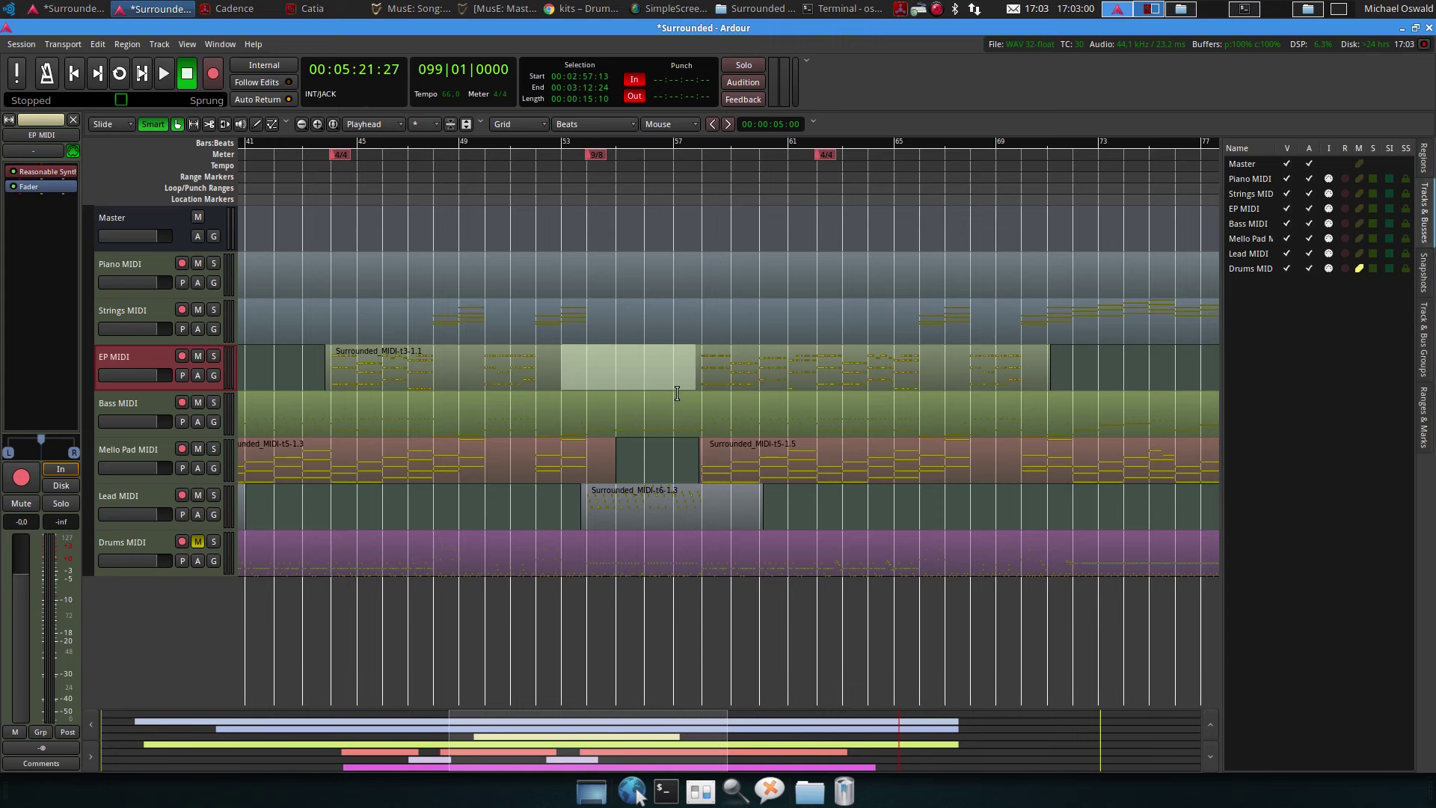
key(Delete)
Delete the empty section of the Strings MIDI region from bar 29 to just before bar 32
scroll(423, 364, left, 10)
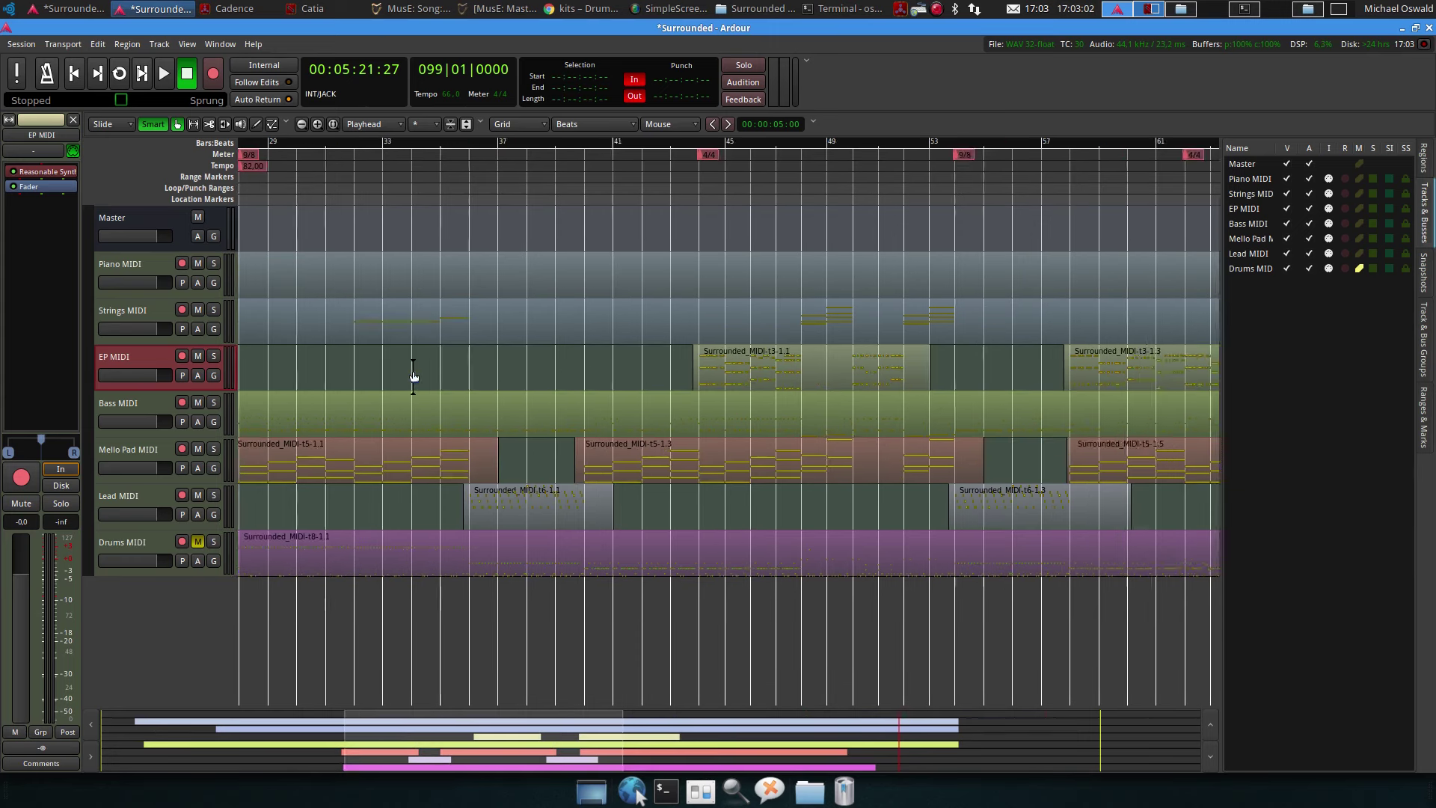
scroll(763, 343, right, 2)
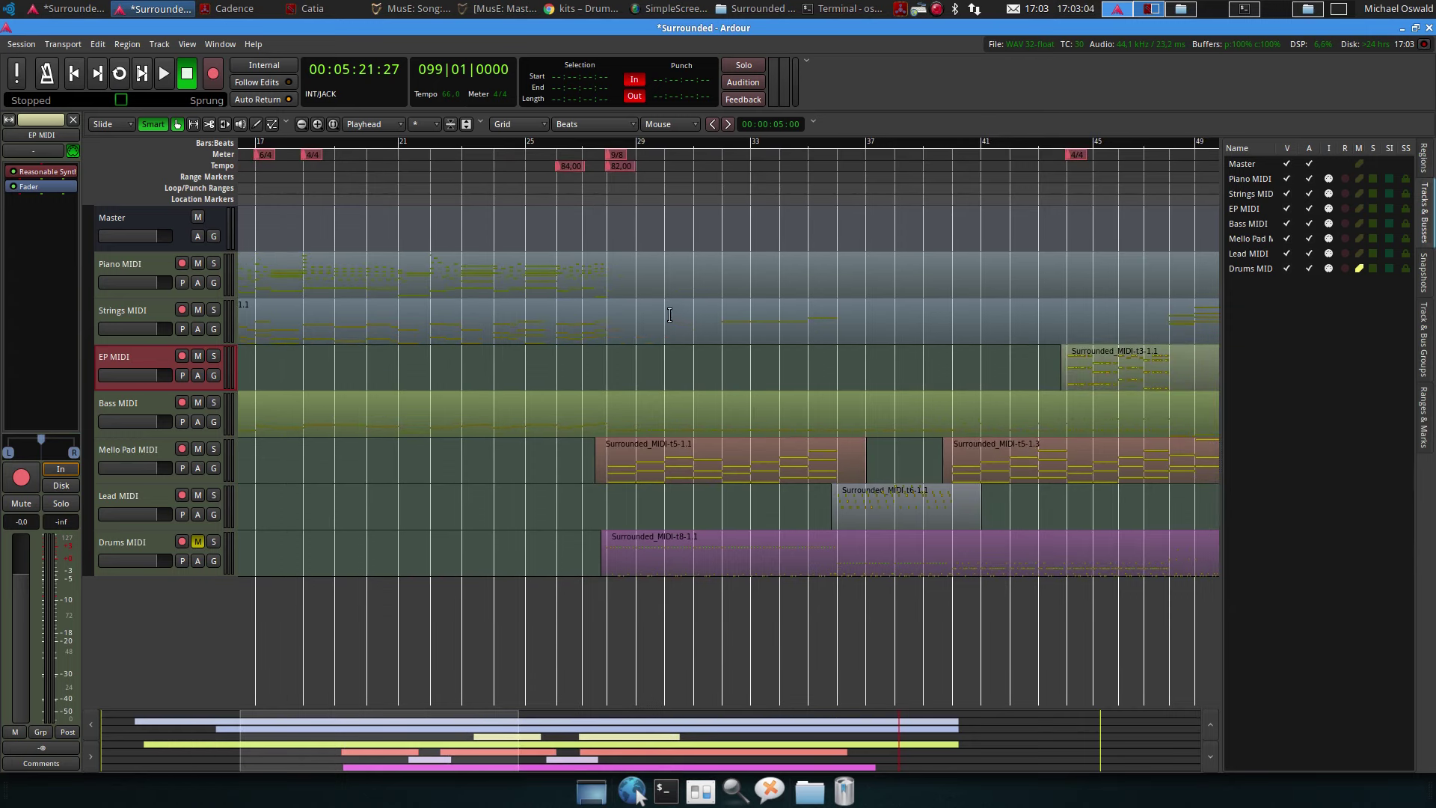
drag(636, 315, 715, 340)
click(883, 329)
Delete the empty section of the Strings MIDI track from bar 37 to just before bar 48
scroll(879, 326, right, 6)
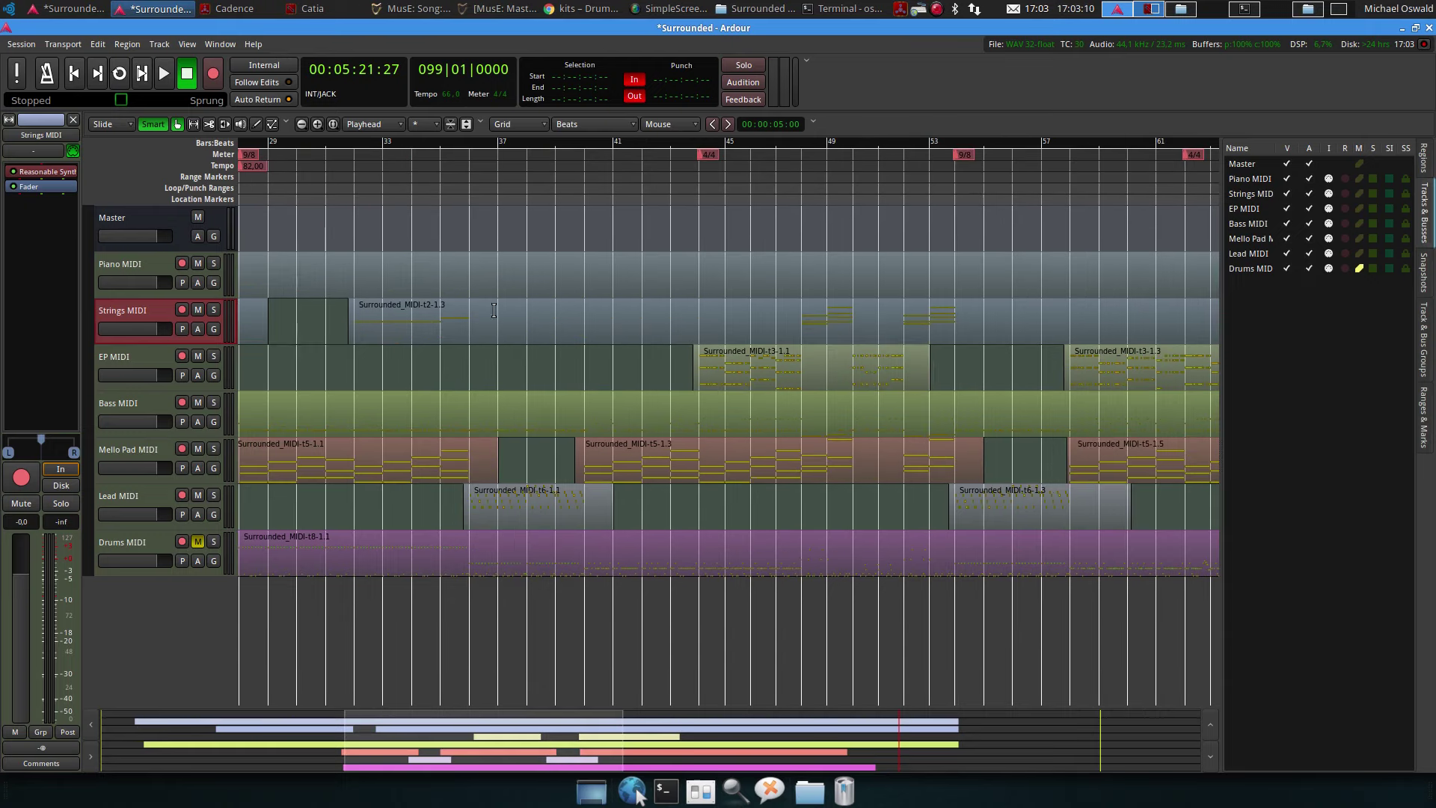
drag(494, 311, 793, 309)
drag(506, 312, 502, 312)
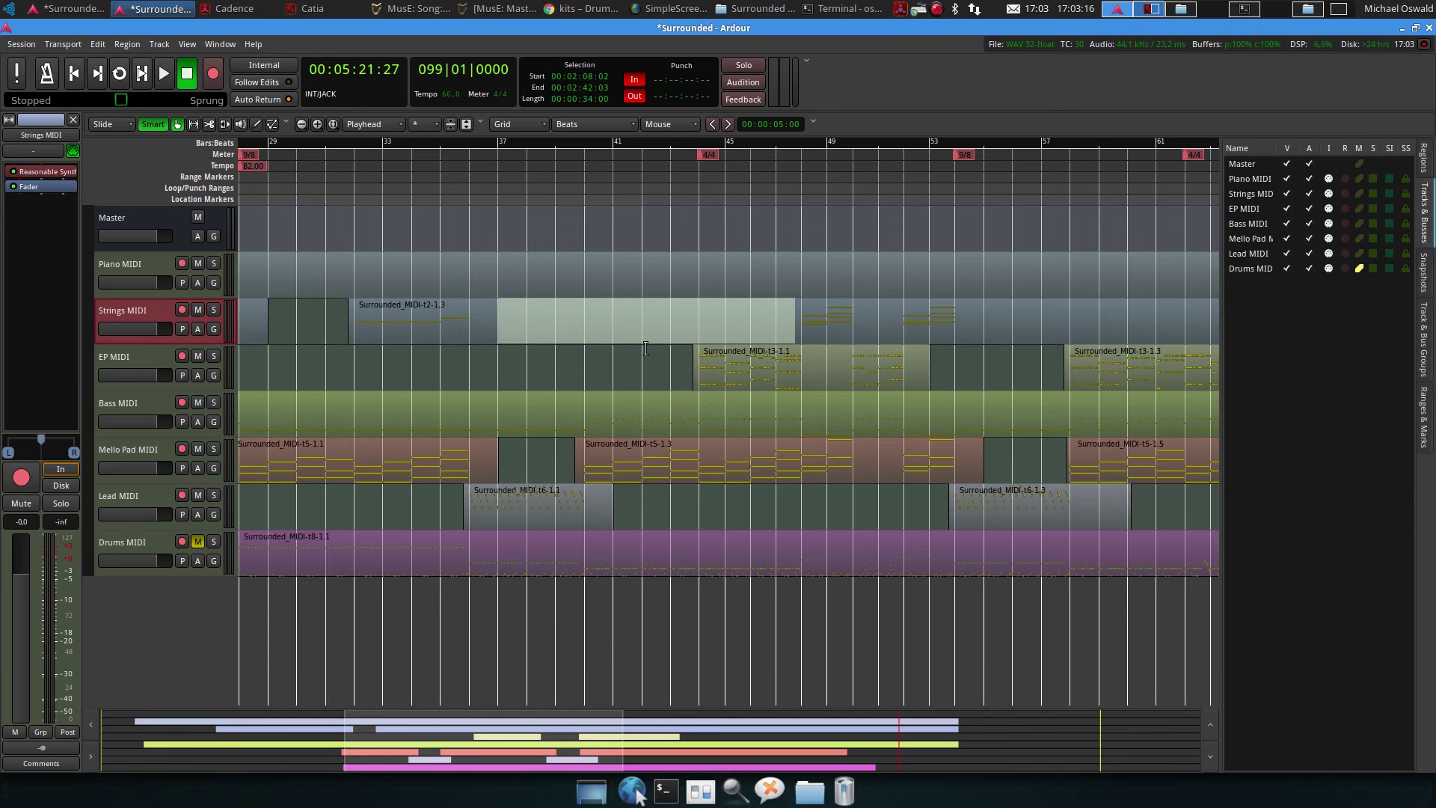
key(Delete)
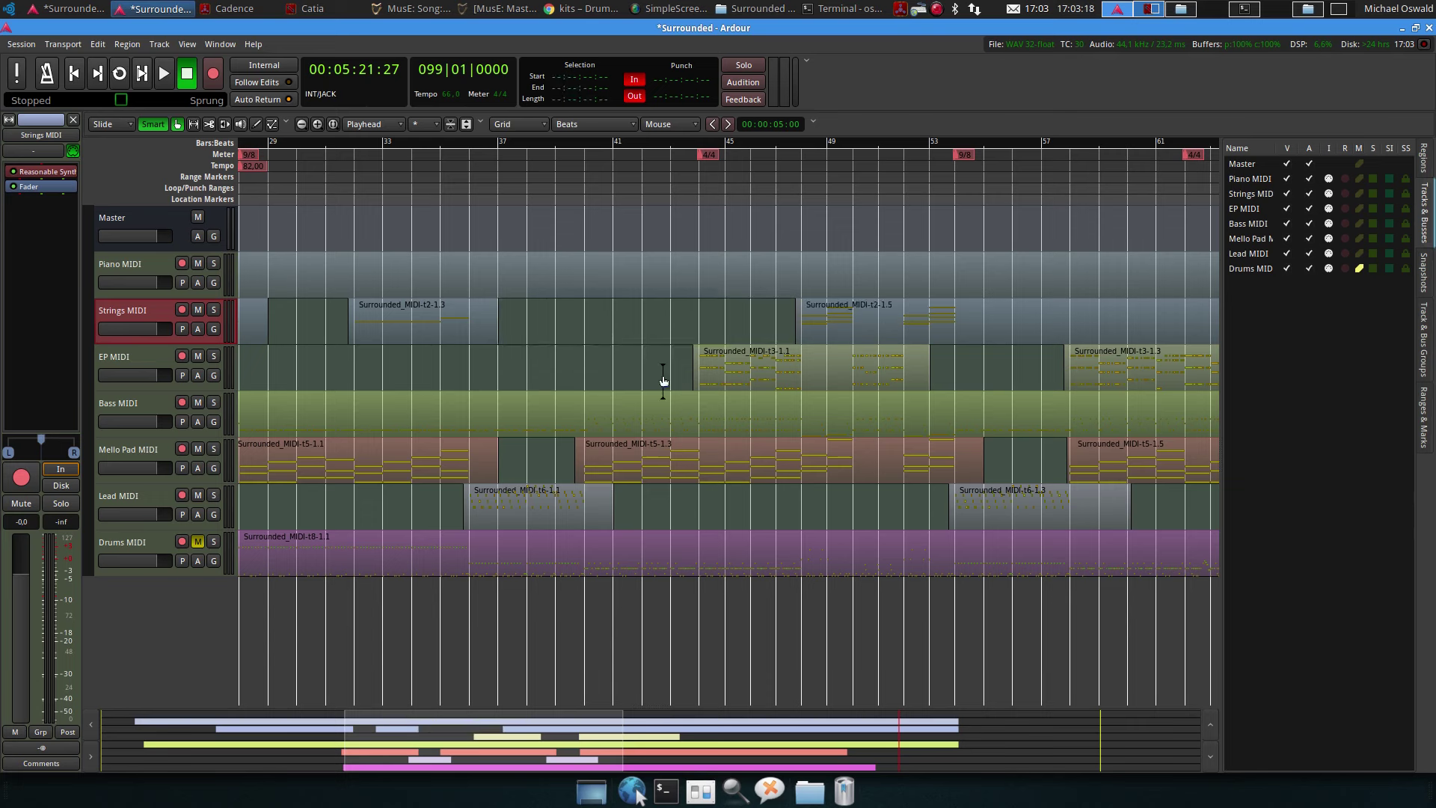
Delete the empty section of the Strings MIDI track from bar 55 to just before bar 66
scroll(829, 323, right, 5)
drag(619, 308, 913, 310)
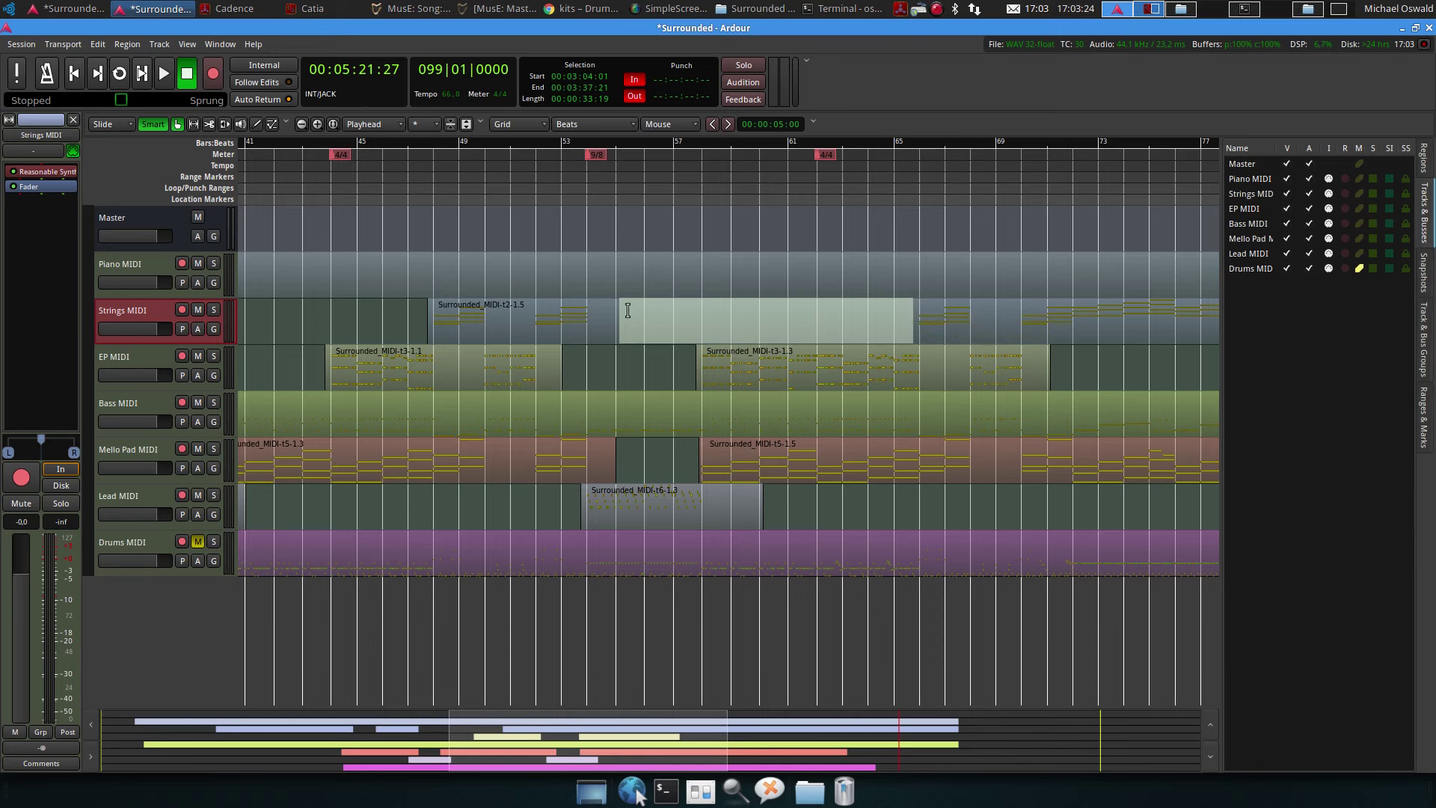
key(Delete)
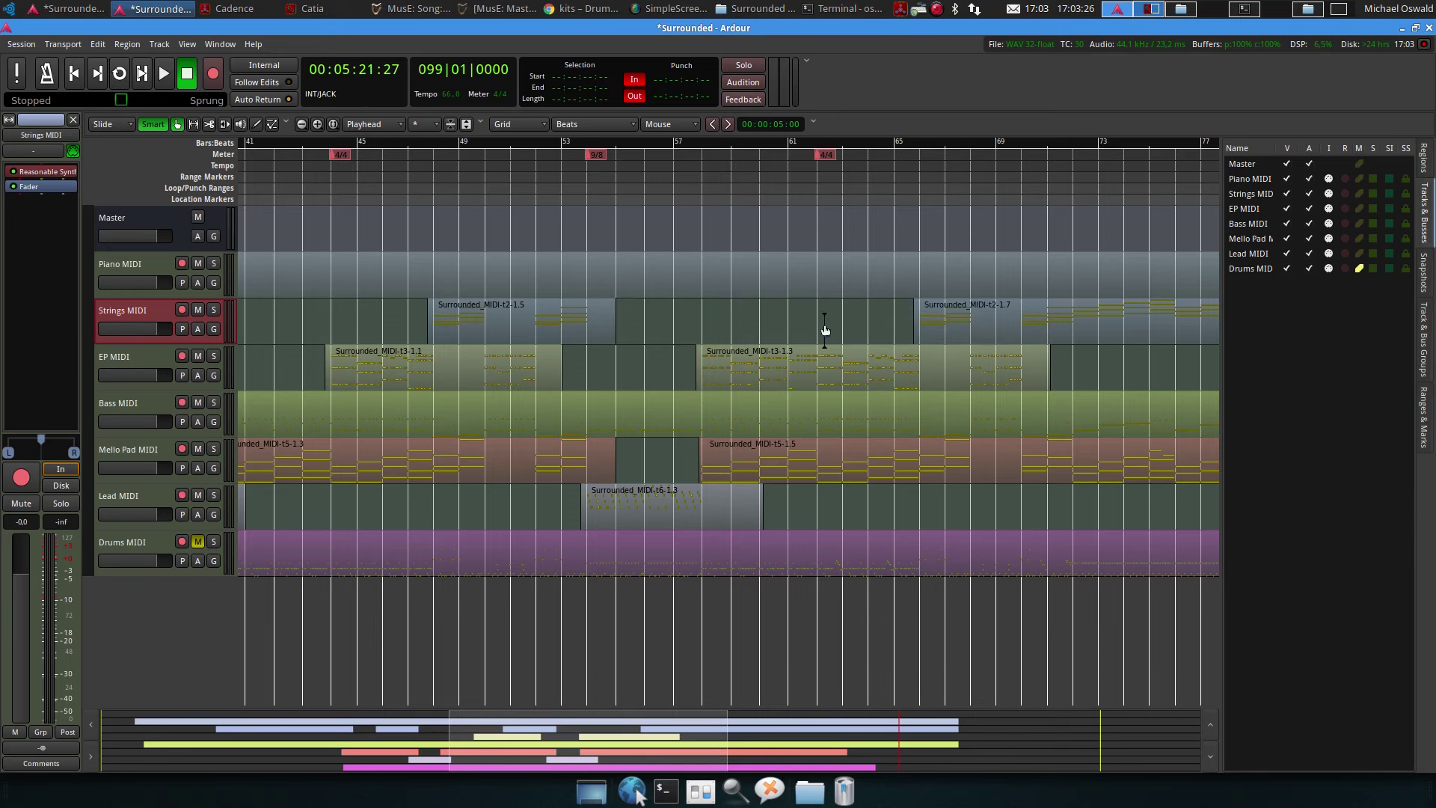
key(l)
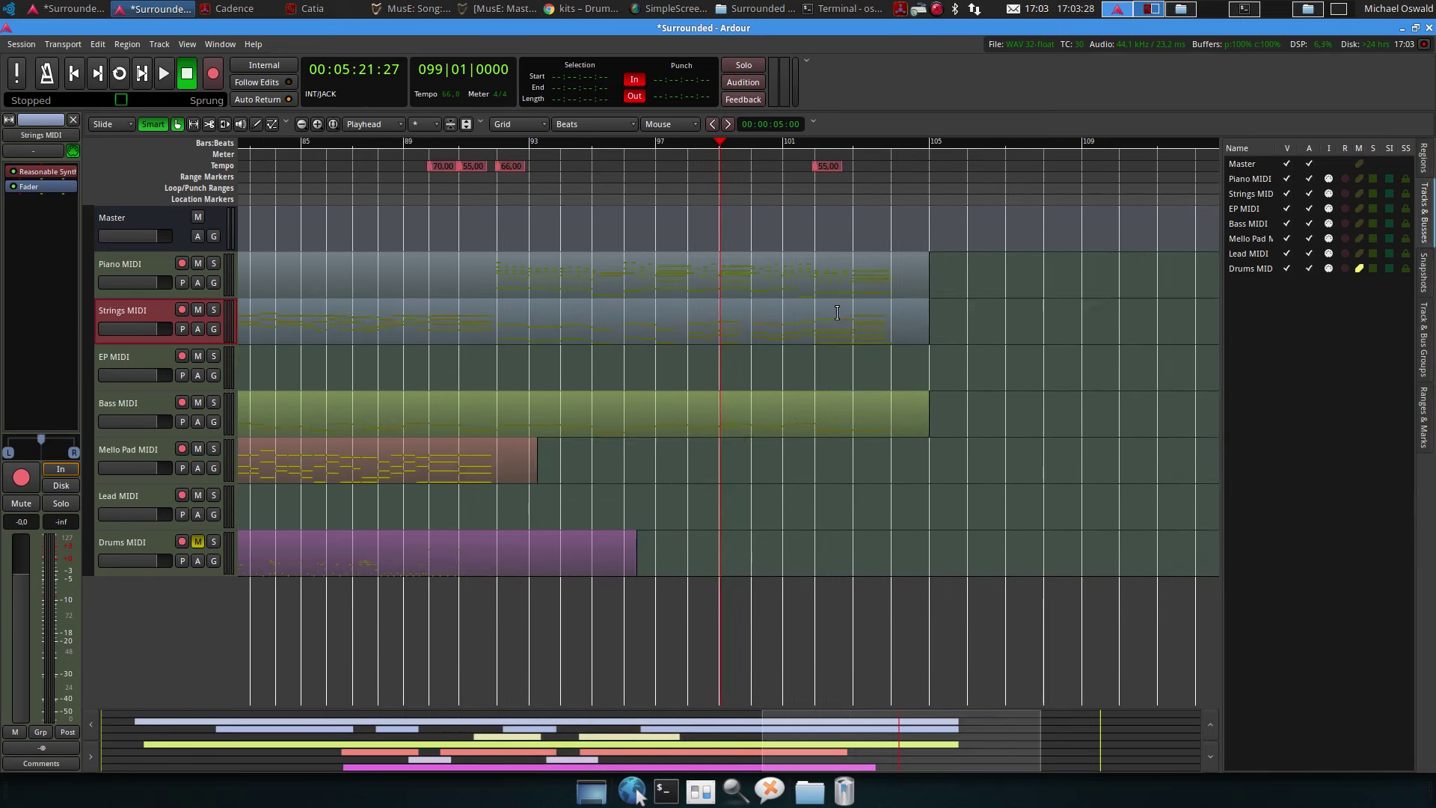
Delete the empty middle section of the Piano MIDI region from about bar 31 to about bar 91
scroll(837, 312, left, 15)
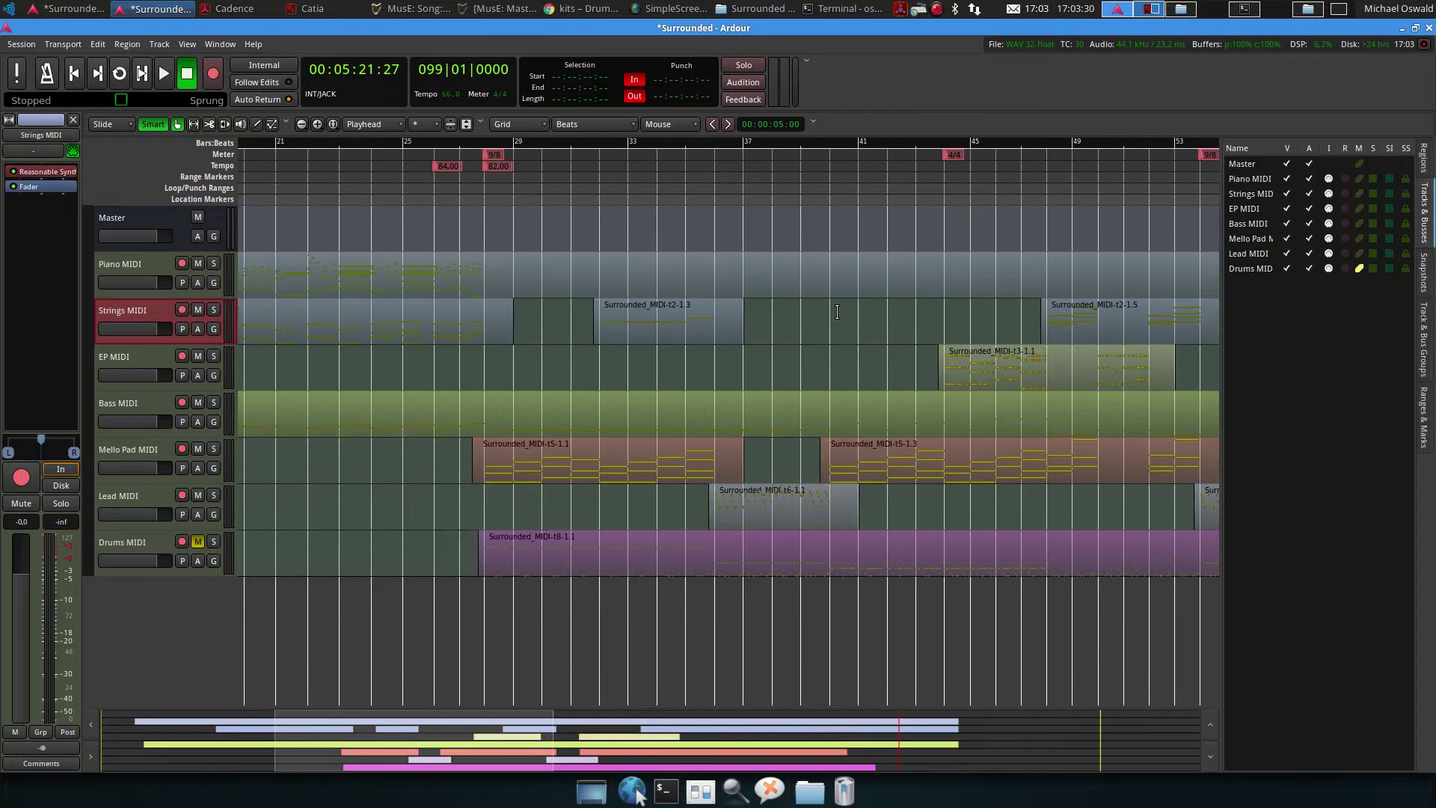
scroll(838, 312, down, 1)
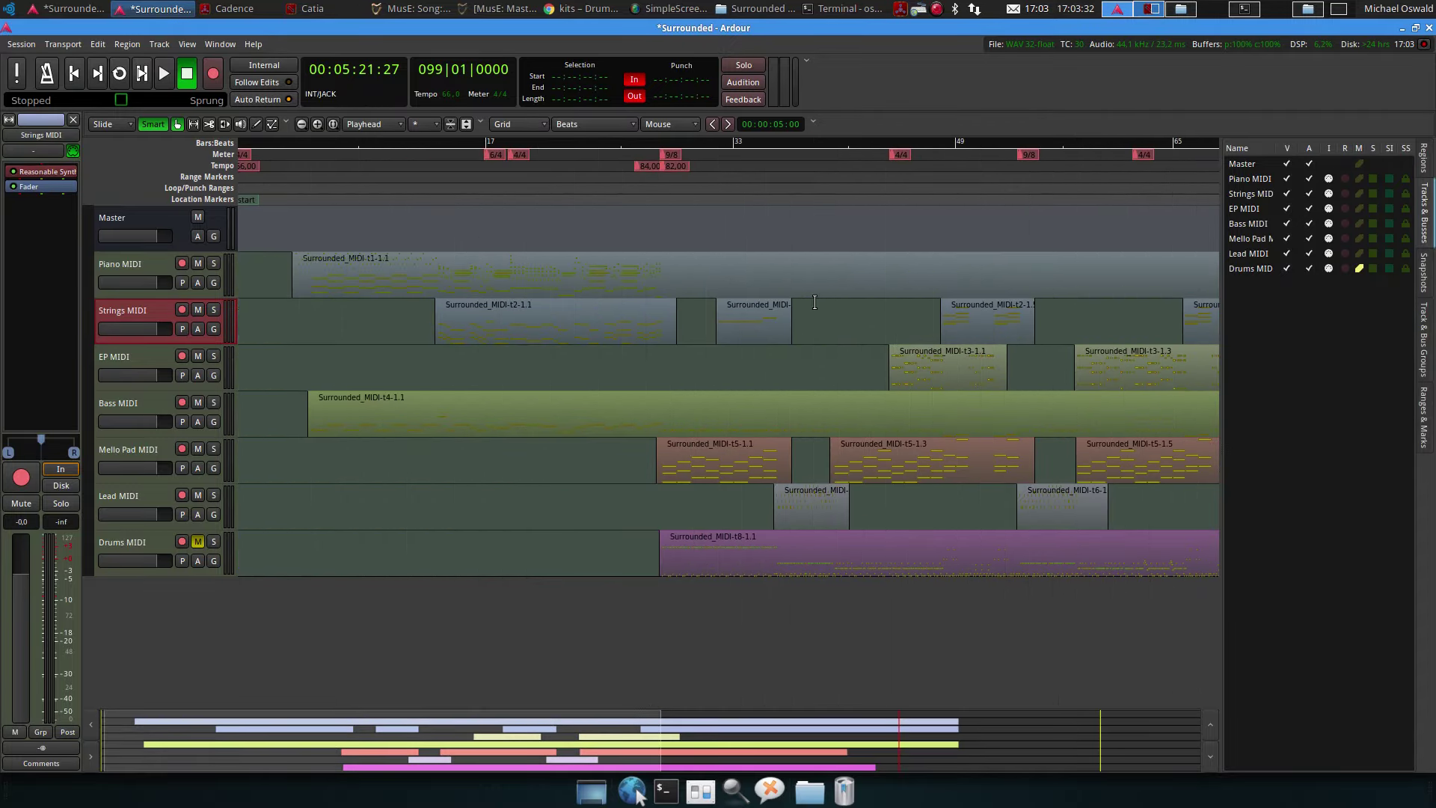
scroll(815, 303, down, 1)
drag(476, 268, 881, 273)
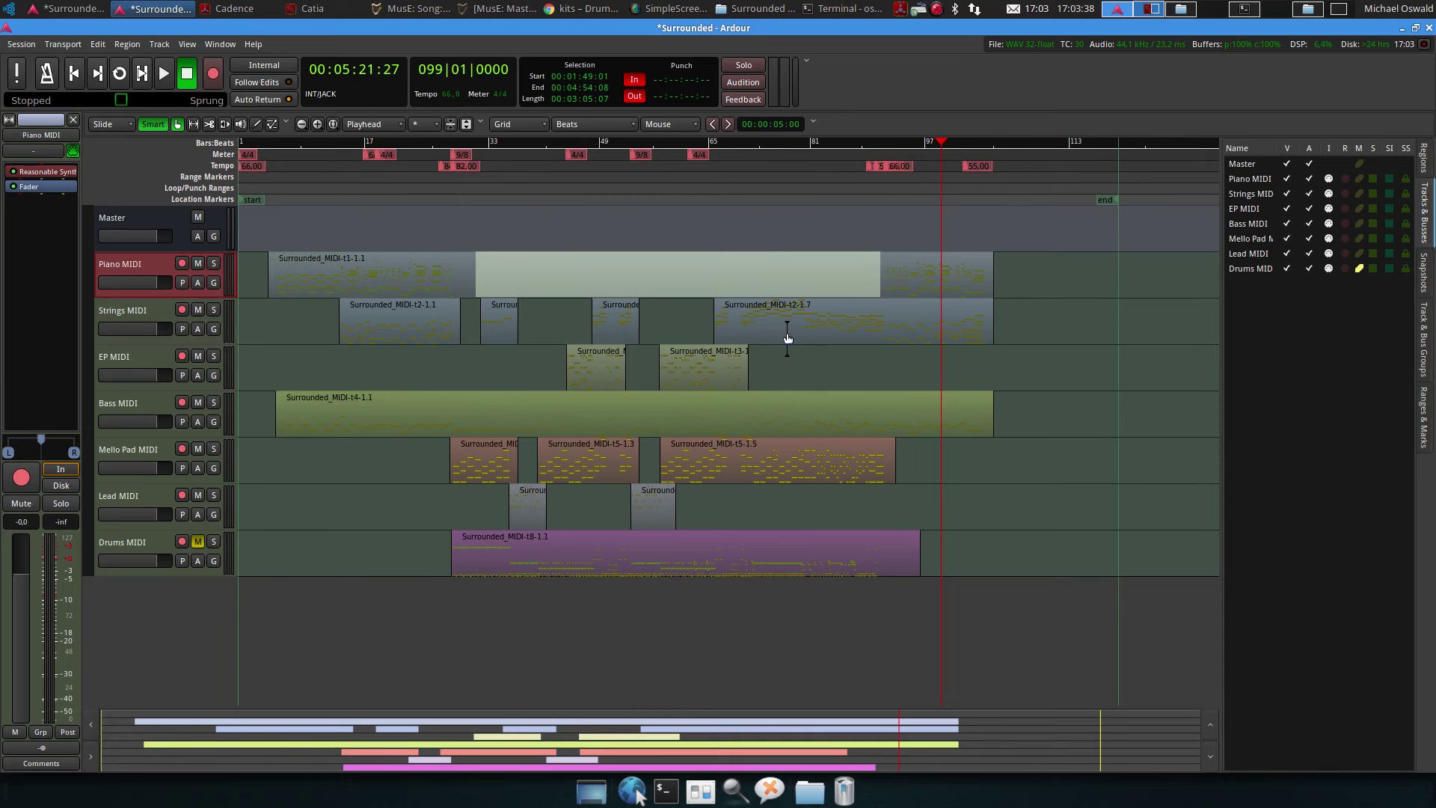
key(Delete)
Trim the start of the second Piano MIDI region to just before bar 92
scroll(895, 276, up, 2)
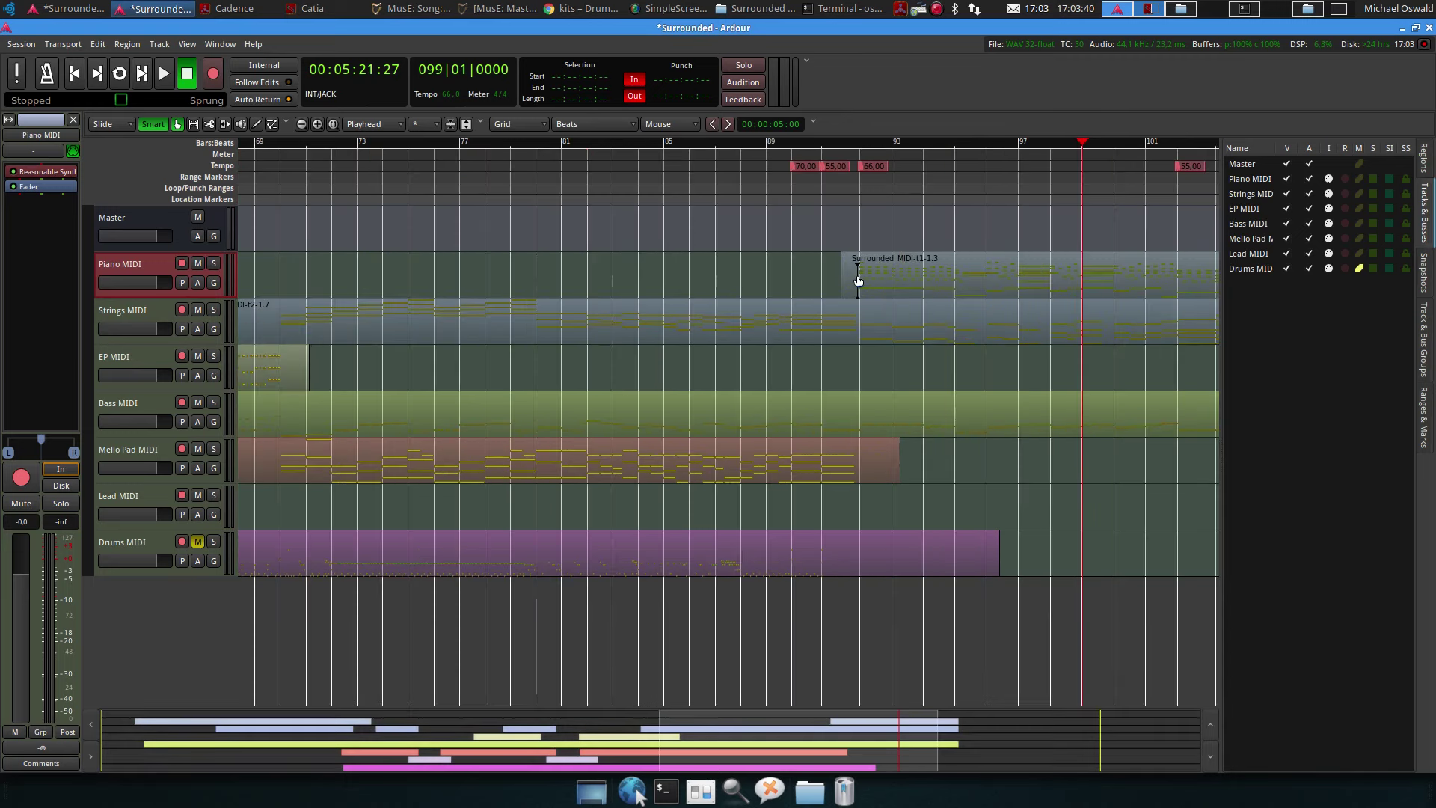
scroll(858, 279, up, 1)
drag(827, 276, 846, 276)
Trim the end of the first Piano MIDI region to bar 30 and save the session
scroll(751, 294, left, 5)
scroll(751, 290, left, 15)
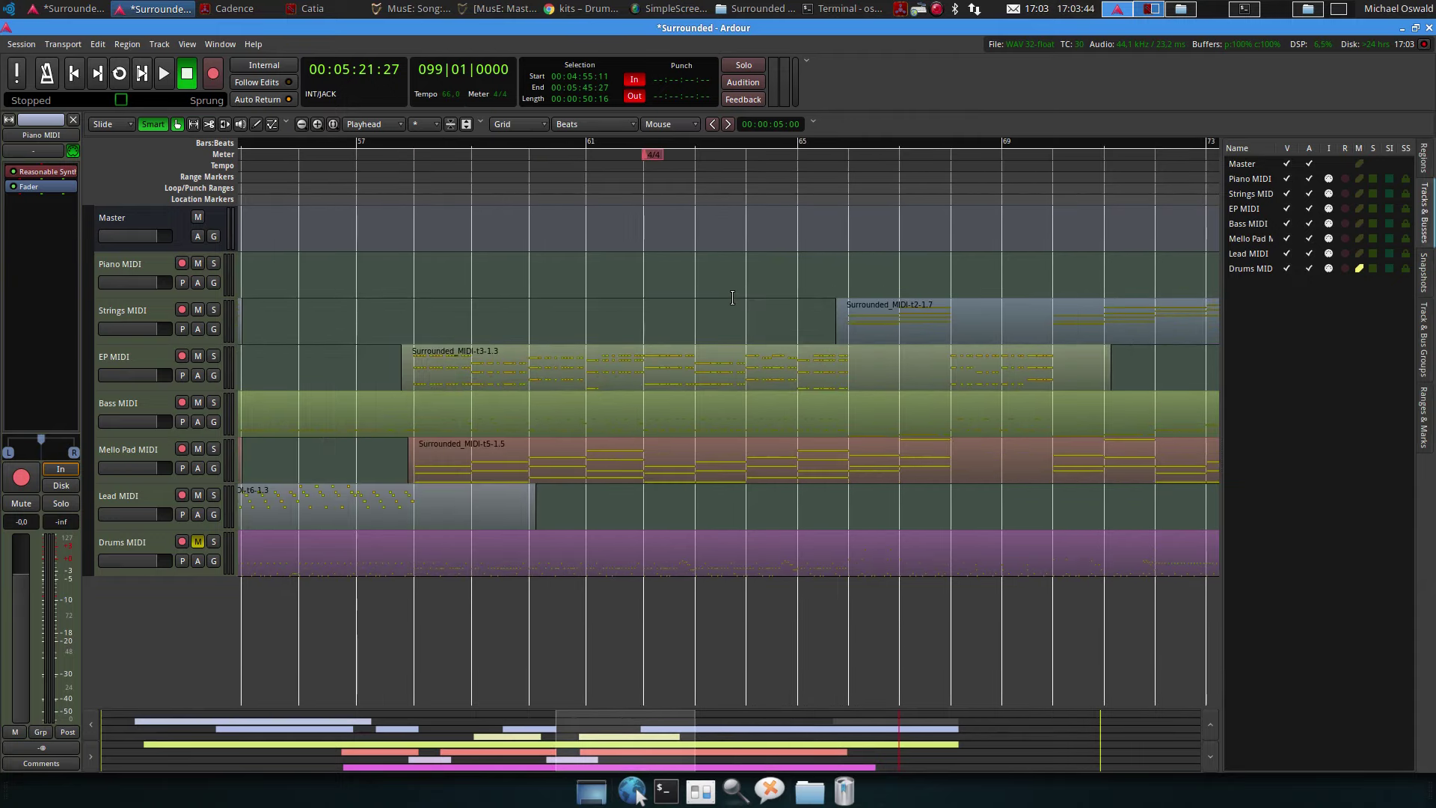
scroll(580, 280, left, 8)
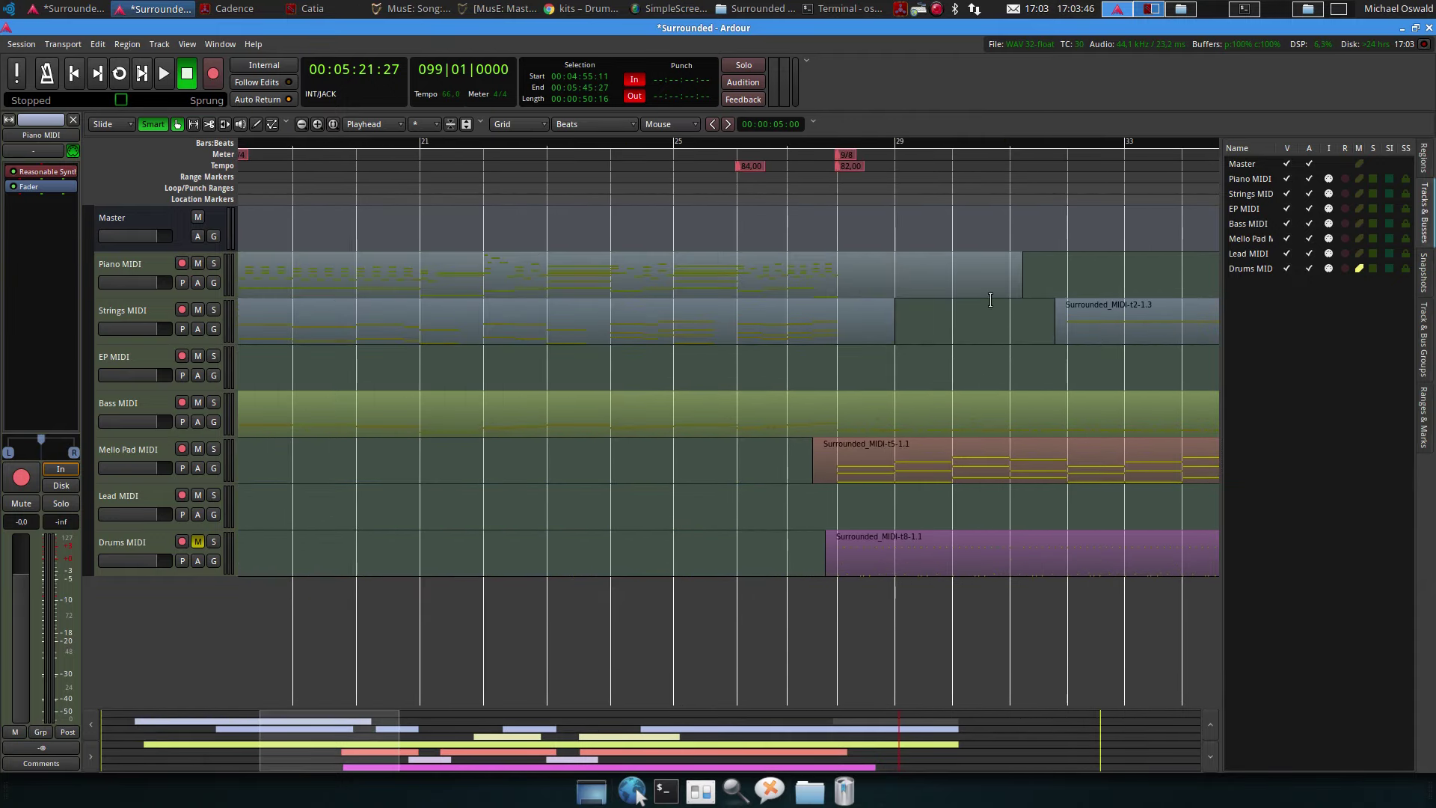
drag(1014, 280, 951, 280)
scroll(921, 287, left, 8)
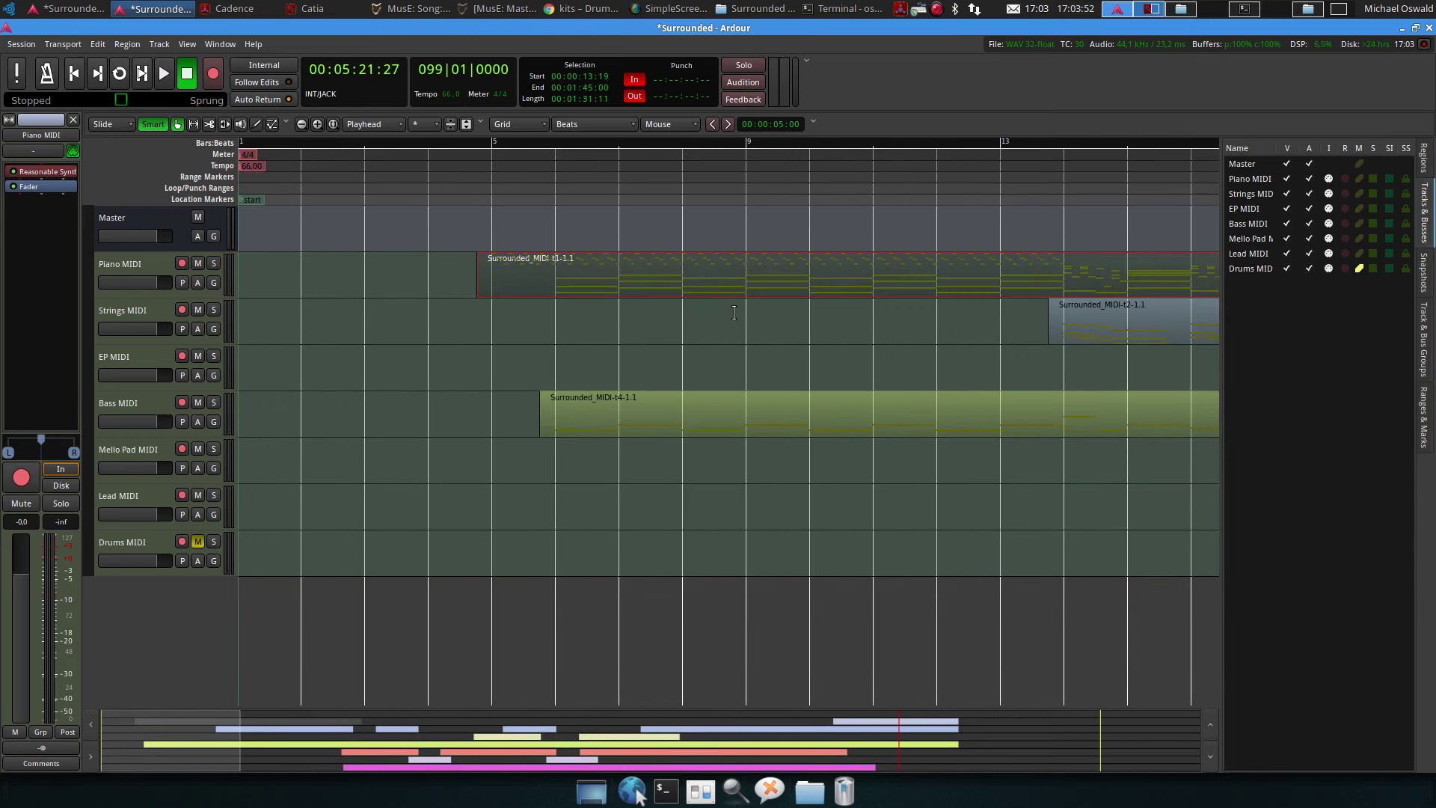
key(ctrl+s)
Unmute the Drums MIDI track and play the session briefly from around bar 24 and around bar 44
scroll(747, 377, down, 2)
scroll(744, 381, down, 1)
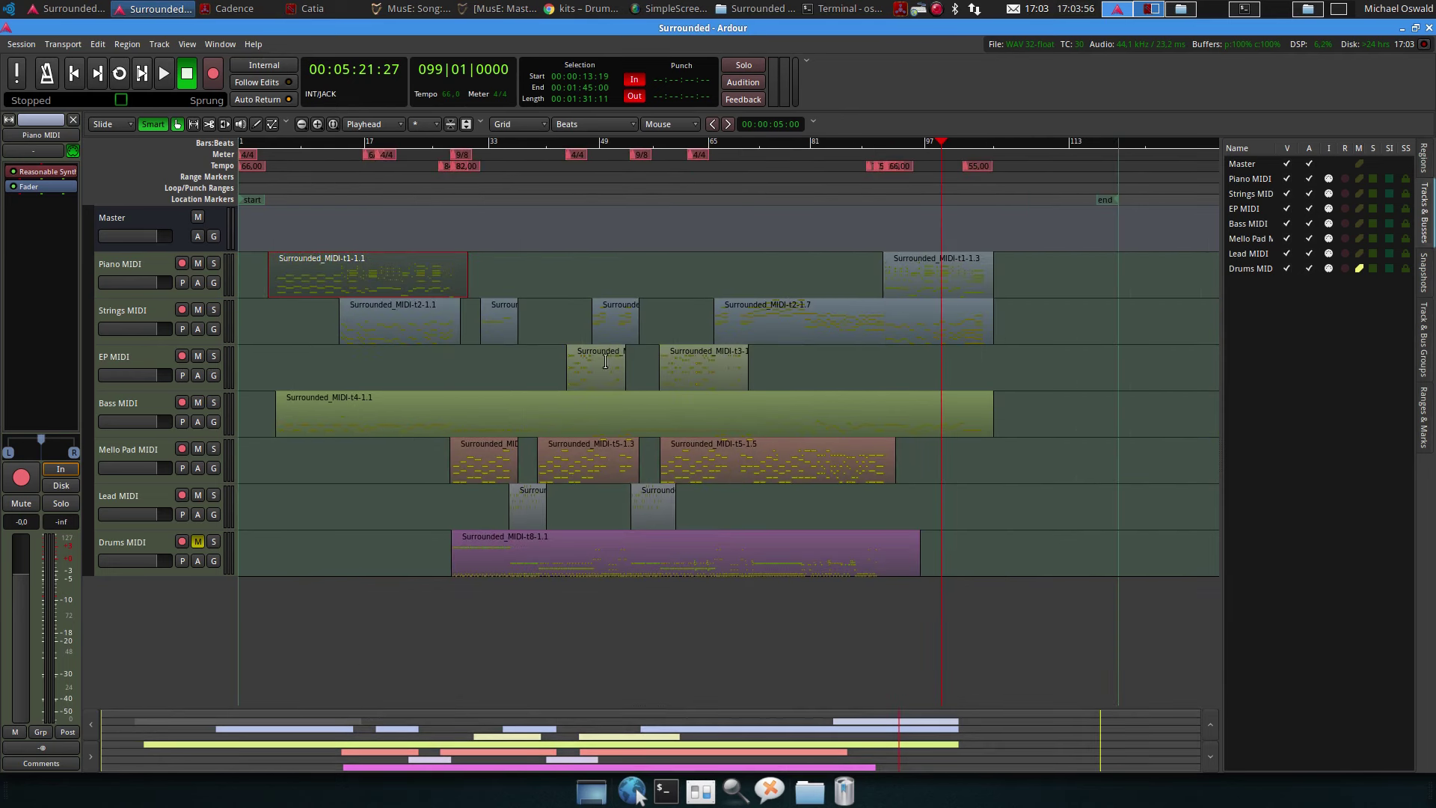
click(196, 542)
click(419, 156)
key(space)
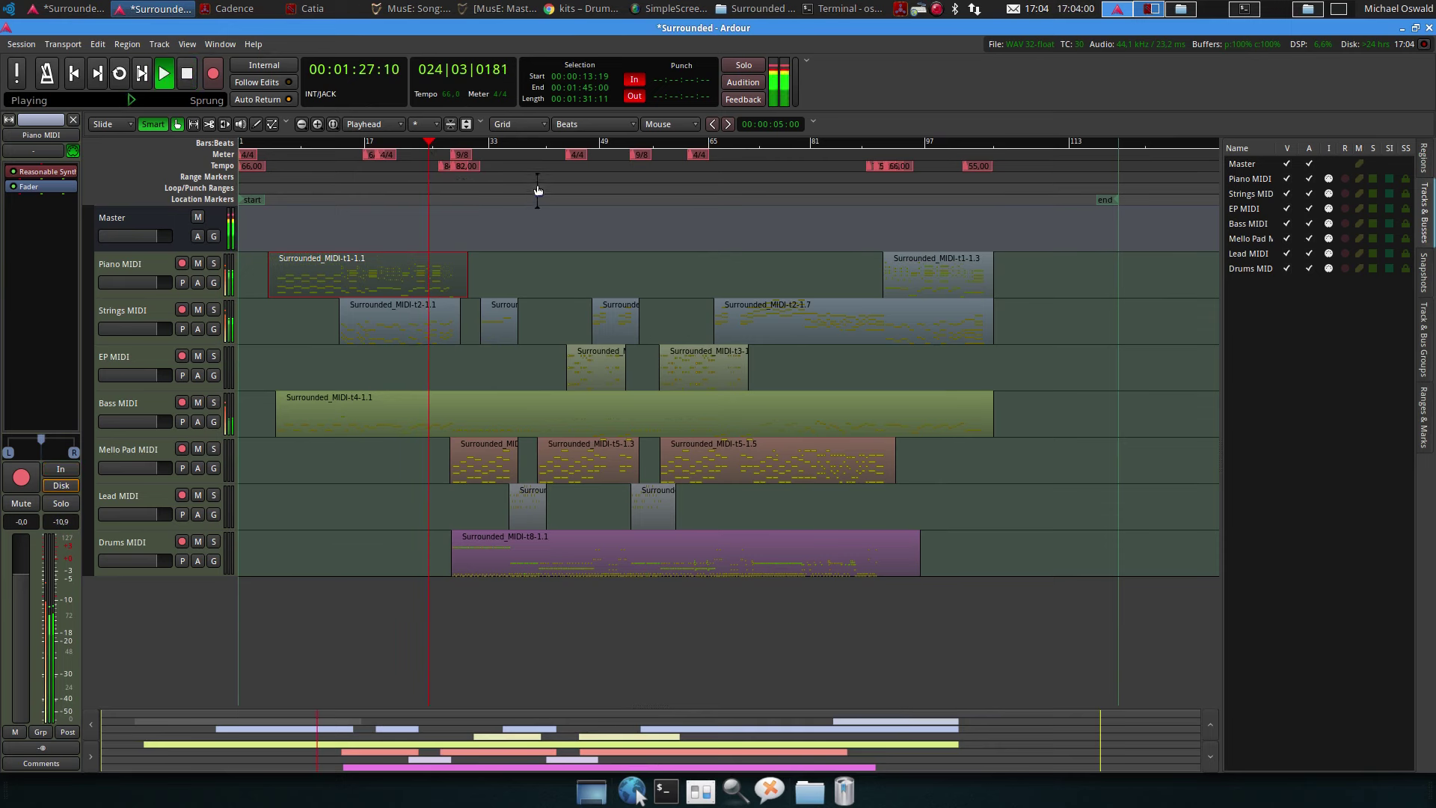
click(568, 142)
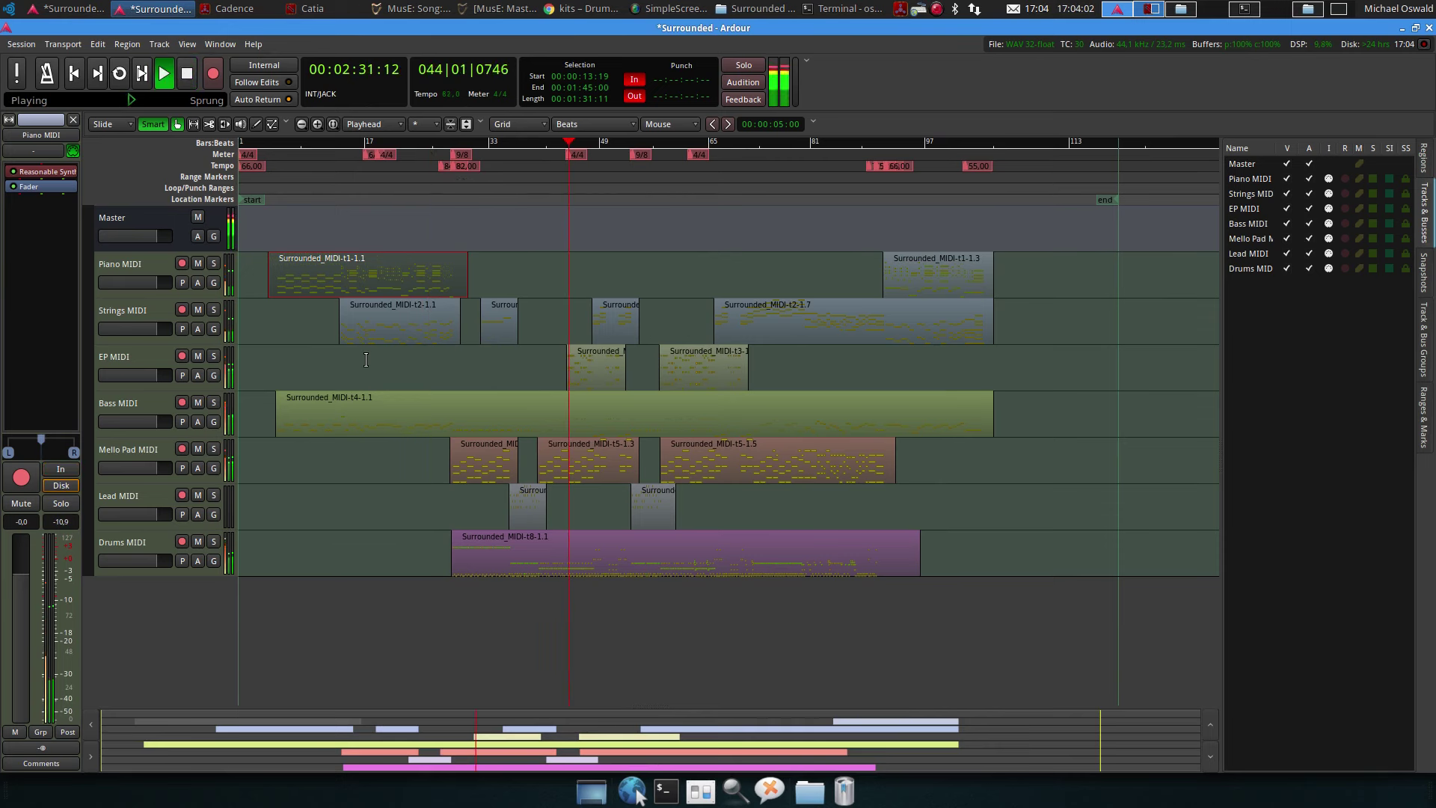
key(space)
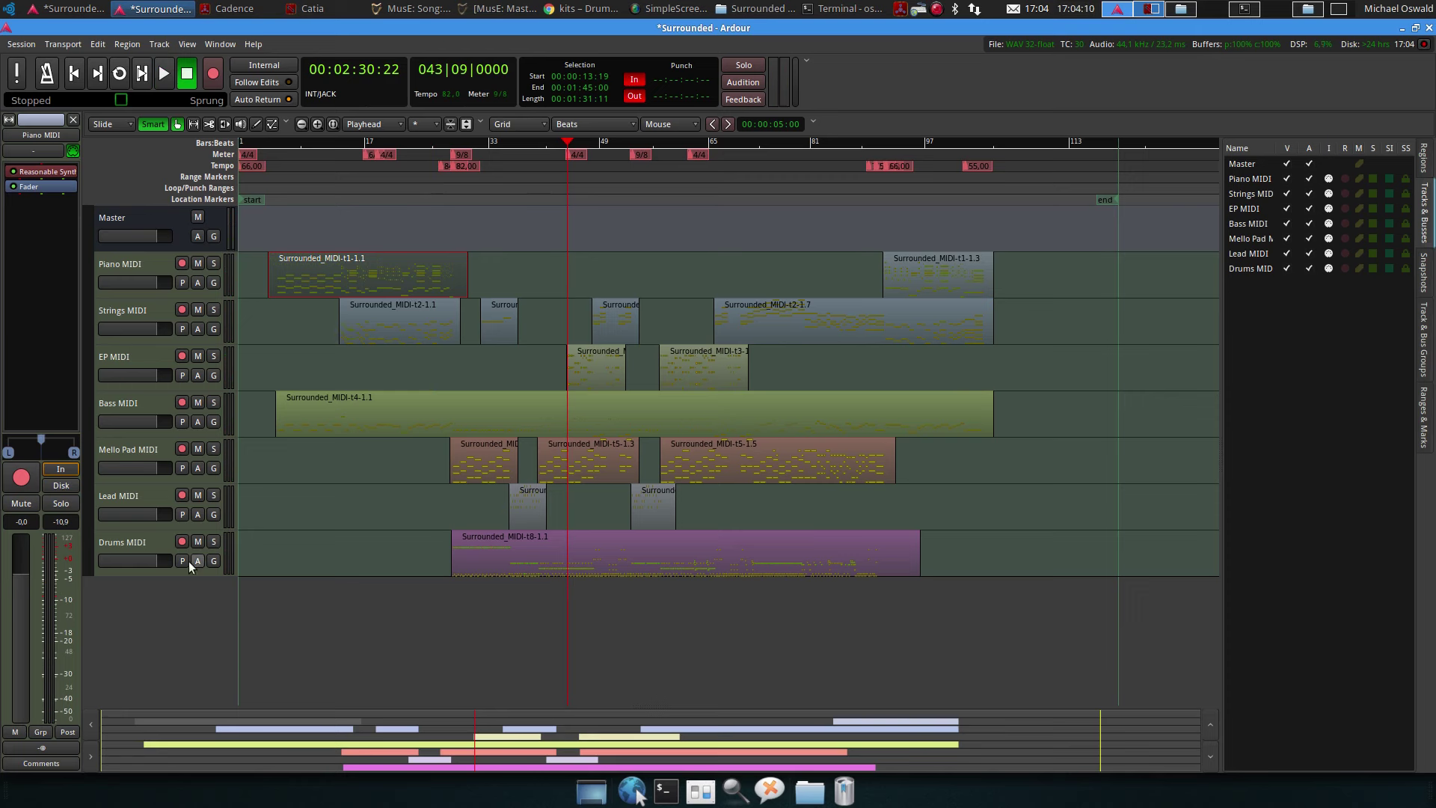
Select all tracks from Piano MIDI to Drums MIDI and reduce their height to Small
click(118, 540)
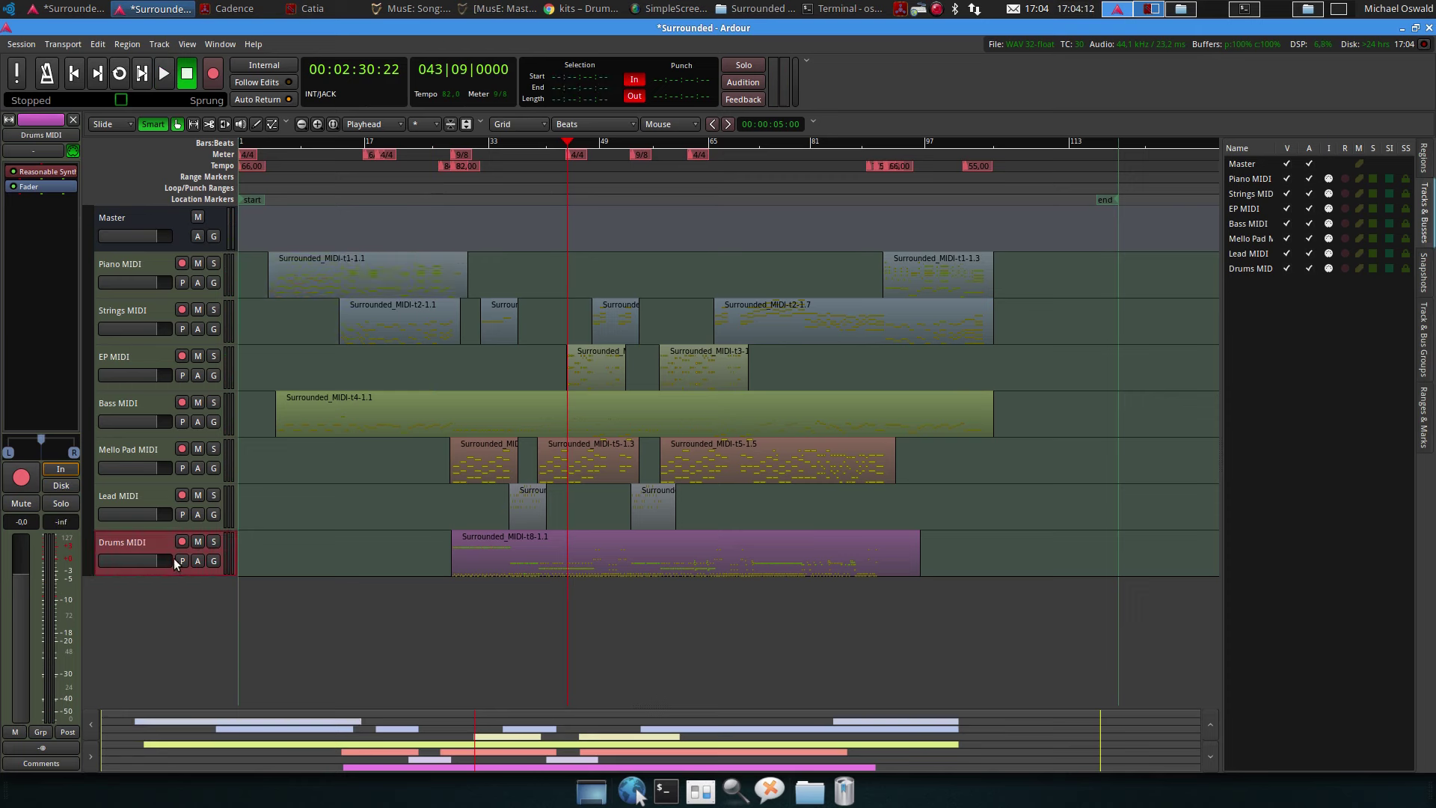
click(137, 264)
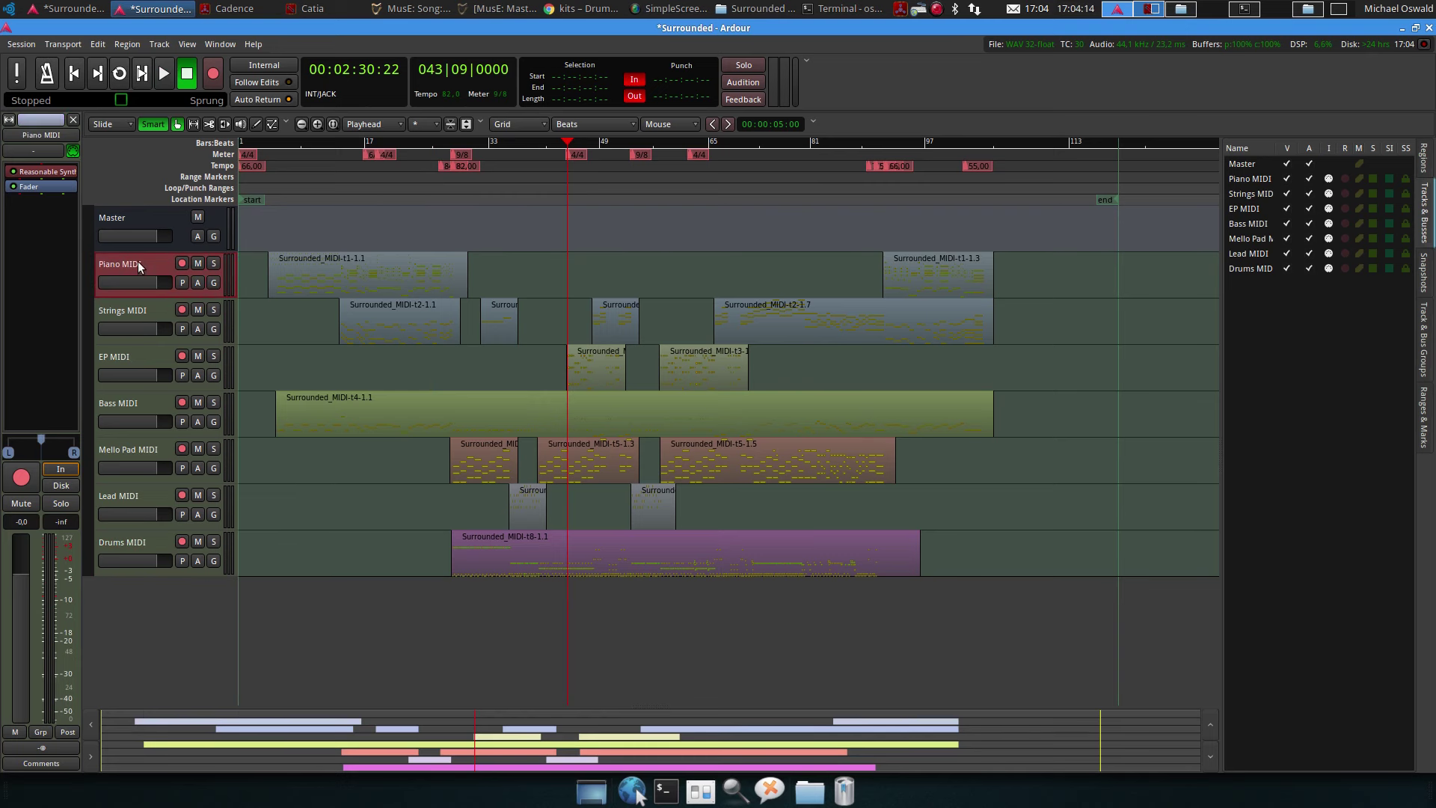
shift+click(140, 540)
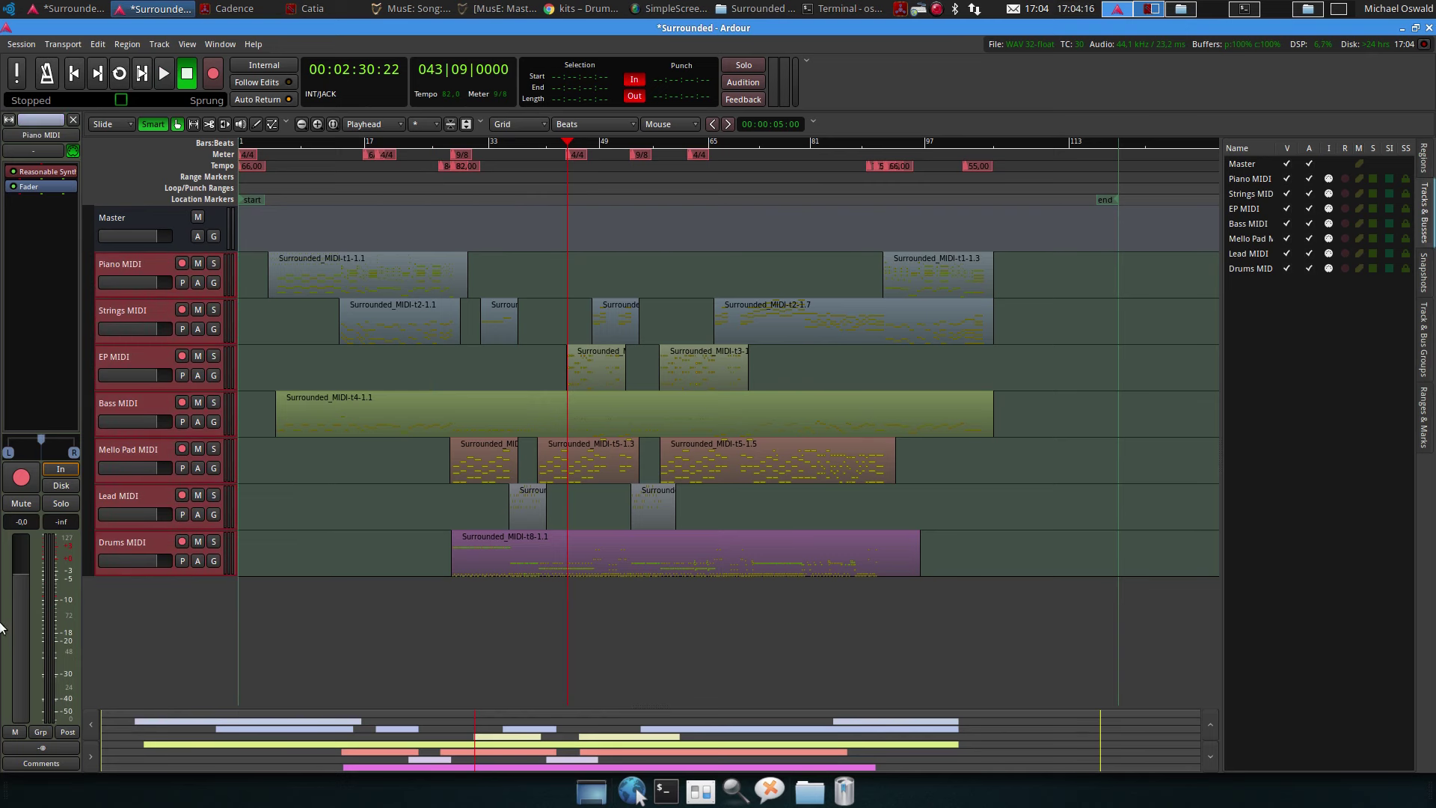
scroll(106, 537, down, 2)
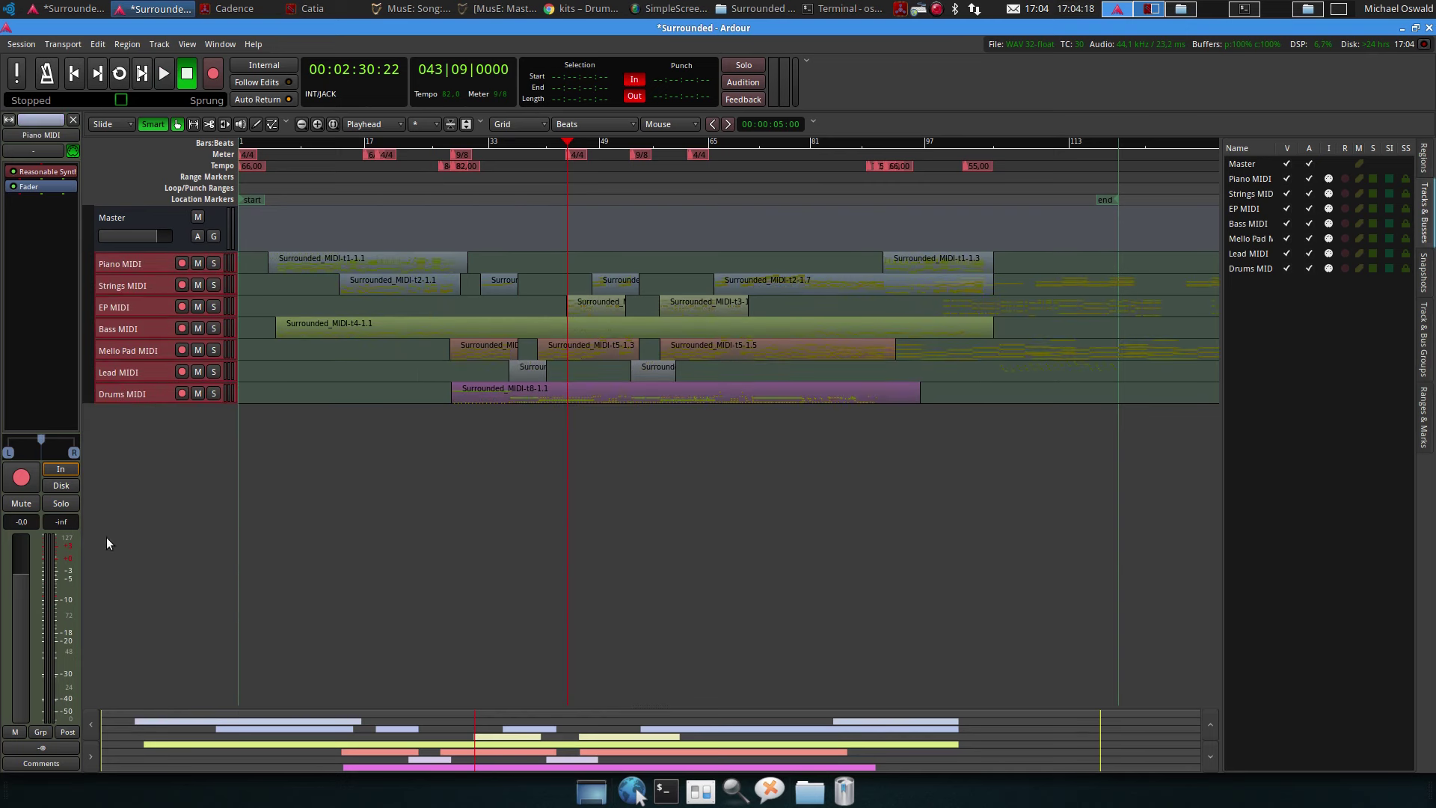
right_click(141, 265)
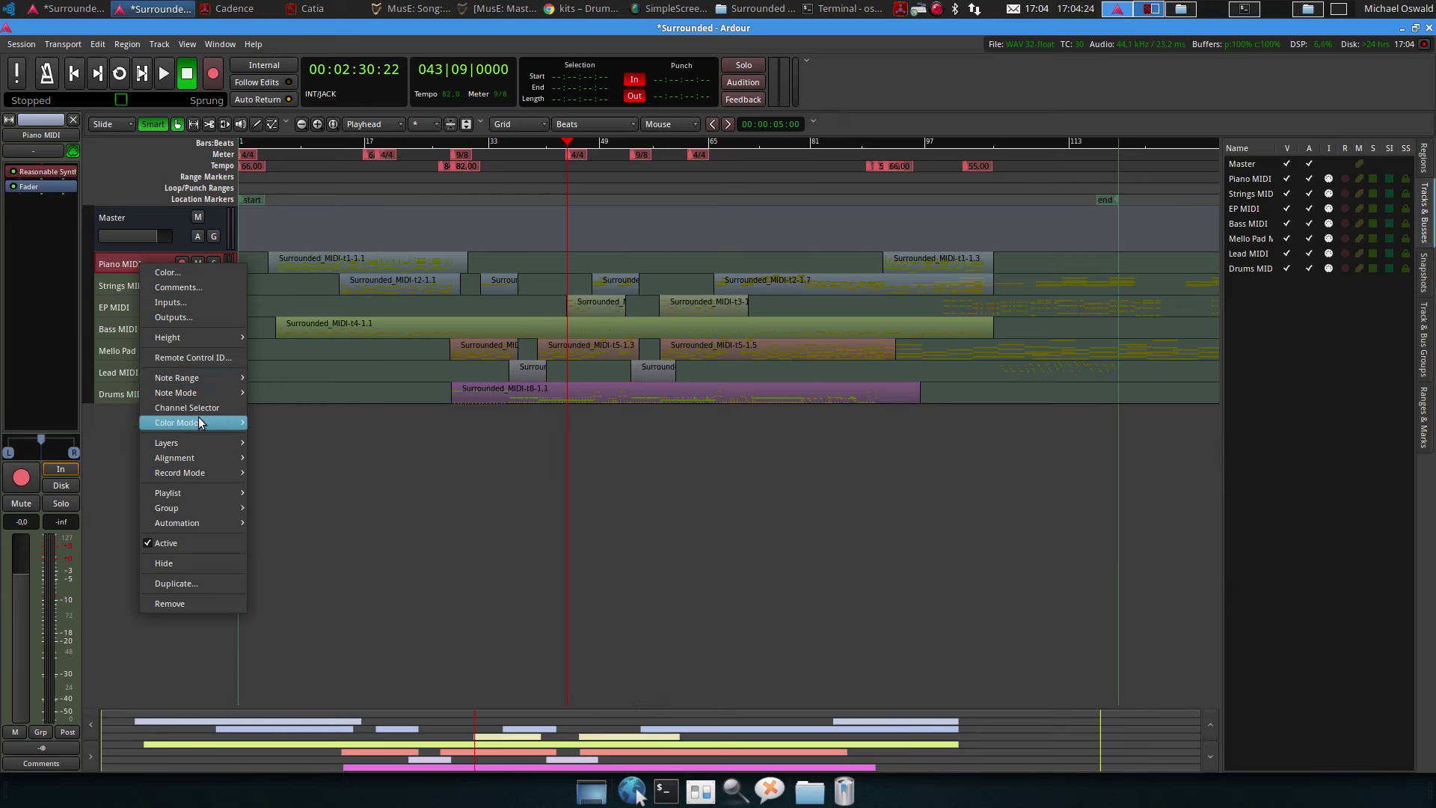
mouse_move(229, 341)
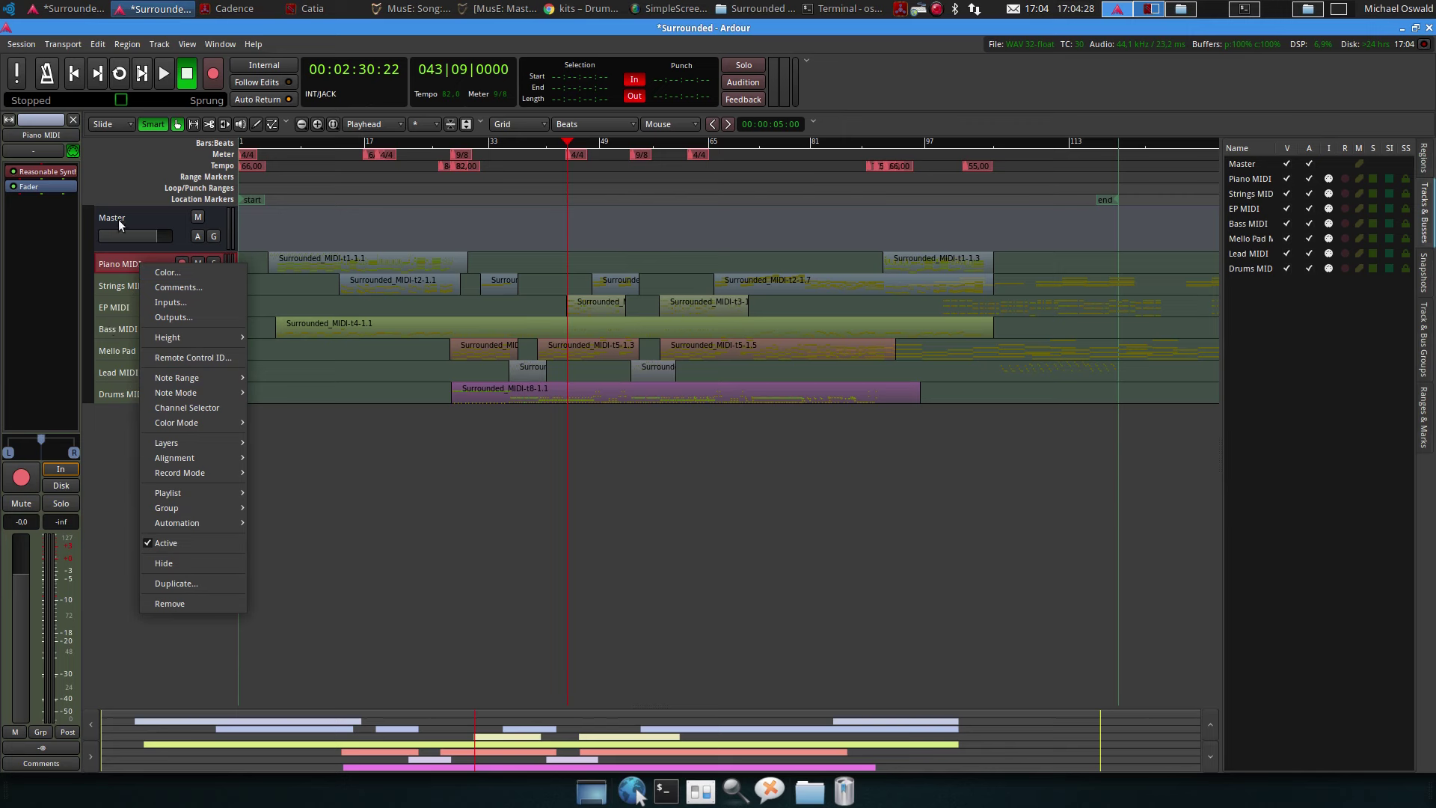
click(163, 44)
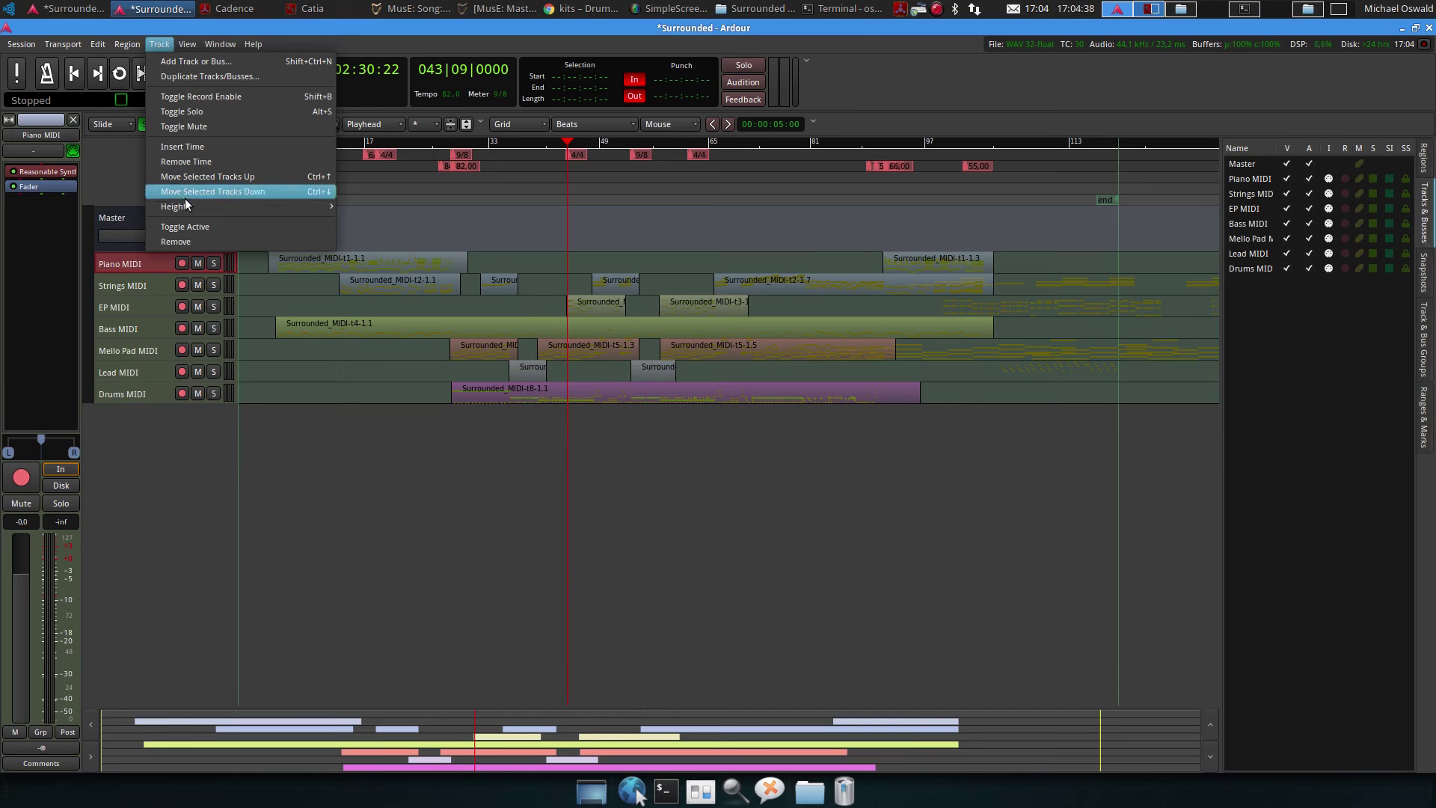
mouse_move(187, 208)
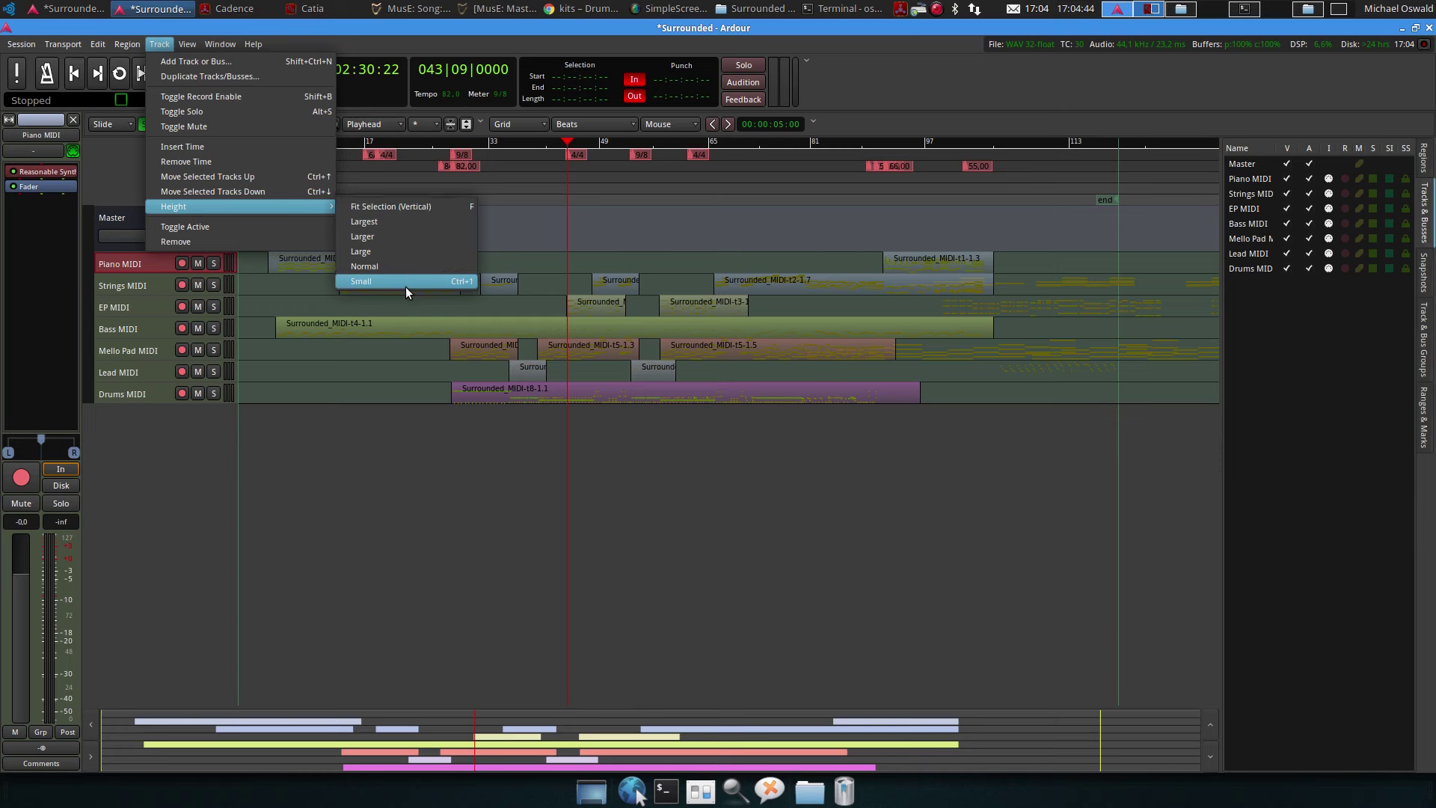
click(154, 357)
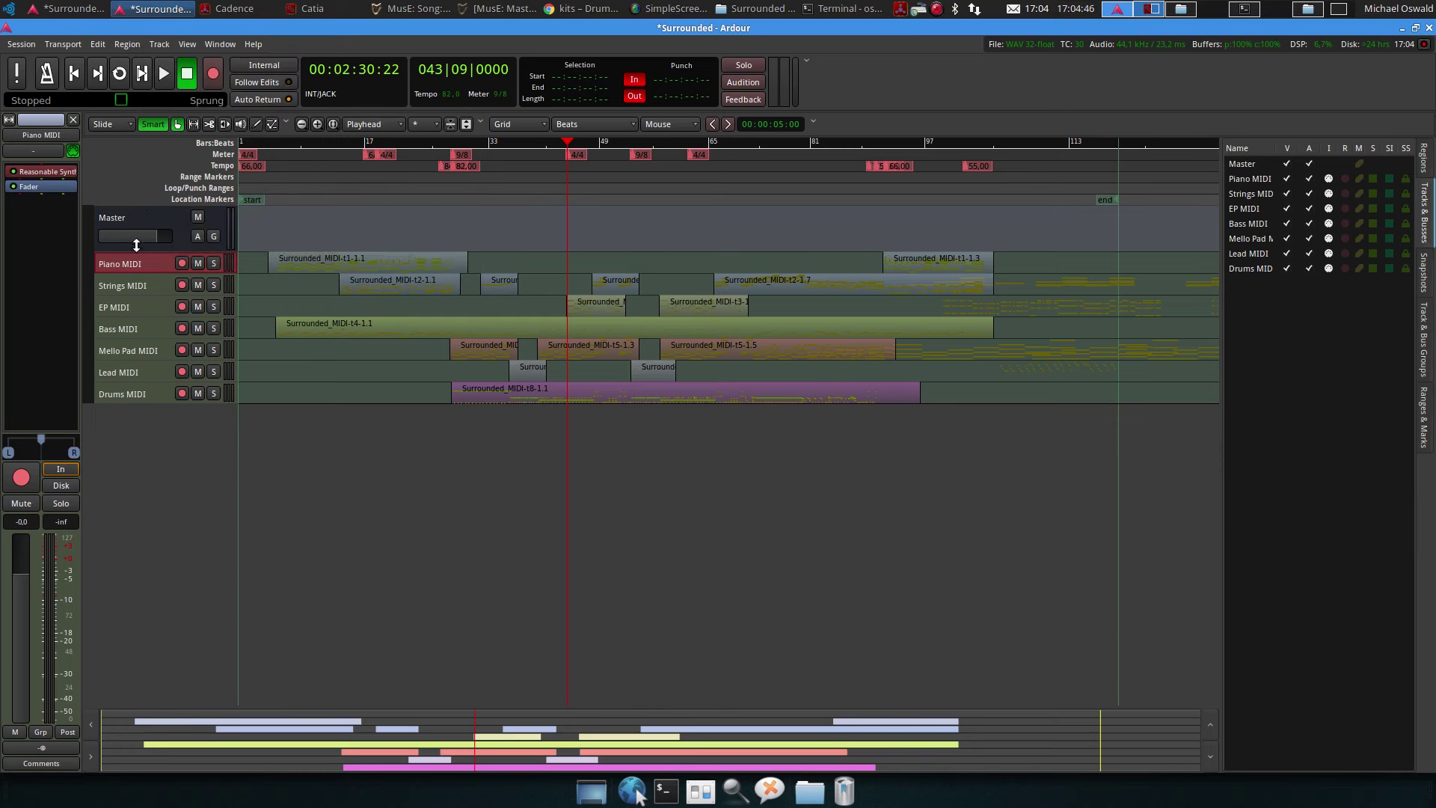
Fit the Bass MIDI and Mello Pad MIDI tracks vertically to inspect their notes and return to the overview of all tracks
click(145, 330)
ctrl+click(142, 353)
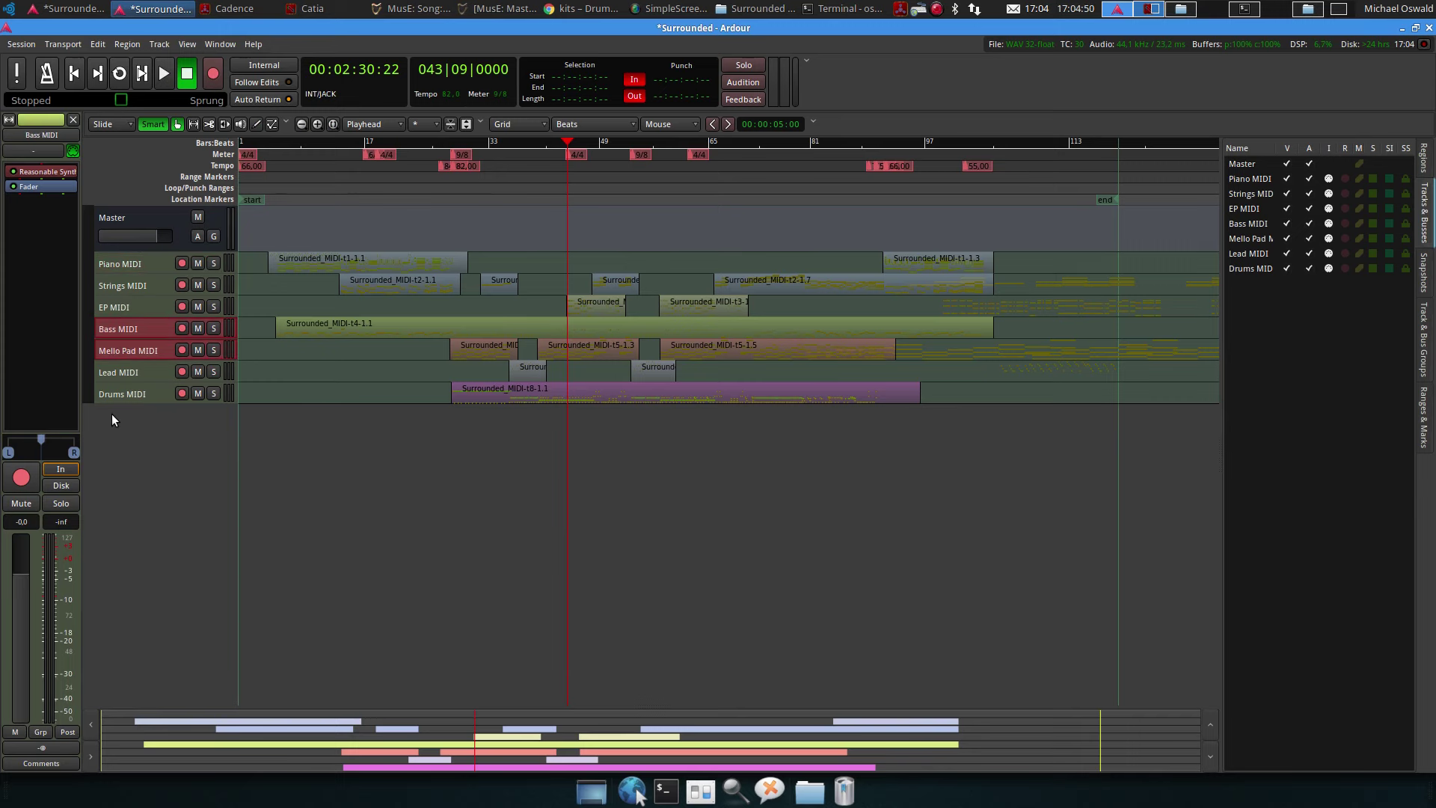
key(f)
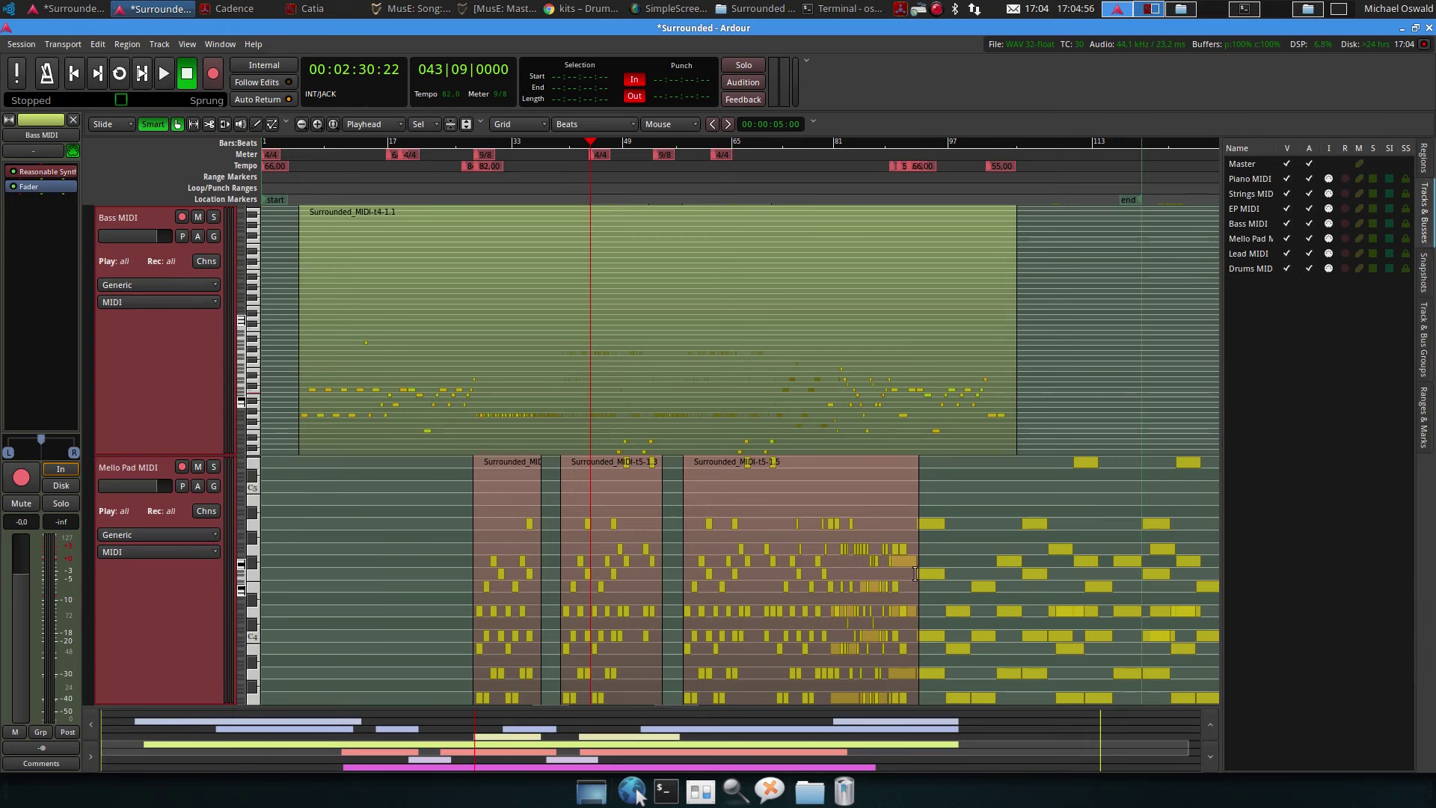
scroll(238, 399, down, 3)
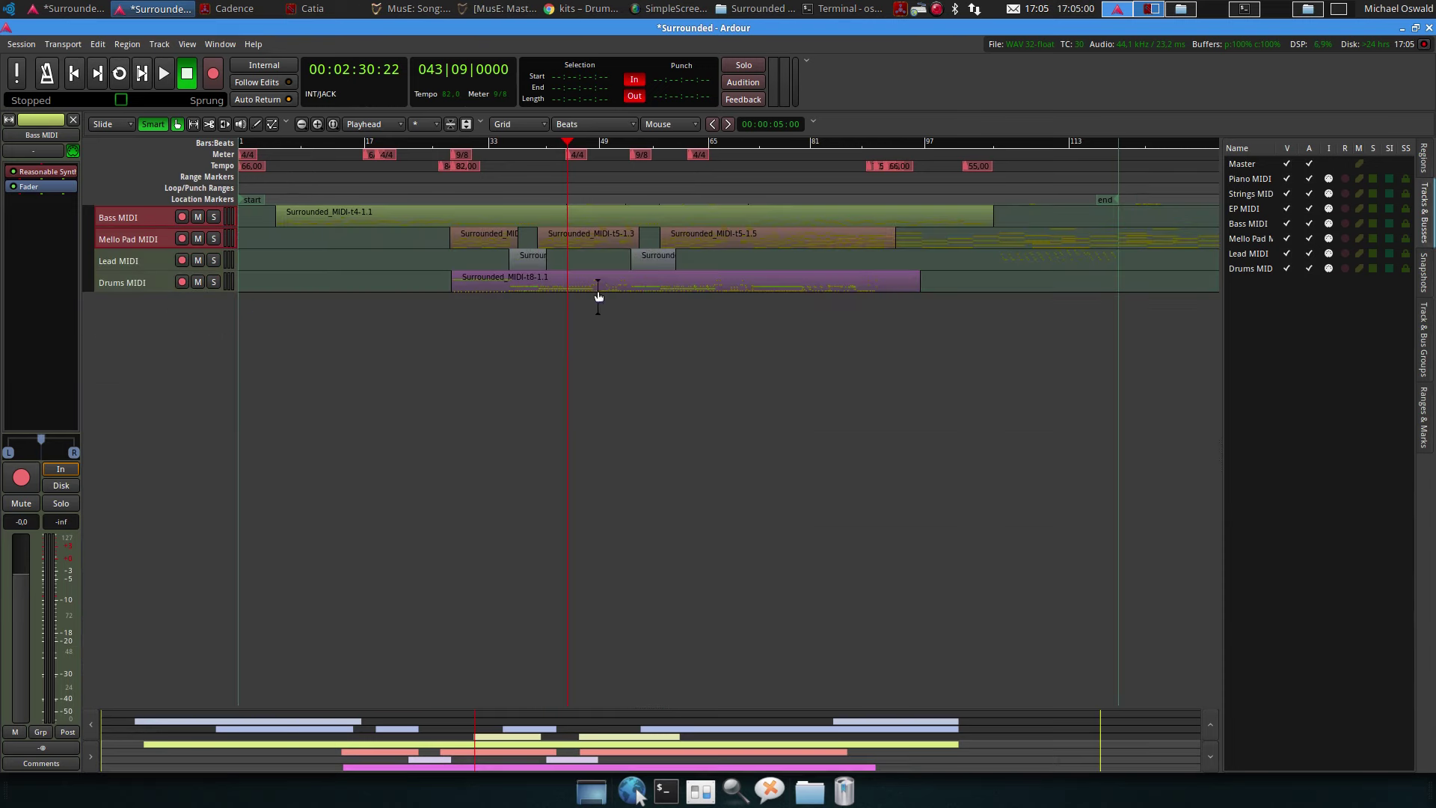
scroll(598, 289, up, 5)
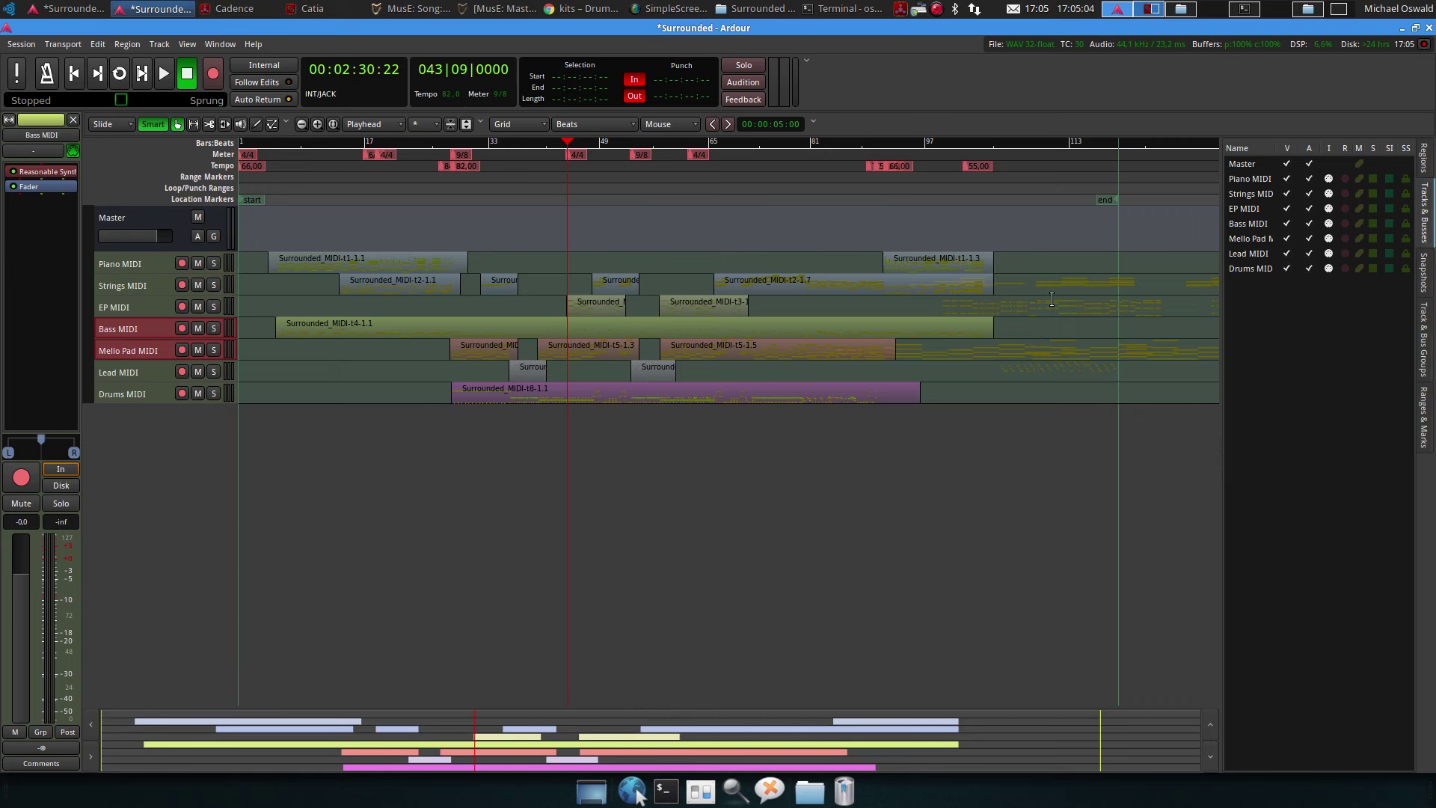
Return the playhead to the session start and move the session end marker to bar 106
key(minus)
key(minus)
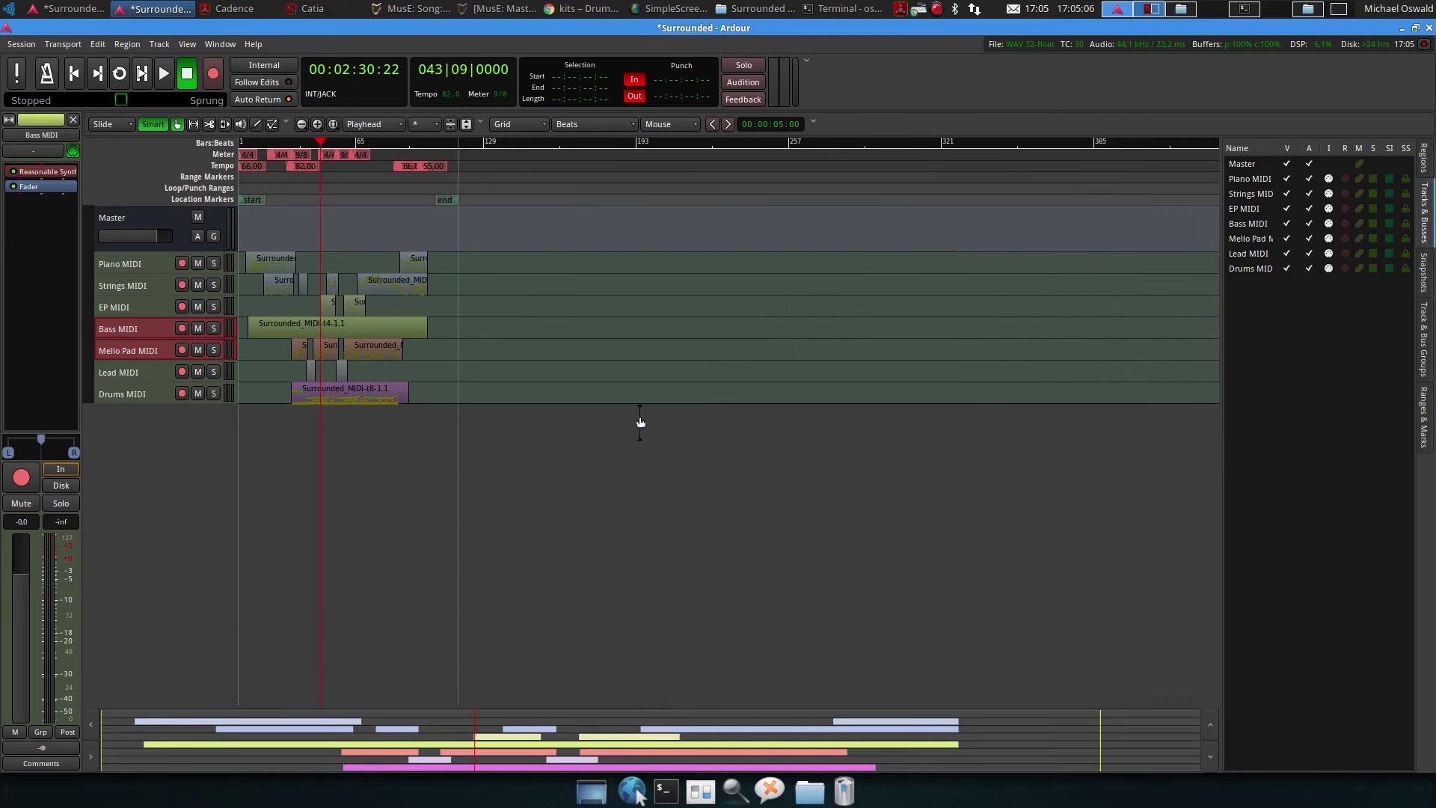
key(equal)
key(equal)
key(equal)
key(equal)
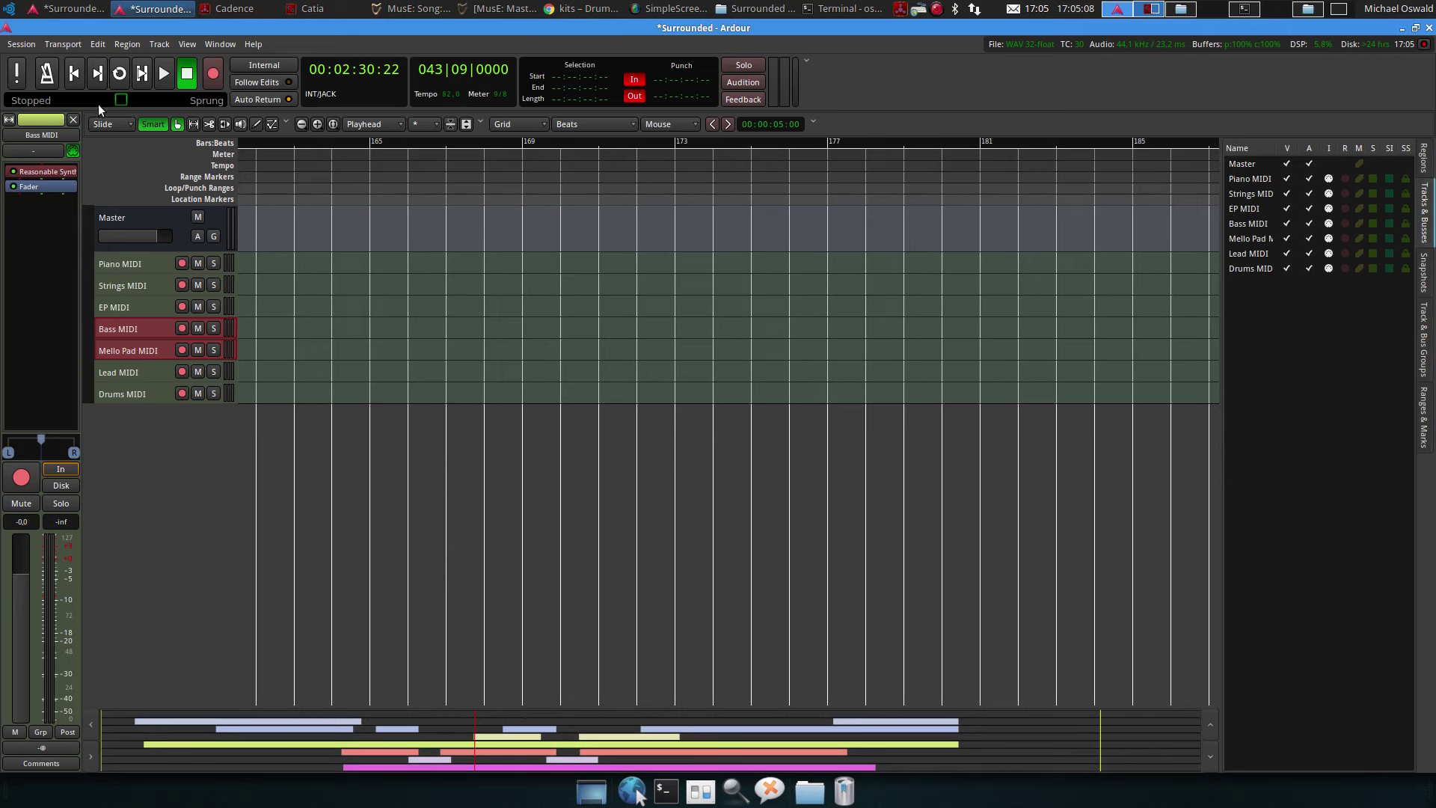
click(74, 72)
scroll(824, 345, right, 5)
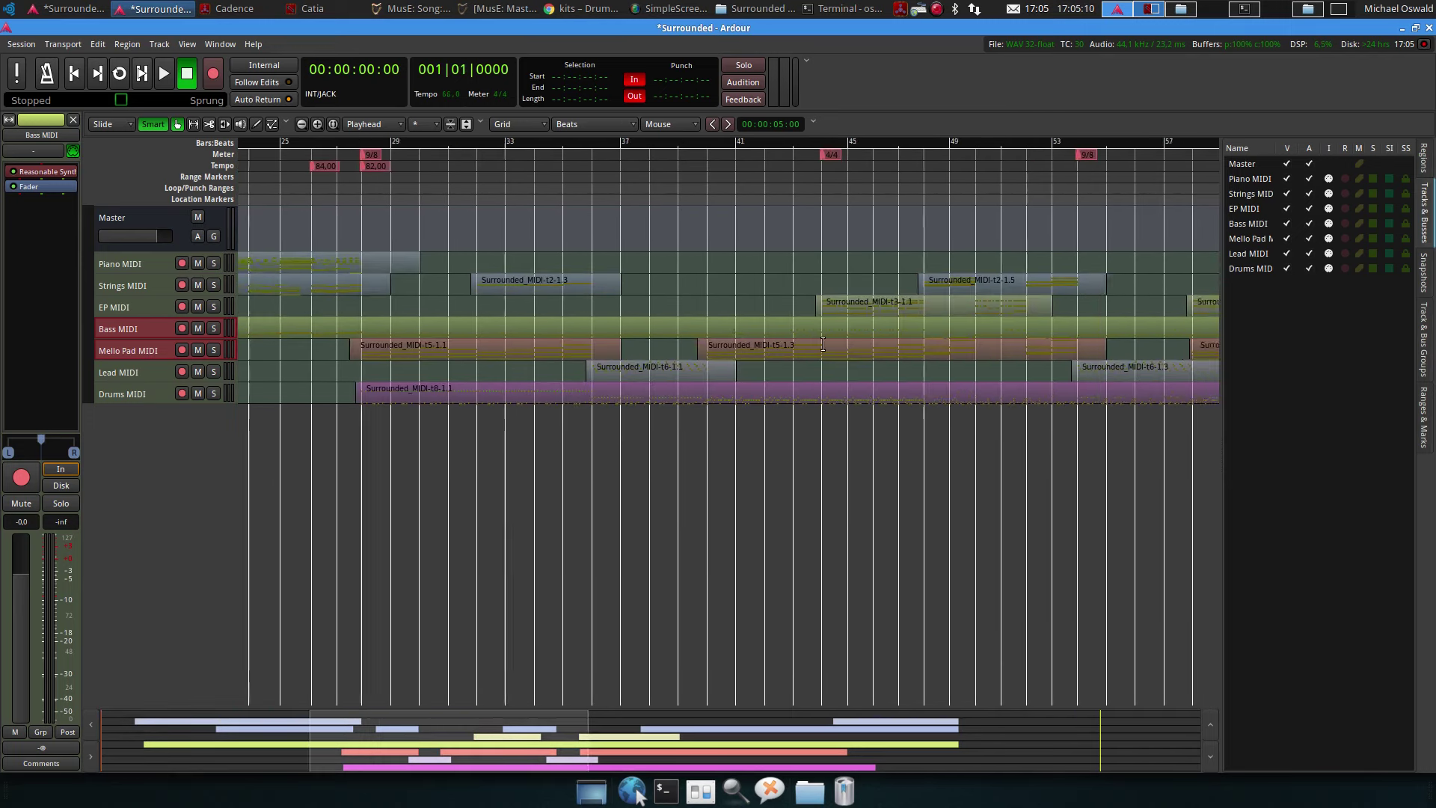
scroll(823, 344, right, 10)
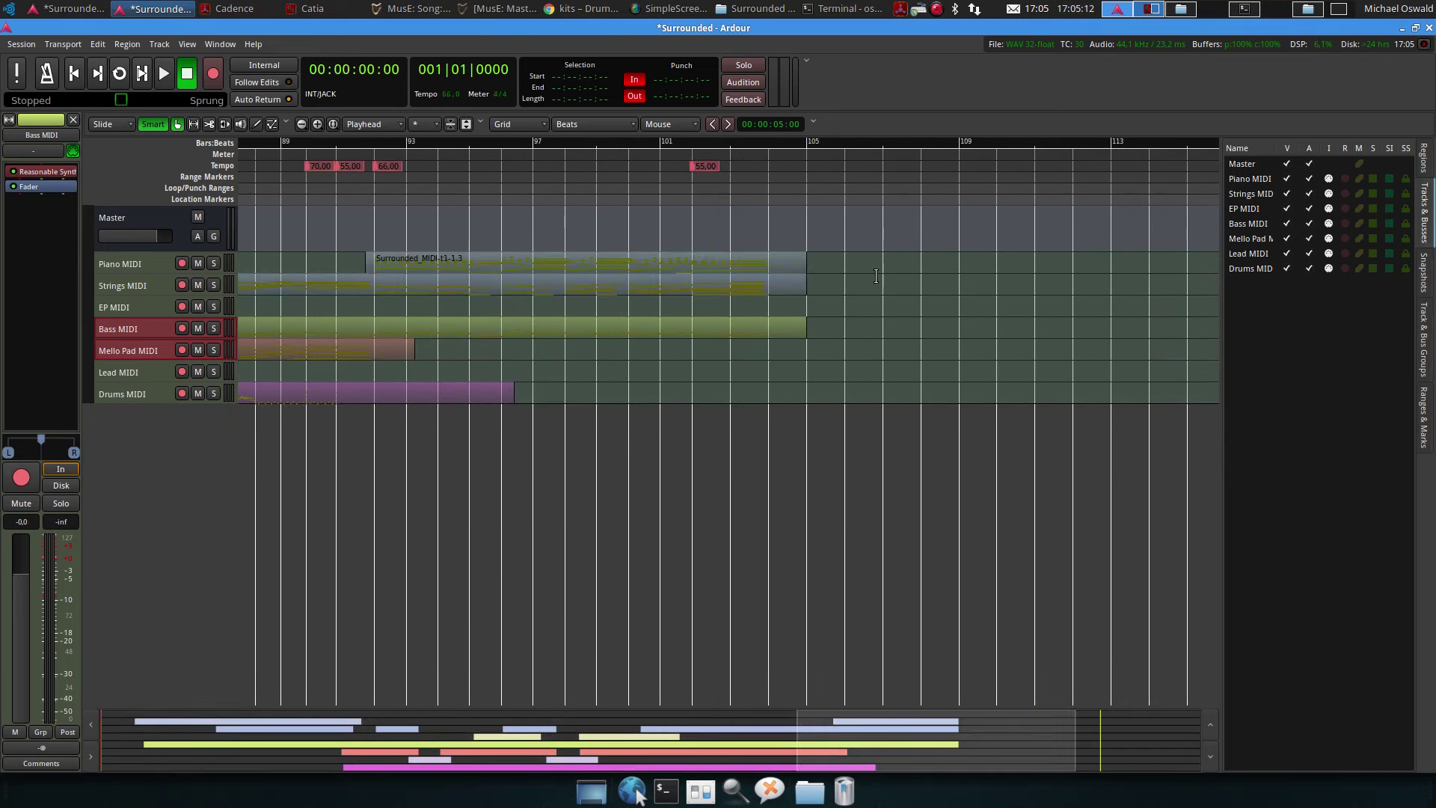
scroll(925, 267, right, 1)
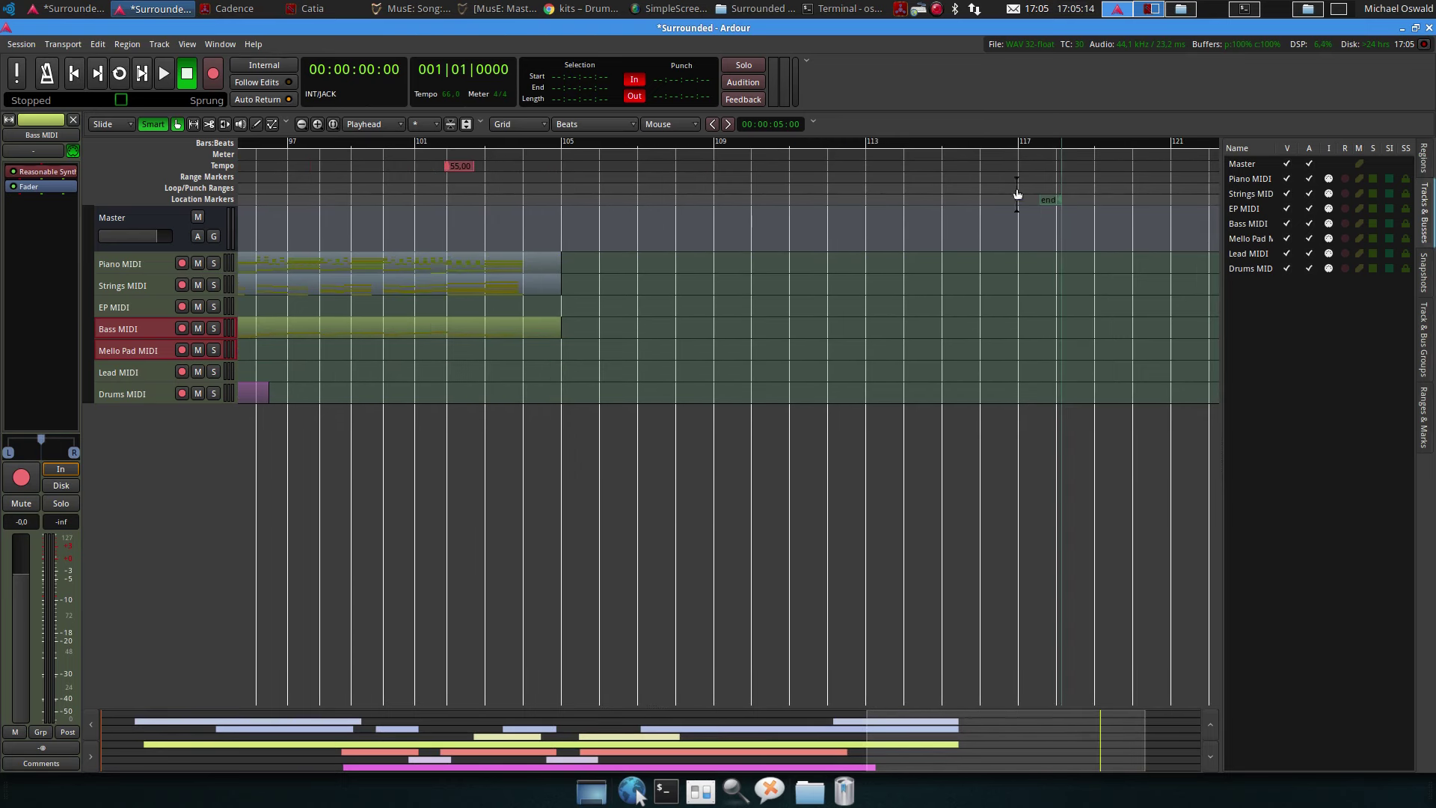
mouse_move(1051, 198)
mouse_down()
mouse_move(554, 210)
mouse_move(590, 206)
mouse_up()
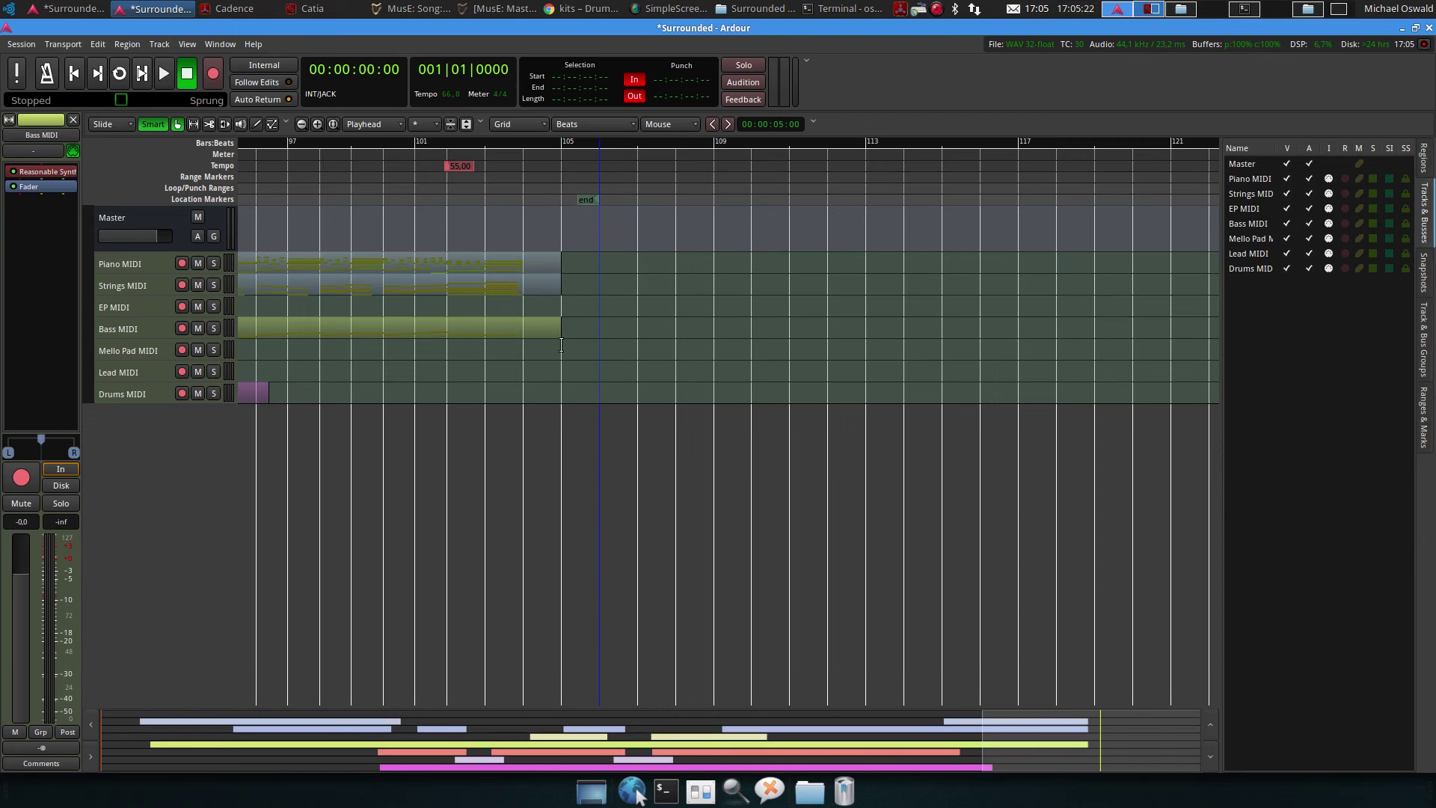
Delete the Reasonable Synth plugin from the Drums MIDI track
scroll(495, 398, left, 15)
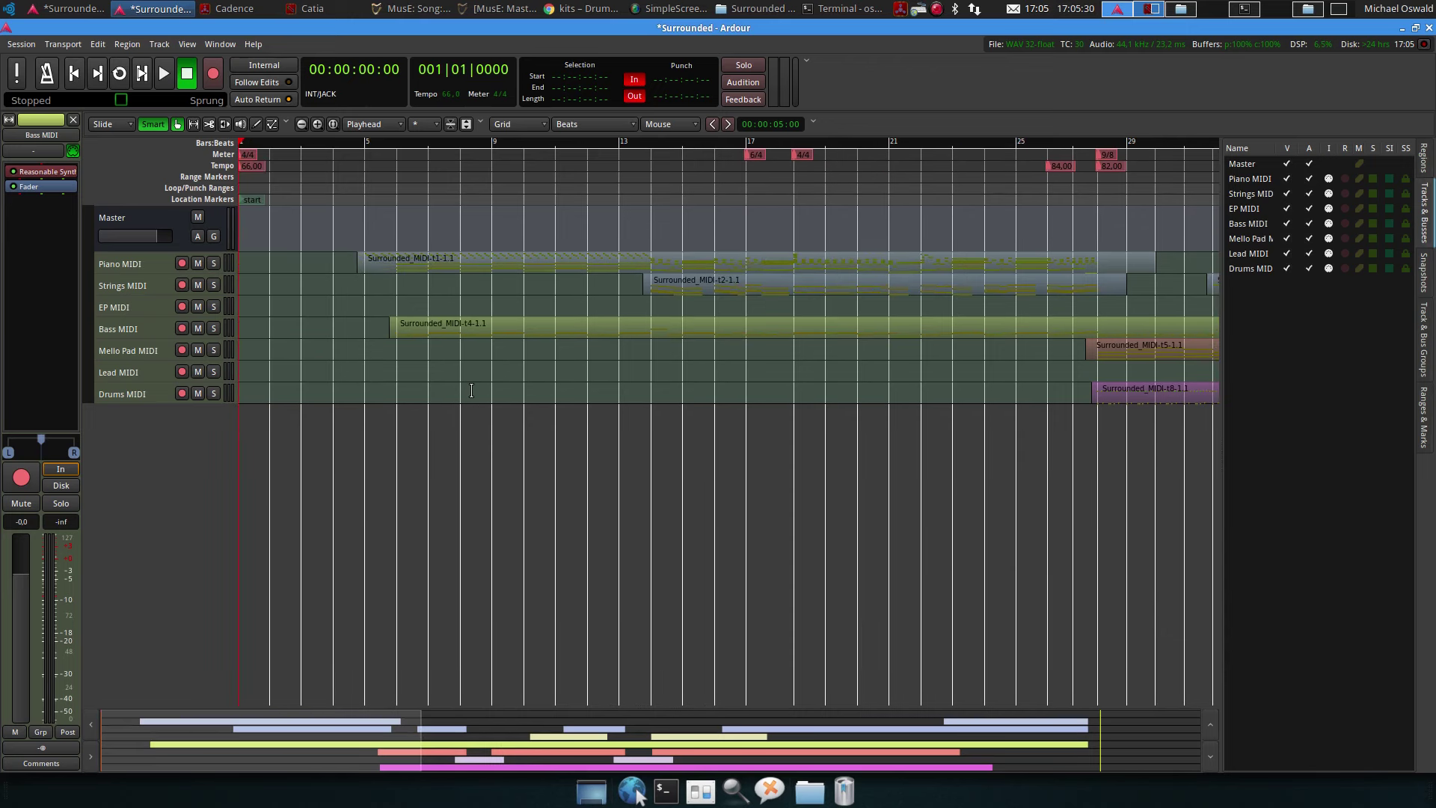
scroll(471, 390, down, 2)
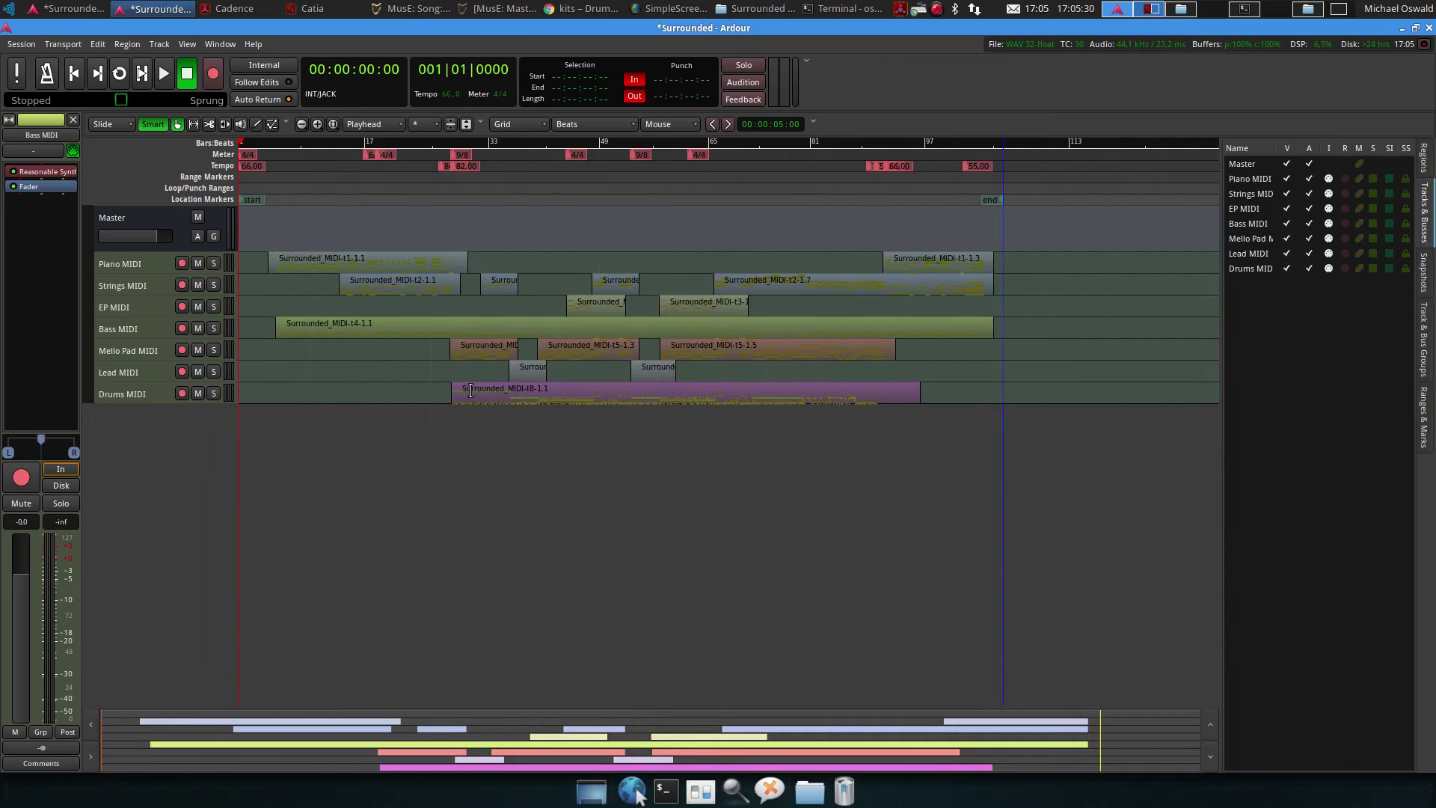
click(147, 395)
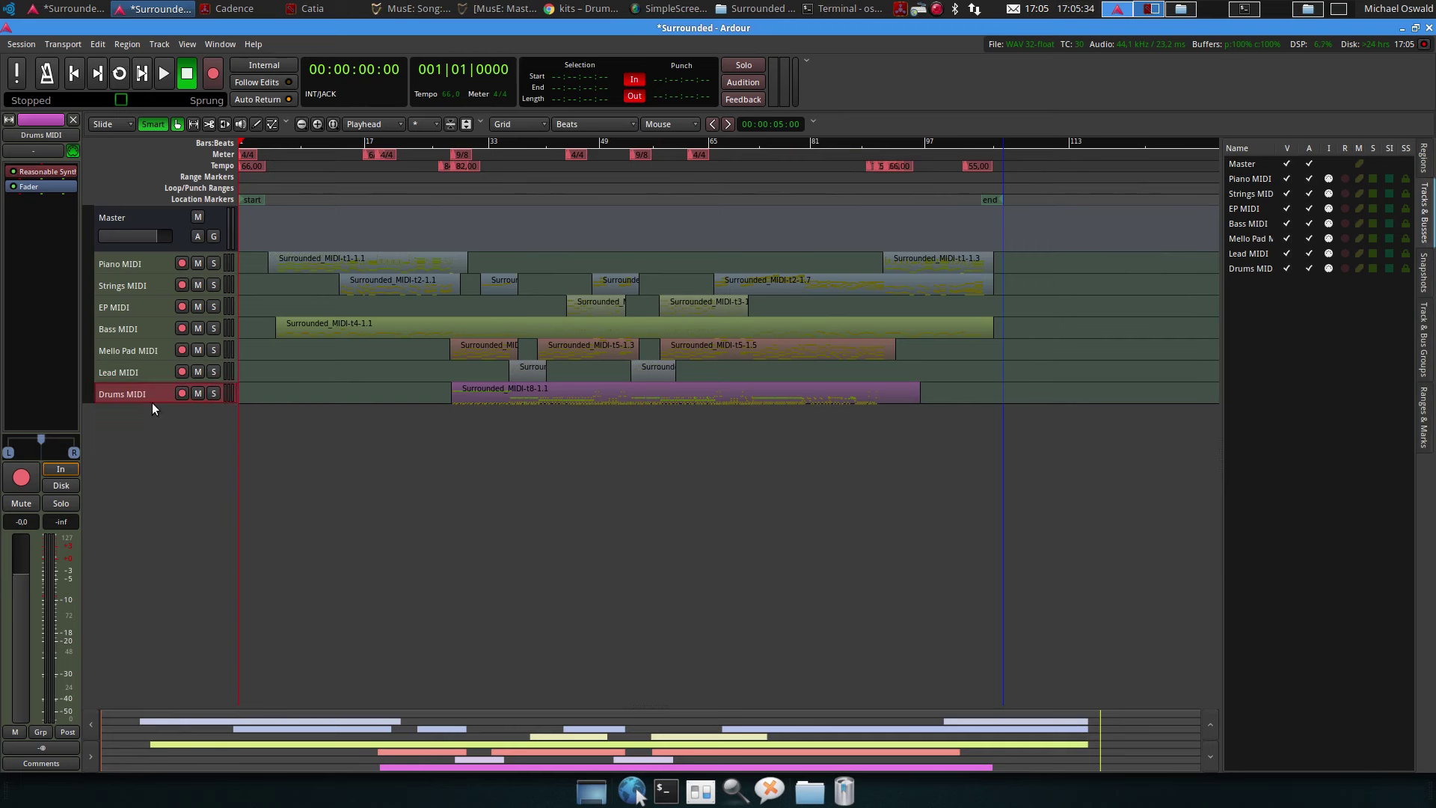
right_click(48, 170)
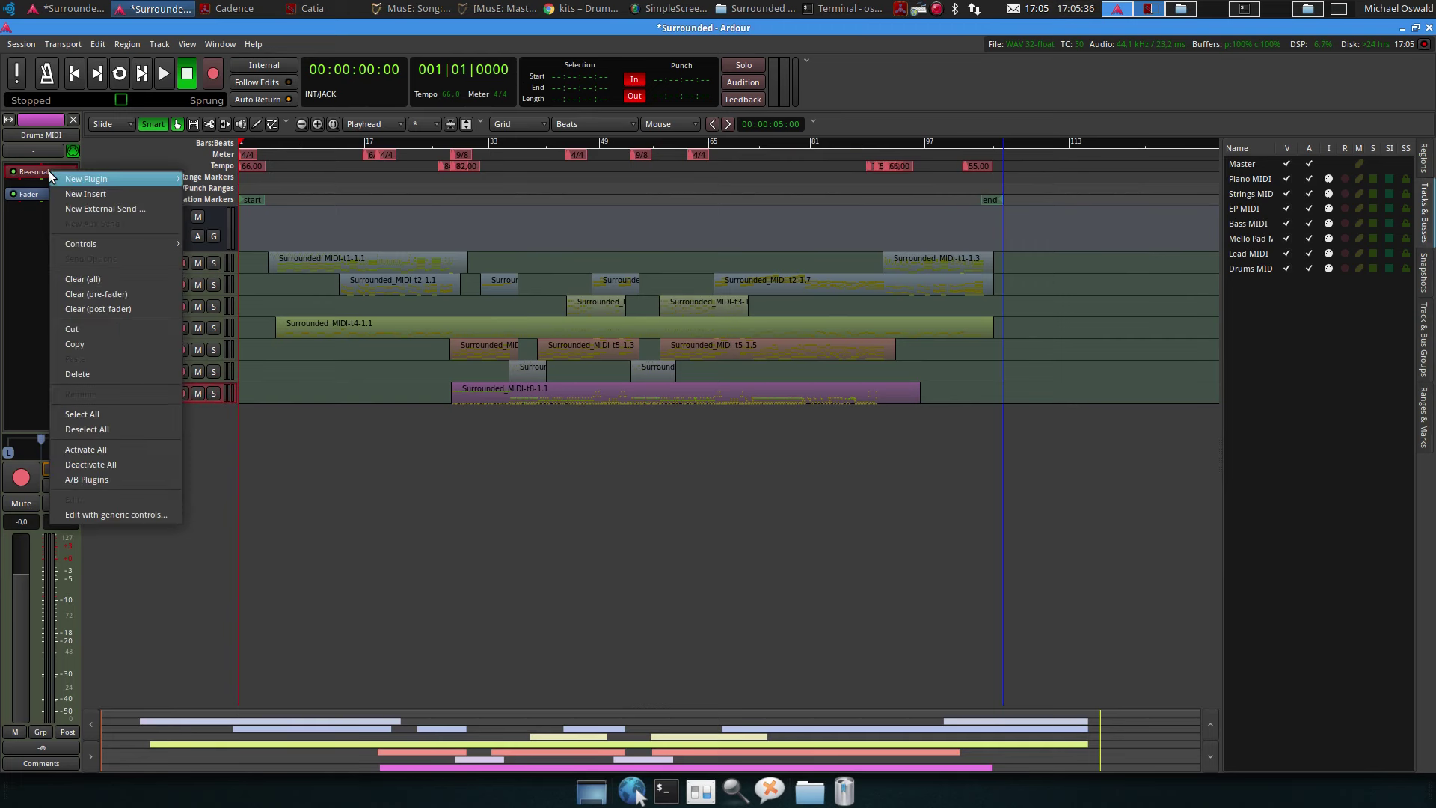
click(118, 376)
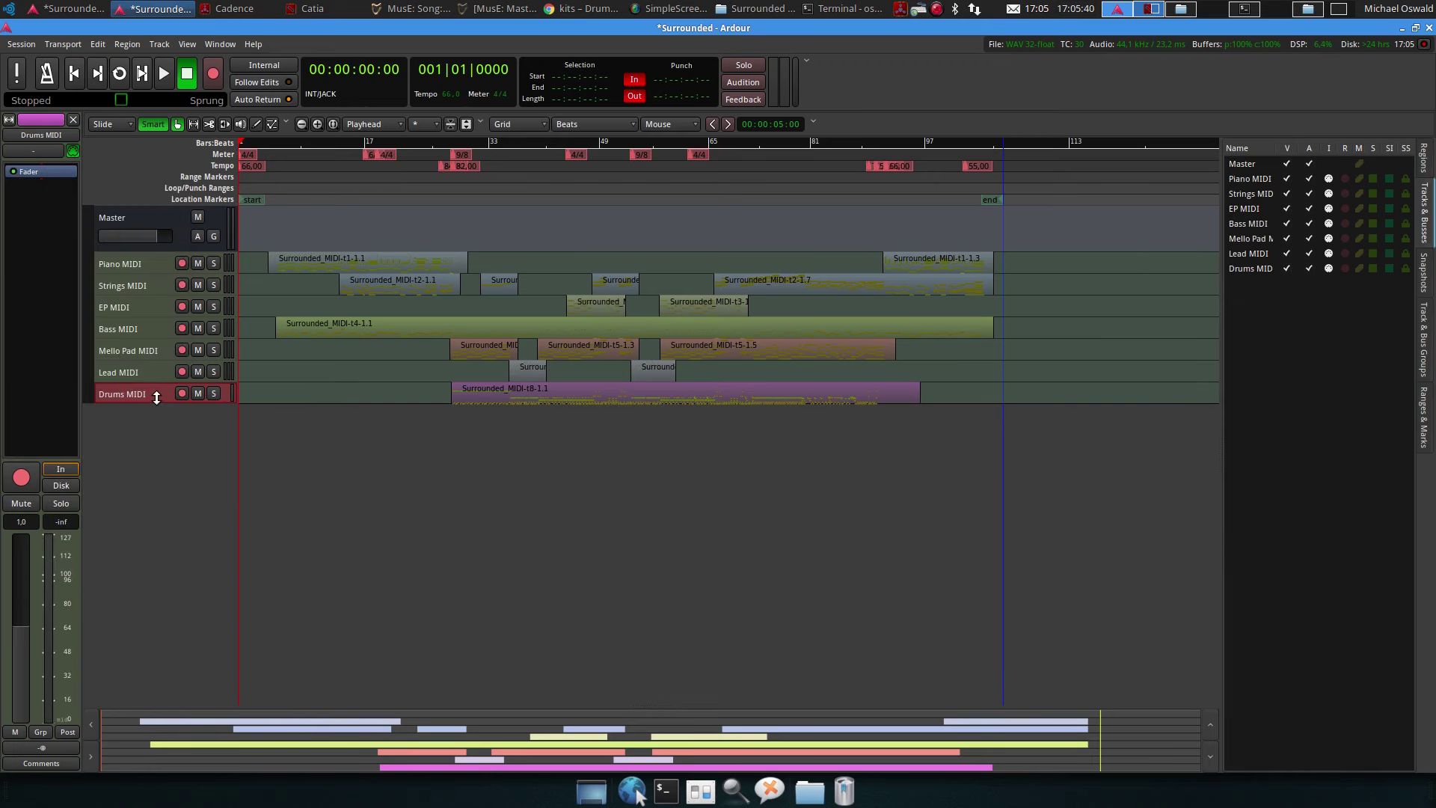
Add the DrumGizmo instrument plugin to the Drums MIDI track
drag(157, 402, 154, 388)
right_click(31, 164)
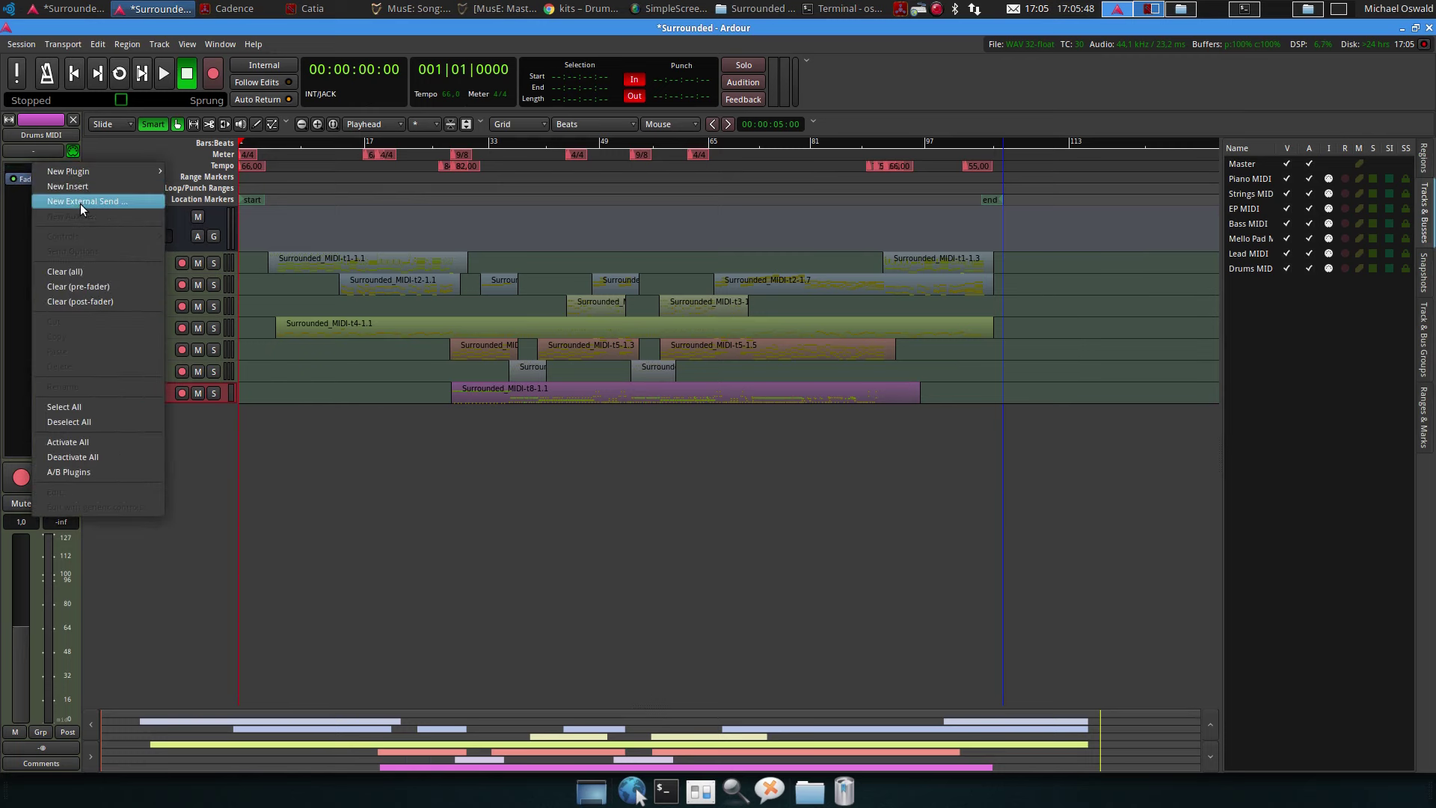
mouse_move(100, 173)
click(232, 190)
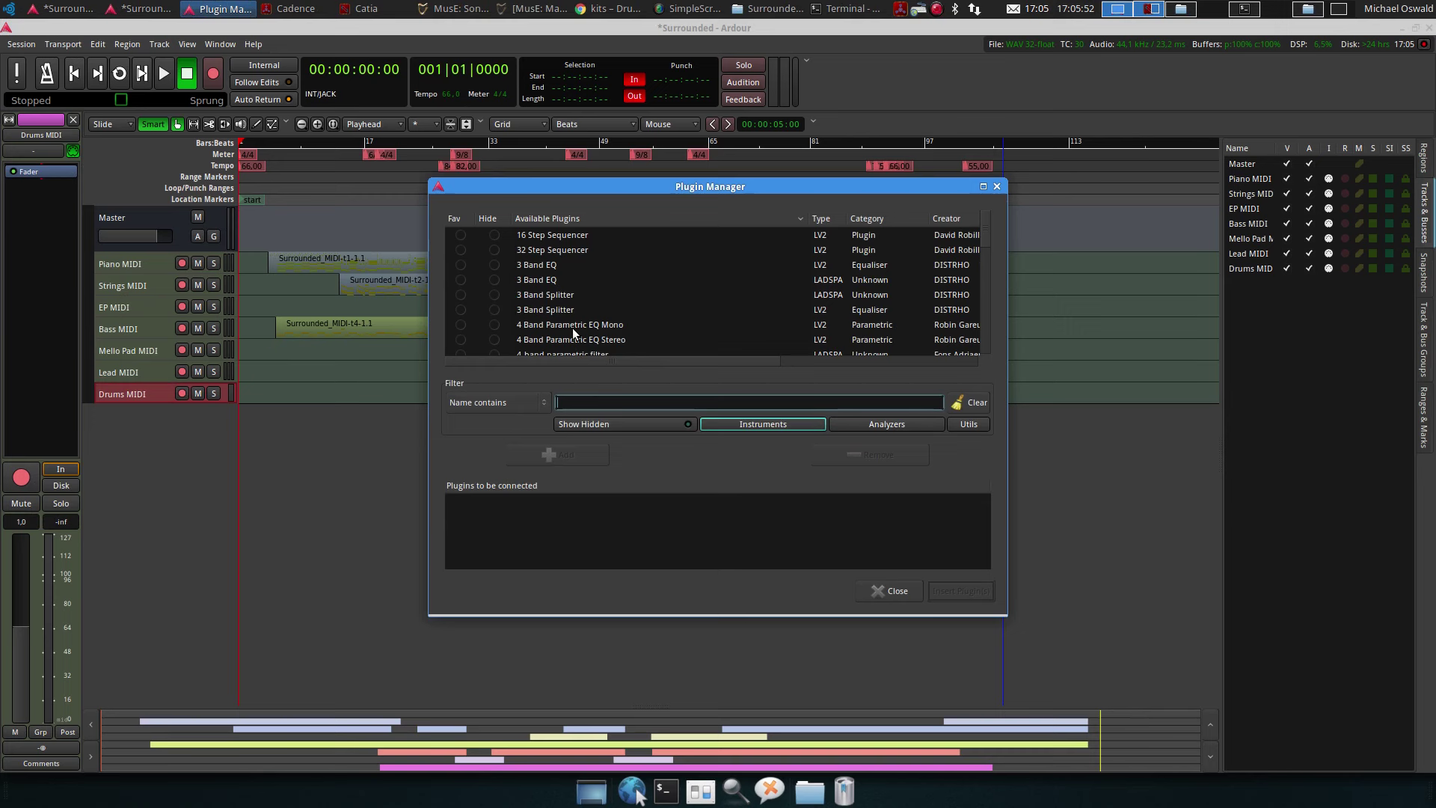
text(drumgizmo)
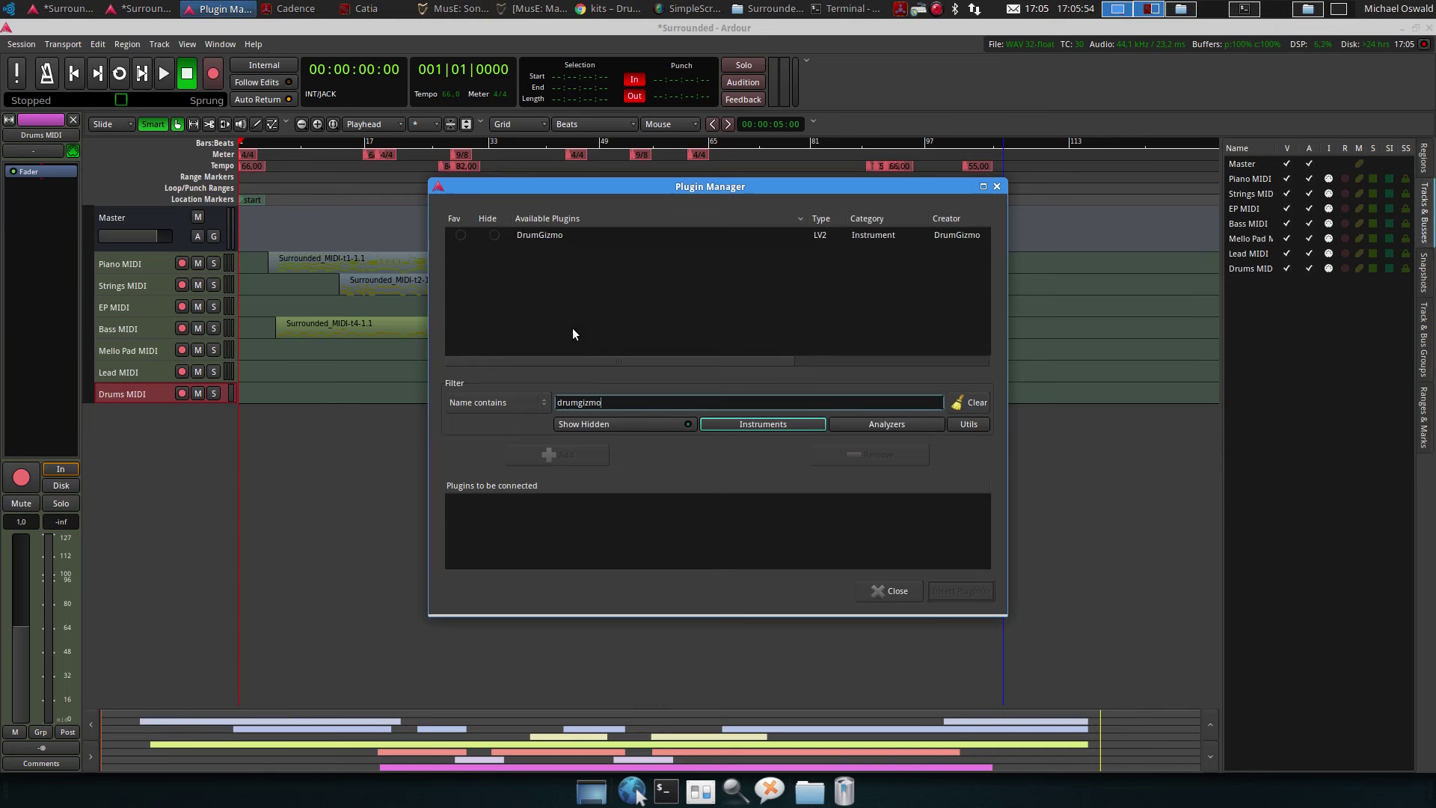
double_click(540, 235)
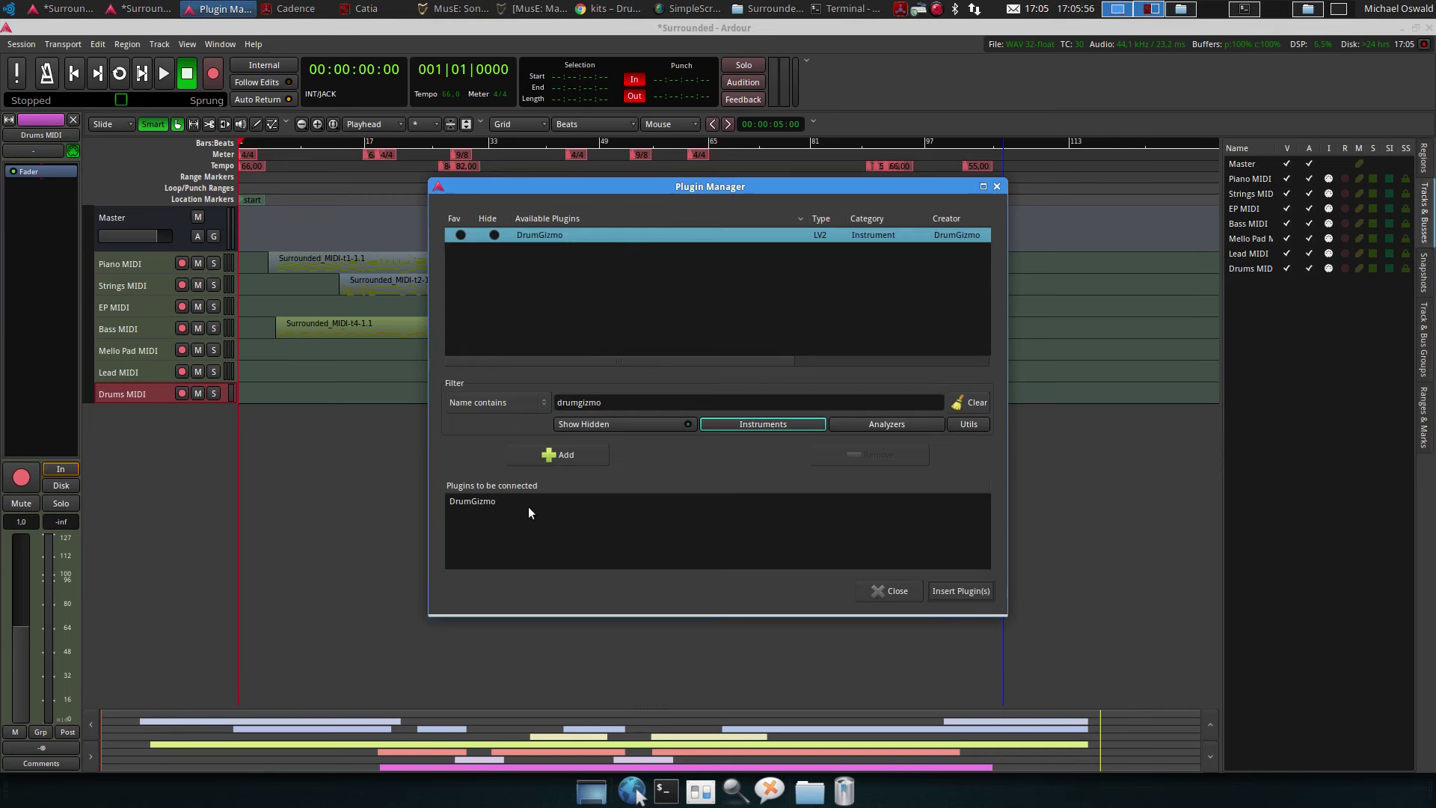
click(972, 592)
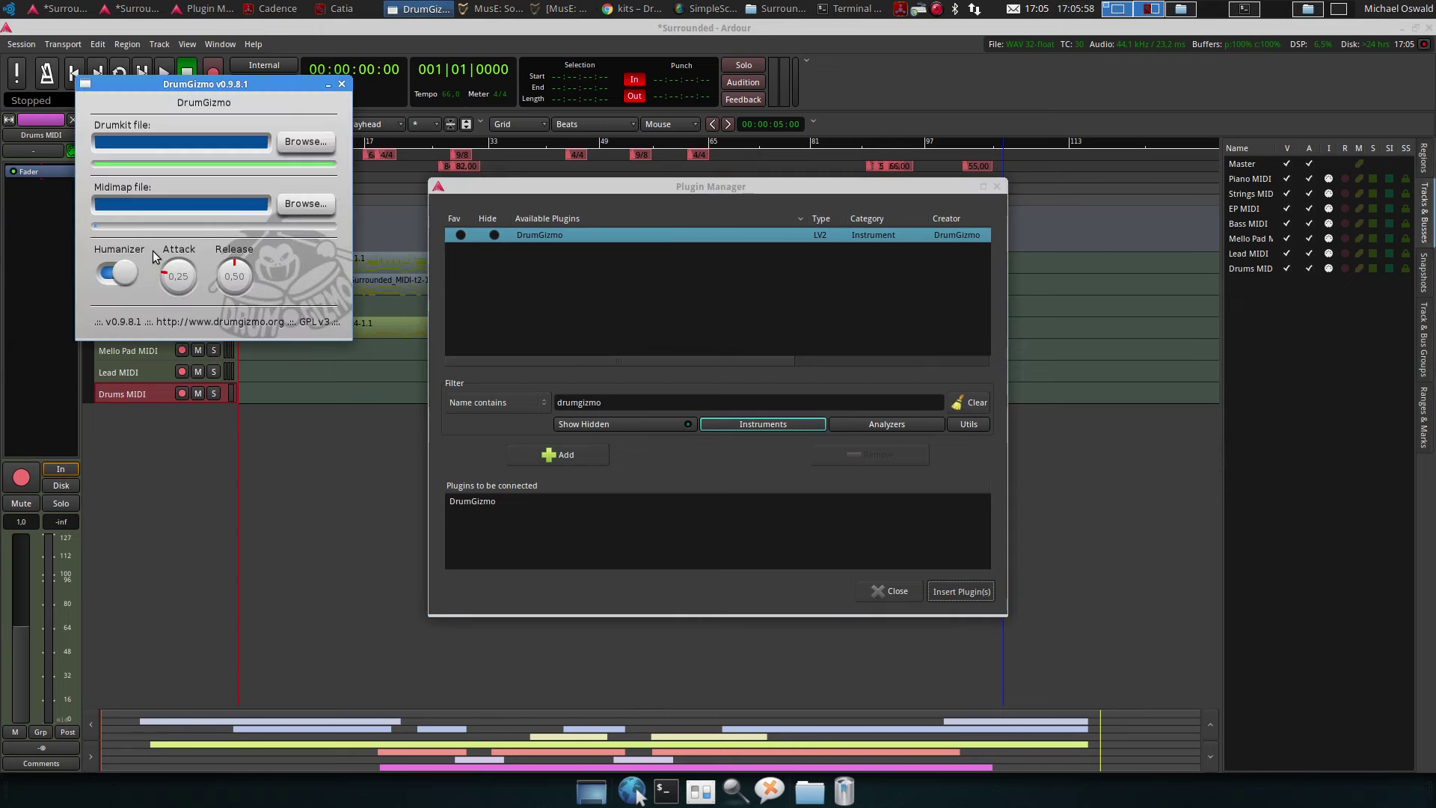
Load MuldjordKit.xml and Midimap.xml from the MuldjordKit2 folder into DrumGizmo, with the Humanizer's attack at 0.04 and release at 0.07
click(304, 141)
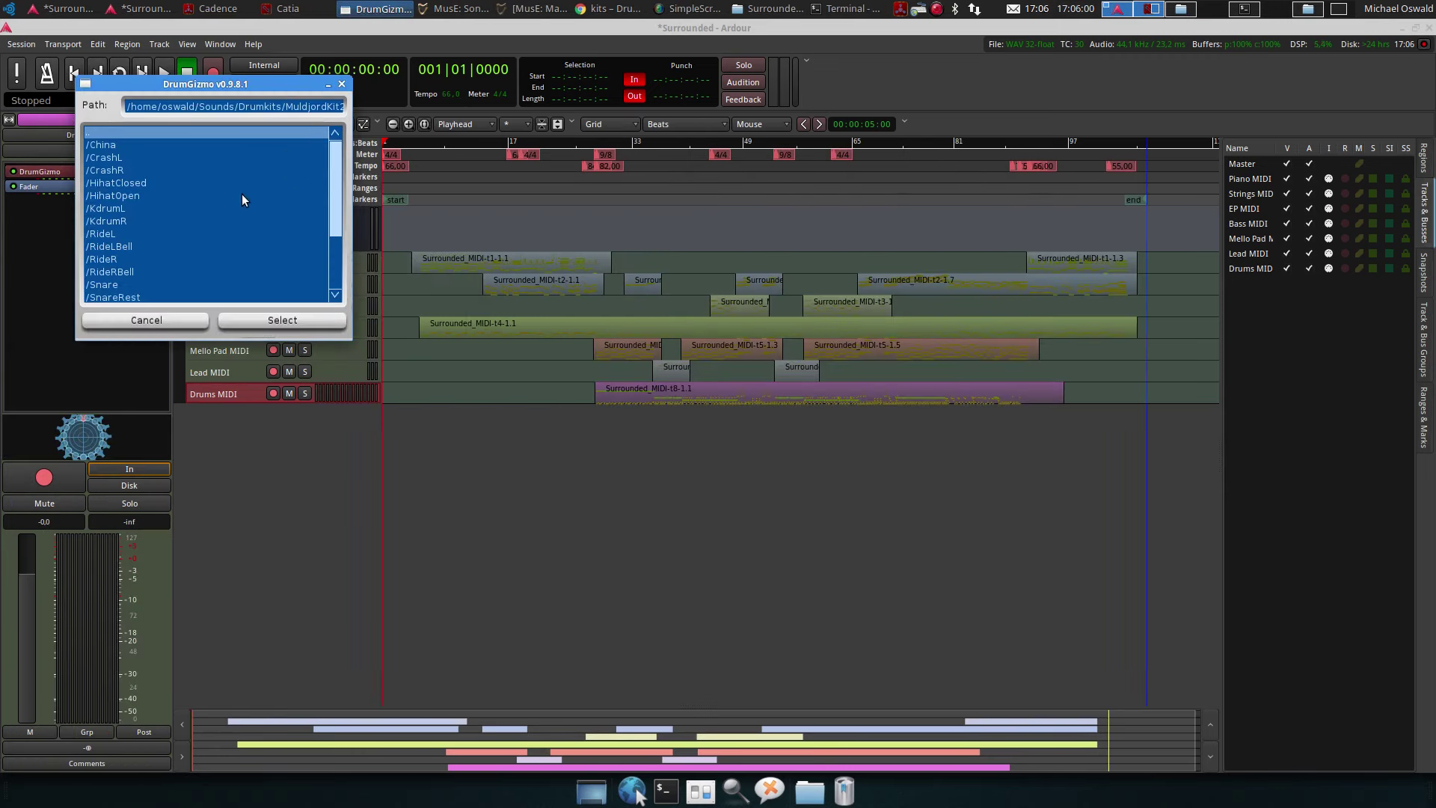
scroll(241, 199, down, 3)
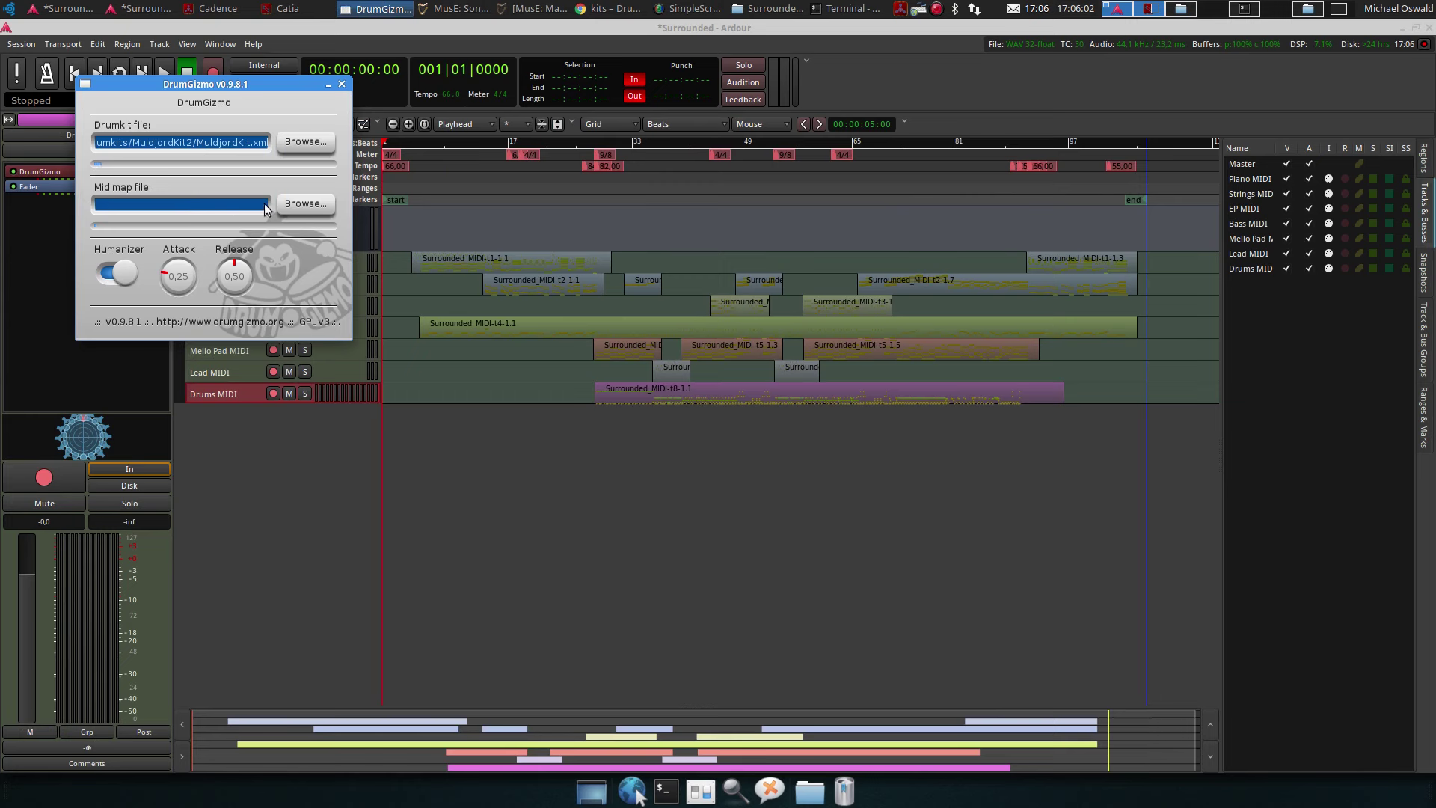
scroll(164, 290, down, 3)
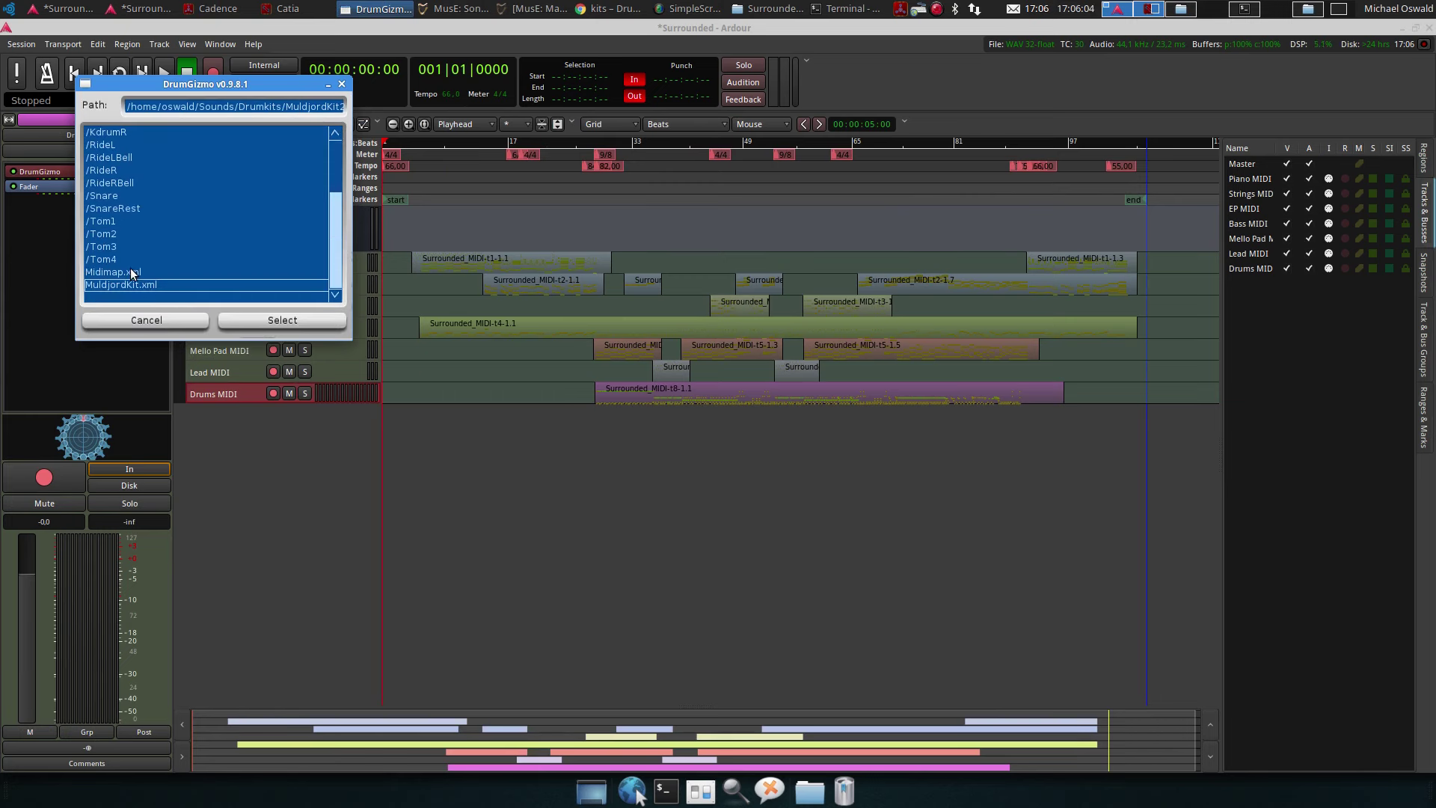
click(135, 271)
click(247, 320)
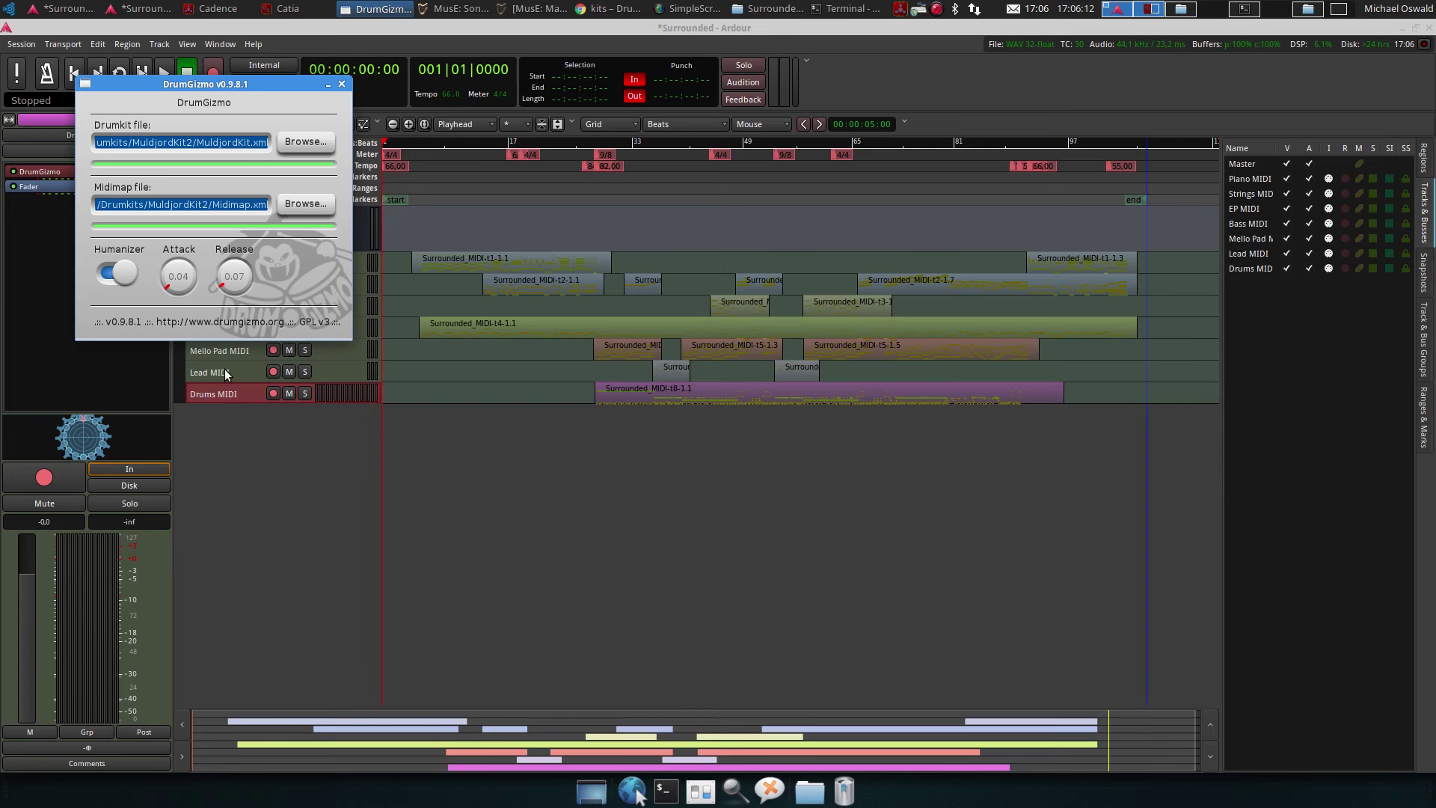
click(342, 84)
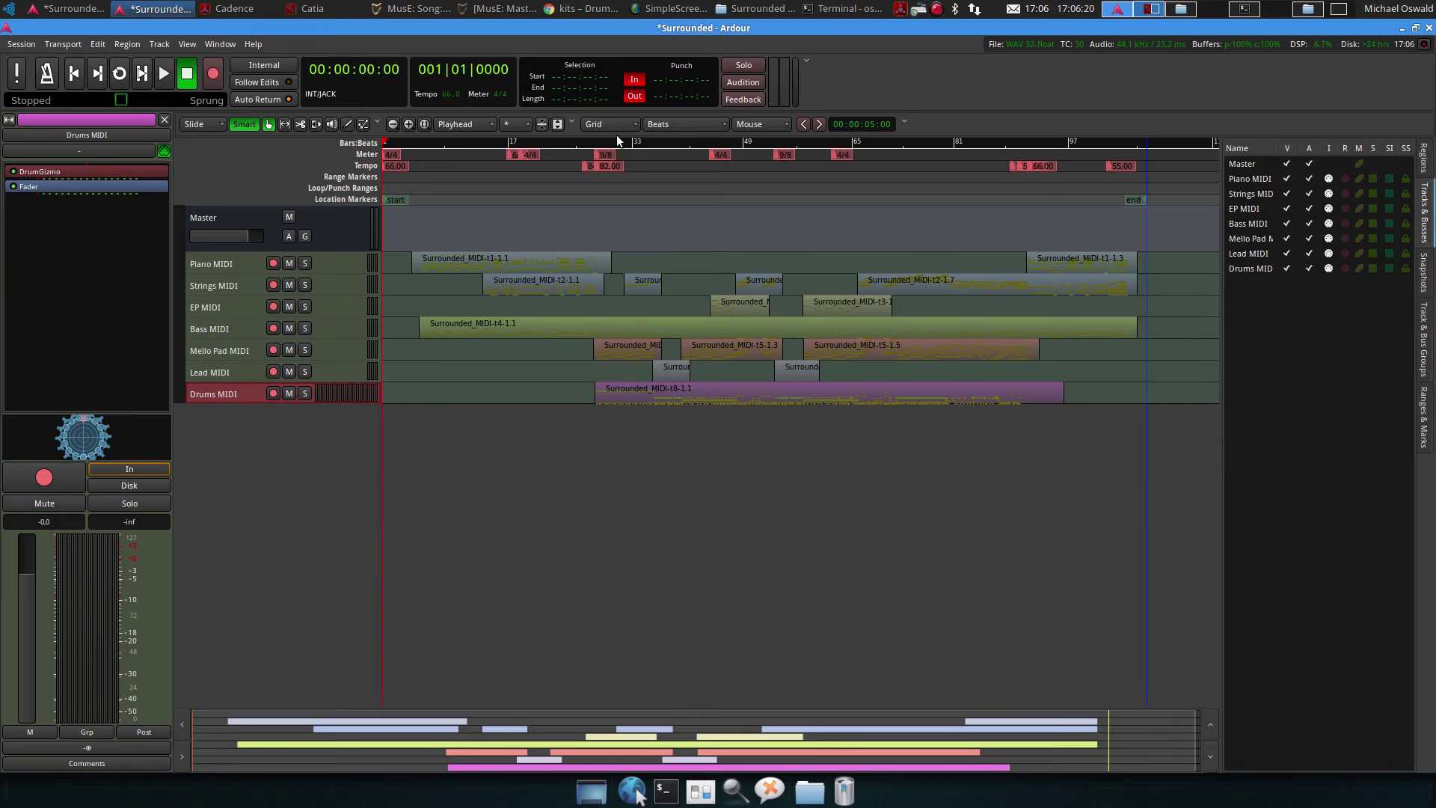
Bypass the Drums MIDI track's panner and move the playhead to bar 34
right_click(85, 436)
click(97, 440)
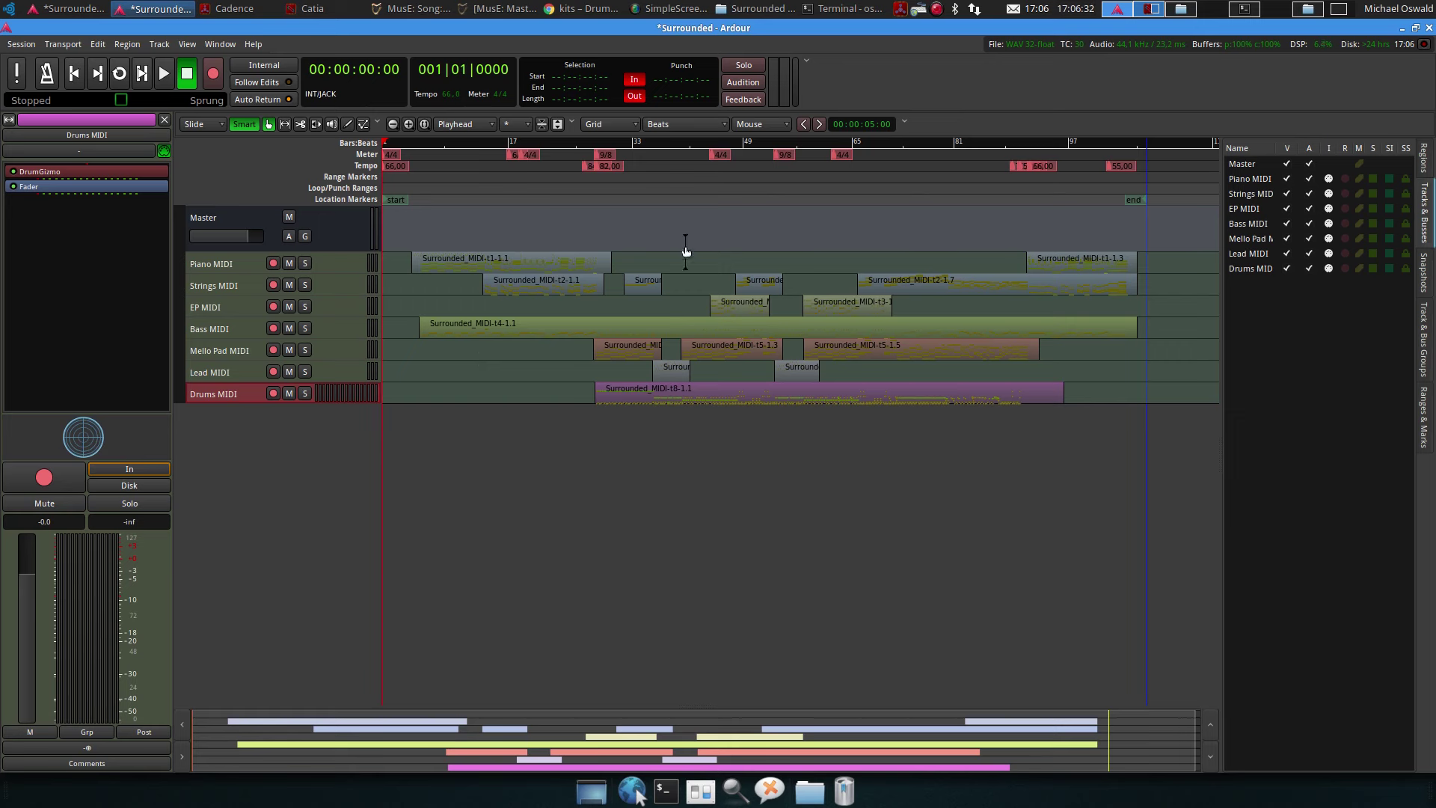
click(638, 148)
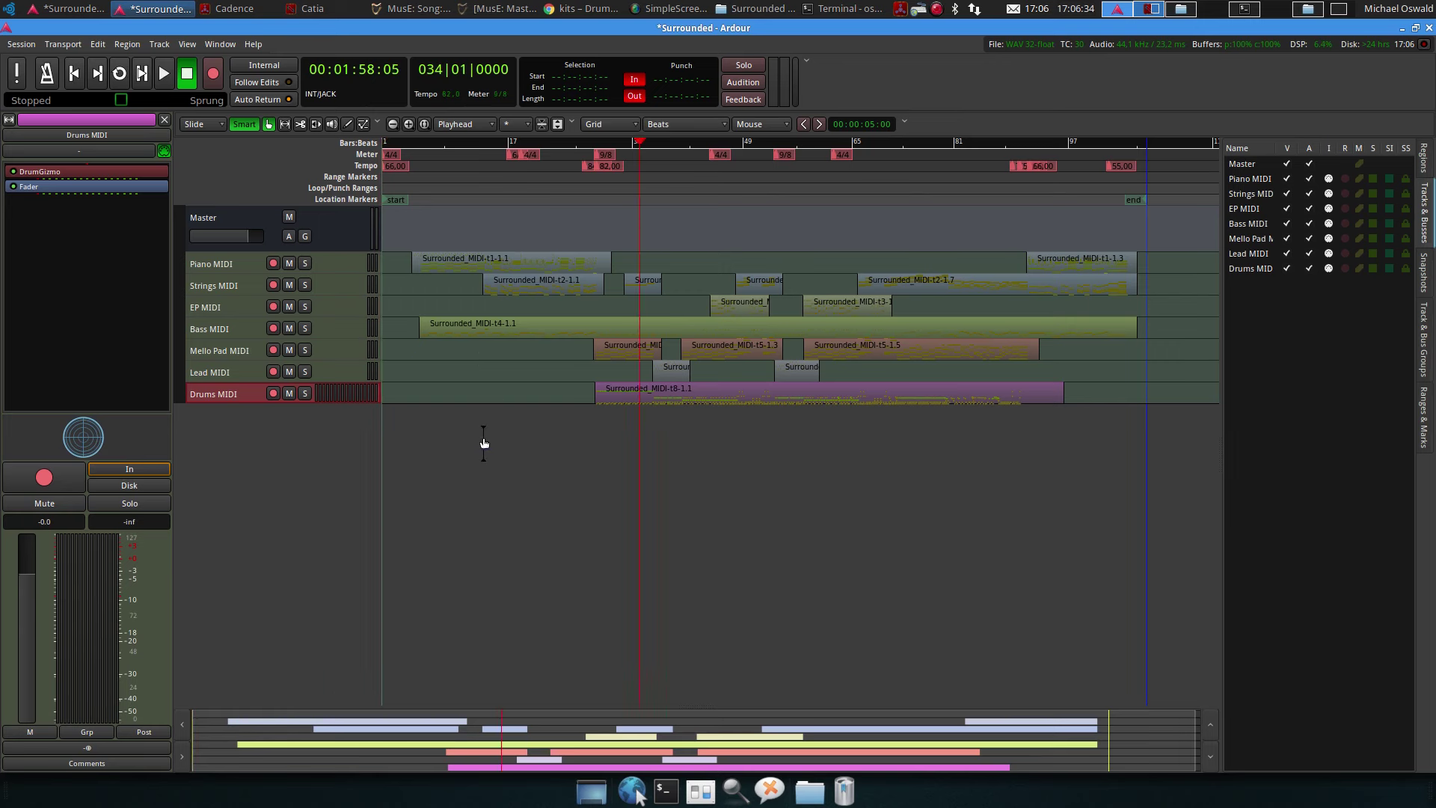
Play the session from bar 34 to hear the arrangement with the drums, and stop playback
key(space)
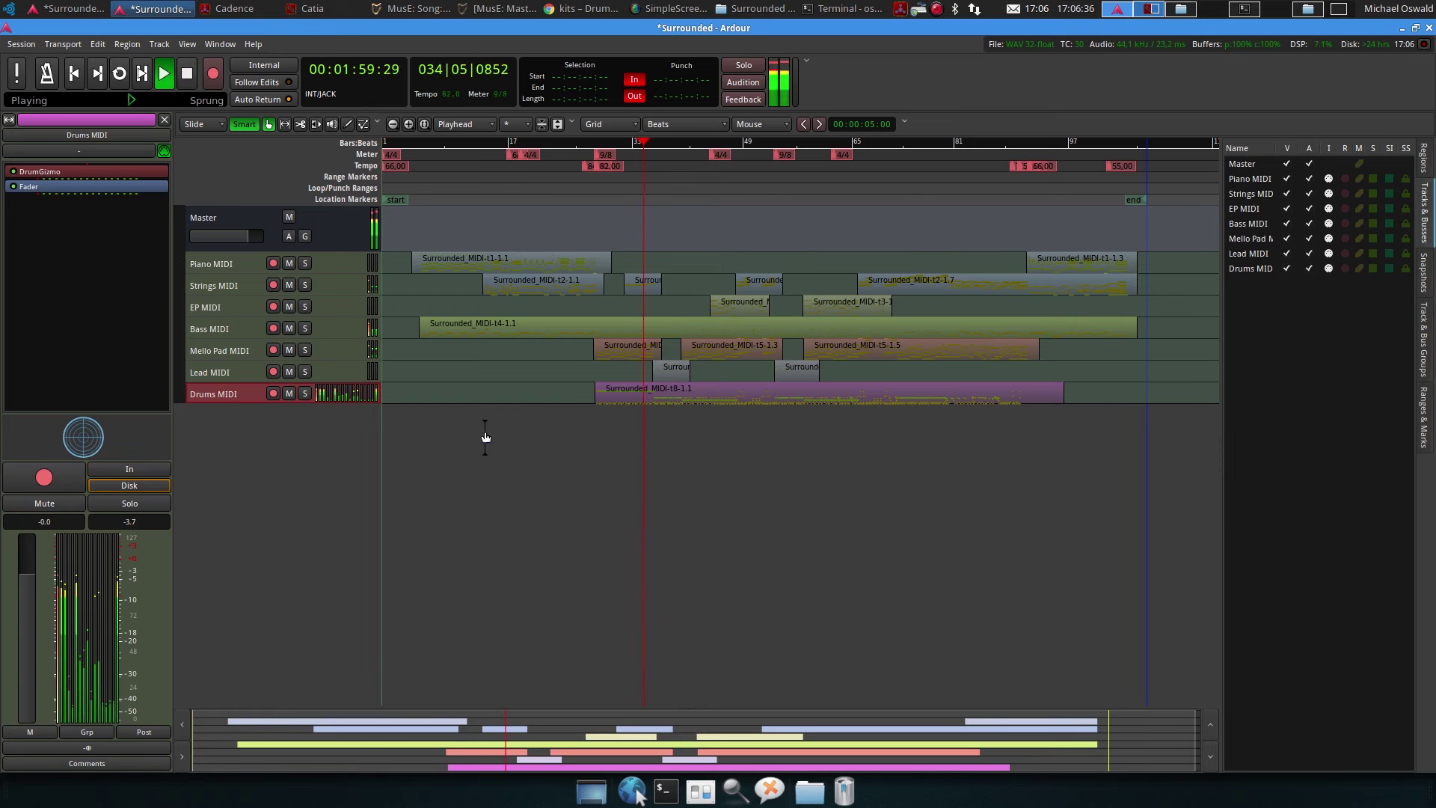
key(space)
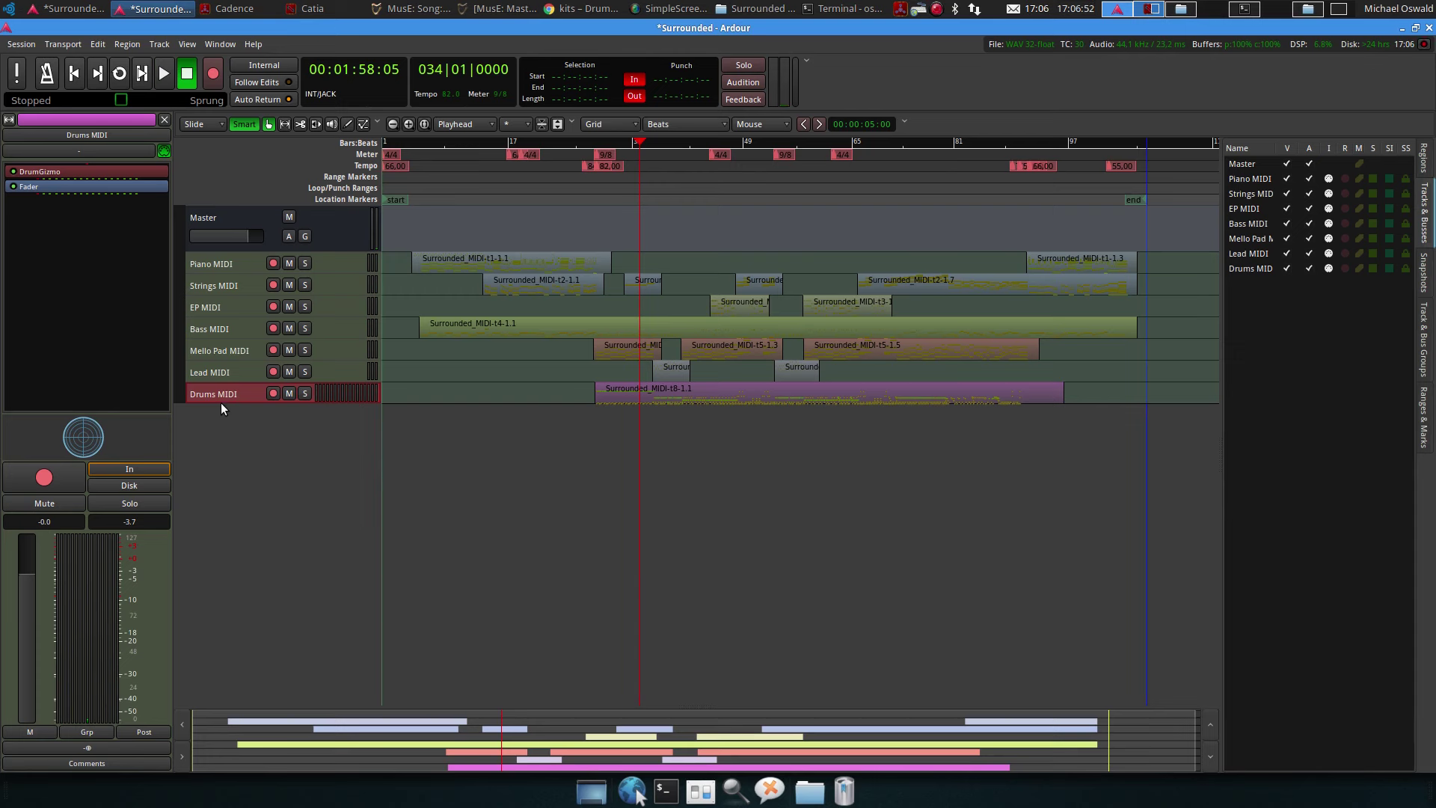
Start adding new tracks: set two audio tracks with the name "d"
click(161, 45)
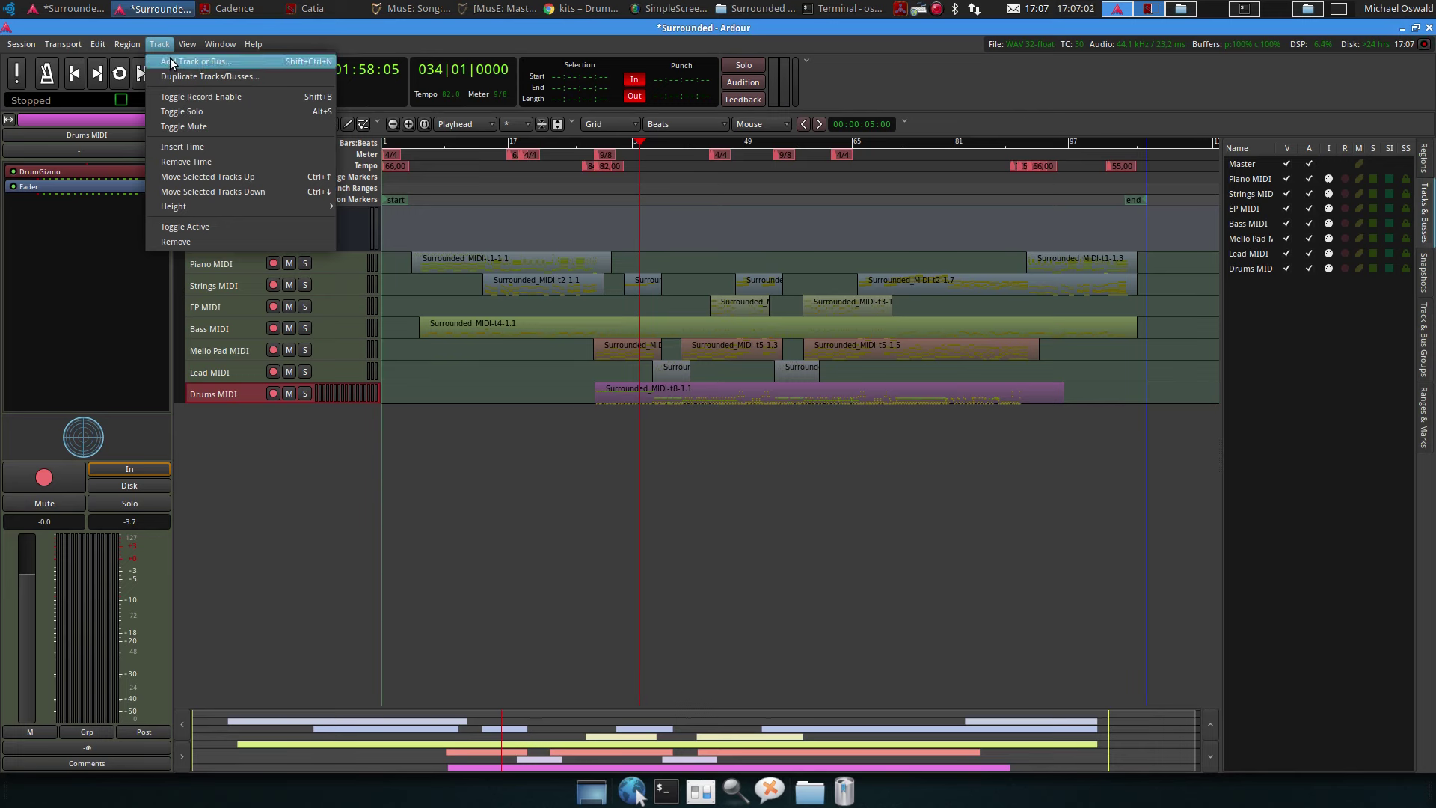
click(169, 60)
drag(207, 30, 368, 162)
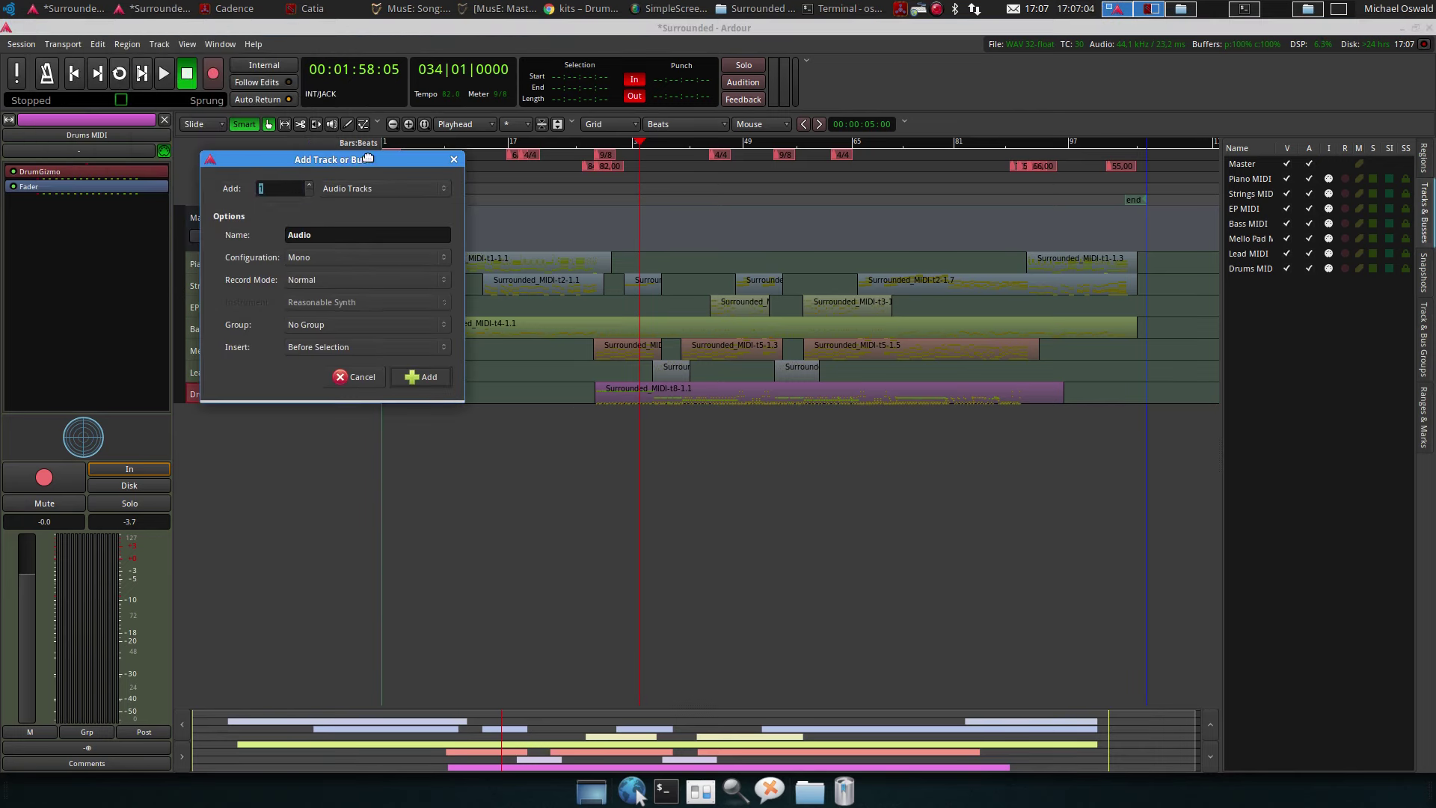
click(309, 184)
click(346, 187)
click(345, 189)
click(312, 235)
text(d)
Make the two new tracks stereo, insert them last in the track list, and add them
click(321, 258)
click(323, 275)
click(352, 348)
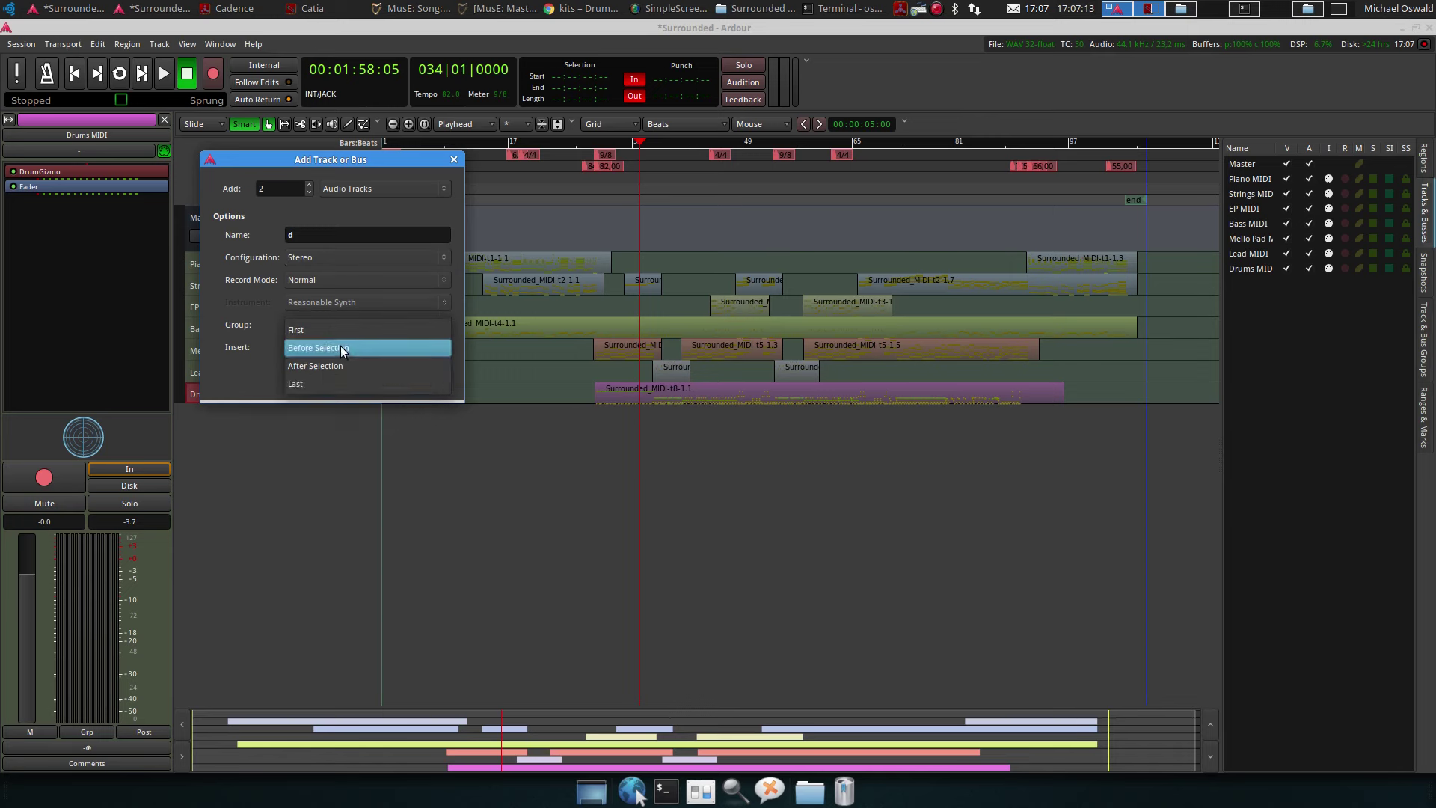
click(339, 378)
key(Return)
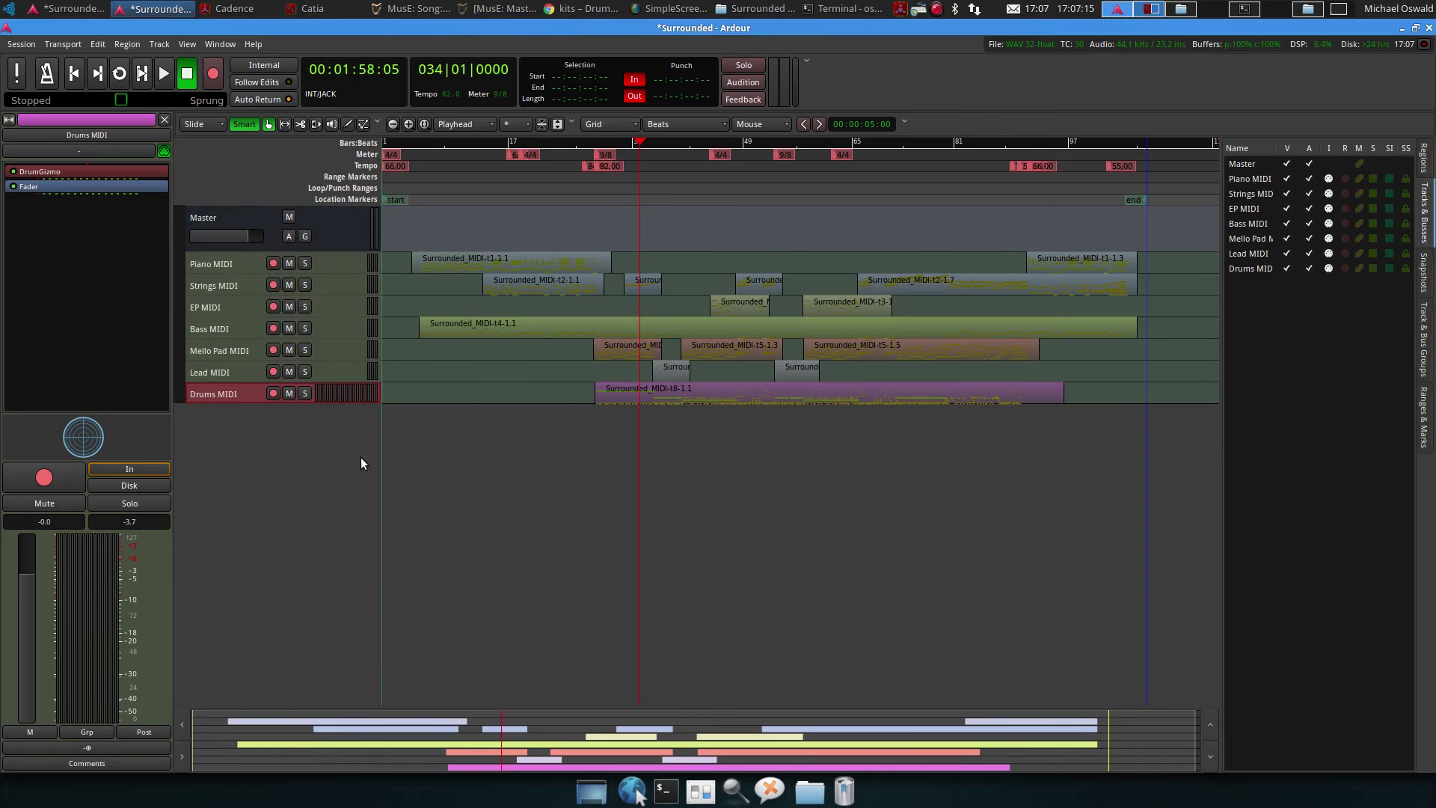
scroll(154, 416, down, 2)
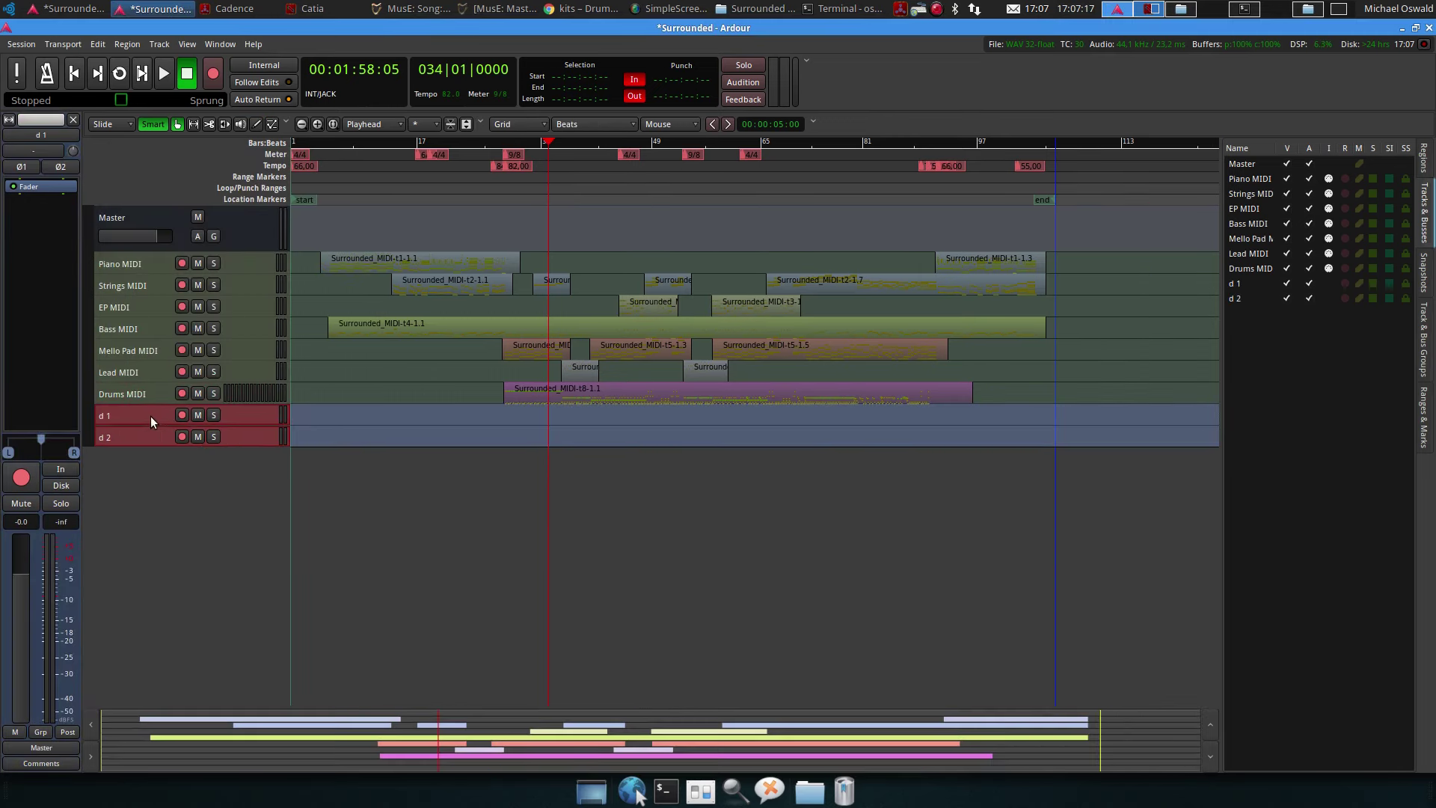
Add 11 mono audio tracks named "d" at the end of the track list, and select track d 1
ctrl+click(133, 411)
click(160, 44)
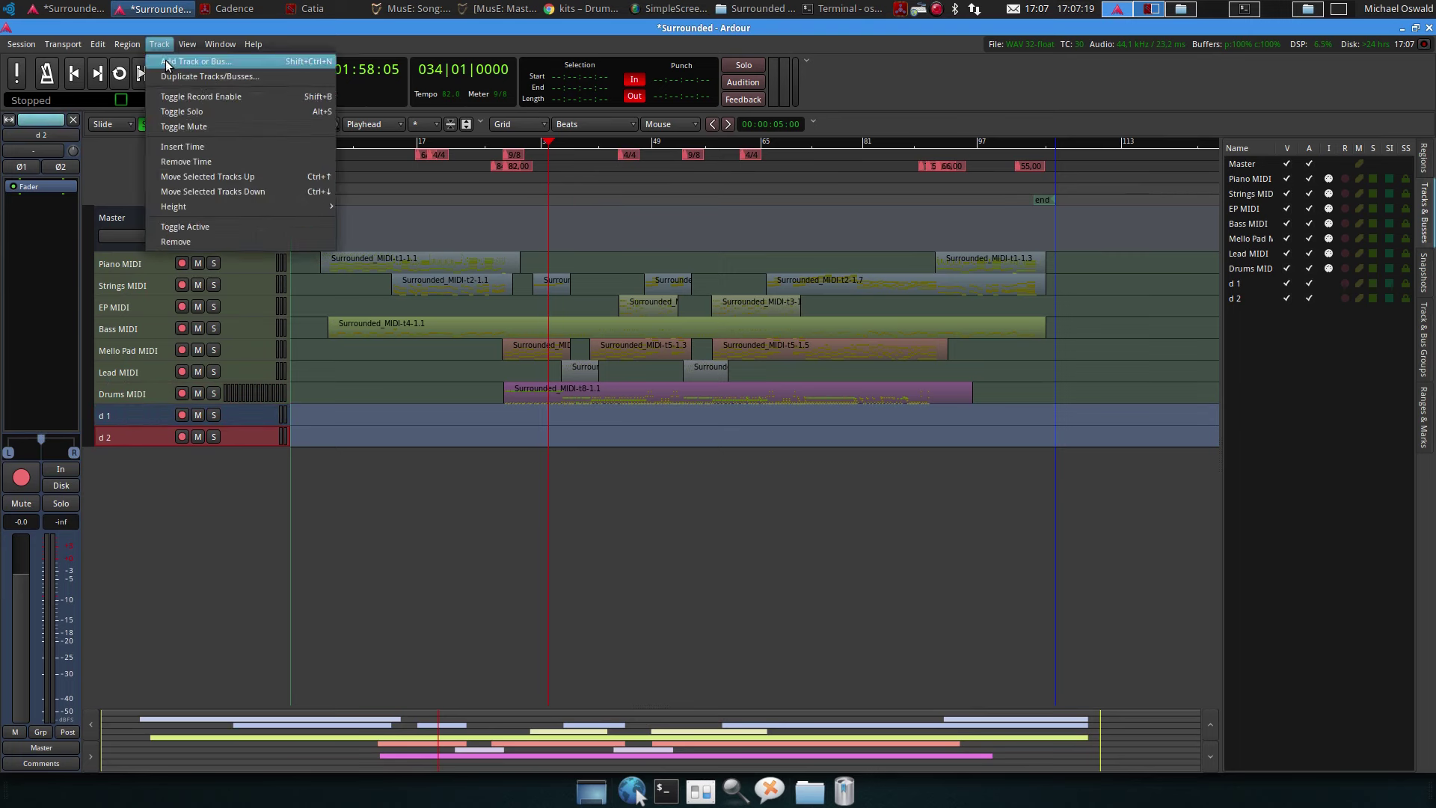
click(168, 57)
double_click(120, 57)
text(11)
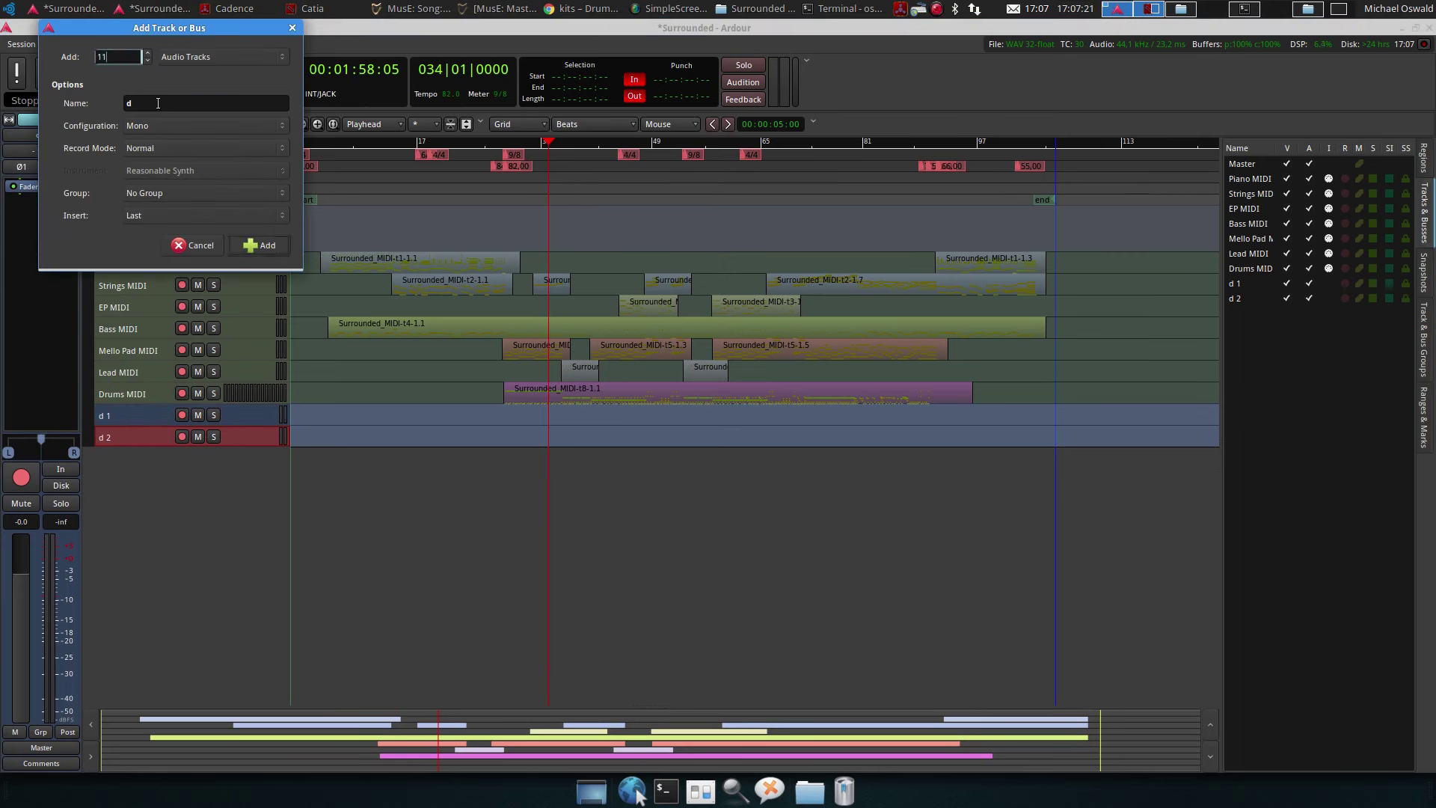
click(256, 246)
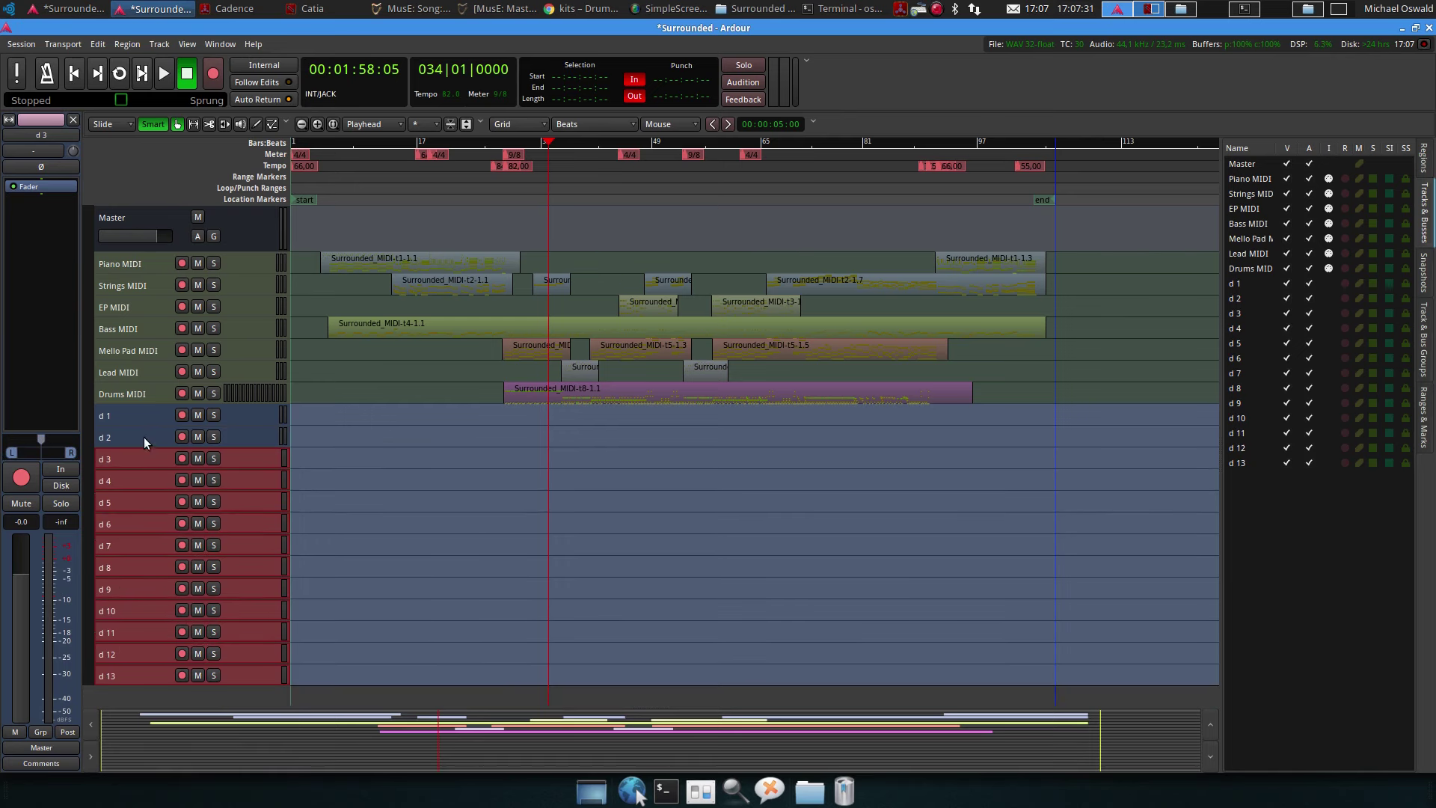
click(145, 408)
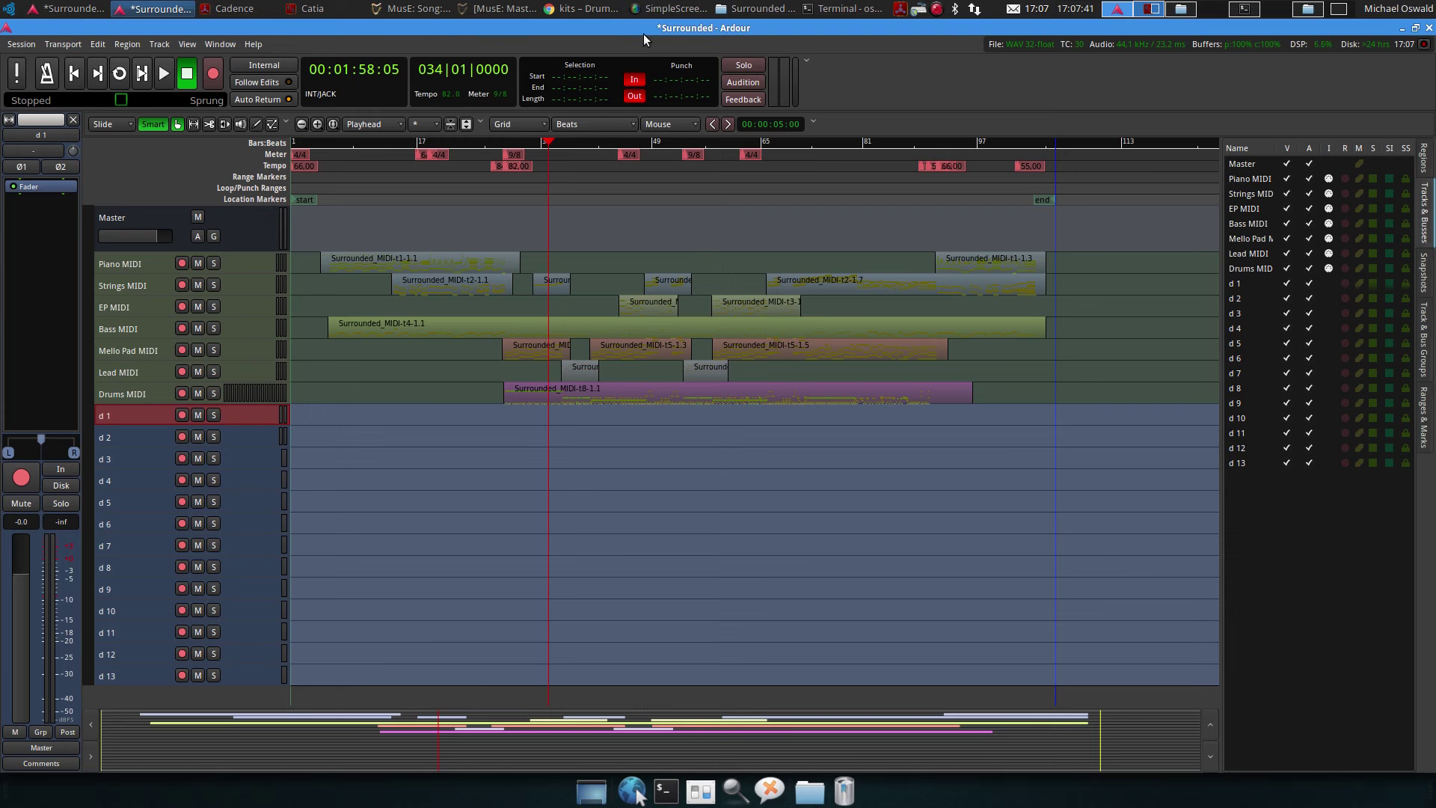
Switch to the file manager and open README.TXT from the Sounds/Drumkits/MuldjordKit2 folder in the home directory
click(745, 9)
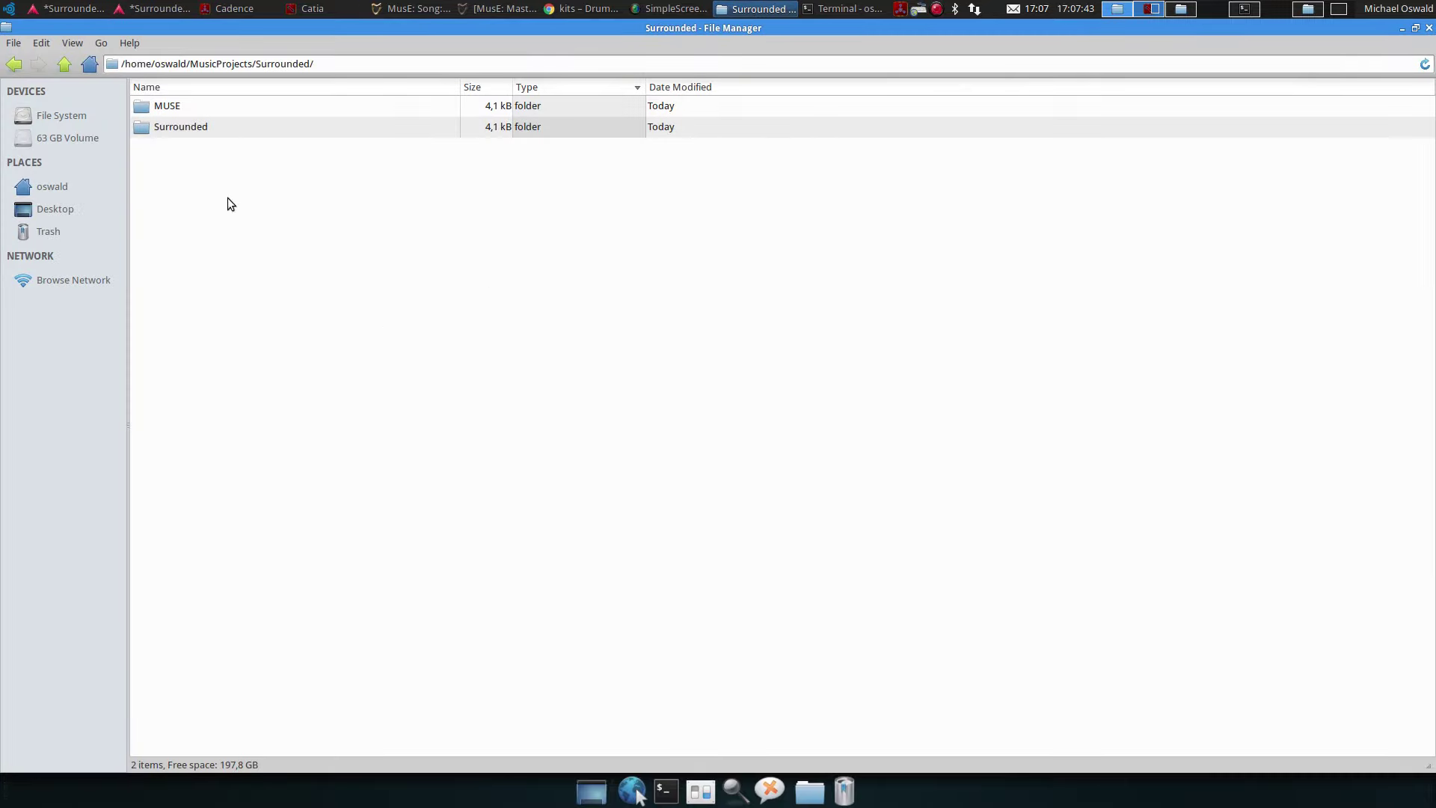
click(65, 64)
click(65, 64)
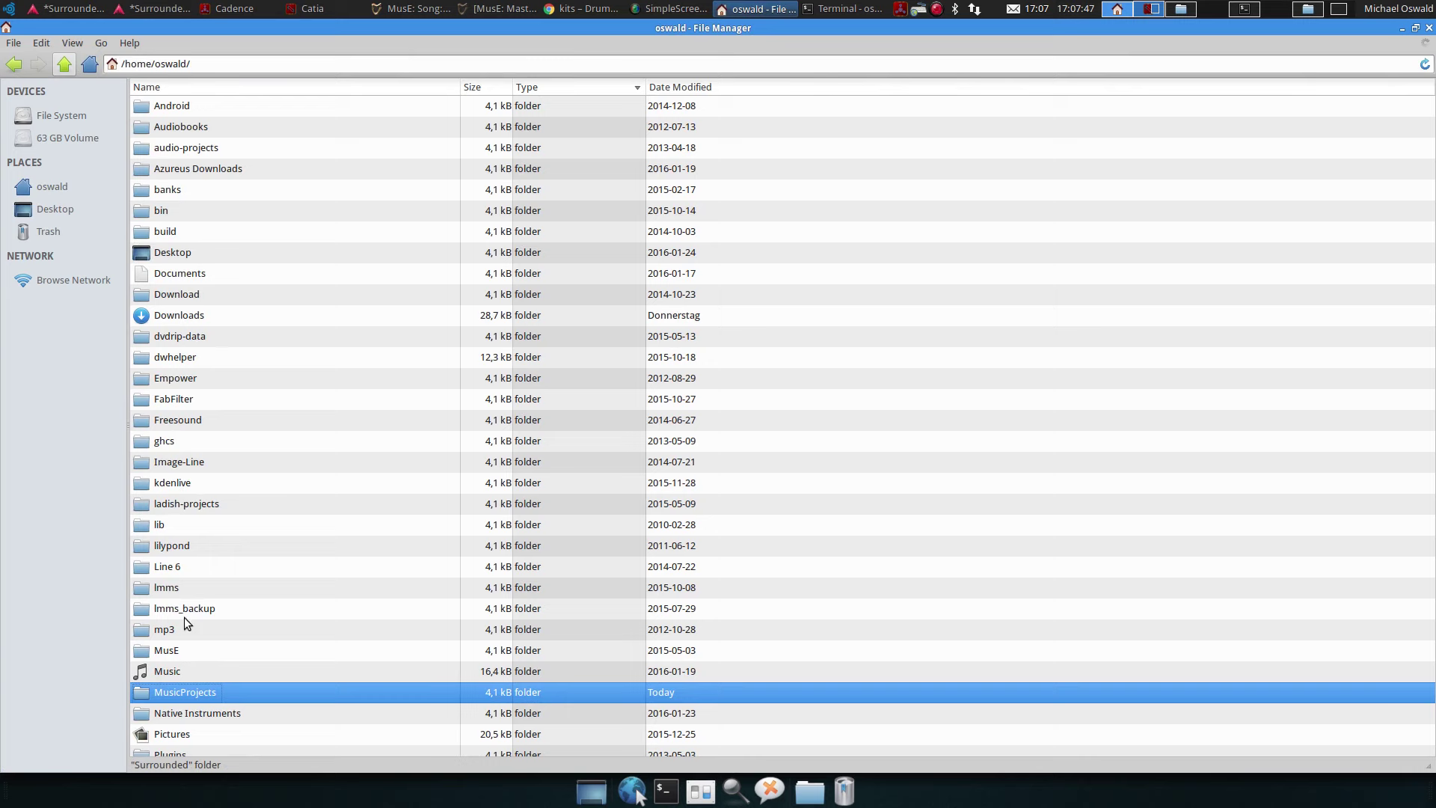
scroll(184, 634, down, 5)
double_click(178, 536)
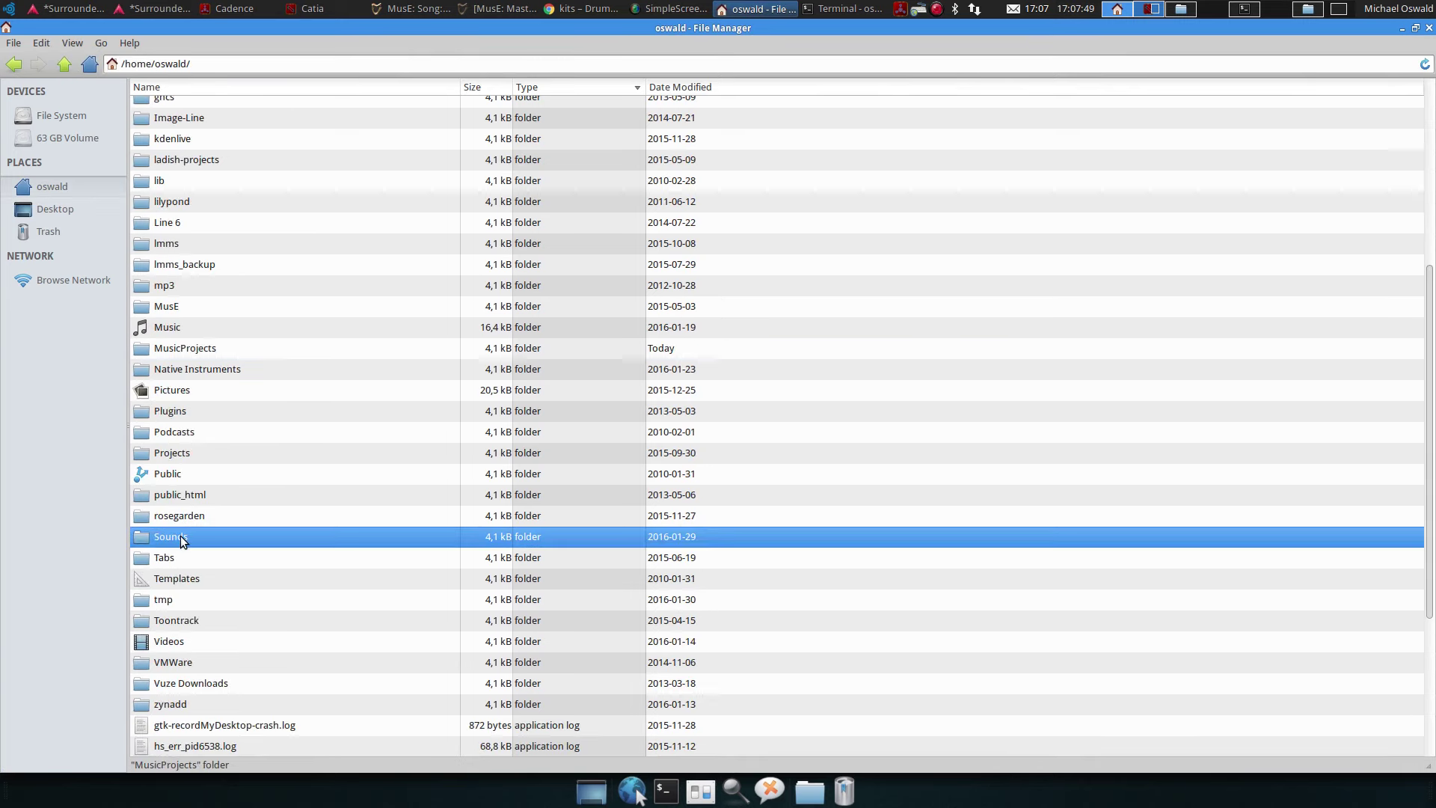
double_click(179, 274)
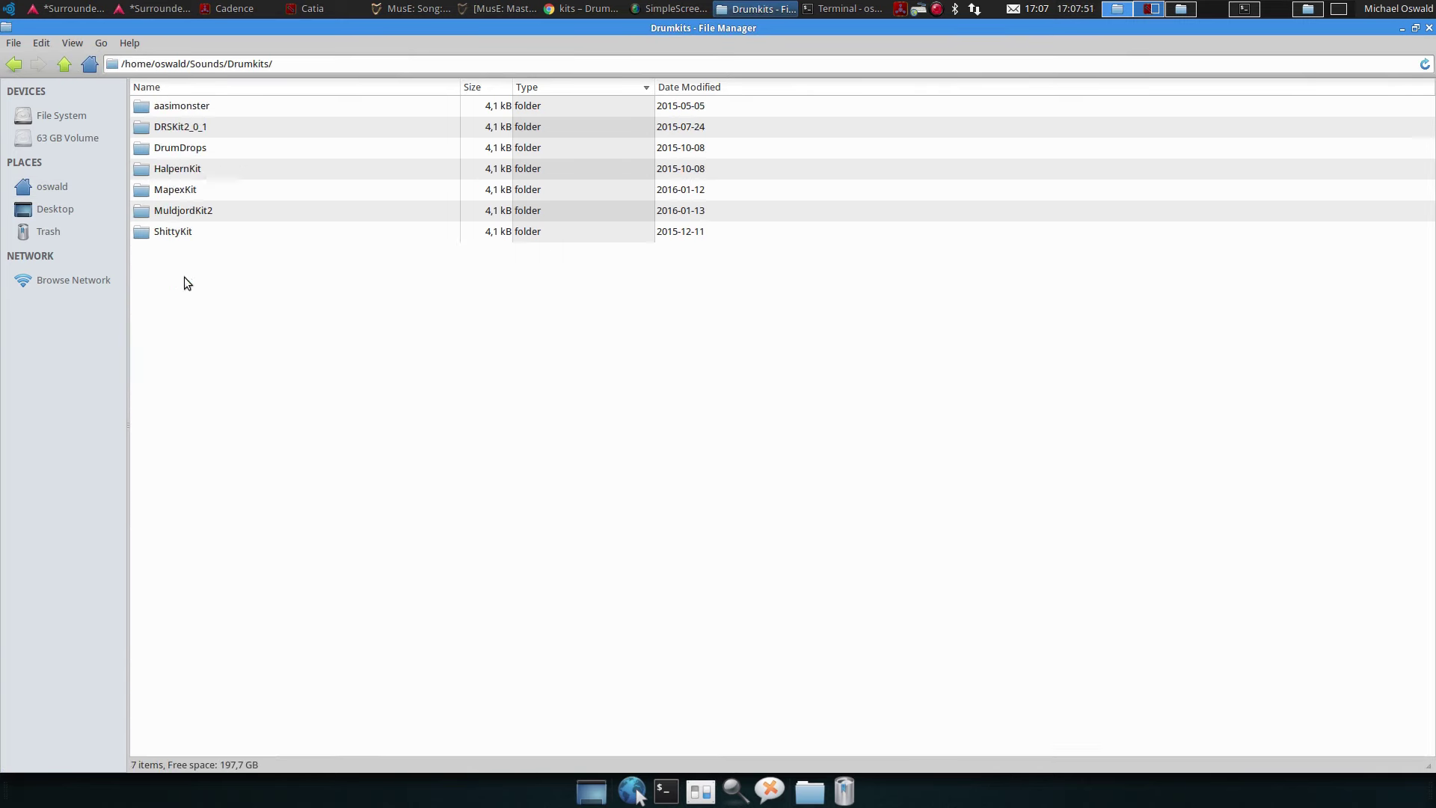
double_click(187, 212)
click(177, 487)
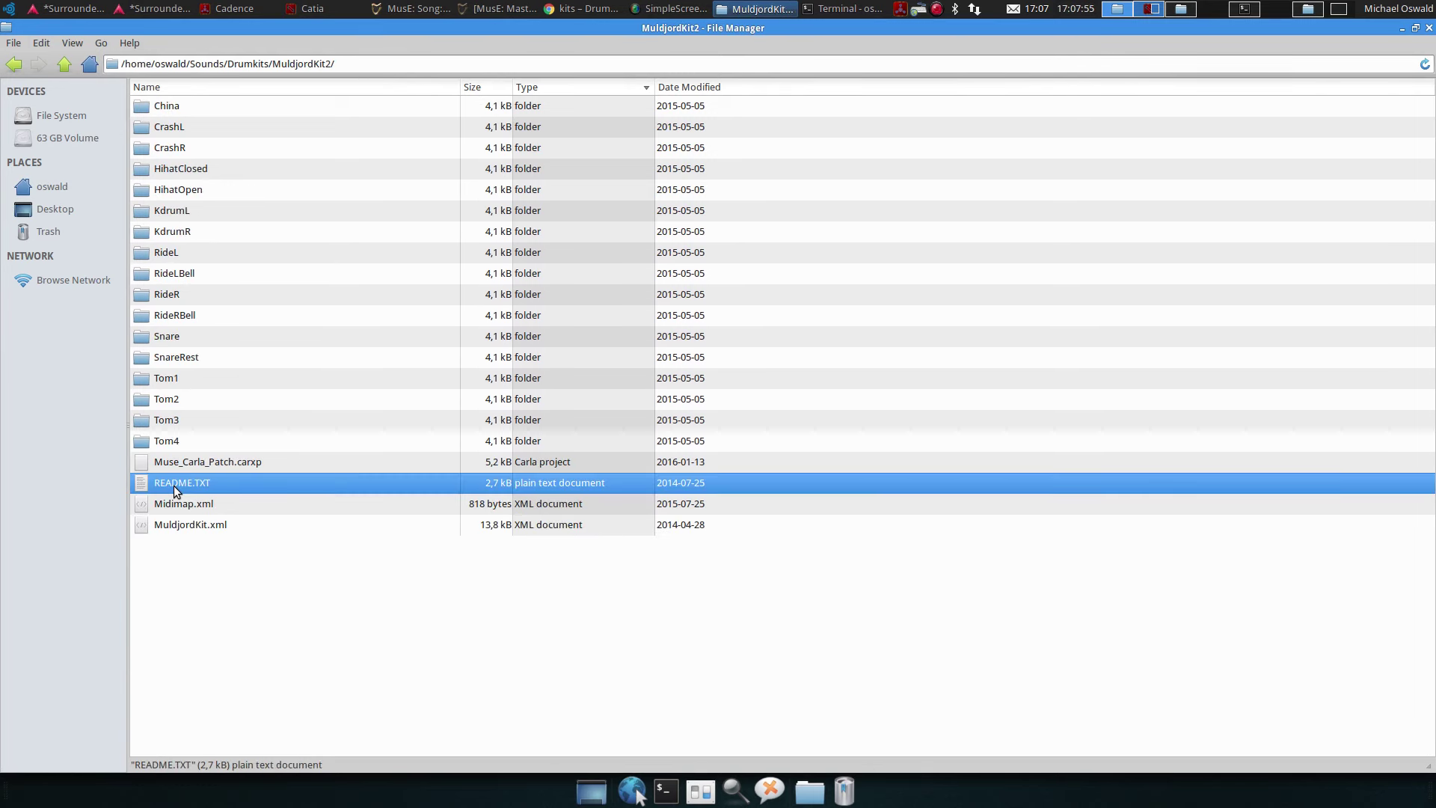
double_click(177, 490)
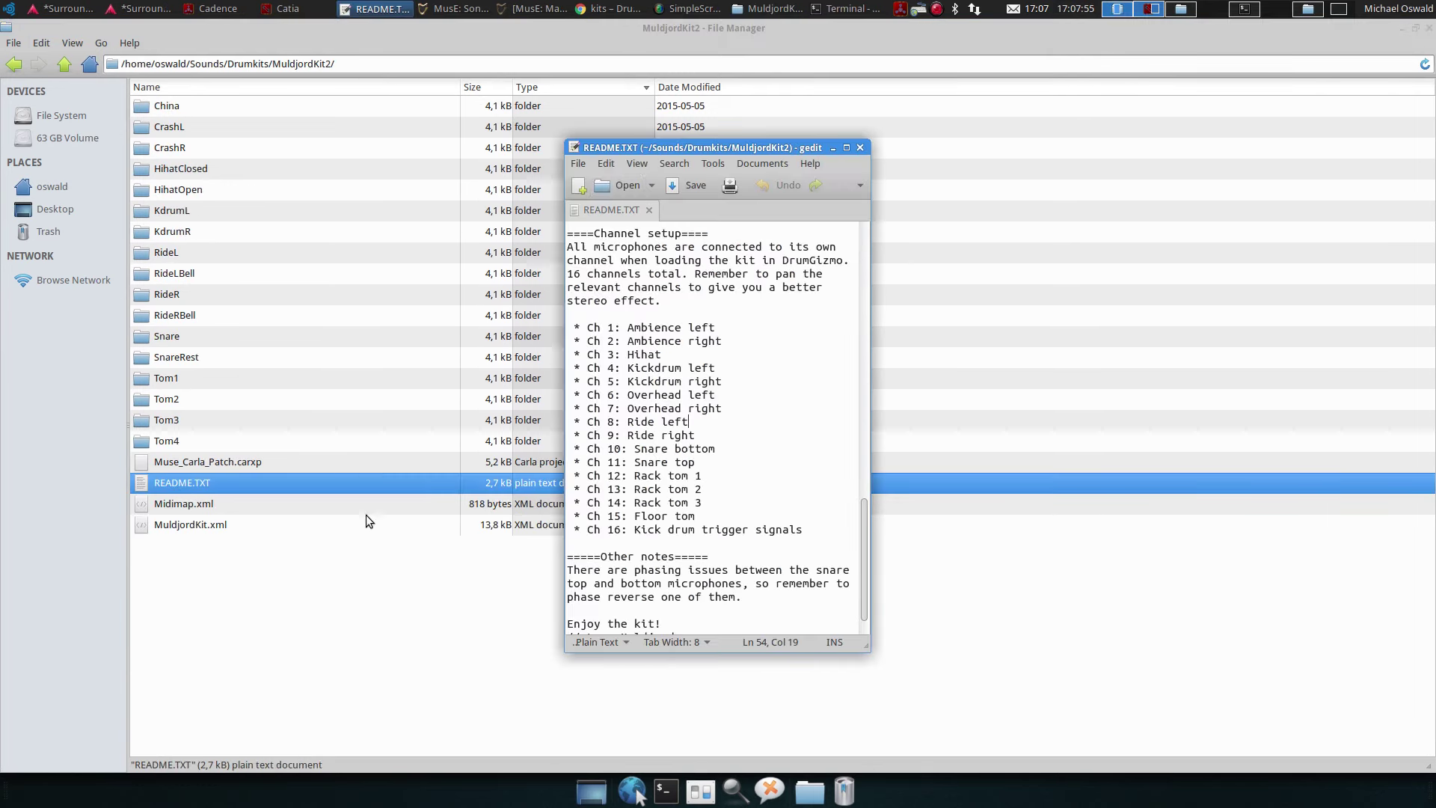
Keep the README window above other windows, and place it over the arrangement in the Ardour session, clear of the track names
click(574, 150)
click(632, 261)
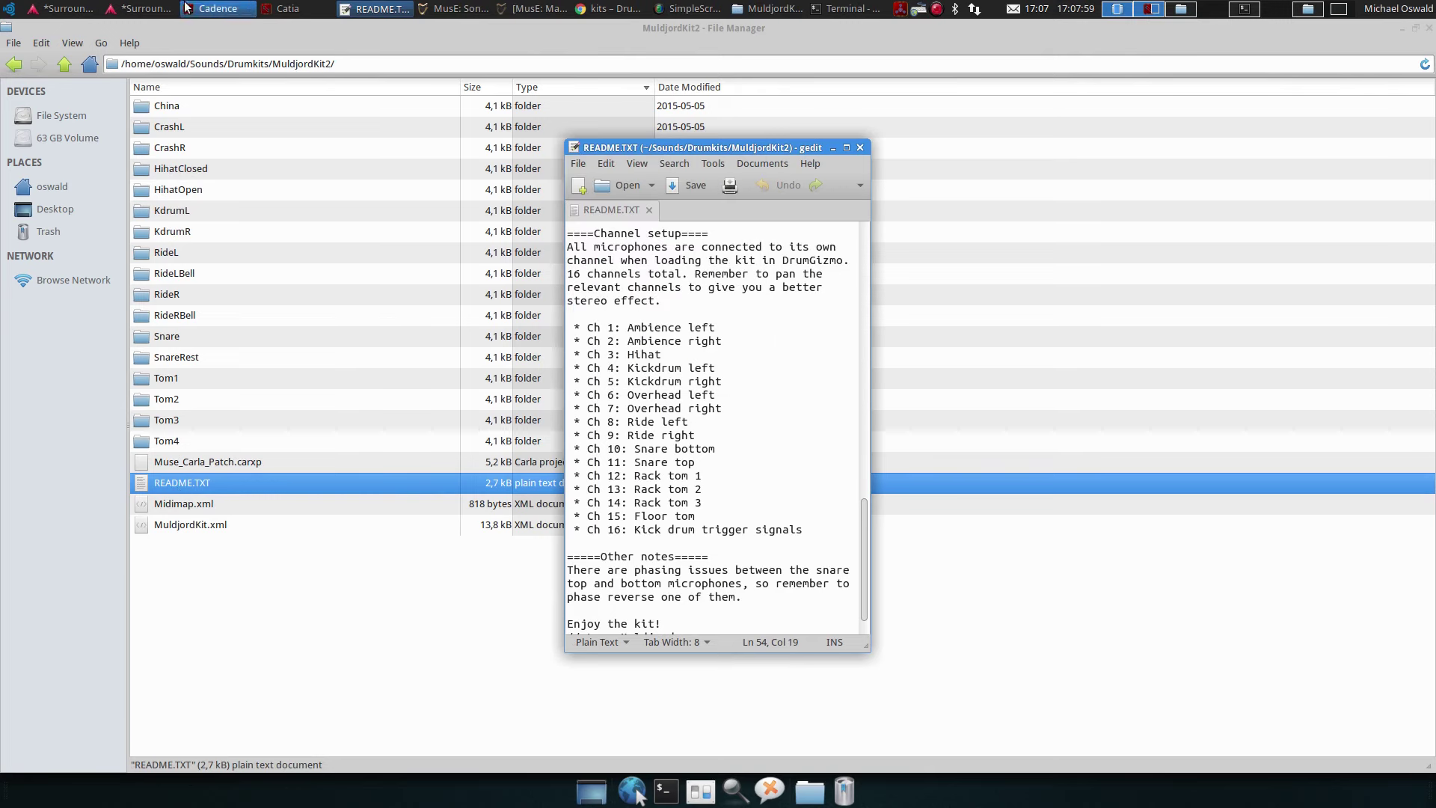
click(142, 8)
drag(702, 147, 934, 166)
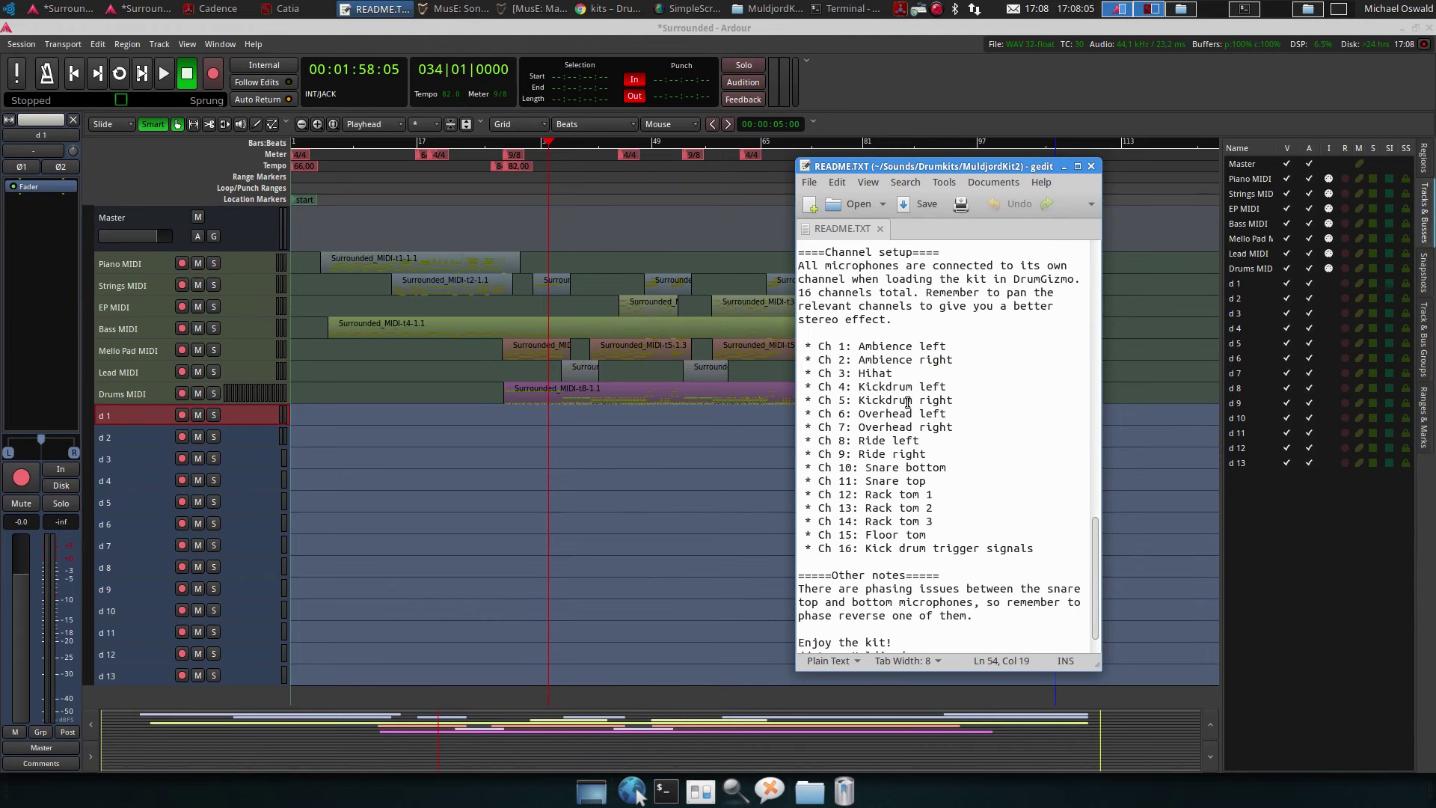
Move the stereo track d 2 down three places, directly below track d 5
click(261, 442)
key(ctrl+Down)
key(ctrl+Down)
key(ctrl+Down)
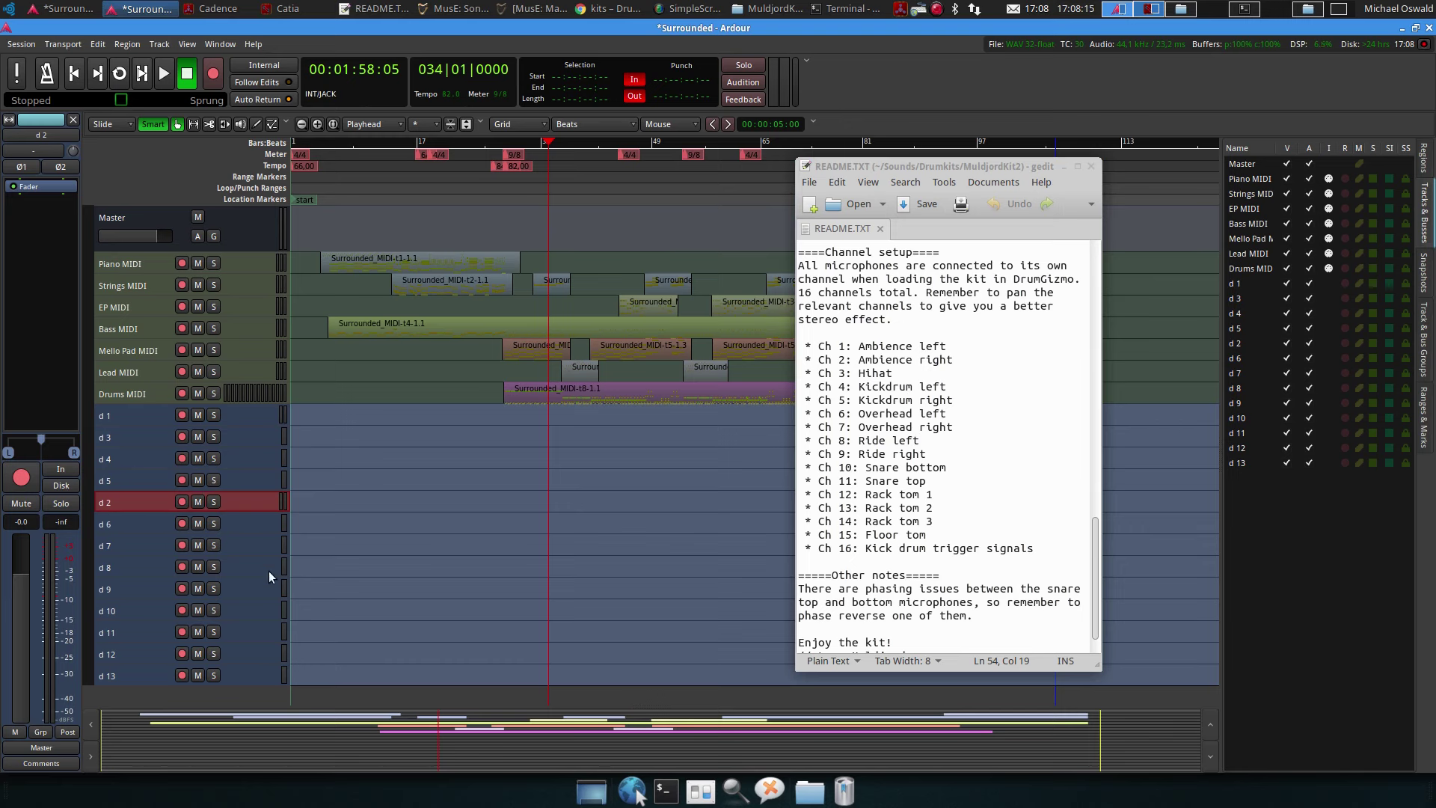
Rename track d 1 as "Ambience" and save the session
double_click(119, 423)
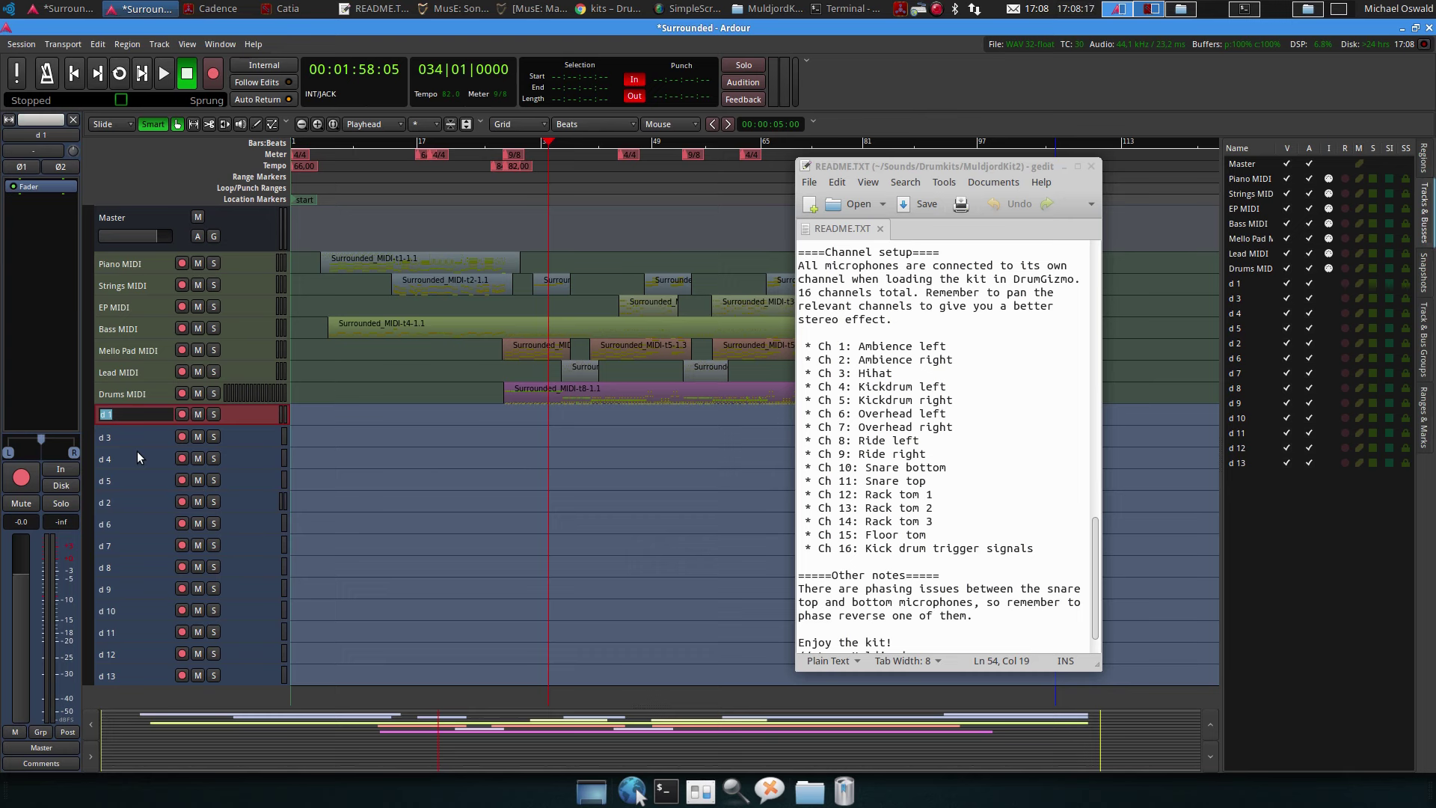
key(Return)
key(ctrl+s)
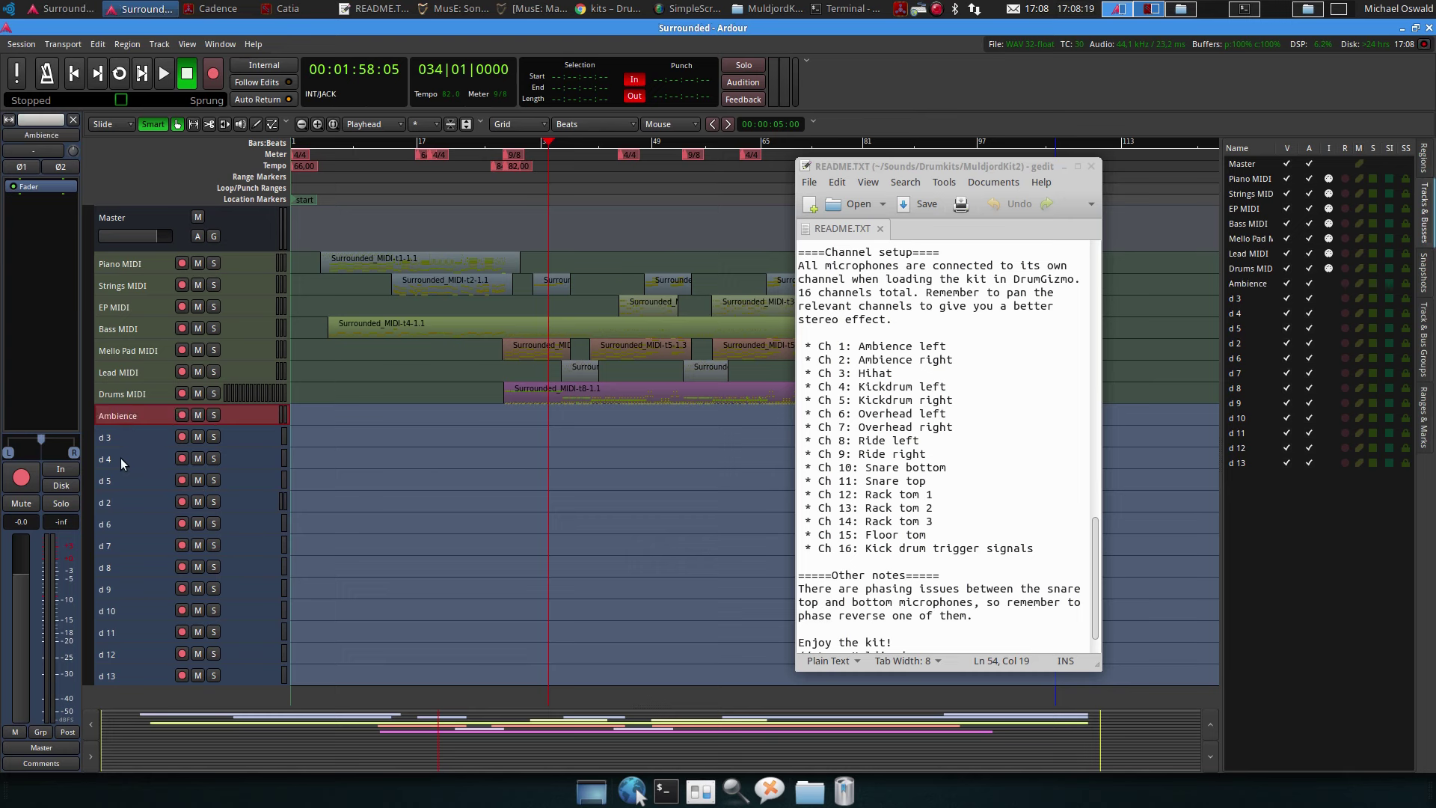
Rename track d 3 as "HiHat" and track d 4 as "KickL"
double_click(135, 435)
text(HiHat)
key(Return)
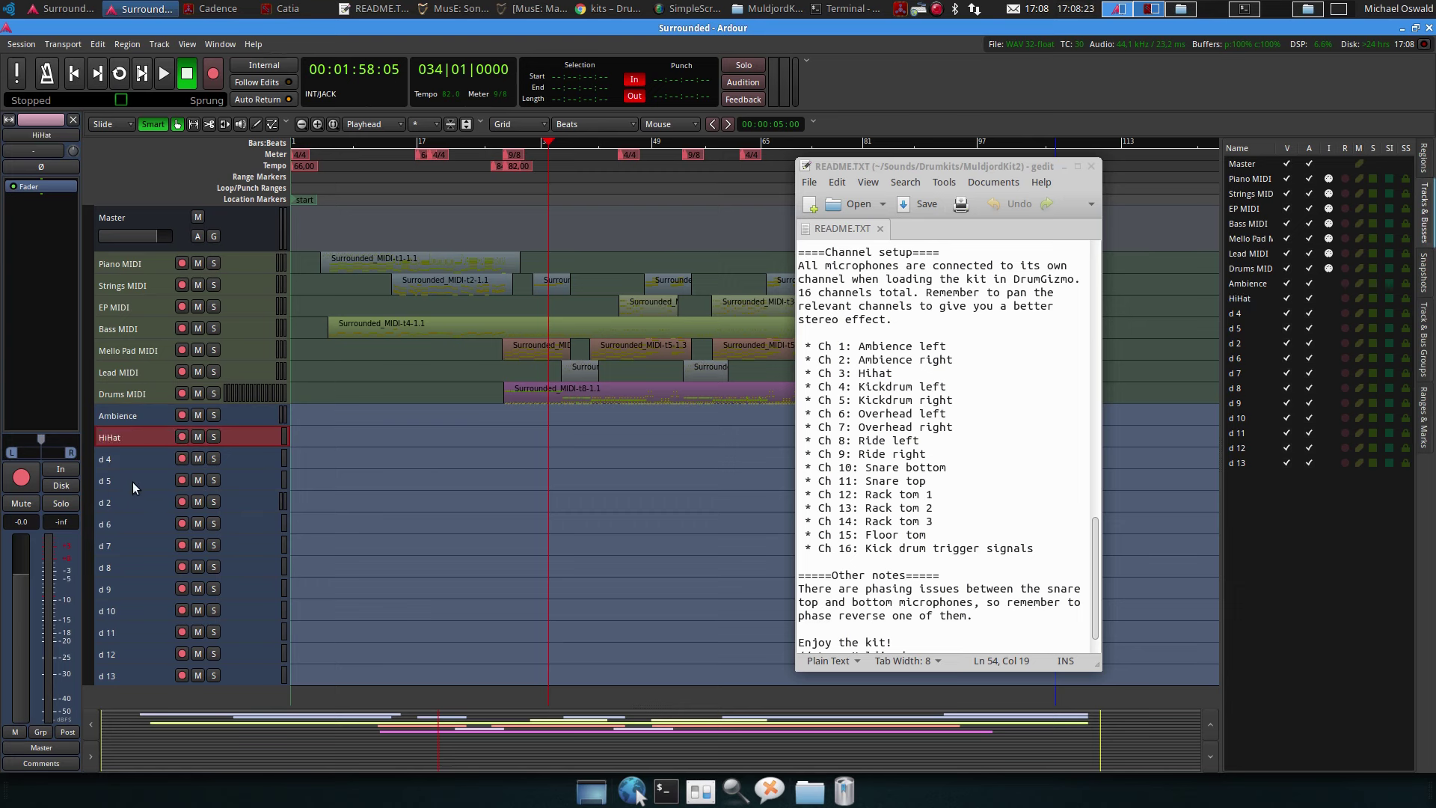
double_click(129, 460)
text(KickL)
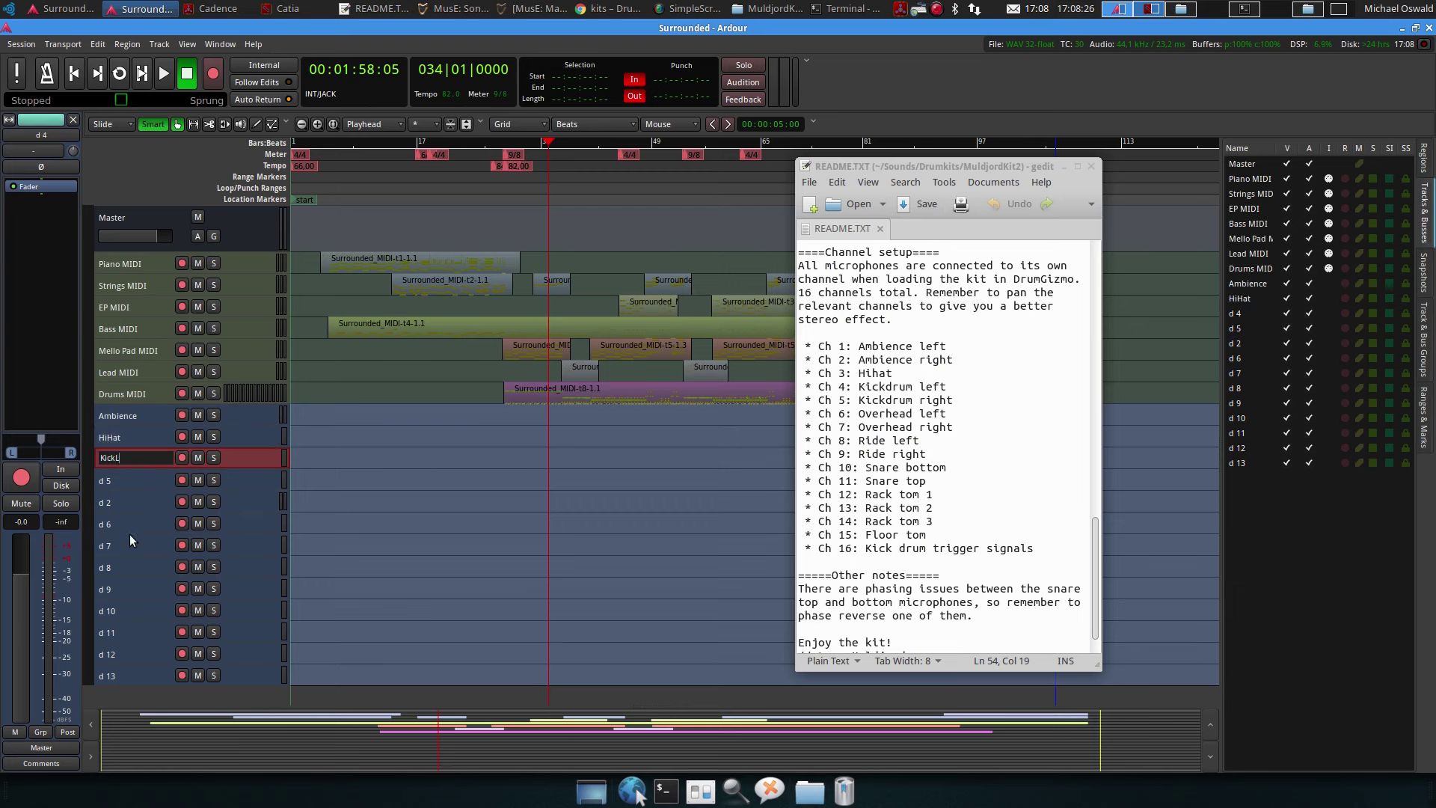
key(Return)
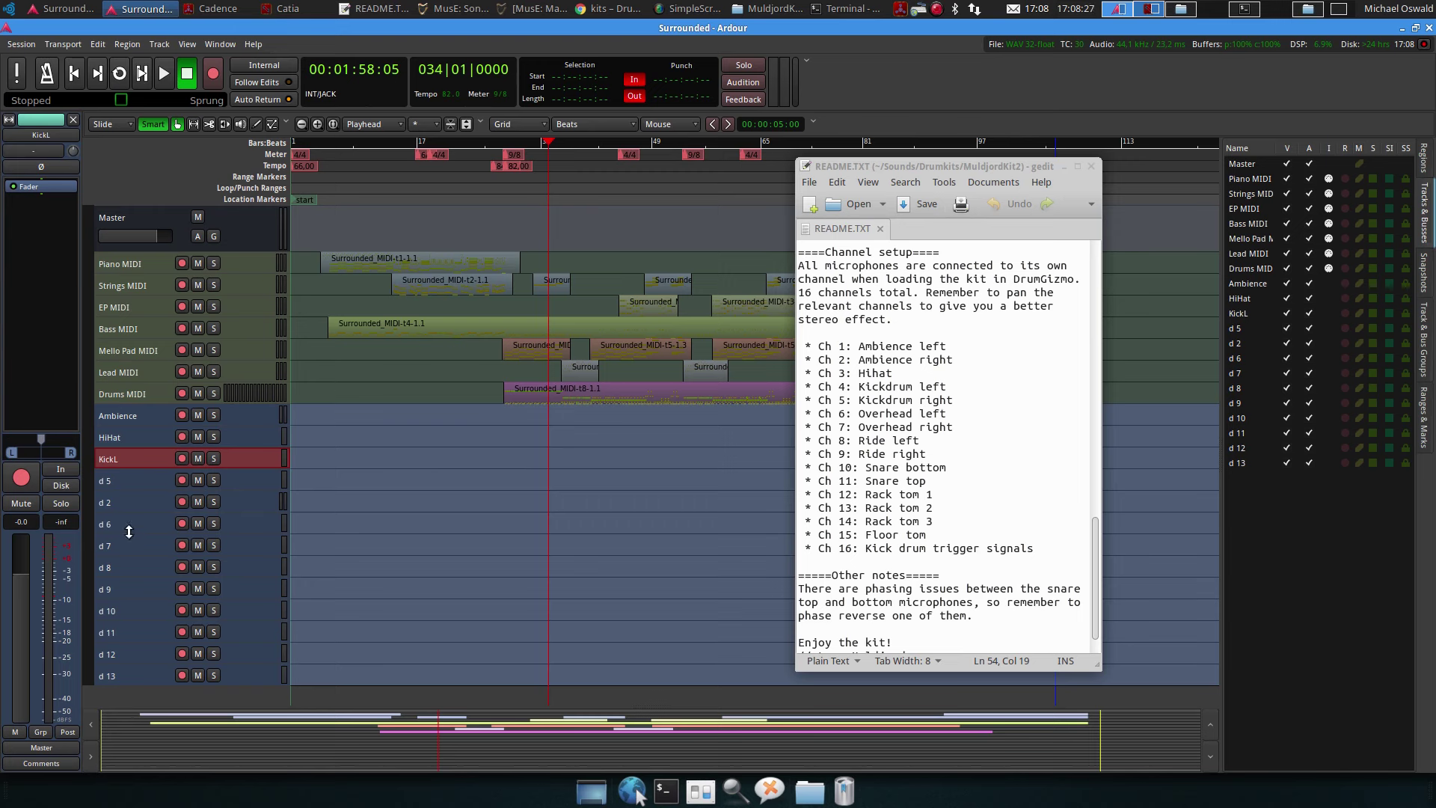
Rename track d 5 as "KickR" and the stereo track d 2 as "OV"
double_click(108, 482)
text(K)
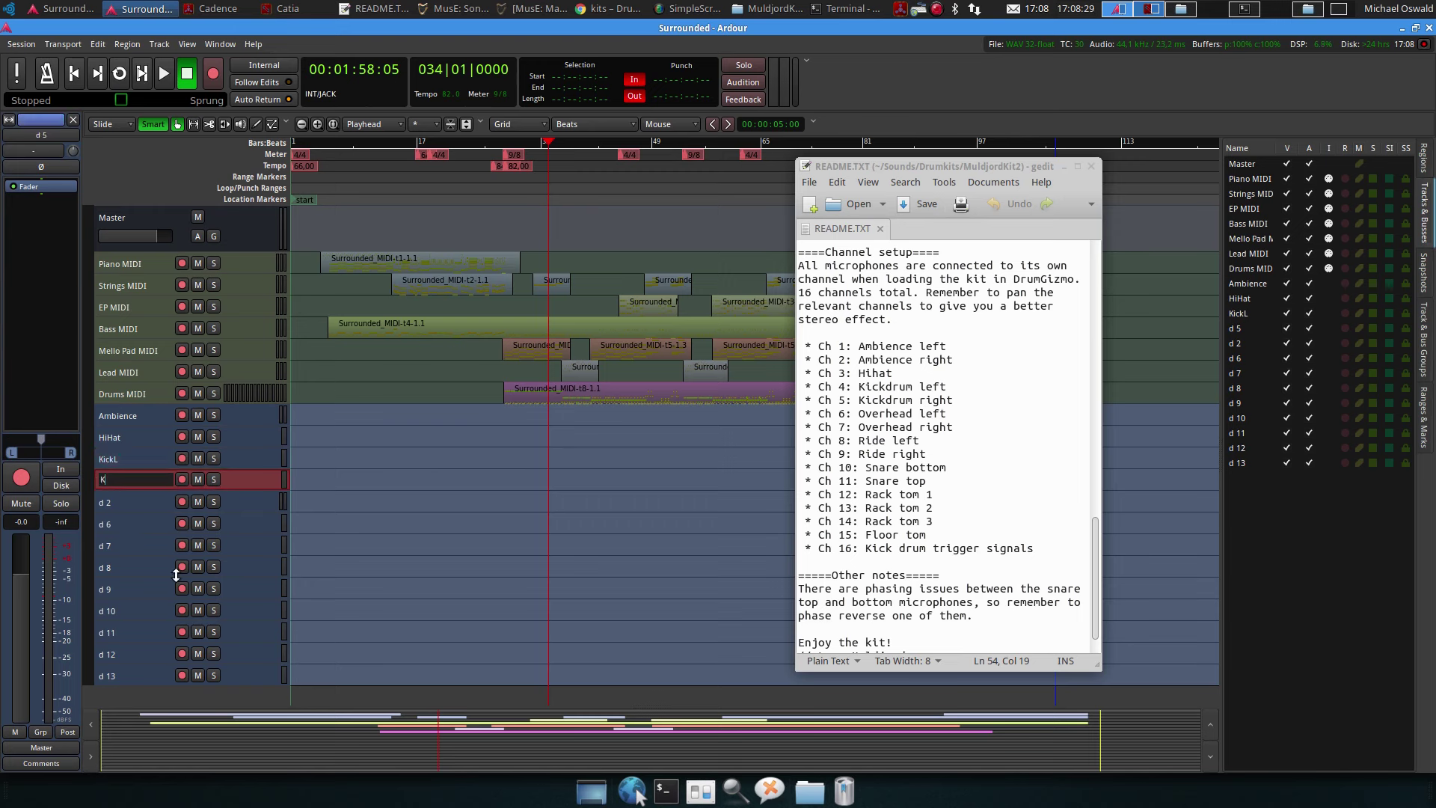
text(ickR)
key(Return)
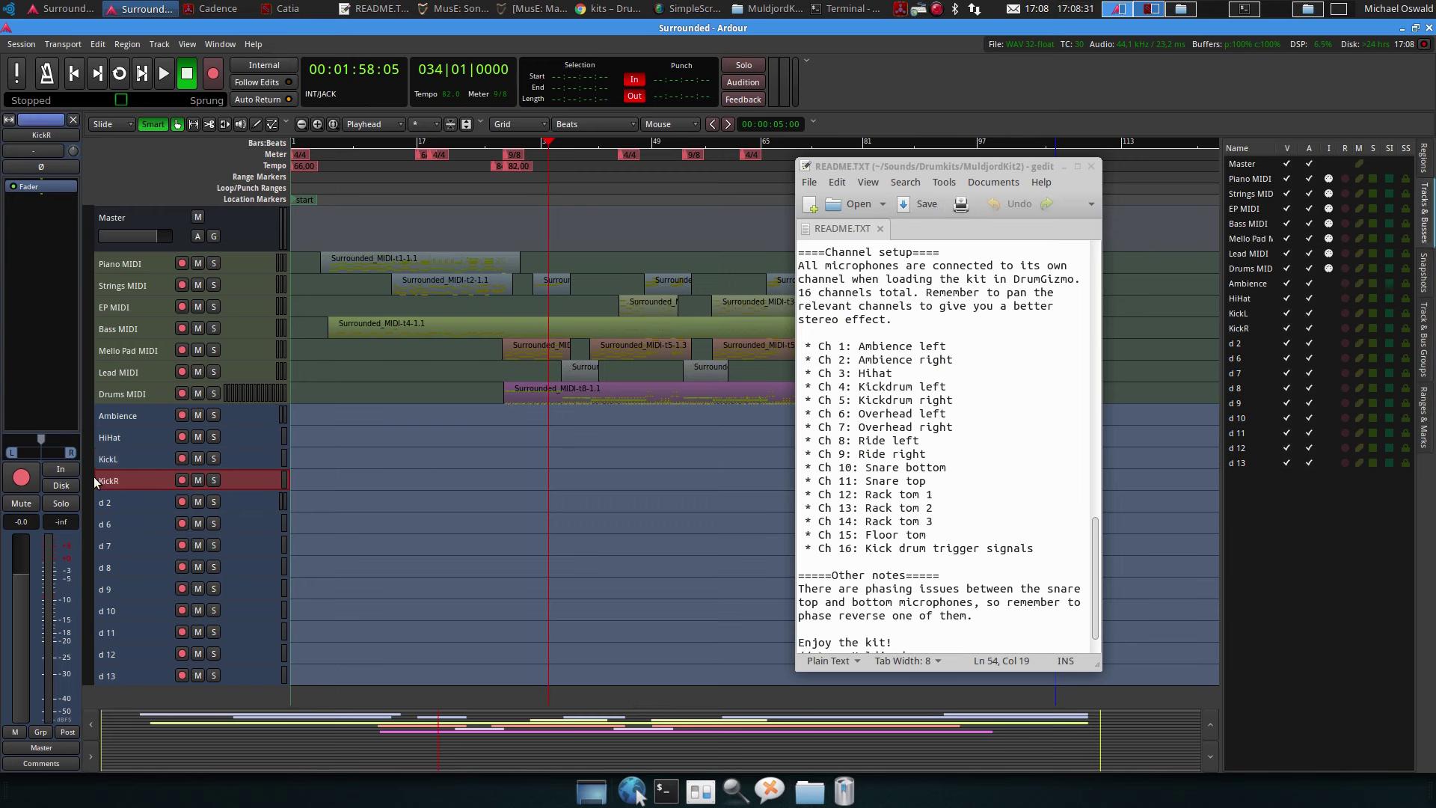
double_click(136, 501)
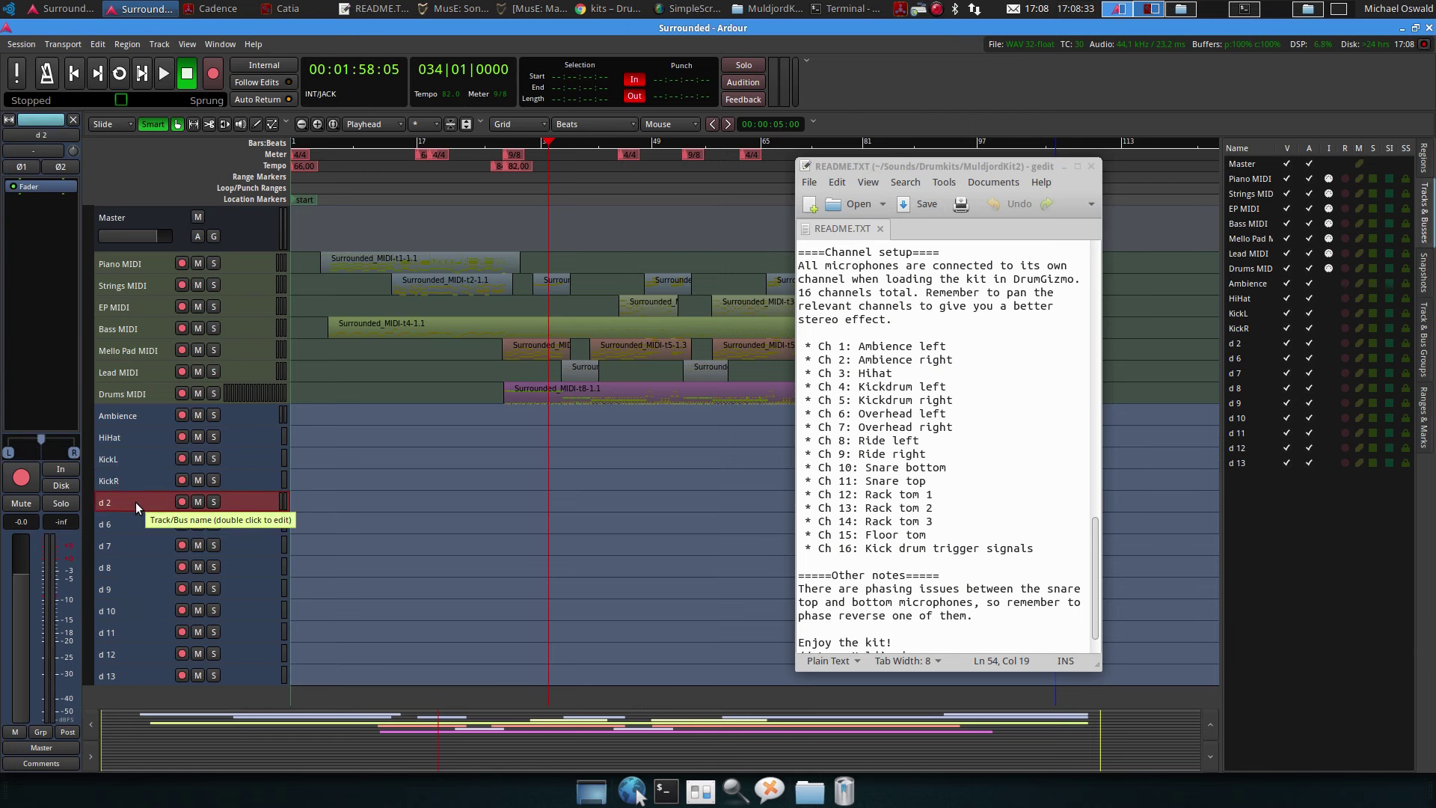
text(OV)
key(Return)
Rename track d 6 as "Ride L" and track d 7 as "Ride R"
scroll(105, 486, down, 2)
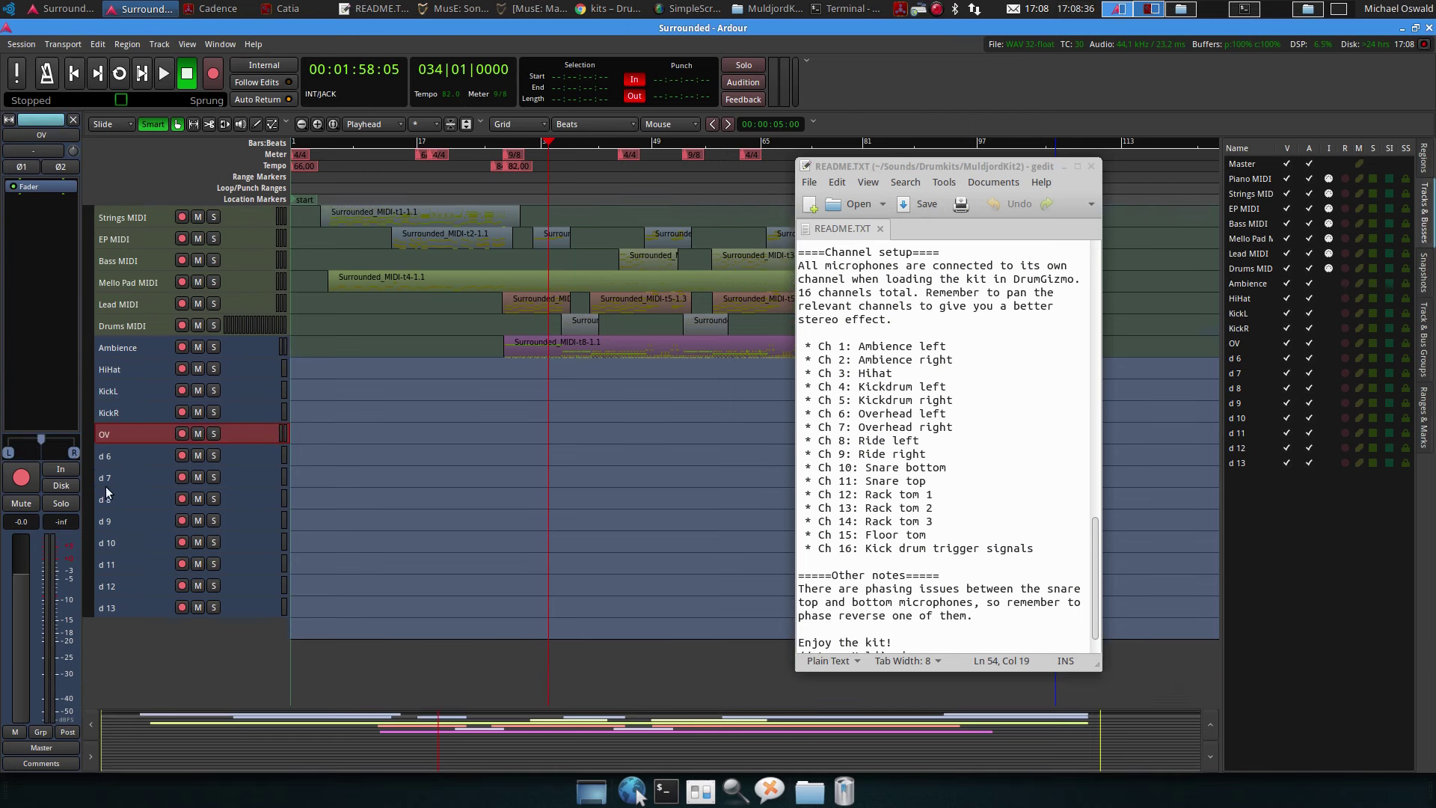
double_click(146, 452)
text(R)
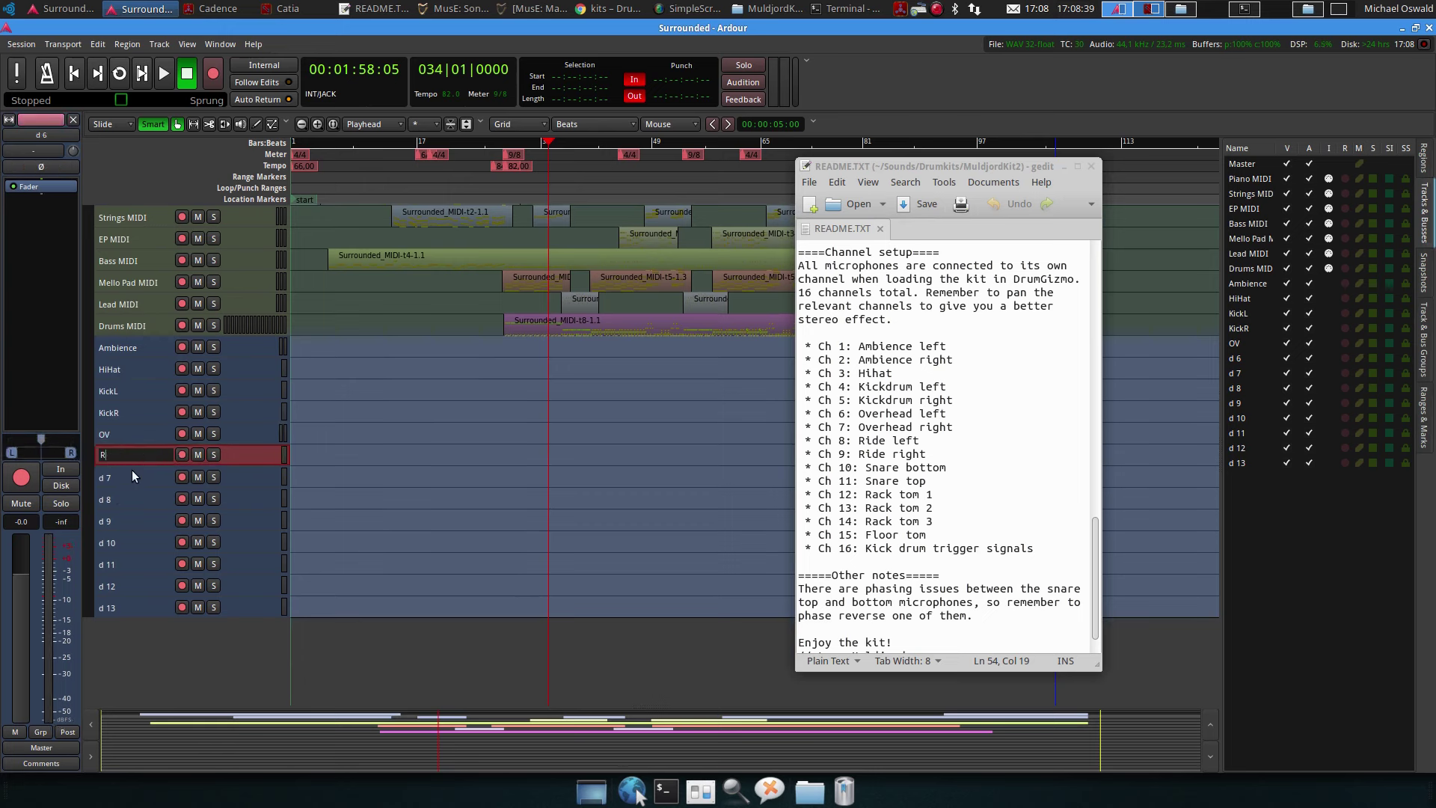
text(ide L)
key(Return)
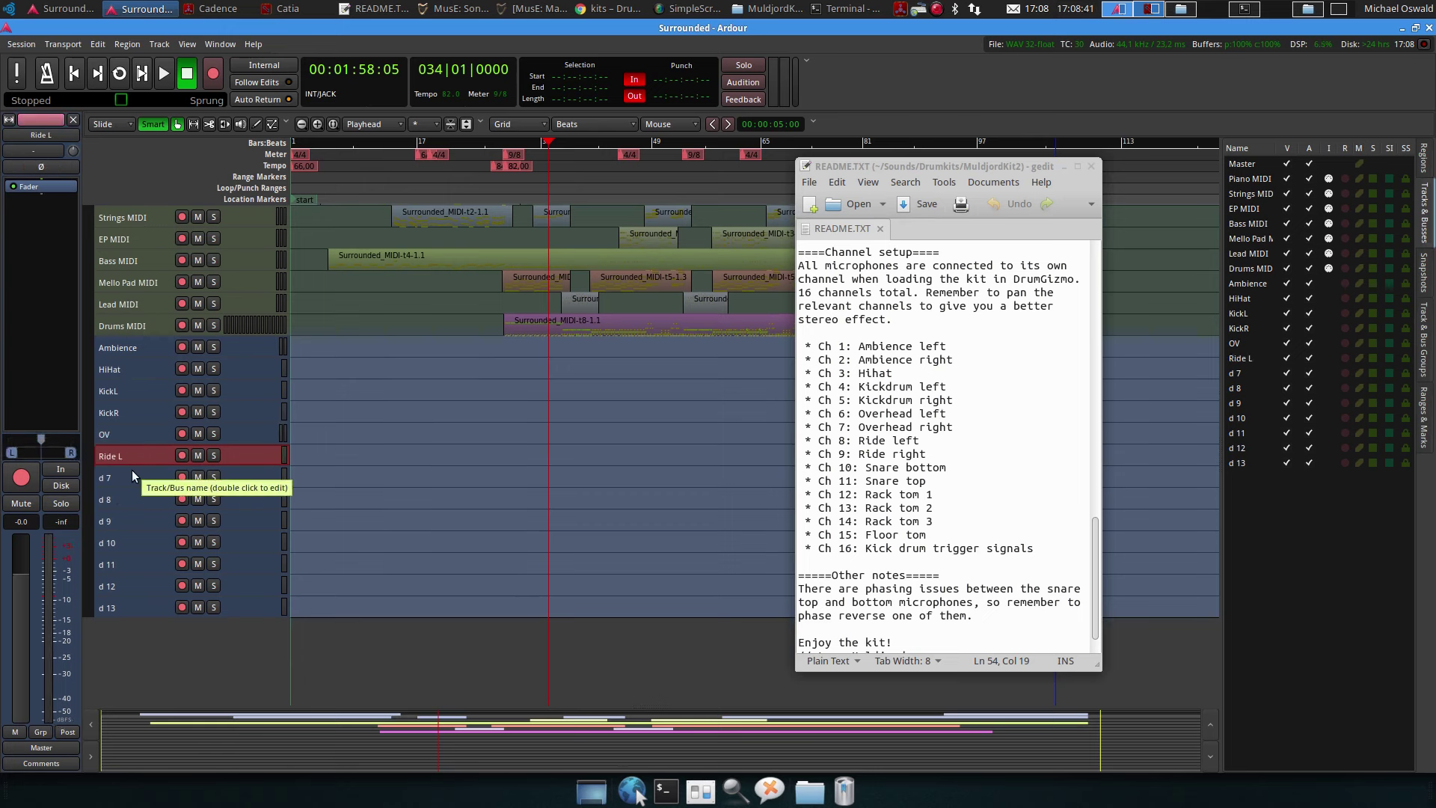
double_click(129, 471)
text(Ride R)
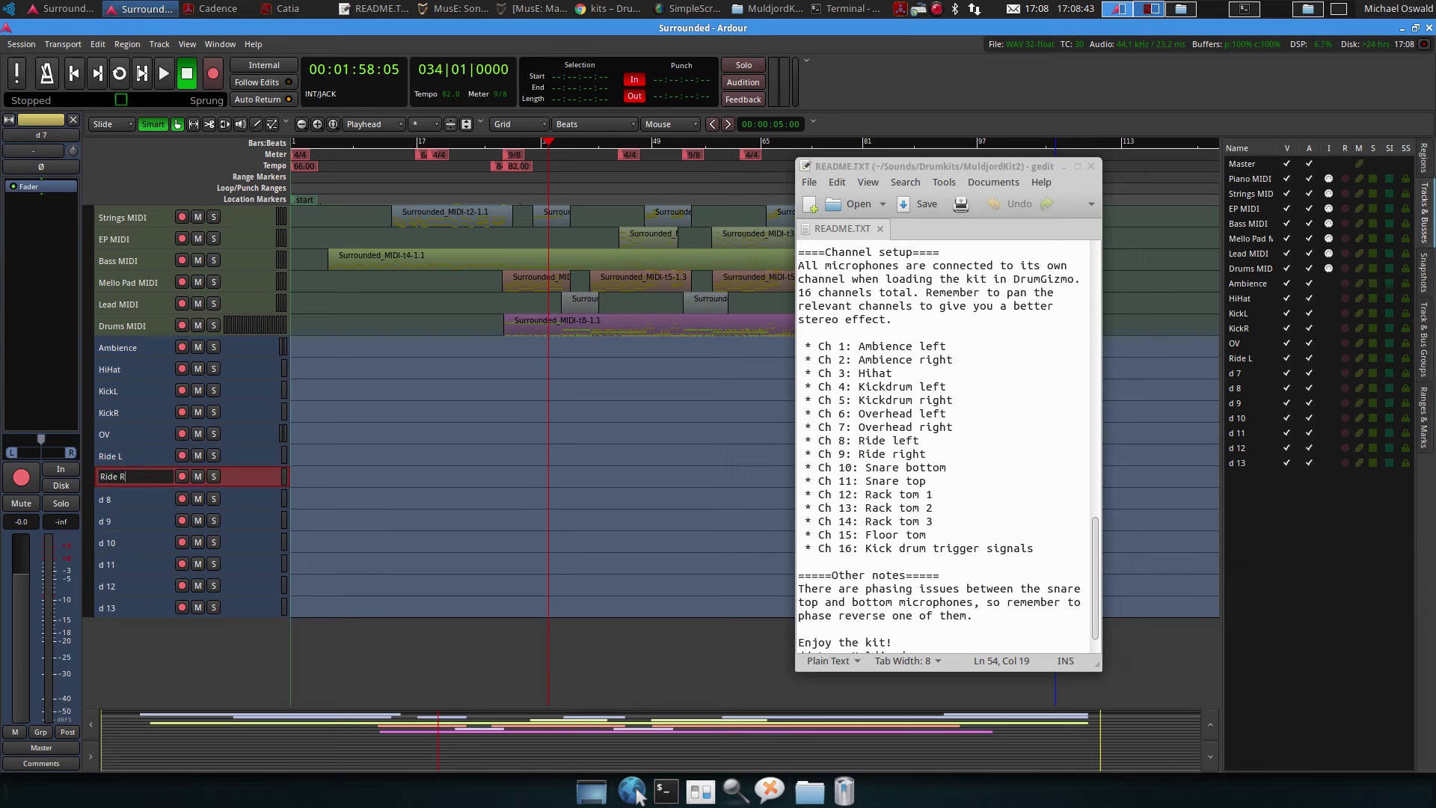
key(Return)
Rename track d 8 as "Snare bottom" and track d 9 as "Snare top"
double_click(110, 499)
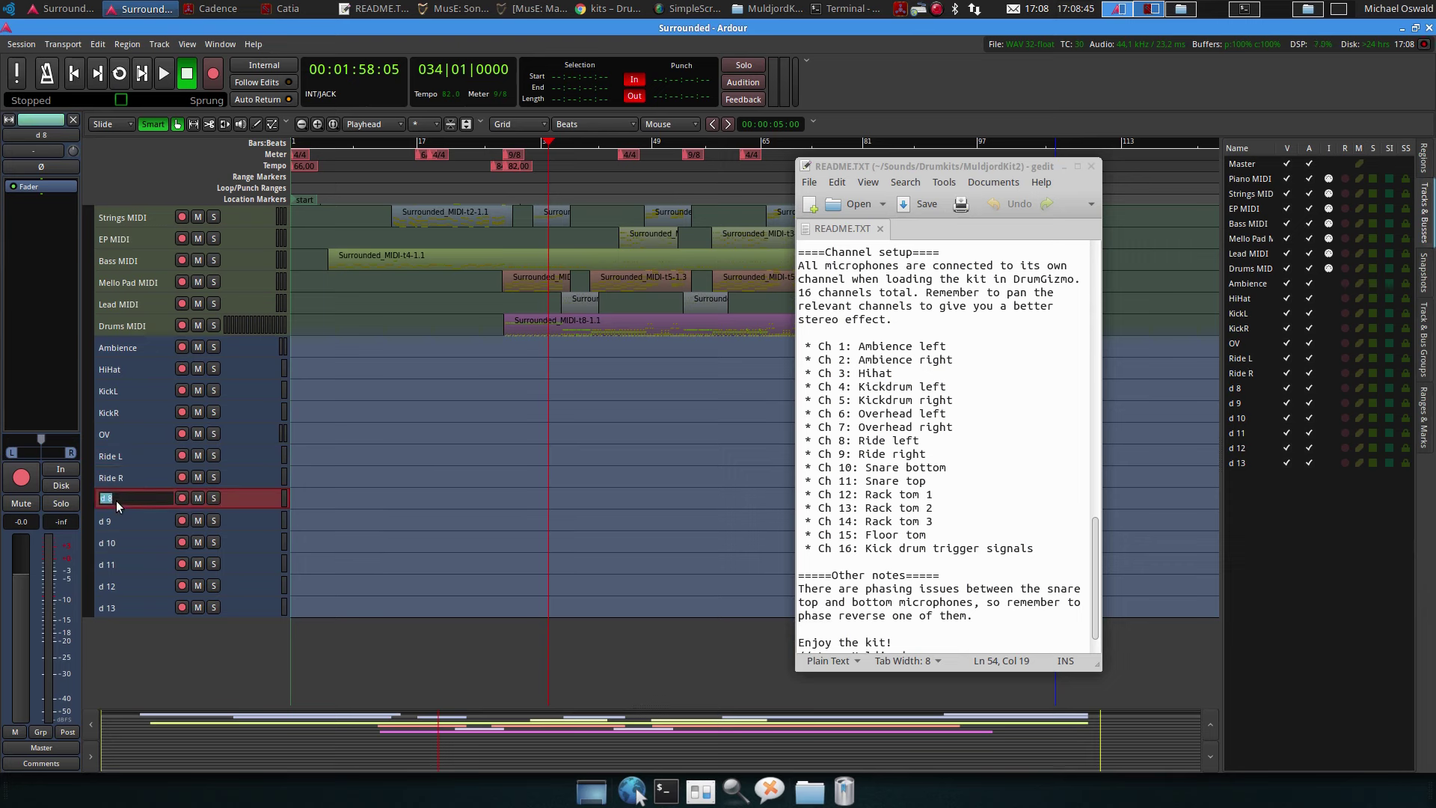
text(Snare bottom)
key(Tab)
text(Snare top)
key(Return)
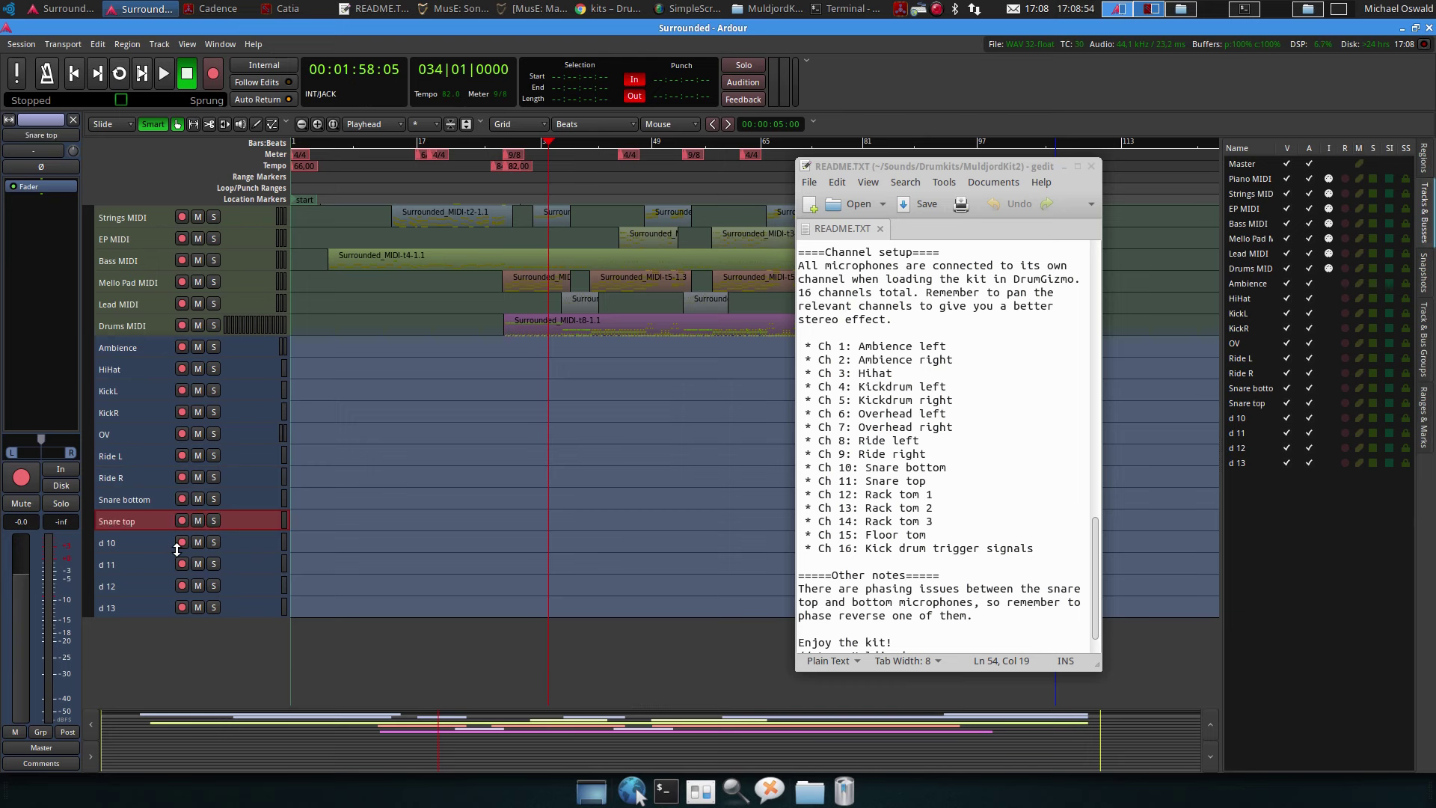
Rename track d 10 as "Tom 1"
click(139, 541)
double_click(129, 540)
text(Tom 1)
key(Return)
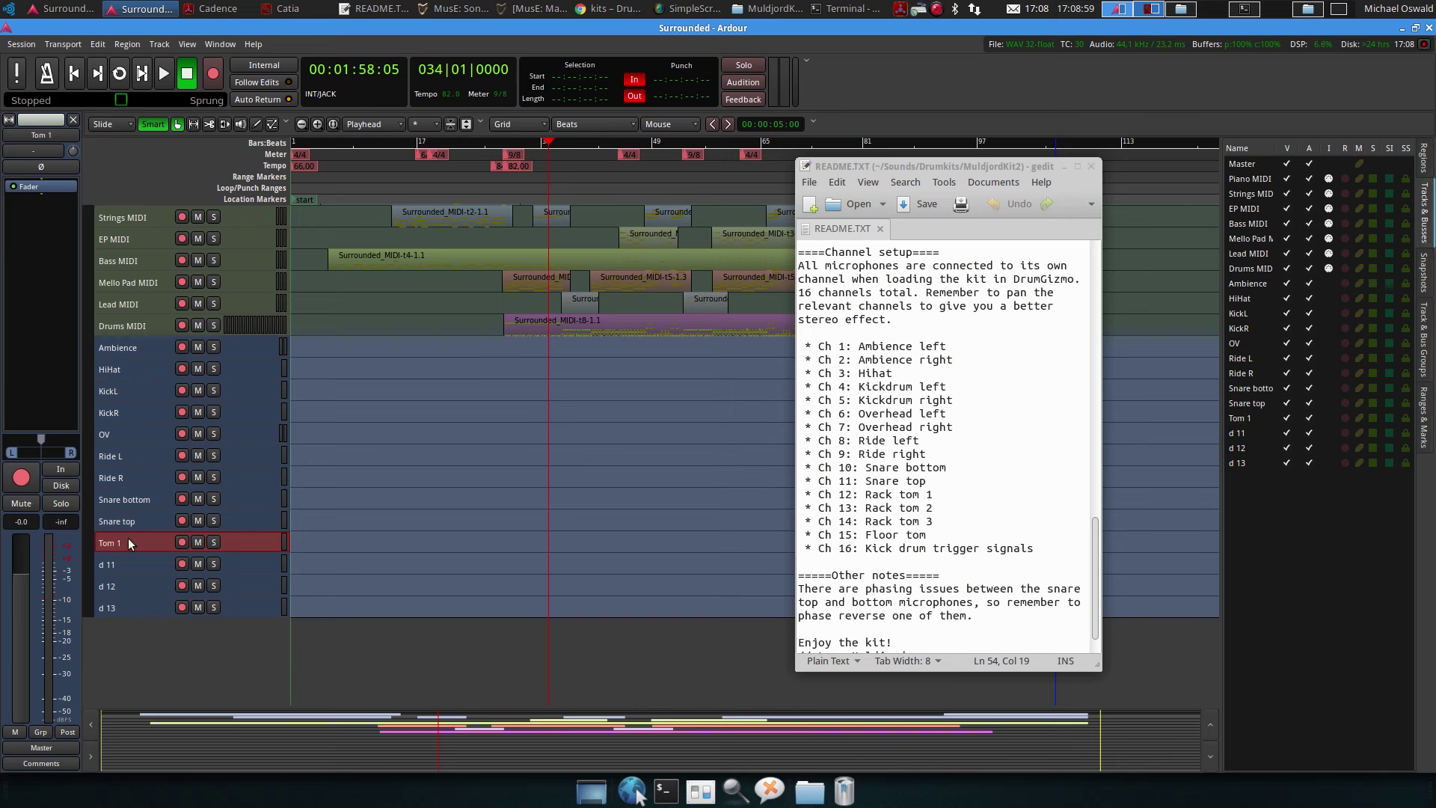
Rename track d 11 as "Tom 2"
click(116, 568)
double_click(116, 568)
key(BackSpace)
key(BackSpace)
key(BackSpace)
key(BackSpace)
text(Tom 2)
key(Return)
Rename track d 12 as "Tom 3" and track d 13 as "Floor Tom"
double_click(133, 588)
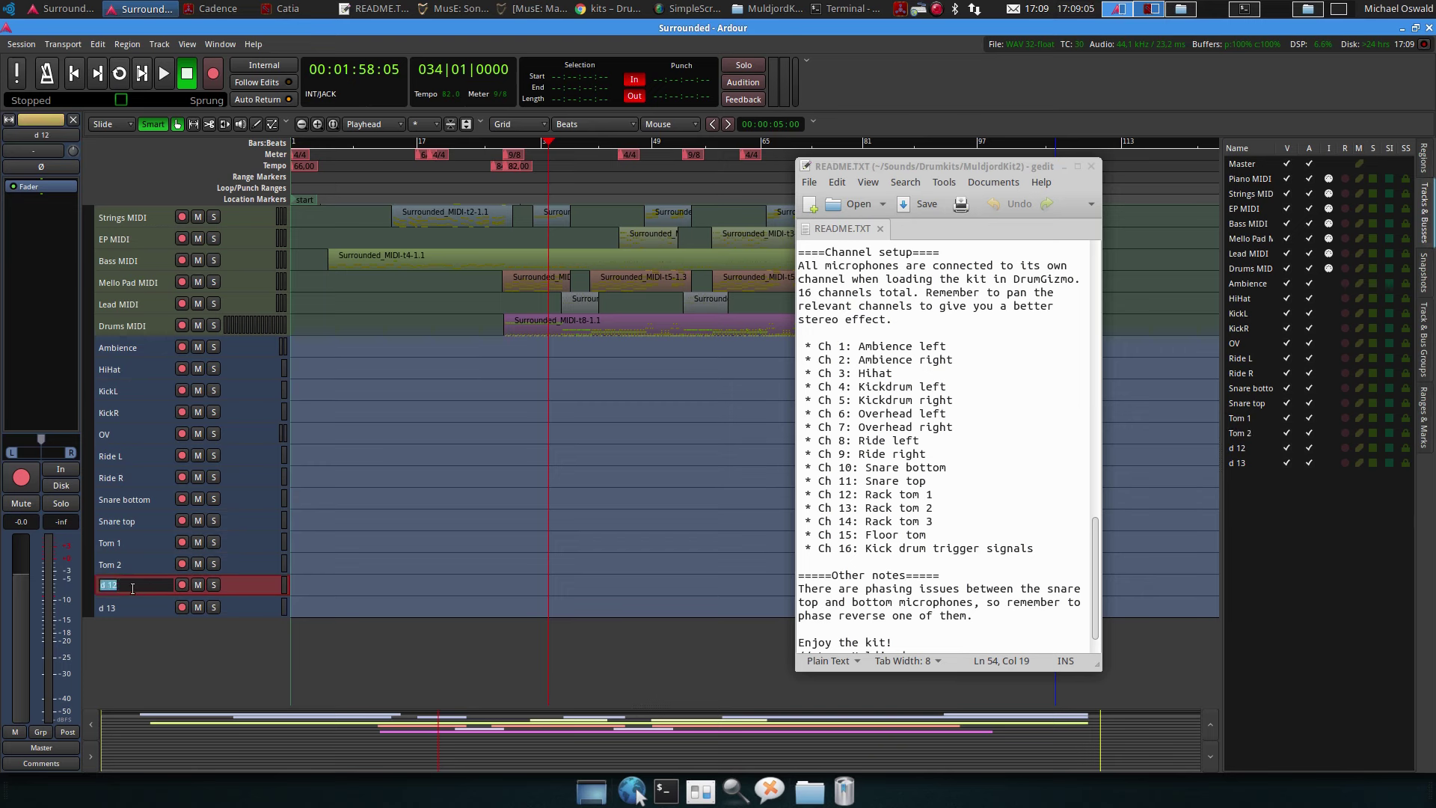
text(Tom 3)
key(Return)
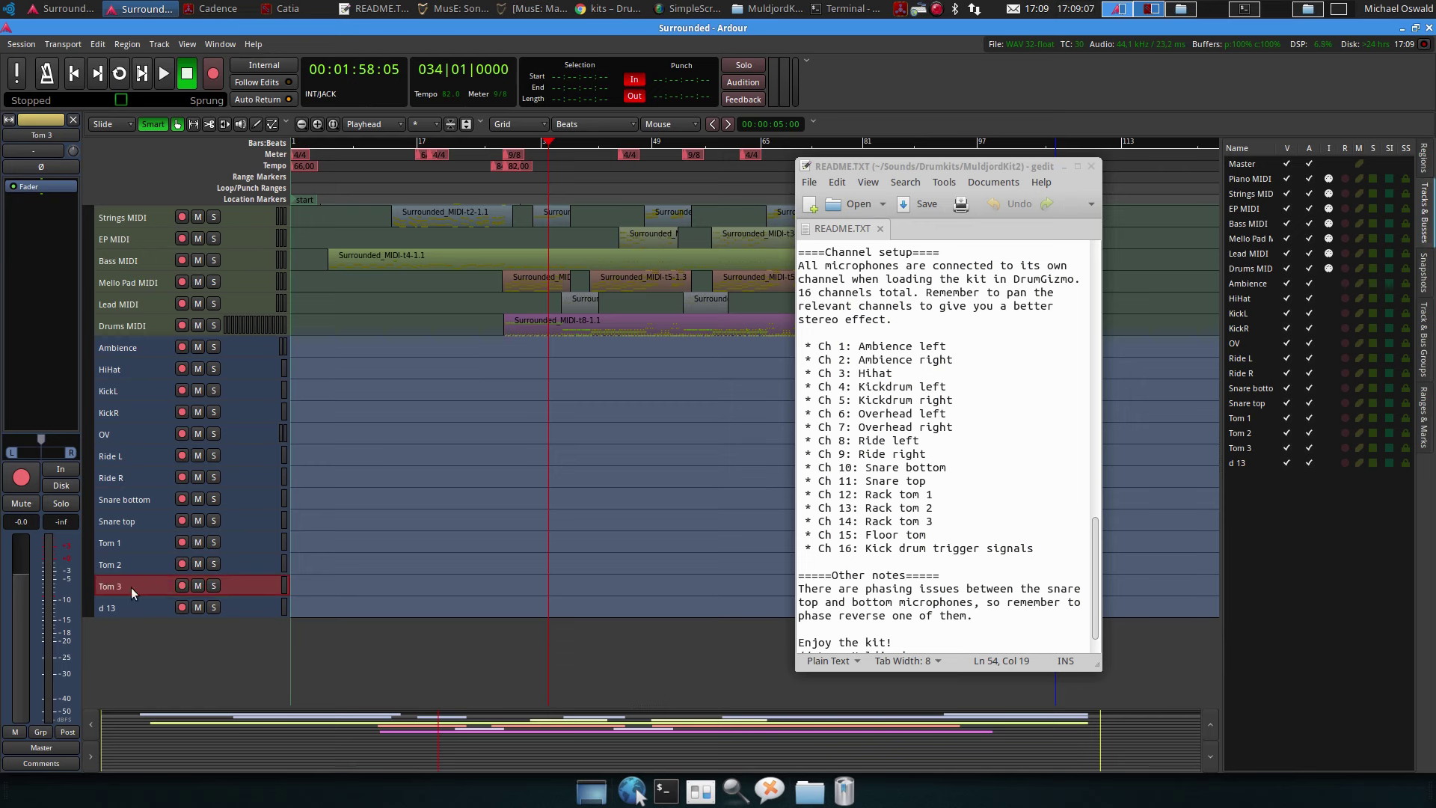
click(117, 603)
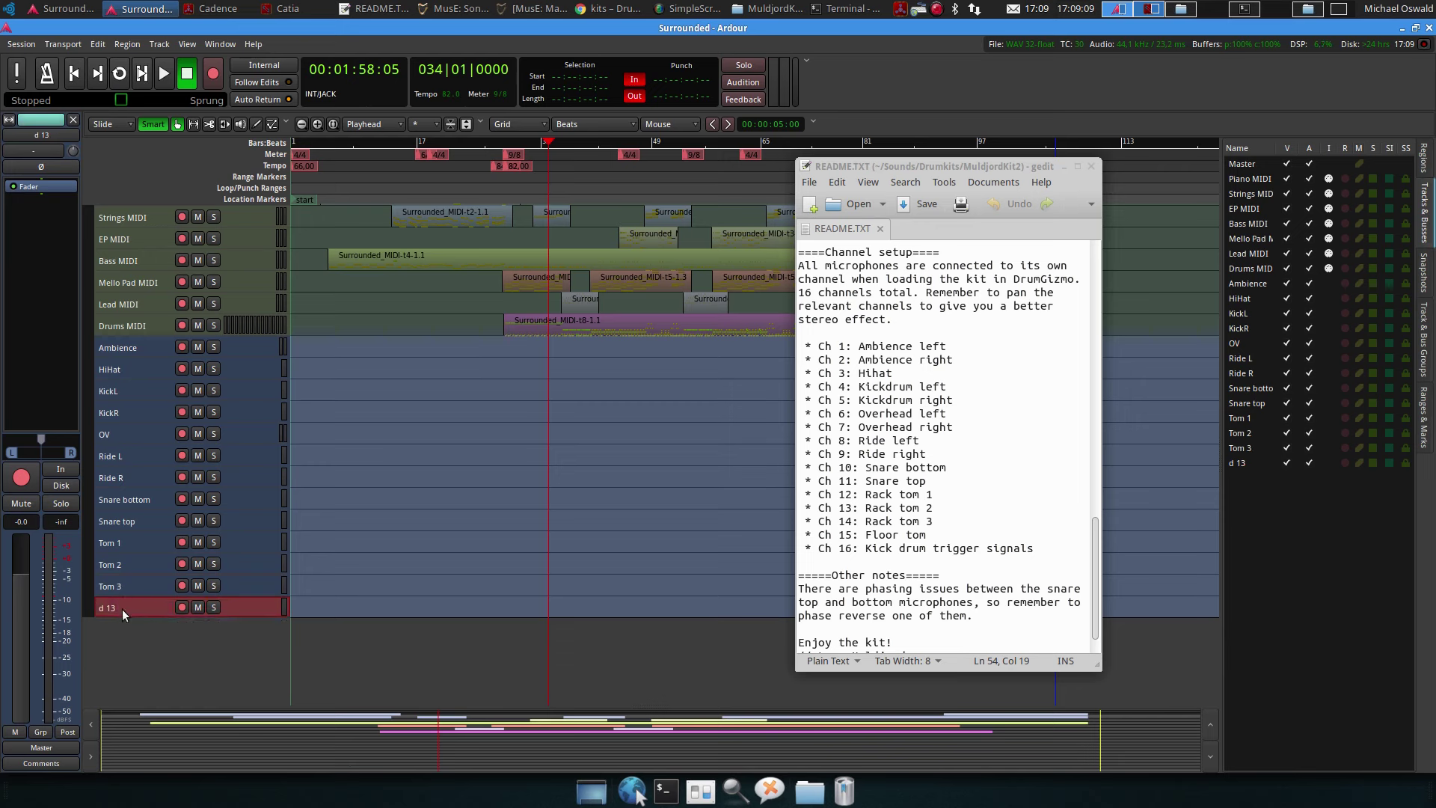
double_click(124, 607)
text(Floor Tom)
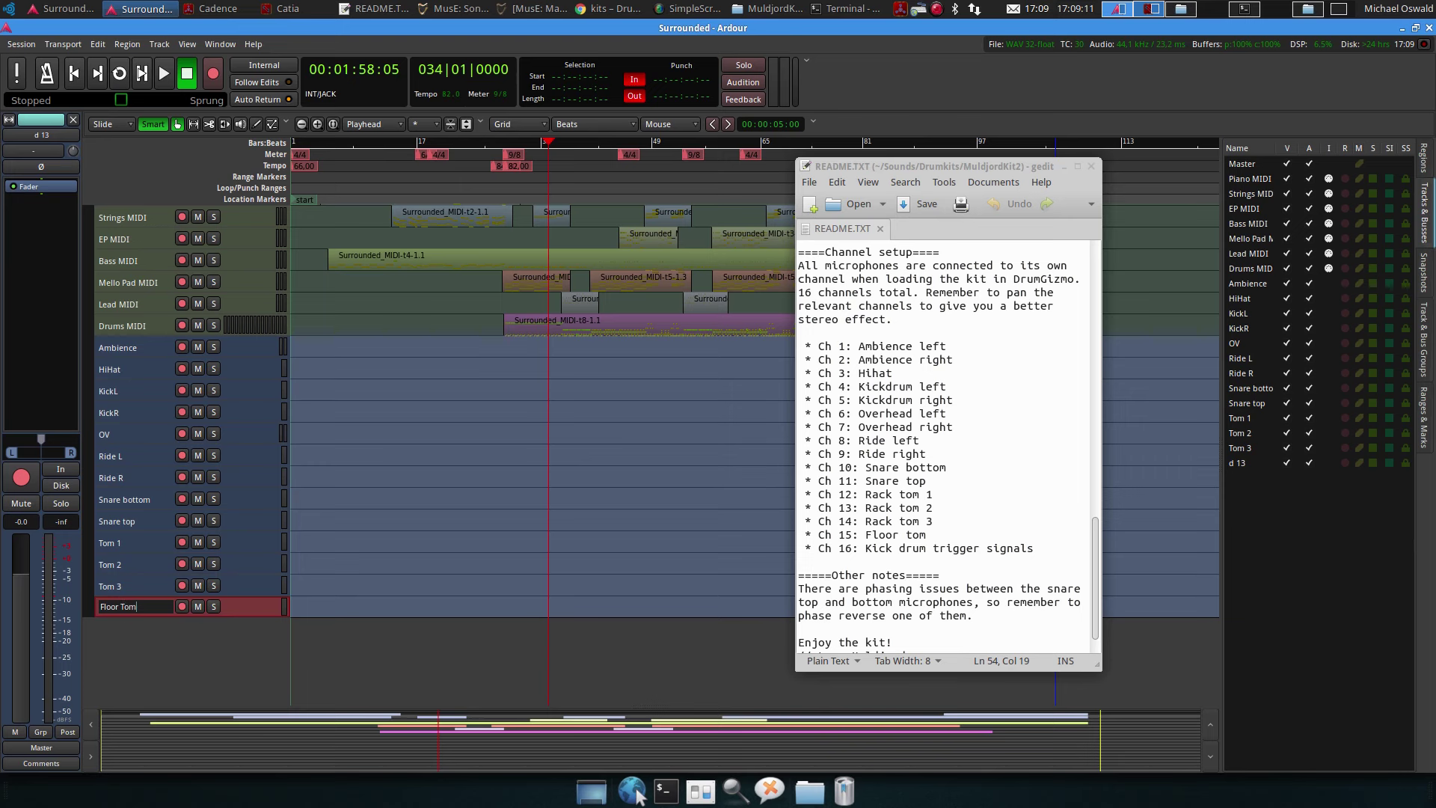
key(Return)
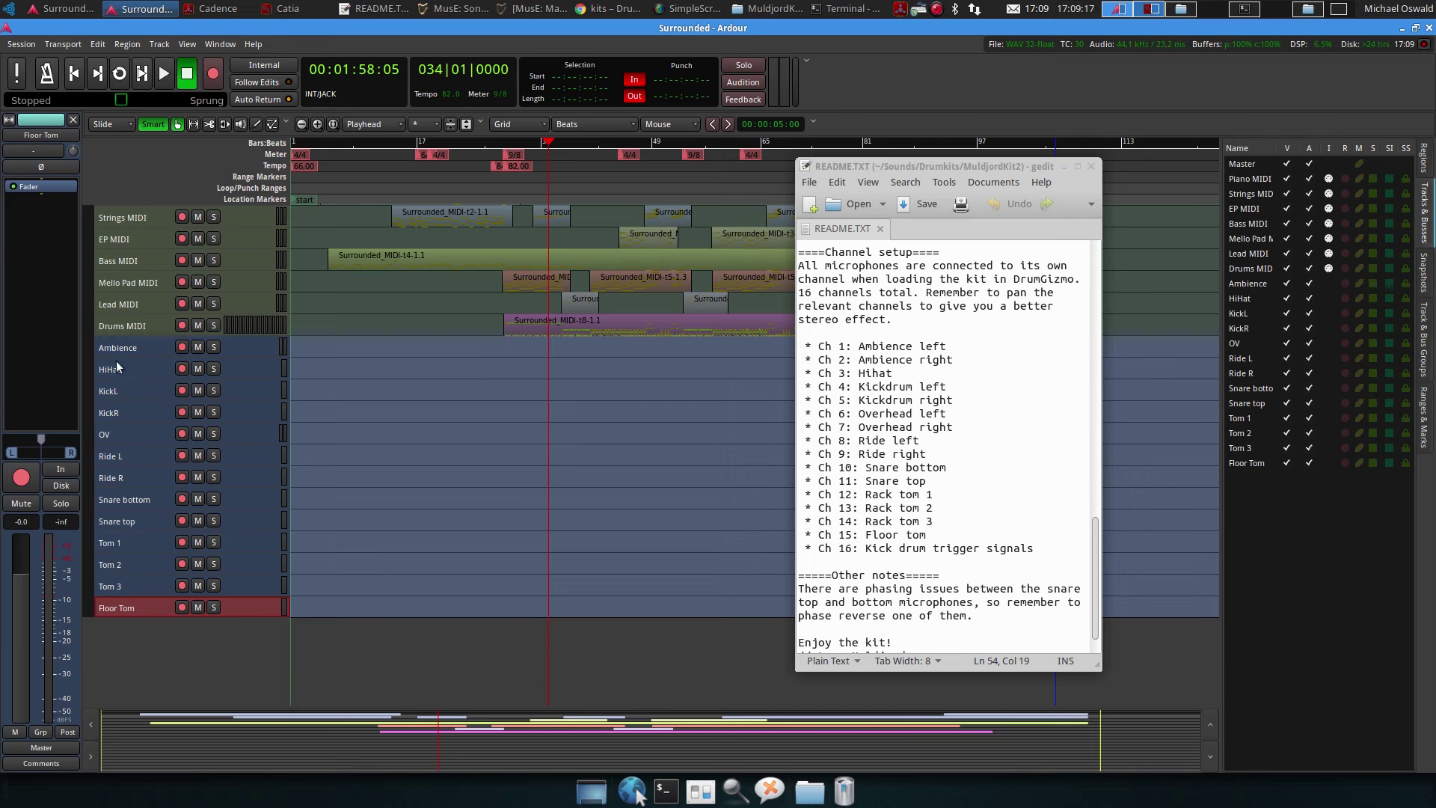
Create a track group covering Ambience to Floor Tom with all sharing options enabled, and minimize the README window
click(88, 616)
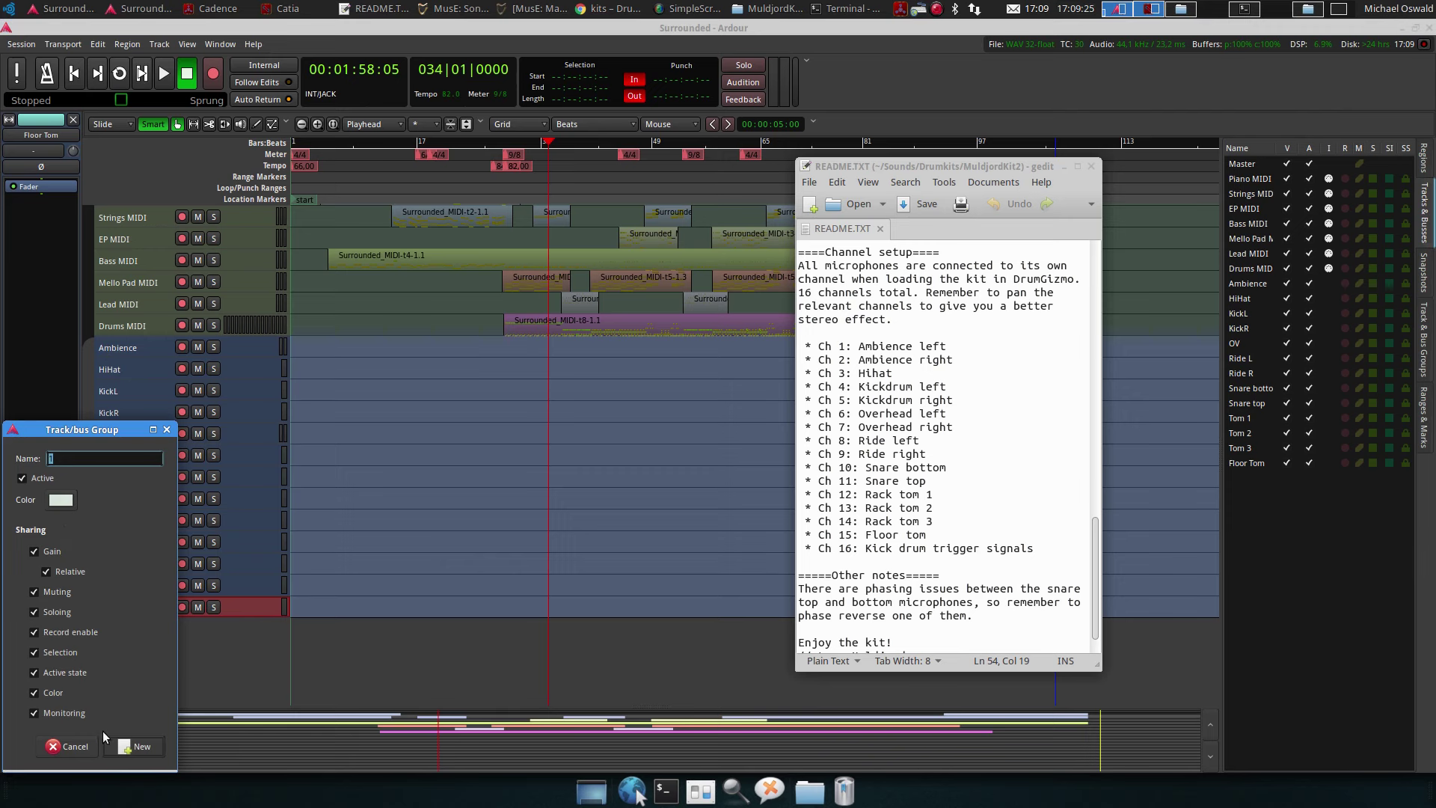
click(139, 746)
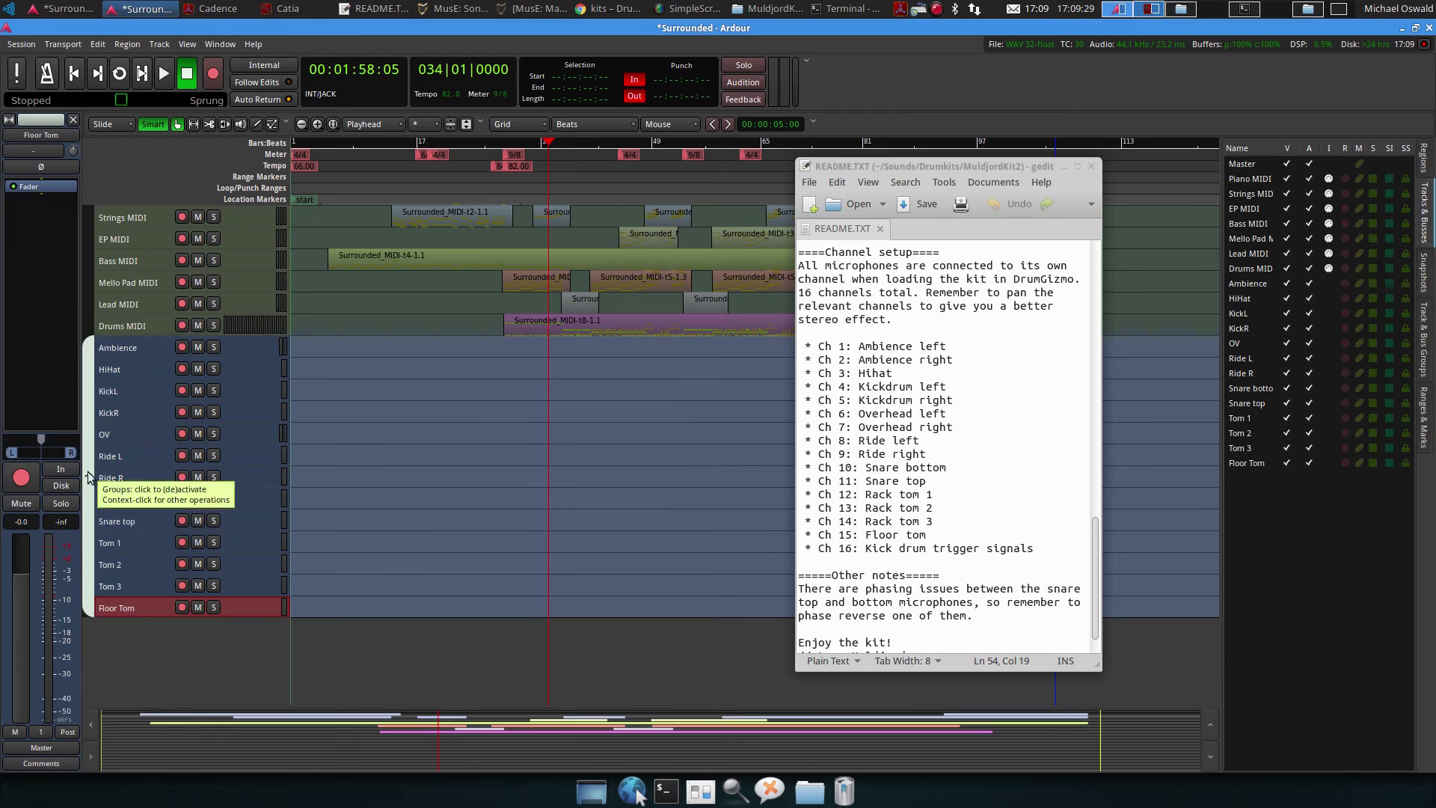
click(1063, 168)
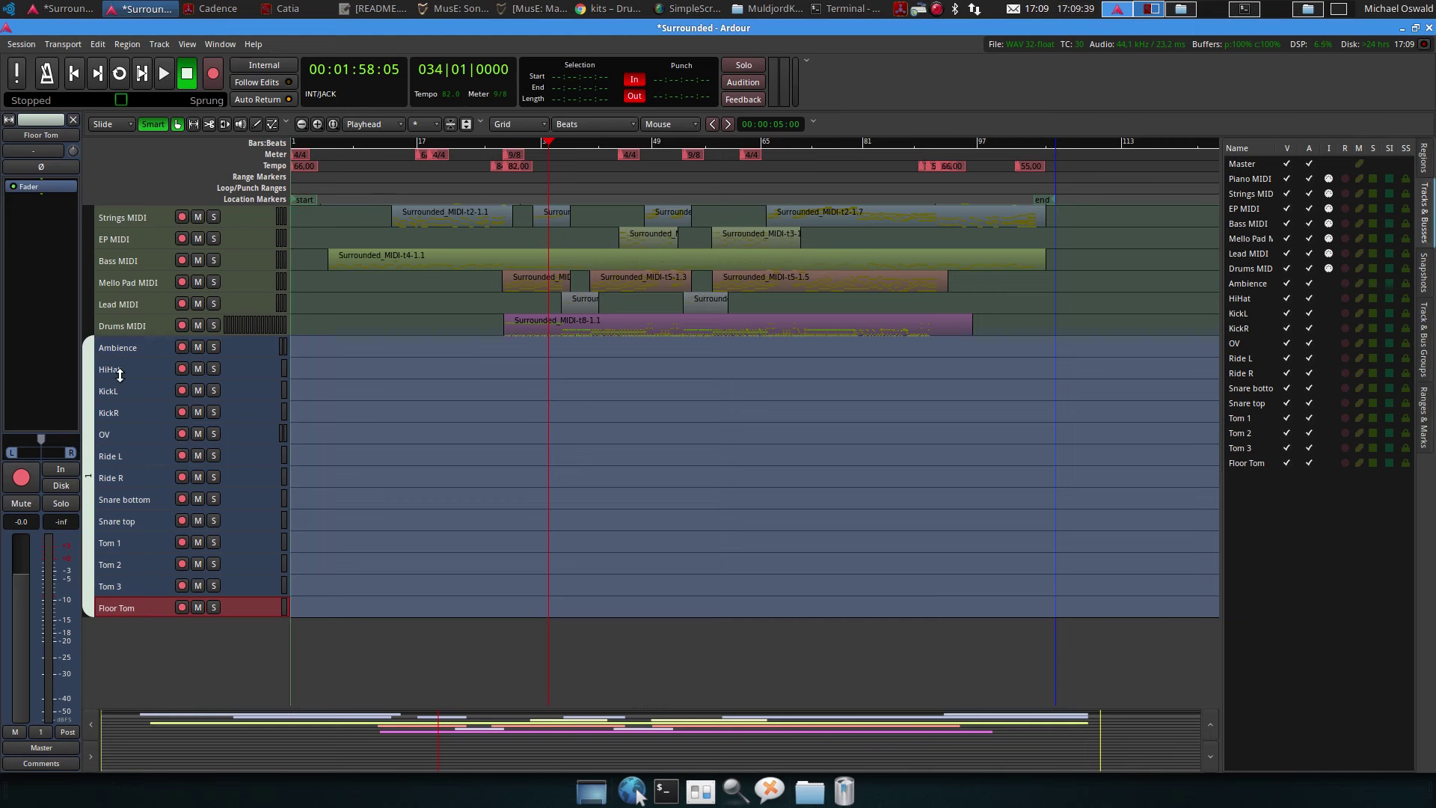
Deactivate the drum track group and disconnect the Ambience track's input
click(90, 438)
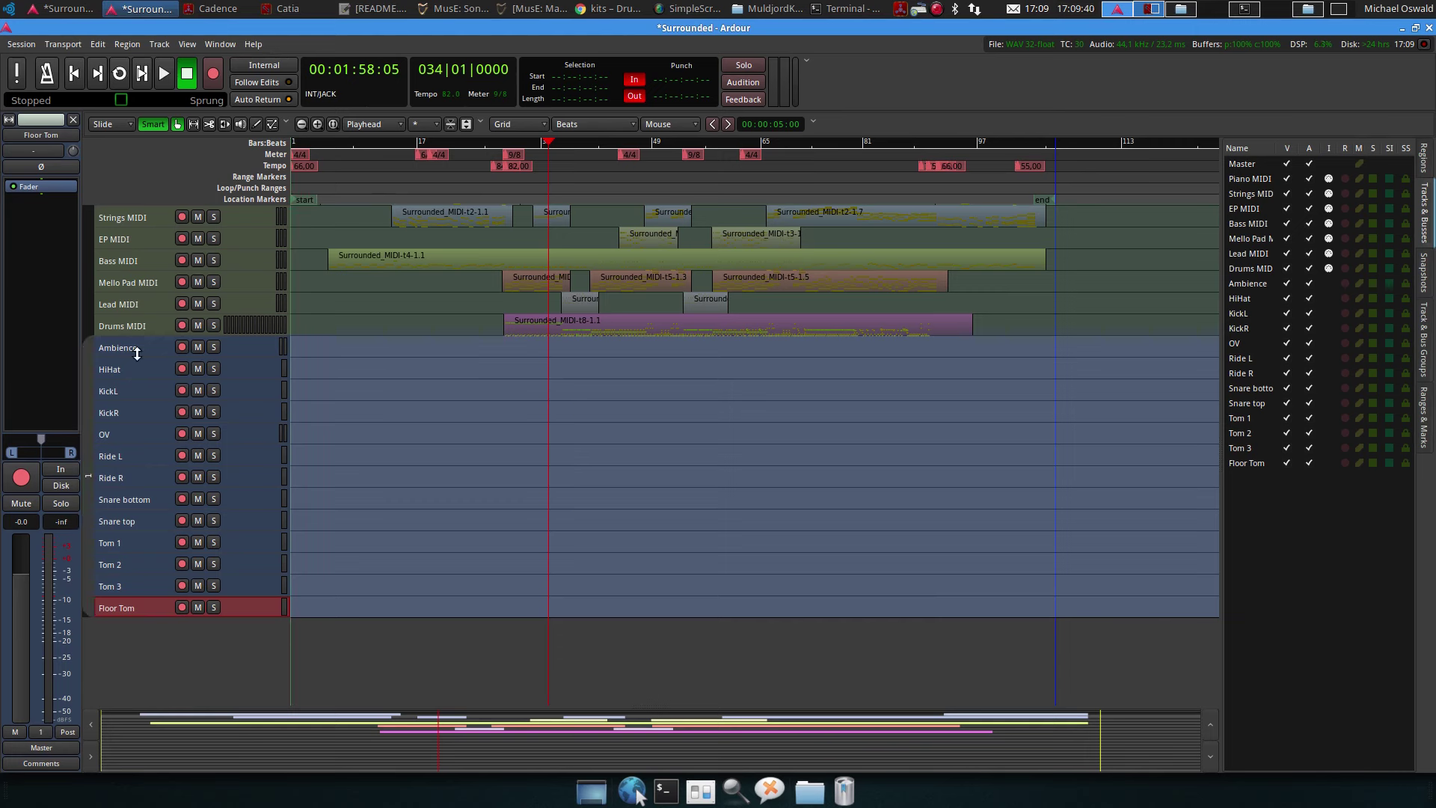
click(137, 347)
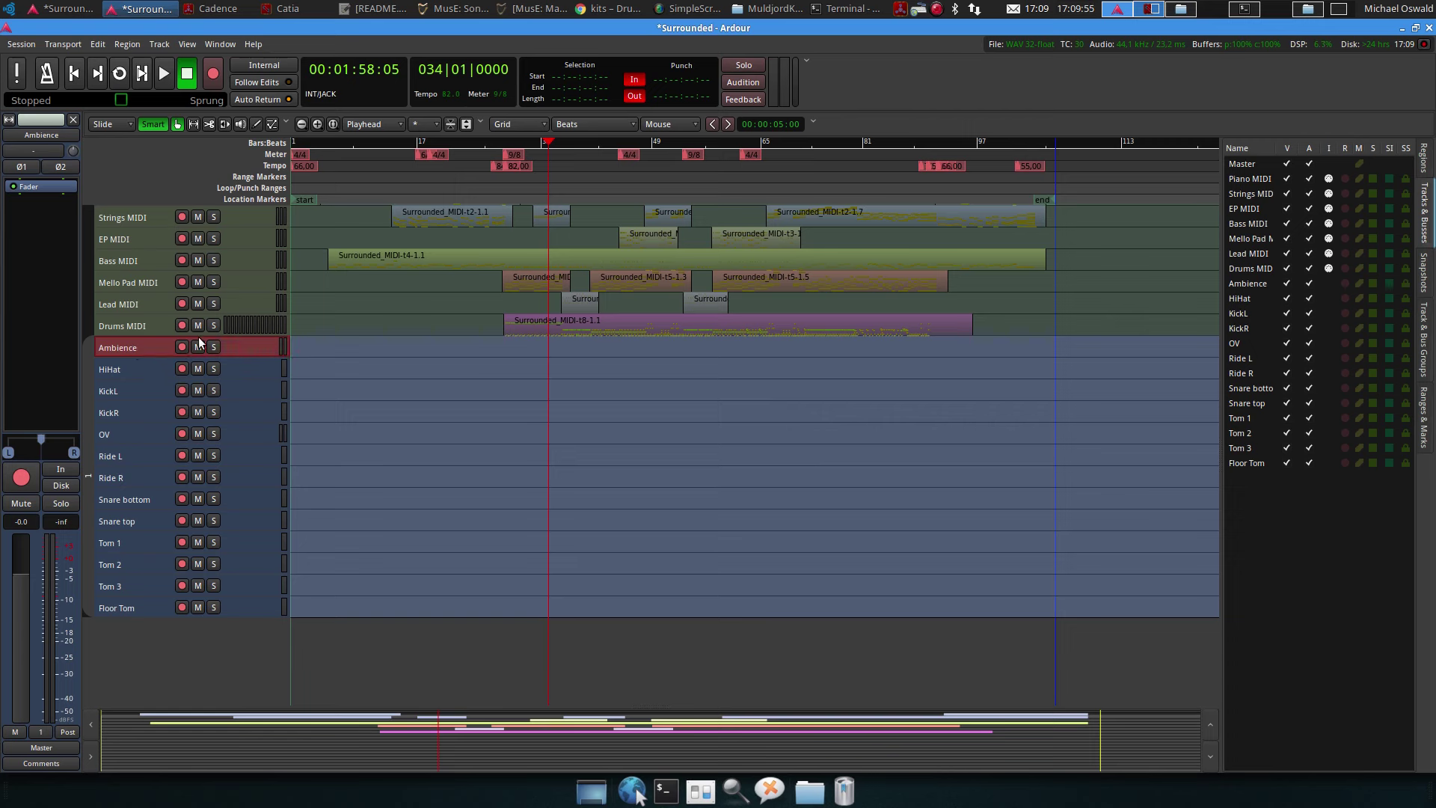
click(48, 153)
click(58, 160)
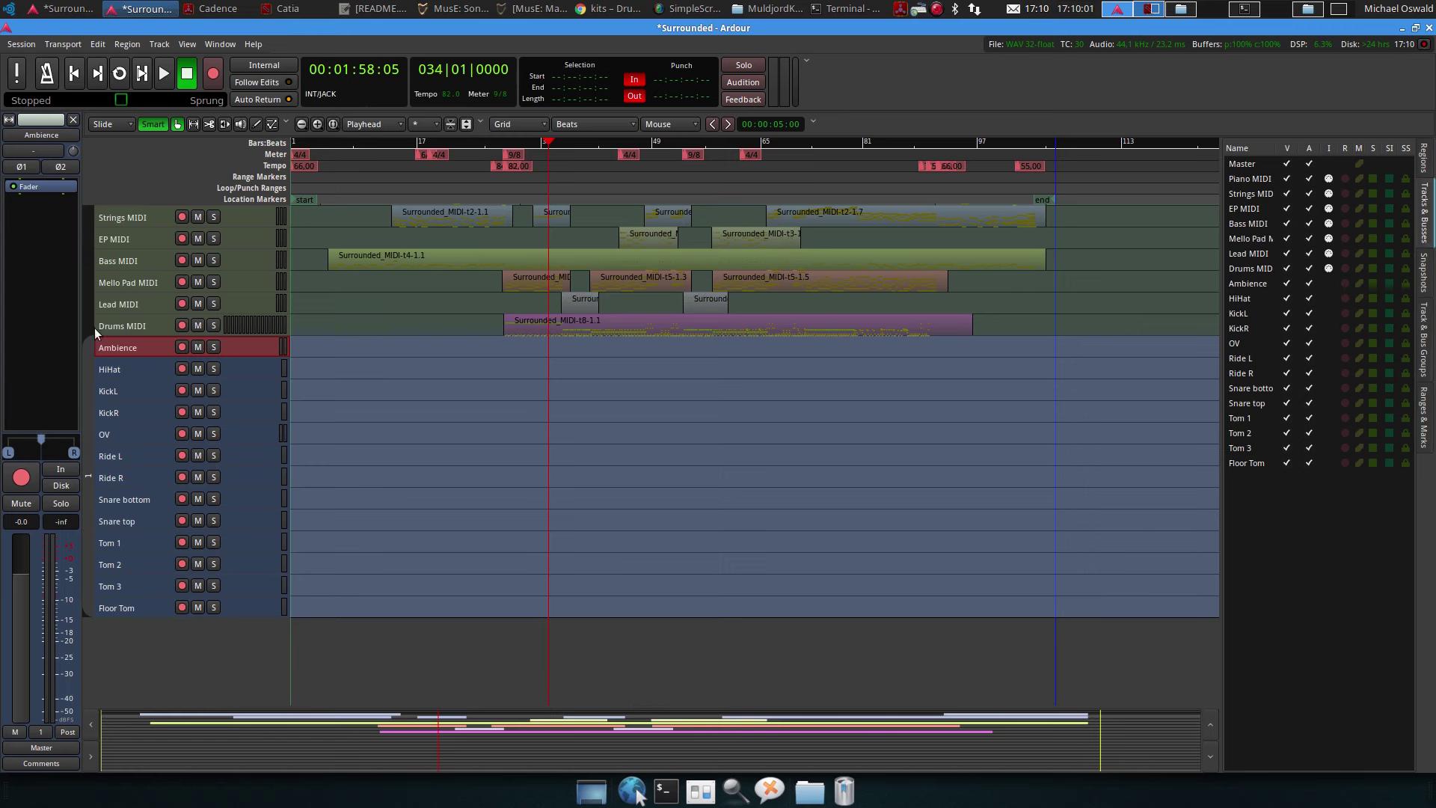
Disconnect the inputs of the HiHat, KickL and KickR tracks
click(104, 370)
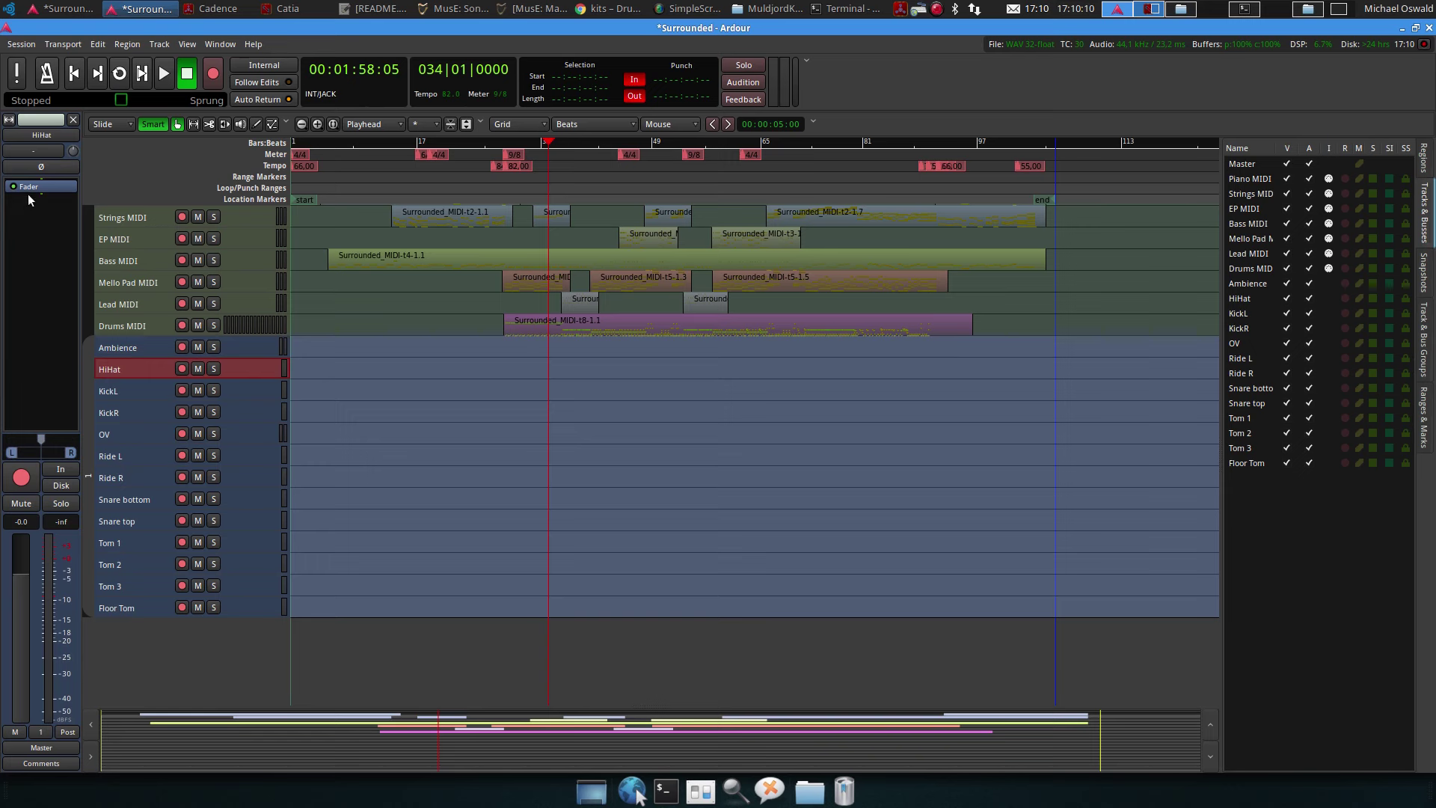
click(40, 150)
click(48, 166)
click(141, 388)
click(54, 152)
click(53, 152)
click(109, 412)
click(48, 139)
Disconnect the inputs of the OV, Ride L and Ride R tracks
click(105, 433)
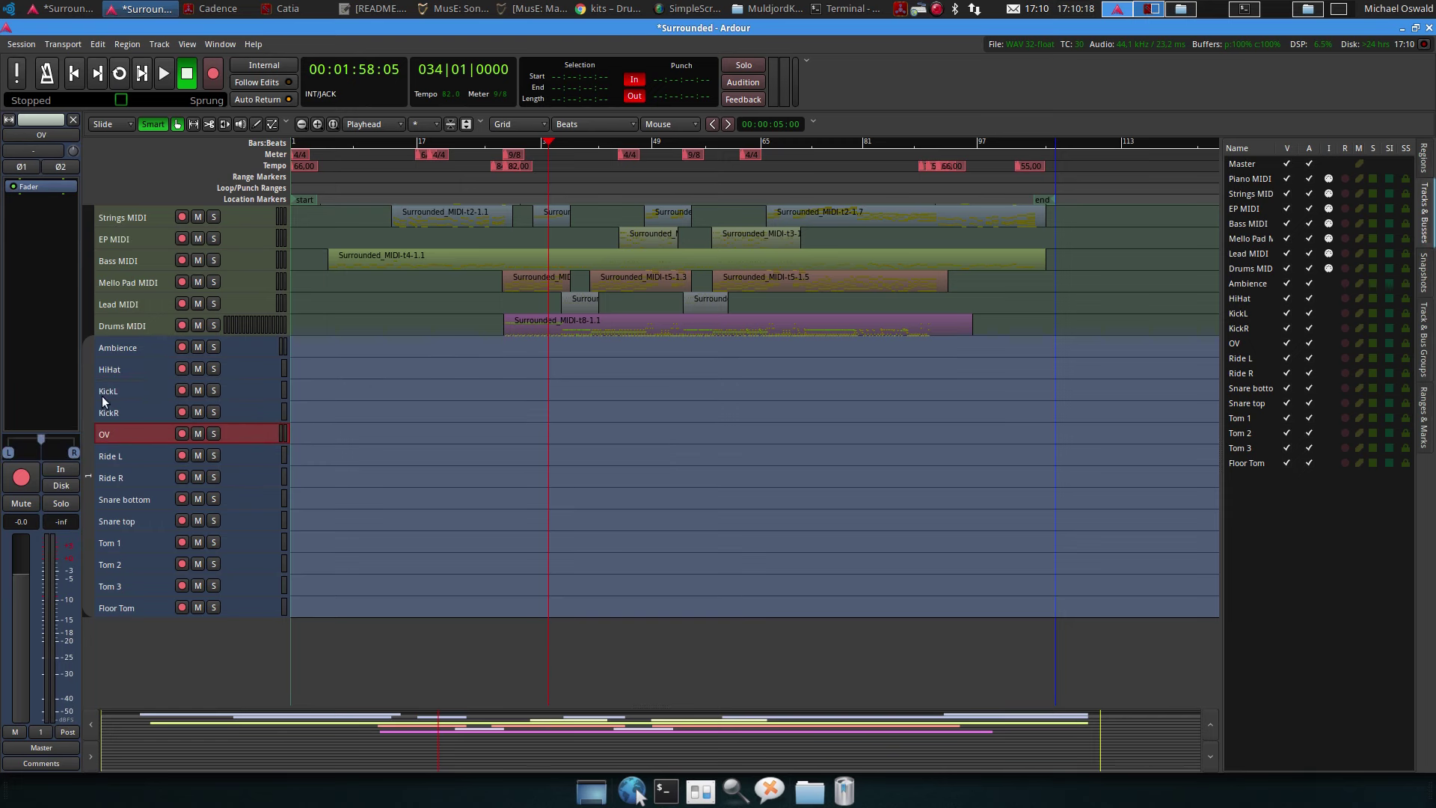
click(49, 154)
click(157, 384)
click(131, 456)
click(46, 149)
click(56, 157)
click(116, 477)
click(51, 151)
click(73, 411)
Disconnect the inputs of the Snare bottom and Snare top tracks
click(110, 499)
click(39, 154)
click(74, 482)
click(100, 522)
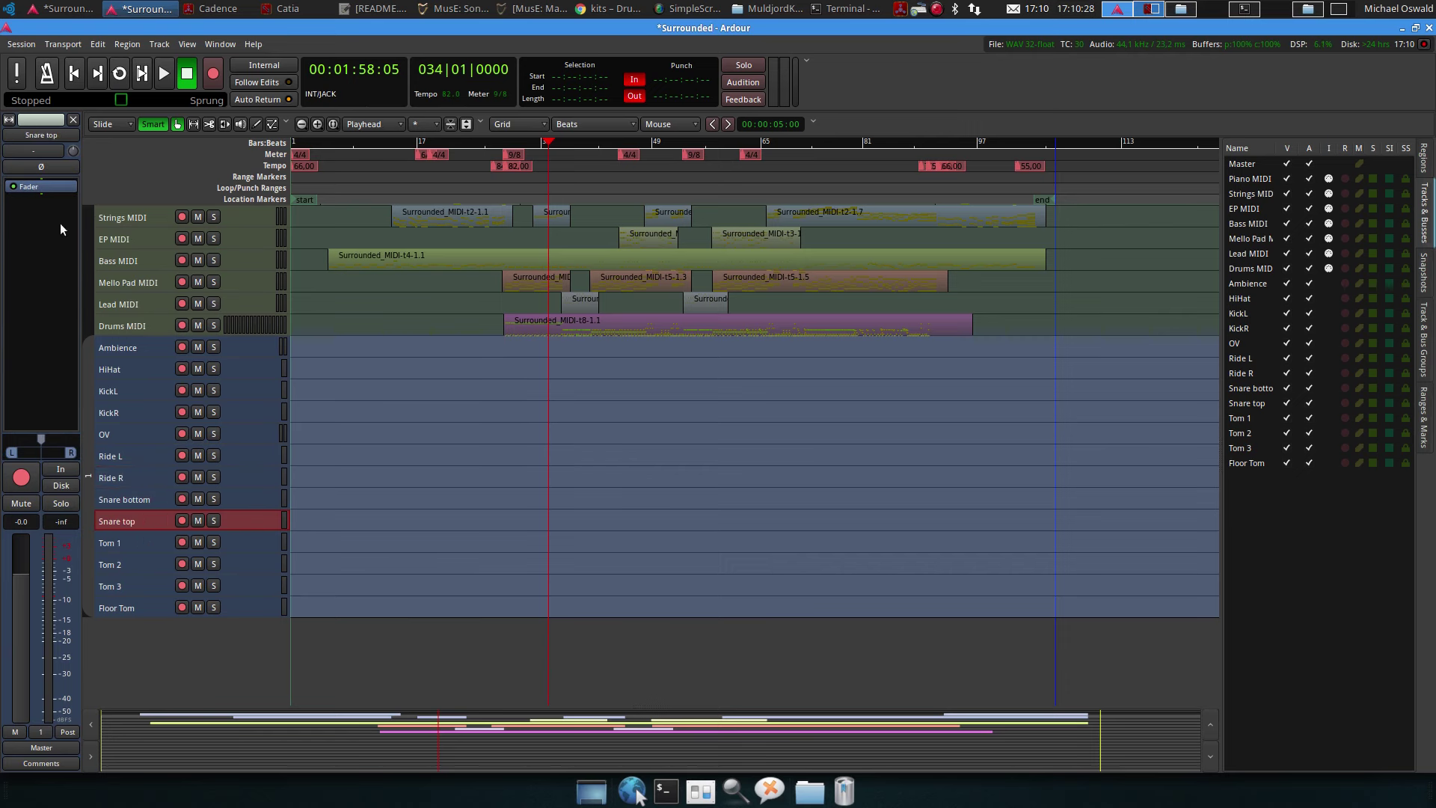
click(52, 153)
click(72, 184)
Disconnect the inputs of the Tom 1, Tom 2 and Tom 3 tracks
click(133, 542)
click(34, 150)
click(105, 480)
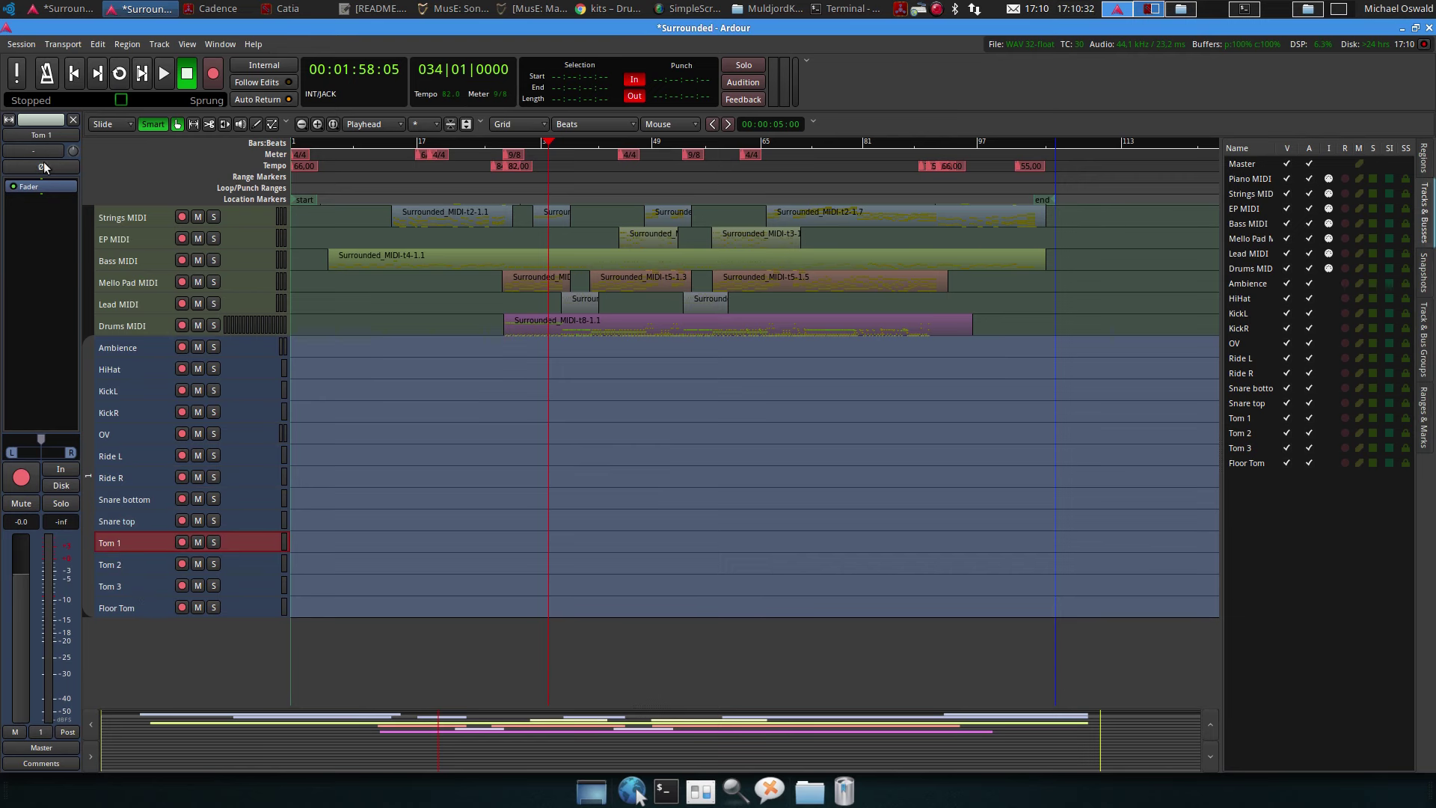
click(124, 566)
click(60, 151)
click(105, 480)
click(116, 586)
click(41, 153)
click(105, 480)
Disconnect the Floor Tom track's input and reactivate the drum track group
click(127, 608)
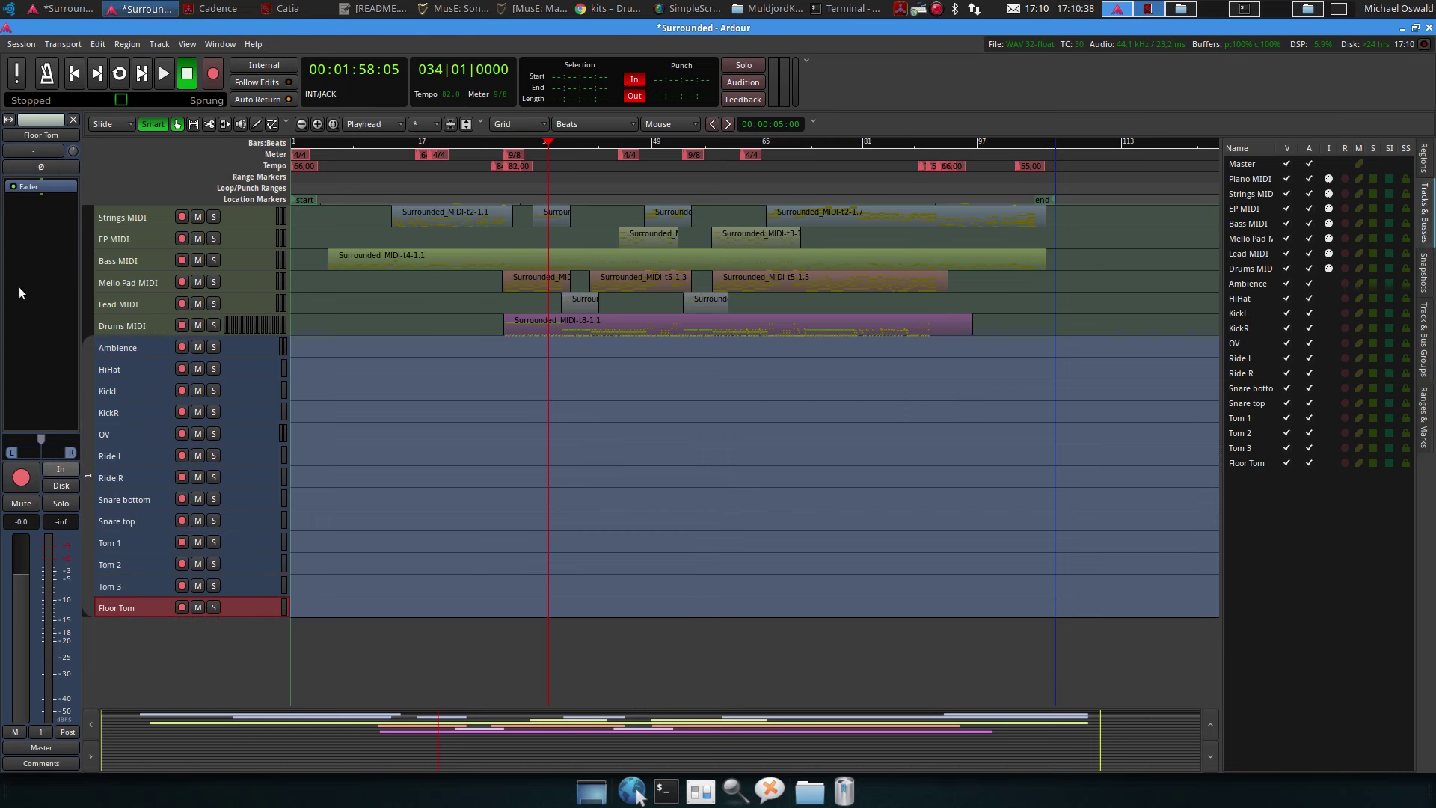
click(38, 151)
click(56, 167)
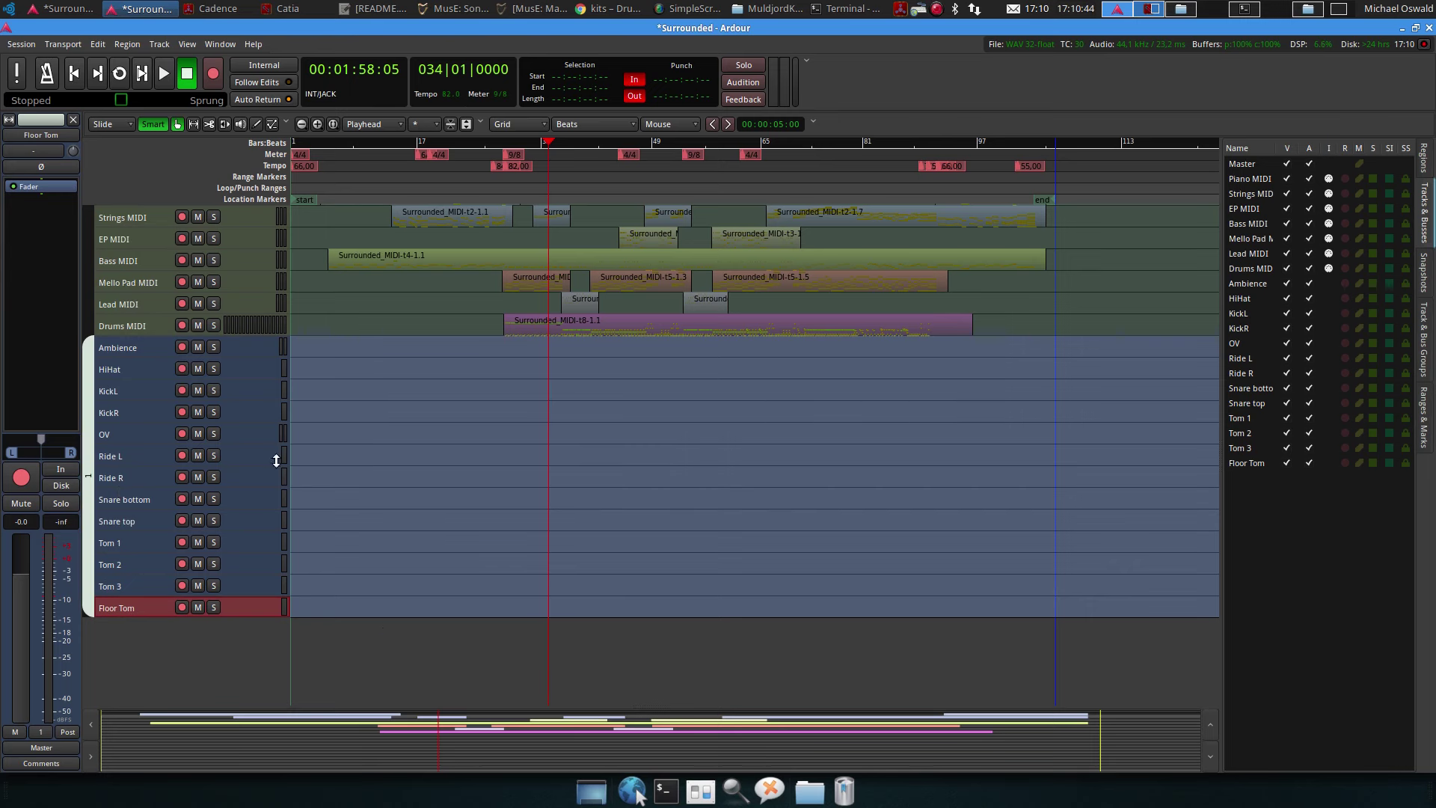
Open the audio connection matrix showing the Drums MIDI track outputs against the Master bus inputs
click(228, 47)
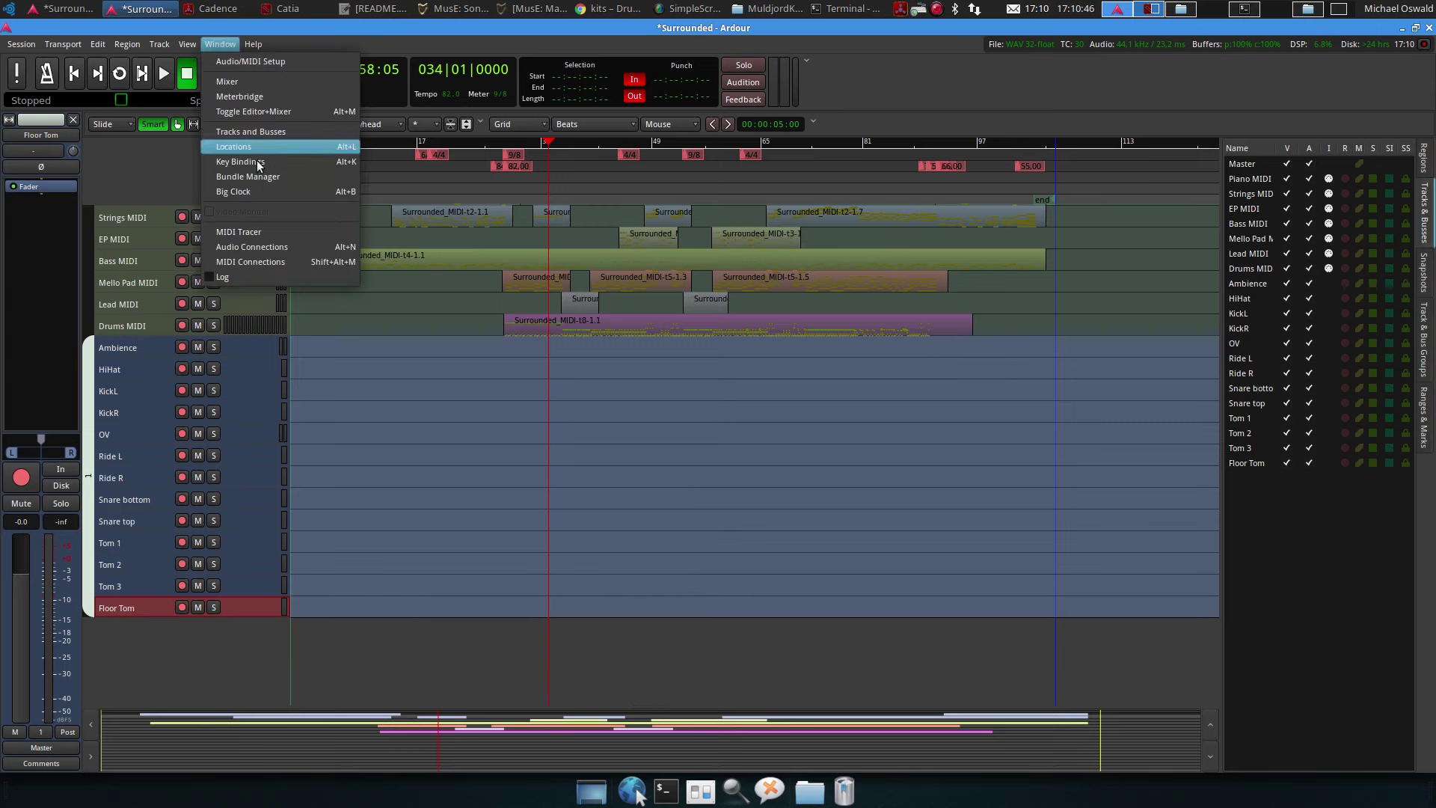
click(252, 246)
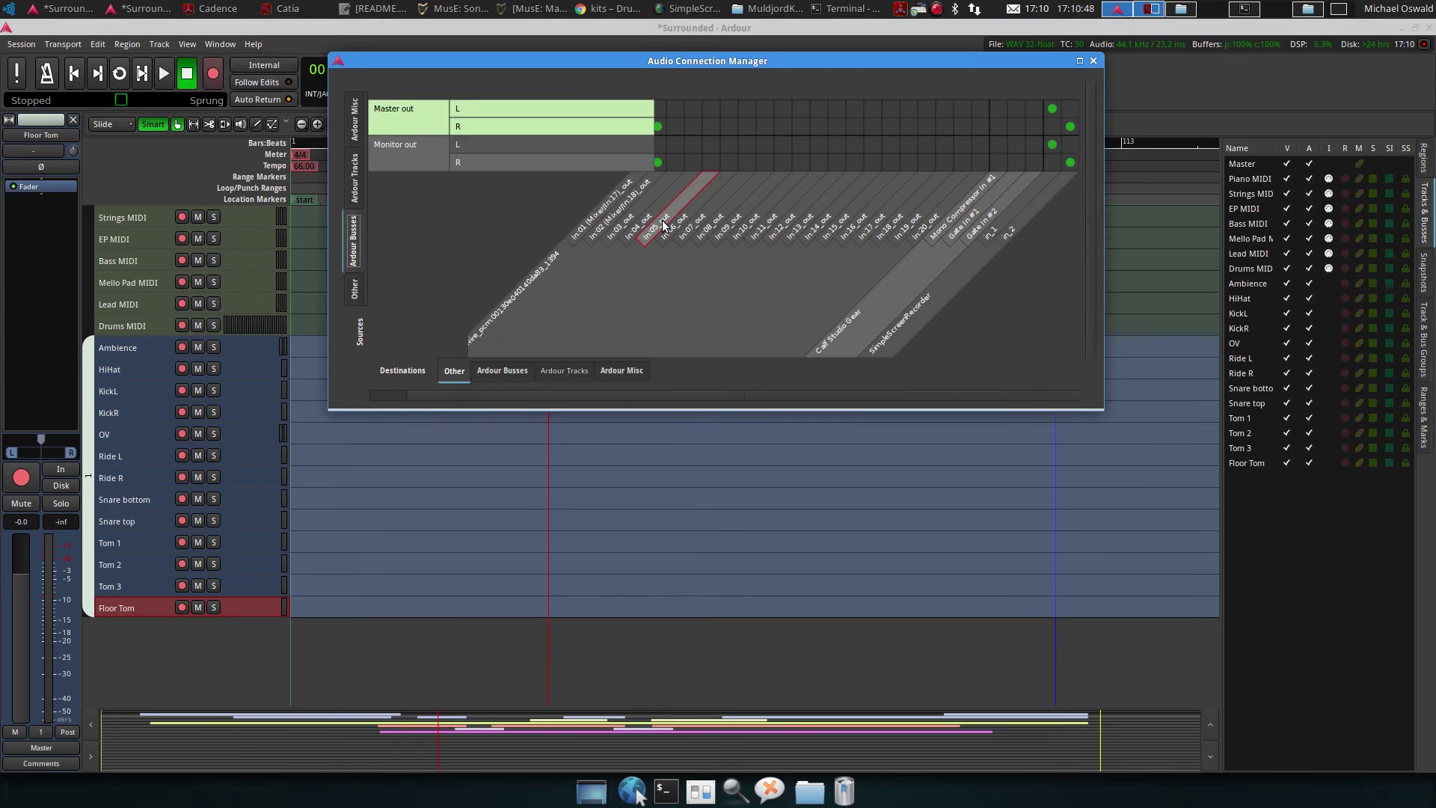
scroll(558, 396, left, 2)
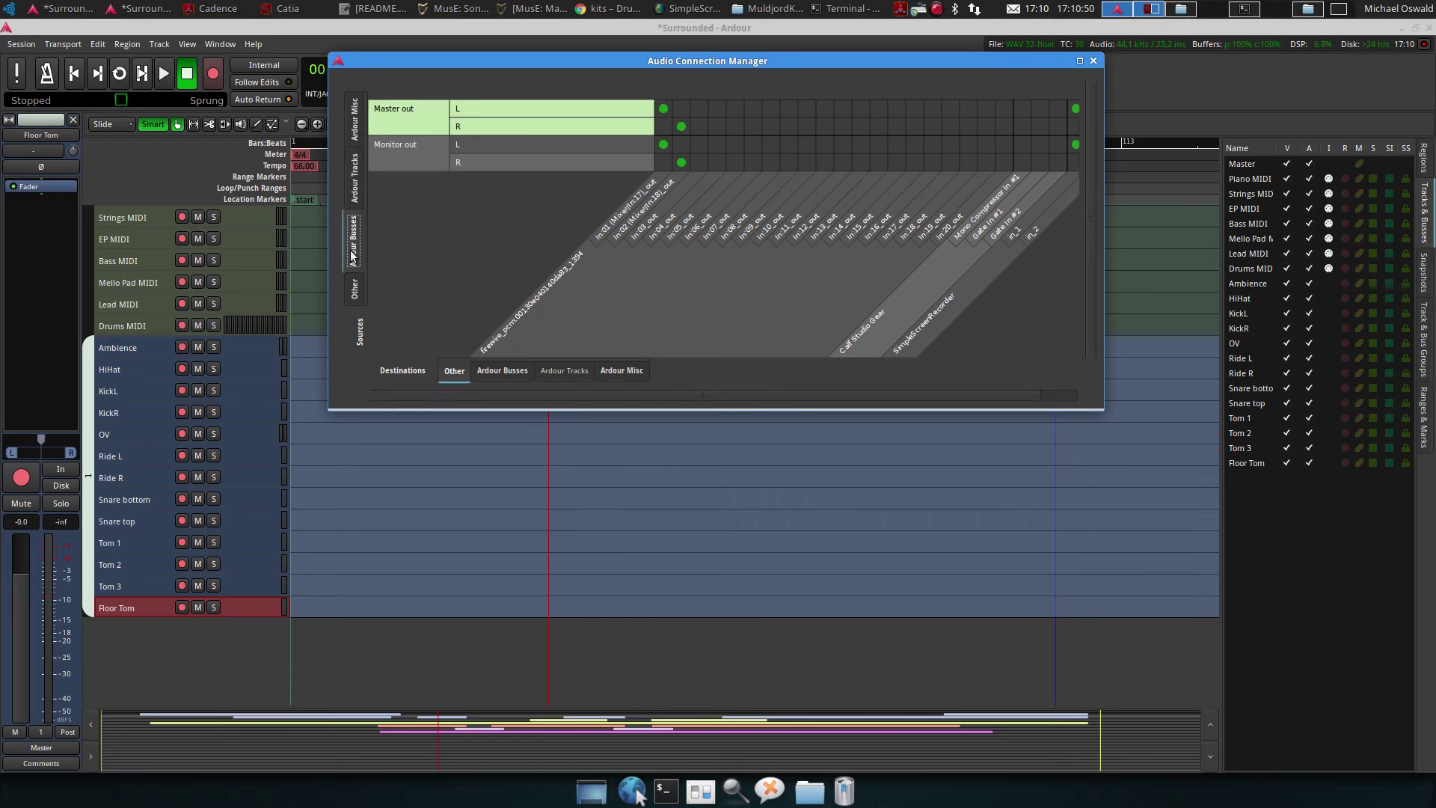
click(355, 178)
scroll(554, 340, down, 3)
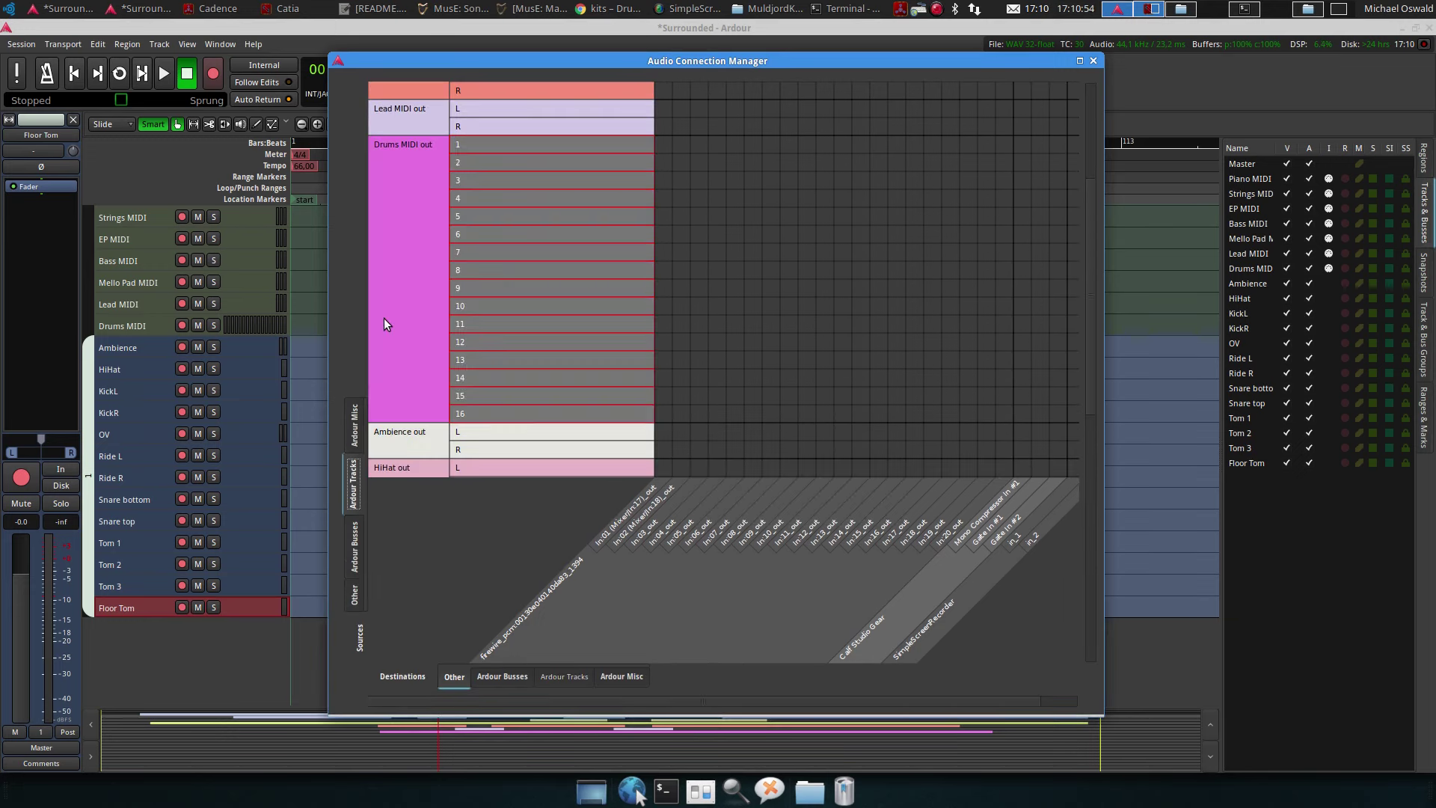
click(500, 673)
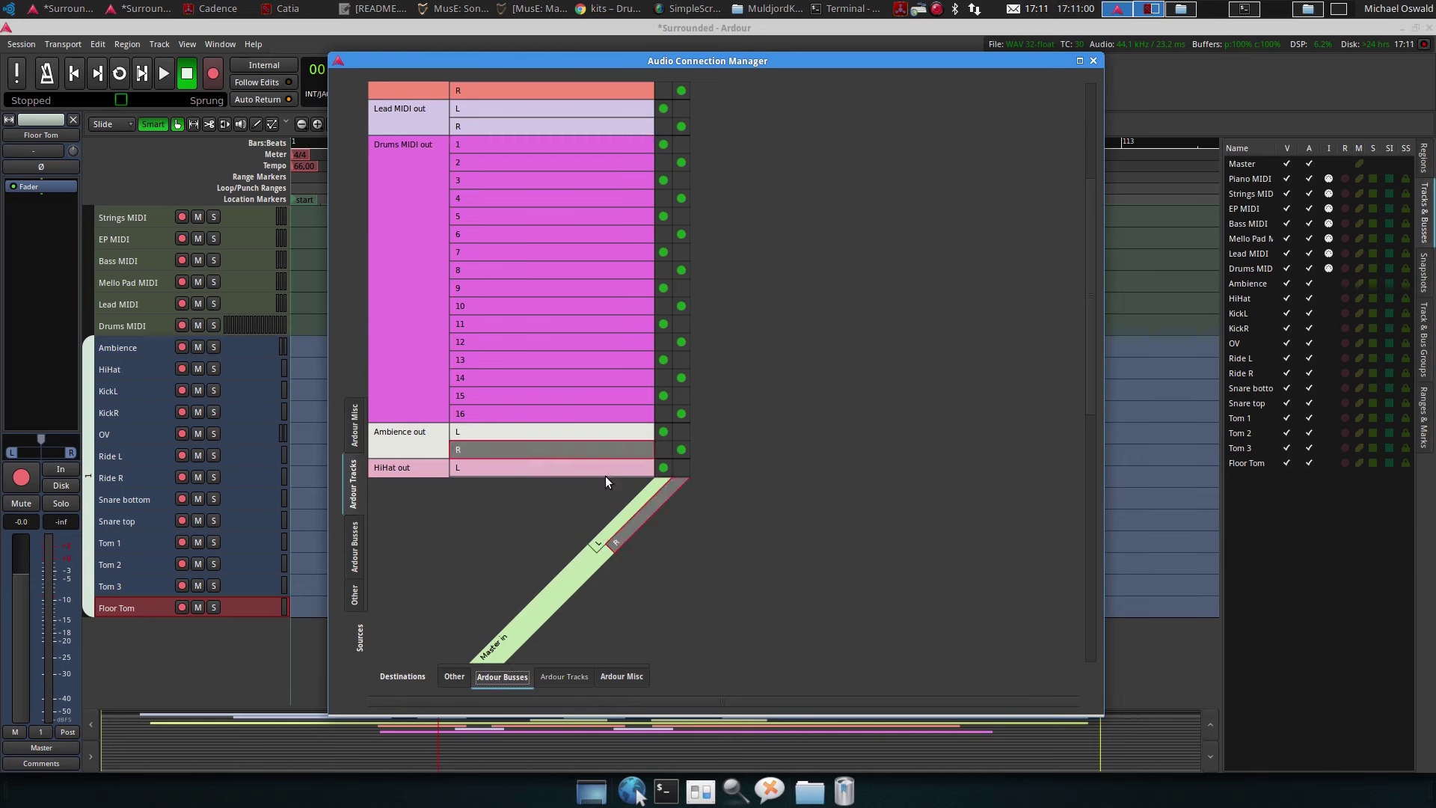
Disconnect Drums MIDI outputs 1 to 16 from the Master bus inputs
click(663, 145)
click(681, 162)
click(664, 180)
click(680, 198)
click(666, 216)
click(678, 234)
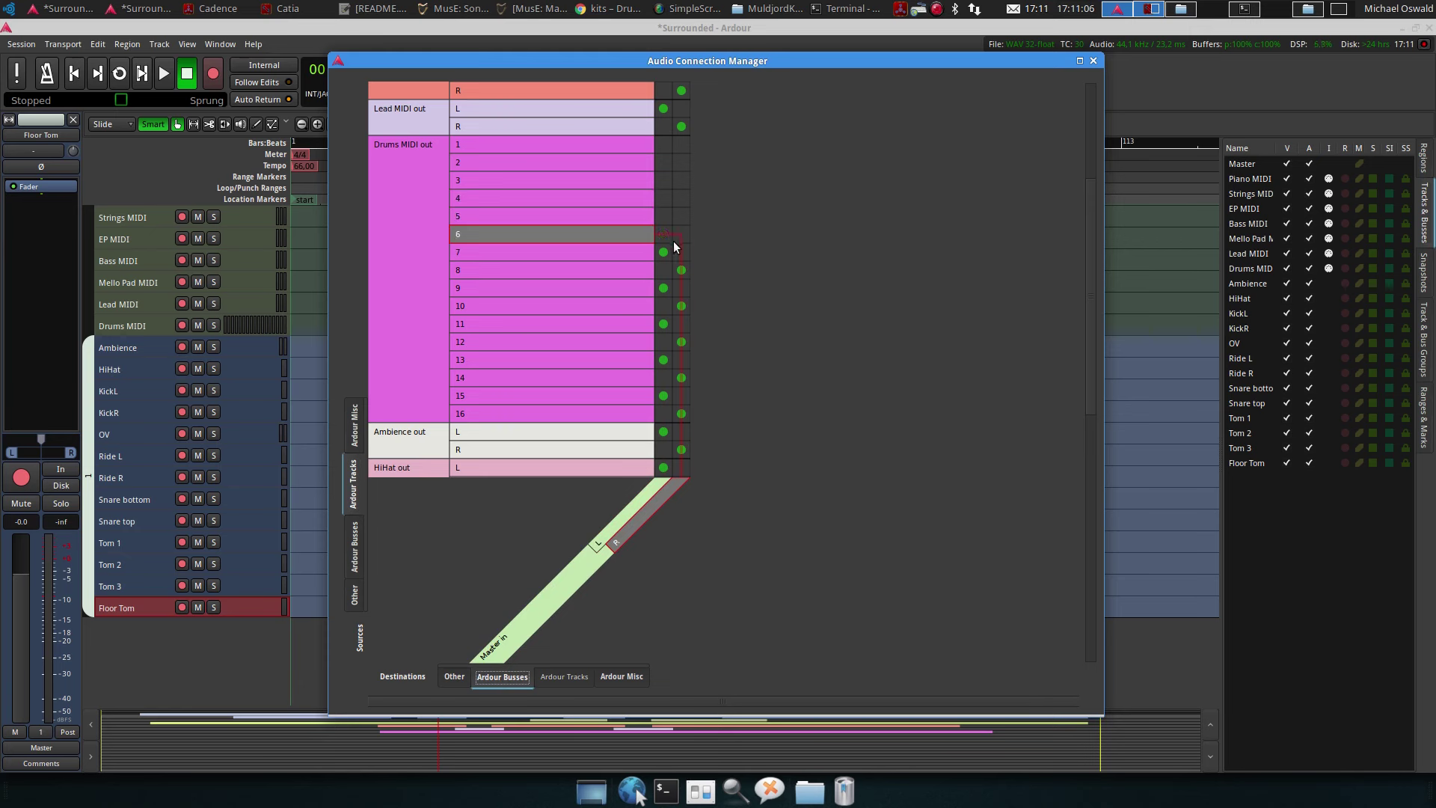
click(664, 252)
click(681, 270)
click(663, 288)
click(681, 306)
click(663, 323)
click(681, 342)
click(664, 360)
click(681, 377)
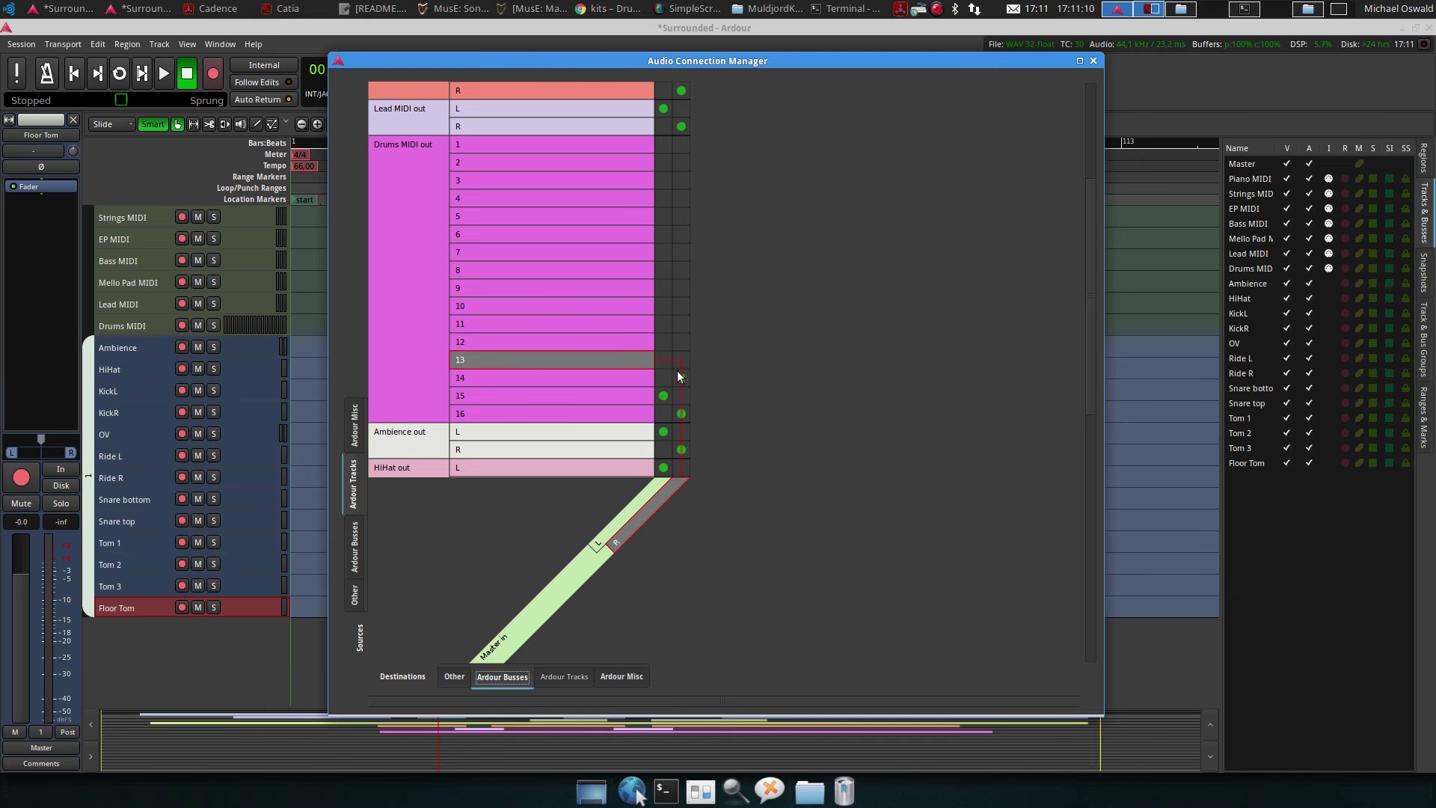
click(666, 395)
click(679, 413)
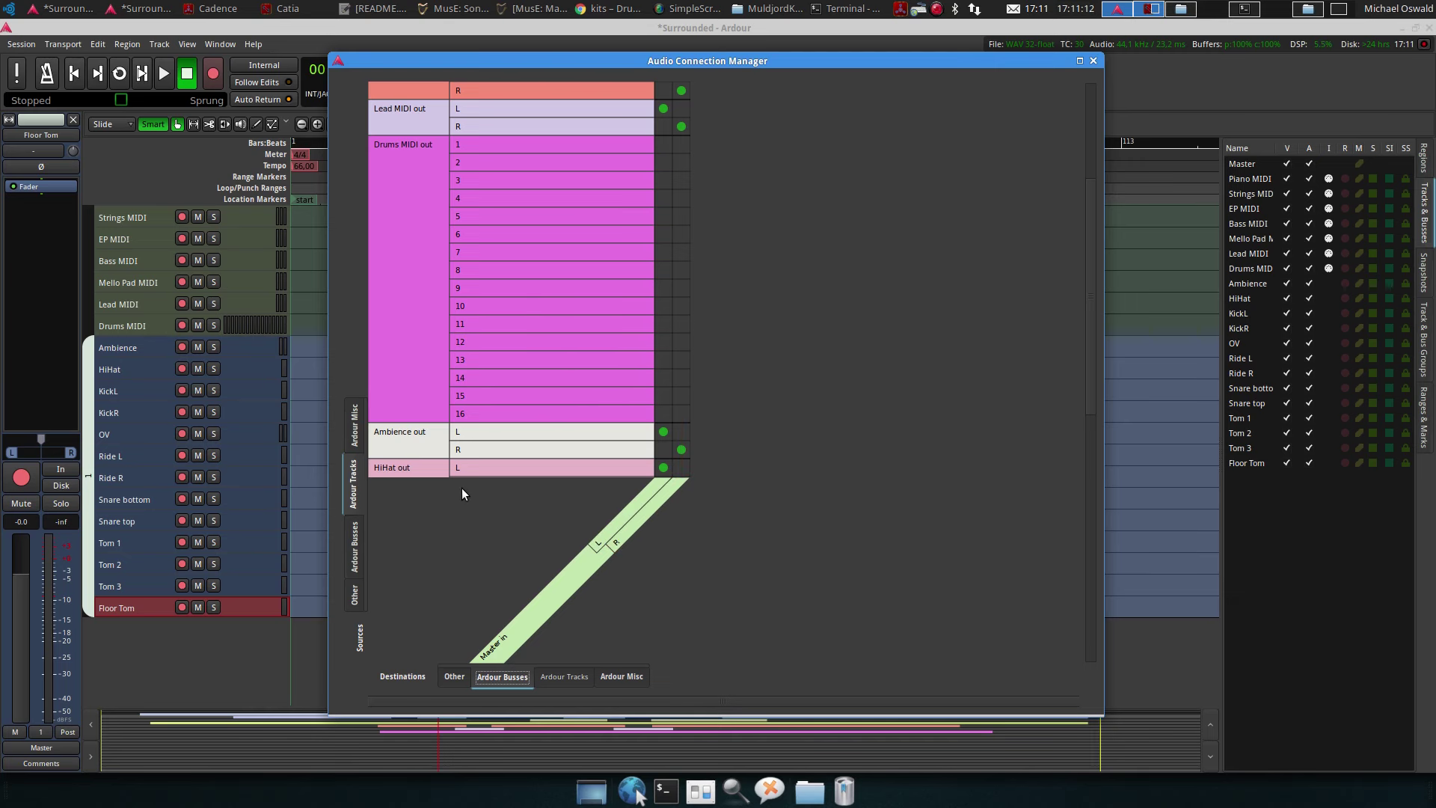
Connect Drums MIDI outputs 1 to 15 in order to the audio track inputs from Ambience left to Floor Tom, and close the connection matrix
click(572, 679)
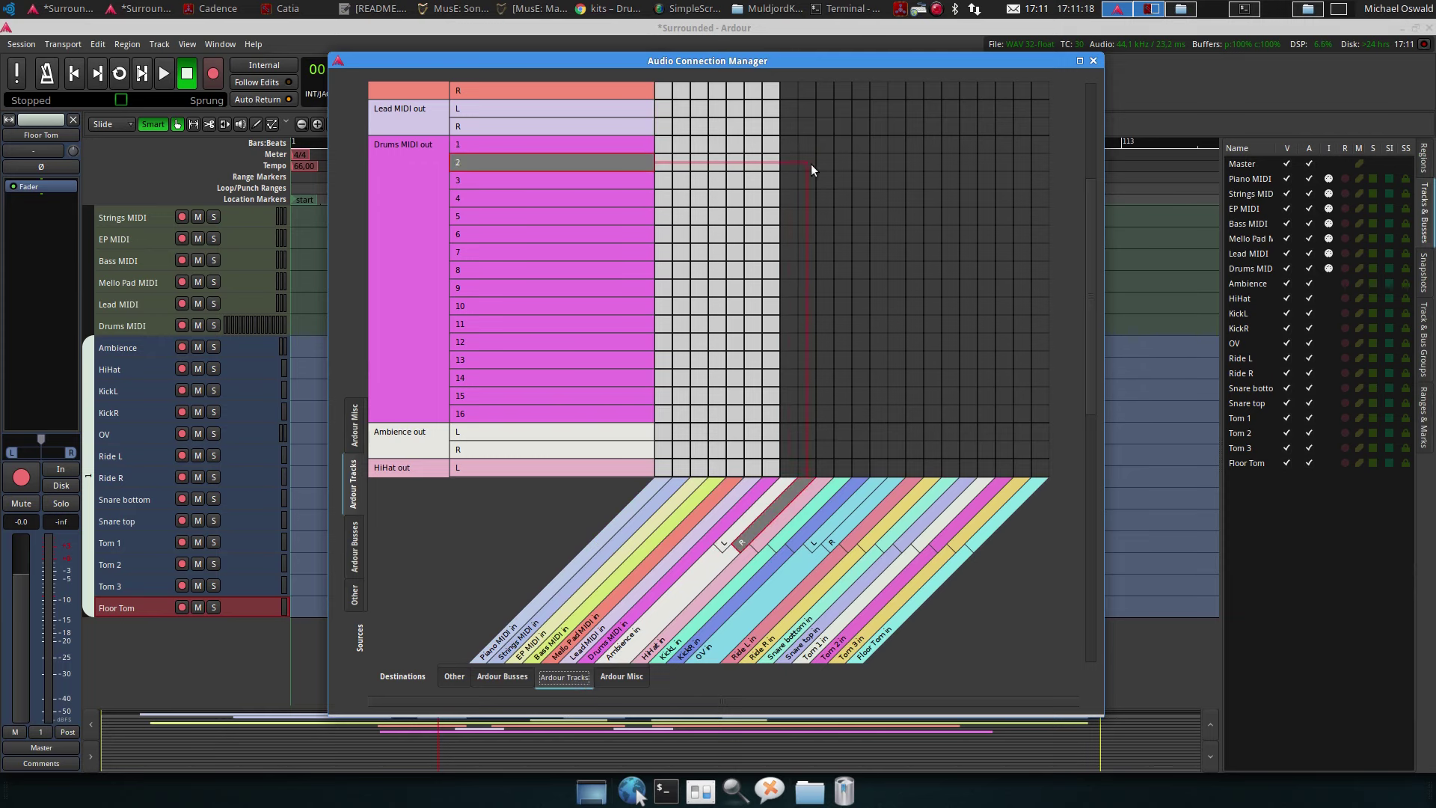
drag(789, 142, 888, 256)
mouse_move(927, 303)
mouse_down()
mouse_move(909, 263)
mouse_move(1036, 391)
mouse_up()
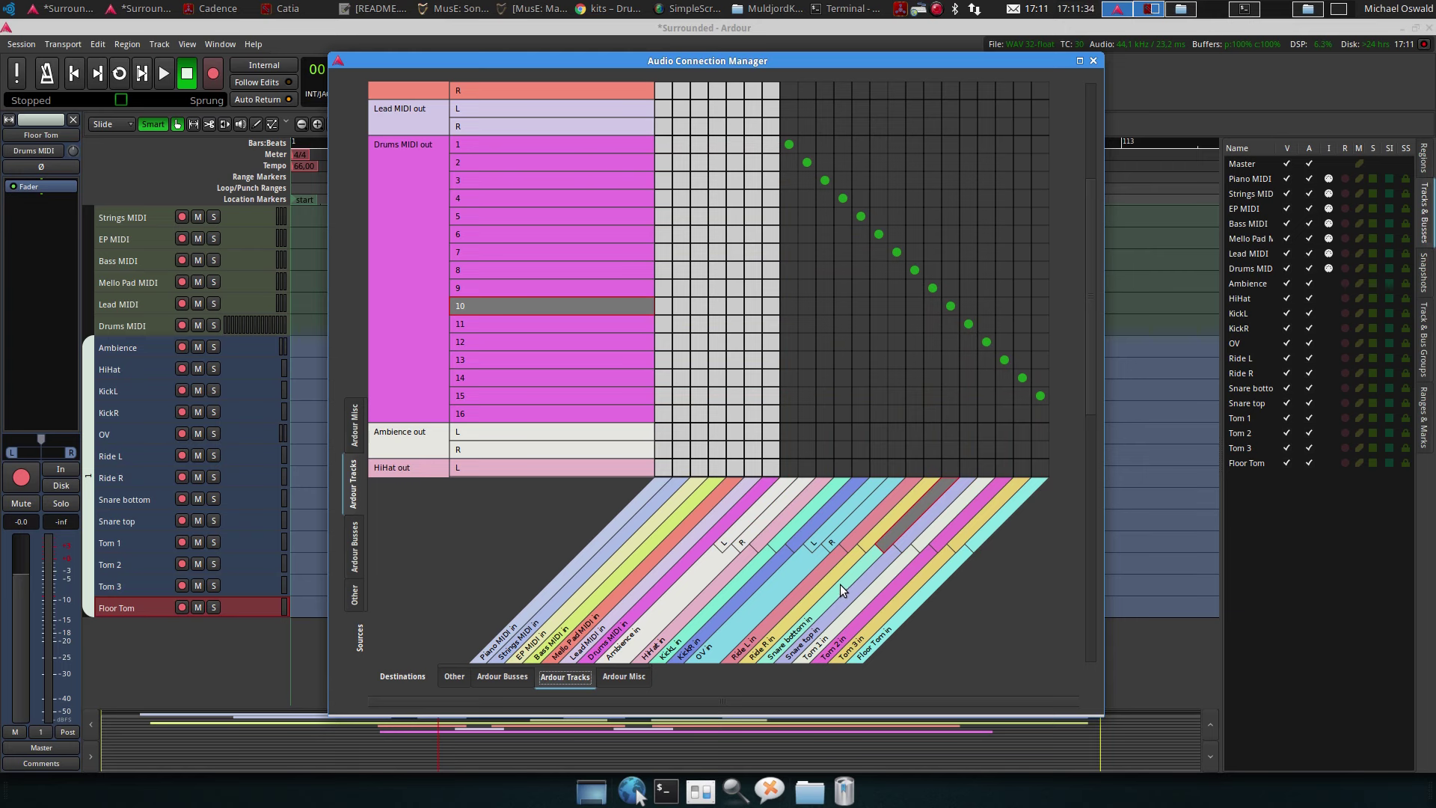
key(alt+p)
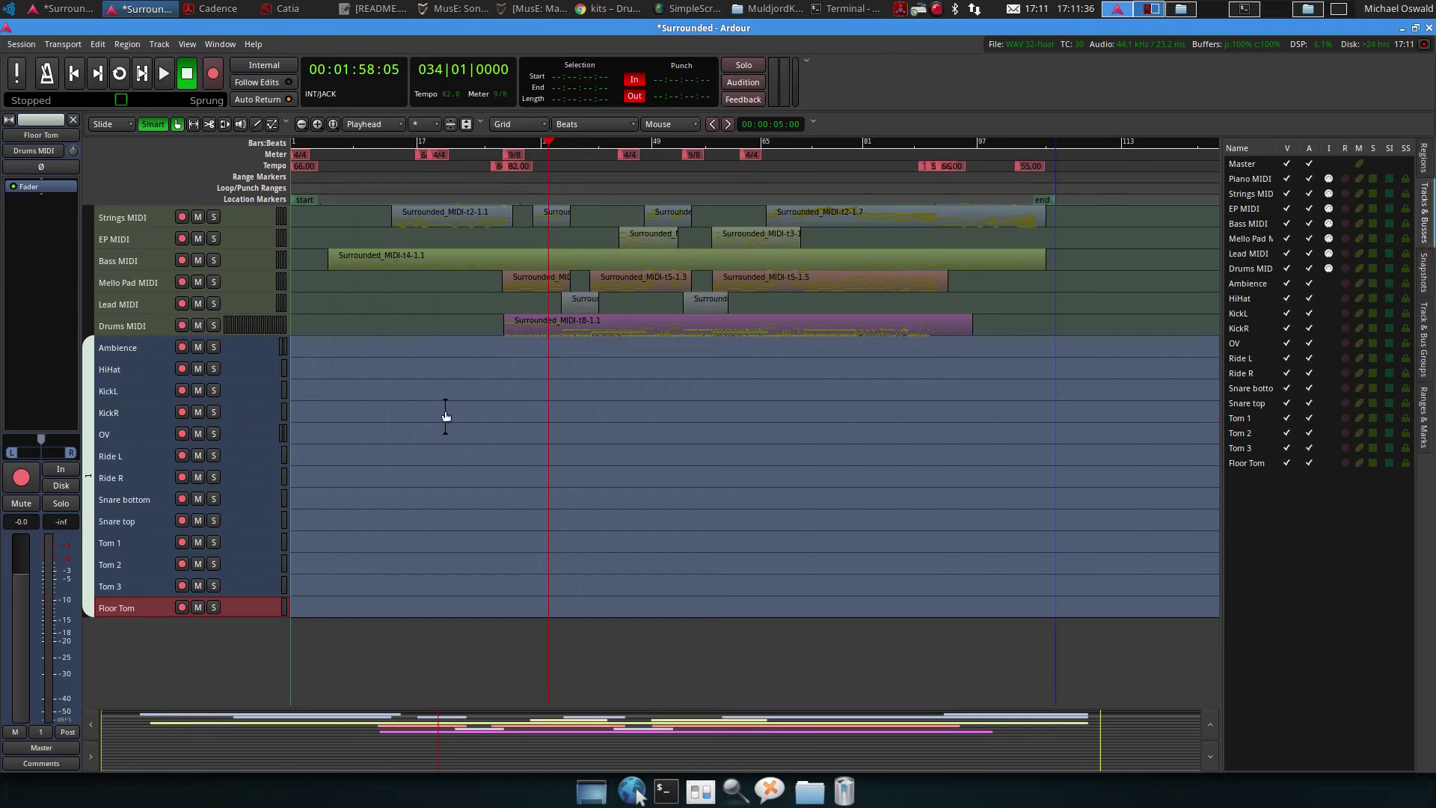
Save the session and play it briefly to check the new drum routing
key(ctrl+s)
key(space)
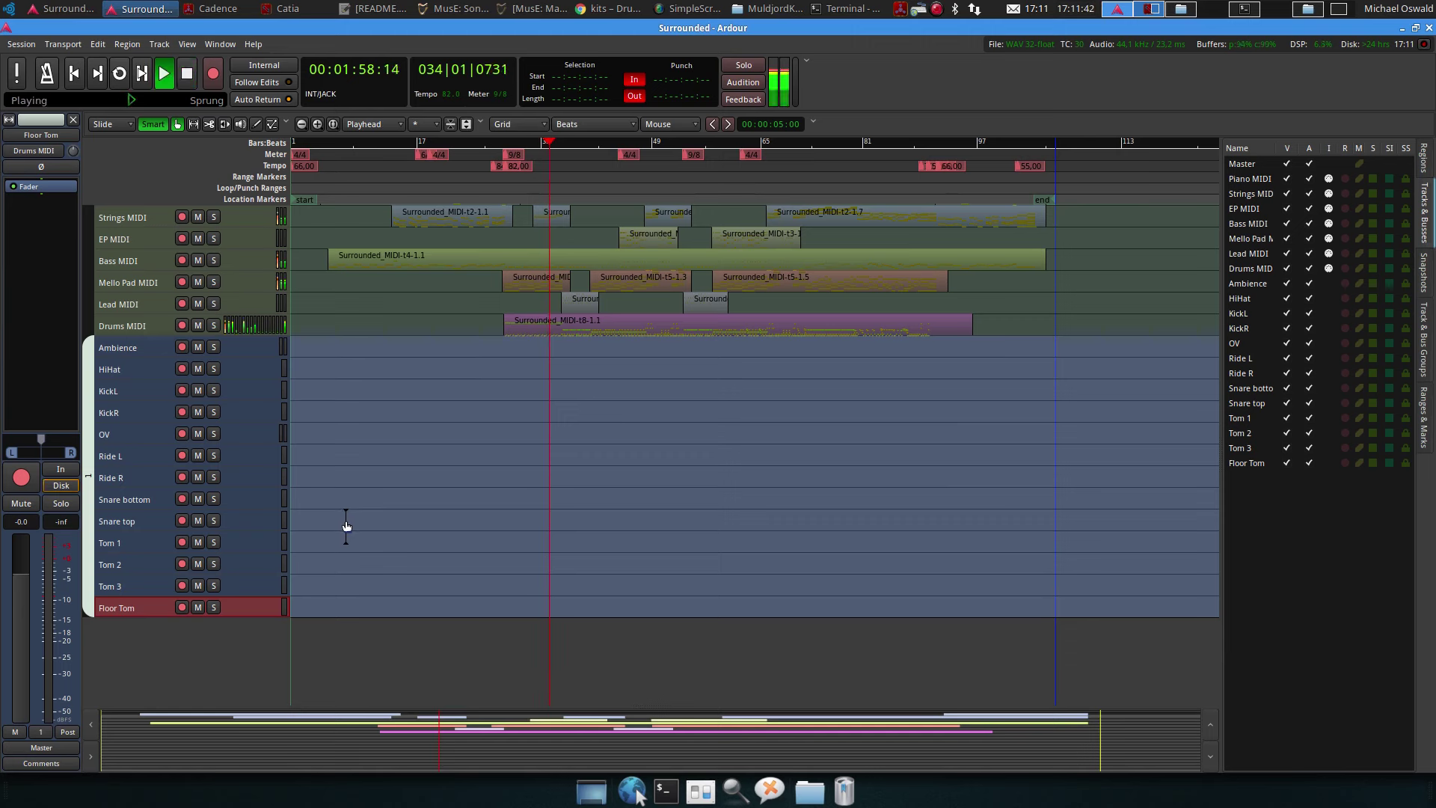
key(space)
Enable input monitoring on all grouped drum tracks and play the session briefly to check their signals
click(150, 351)
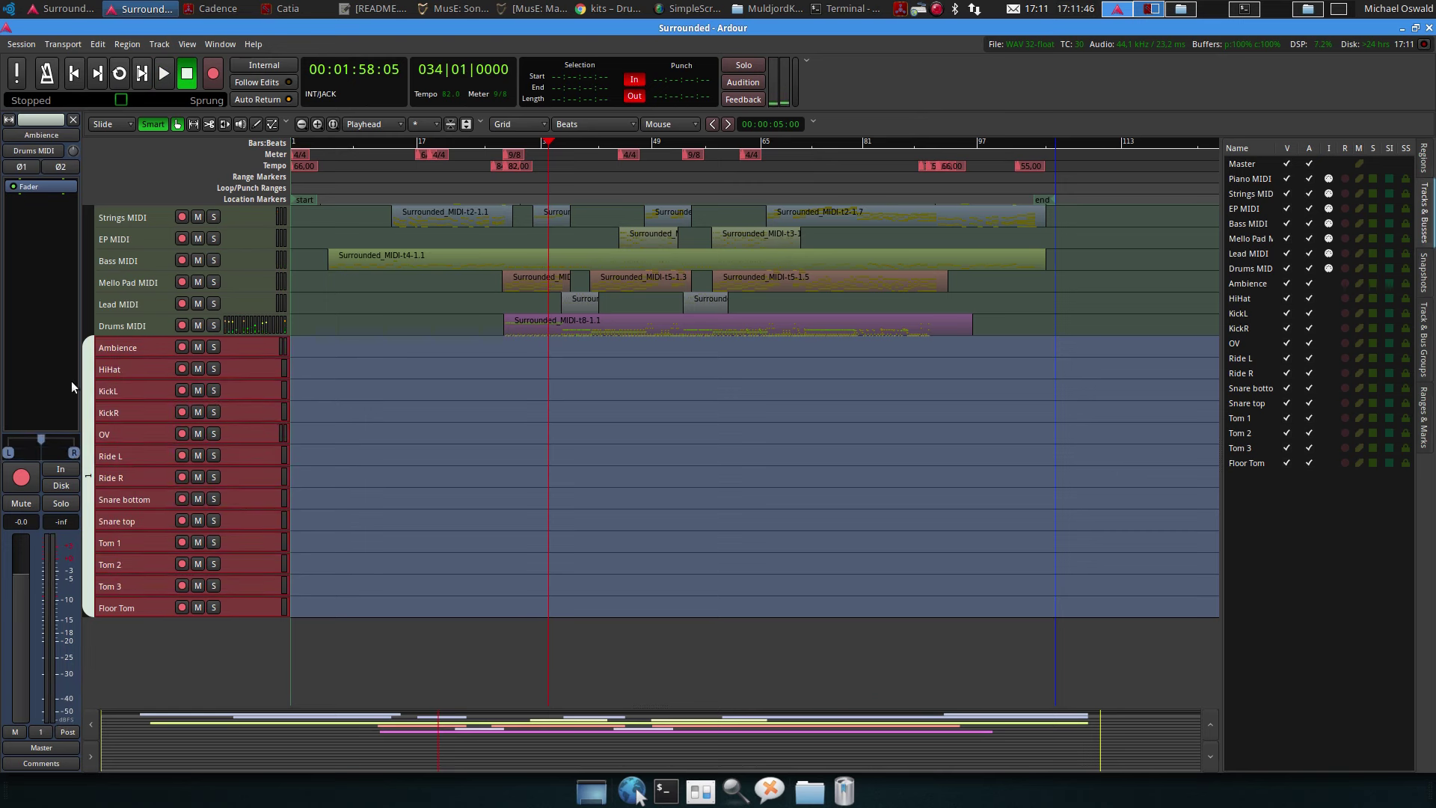
click(63, 469)
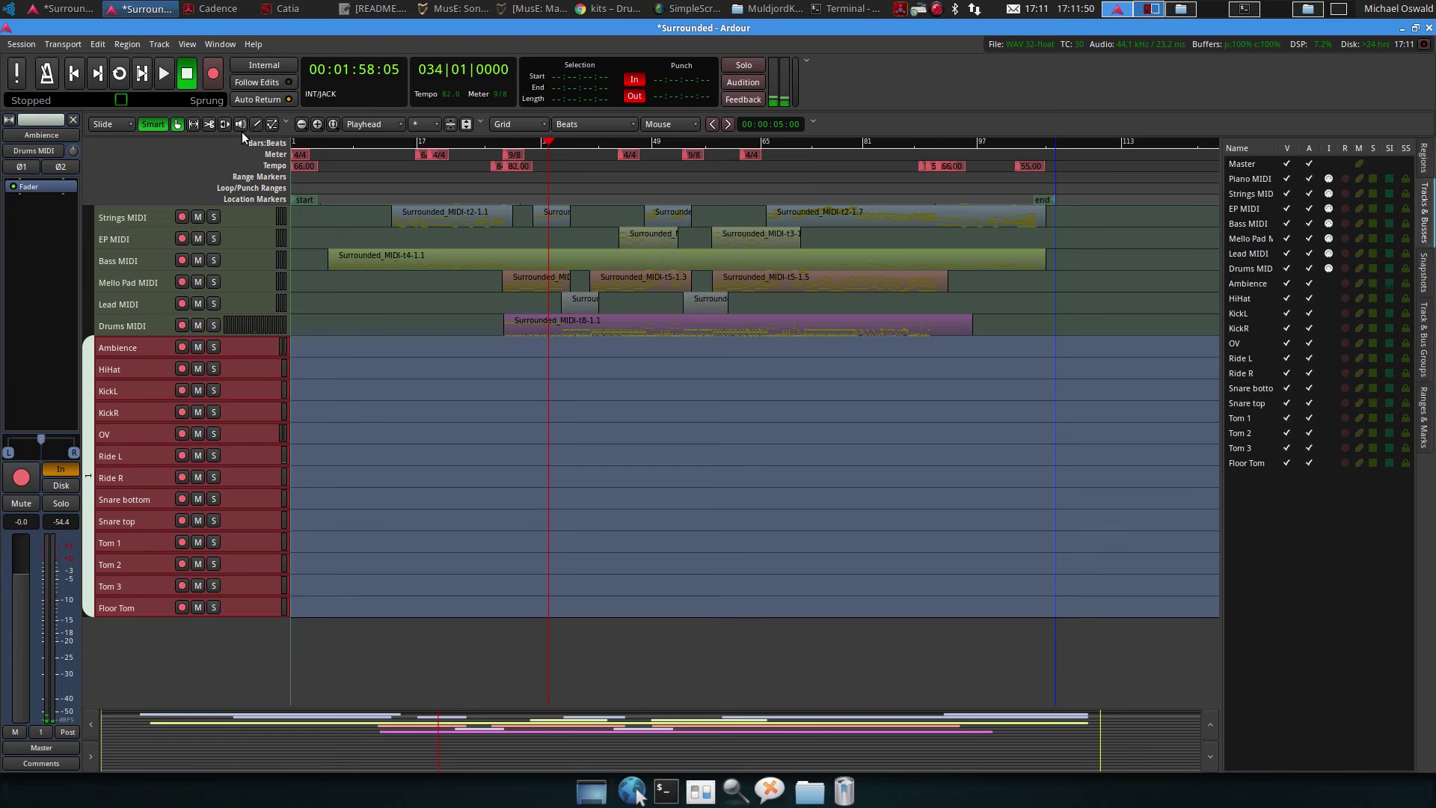
click(164, 72)
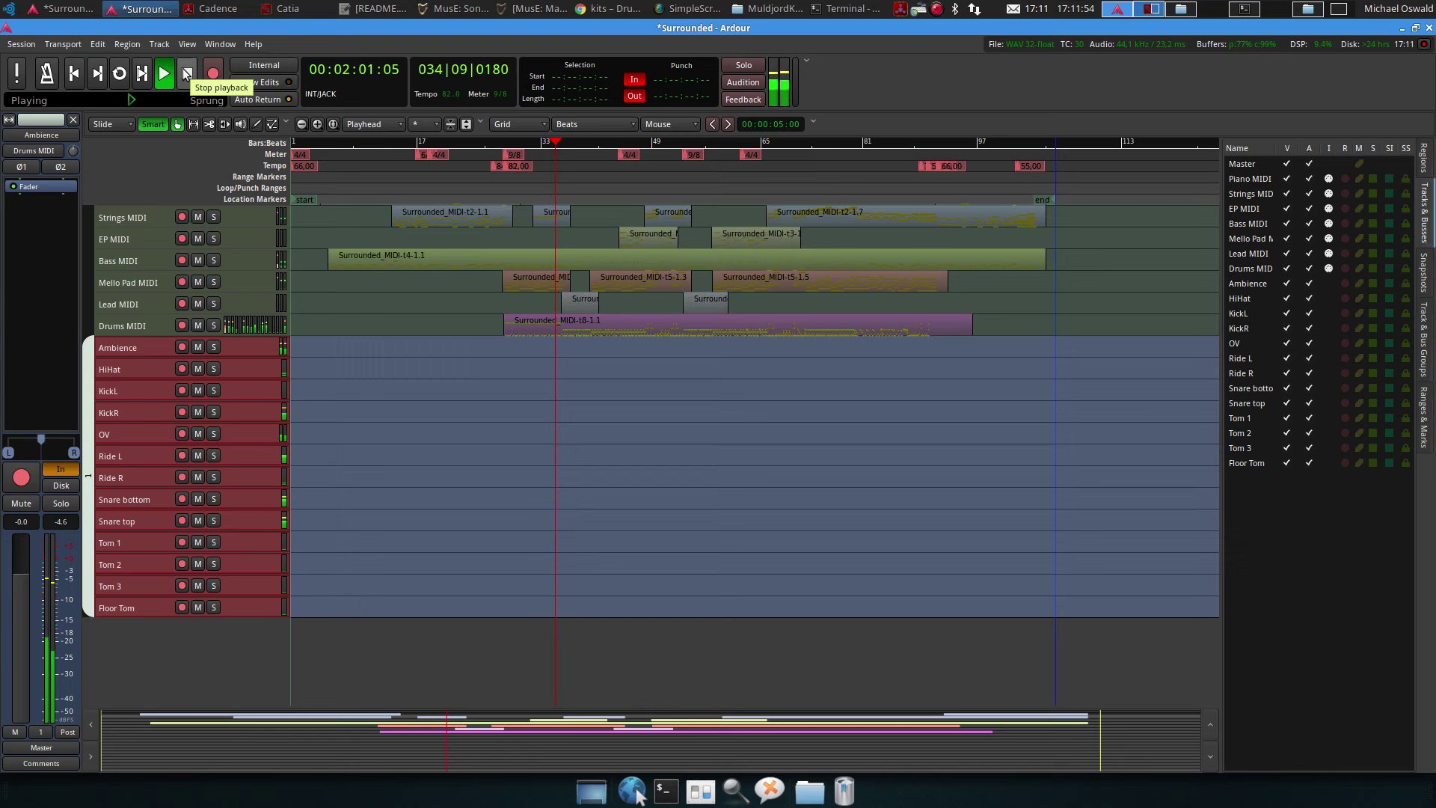
click(186, 73)
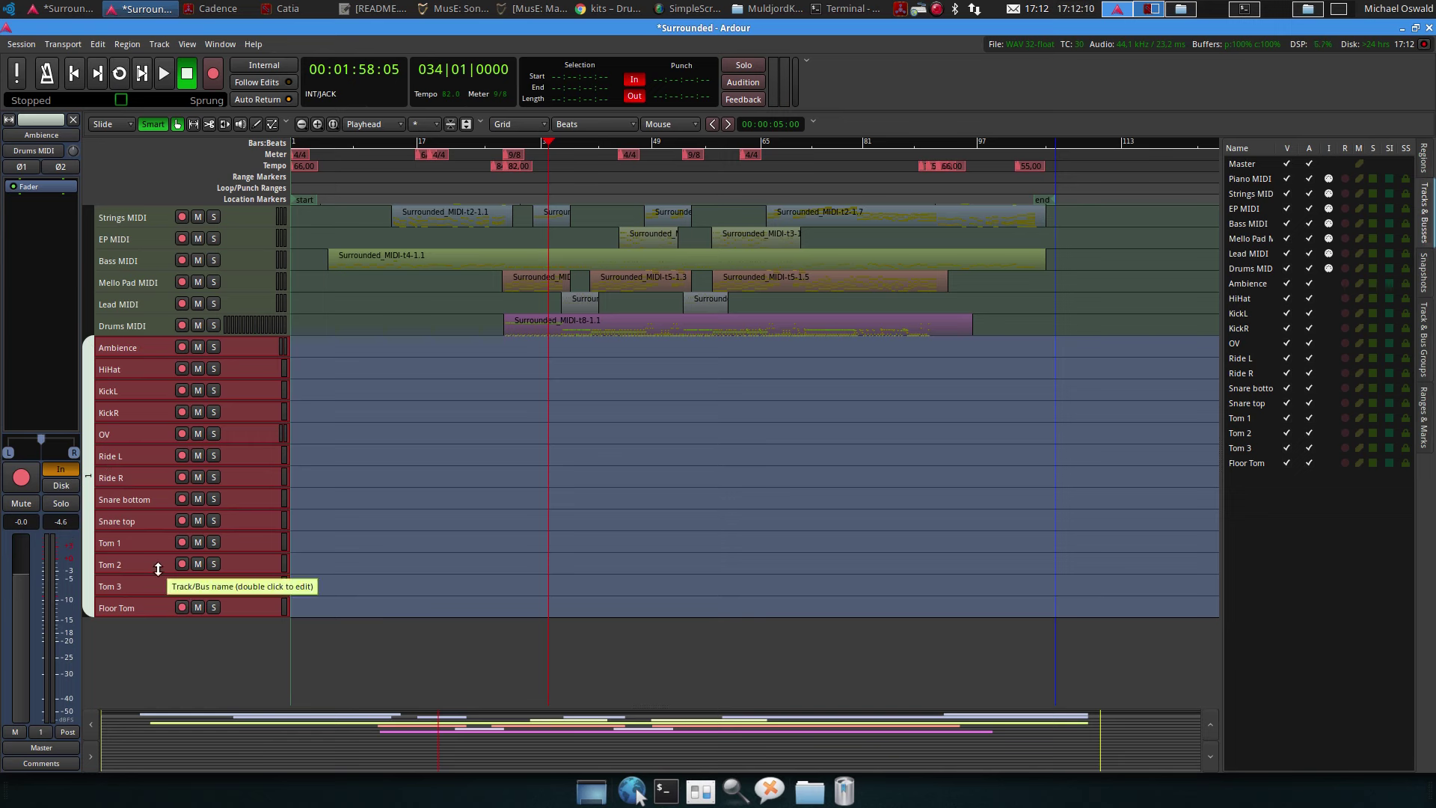
Add one stereo bus named Drums Master after the last track, without a group
click(148, 562)
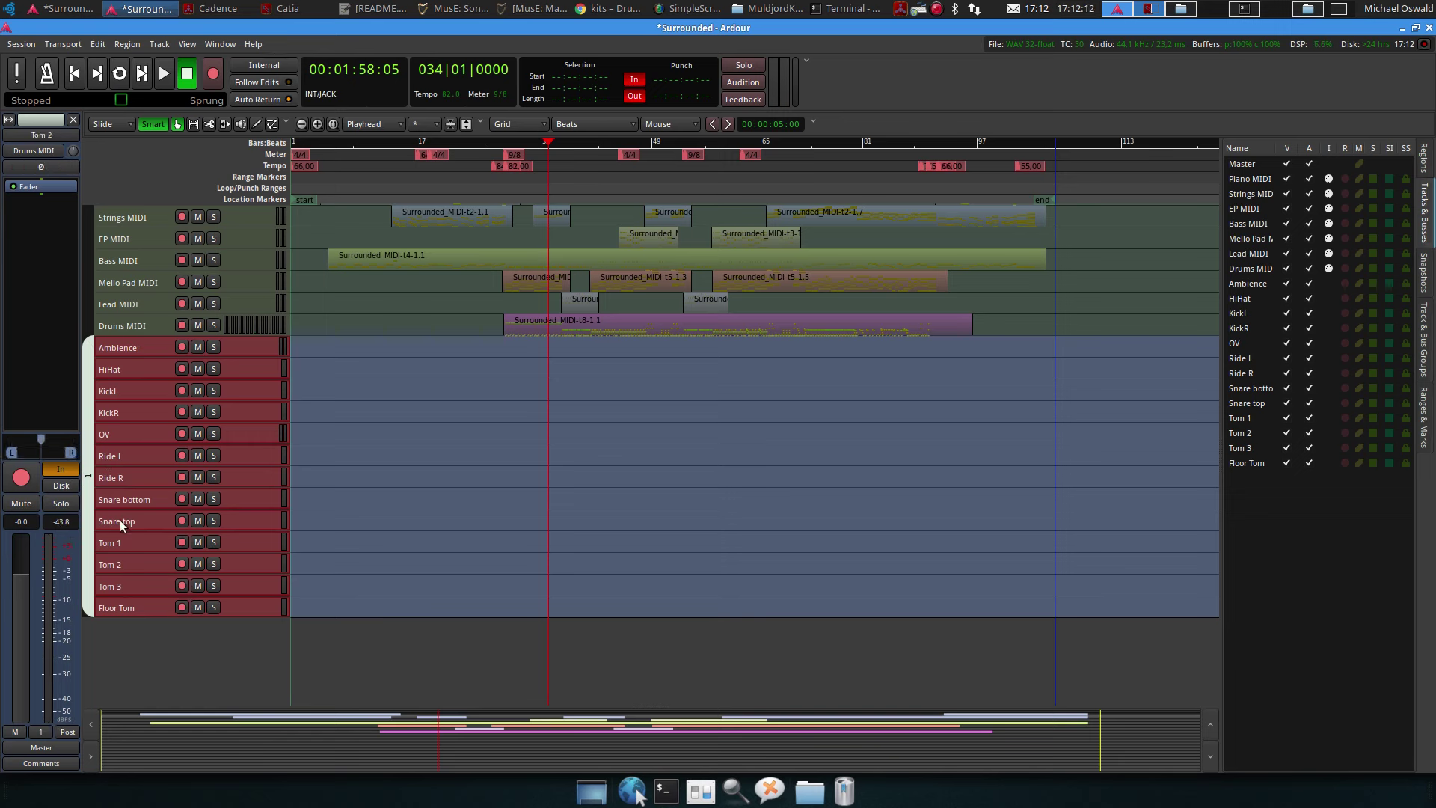
click(168, 43)
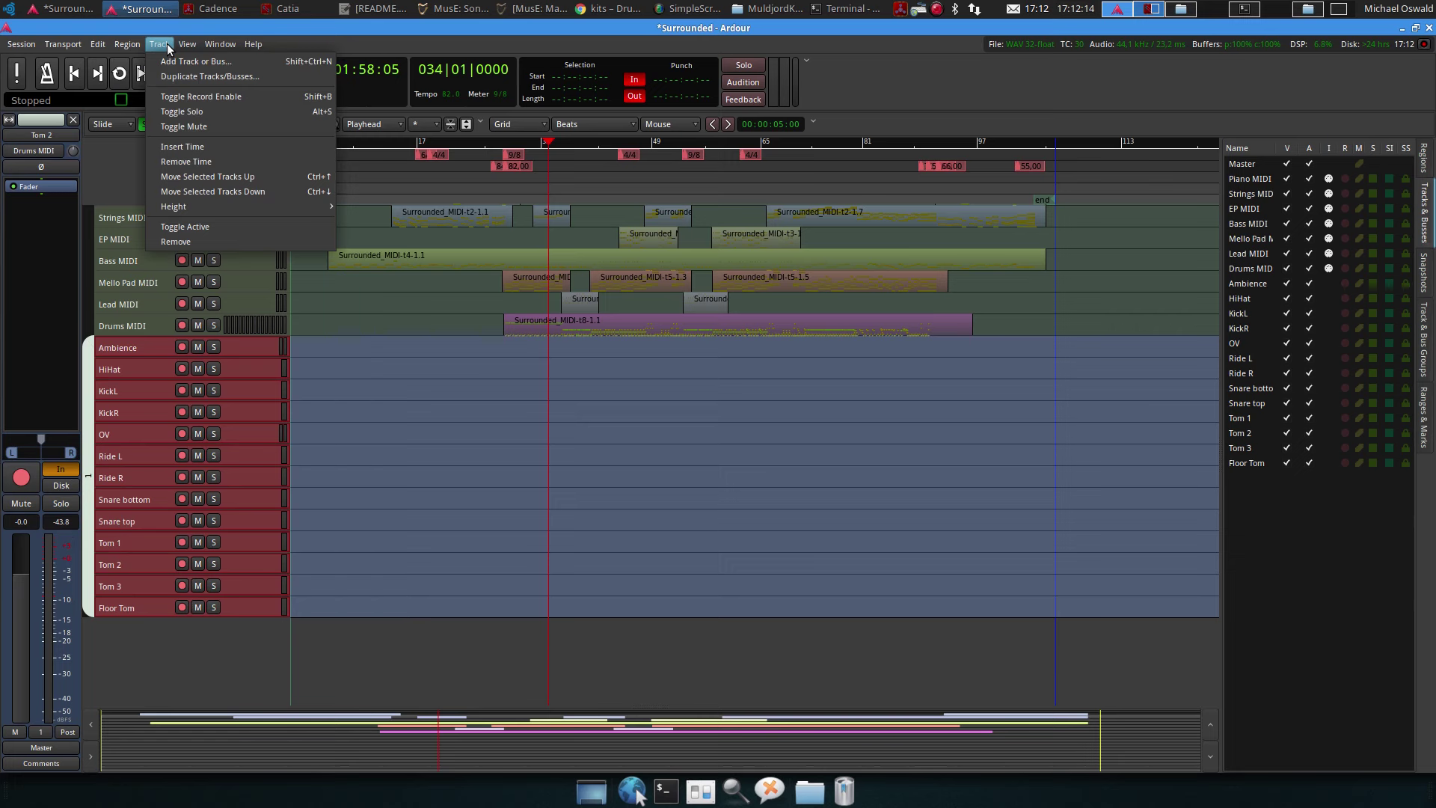
click(173, 60)
click(205, 60)
click(210, 78)
click(128, 56)
key(BackSpace)
click(164, 103)
drag(164, 102, 124, 109)
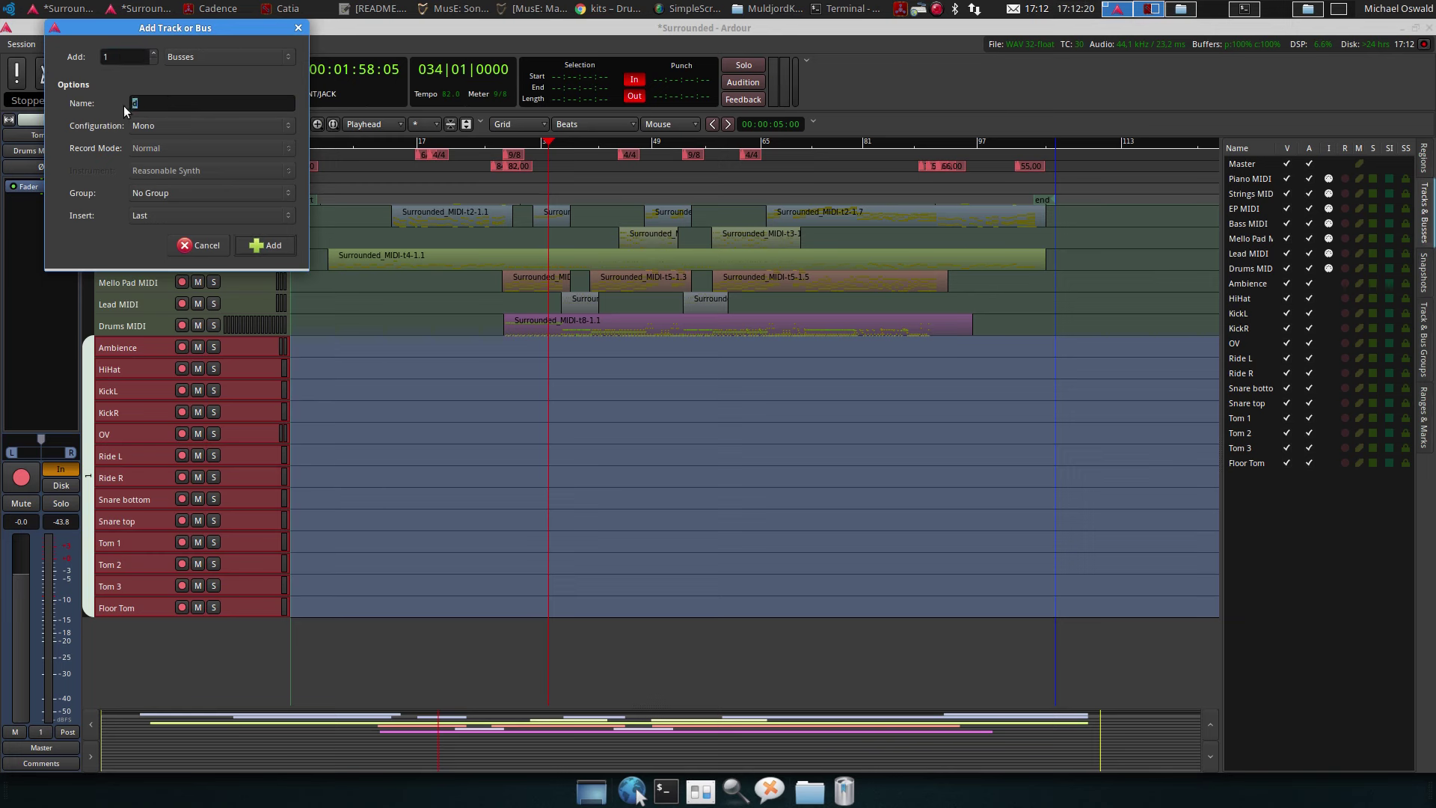
text(Drums Master)
click(167, 125)
click(178, 123)
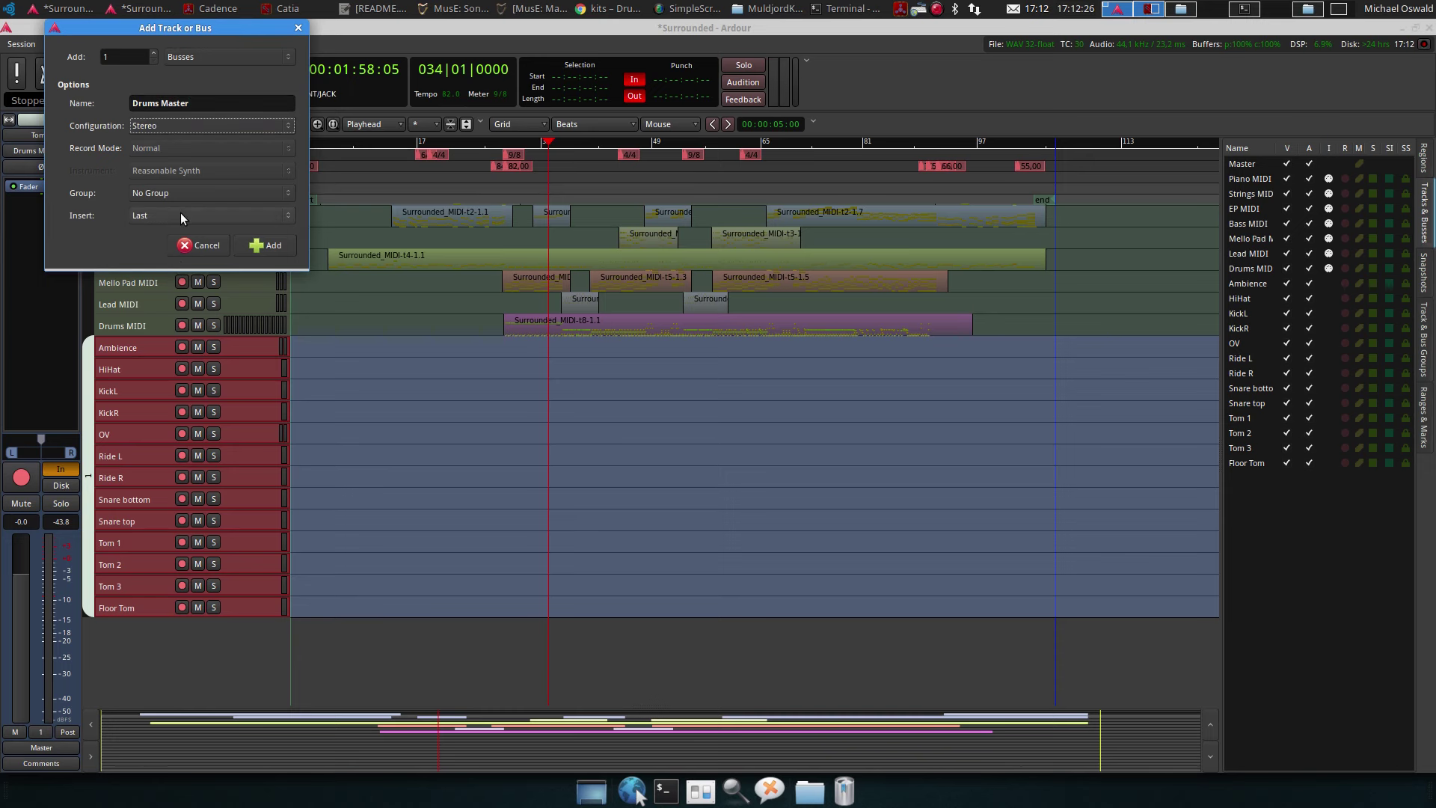
click(260, 245)
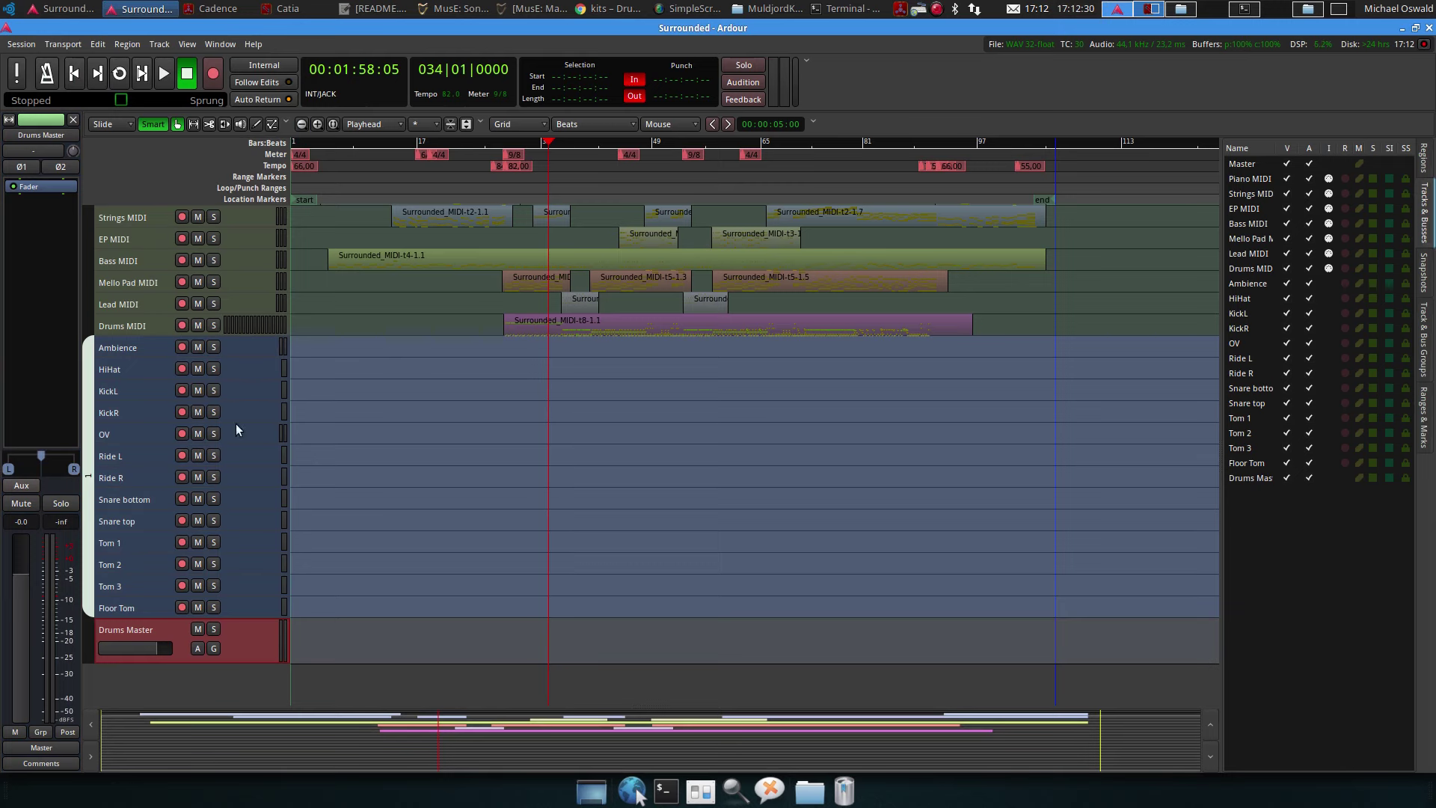
Open the audio connection matrix and disconnect the left and right outputs of all drum tracks, Ambience through Floor Tom, from the Master bus
click(220, 43)
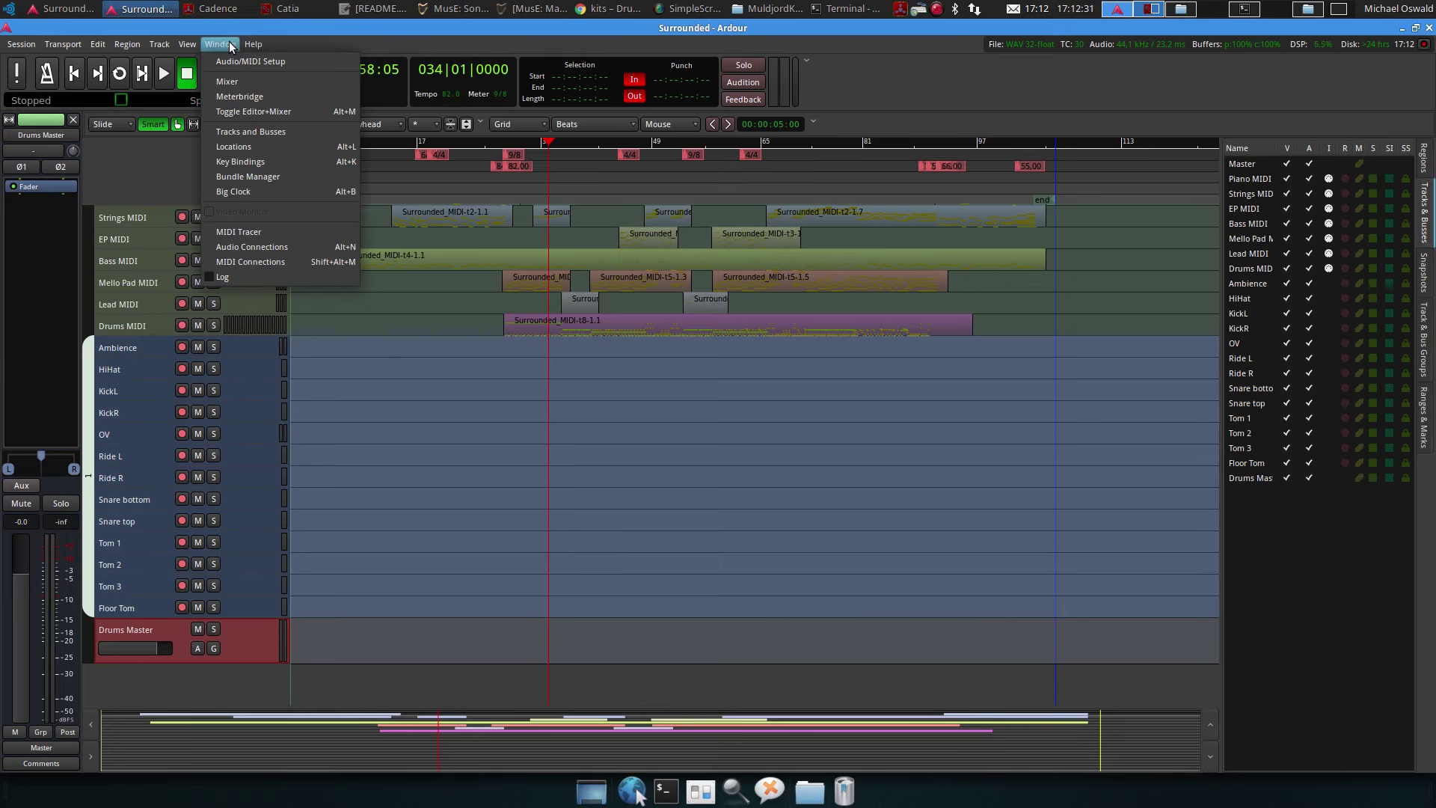
click(249, 247)
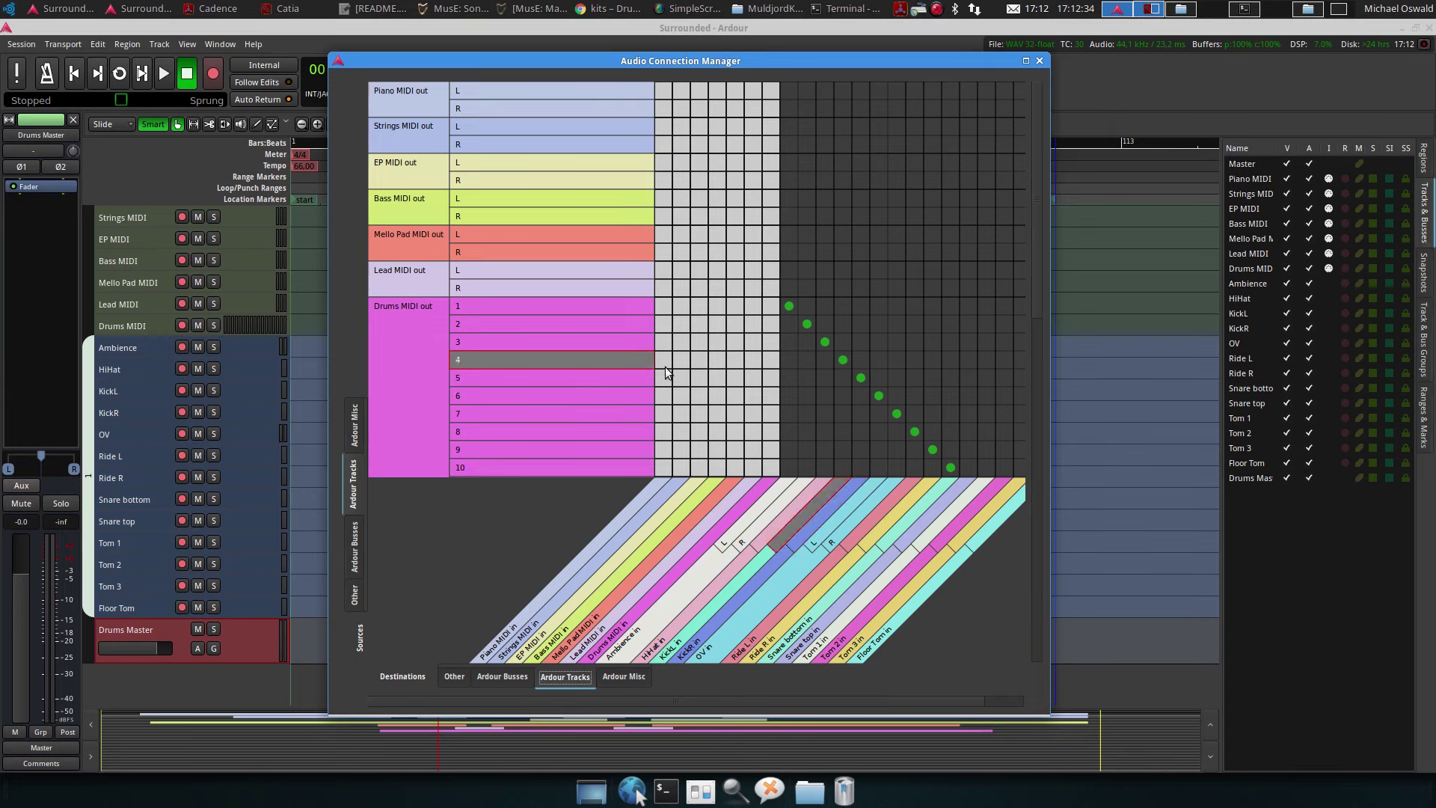
click(351, 494)
scroll(616, 348, down, 5)
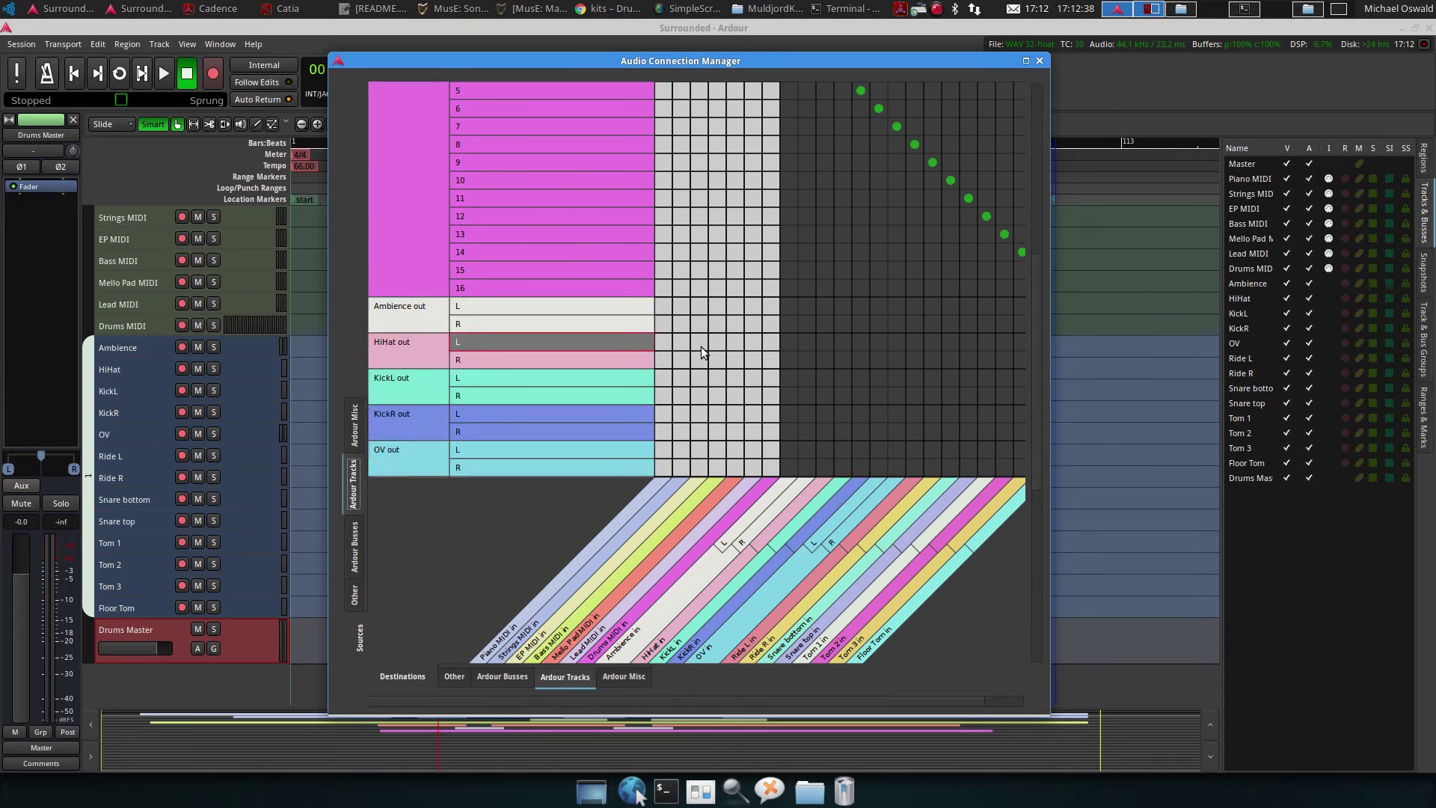
scroll(703, 349, down, 2)
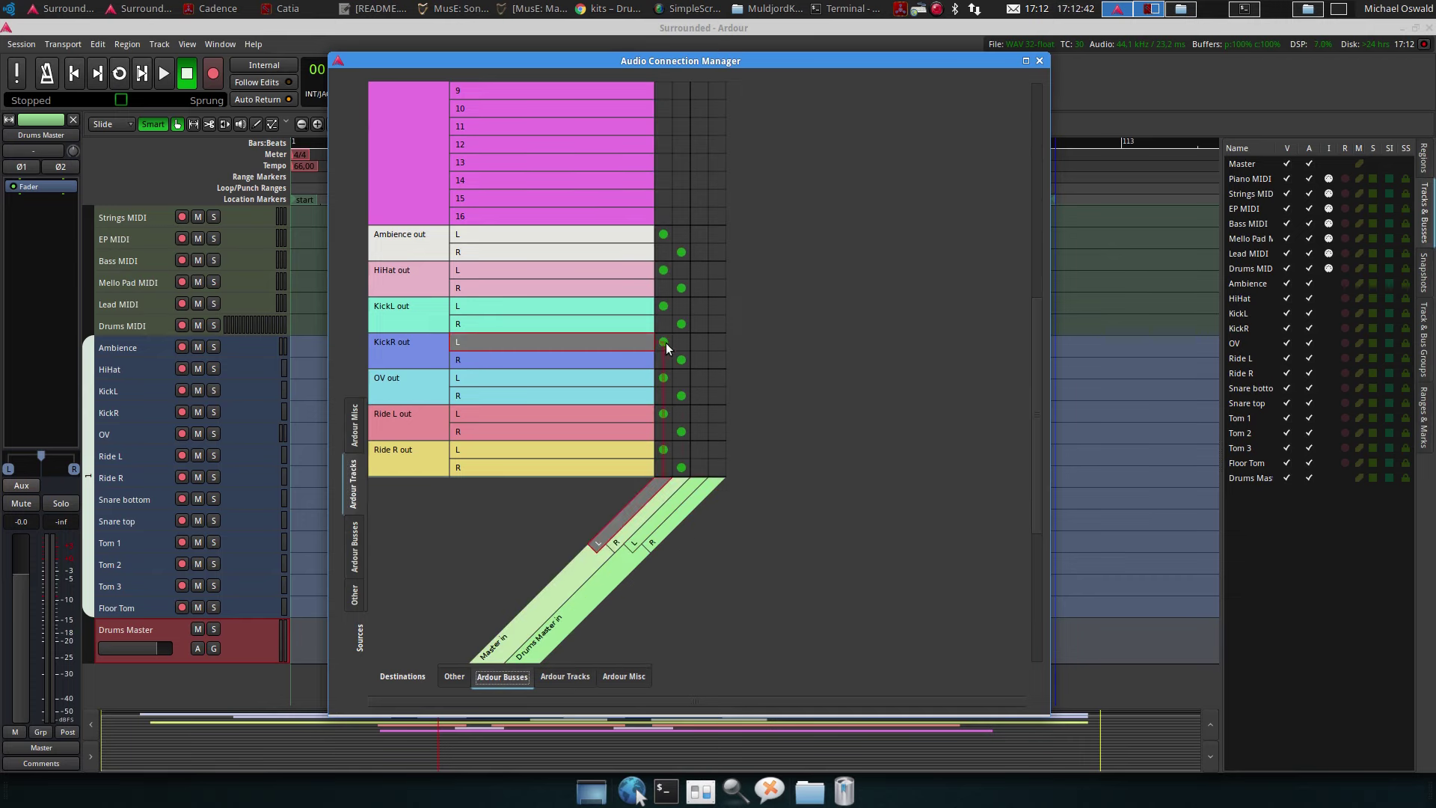
scroll(655, 275, down, 3)
scroll(649, 277, down, 4)
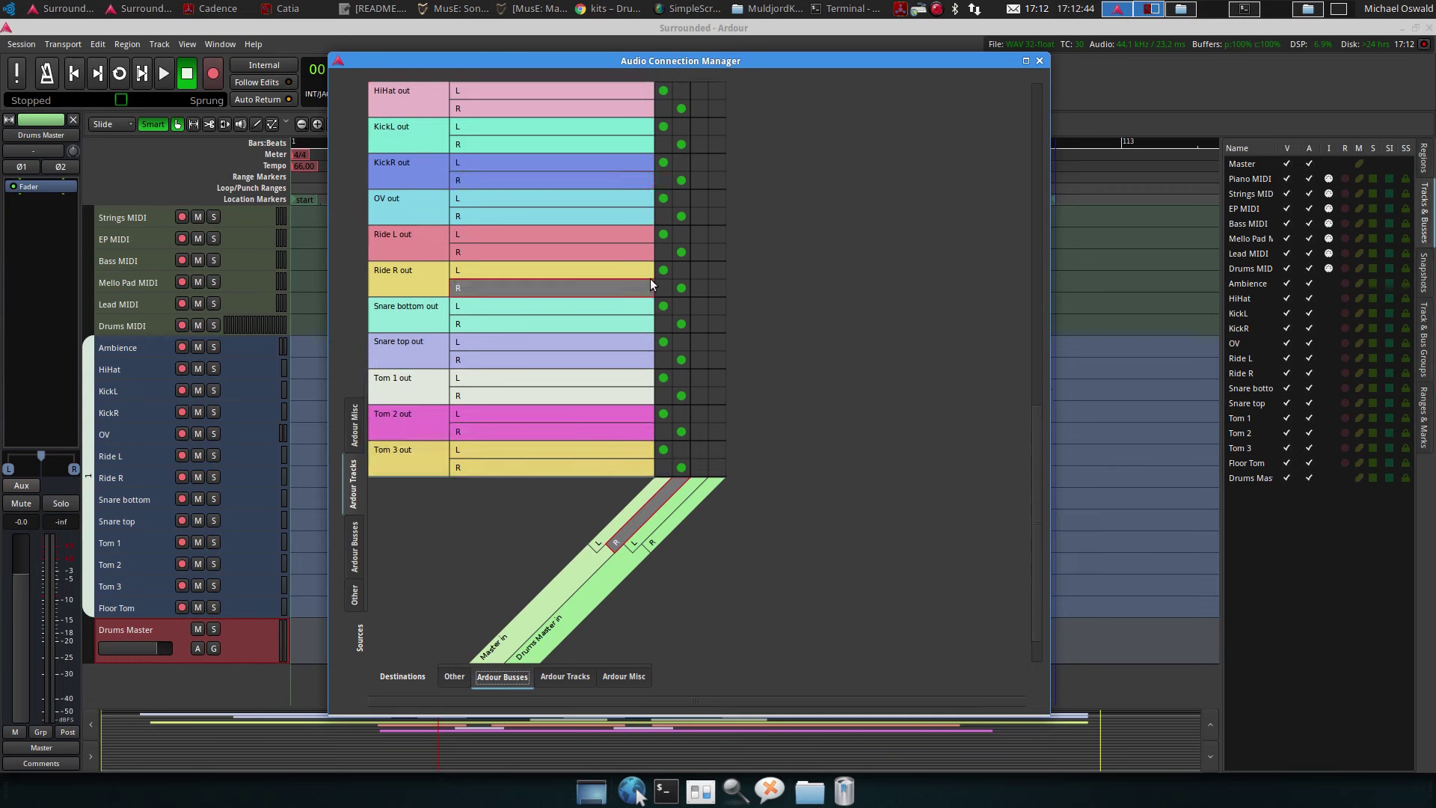
scroll(677, 418, up, 2)
scroll(679, 262, up, 2)
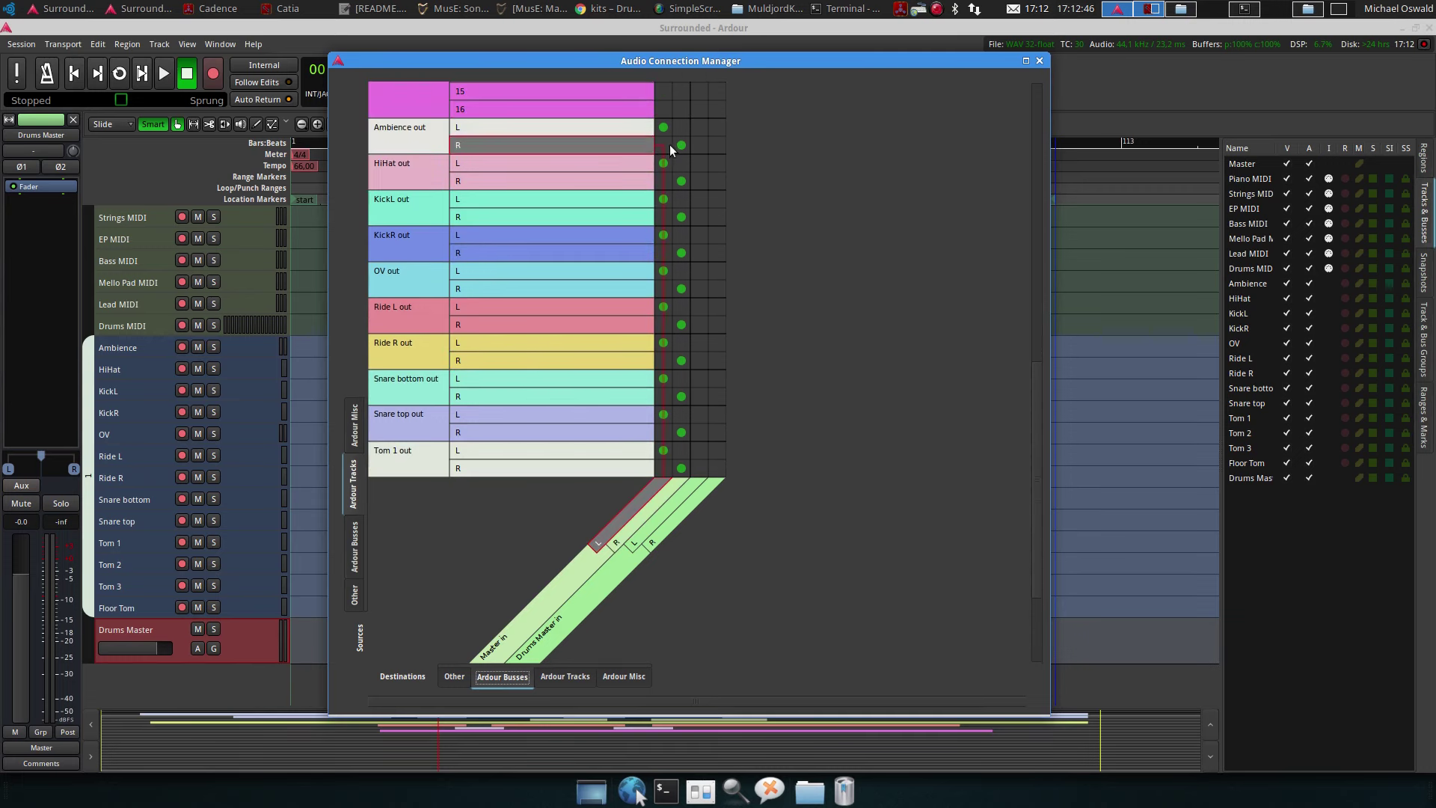
click(681, 143)
click(664, 128)
click(663, 163)
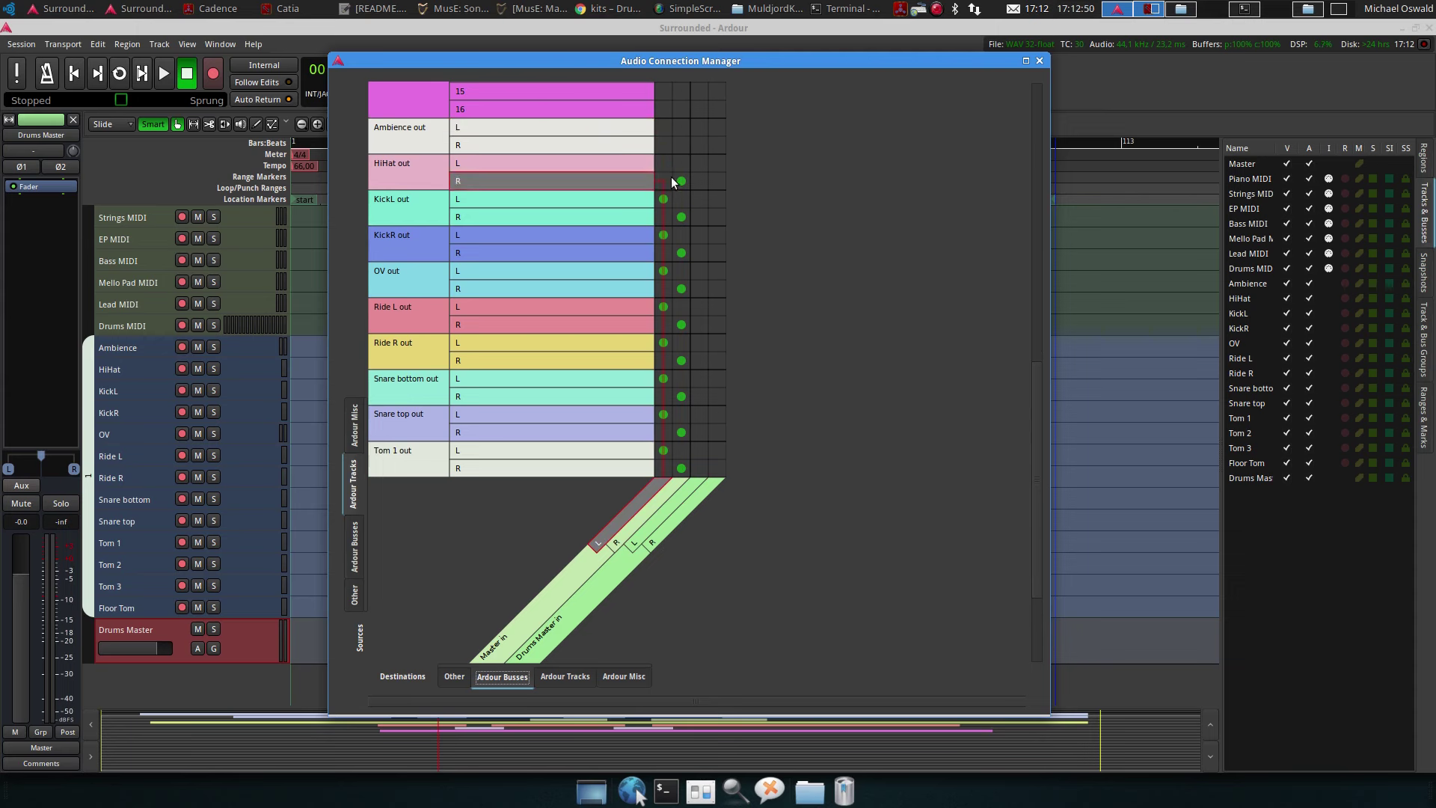
click(681, 181)
click(664, 199)
click(682, 217)
click(663, 234)
click(681, 253)
click(664, 271)
click(682, 289)
click(663, 307)
click(680, 325)
click(664, 343)
click(681, 359)
click(663, 377)
click(681, 396)
click(663, 414)
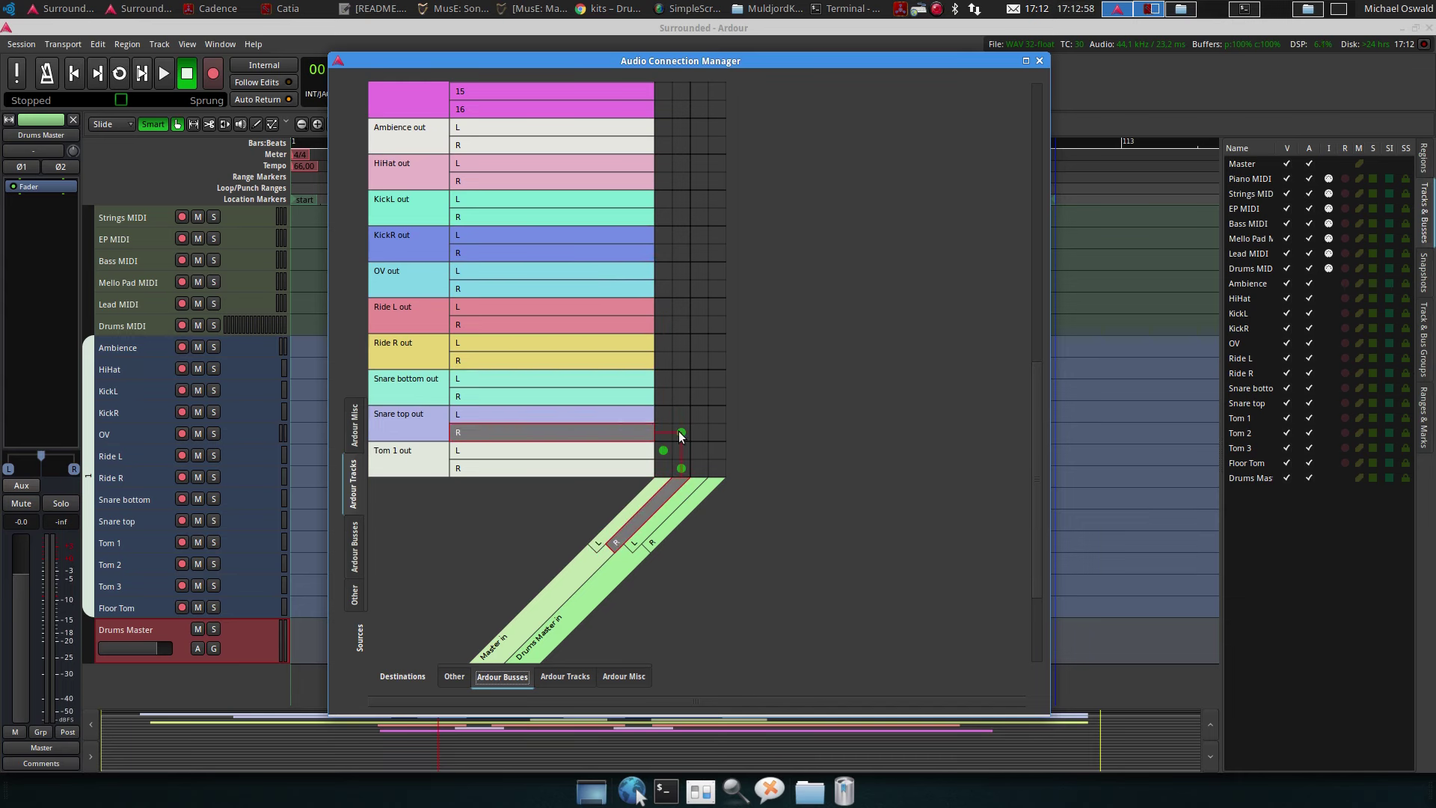
click(681, 432)
click(663, 451)
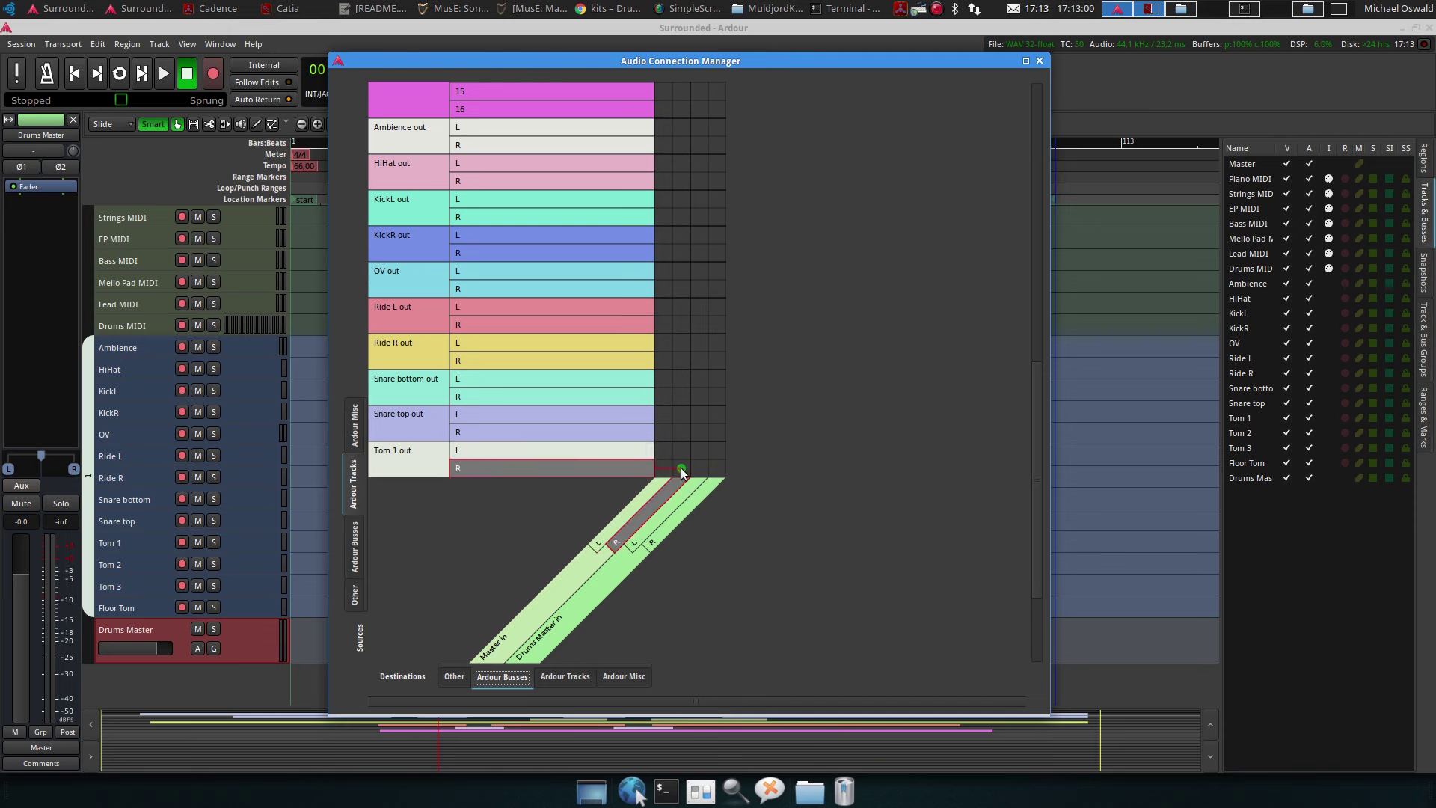
click(681, 468)
scroll(670, 434, down, 3)
click(663, 378)
click(681, 396)
click(663, 415)
click(681, 432)
click(663, 451)
click(680, 469)
Connect the left and right outputs of all drum tracks, Floor Tom through Ambience, to the matching Drums Master inputs, and close the matrix
click(698, 450)
click(717, 469)
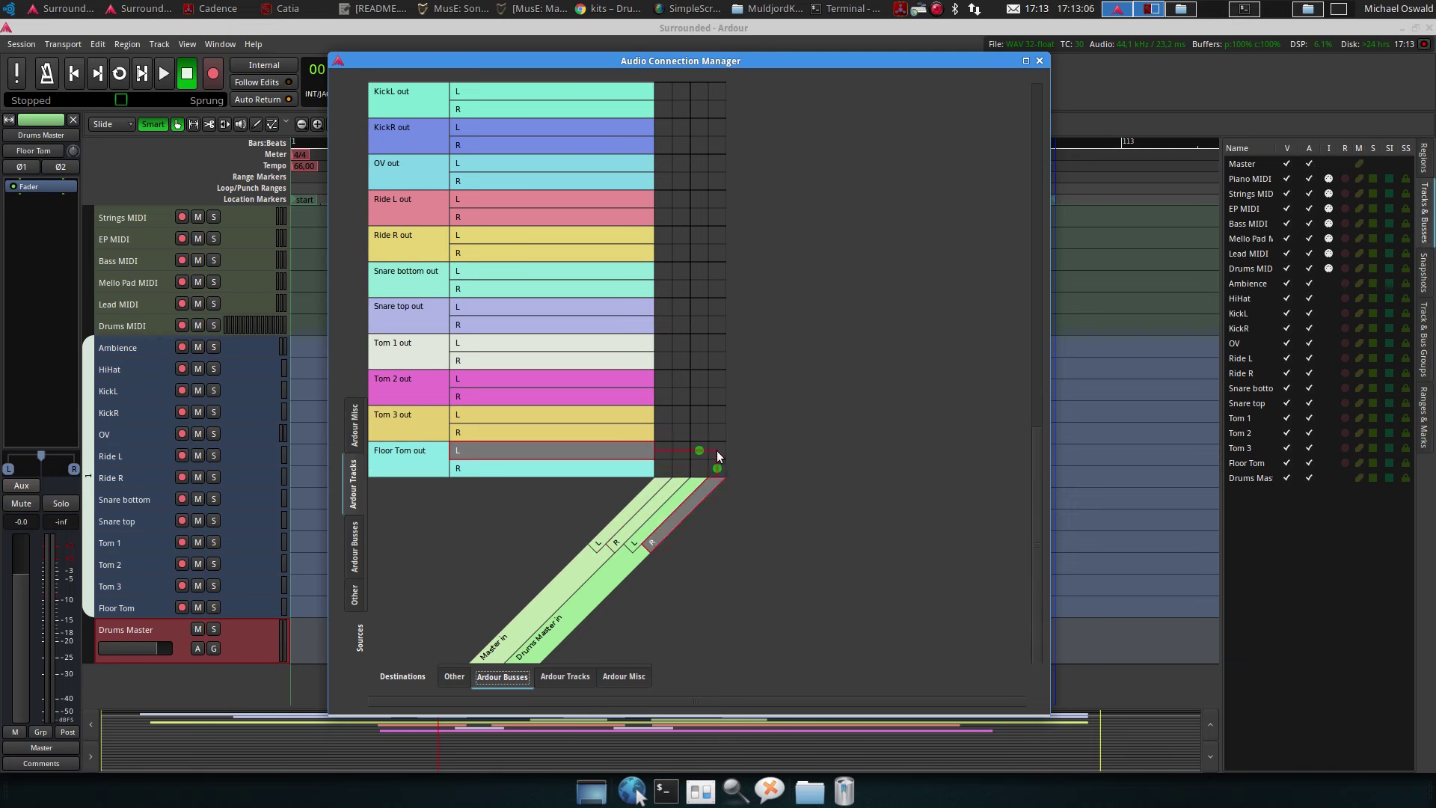
click(699, 414)
click(715, 432)
click(698, 376)
click(715, 396)
click(699, 342)
click(717, 360)
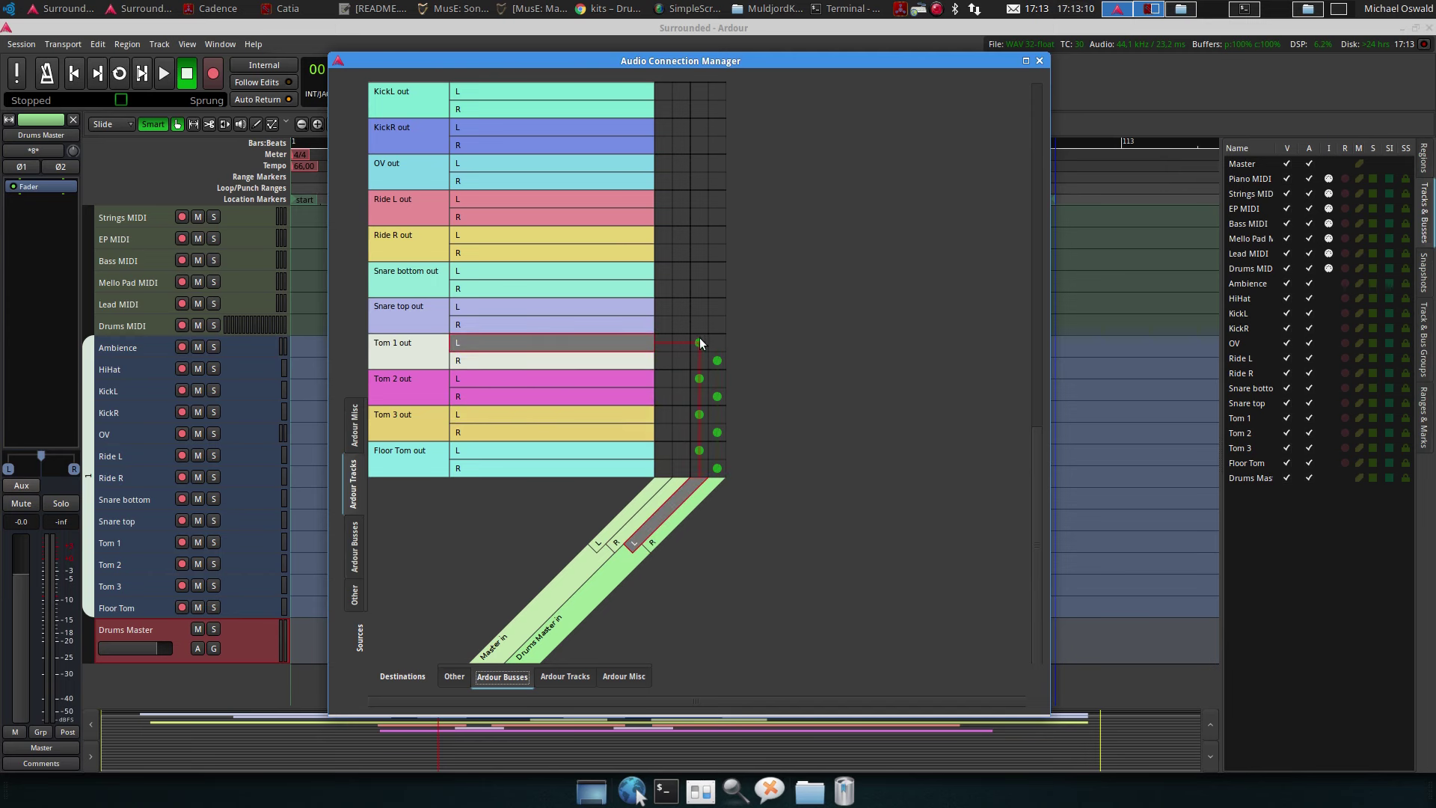
click(699, 307)
click(716, 324)
click(700, 271)
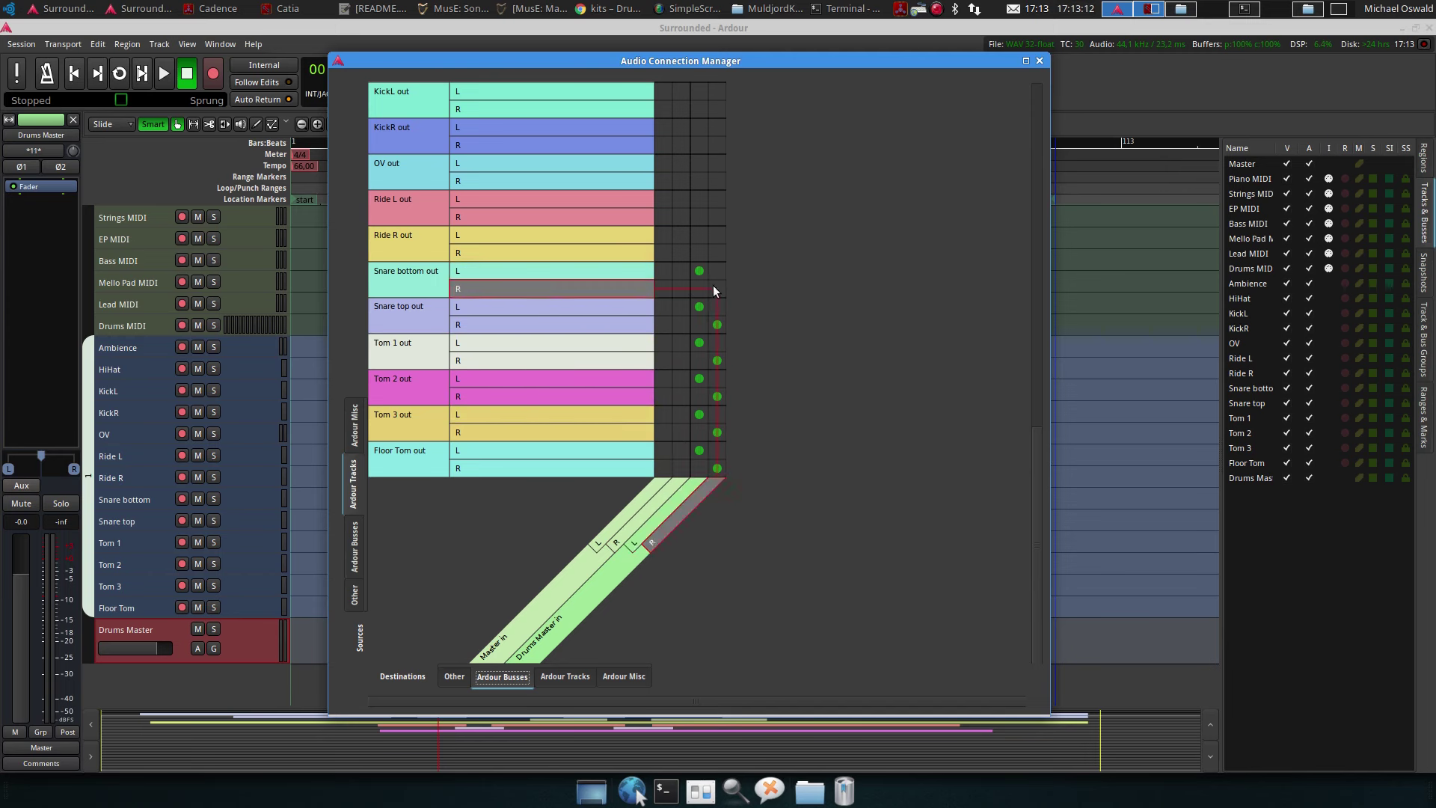
click(715, 288)
click(699, 235)
click(716, 253)
click(700, 199)
click(714, 216)
click(698, 162)
click(715, 180)
click(700, 127)
click(715, 145)
scroll(774, 313, up, 6)
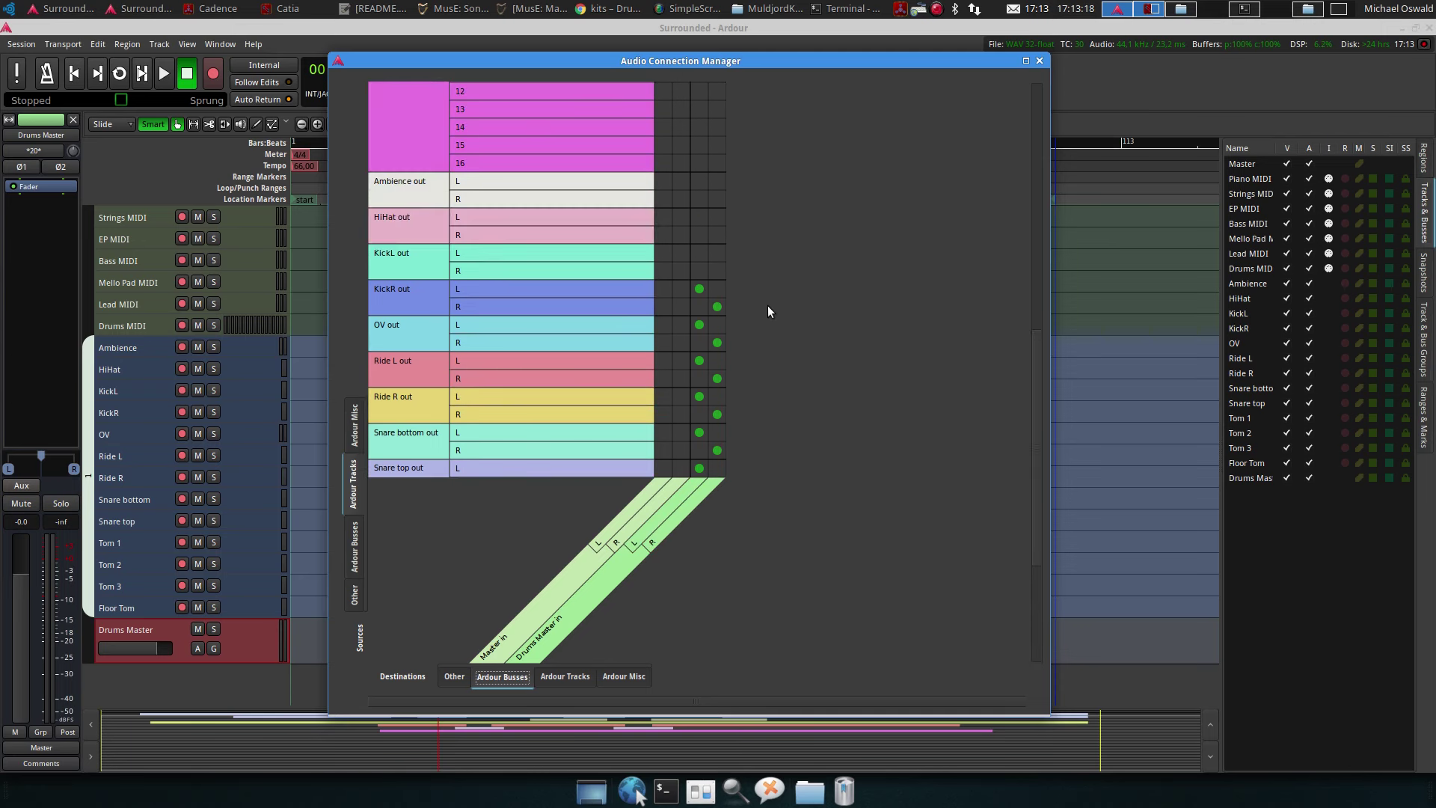
click(716, 324)
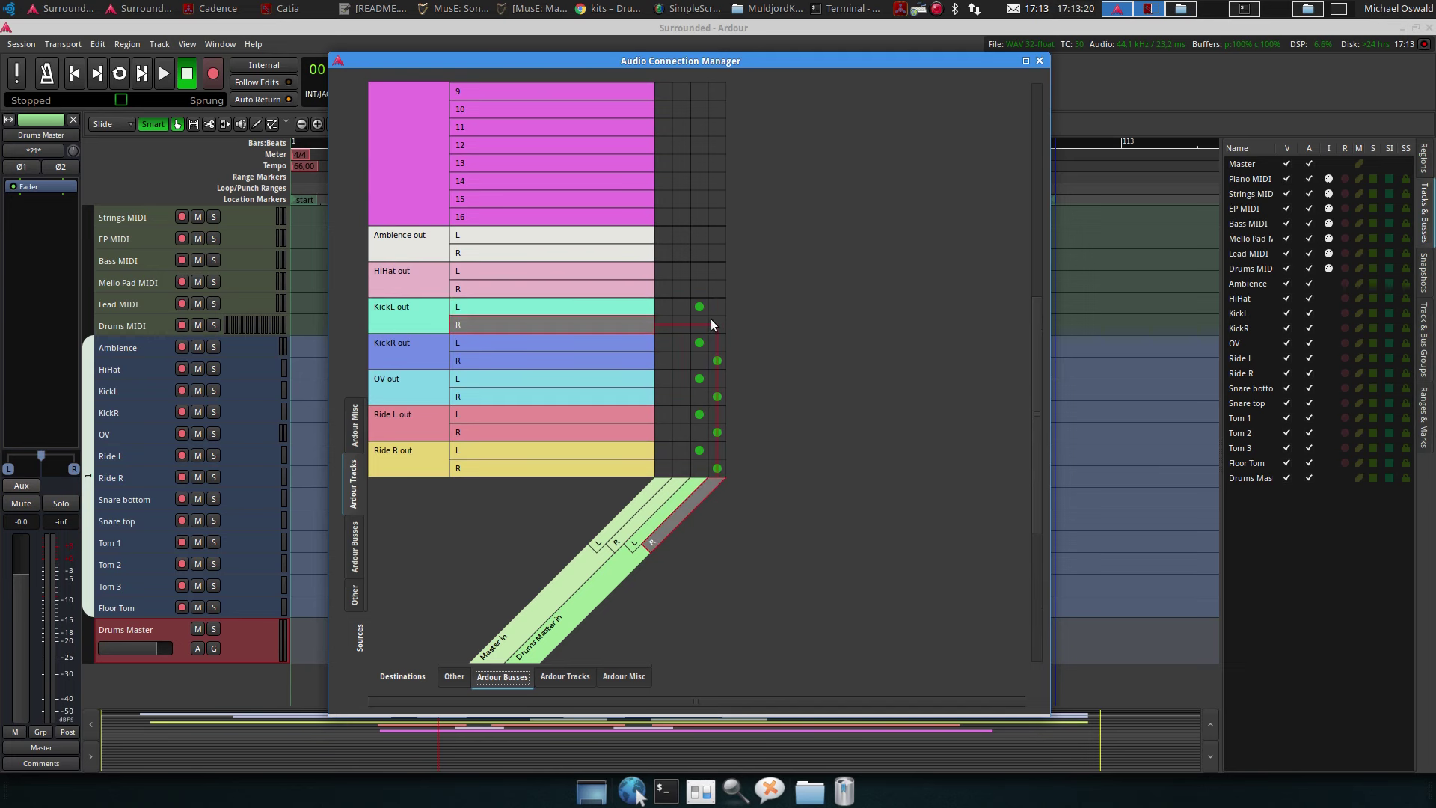
click(697, 274)
click(715, 289)
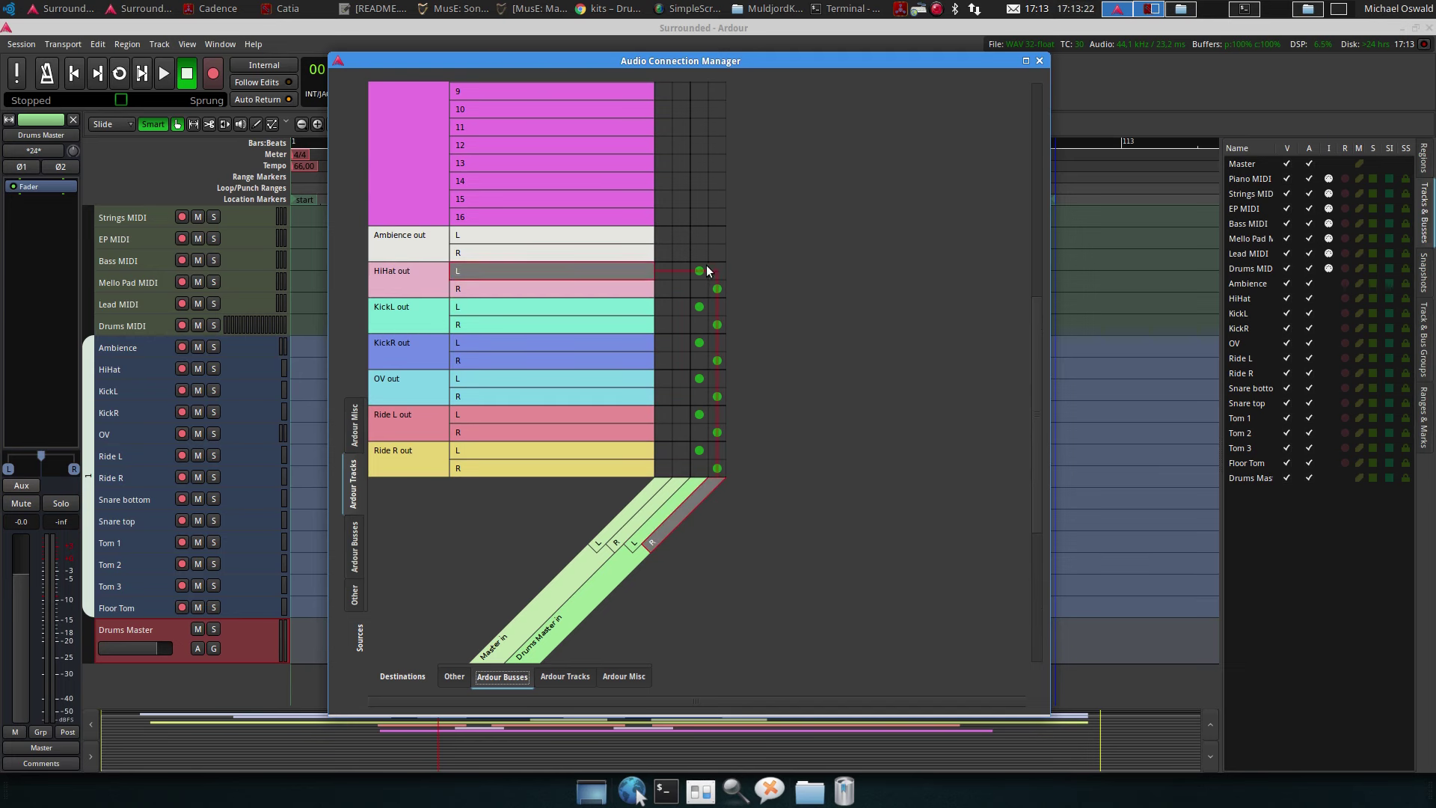
click(699, 234)
click(717, 253)
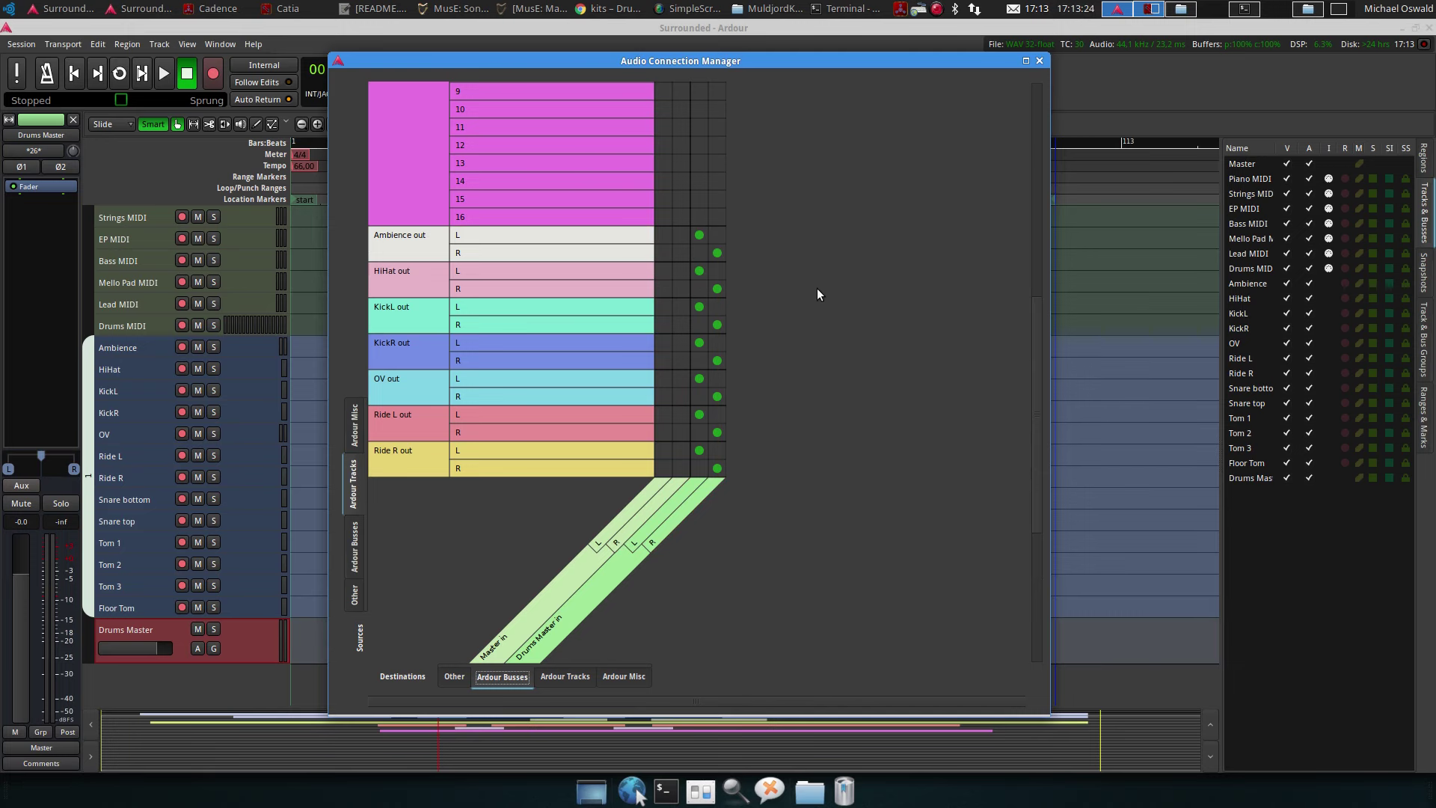
click(1039, 60)
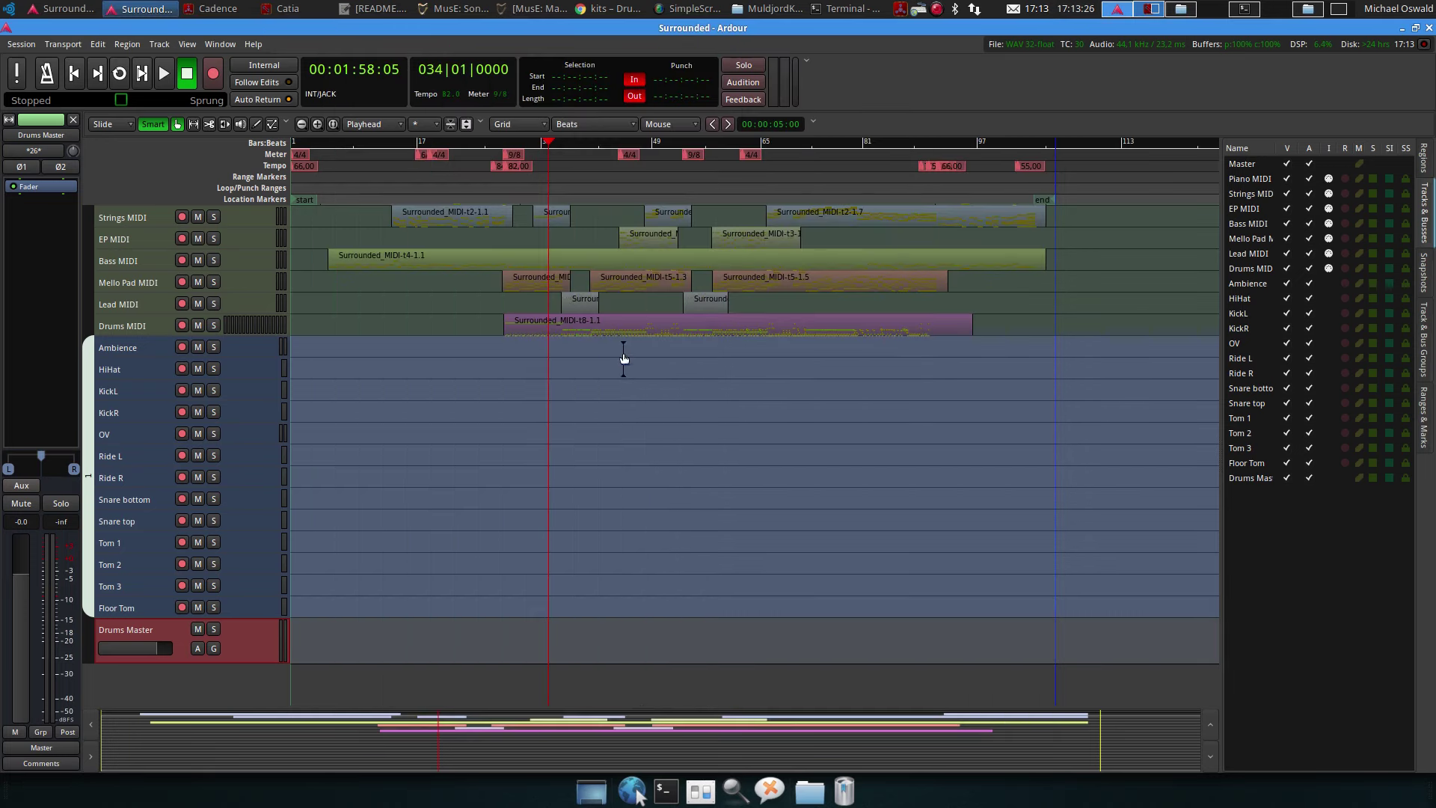
Play the session briefly to check the summed drum signal on the Drums Master bus
key(space)
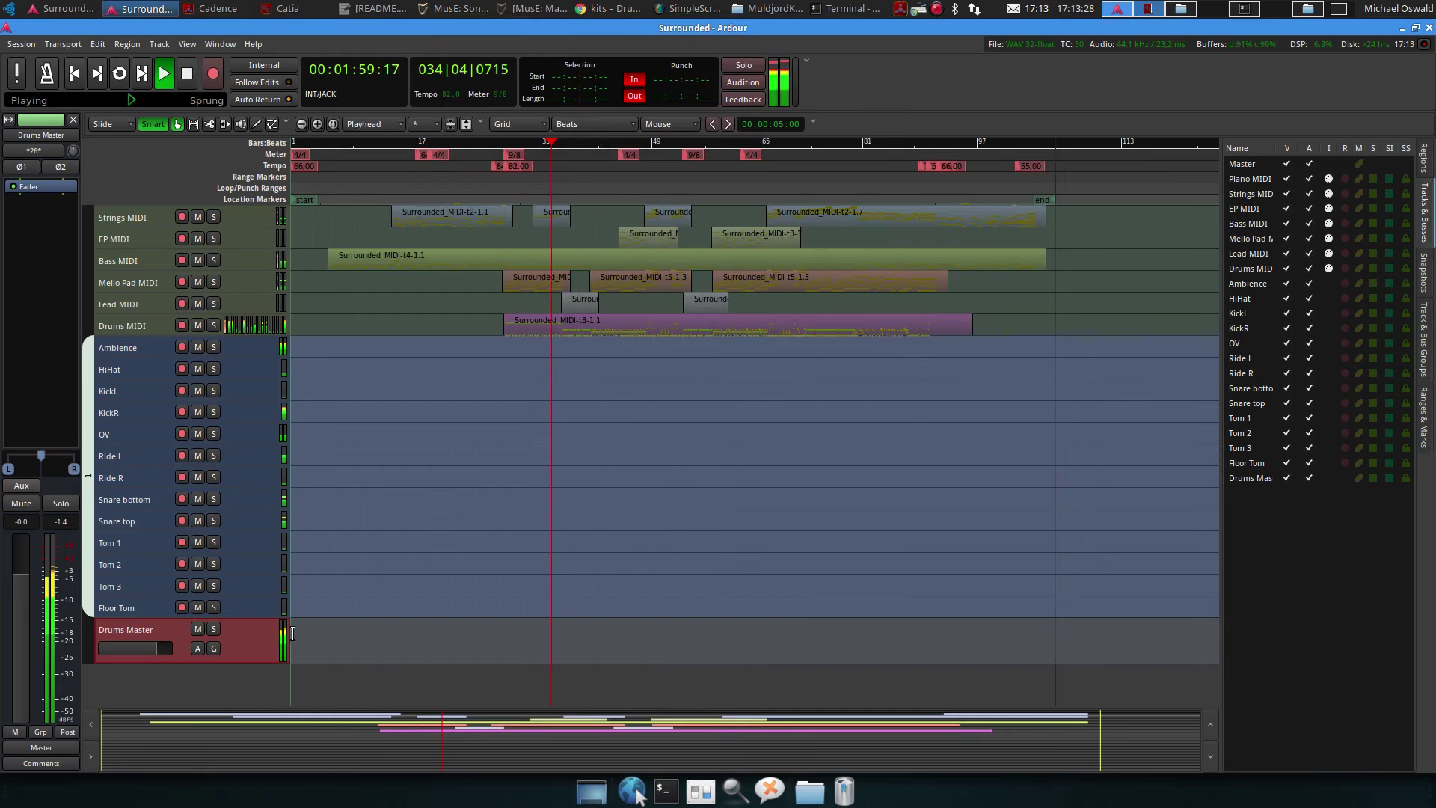
mouse_move(20, 595)
mouse_down()
mouse_move(17, 721)
mouse_move(28, 598)
mouse_up()
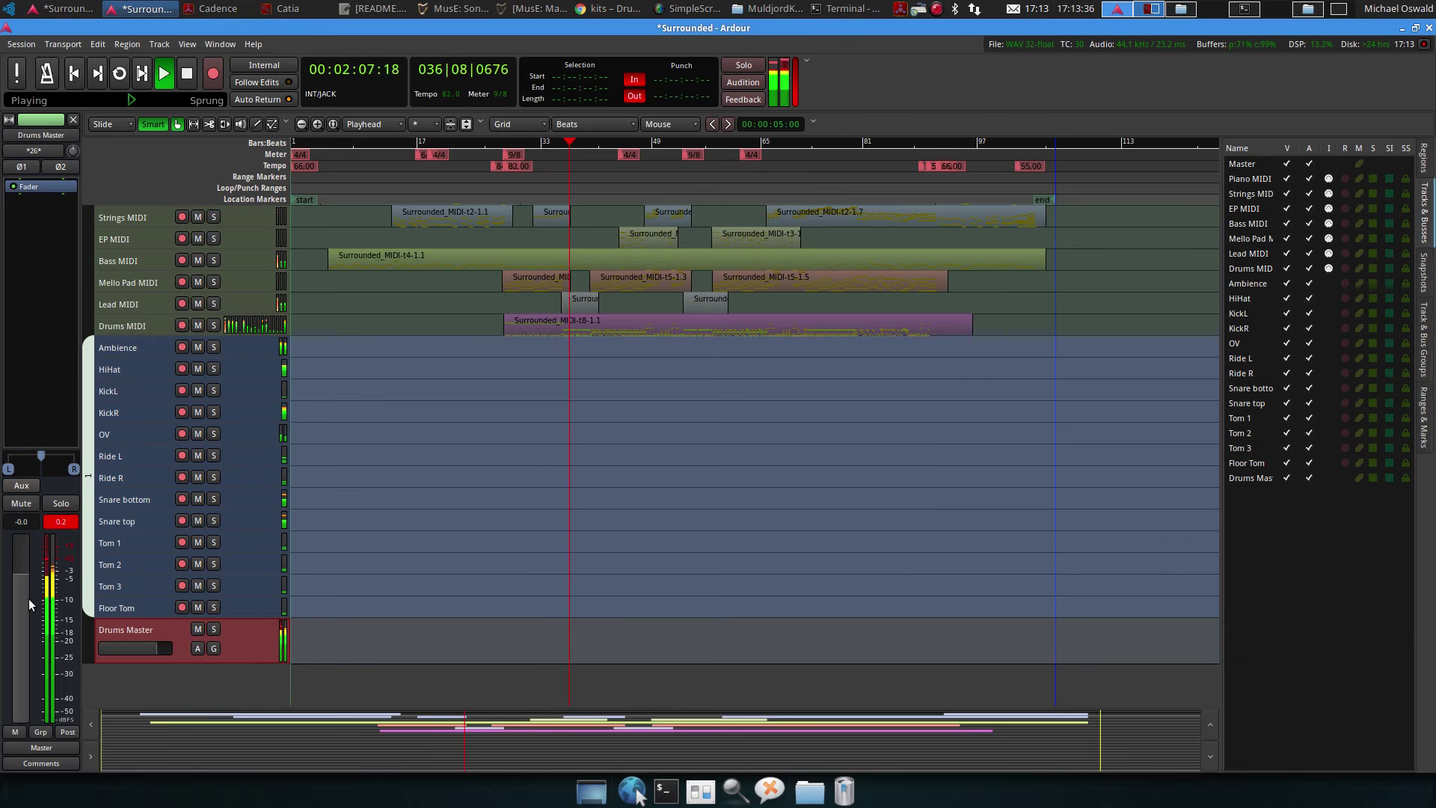
key(space)
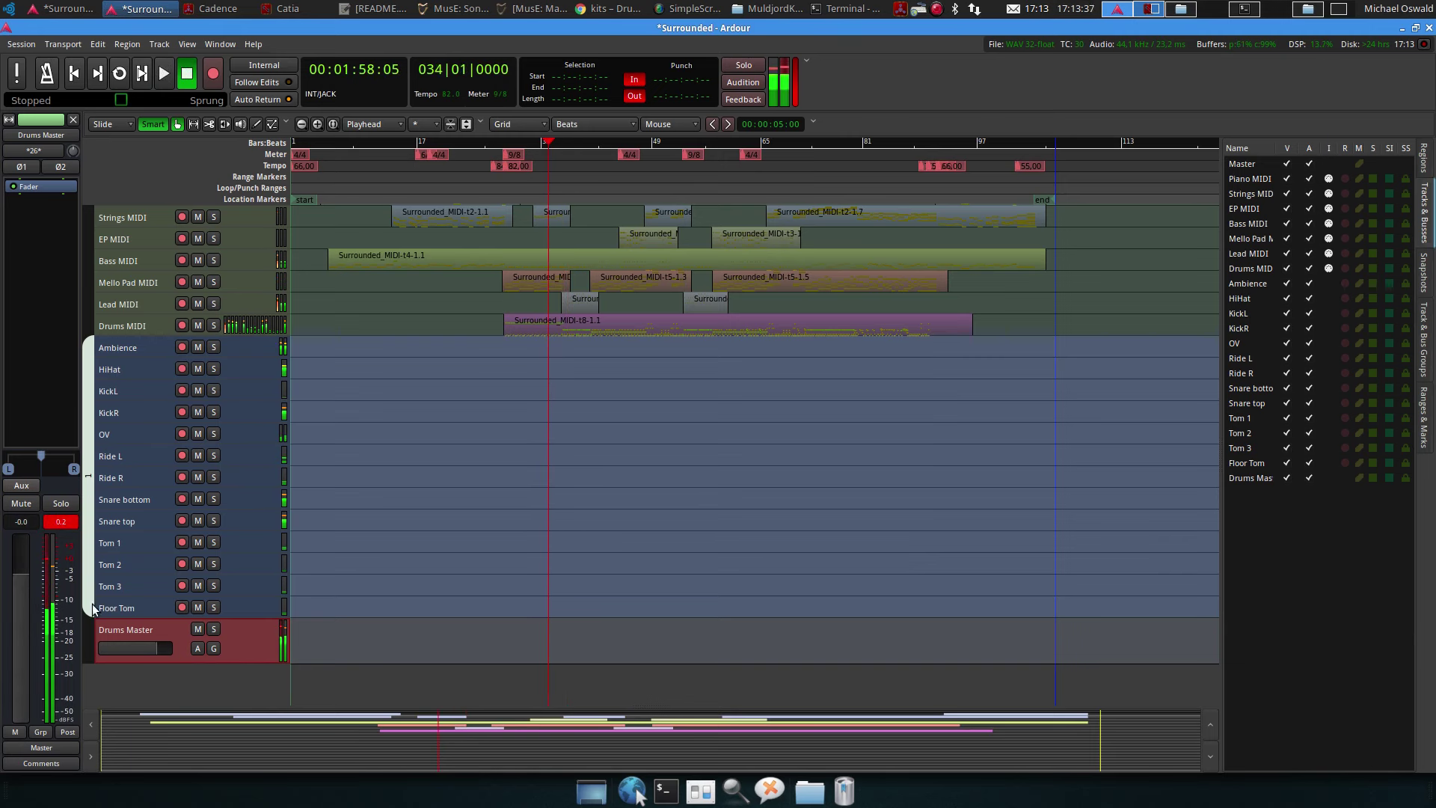
Try pulling the Drums Master fader fully down to -inf, and restore it to 0 dB
ctrl+click(19, 657)
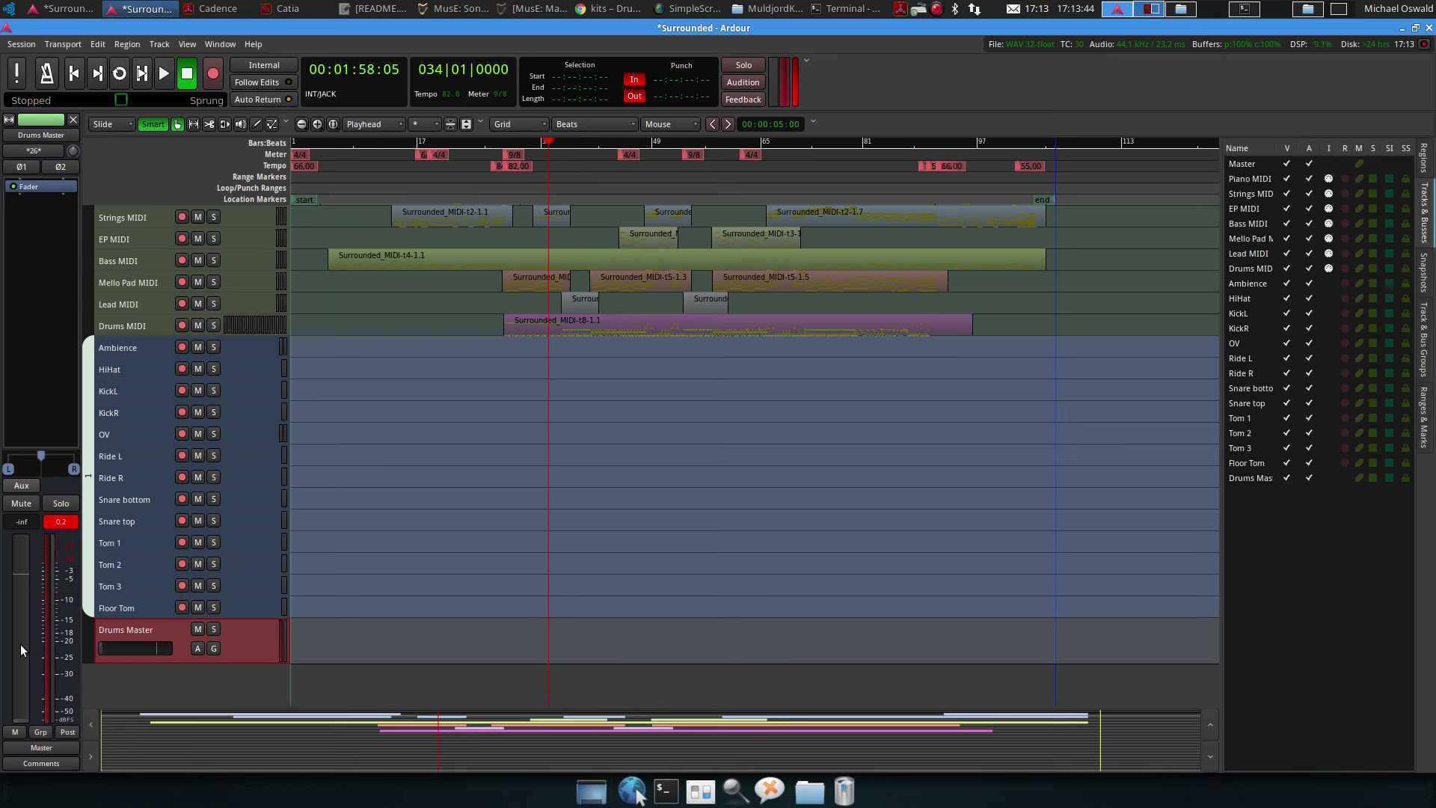
ctrl+click(20, 643)
ctrl+click(22, 566)
ctrl+click(23, 566)
ctrl+click(24, 569)
ctrl+click(25, 569)
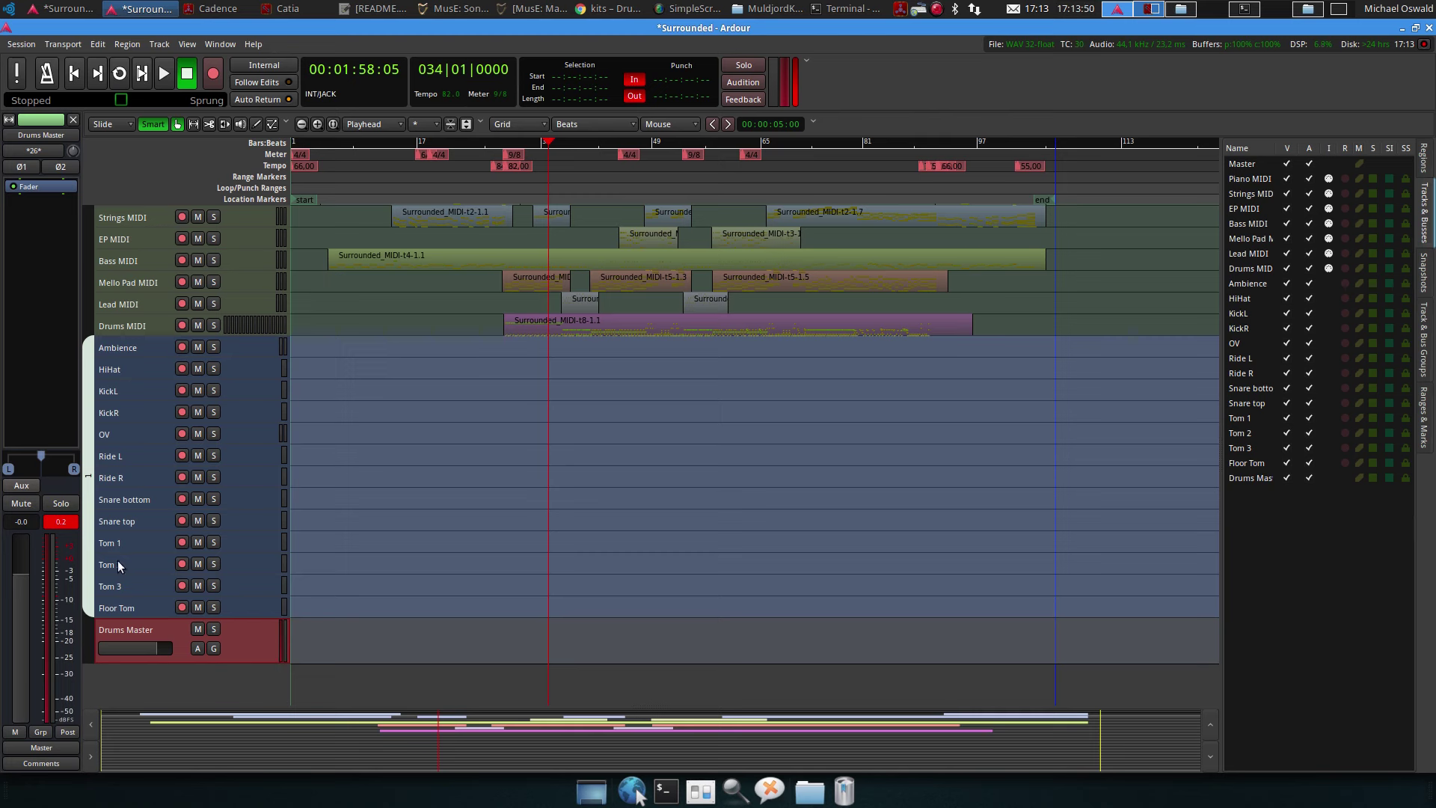
click(62, 522)
Select the Drums MIDI region and play its ending from bar 90, beat 3, to check where the drum sound finishes
click(142, 321)
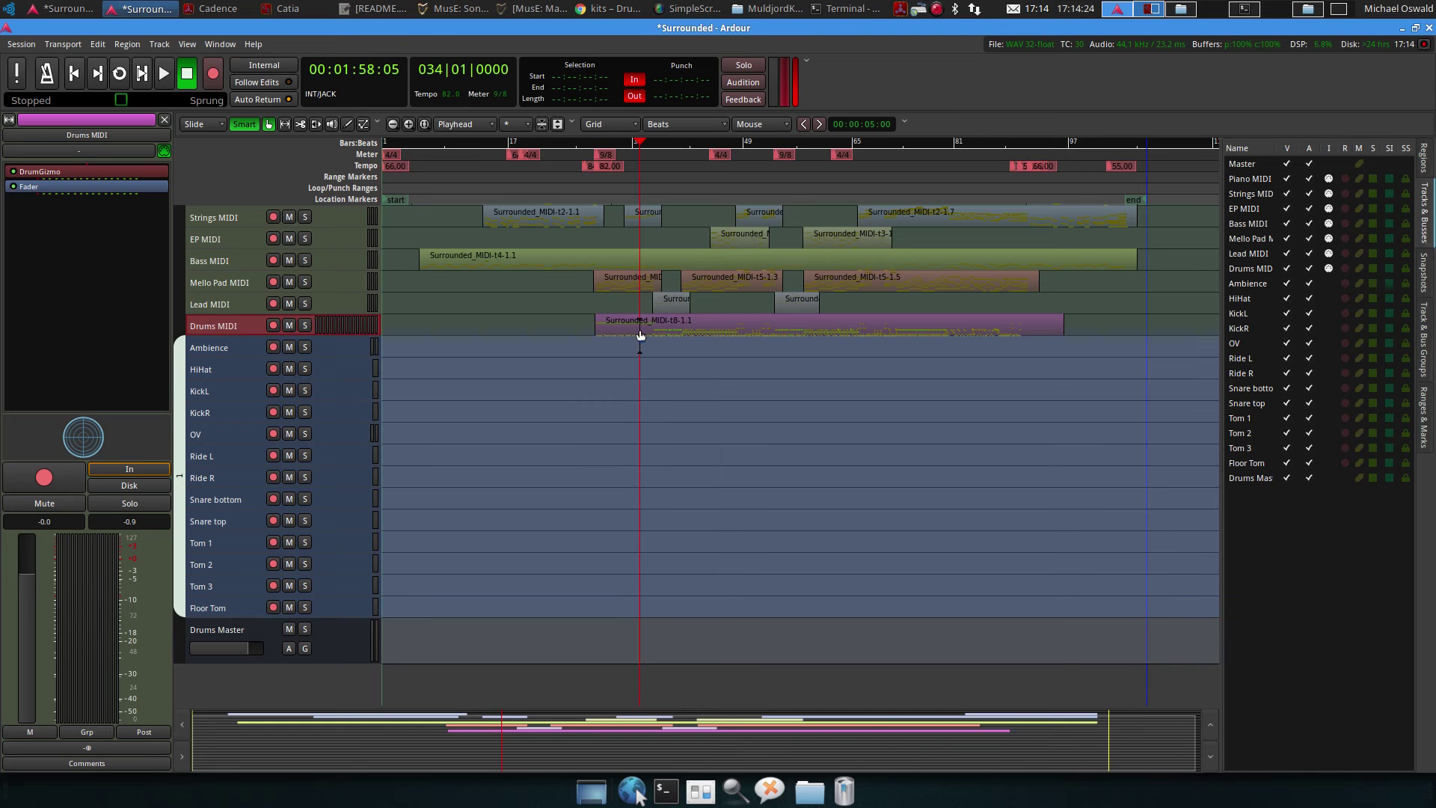
click(938, 322)
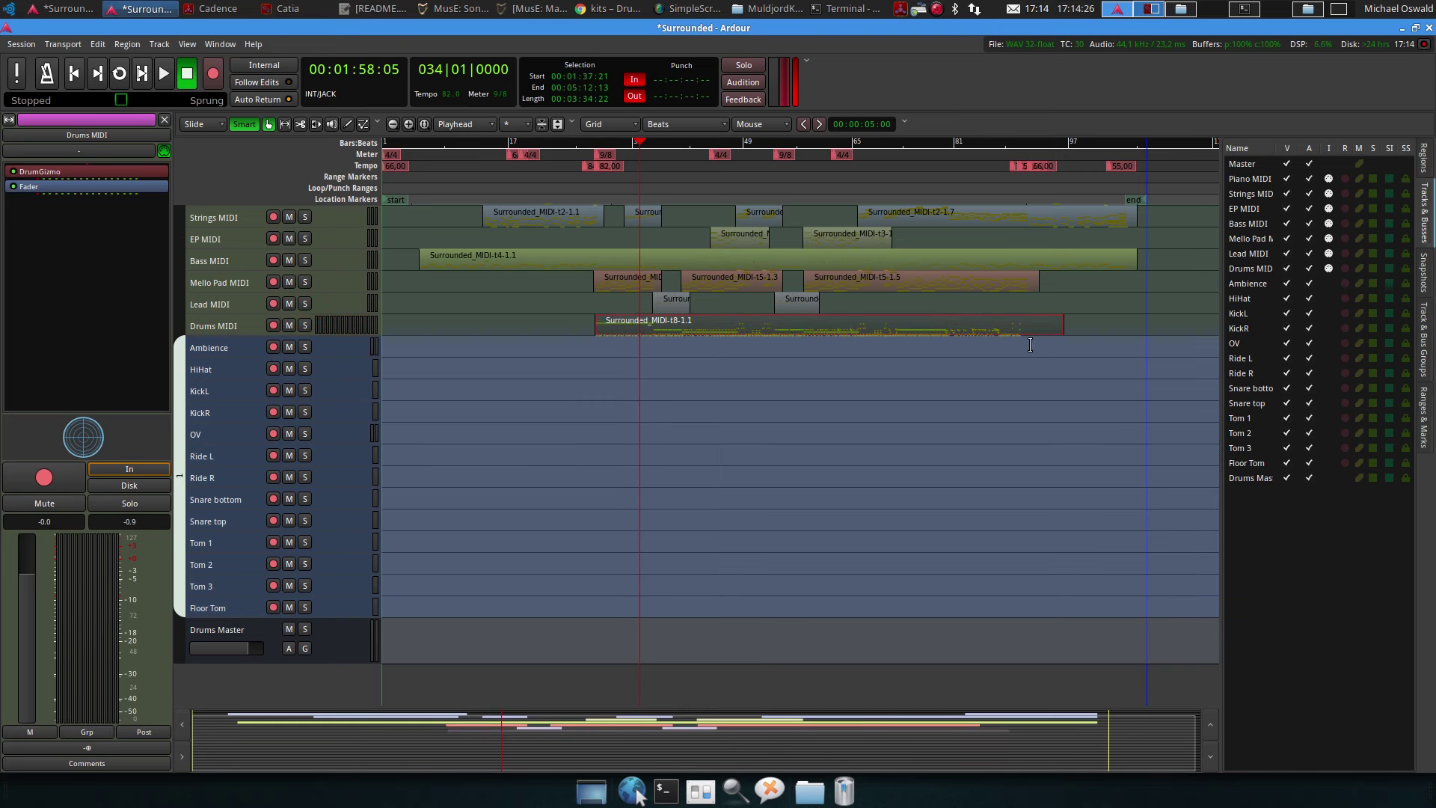
scroll(1030, 344, up, 3)
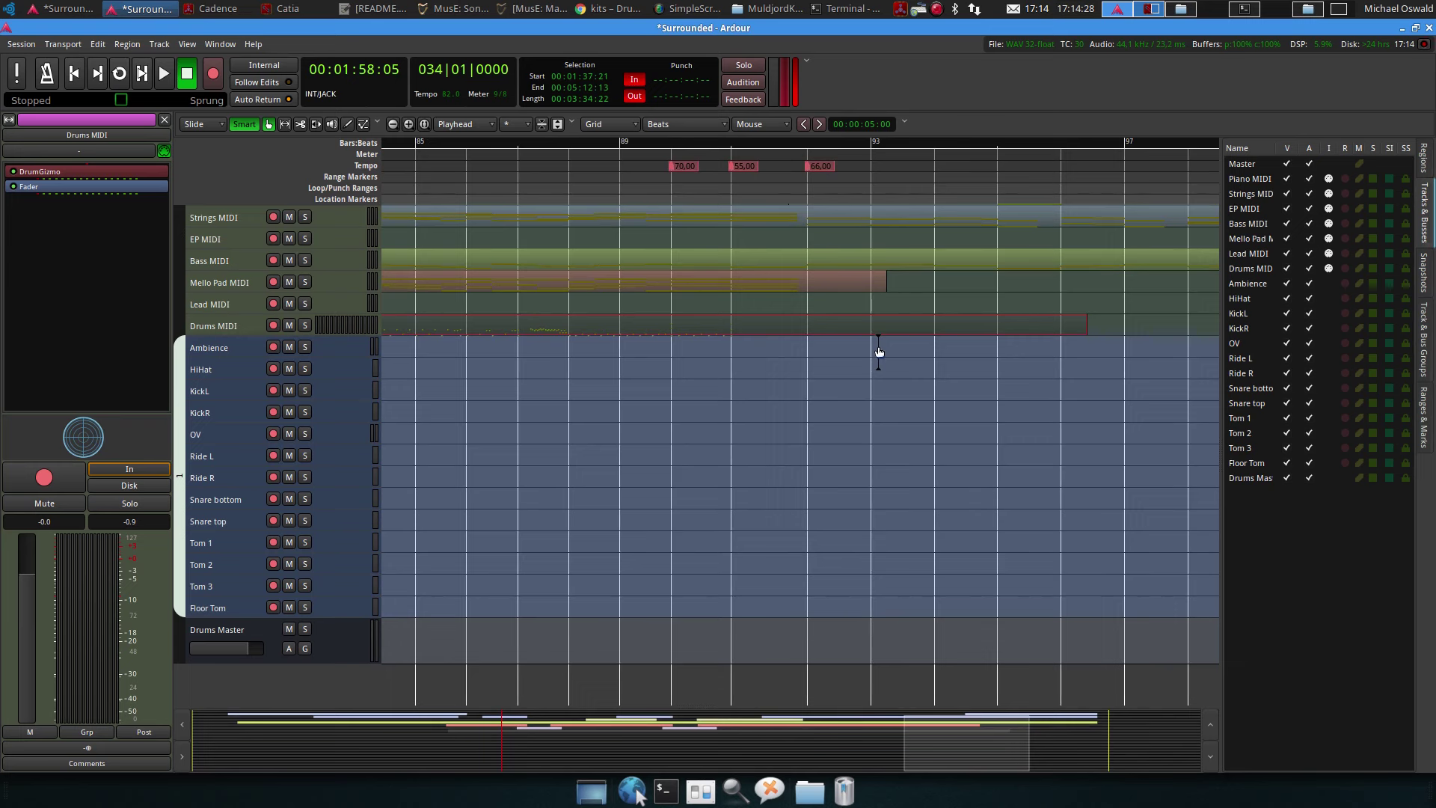
click(703, 147)
key(space)
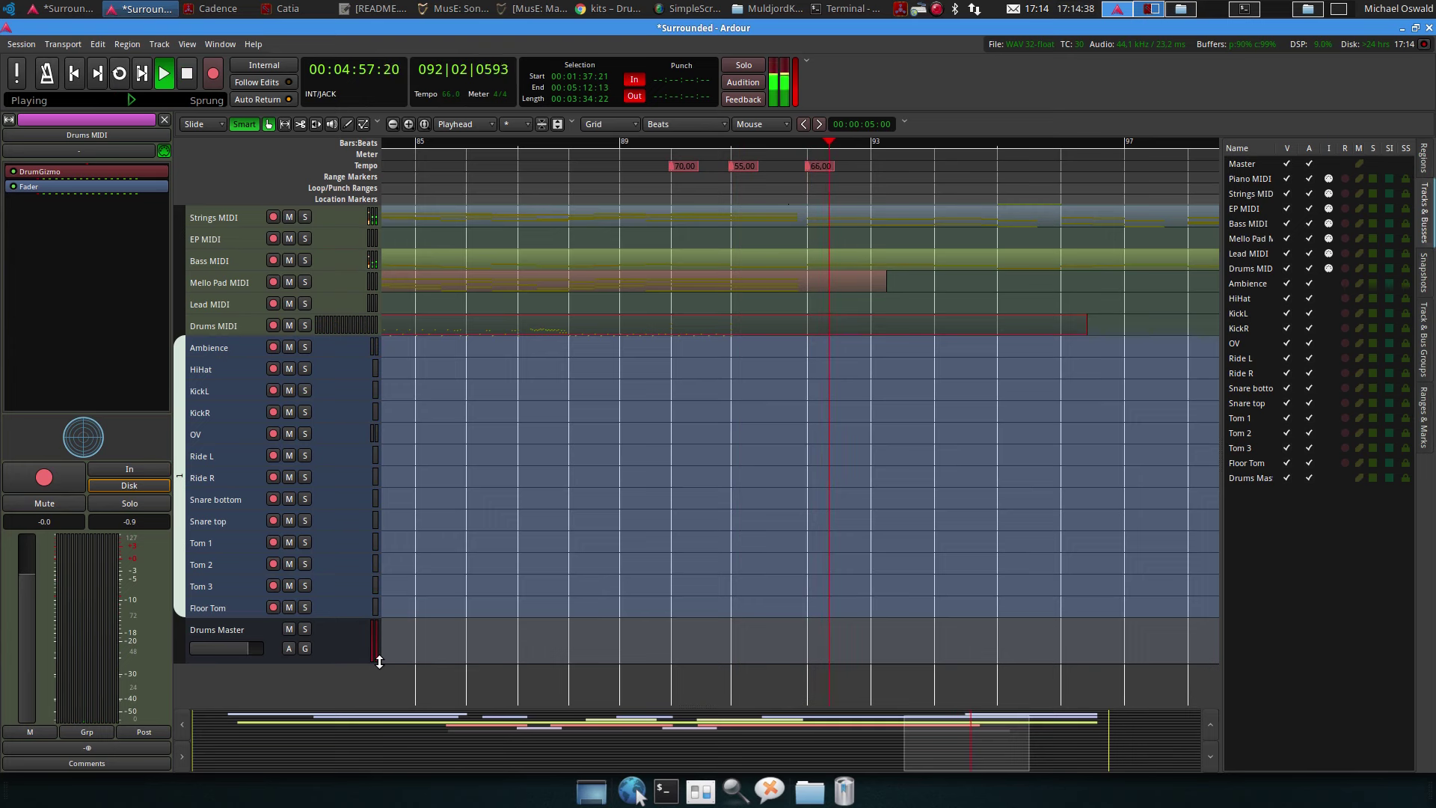
key(space)
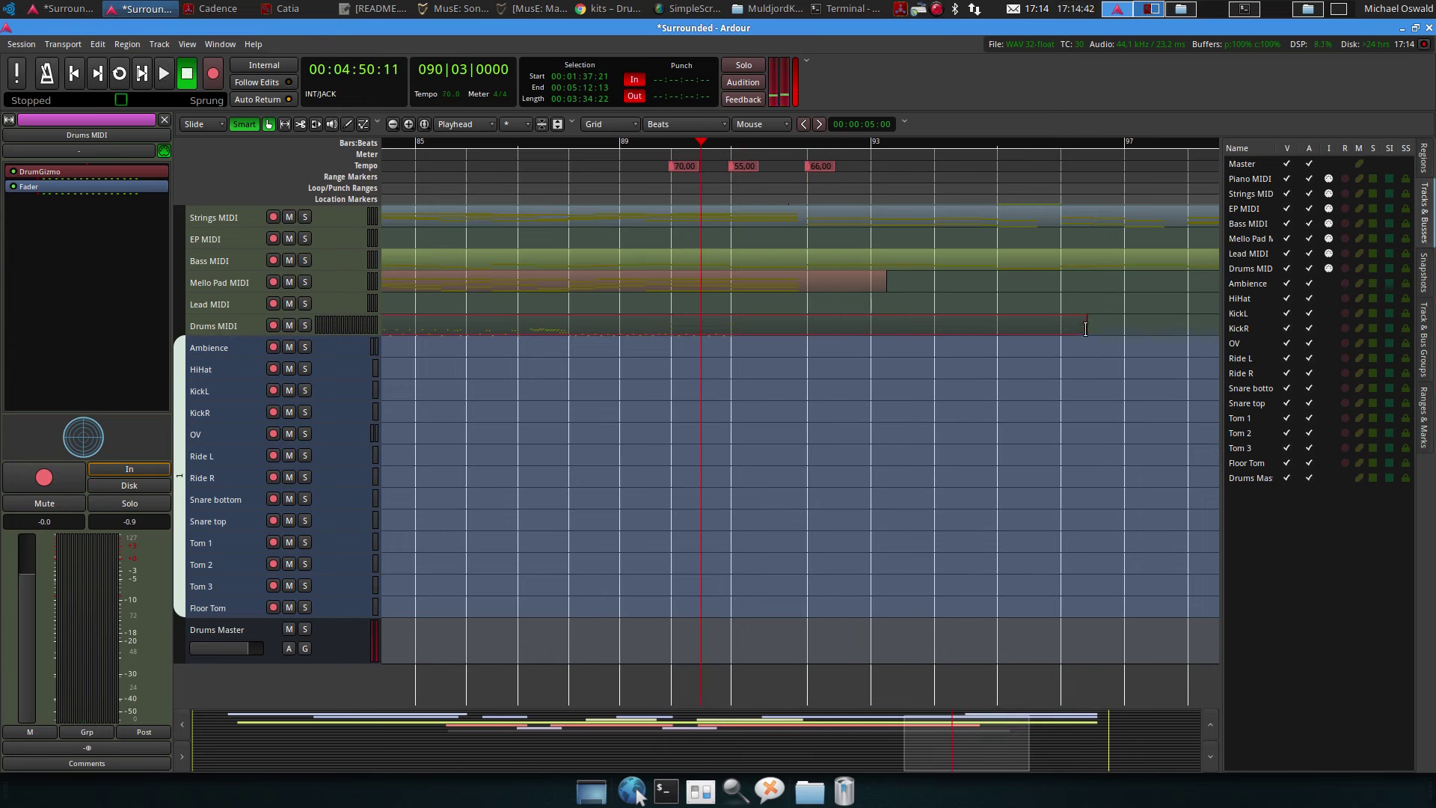
Trim the end of the Drums MIDI region back to bar 93 and return the playhead to the session start
drag(1074, 325, 858, 335)
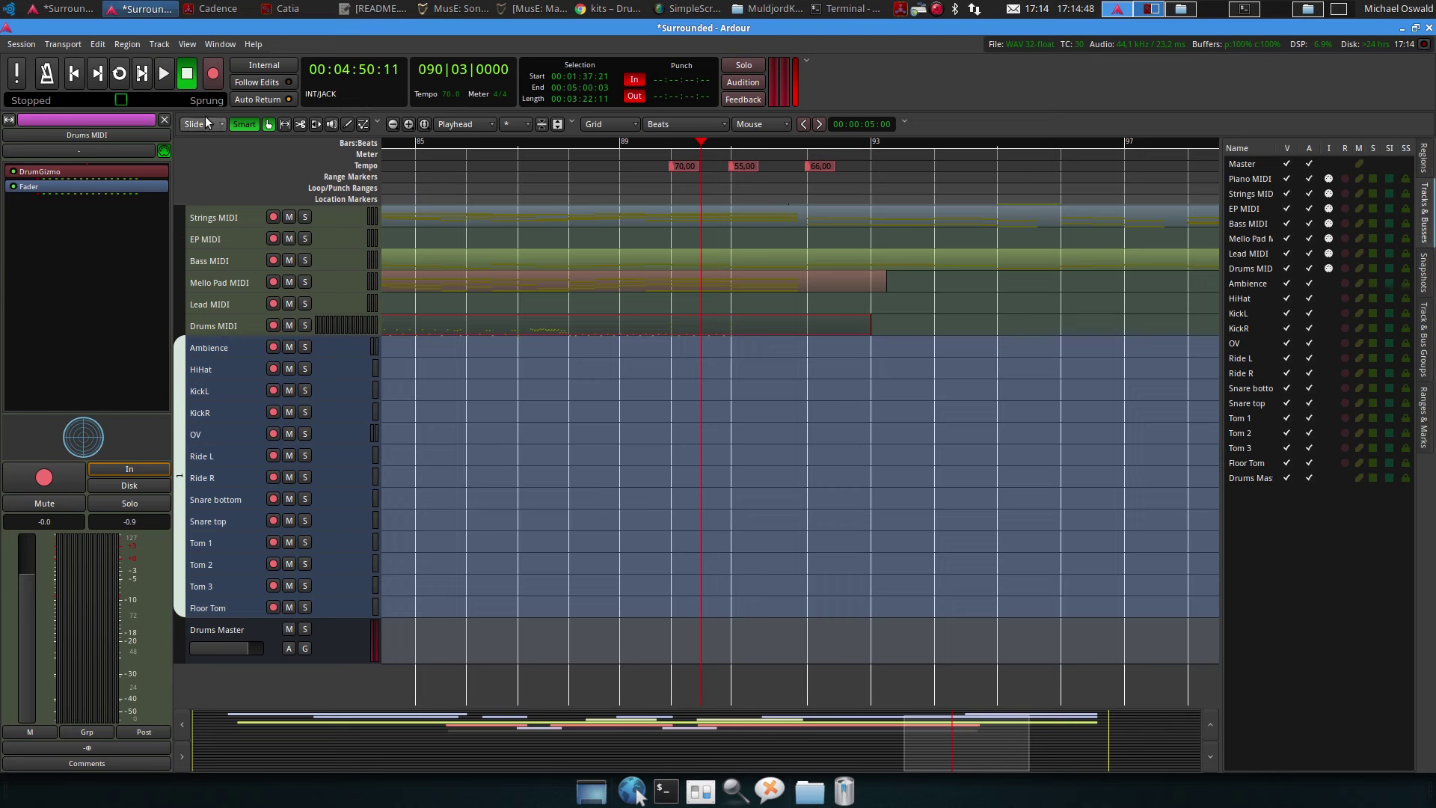
key(Home)
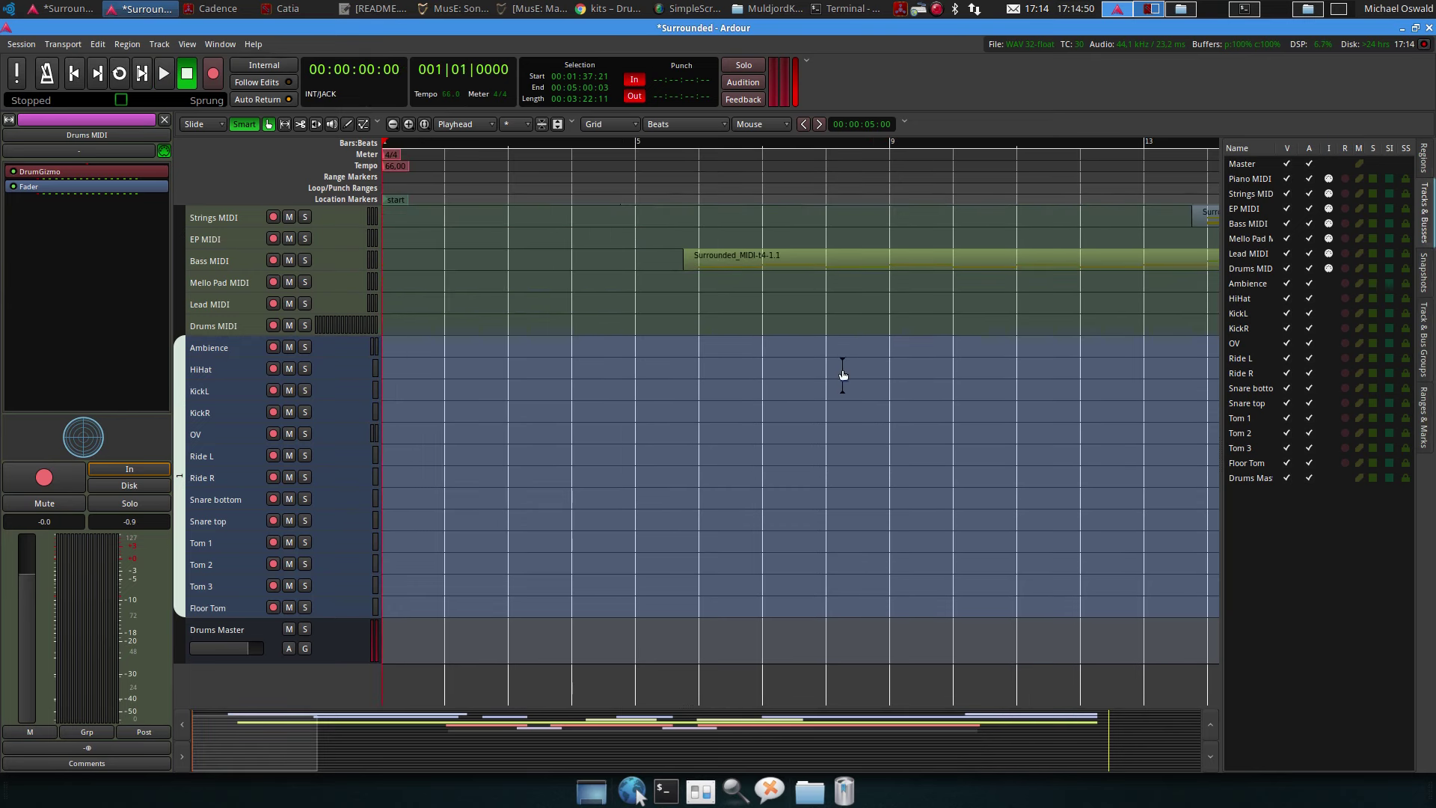
scroll(842, 369, right, 20)
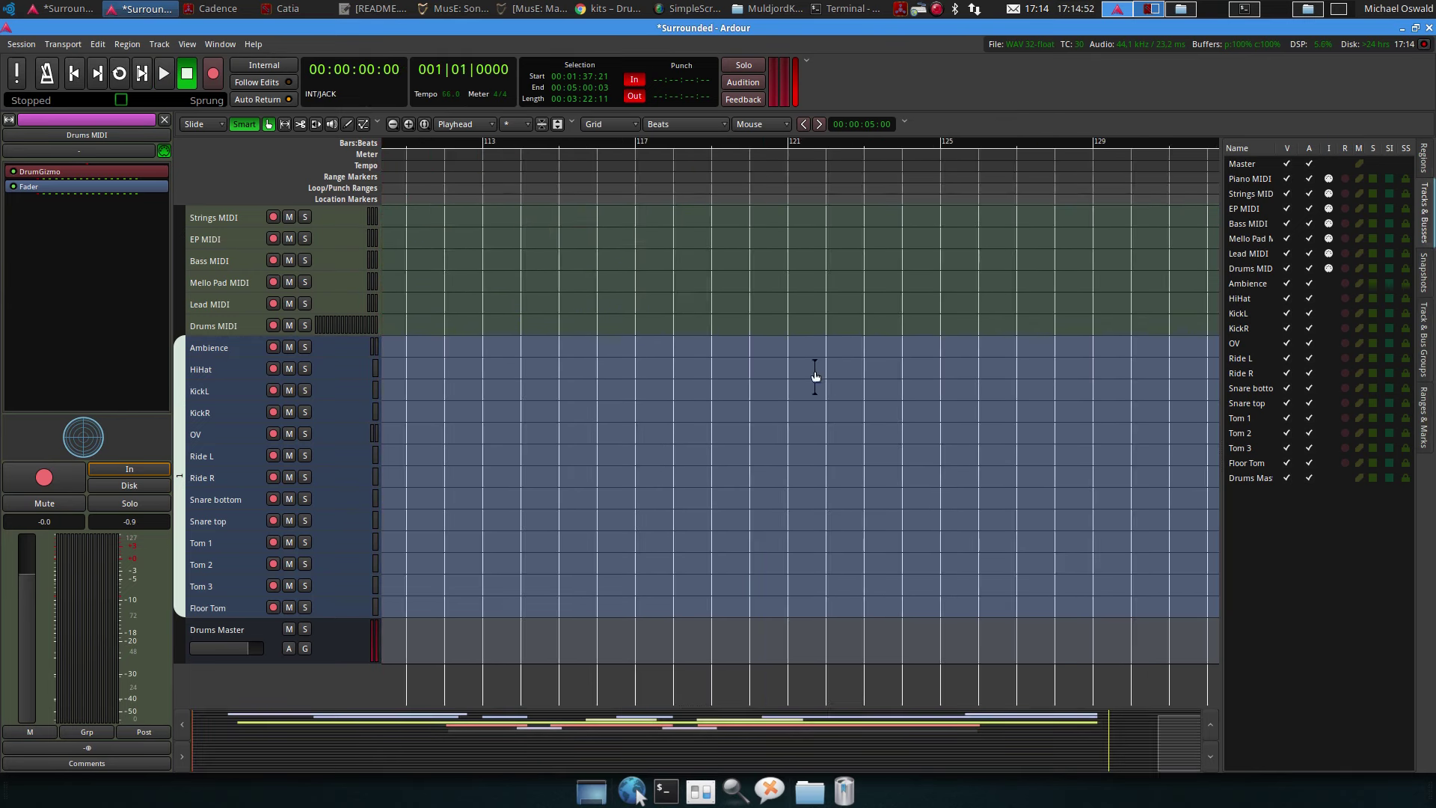
Set the punch range to the extent of the selected Drums MIDI region
scroll(599, 352, down, 1)
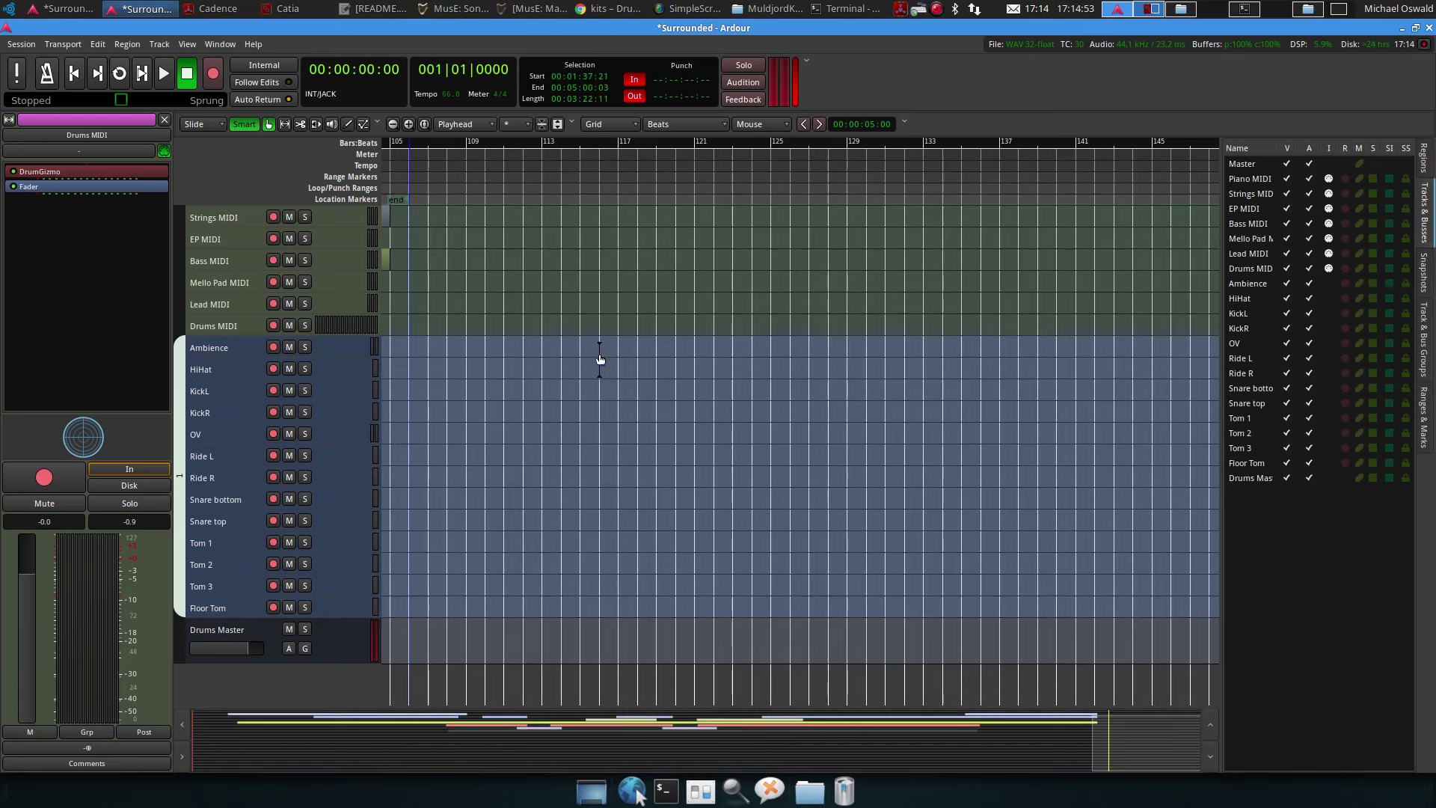
click(81, 78)
scroll(636, 351, down, 1)
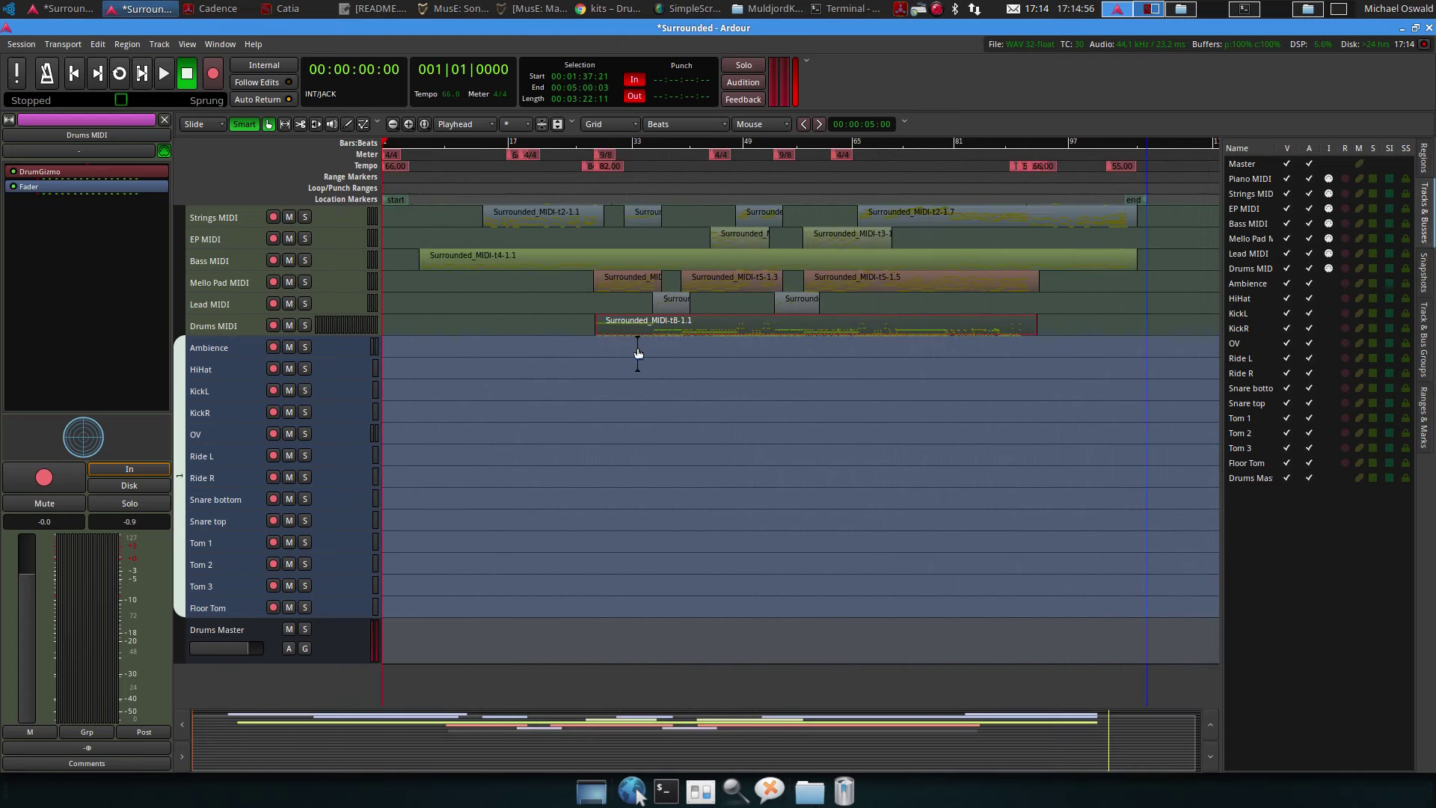
scroll(634, 352, right, 3)
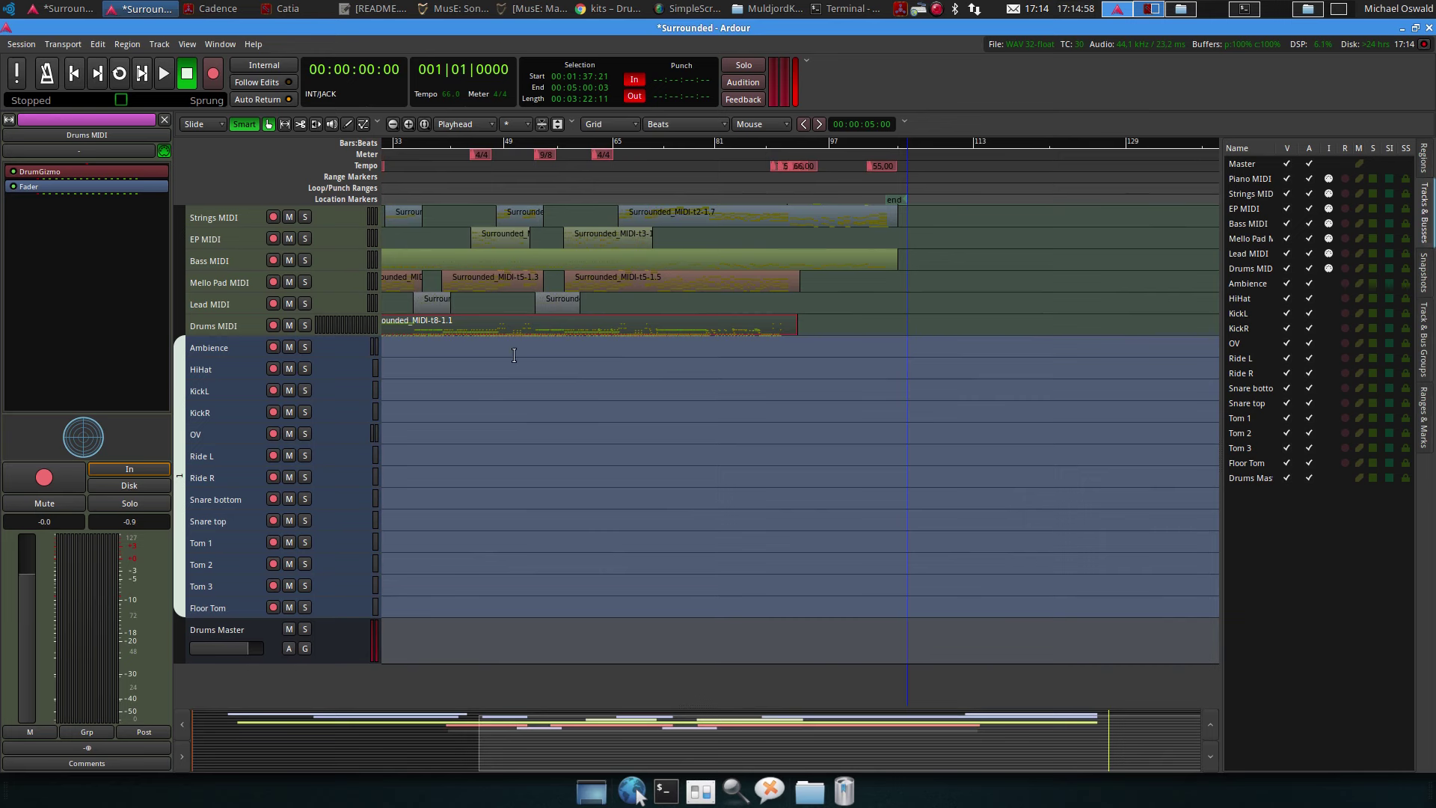
scroll(514, 354, left, 3)
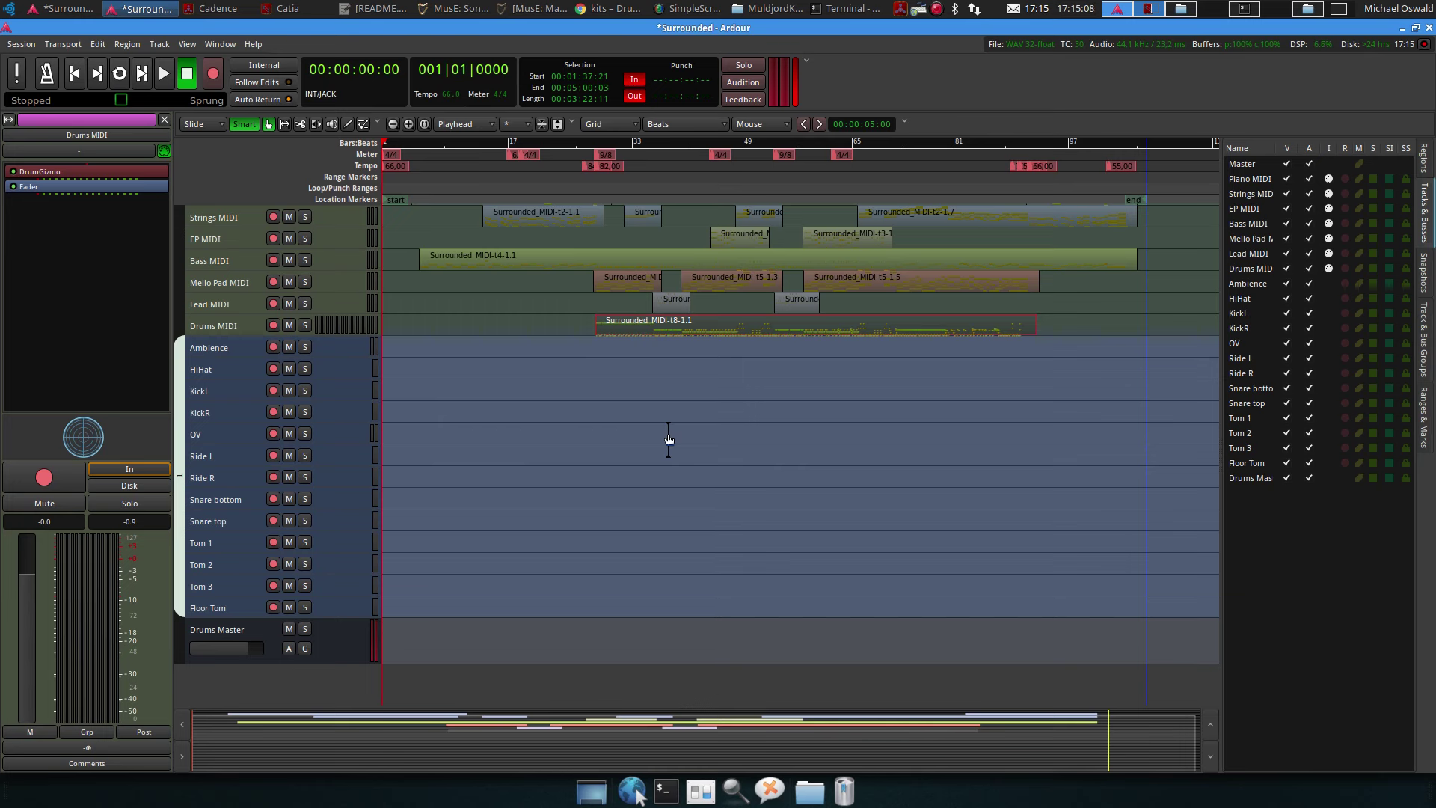
key(bracketleft)
click(70, 45)
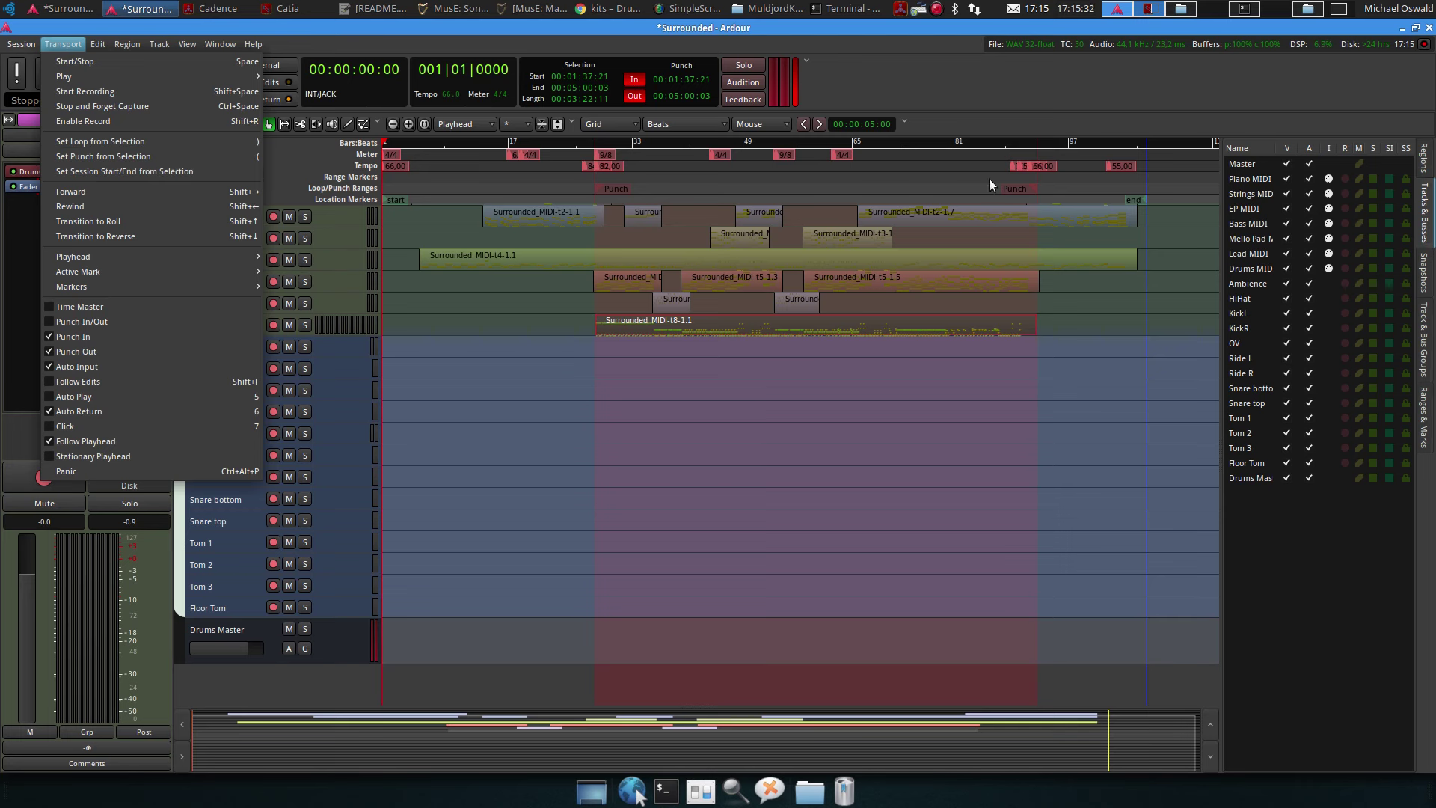
click(460, 412)
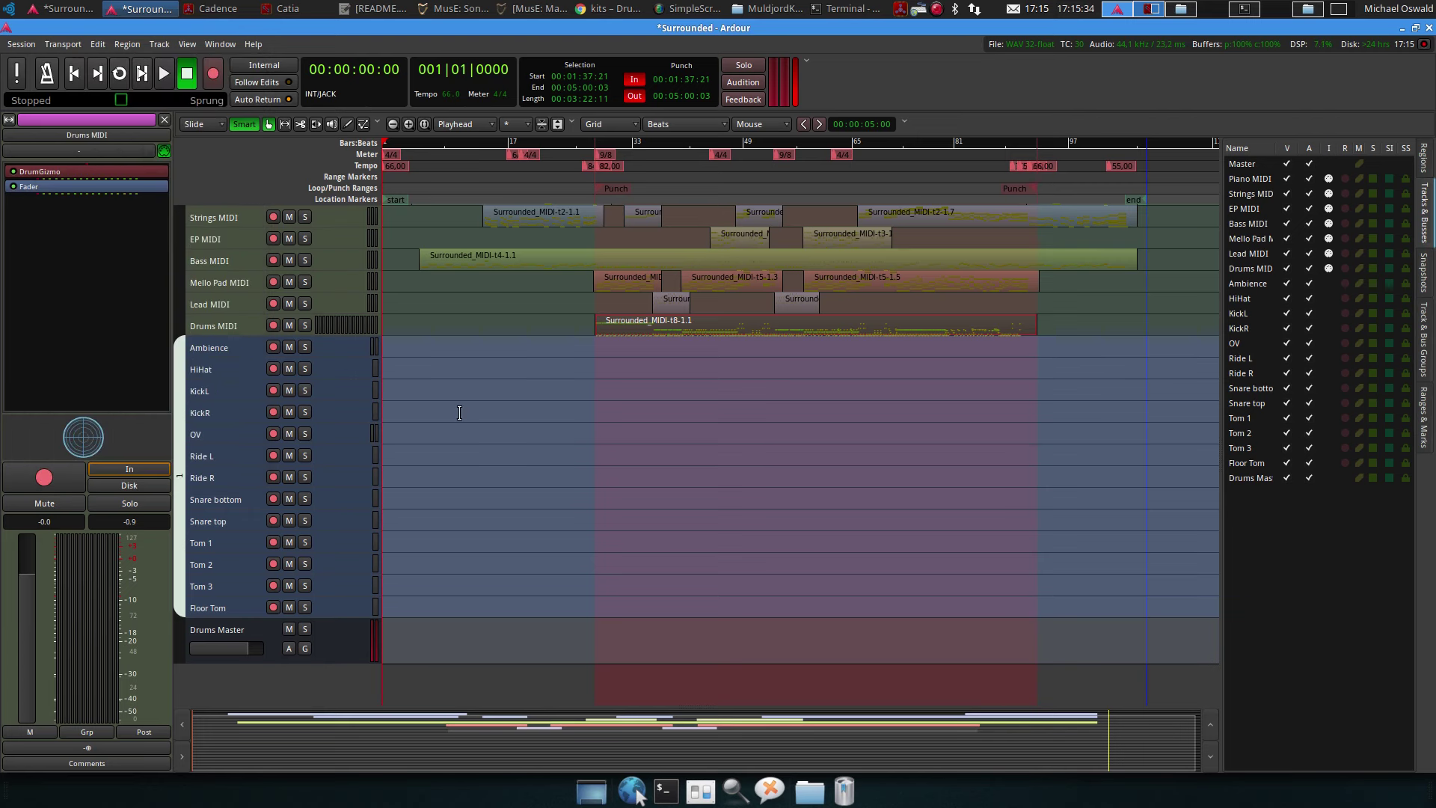
Record all the grouped drum tracks over the punch range, and disarm them once the take is complete
click(272, 347)
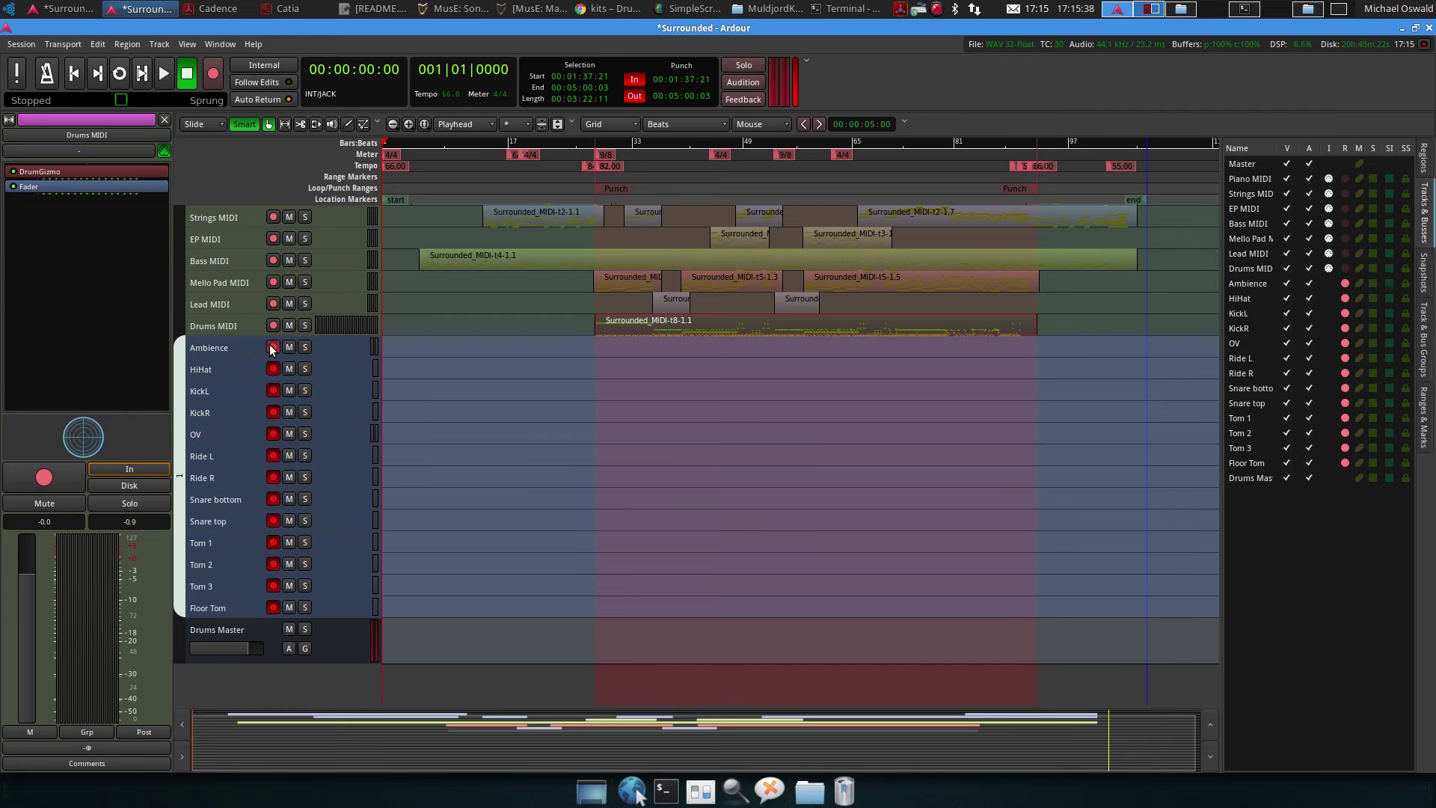
click(213, 75)
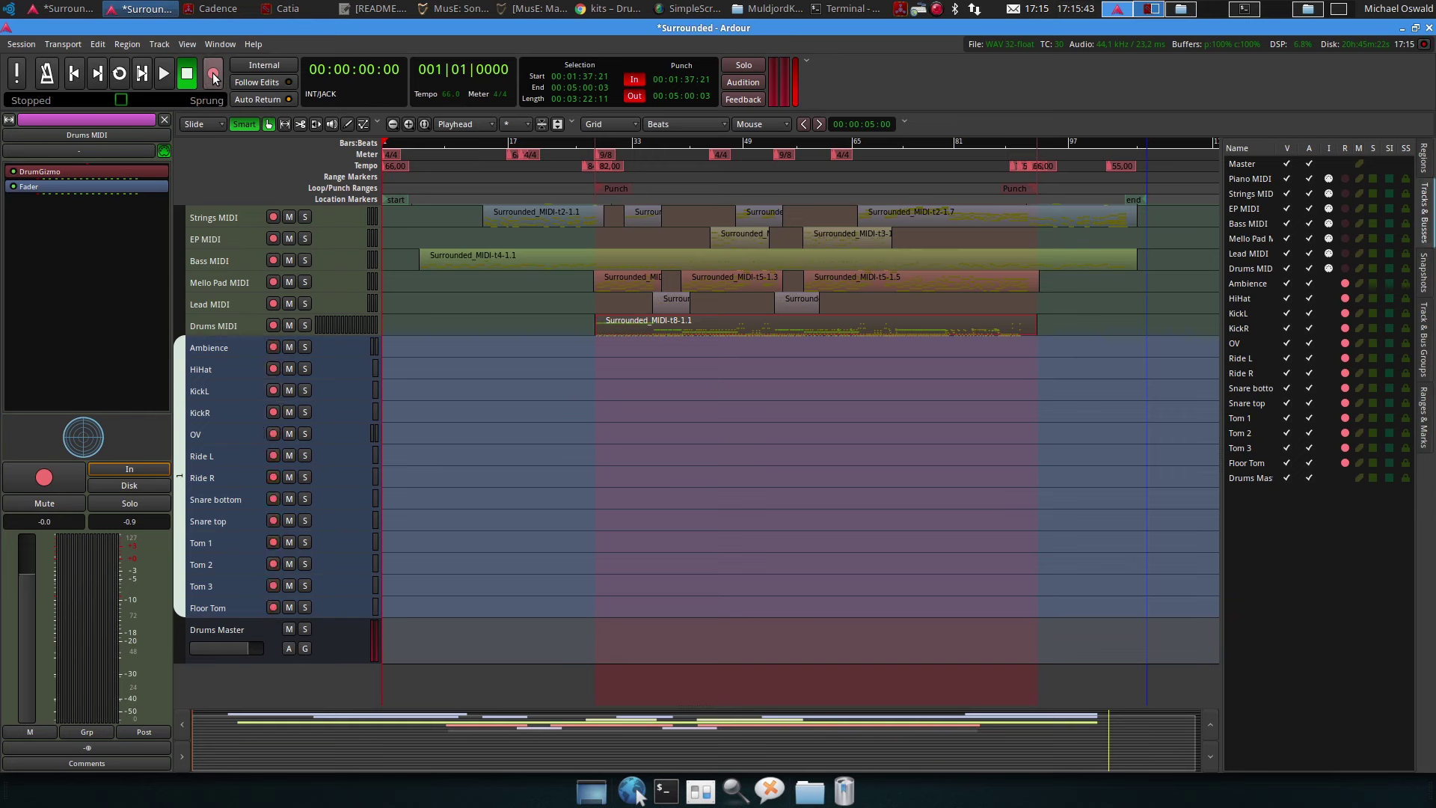
click(142, 77)
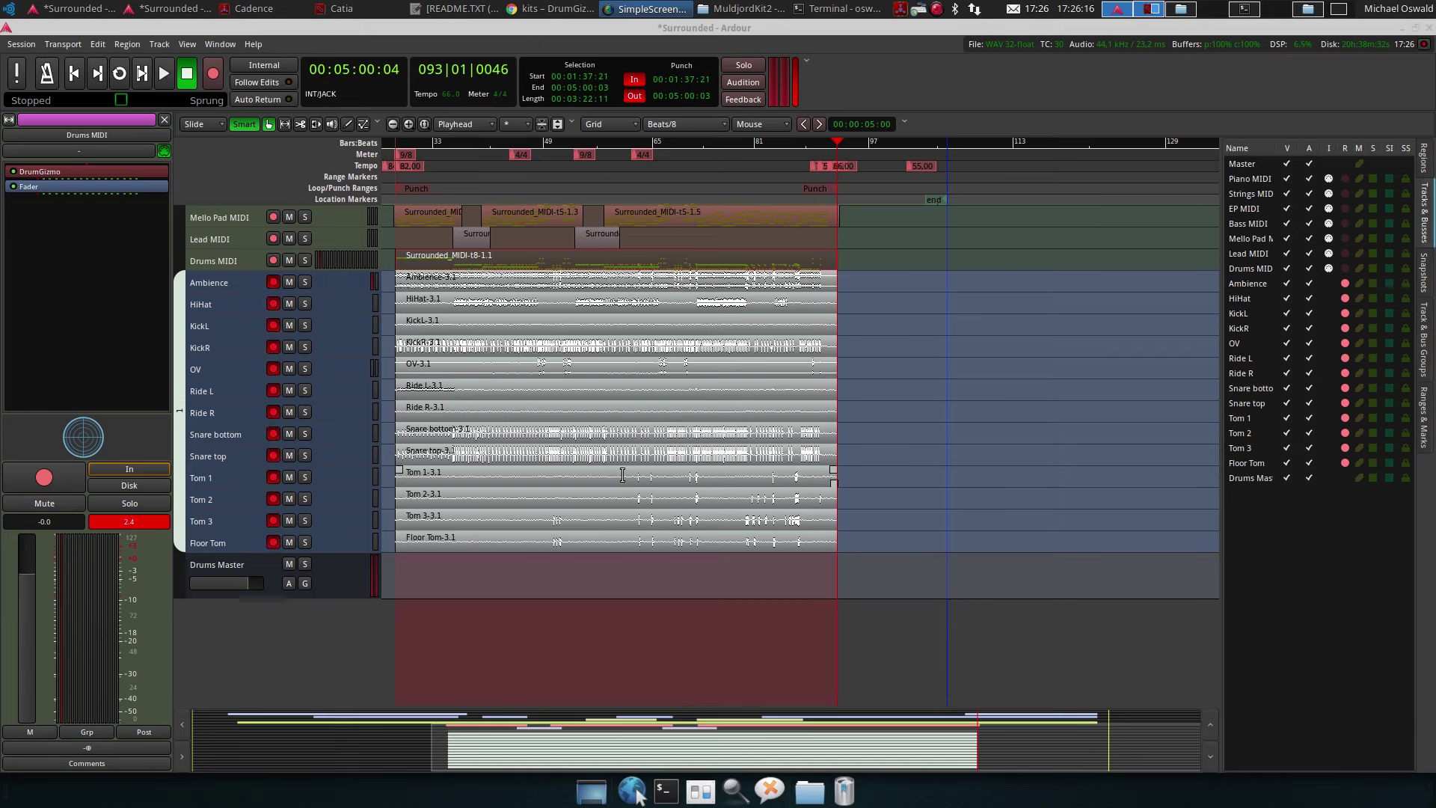
click(272, 541)
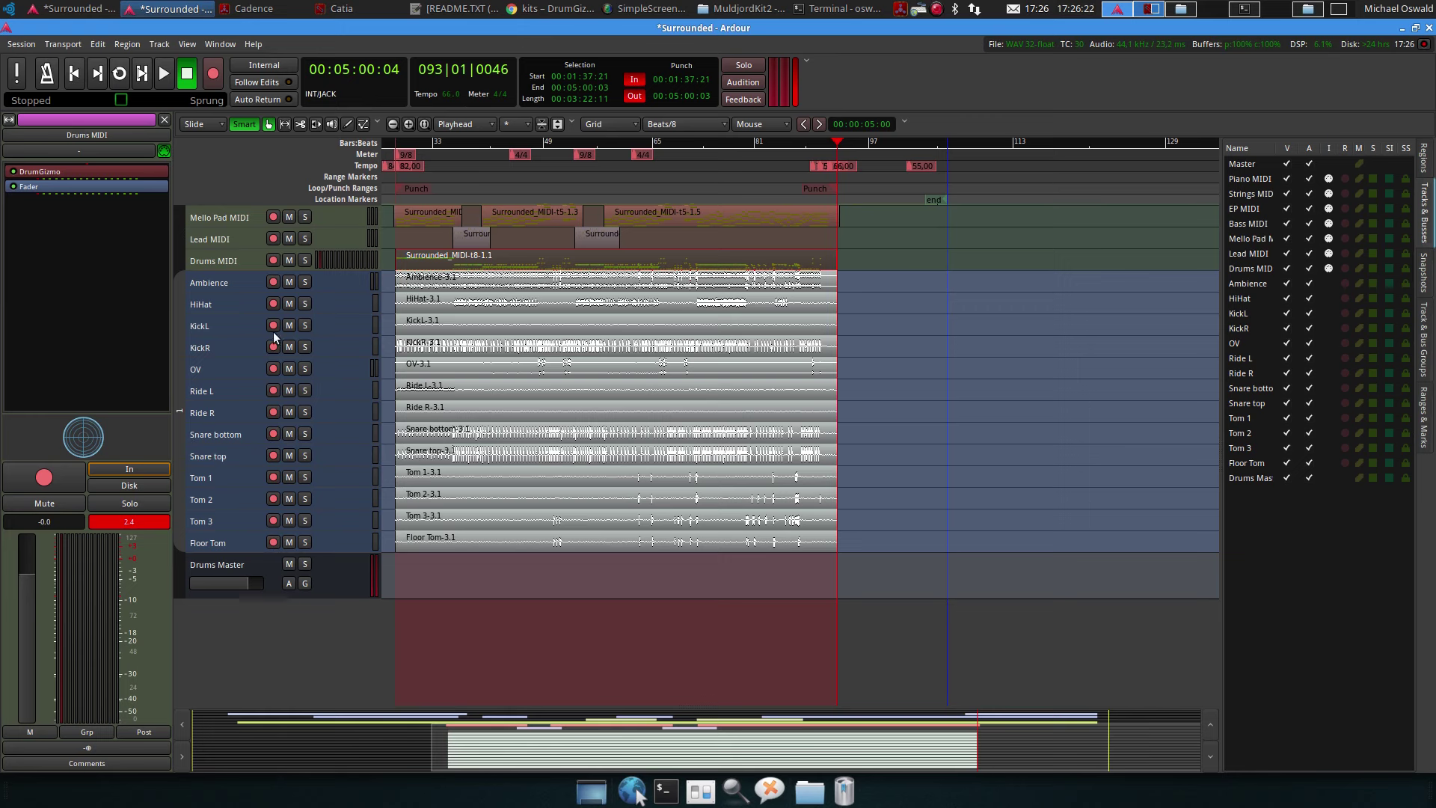
Remove the KickL track from the session
click(212, 325)
right_click(123, 326)
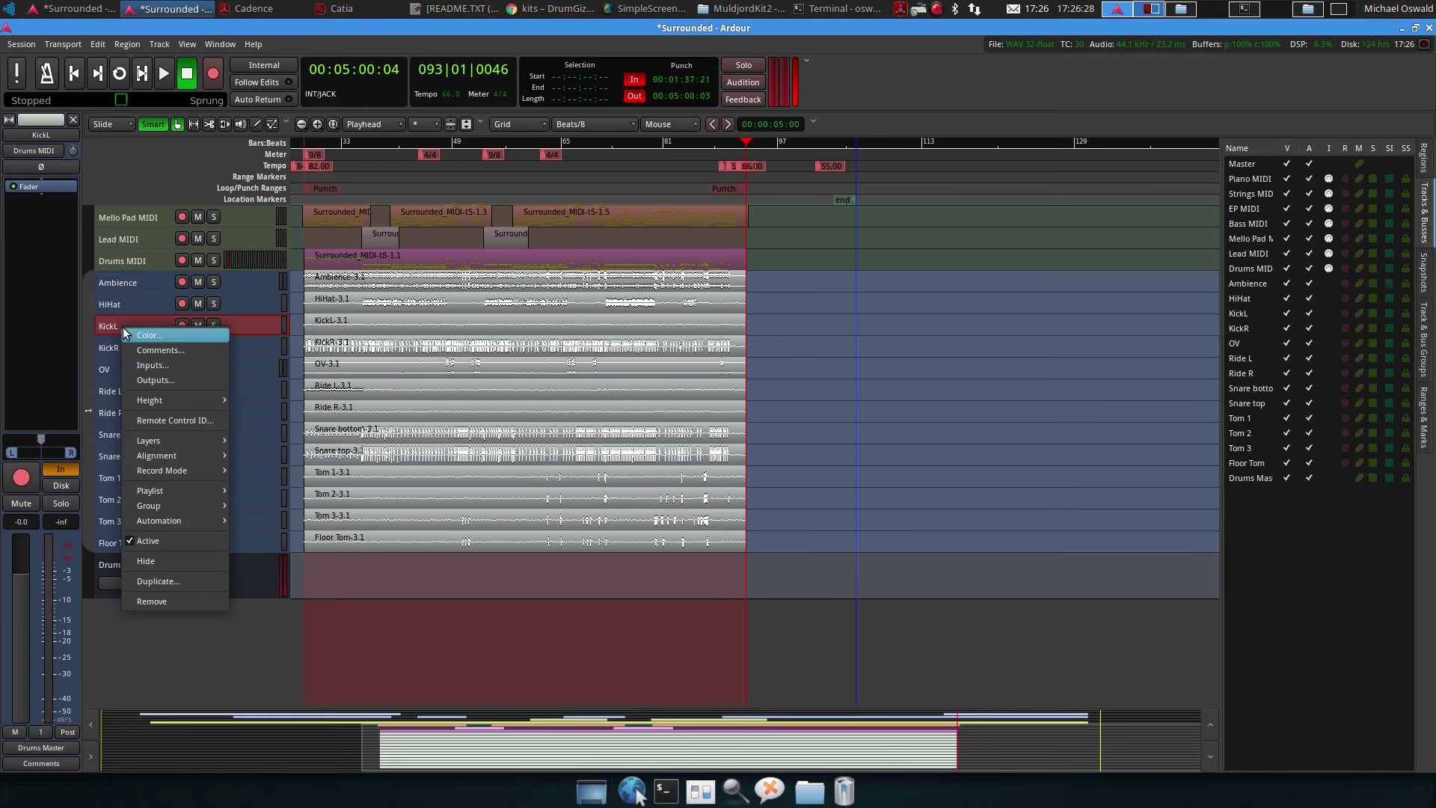
click(186, 601)
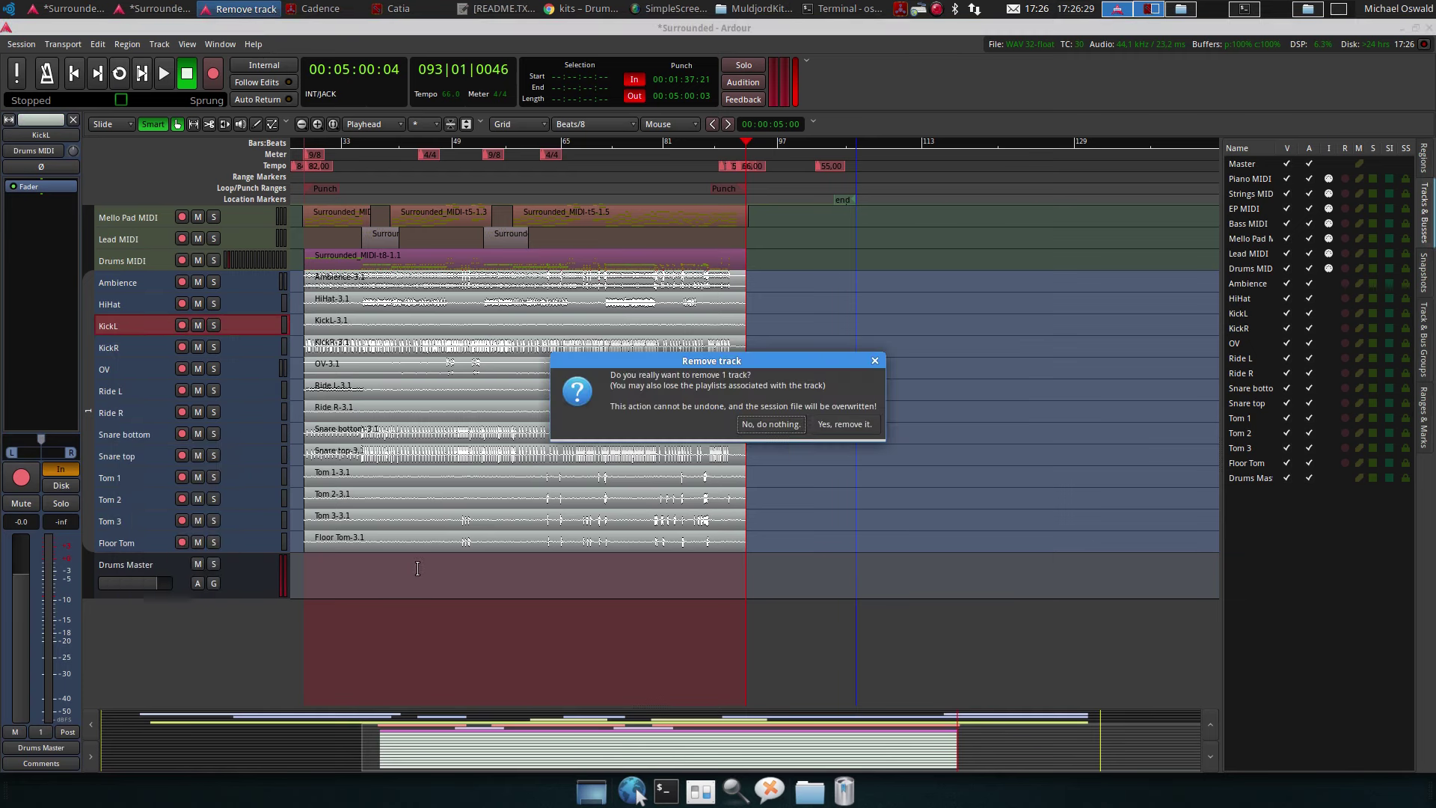
click(844, 424)
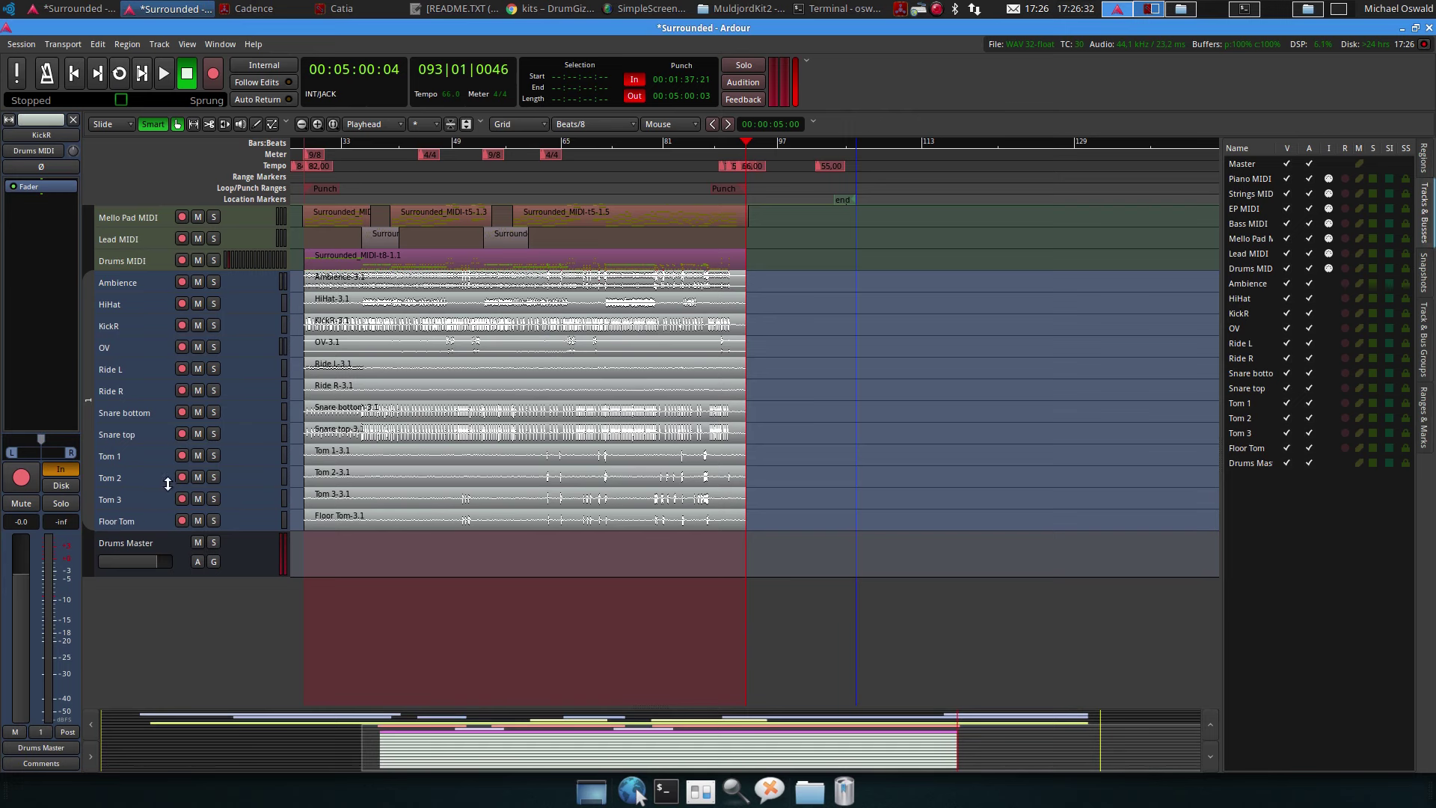
Enlarge the Ride L and Ride R tracks together to compare their recorded waveforms
click(140, 369)
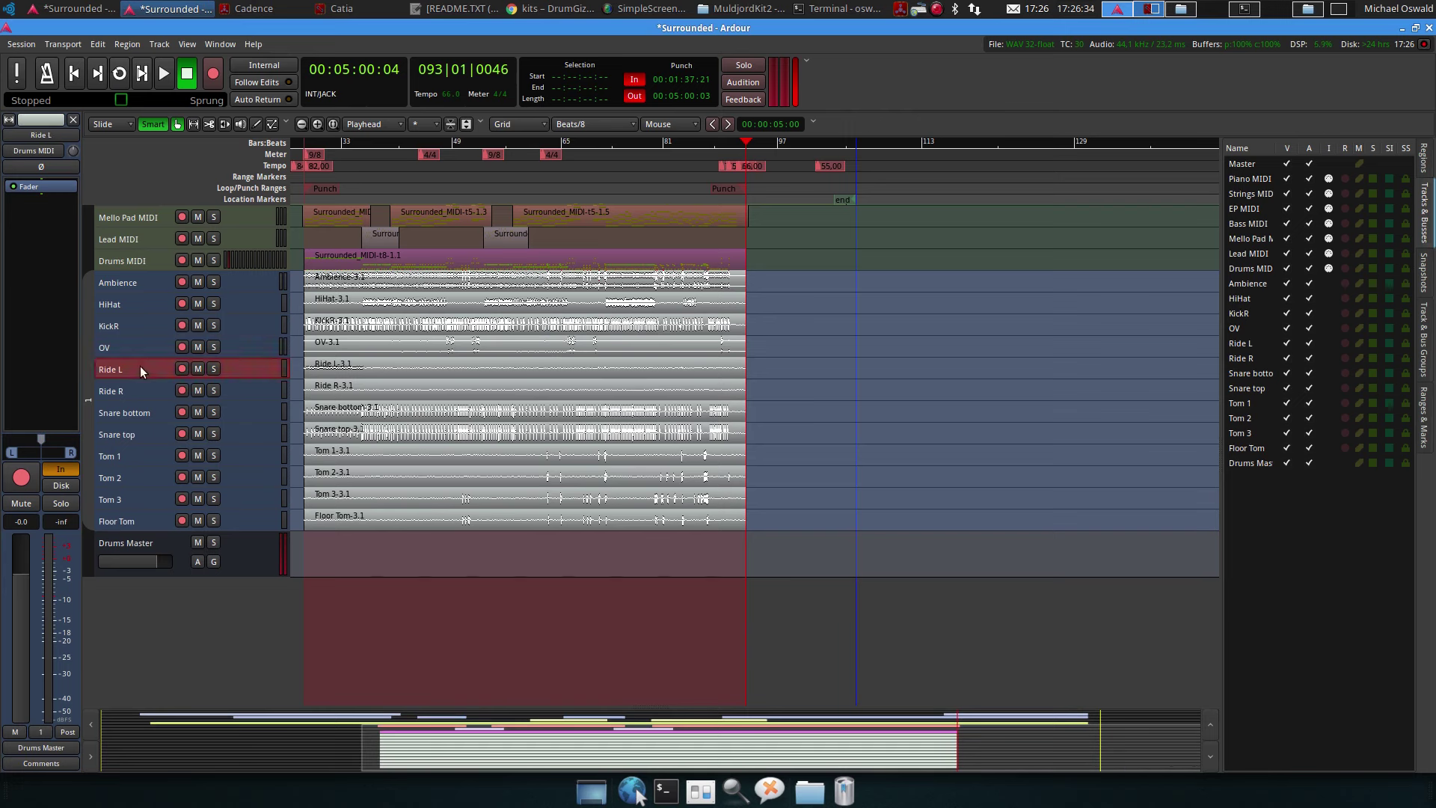
click(146, 389)
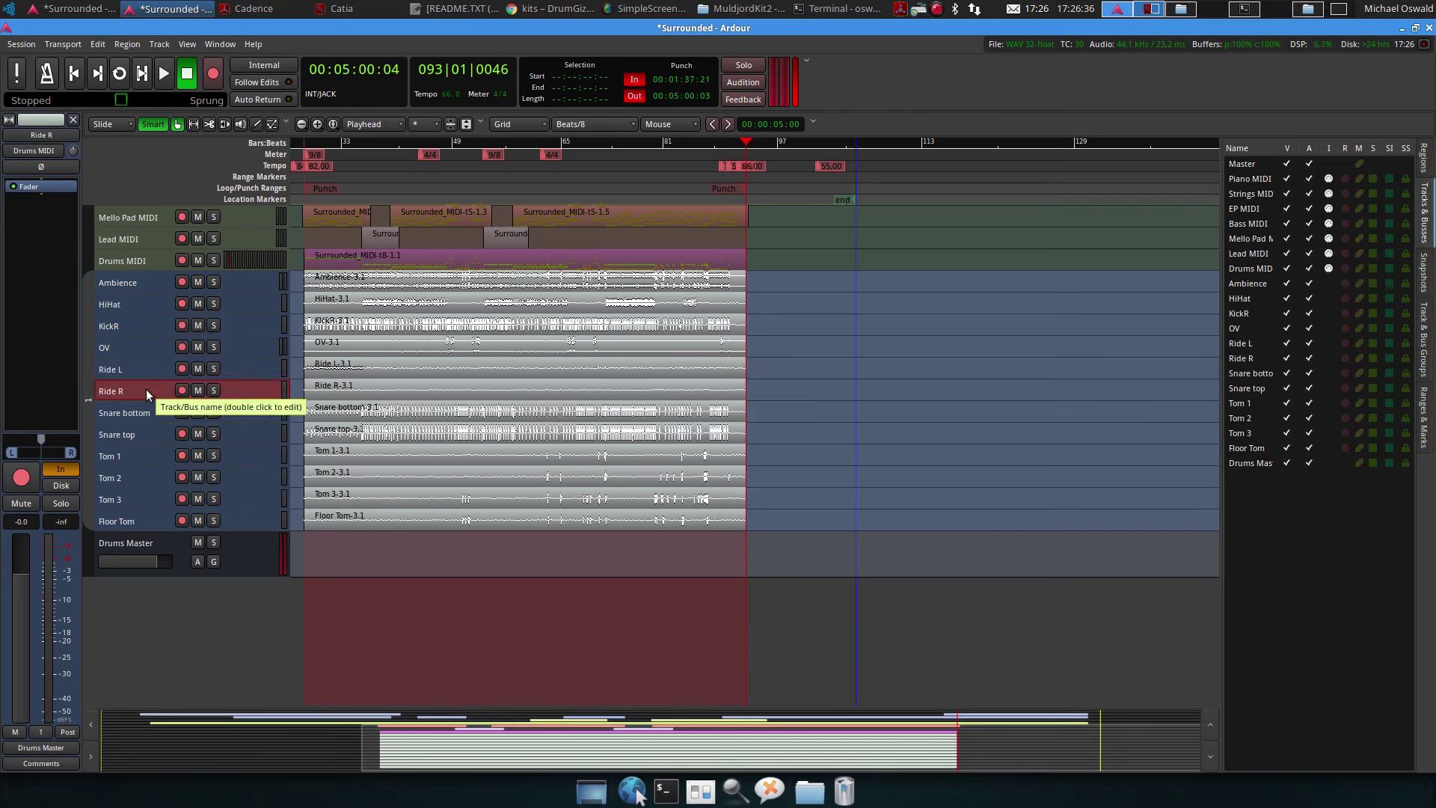
ctrl+click(133, 371)
drag(141, 398, 154, 506)
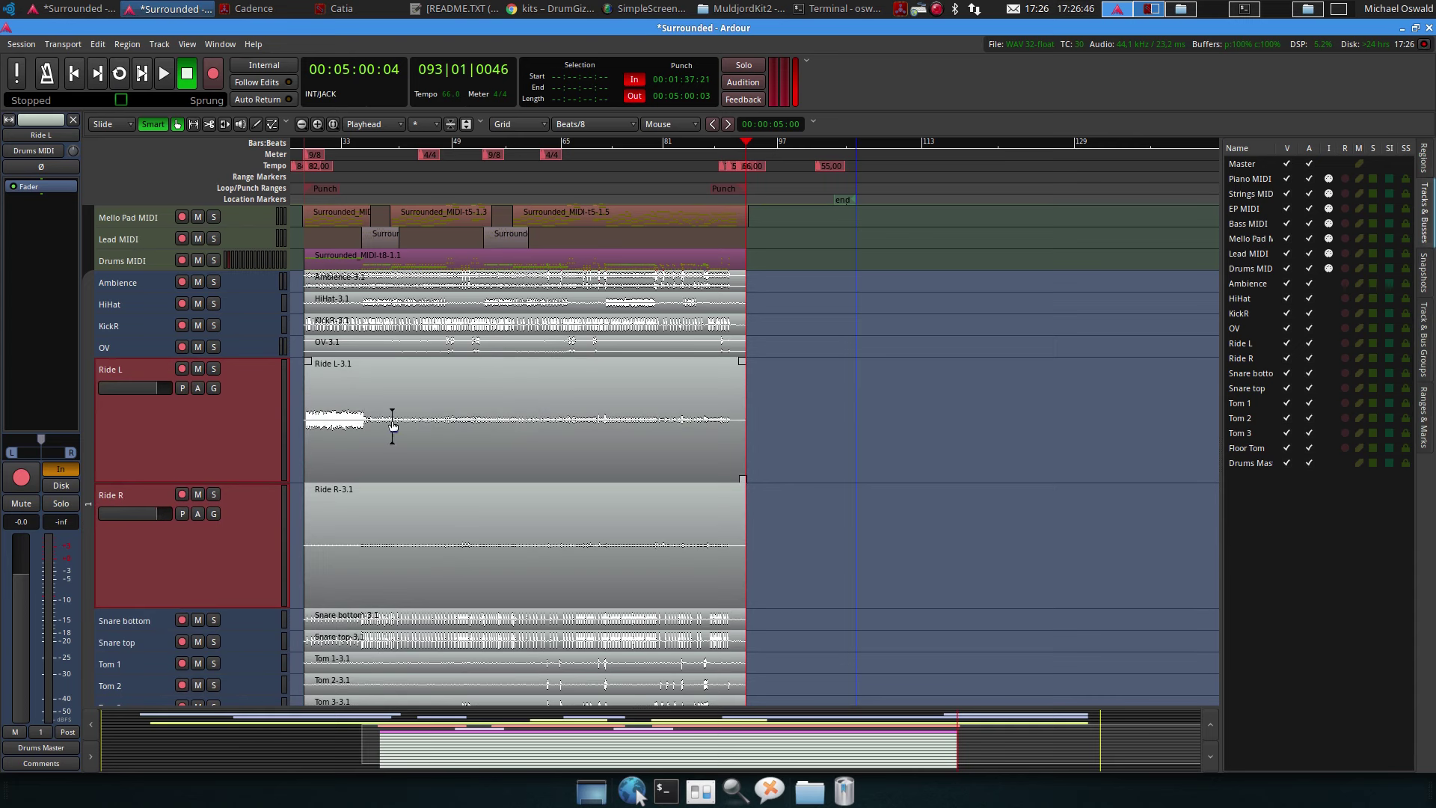
Remove the Ride R track and shrink the Ride L track back to a small height
click(159, 554)
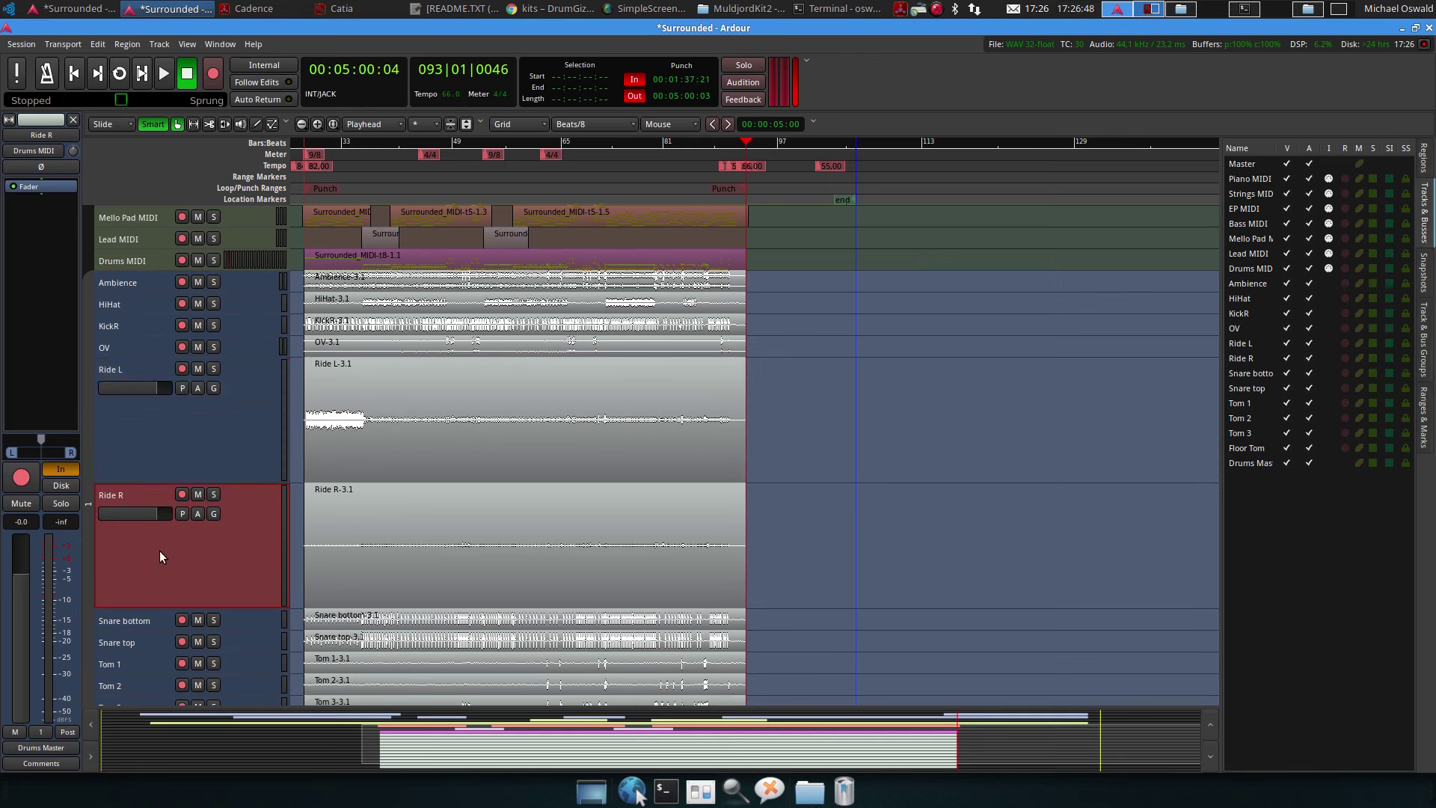
right_click(159, 550)
click(220, 547)
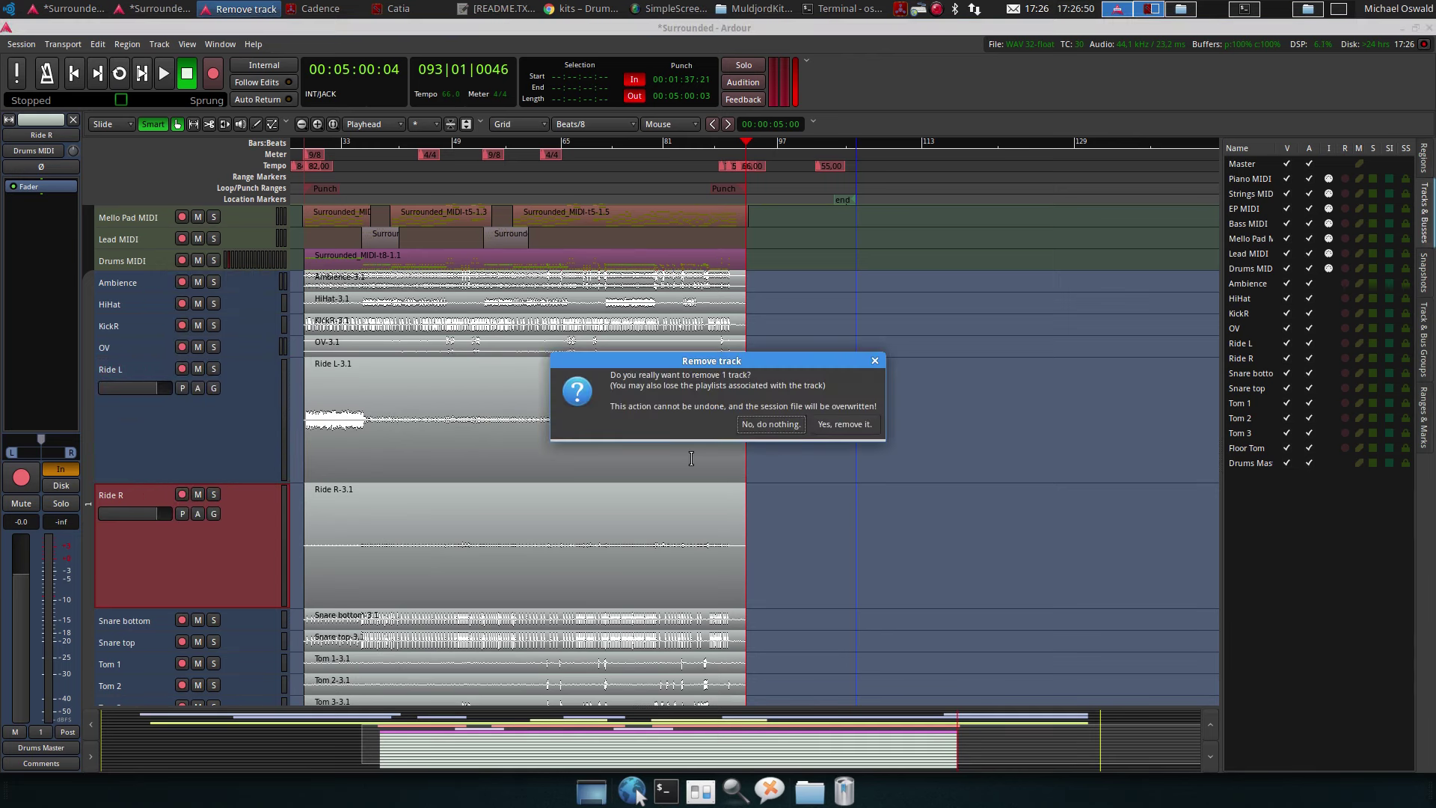
click(829, 424)
click(203, 452)
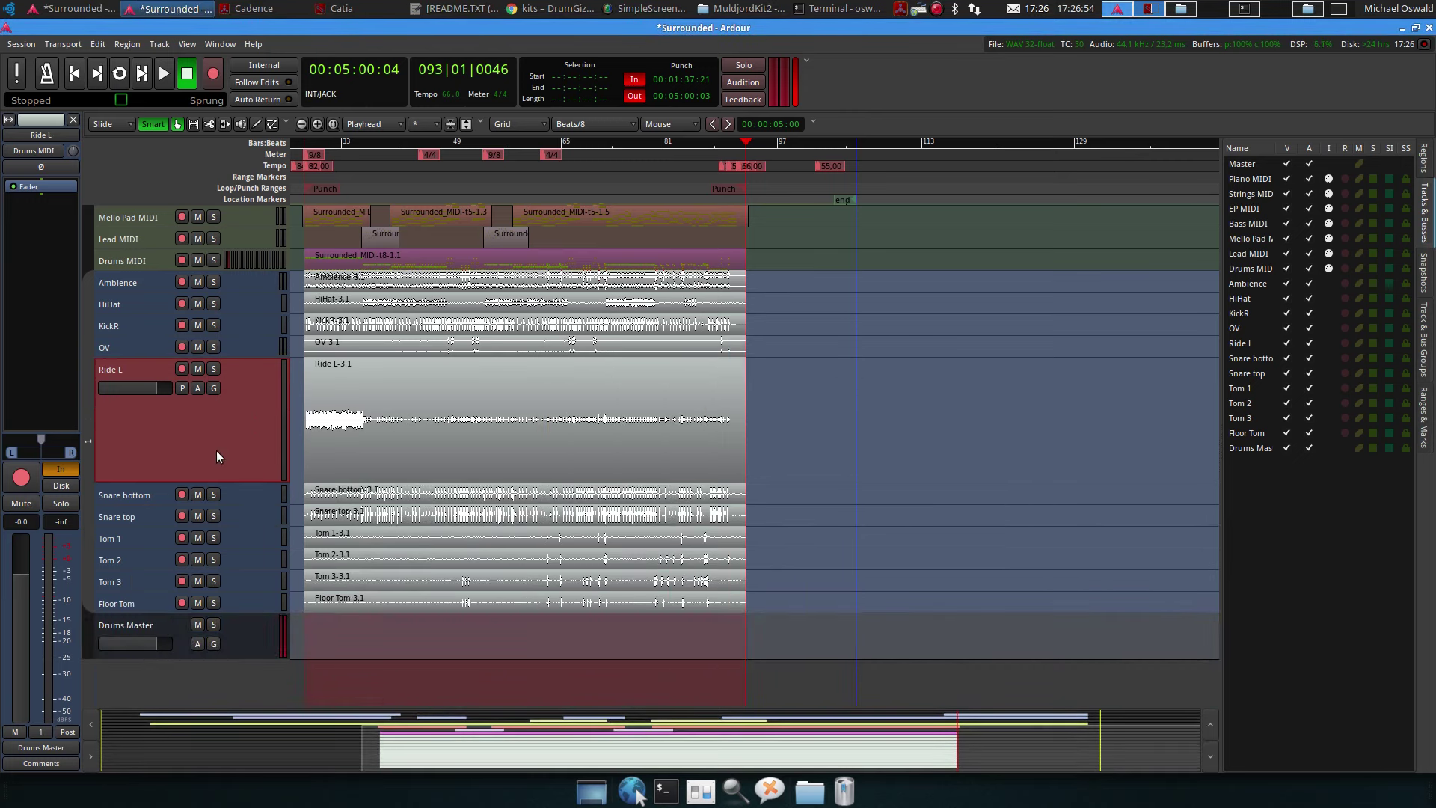
key(f)
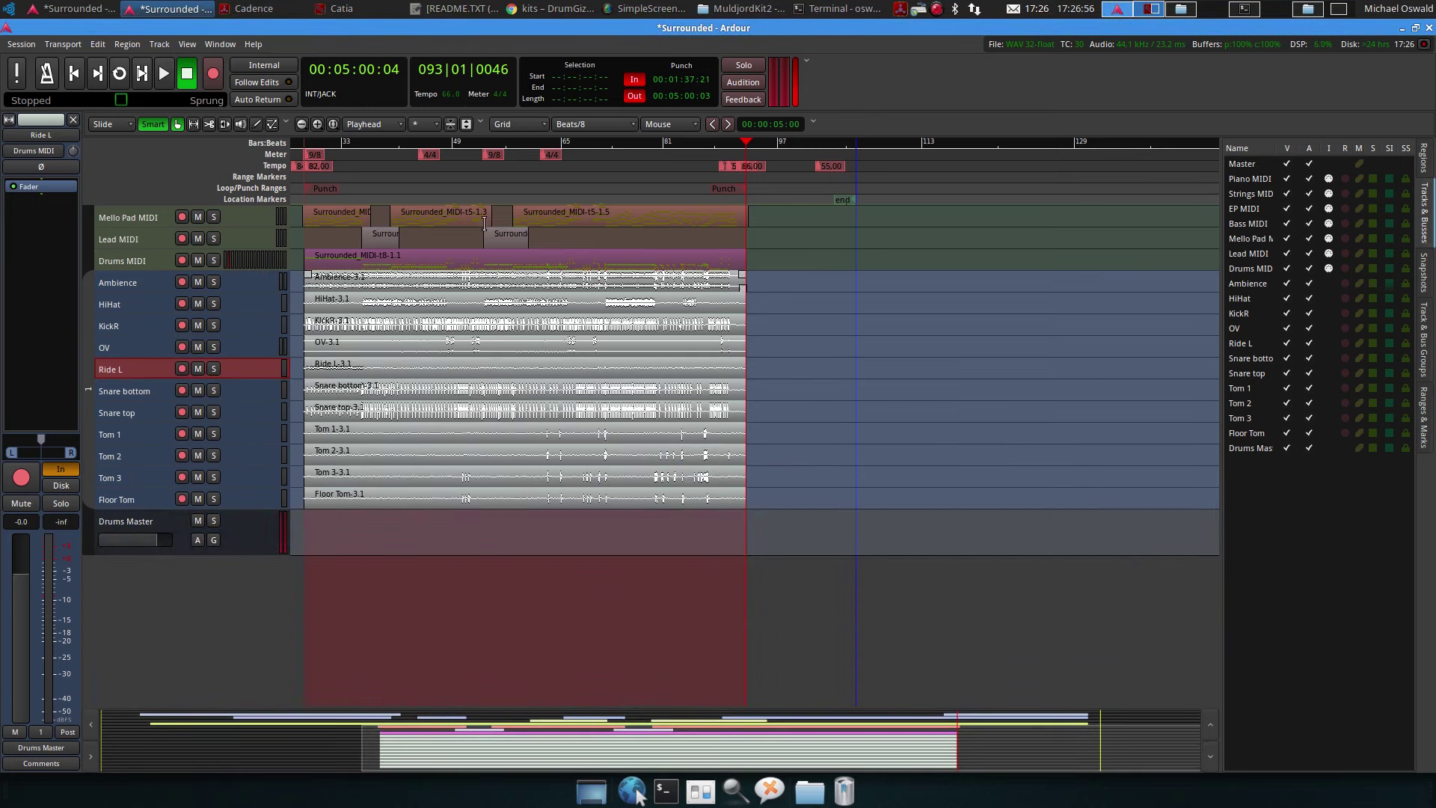
Switch off input monitoring on the grouped drum tracks and mute the Drums MIDI track
click(111, 290)
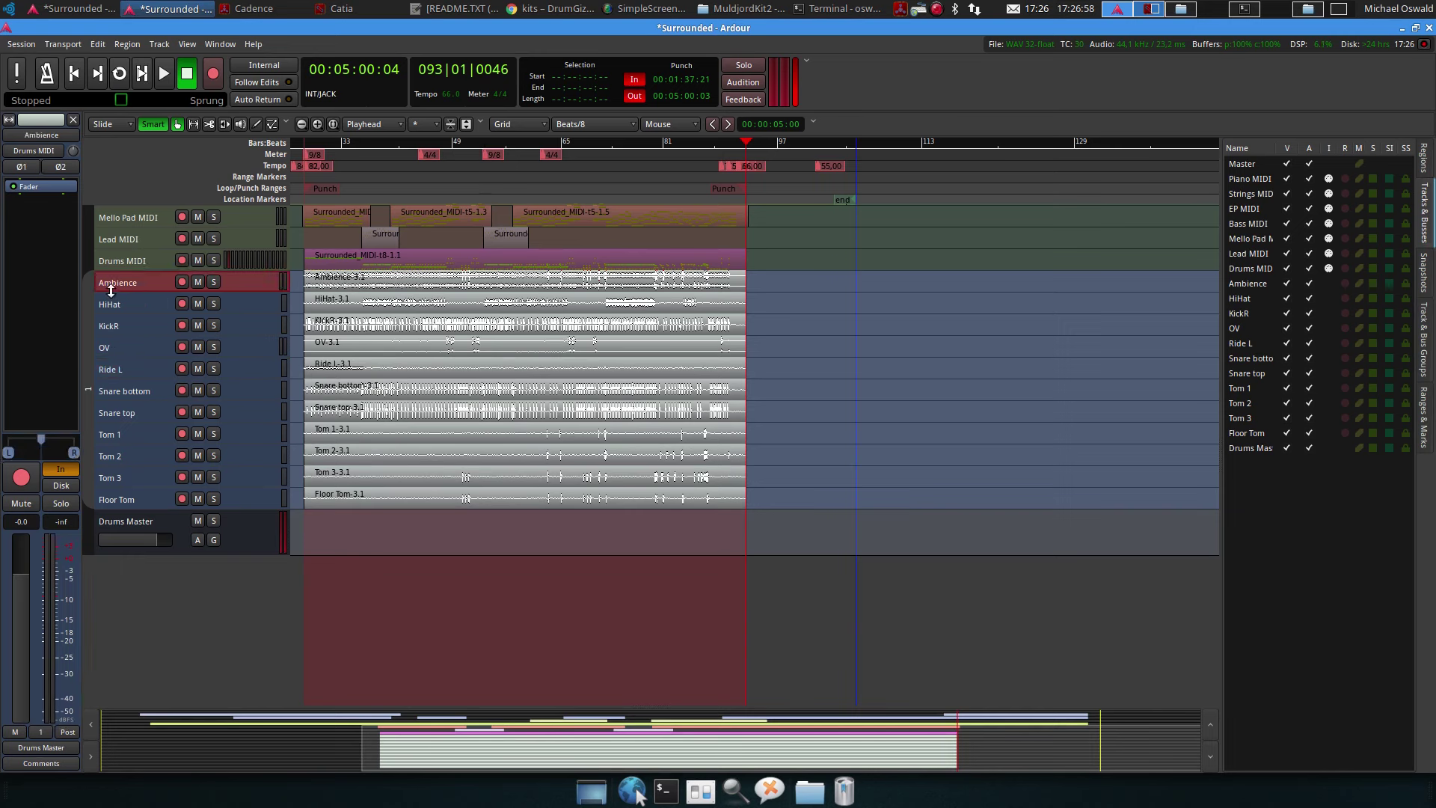
click(61, 469)
click(199, 262)
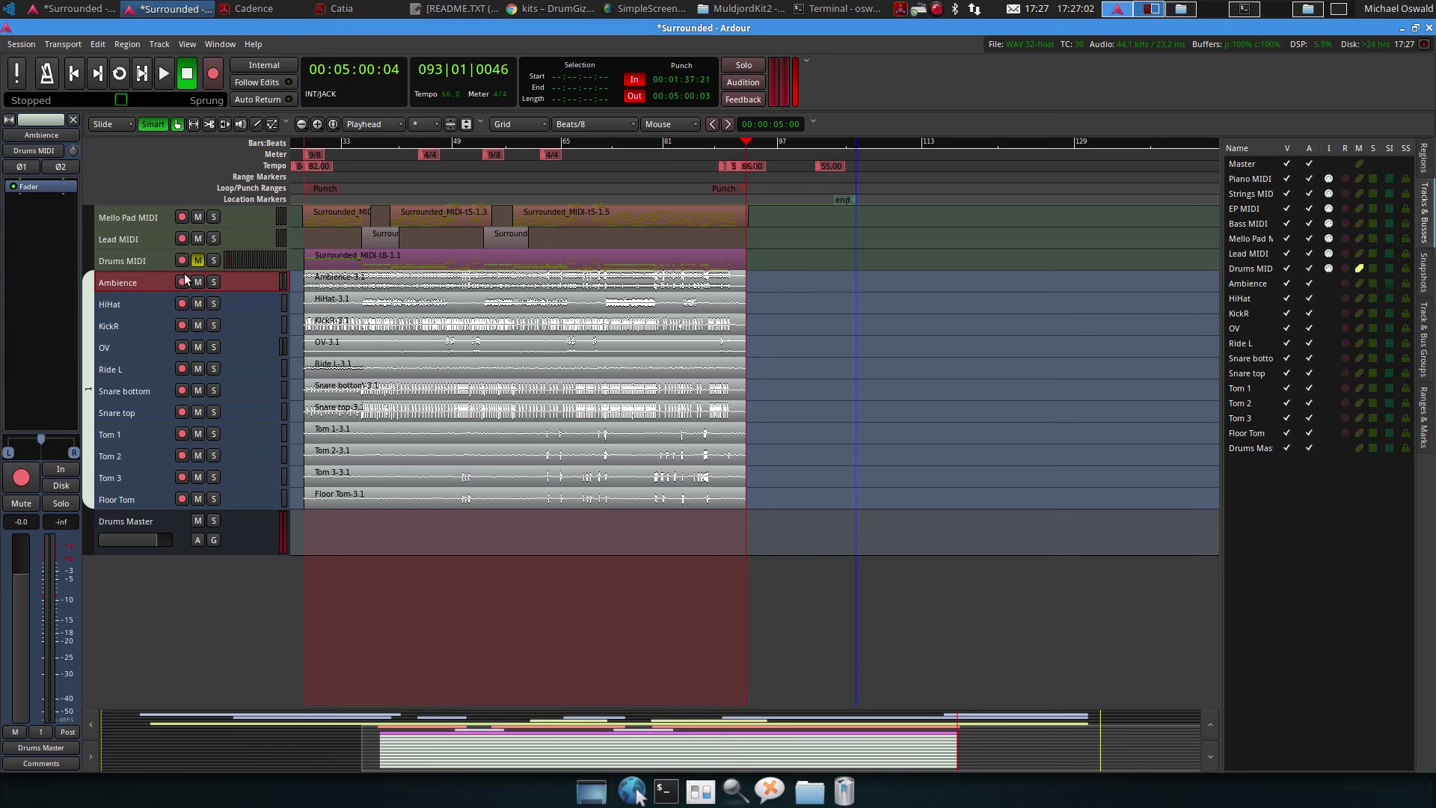
Play the recorded drum tracks briefly from around bar 47 to check them with Drums MIDI muted
click(126, 260)
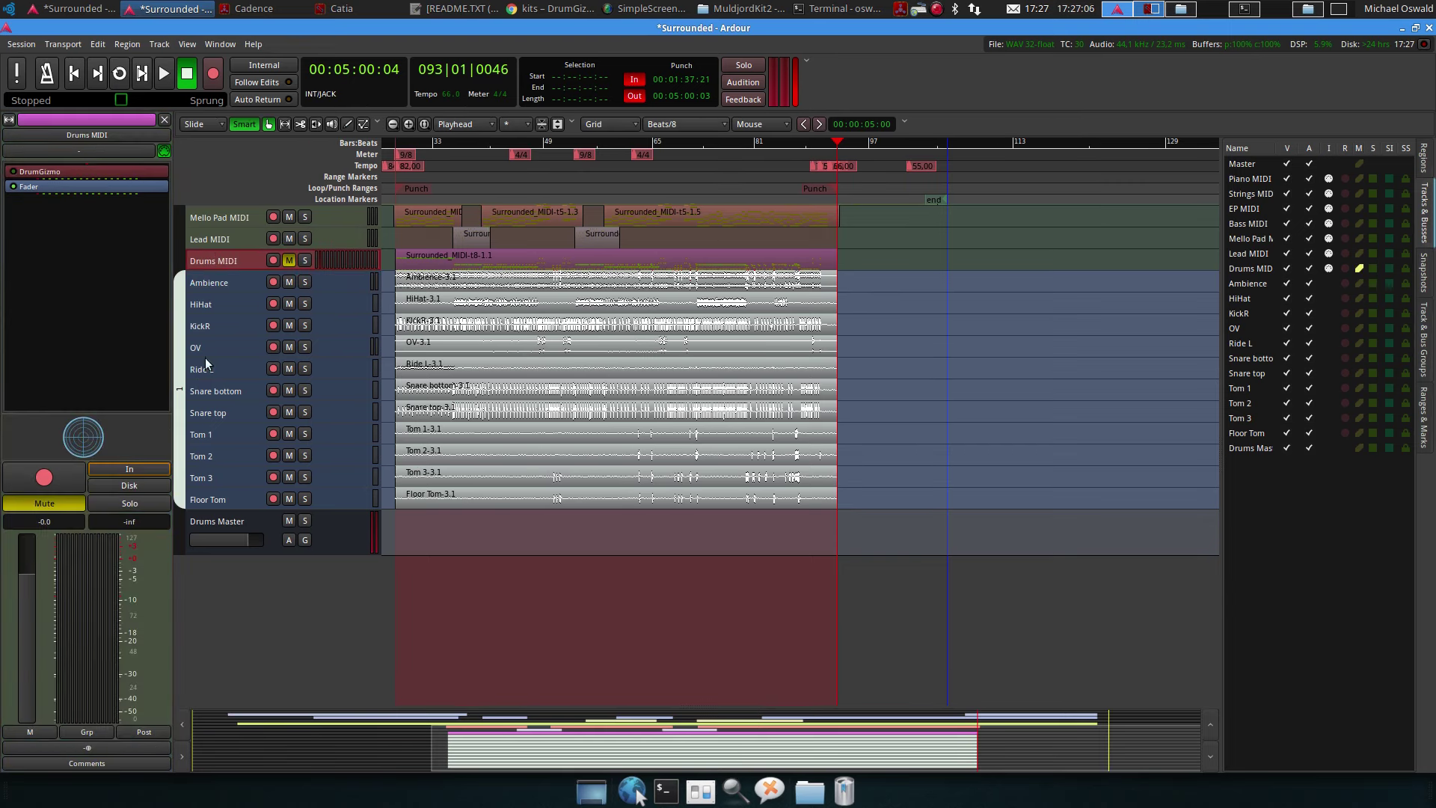
click(228, 322)
click(441, 182)
key(space)
key(space)
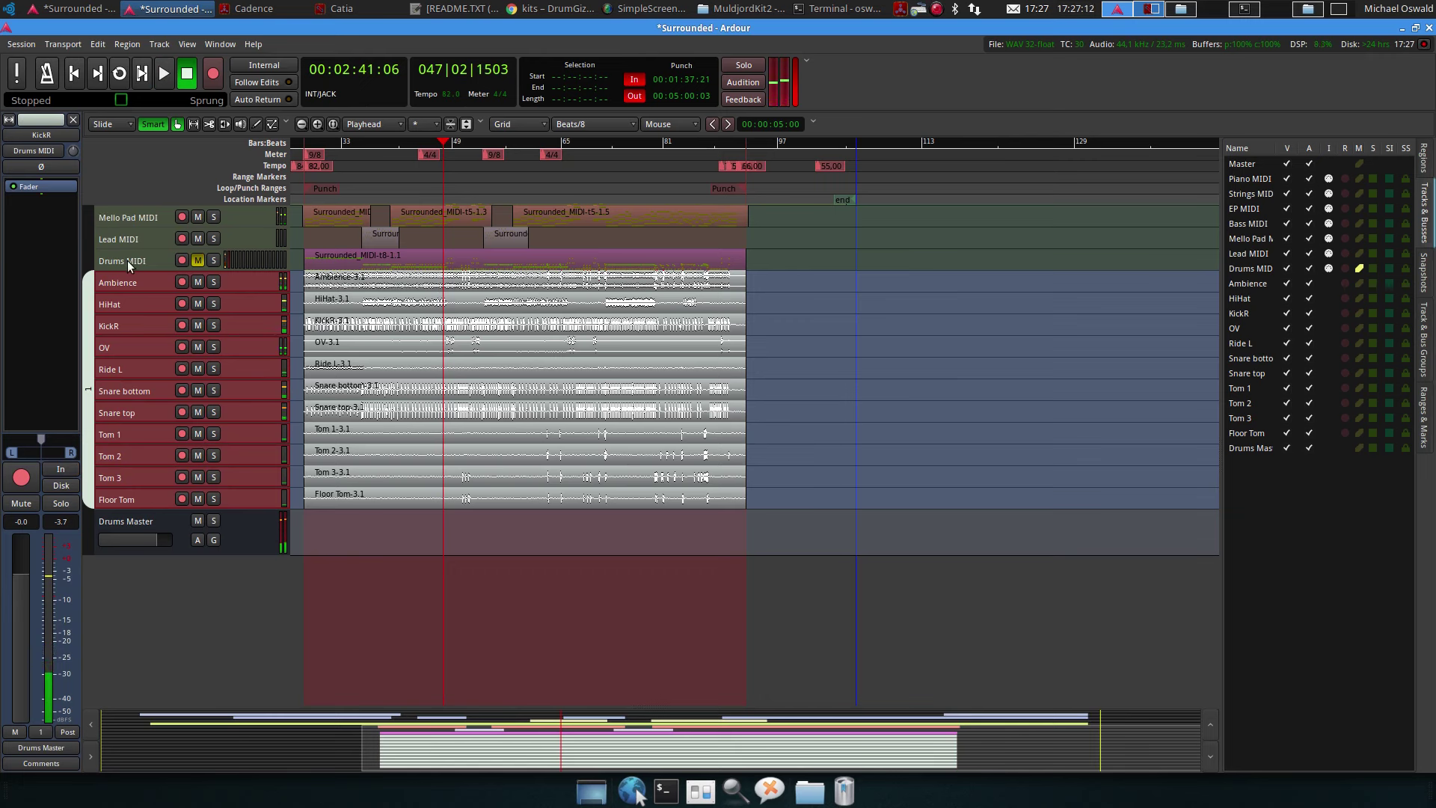
key(space)
key(space)
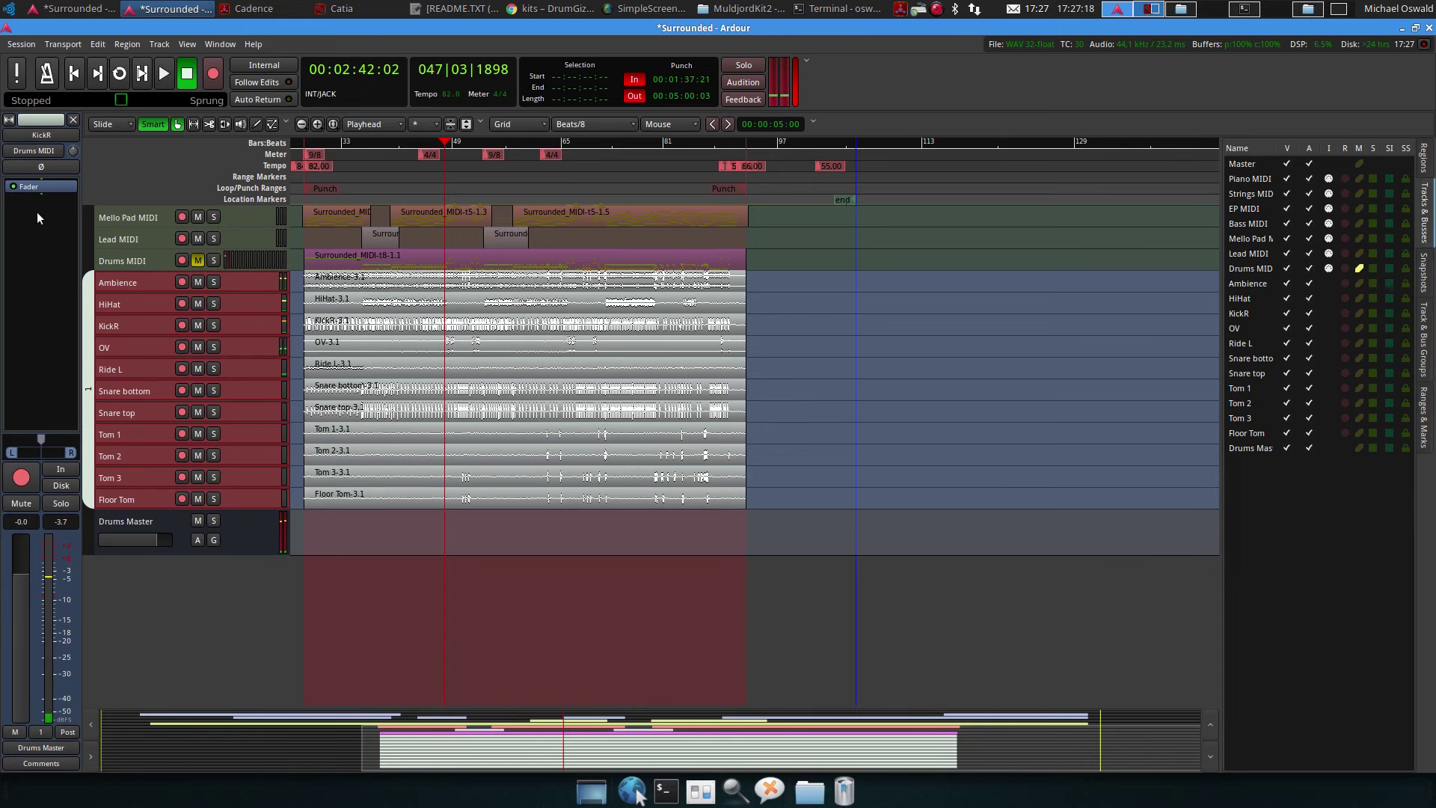
Try deactivating the Drums MIDI track and its DrumGizmo plugin
click(128, 262)
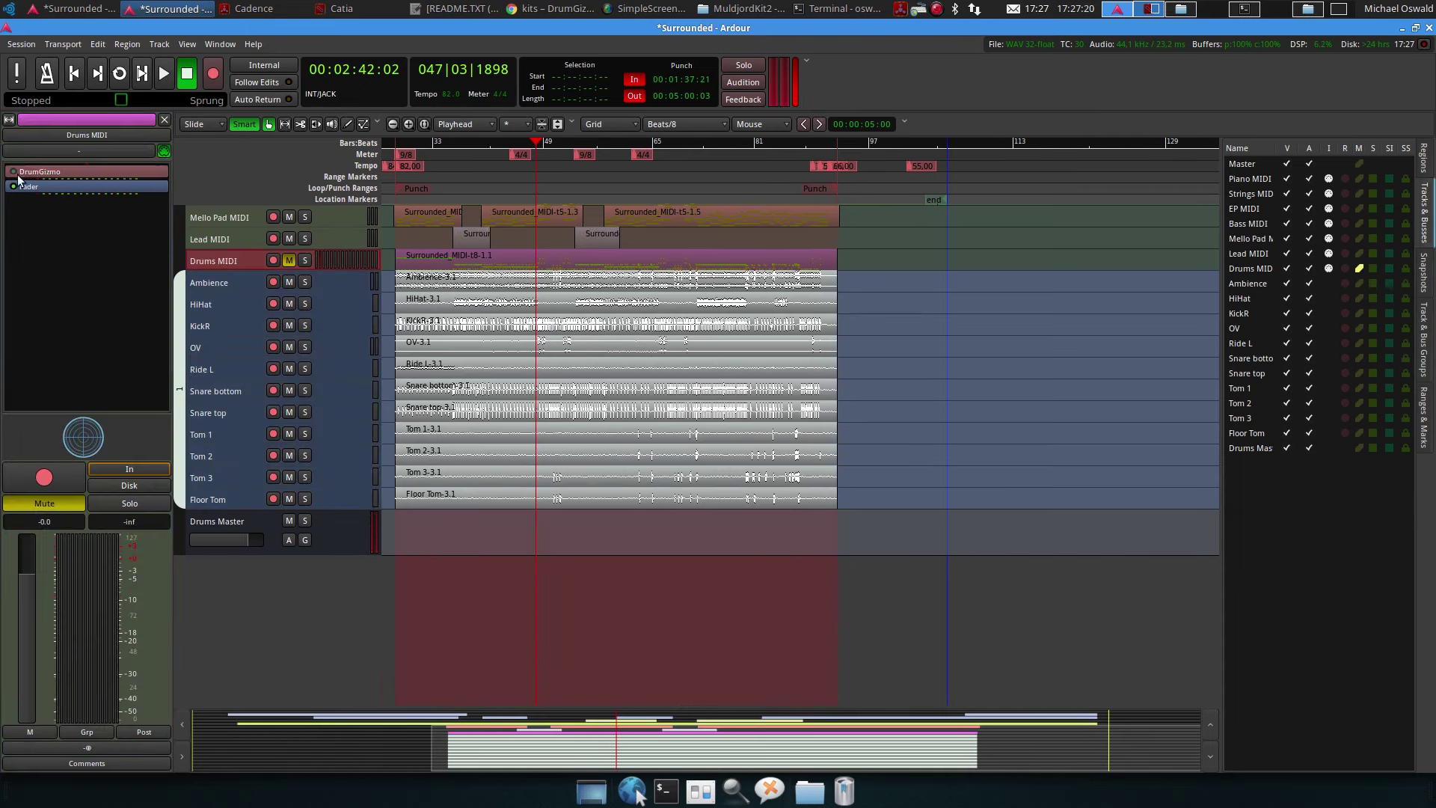
right_click(210, 263)
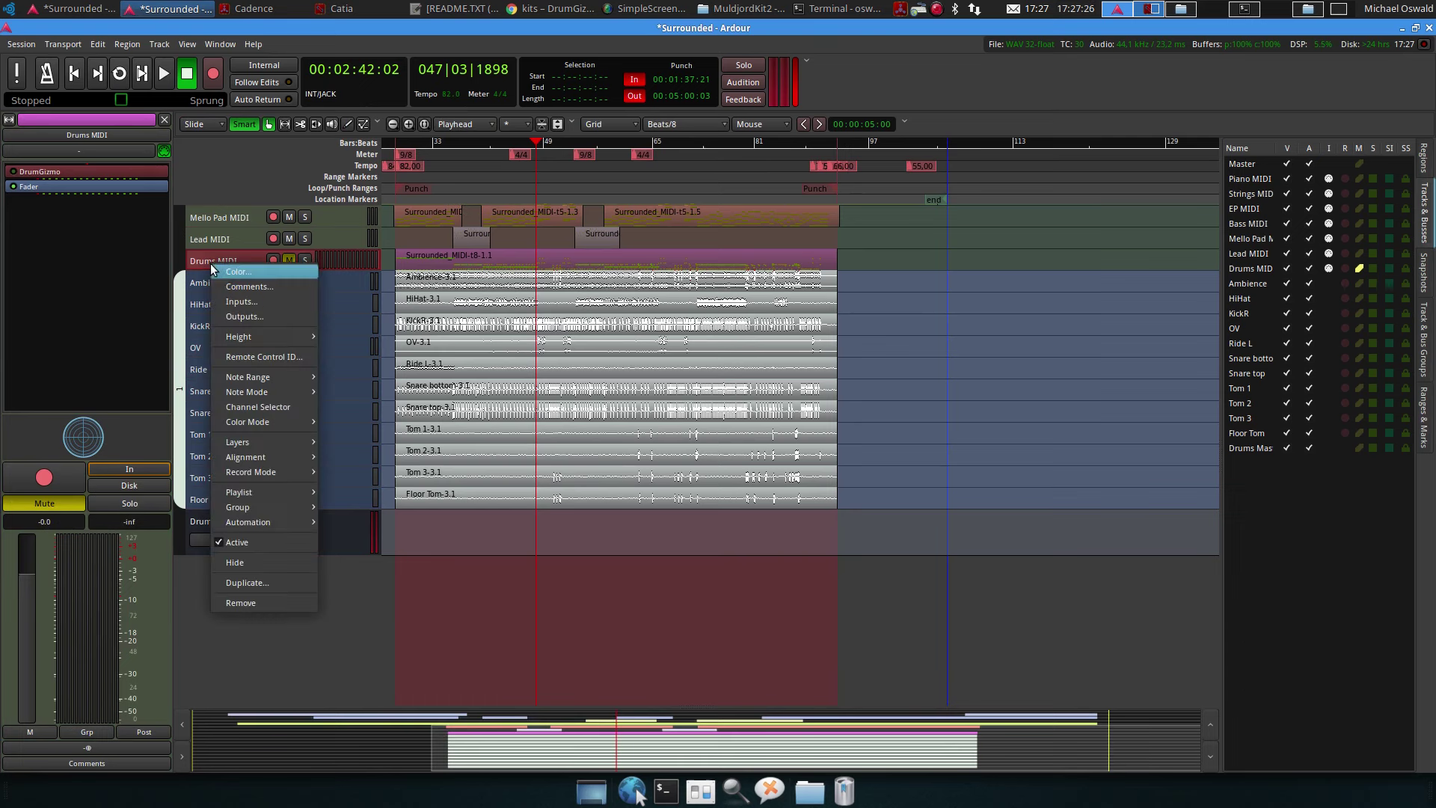
click(276, 542)
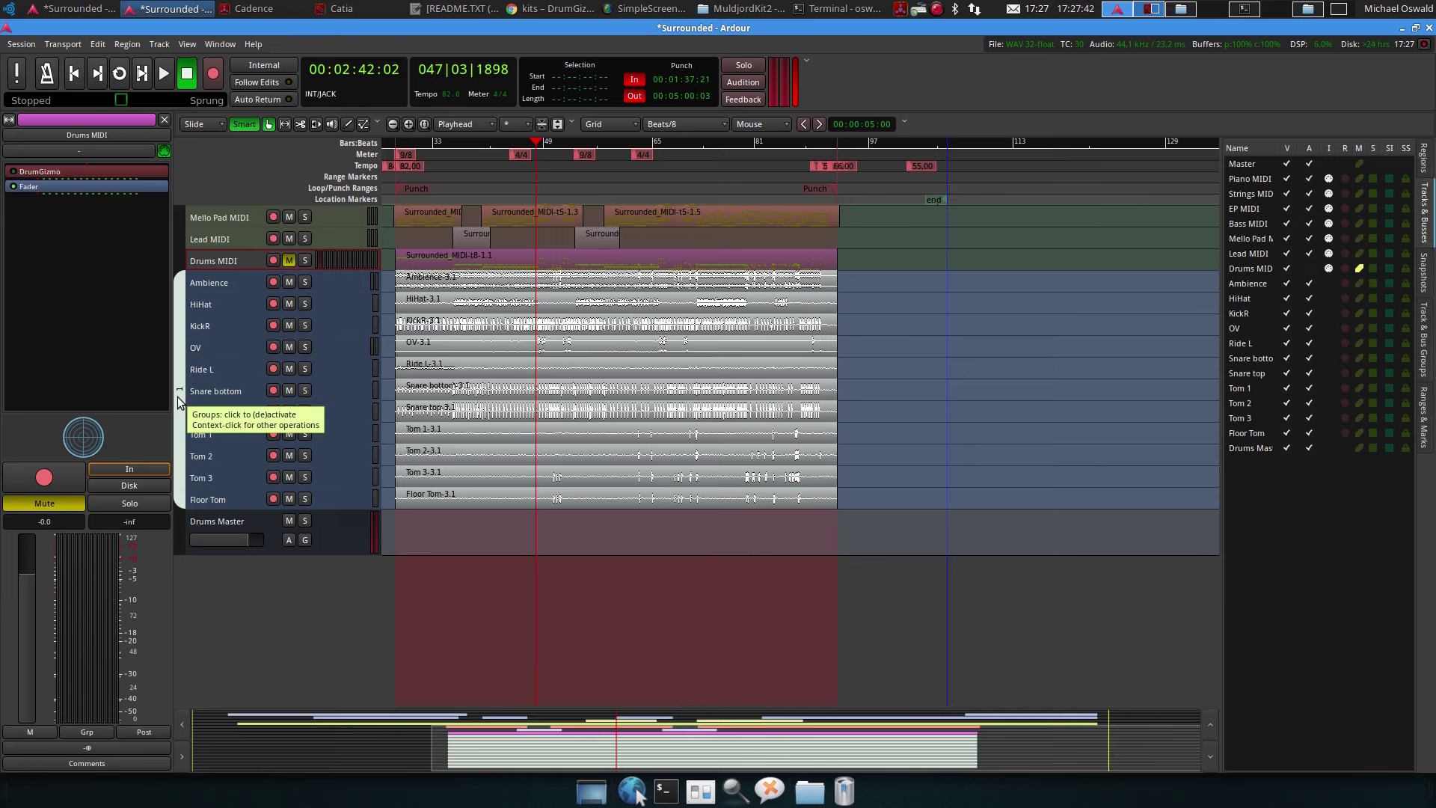
Save the Surrounded session with the recorded drum tracks
click(238, 284)
scroll(290, 398, up, 4)
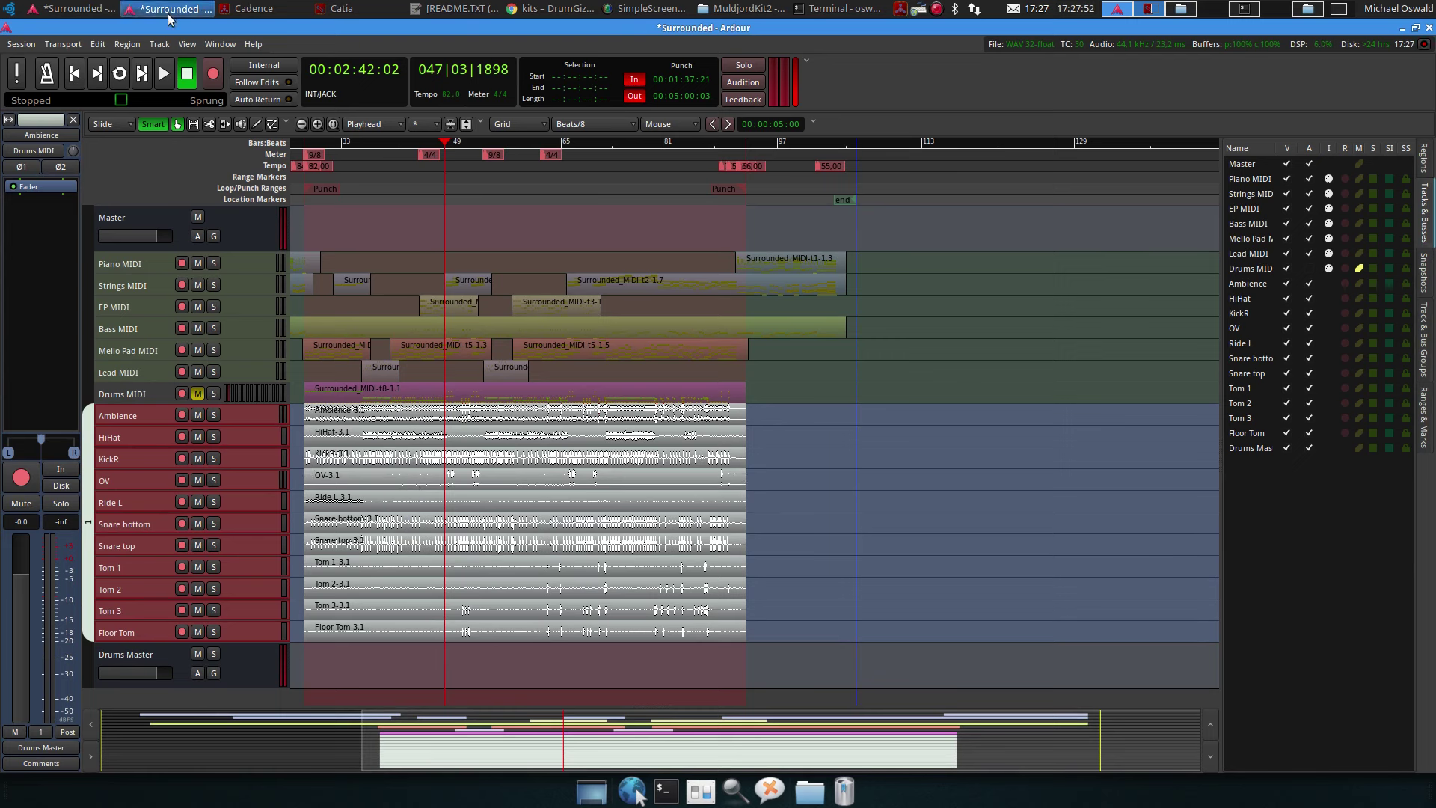
click(88, 8)
key(ctrl+s)
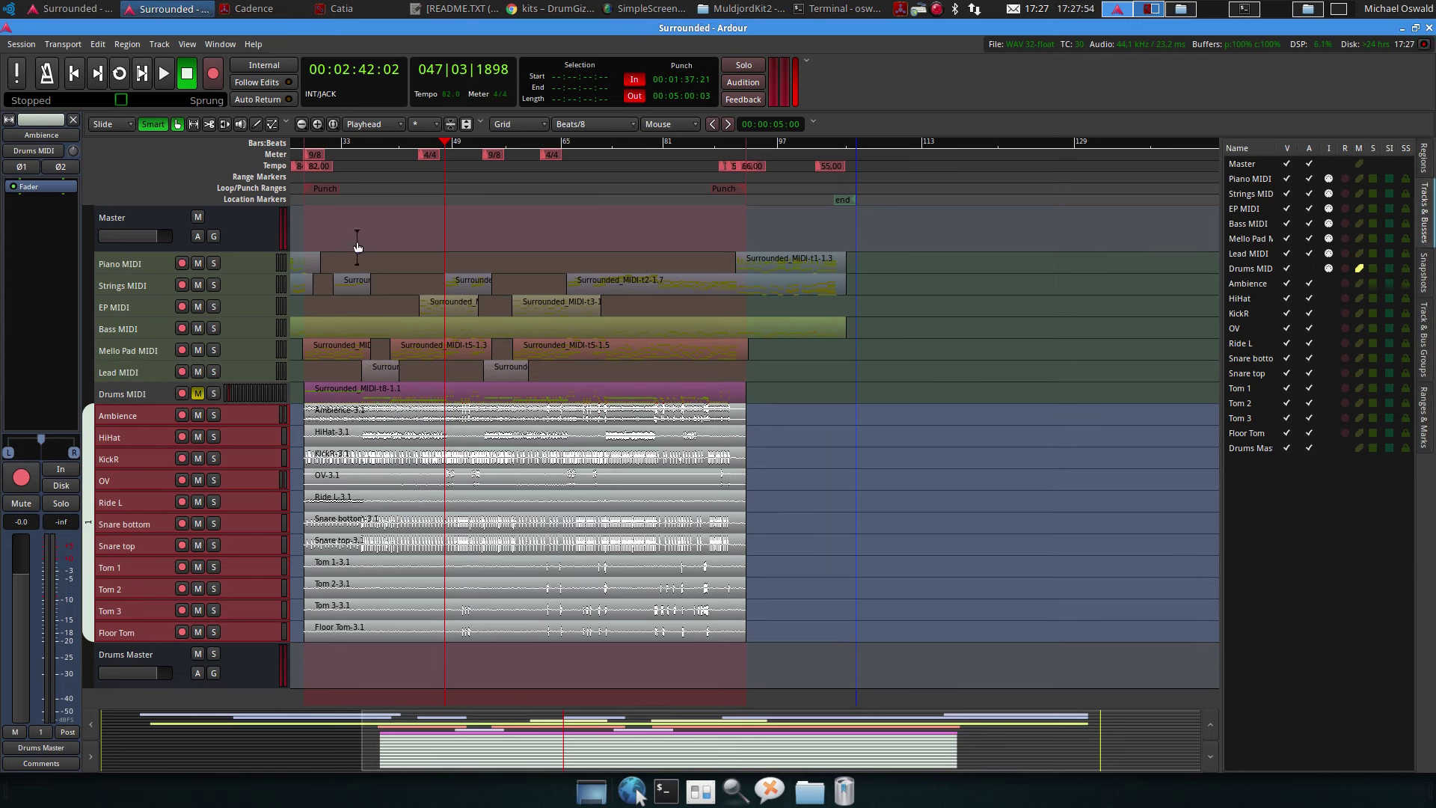
Switch to the mixer and reset the peak reading on the Drums MIDI strip
click(71, 8)
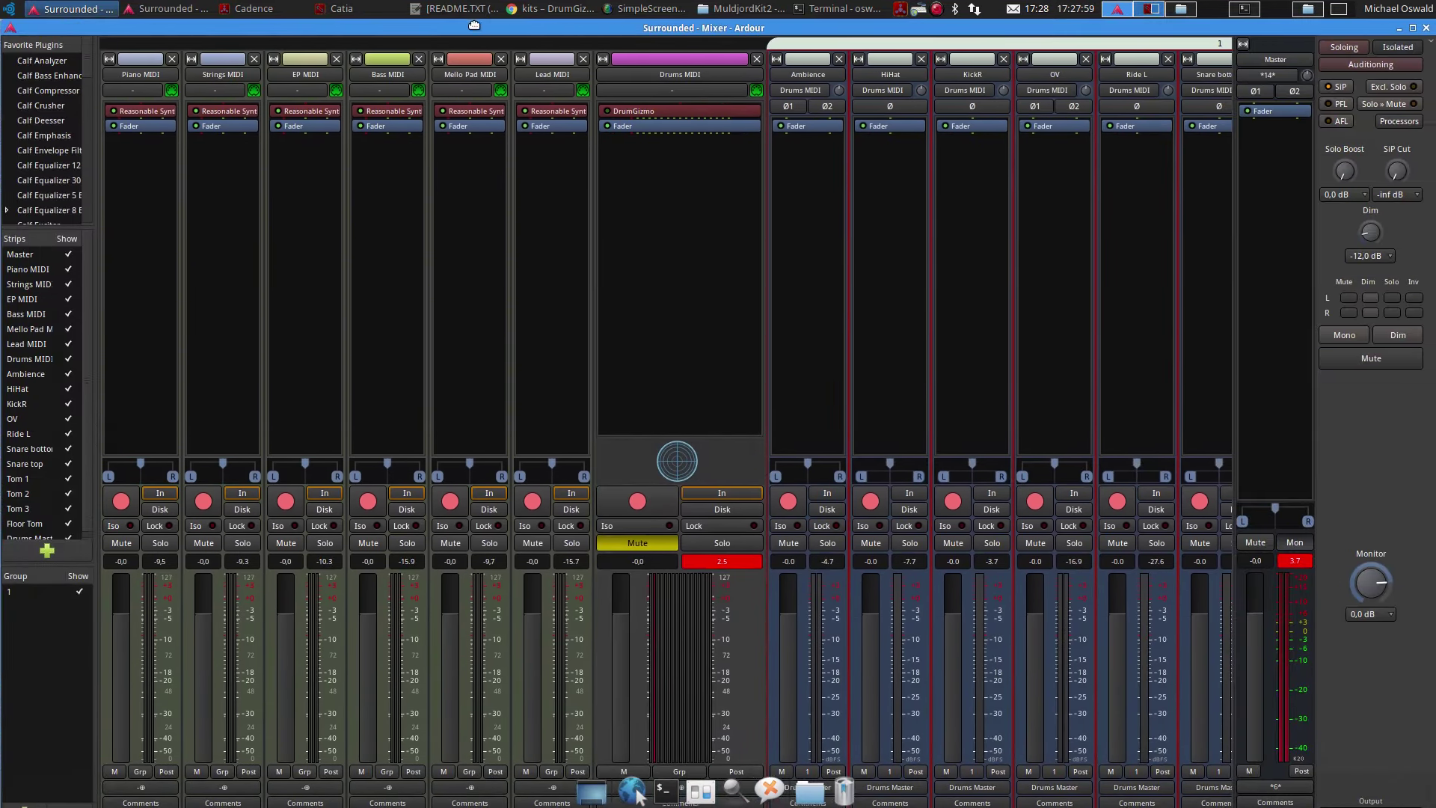
click(715, 563)
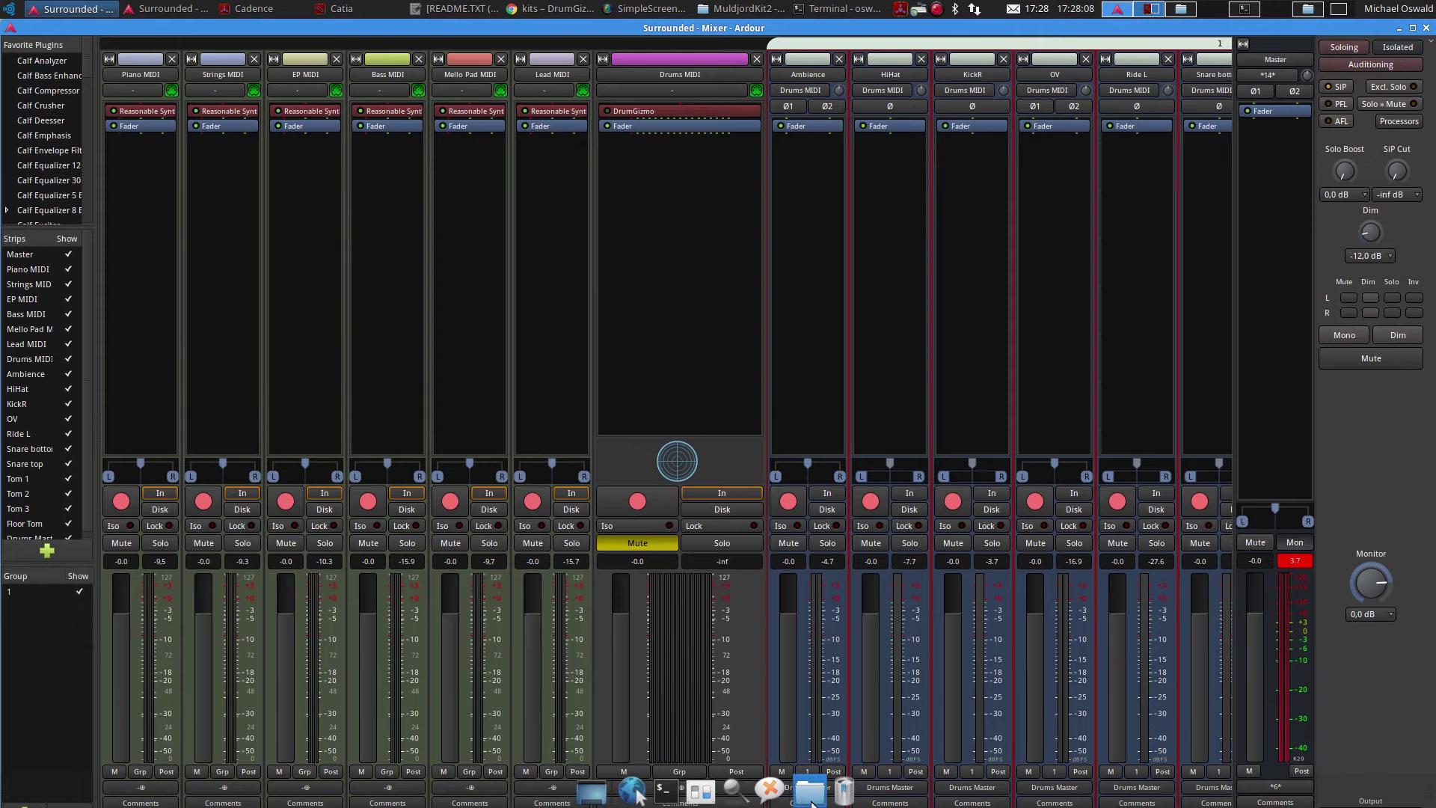
Fit the mixer window to the screen and solo the Drums Master bus
click(1412, 28)
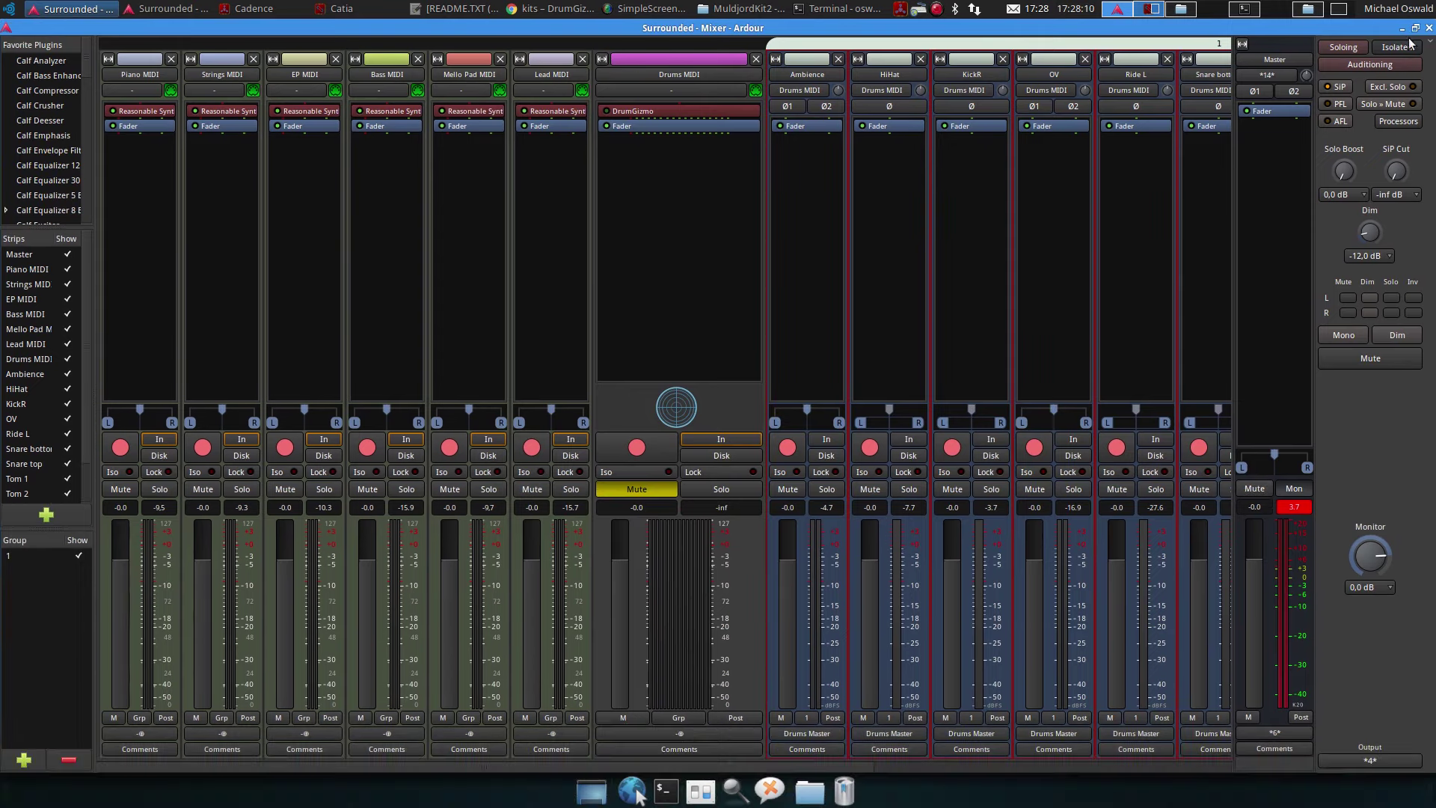
drag(855, 765, 1220, 751)
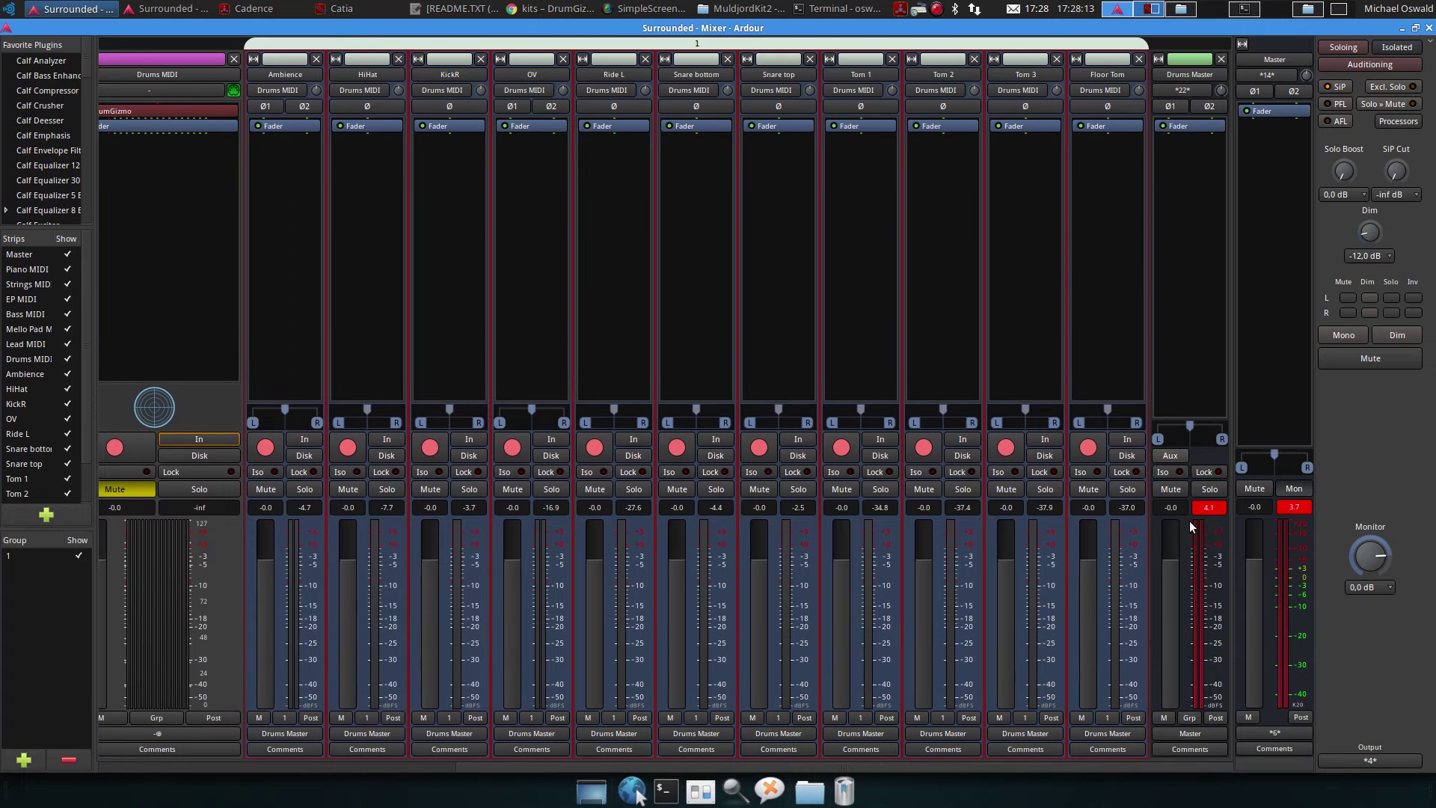
click(1202, 490)
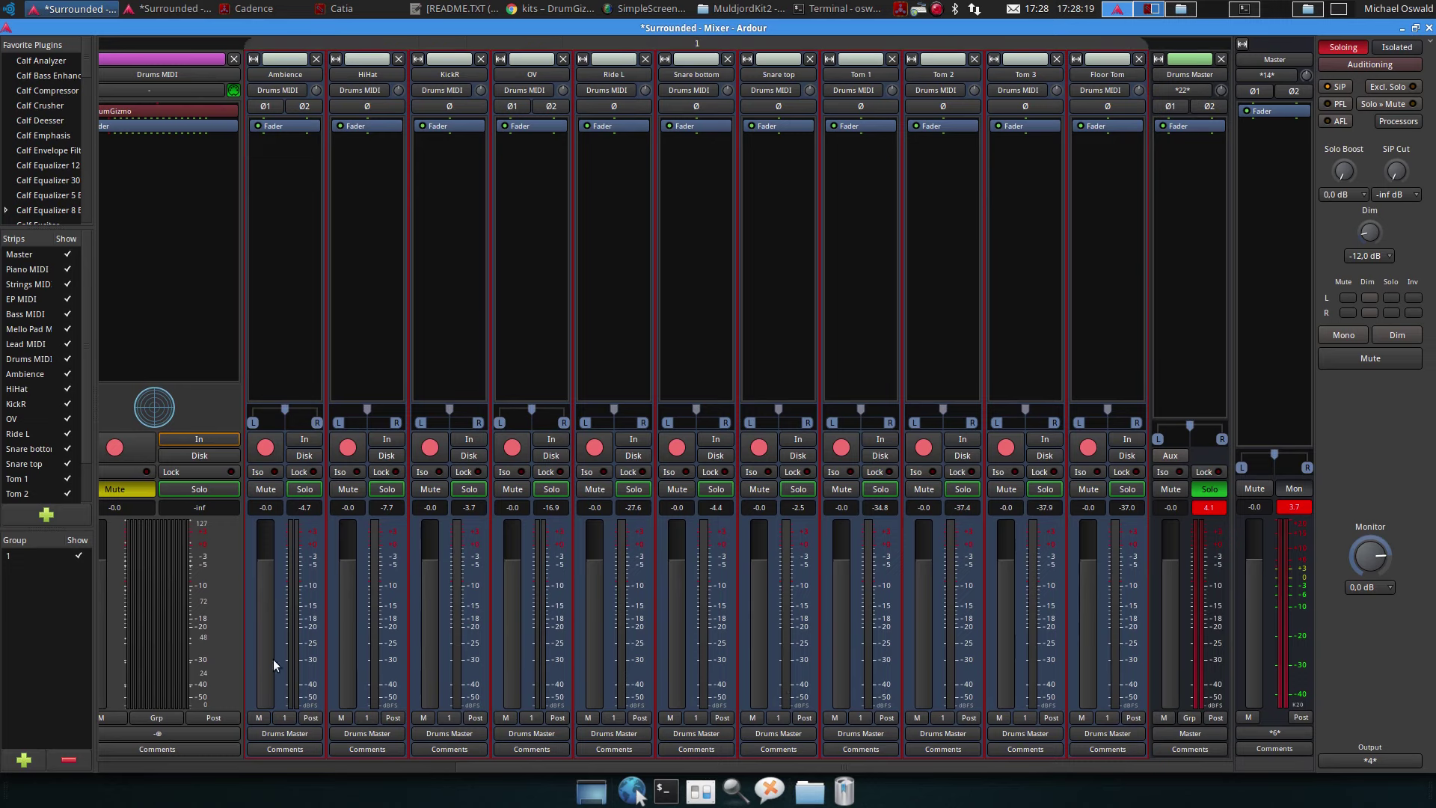
Lower the faders of all the recorded drum tracks from Ambience to Floor Tom to -inf
scroll(262, 665, down, 15)
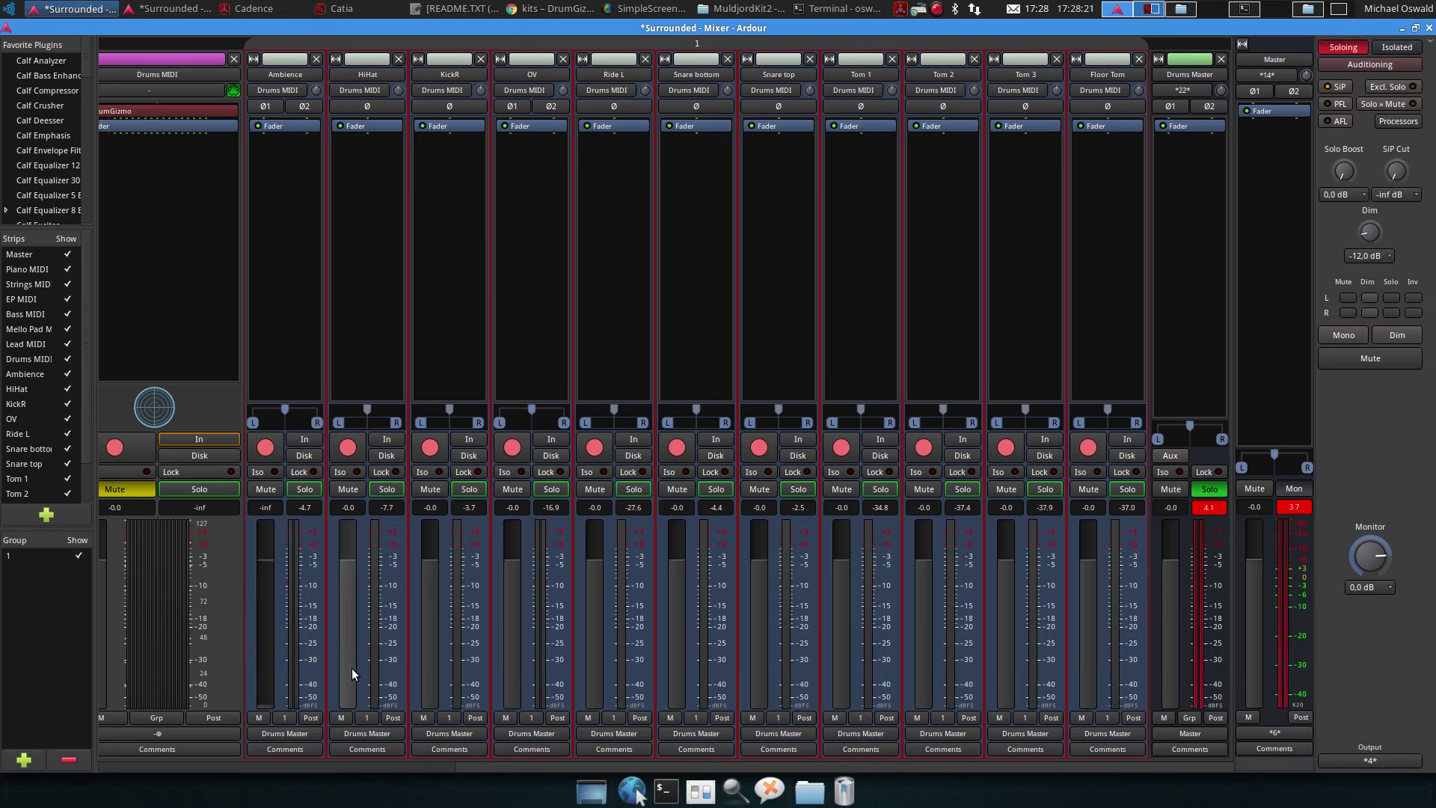
scroll(350, 667, down, 15)
scroll(428, 670, down, 15)
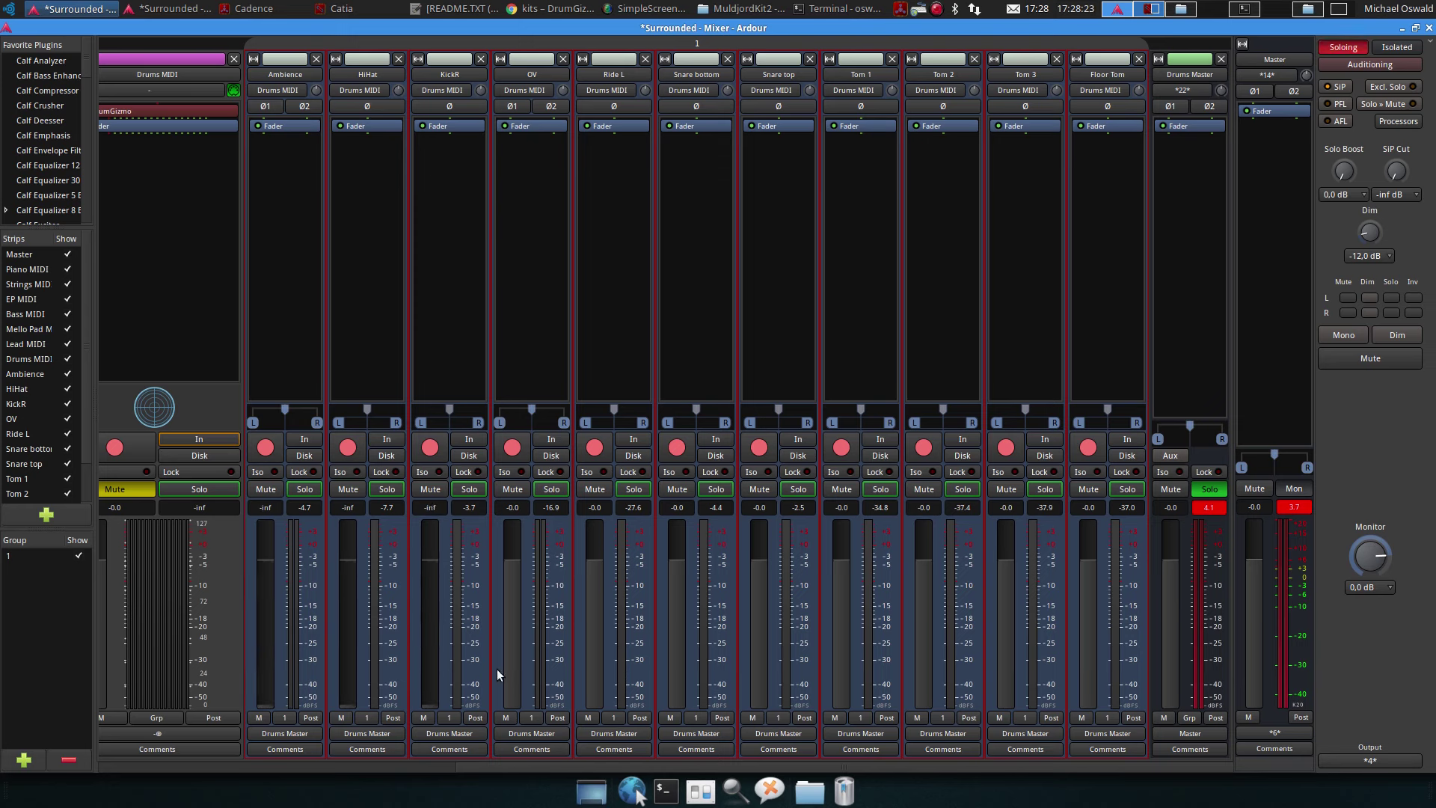
scroll(512, 669, down, 15)
scroll(591, 670, down, 15)
scroll(674, 673, down, 15)
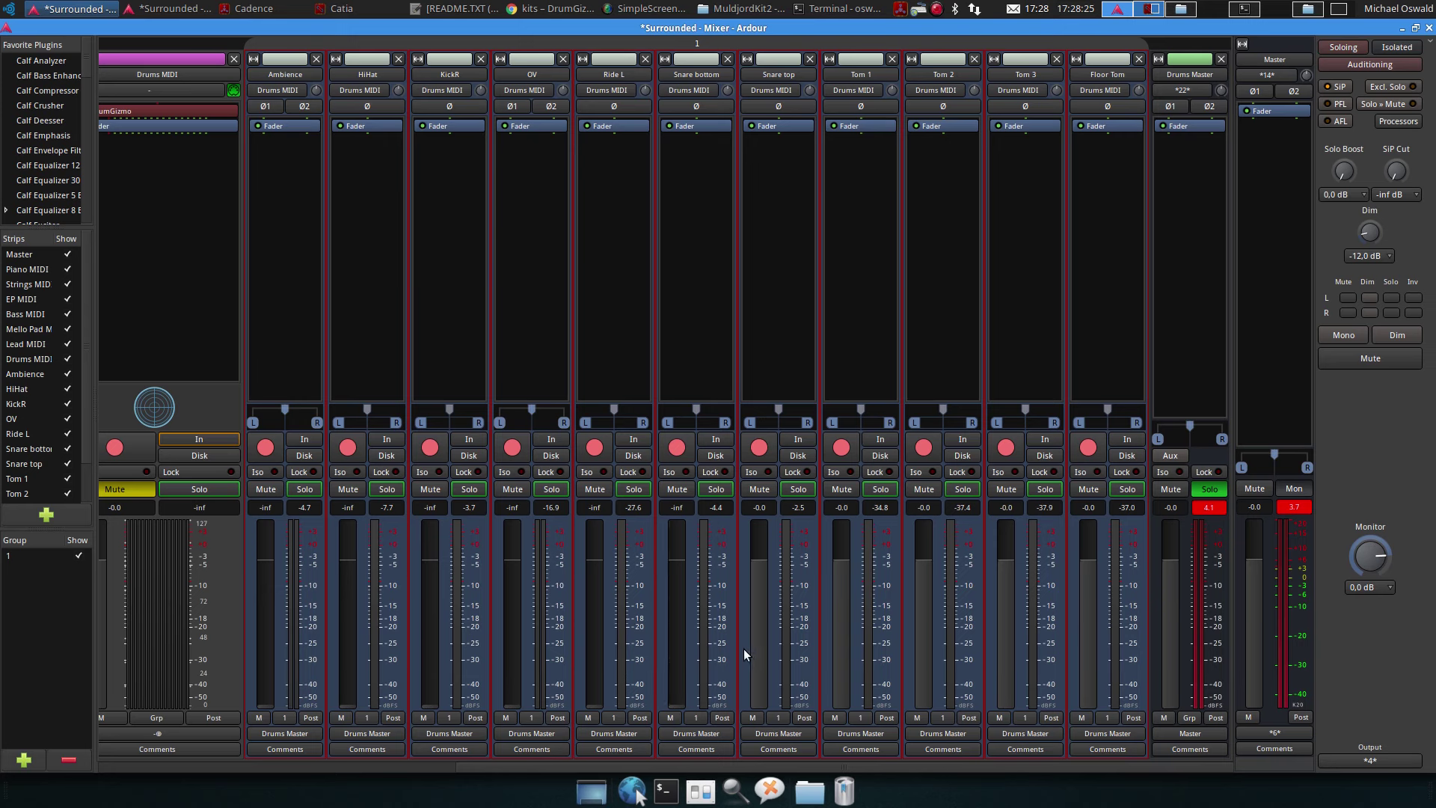
scroll(755, 655, down, 15)
scroll(837, 644, down, 15)
scroll(930, 635, down, 15)
scroll(1010, 636, down, 15)
scroll(1096, 624, down, 15)
scroll(1085, 654, down, 15)
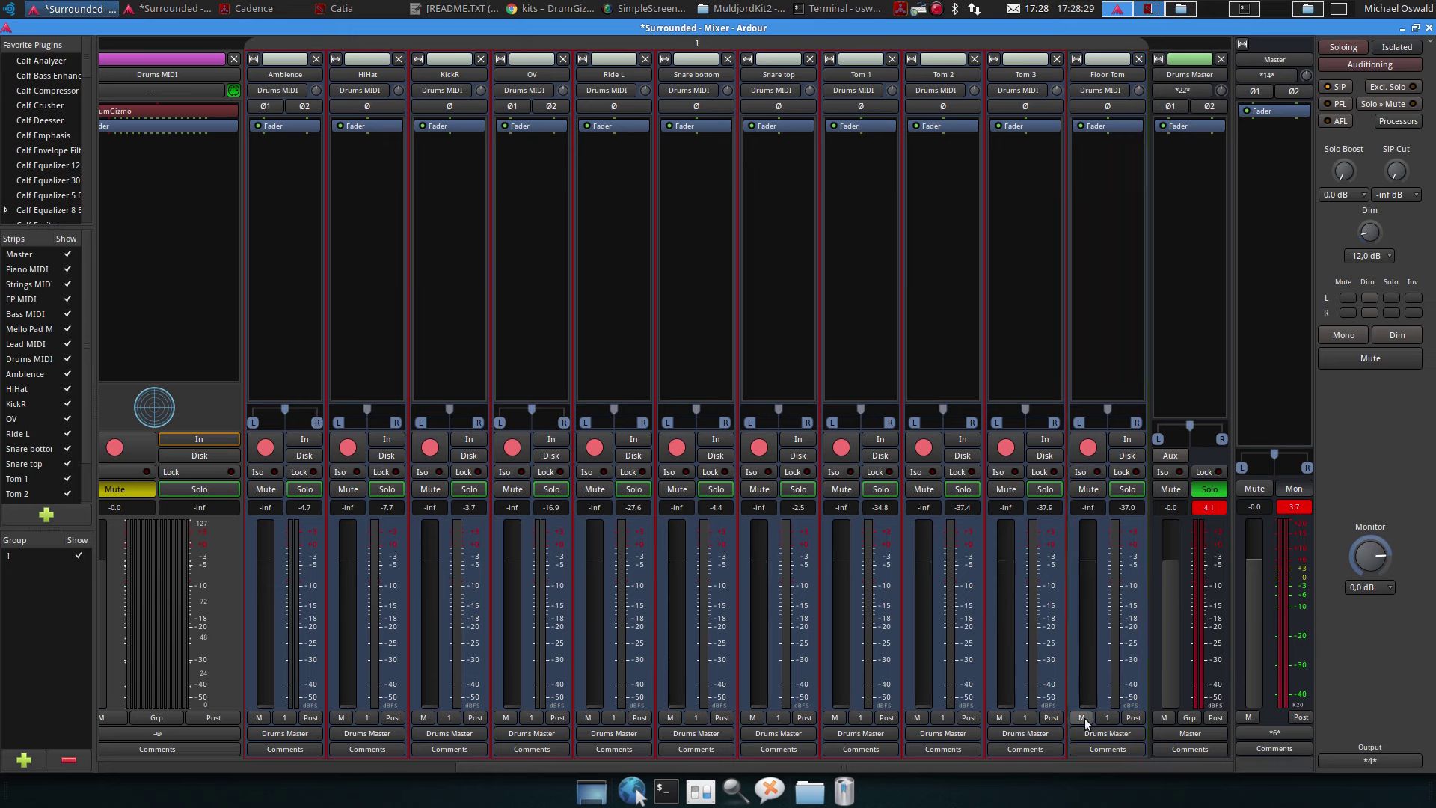
Reset the Master and Drums Master peak readings, and raise the KickR fader to -10.0 dB during playback
click(1302, 510)
click(1215, 510)
key(space)
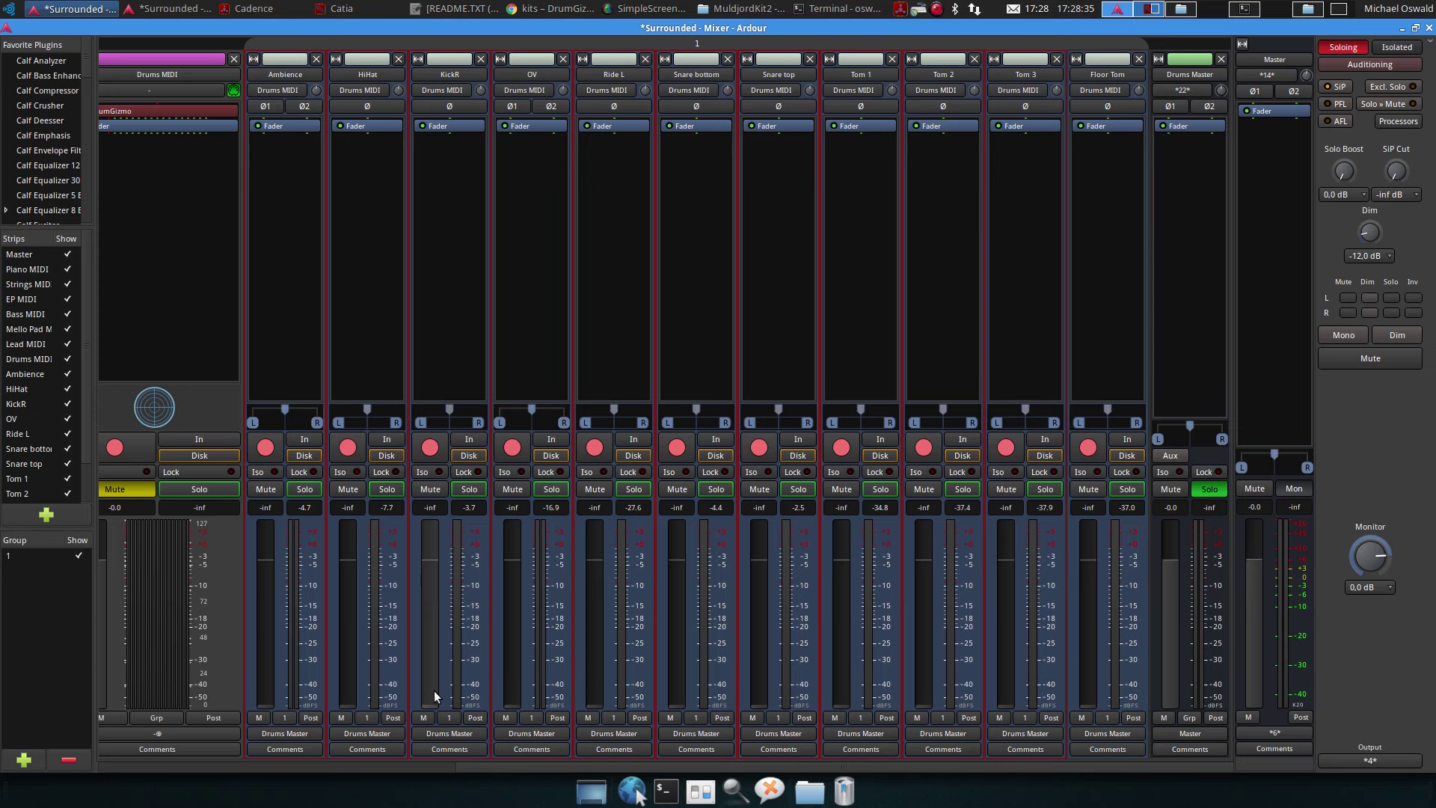
drag(431, 706, 430, 612)
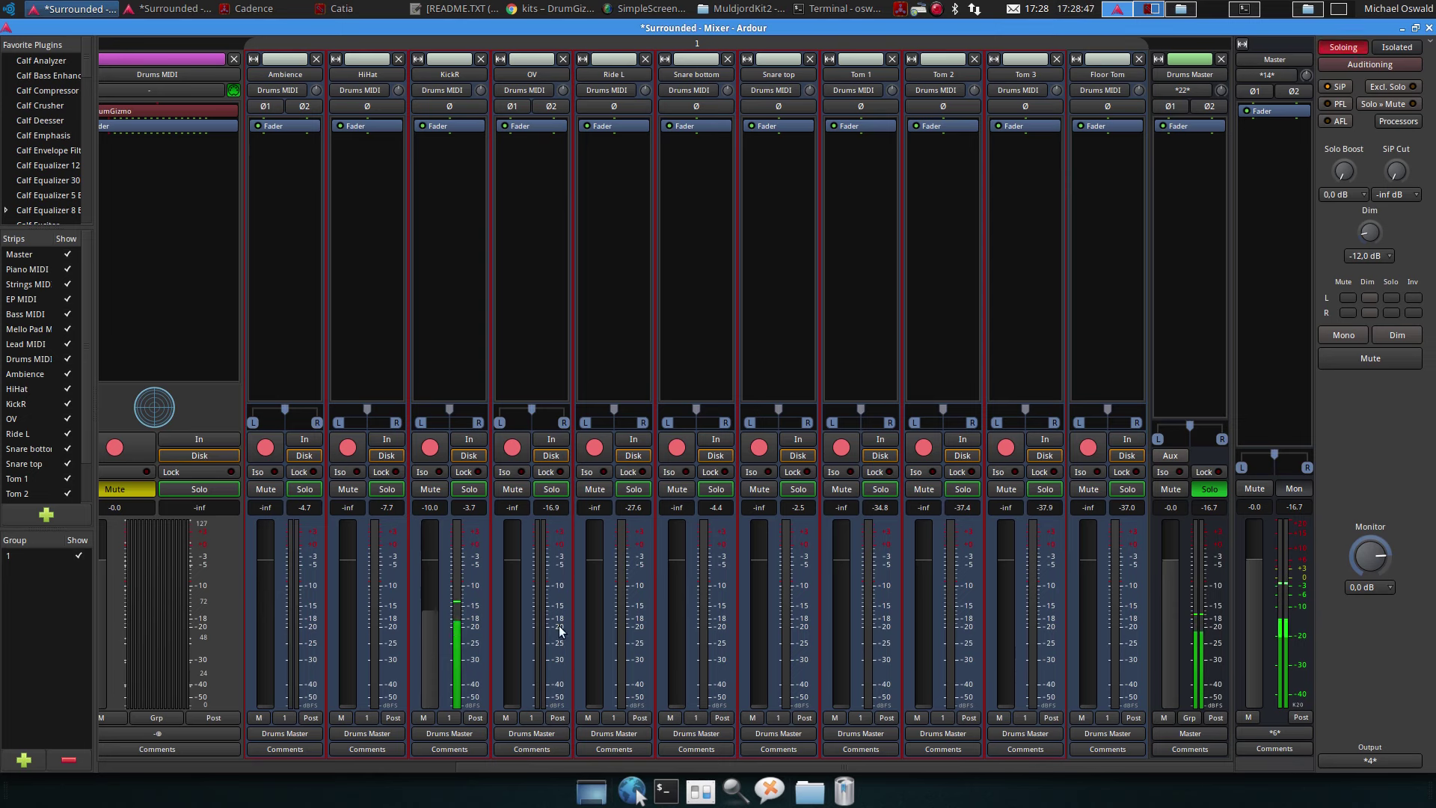
key(space)
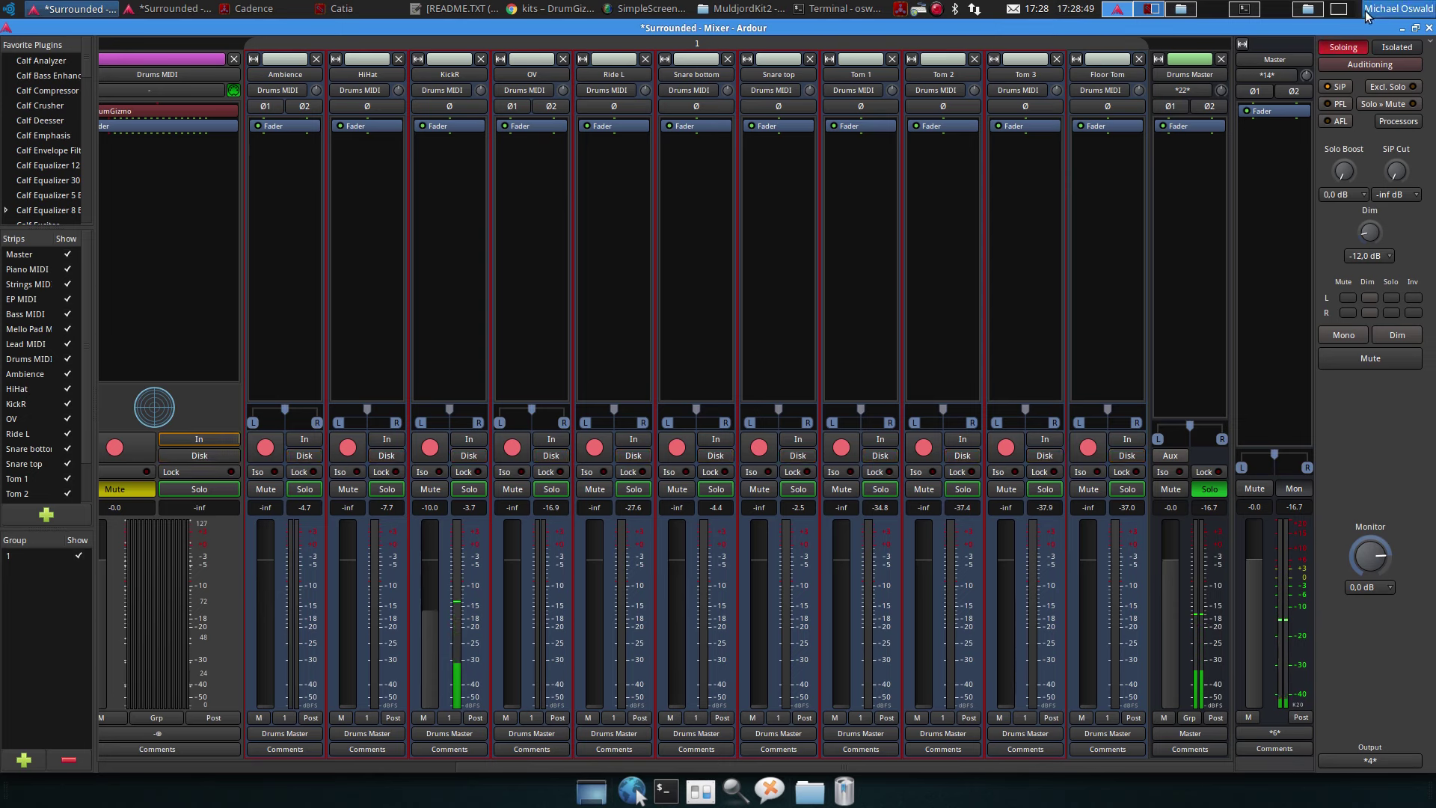
Switch to the editor and move the KickR track up to first place among the drum audio tracks
click(1401, 28)
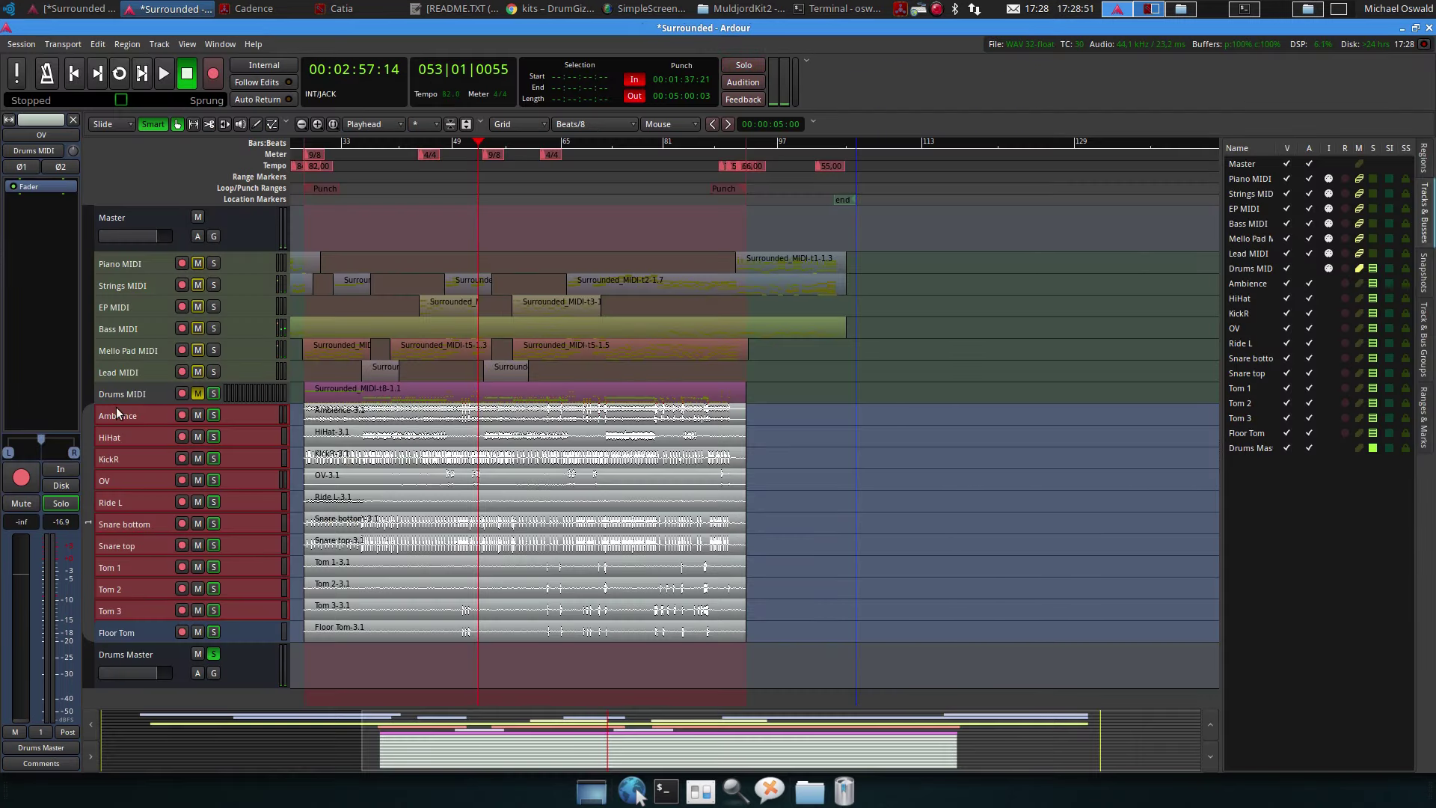
click(135, 588)
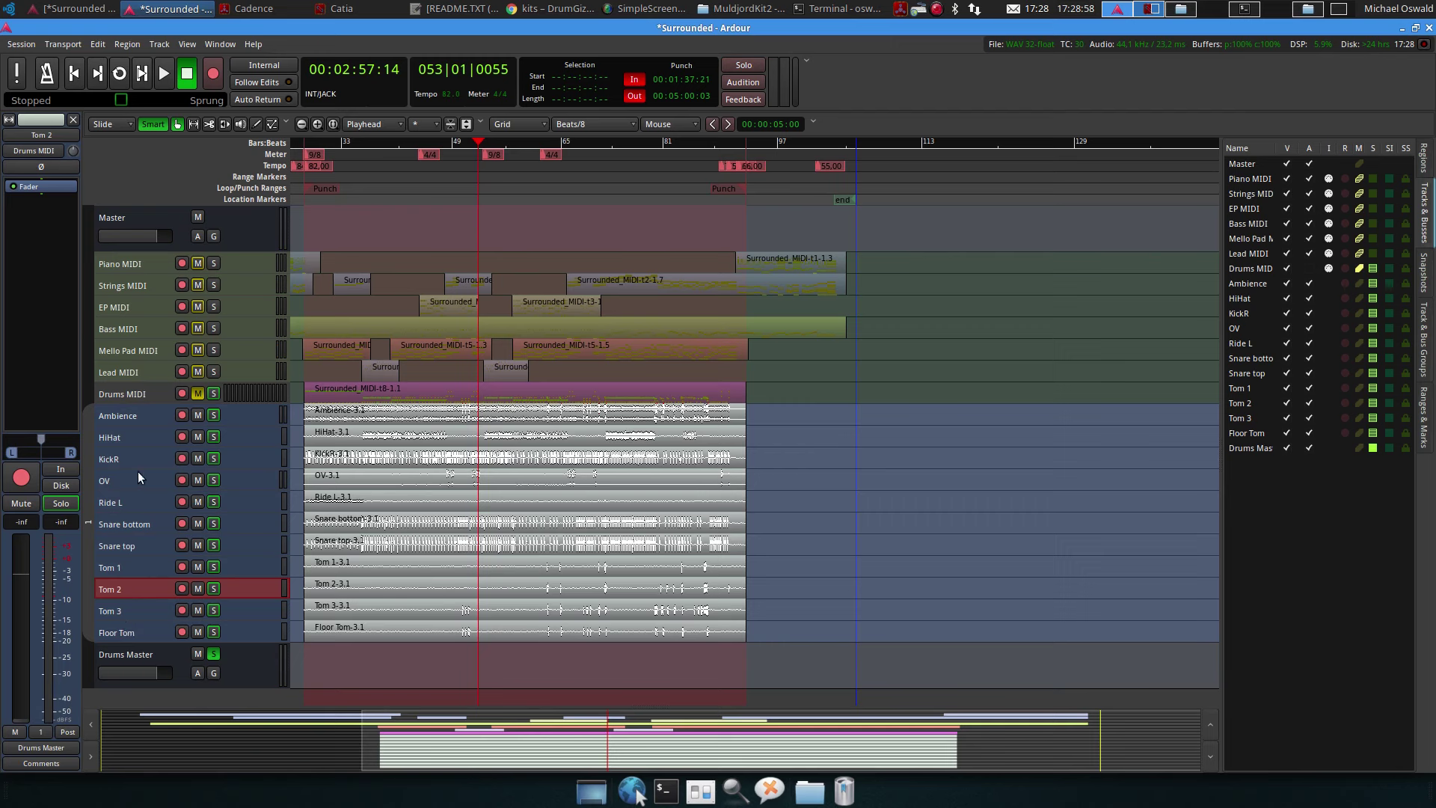
click(146, 507)
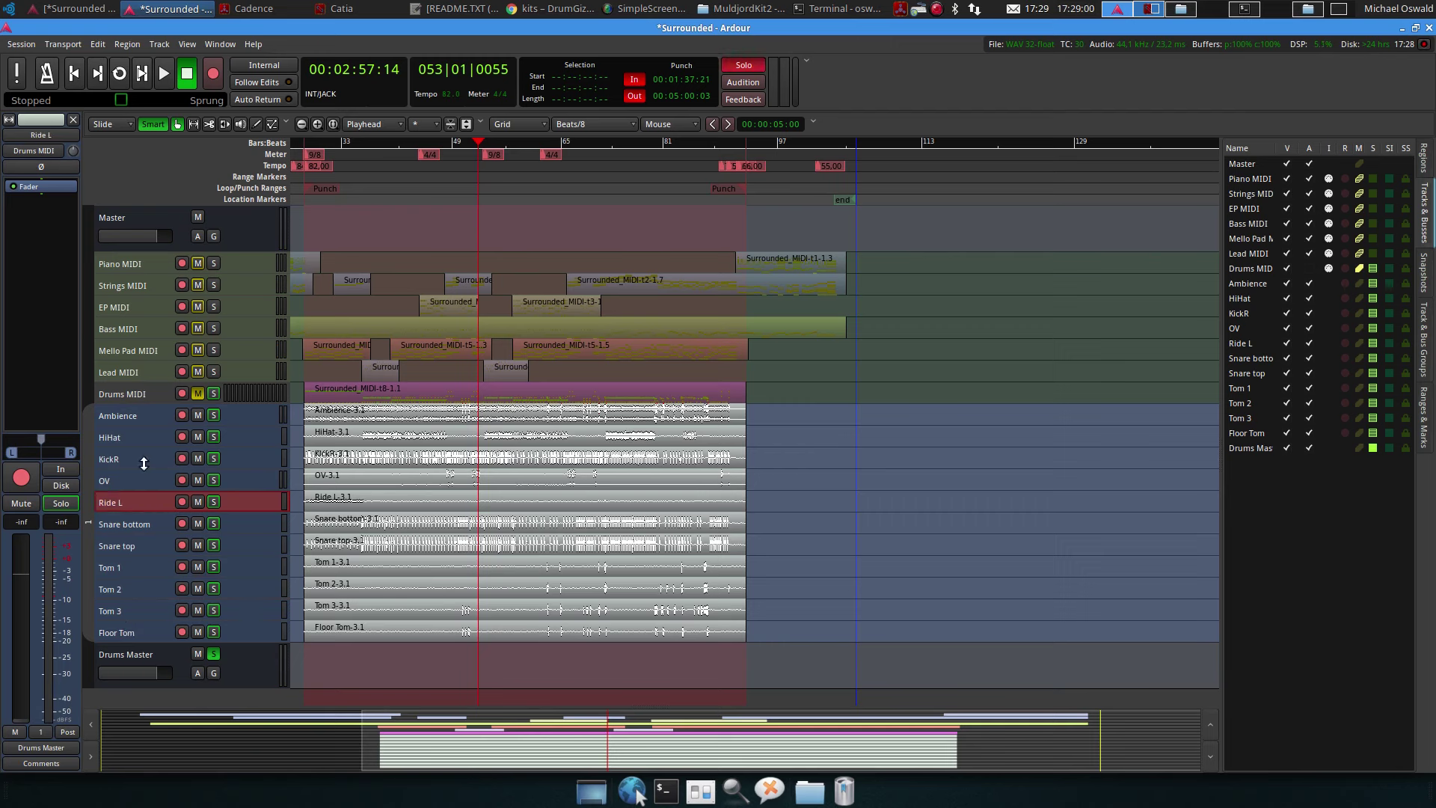
click(143, 461)
key(ctrl+Up)
key(ctrl+Up)
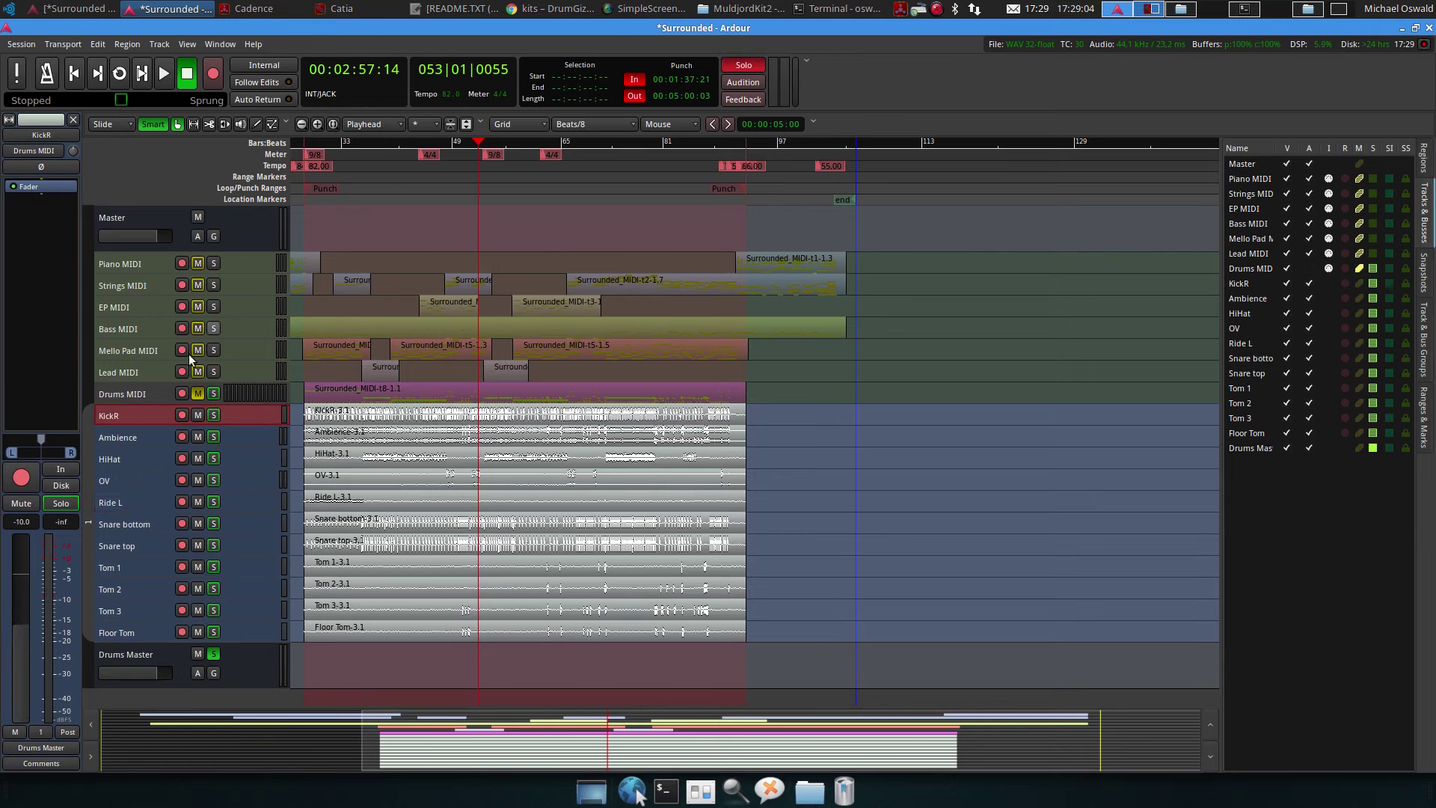
Move the Snare bottom and Snare top tracks together to directly below KickR
click(135, 523)
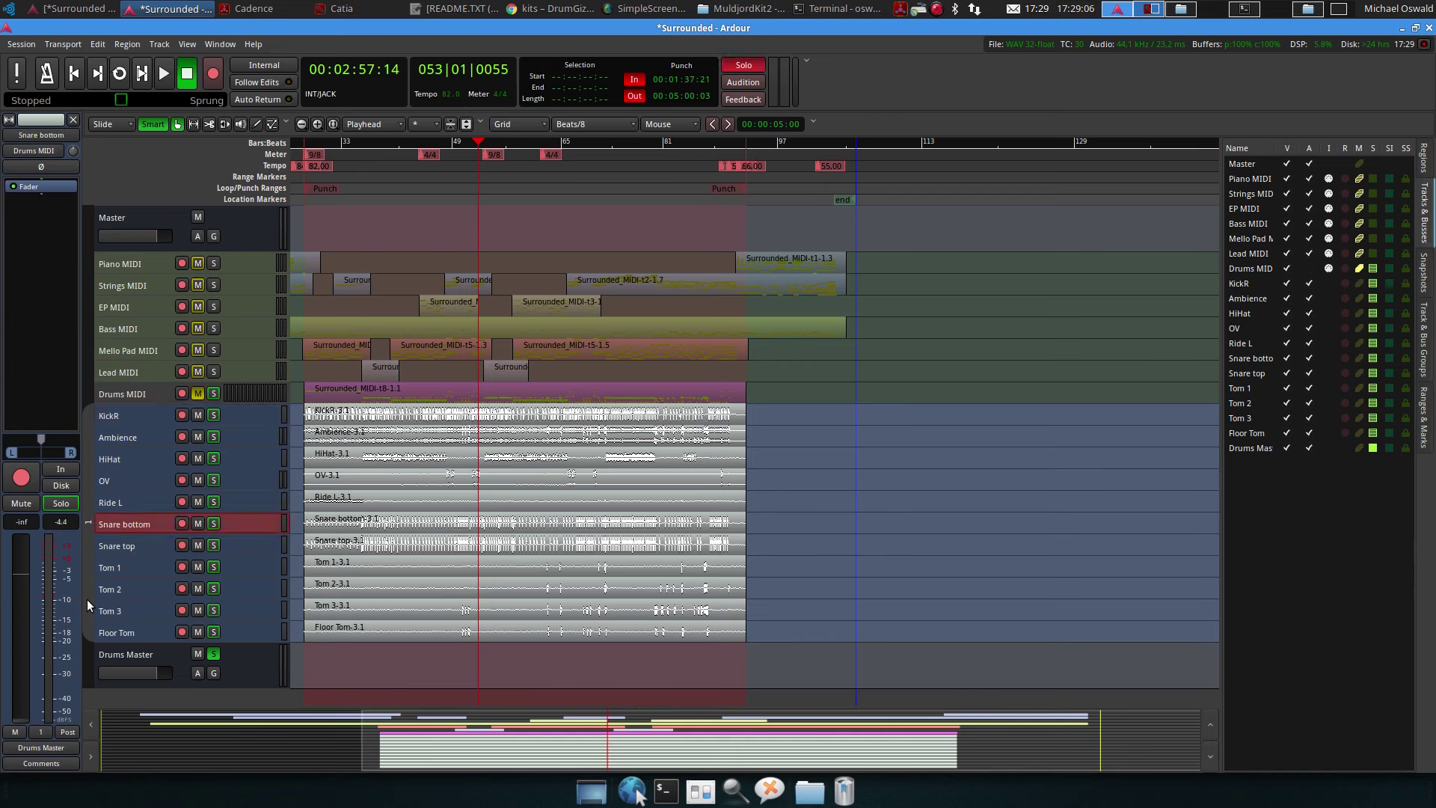
ctrl+click(114, 545)
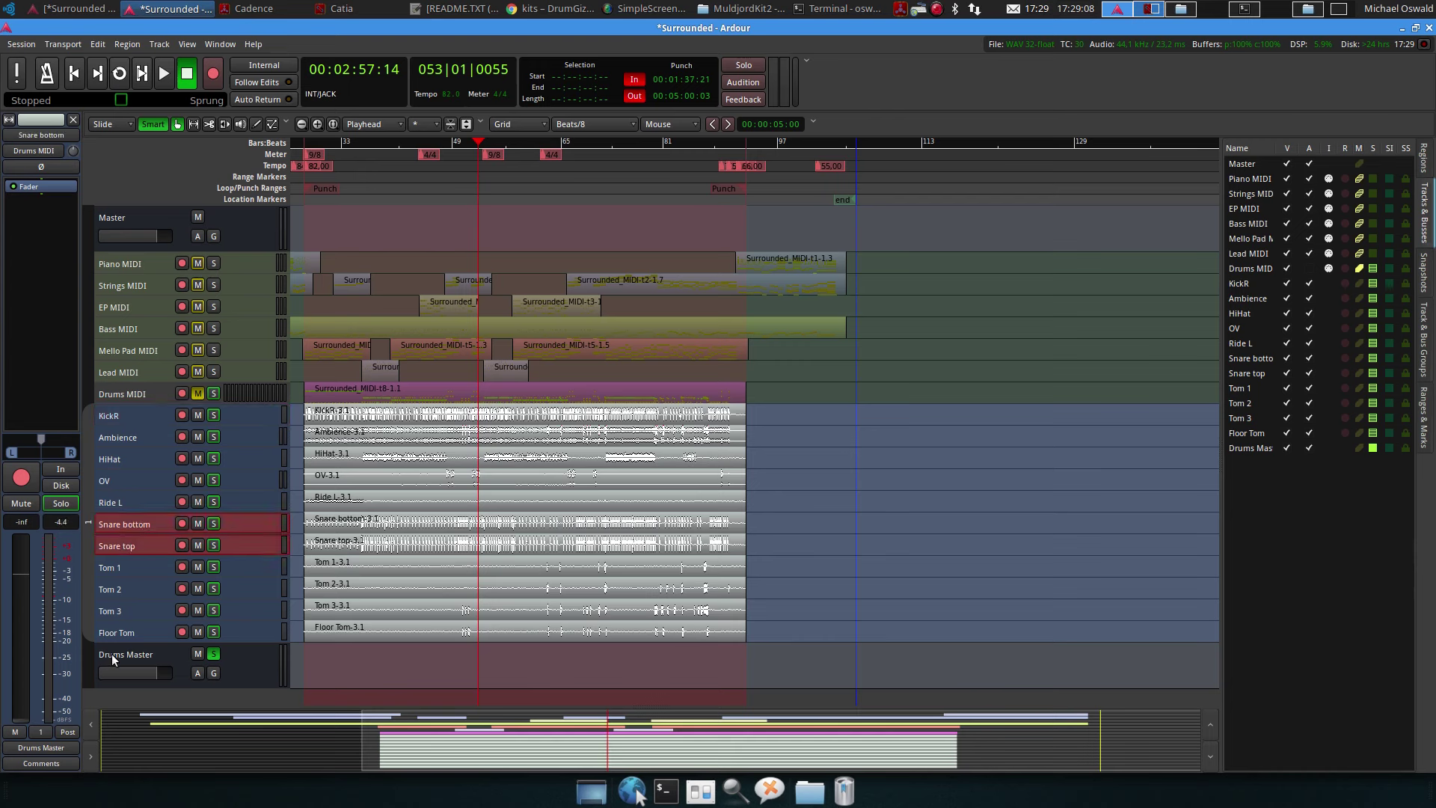
key(ctrl+Up)
key(ctrl+Up)
key(ctrl+Up)
key(ctrl+Up)
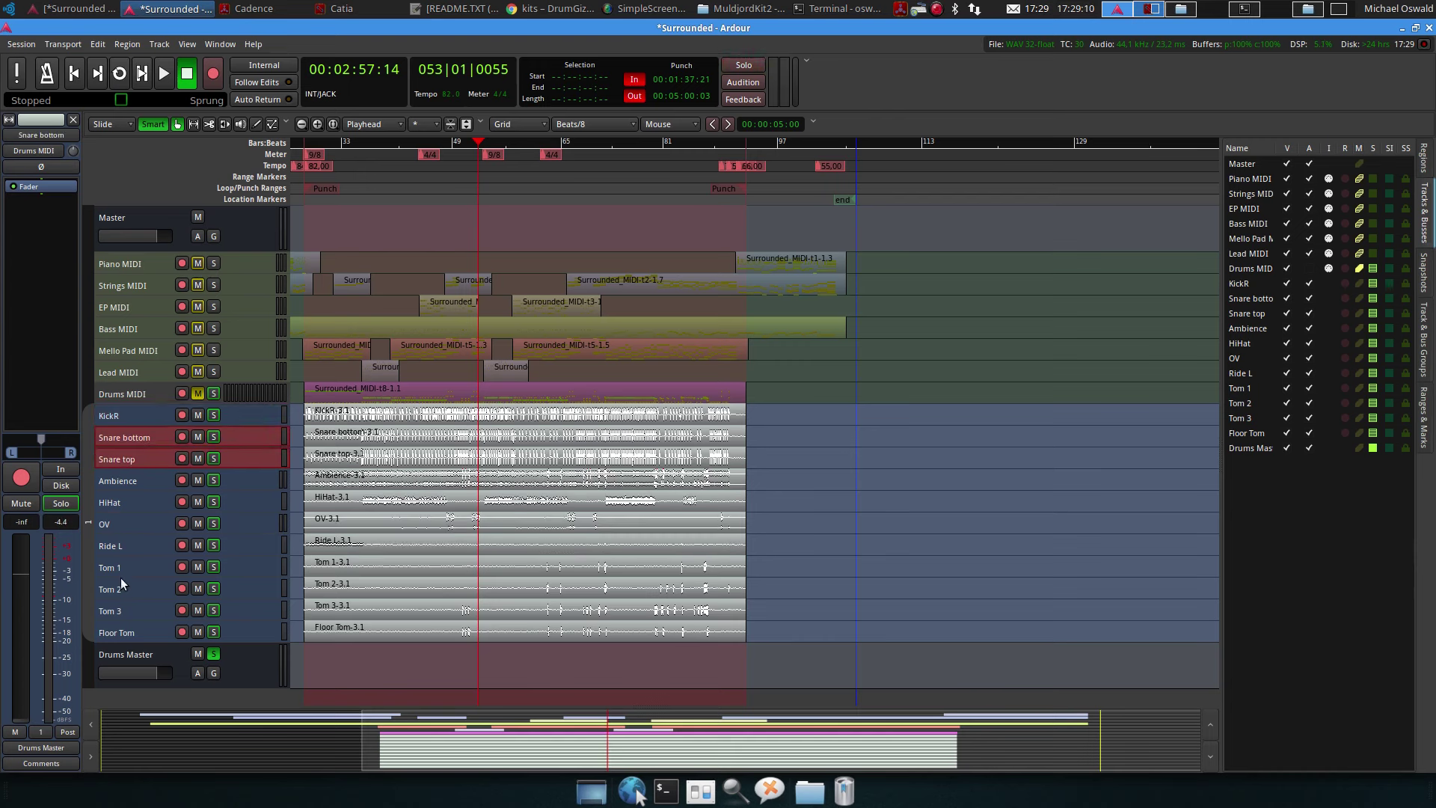
Move HiHat directly below Snare top, and move Tom 1 through Floor Tom as a block directly below HiHat
click(131, 506)
key(ctrl+Up)
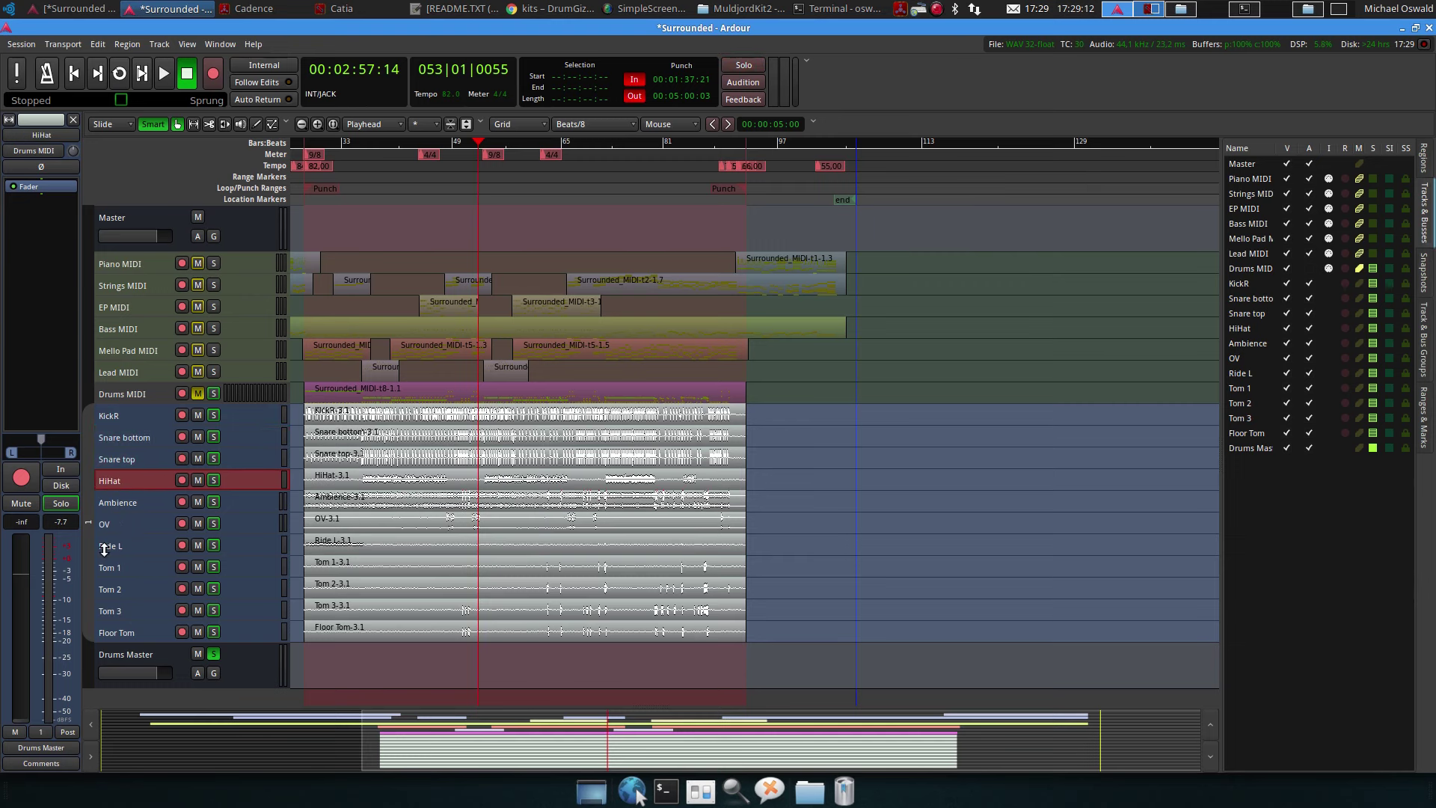
click(134, 564)
shift+click(128, 632)
key(ctrl+Up)
key(ctrl+Up)
key(ctrl+Up)
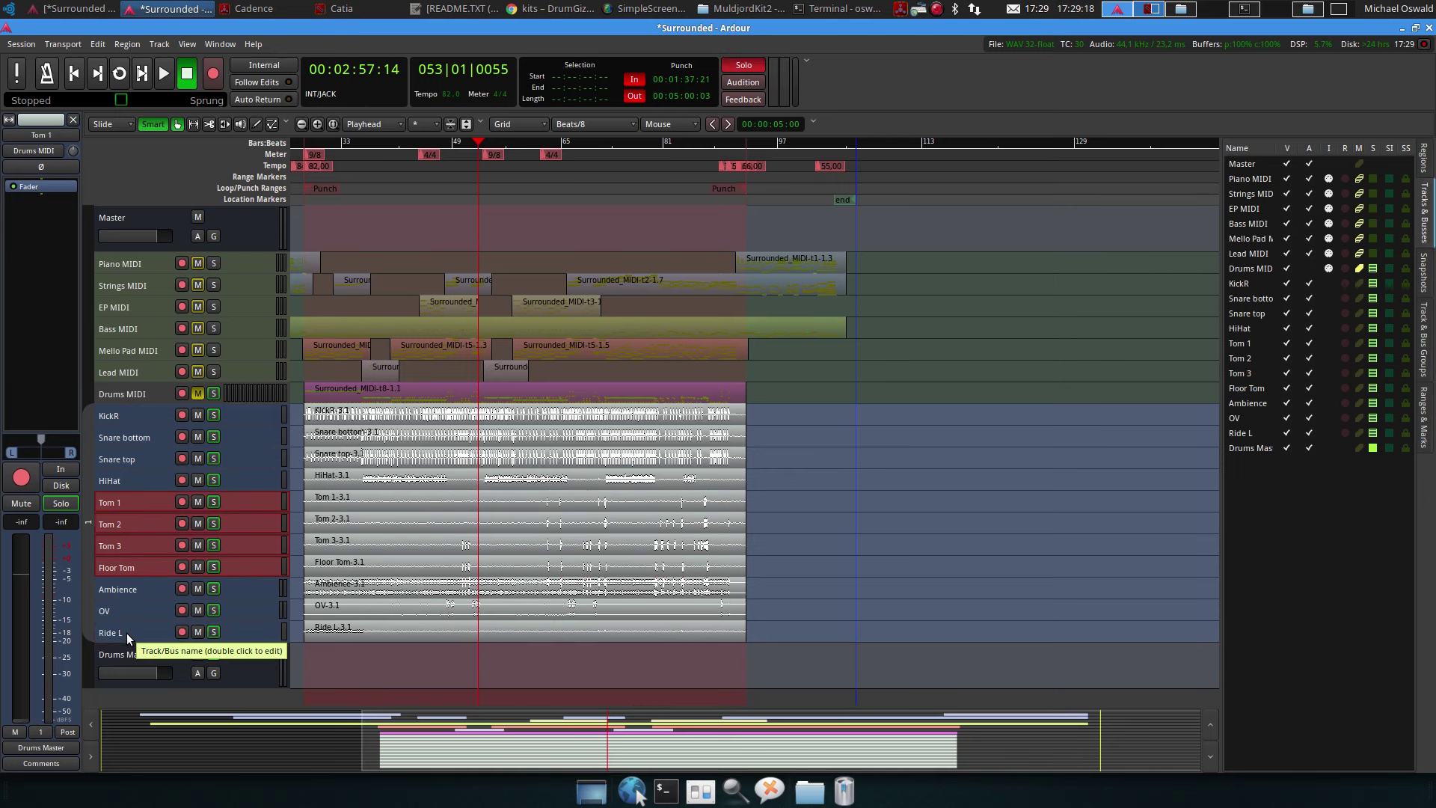
Move Ambience to the end of the drum audio tracks and place Ride L above OV
click(124, 588)
key(ctrl+Down)
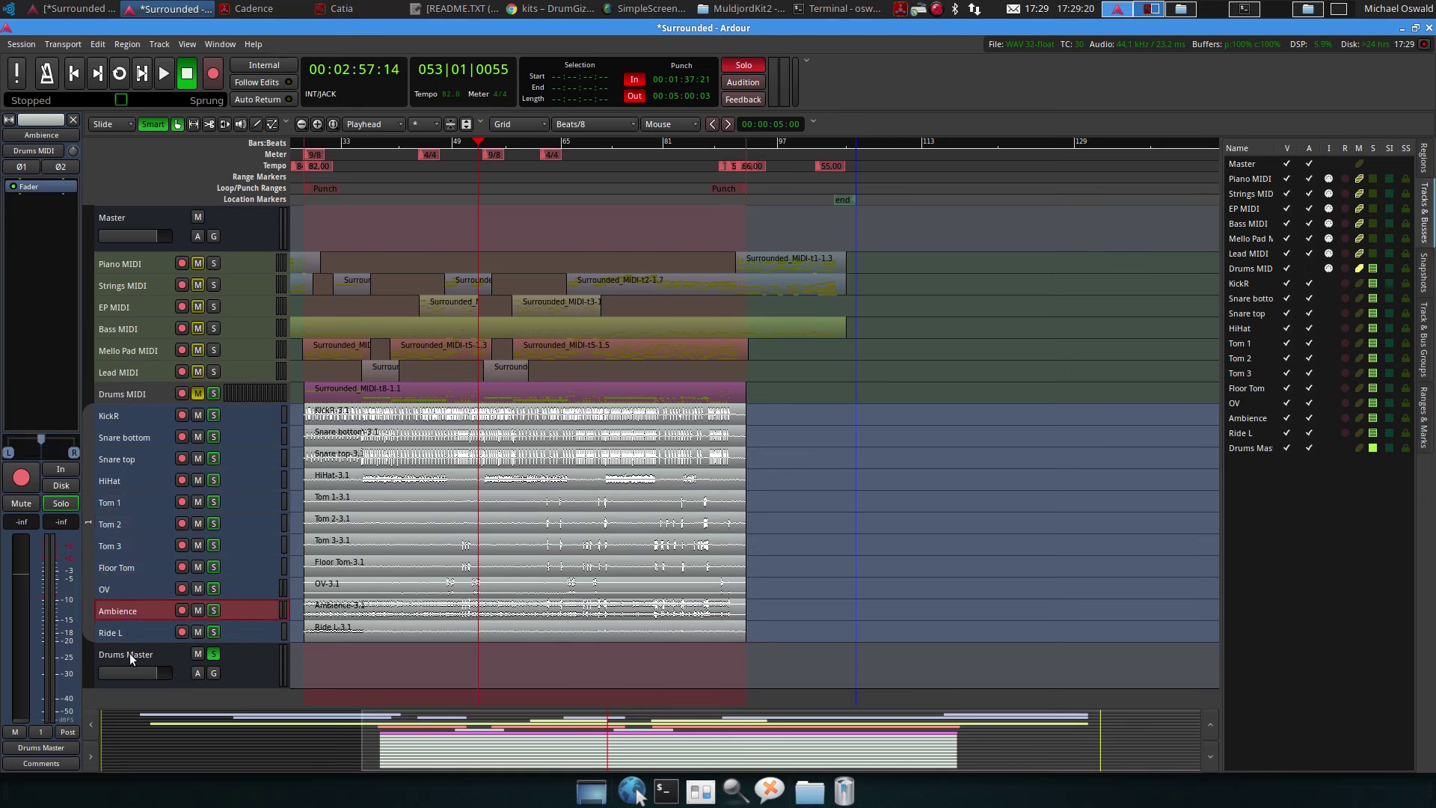
key(ctrl+Down)
click(131, 586)
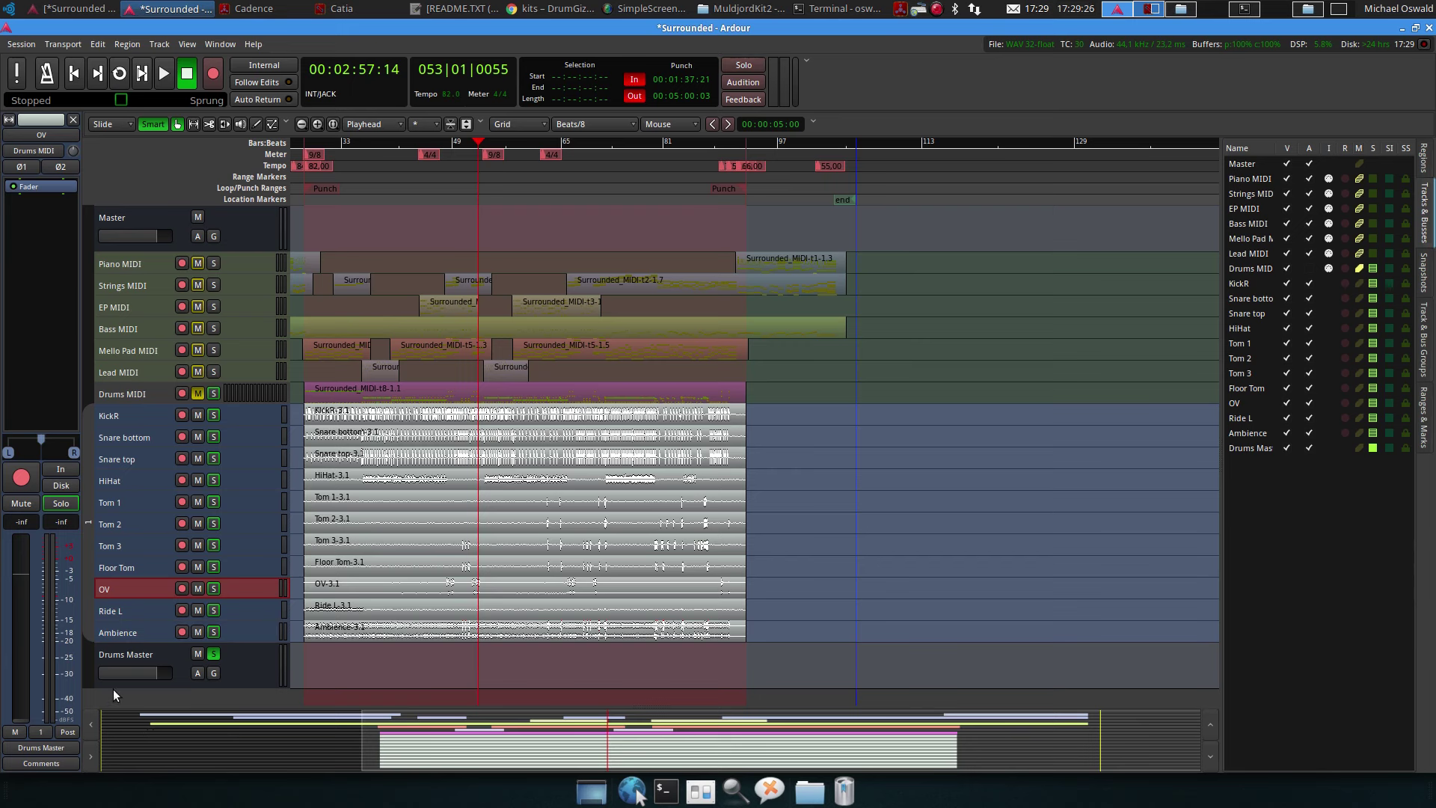
click(130, 612)
key(ctrl+Up)
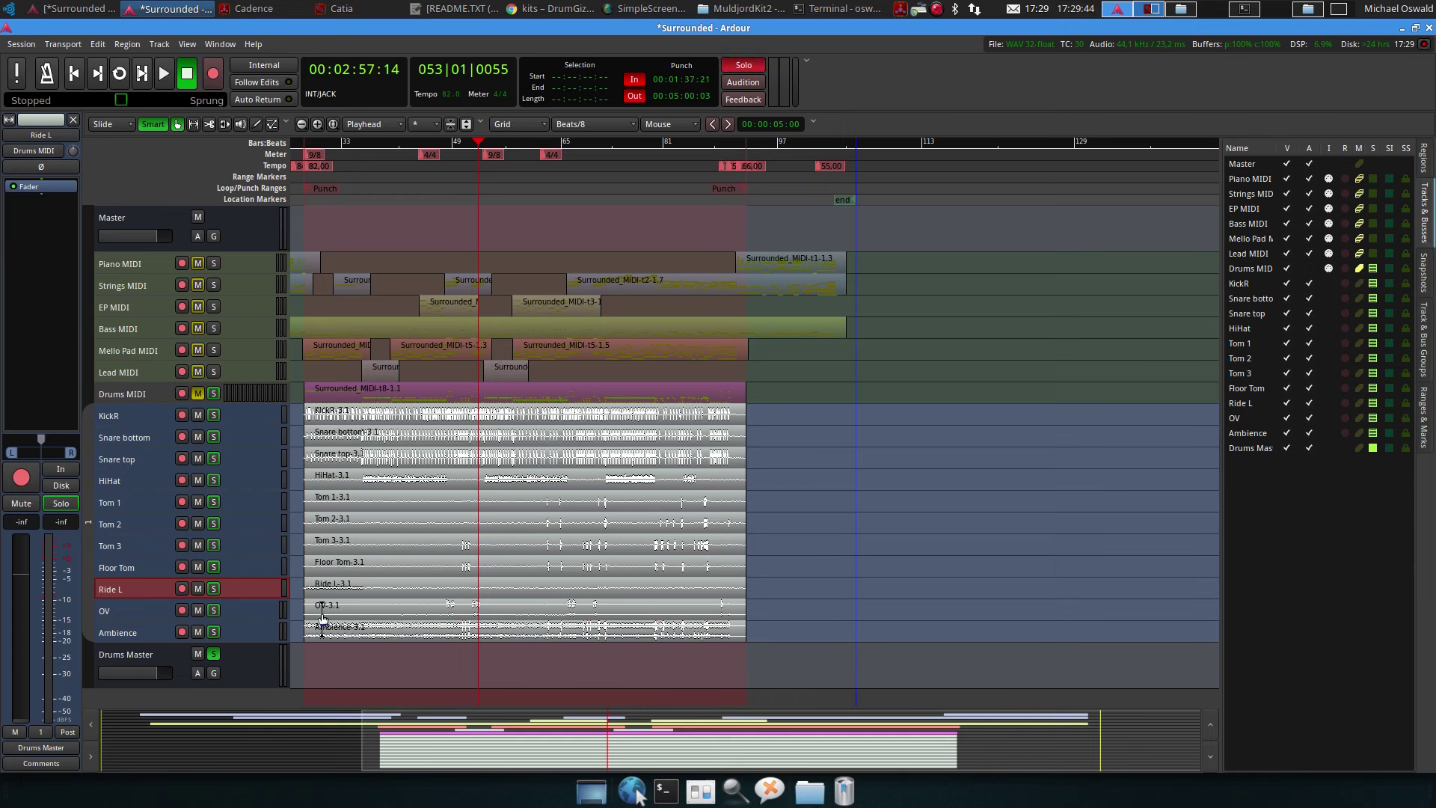
Return to the mixer and, during playback, raise Snare top to -10.6 dB and Snare bottom to -11.5 dB
click(98, 15)
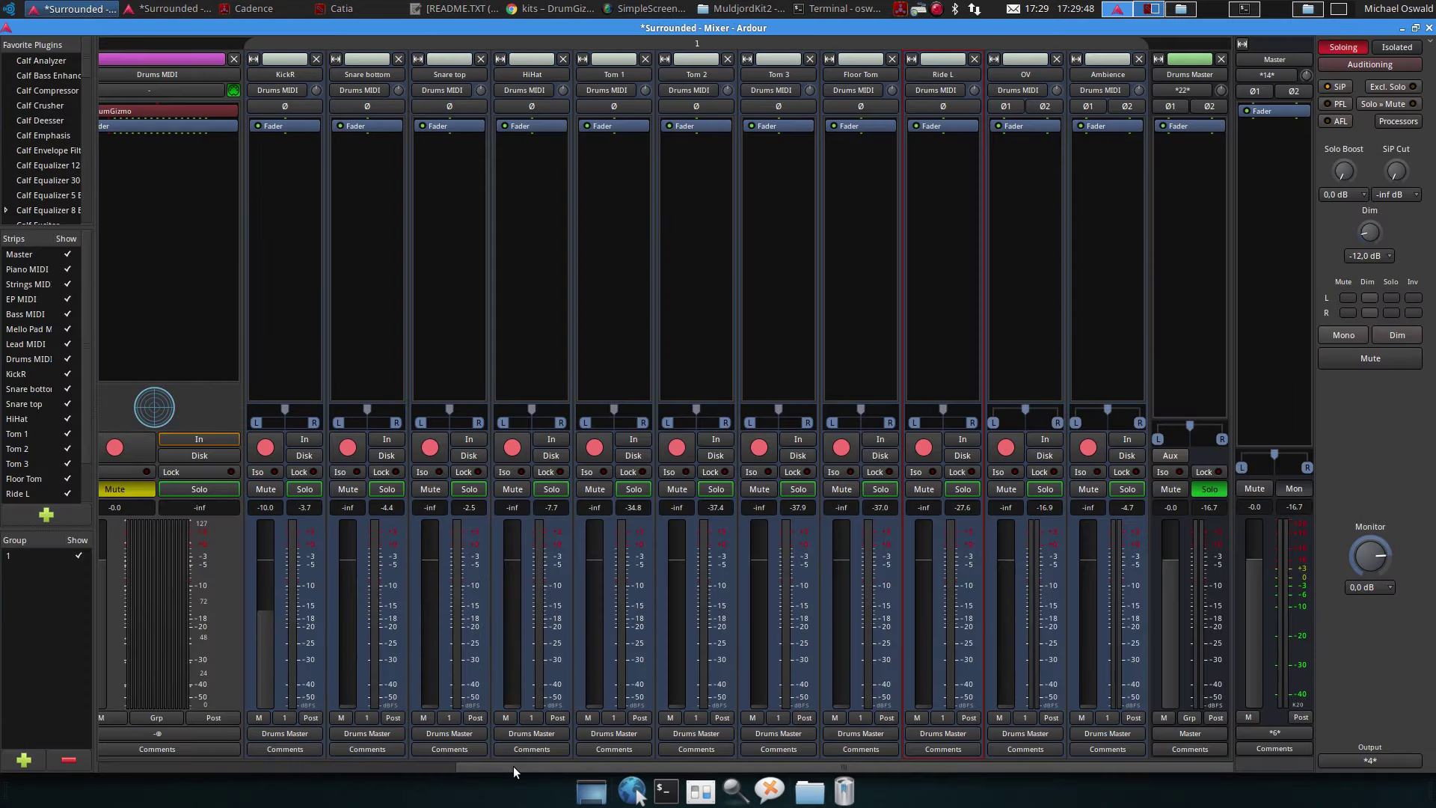
drag(513, 765, 297, 752)
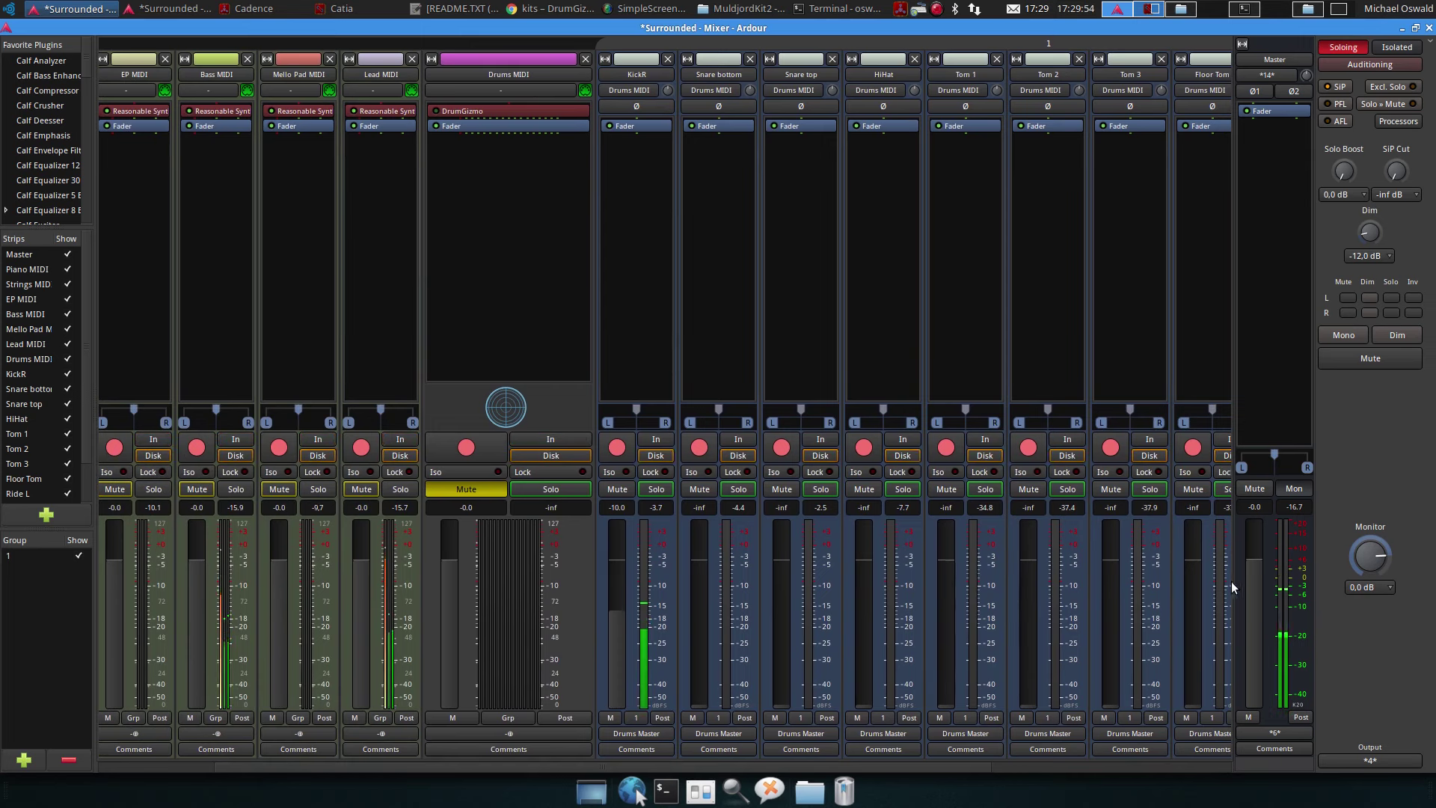
drag(702, 703, 780, 696)
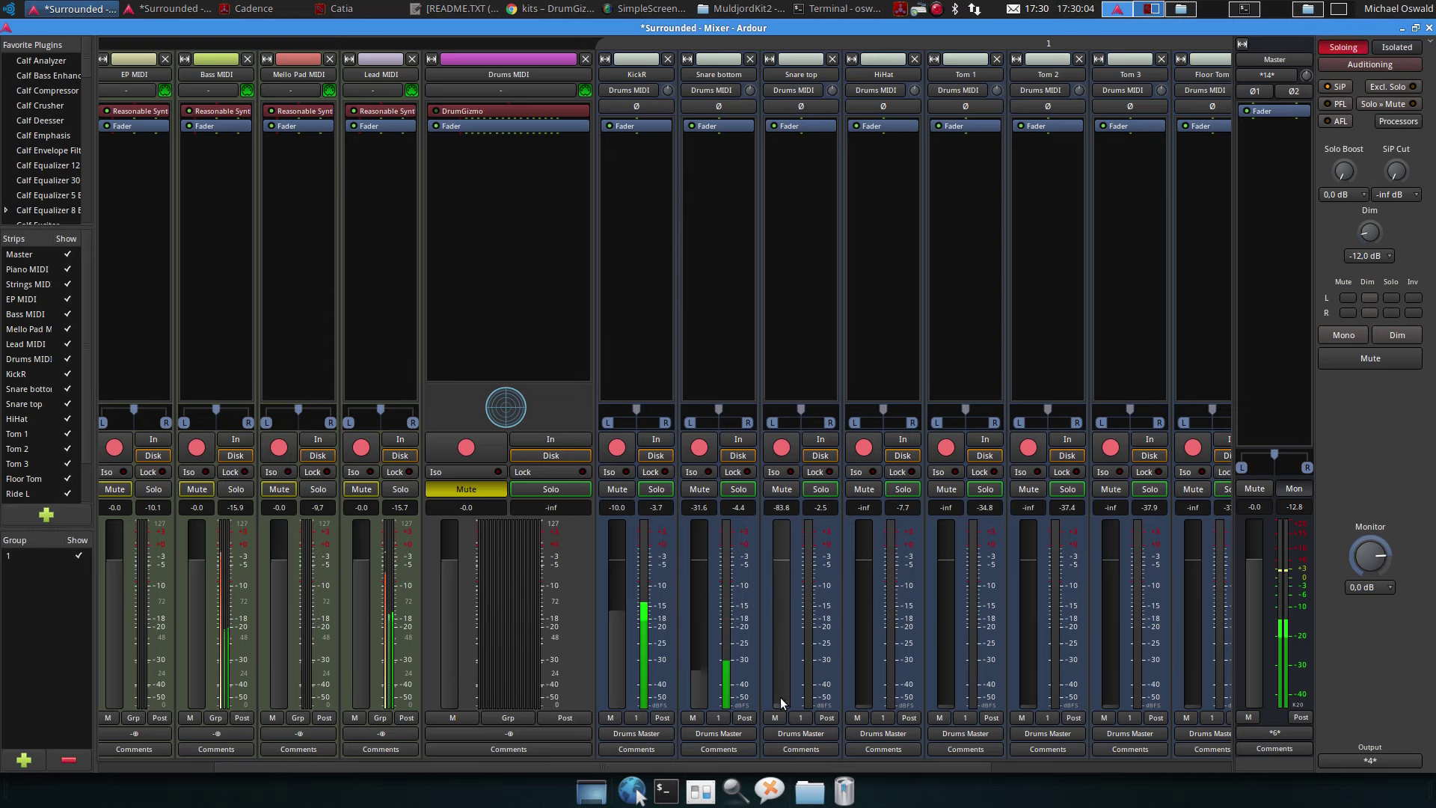
drag(788, 633, 787, 608)
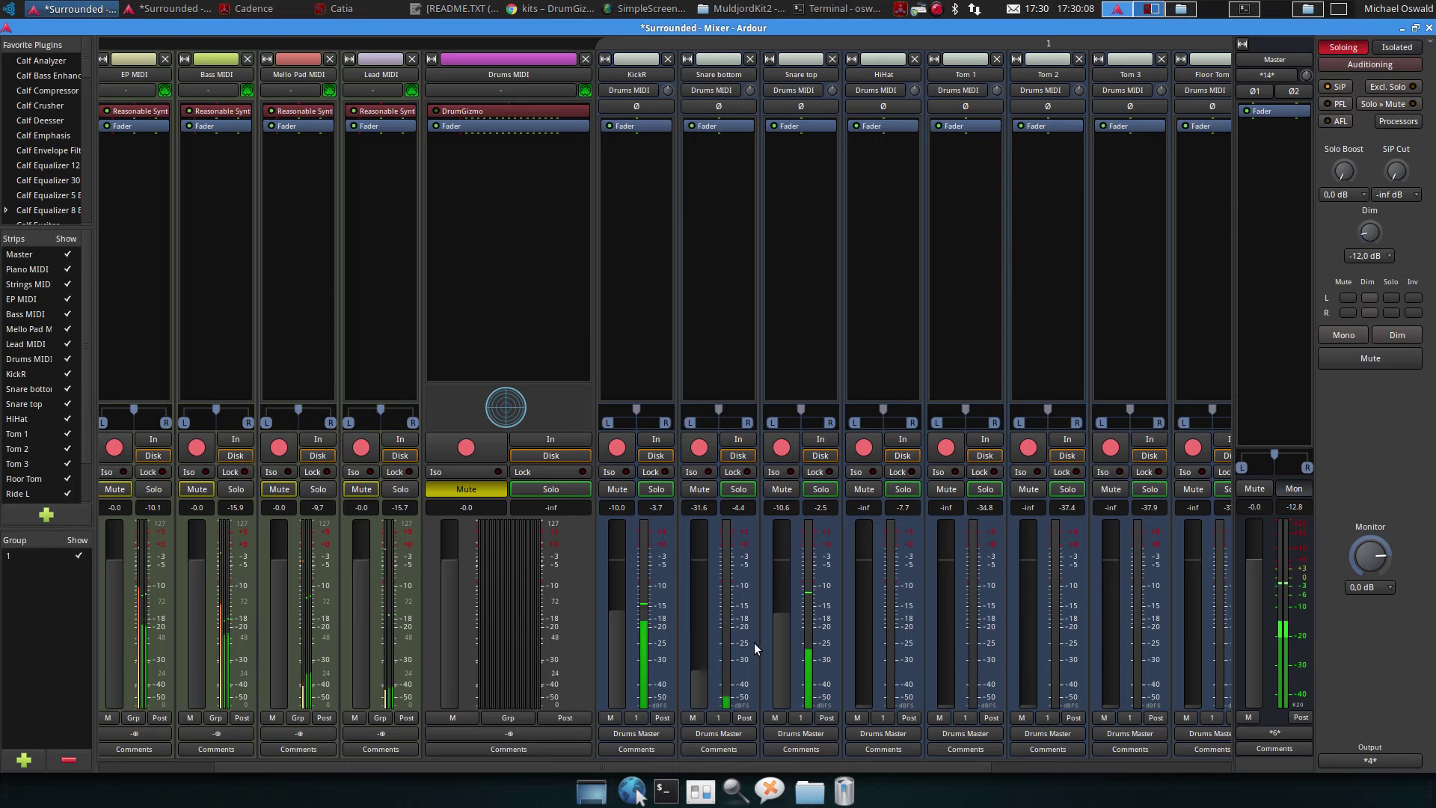
drag(698, 692, 701, 641)
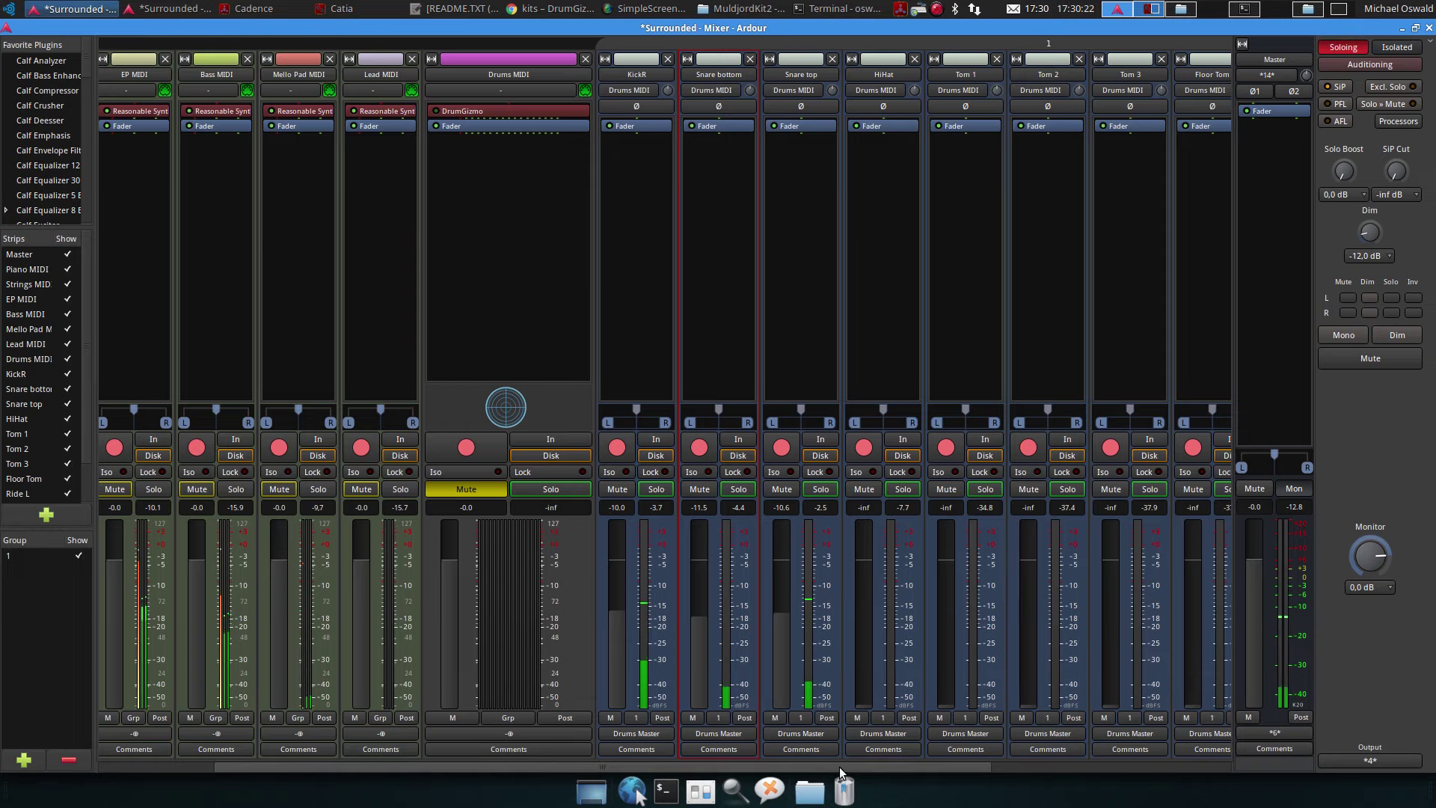
Raise the Drums Master fader to 3.5 dB, HiHat to -26.2 dB and OV to -14.8 dB
drag(842, 770, 1107, 741)
drag(1174, 603, 1171, 582)
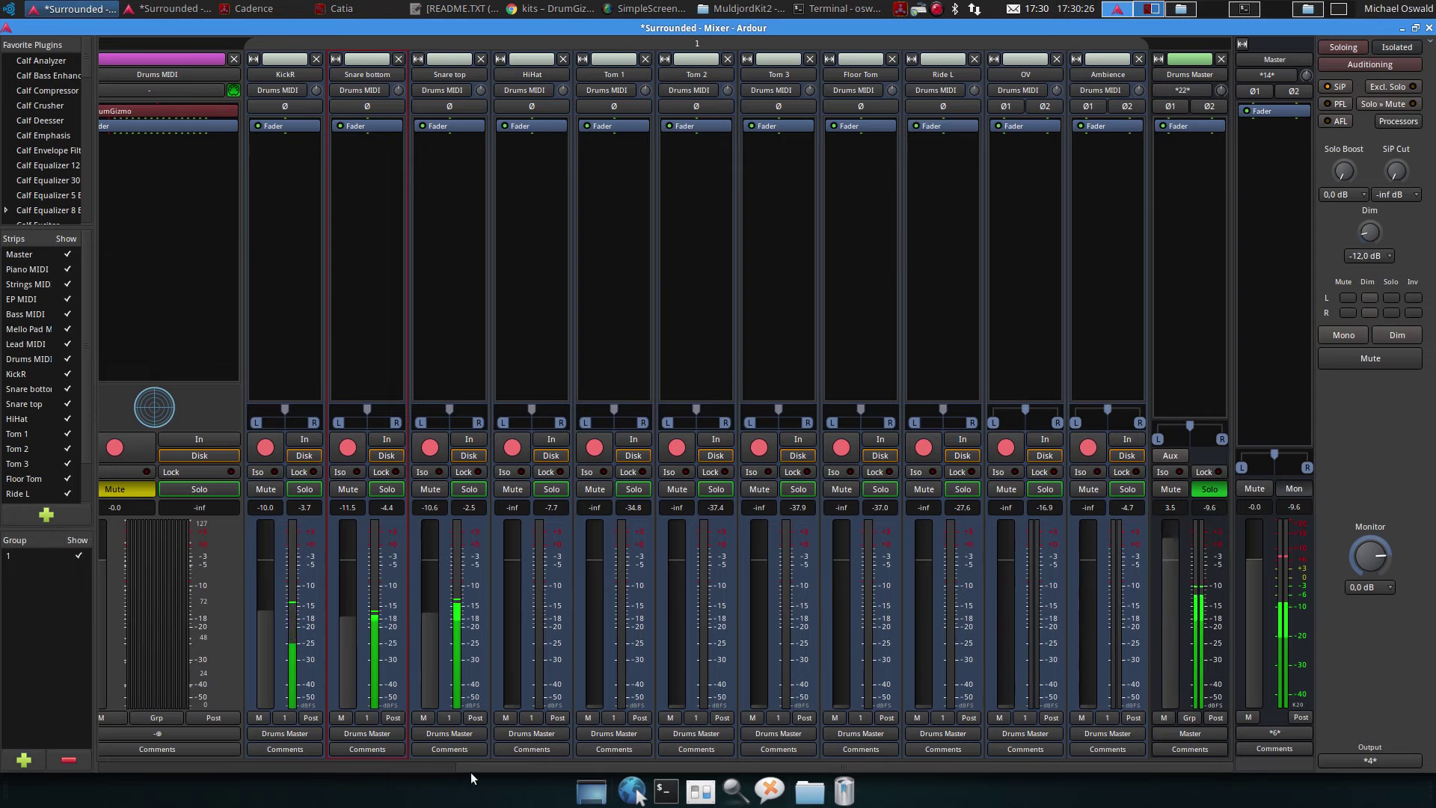
drag(513, 709, 517, 661)
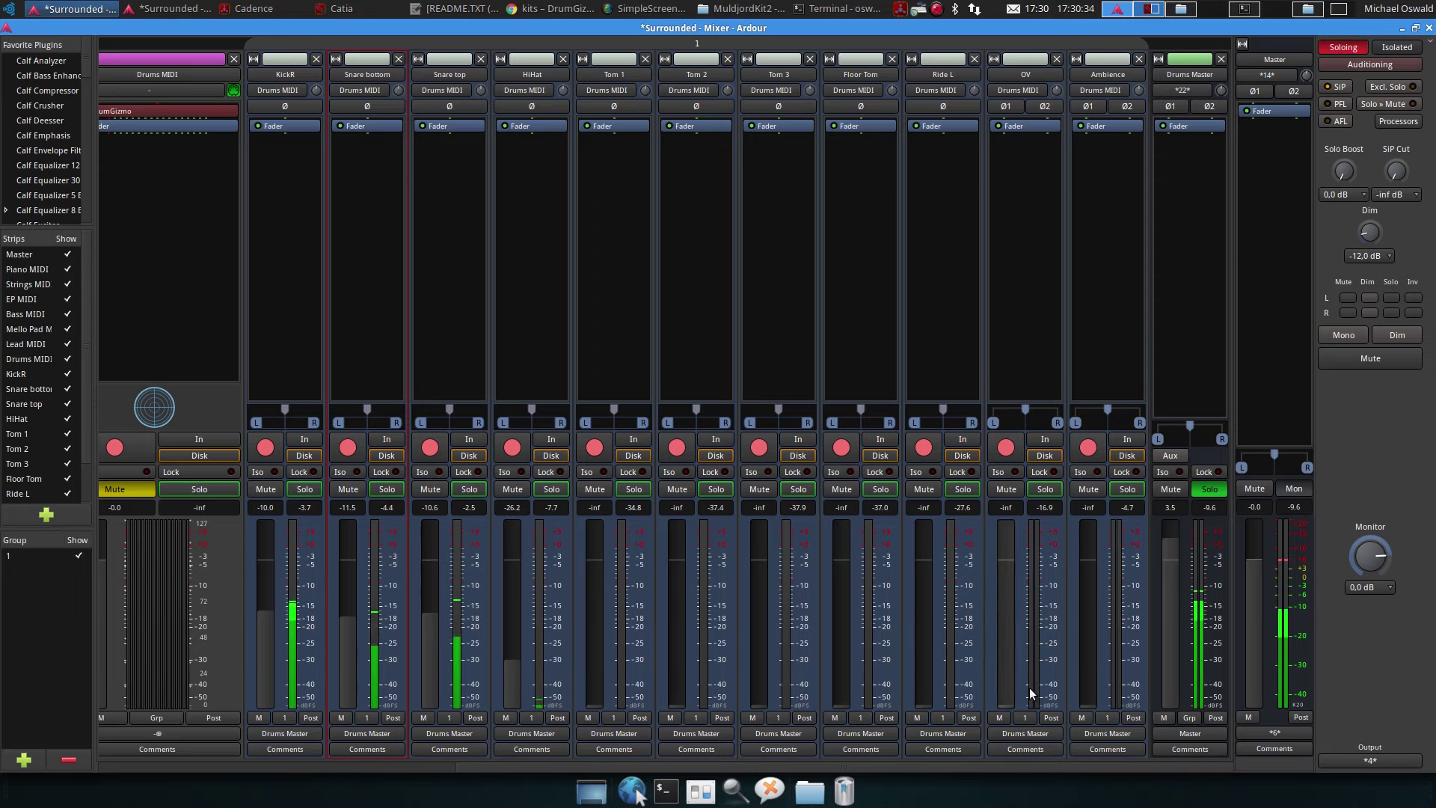
drag(1004, 702, 1002, 631)
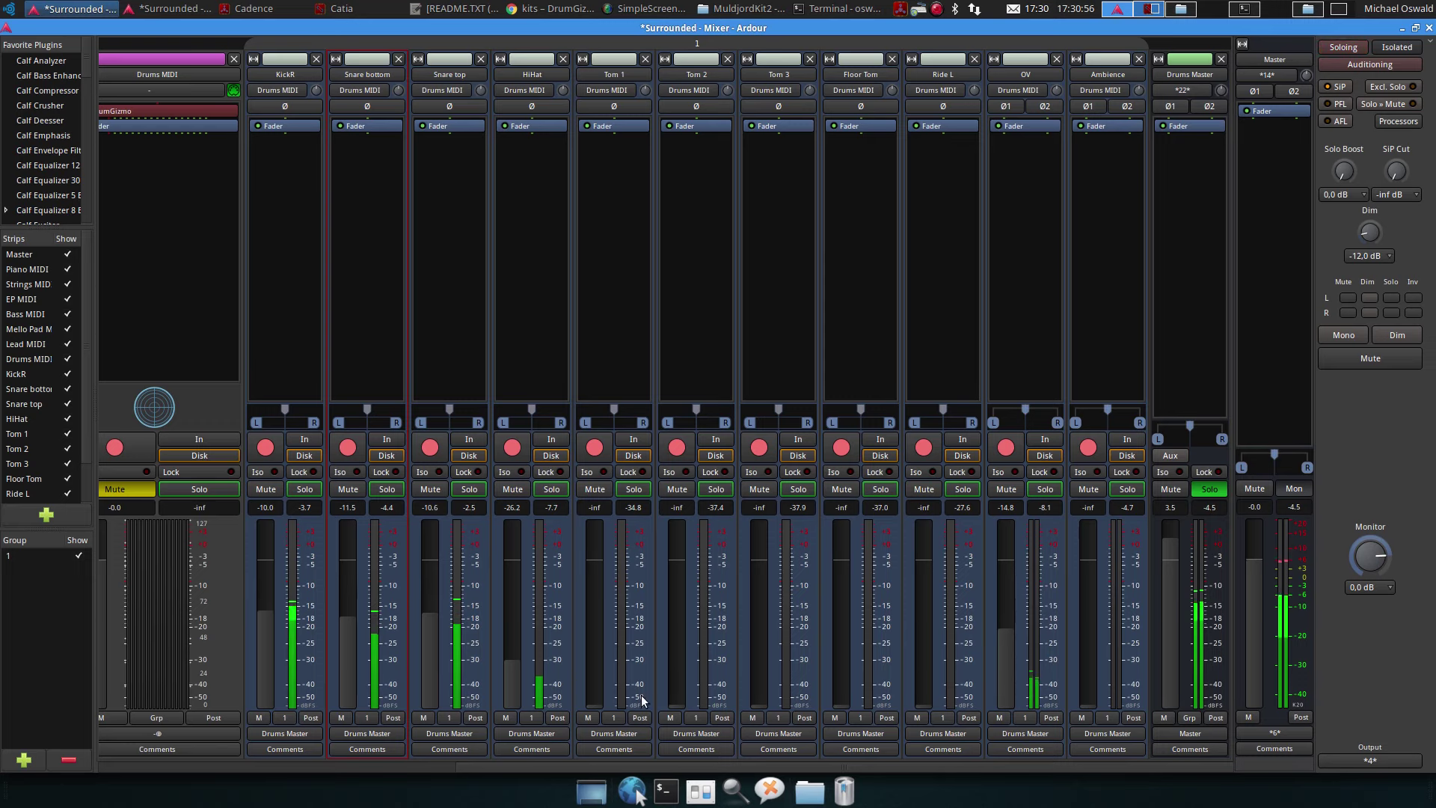
Raise Tom 1 to -8.9 dB, Tom 2 to -8.8 dB, Tom 3 to -8.6 dB, Floor Tom to -8.3 dB and Ride L to -16.1 dB
drag(594, 701, 604, 603)
drag(667, 703, 680, 600)
drag(758, 705, 760, 602)
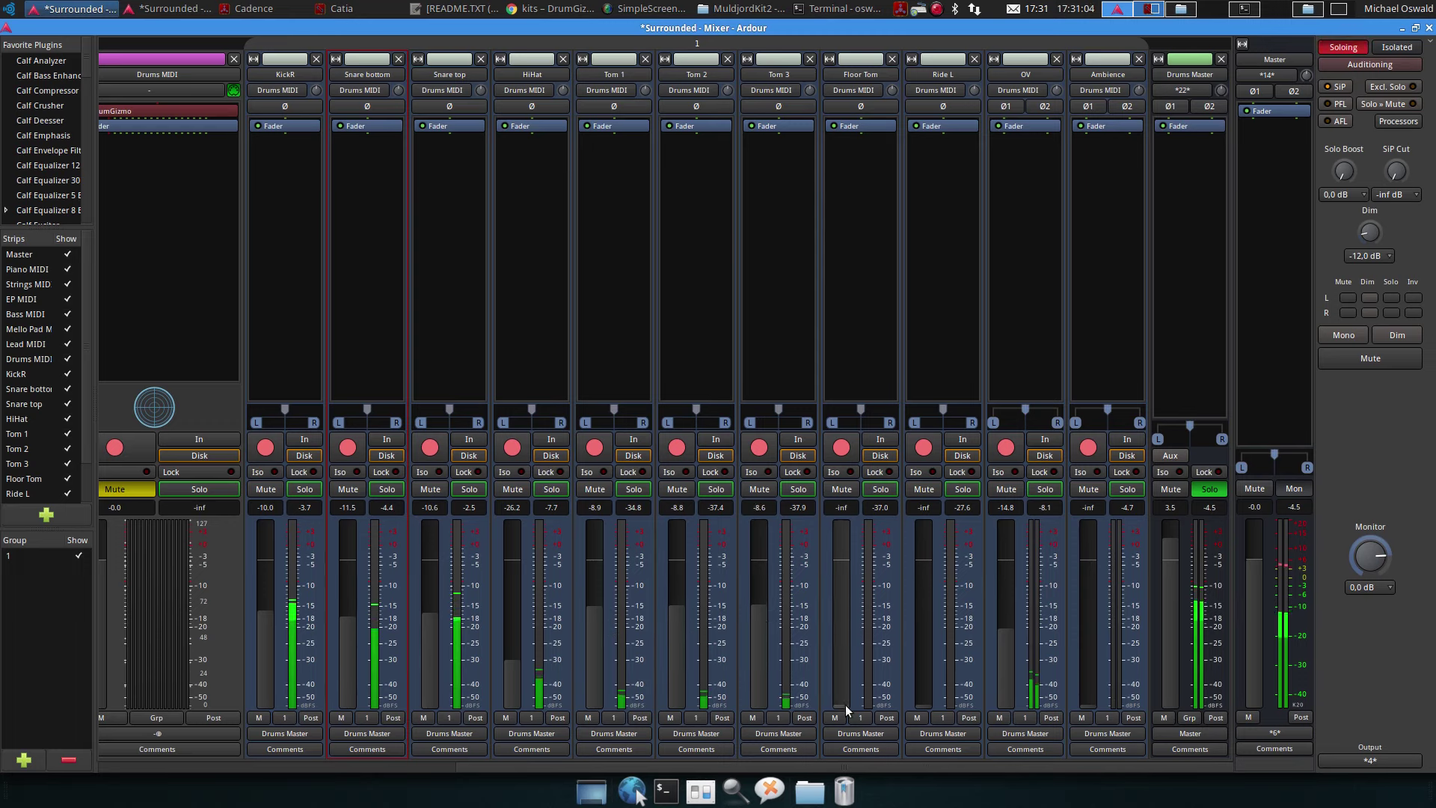
drag(842, 703, 839, 602)
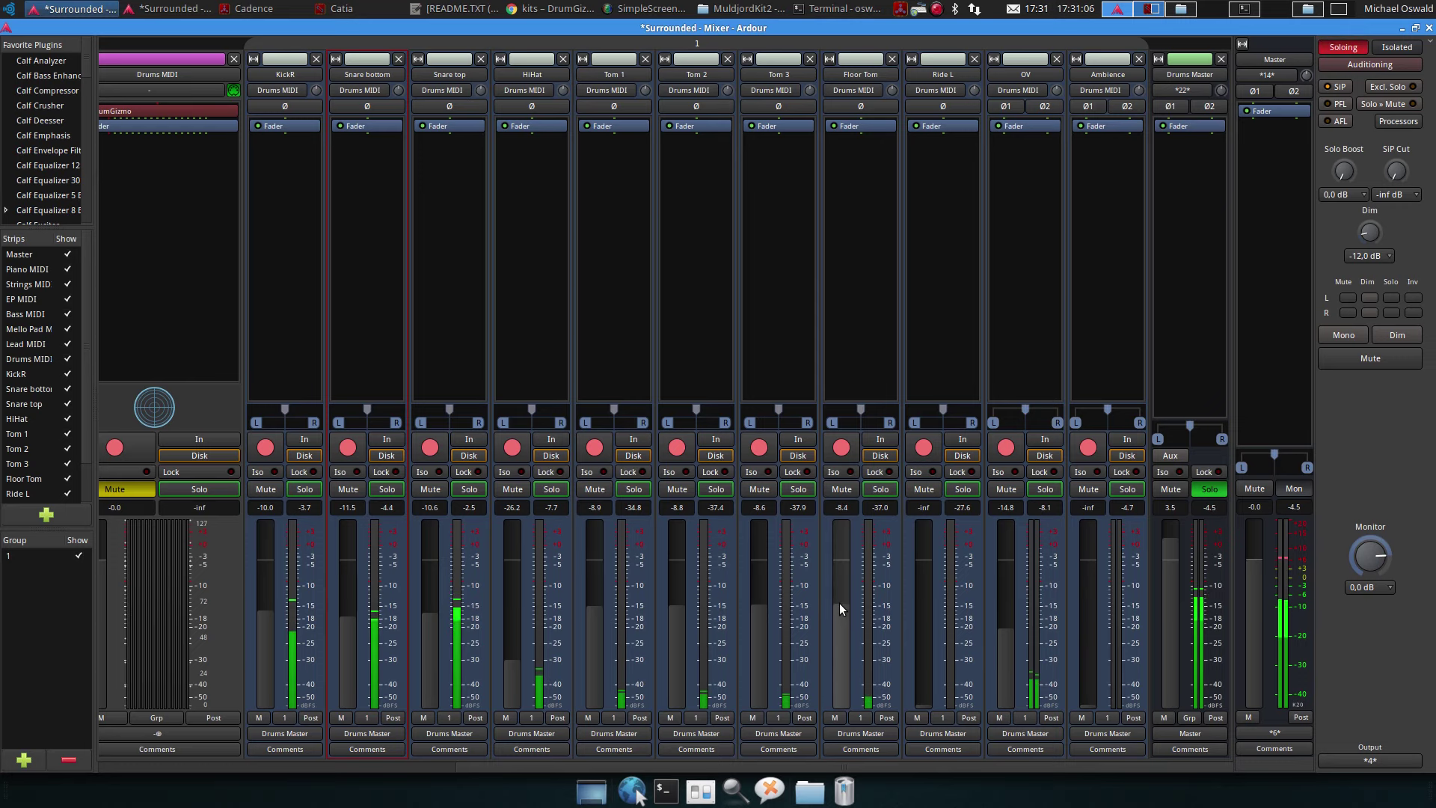
drag(924, 702, 926, 630)
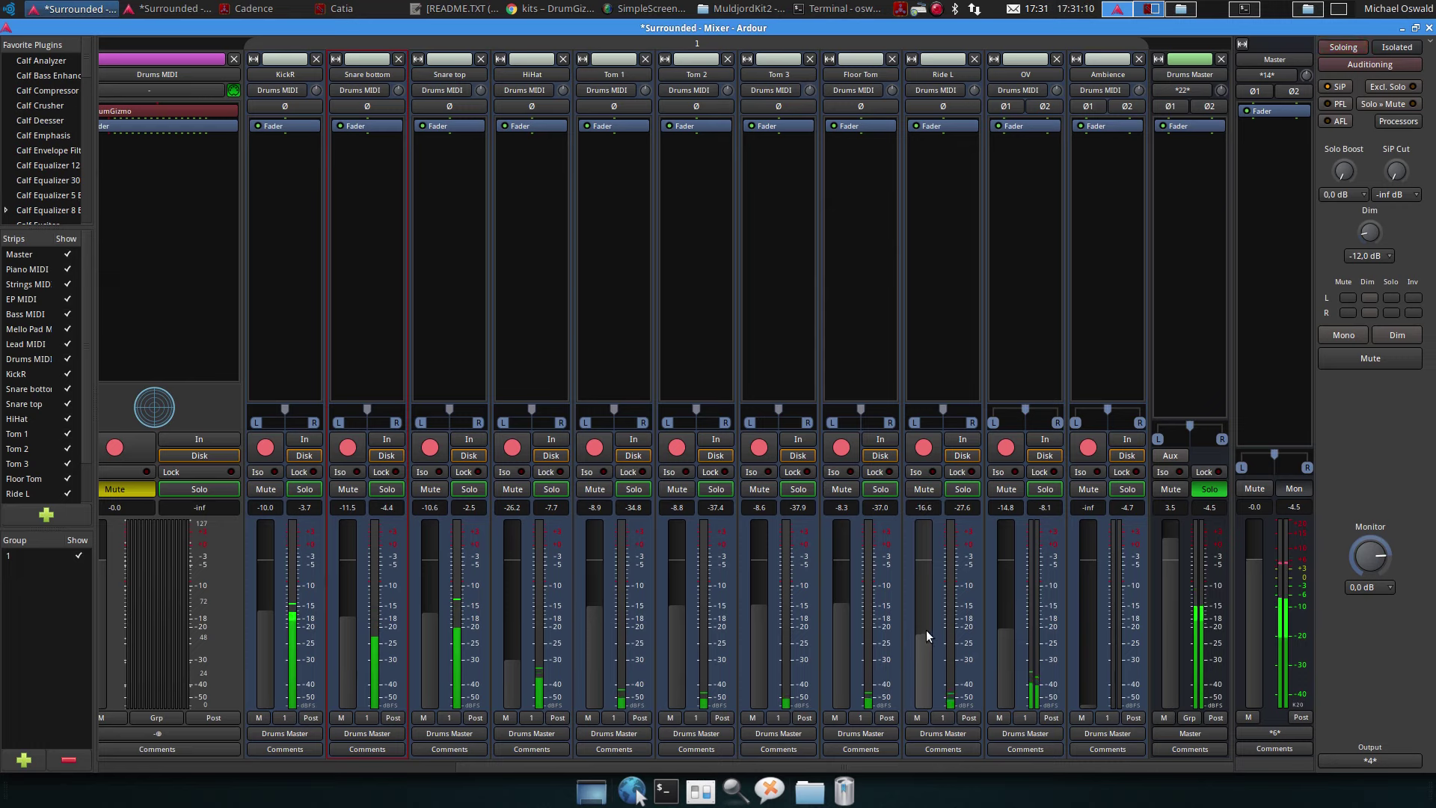
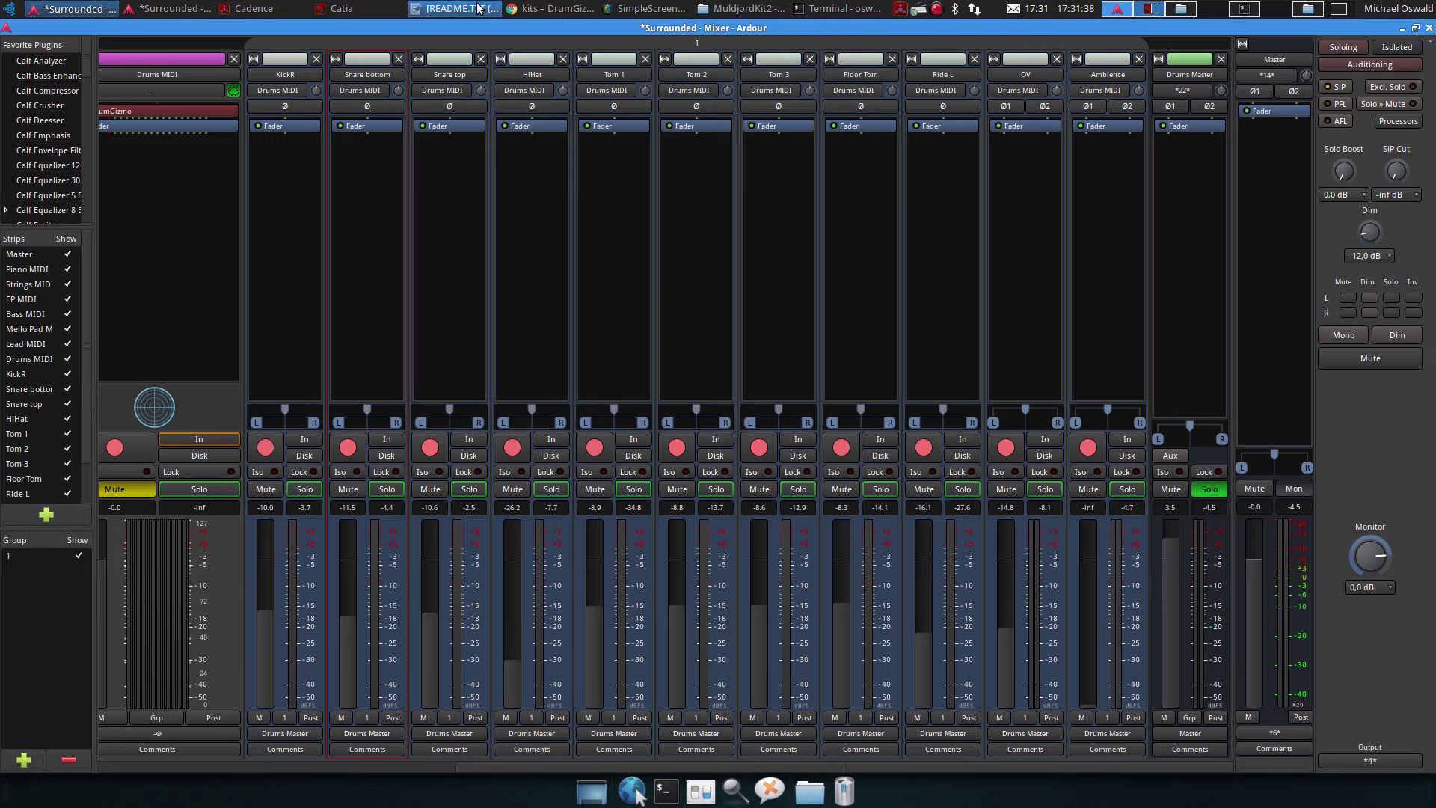
Consult the snare microphone phasing note in README.TXT and invert the phase of the Snare top track during playback
click(452, 9)
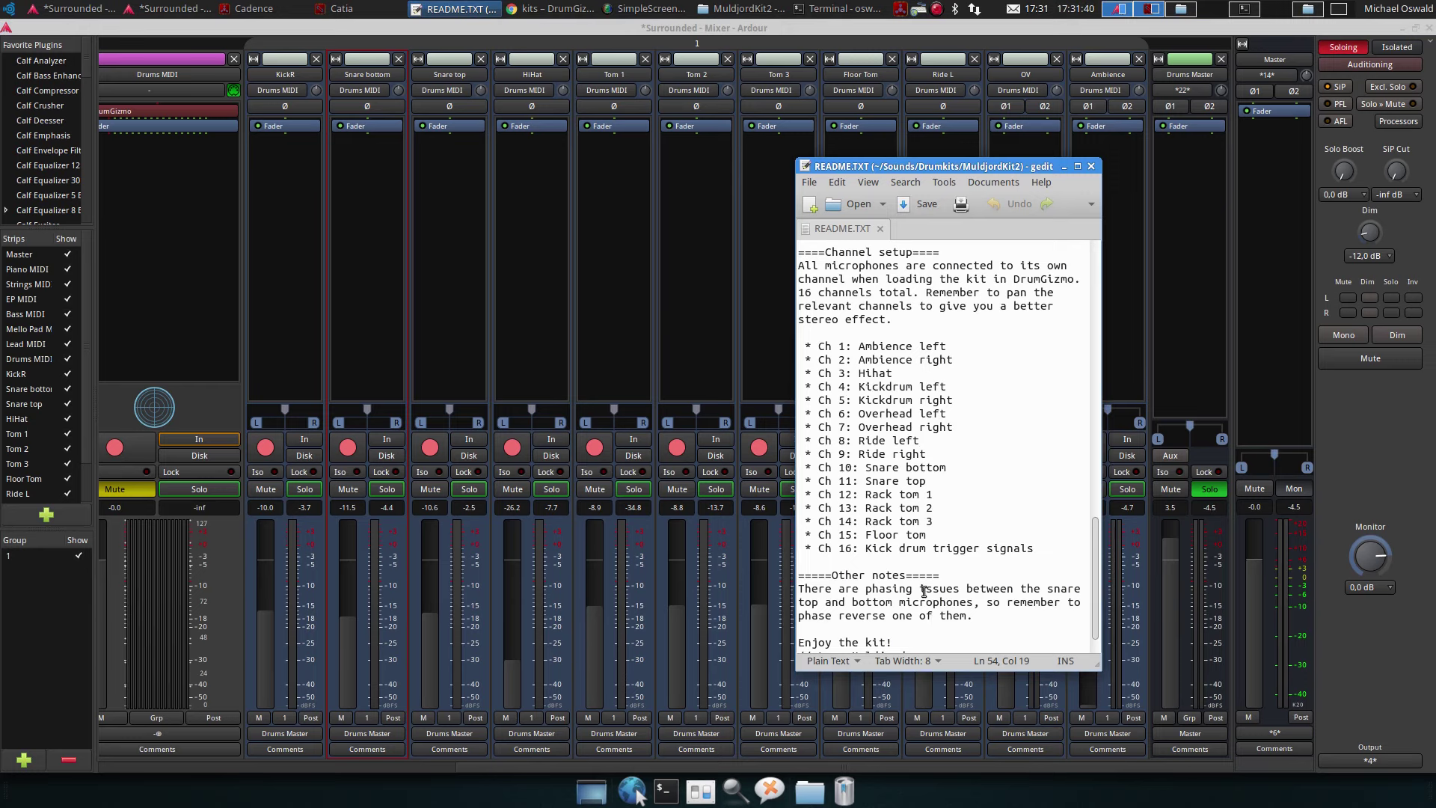
scroll(923, 591, down, 1)
drag(803, 553, 1051, 581)
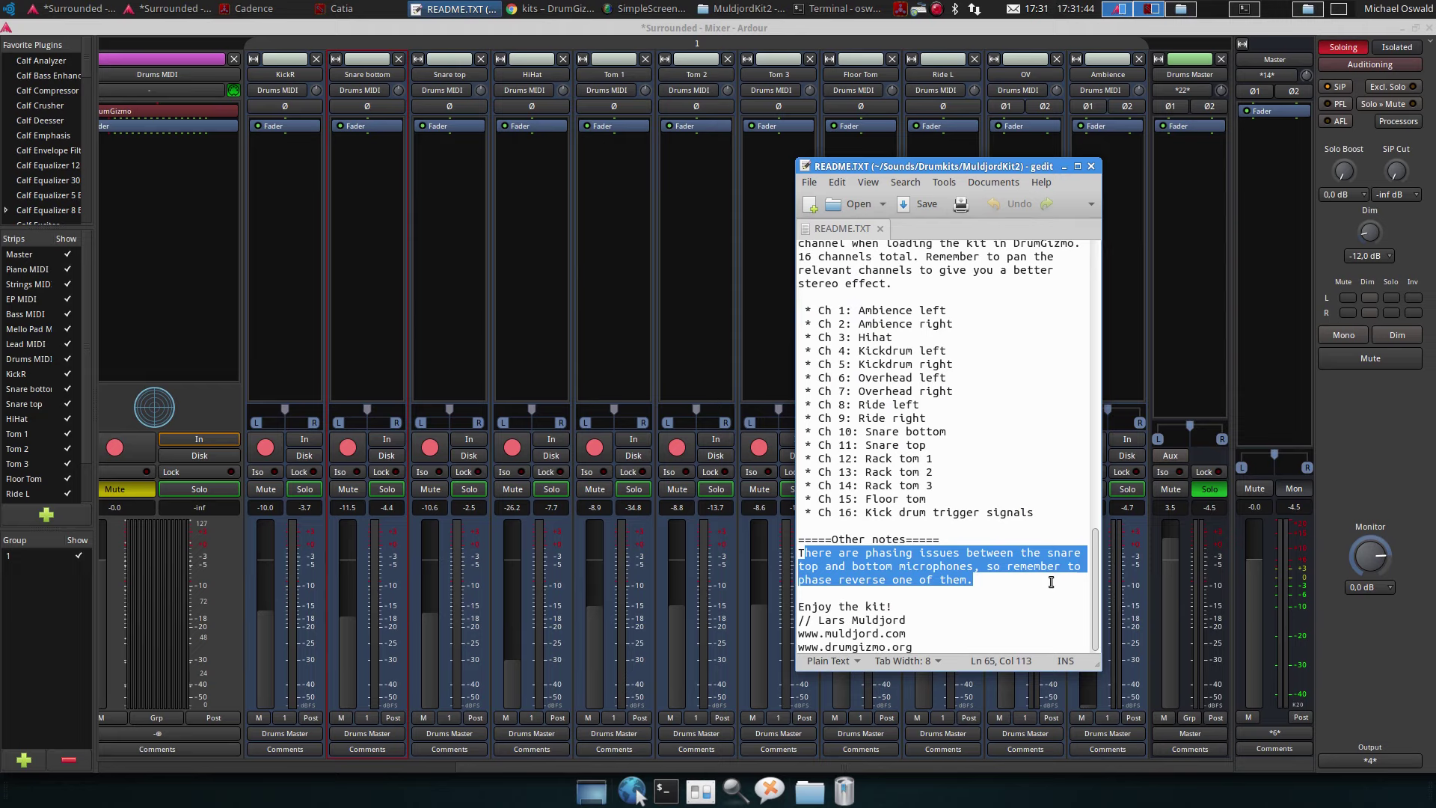
click(1091, 166)
key(space)
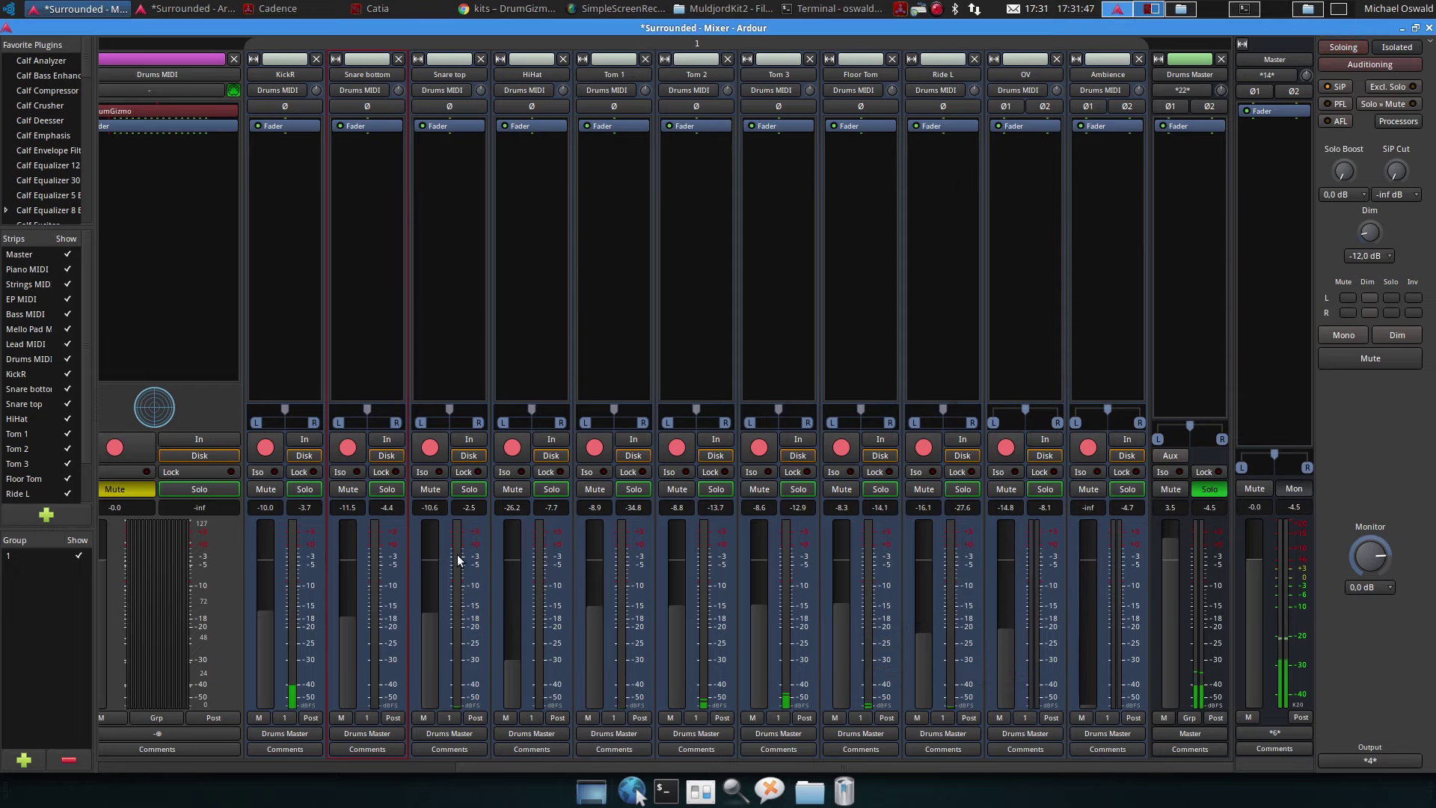
click(463, 106)
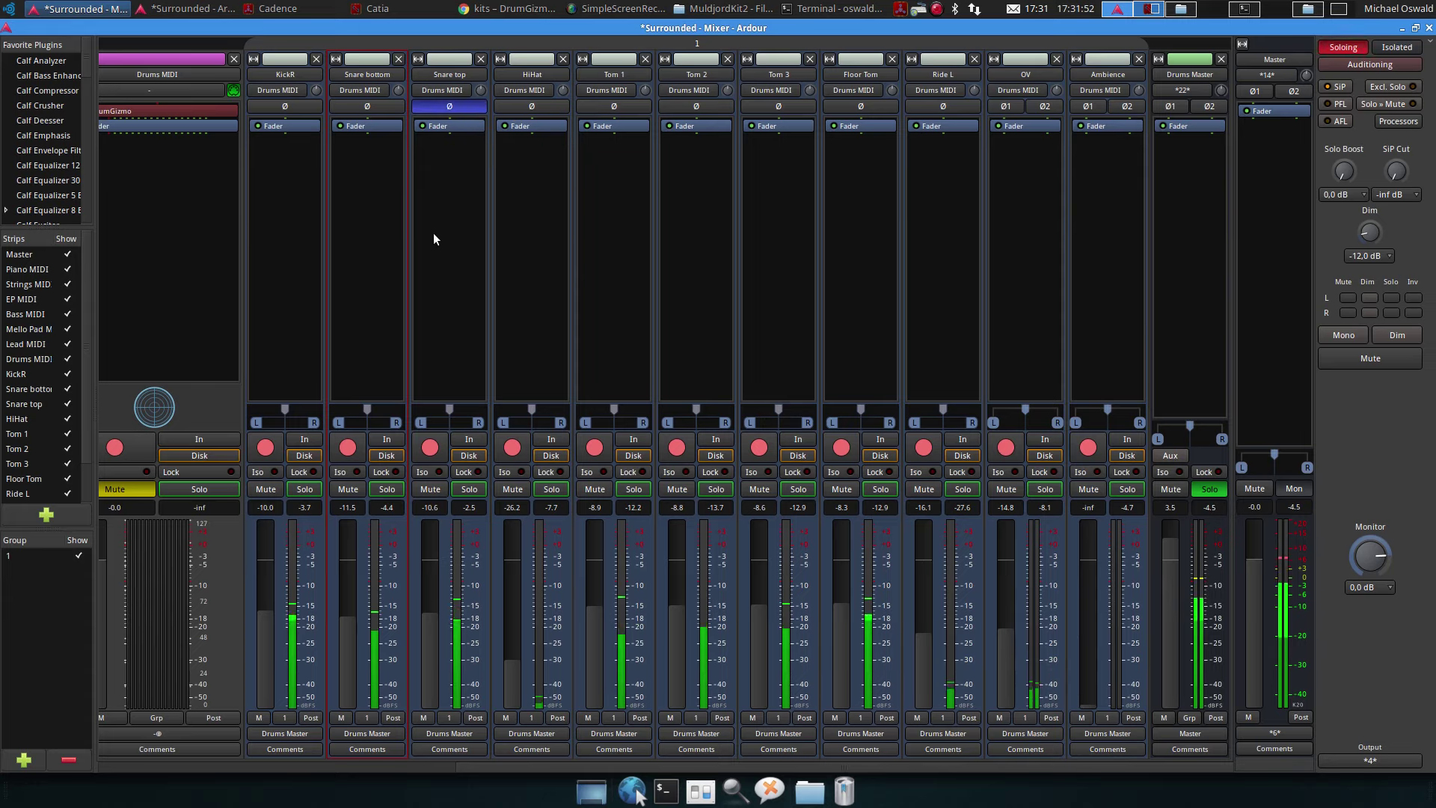
Restore the Snare top track's normal phase, invert the phase of Snare bottom instead, and stop playback
click(432, 105)
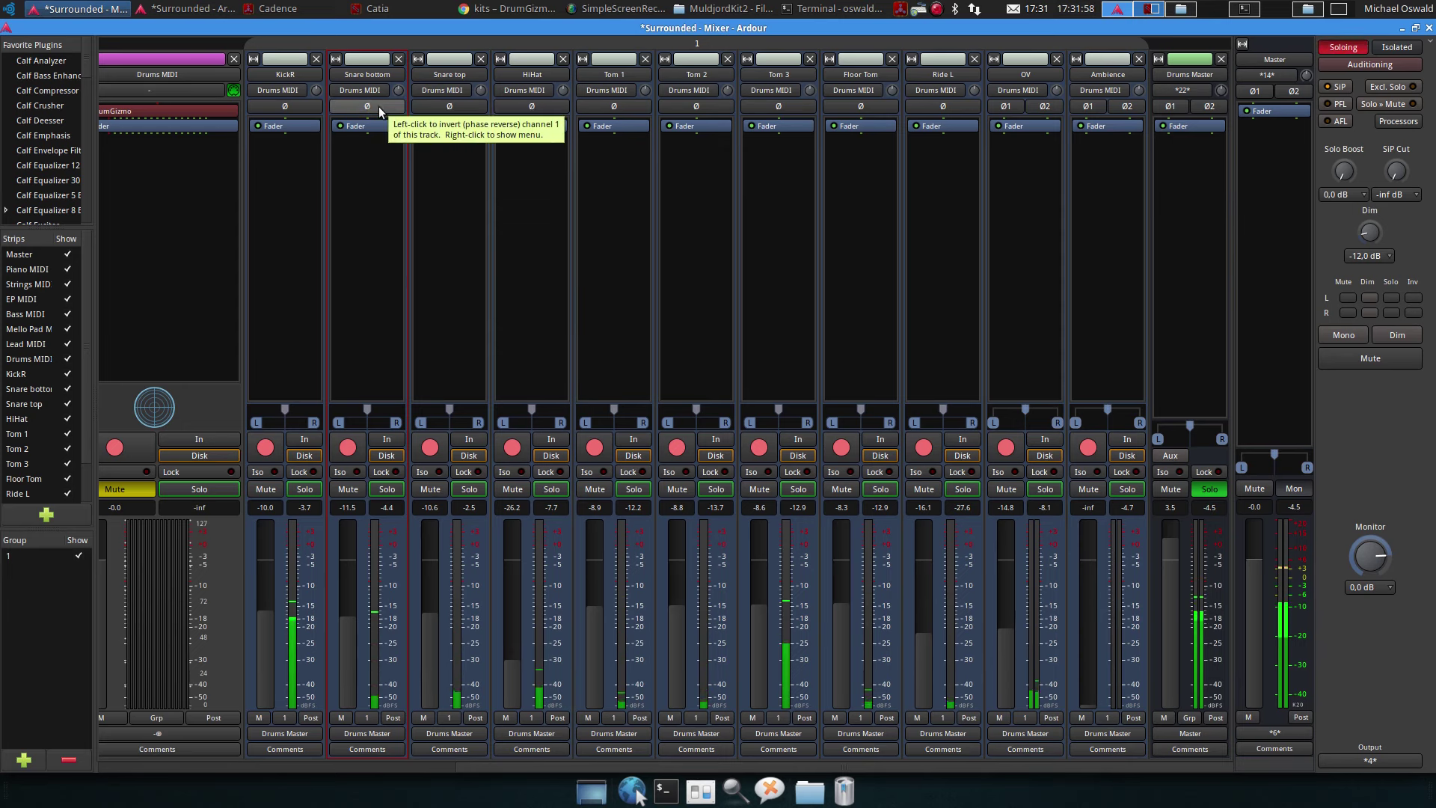
click(379, 106)
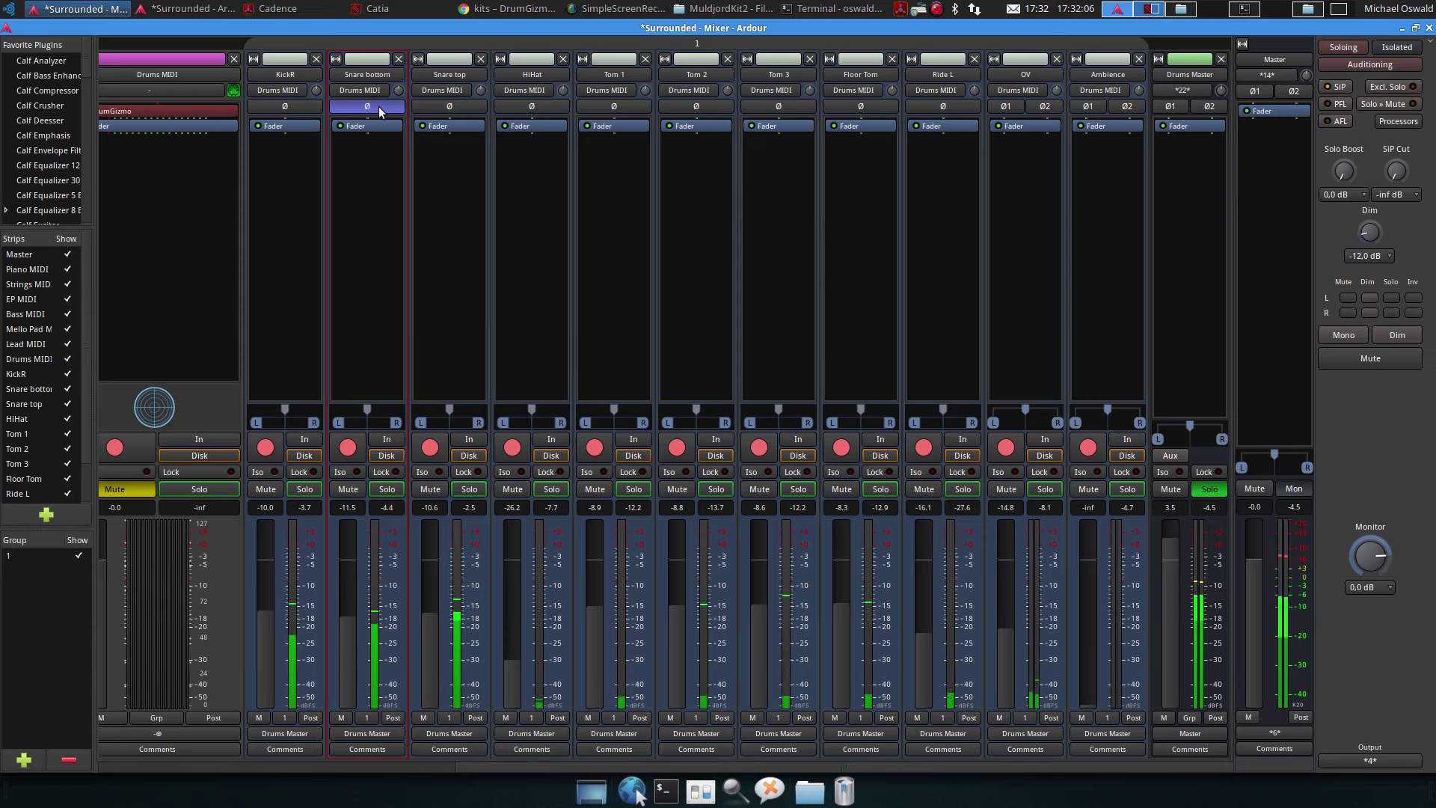
key(space)
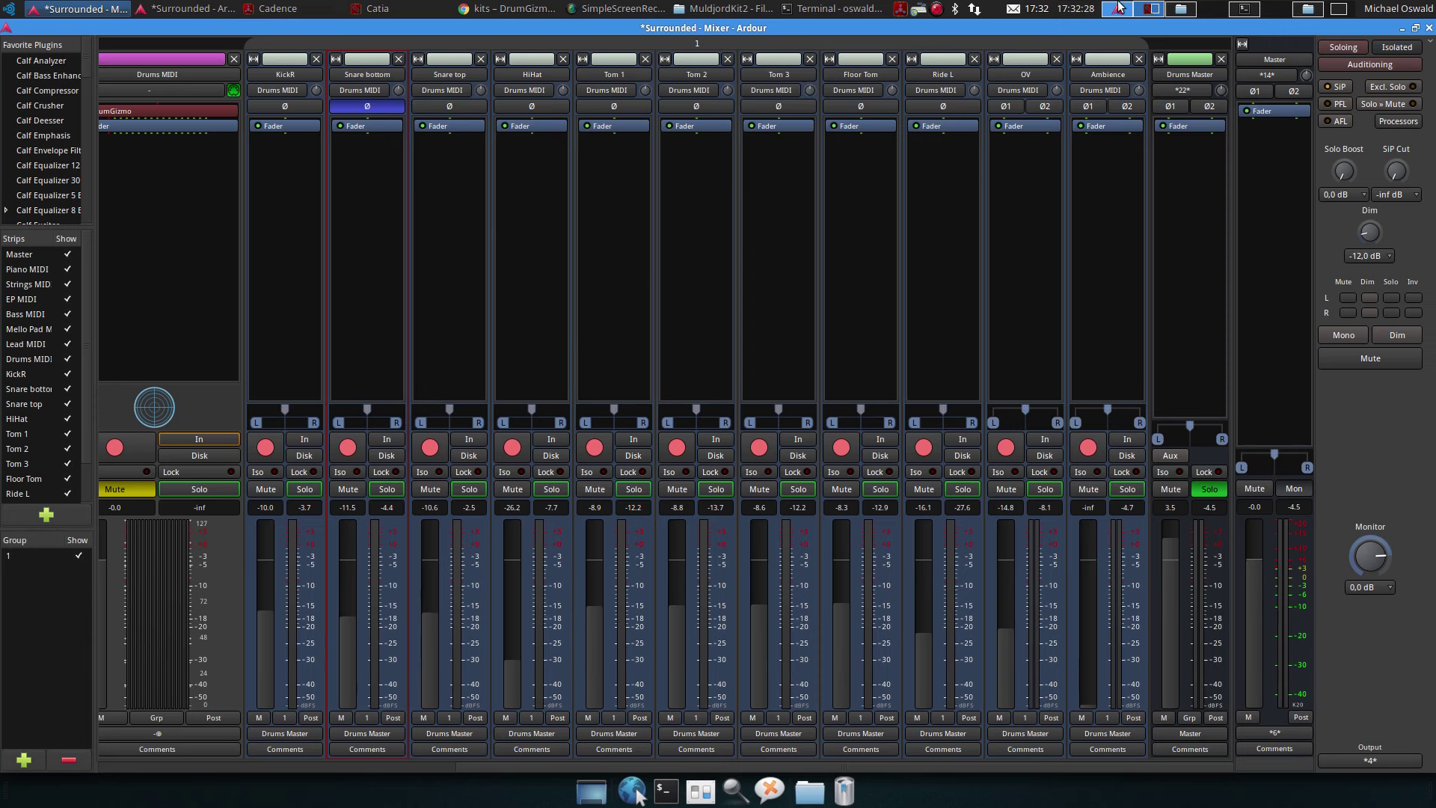
Replay from the start of the drum recordings in the editor and raise Ride L to -13.7 dB in the mixer
click(187, 8)
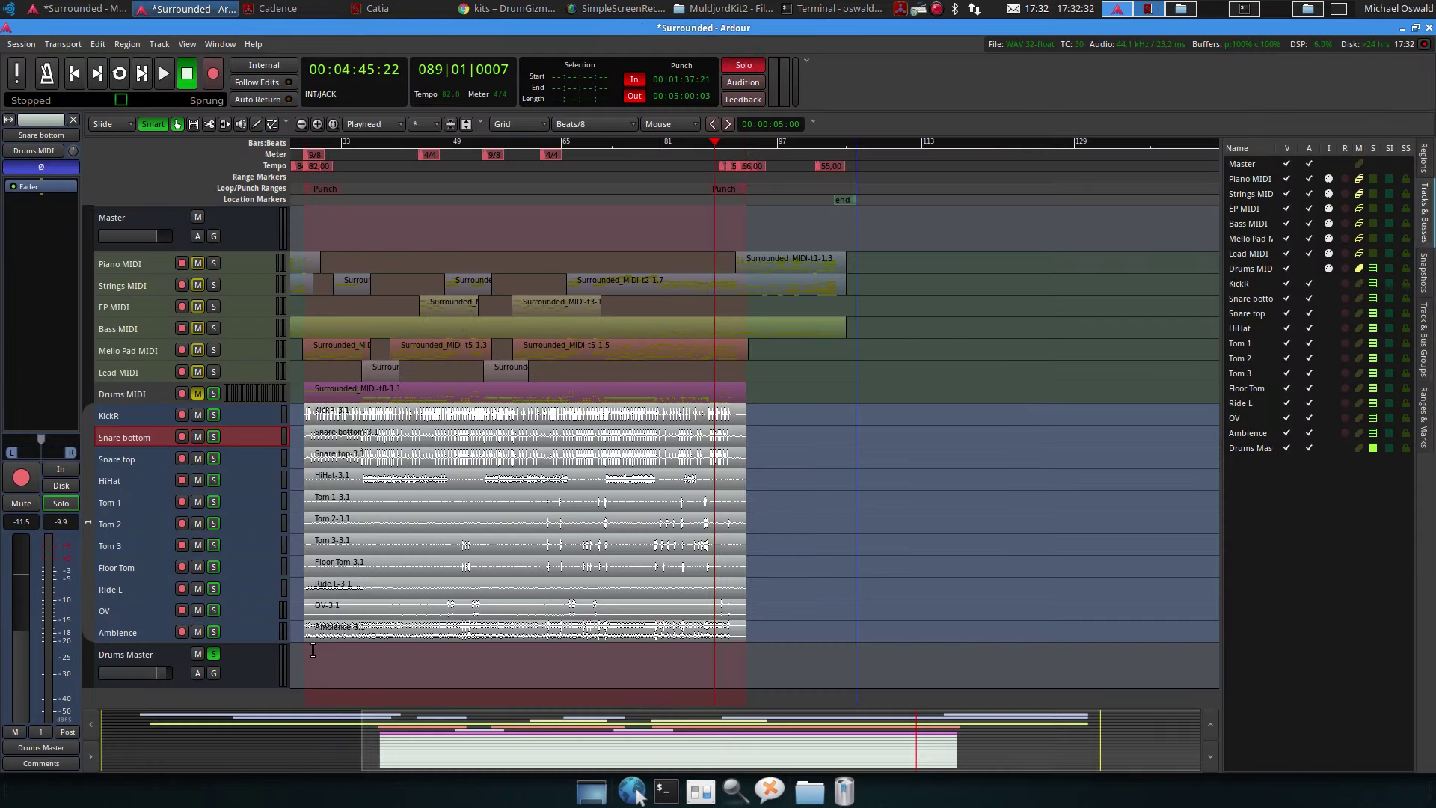
click(310, 146)
key(space)
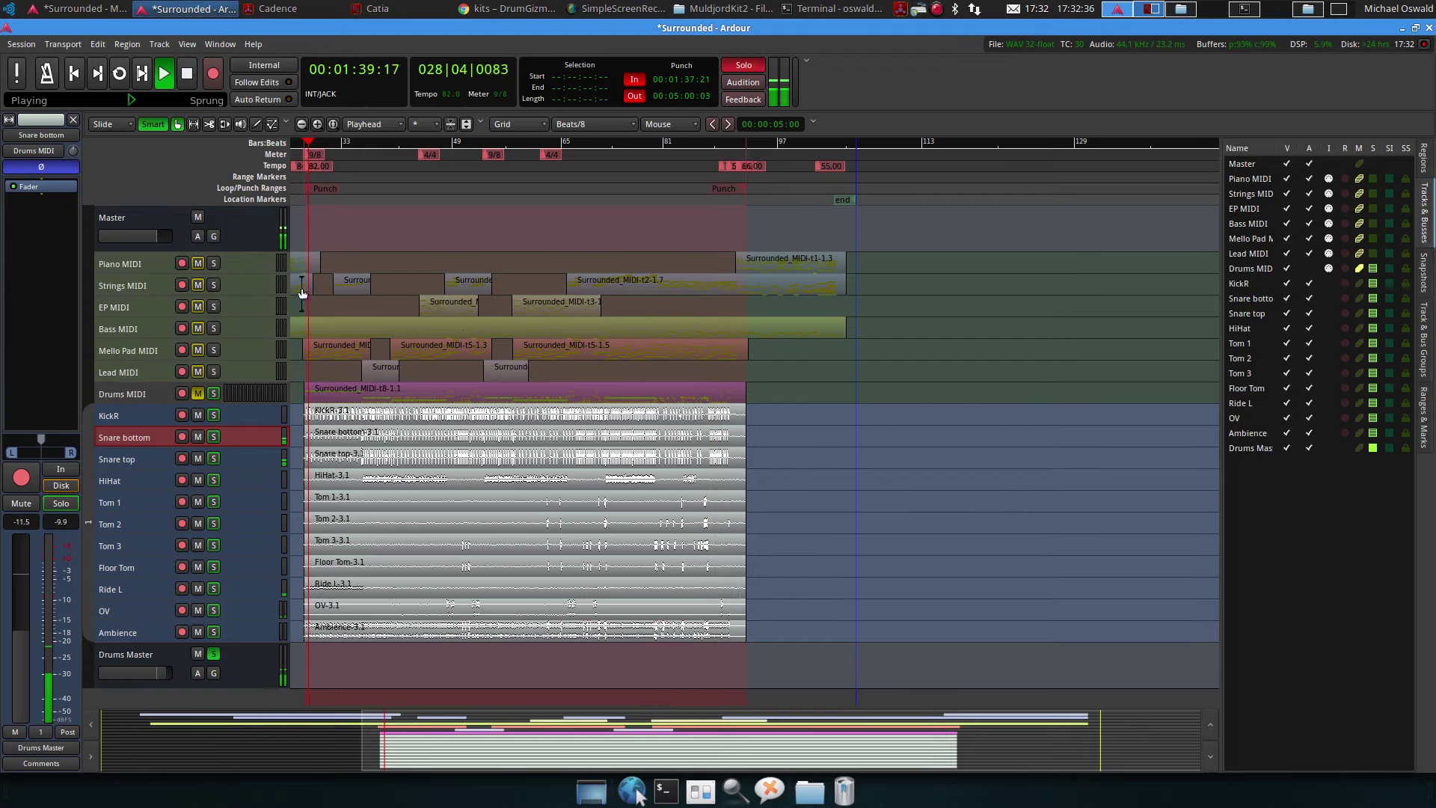
click(79, 8)
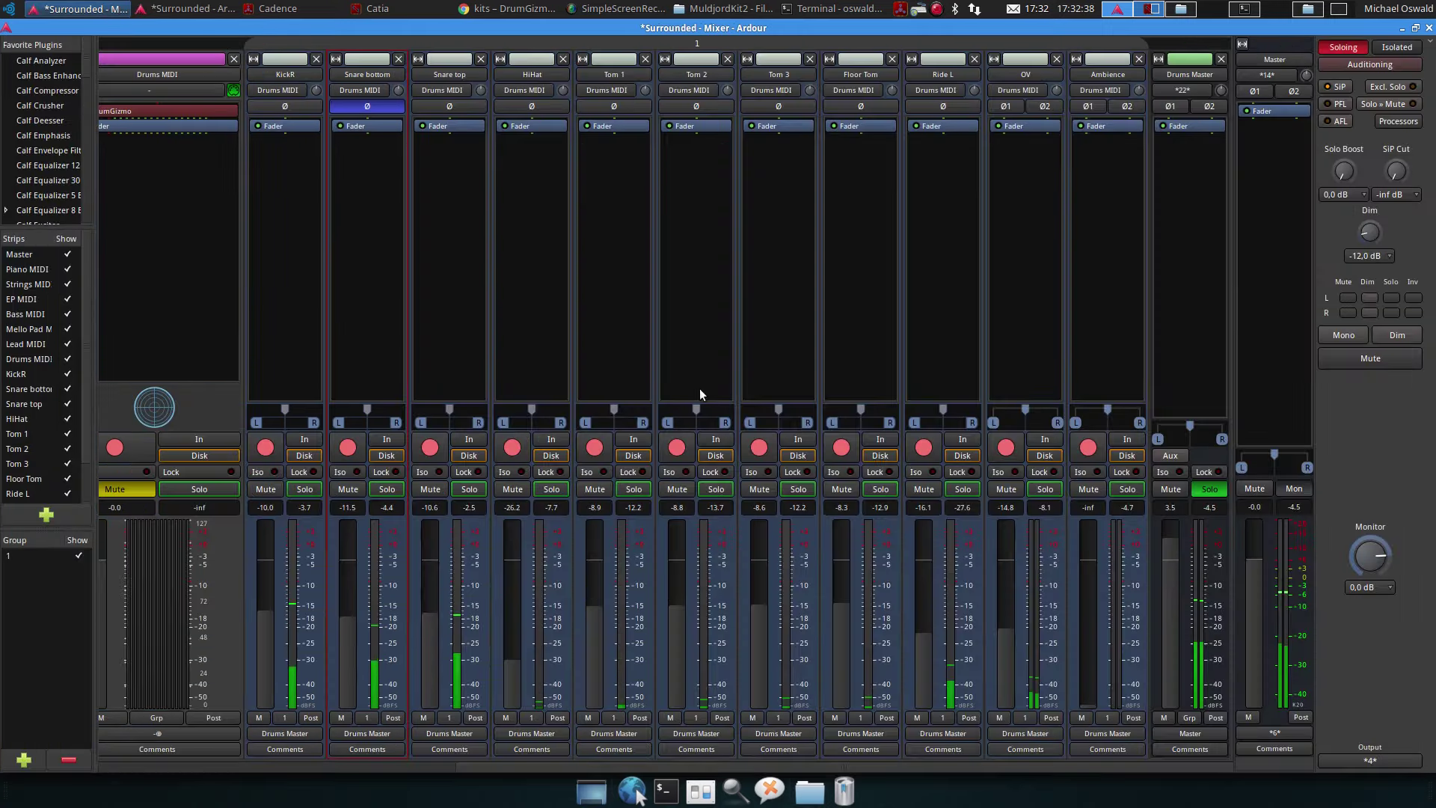
drag(924, 654, 926, 607)
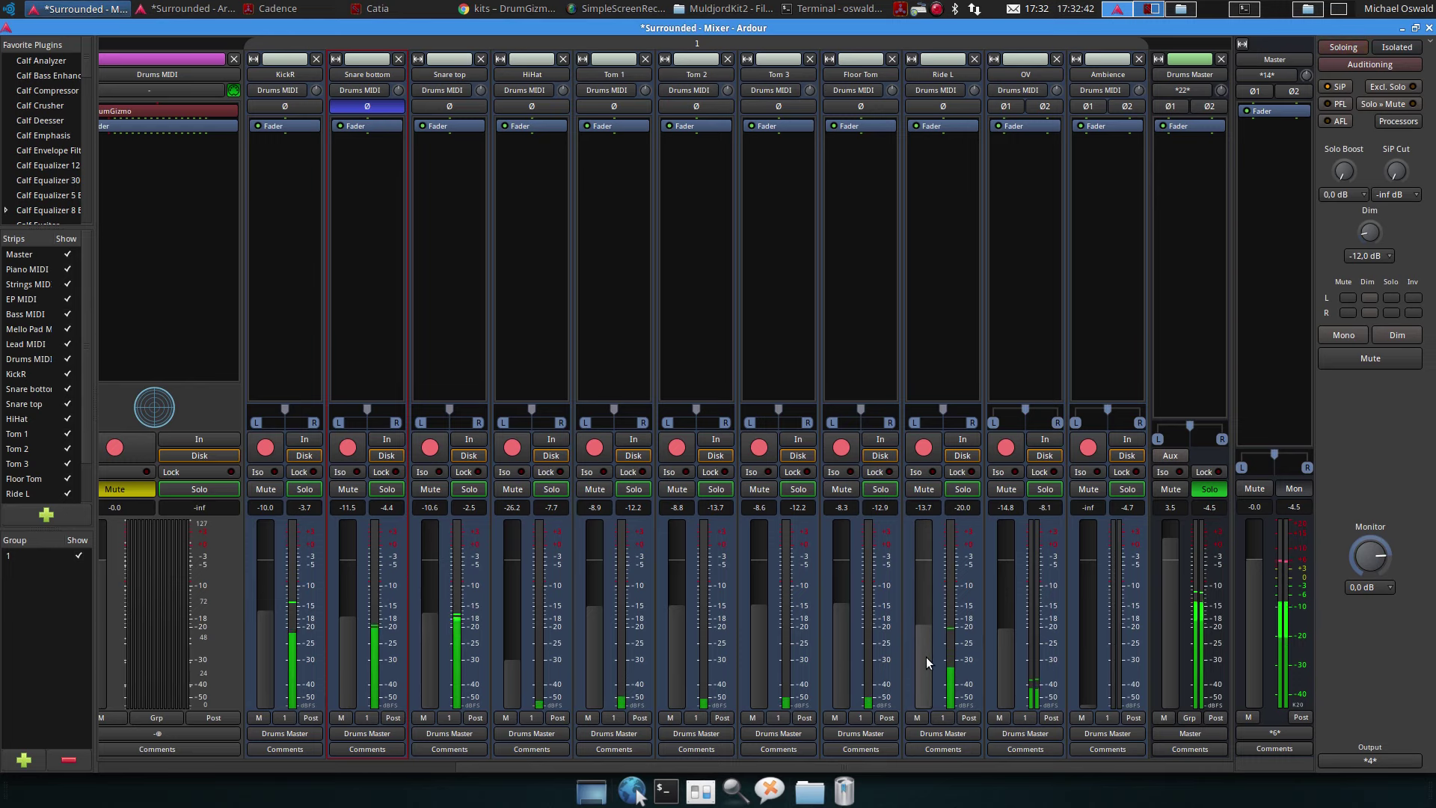
drag(926, 656, 1028, 679)
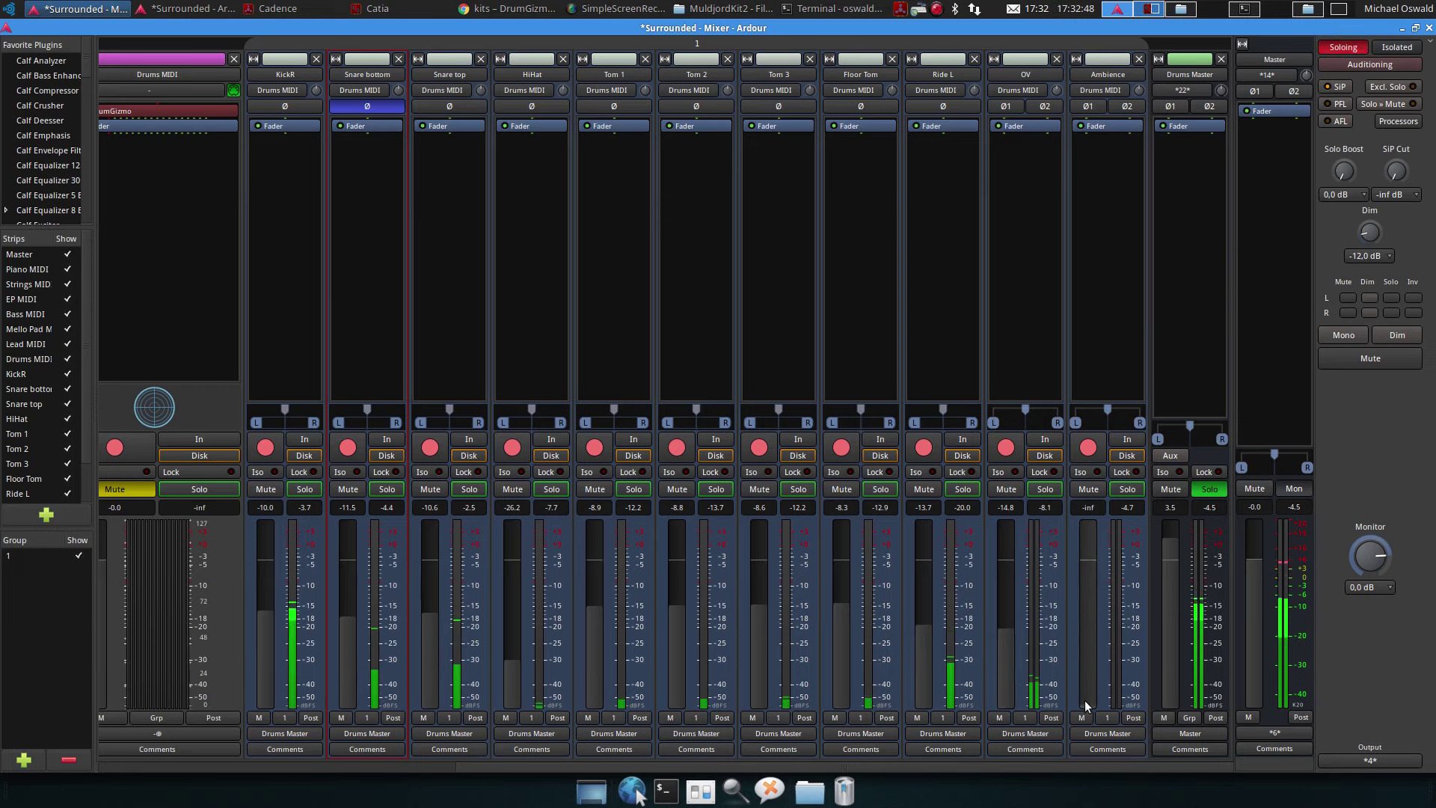
Bring up the Ambience fader to -18.0 dB and raise OV to -11.5 dB during playback
drag(1088, 706, 1088, 643)
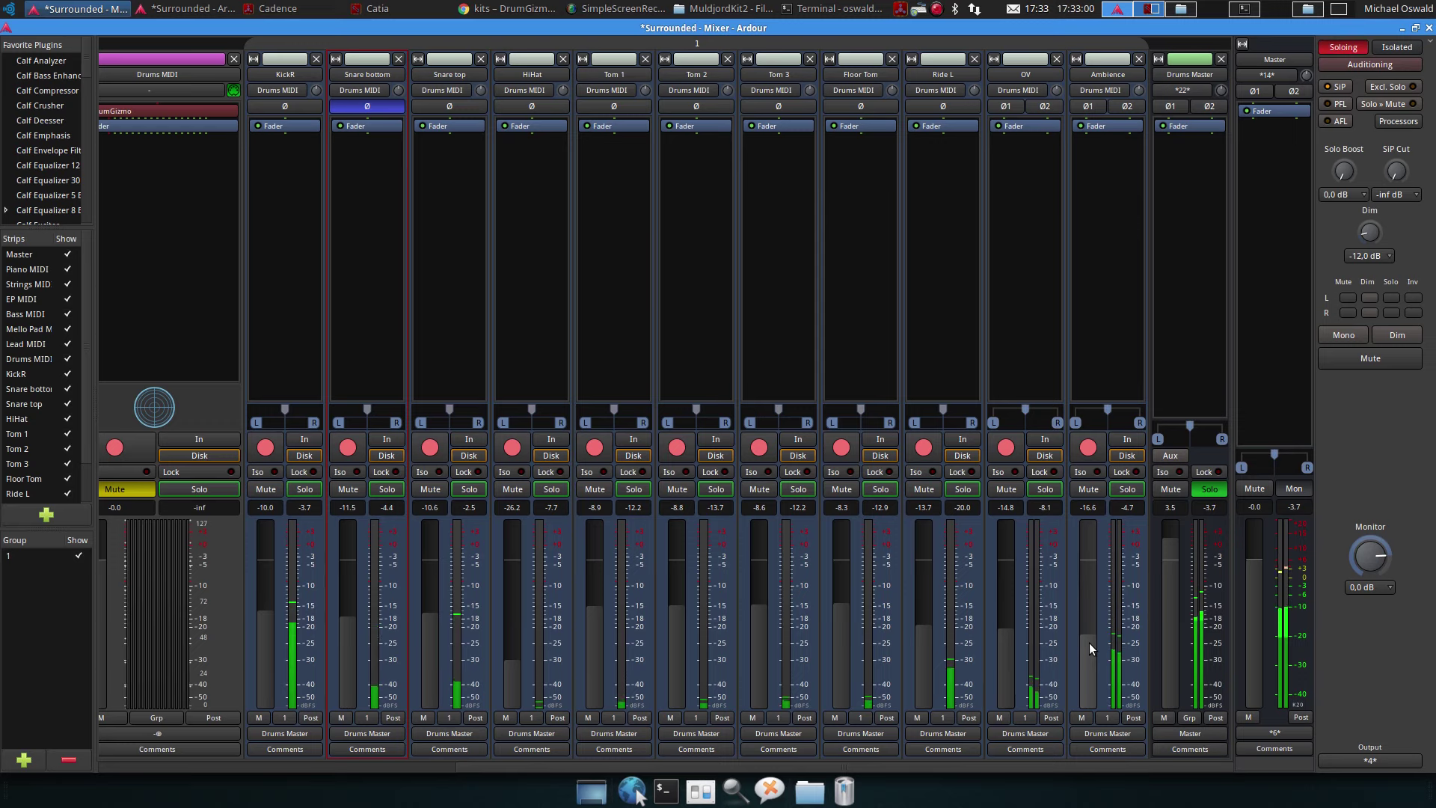
drag(1088, 643, 1002, 674)
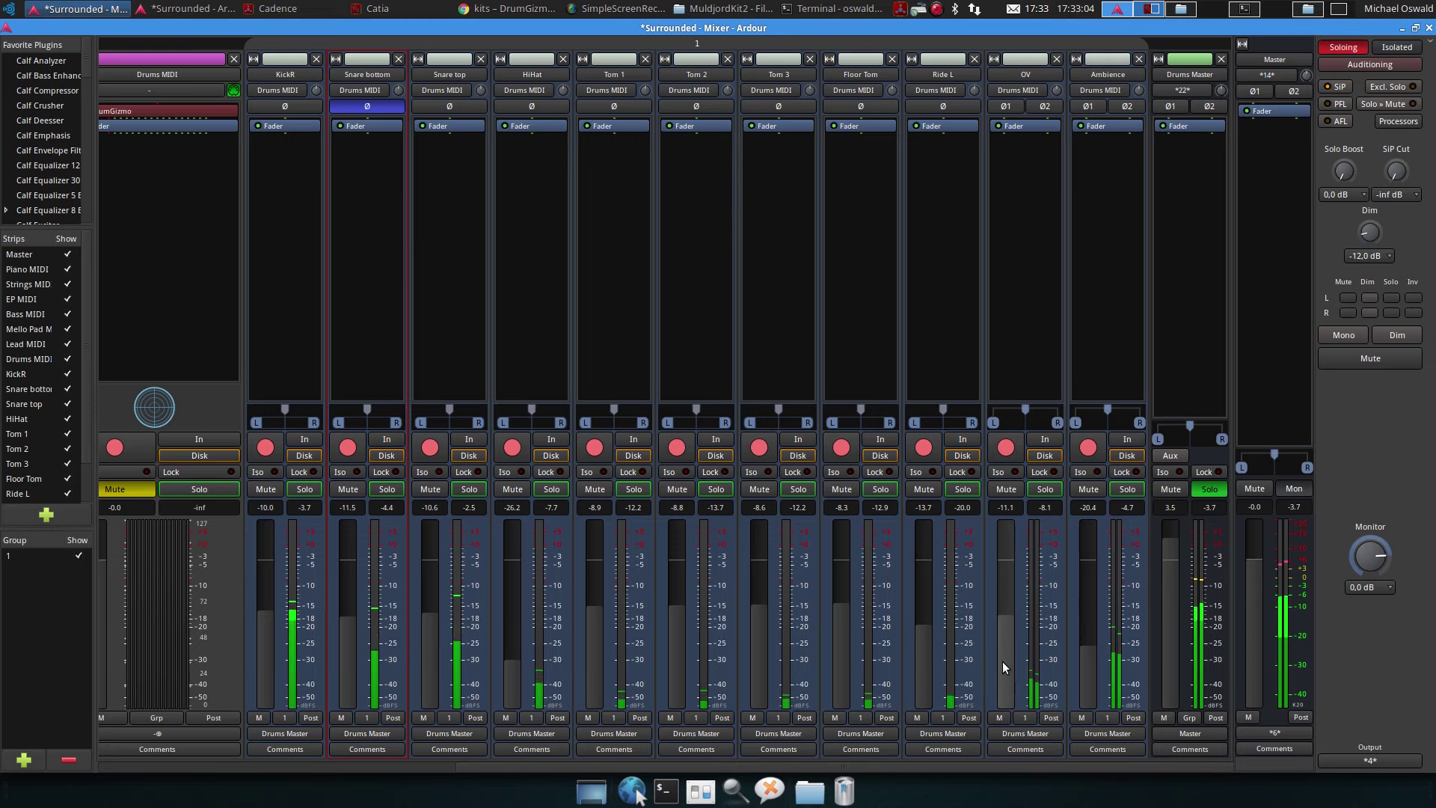
drag(1002, 661, 1006, 657)
drag(1009, 655, 1093, 661)
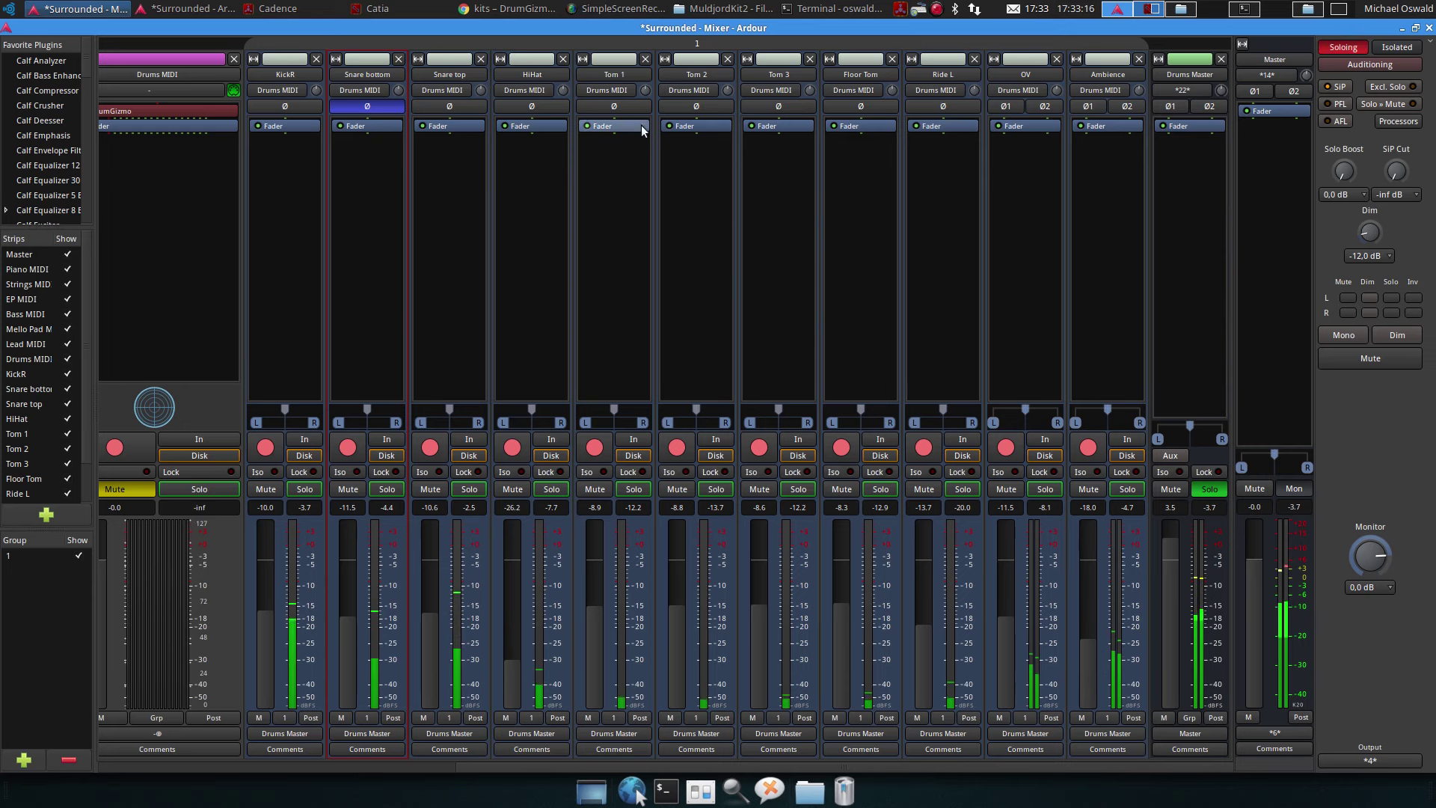
Spread the toms across the stereo field, with Tom 1 and Tom 2 left of center and Floor Tom to the right
mouse_move(612, 410)
drag(611, 411, 595, 406)
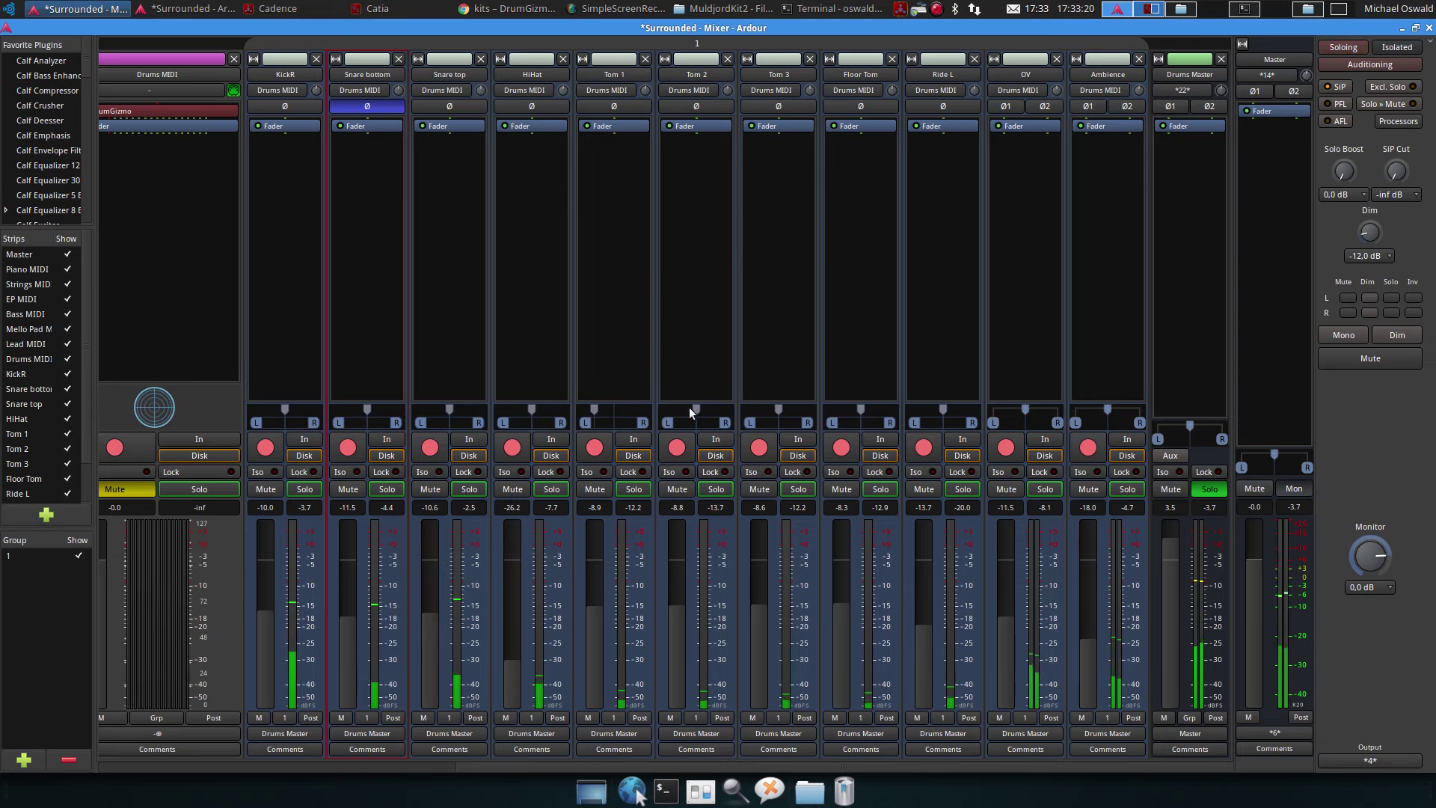
drag(688, 406, 680, 406)
drag(778, 409, 882, 406)
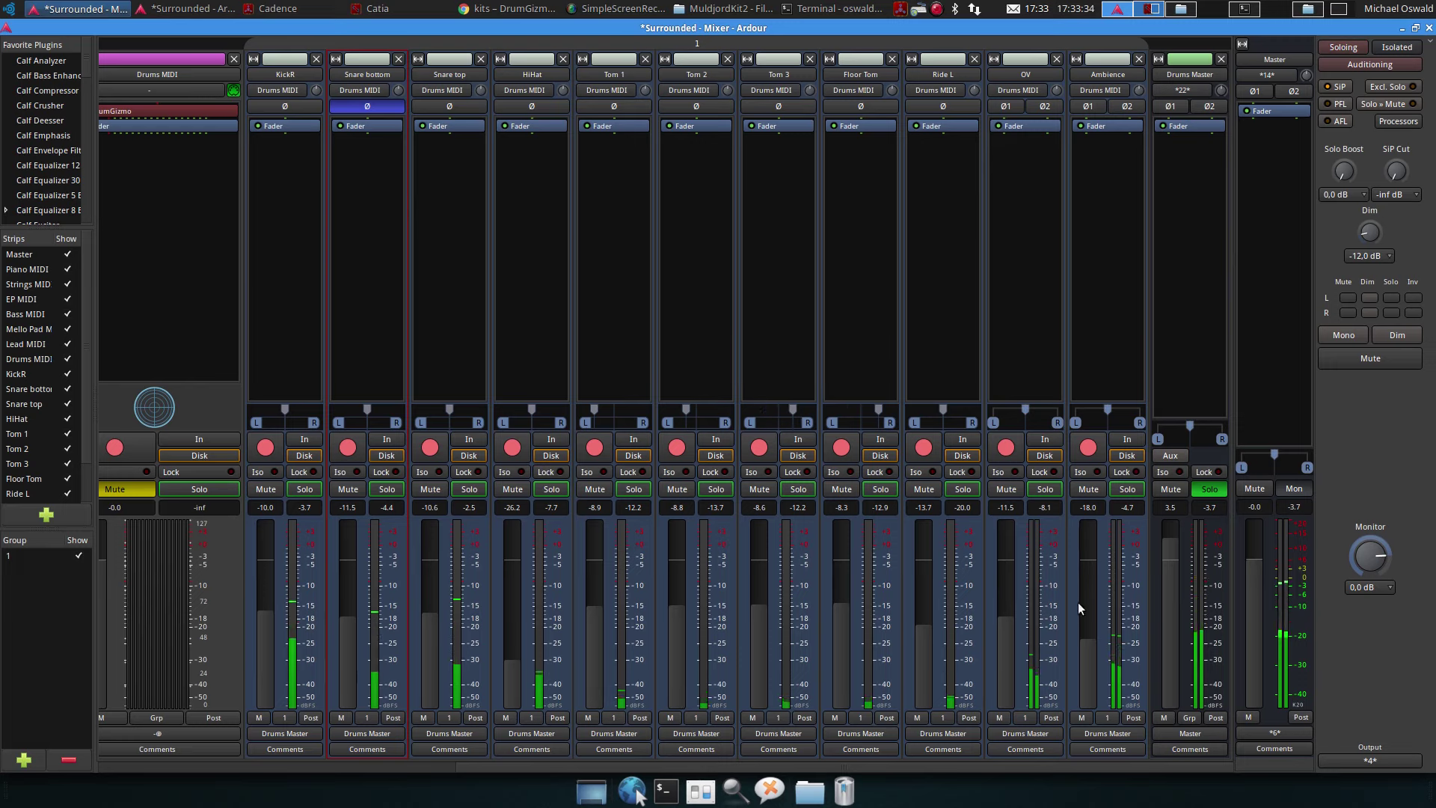
Reset the Drums Master fader to 0 dB and lower Tom 1 to -14.1 dB, Tom 2 to -13.7 dB, Tom 3 and Floor Tom to -14.6 dB
shift+click(1168, 601)
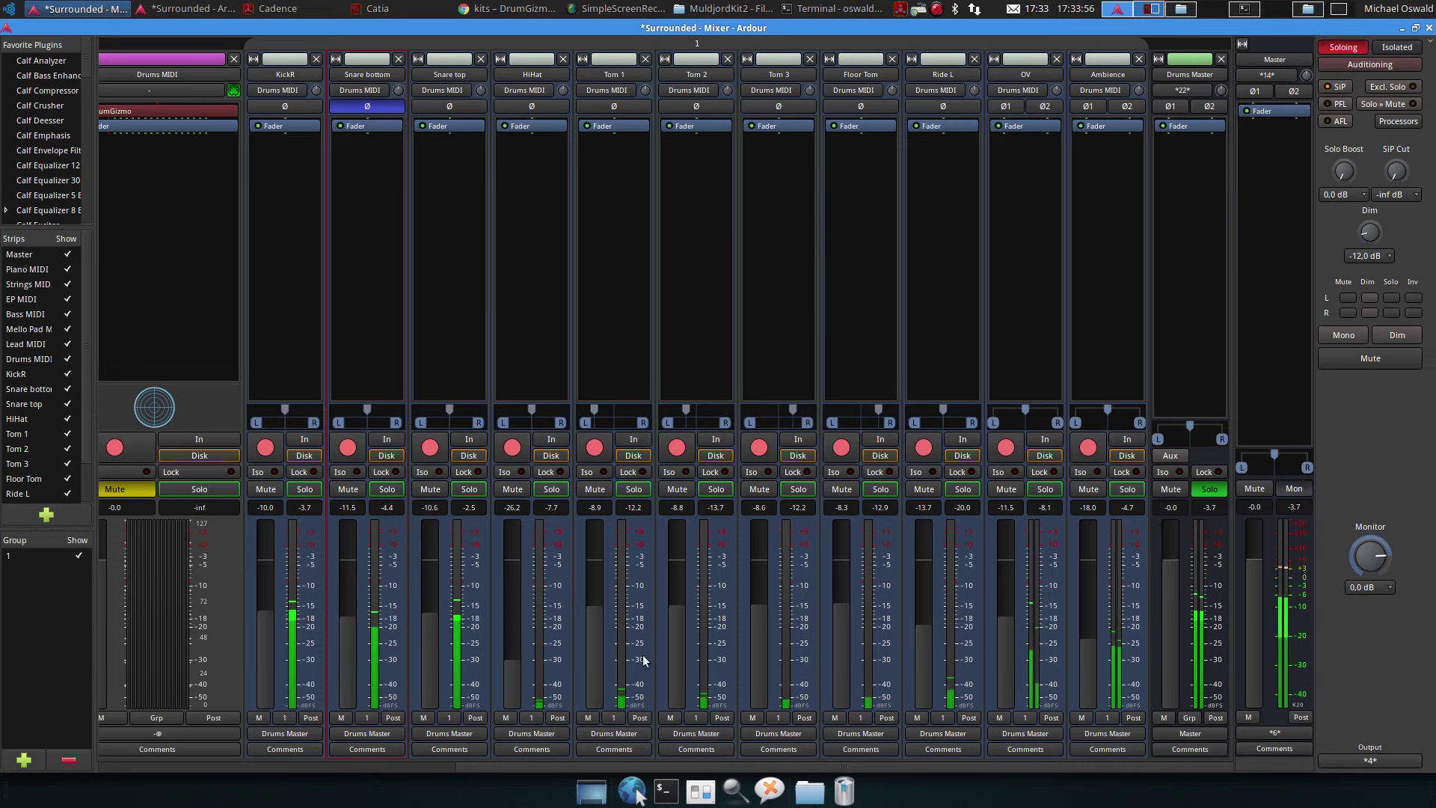
scroll(589, 658, down, 2)
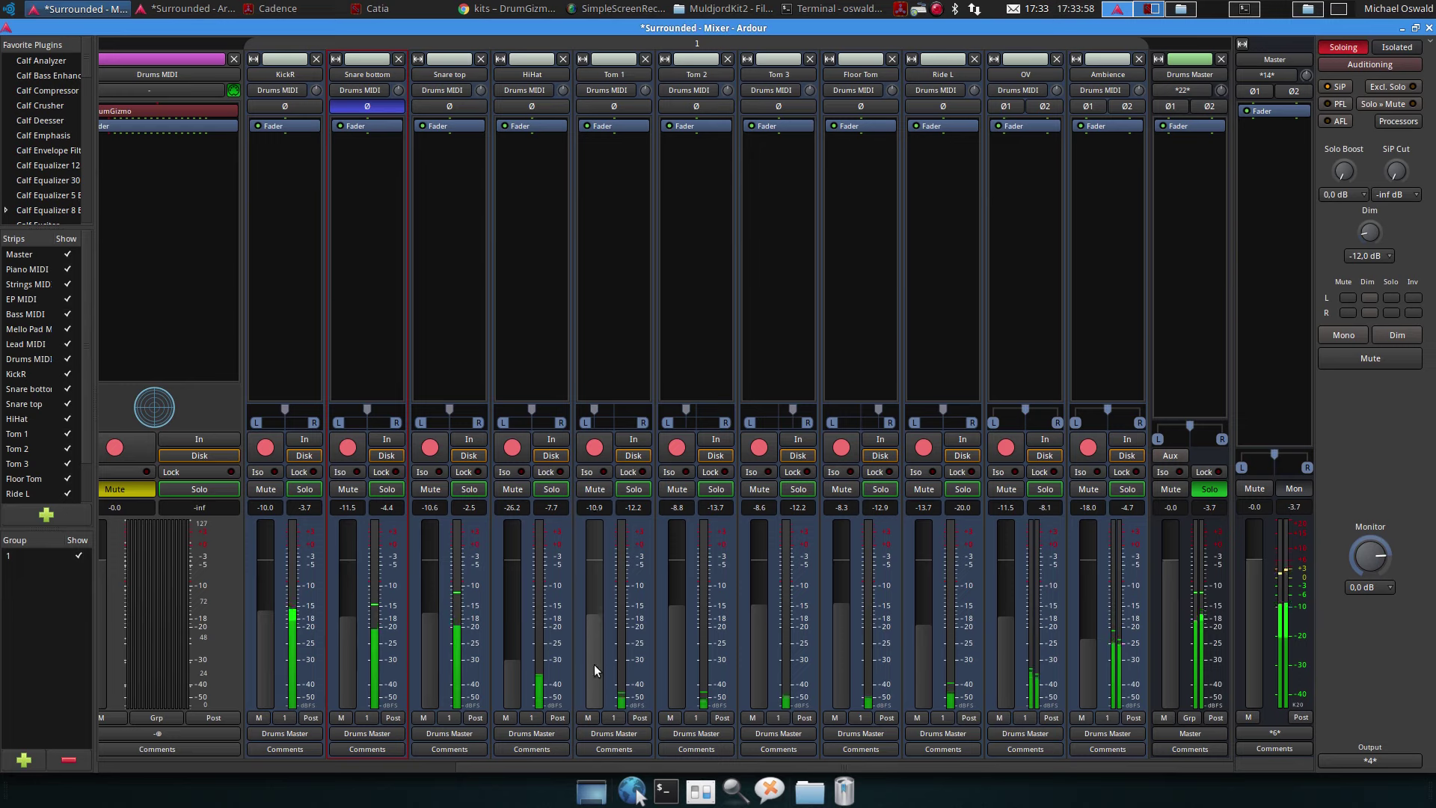
scroll(594, 673, down, 3)
scroll(671, 677, down, 4)
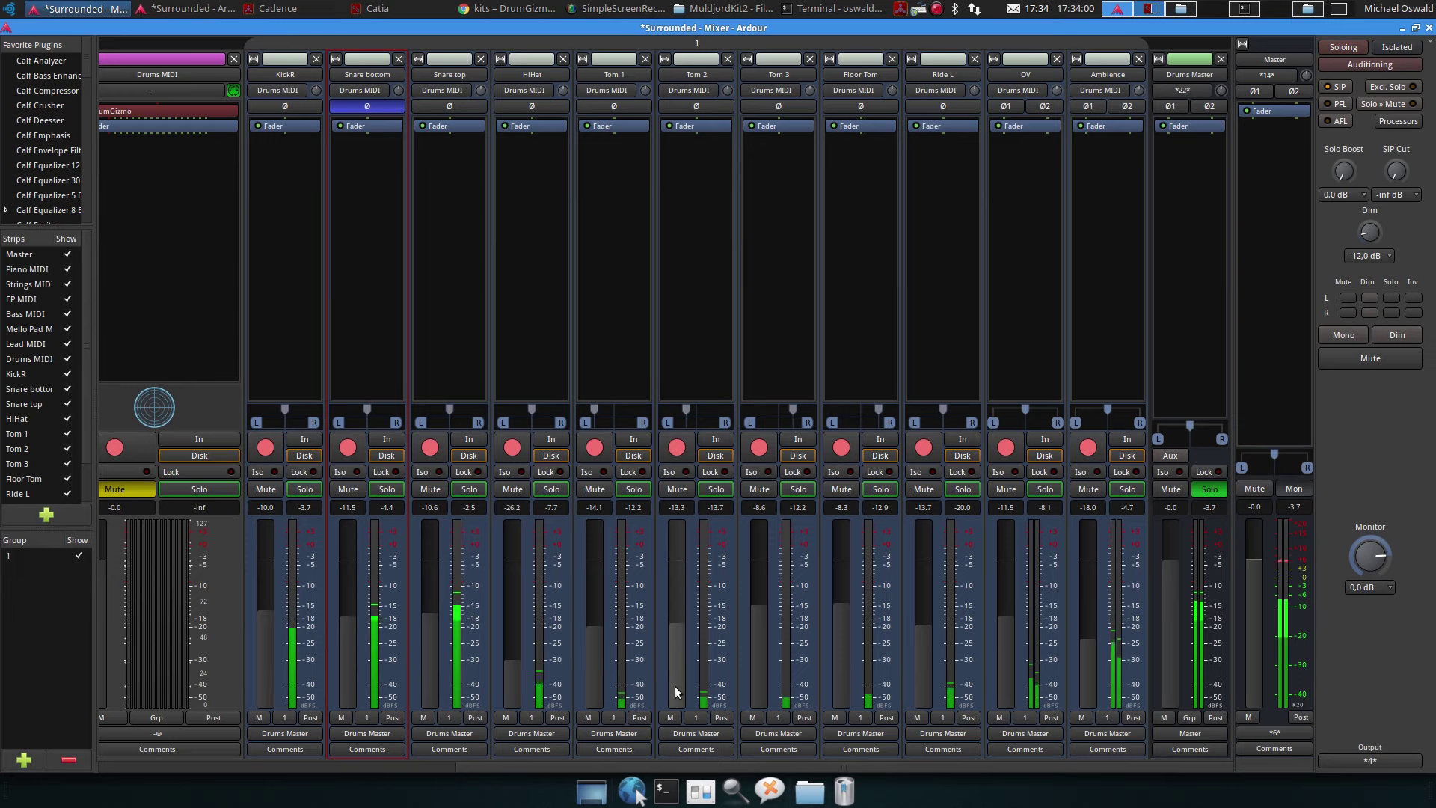
scroll(675, 688, down, 1)
scroll(752, 670, down, 3)
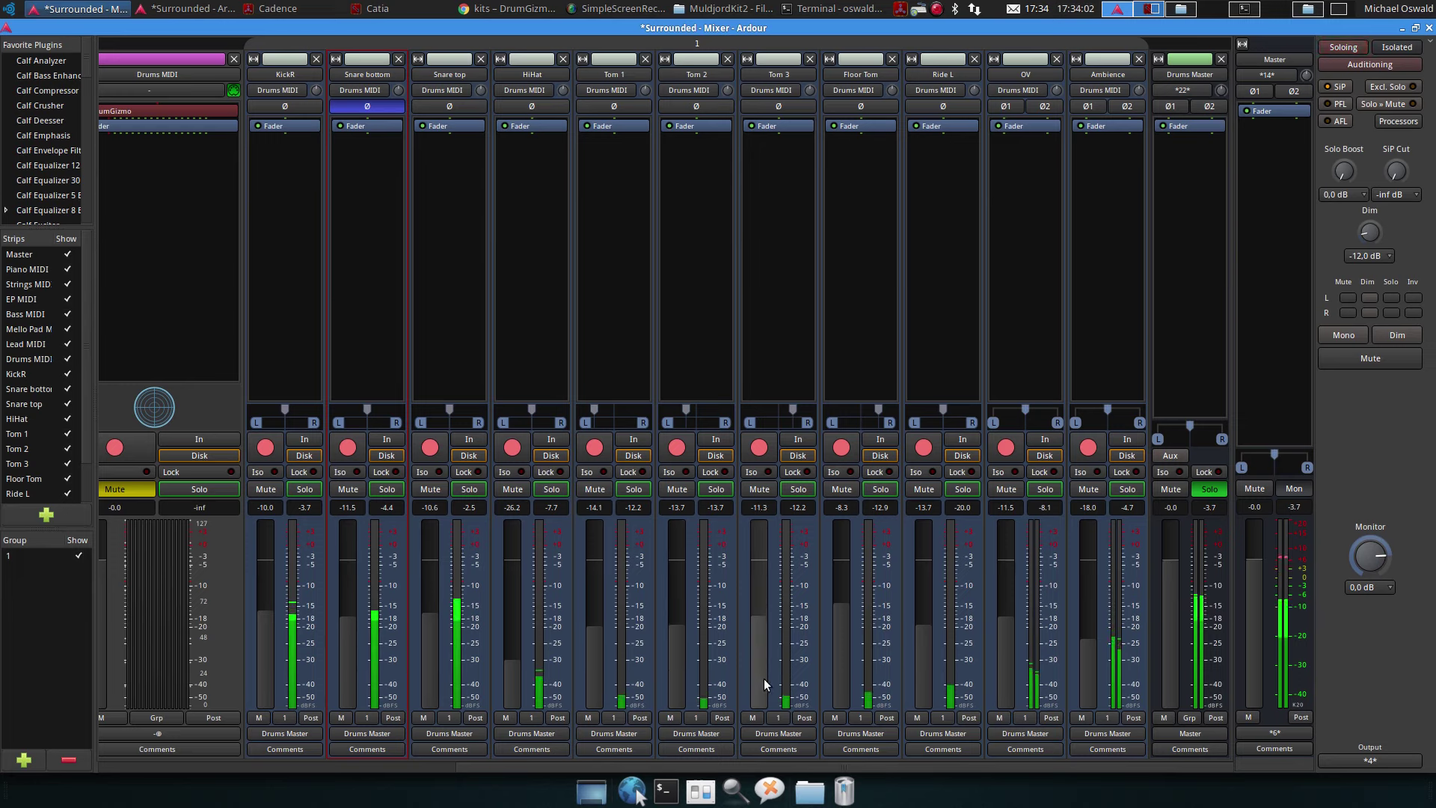
scroll(765, 684, down, 3)
scroll(837, 673, down, 3)
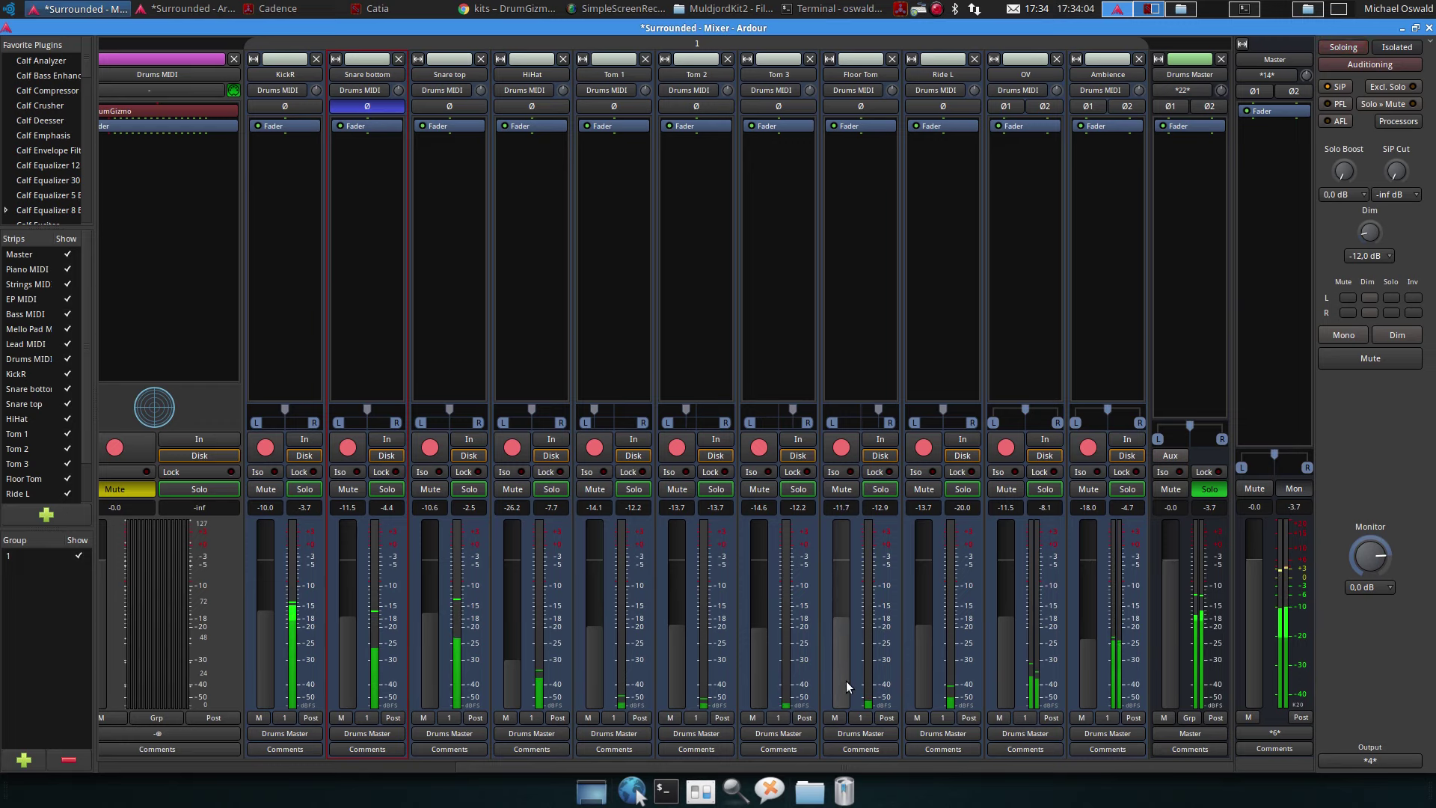
scroll(848, 690, down, 3)
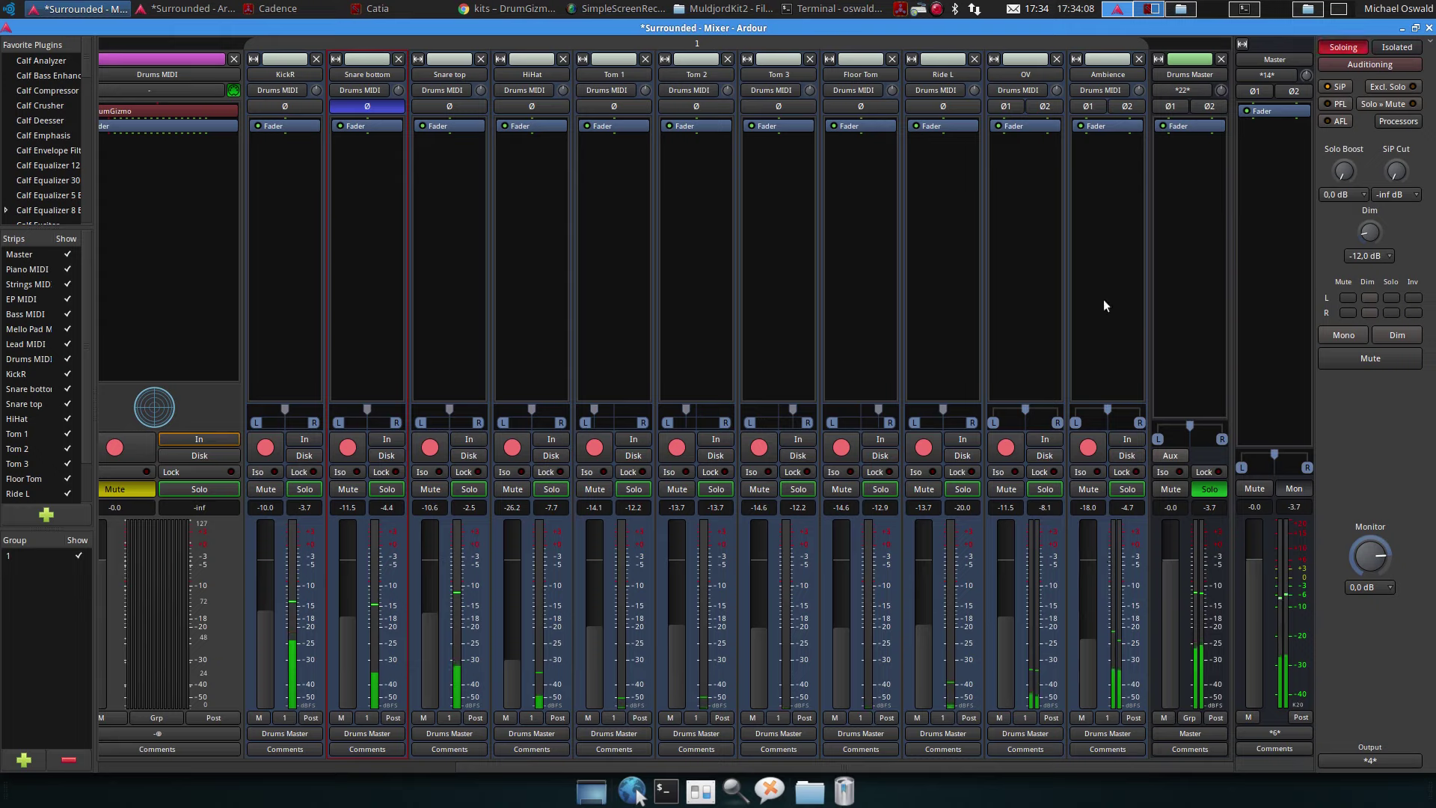
Return to the editor, bring the session start into view and solo the Piano MIDI track
click(187, 9)
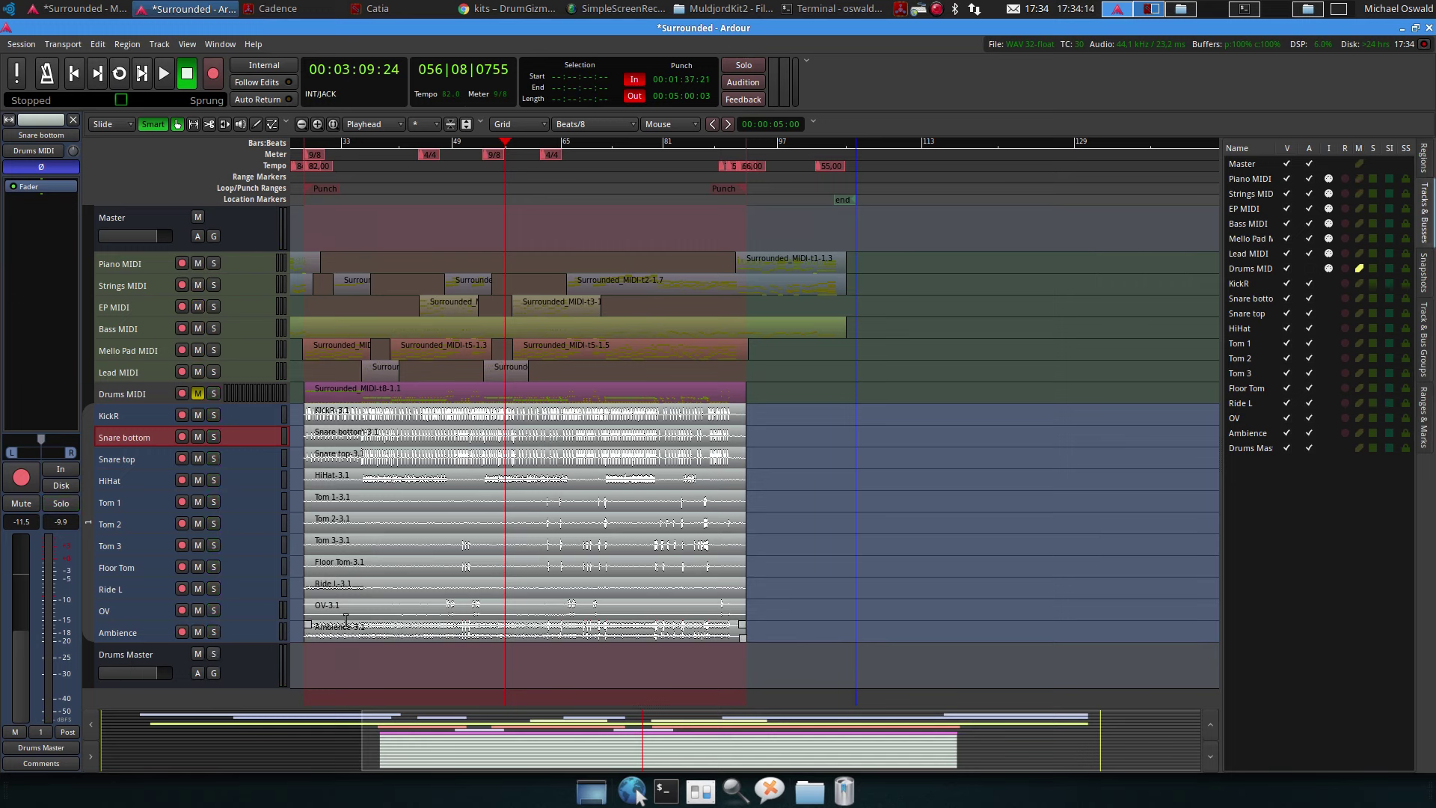
scroll(344, 610, left, 3)
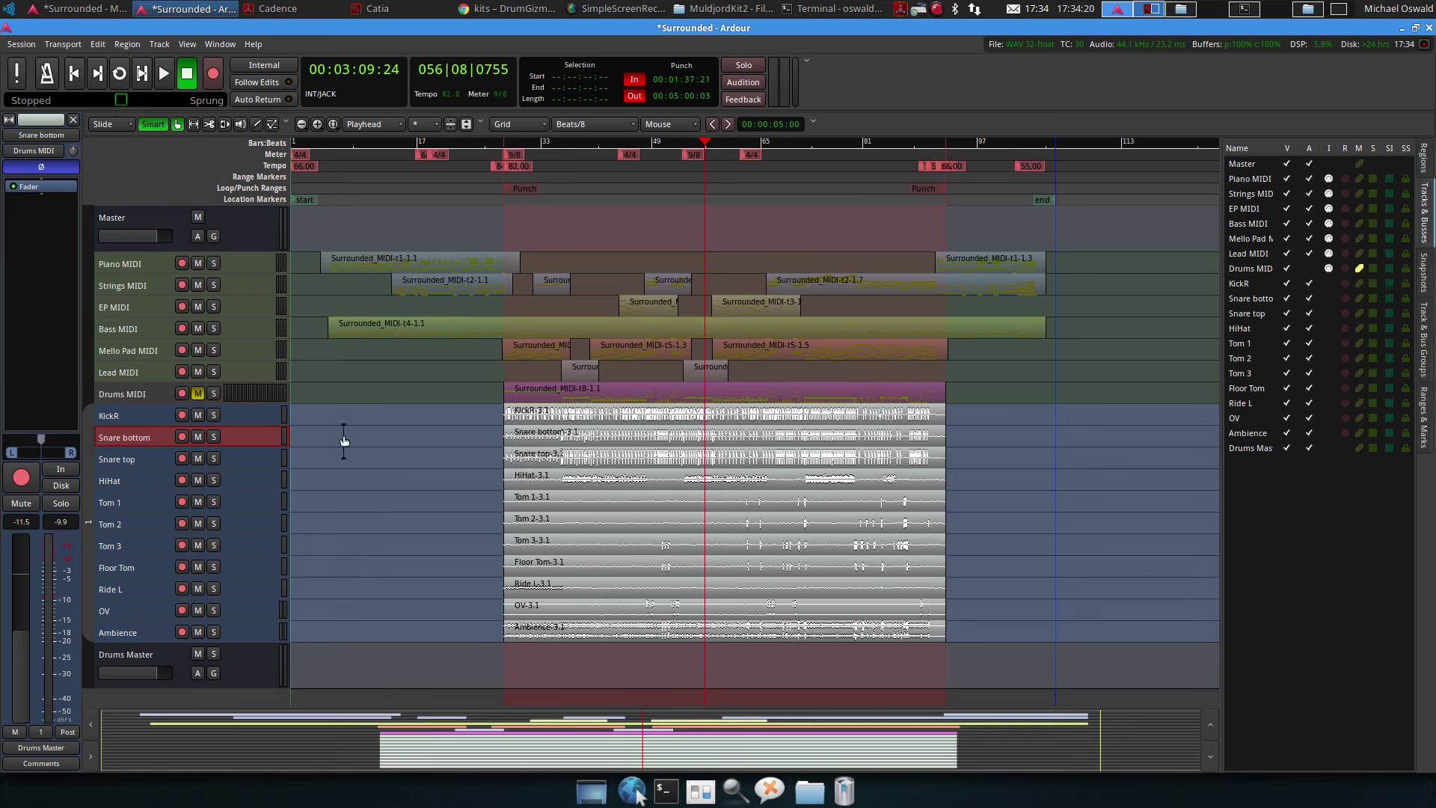
click(142, 260)
click(213, 264)
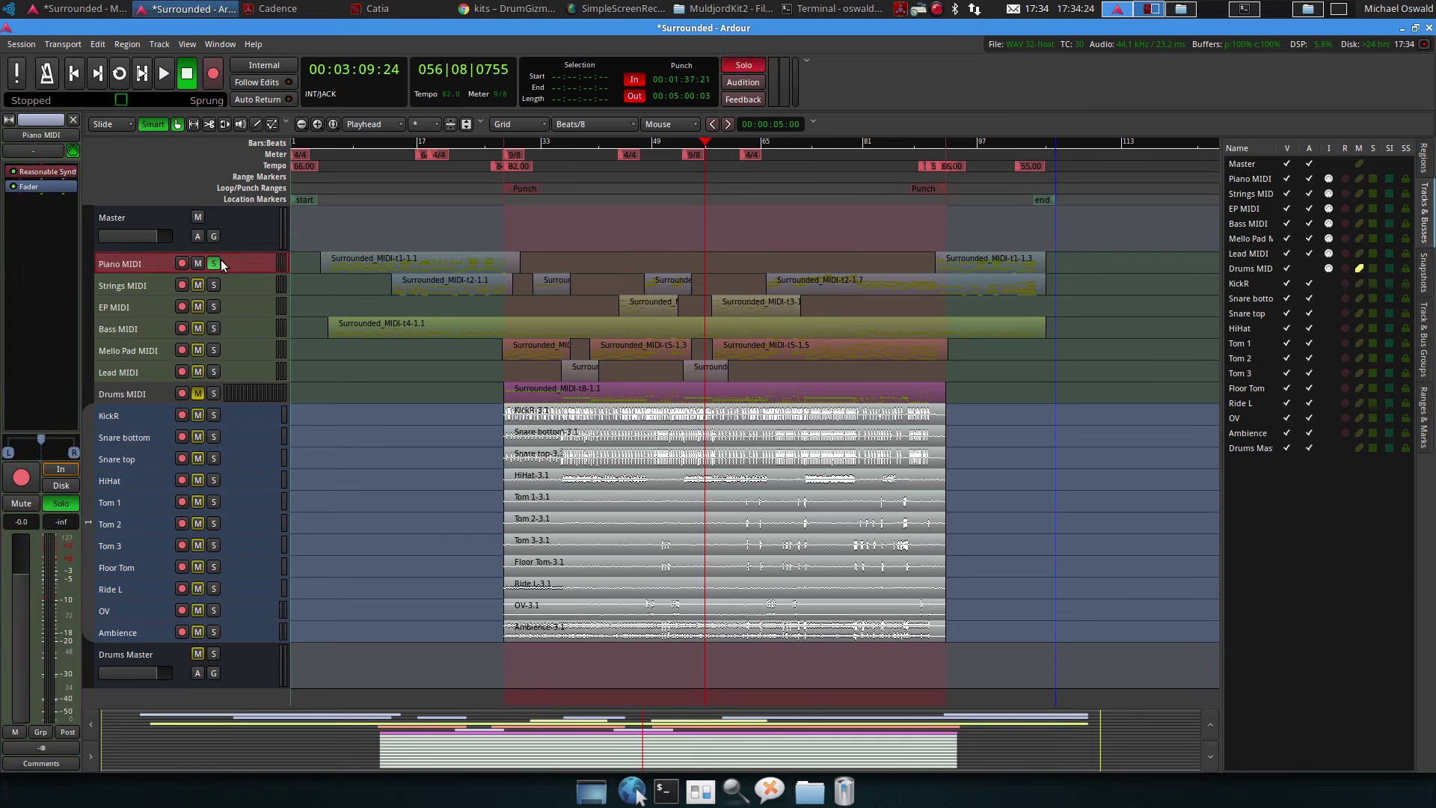
Briefly audition the piano intro and delete the Reasonable Synth plugin from the Piano MIDI track
click(359, 141)
click(163, 73)
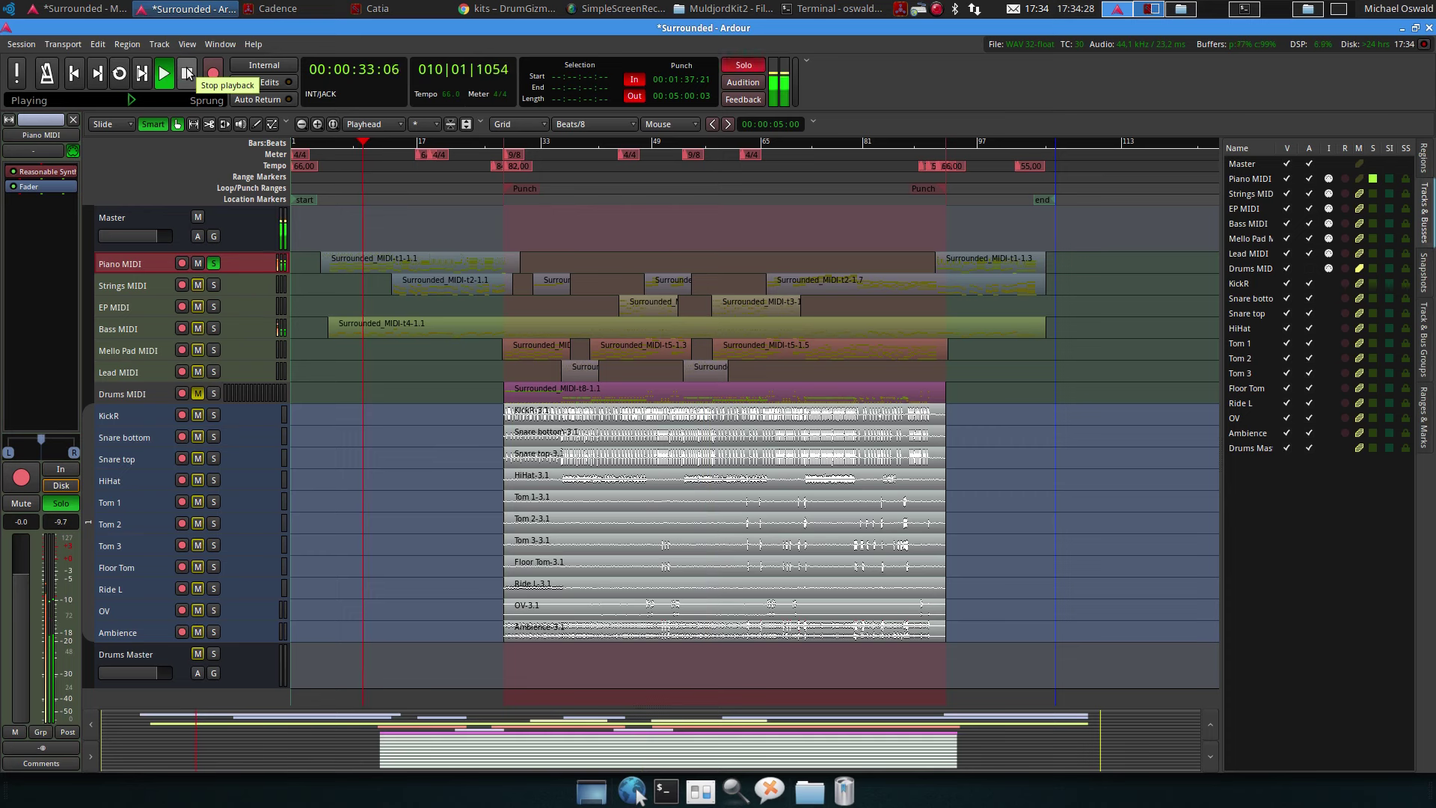
click(187, 73)
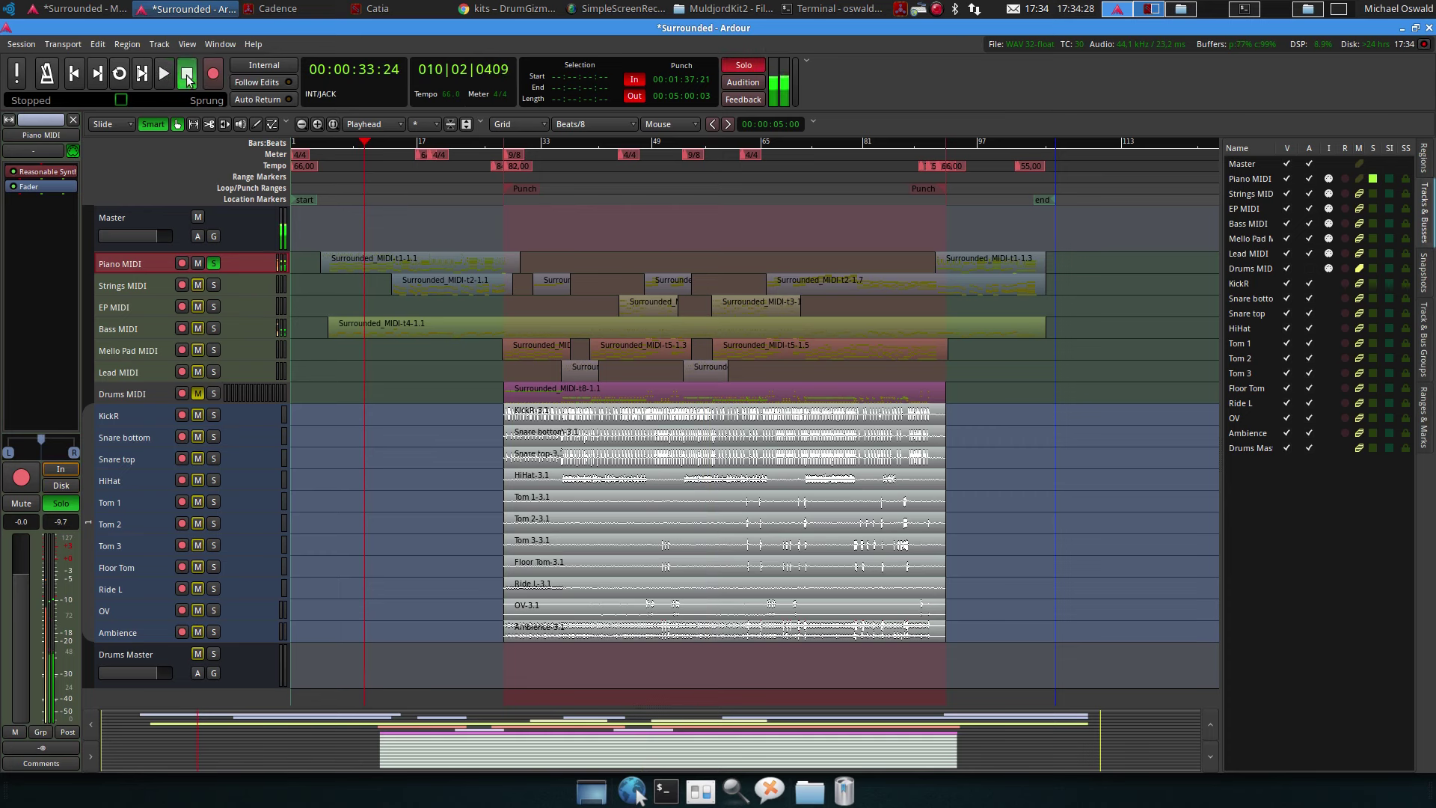
right_click(21, 175)
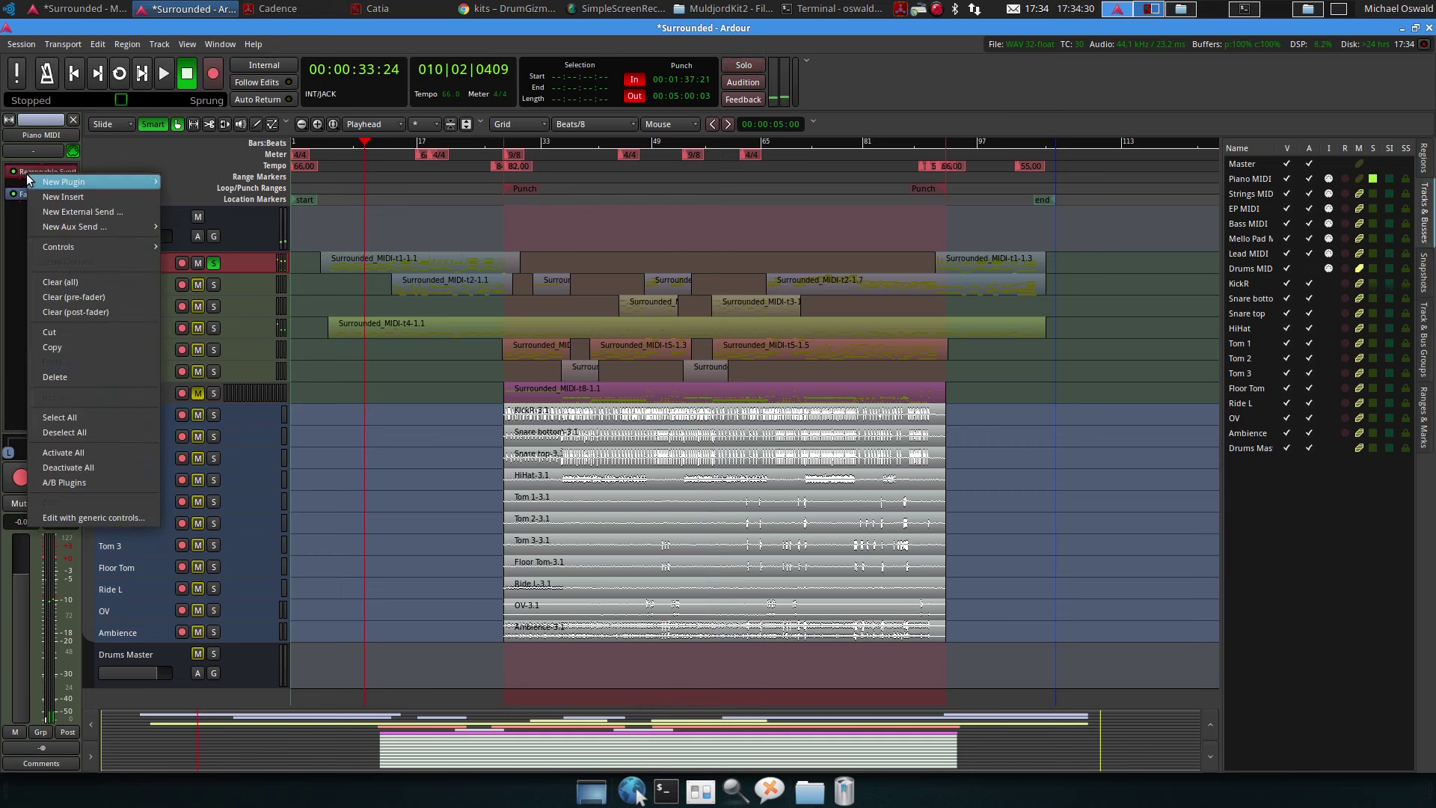
click(118, 379)
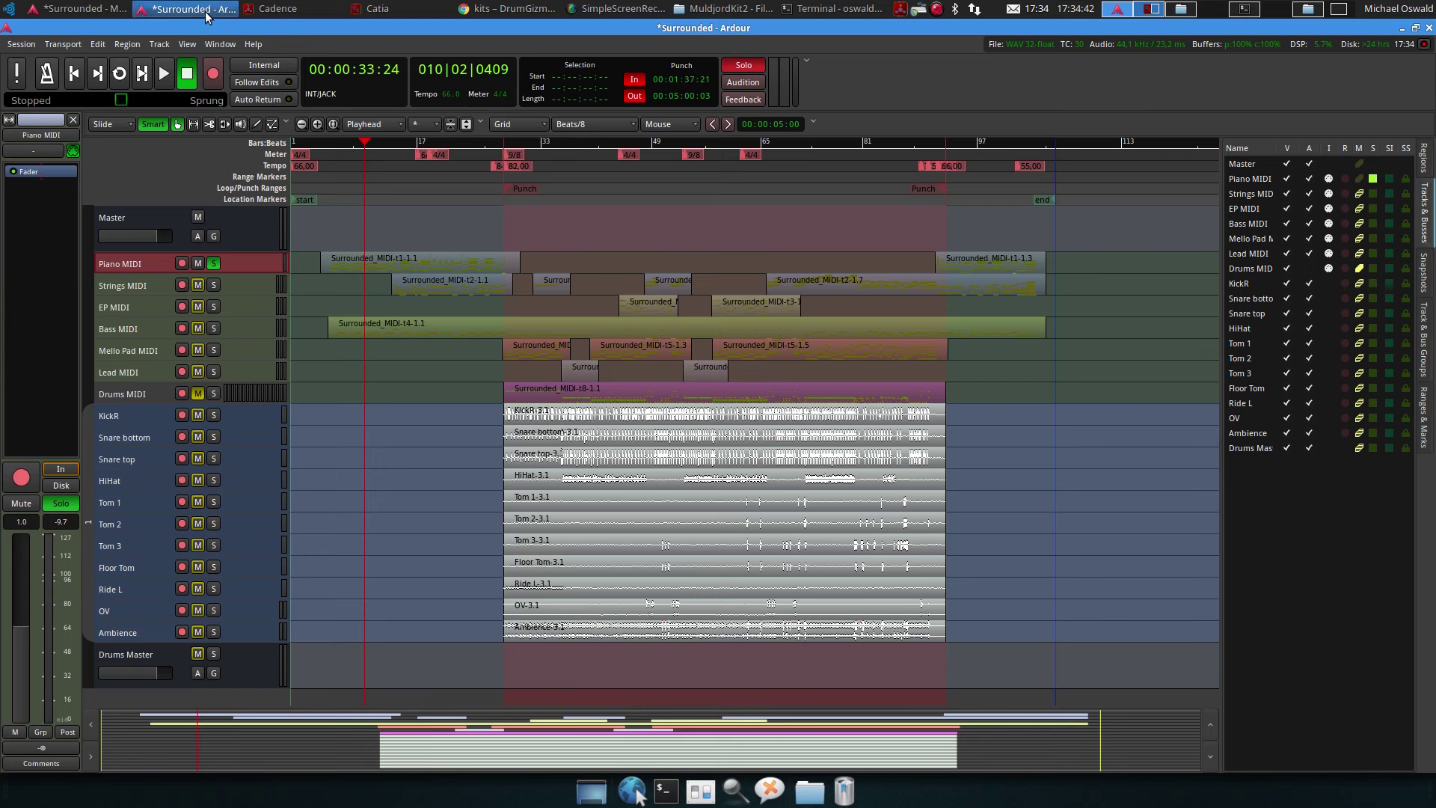
Launch the Fantasia LinuxSampler front end from the audio sound generators and reposition its window
click(12, 10)
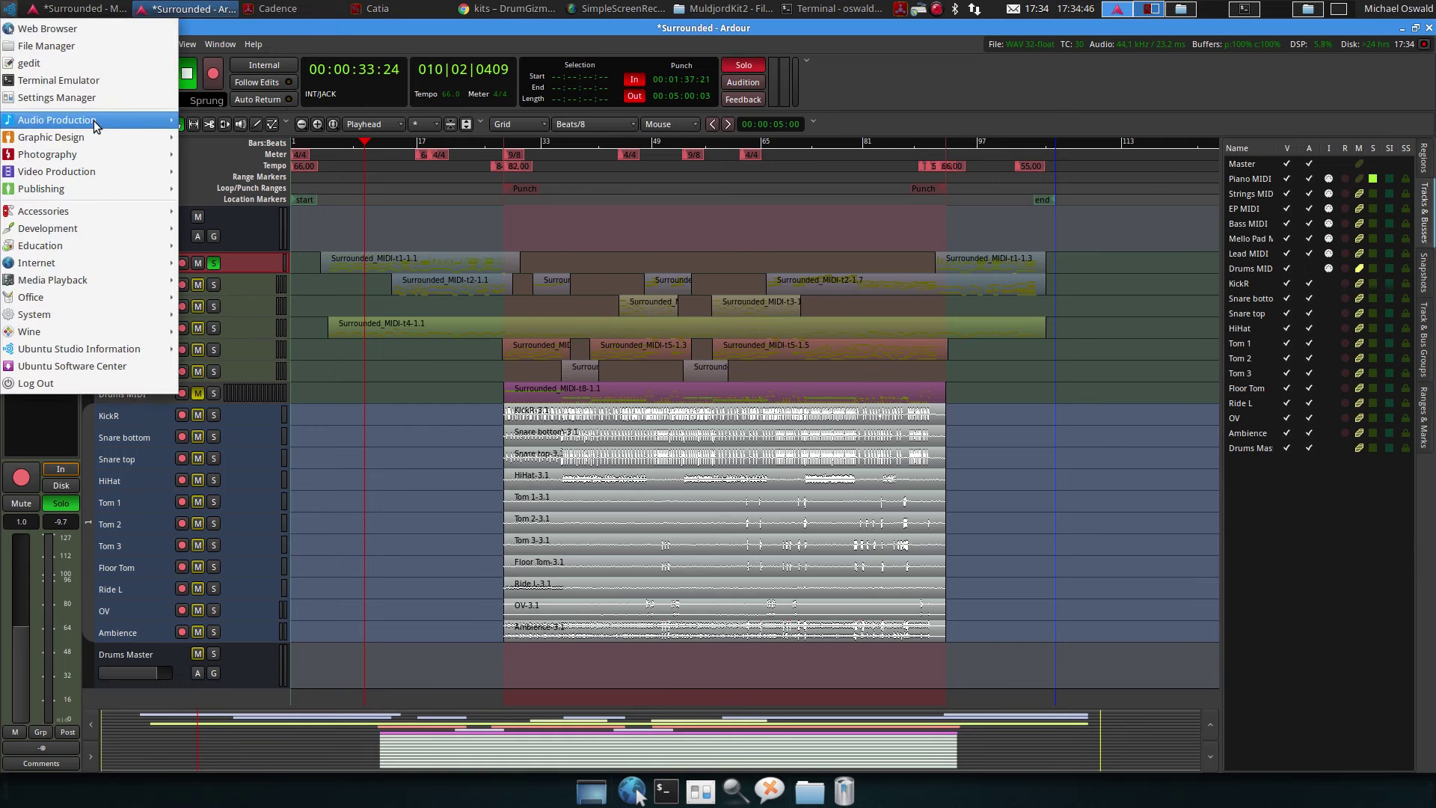
mouse_move(96, 126)
mouse_move(271, 196)
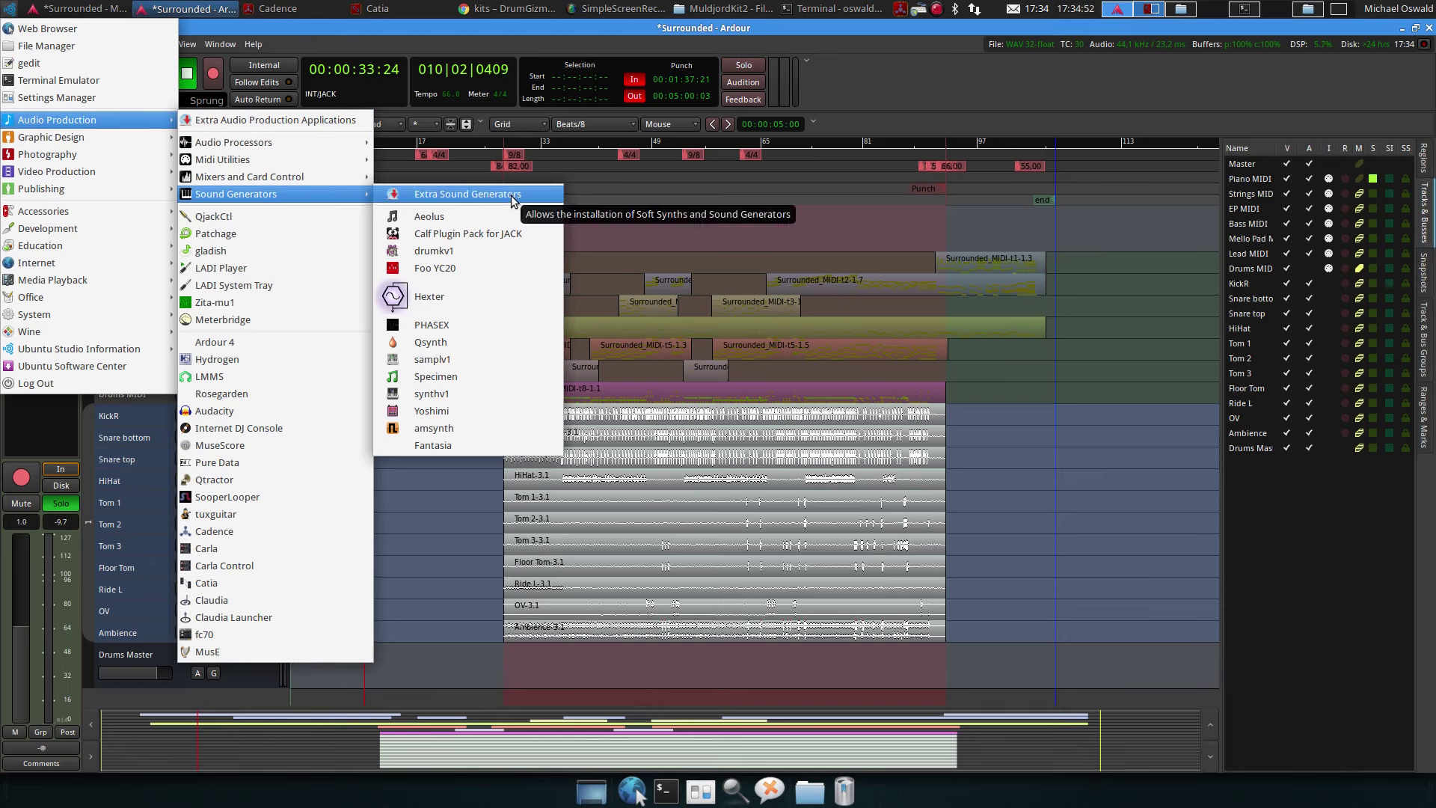
click(483, 451)
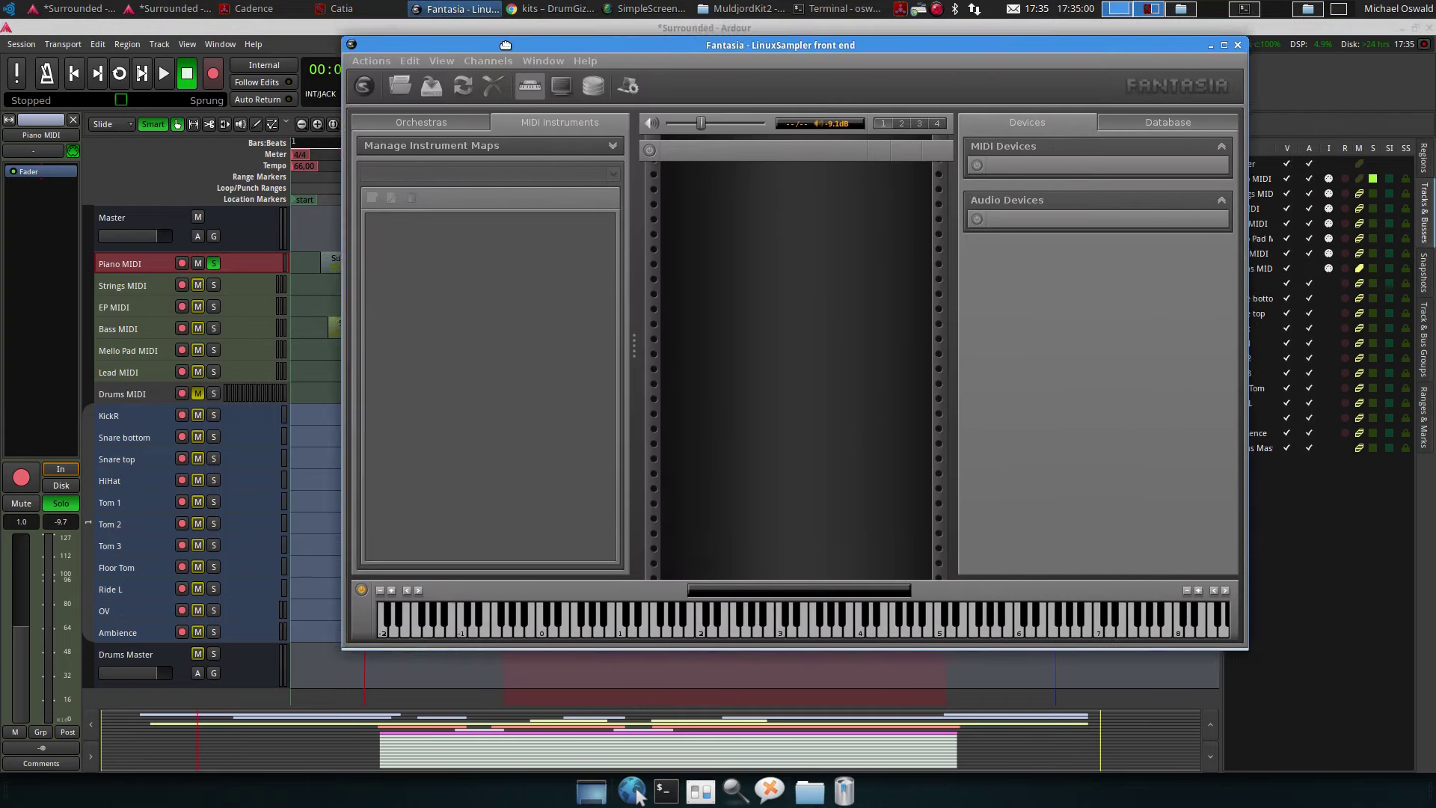
drag(510, 40, 377, 79)
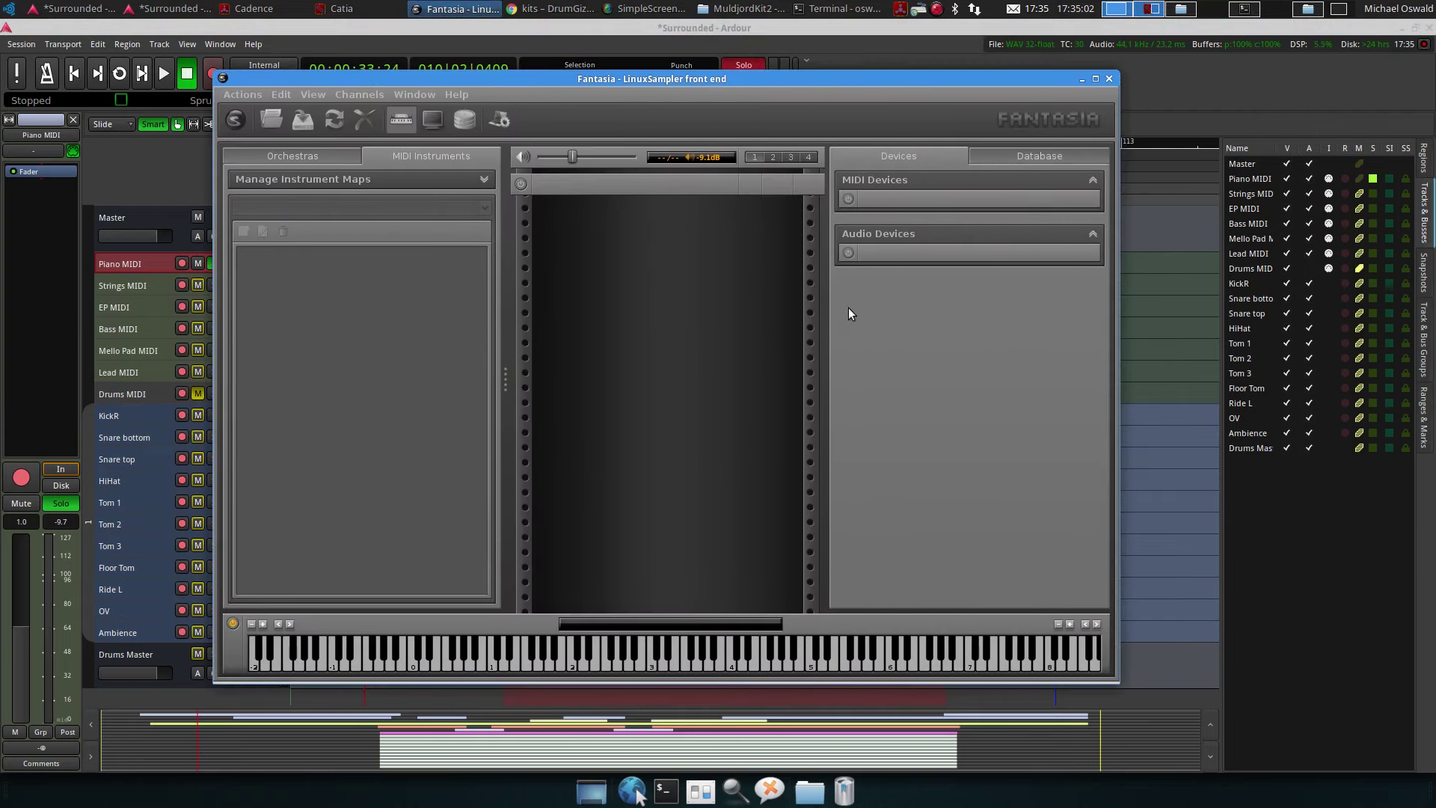
Create a MIDI device and an audio device in Fantasia, both using the JACK driver
click(849, 203)
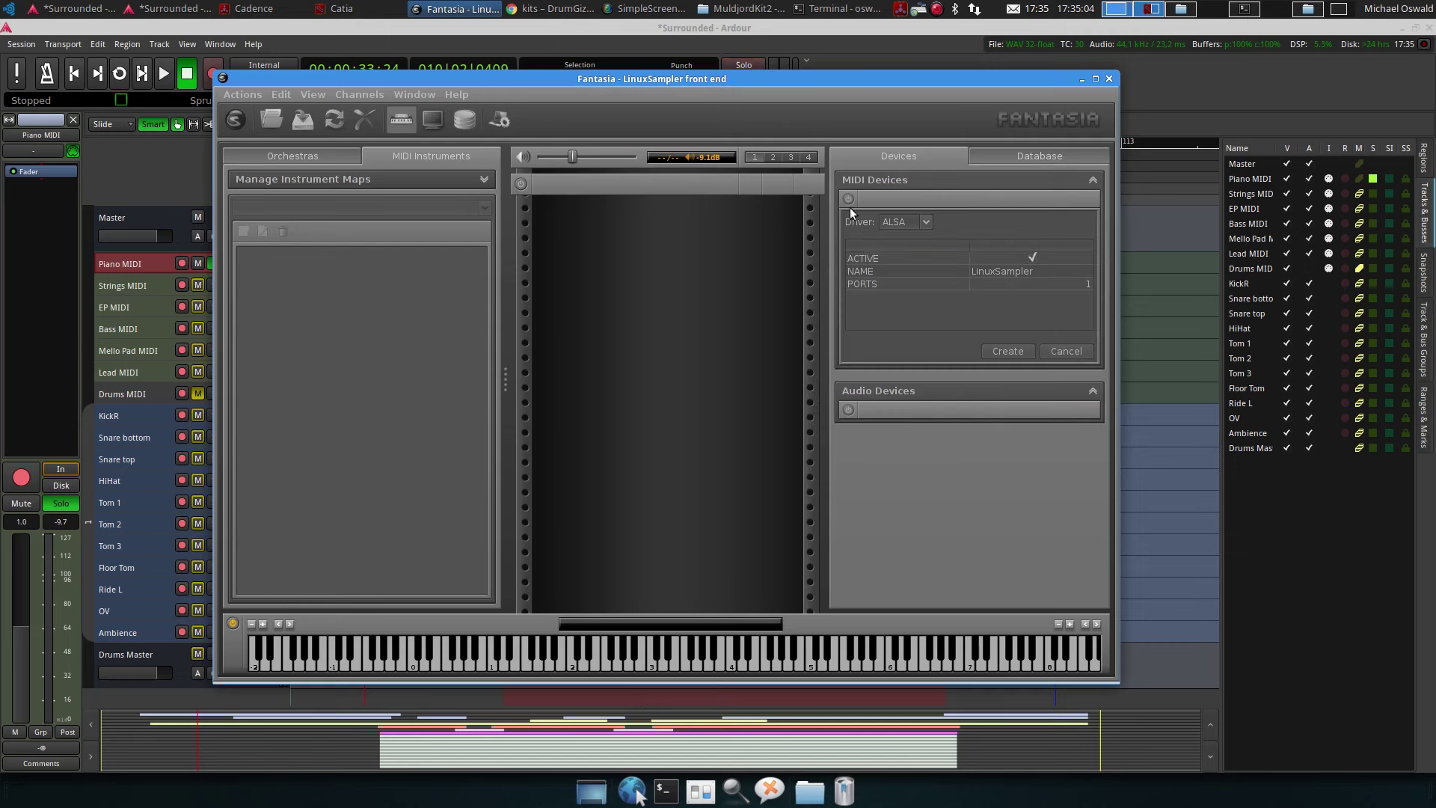
click(924, 219)
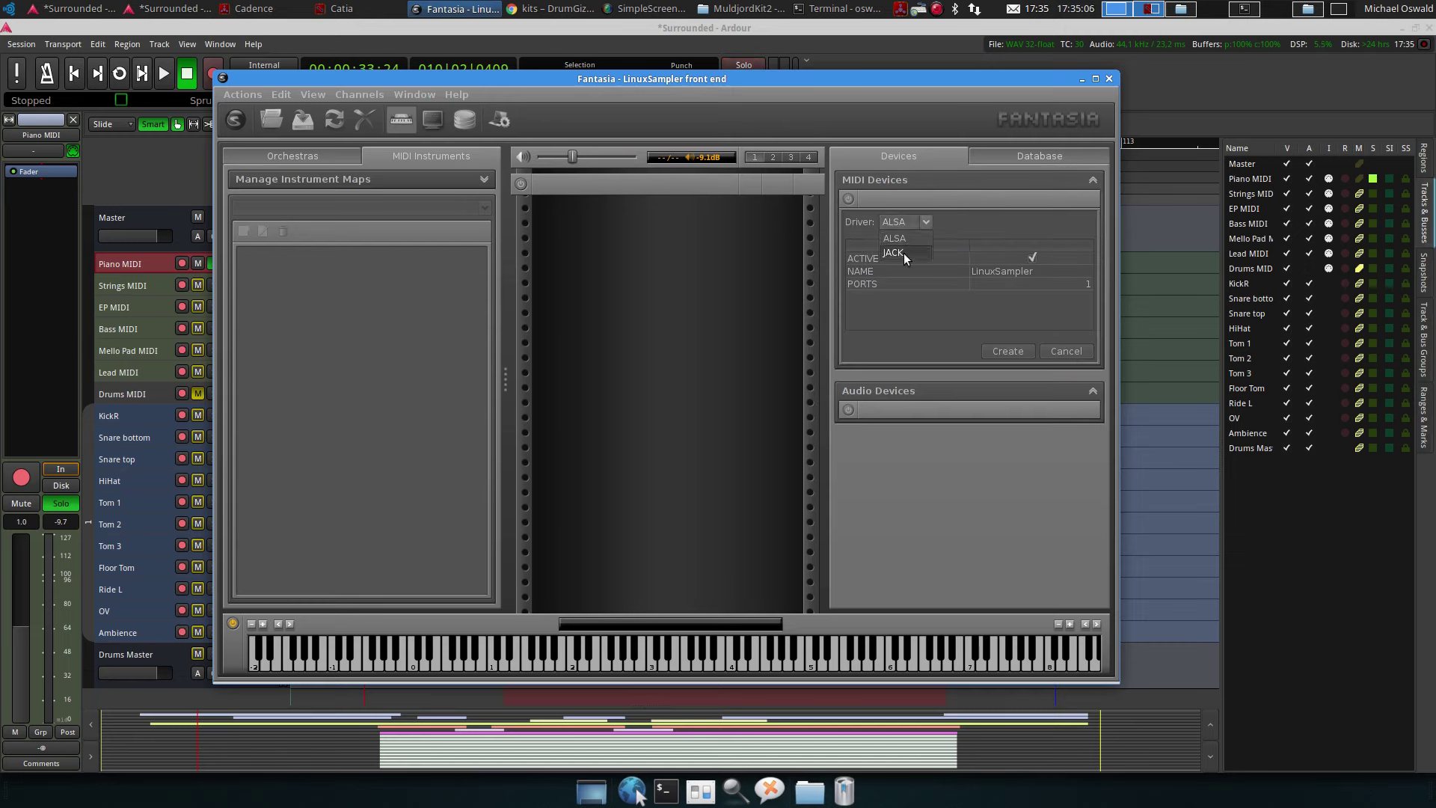
click(1015, 350)
click(848, 271)
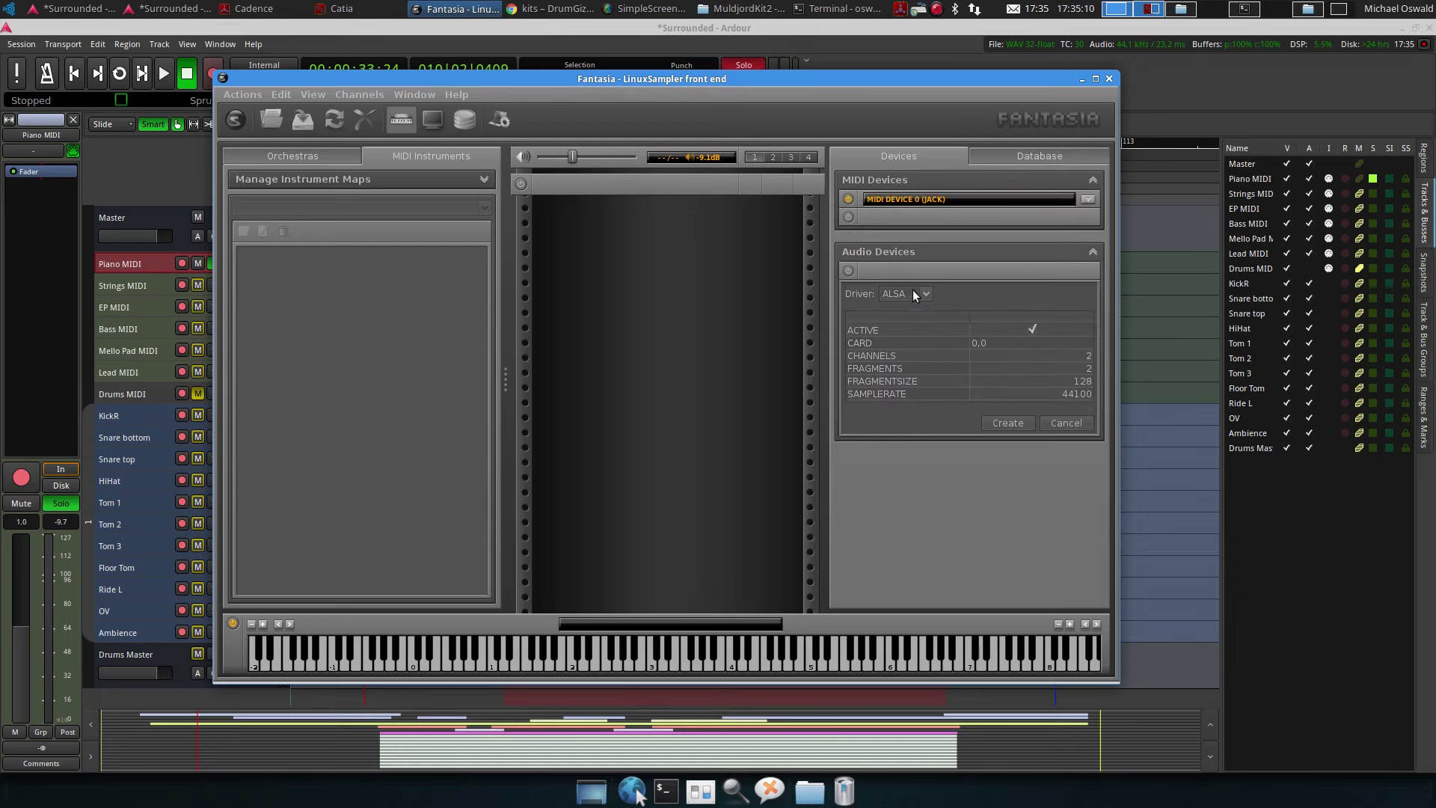
click(917, 322)
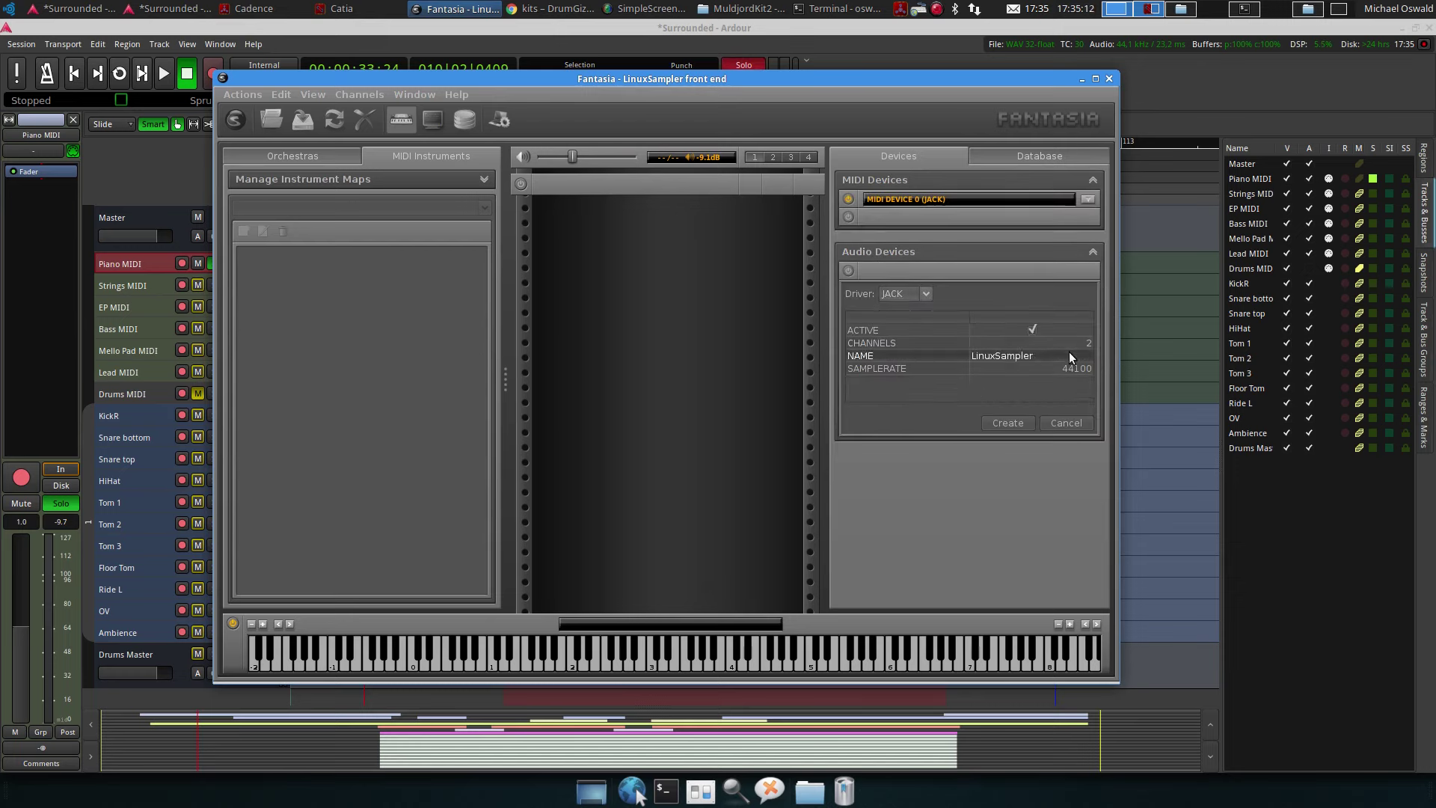
click(1015, 423)
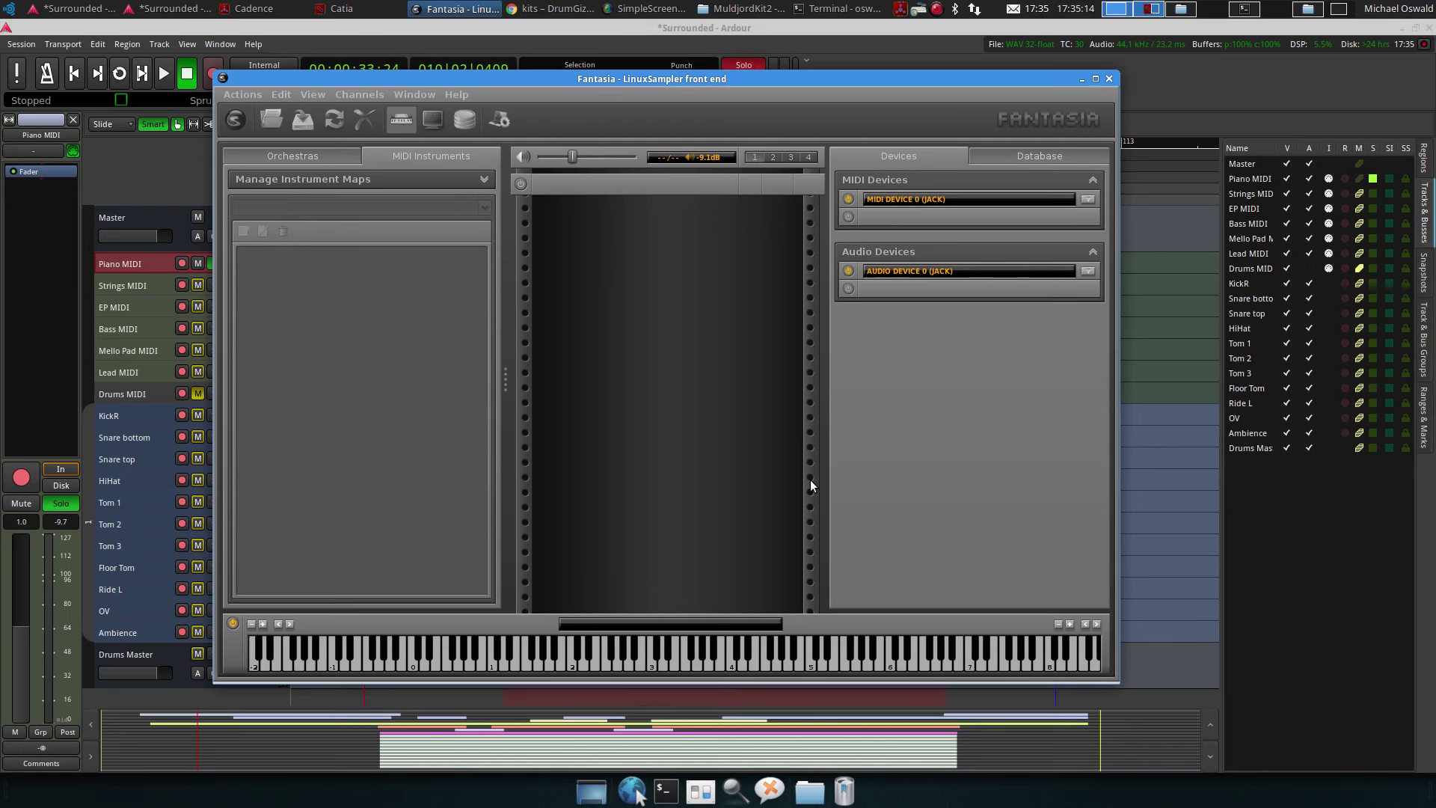
Add a sampler channel in Fantasia and expand its MIDI input and audio output options
click(249, 95)
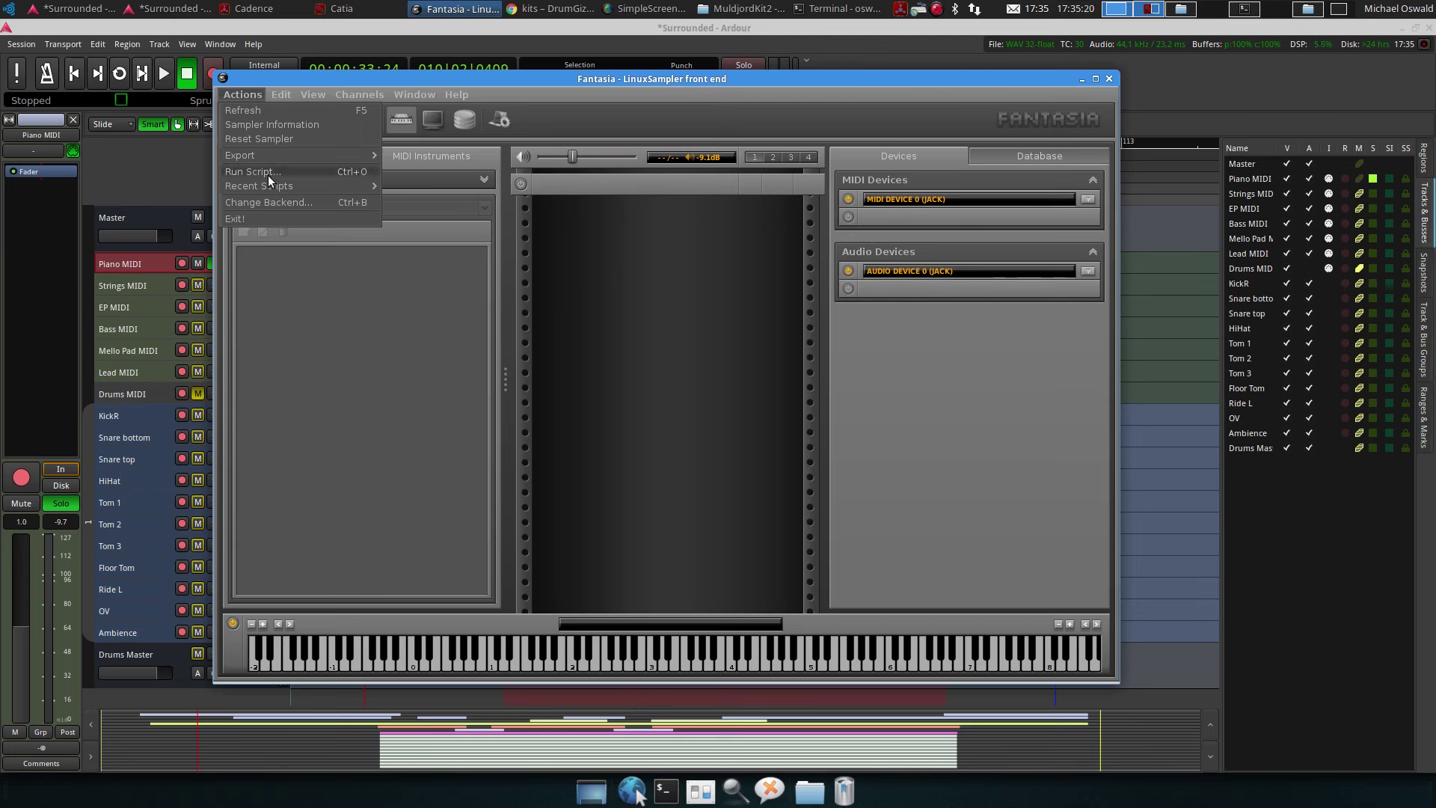
click(603, 289)
click(521, 184)
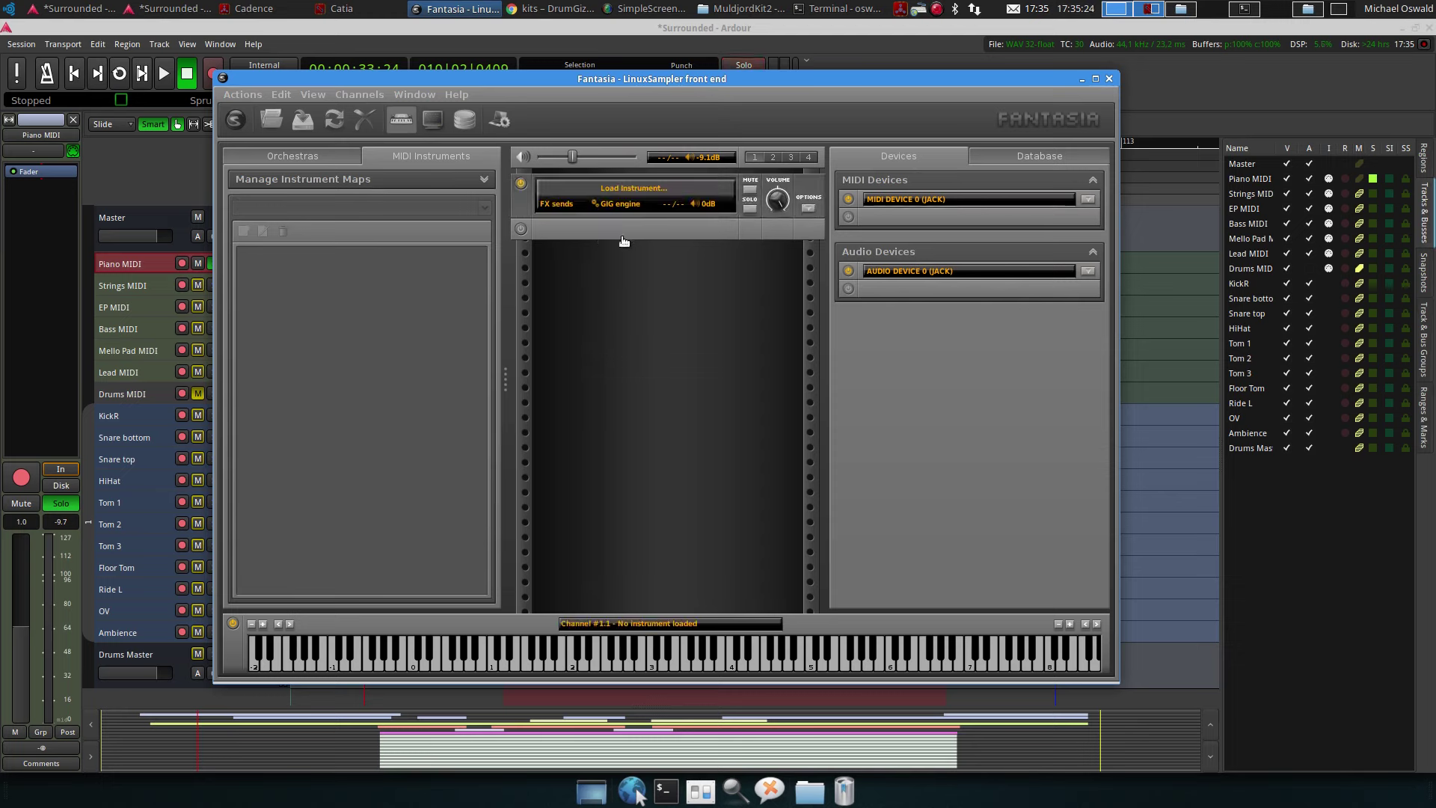
click(808, 208)
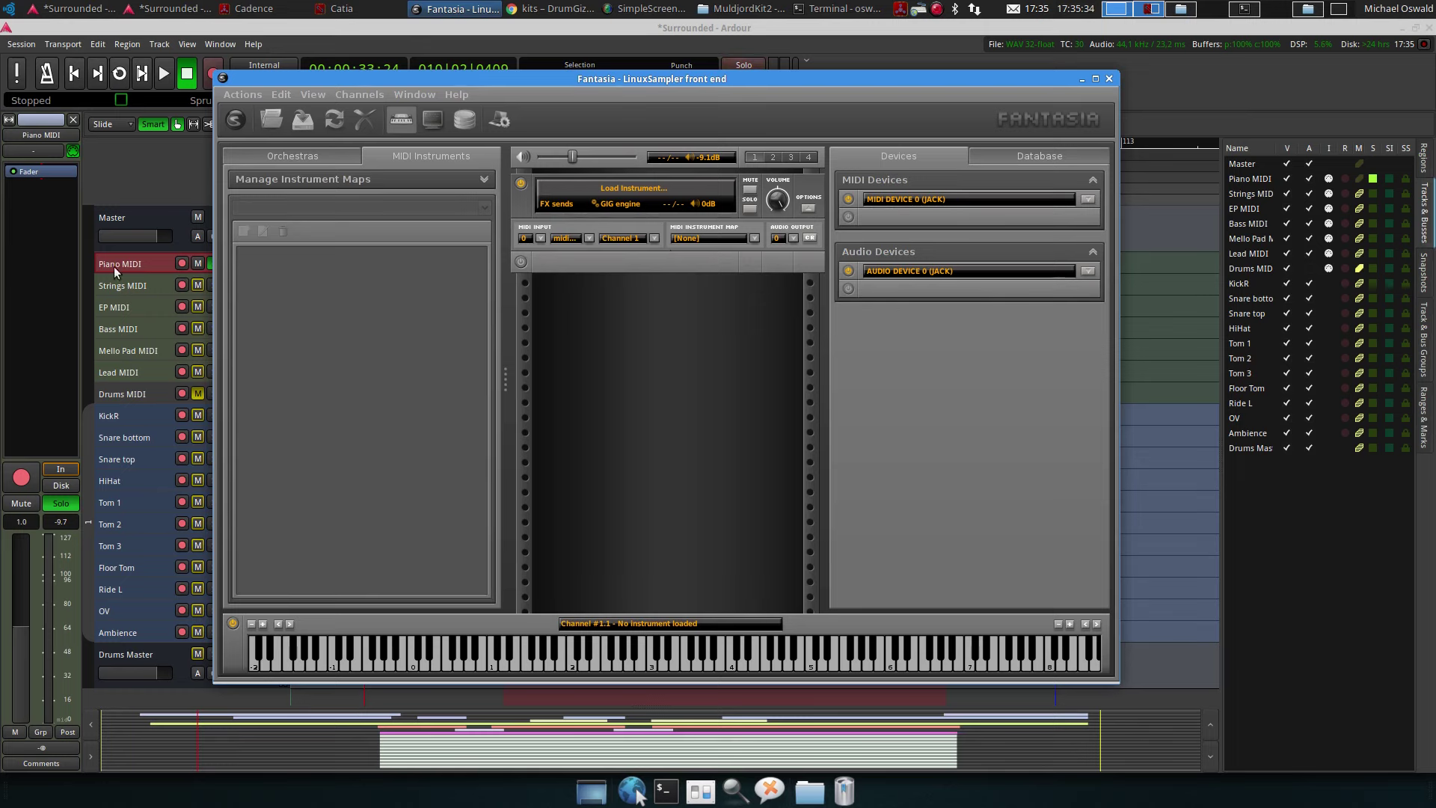
Switch back to Ardour and make the Piano MIDI track use single fixed channel 1 for all playback, enlarging the track only while editing
drag(117, 269, 138, 378)
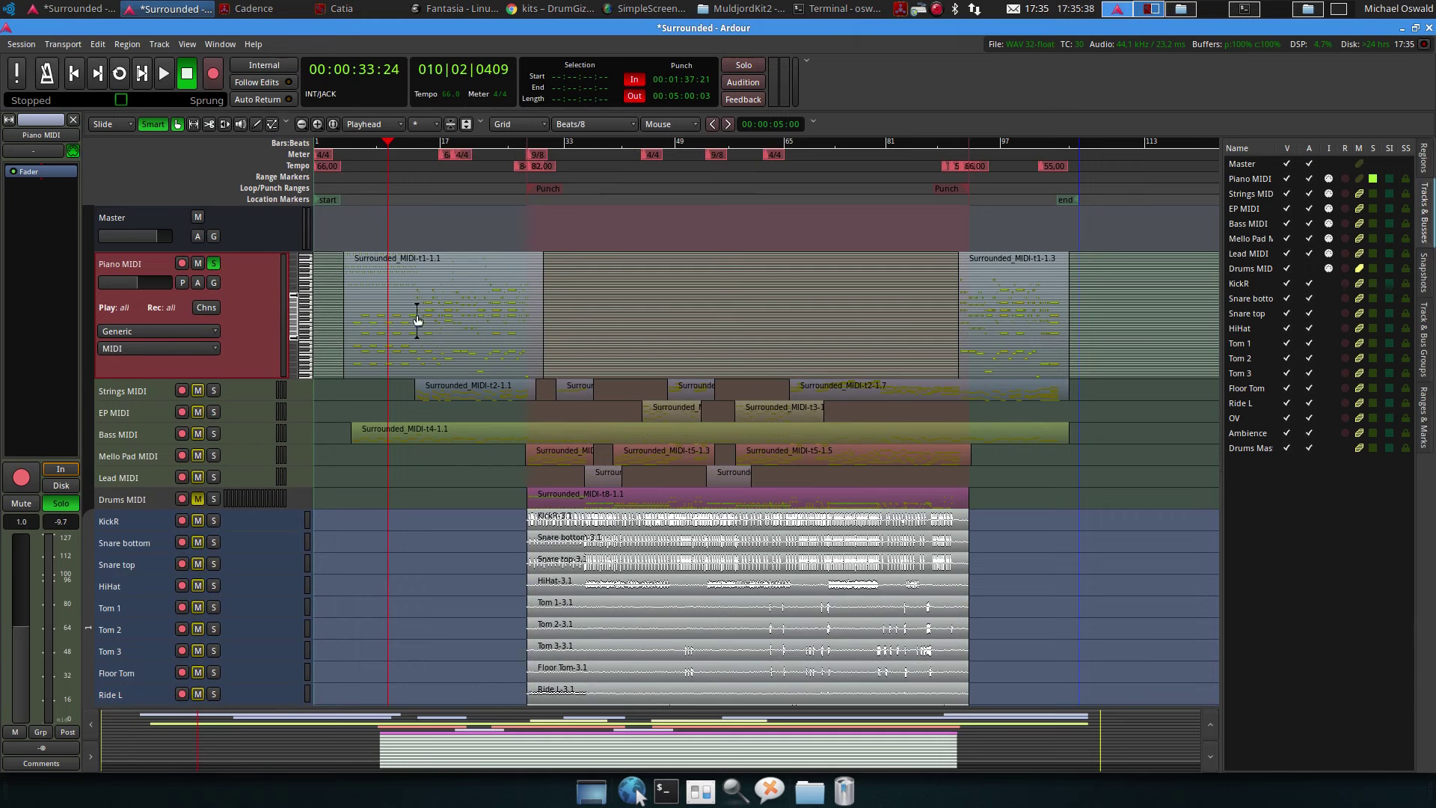
click(206, 309)
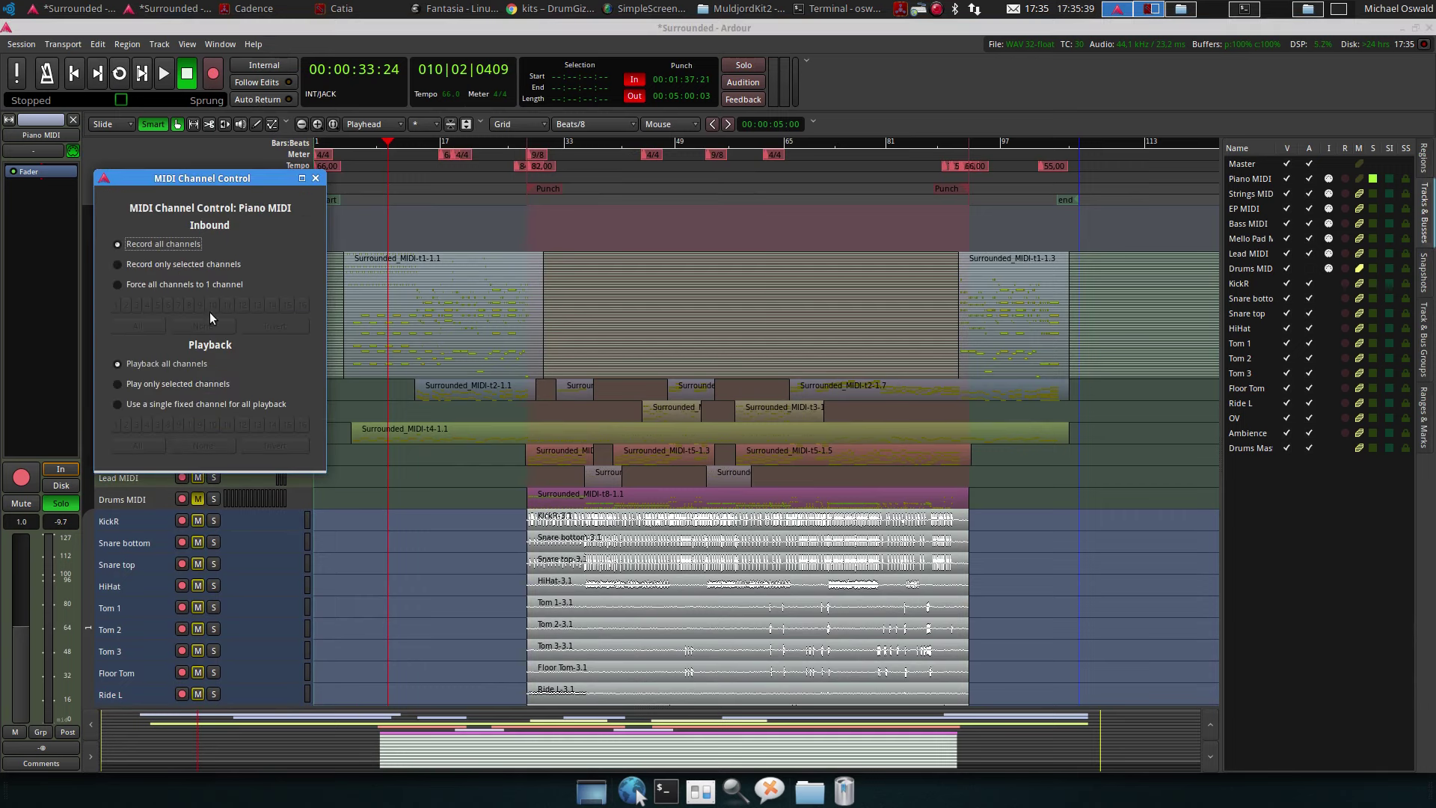
click(164, 405)
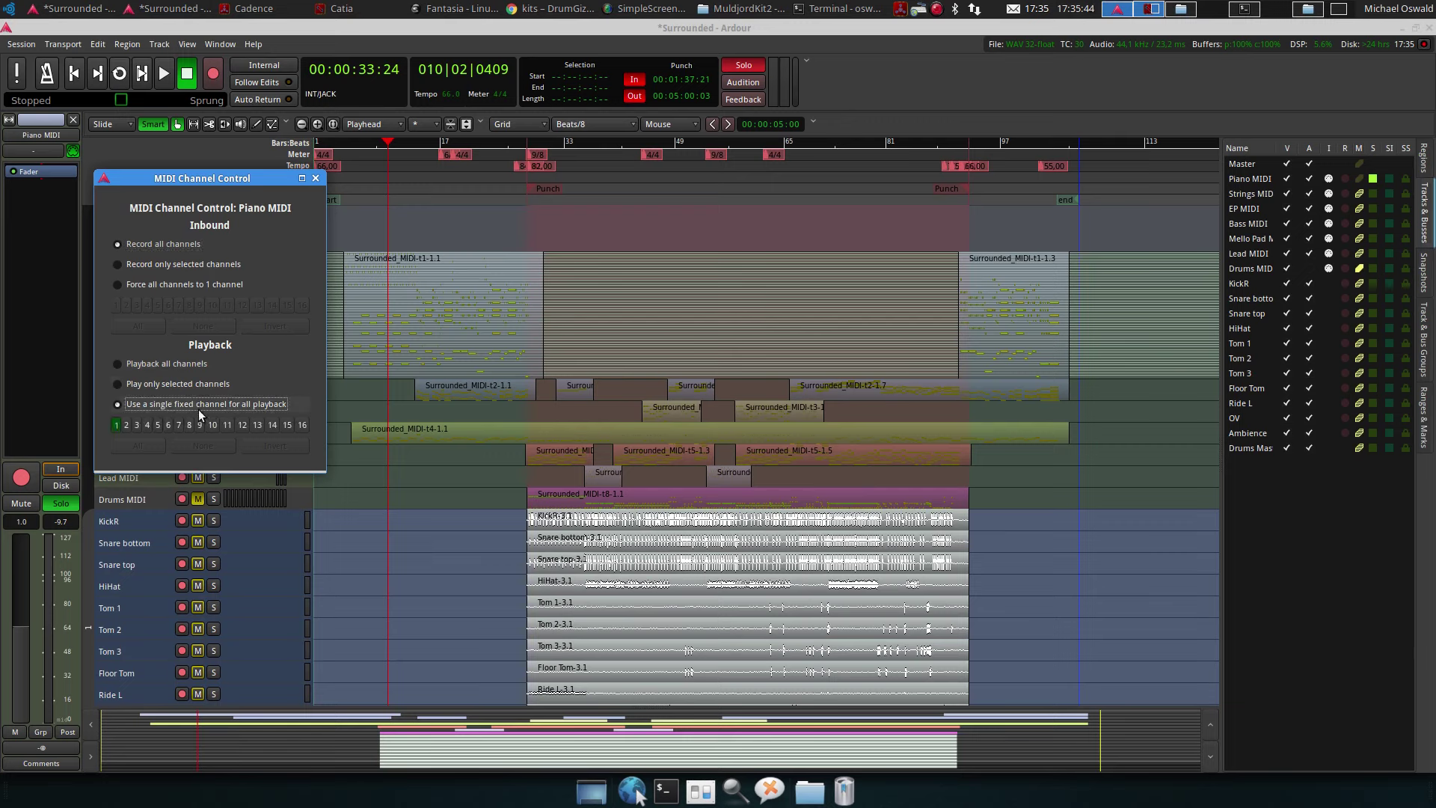
click(314, 178)
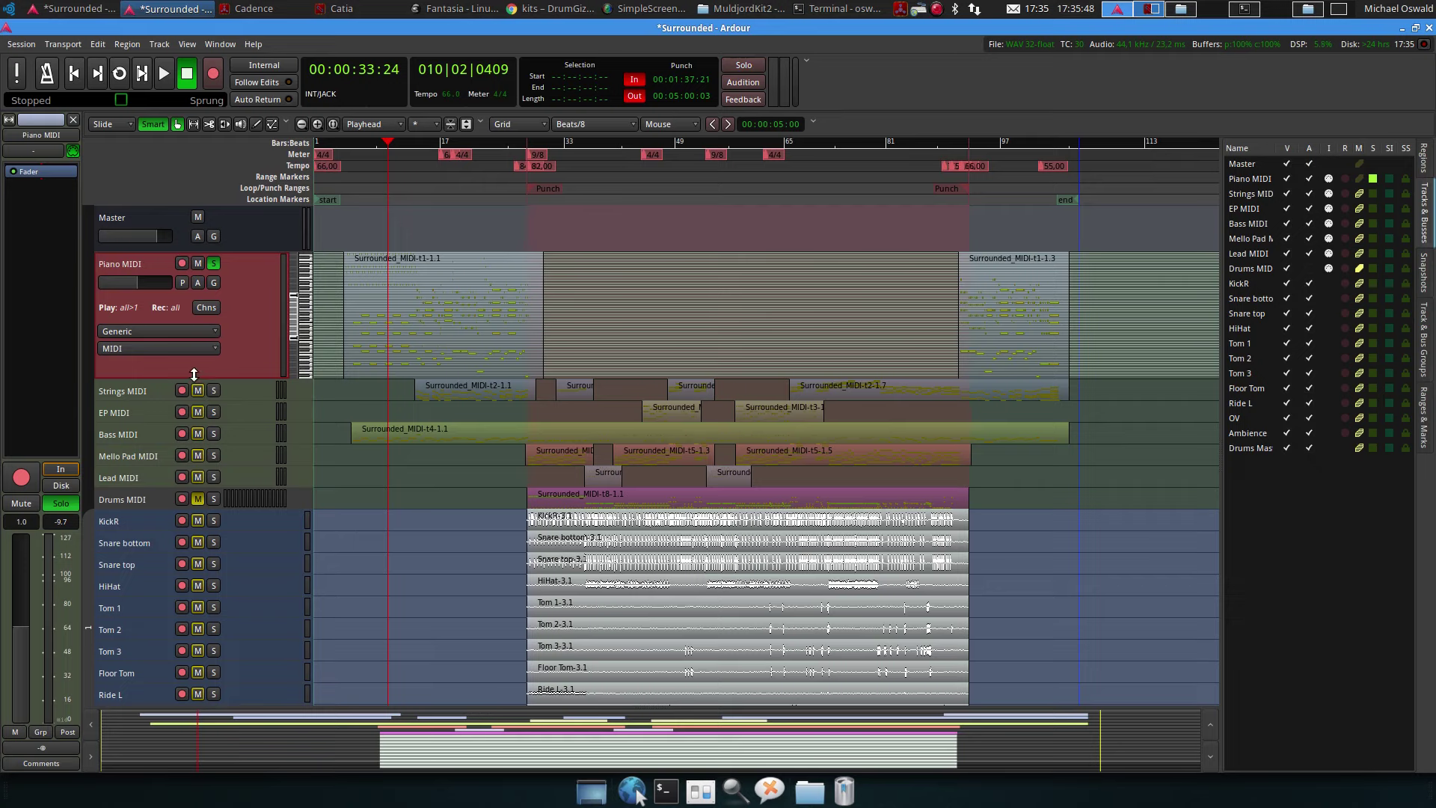
drag(199, 375, 247, 276)
Make the Strings MIDI track use single fixed channel 2 for all playback and restore its compact track height
drag(135, 291, 142, 396)
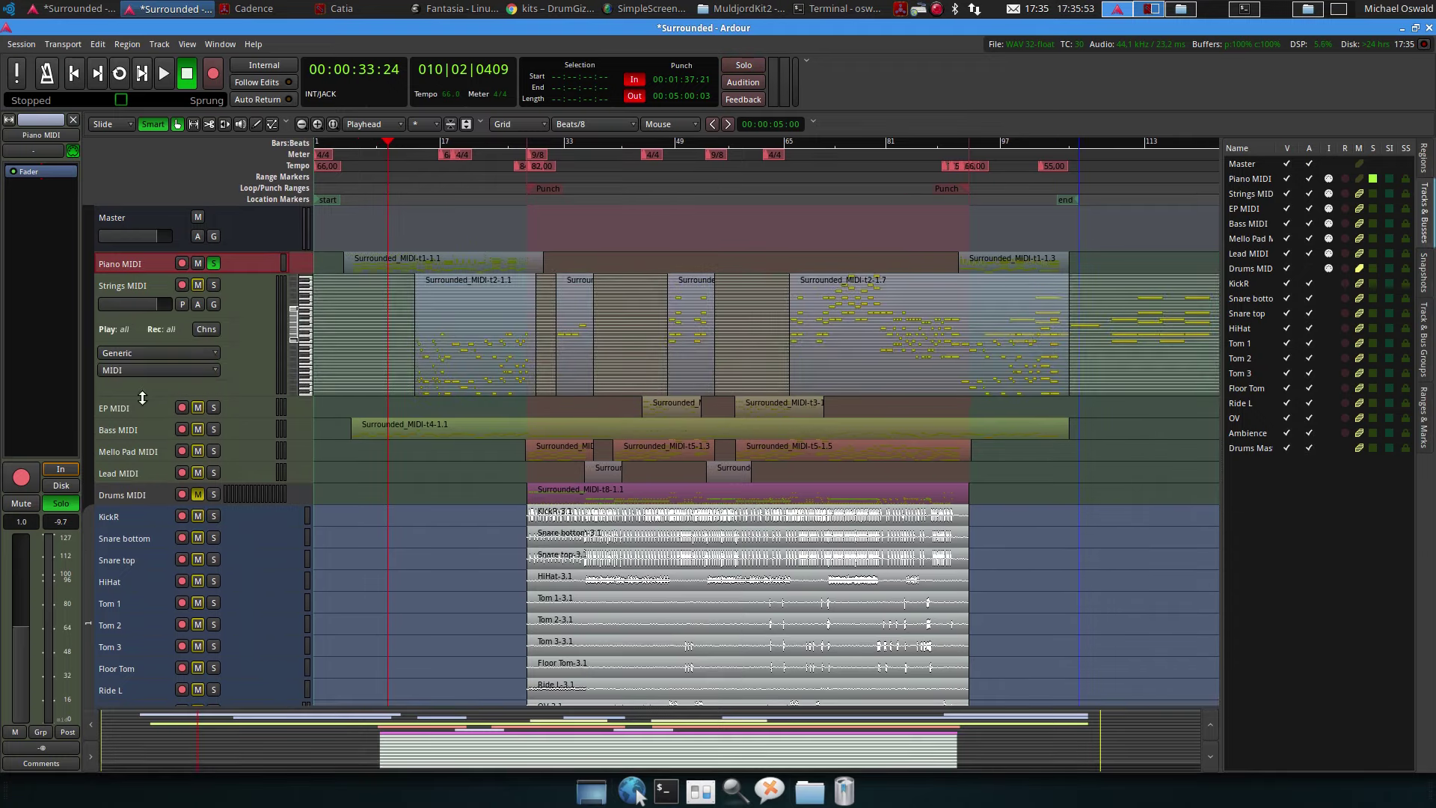
click(206, 329)
click(152, 421)
click(130, 441)
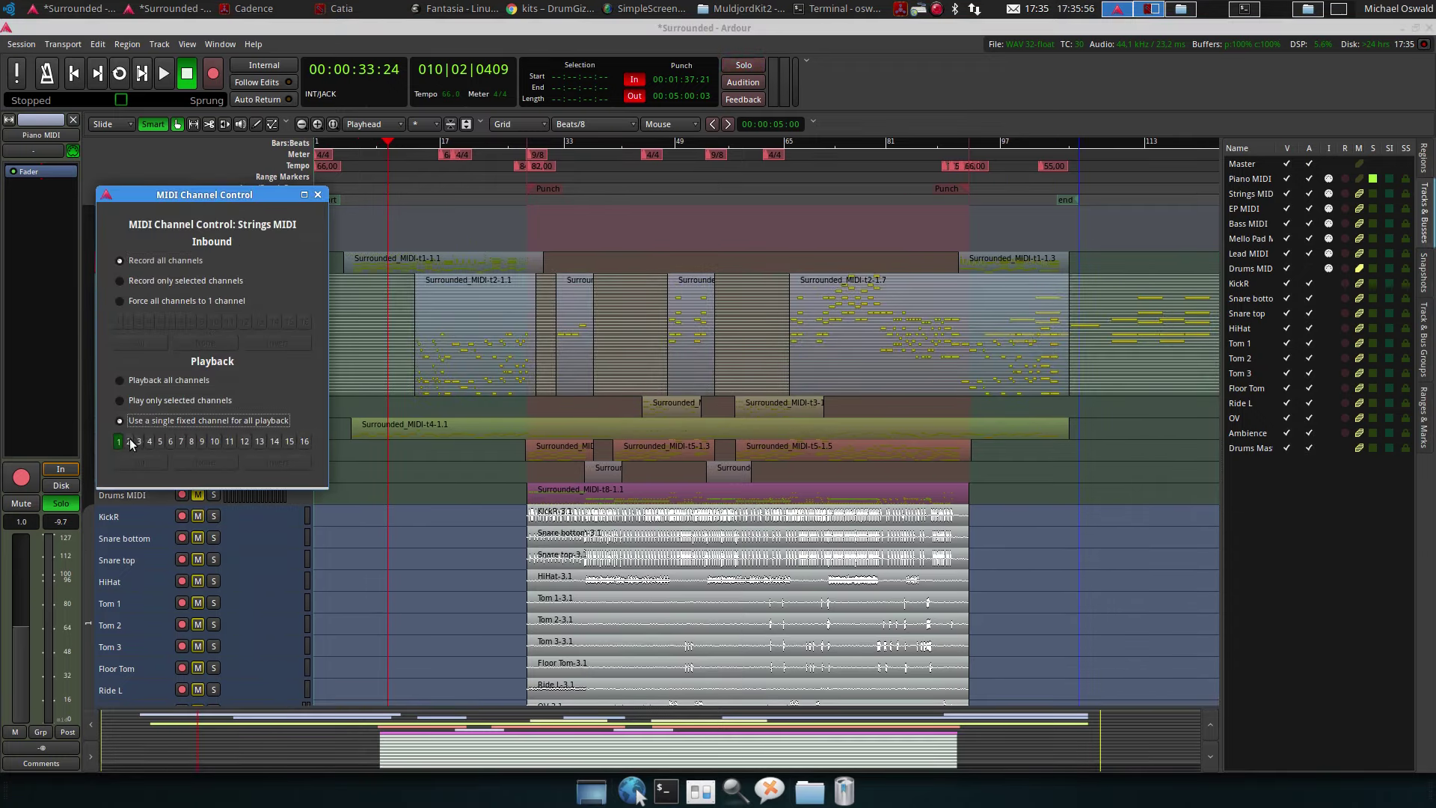
click(319, 195)
click(119, 320)
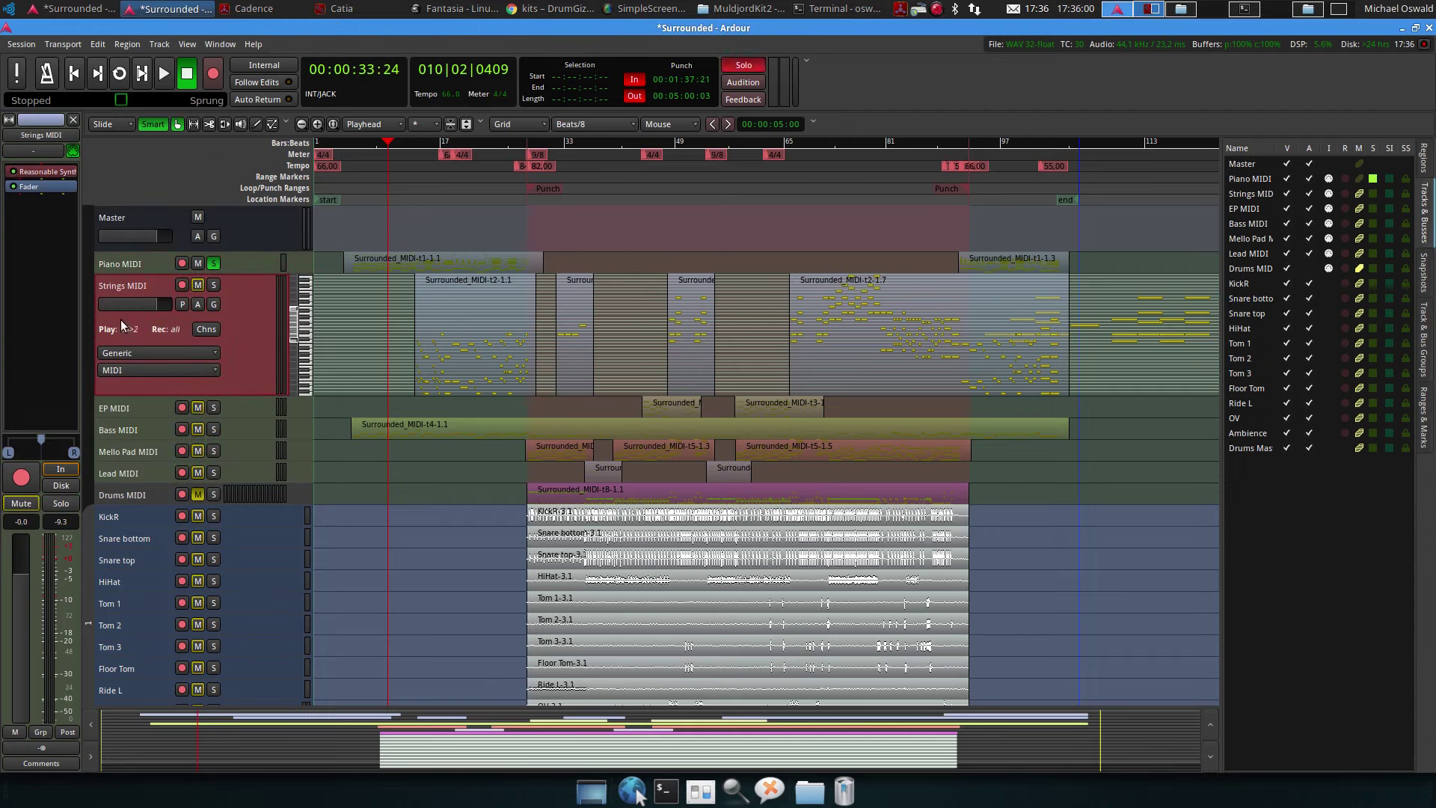
scroll(136, 343, down, 3)
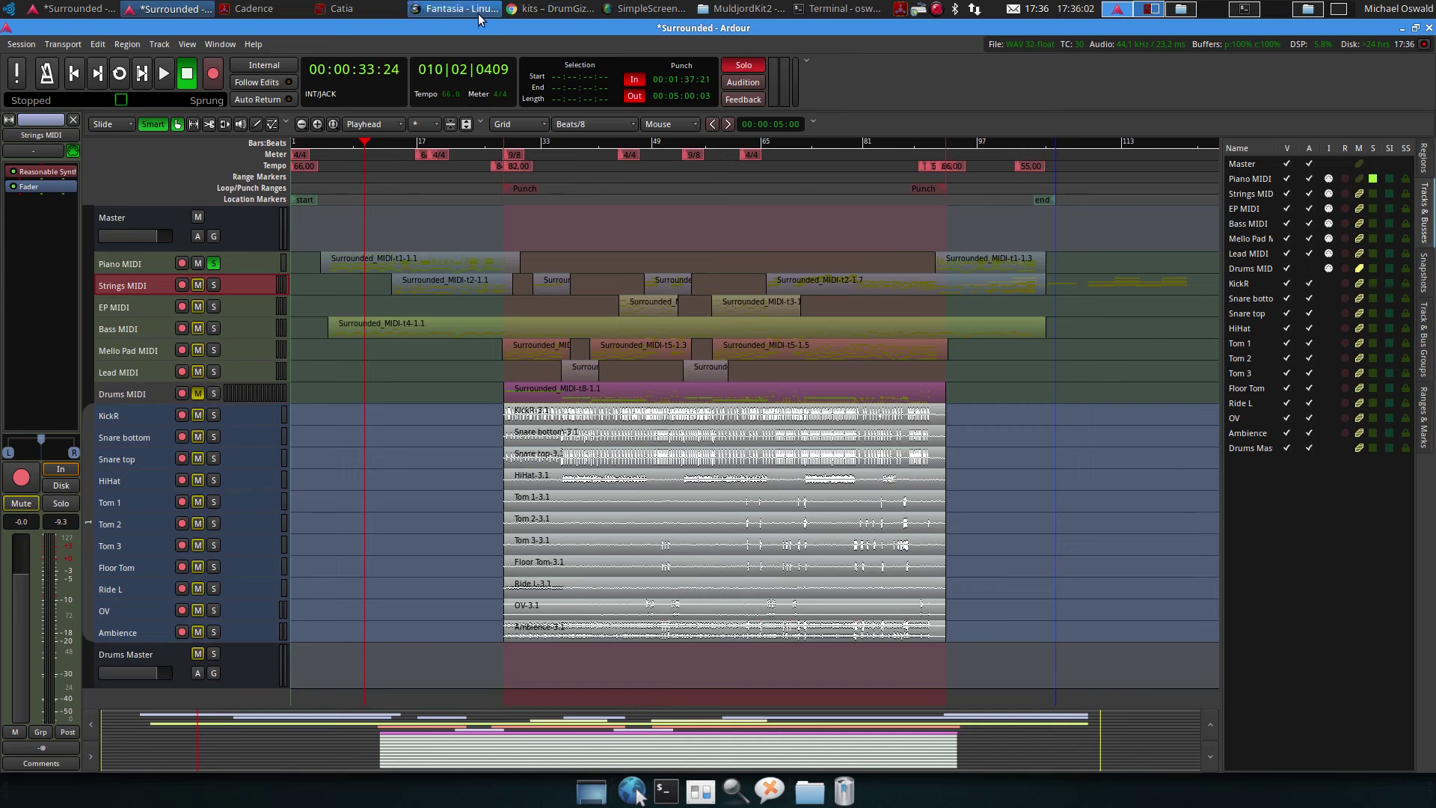
Select the Piano MIDI track, switch to Fantasia and load maestro_concert_grand_v2.gig from the Sounds folder into the sampler channel
click(237, 262)
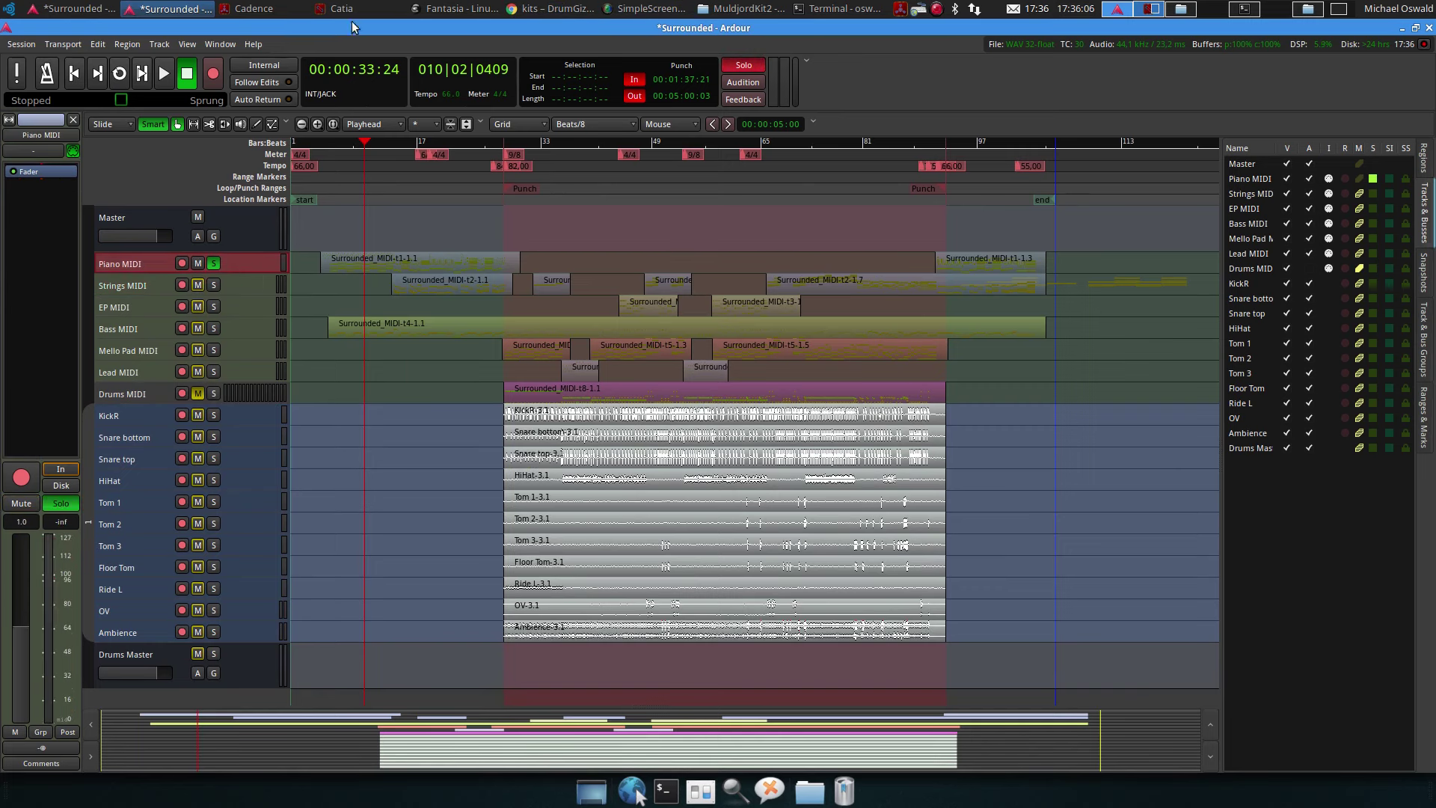
click(442, 11)
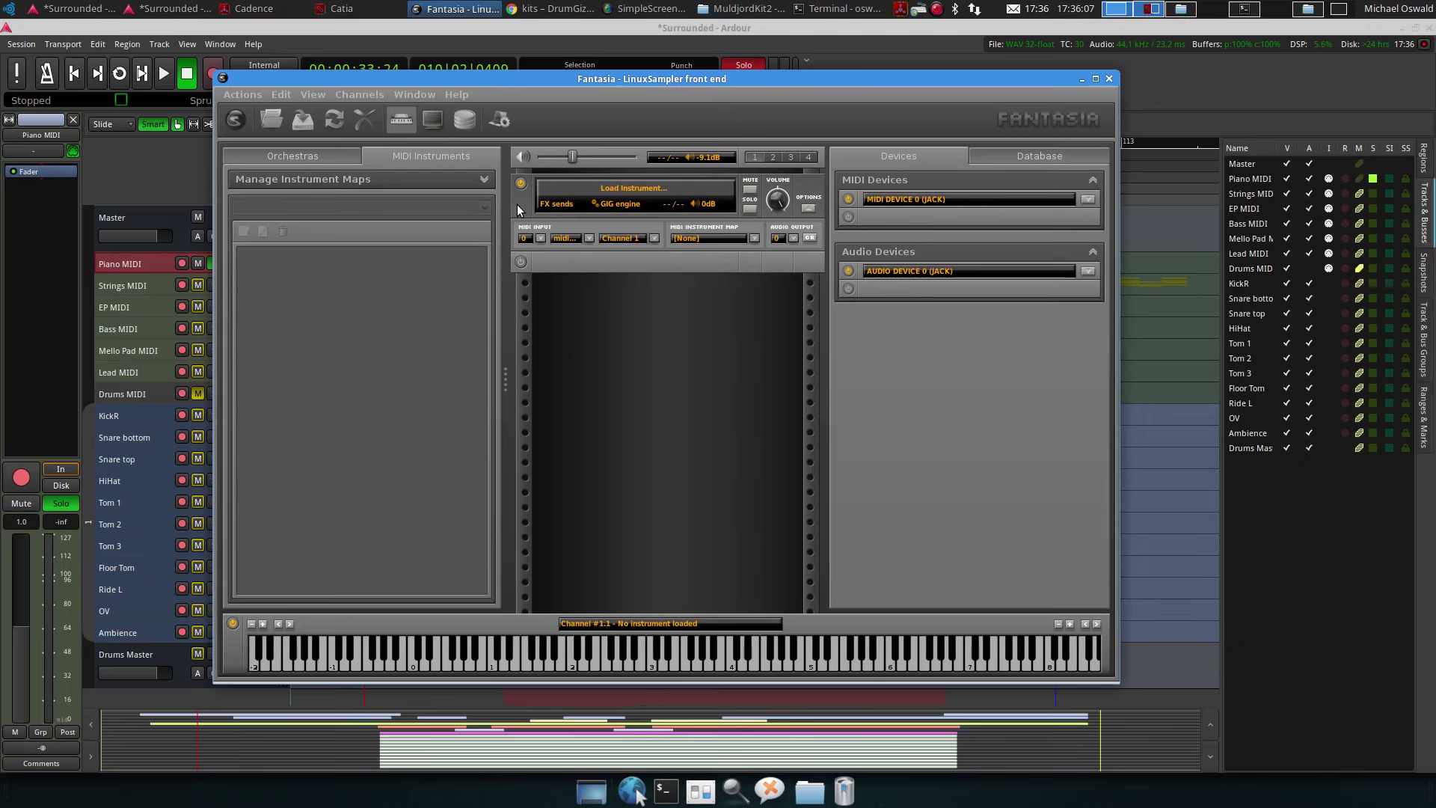
click(634, 191)
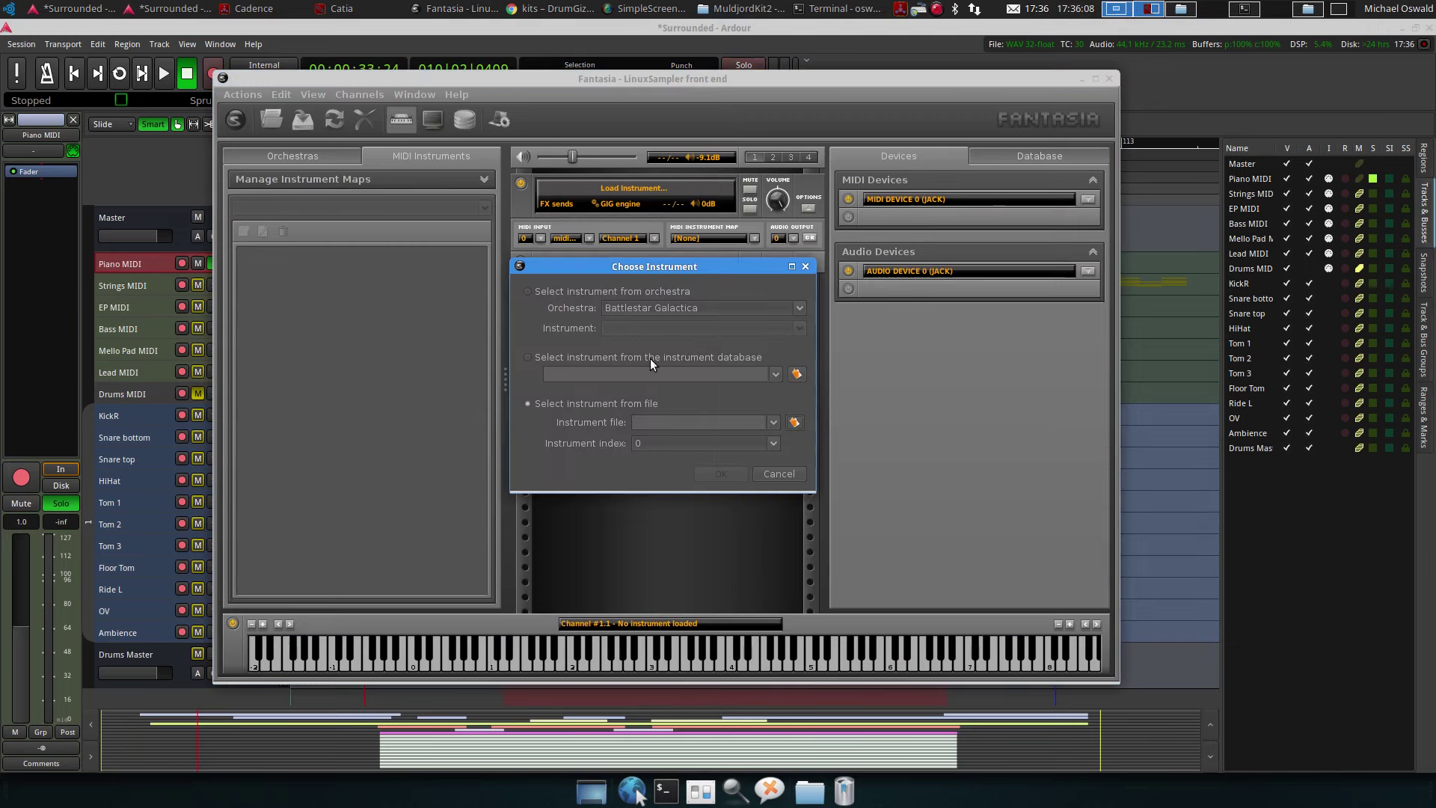
click(795, 422)
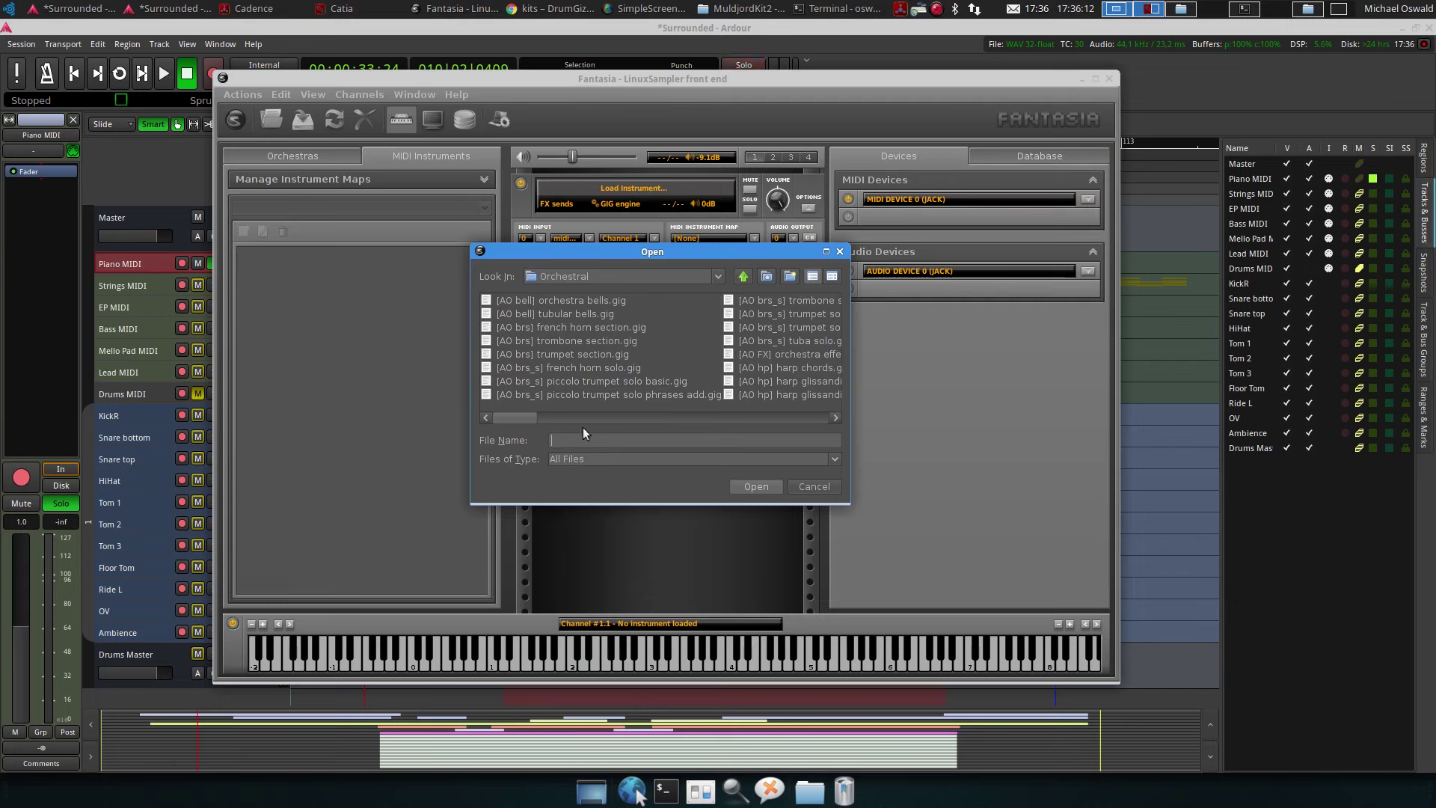
click(743, 277)
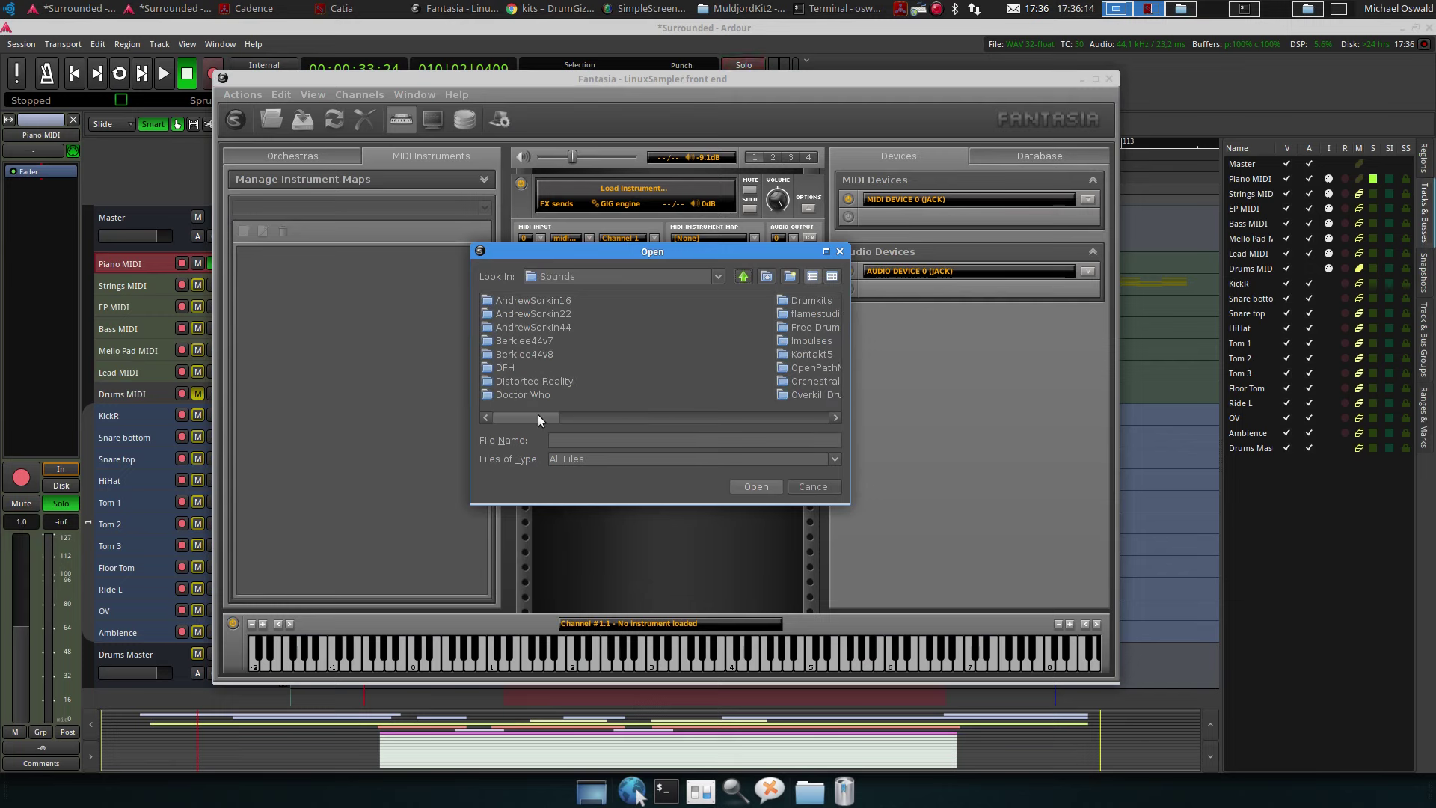
drag(537, 415, 741, 406)
click(728, 301)
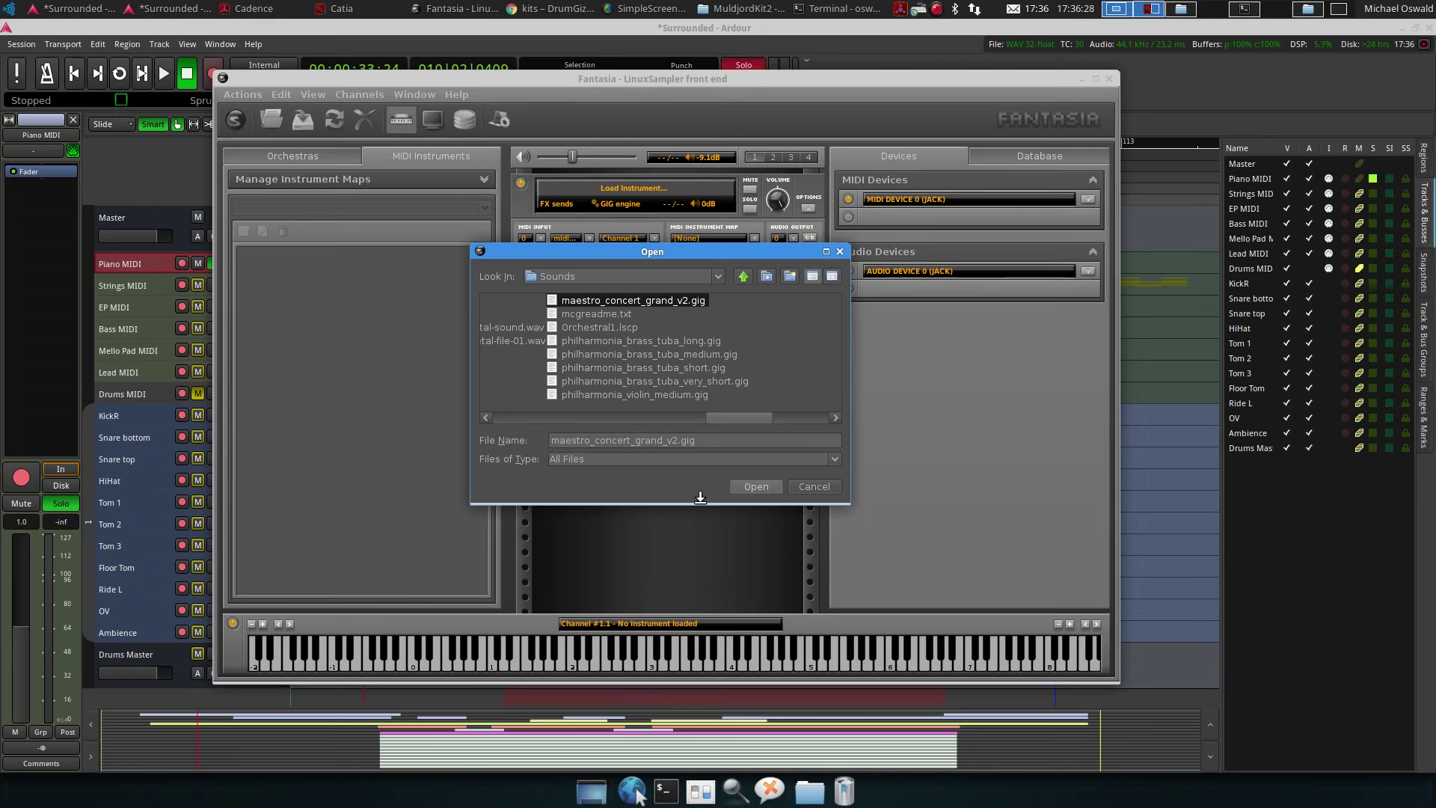
click(757, 487)
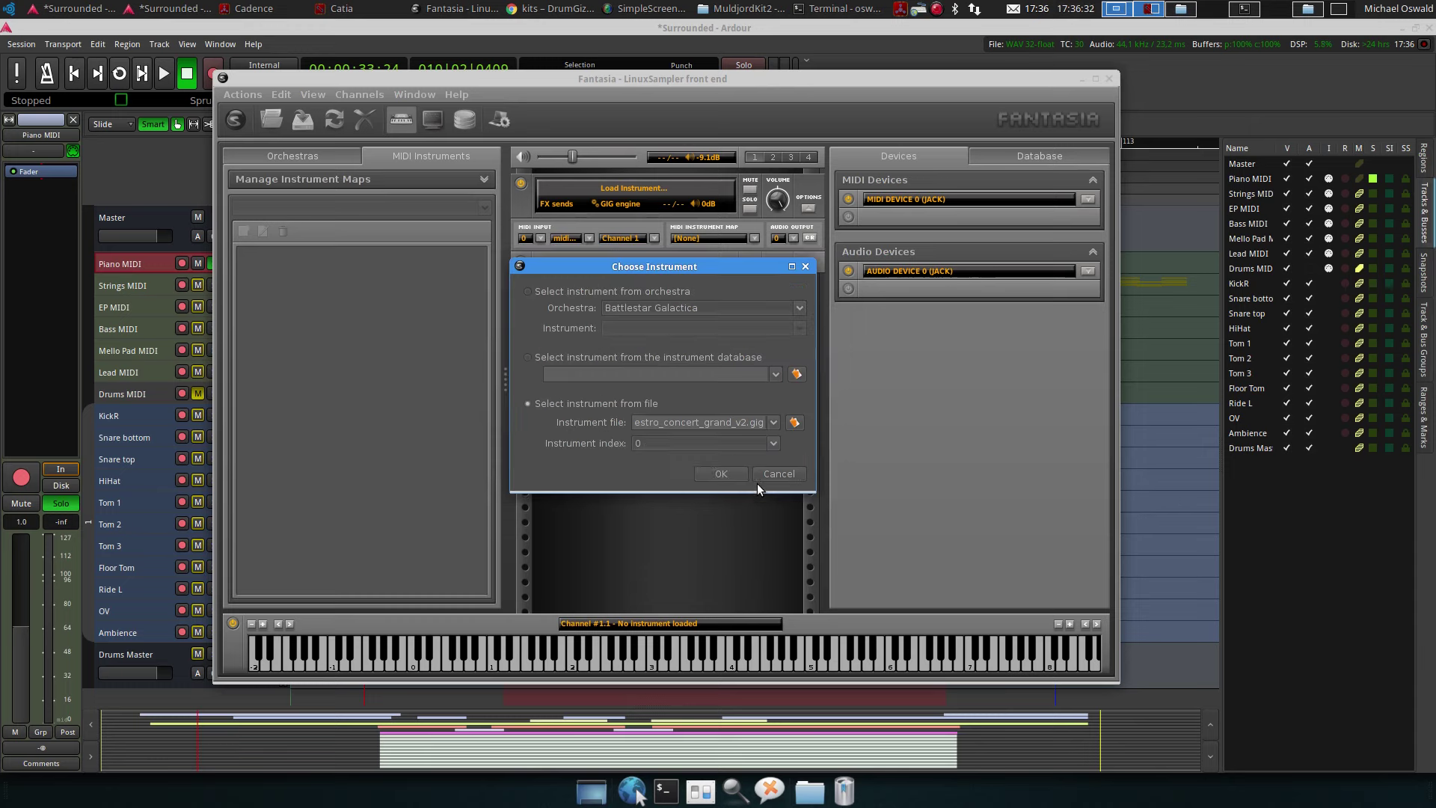
click(719, 475)
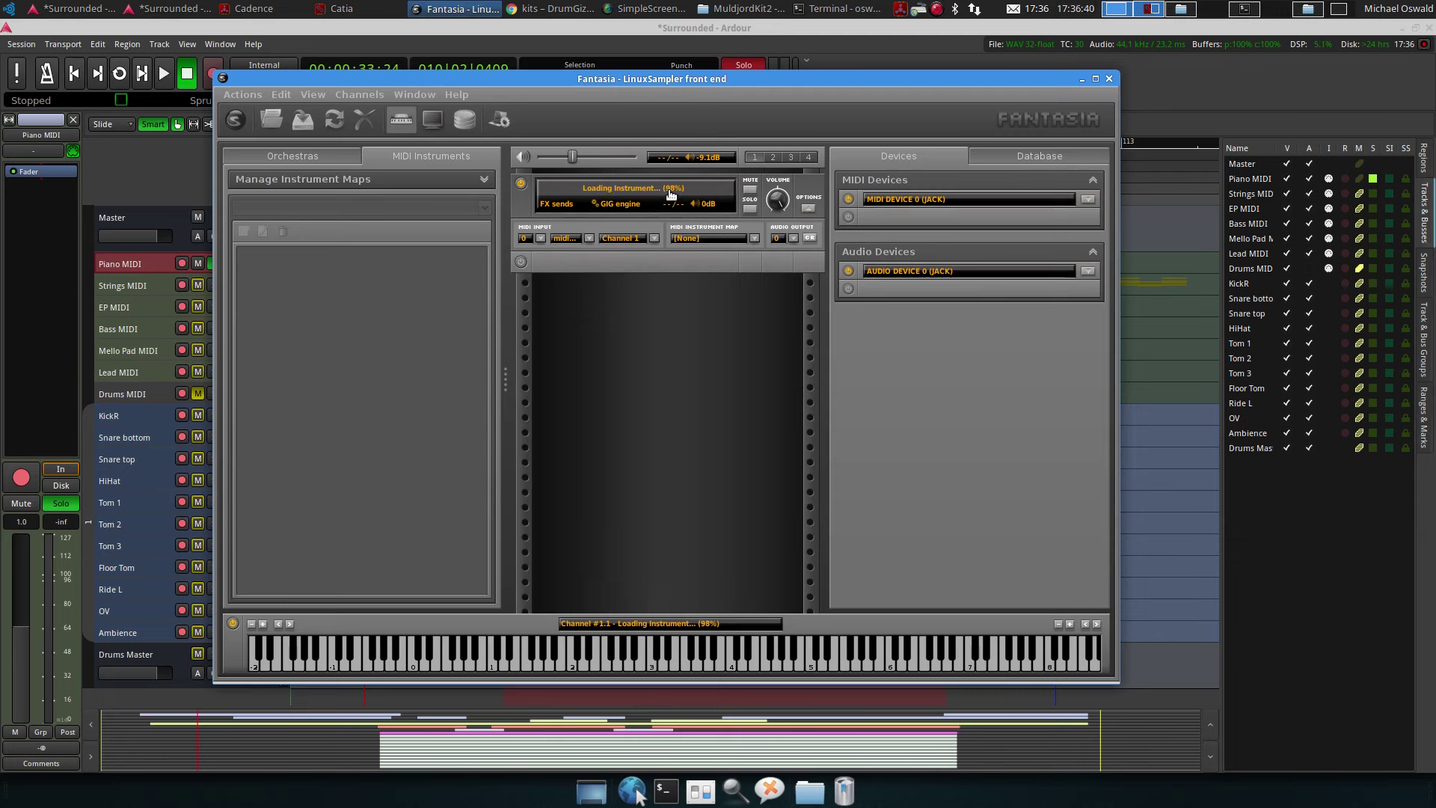
Play a few notes on Fantasia's virtual keyboard to test the loaded piano, and minimise its window
click(596, 654)
click(674, 654)
click(654, 654)
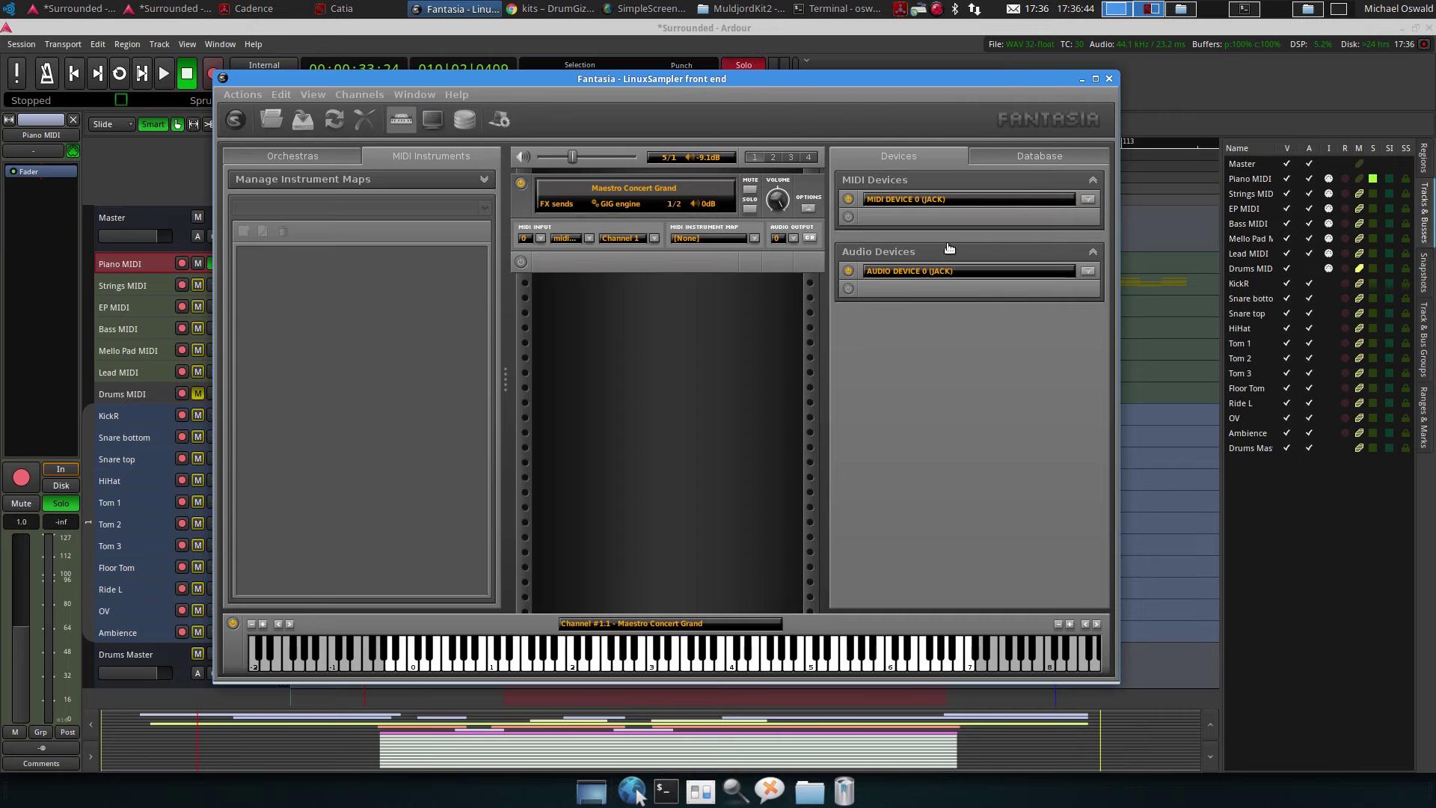
click(1081, 79)
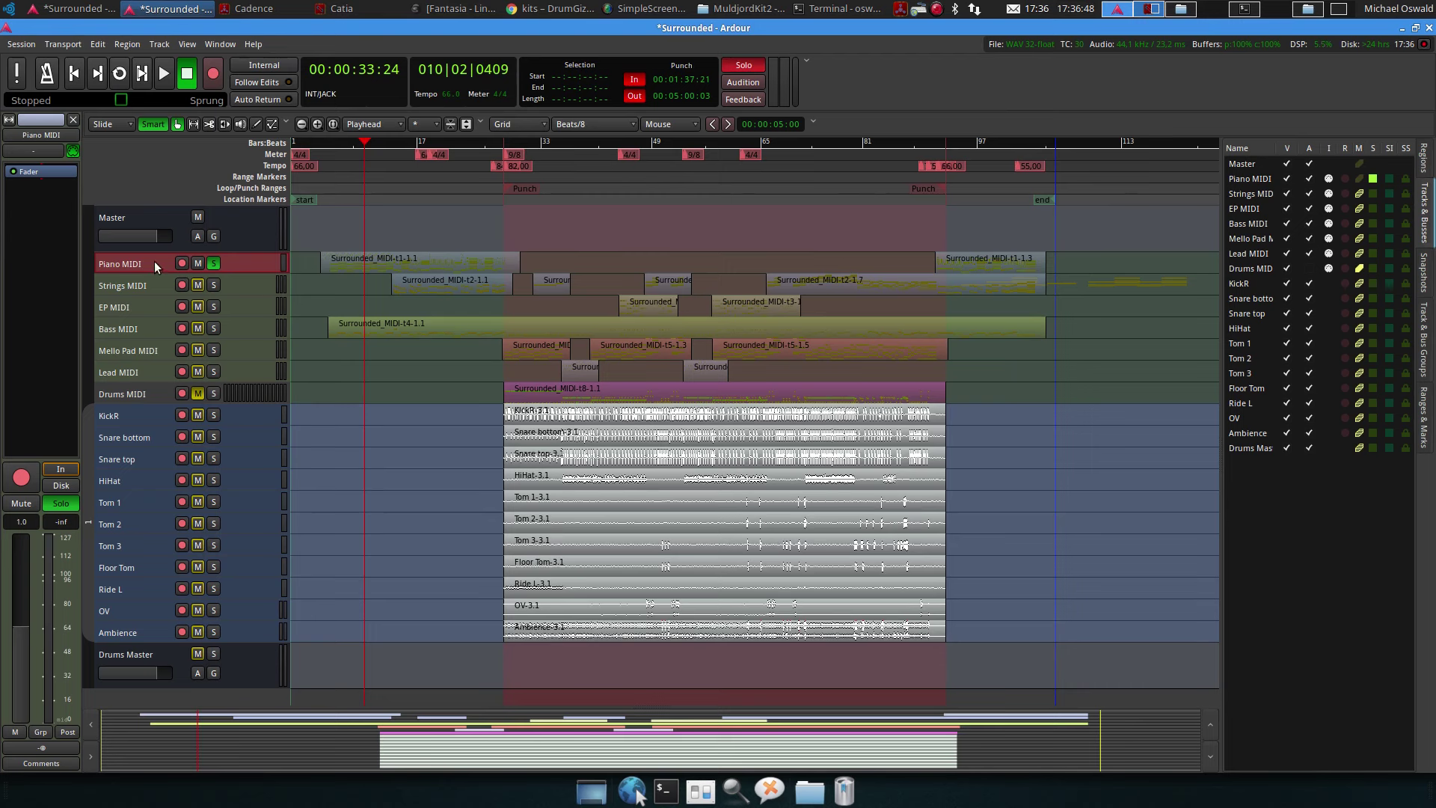
Add one stereo audio track named Piano in Ardour, inserted directly below the Piano MIDI track
click(160, 43)
click(172, 57)
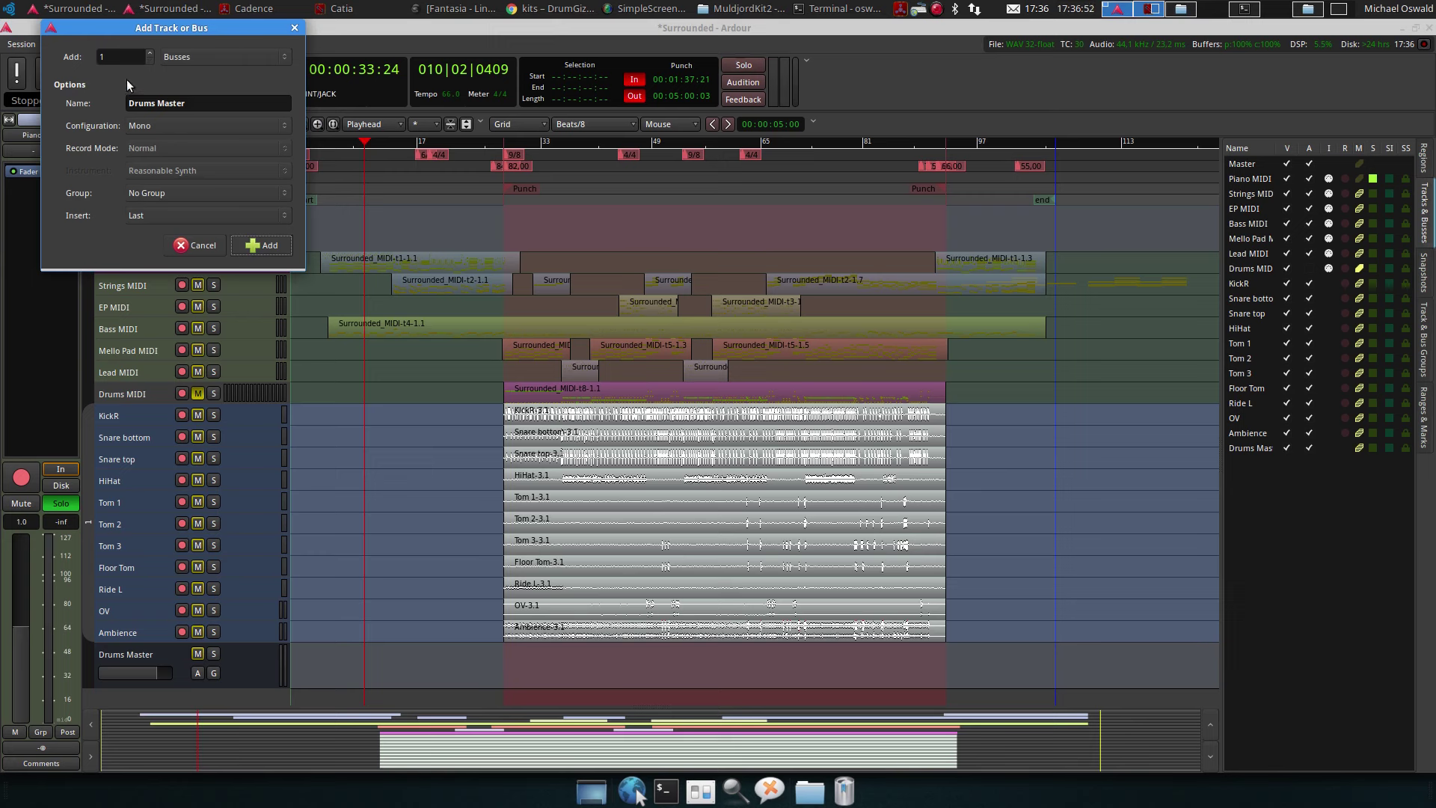
drag(189, 103, 78, 98)
text(Piano)
click(136, 125)
click(157, 141)
click(195, 59)
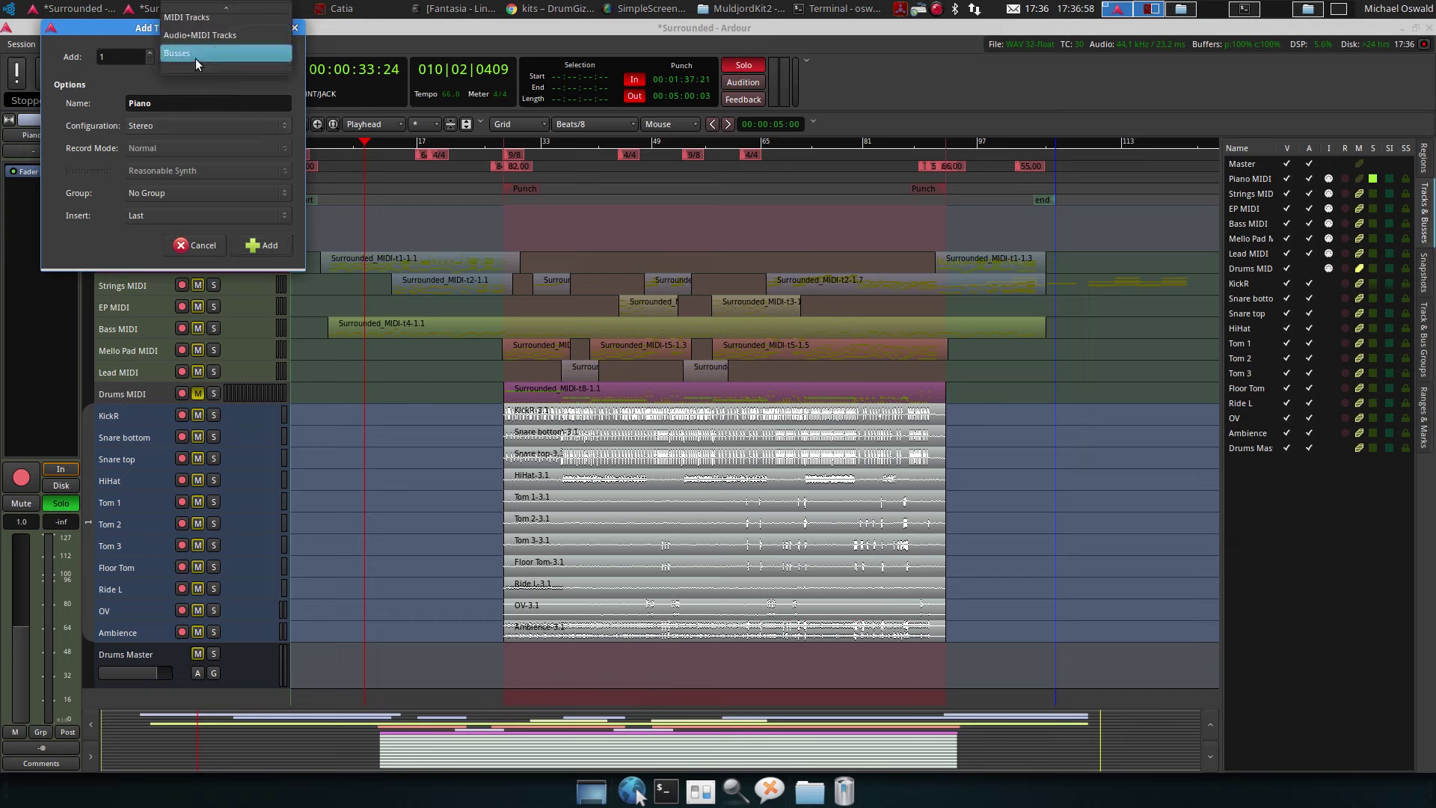
click(196, 18)
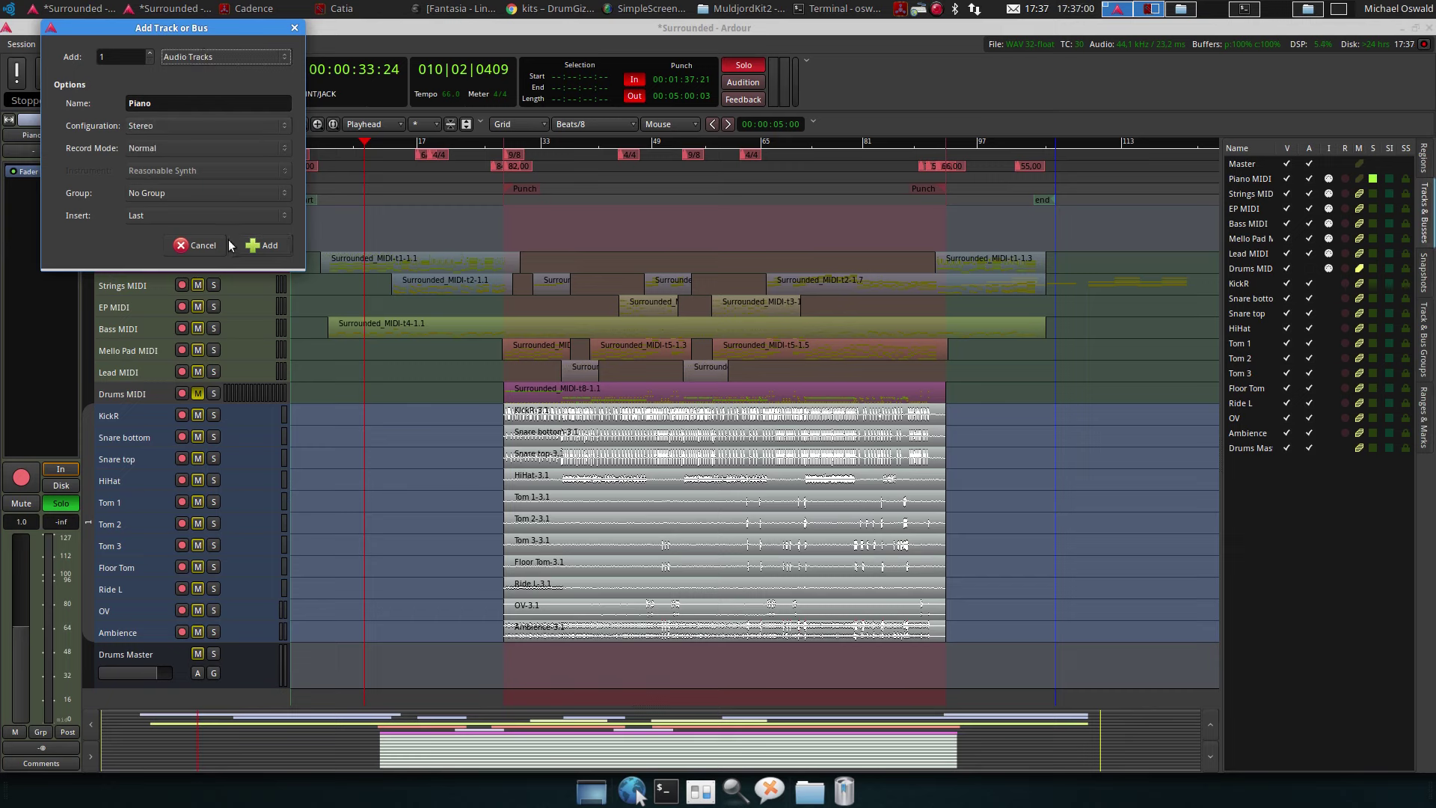
click(200, 218)
click(200, 201)
click(254, 244)
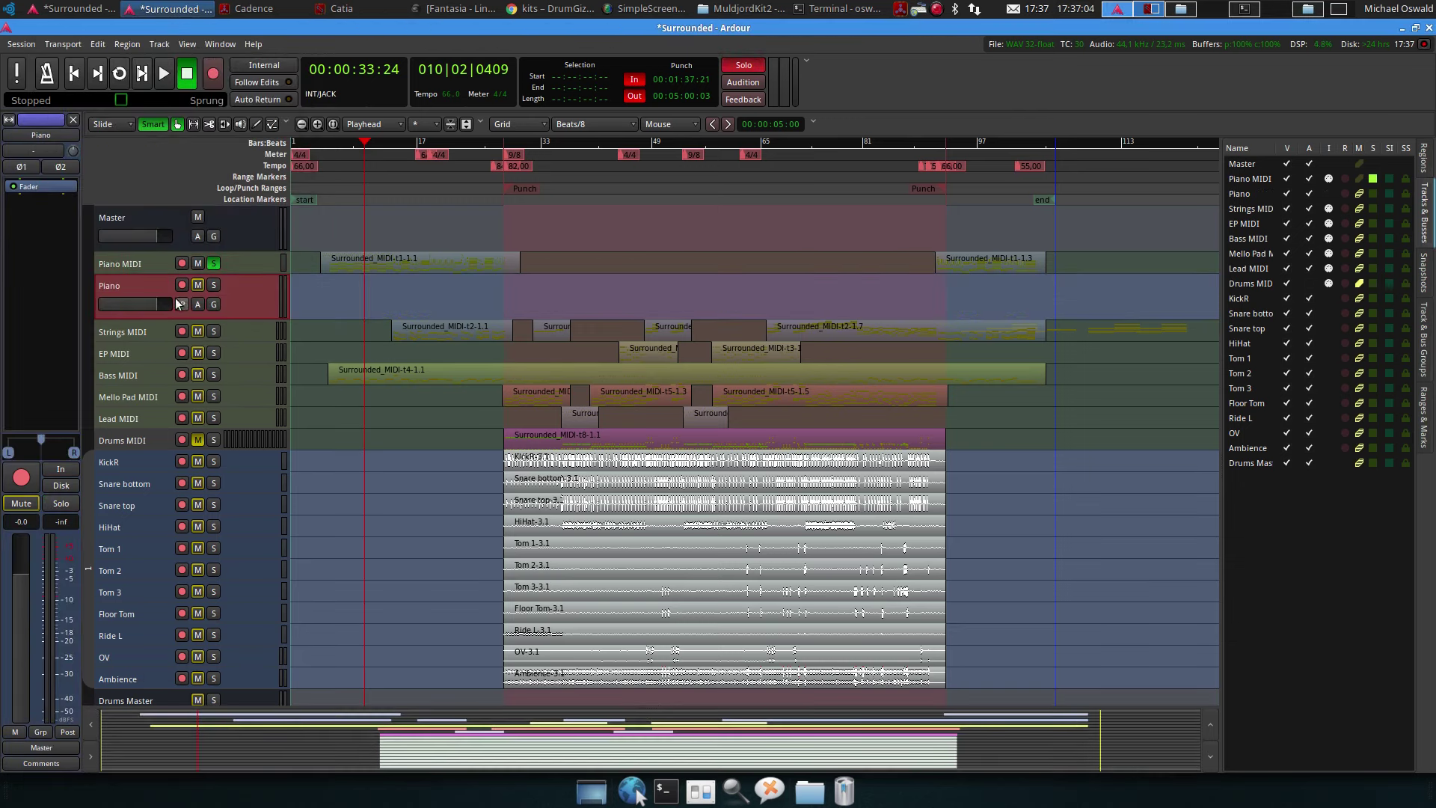
Open the input routing matrix of the new Piano audio track
click(38, 148)
click(51, 156)
right_click(29, 151)
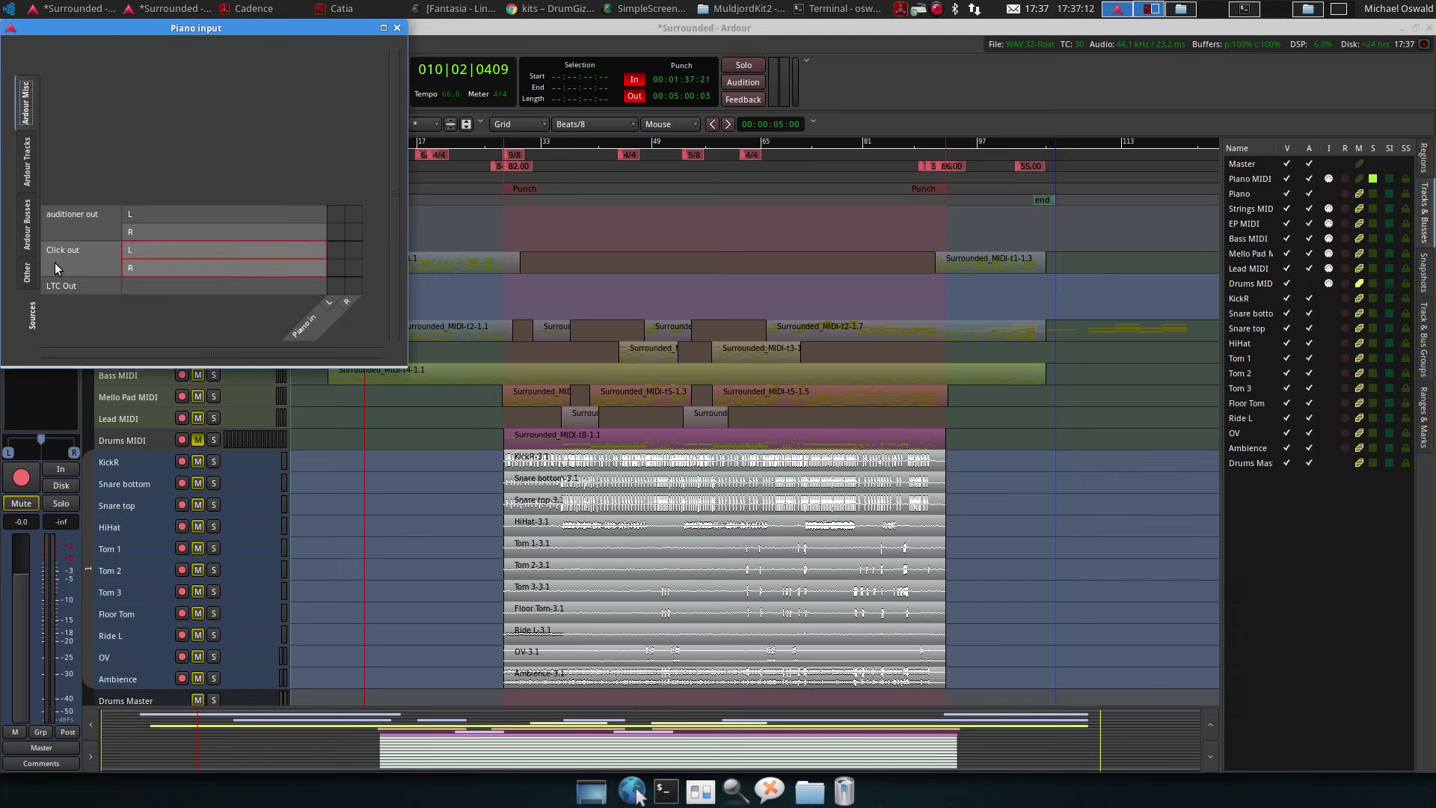
Try routing the Piano MIDI track's left and right outputs to the Piano inputs, and remove both connections
click(28, 178)
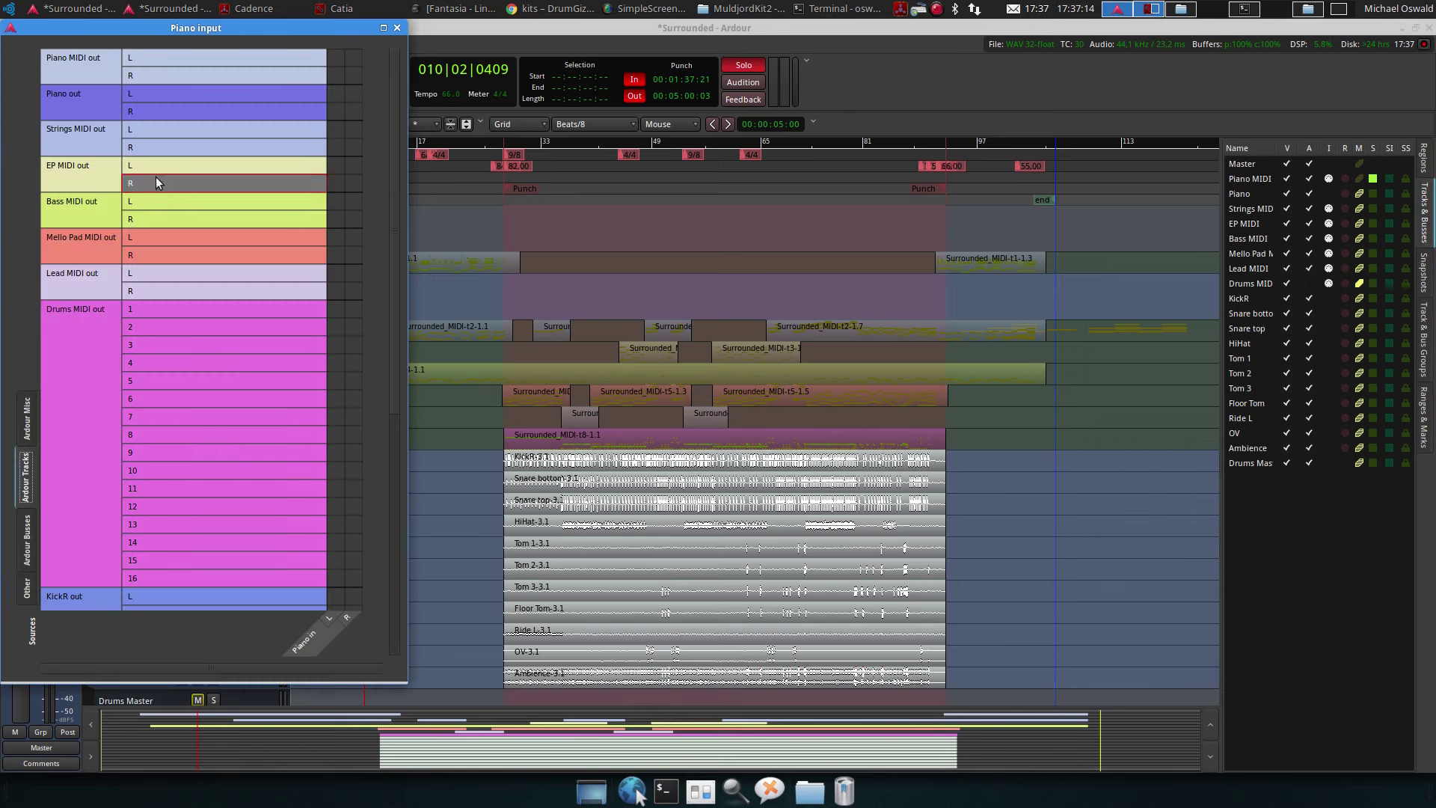
click(336, 58)
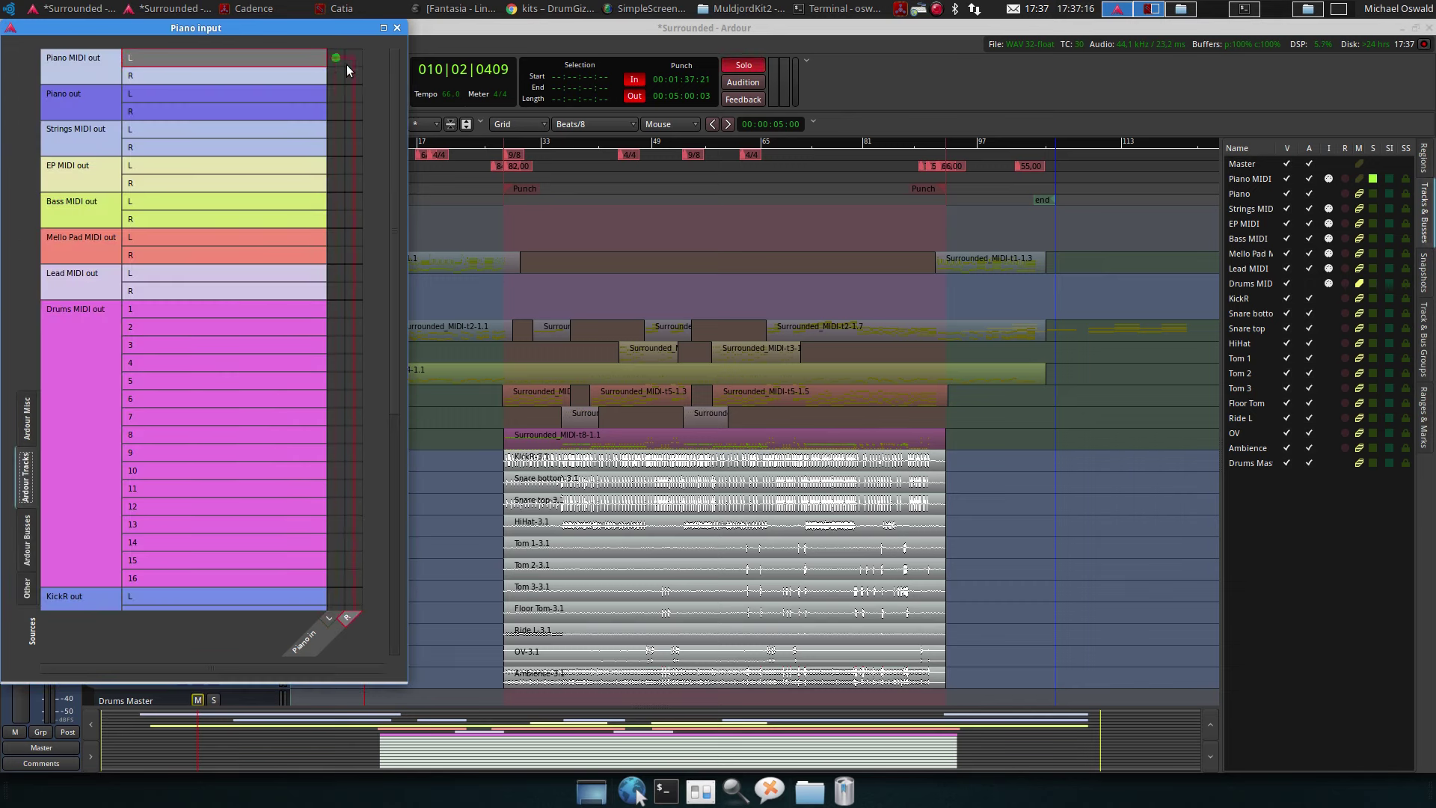
click(353, 75)
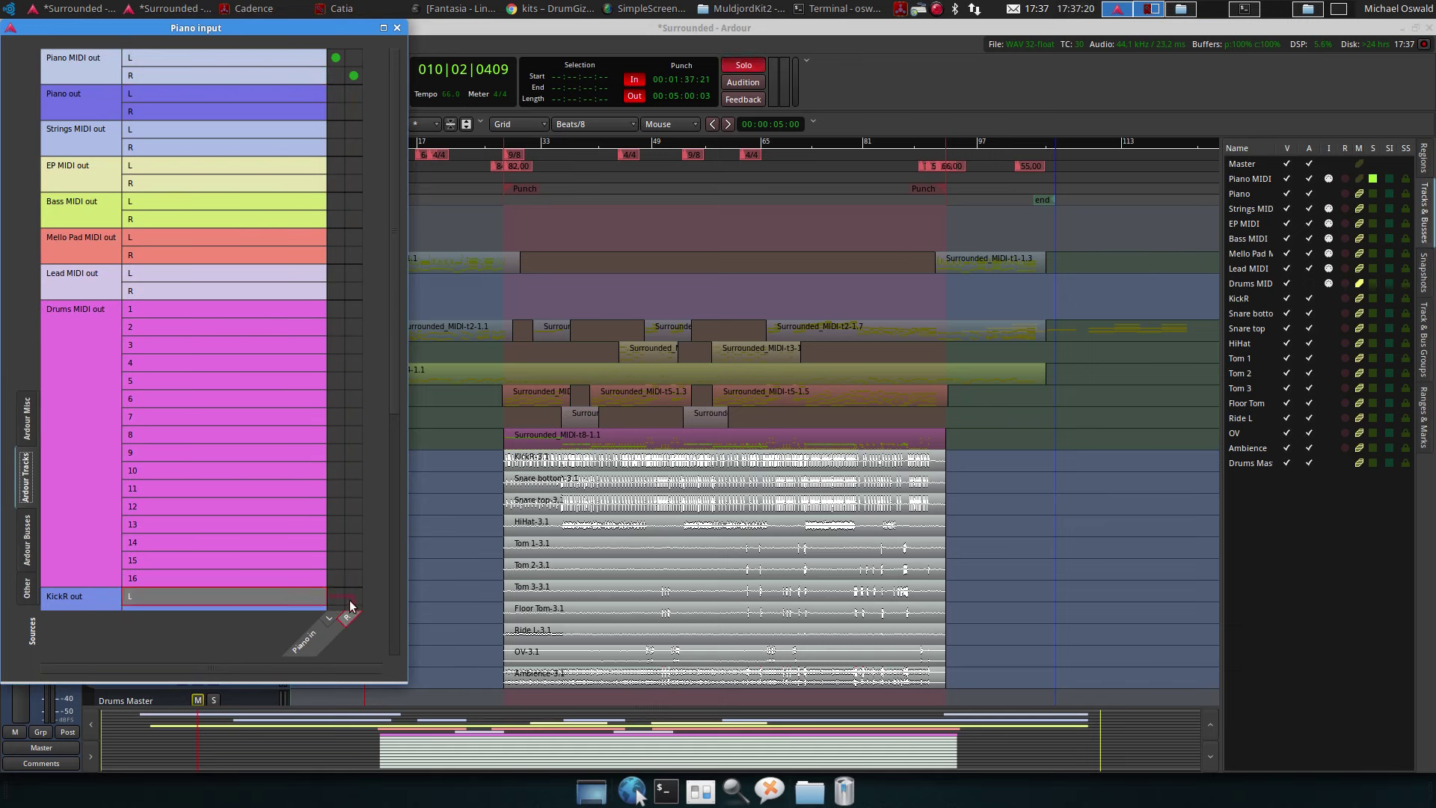
click(336, 57)
click(353, 76)
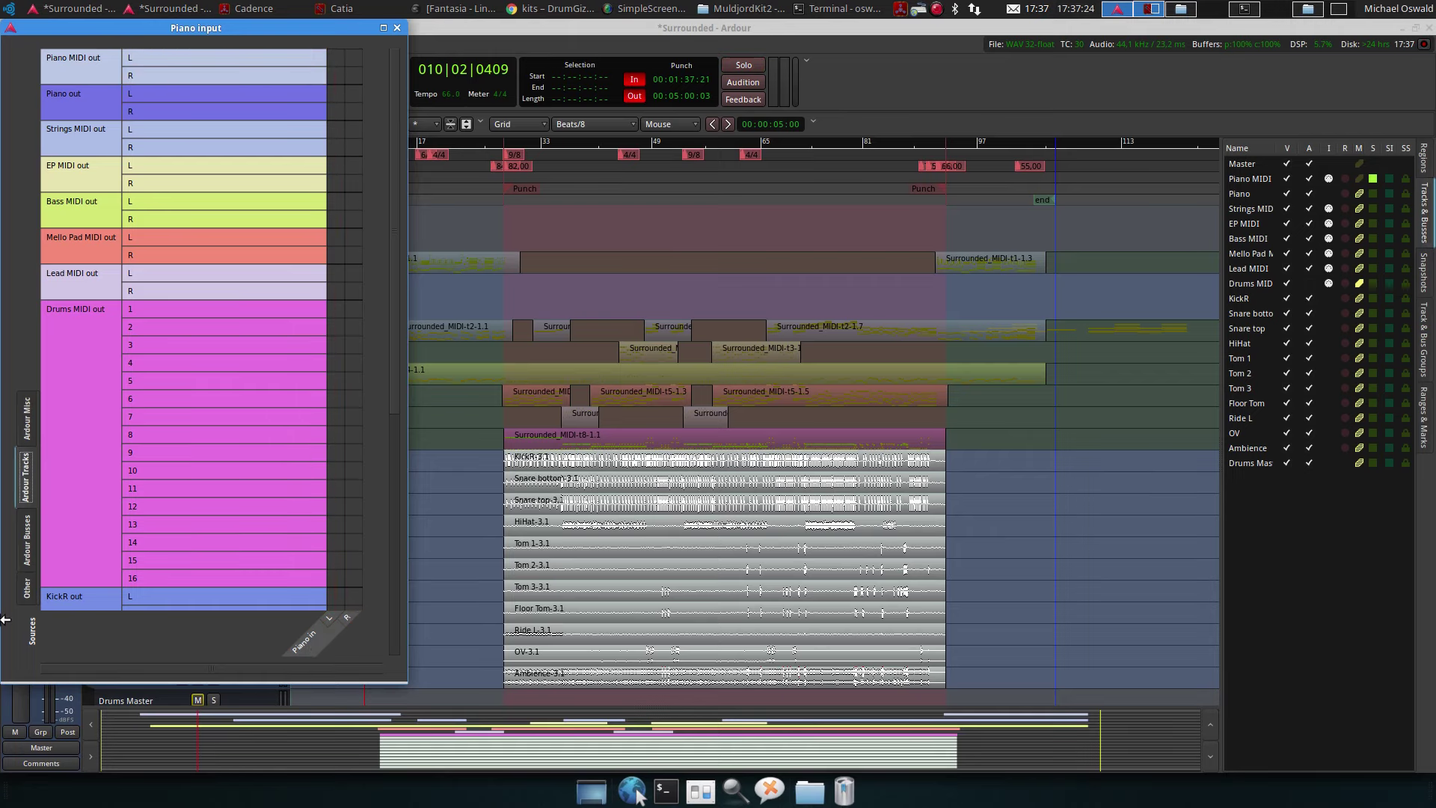
Connect LinuxSampler outputs 0 and 1 to the Piano track's left and right inputs and close the routing matrix
scroll(196, 396, down, 3)
click(25, 591)
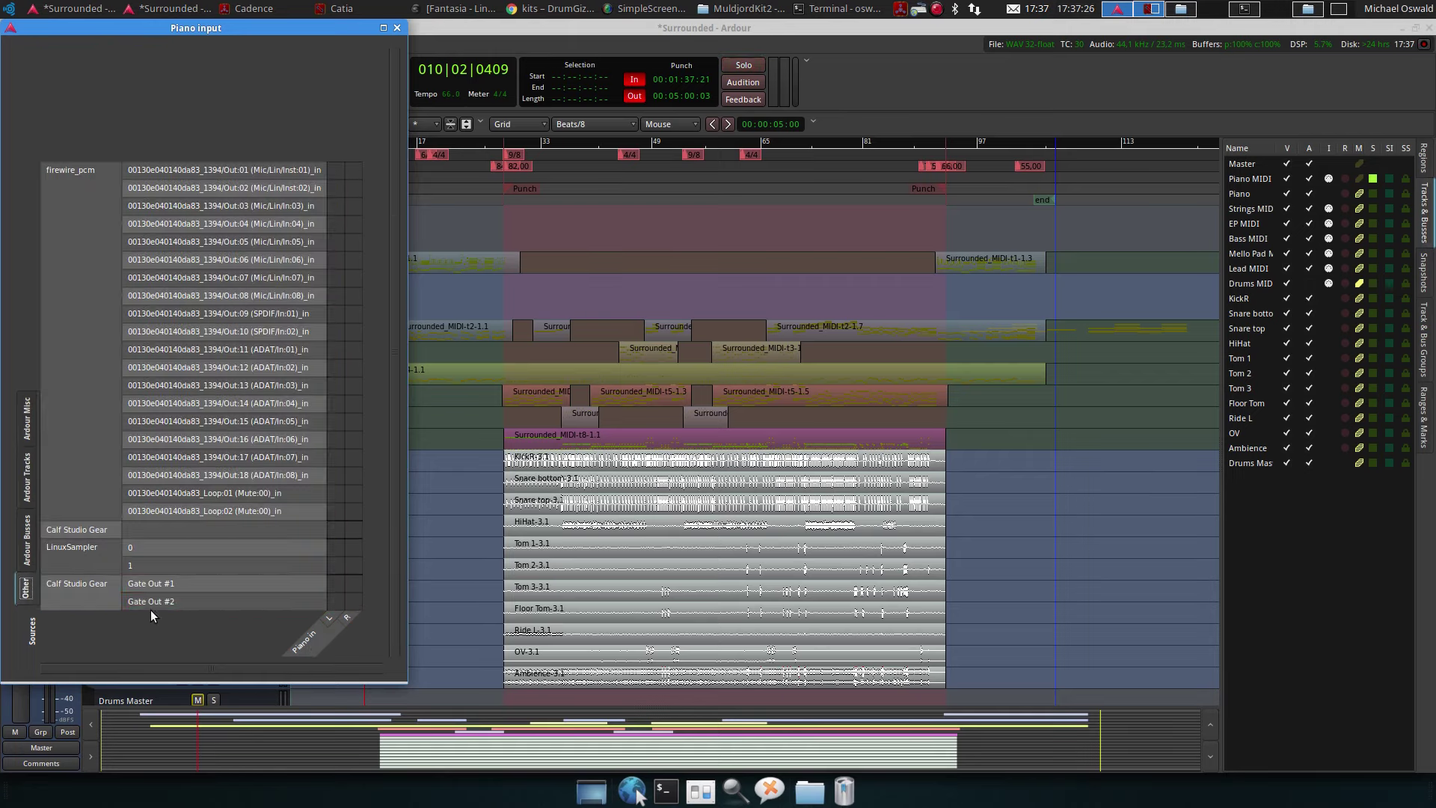
click(336, 548)
click(354, 566)
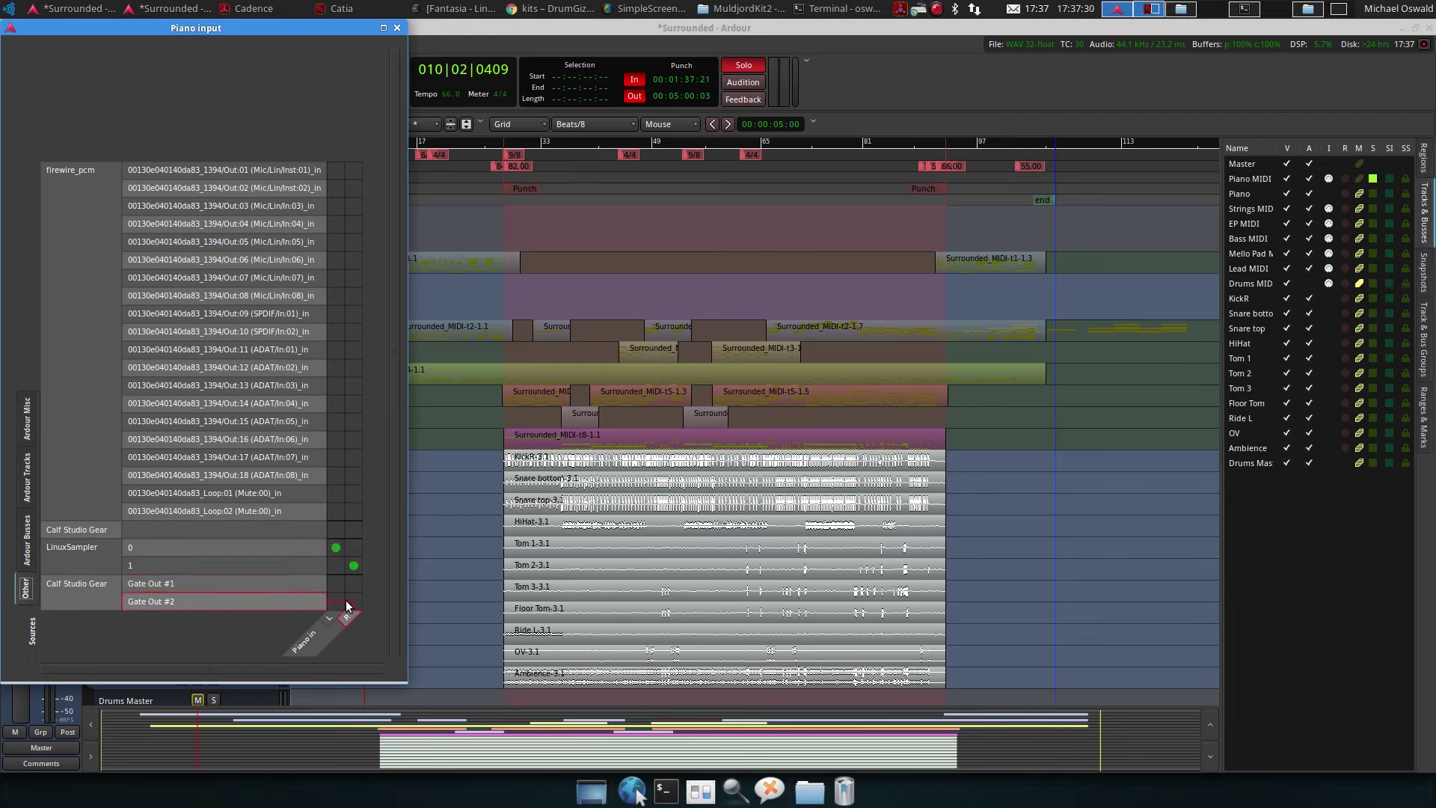
click(396, 28)
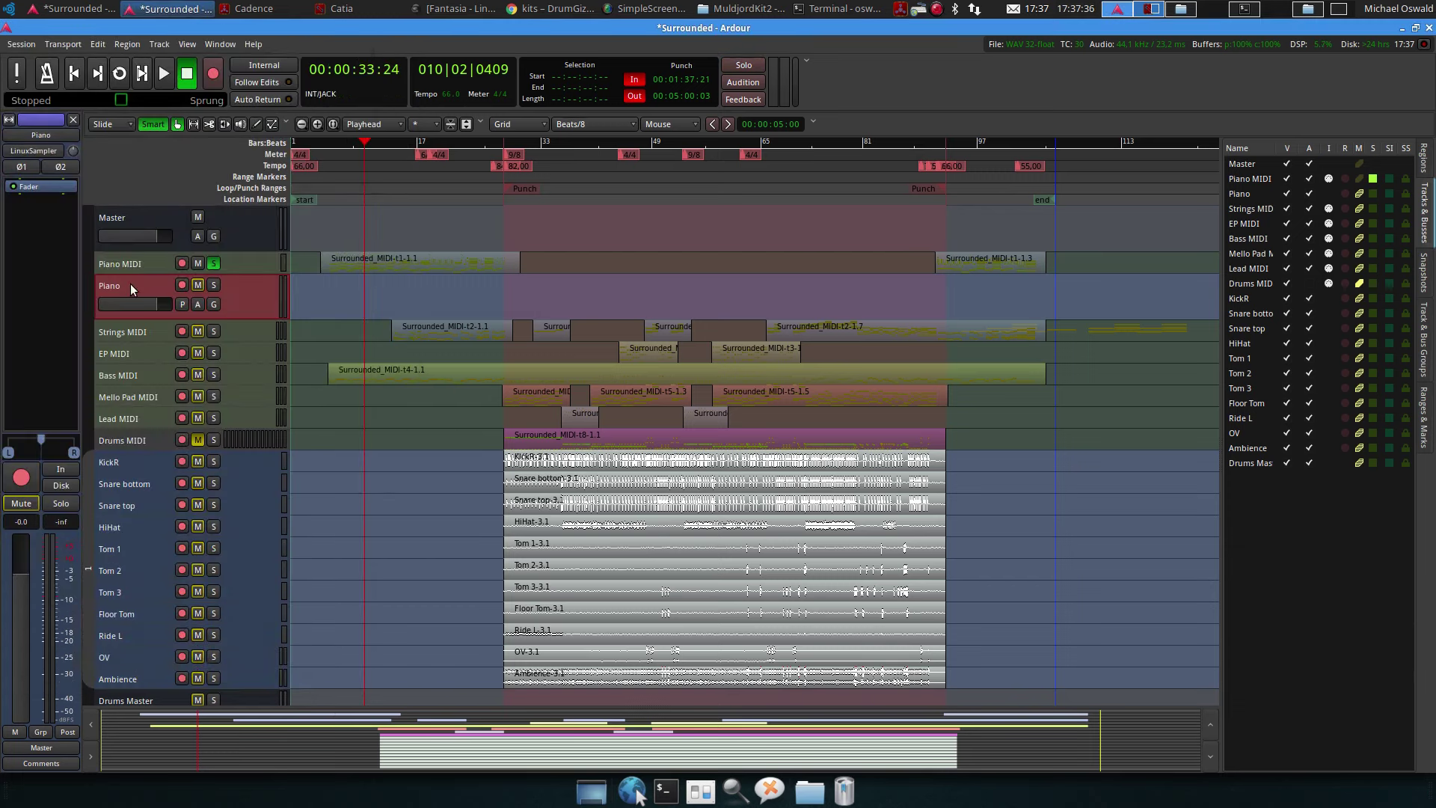
Connect the Piano MIDI track's MIDI output to LinuxSampler in the MIDI Connection Manager, and close the manager
click(234, 43)
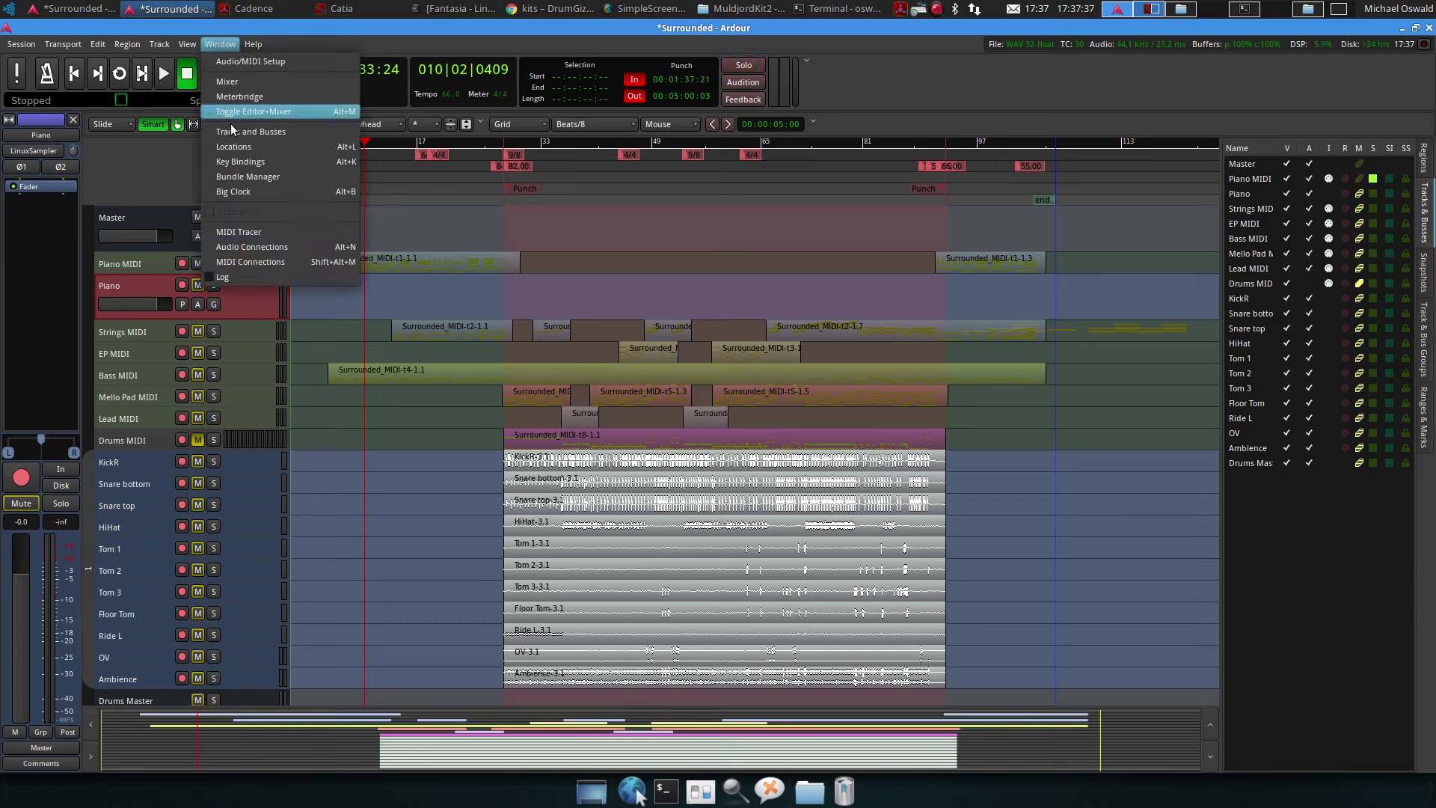
click(251, 260)
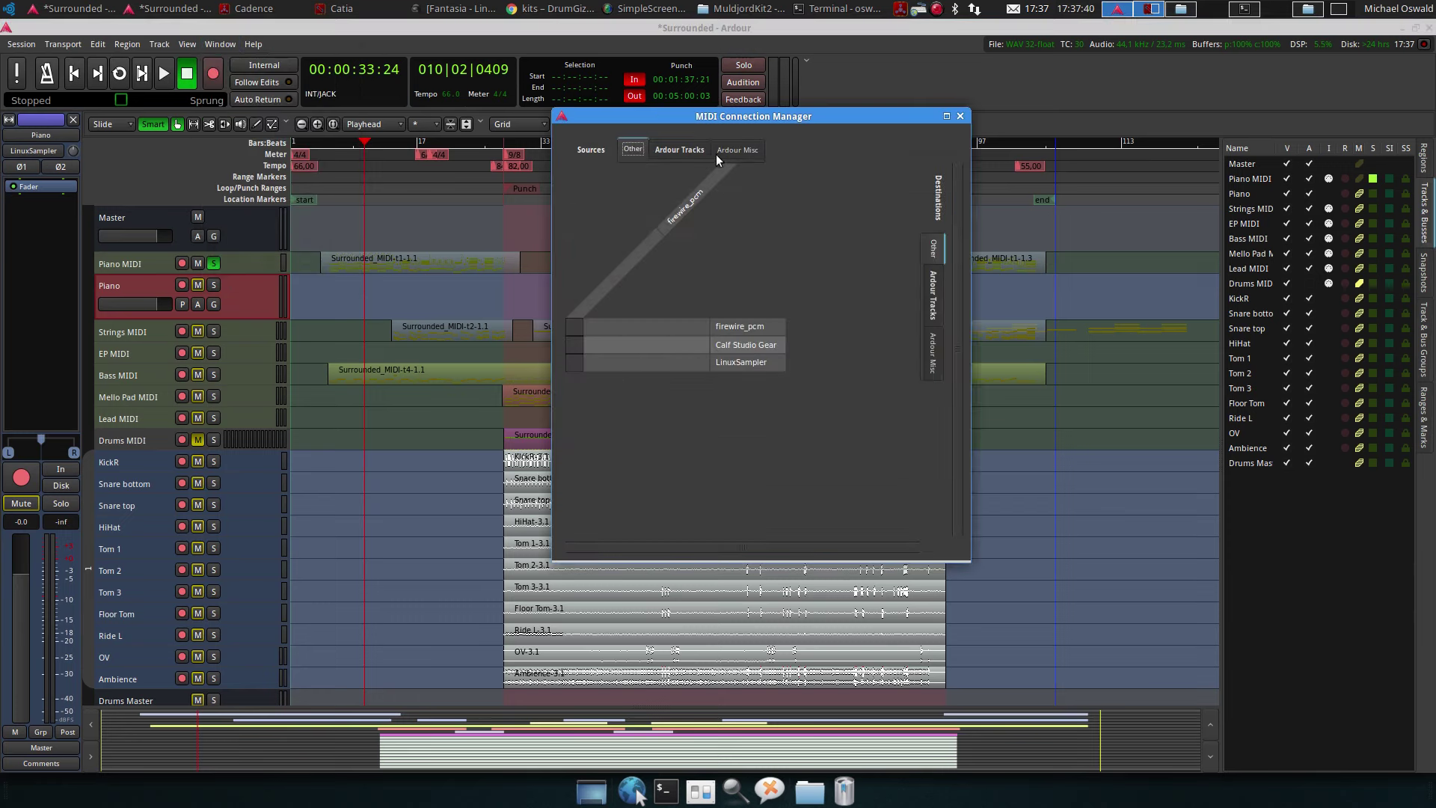
click(931, 307)
click(932, 352)
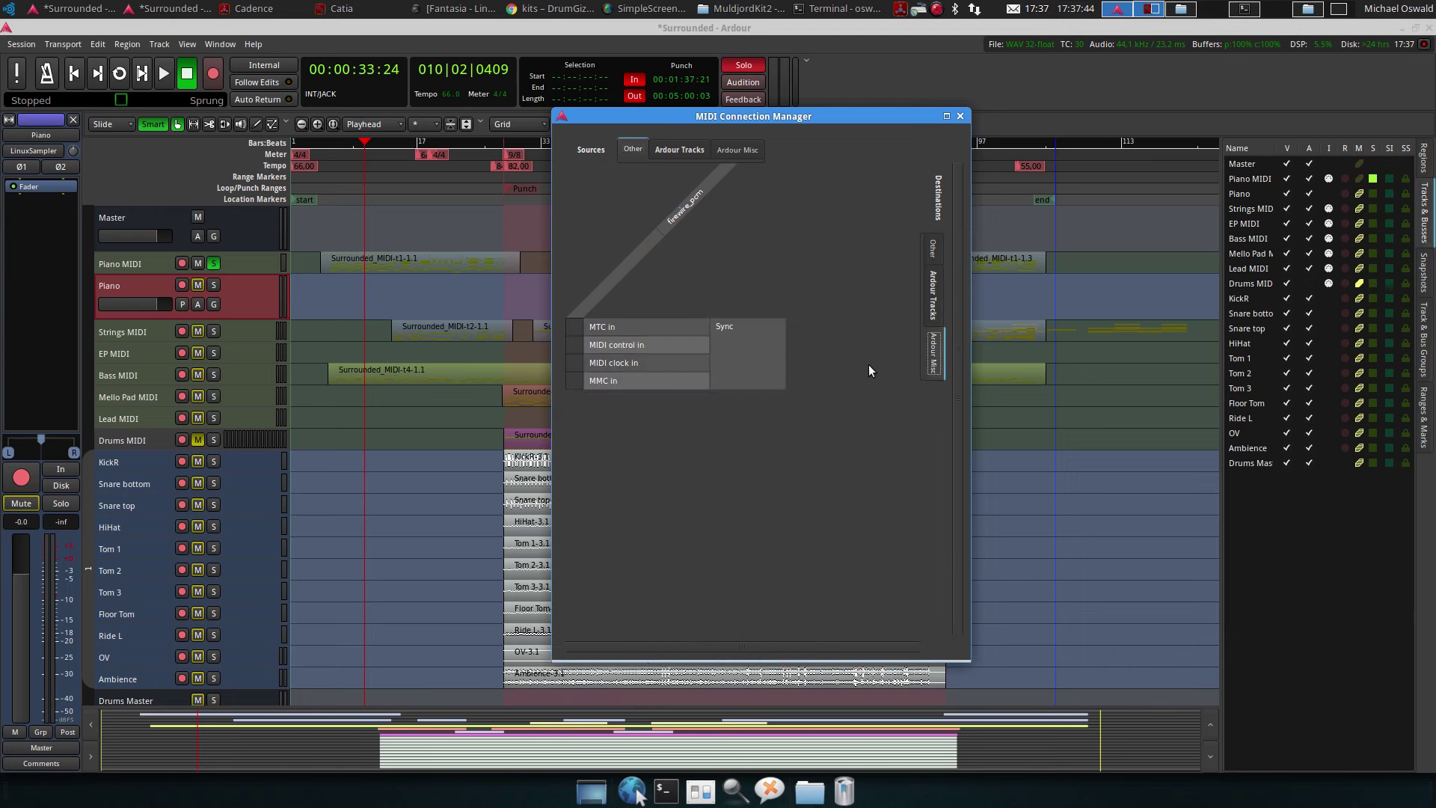
click(931, 249)
click(679, 150)
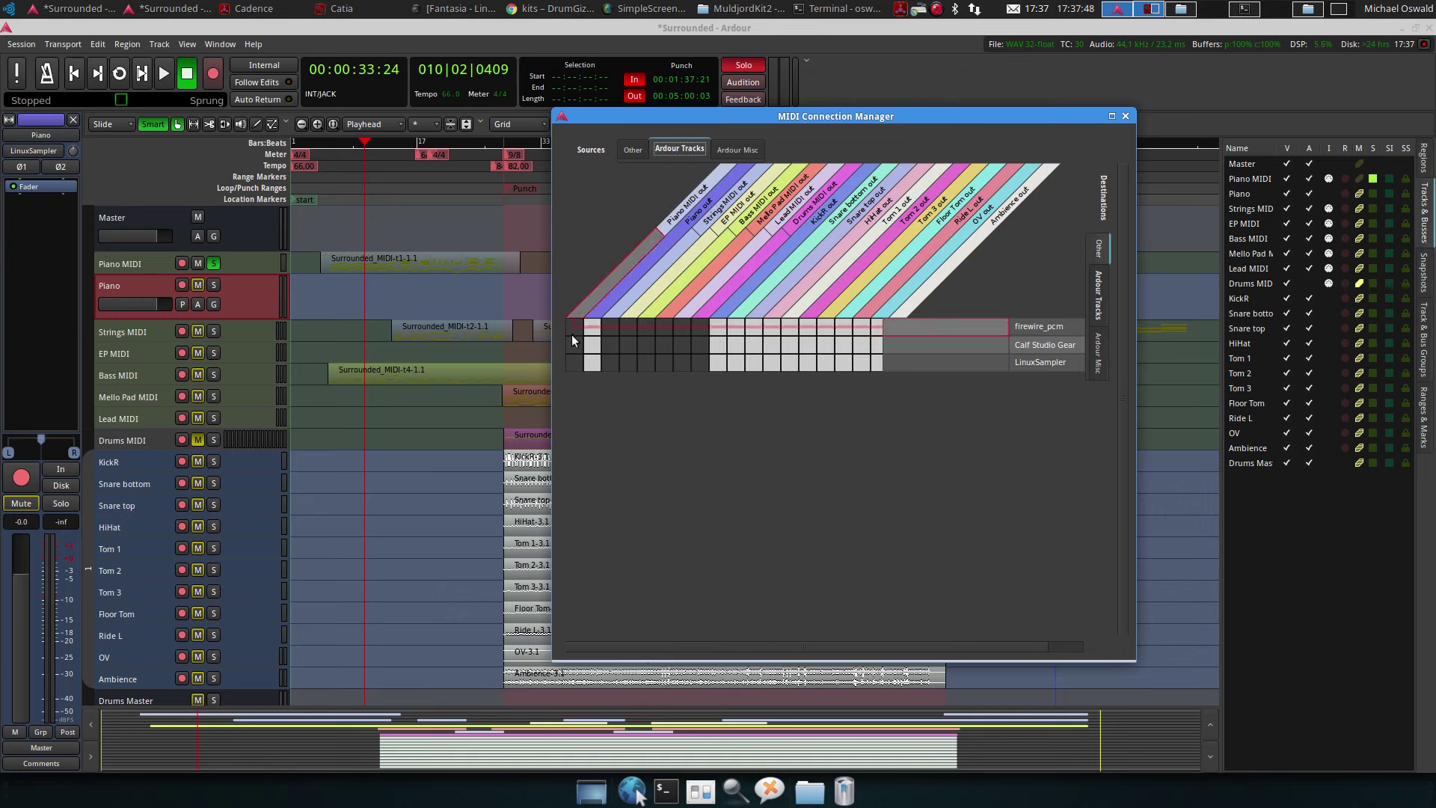
click(578, 361)
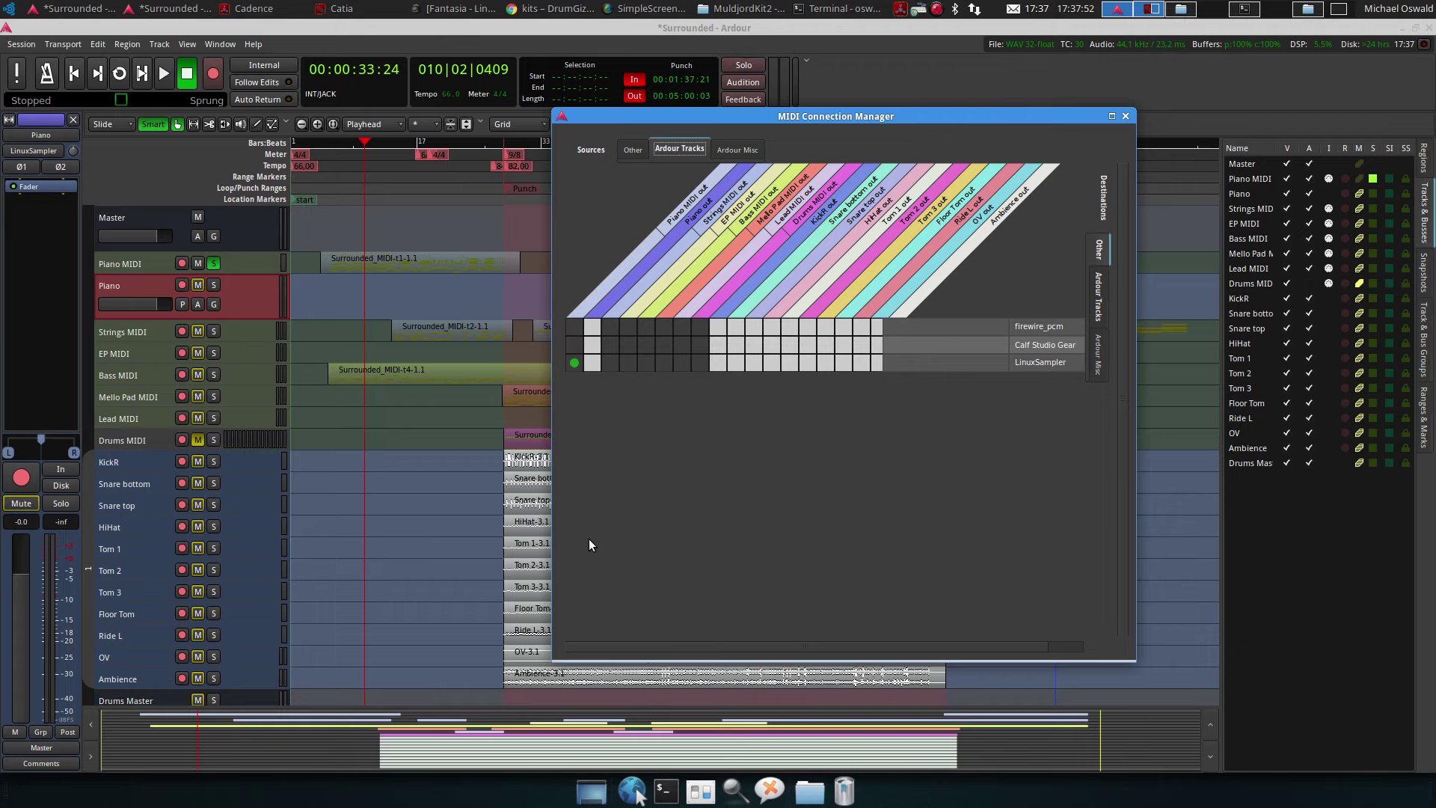
click(1125, 116)
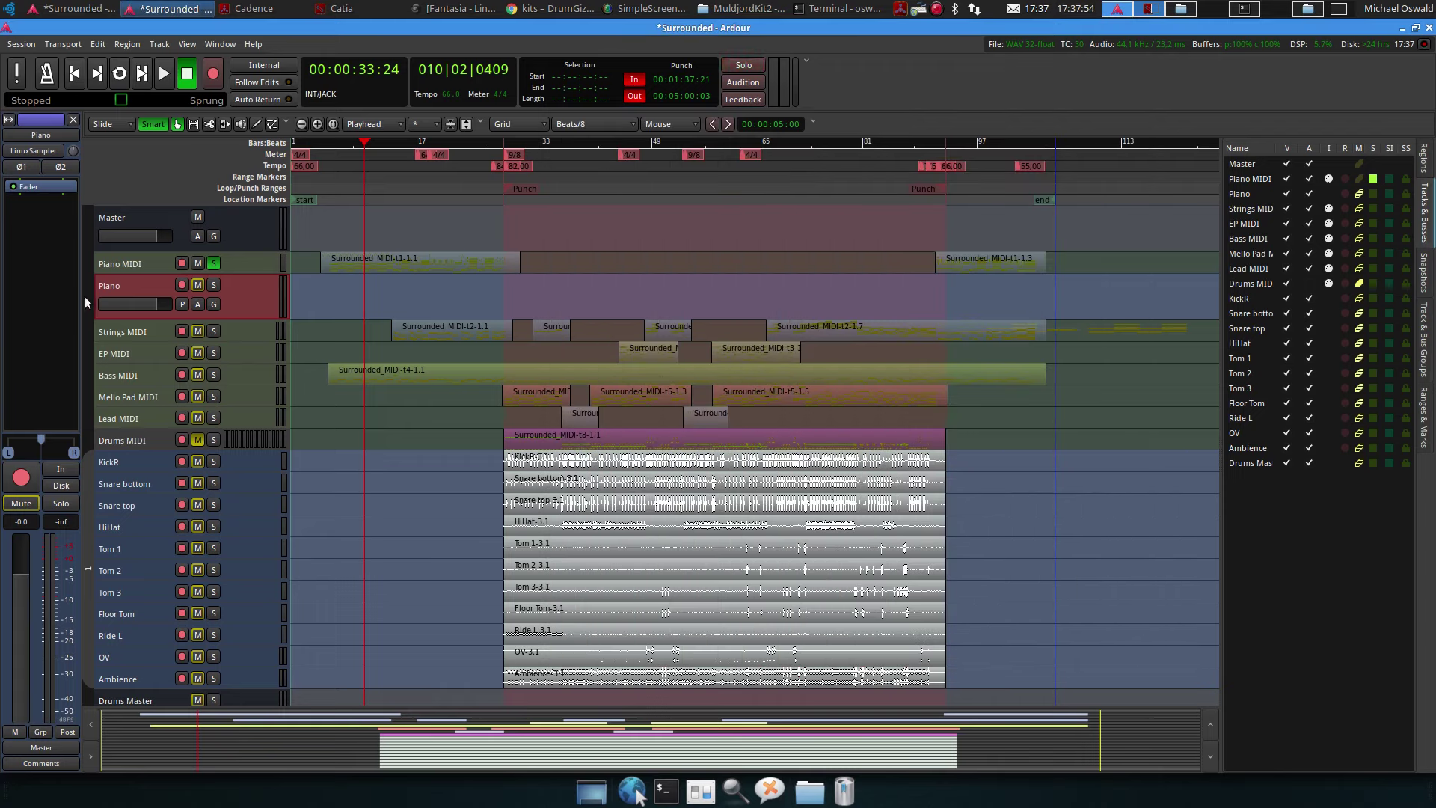
Enable input monitoring on the Piano audio track and play the song briefly to test the sampler signal
click(61, 469)
click(164, 75)
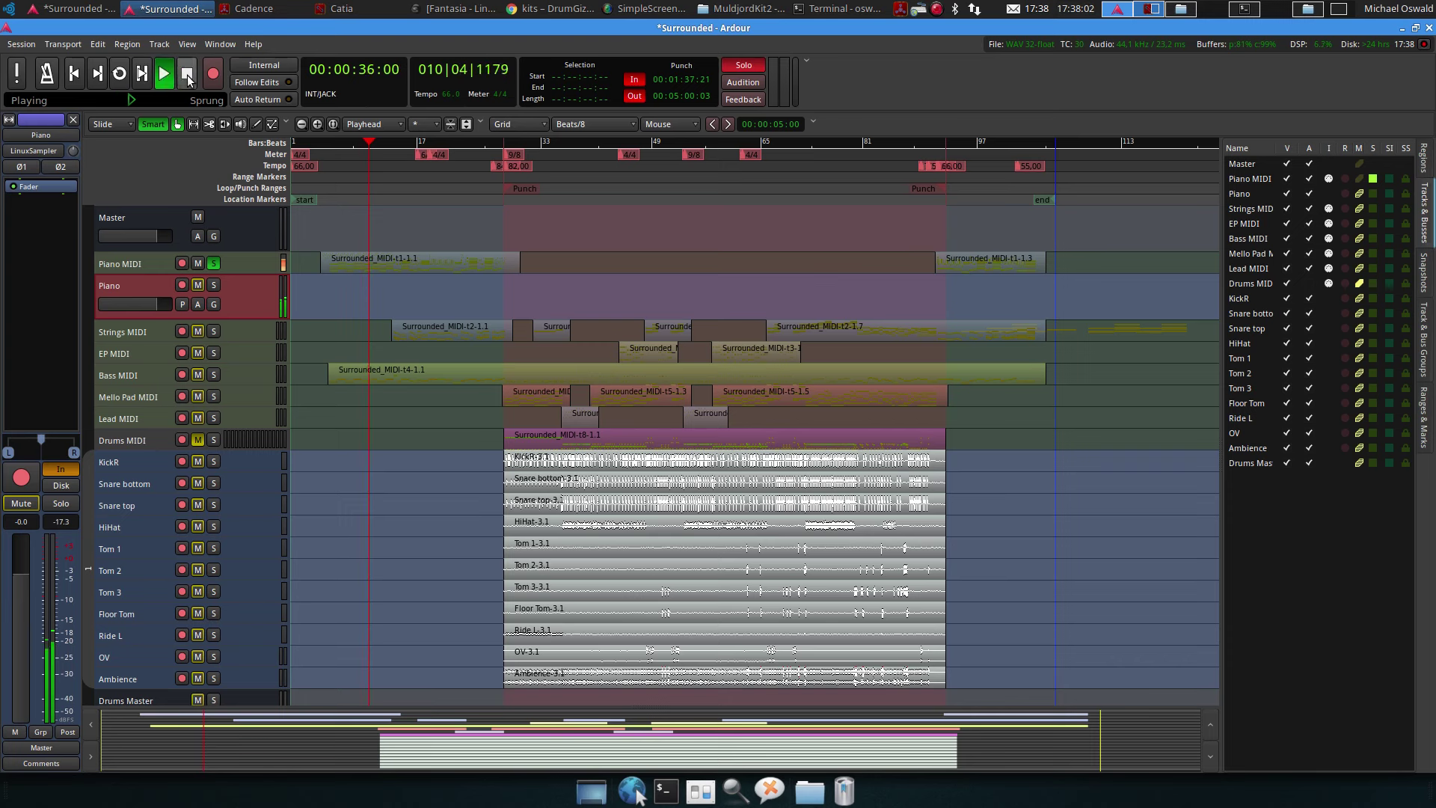
click(188, 81)
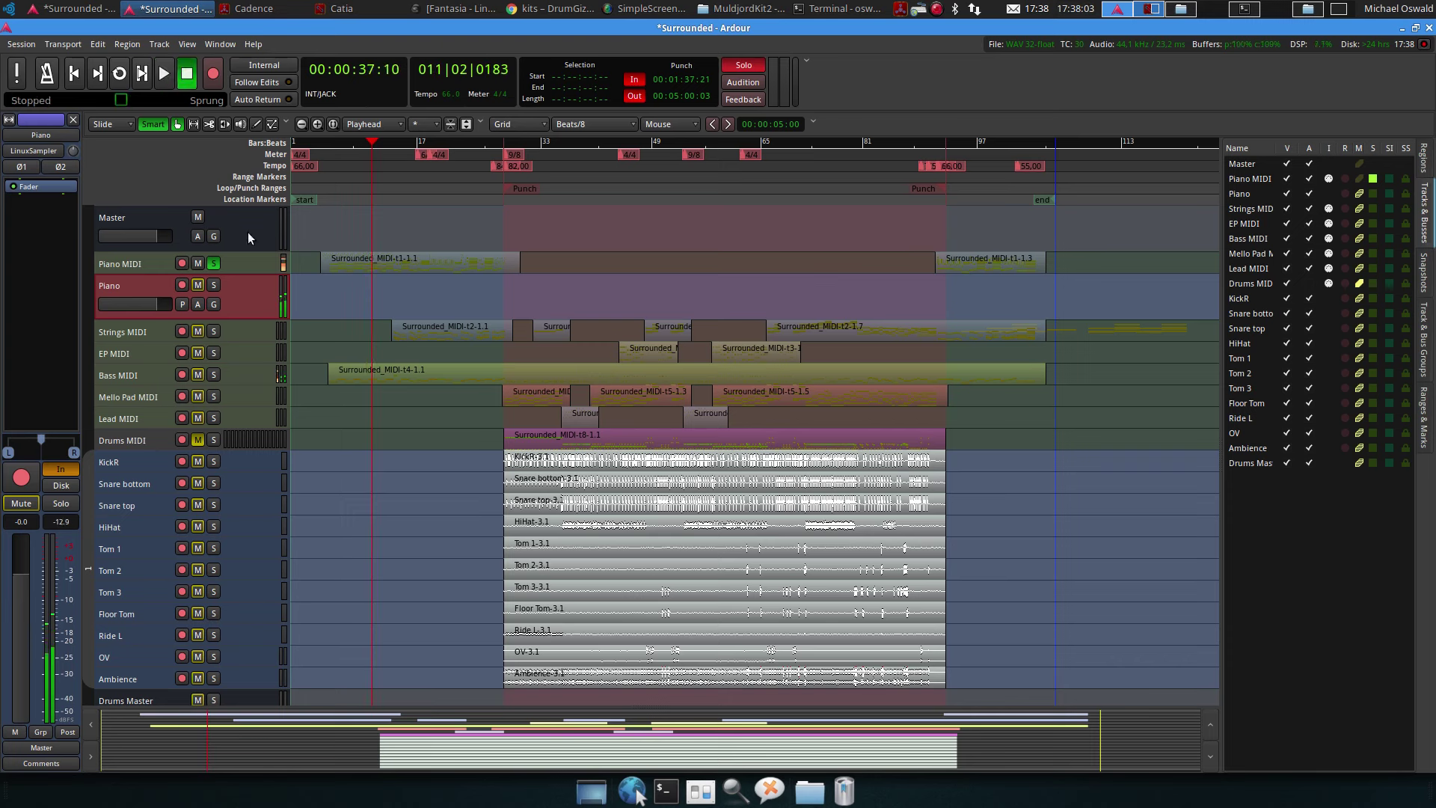
Check the routing of the track outputs to the busses in the Audio Connection Manager and close it
right_click(246, 302)
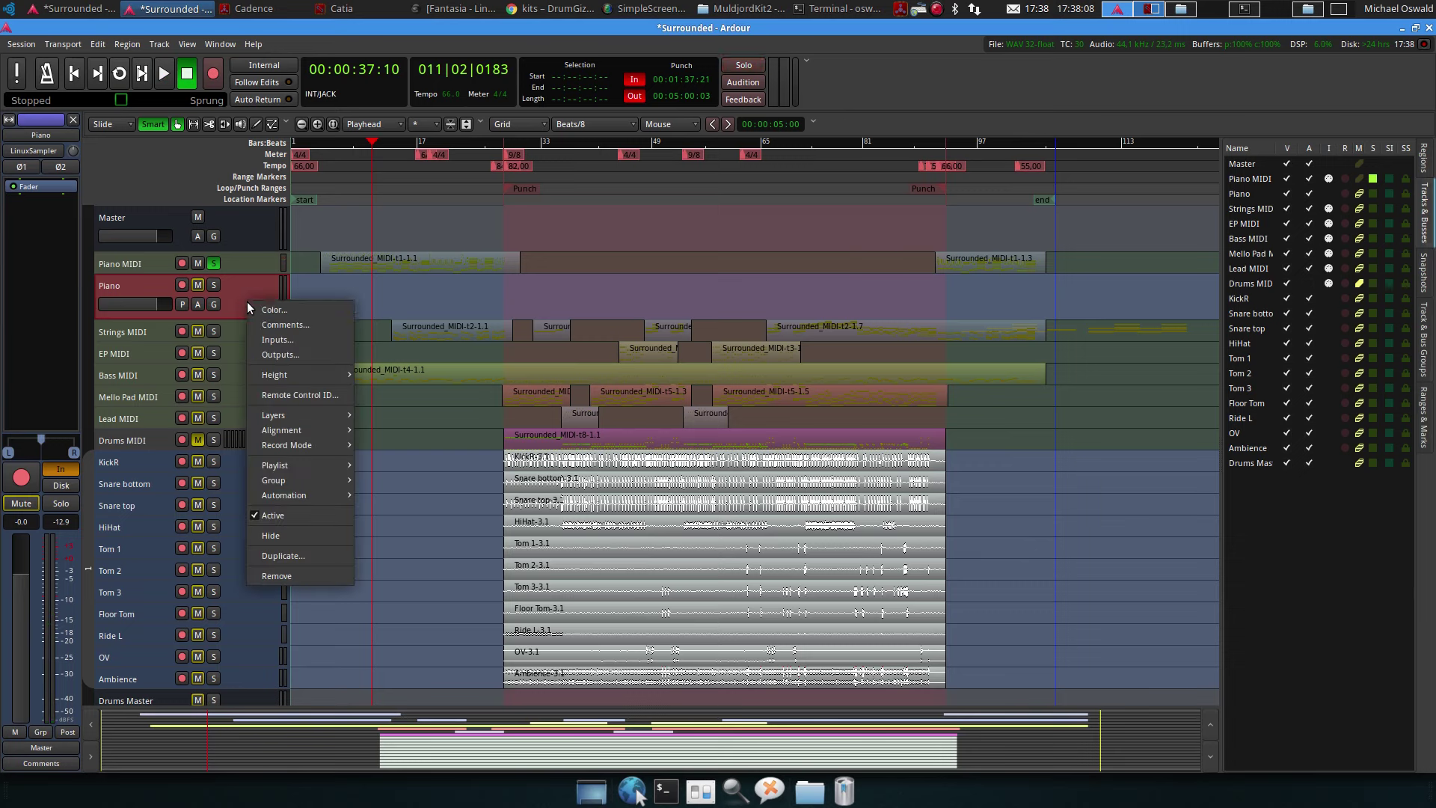
click(232, 294)
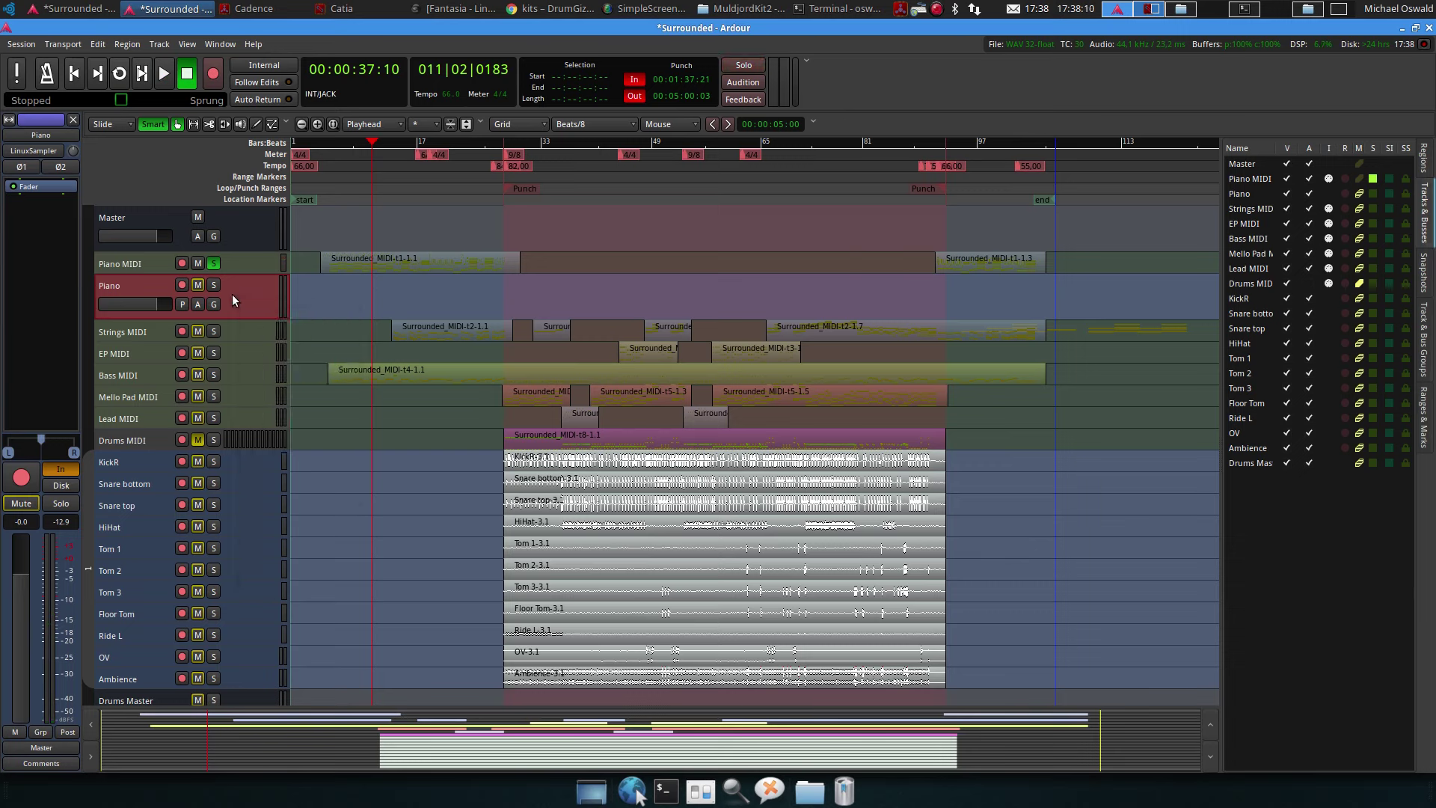
click(218, 45)
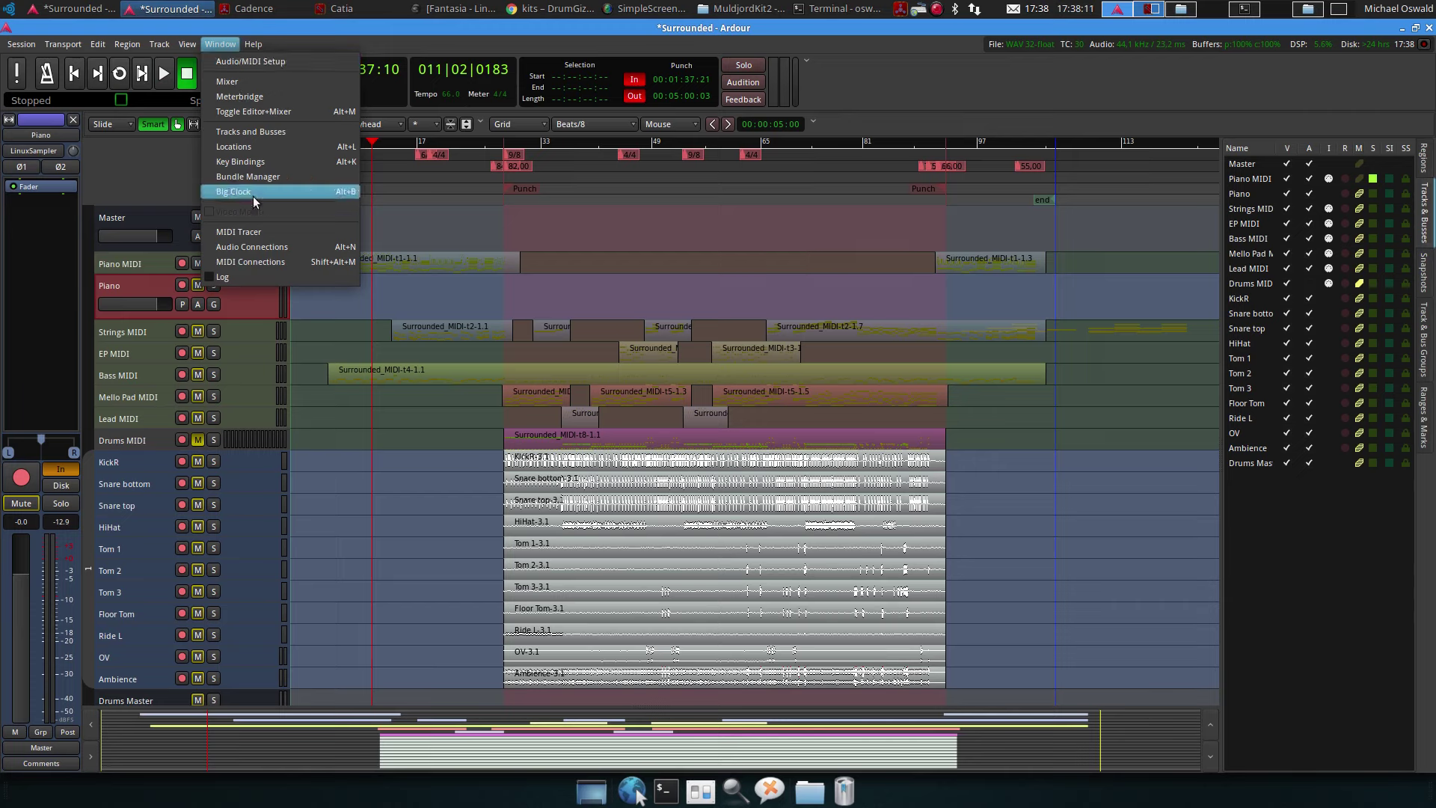
click(269, 246)
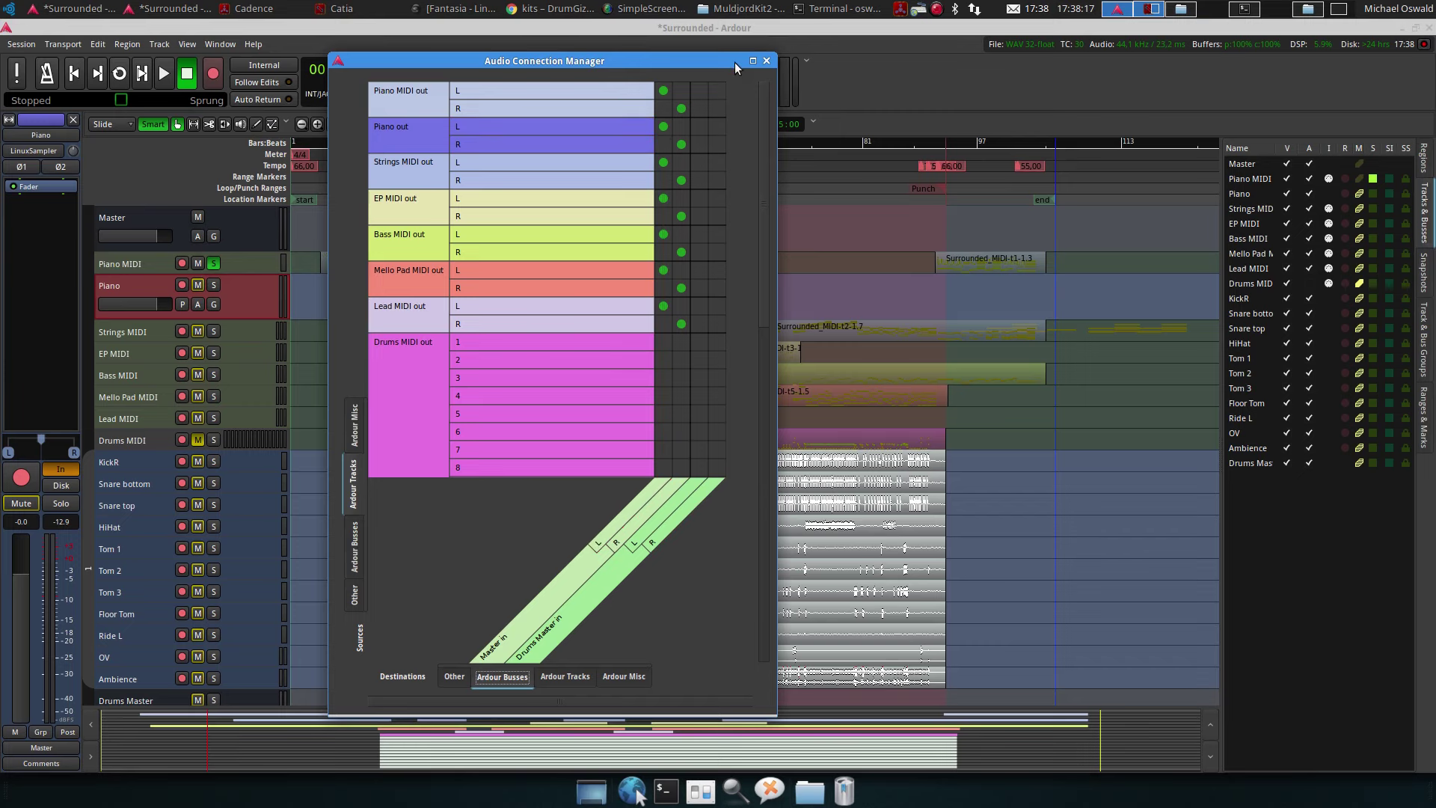
click(765, 60)
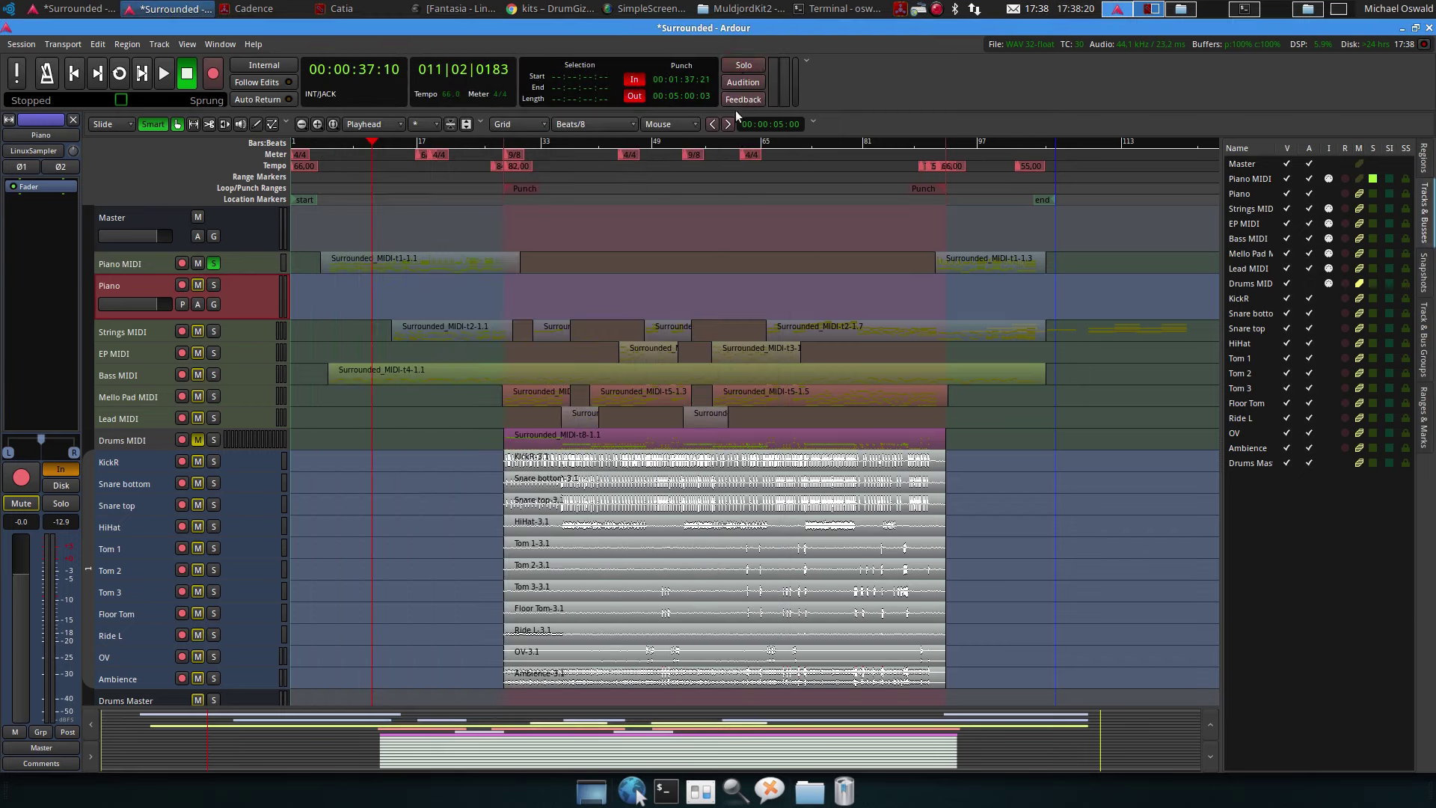
Clear all track solos and play the song for a few seconds
click(737, 67)
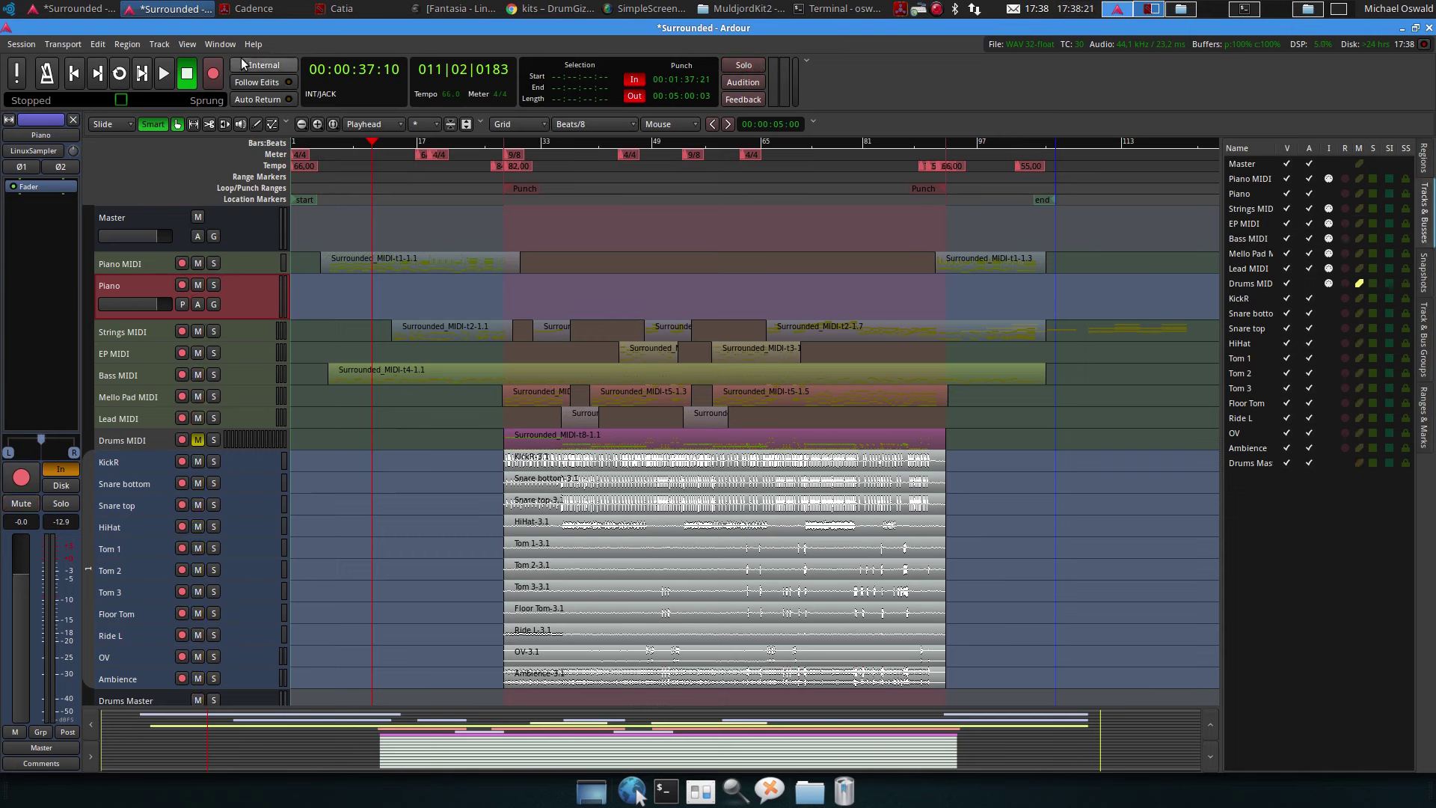
click(167, 78)
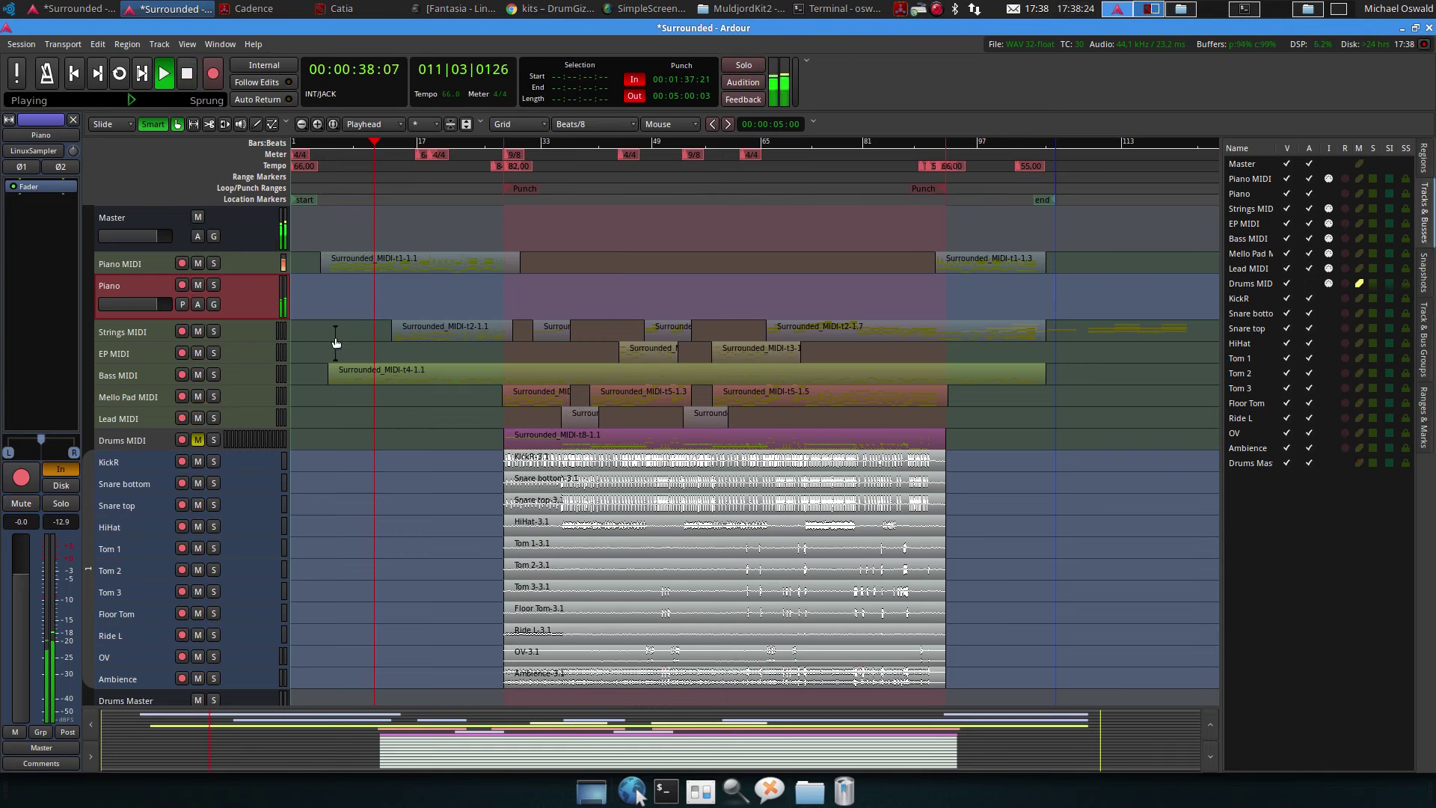
click(187, 75)
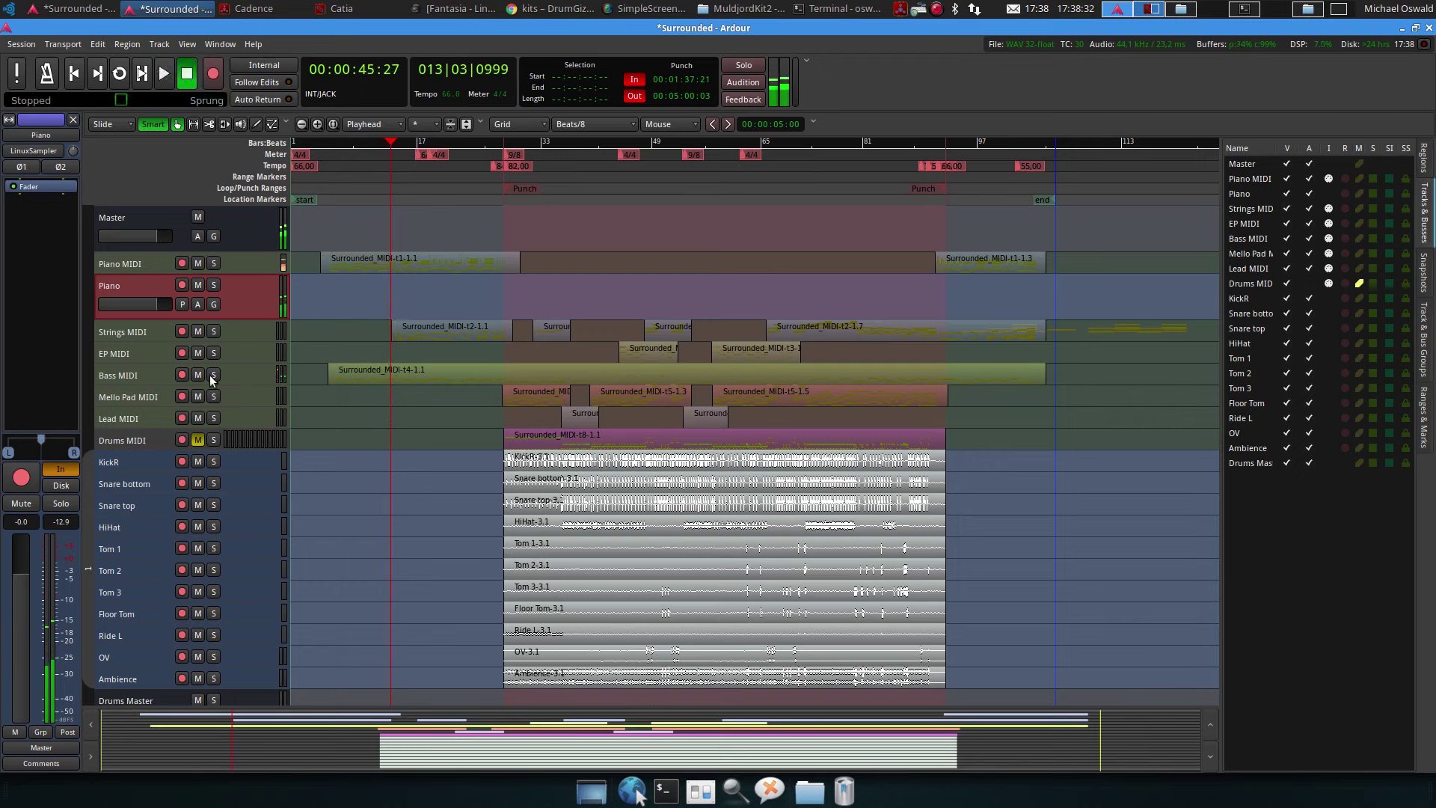
Solo both the Piano MIDI and Piano tracks and listen to a short passage of the song
click(213, 263)
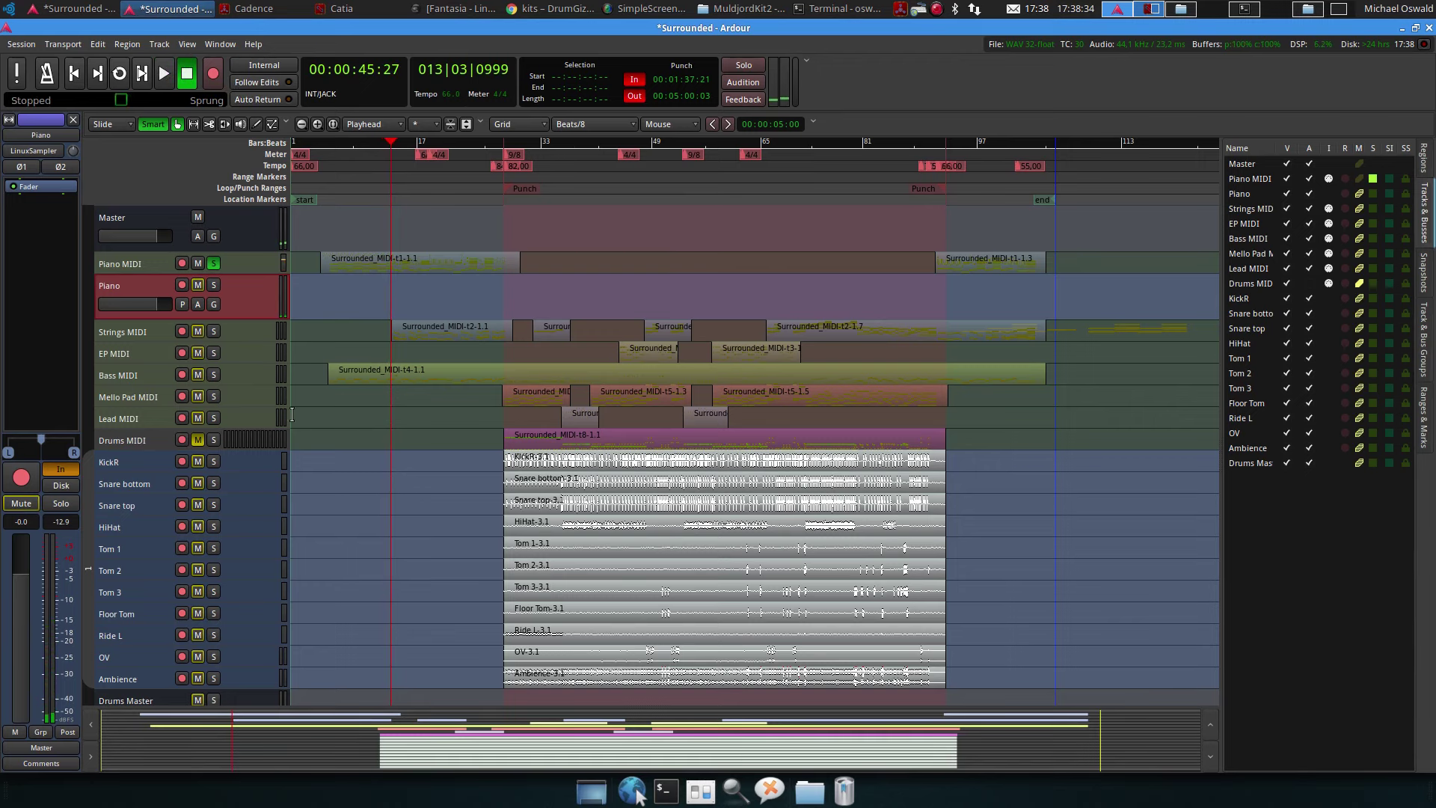
click(214, 284)
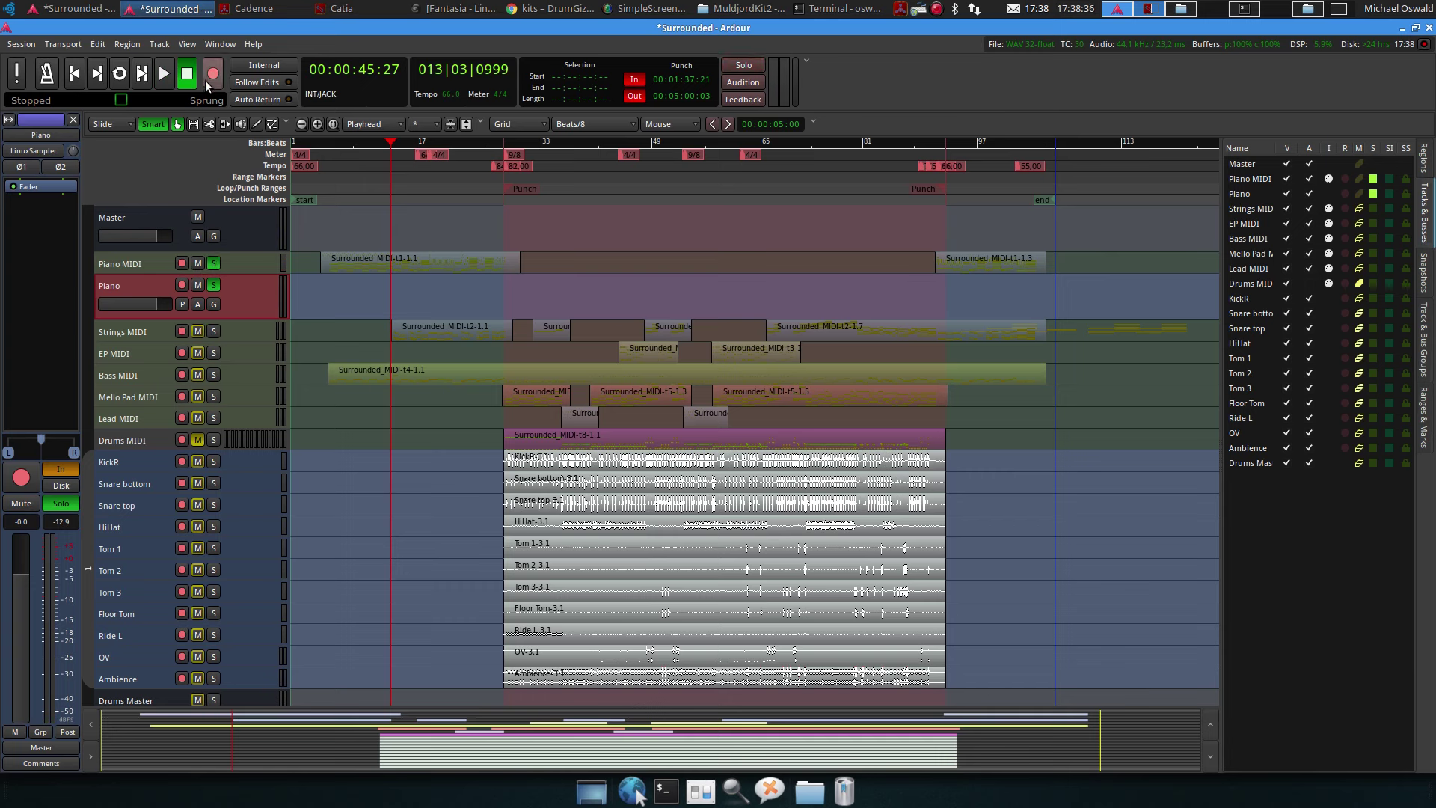
click(158, 81)
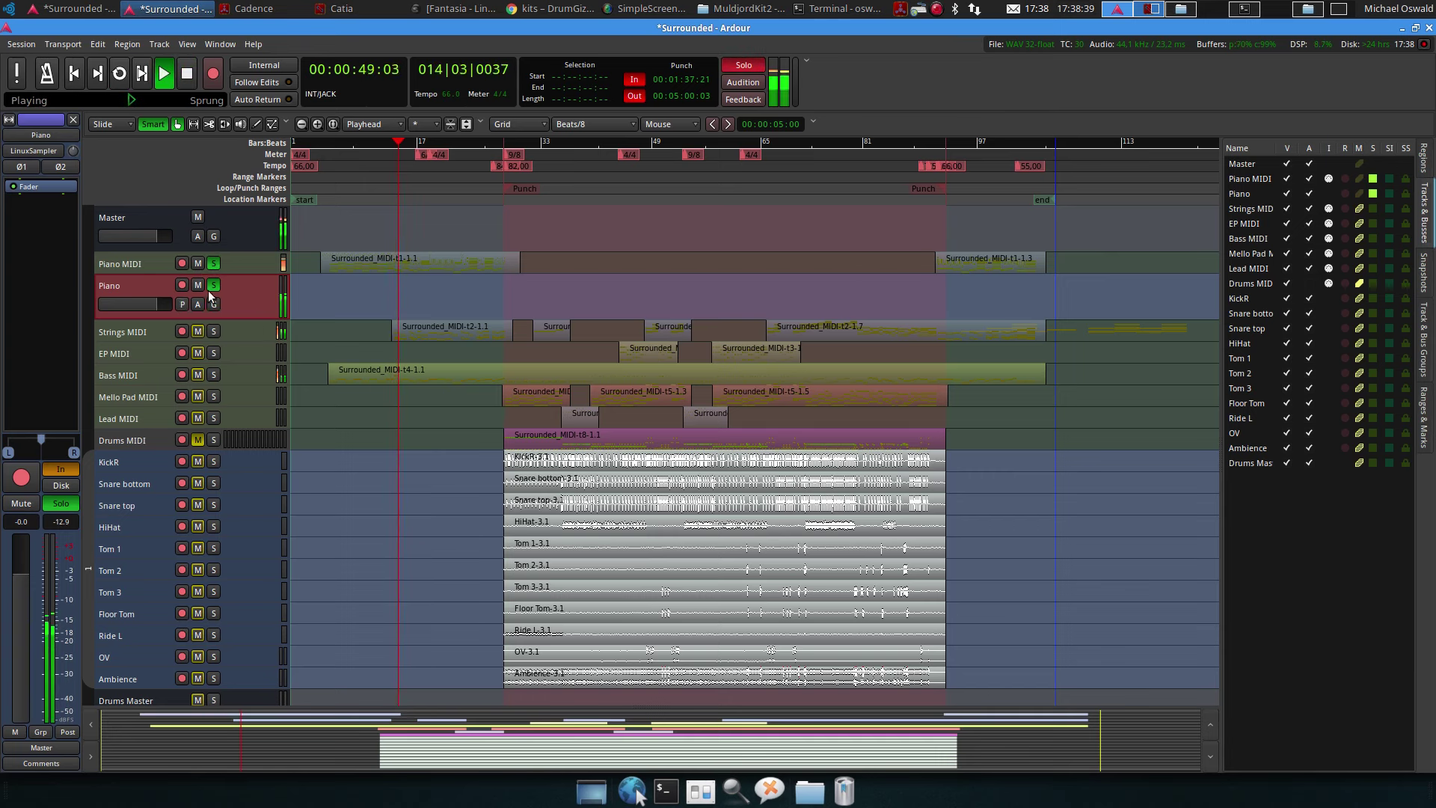
click(187, 73)
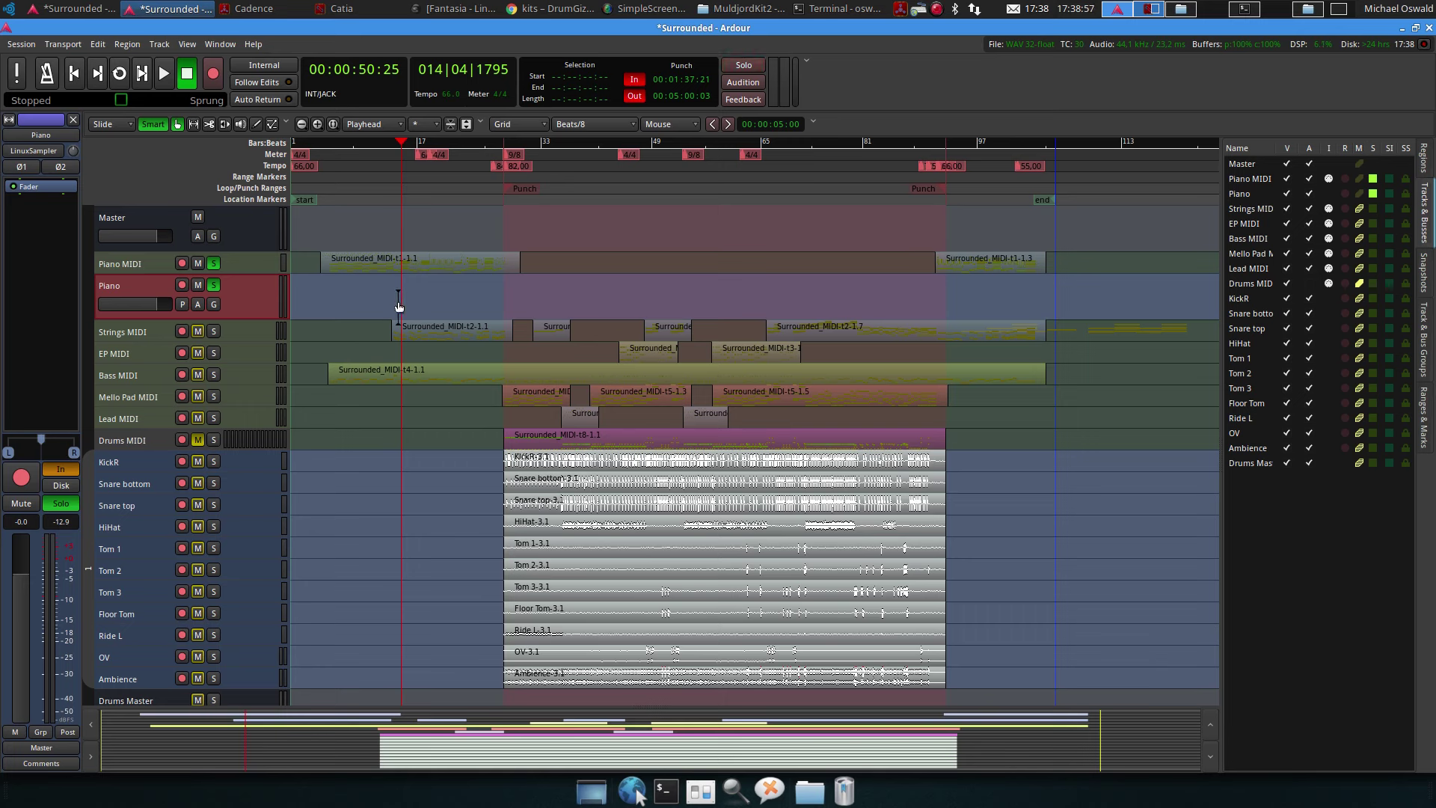
Select the first Piano MIDI region, place the playhead just before its start and audition its beginning
click(357, 262)
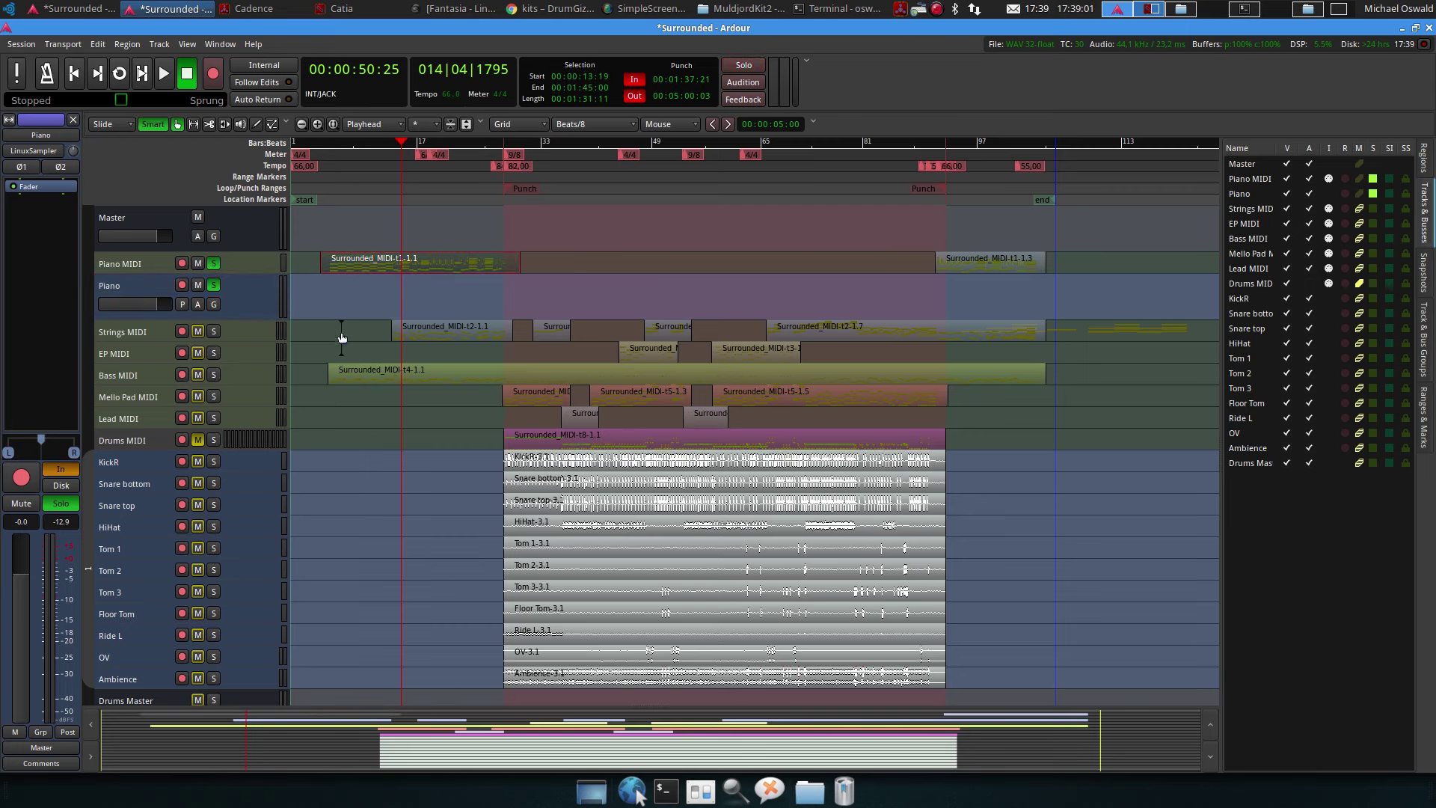
scroll(326, 283, up, 3)
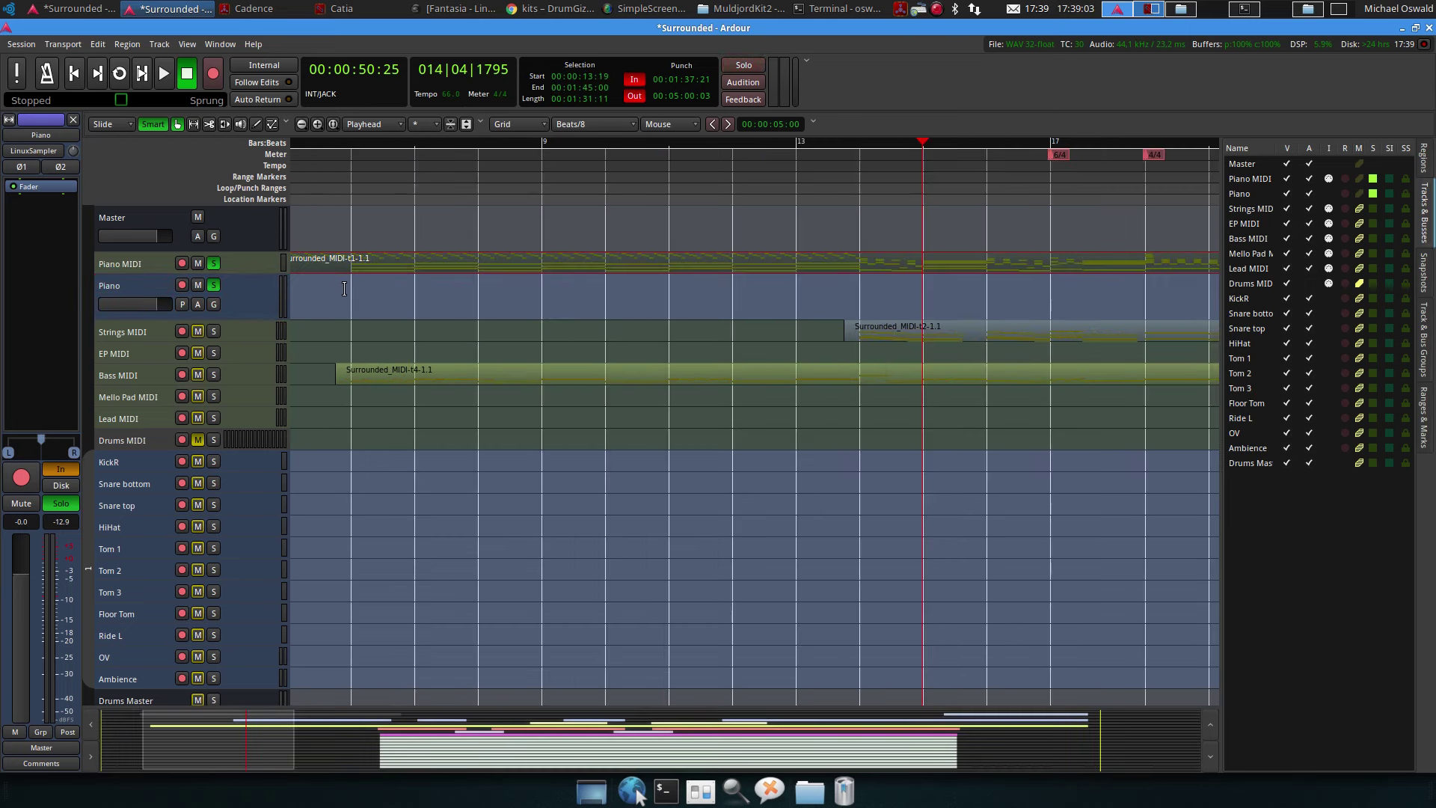
scroll(348, 288, left, 5)
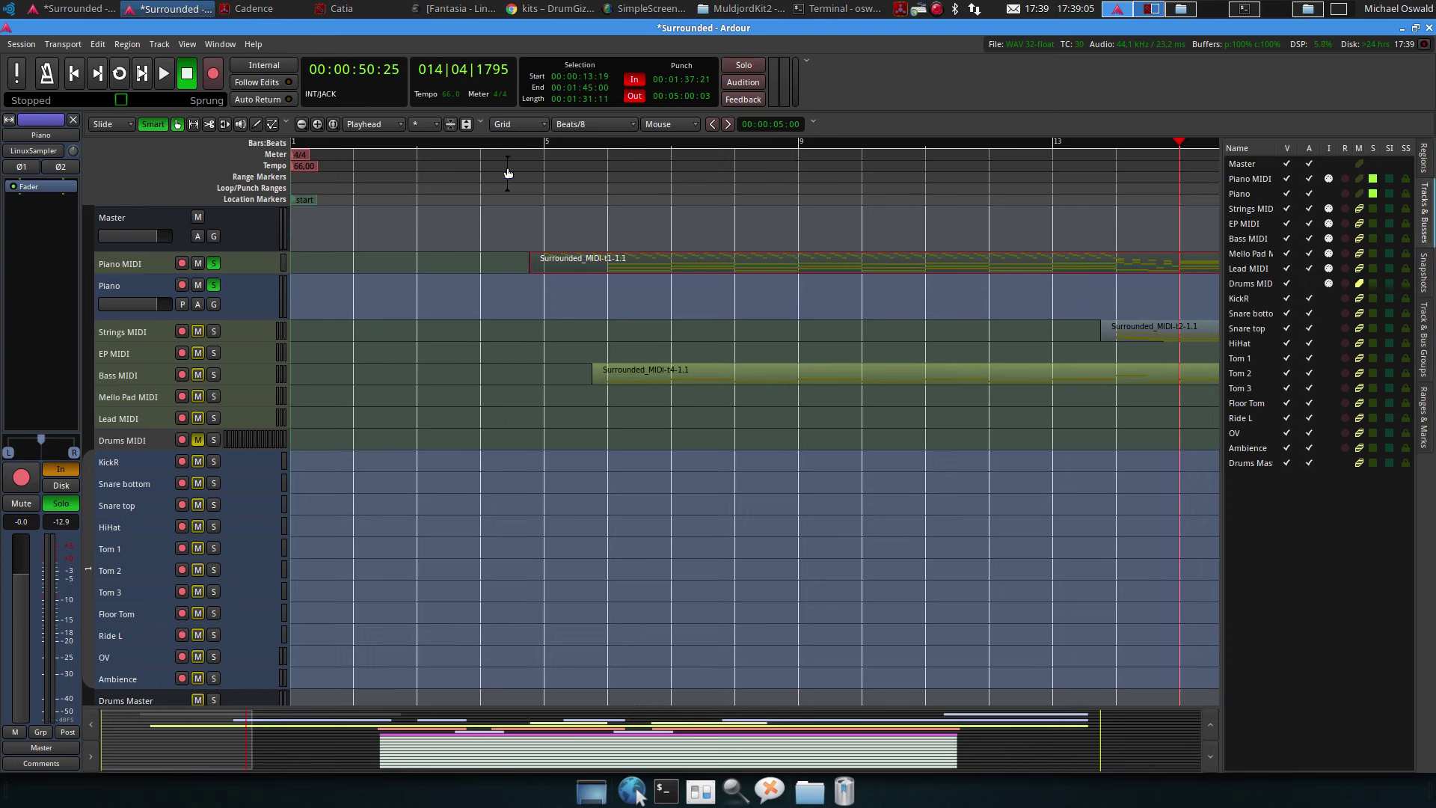
click(521, 142)
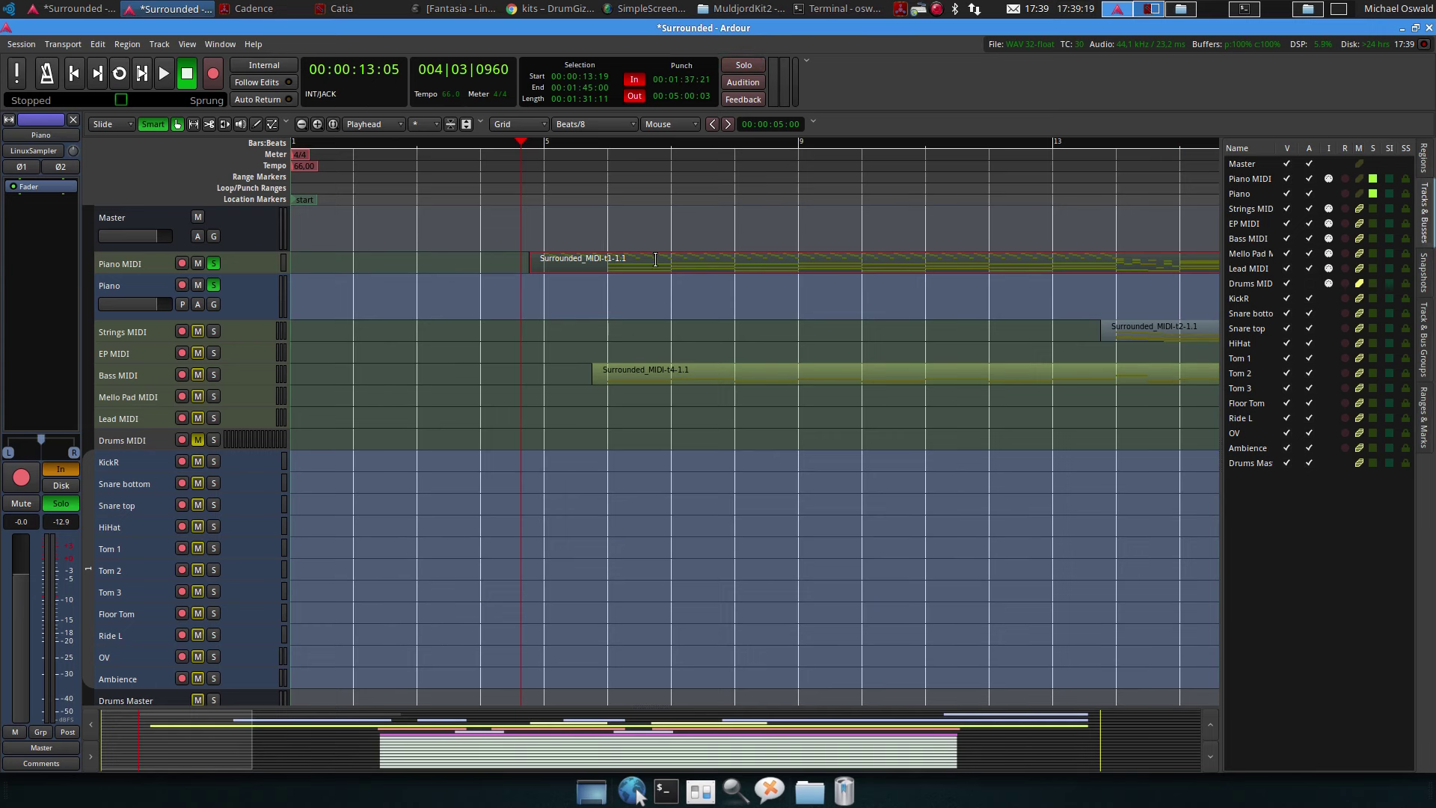
key(space)
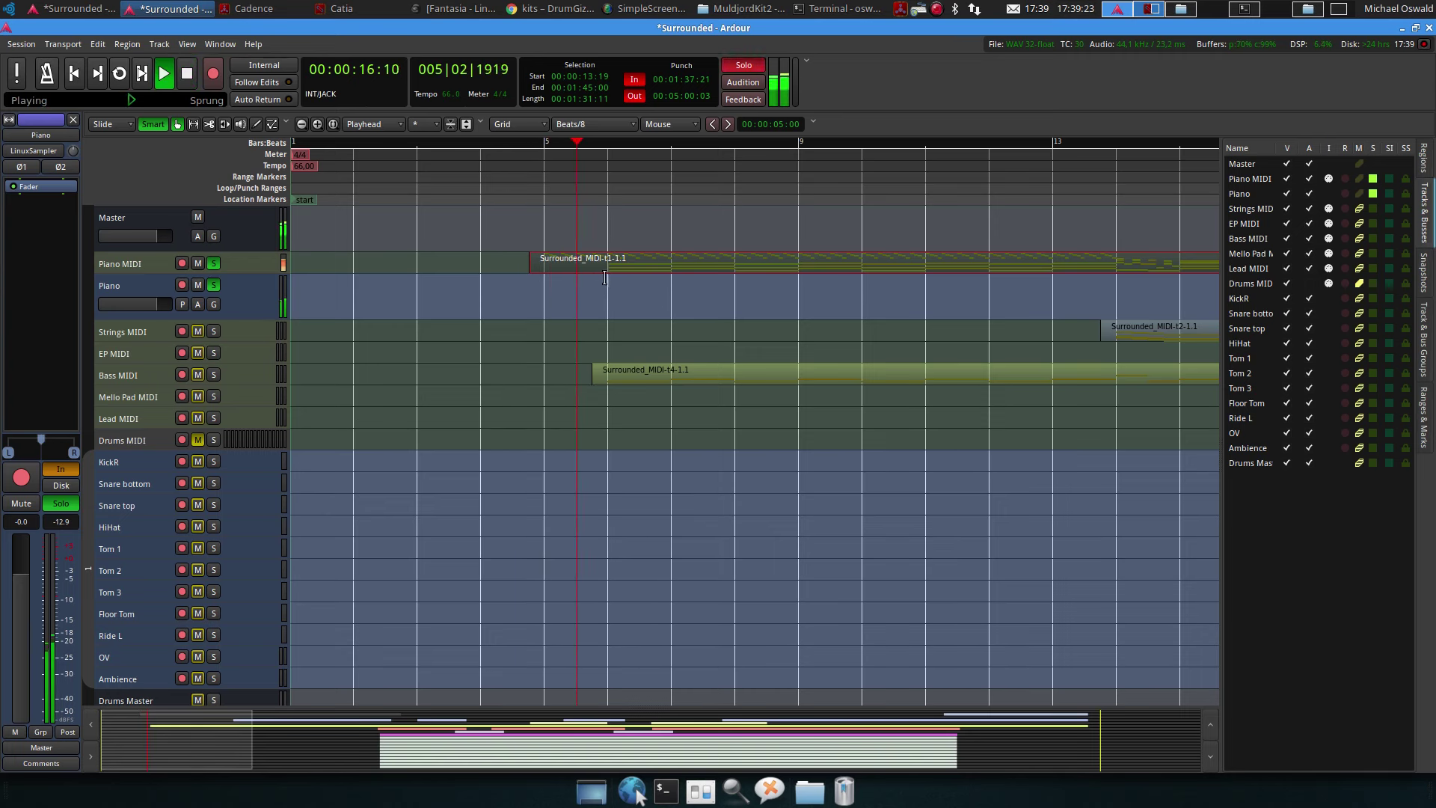
key(space)
Set the punch range to the selected first Piano MIDI region and arm the Piano audio track for recording
key(minus)
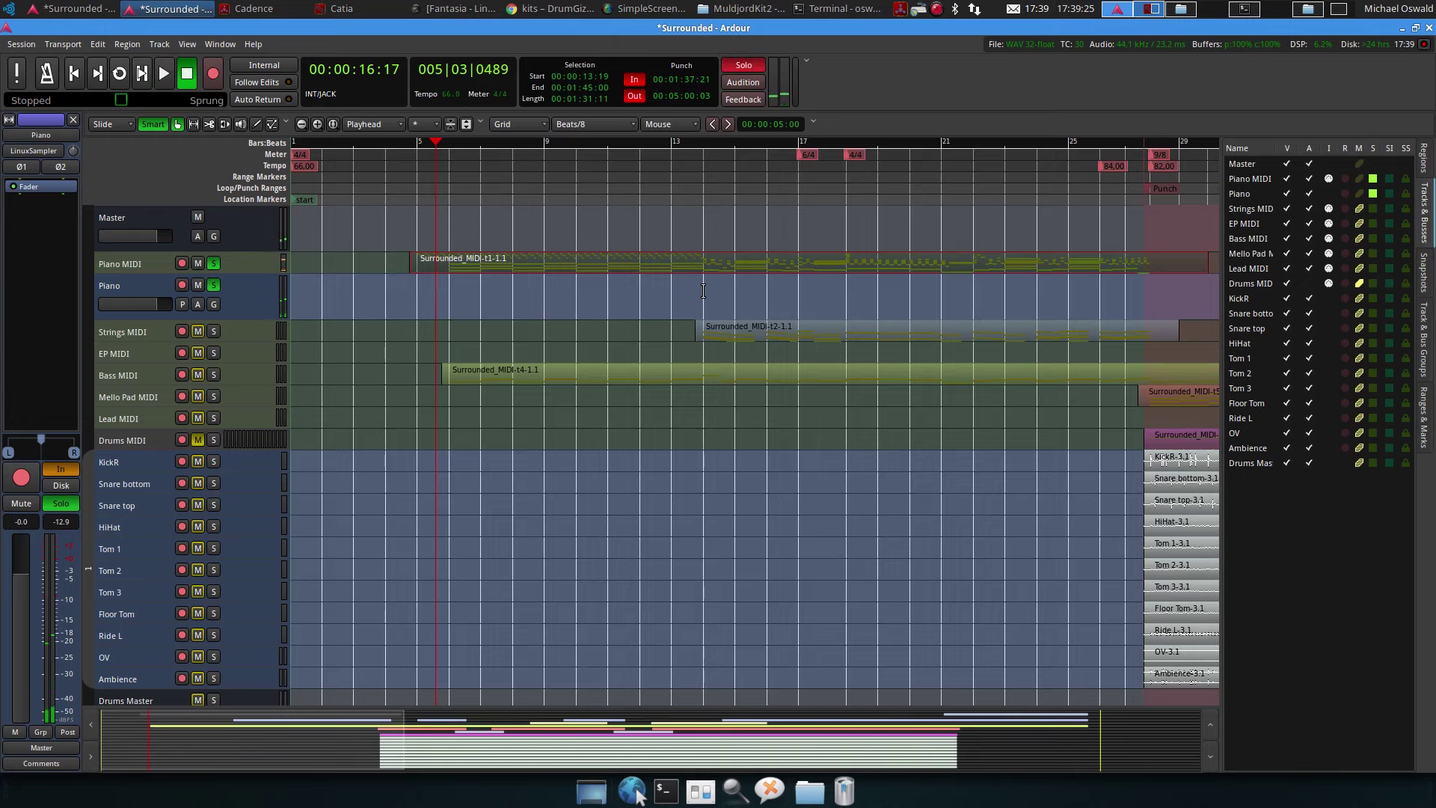
key(minus)
key(minus)
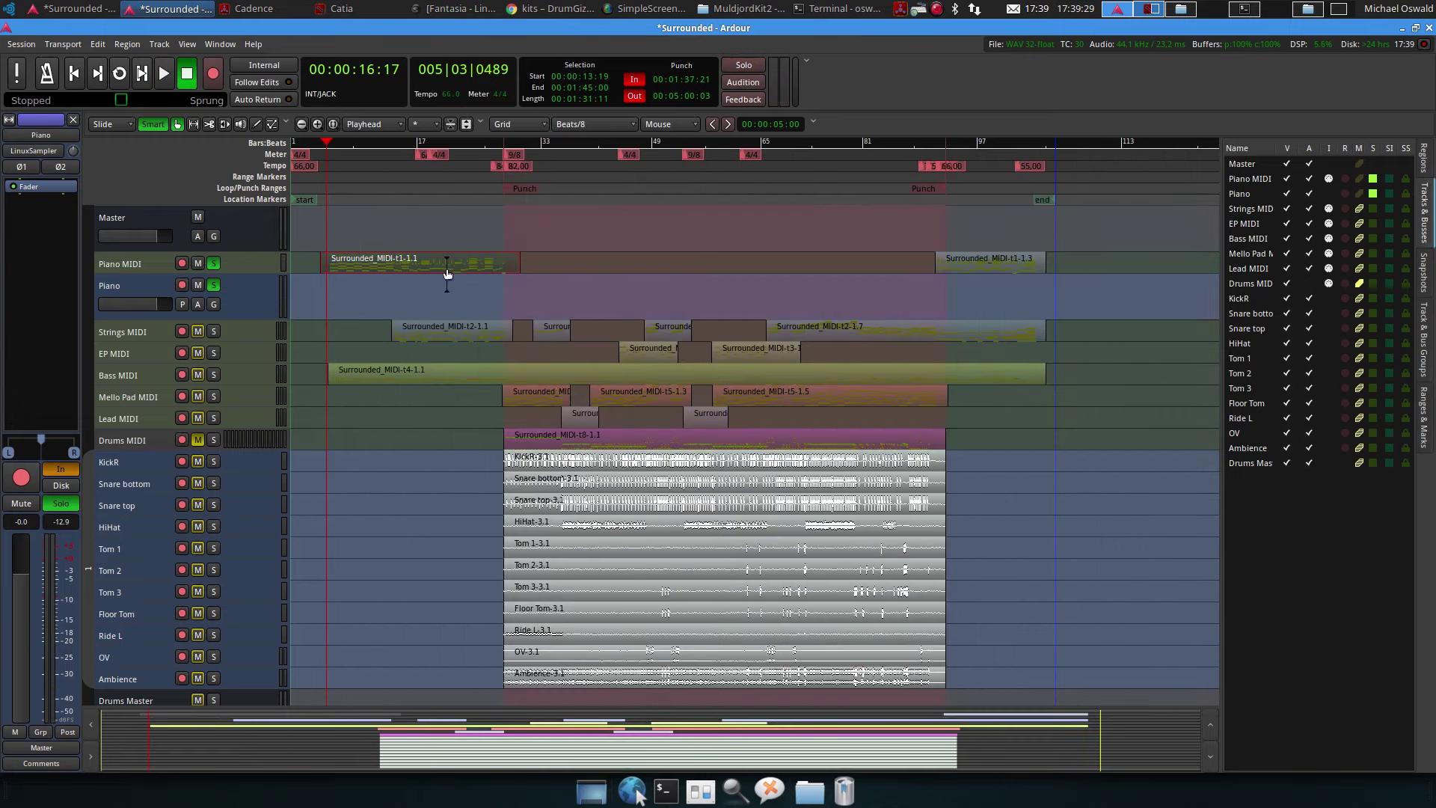
key(bracketleft)
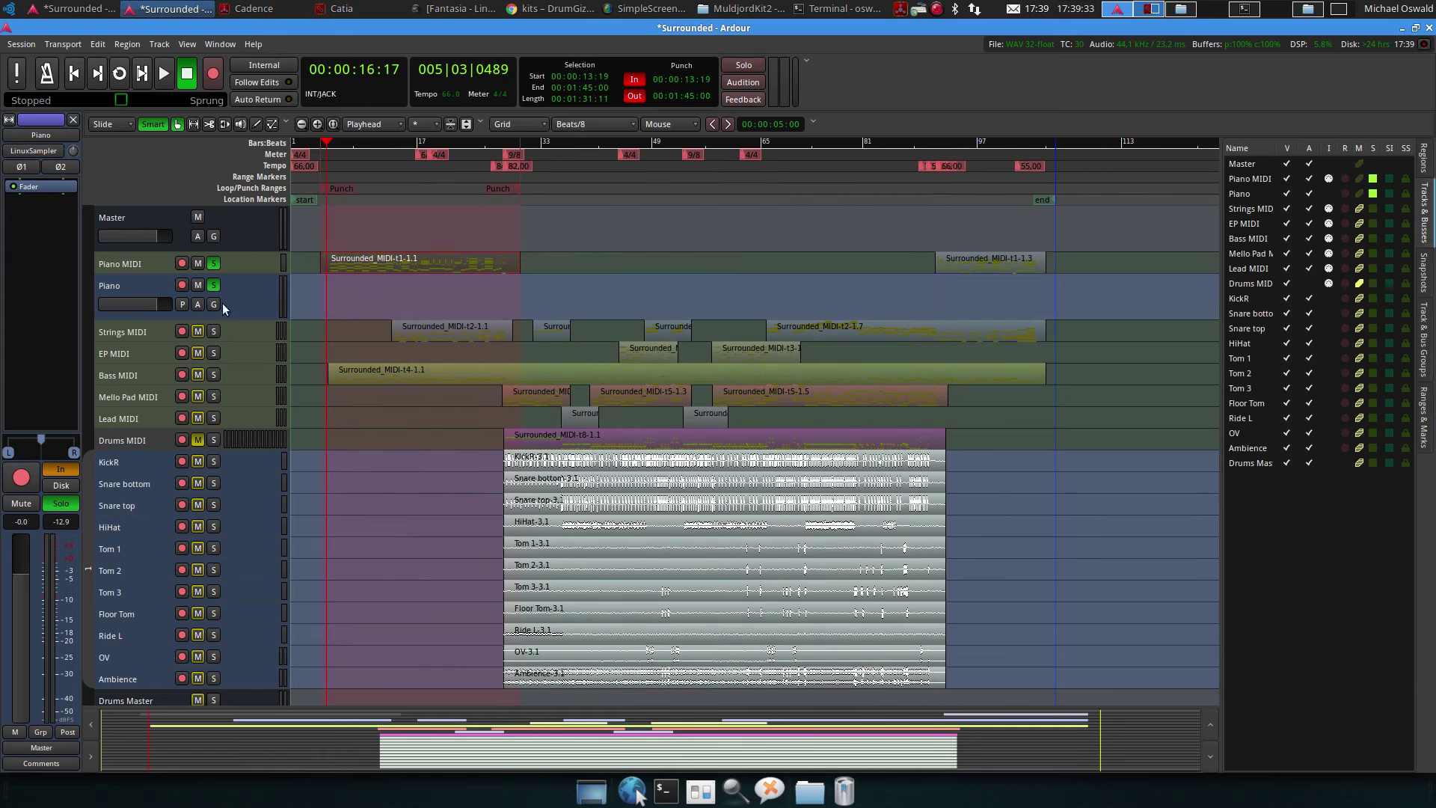
click(182, 285)
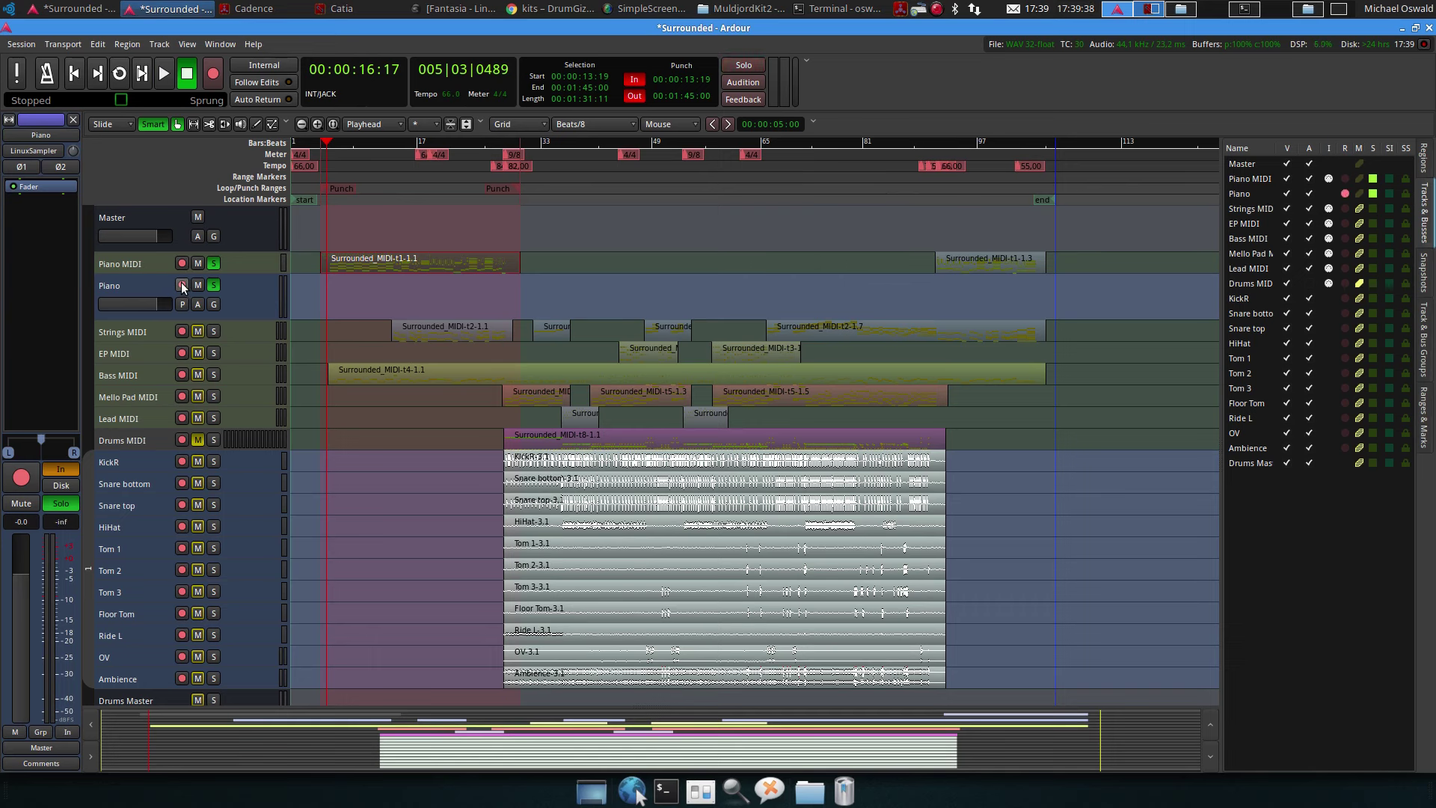
click(141, 74)
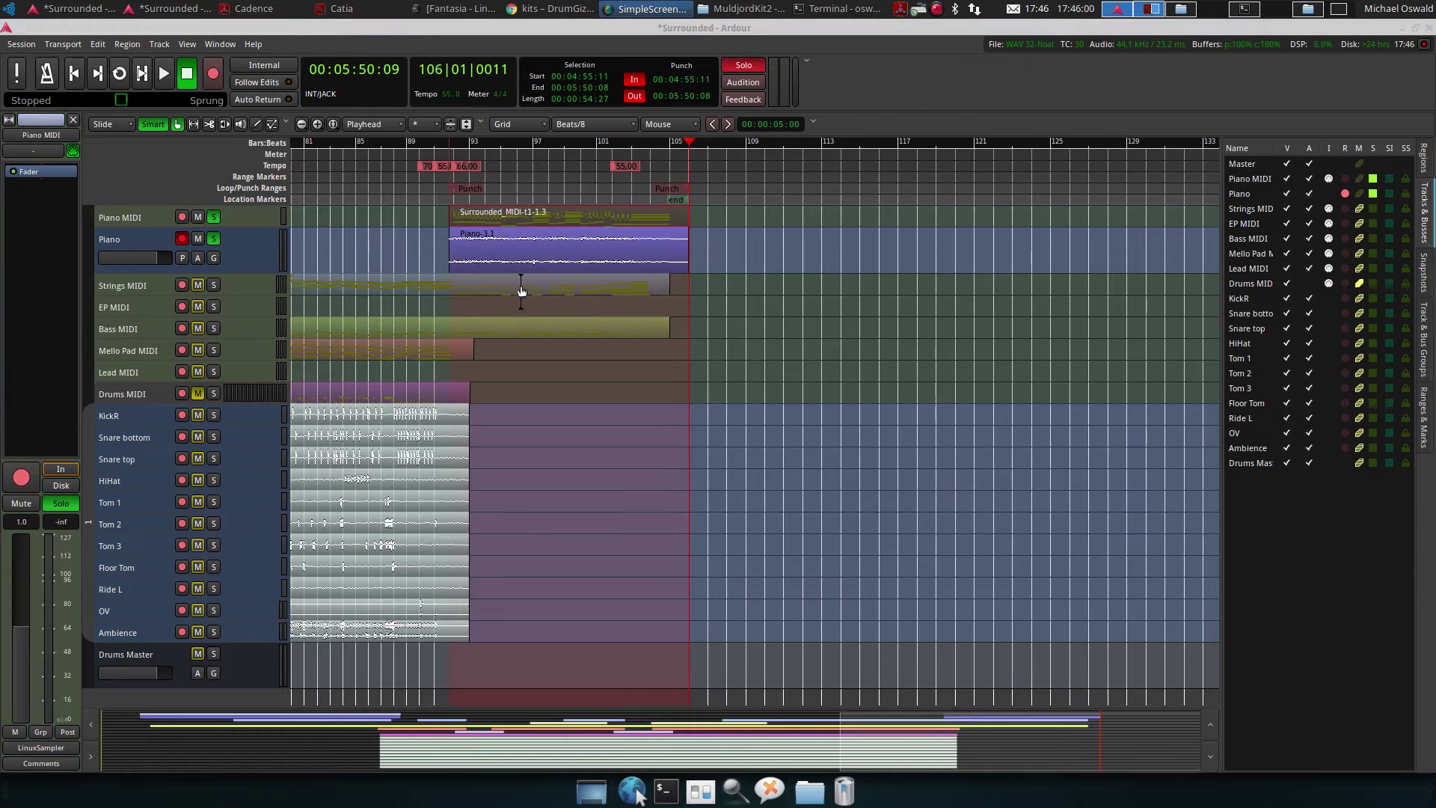
Mute the Piano MIDI track and disarm recording on the Piano audio track
scroll(585, 266, down, 2)
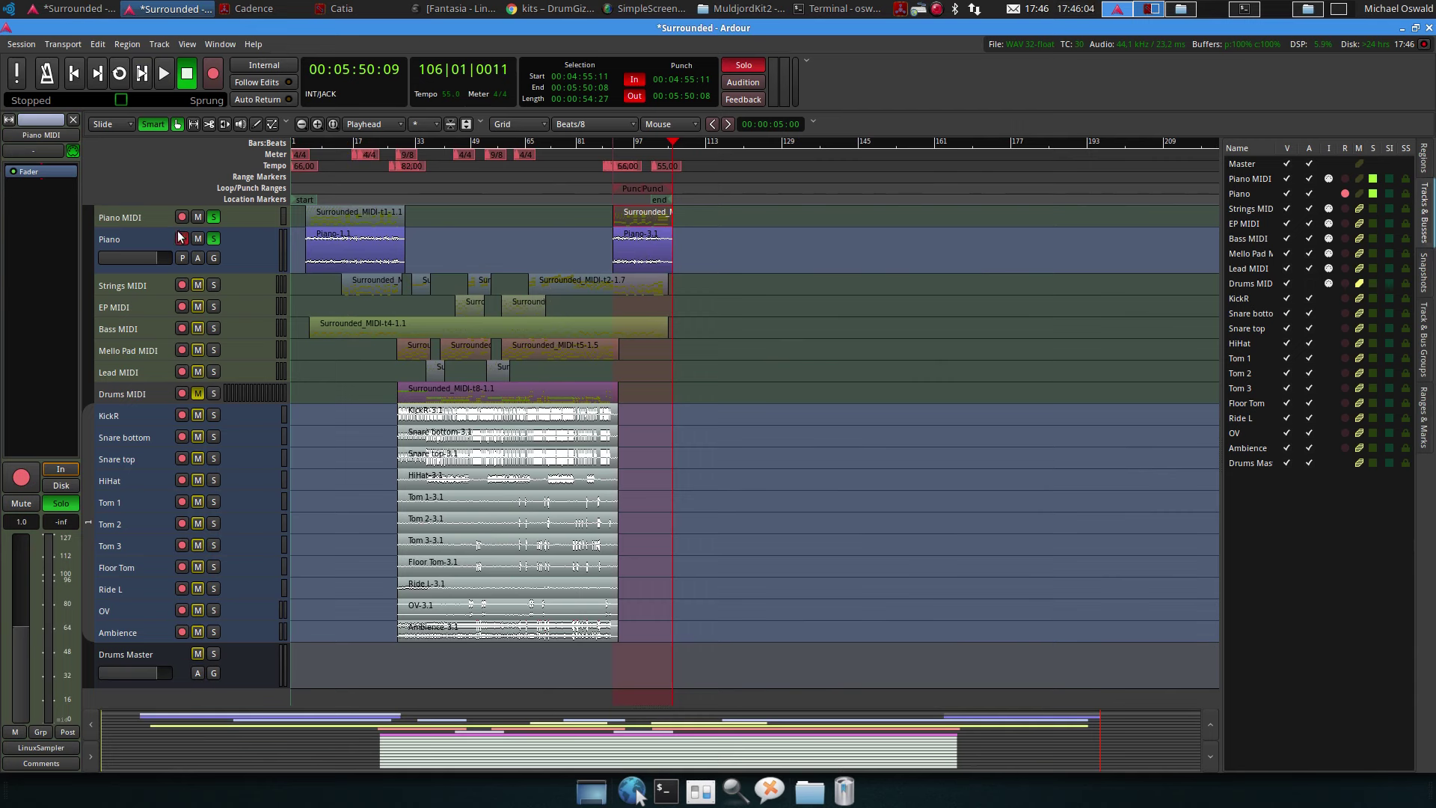
click(198, 217)
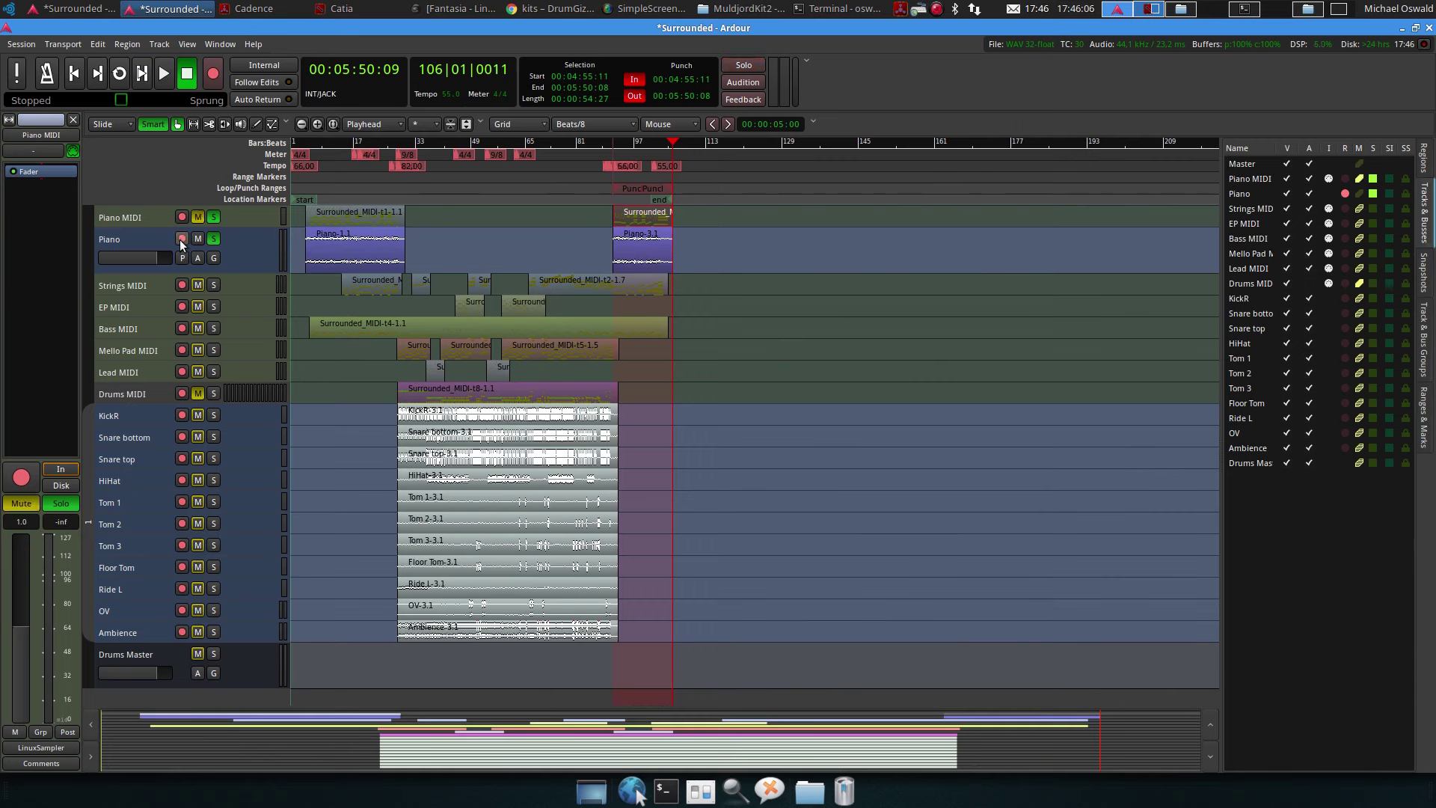
click(155, 237)
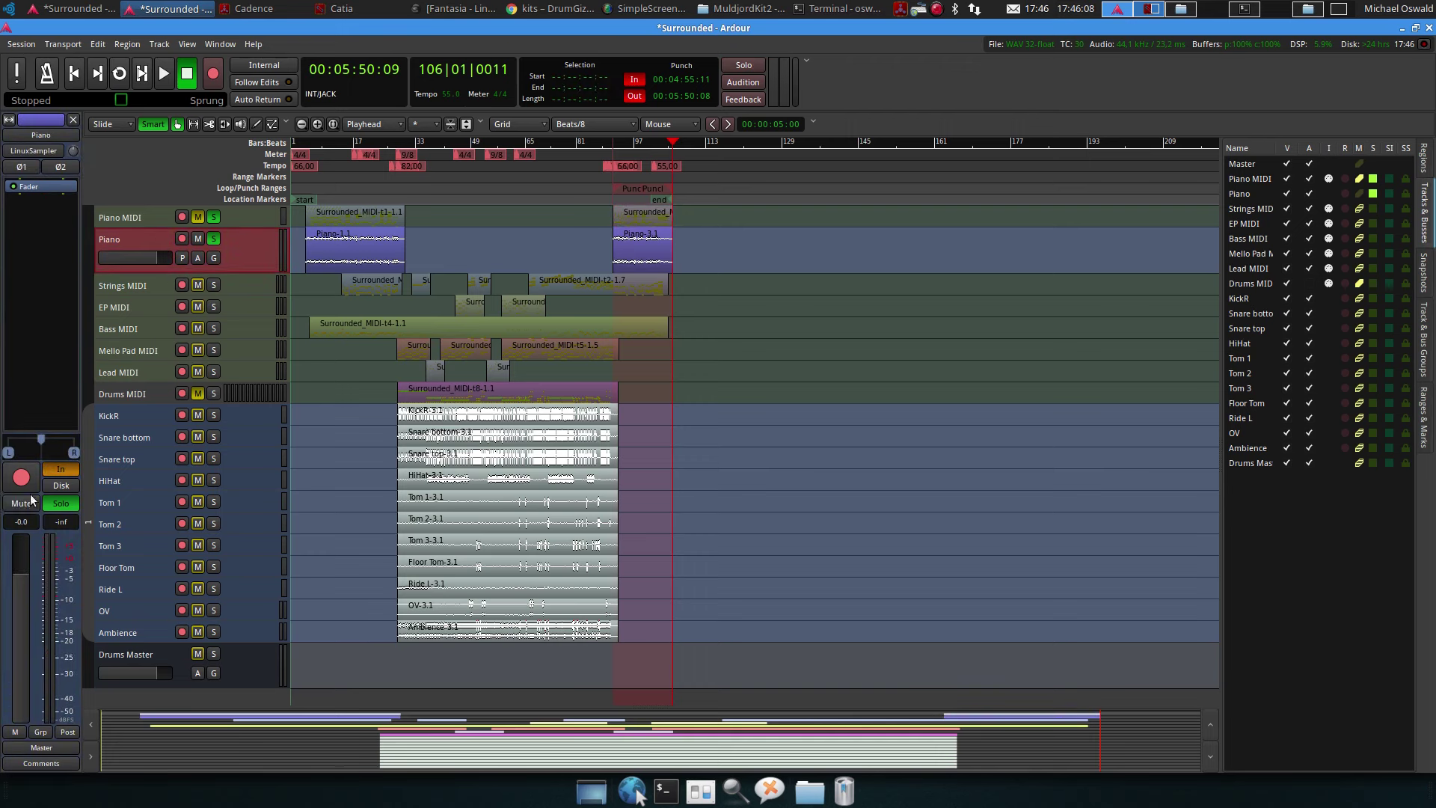
Turn off input monitoring on the Piano track and play part of its last recorded region
click(608, 148)
key(space)
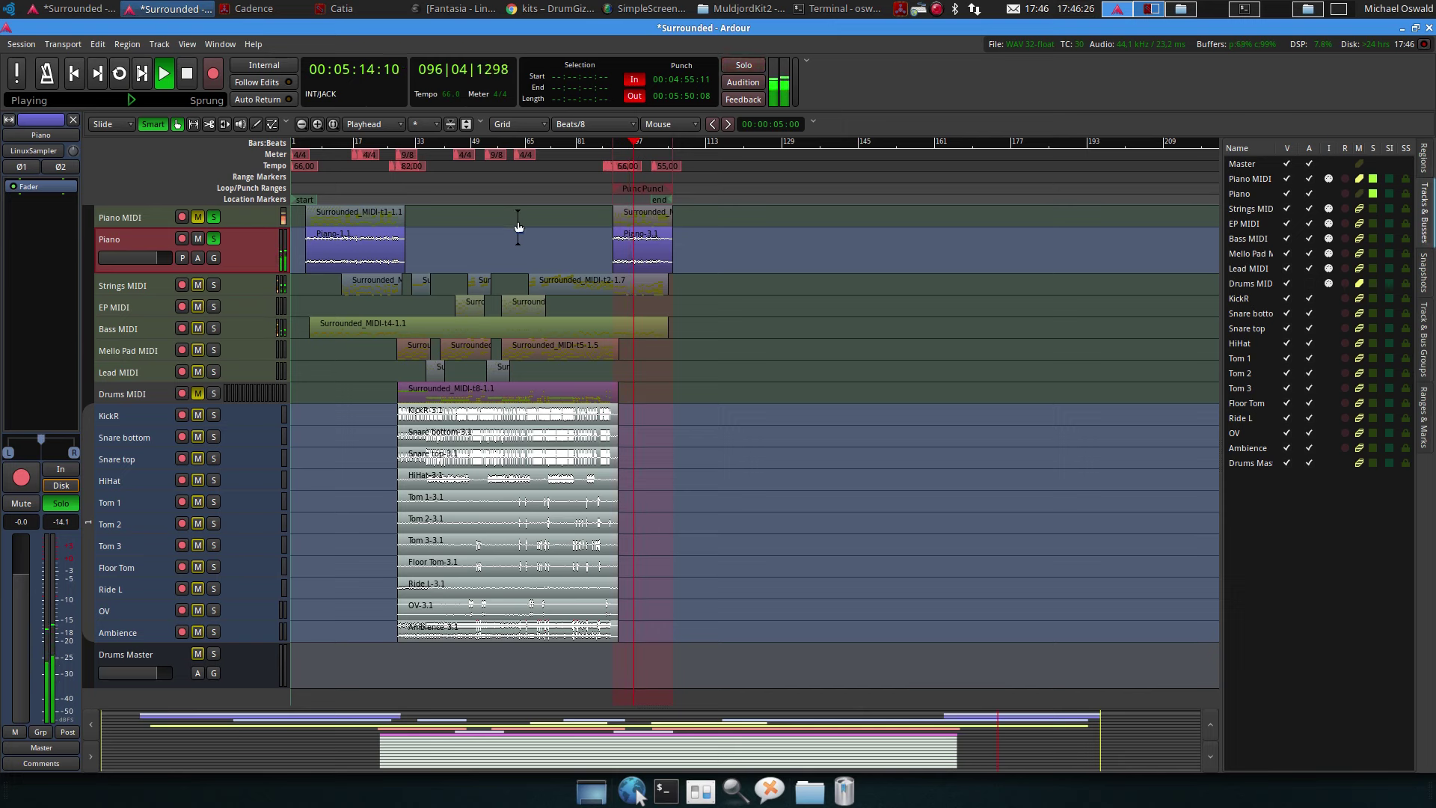
key(space)
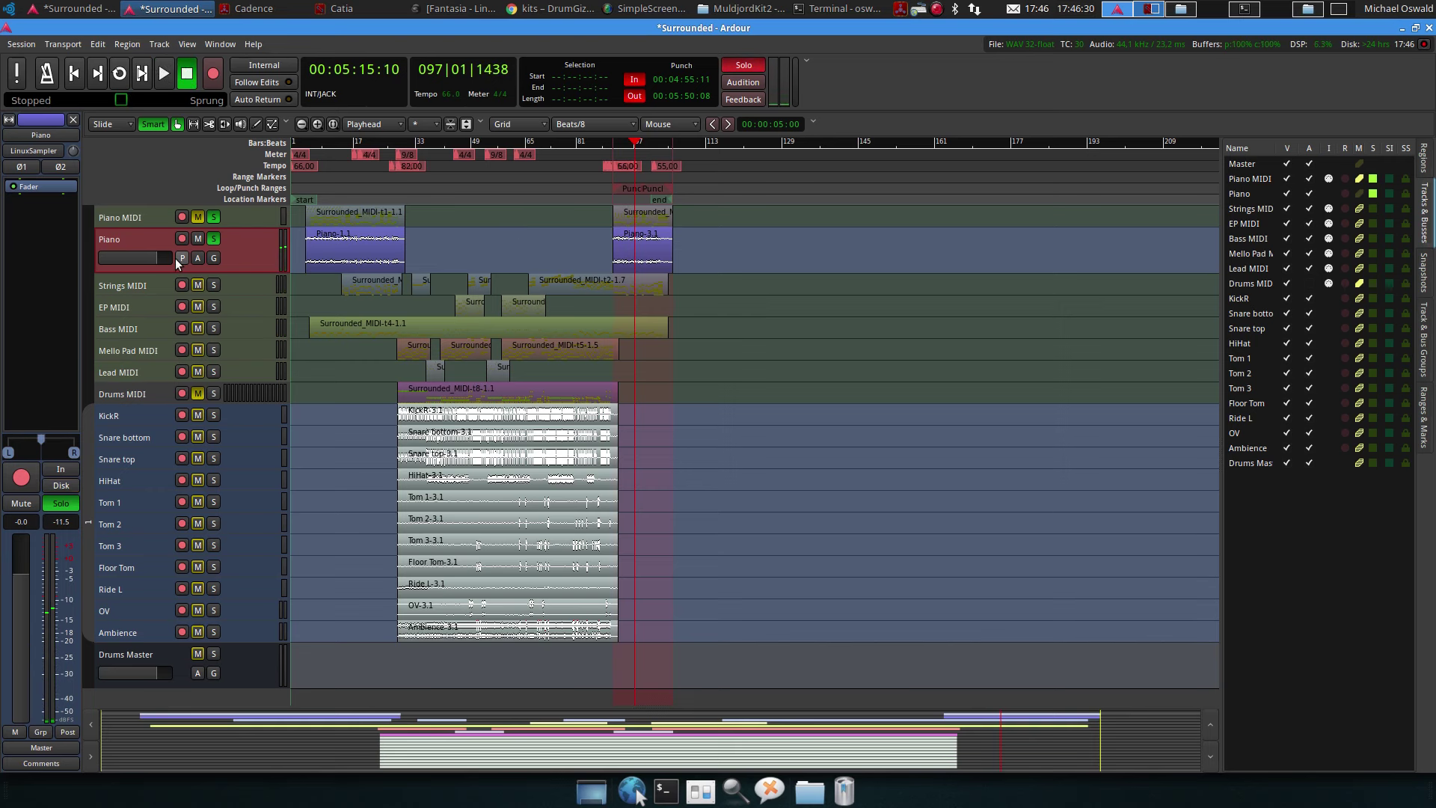
Reduce the Piano track's height and turn off solo on the Piano MIDI and Piano tracks
scroll(176, 258, down, 1)
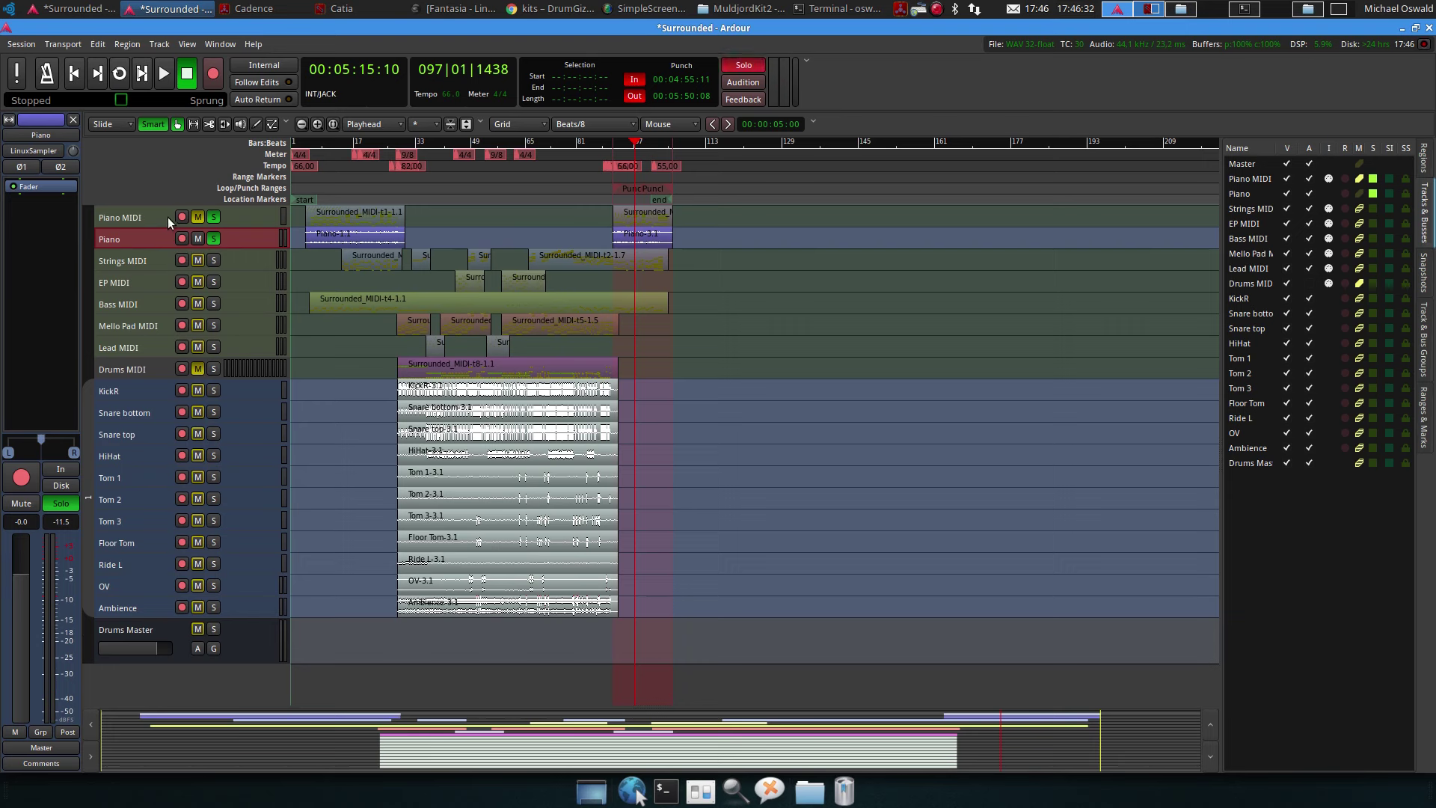
click(213, 216)
click(213, 238)
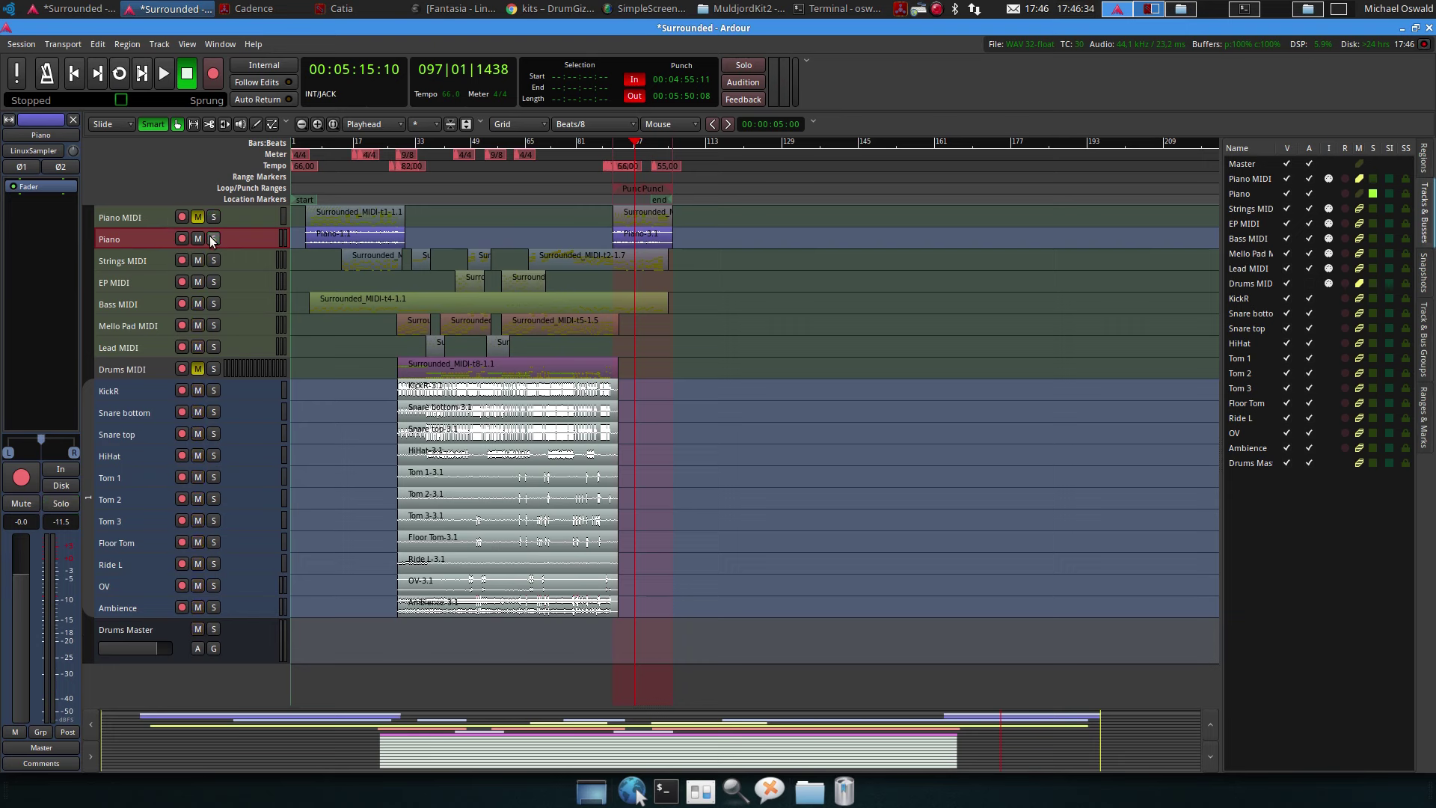
Deactivate the Piano MIDI track and save the session
click(163, 219)
right_click(163, 218)
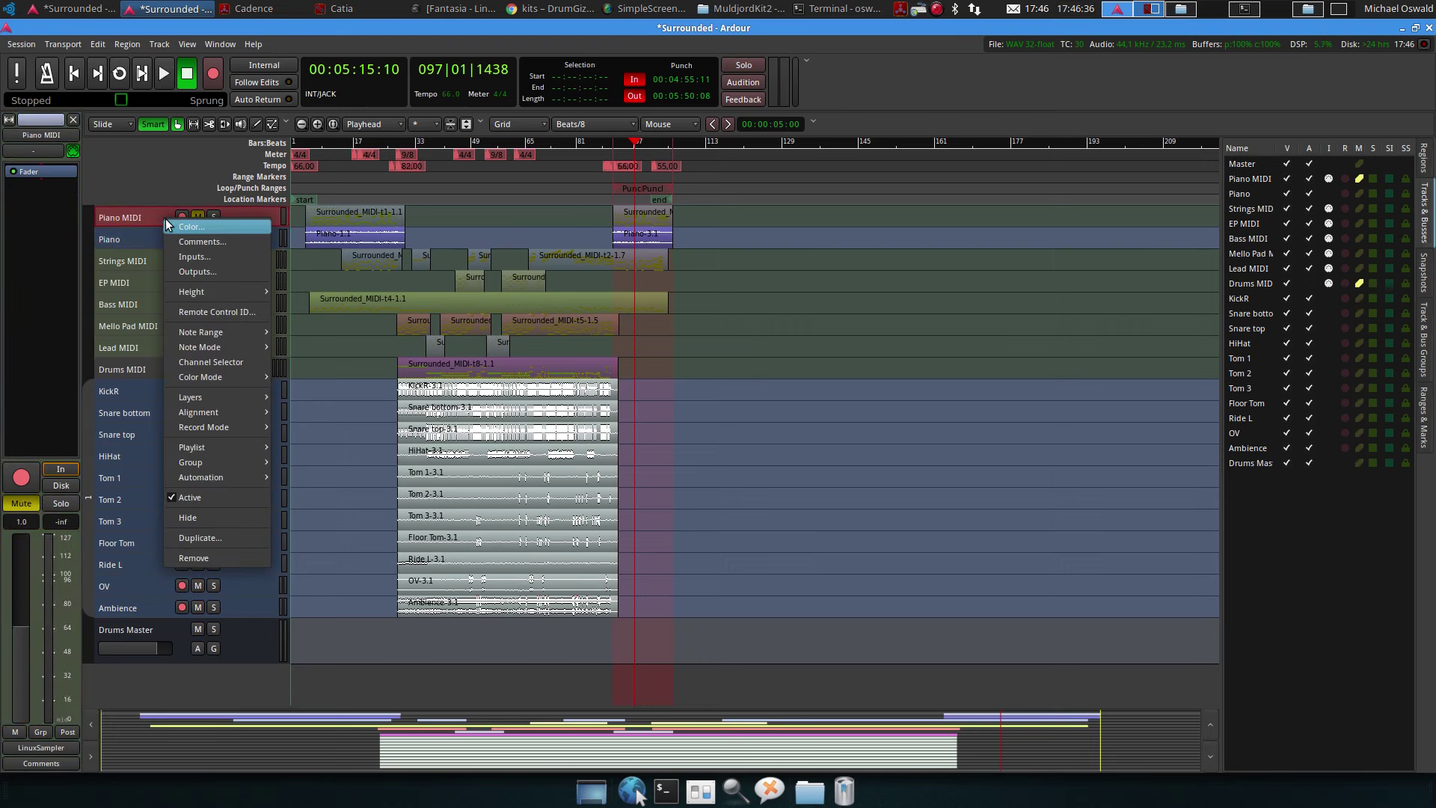
click(201, 495)
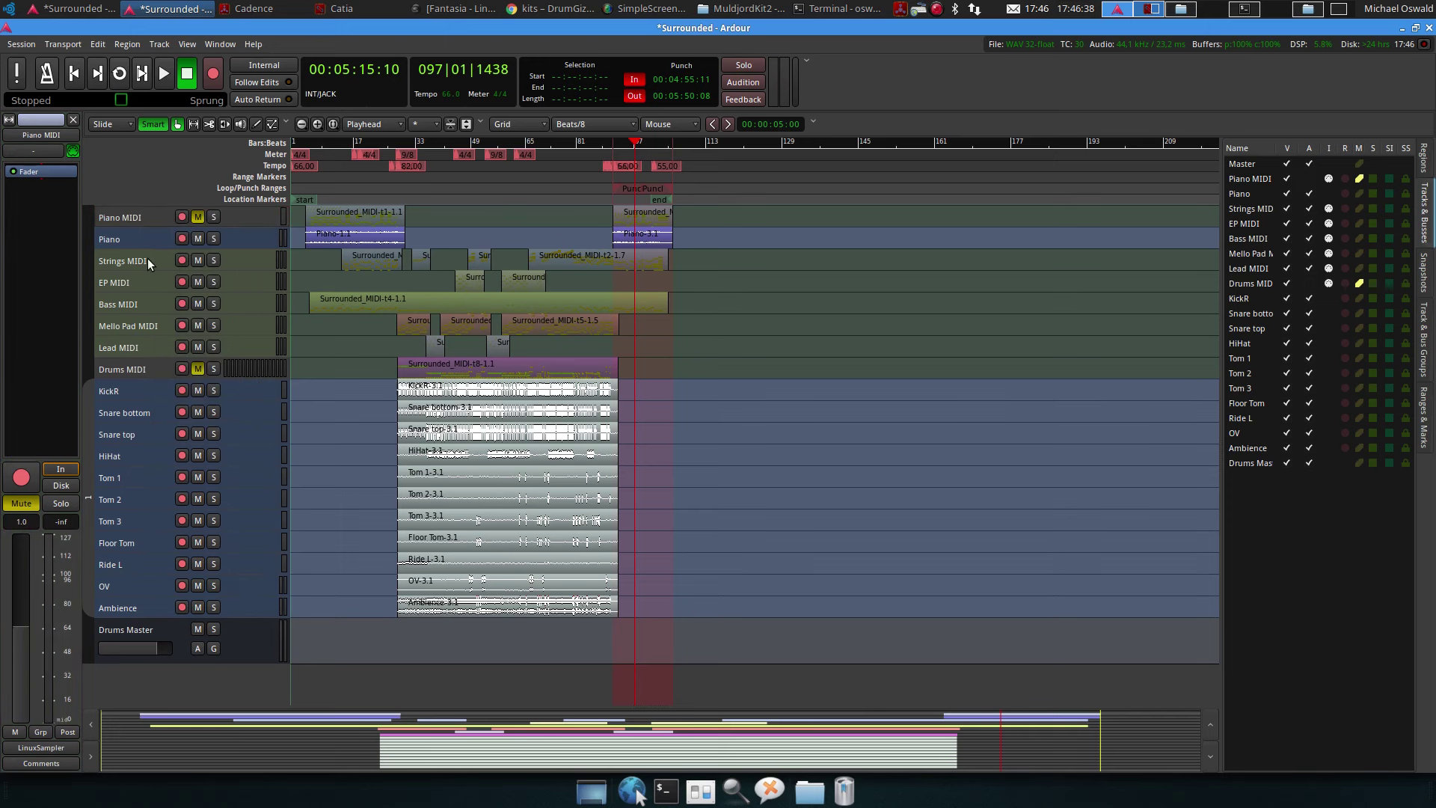
key(ctrl+s)
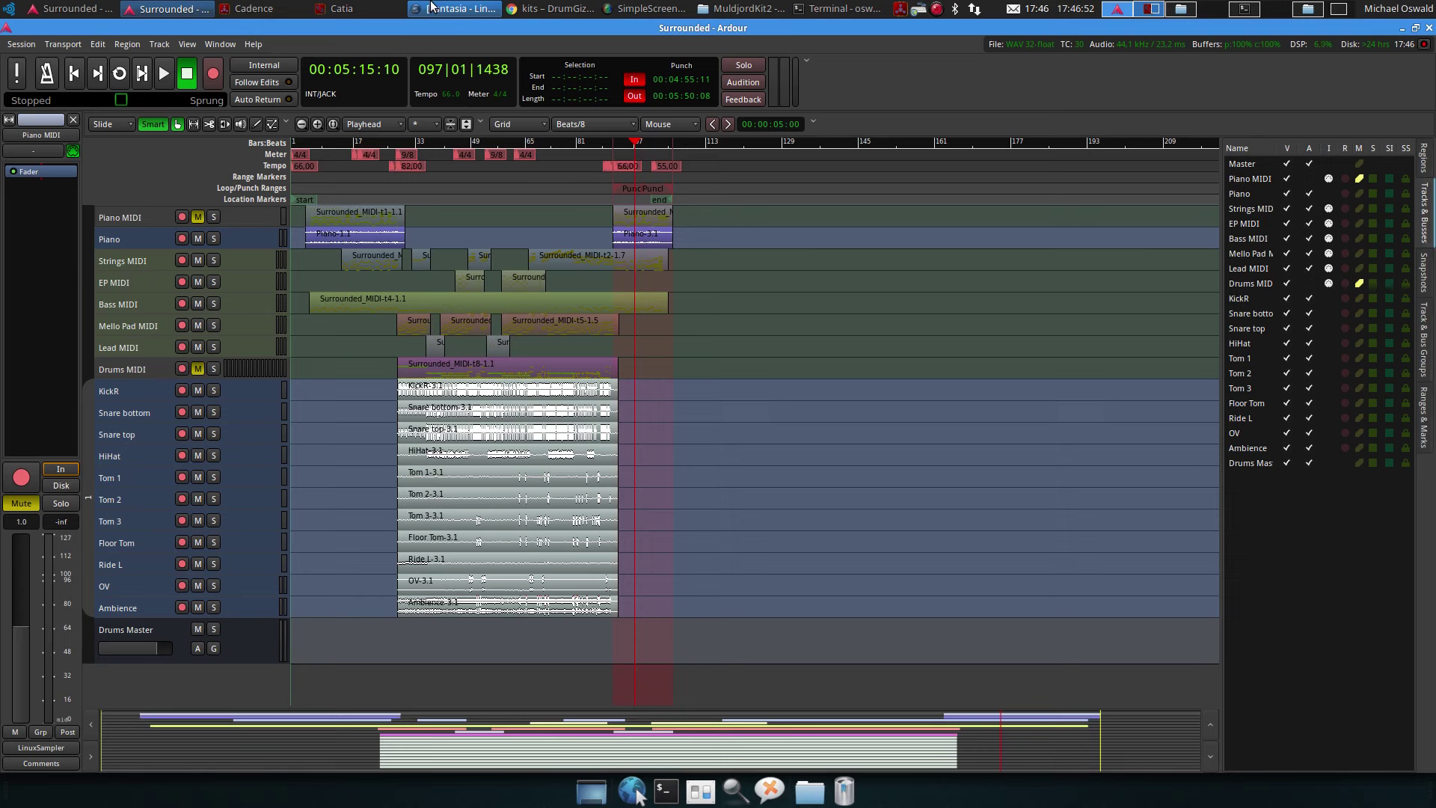
Switch to Fantasia, quit it without exporting its session, and save the Ardour session again
click(431, 8)
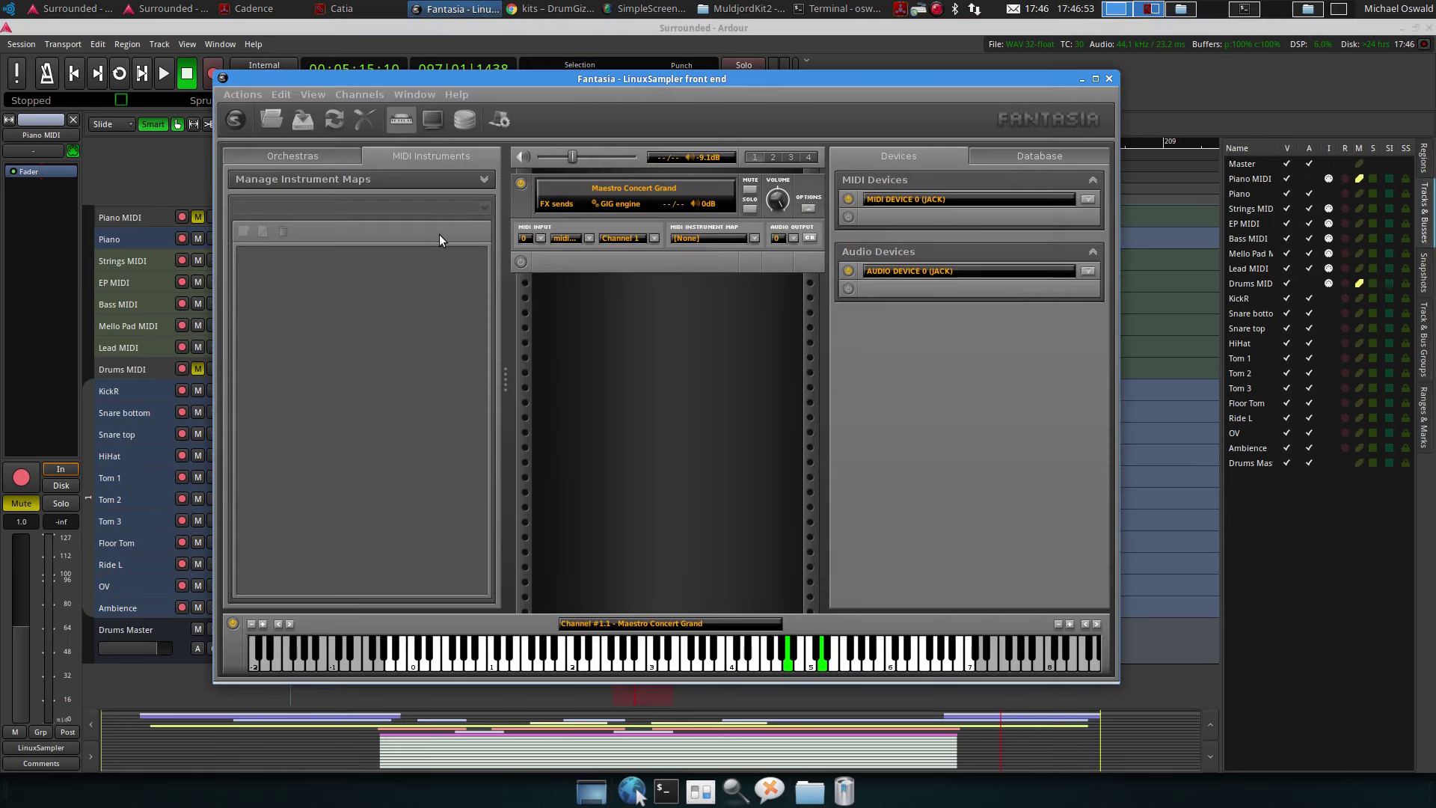
click(244, 95)
click(273, 217)
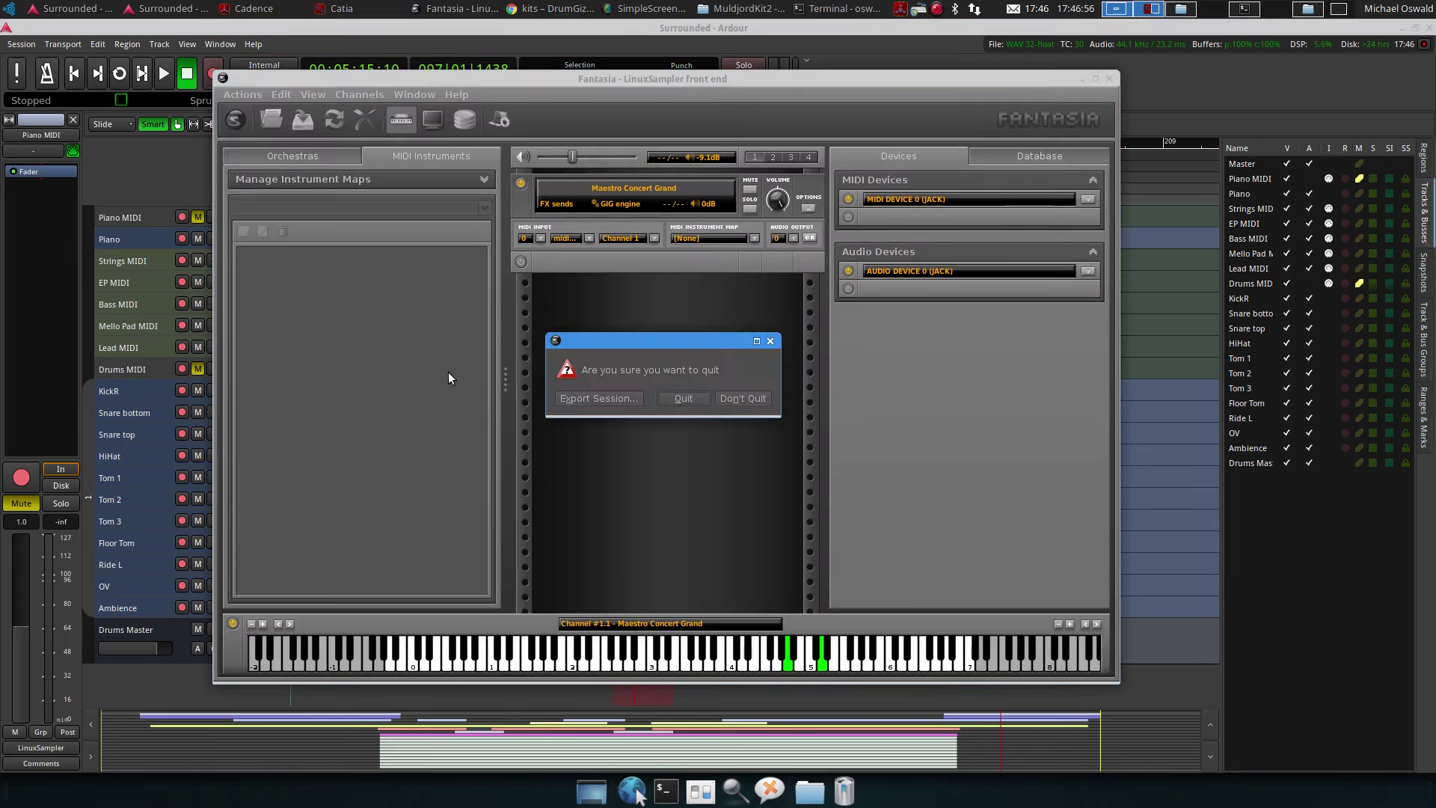
click(683, 398)
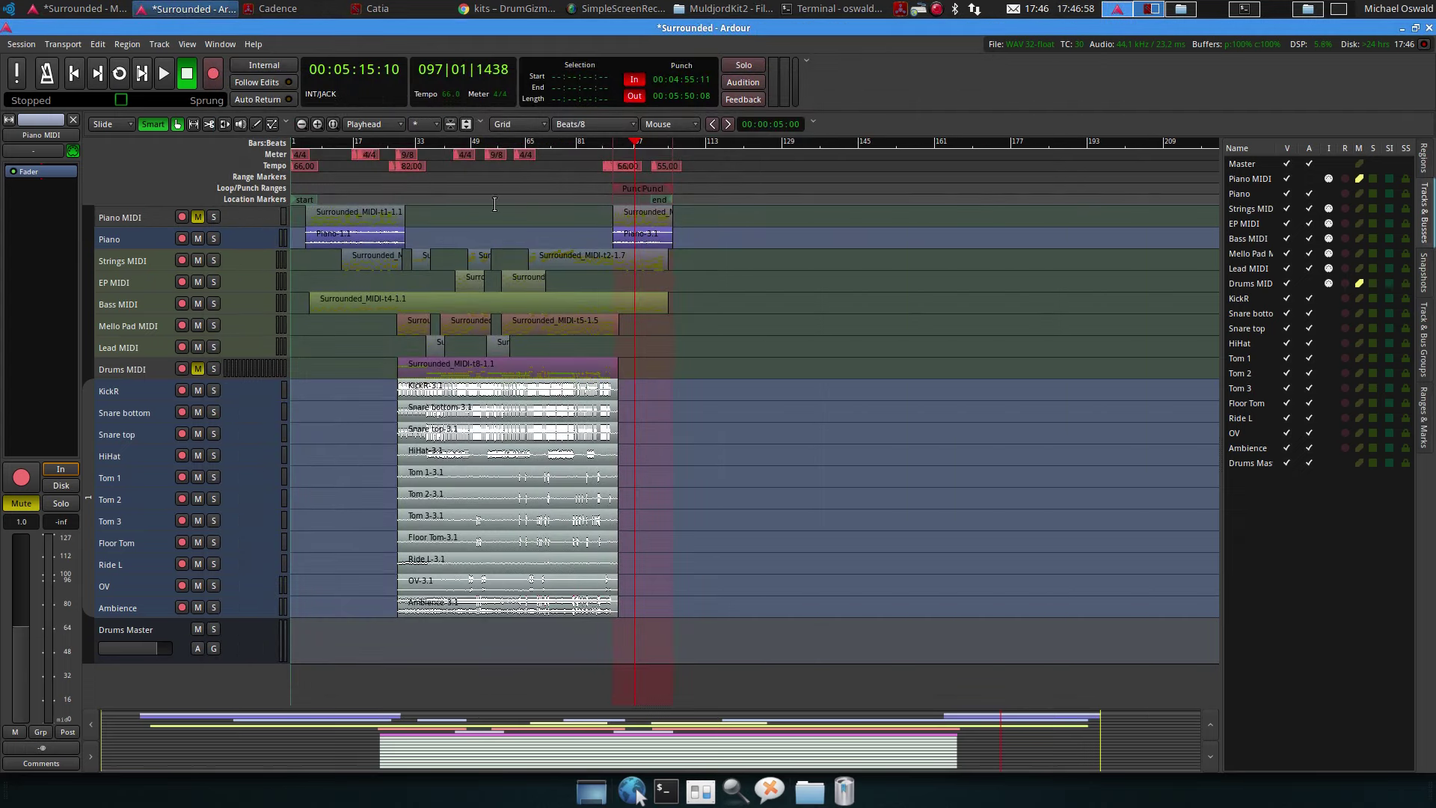
key(ctrl+s)
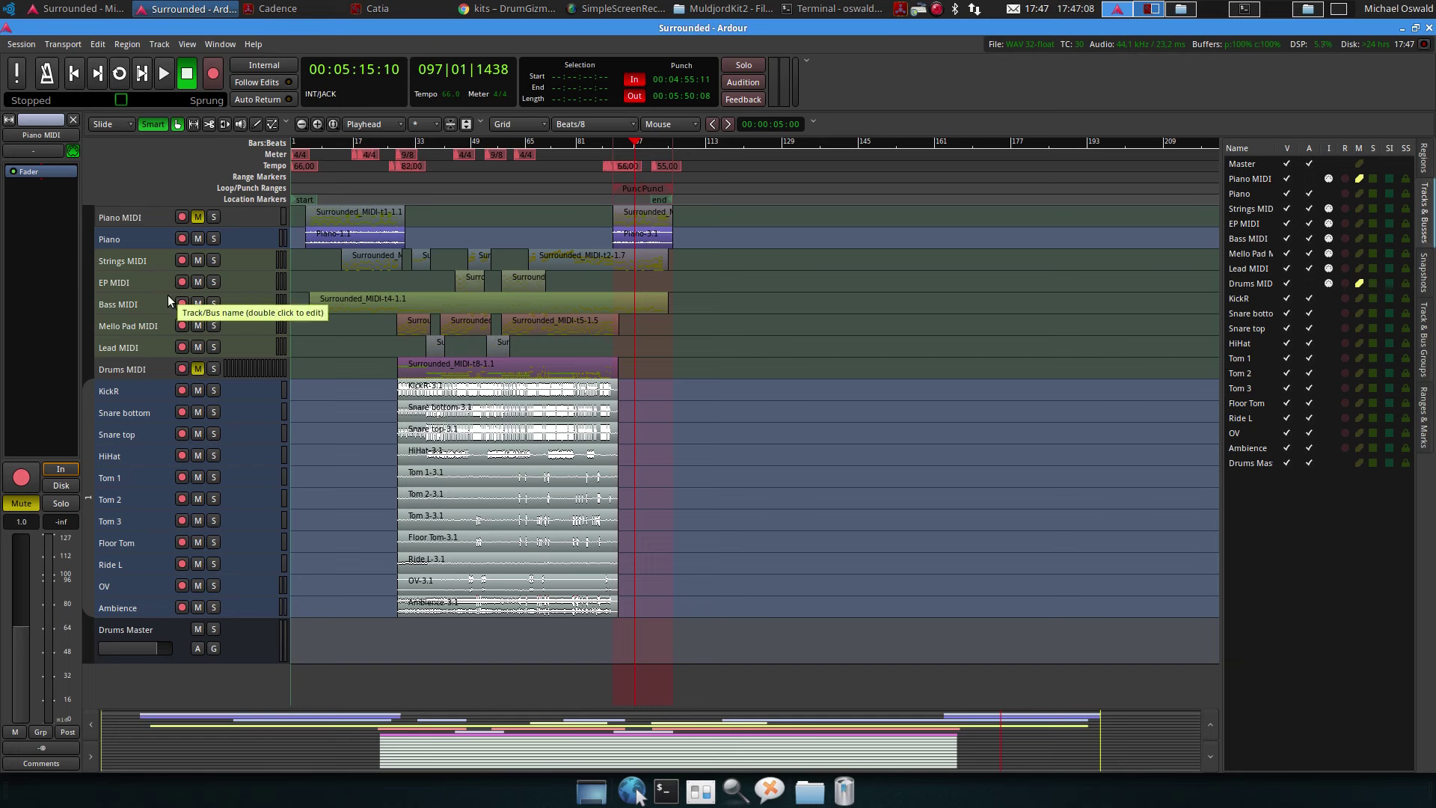
Select the Bass MIDI track, start playback from about bar 12 and solo the track to audition it
click(151, 304)
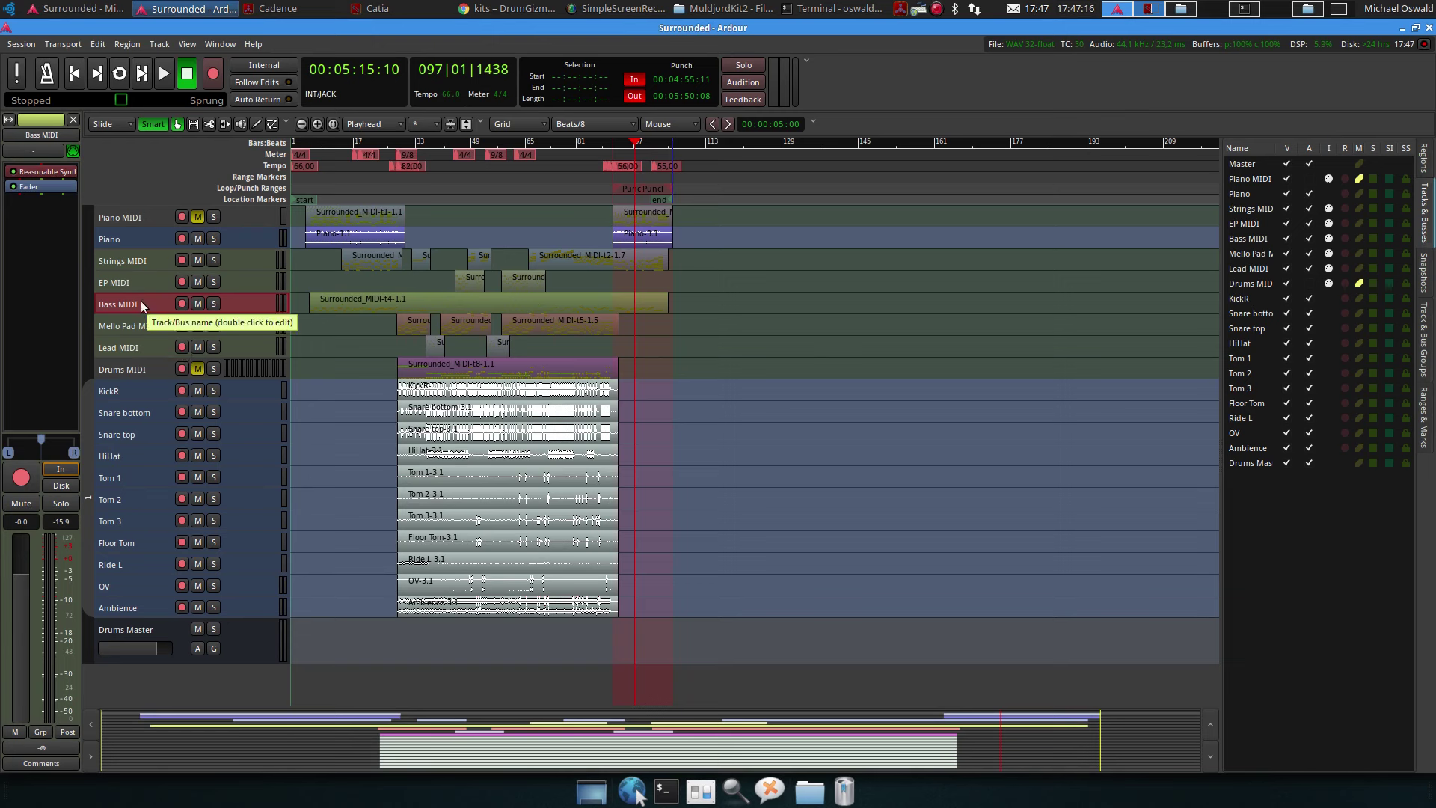
click(337, 142)
key(space)
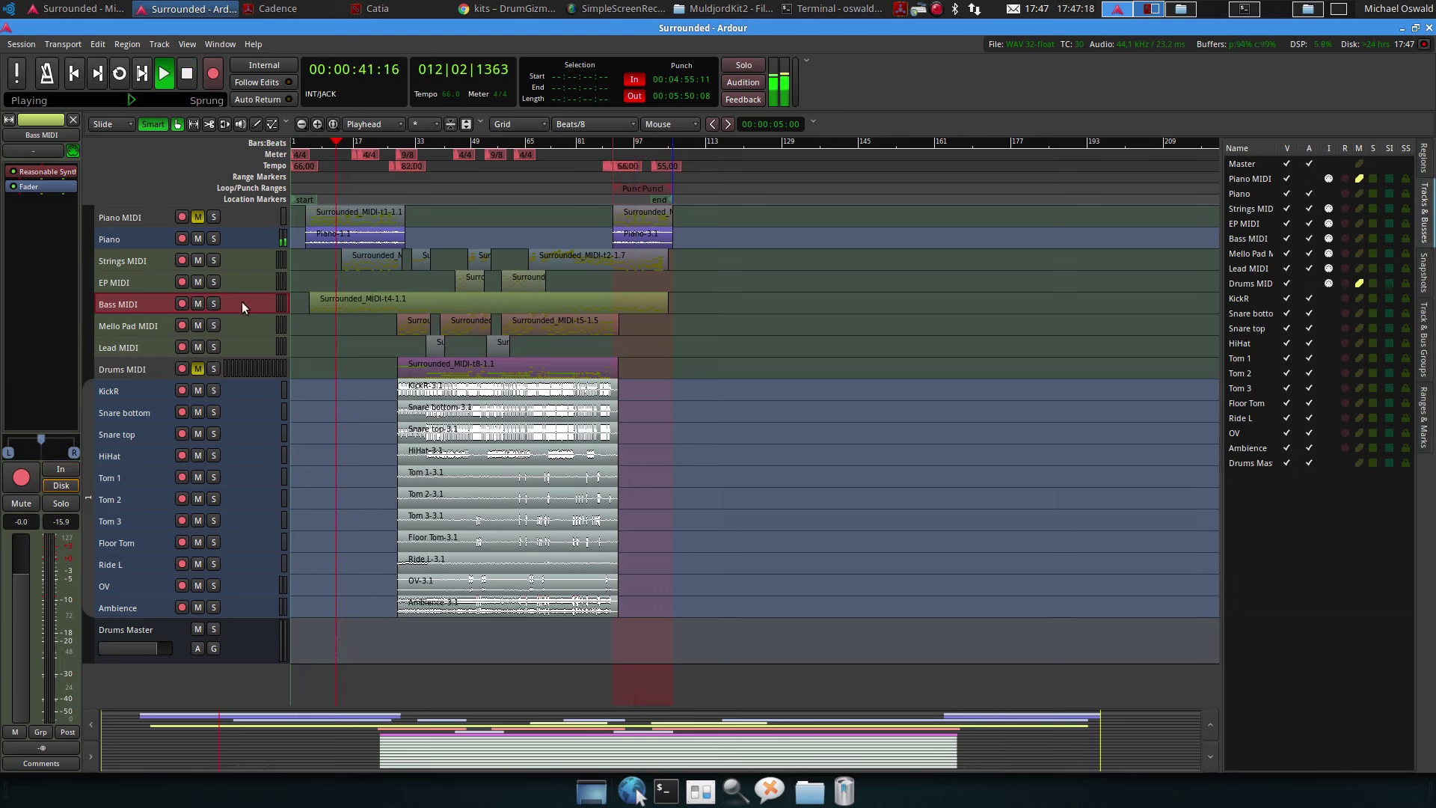
click(214, 303)
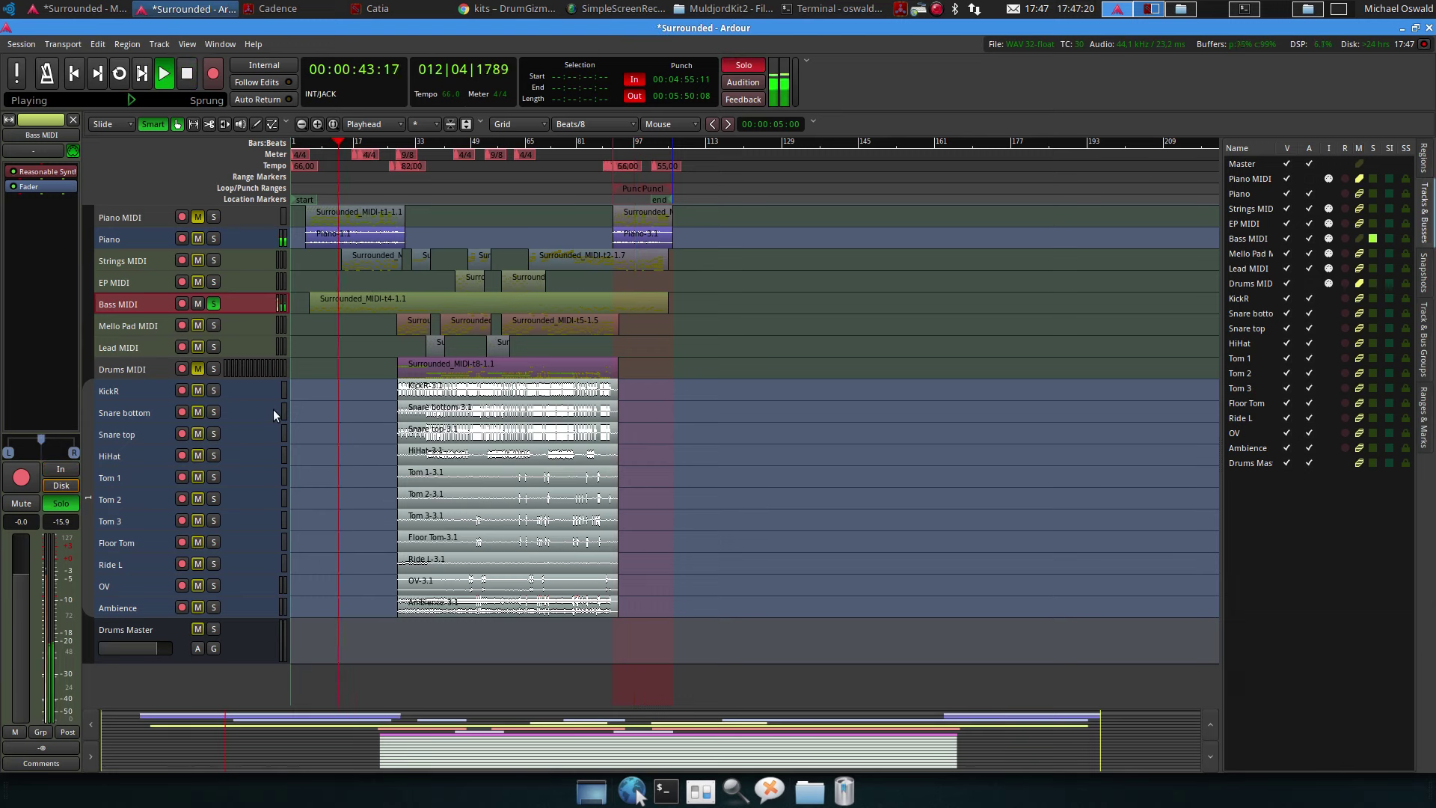
Stop playback and remove the Reasonable Synth plugin from the Bass MIDI track
key(space)
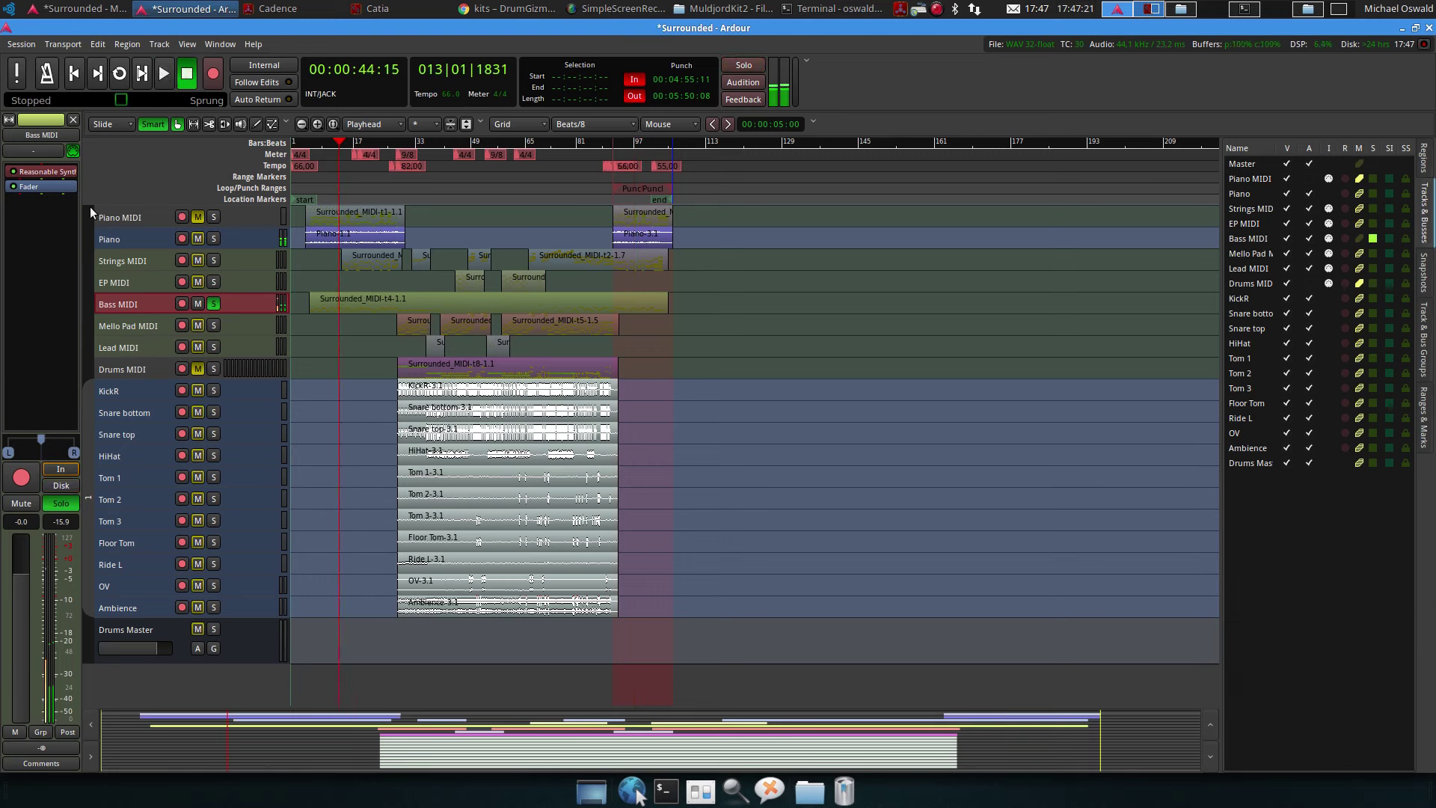
right_click(39, 173)
click(104, 376)
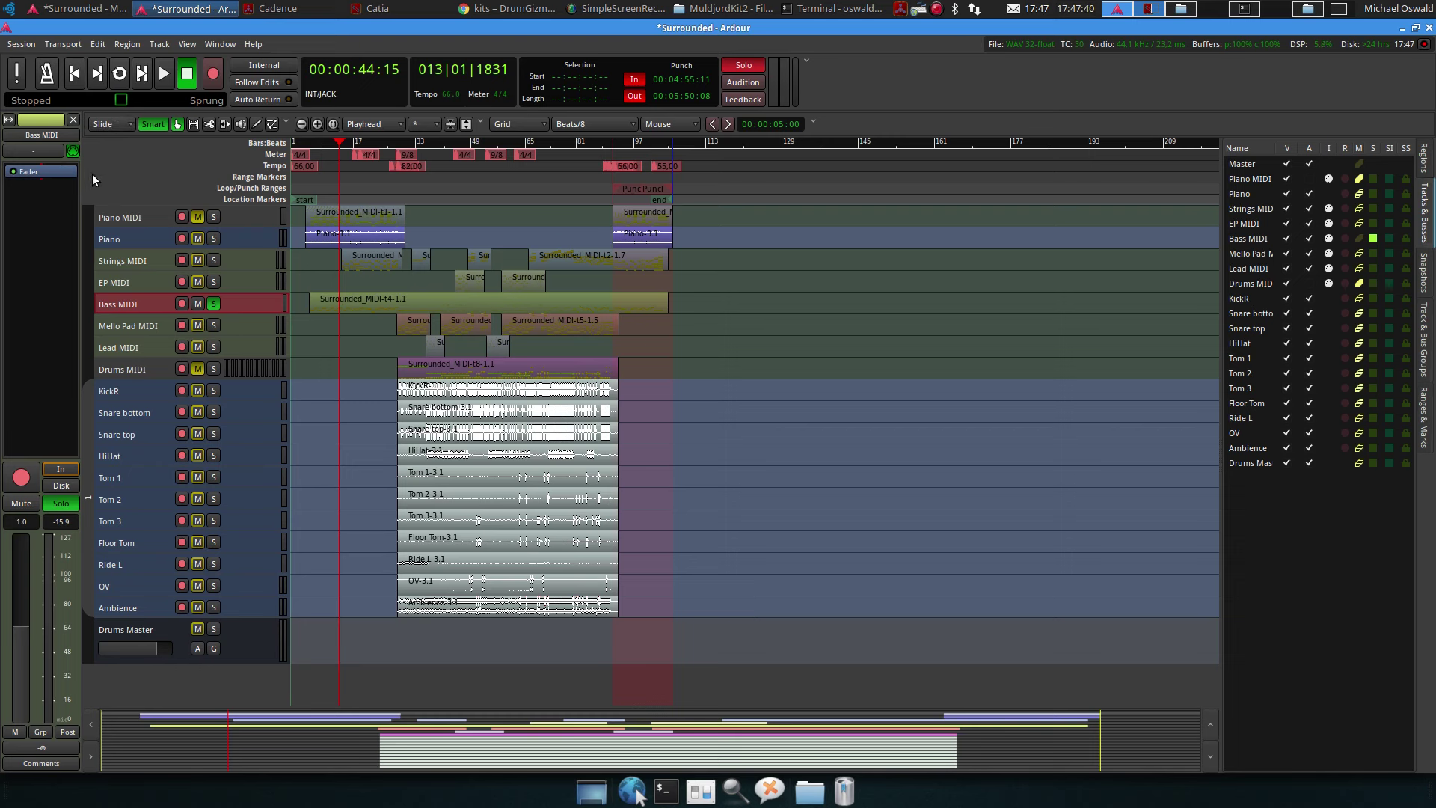
Insert the Carla-Rack plugin on the Bass MIDI track, finding it by filtering plugin names for "carla"
right_click(51, 163)
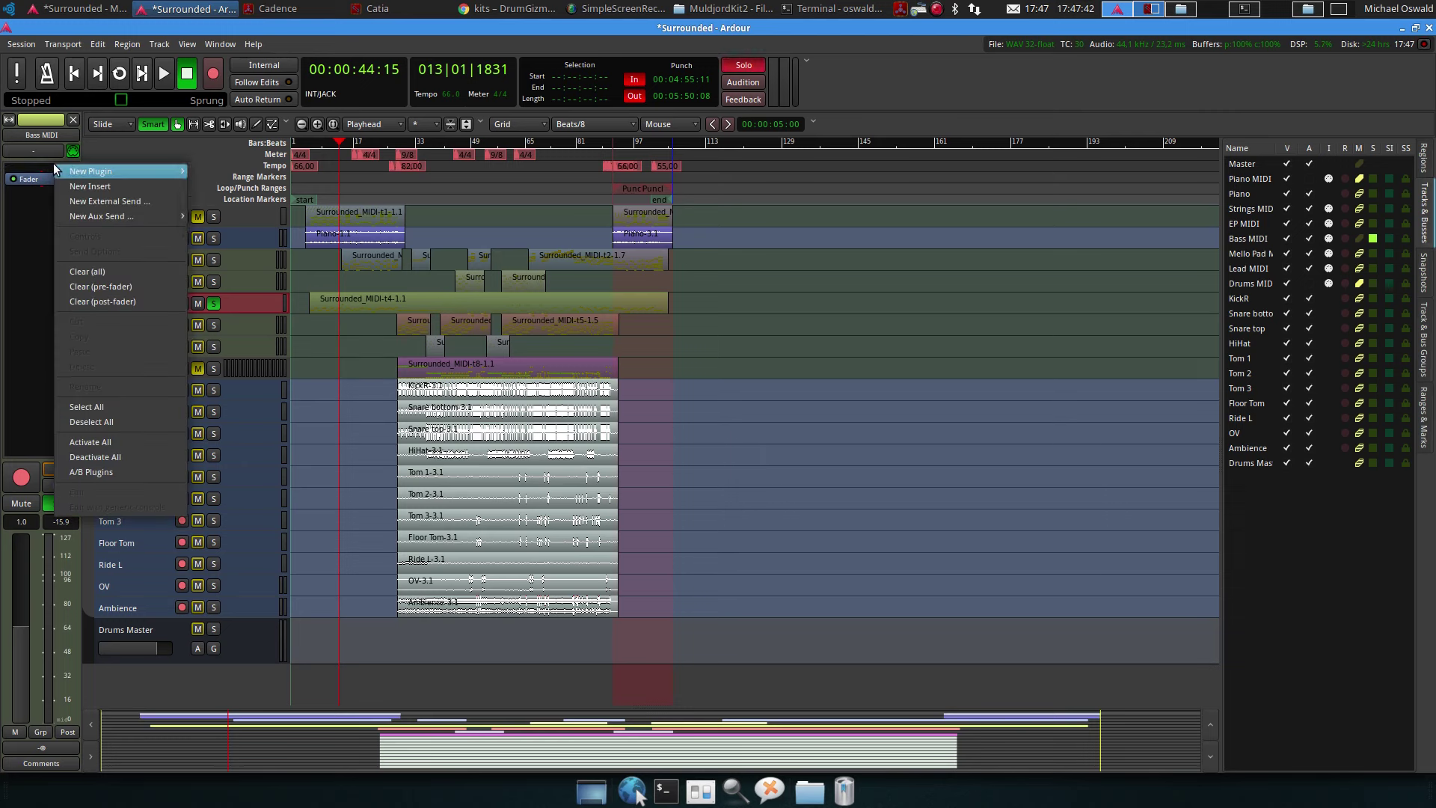
mouse_move(111, 171)
click(234, 186)
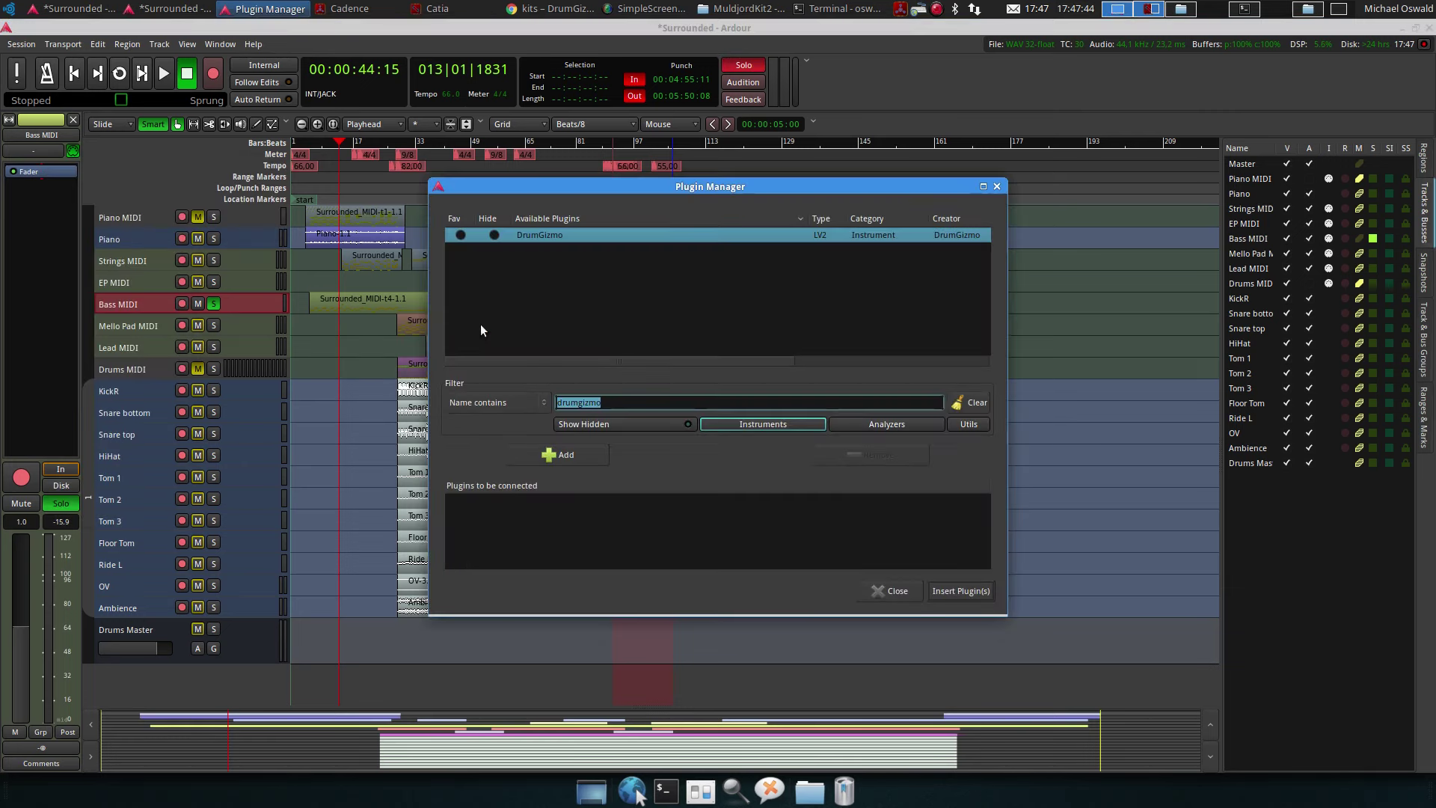
text(ca)
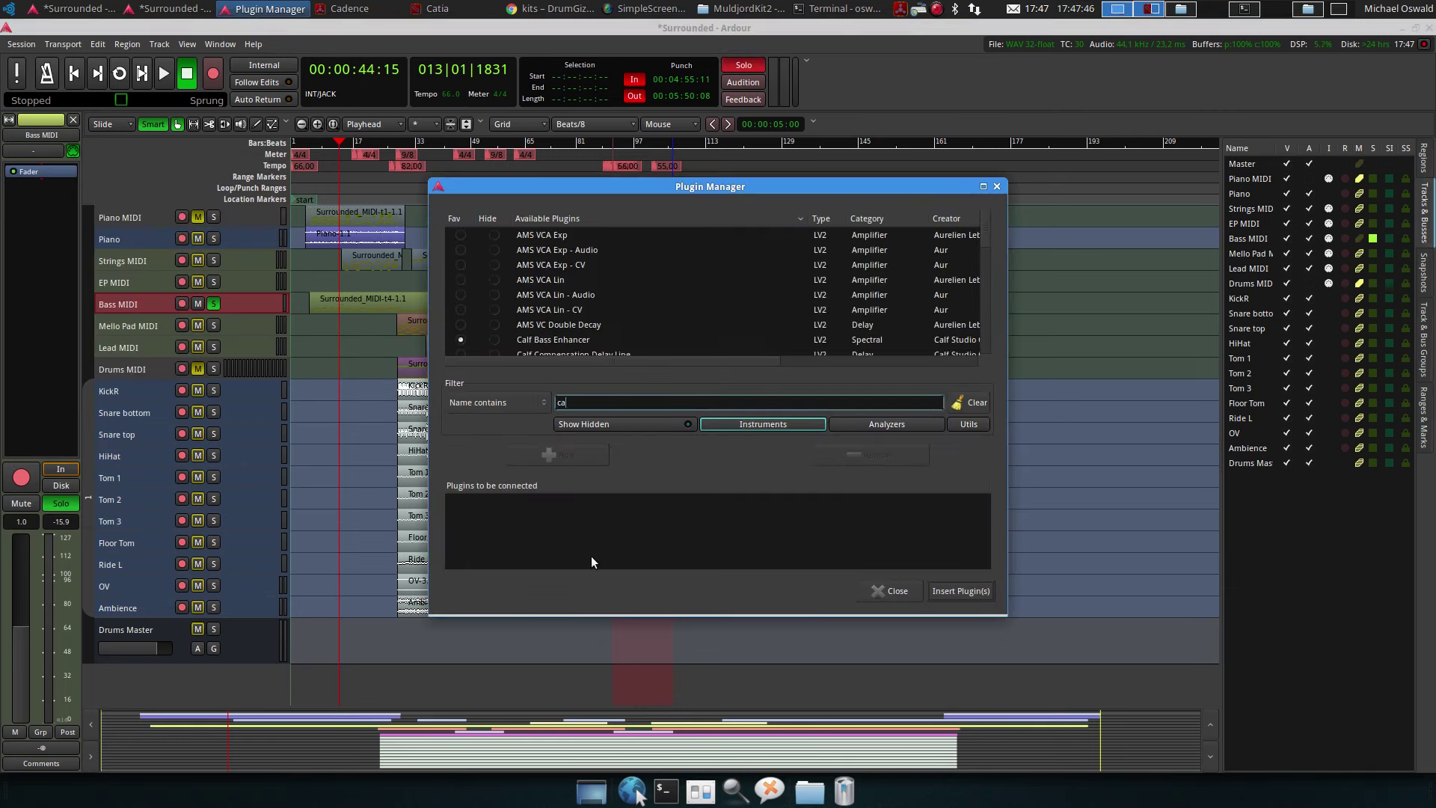
text(rla)
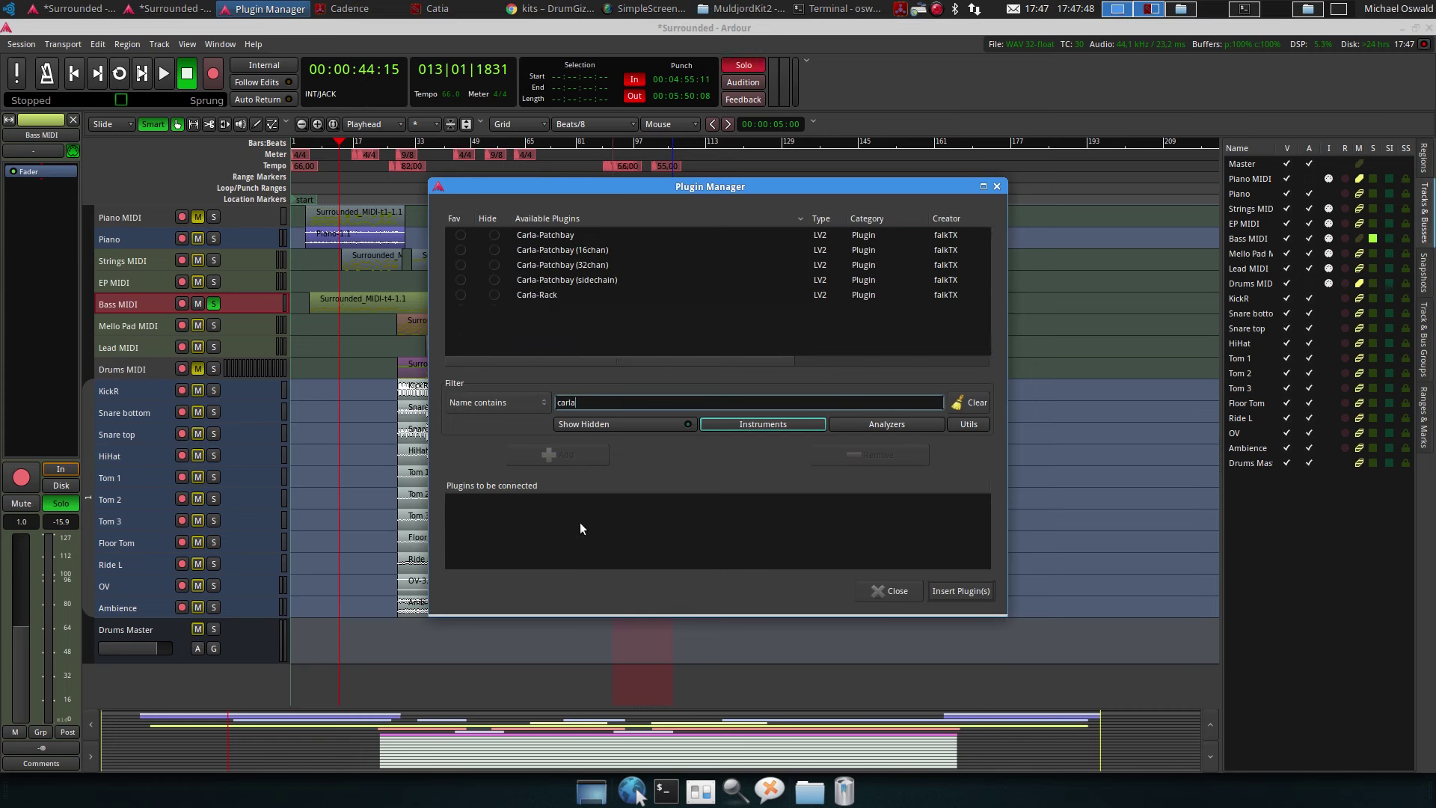
click(549, 293)
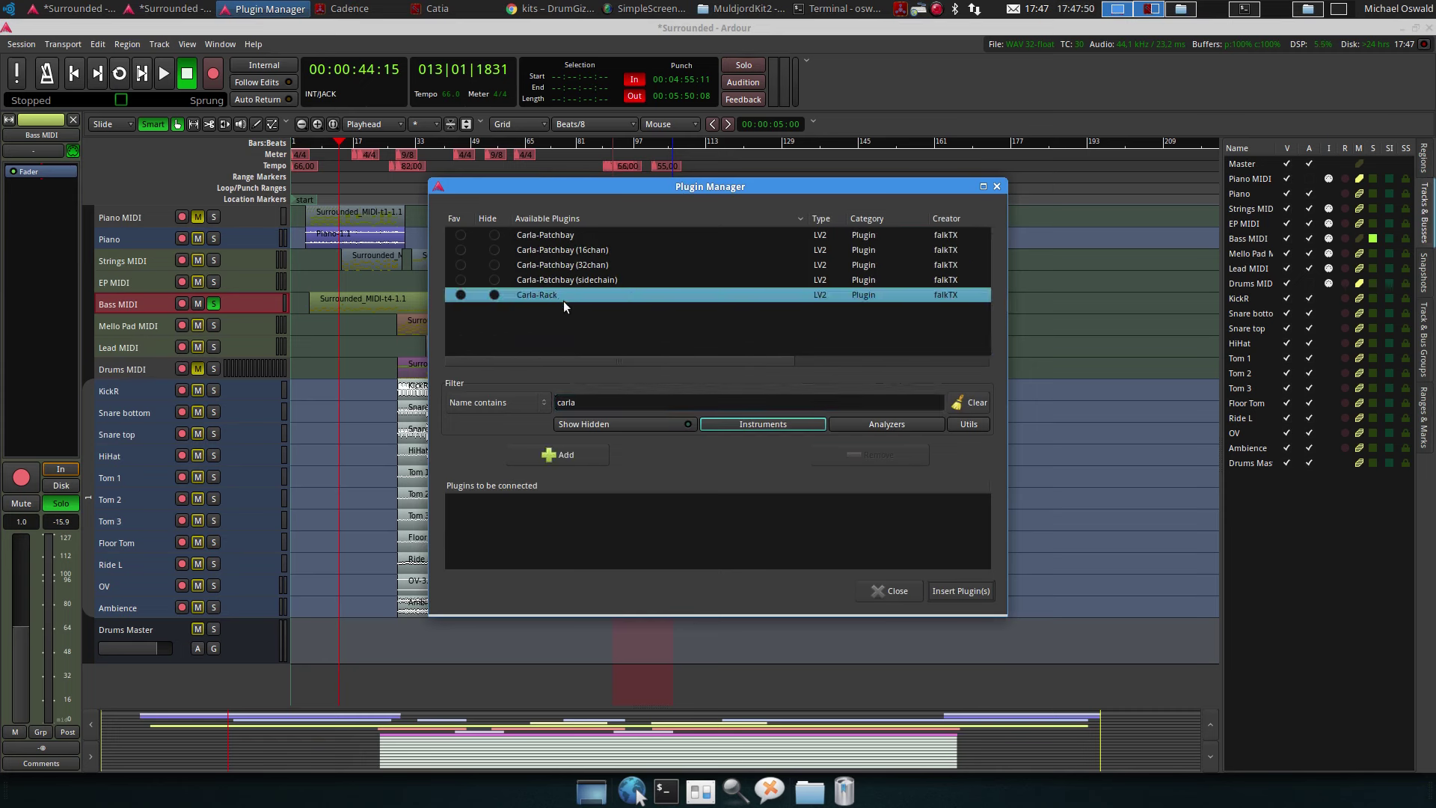
double_click(550, 296)
click(948, 590)
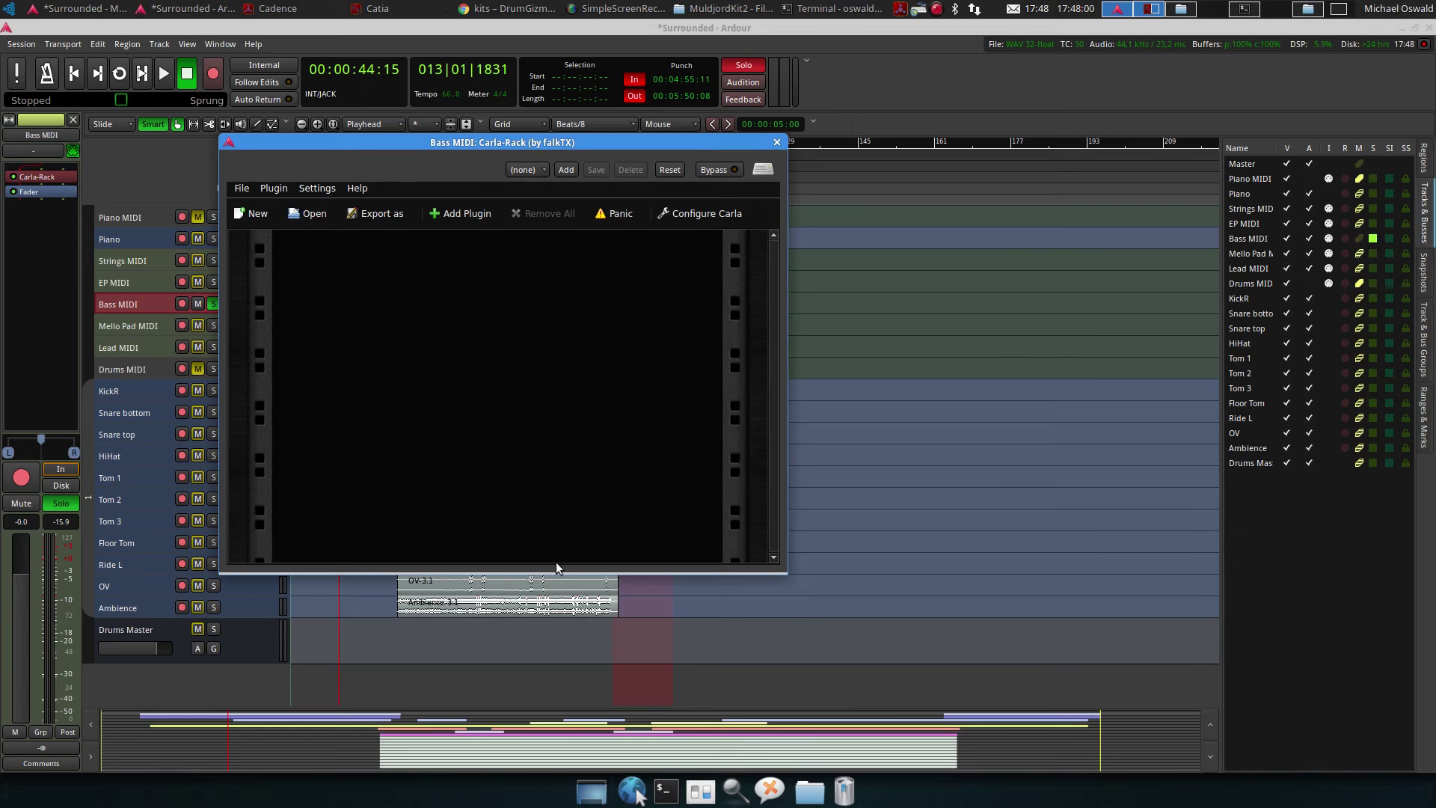
Load the OMB2 bass instrument into Carla-Rack by searching for "omb", and move the rack window clear of the track headers
click(455, 215)
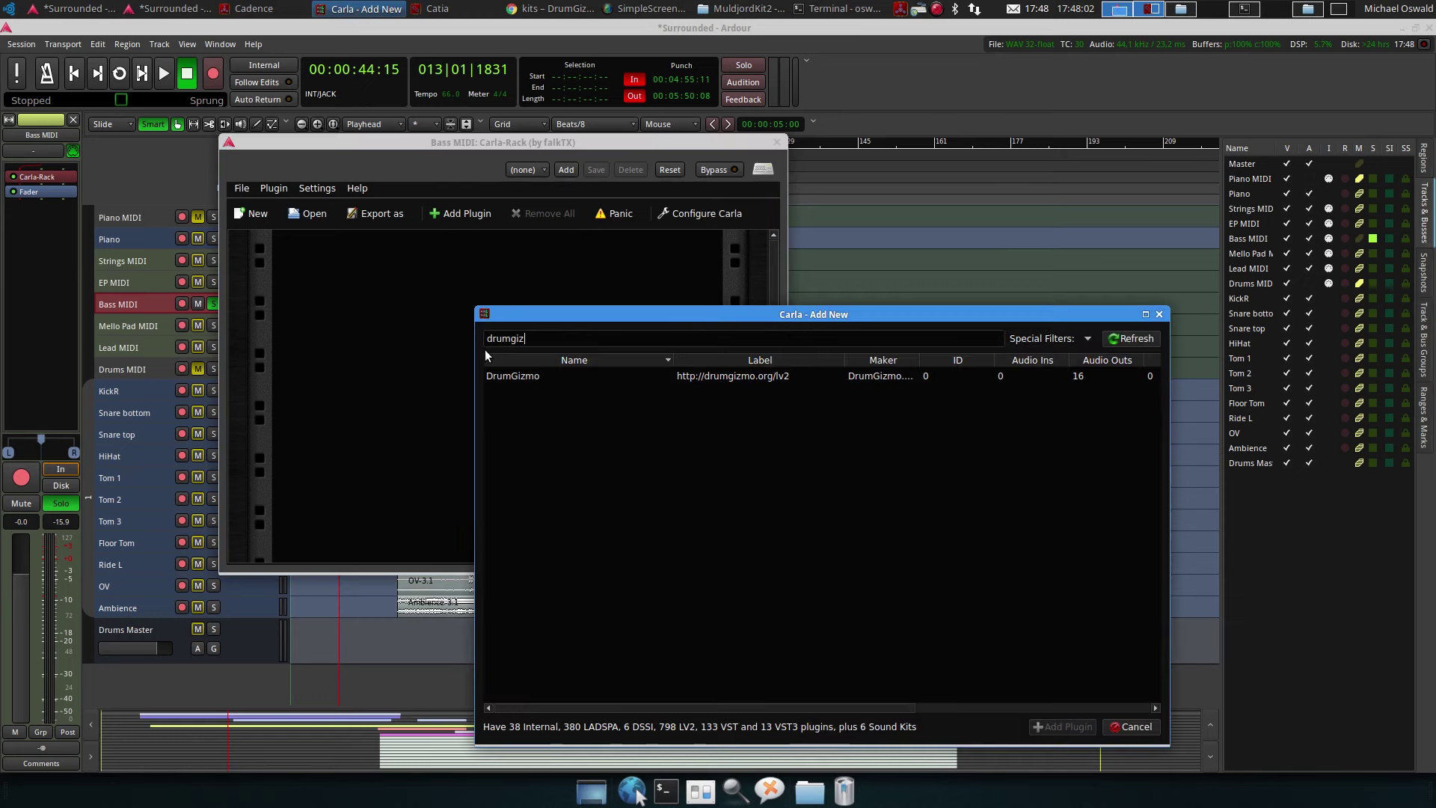
key(BackSpace)
key(BackSpace)
key(BackSpace)
key(BackSpace)
key(BackSpace)
key(BackSpace)
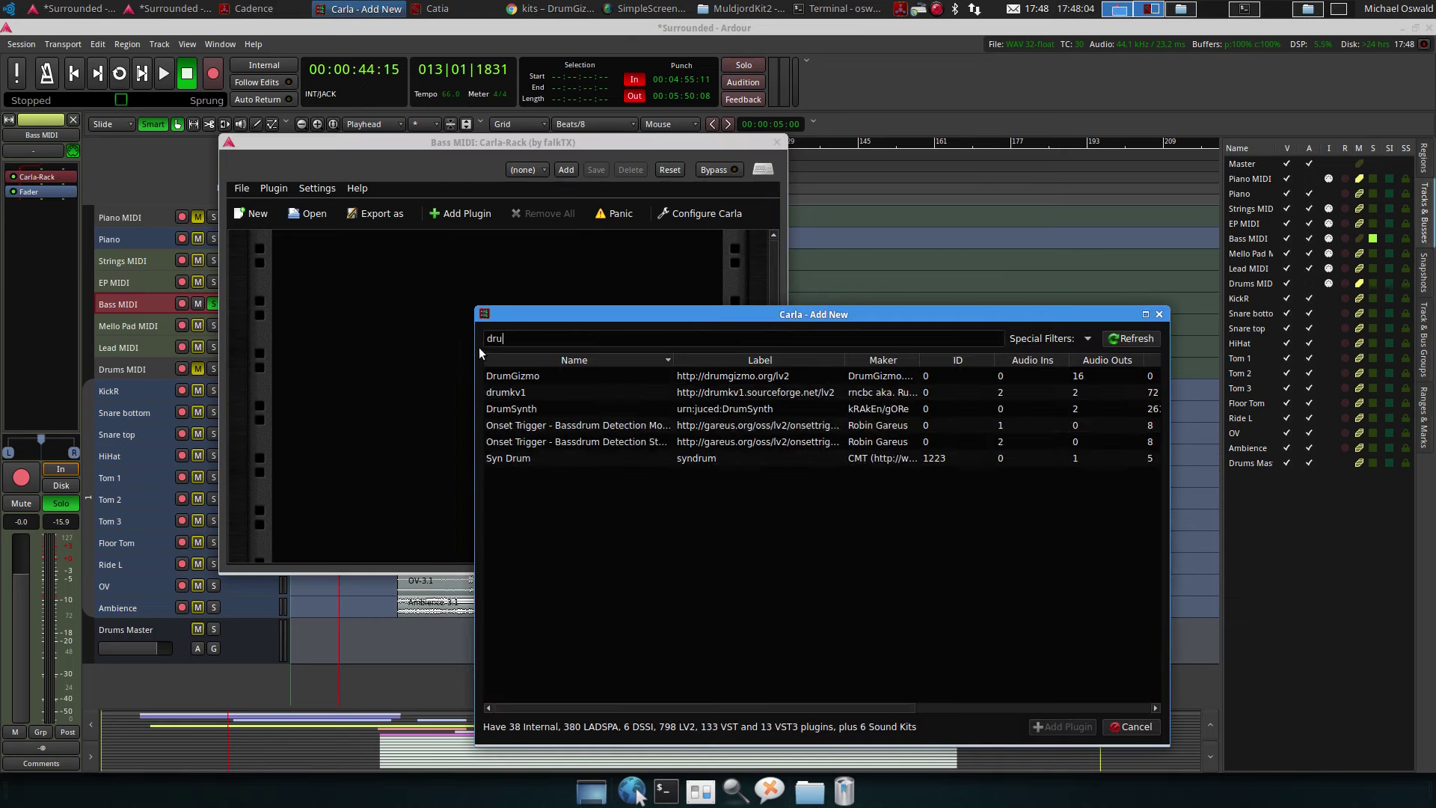
text(omb)
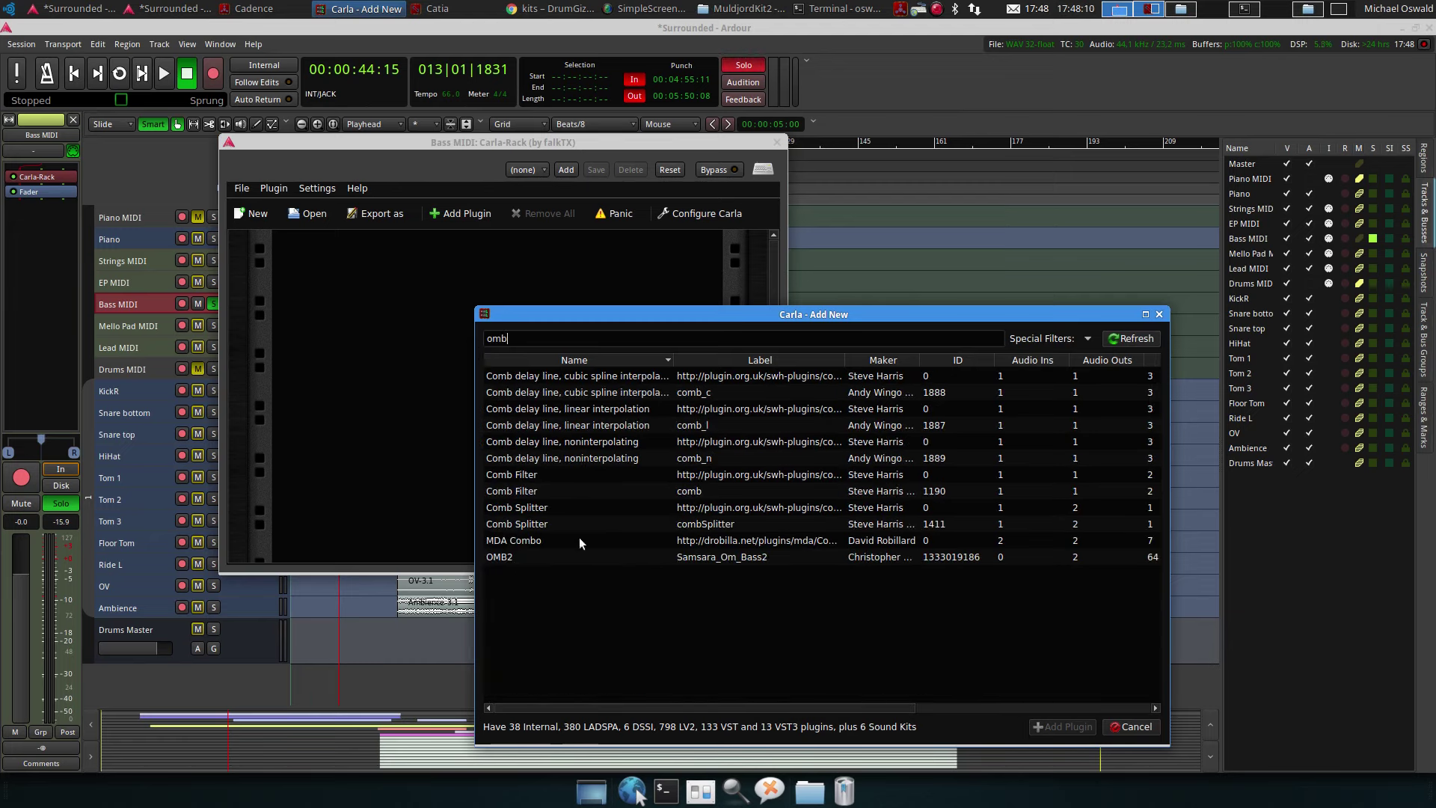
click(524, 554)
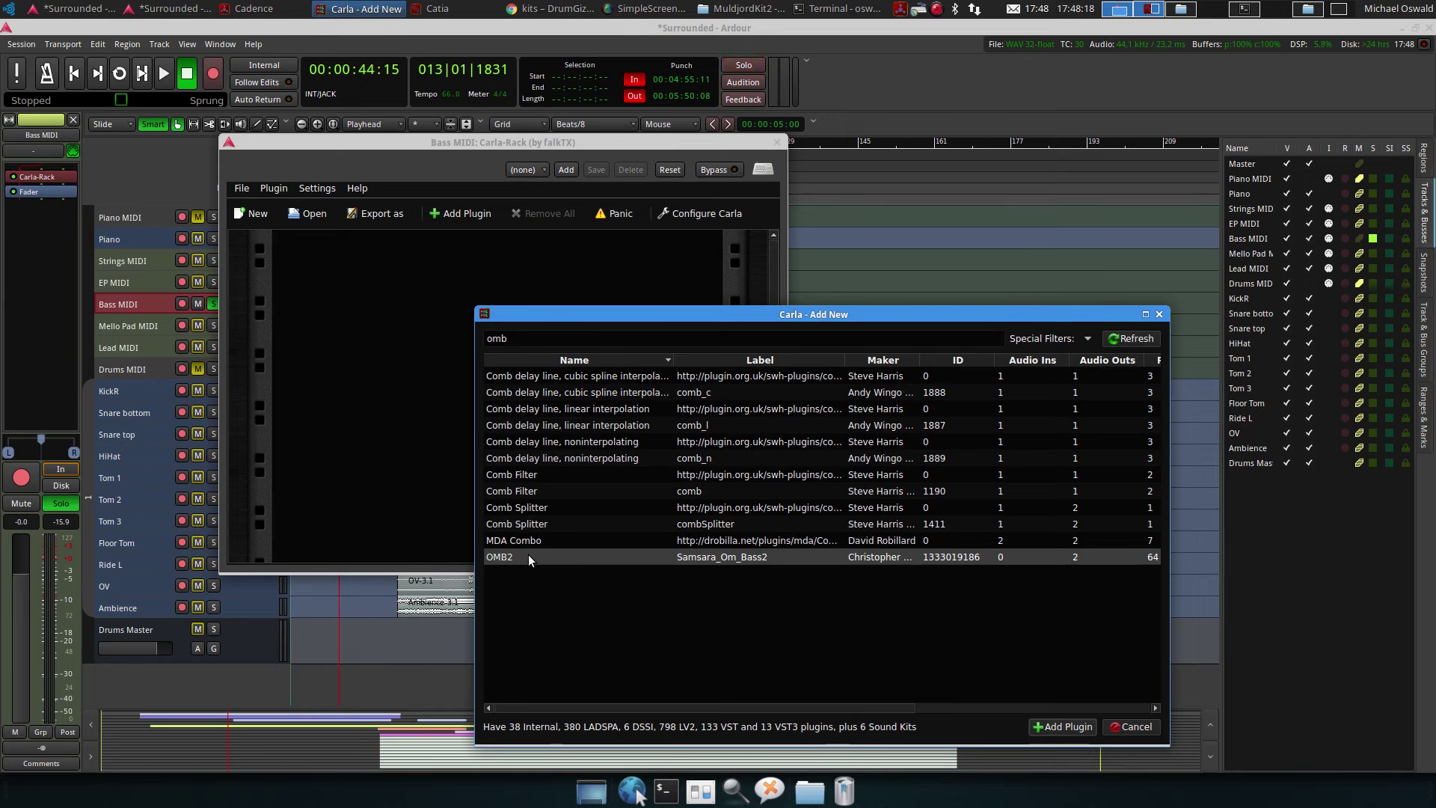
double_click(528, 556)
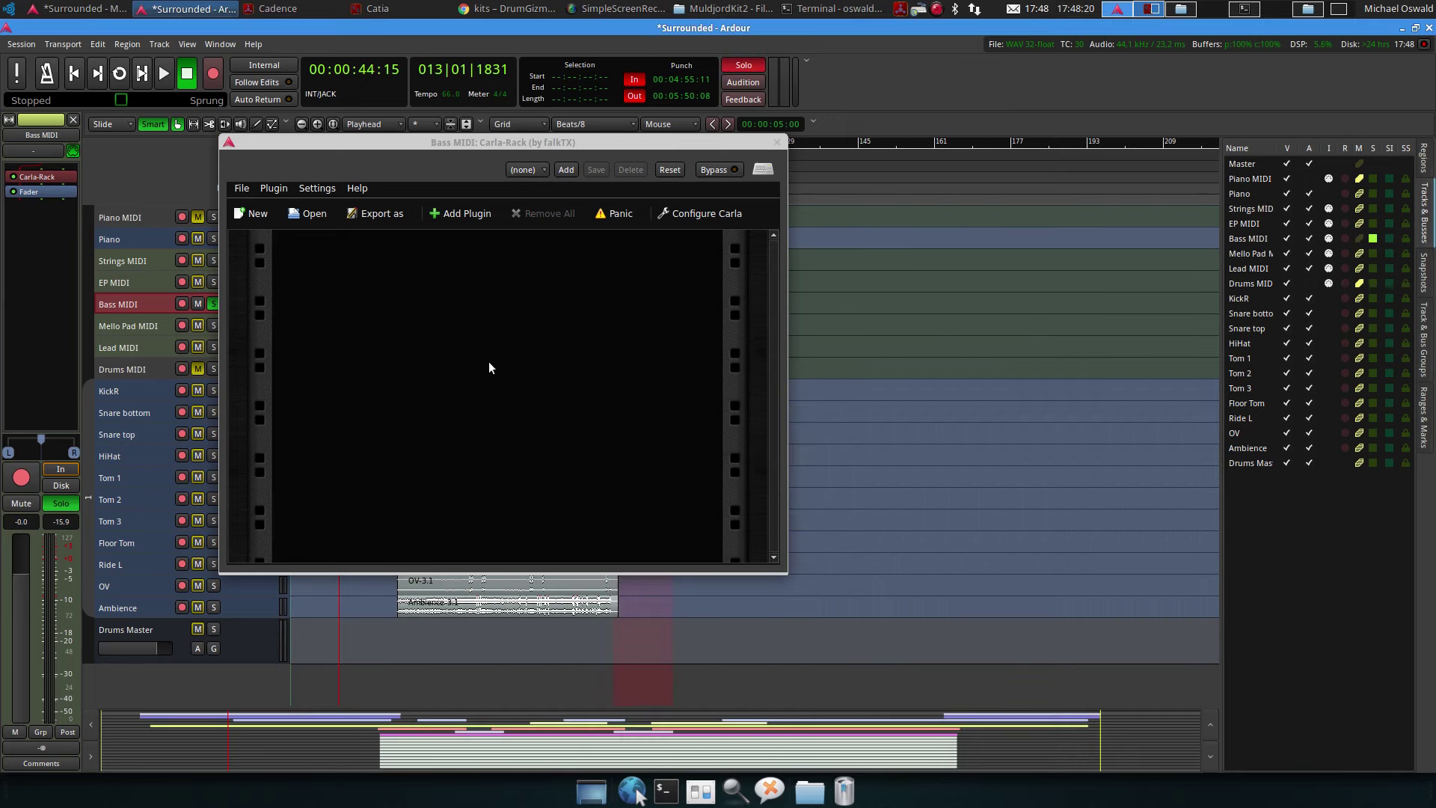
drag(514, 141, 962, 237)
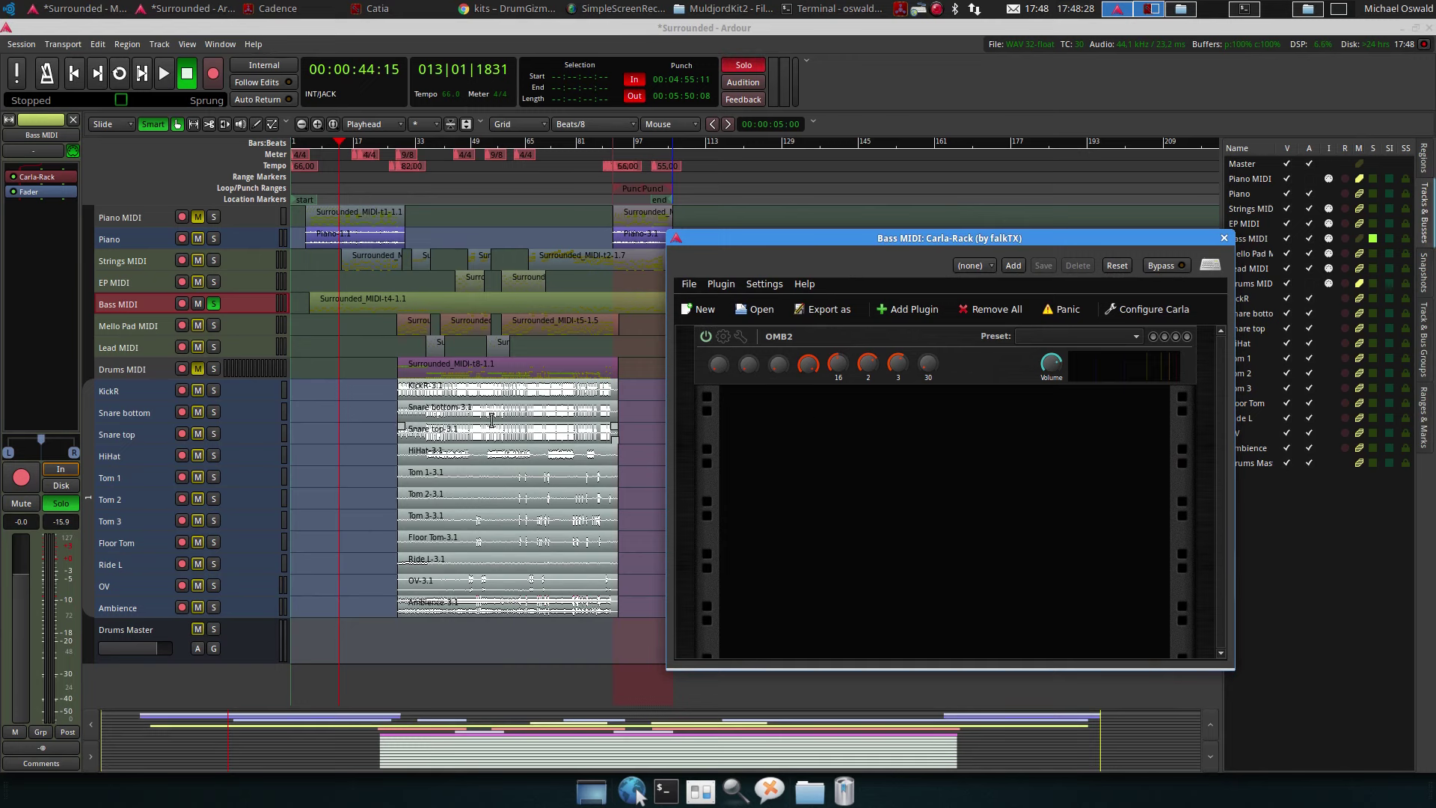
Add one mono audio track named Bass after the selected Bass MIDI track
click(166, 45)
click(168, 56)
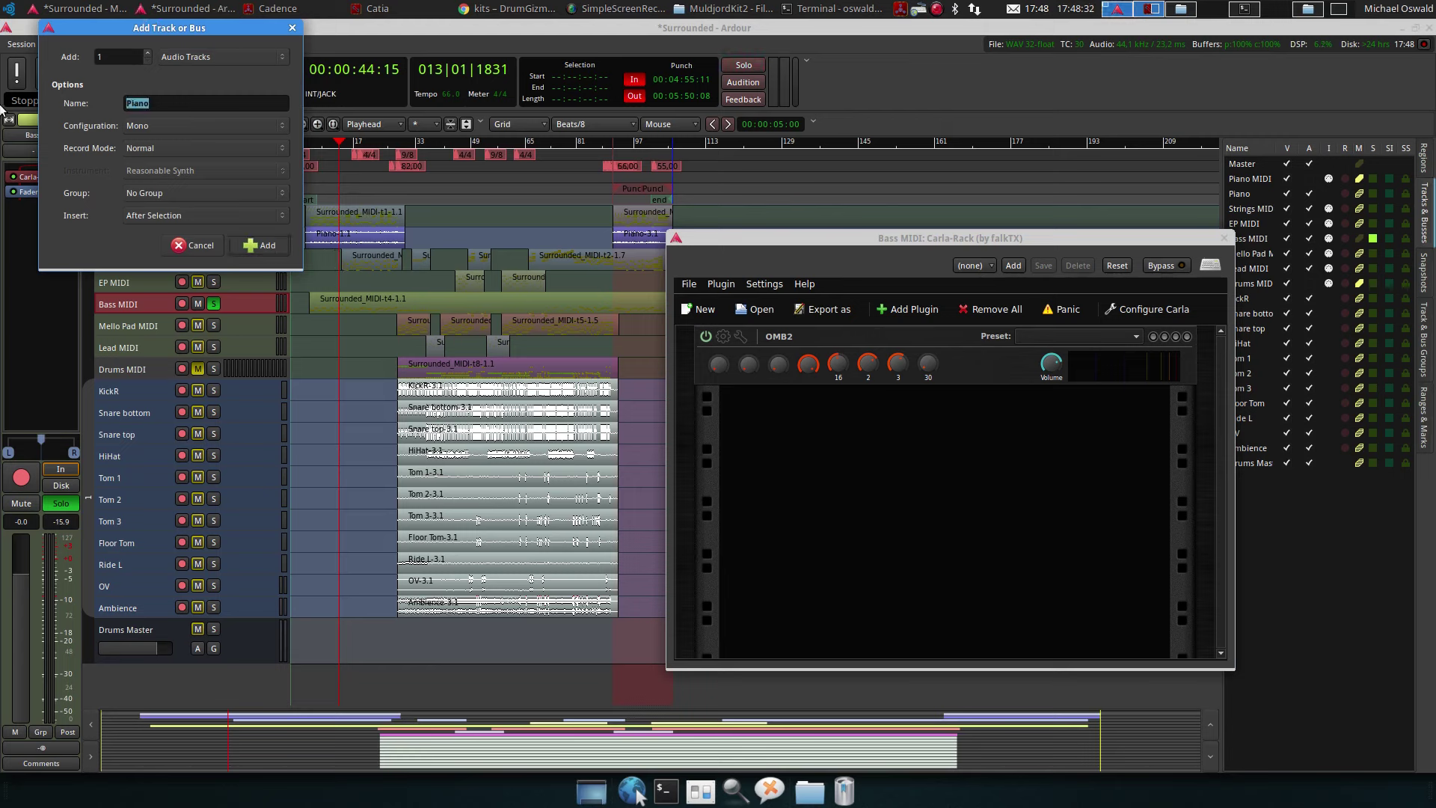
text(Bass)
click(258, 246)
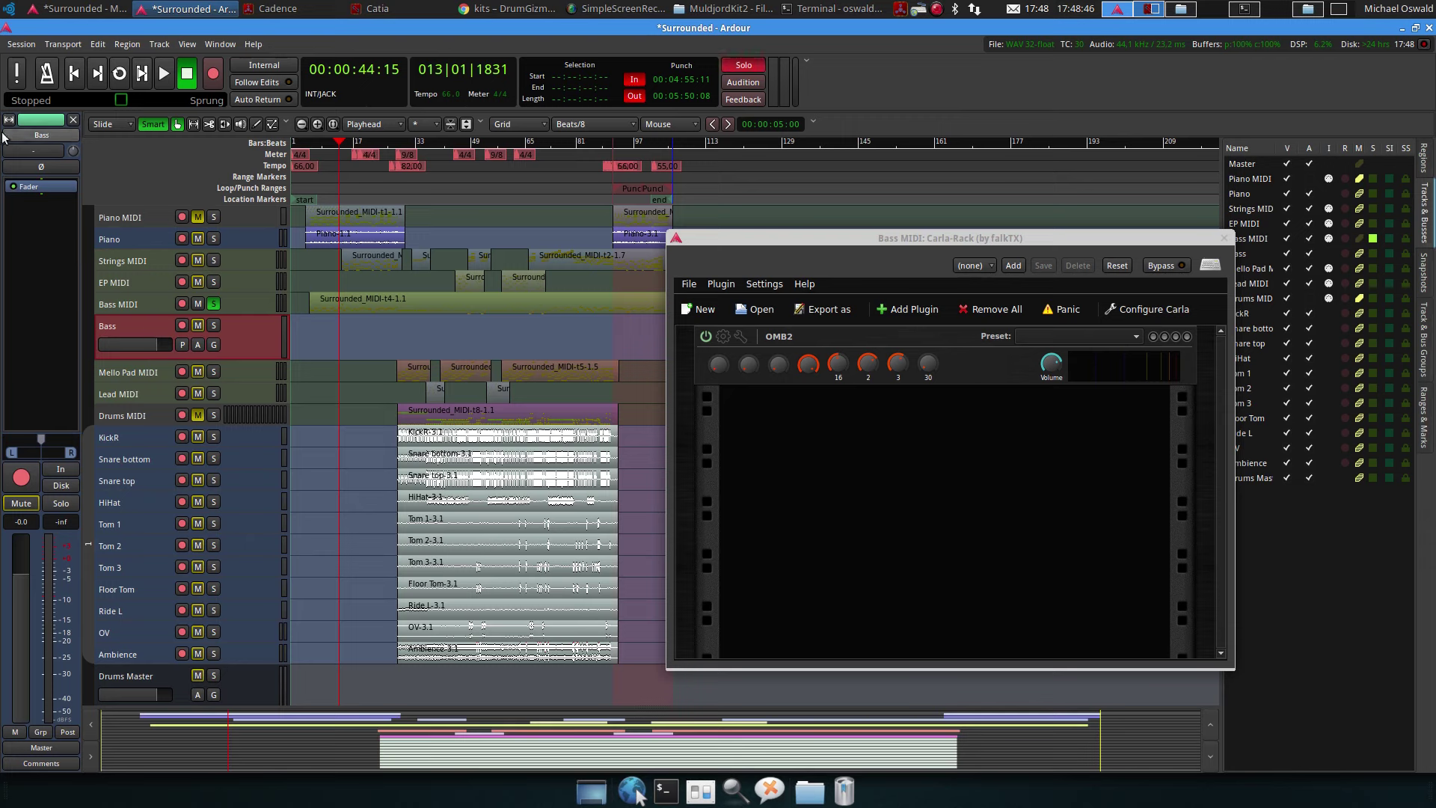
Connect both the L and R outputs of Bass MIDI to the Bass audio track's input
click(37, 150)
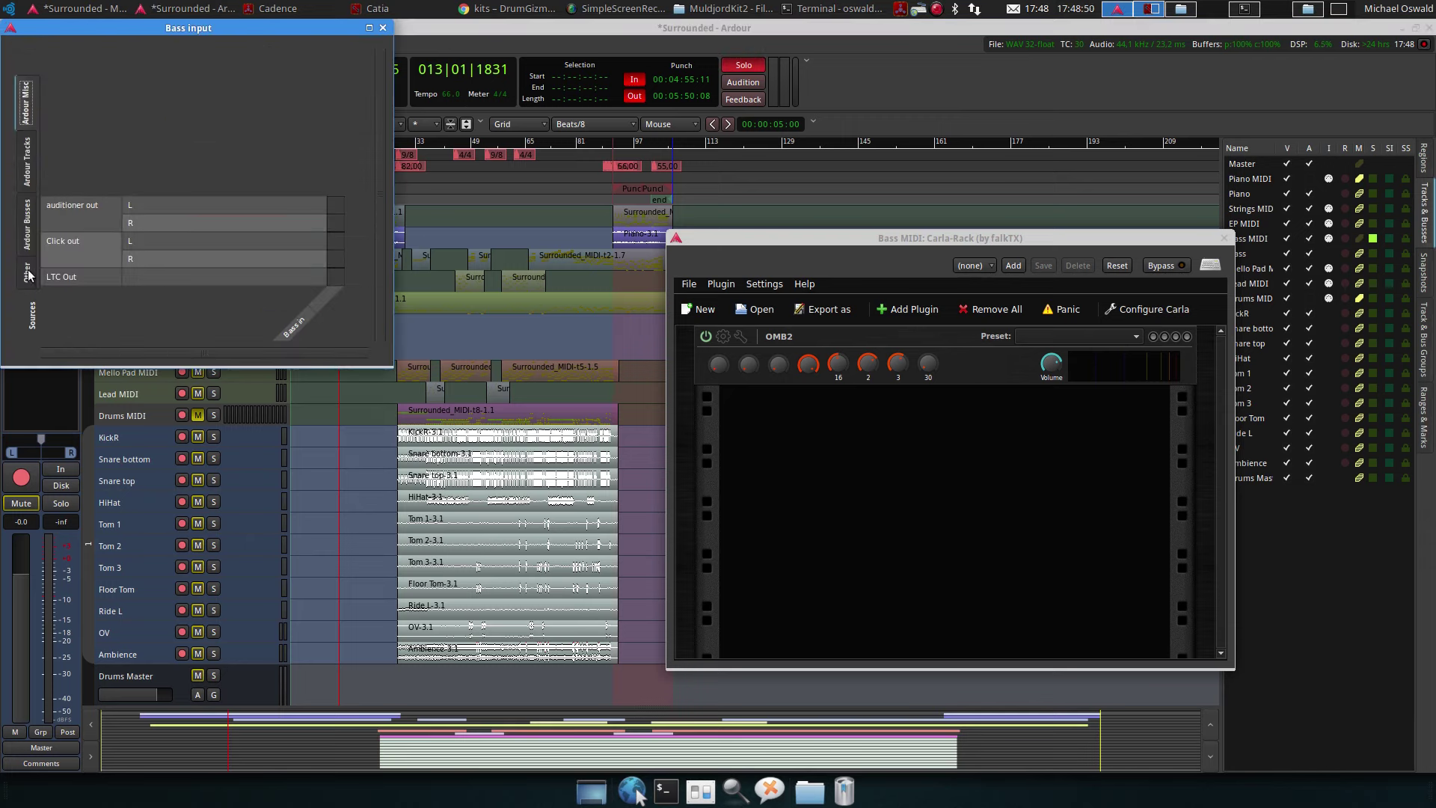
click(28, 176)
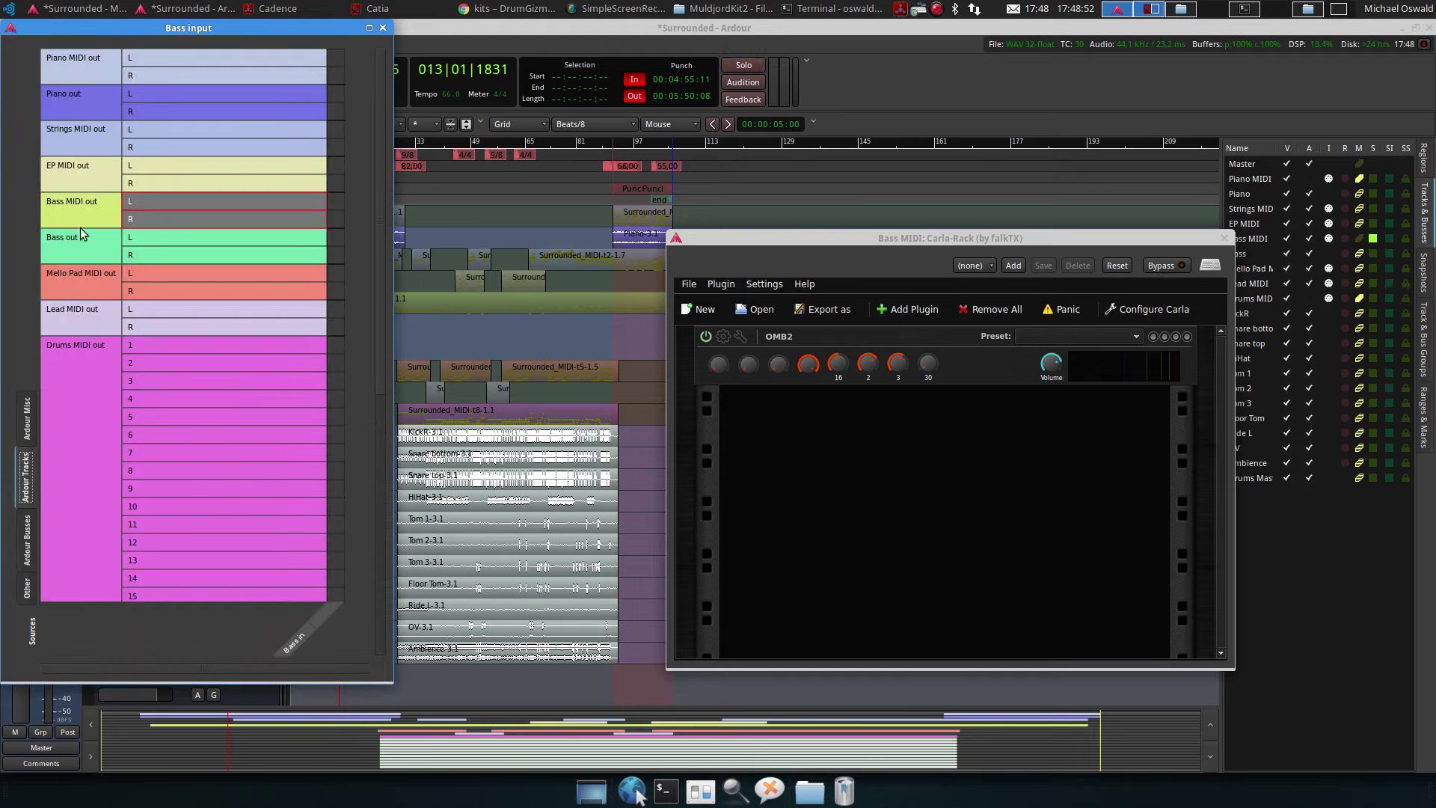
click(333, 201)
click(333, 219)
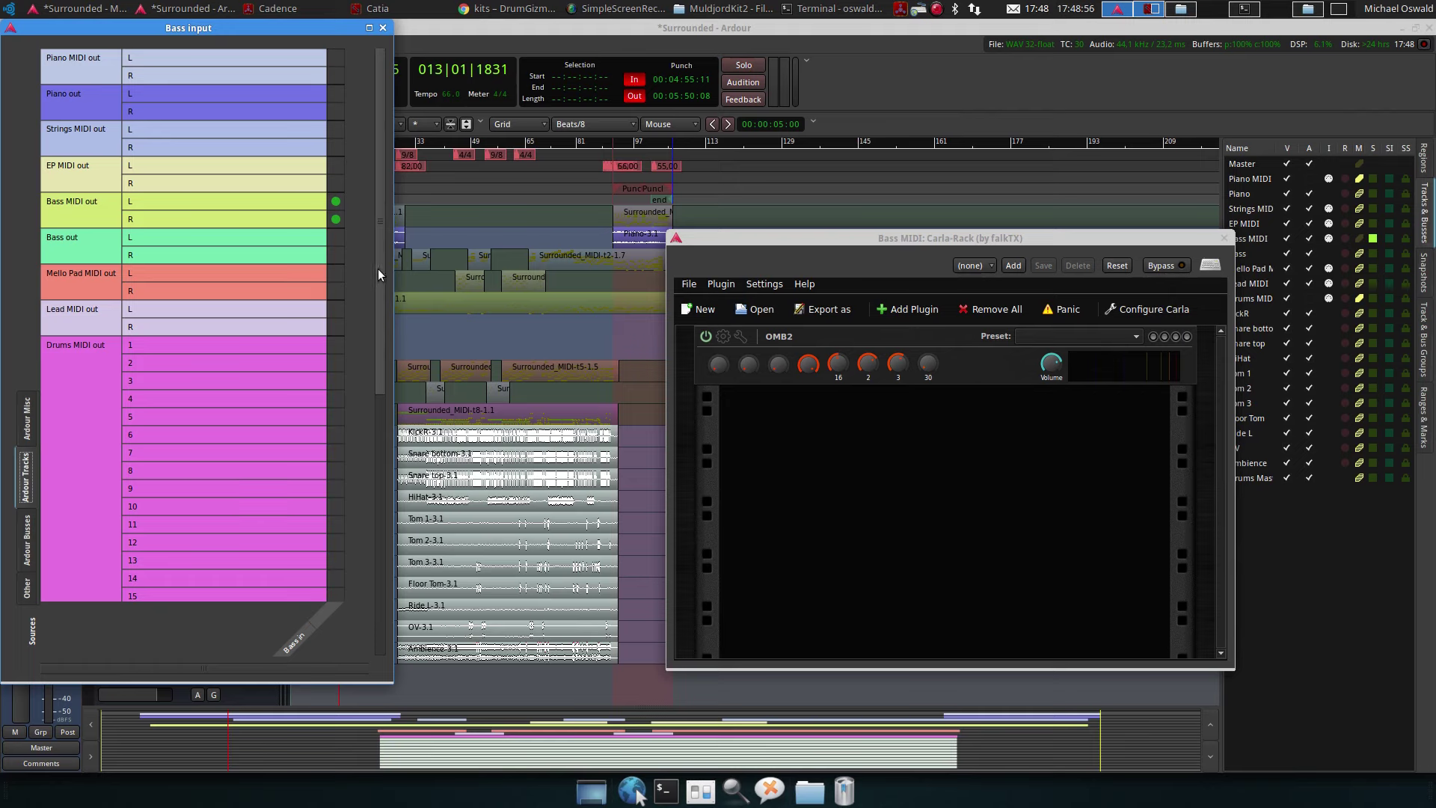
click(382, 28)
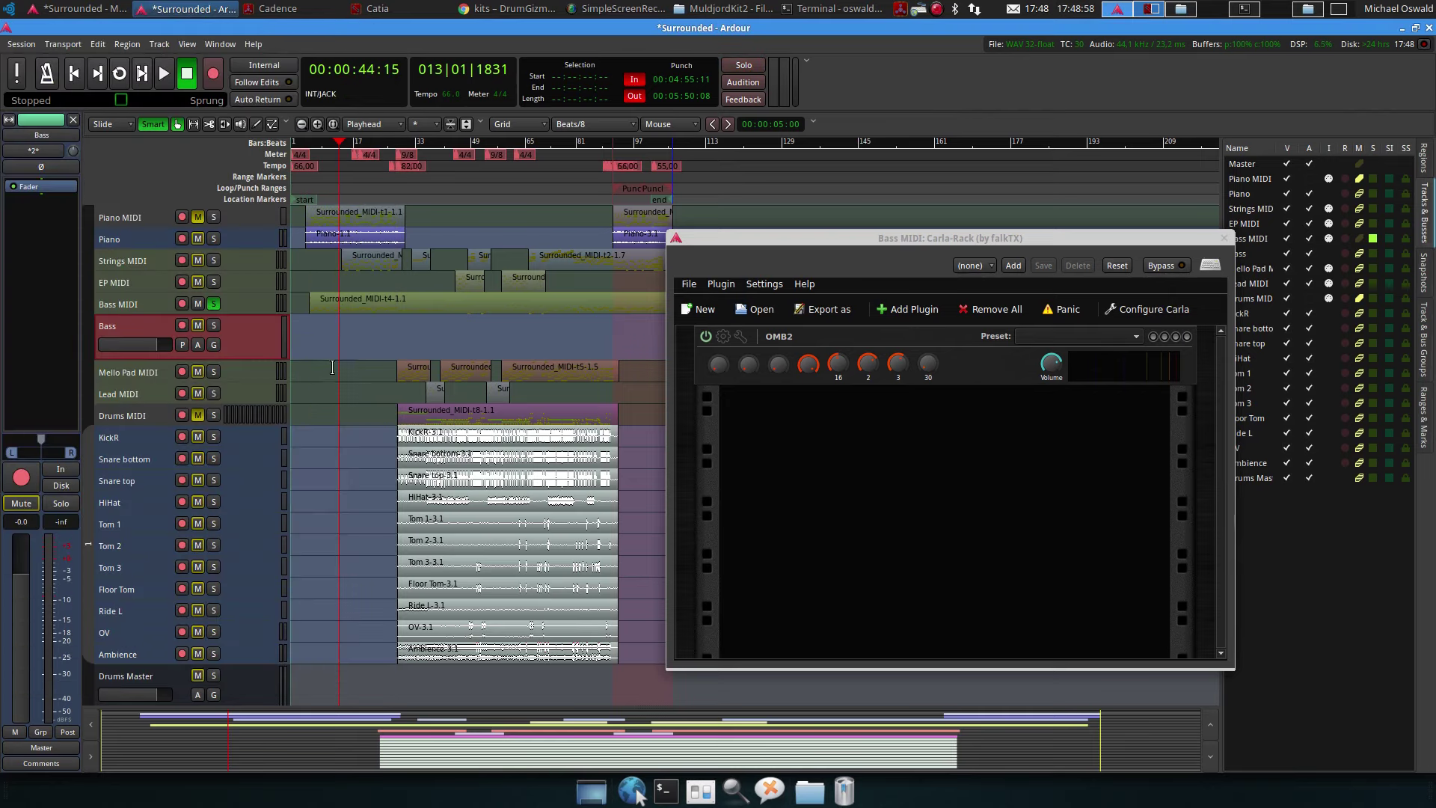
Solo the Bass audio track and audition the bass from the current position and again from around bar 40
click(214, 325)
key(space)
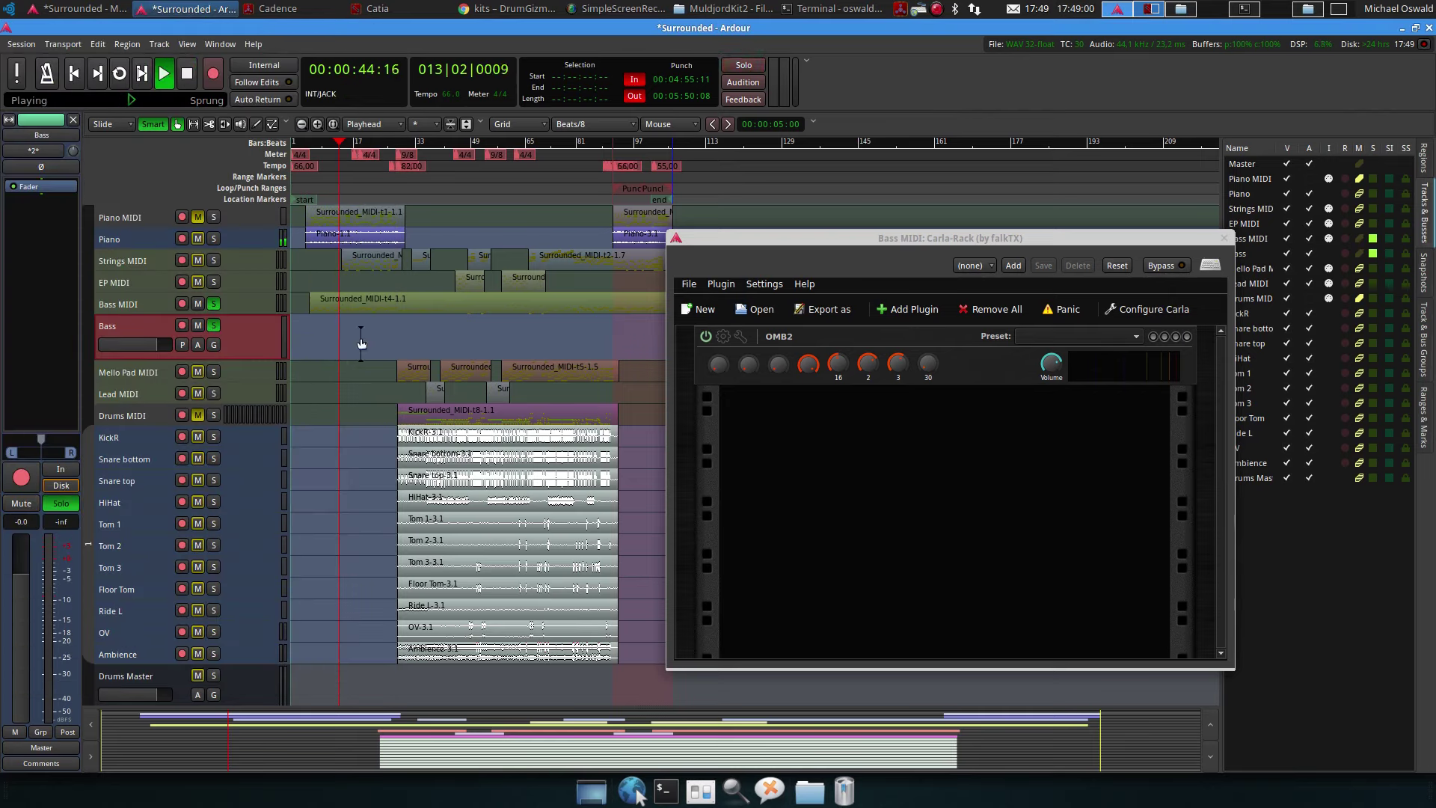
key(space)
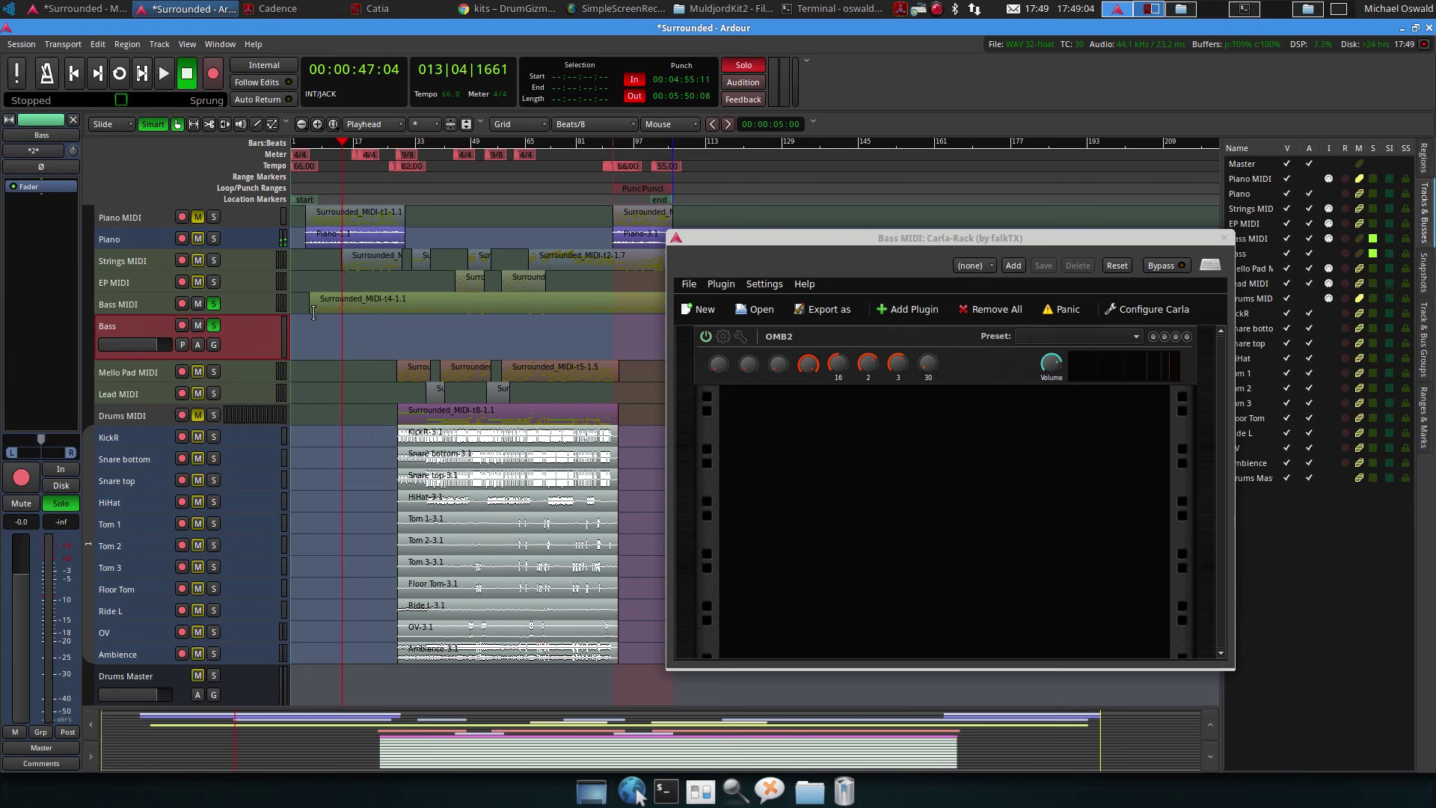
click(443, 177)
key(space)
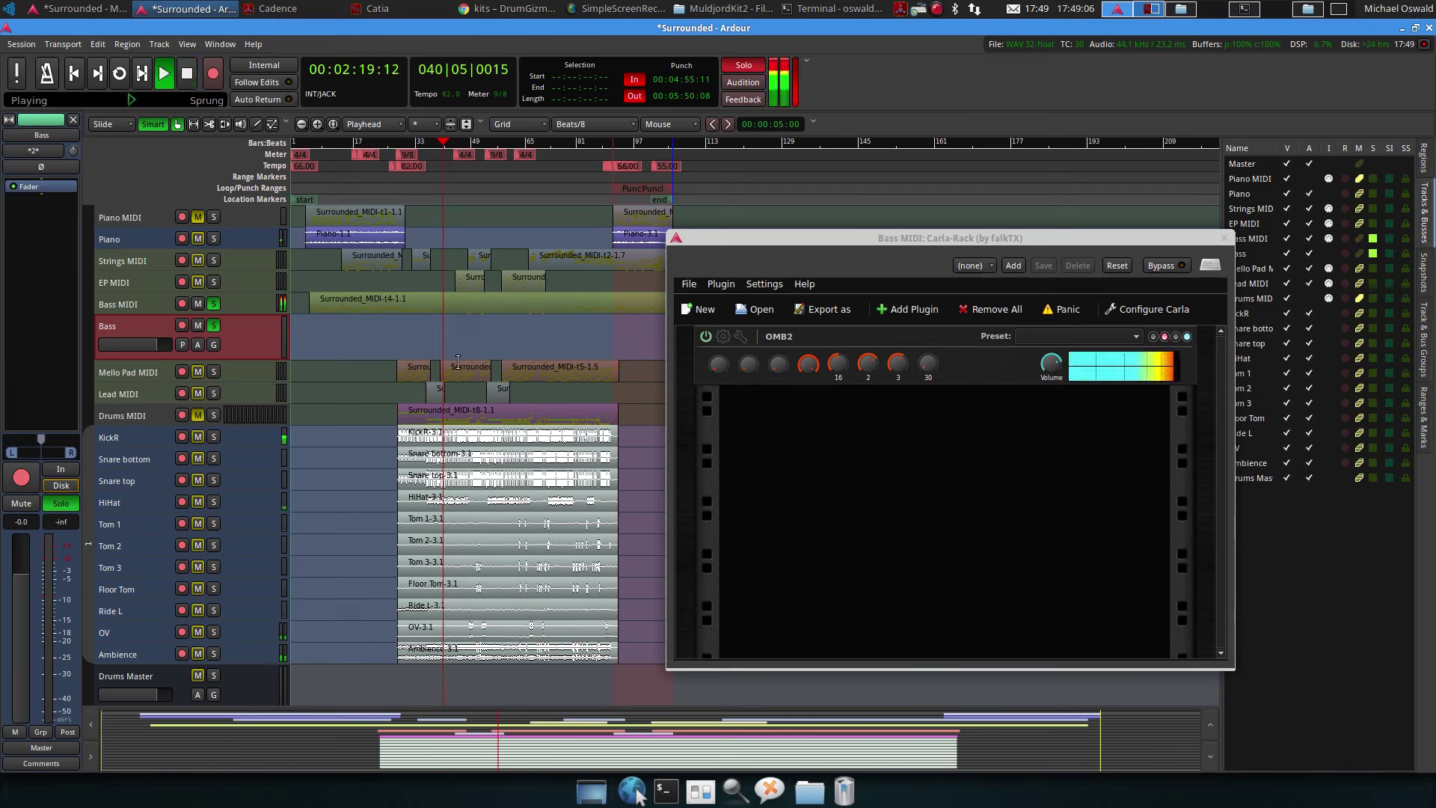
key(space)
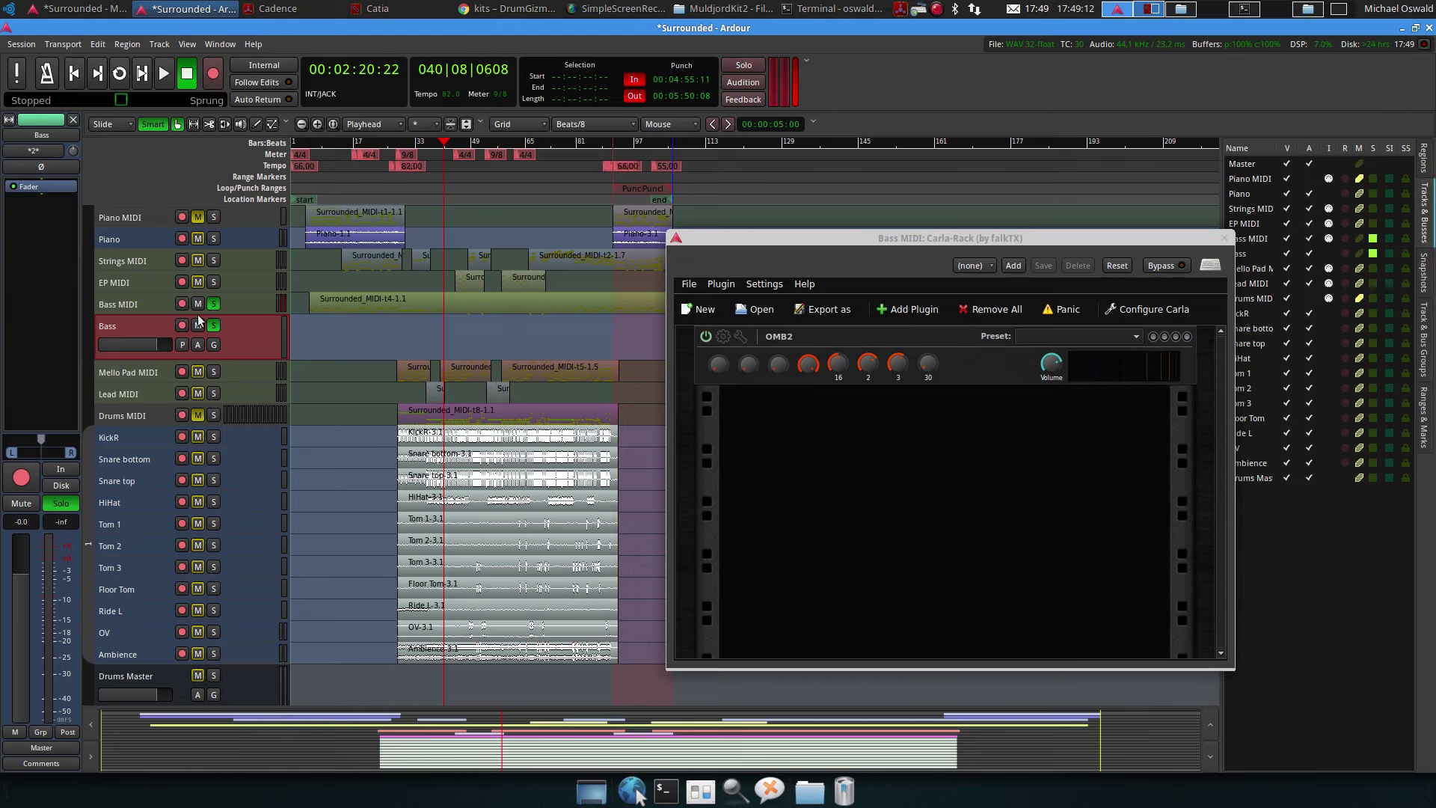
Enlarge the Bass MIDI track, transpose its whole region up 2 octaves, and play a short passage to audition it
click(235, 303)
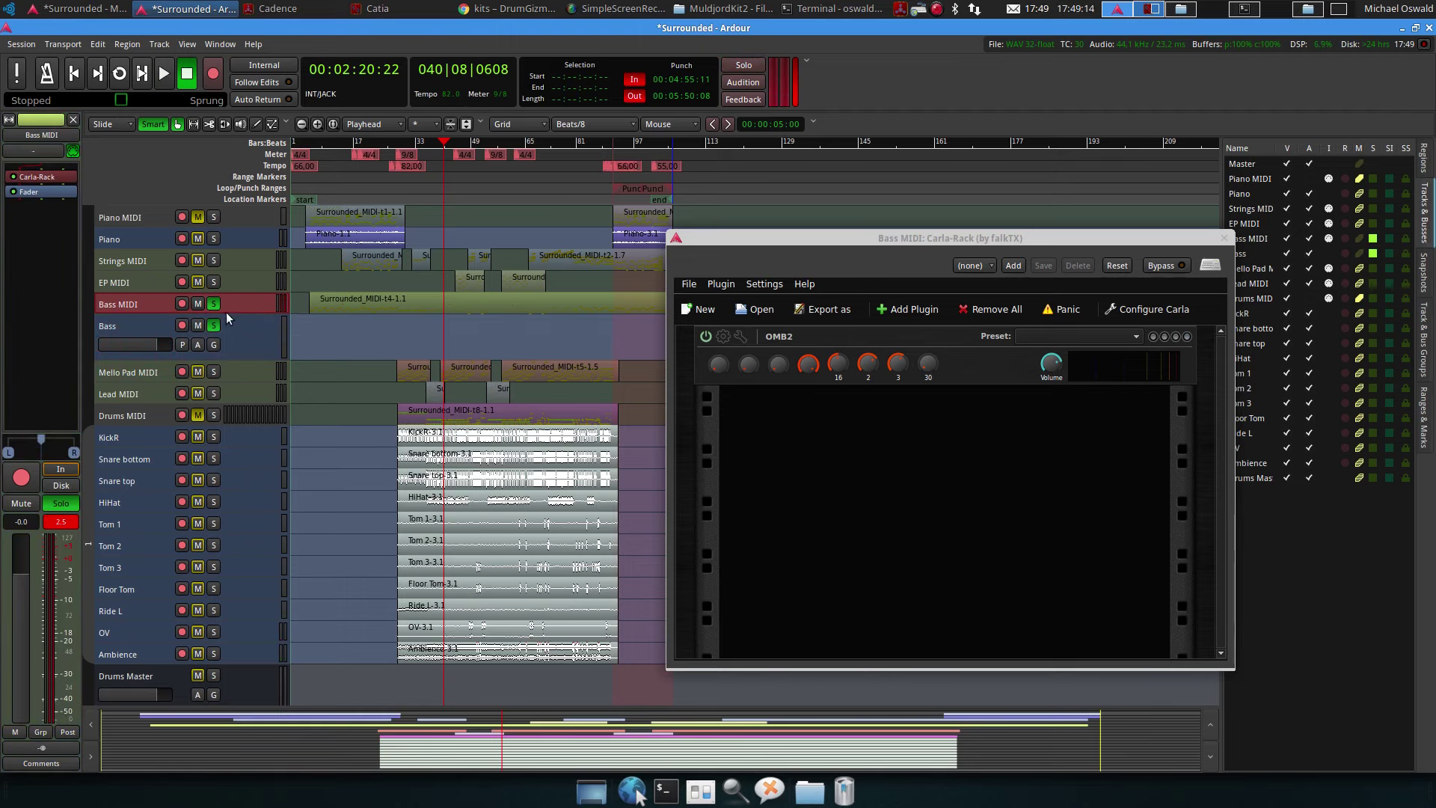
drag(231, 378, 267, 442)
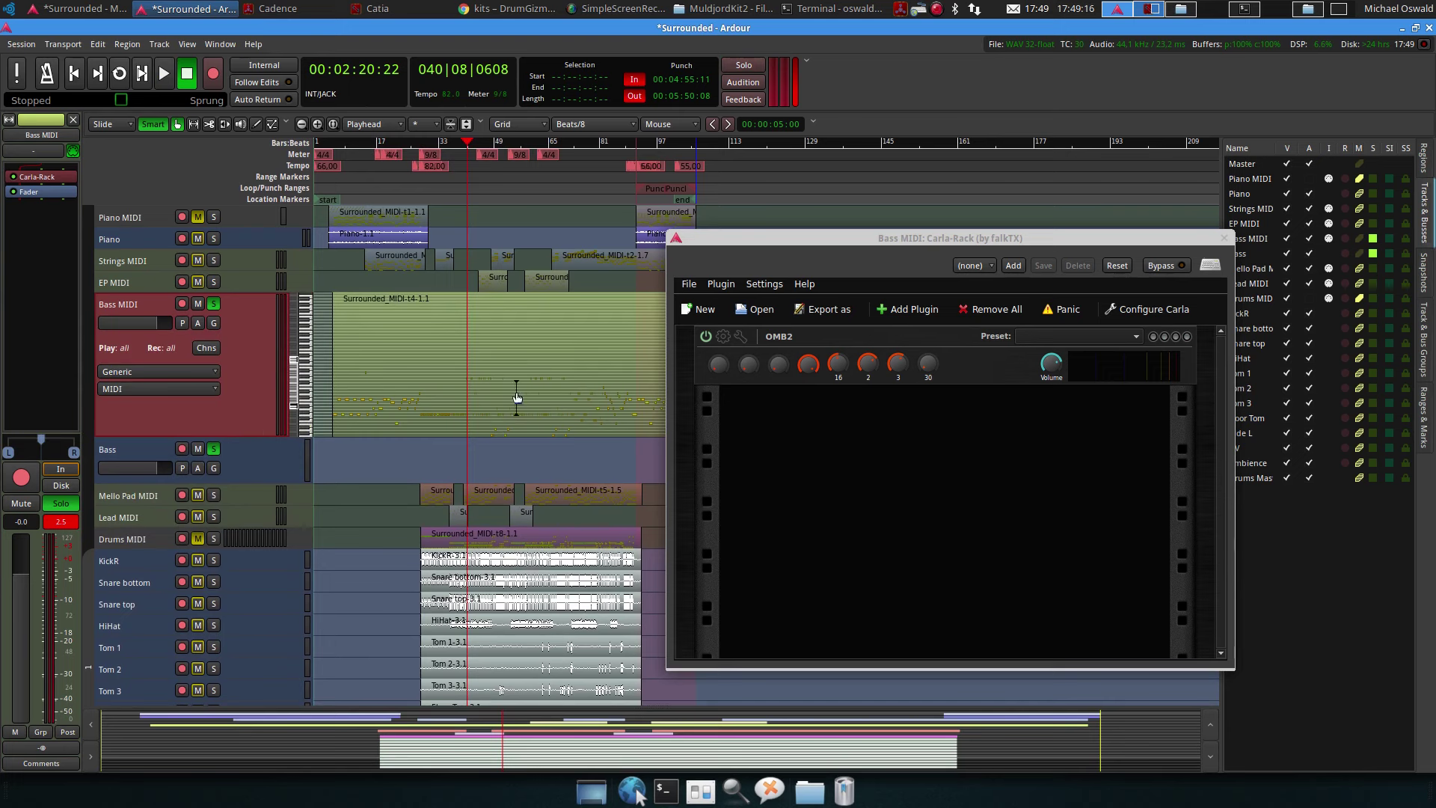
click(504, 410)
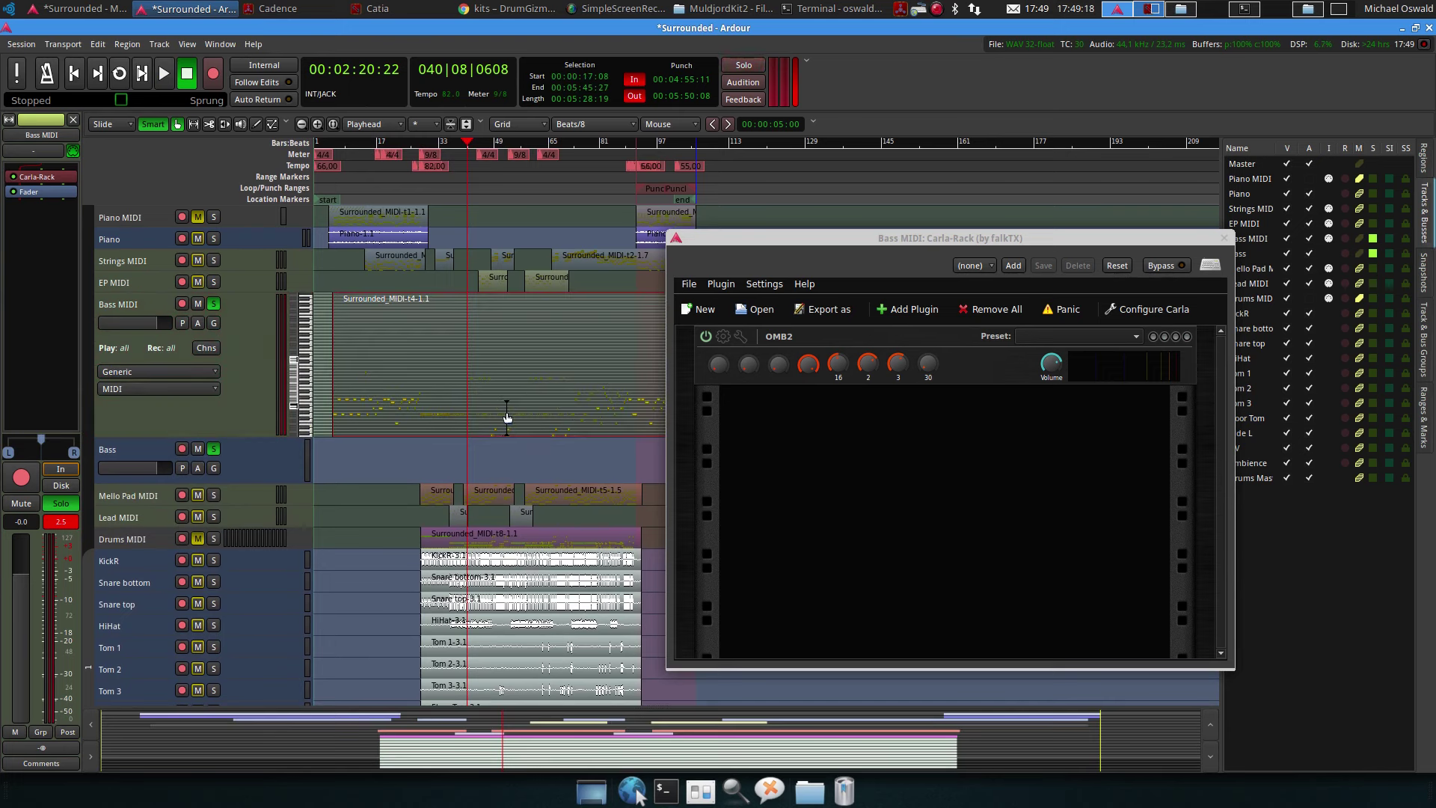
right_click(516, 410)
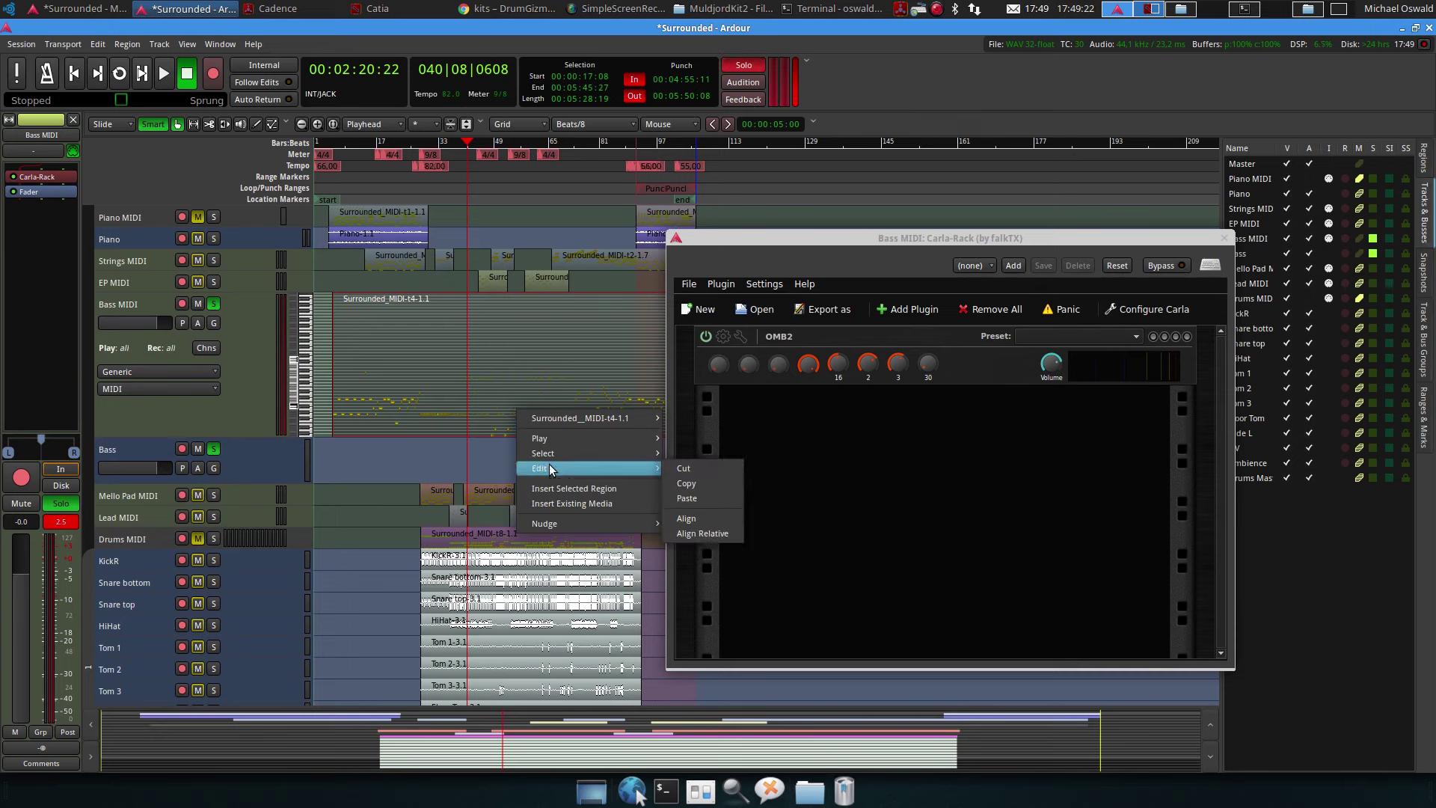
mouse_move(610, 411)
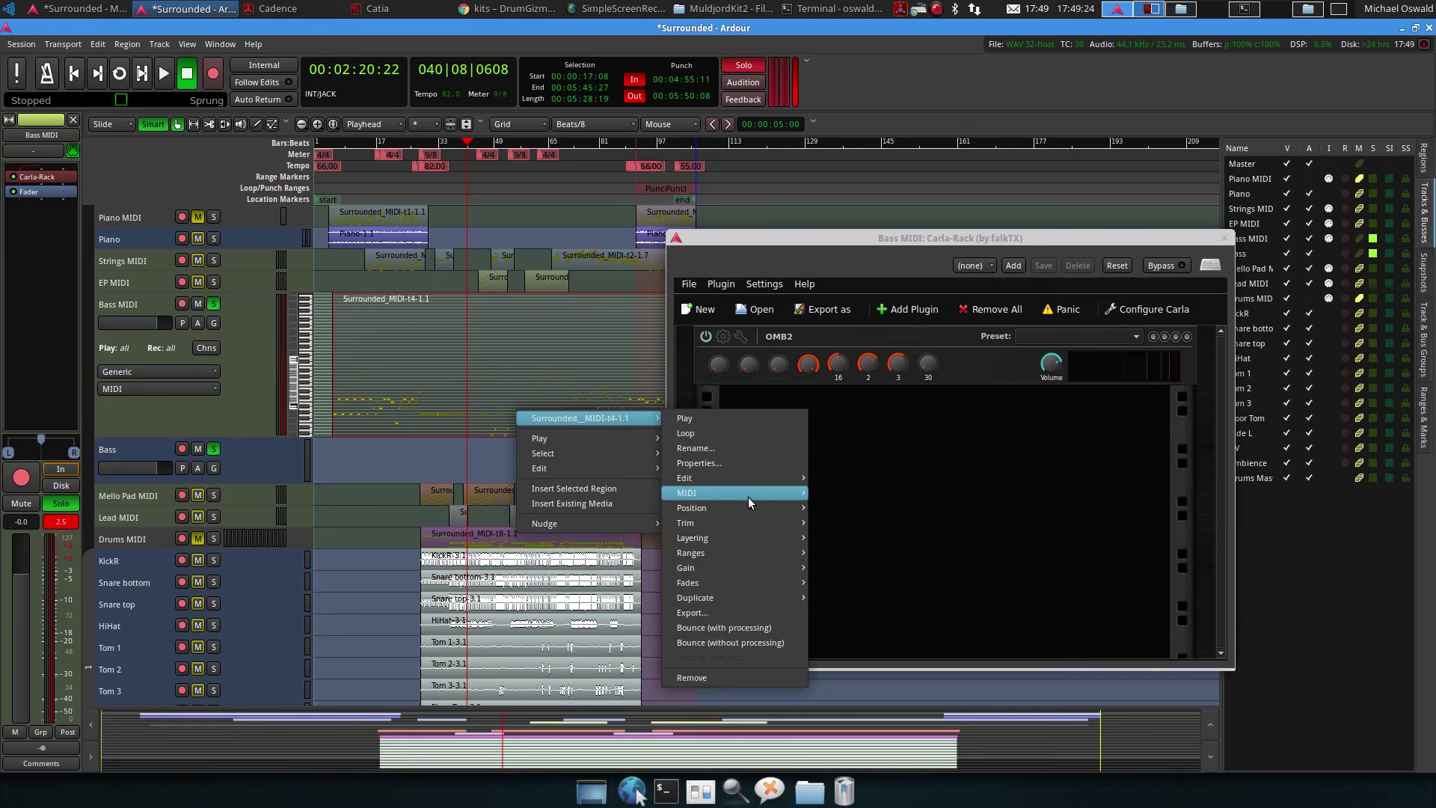
mouse_move(750, 496)
click(845, 493)
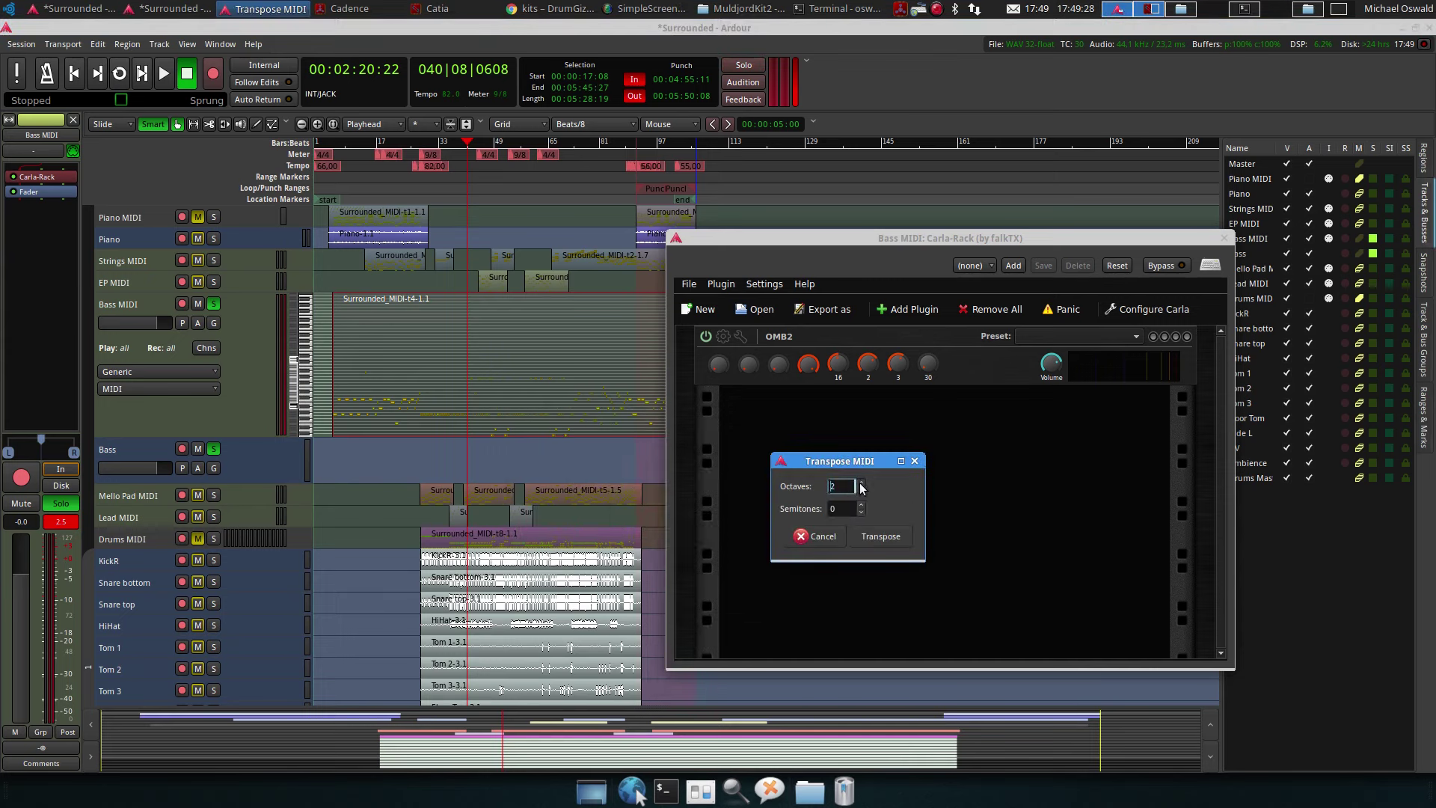
click(880, 536)
key(space)
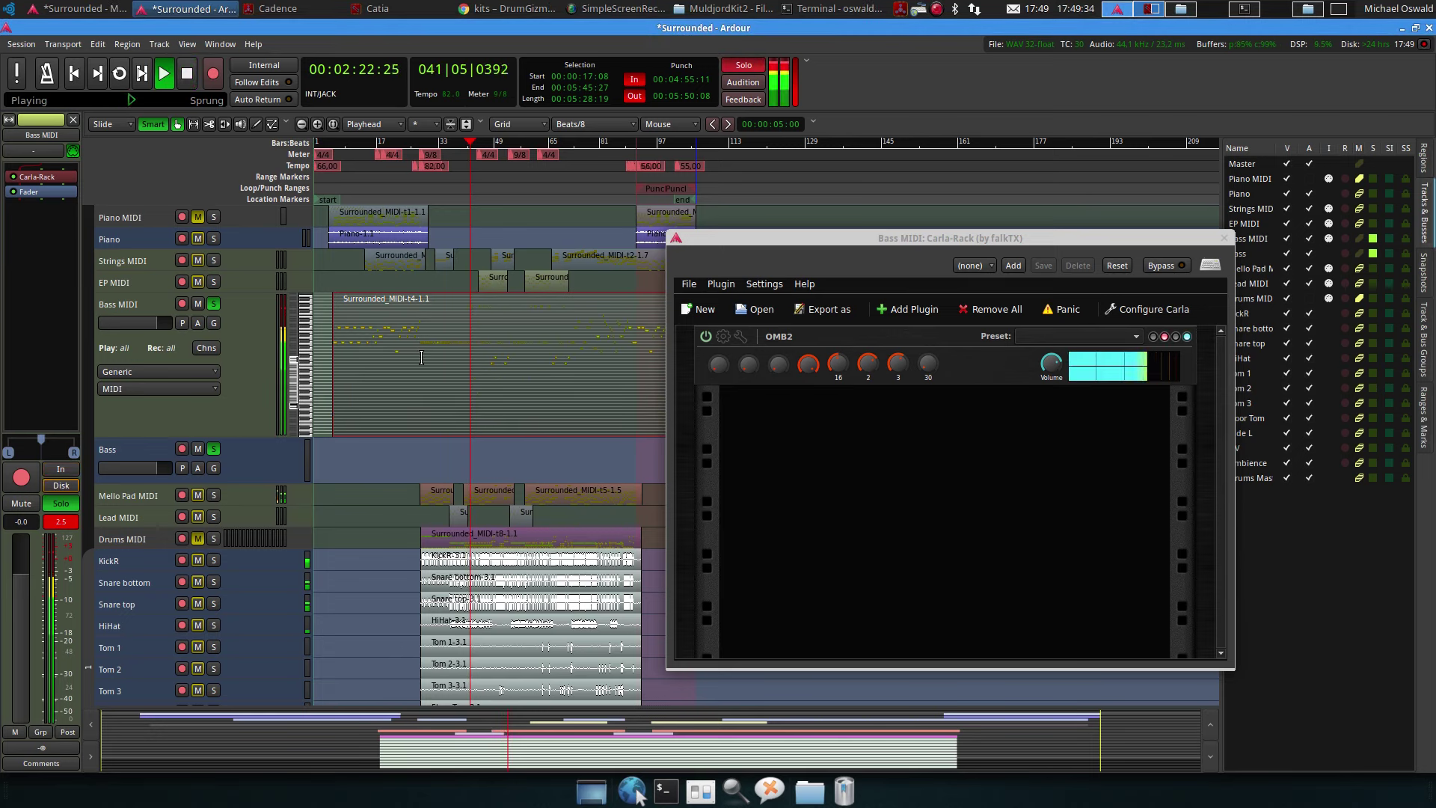
key(space)
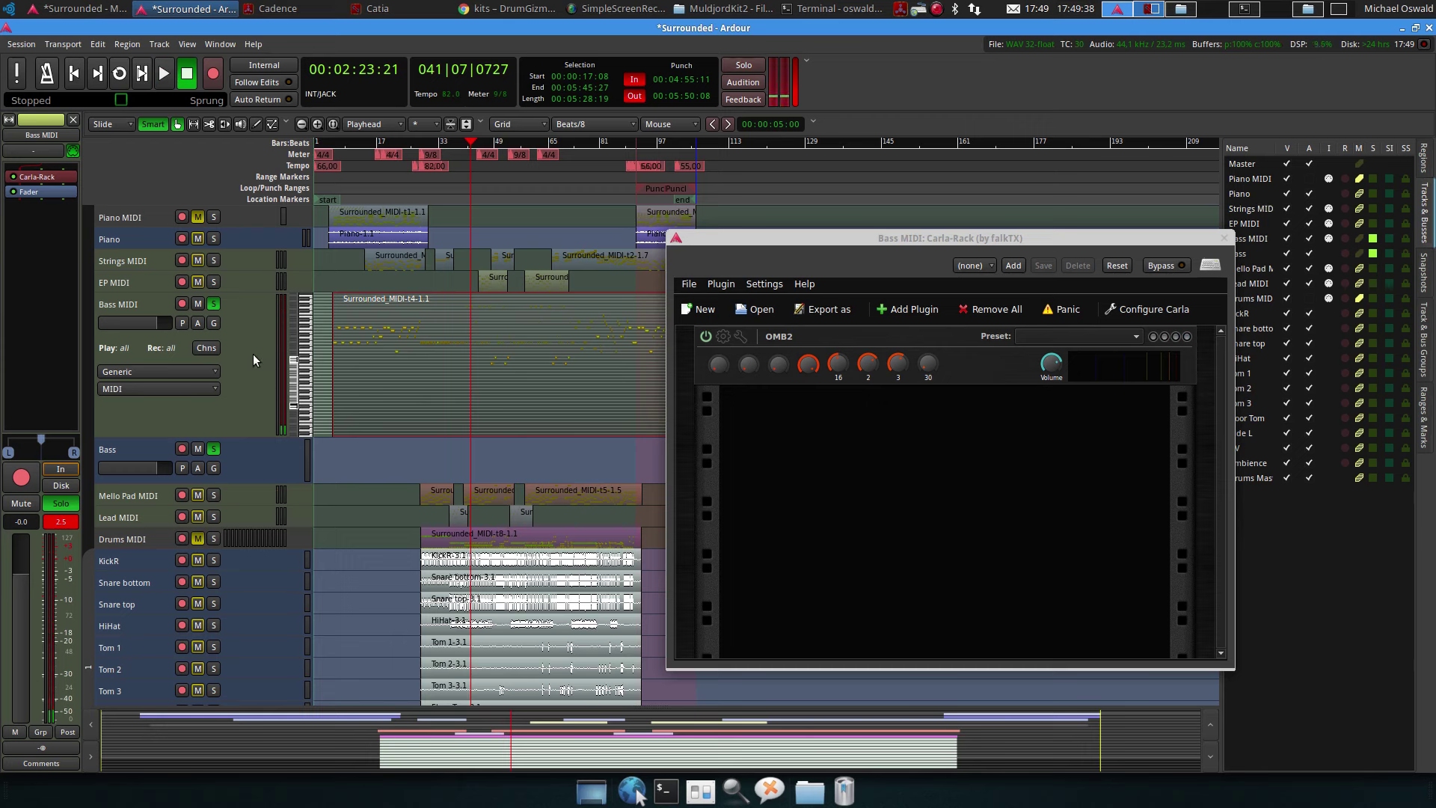
Check the Bass MIDI track's input connections from the other Ardour tracks, then reselect the track
click(40, 152)
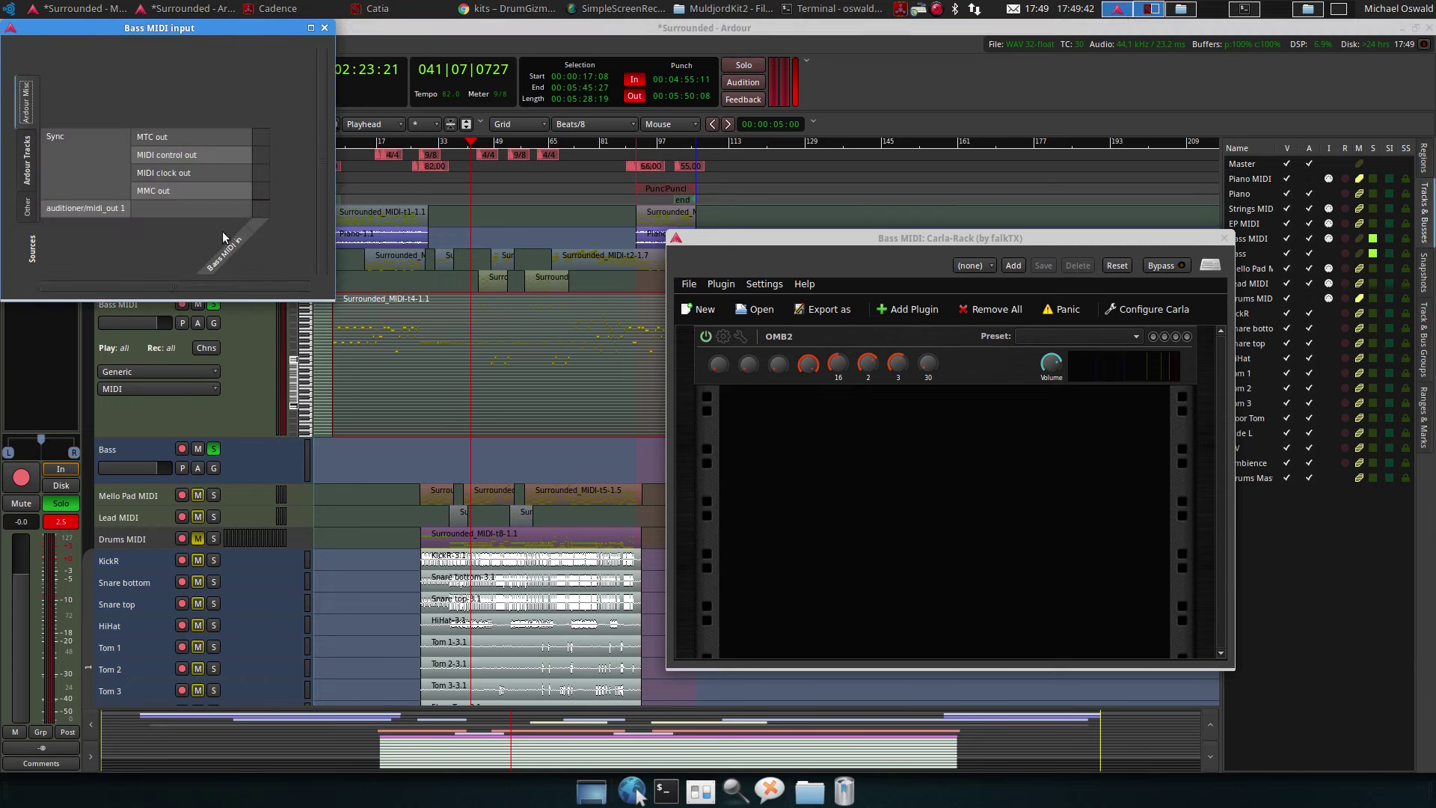
click(26, 161)
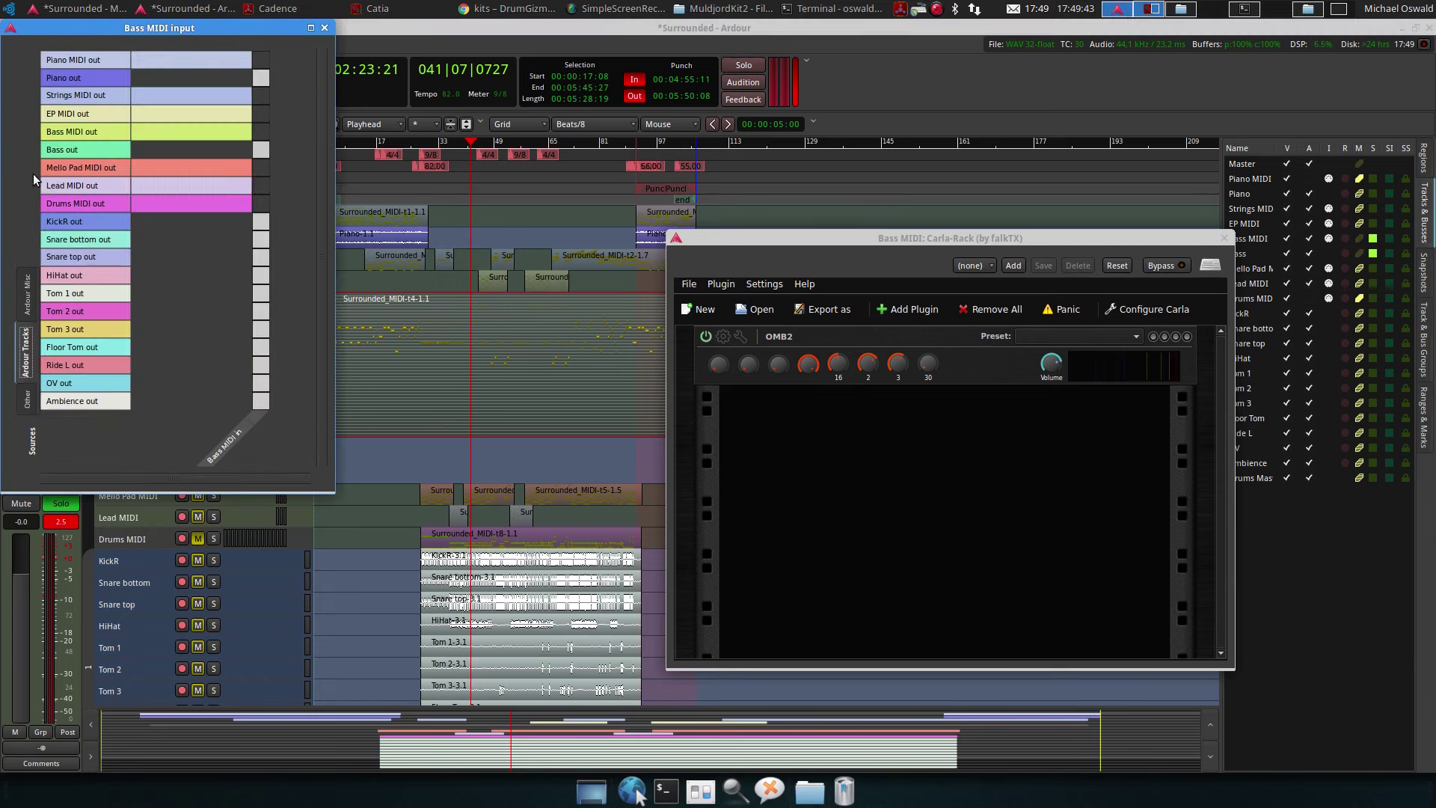
click(326, 31)
click(149, 353)
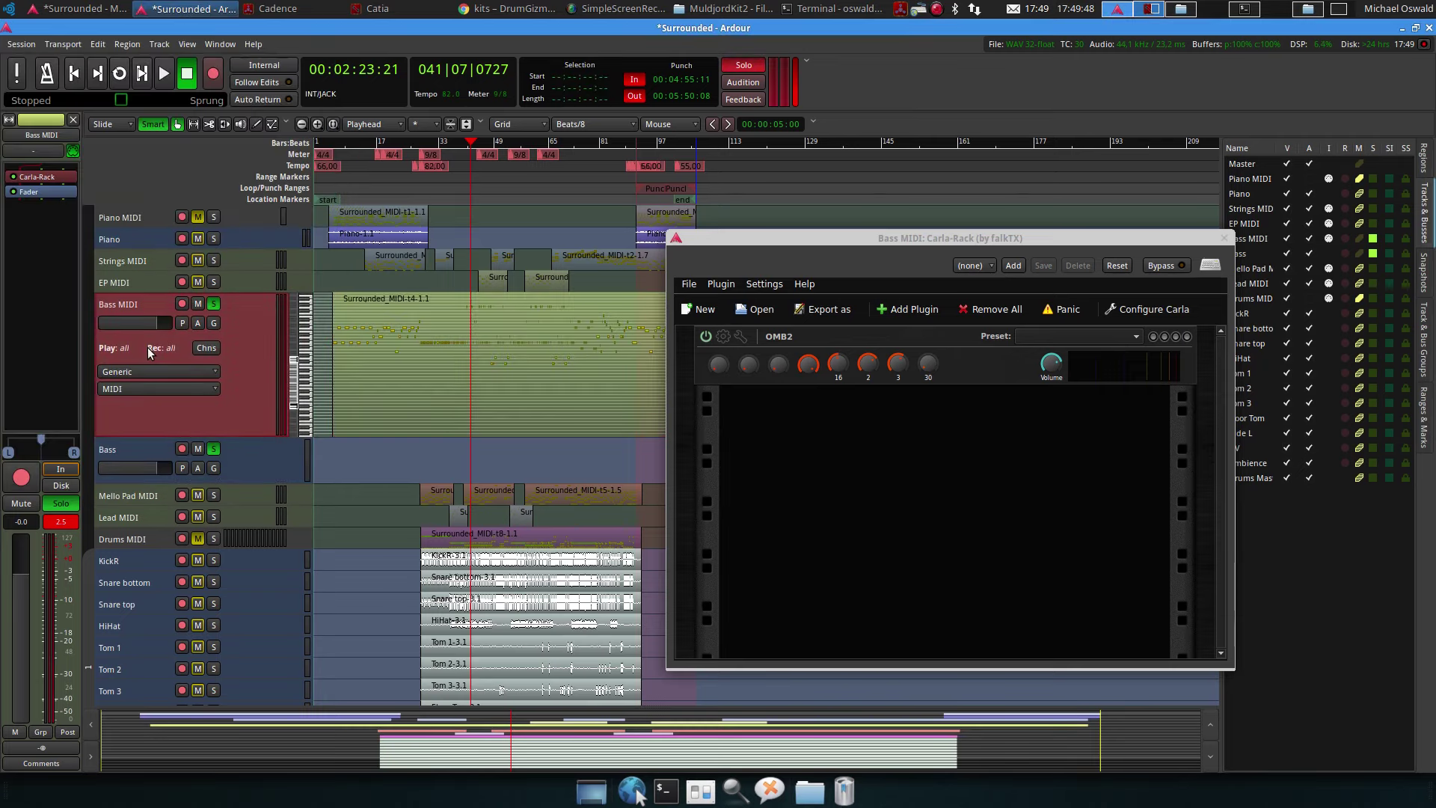
Reduce the Bass audio track's input connections to only the L output of Bass MIDI
click(137, 445)
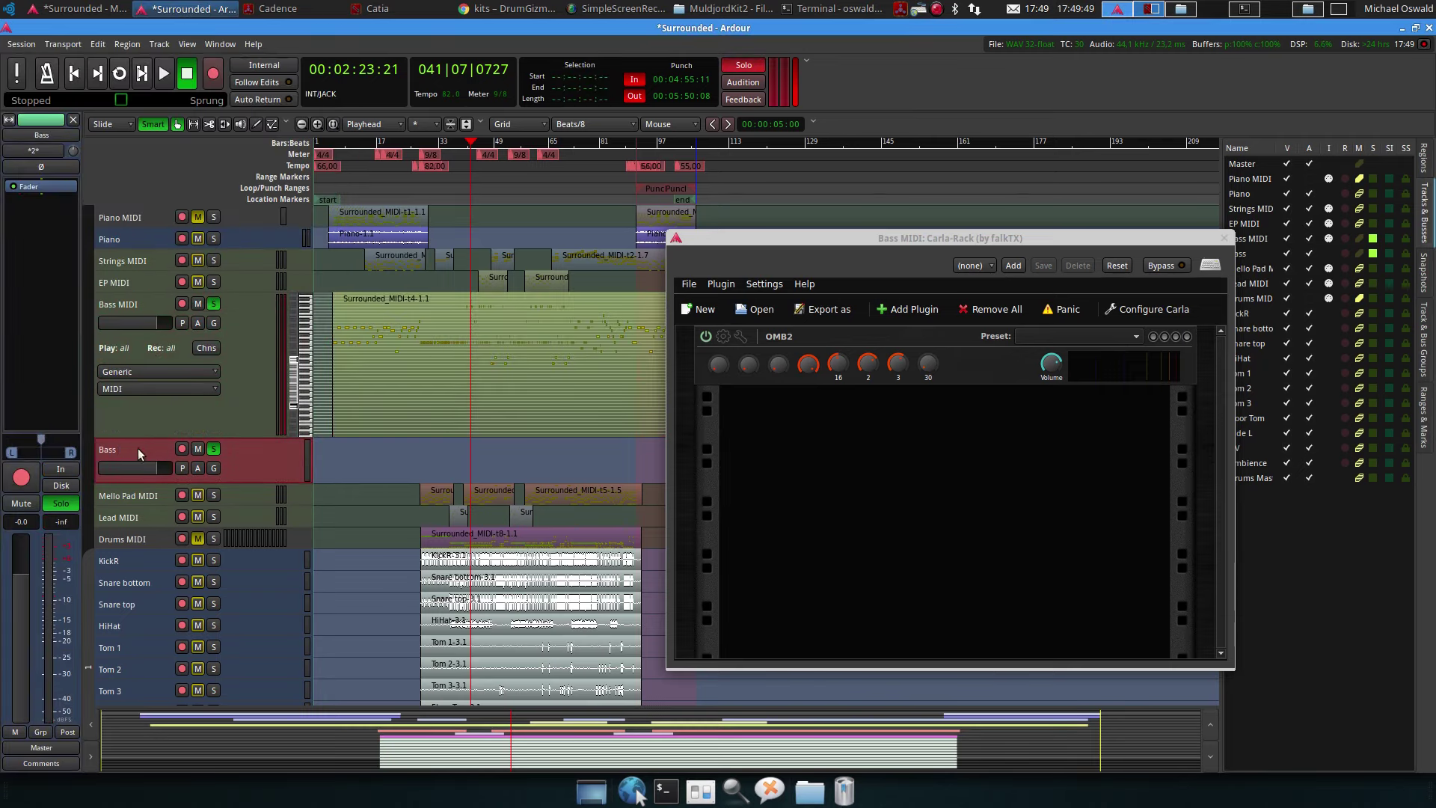
click(47, 148)
click(27, 217)
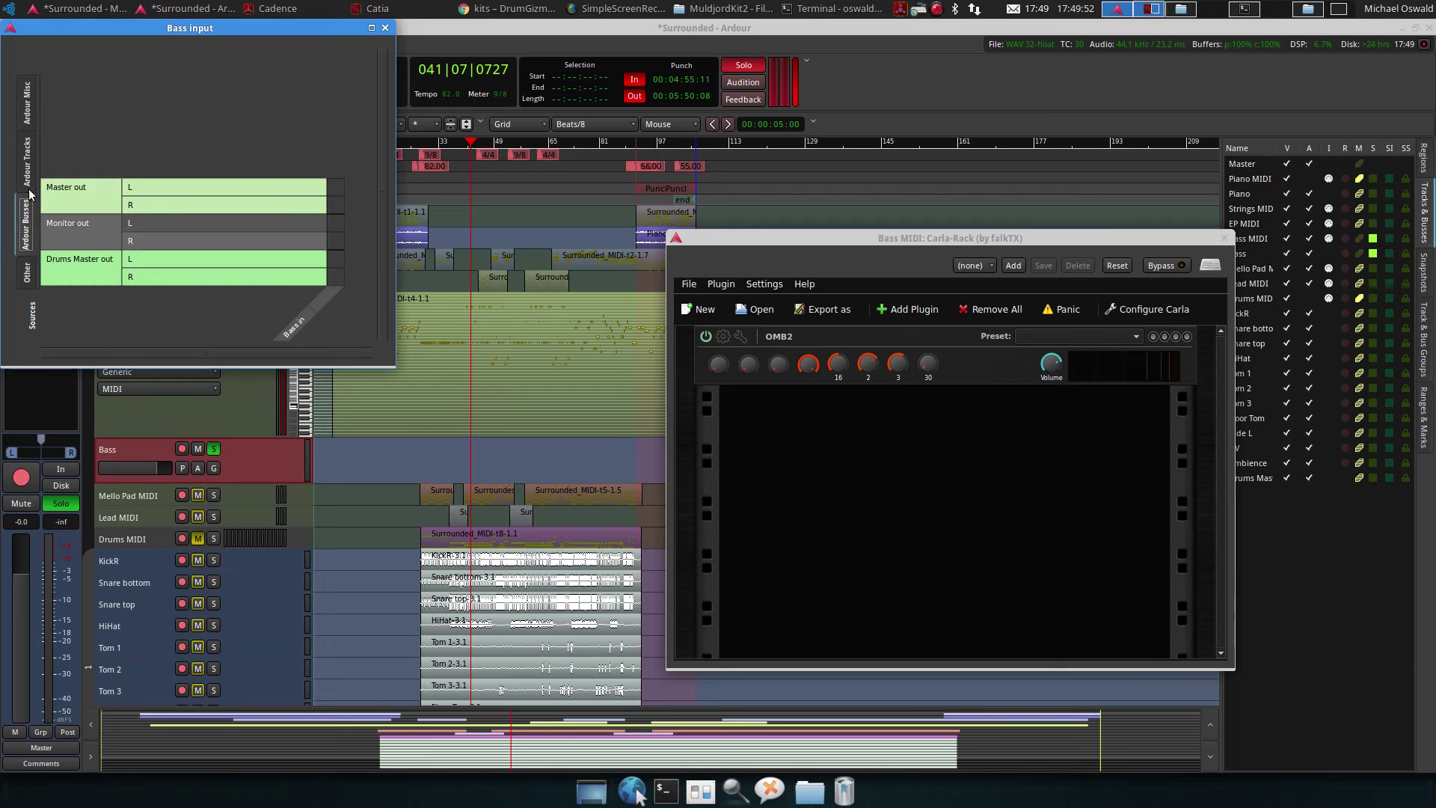
click(28, 183)
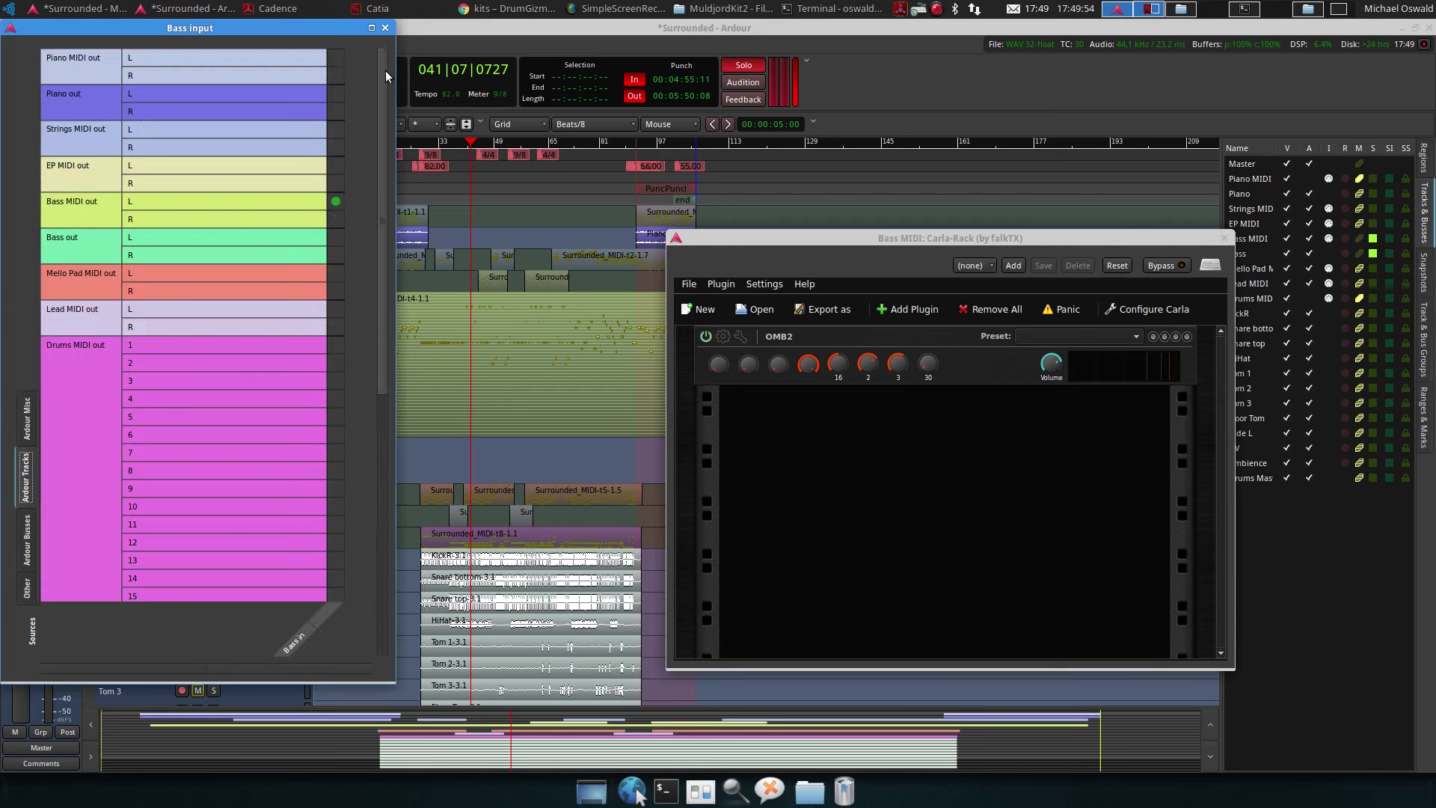
click(385, 27)
Play a short bass passage to audition it, stop playback and open the OMB2 editor from Carla-Rack
key(space)
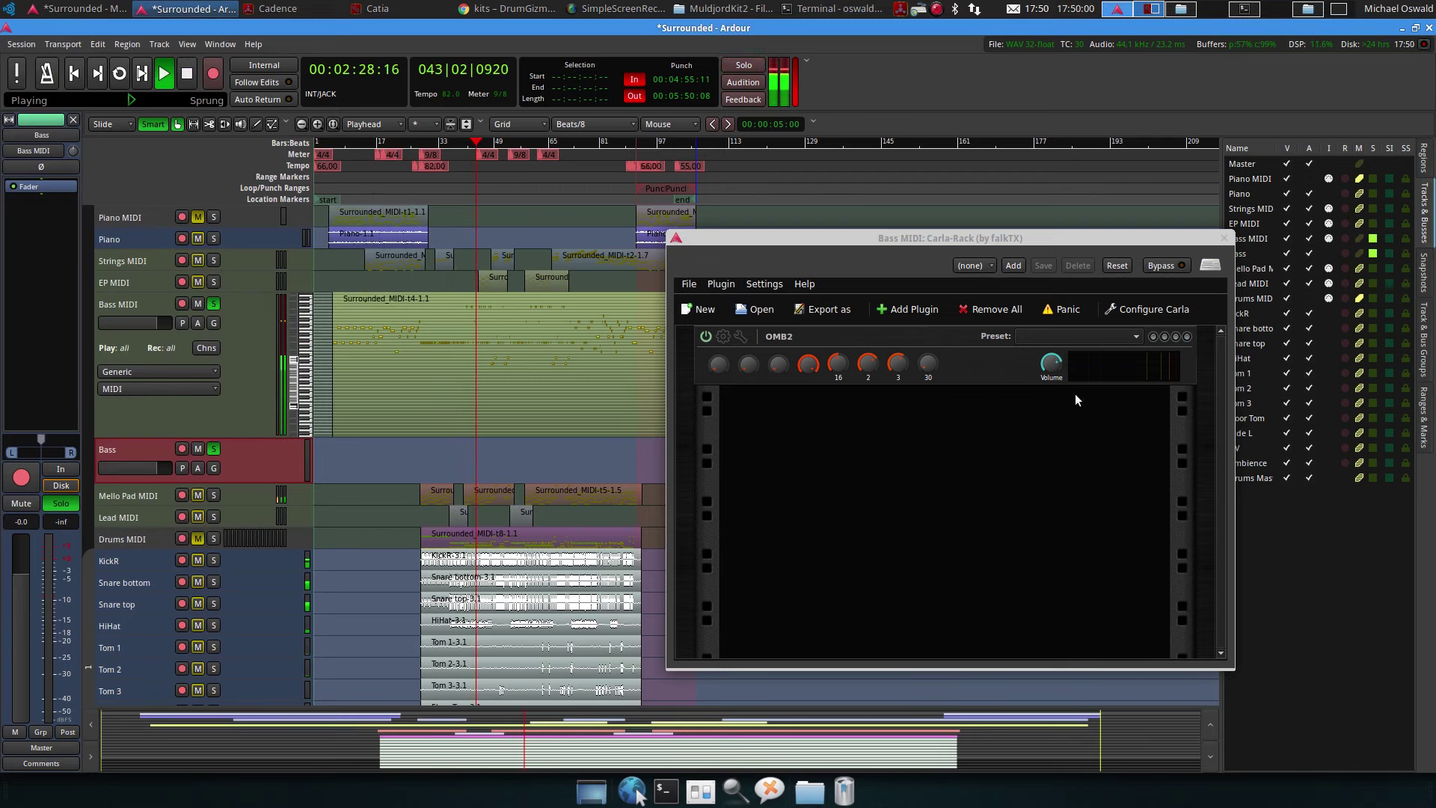
click(730, 338)
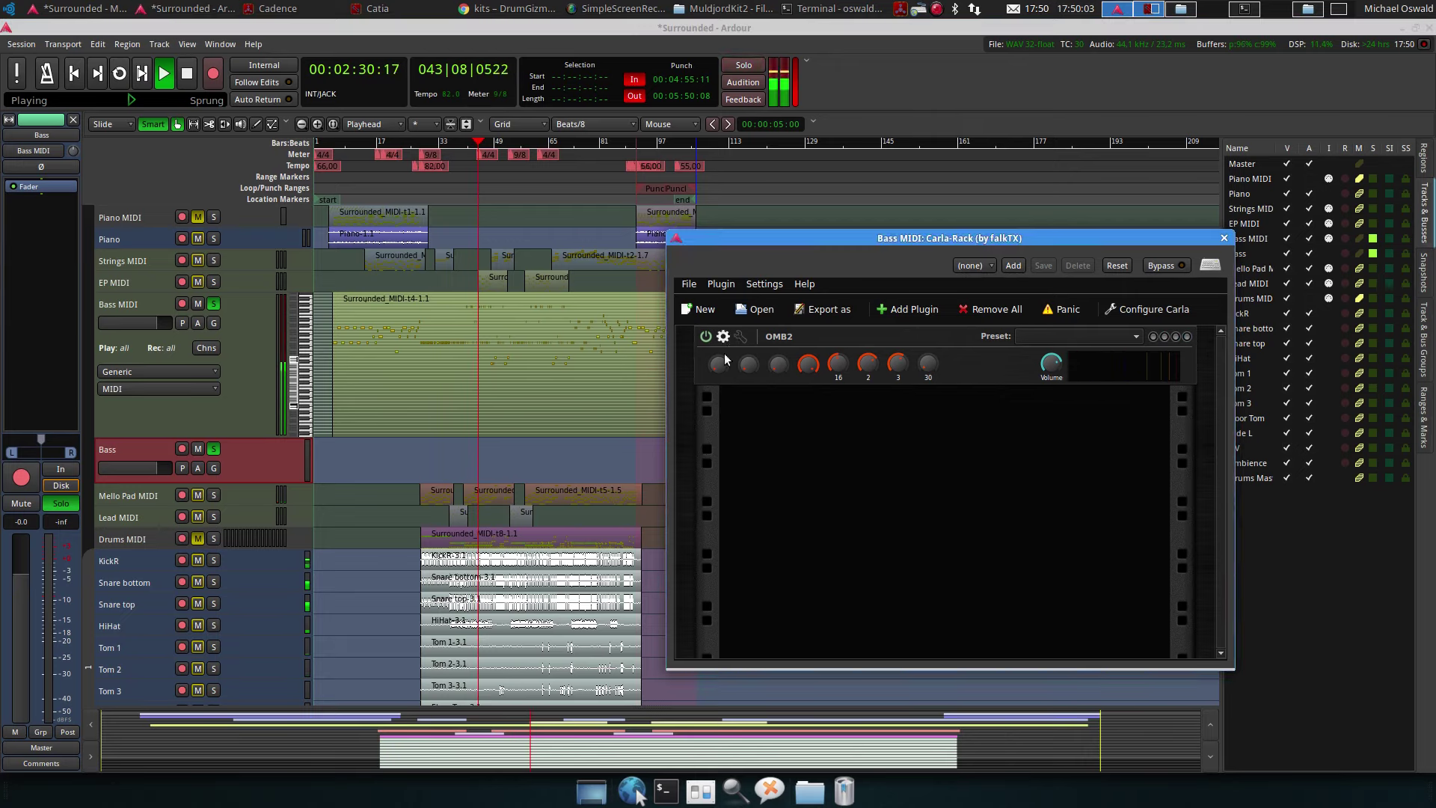
key(space)
click(1152, 309)
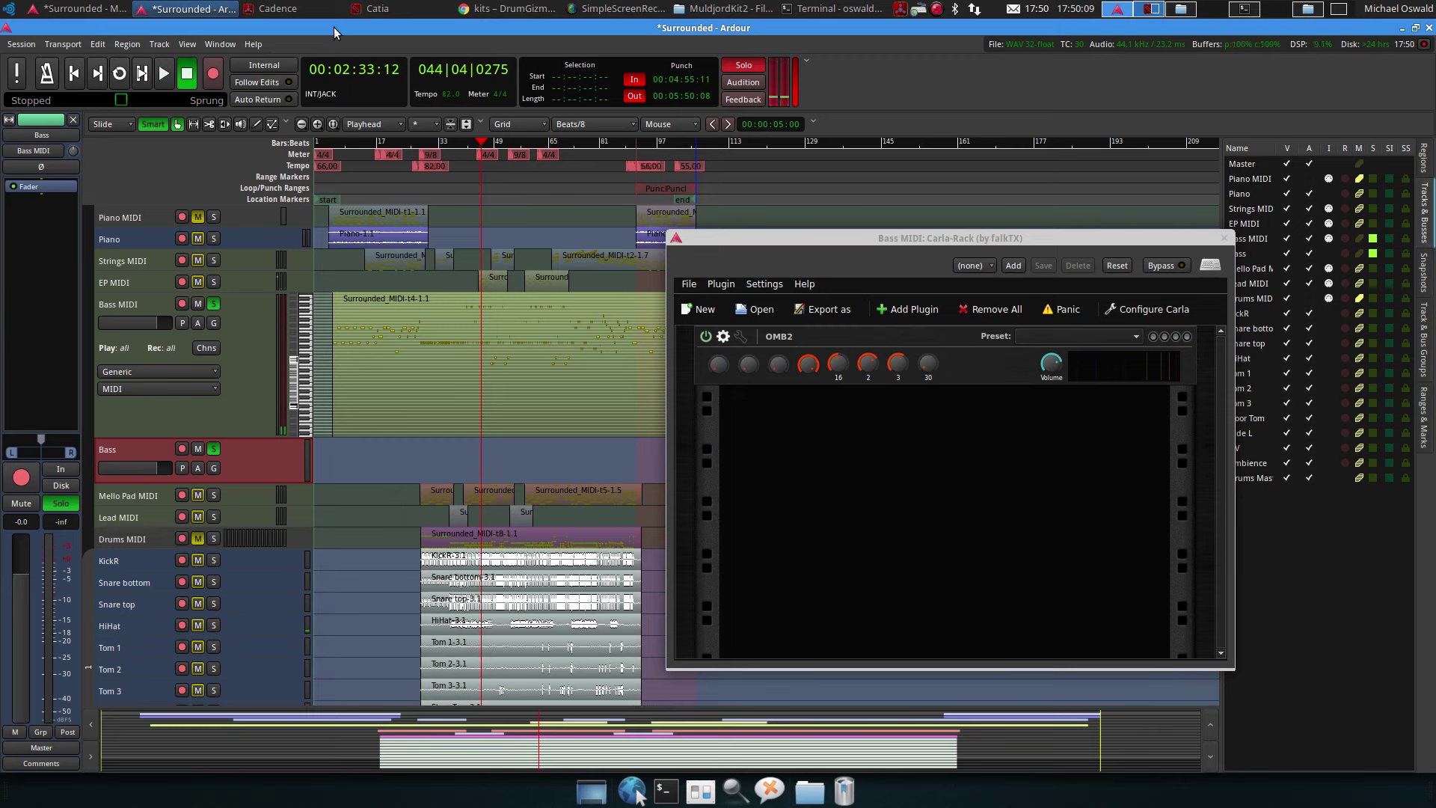
click(726, 337)
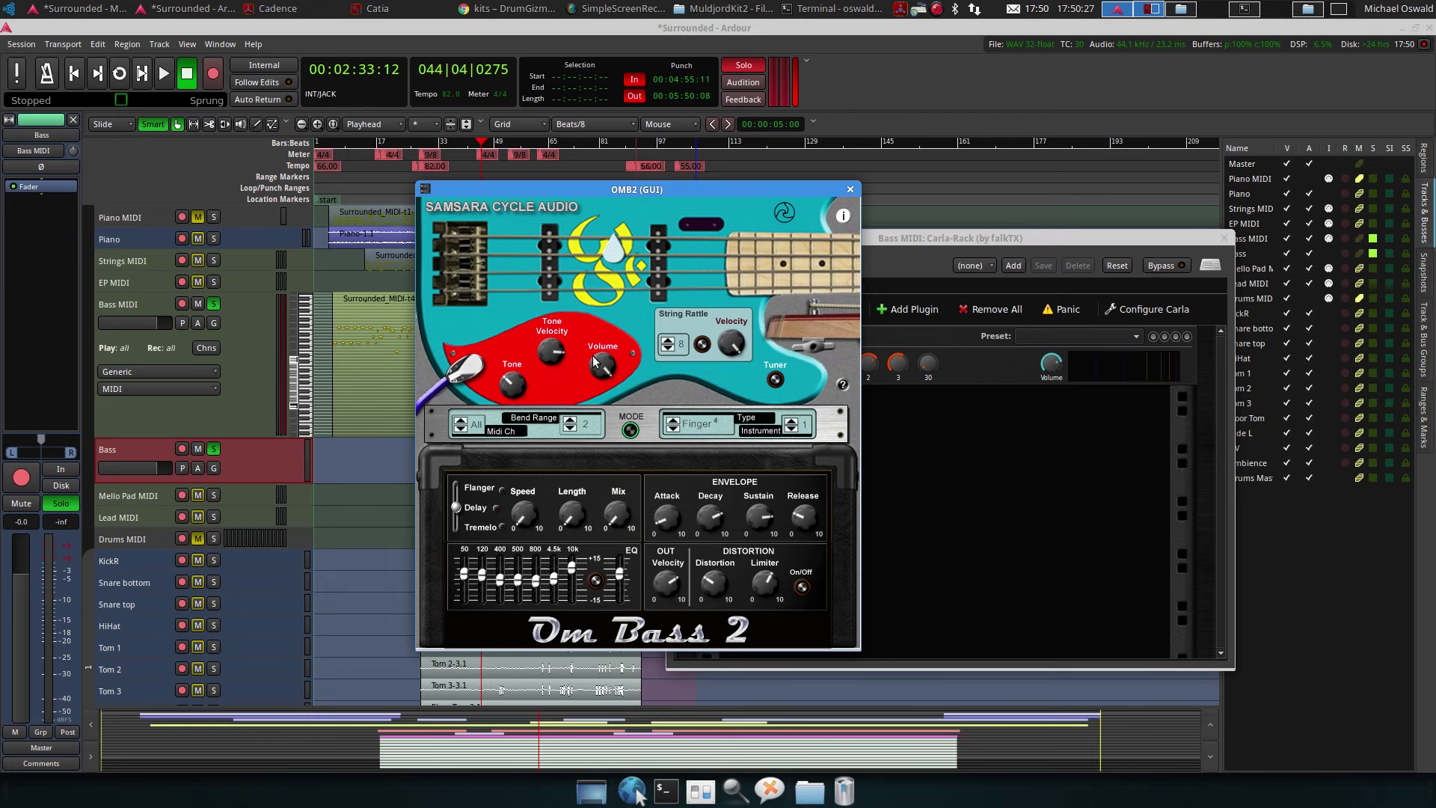
Resume playback, record-arm the Bass audio track to monitor its input, and bring up the OMB2 editor
click(164, 73)
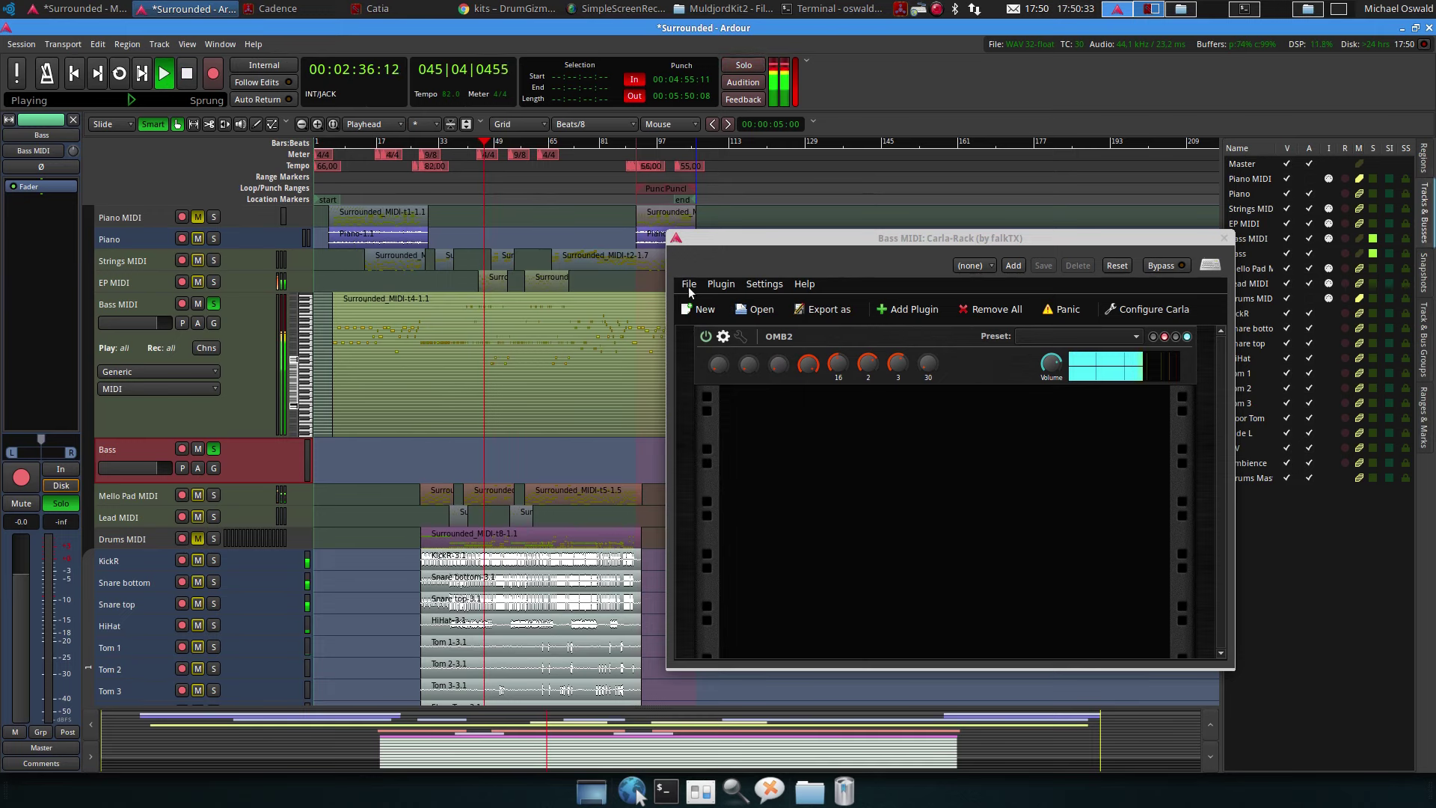
click(733, 385)
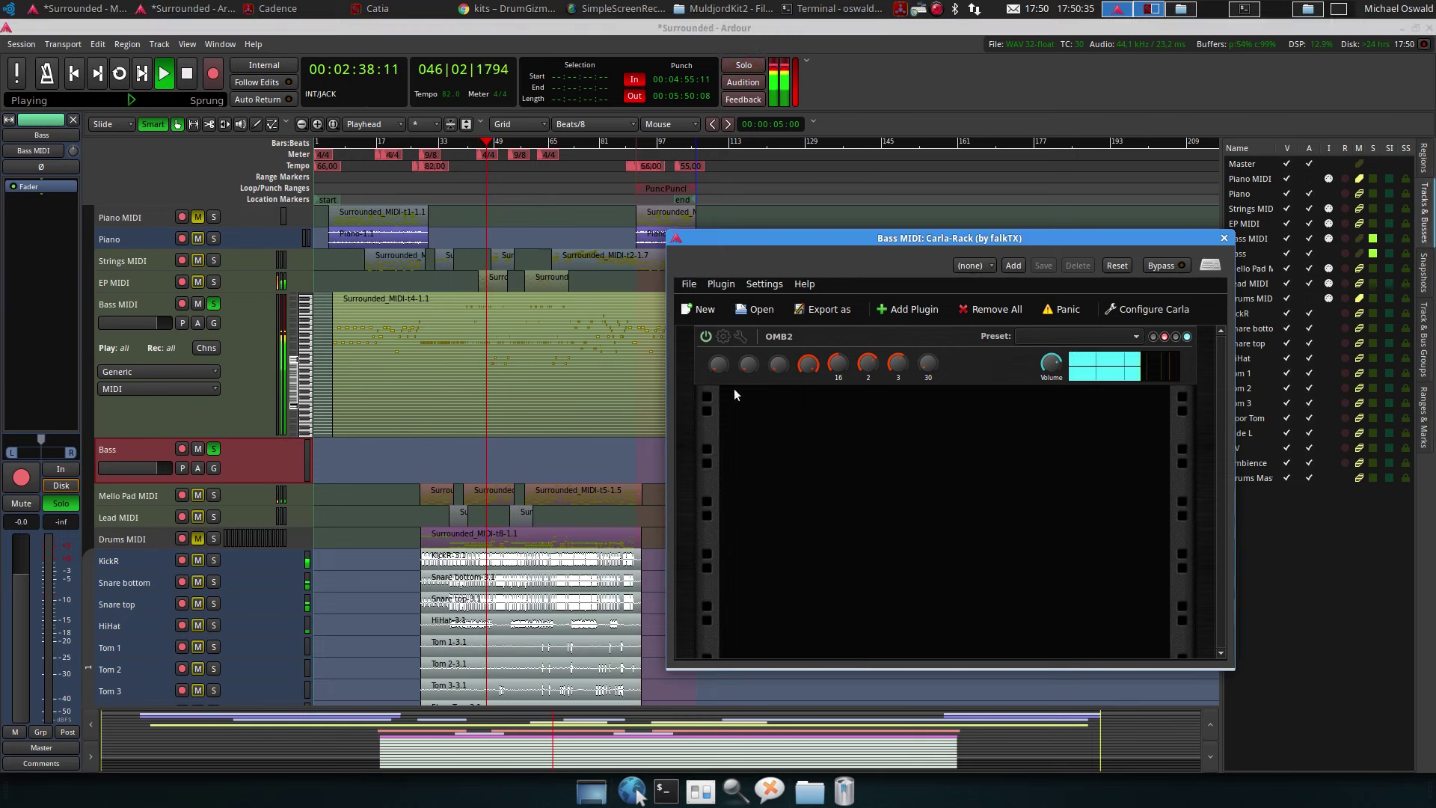
click(722, 336)
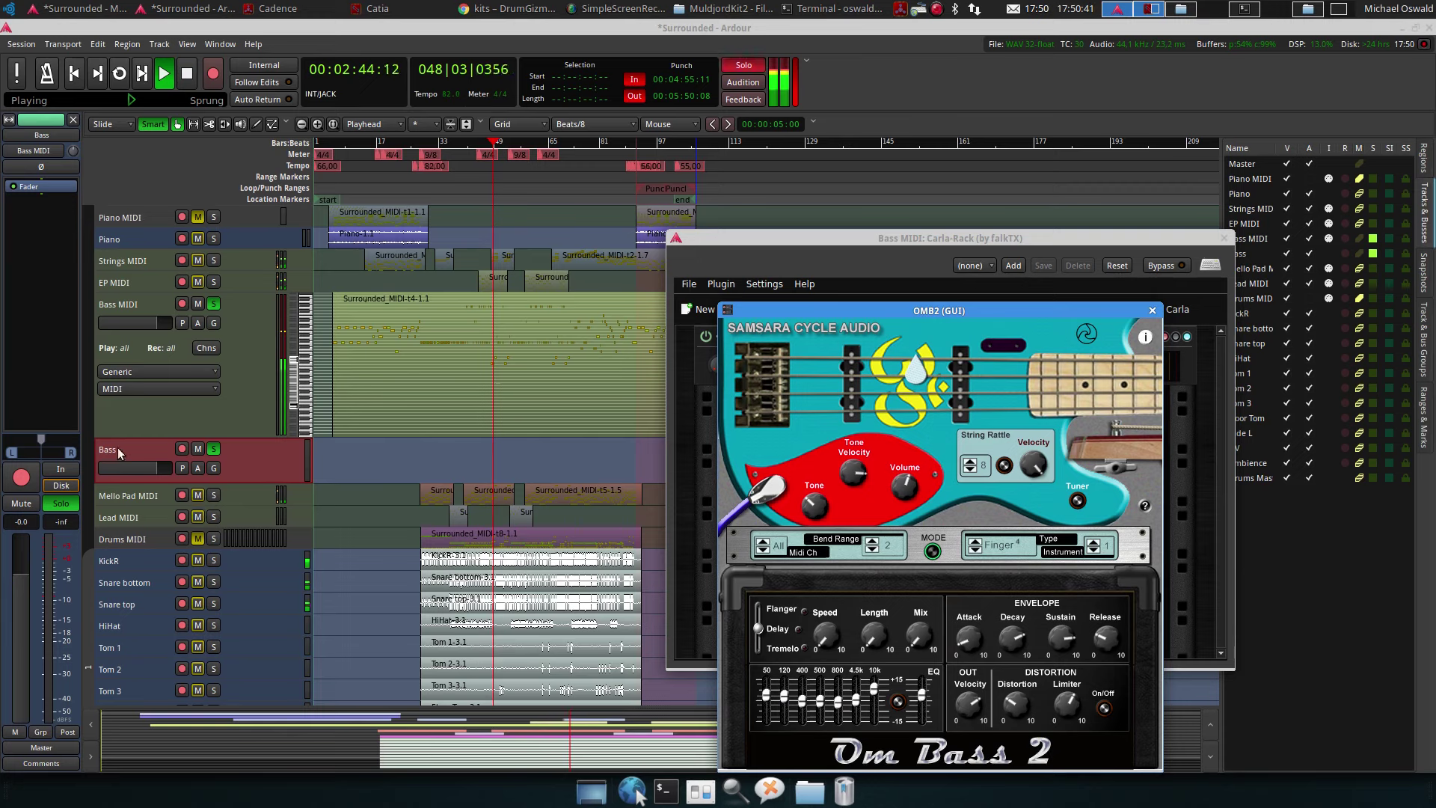
click(196, 454)
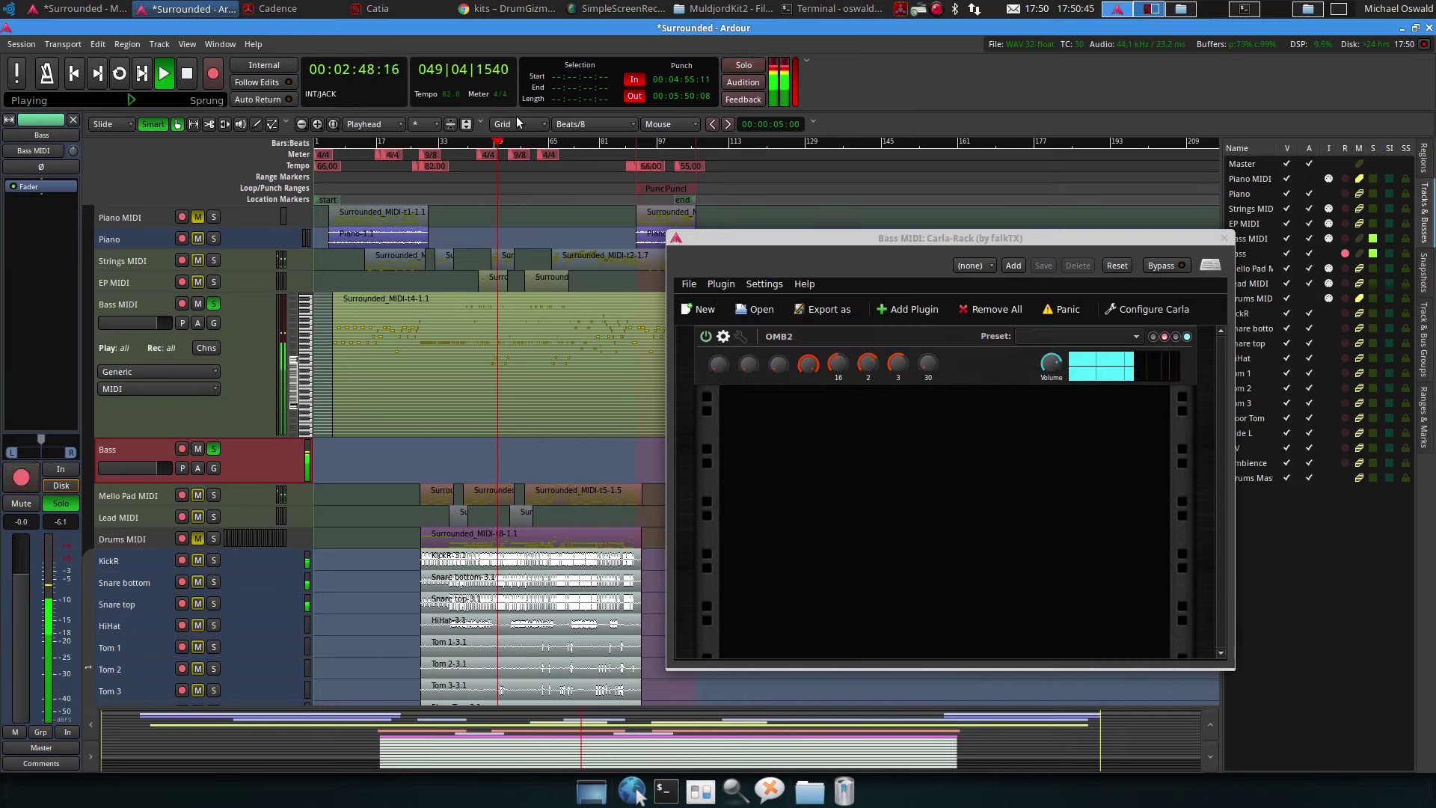
click(724, 337)
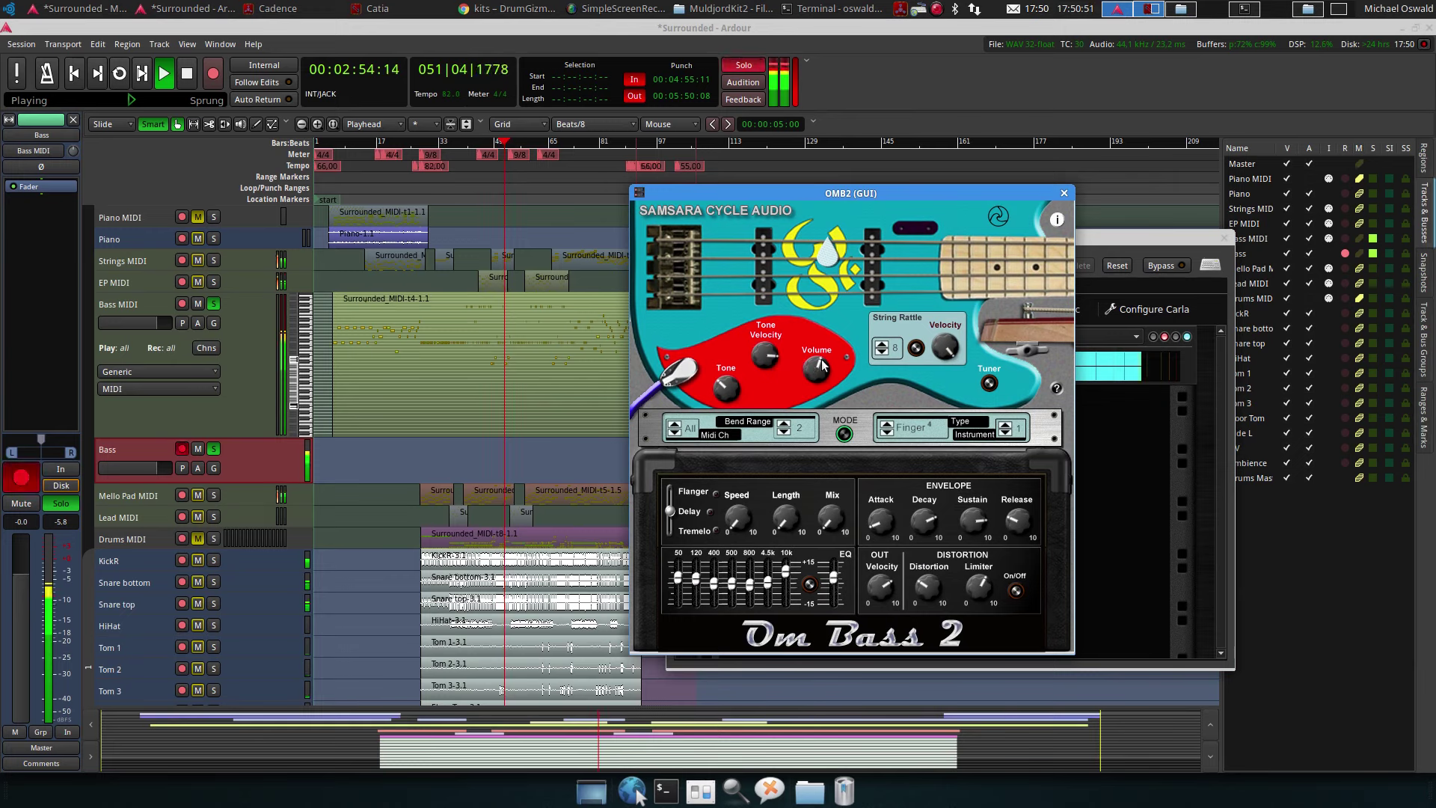
Cycle OMB2's instrument type through Pick, Slap and Pop sounds while the song plays, and return it to Finger
click(887, 427)
click(887, 427)
click(886, 427)
click(887, 427)
click(887, 427)
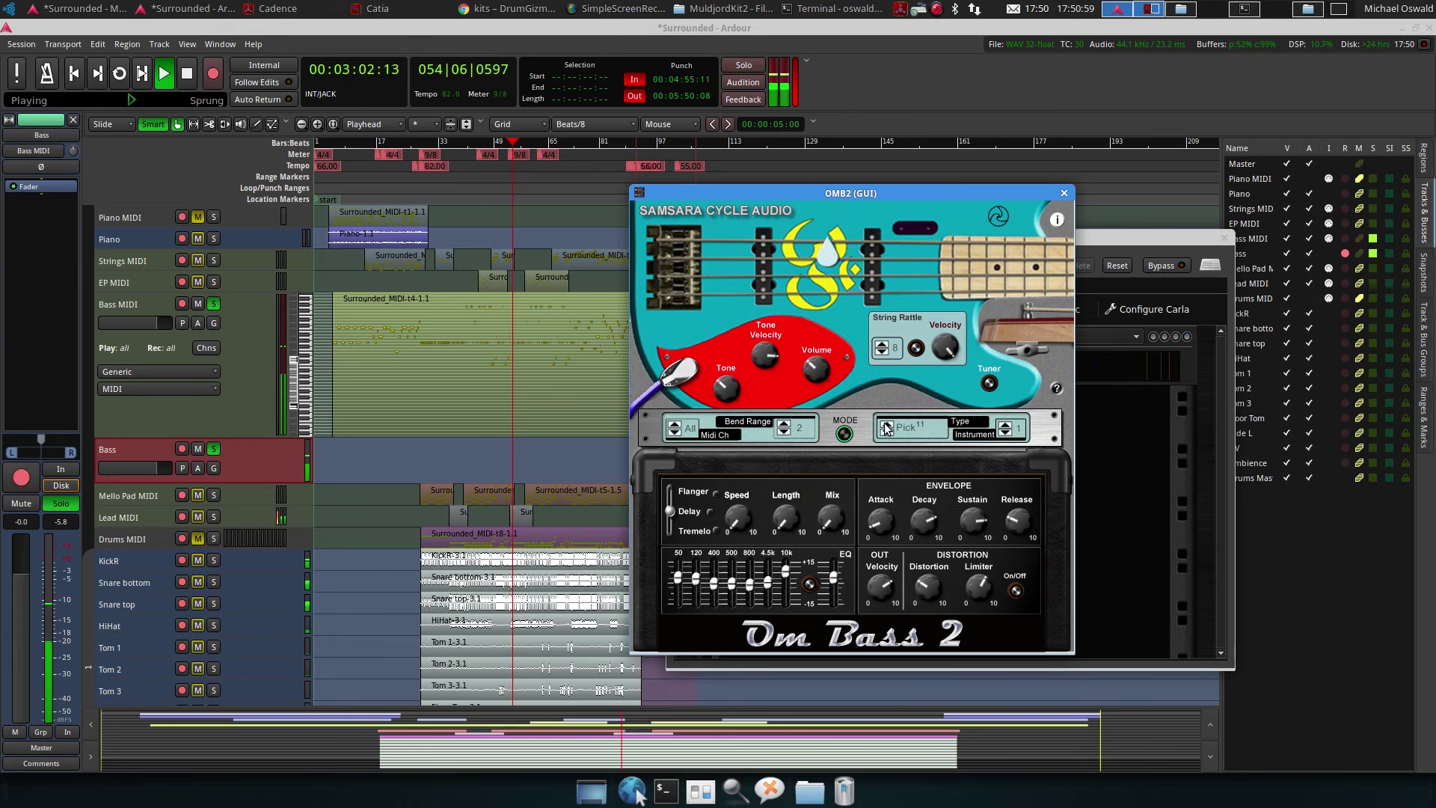
click(887, 427)
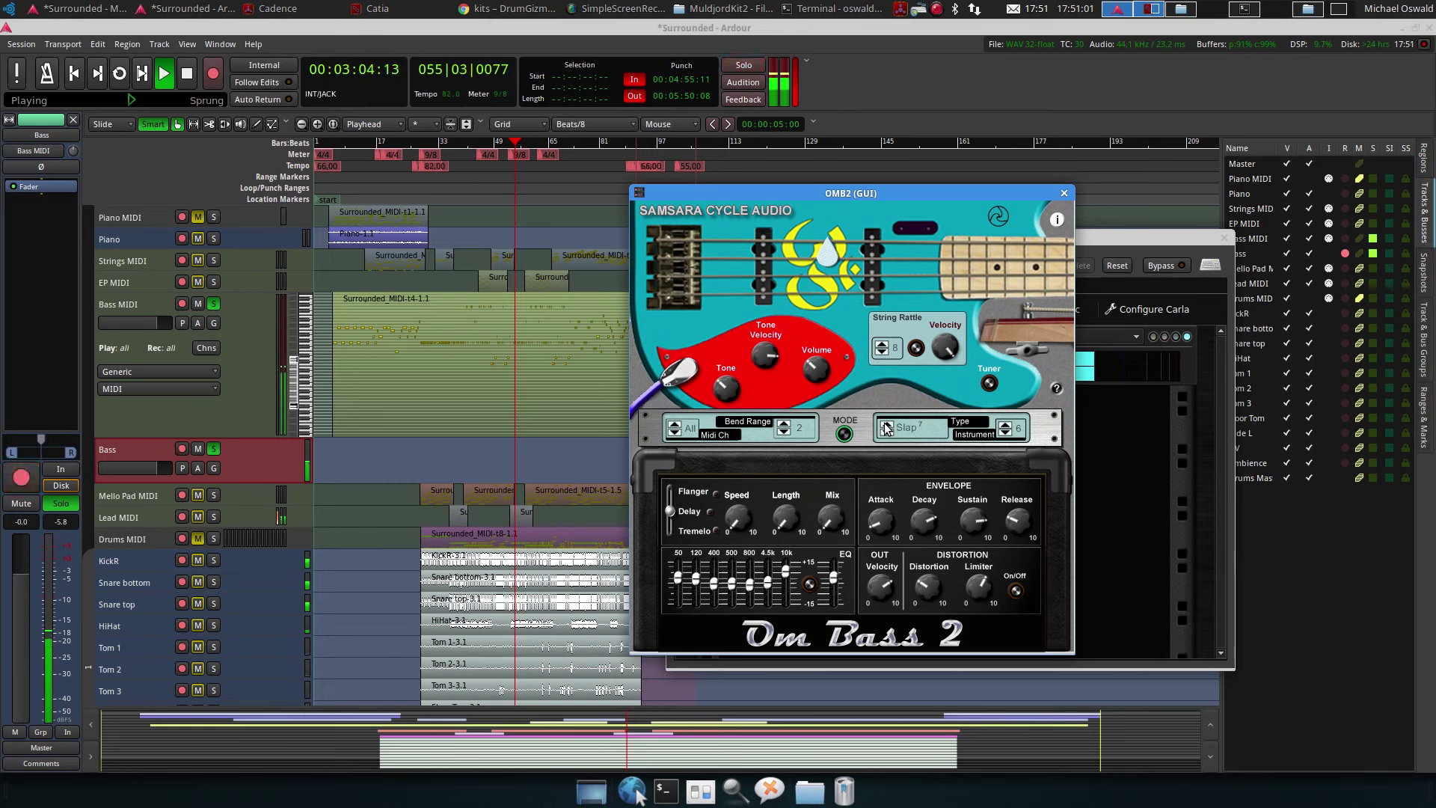
click(887, 427)
click(886, 427)
click(887, 427)
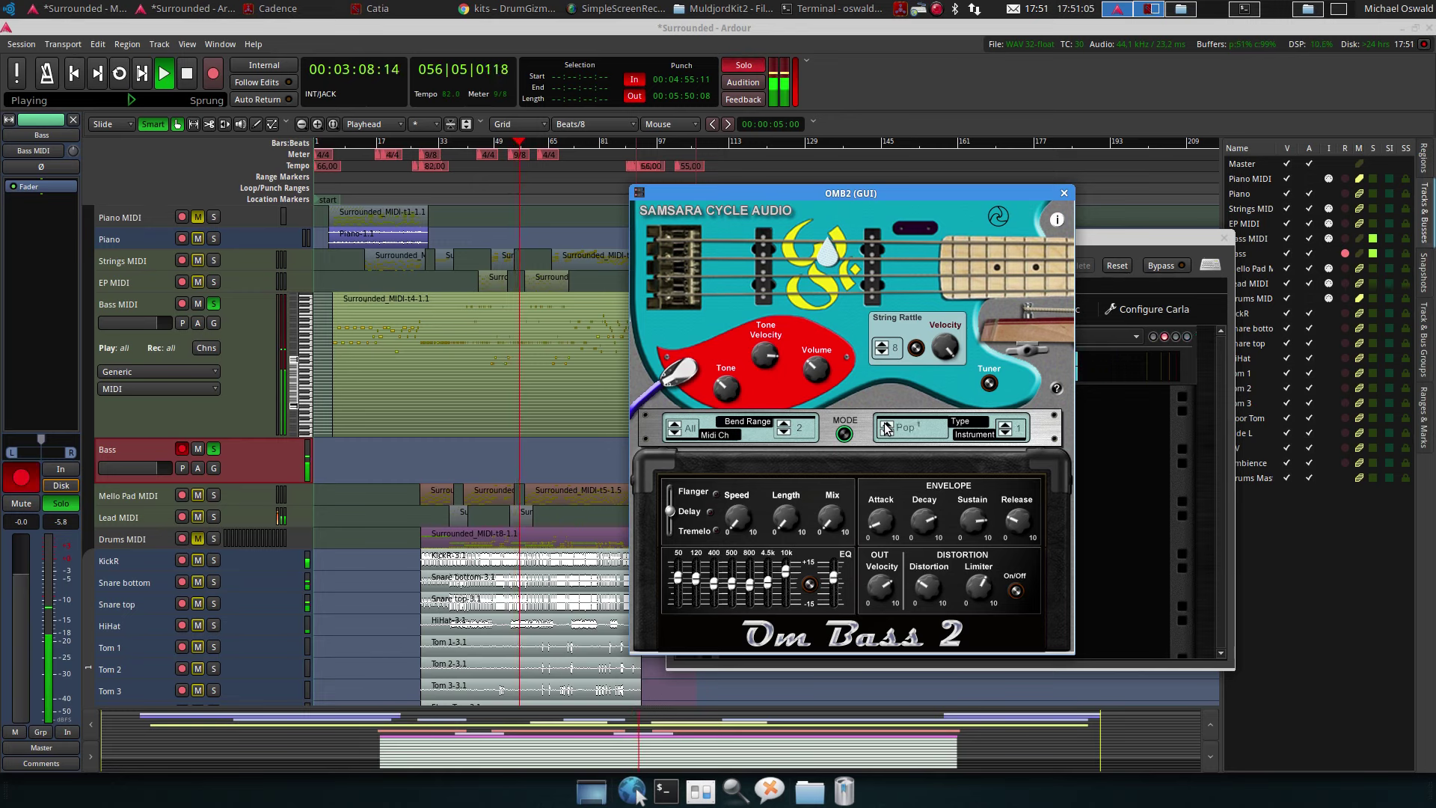
click(886, 427)
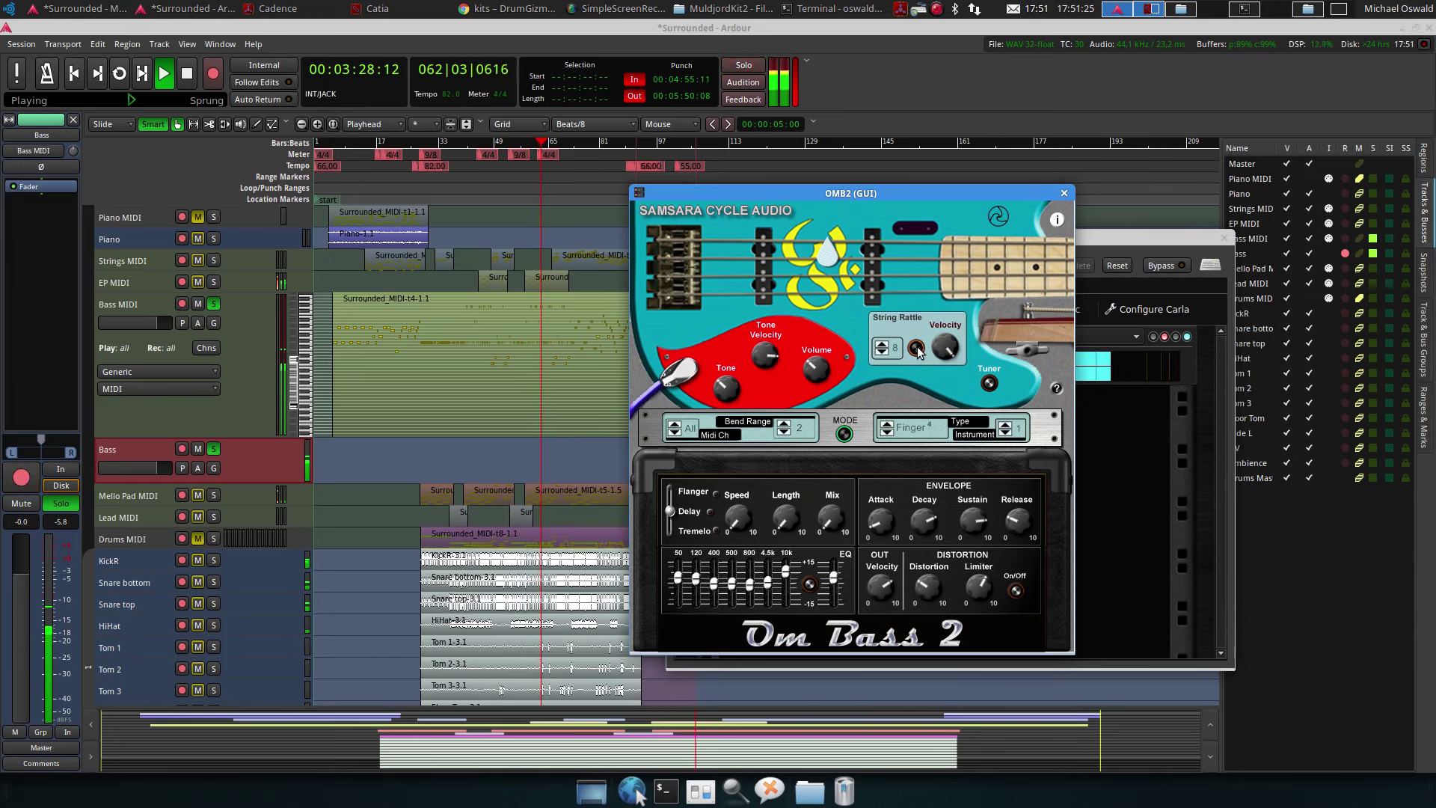
In OMB2, set String Rattle to 1, cut the 50 Hz EQ band with the EQ on, and lower the Distortion amount
scroll(881, 354, down, 5)
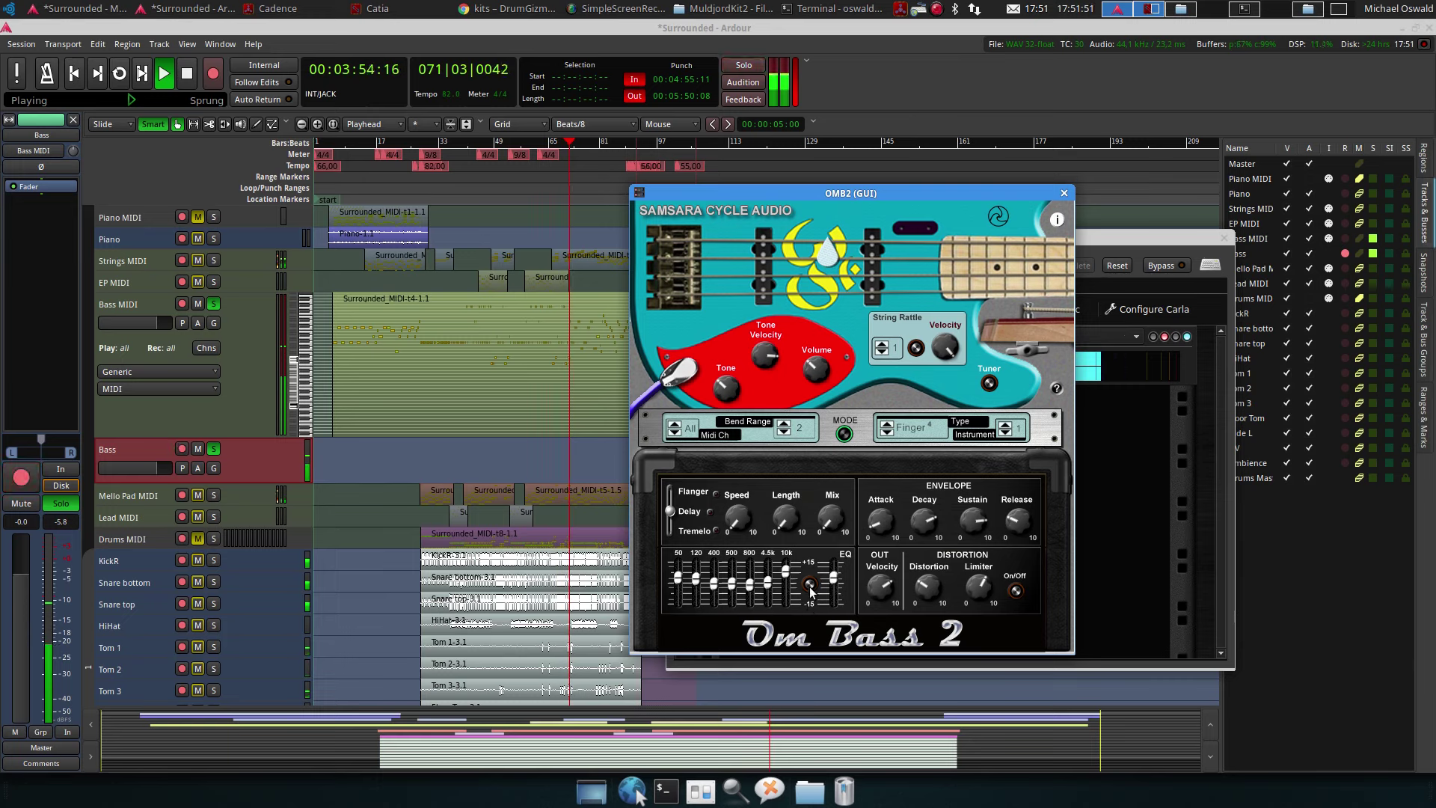
drag(679, 582, 680, 604)
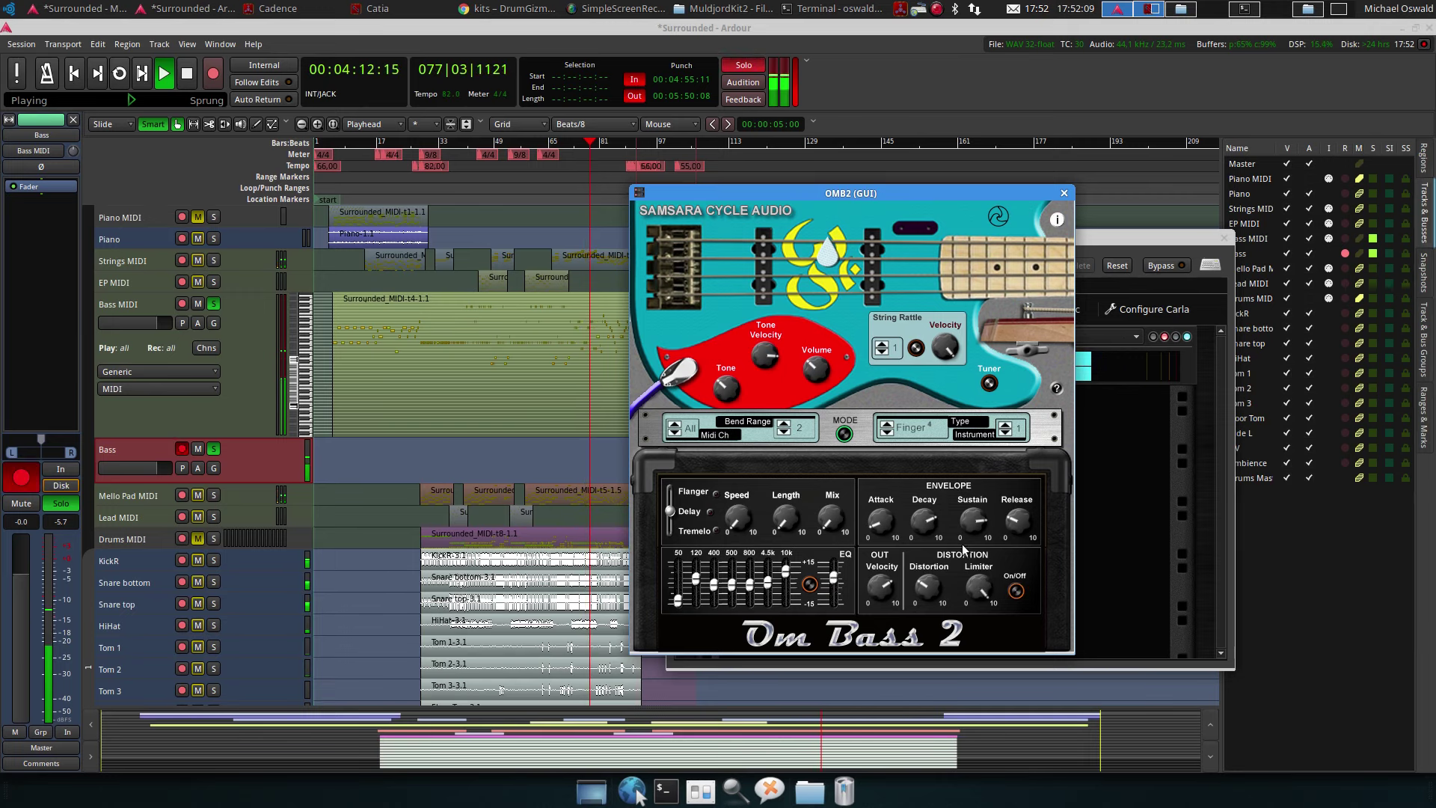
drag(927, 587, 924, 625)
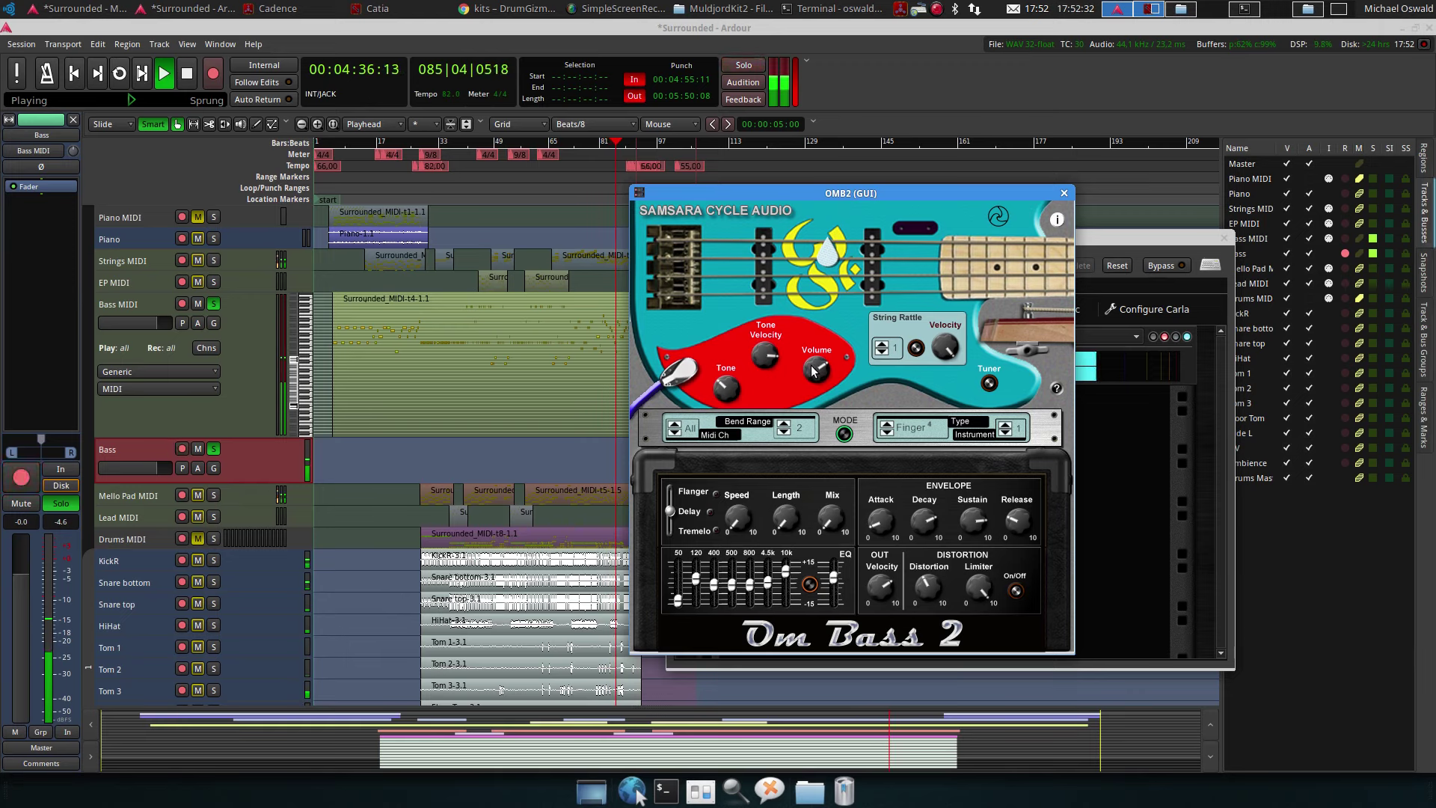
Close the OMB2 editor and the Carla-Rack window, and stop playback
click(1062, 193)
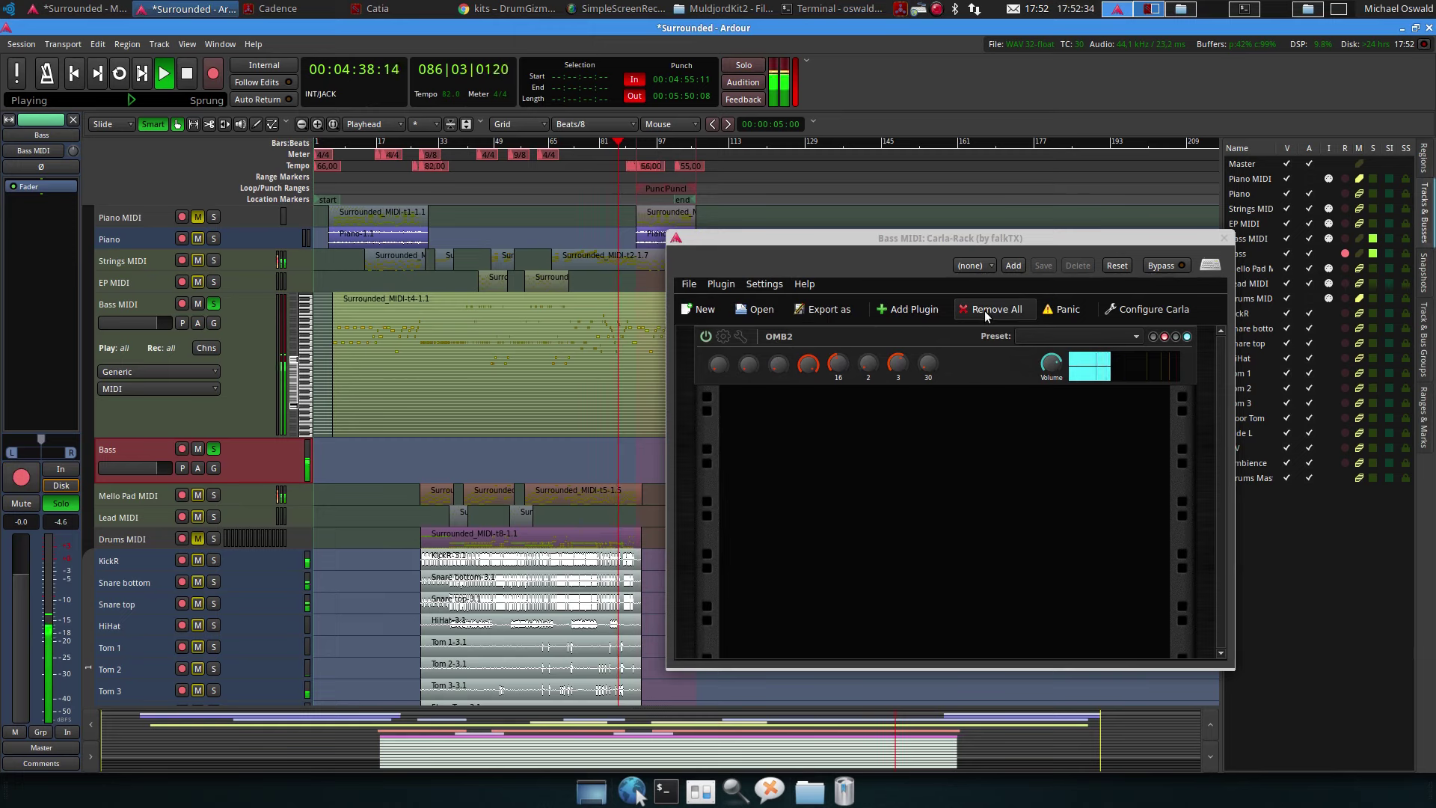
click(1223, 237)
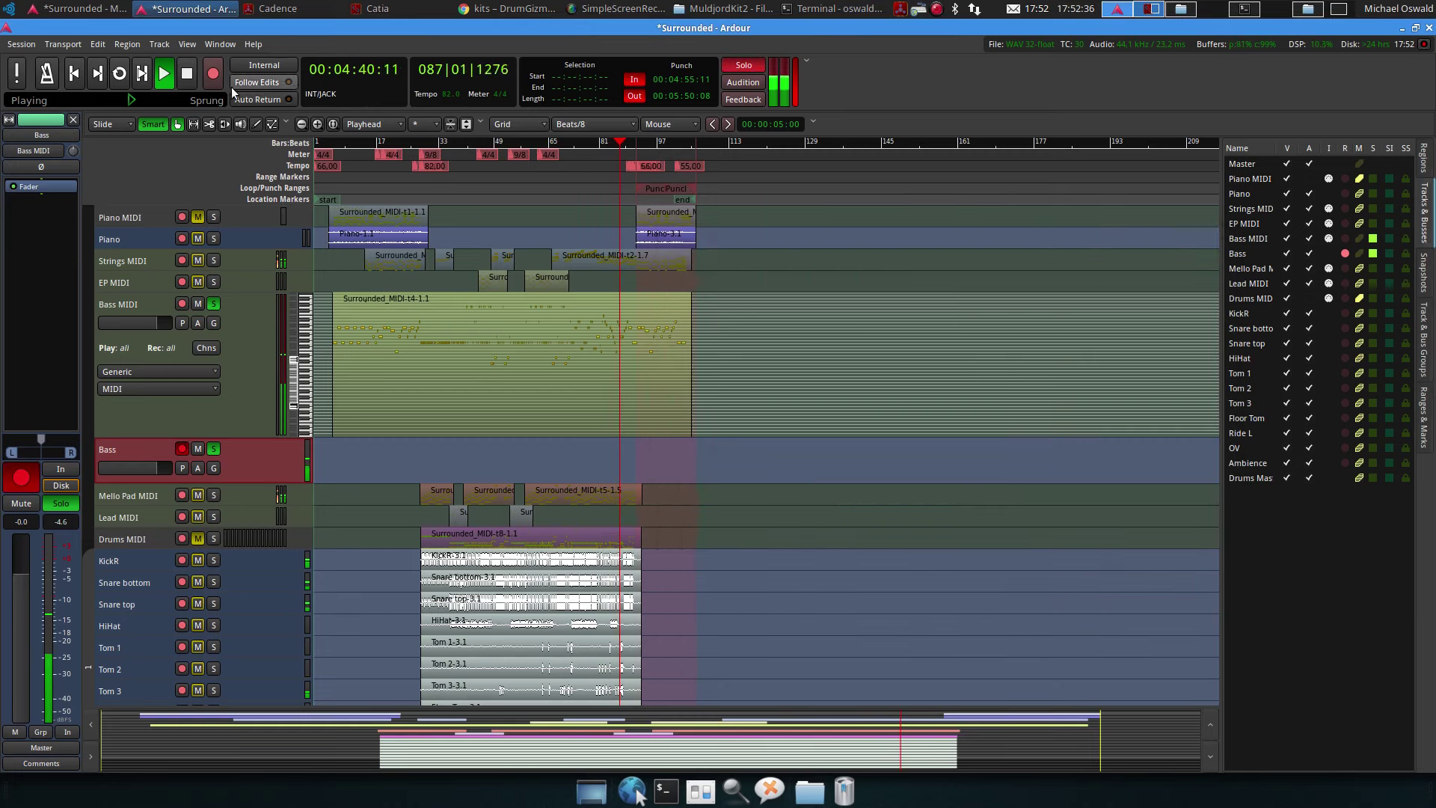
key(space)
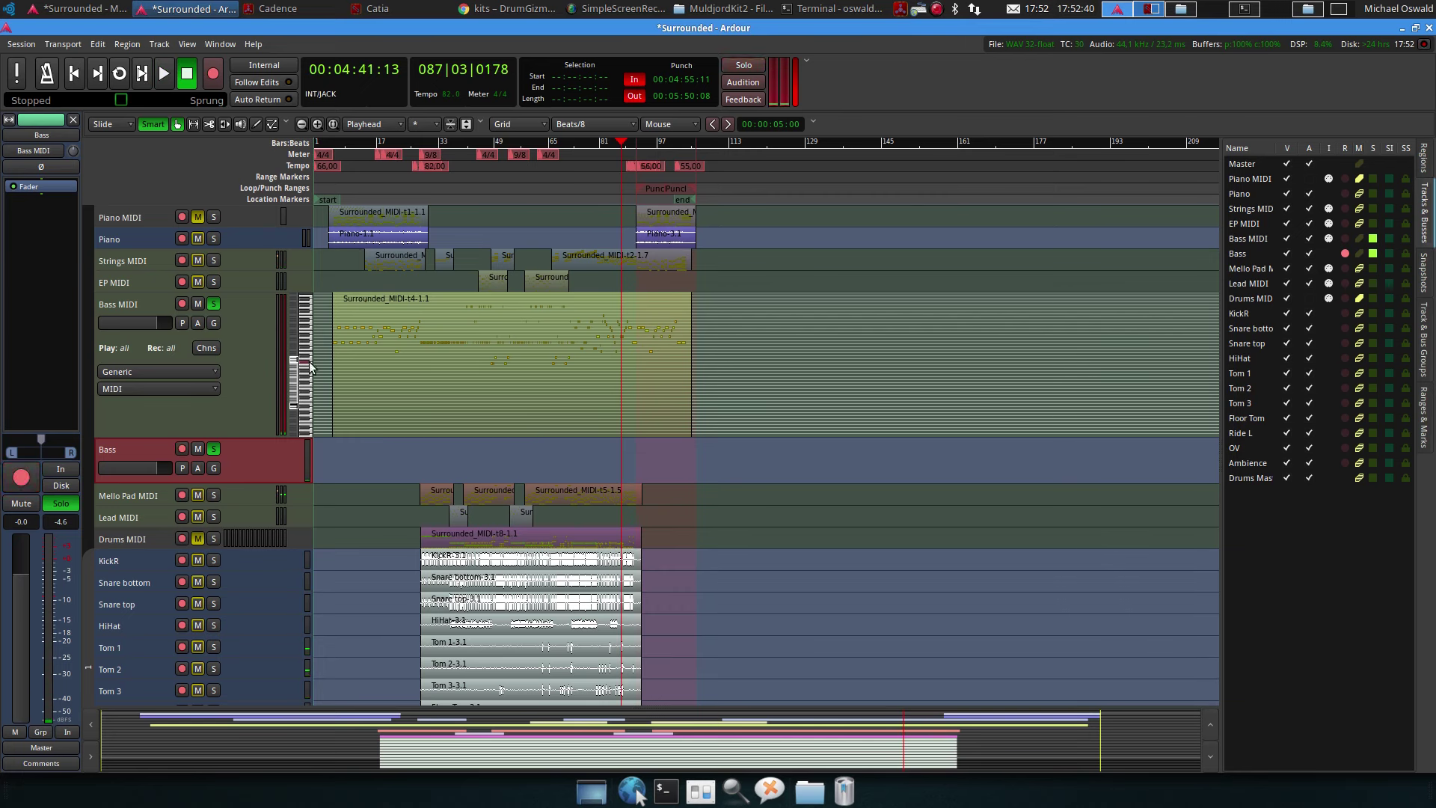
Shrink the Bass audio track to its smallest height and make the Bass MIDI track less tall
scroll(189, 406, down, 1)
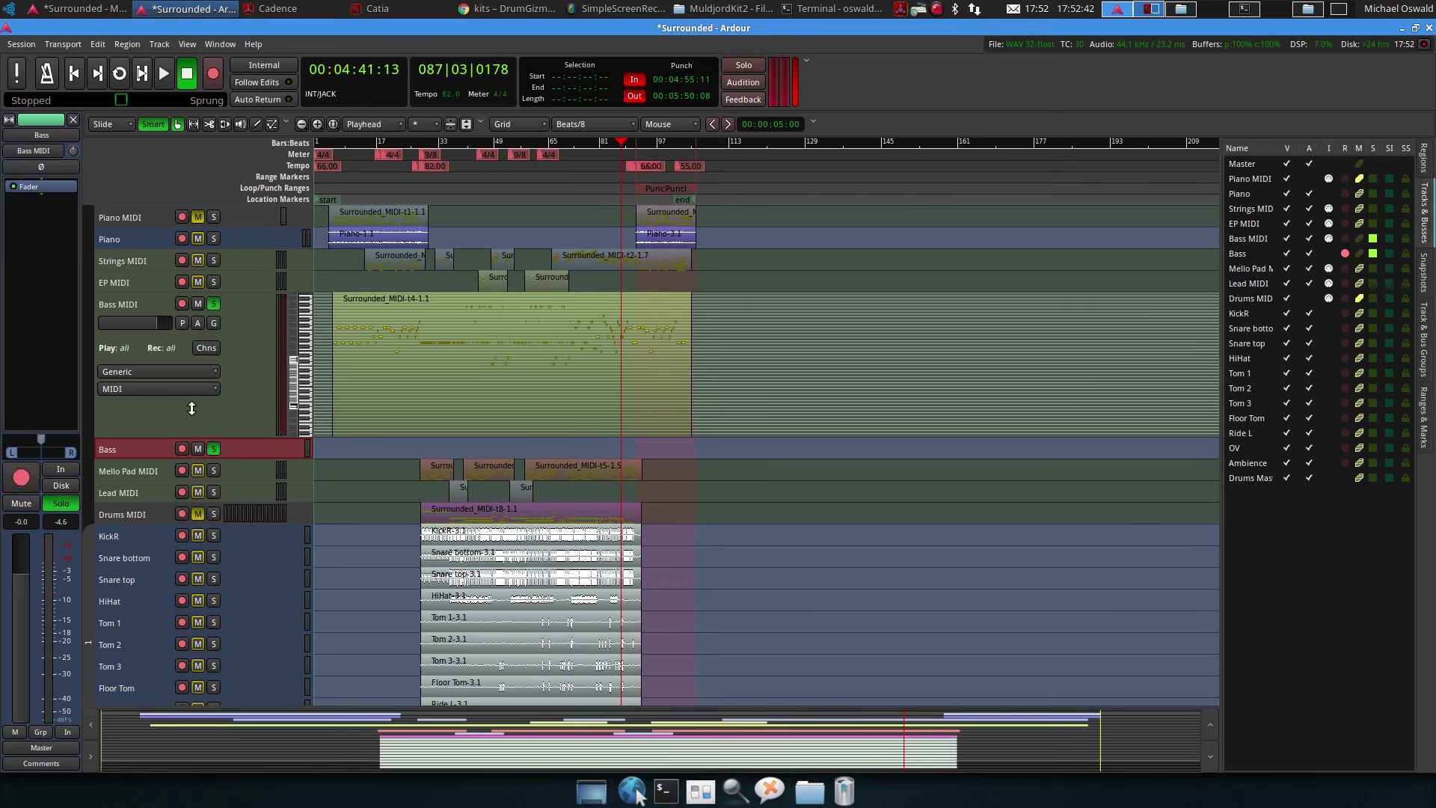
click(258, 380)
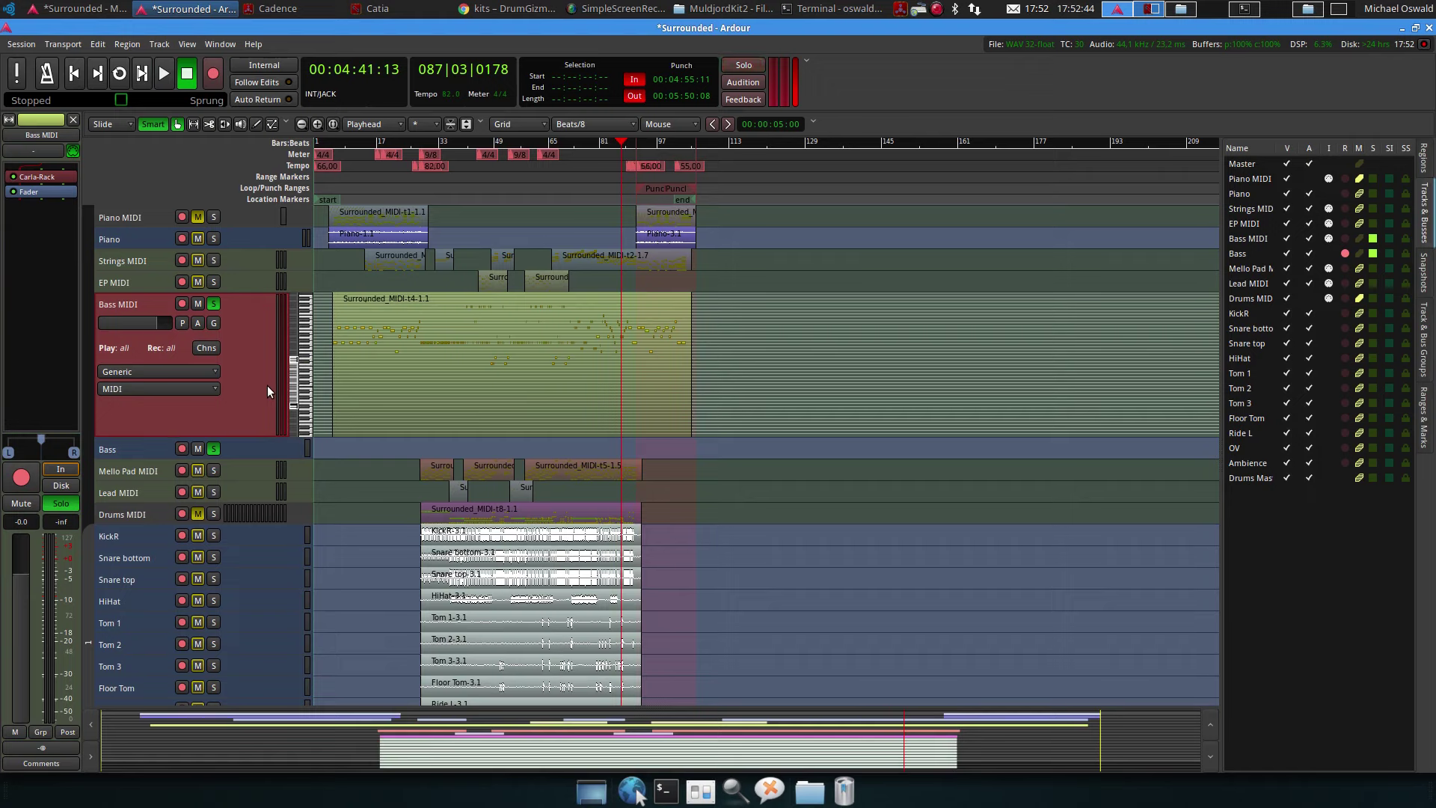
scroll(267, 384, down, 1)
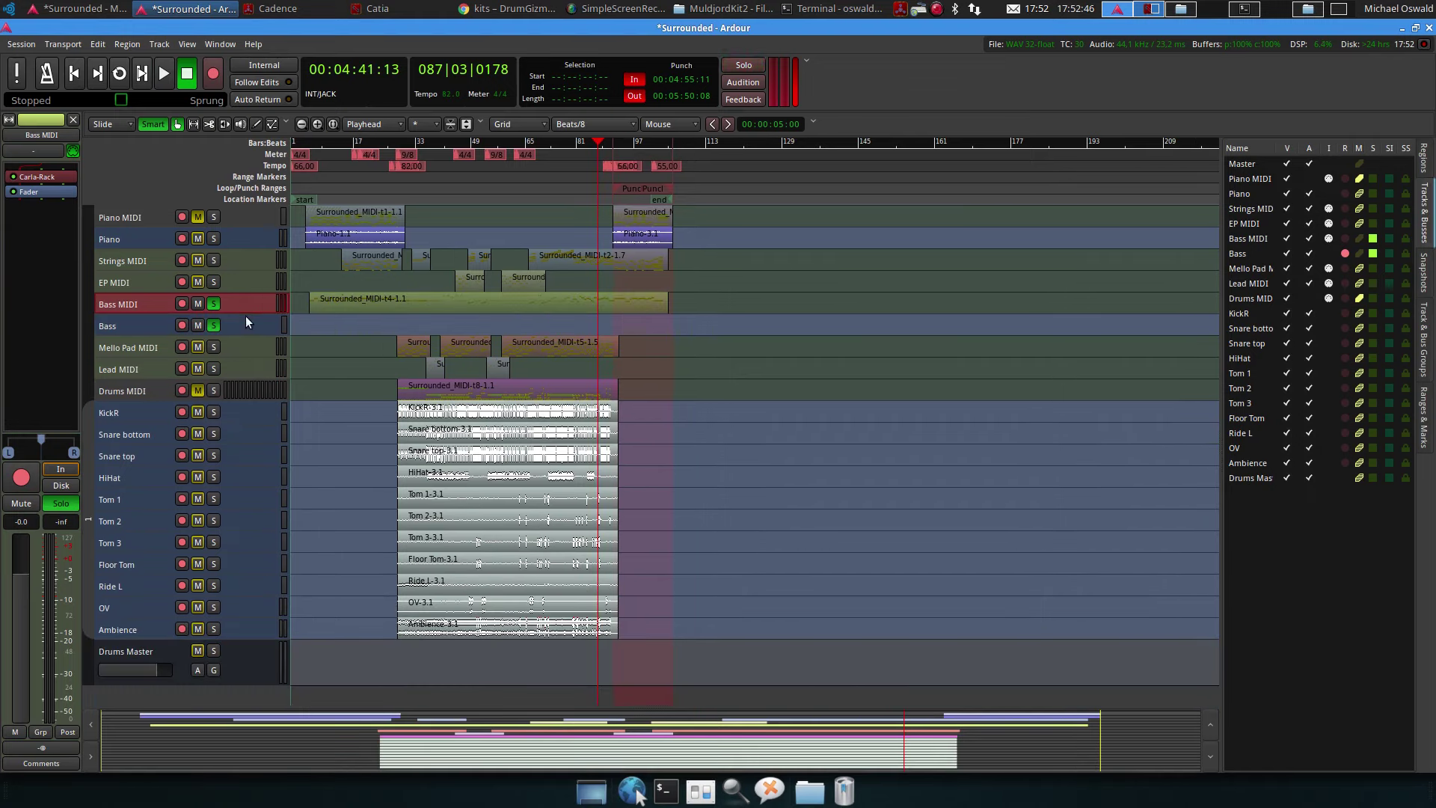
scroll(246, 314, up, 1)
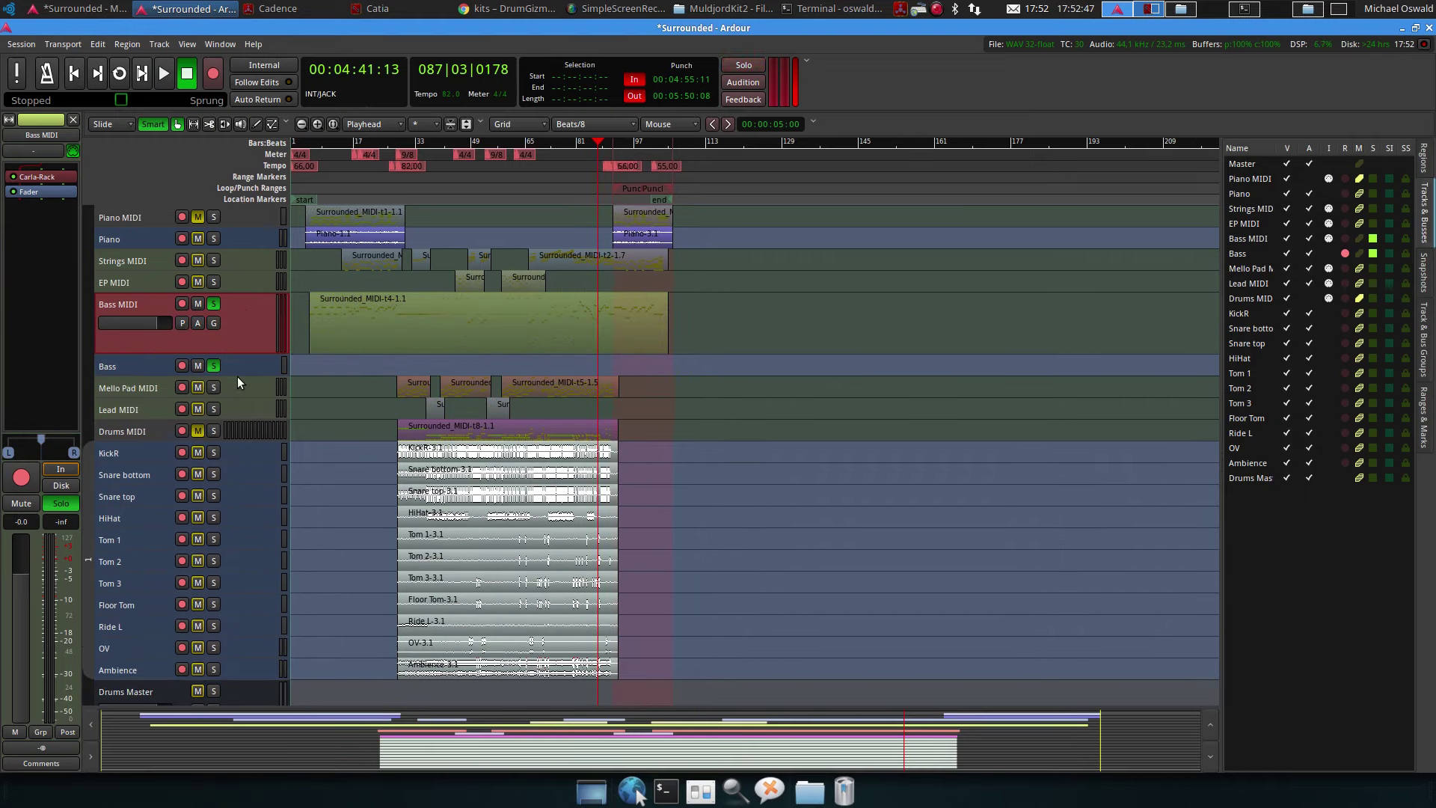
Set the punch range to the full span of the Bass MIDI region, and select the Bass audio track for recording
click(346, 345)
key(bracketleft)
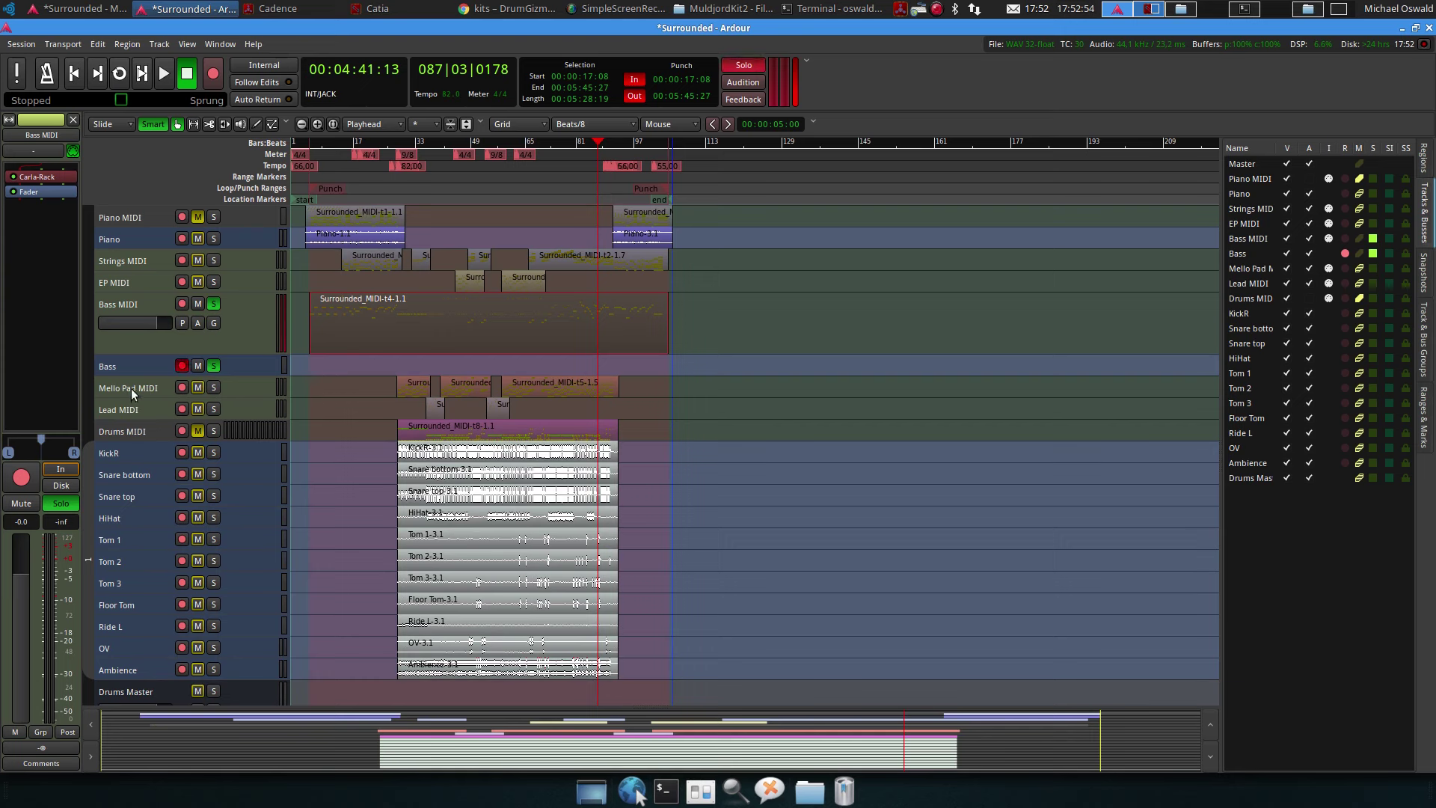
click(159, 364)
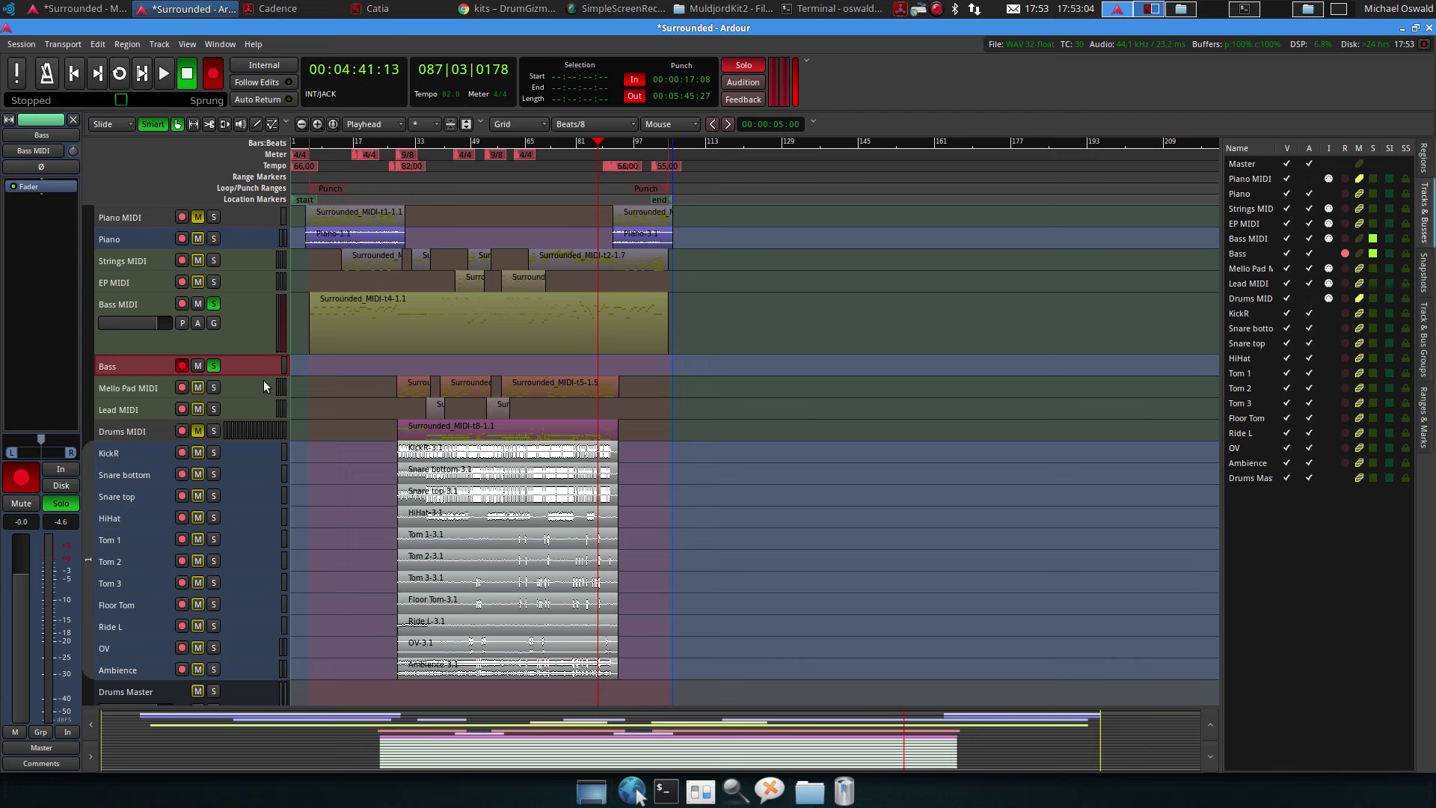
Record the Bass MIDI output onto the Bass audio track over the full length of the MIDI region
drag(303, 347, 371, 343)
click(141, 72)
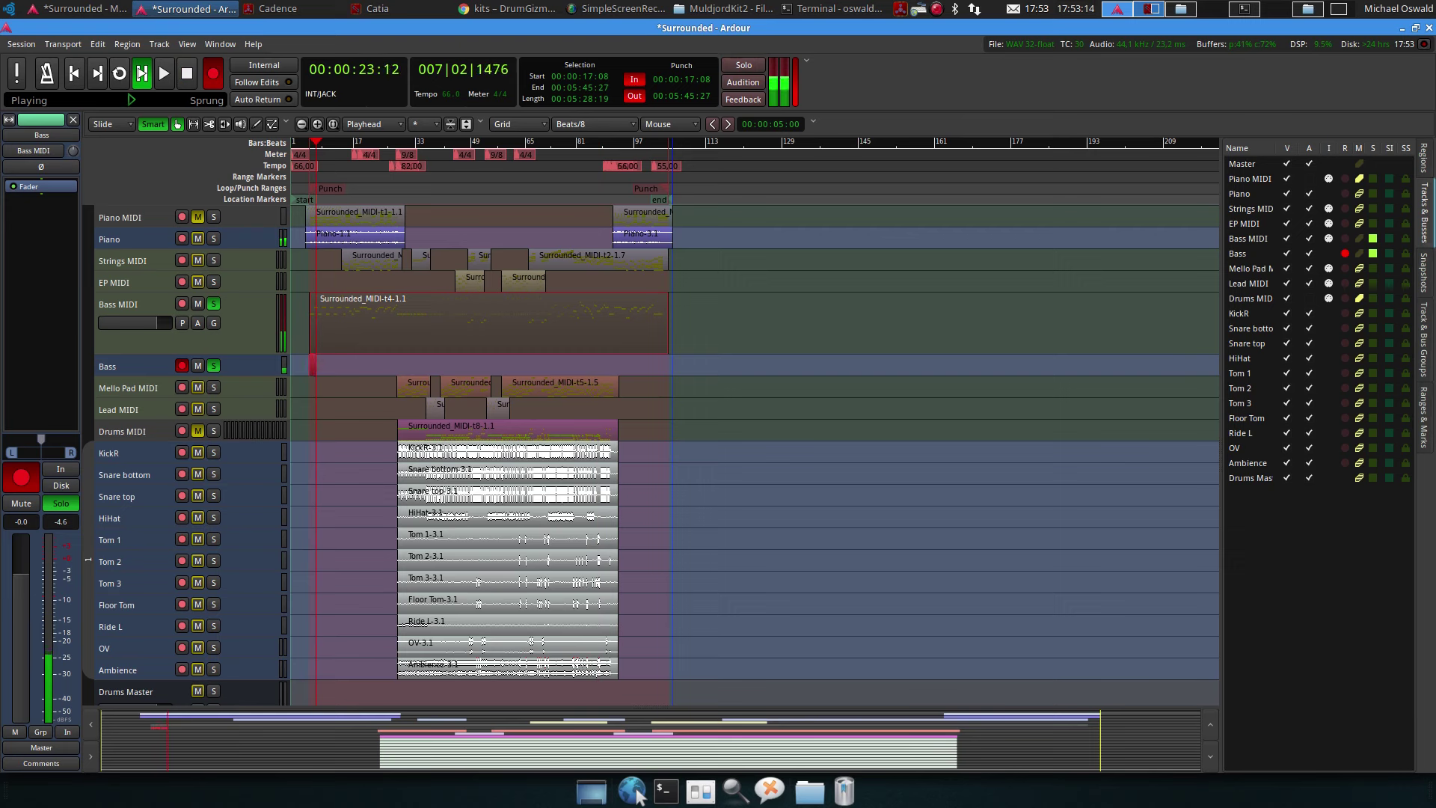
key(ctrl+r)
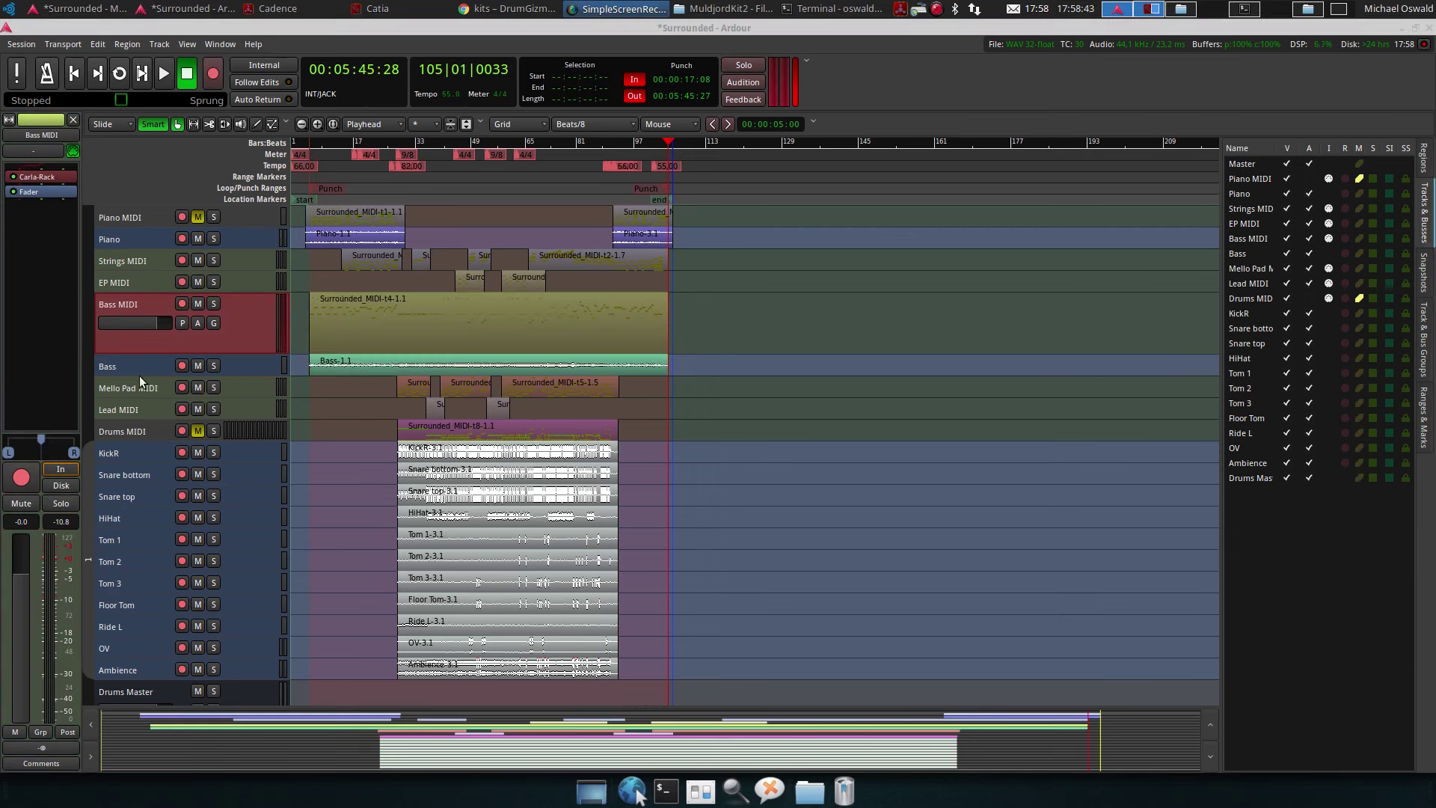
Mute the Bass MIDI track and make it inactive
click(249, 325)
click(198, 303)
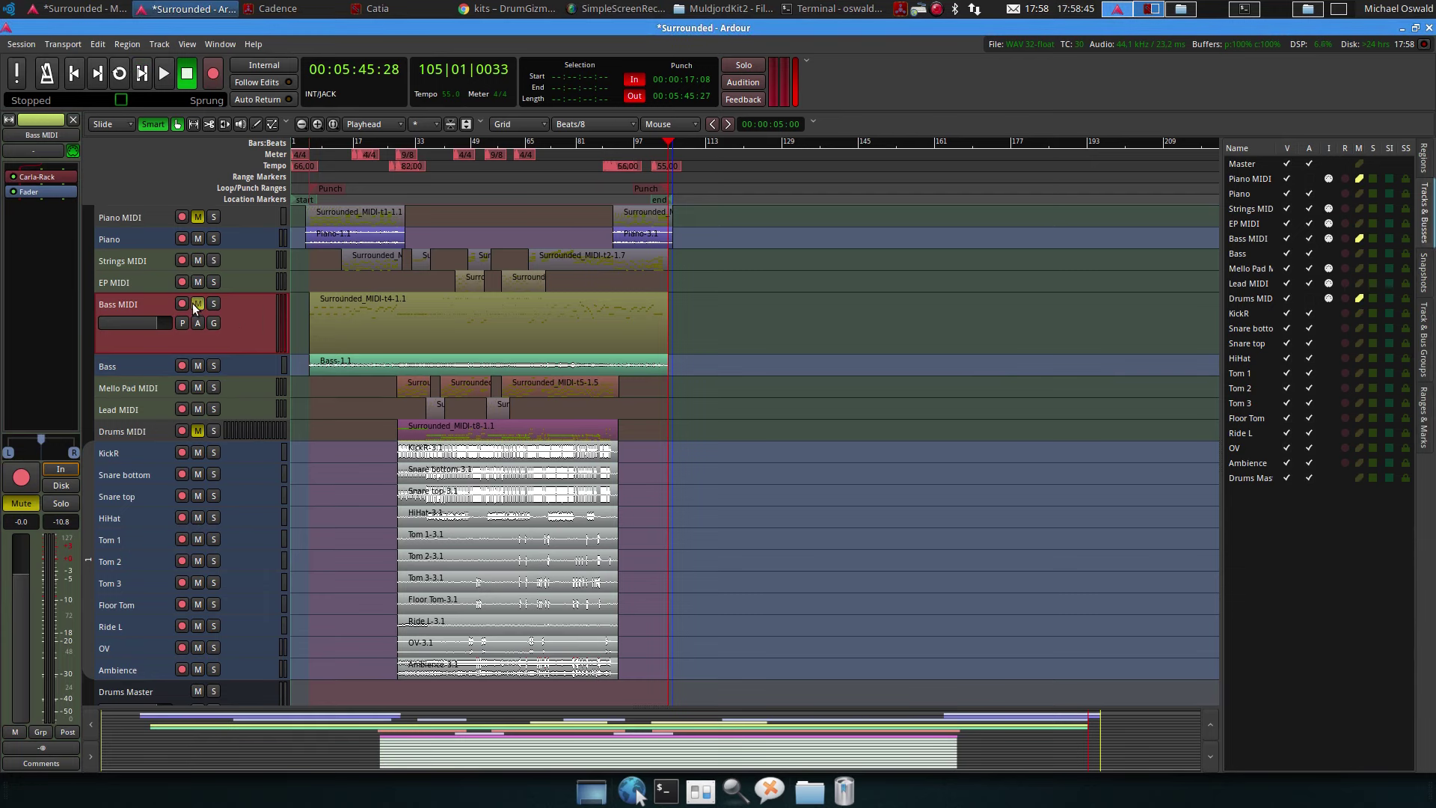
right_click(158, 343)
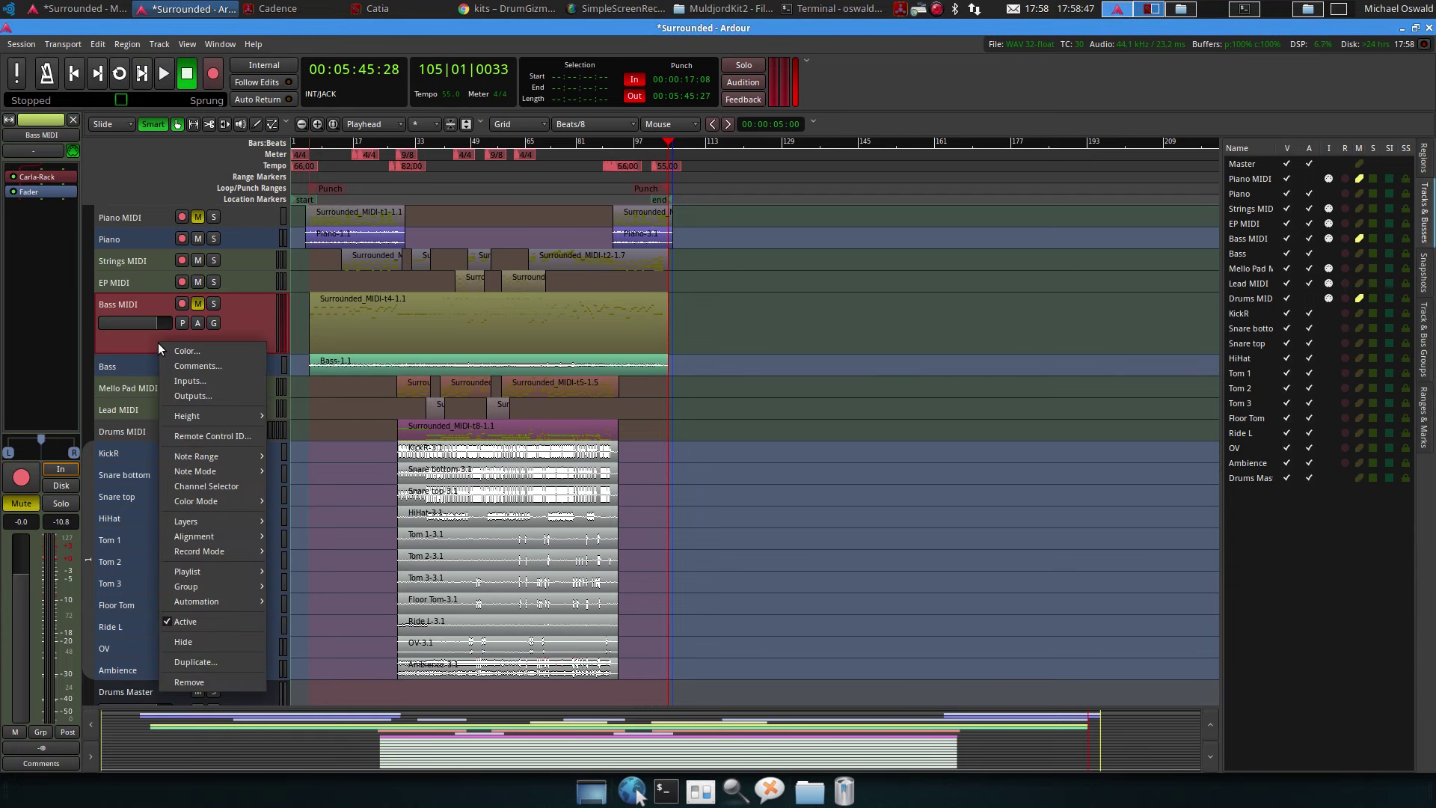
click(215, 617)
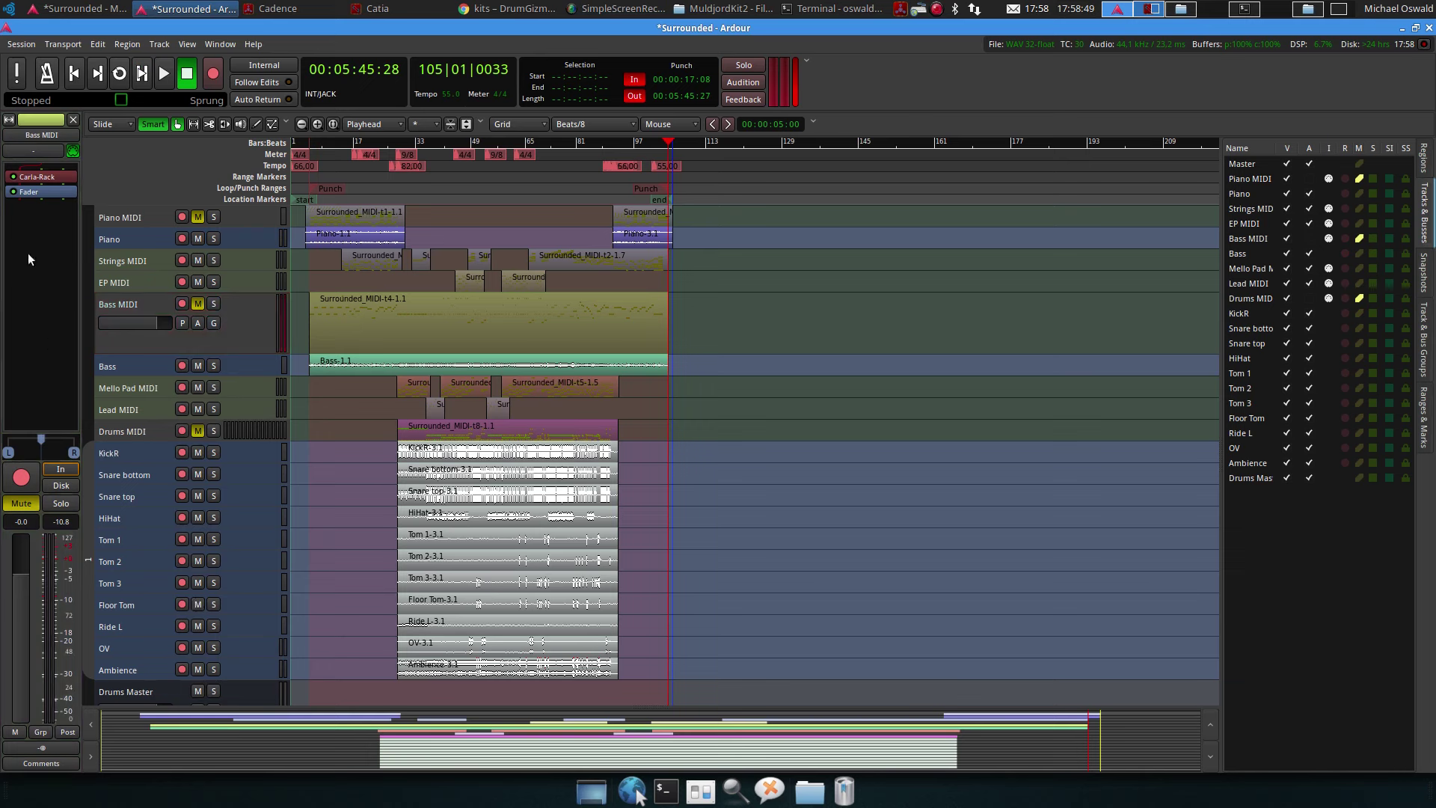
Delete the Carla-Rack plugin from the Bass MIDI track
right_click(34, 181)
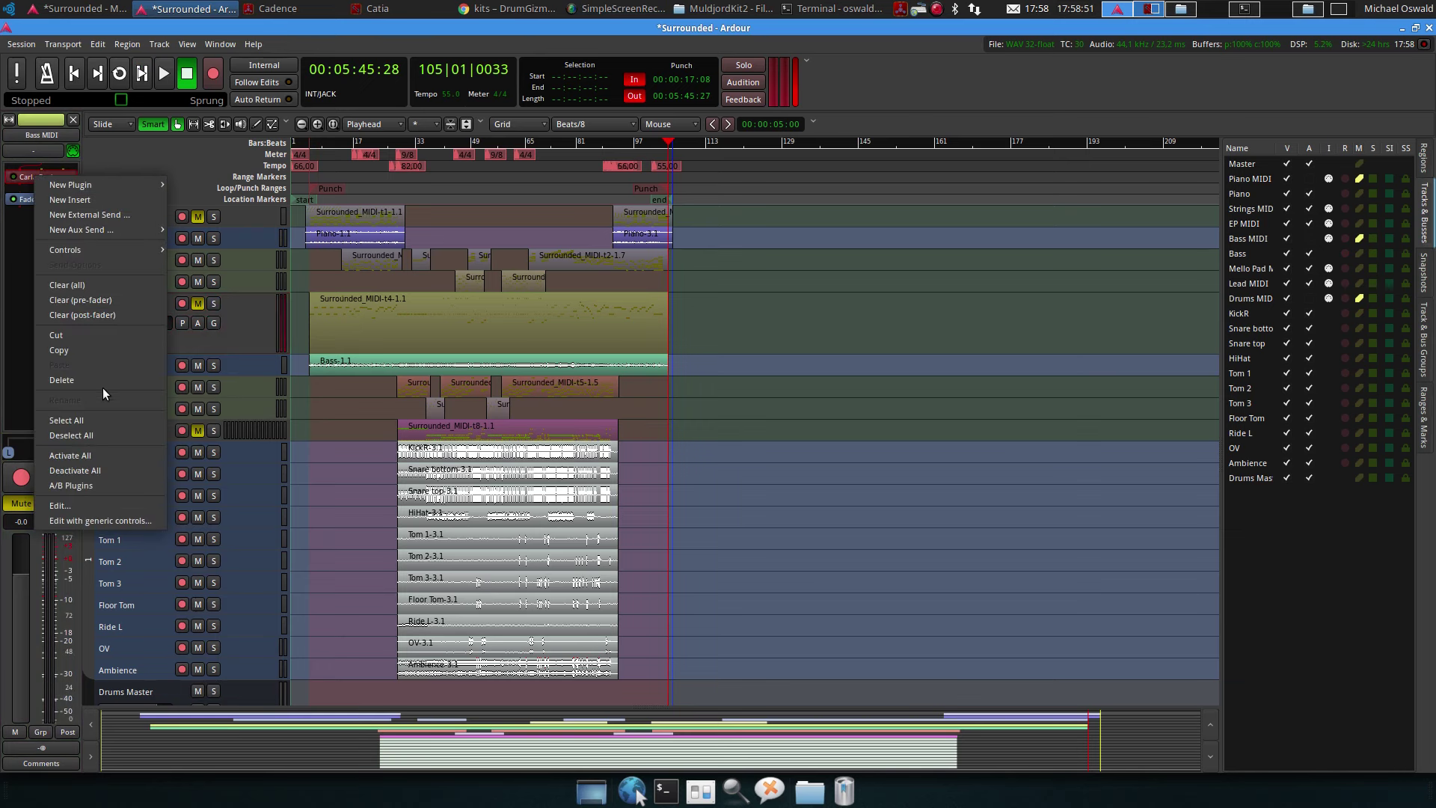
click(103, 394)
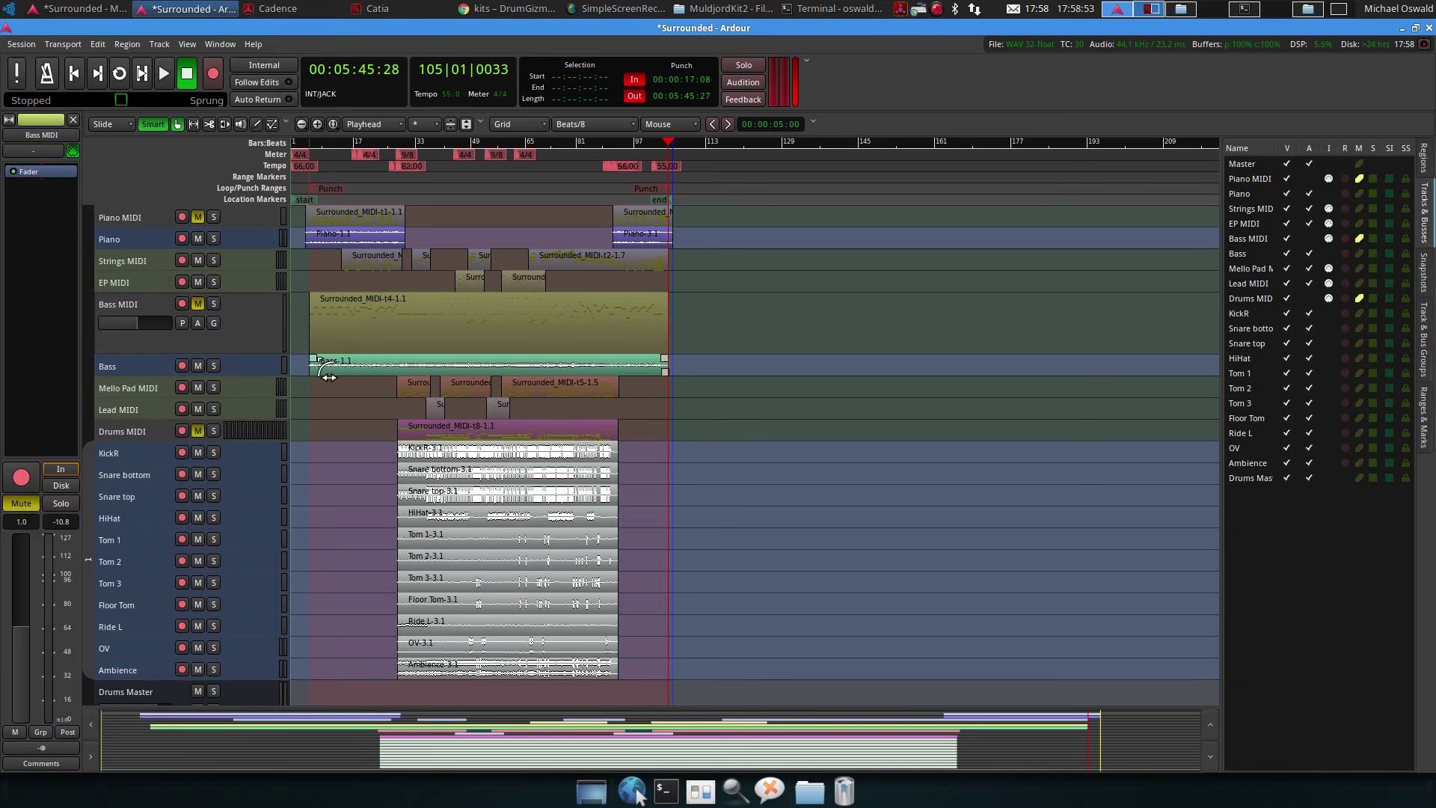
Play the song from about bar 13 and mute the Strings MIDI and EP MIDI tracks while listening
click(340, 146)
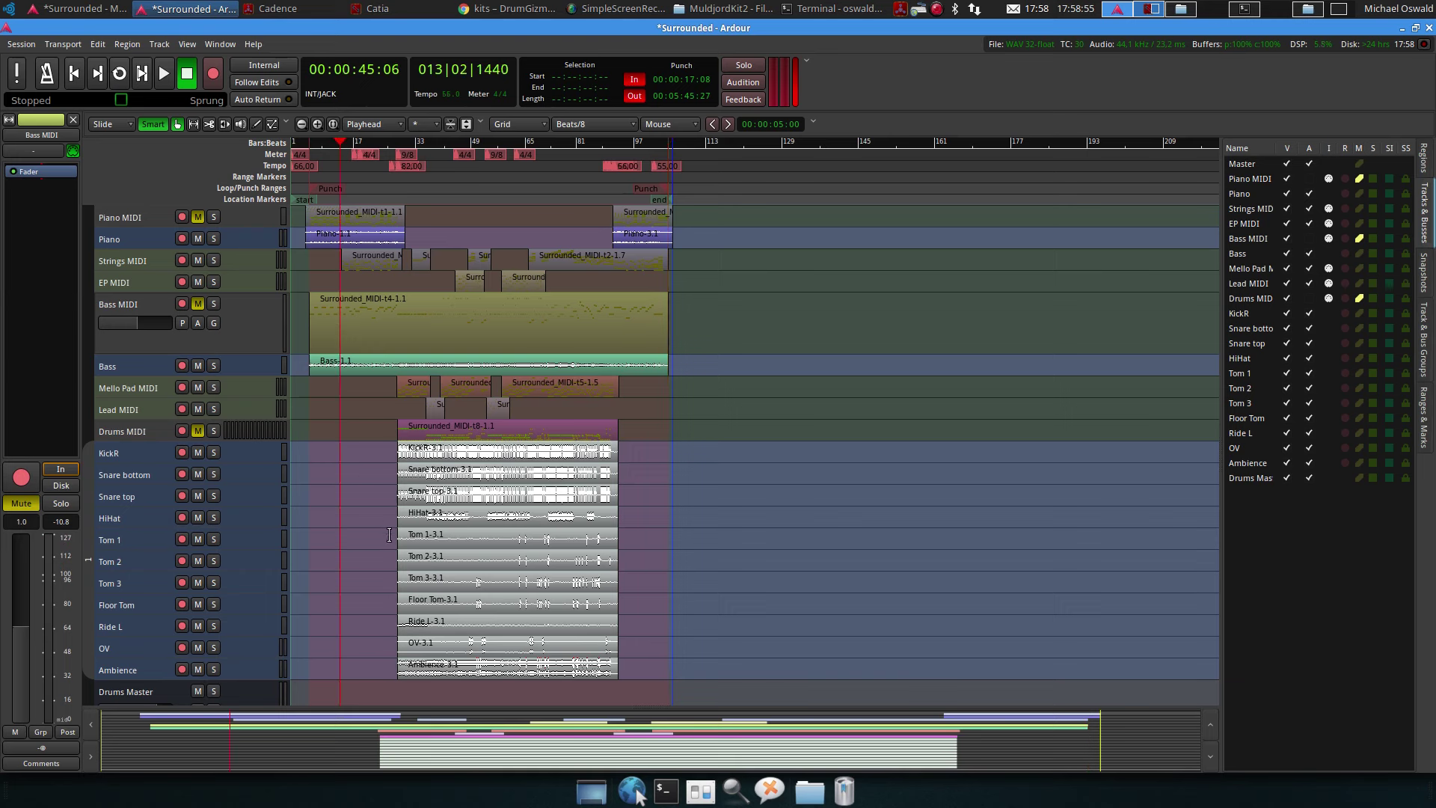
key(space)
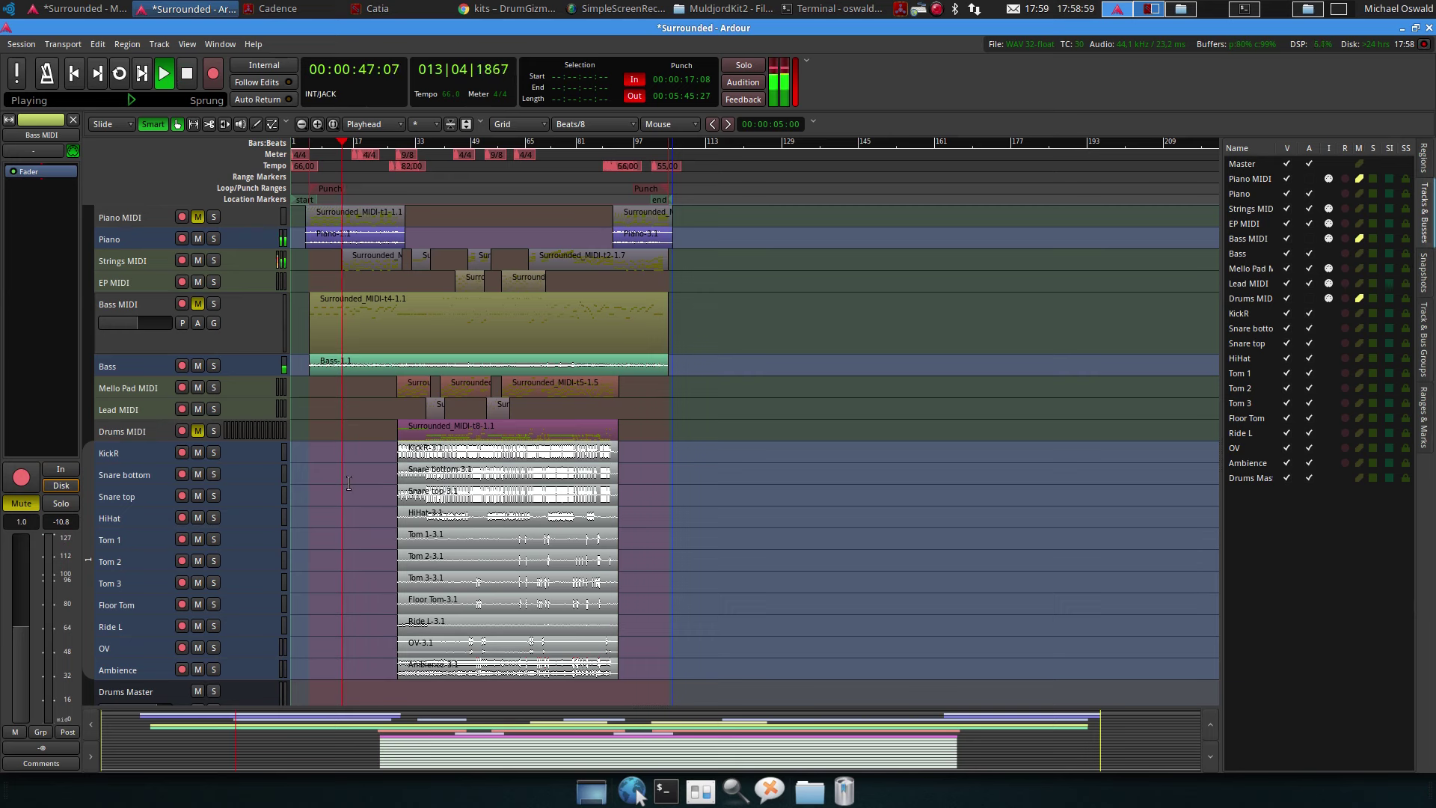
click(198, 260)
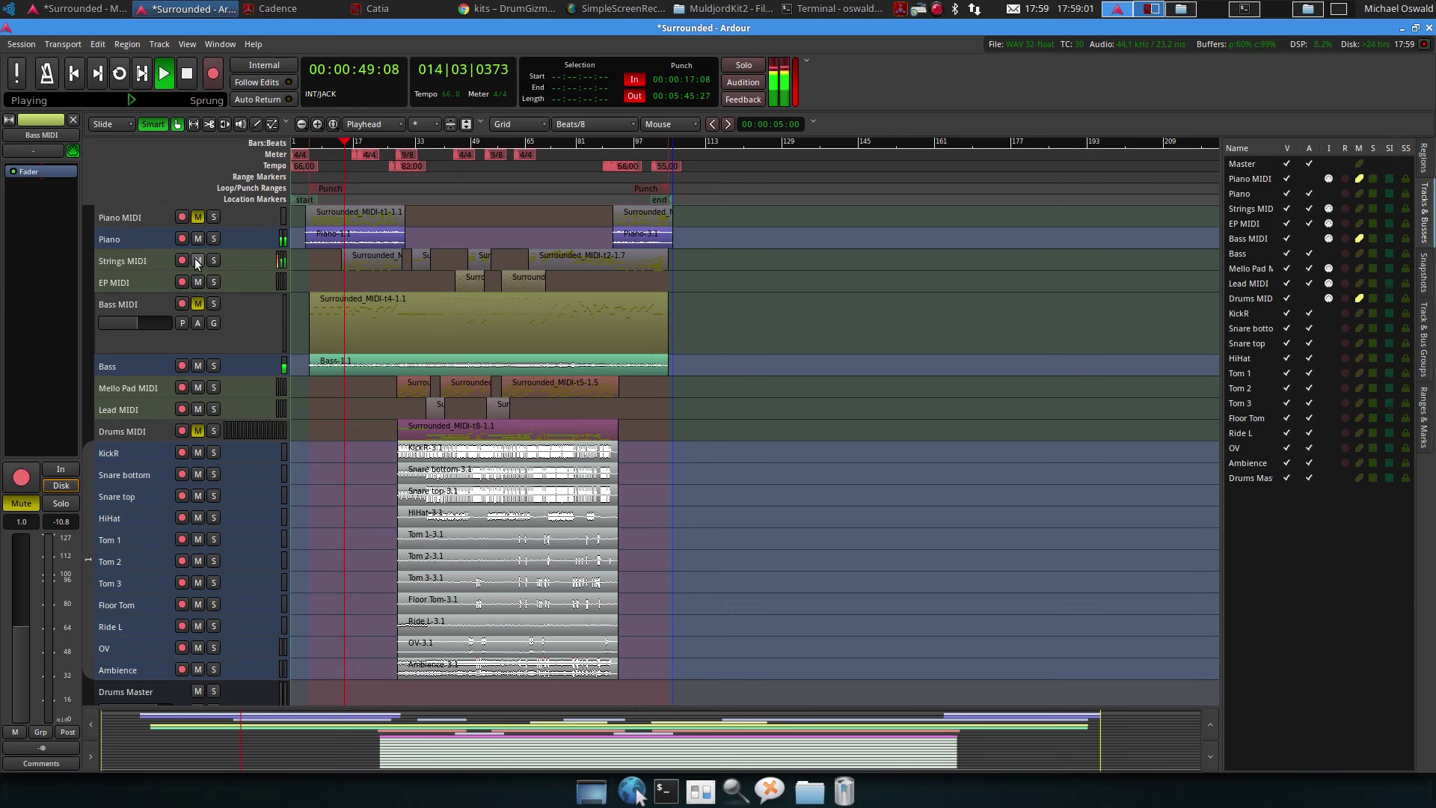
click(197, 282)
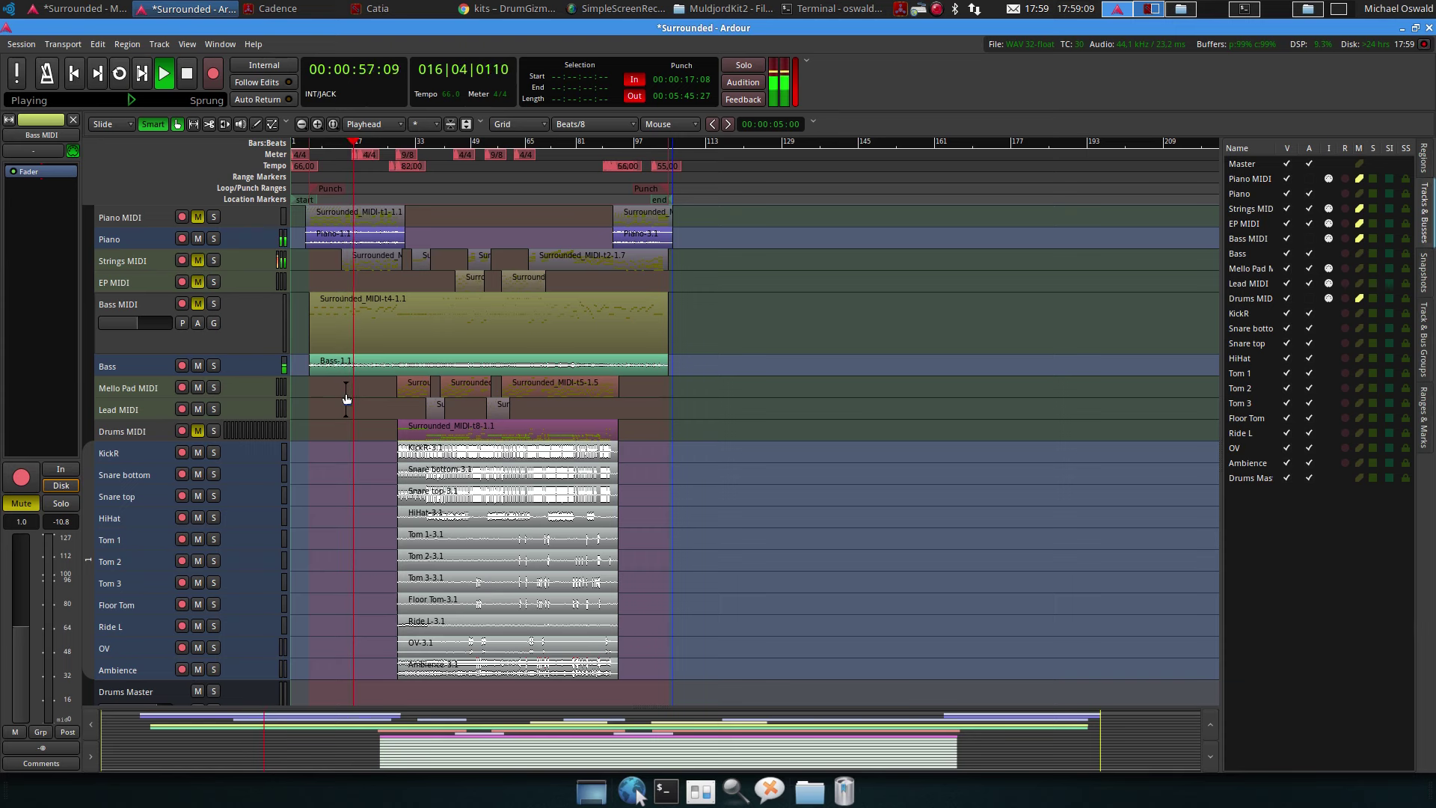
key(space)
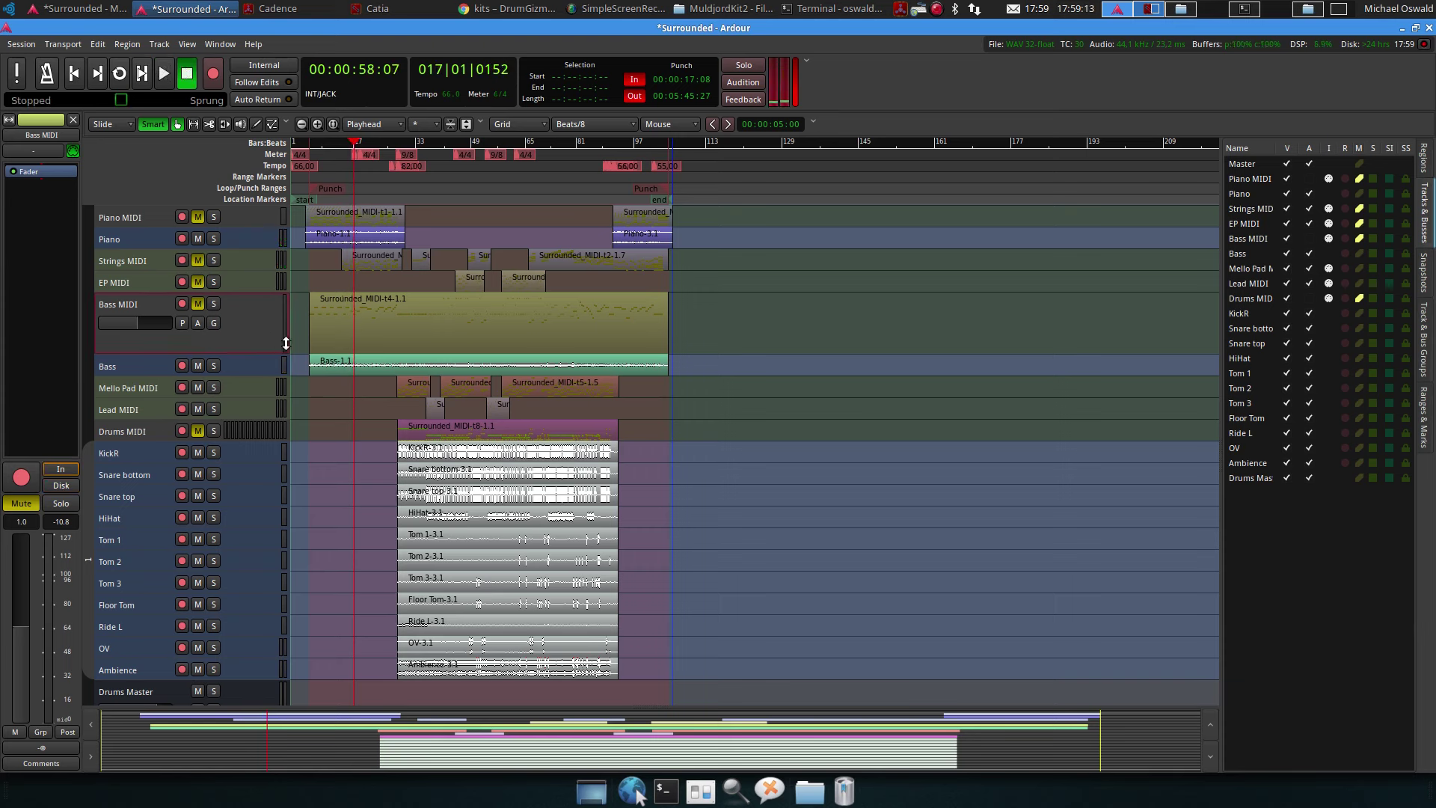
Shrink the Bass MIDI track to minimum height and move it up directly below the Piano MIDI track
drag(285, 344, 285, 315)
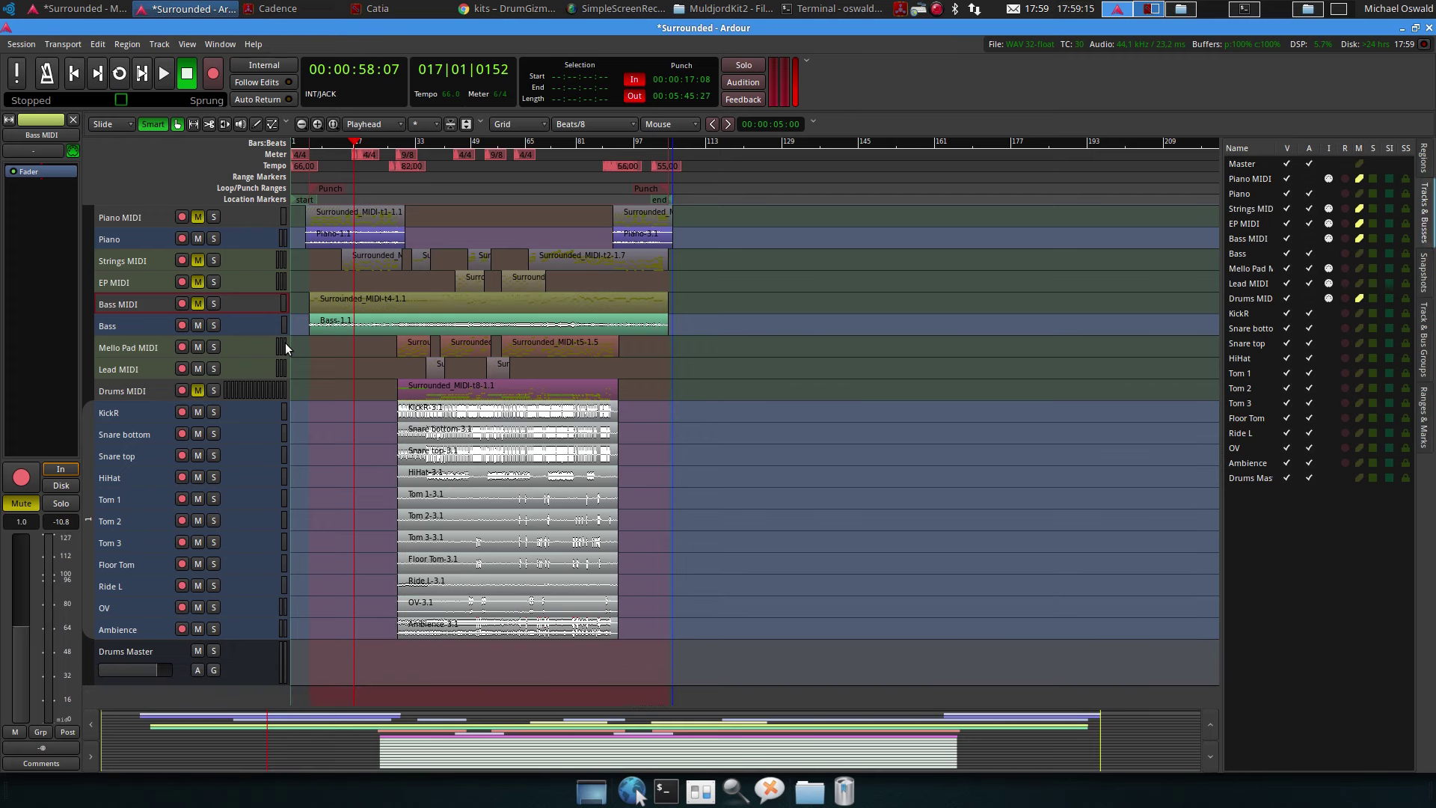
key(ctrl+Up)
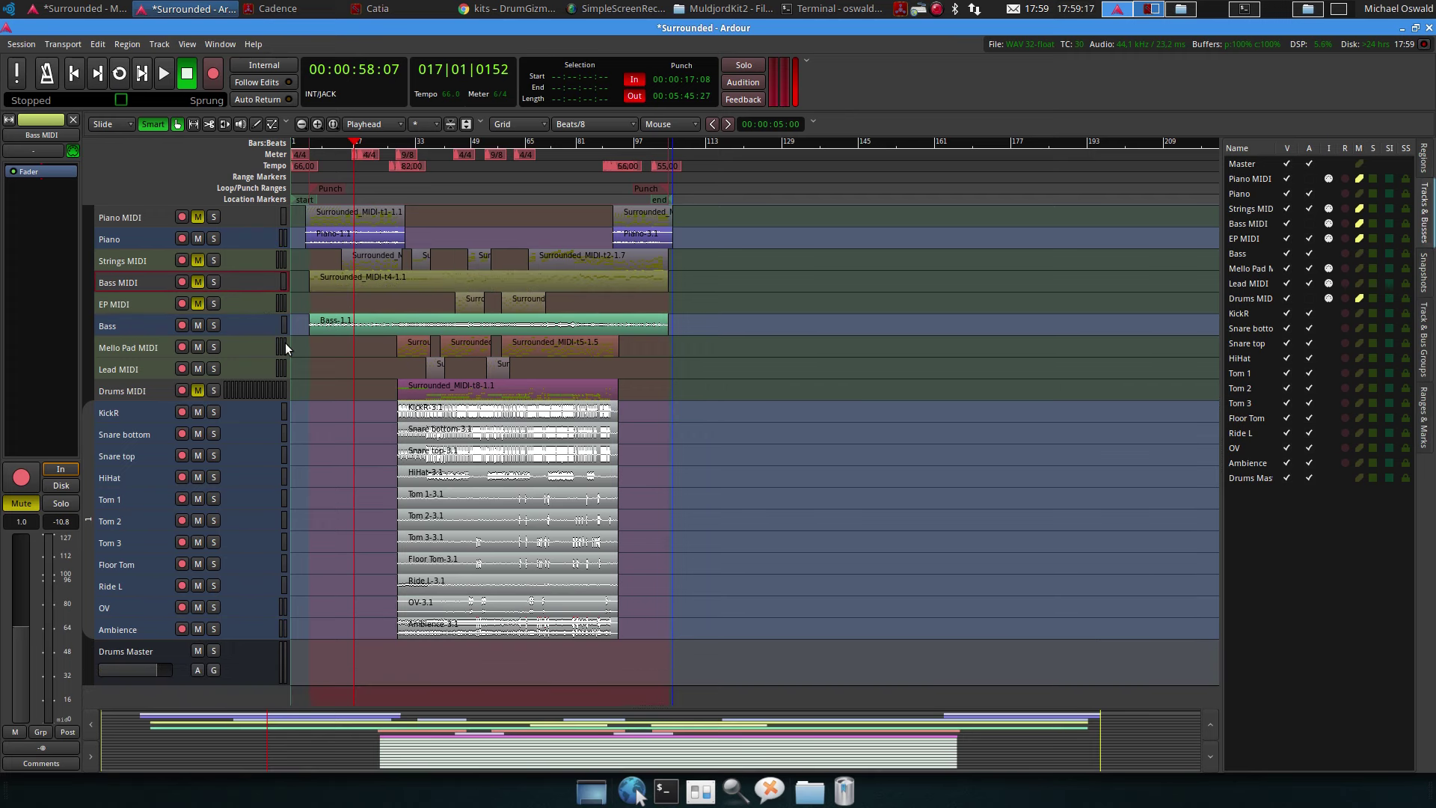
key(ctrl+Up)
key(ctrl+Up)
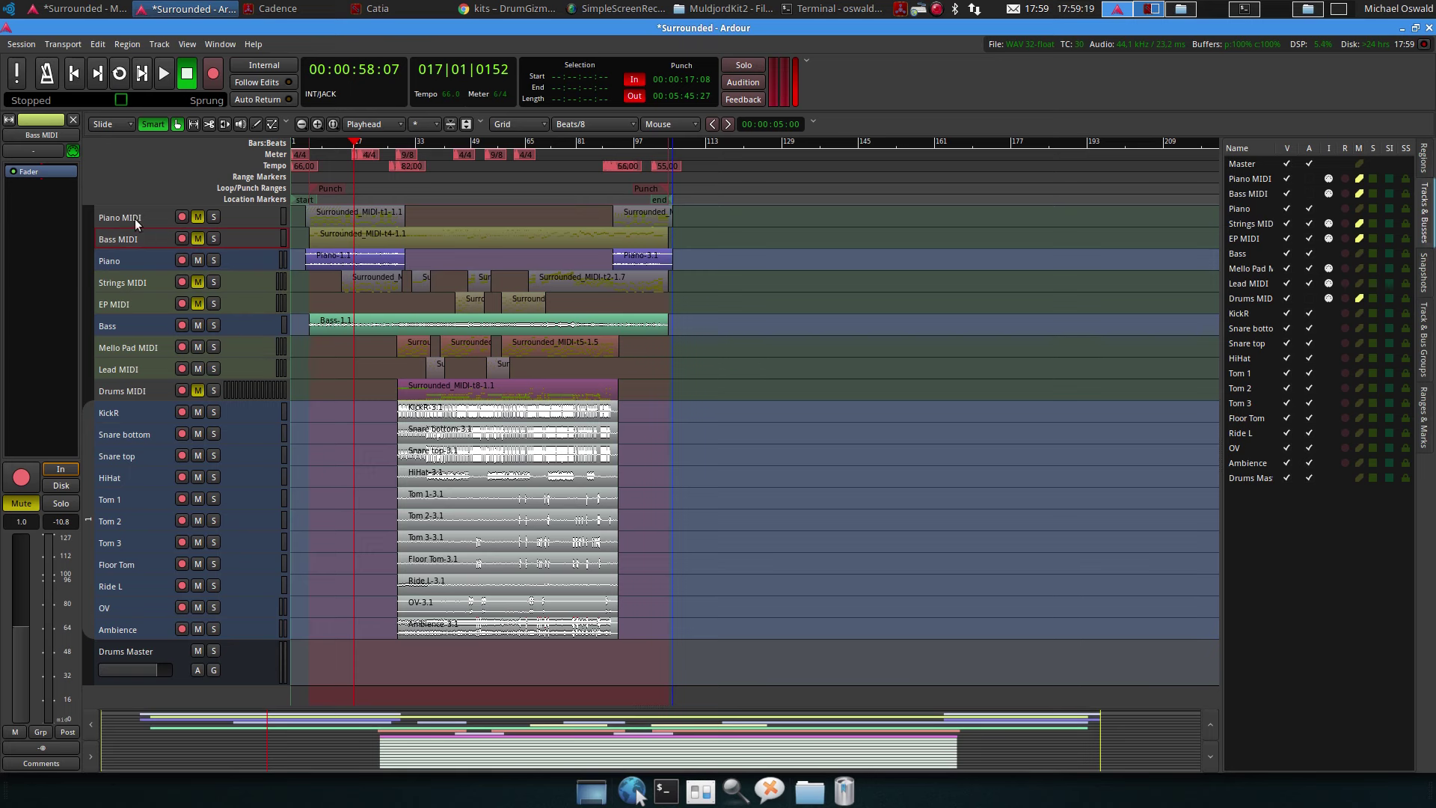
Move the Drums MIDI track up directly below the Bass MIDI track and save the session
click(145, 259)
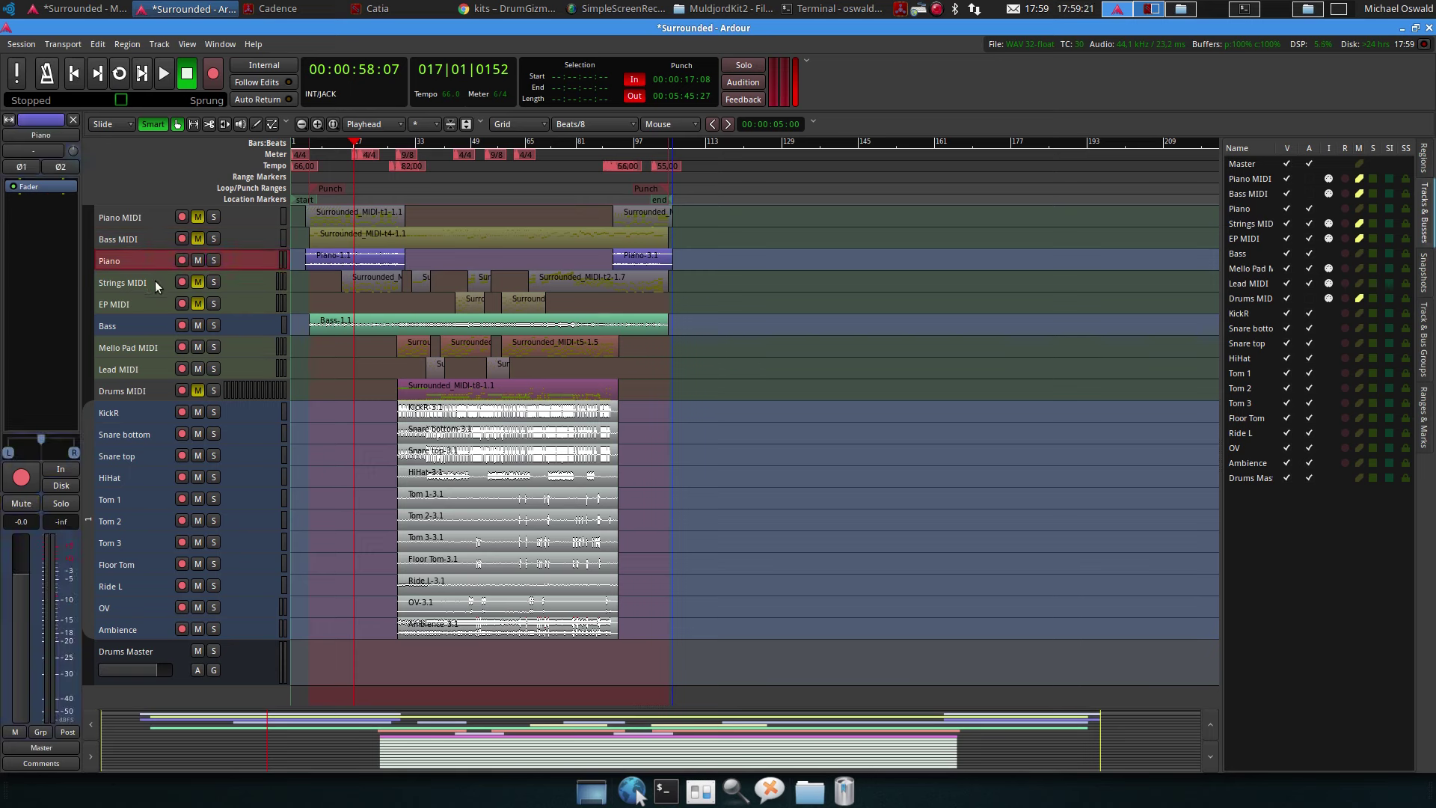
click(151, 325)
click(151, 388)
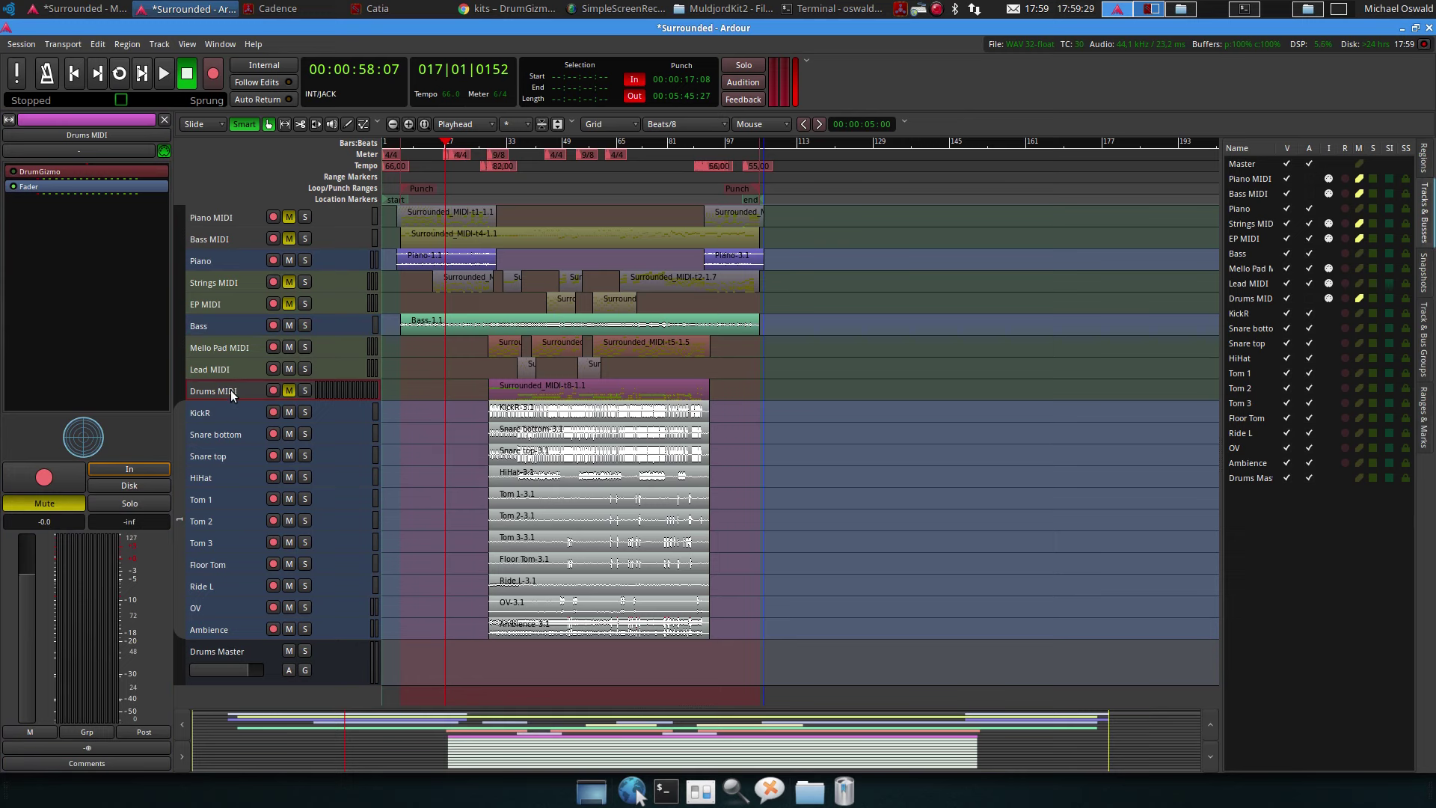
key(ctrl+Up)
key(ctrl+Up)
key(ctrl+Up)
key(ctrl+Up)
key(ctrl+Up)
key(ctrl+Up)
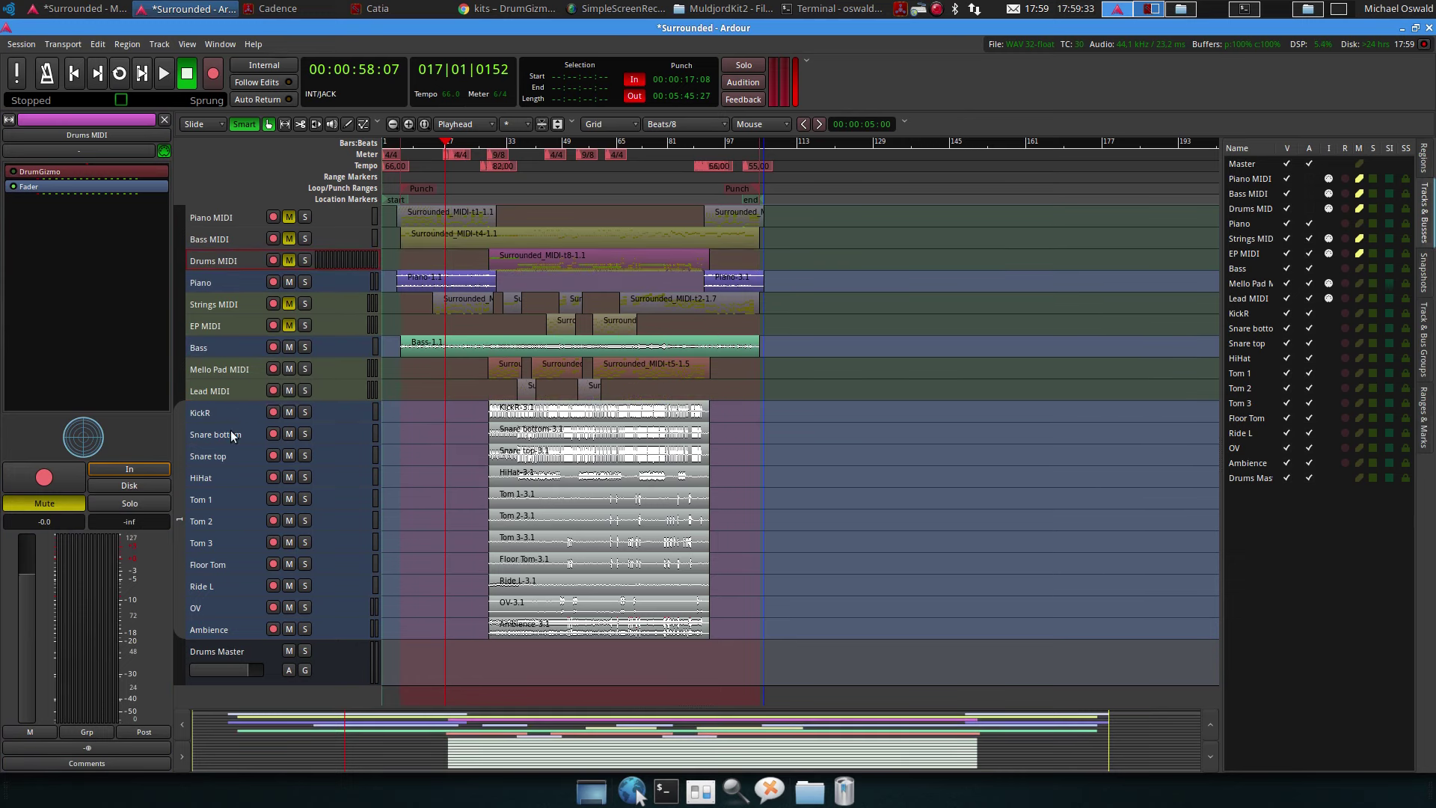
click(224, 415)
key(ctrl+s)
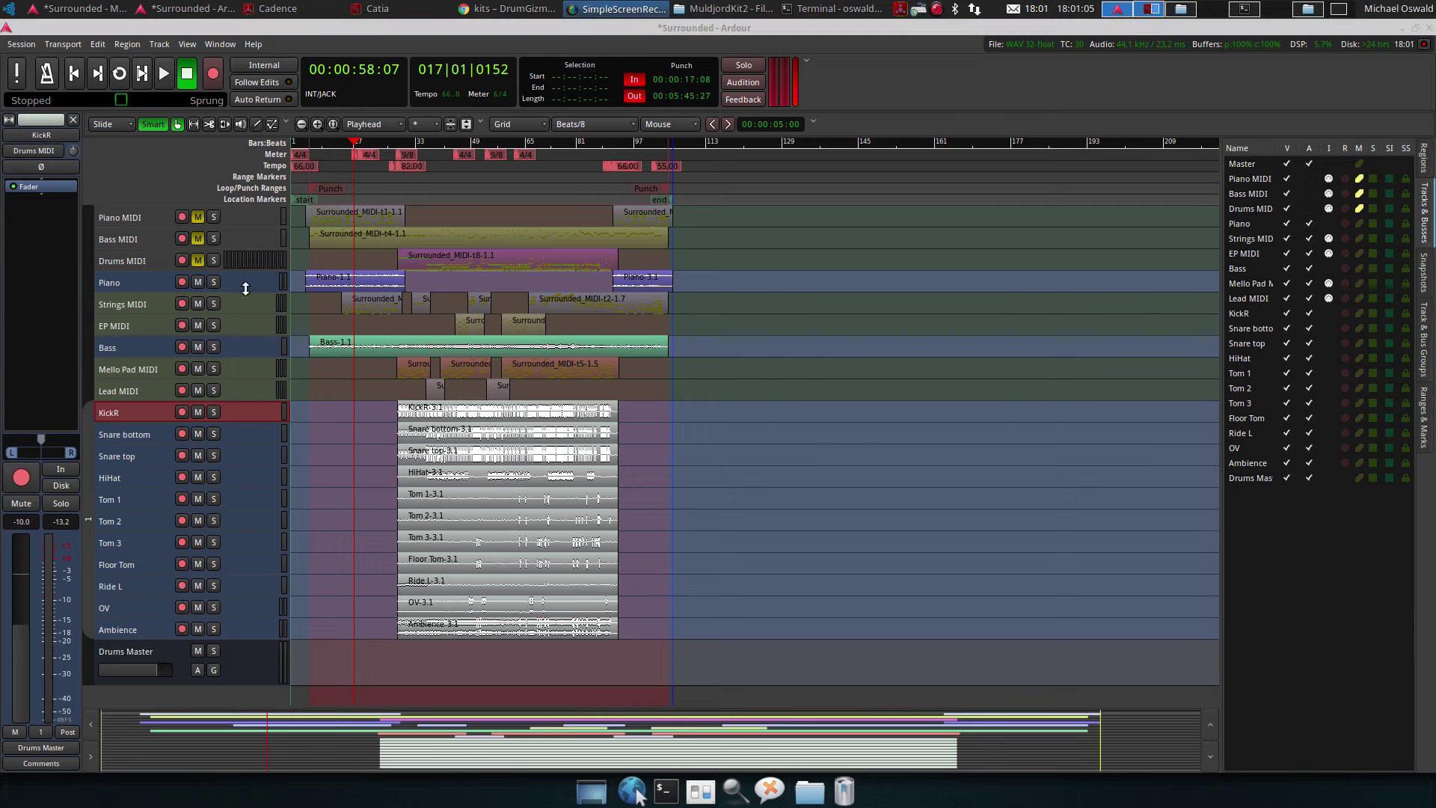
Enlarge the Strings MIDI track and add a stereo audio track named Strings directly after it
click(146, 303)
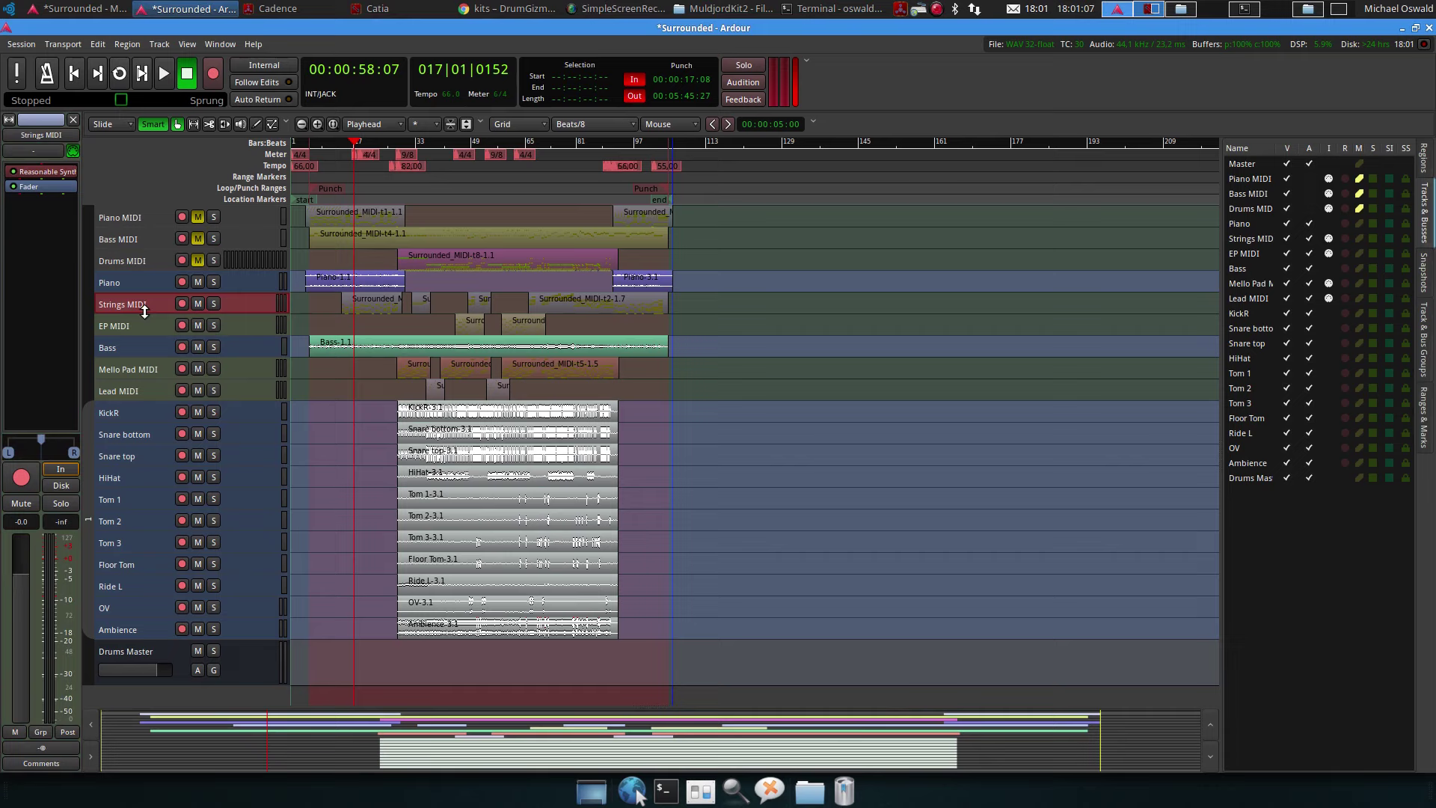
drag(146, 323, 147, 358)
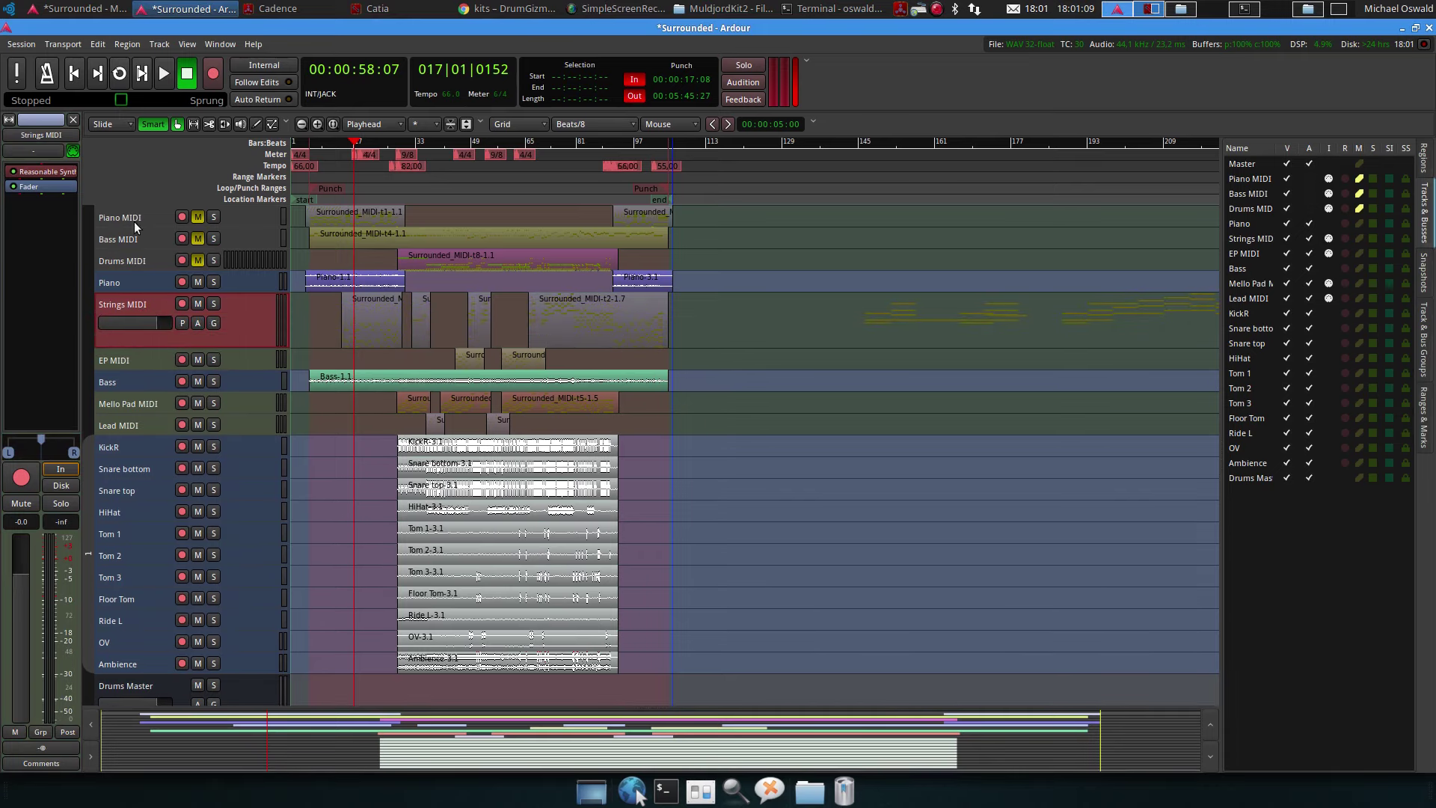
click(159, 44)
click(169, 65)
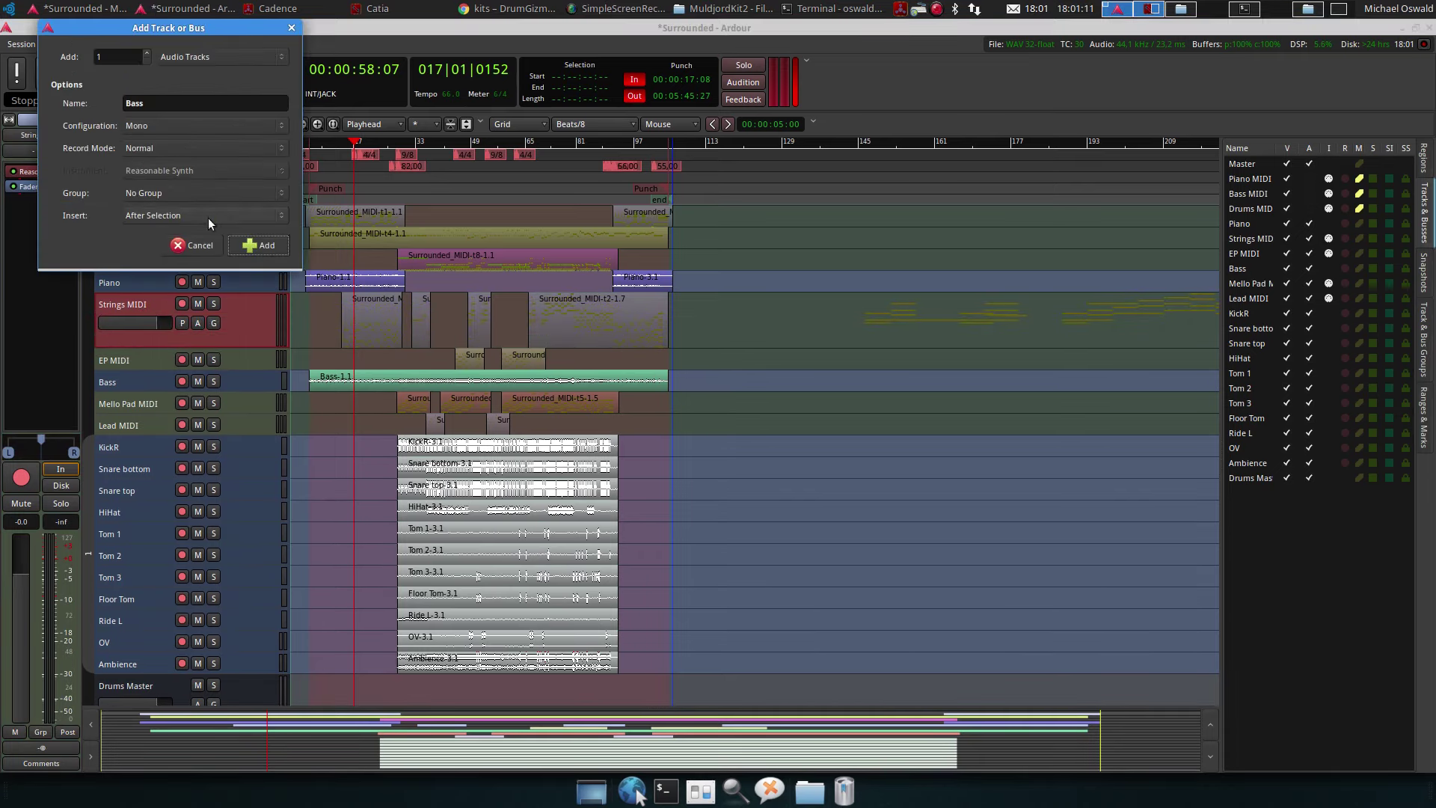
triple_click(173, 103)
click(163, 121)
click(159, 139)
click(258, 245)
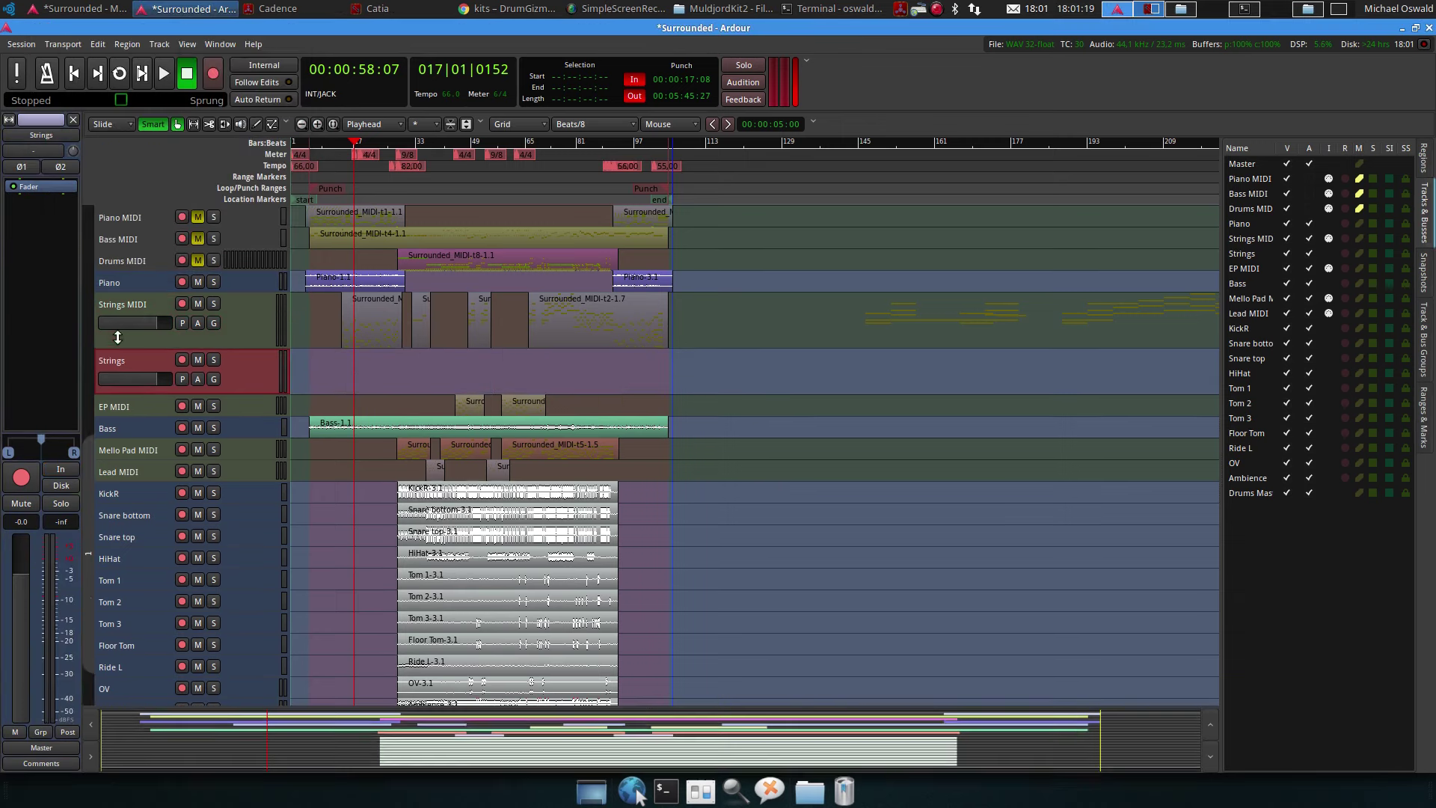
click(38, 148)
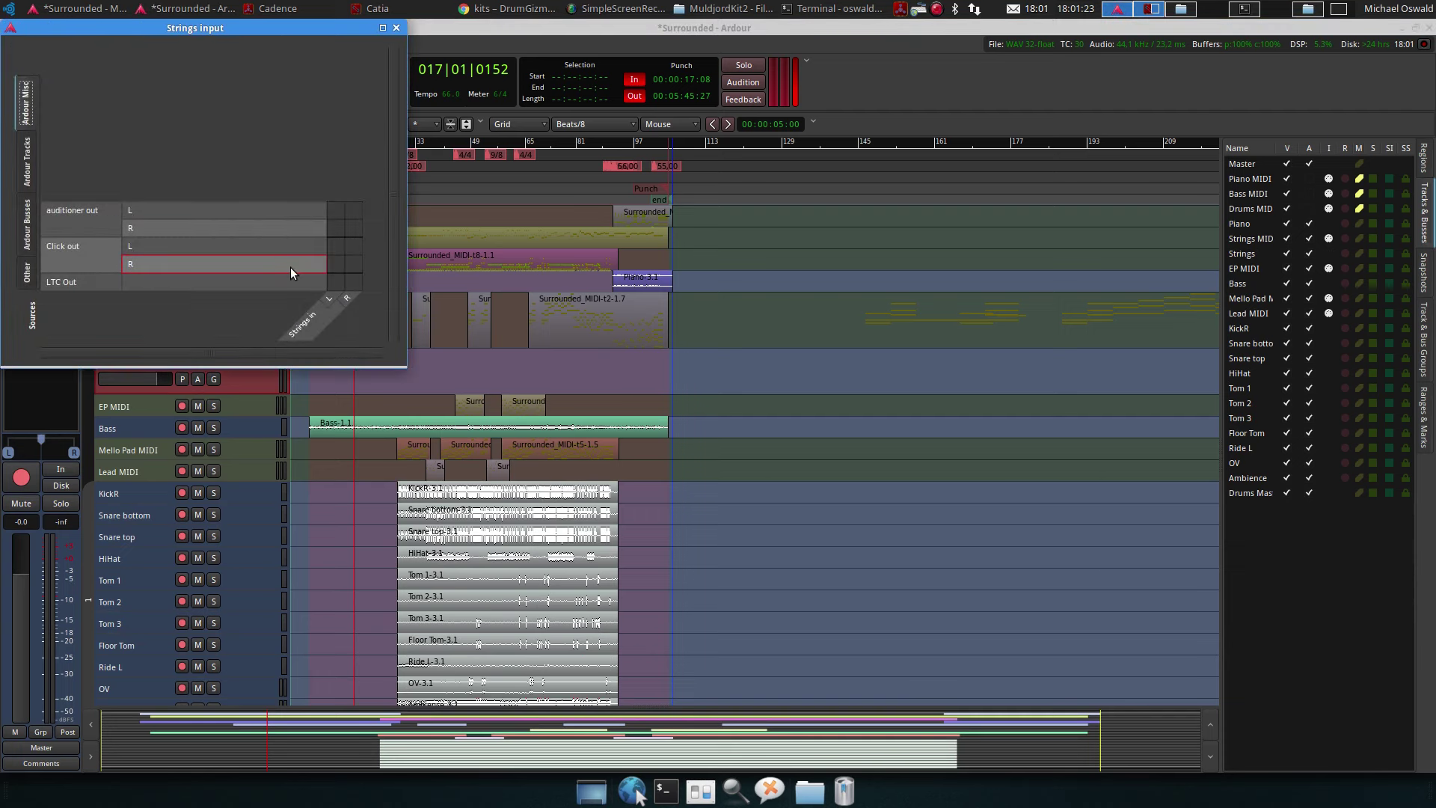
click(28, 165)
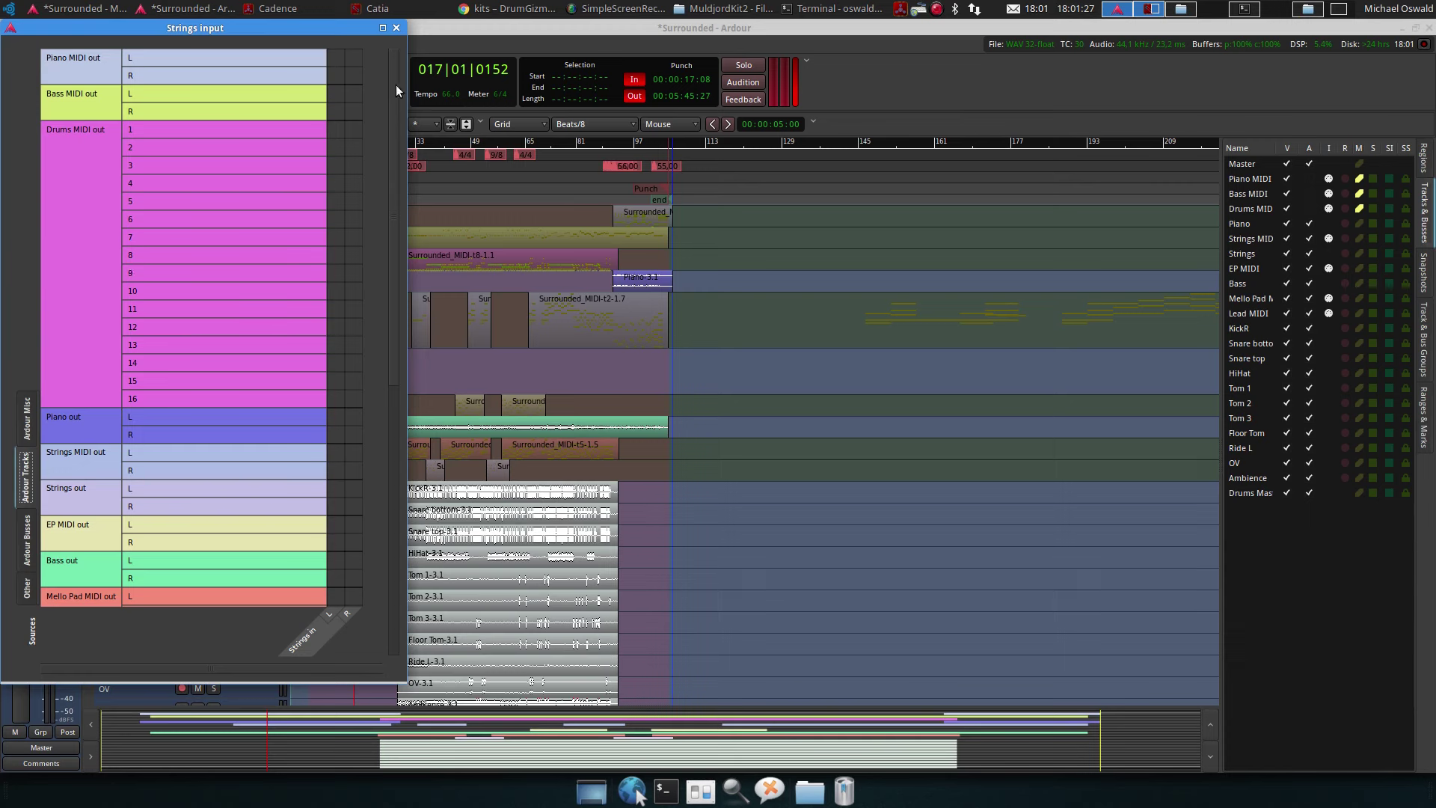
click(396, 29)
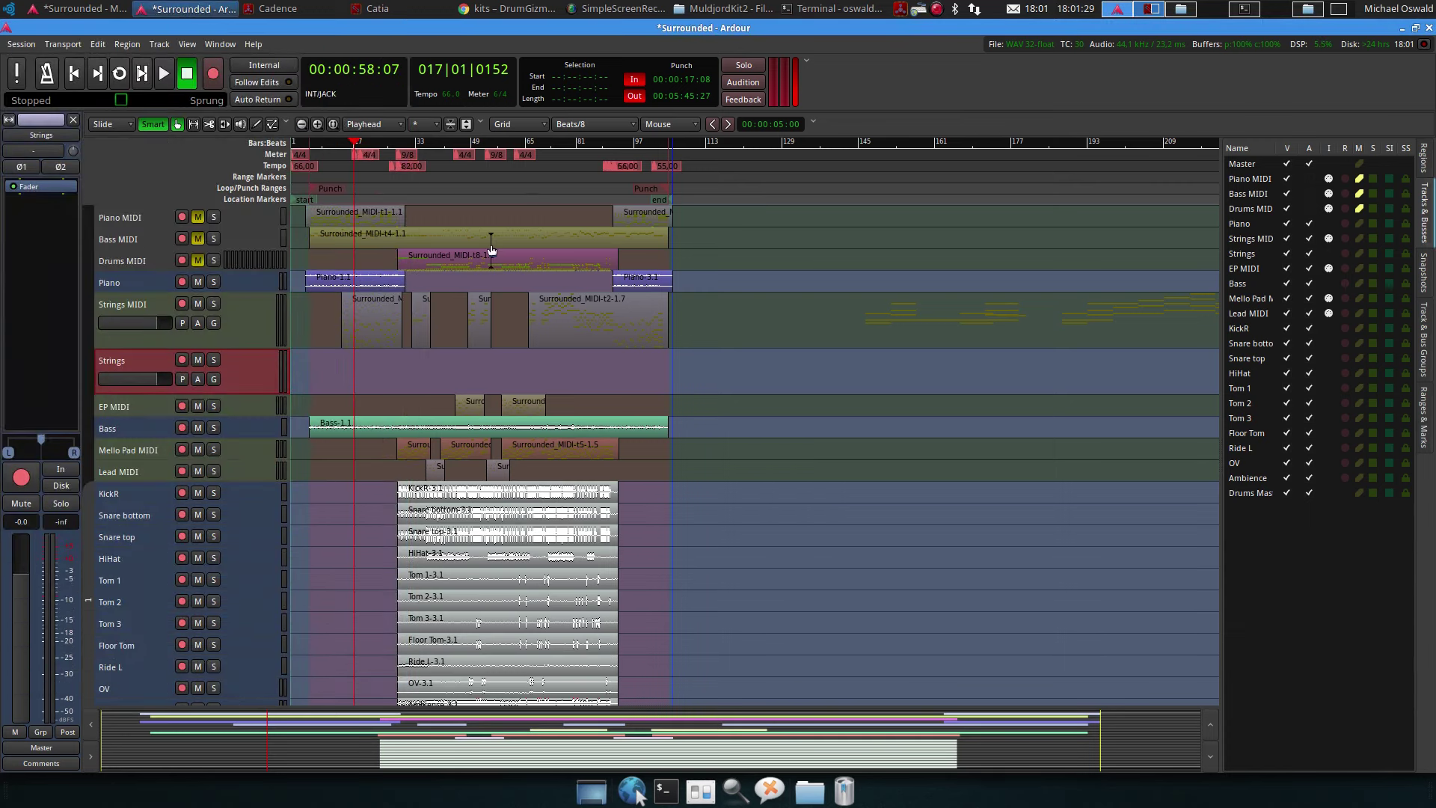
Launch the Yoshimi synthesizer and move its window slightly aside
click(9, 8)
mouse_move(103, 186)
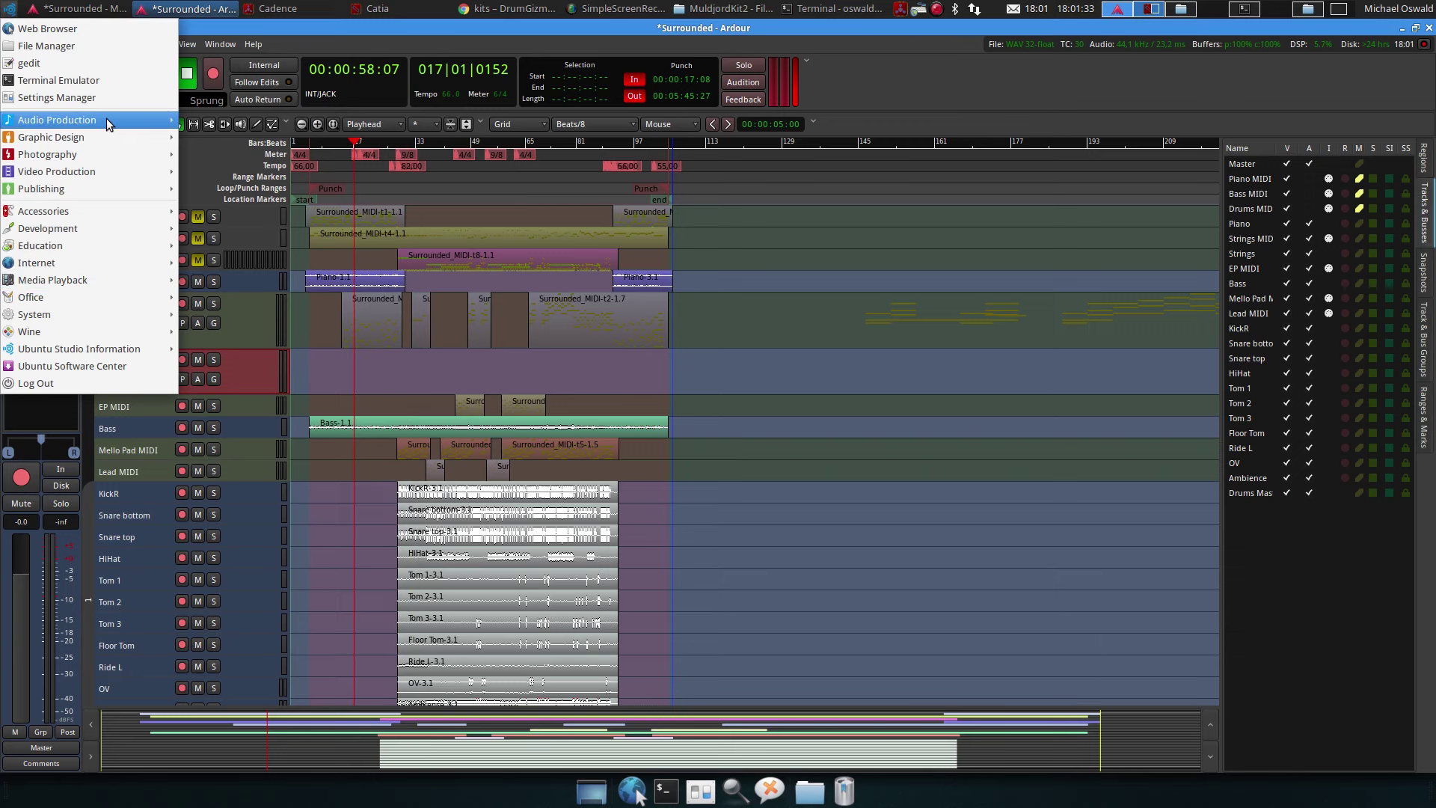
mouse_move(108, 123)
mouse_move(329, 194)
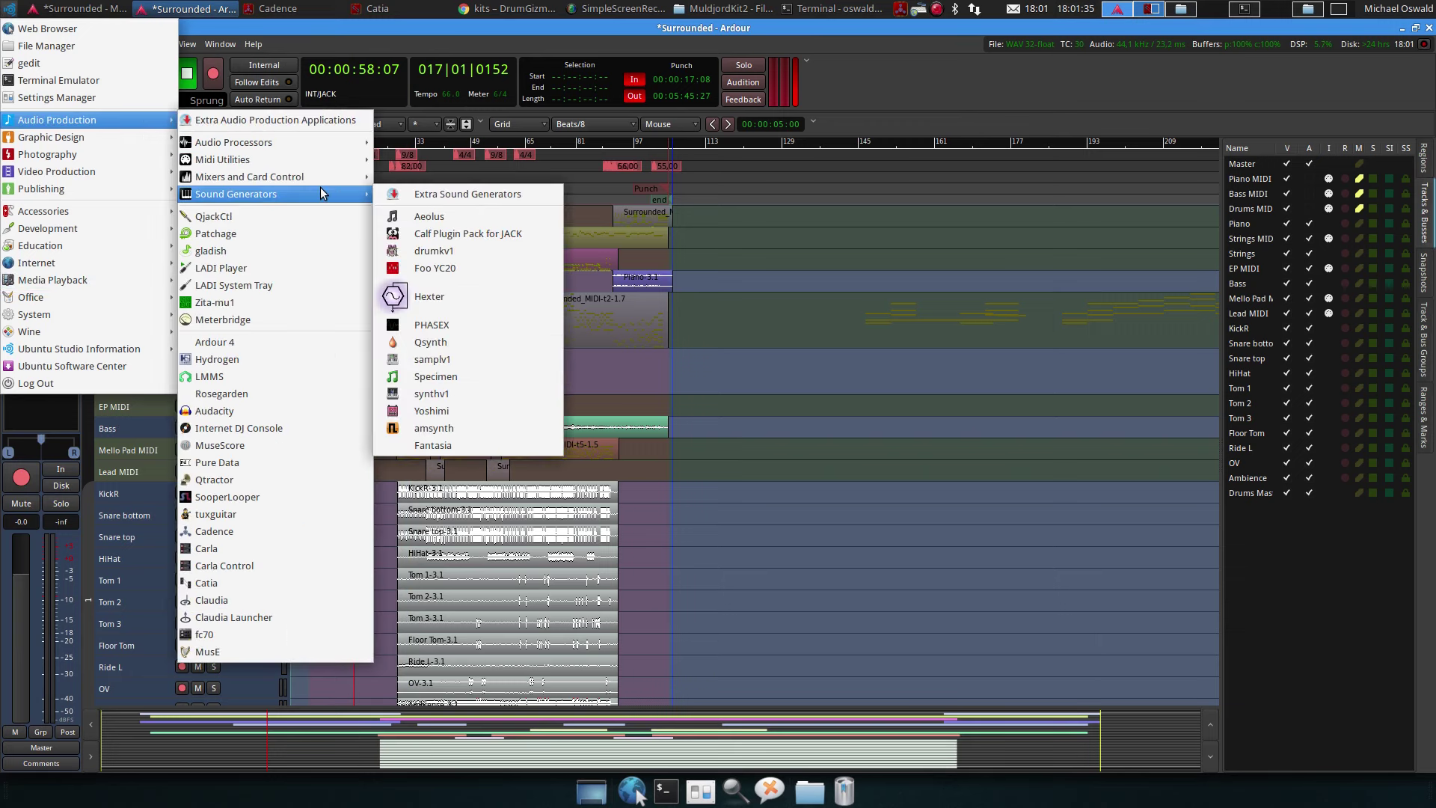
click(441, 411)
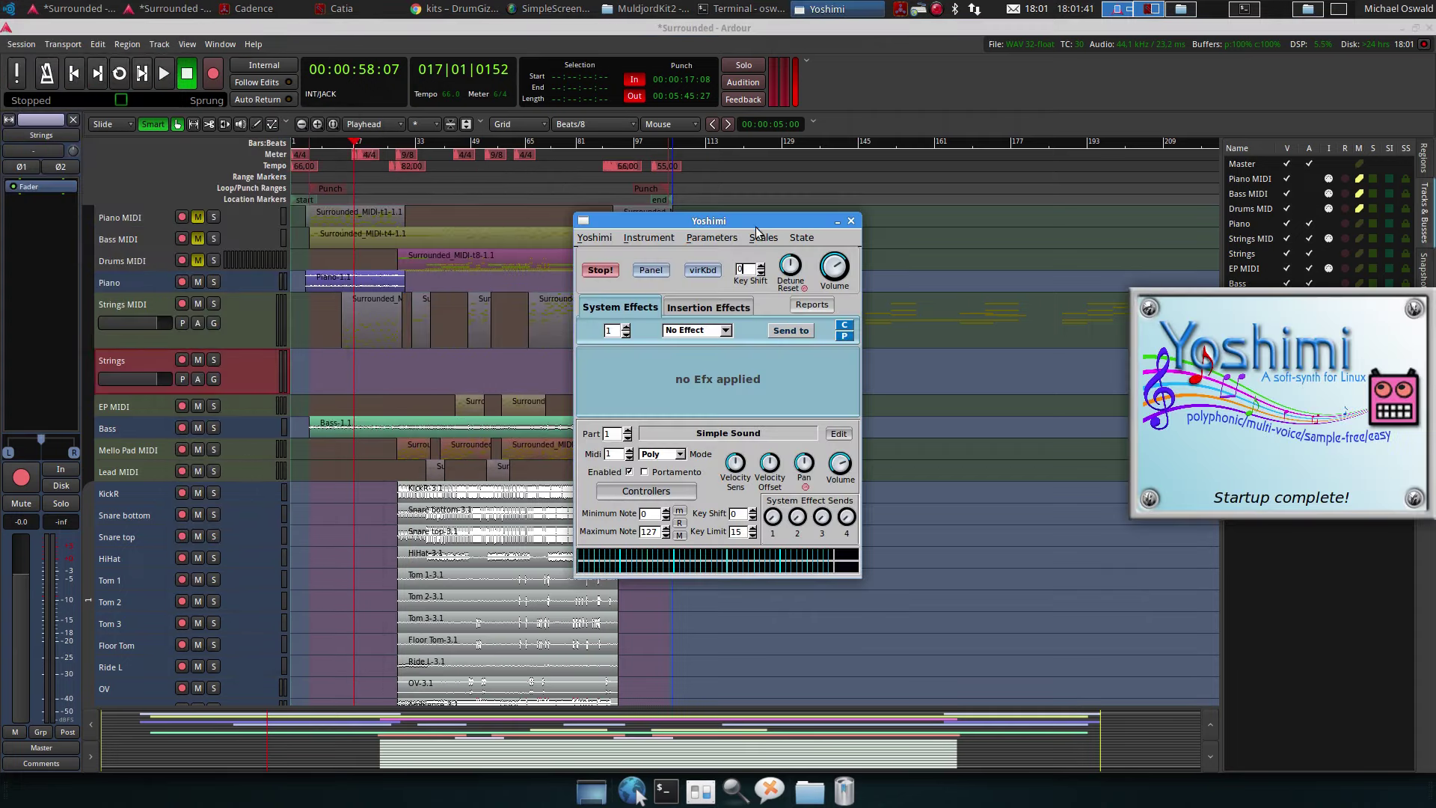
drag(756, 232, 842, 239)
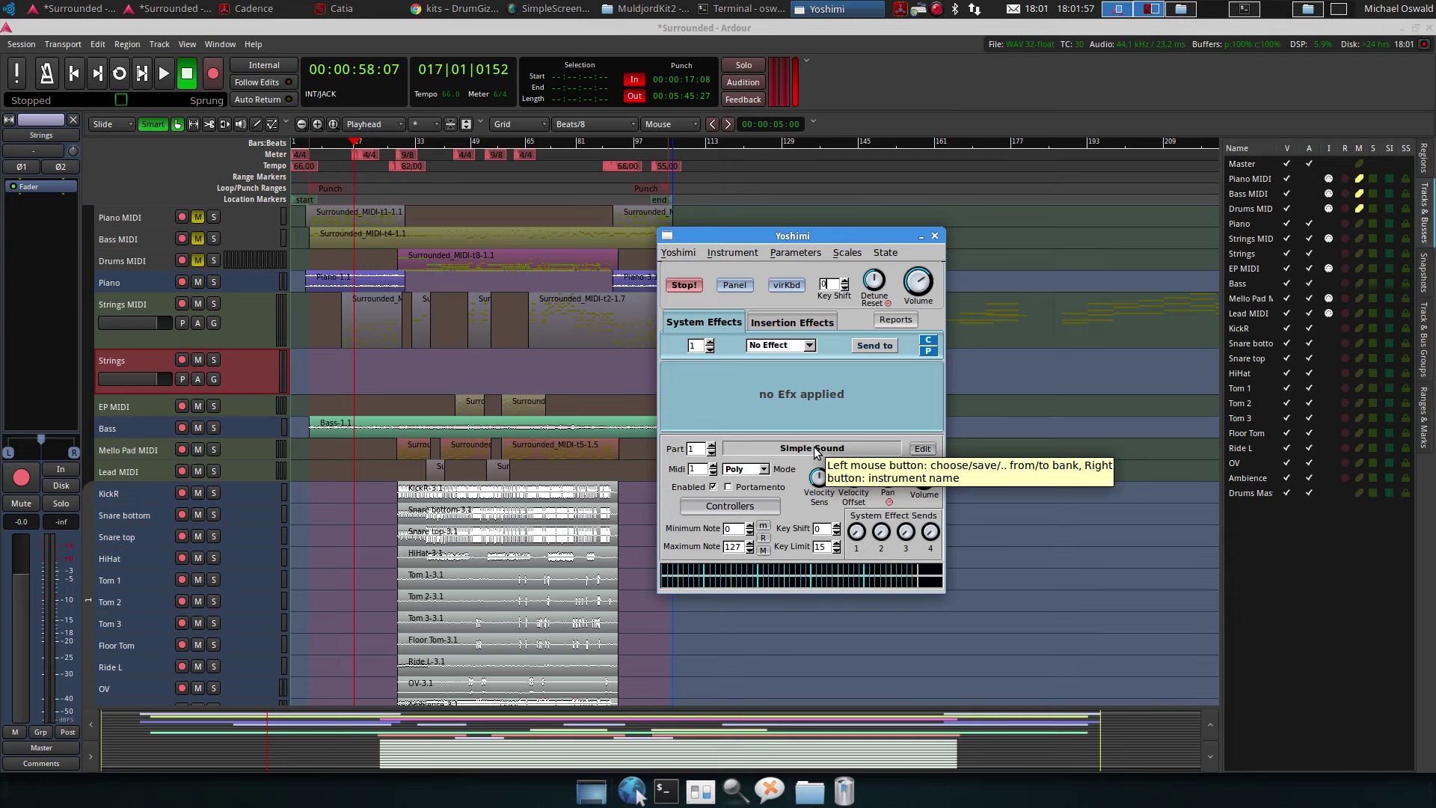
Switch back to Ardour and connect Yoshimi's left and right outputs to the Strings audio track's L and R inputs
click(142, 363)
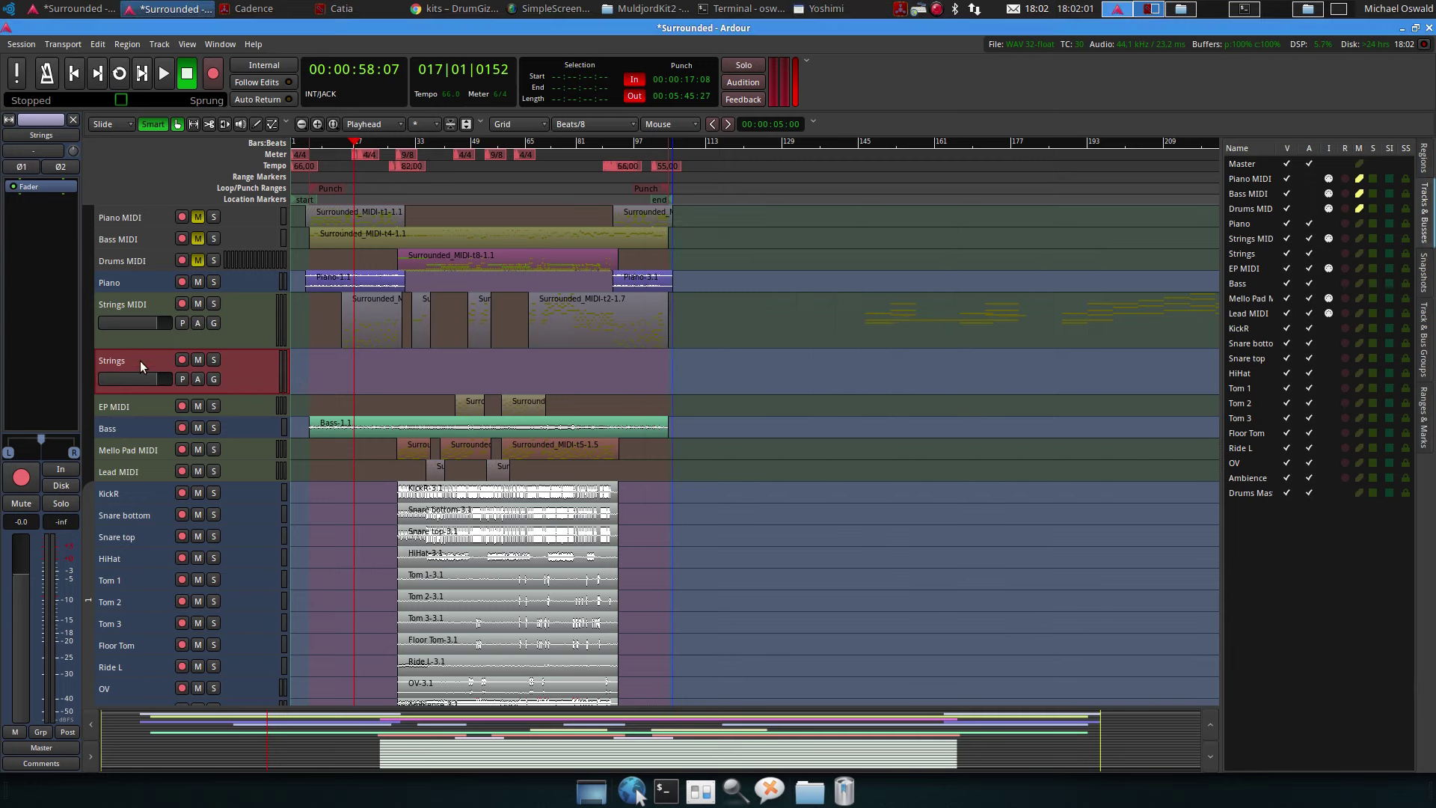
click(42, 148)
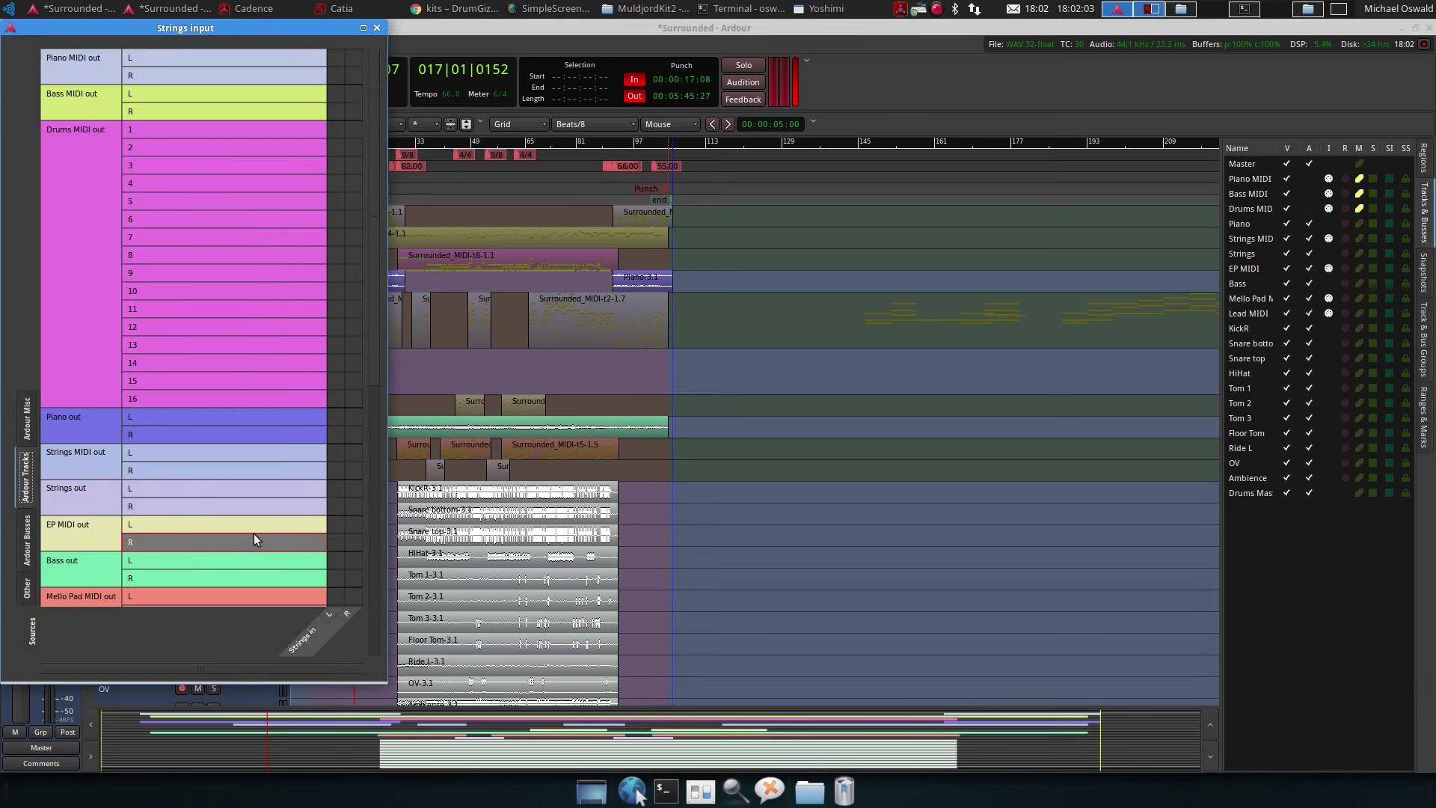
click(27, 589)
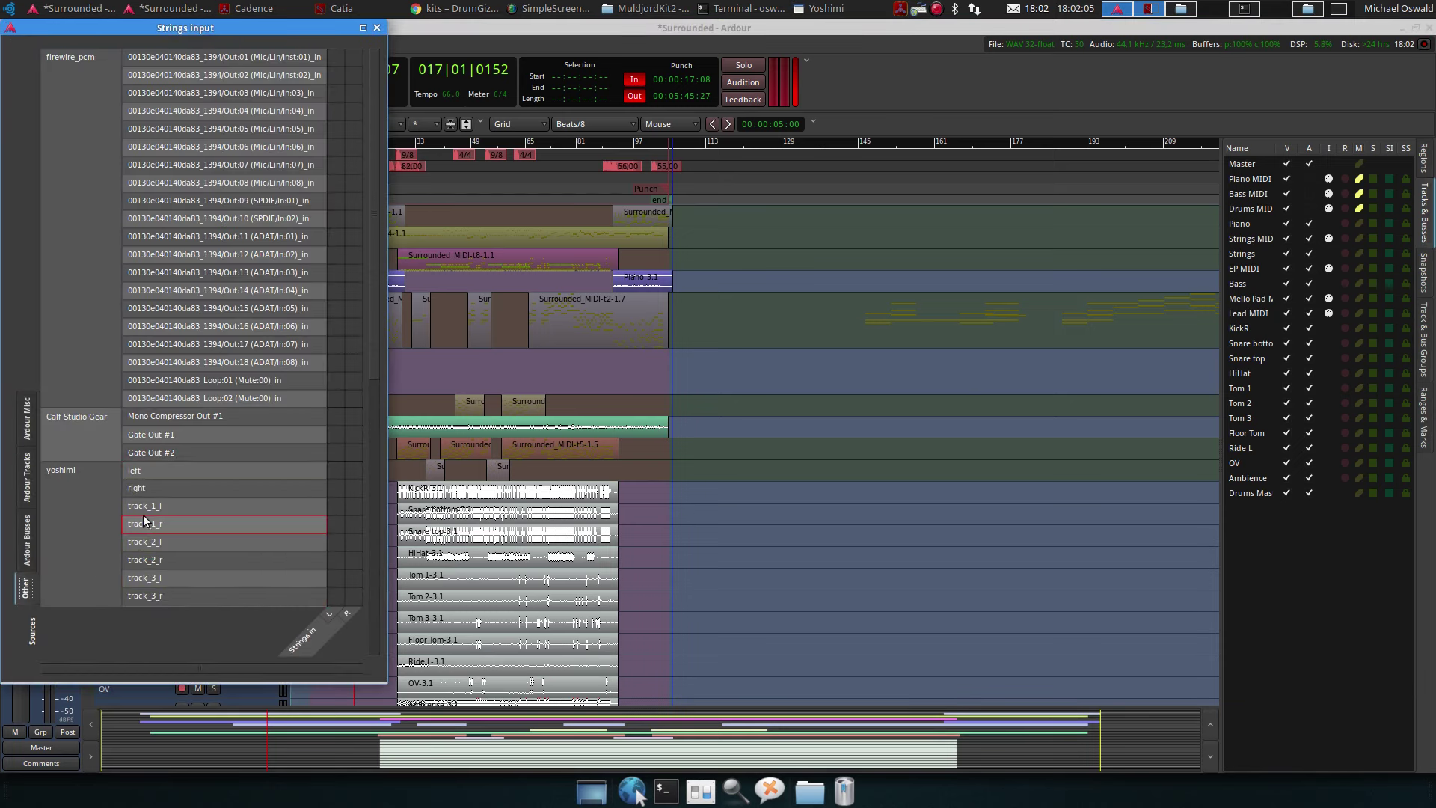
click(335, 469)
click(351, 487)
click(377, 28)
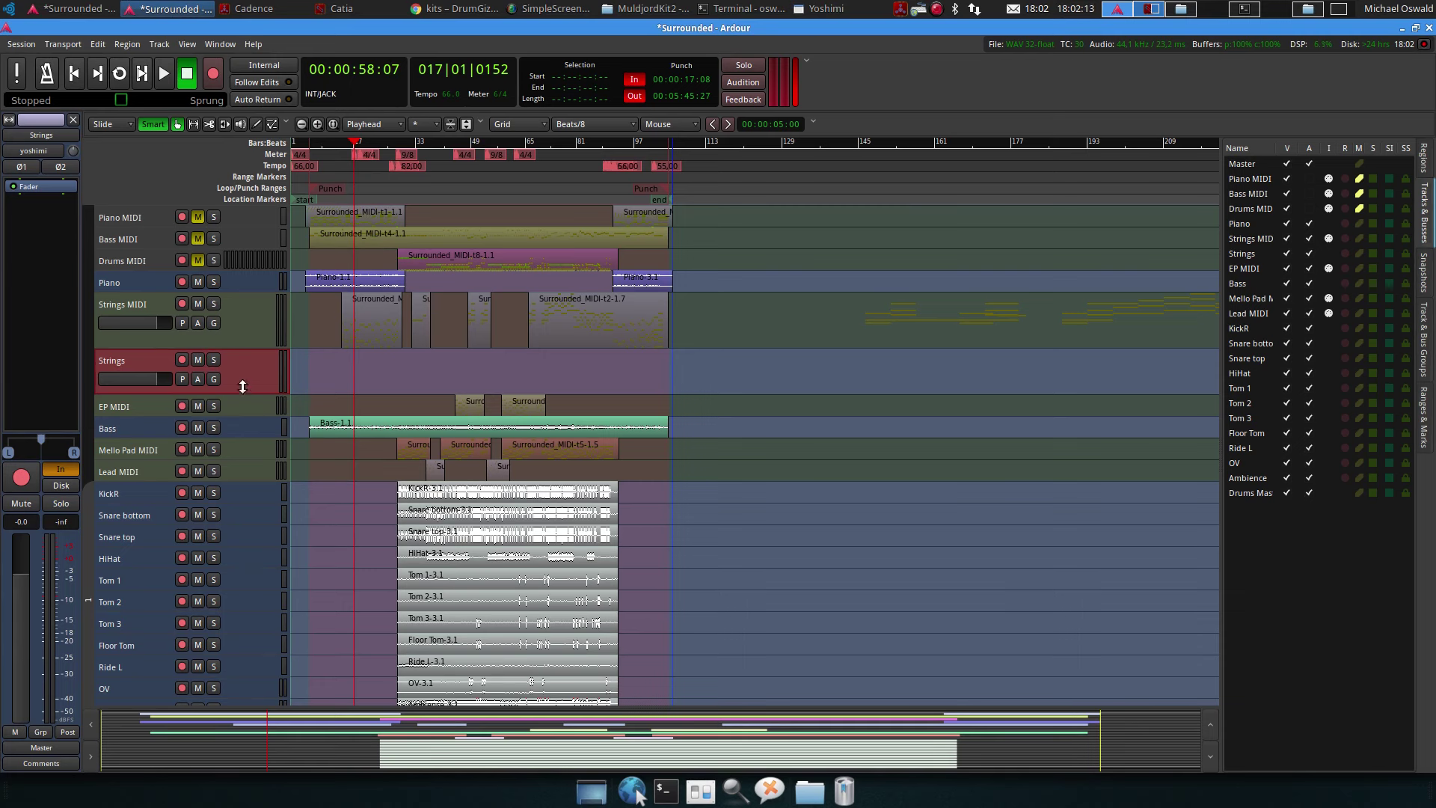
Route the Strings MIDI track's MIDI output to yoshimi in the MIDI connections
click(259, 327)
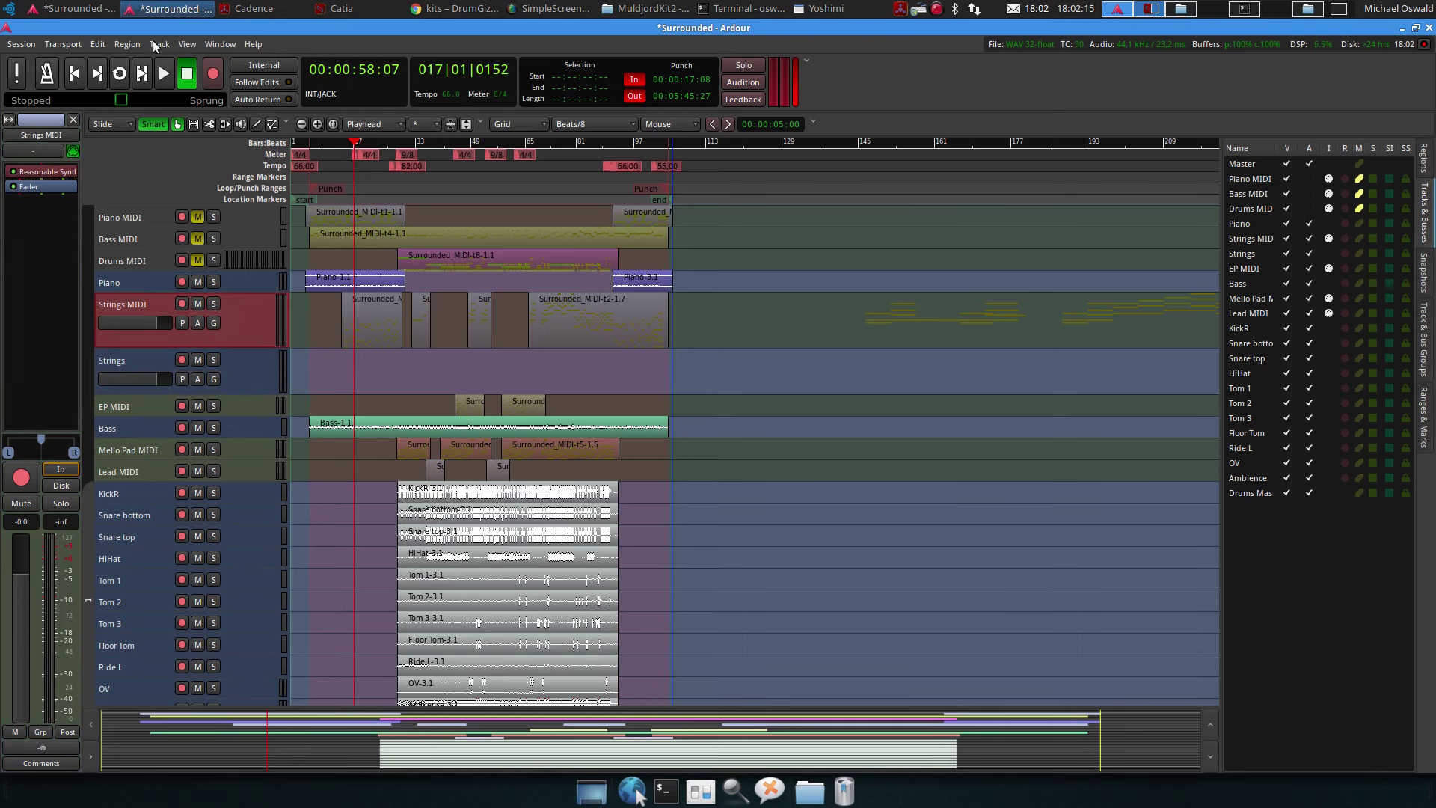
click(211, 43)
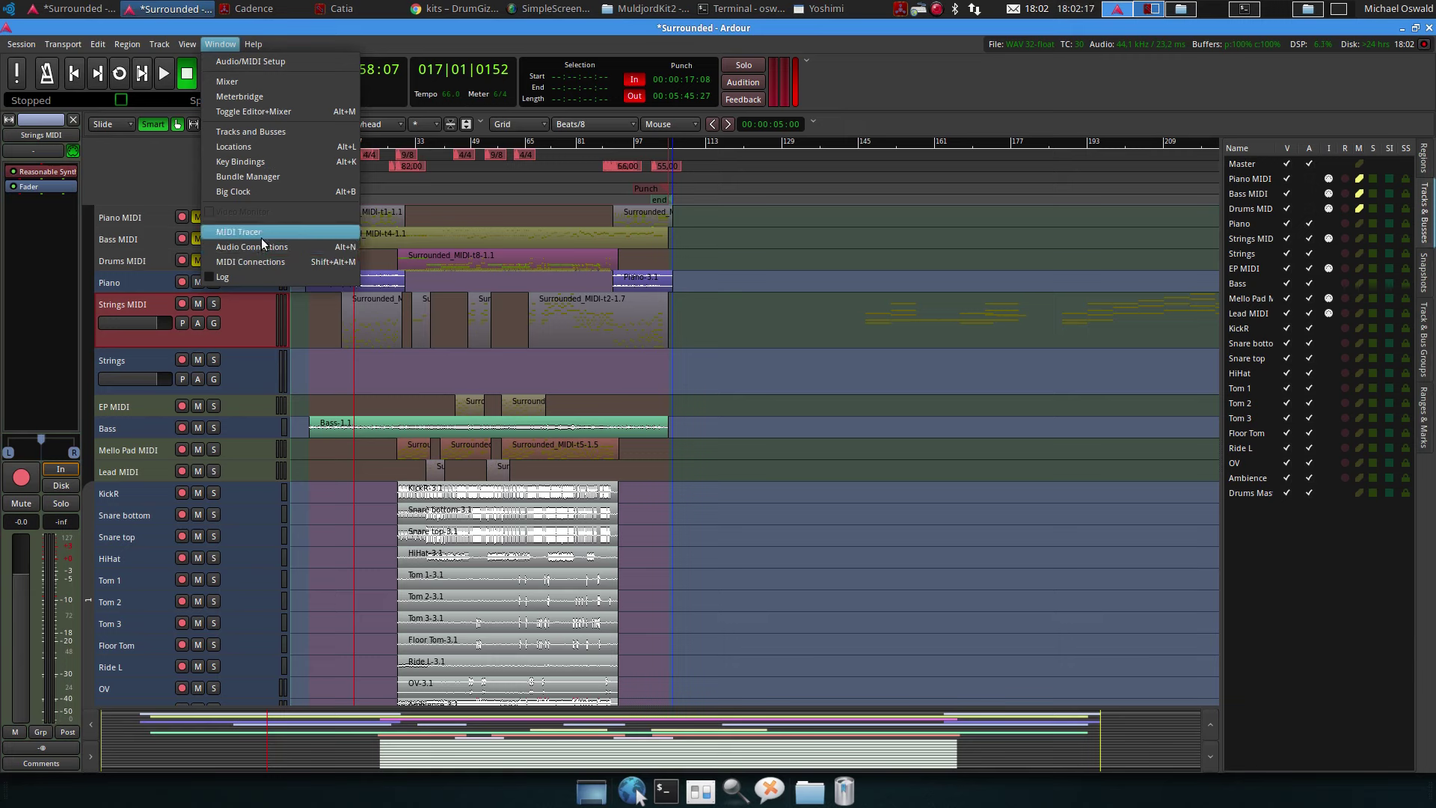
click(258, 261)
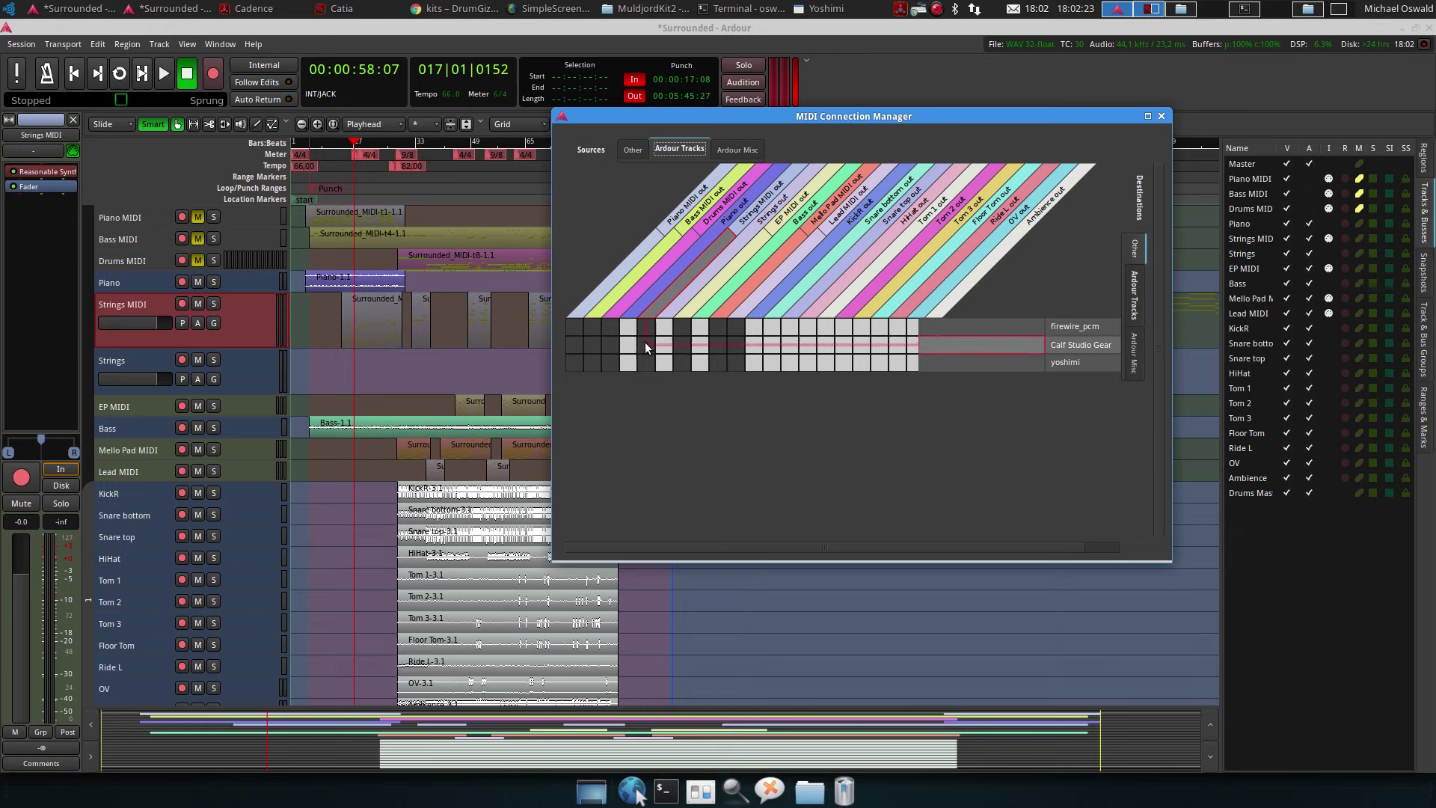
click(647, 363)
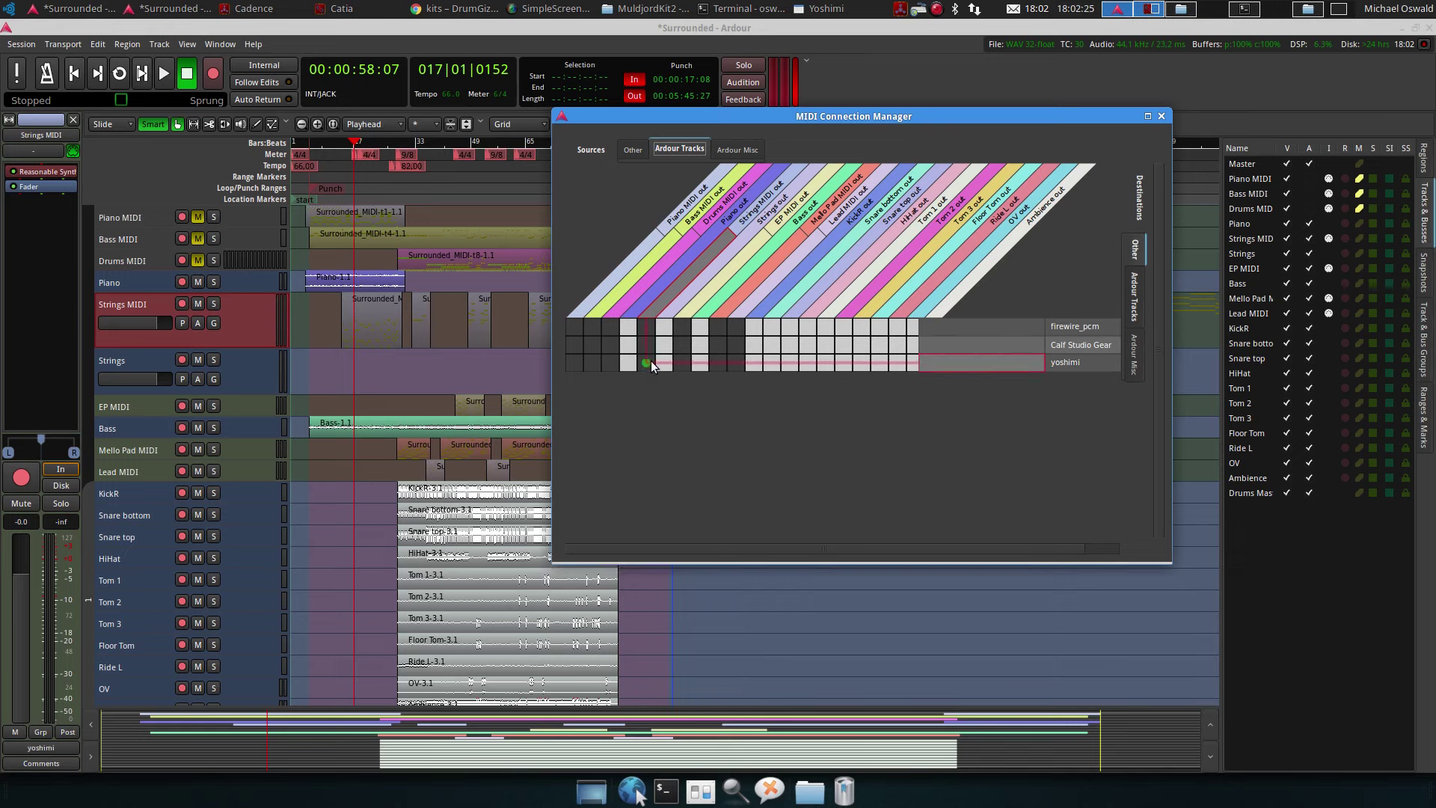
click(1162, 116)
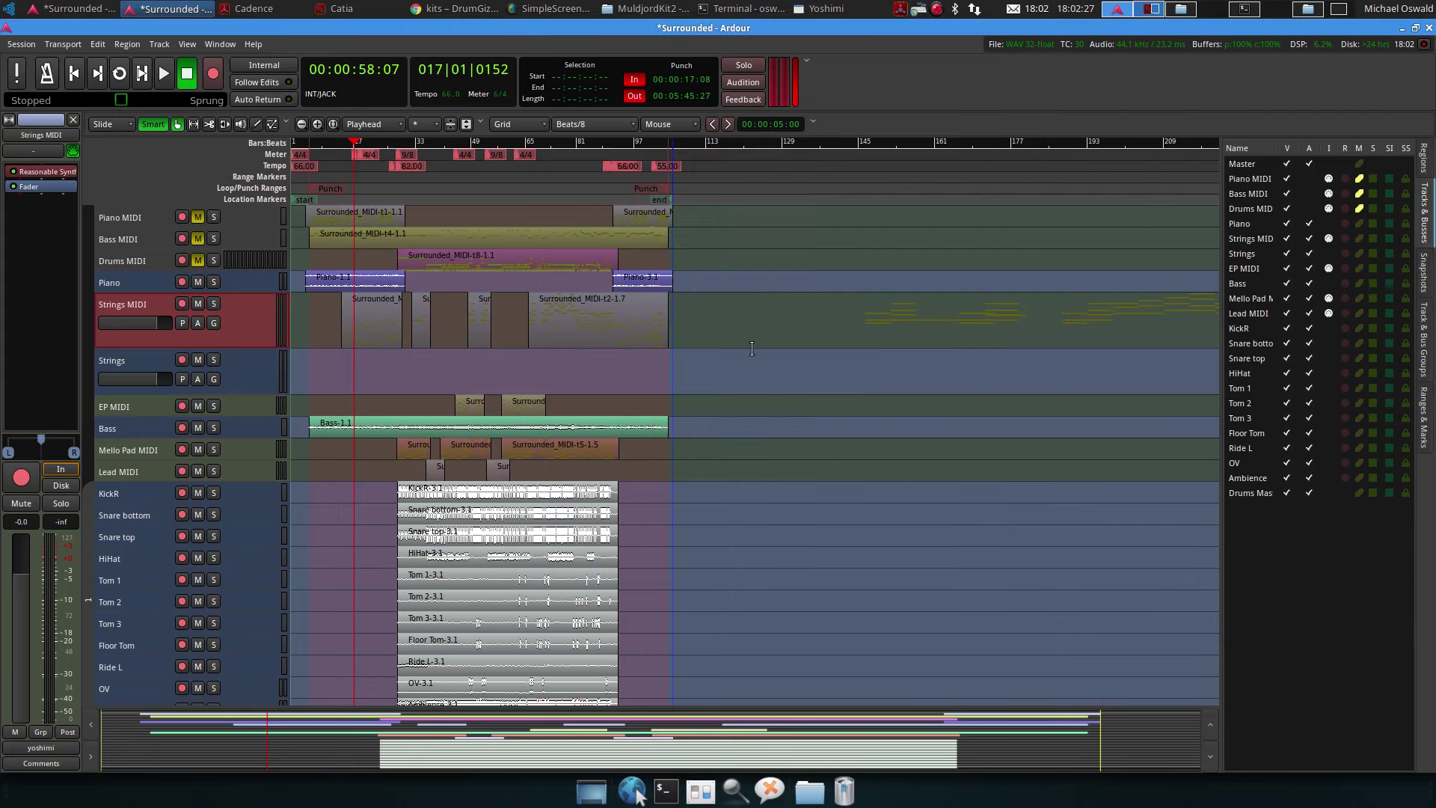
During playback, delete the Reasonable Synth plugin from the Strings MIDI track and solo both Strings tracks
click(168, 70)
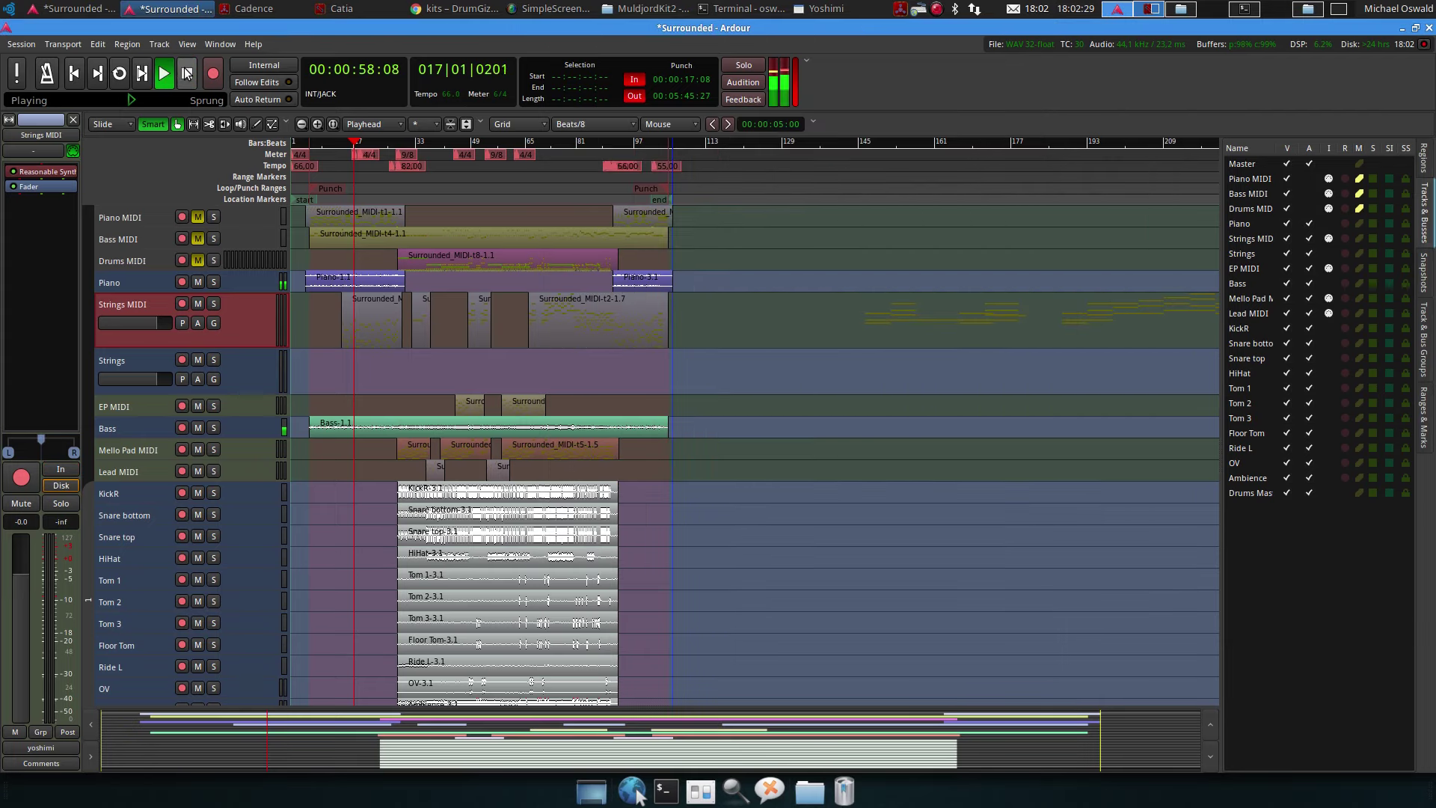
right_click(32, 172)
click(86, 372)
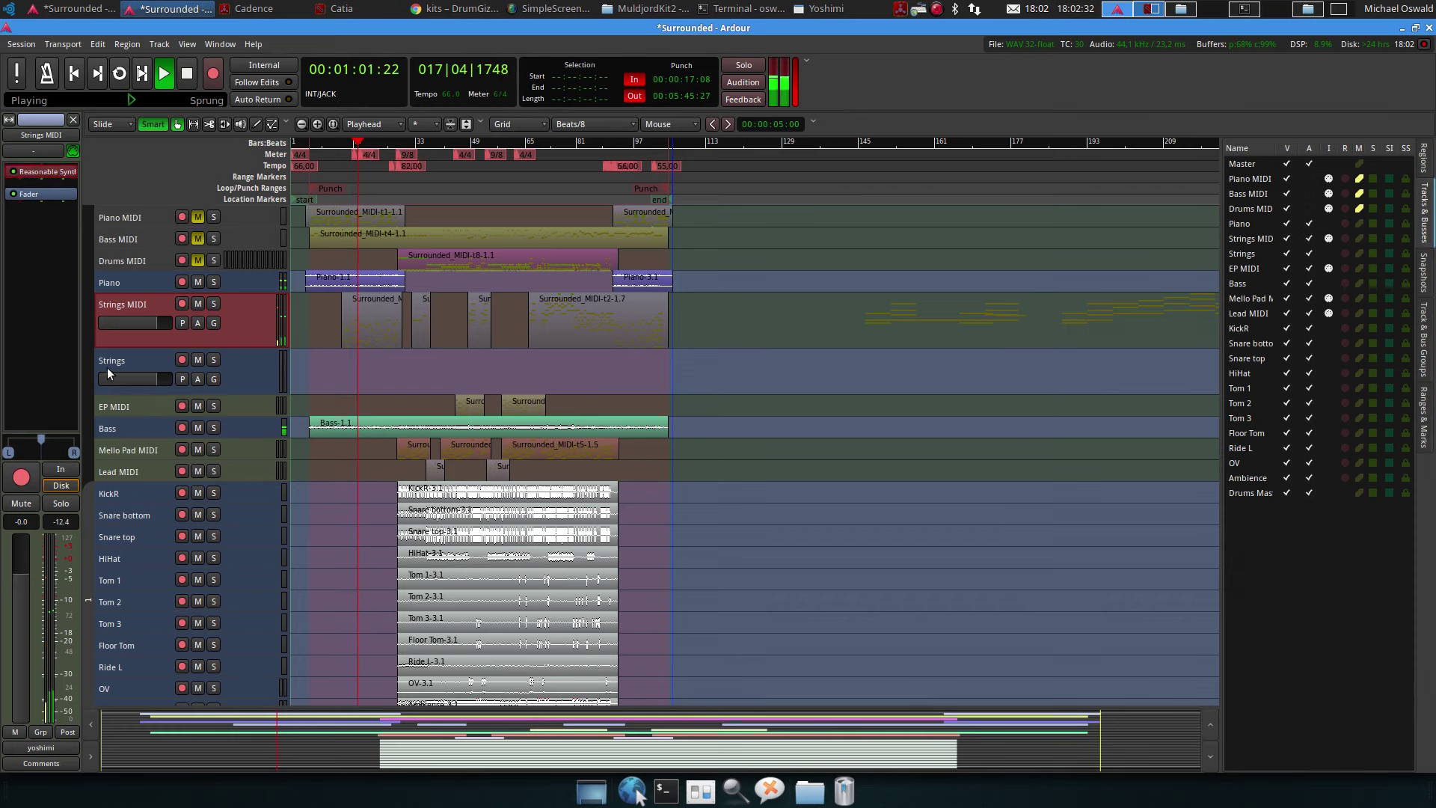
click(213, 303)
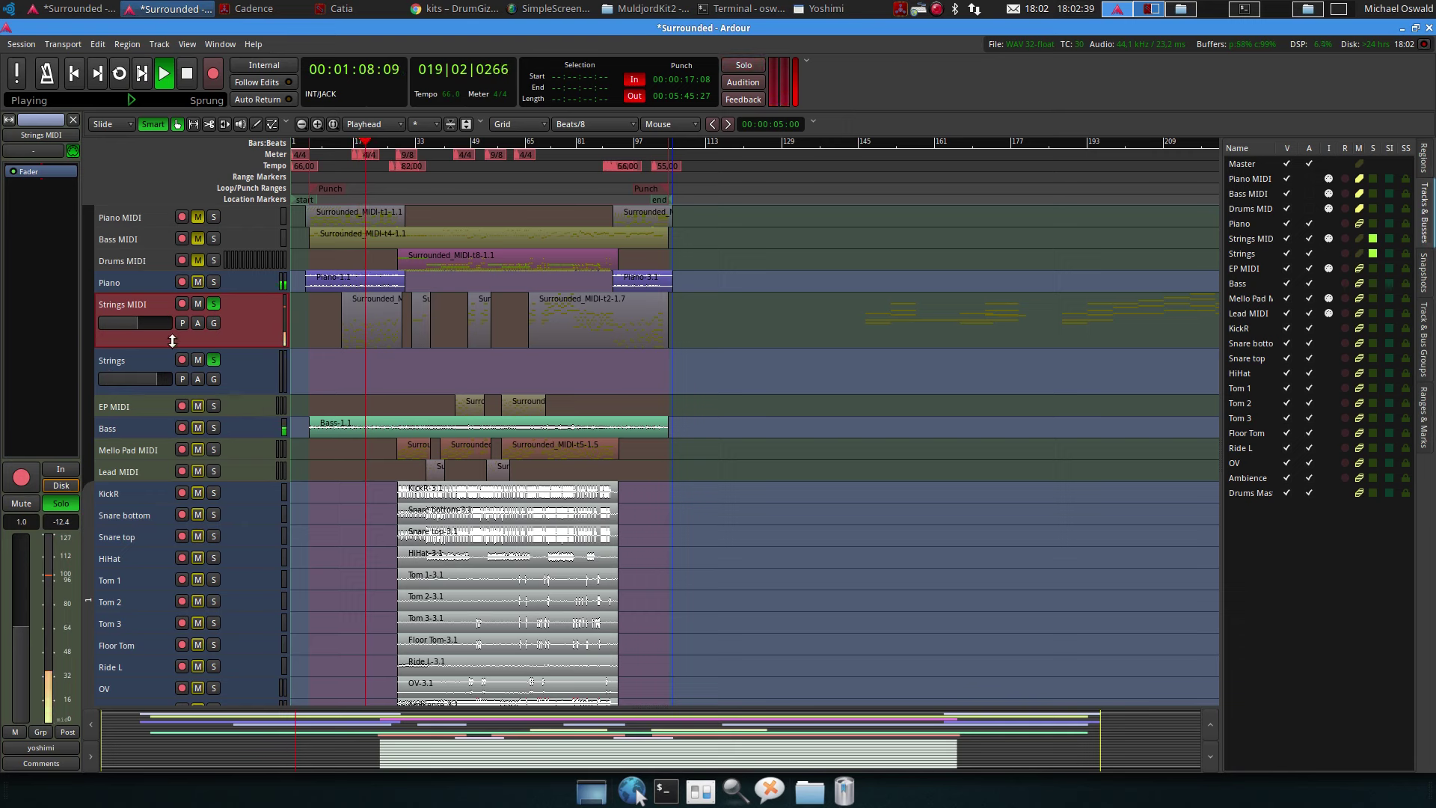
Stop playback, enlarge the Strings MIDI track and inspect its playback channel in the MIDI channel settings
click(187, 73)
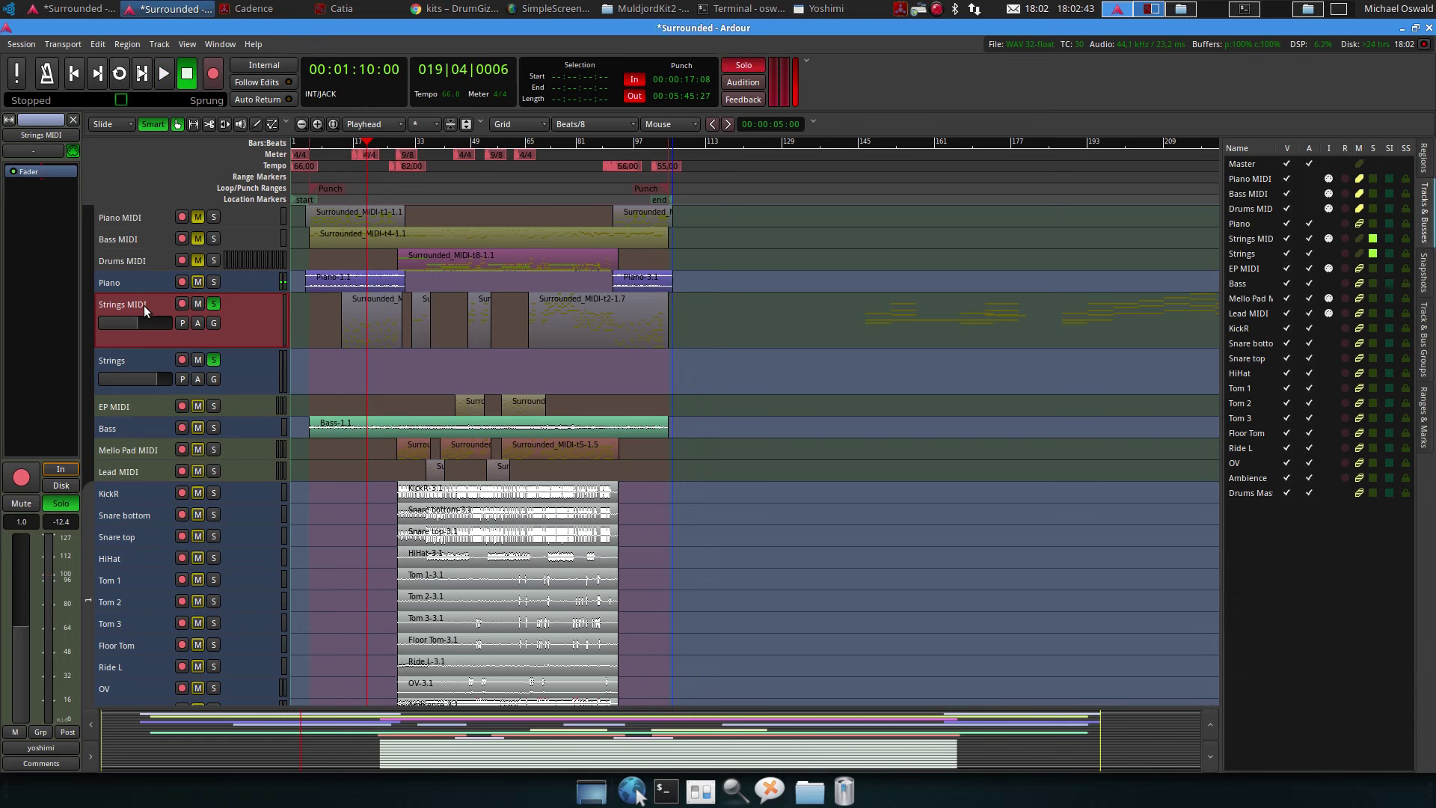
drag(159, 349, 163, 443)
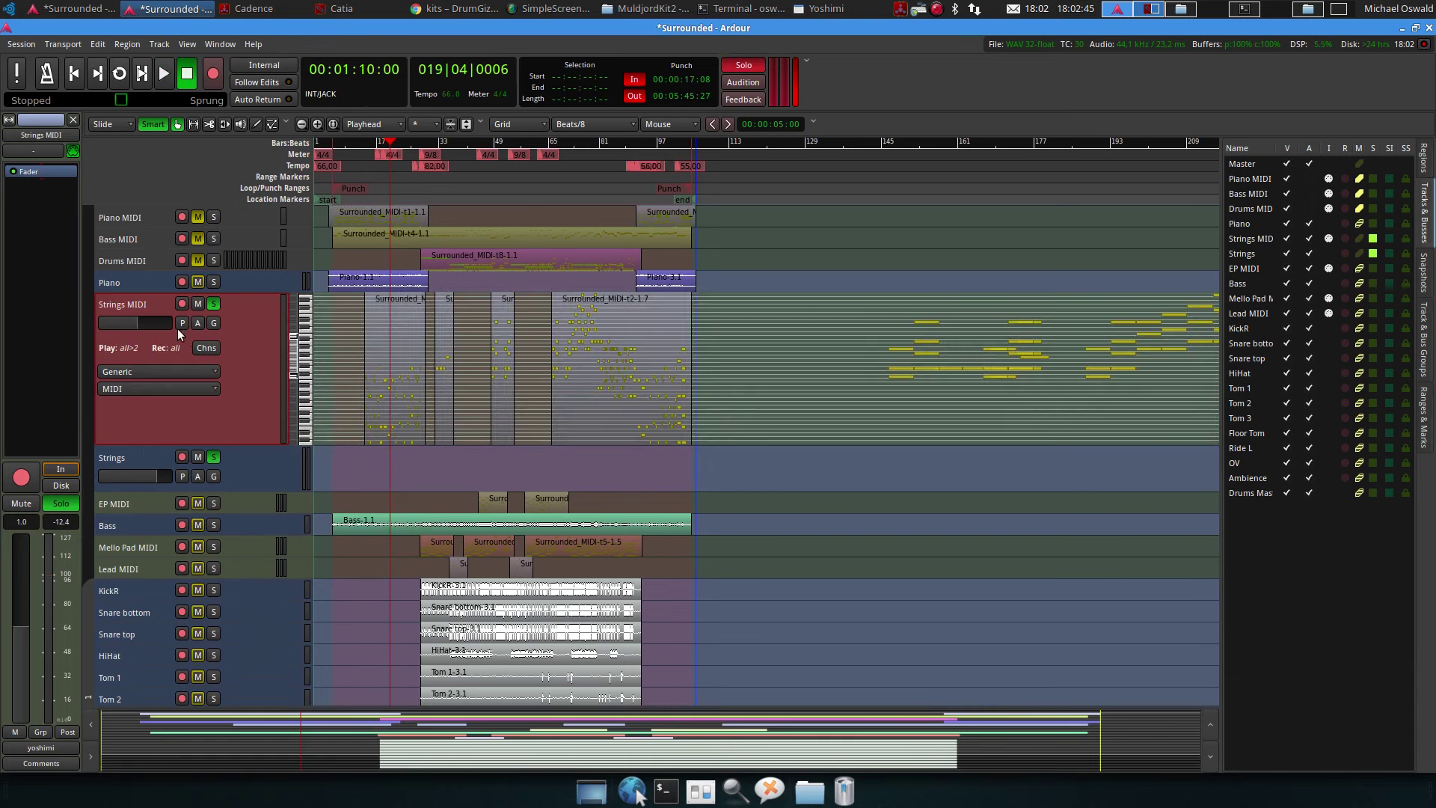
click(177, 349)
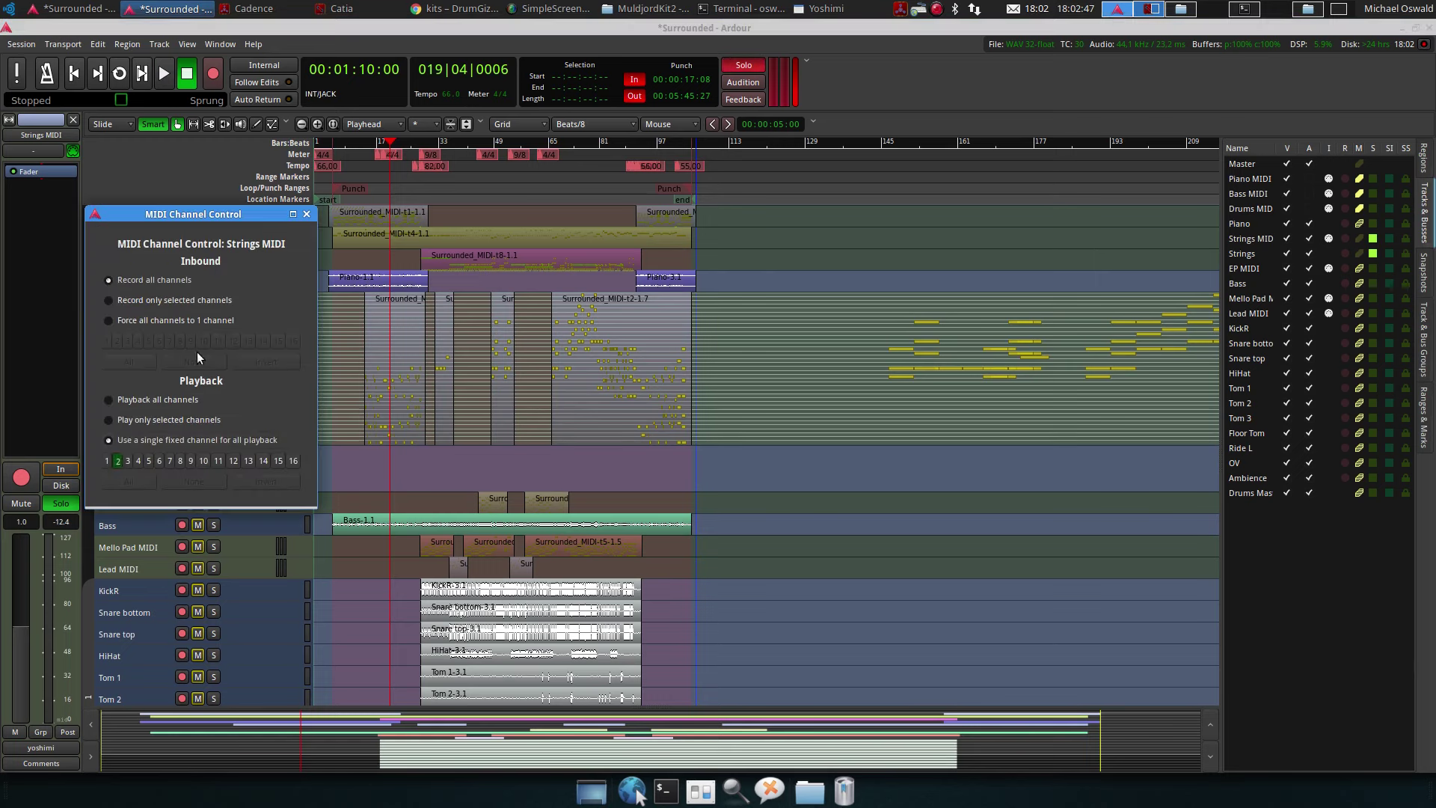
click(311, 215)
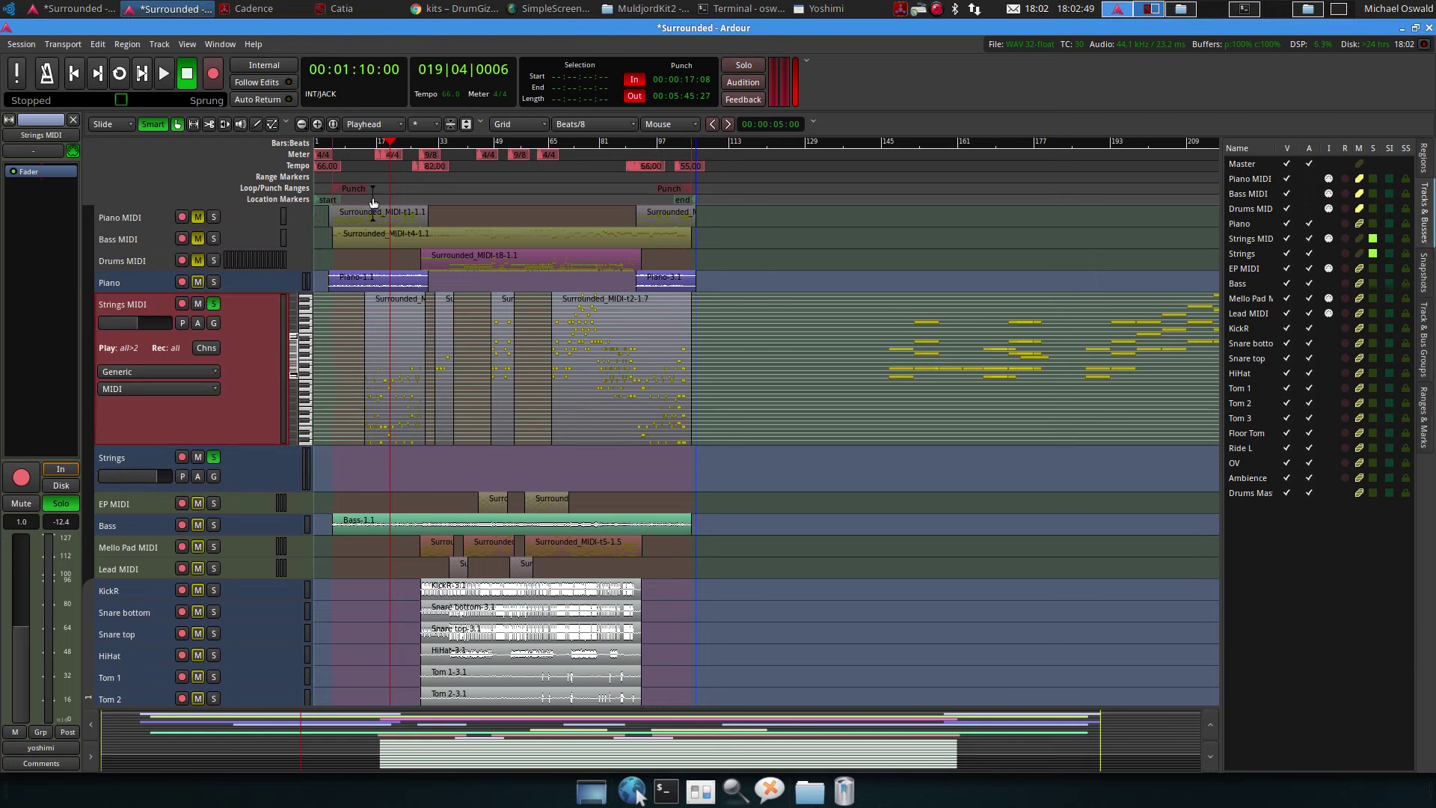
Set Yoshimi part 1's MIDI channel to 2 and test the sound with a short playback in Ardour
click(821, 10)
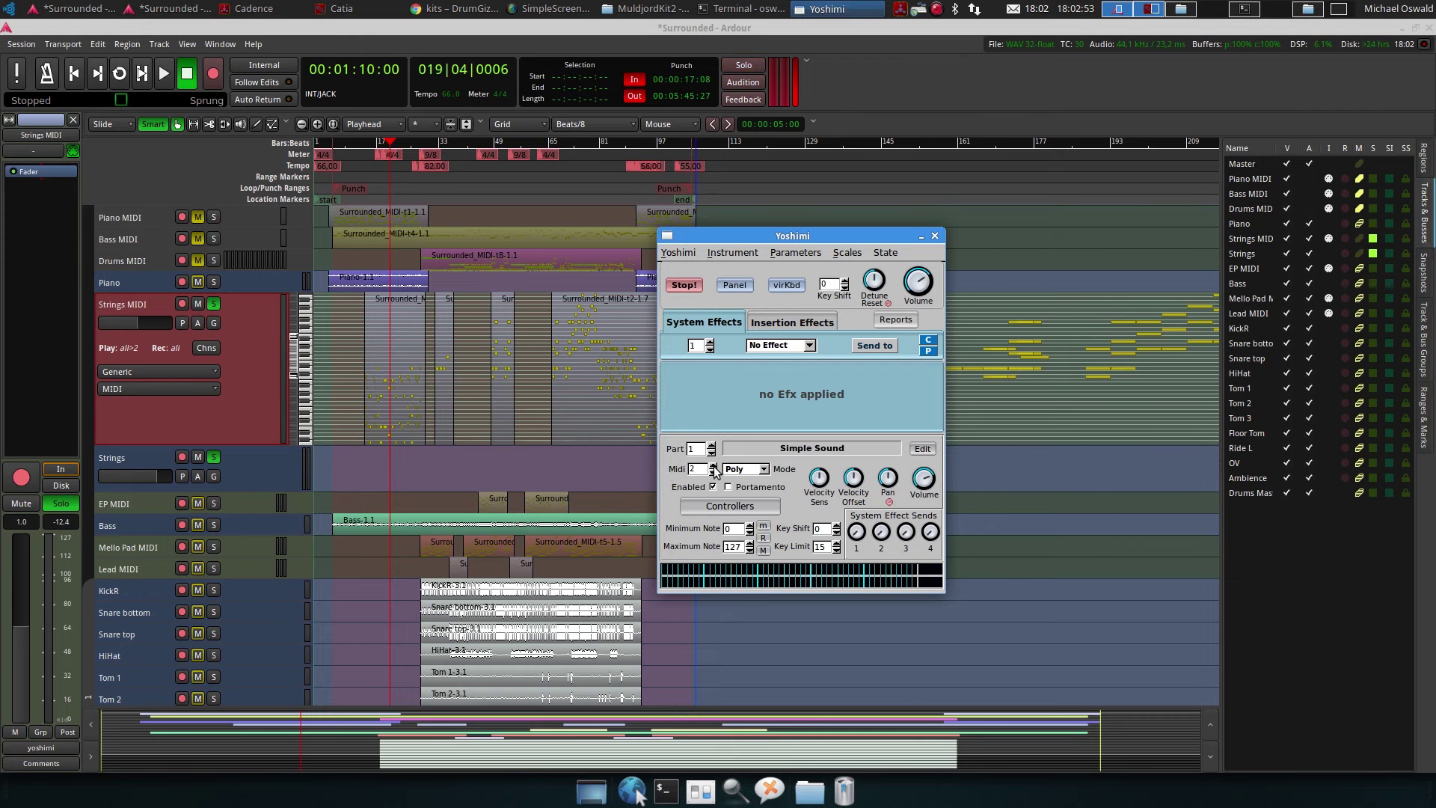
click(163, 75)
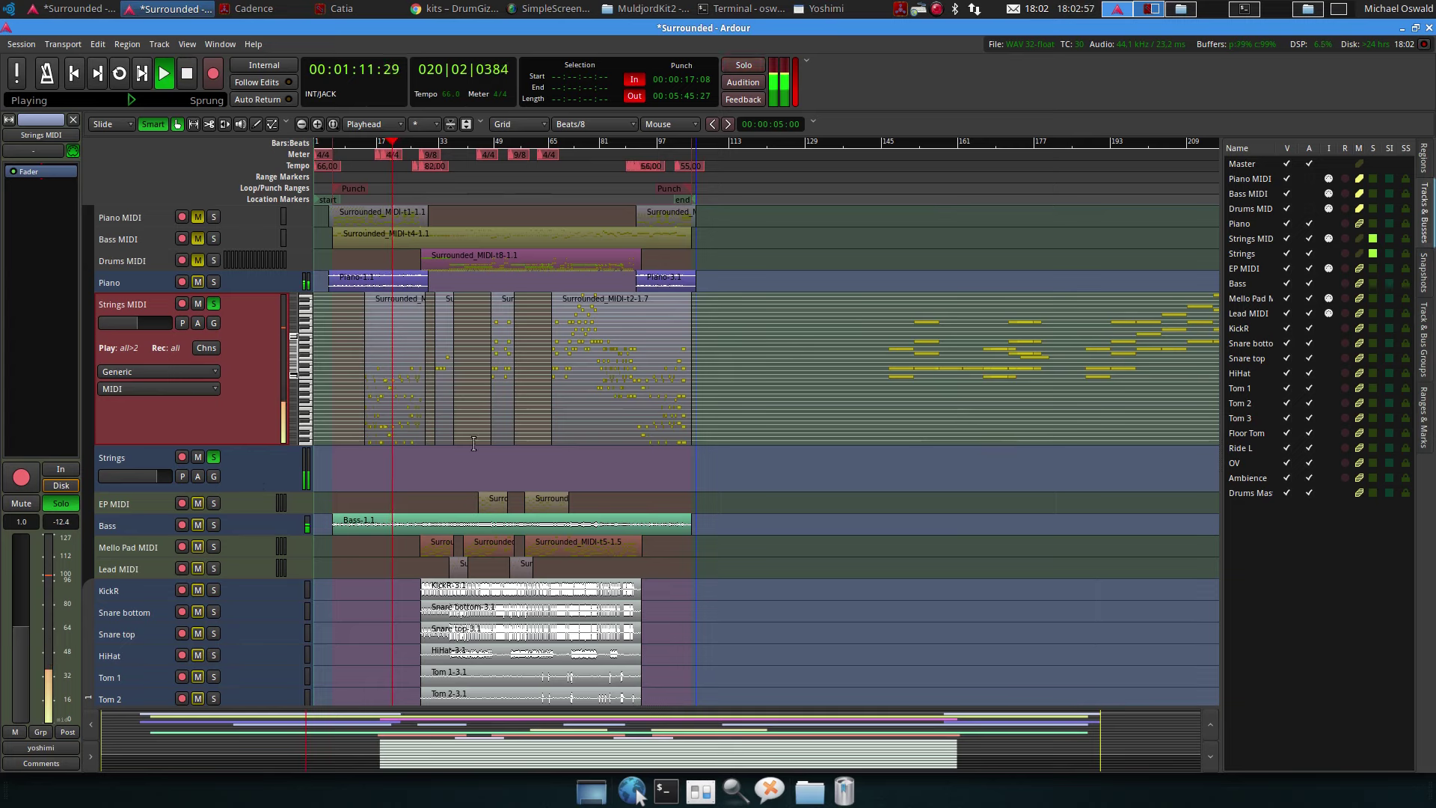
click(818, 9)
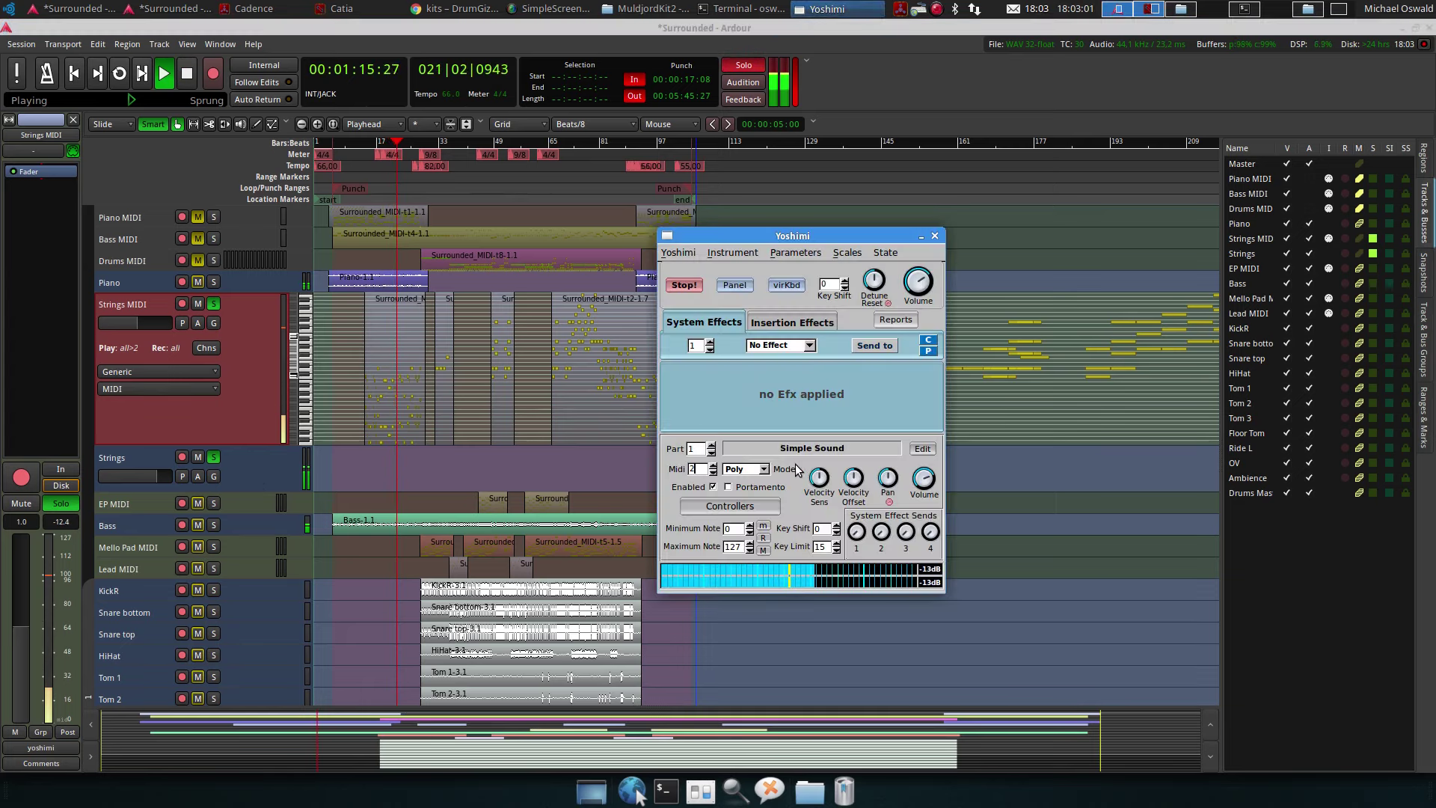
click(230, 147)
key(space)
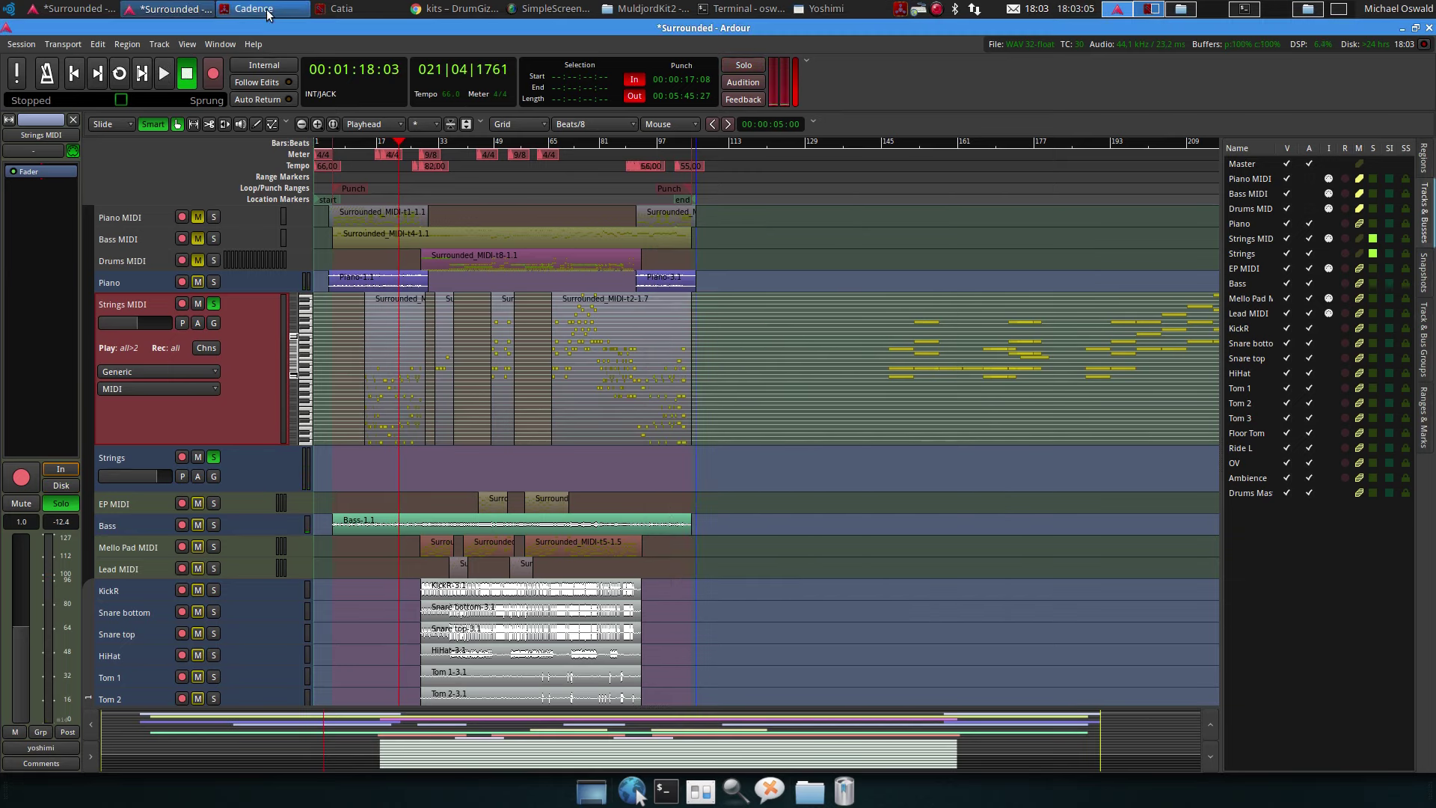
Switch to Yoshimi and move its window clear of the regions in the Ardour timeline
click(800, 9)
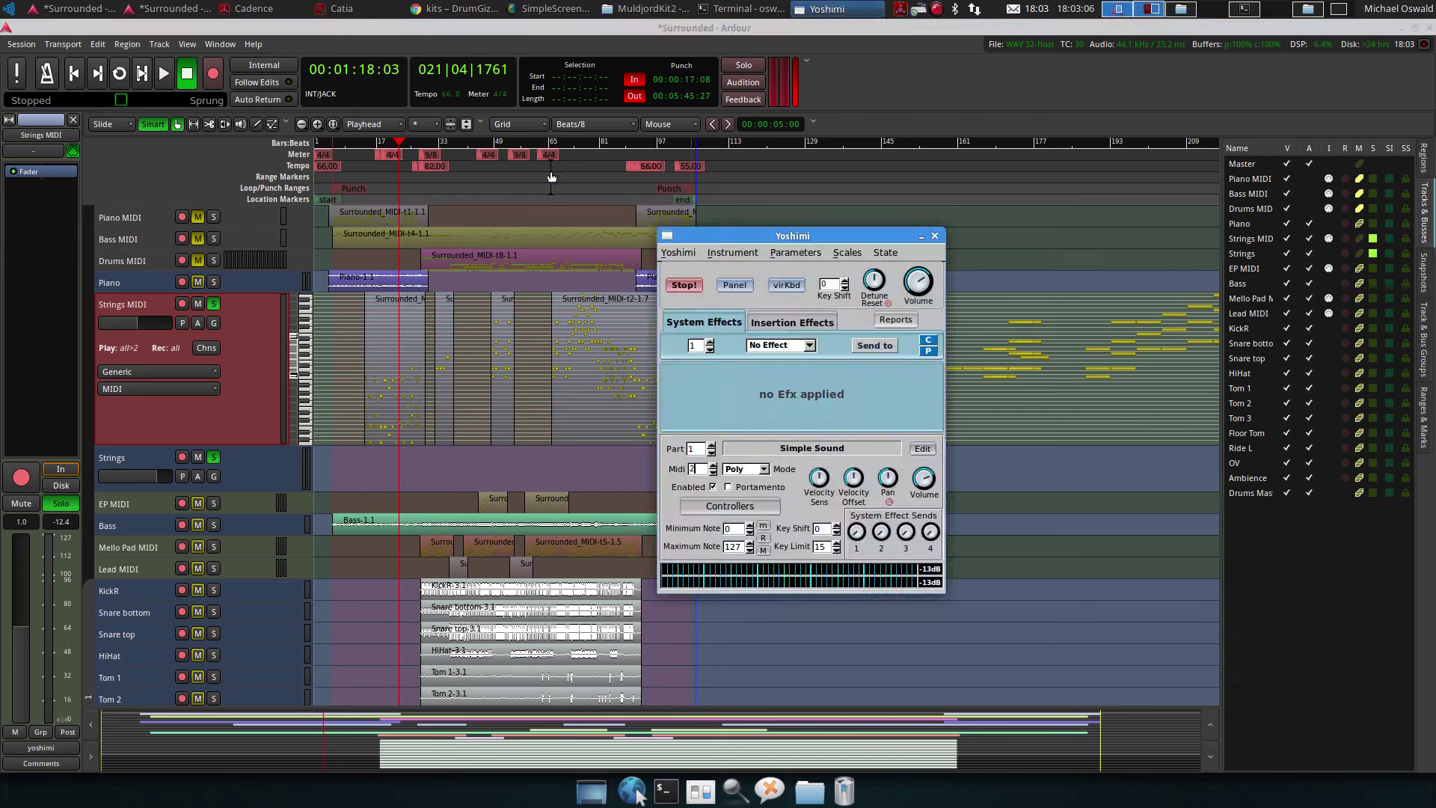
click(667, 235)
click(737, 339)
drag(774, 238, 941, 201)
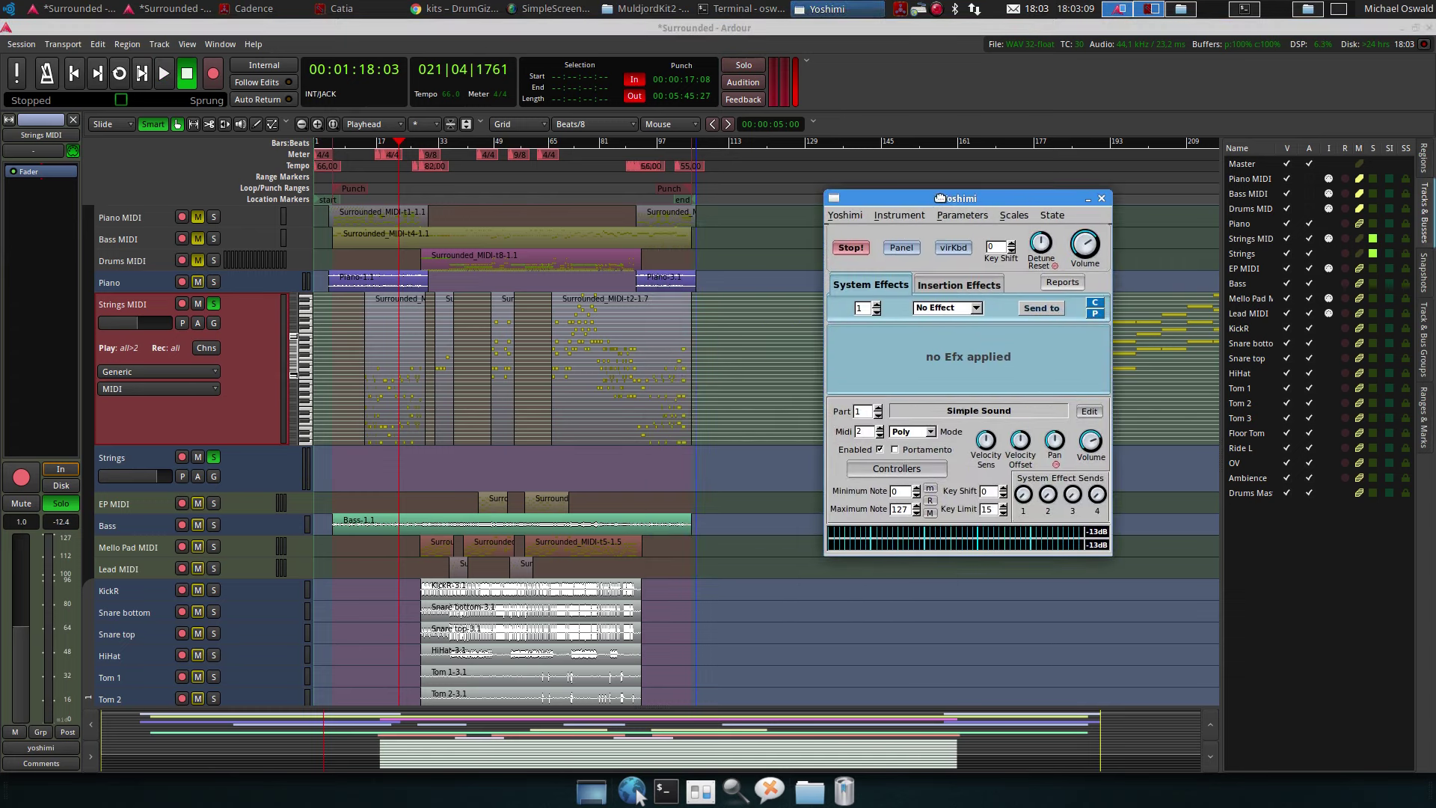
Open the instrument bank for part 1 on bank 85. Strings and move its window below the timeline ruler
click(980, 412)
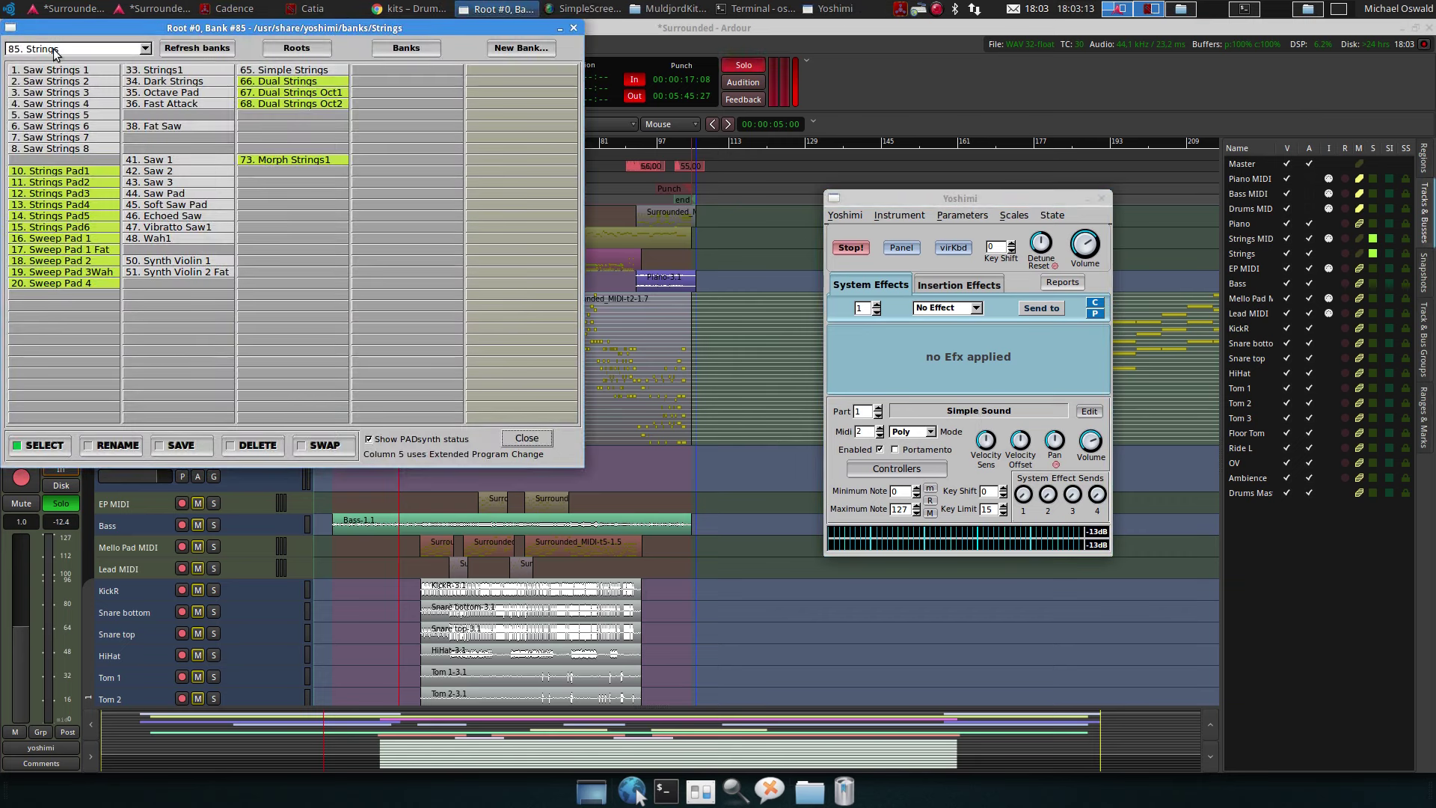
click(75, 51)
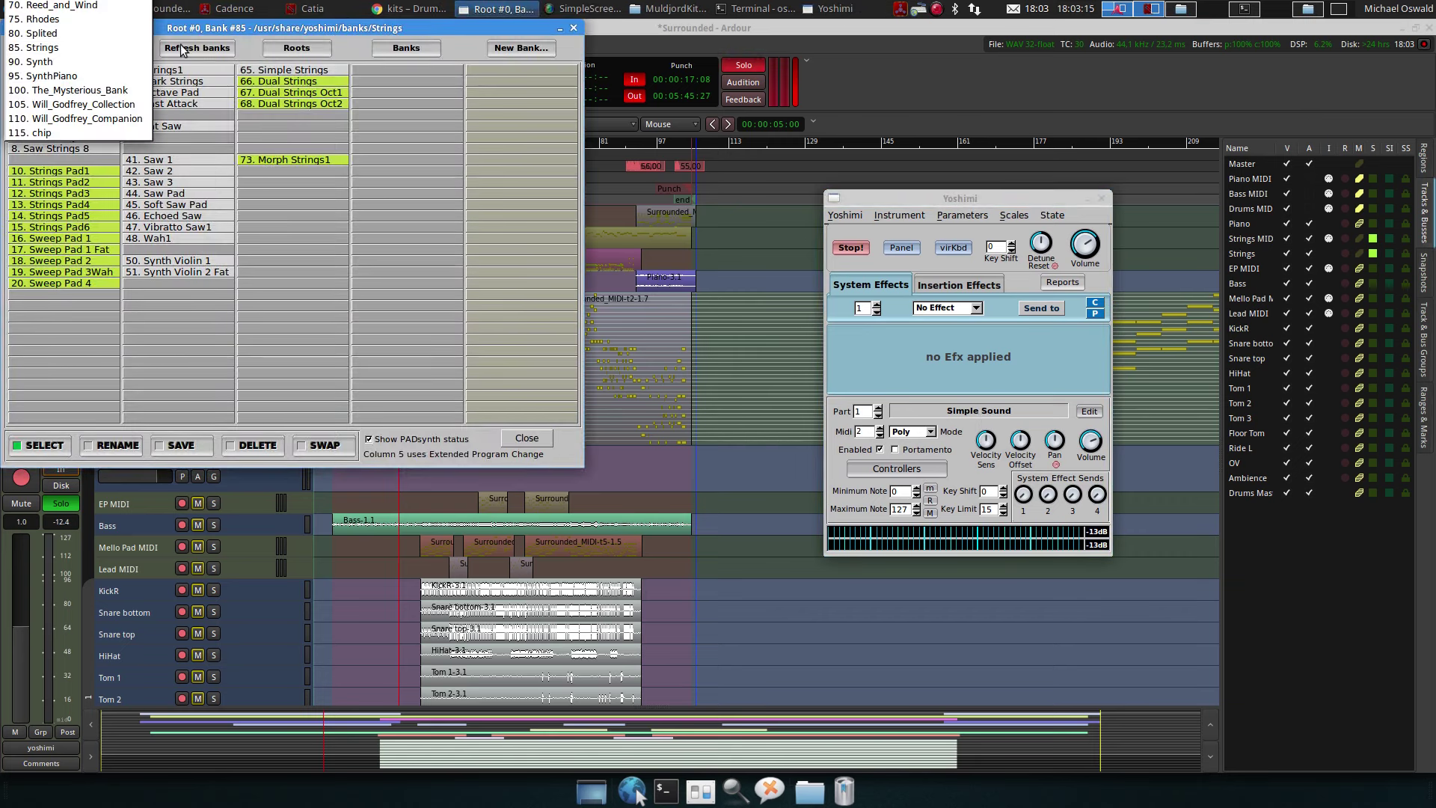
click(76, 51)
drag(47, 151, 262, 314)
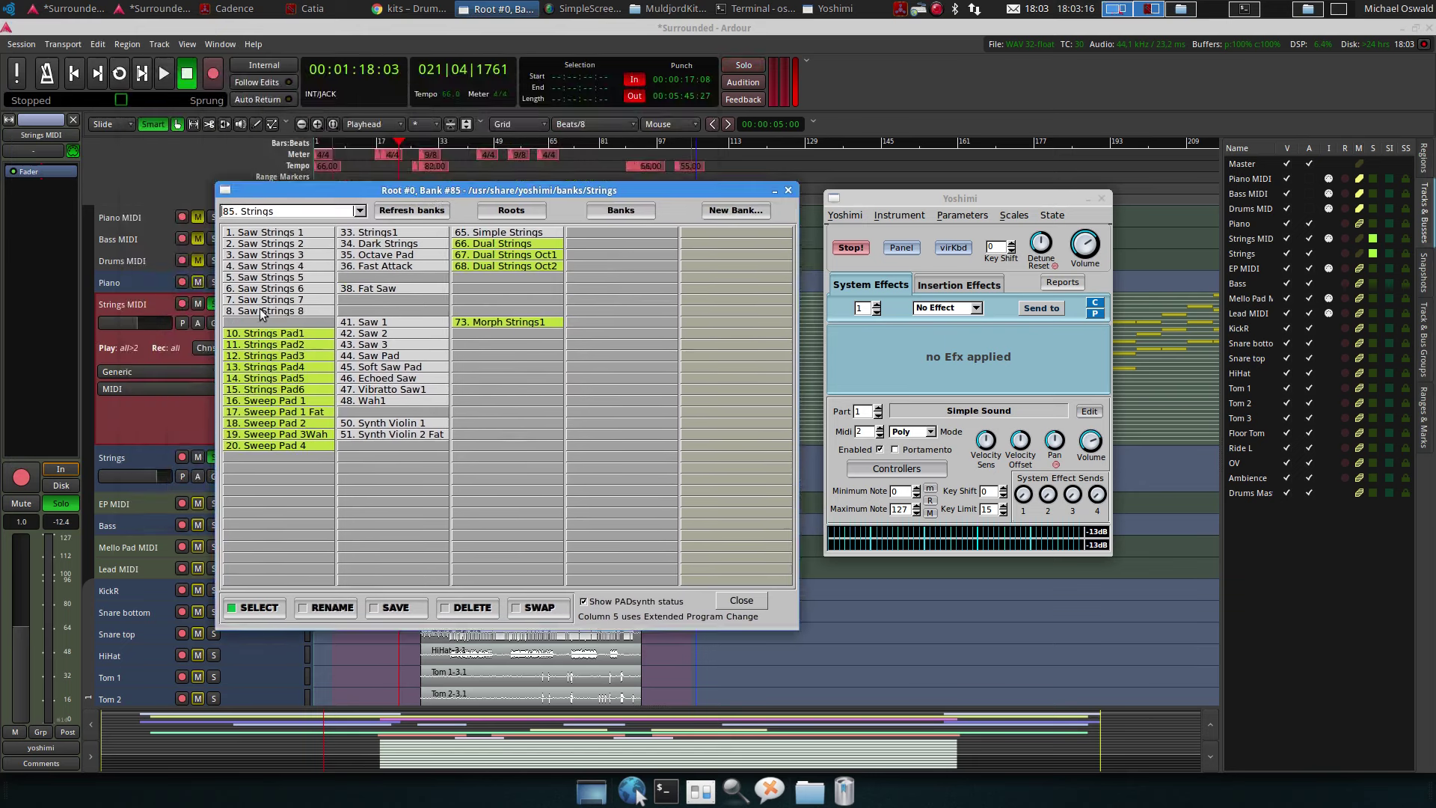
click(292, 212)
click(305, 240)
drag(654, 188, 690, 396)
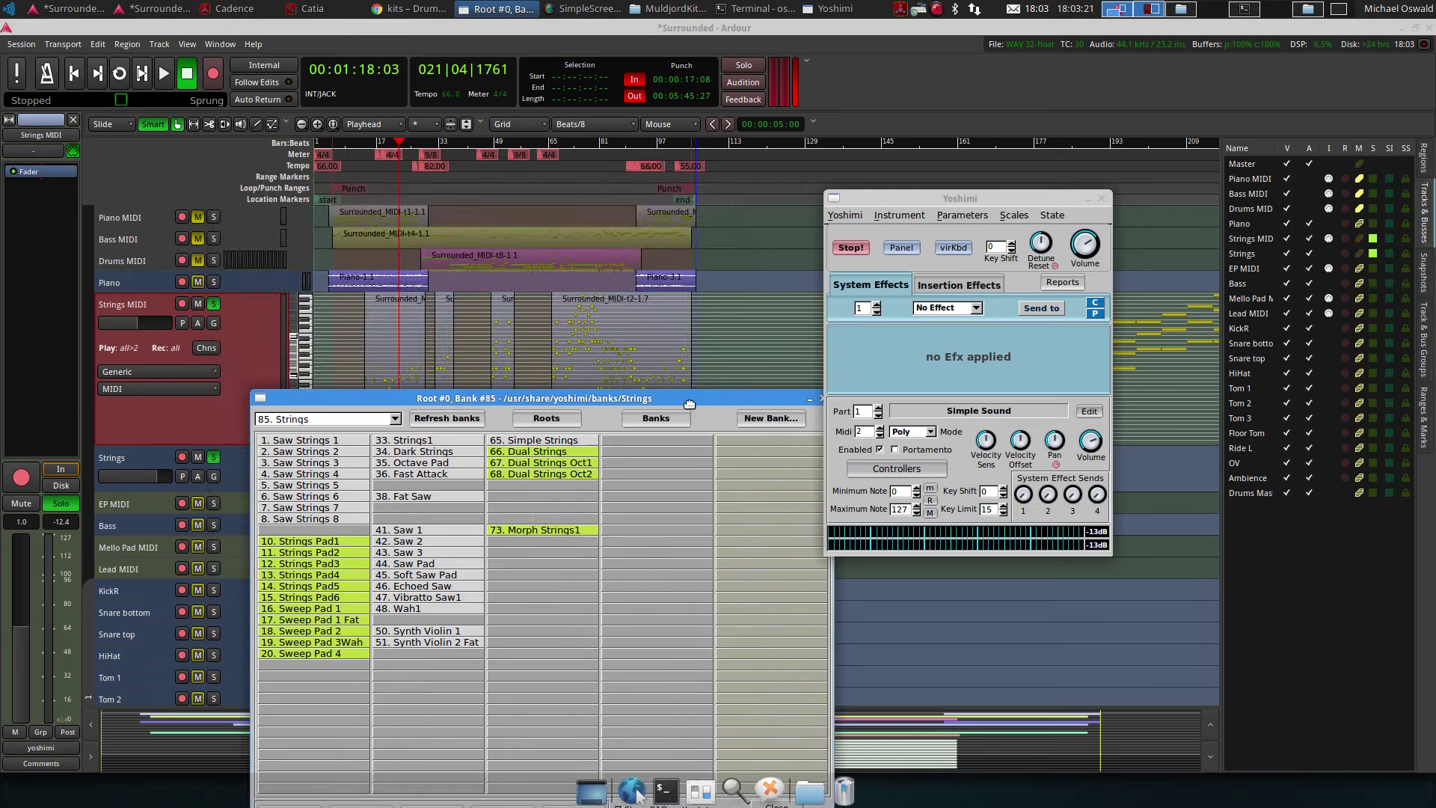
Start Ardour playback from about bar 14 and return to Yoshimi's Strings bank window
click(360, 144)
click(370, 144)
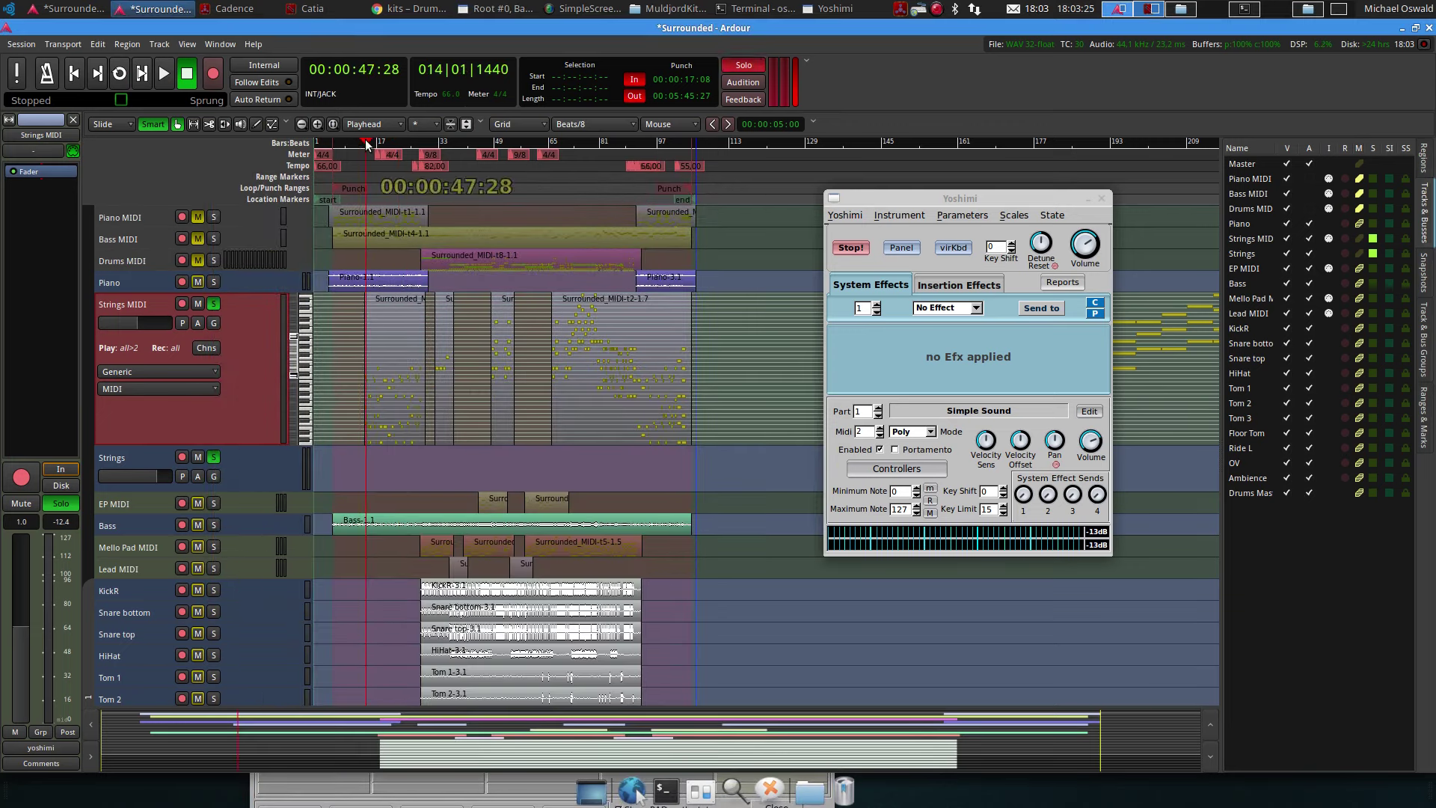
click(161, 78)
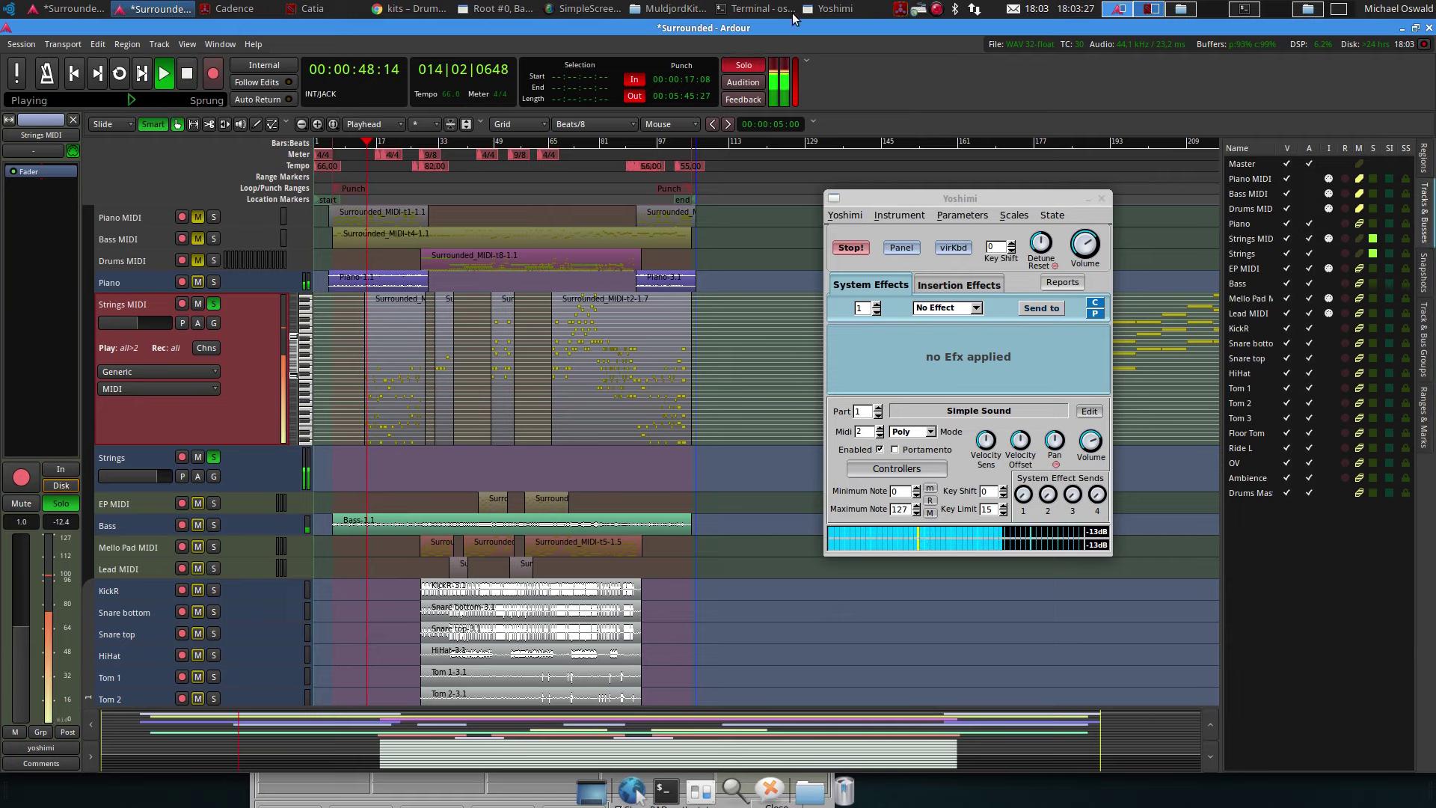
click(835, 8)
click(506, 7)
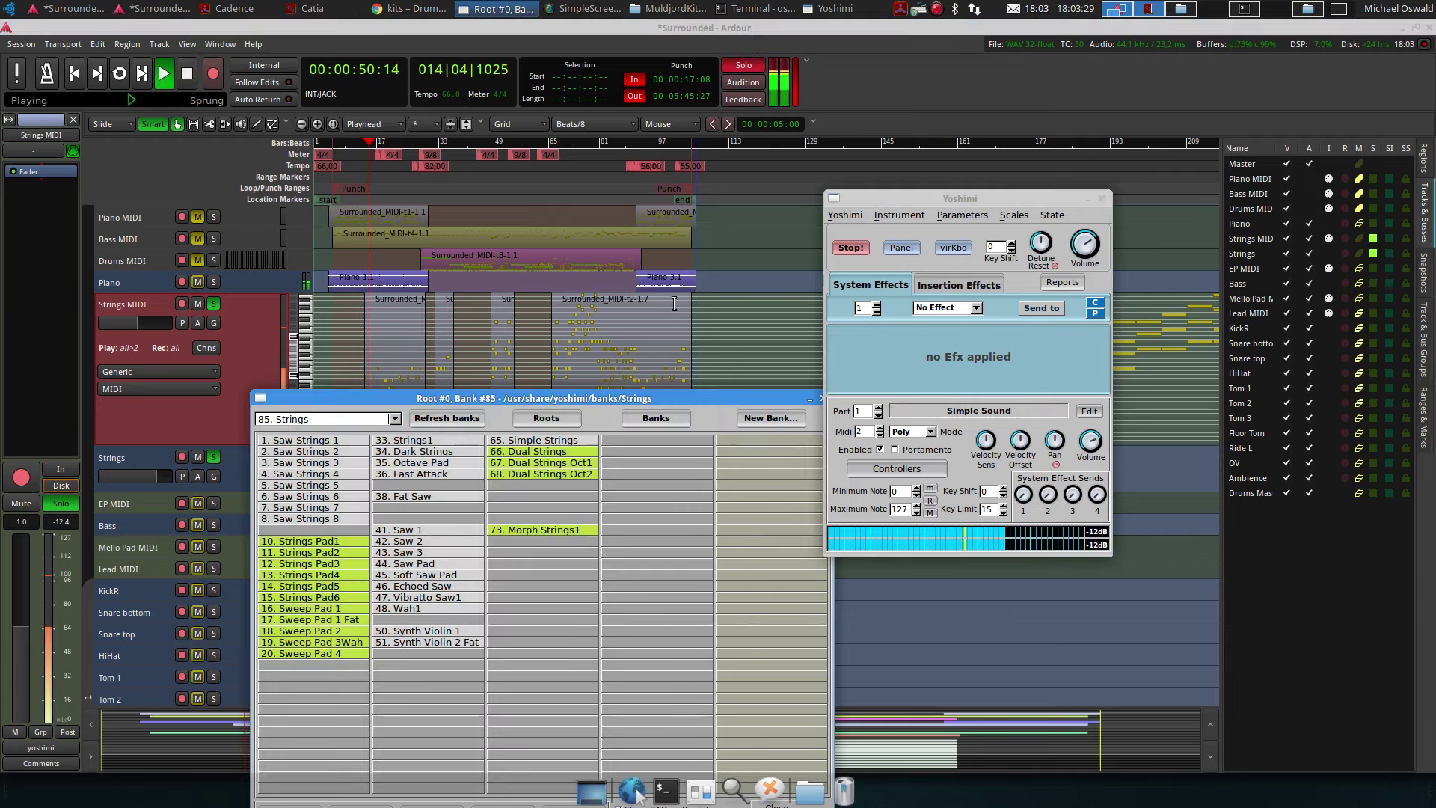
Audition the Saw Strings presets from Saw Strings 1 to Saw Strings 8 on part 1 during playback
click(312, 443)
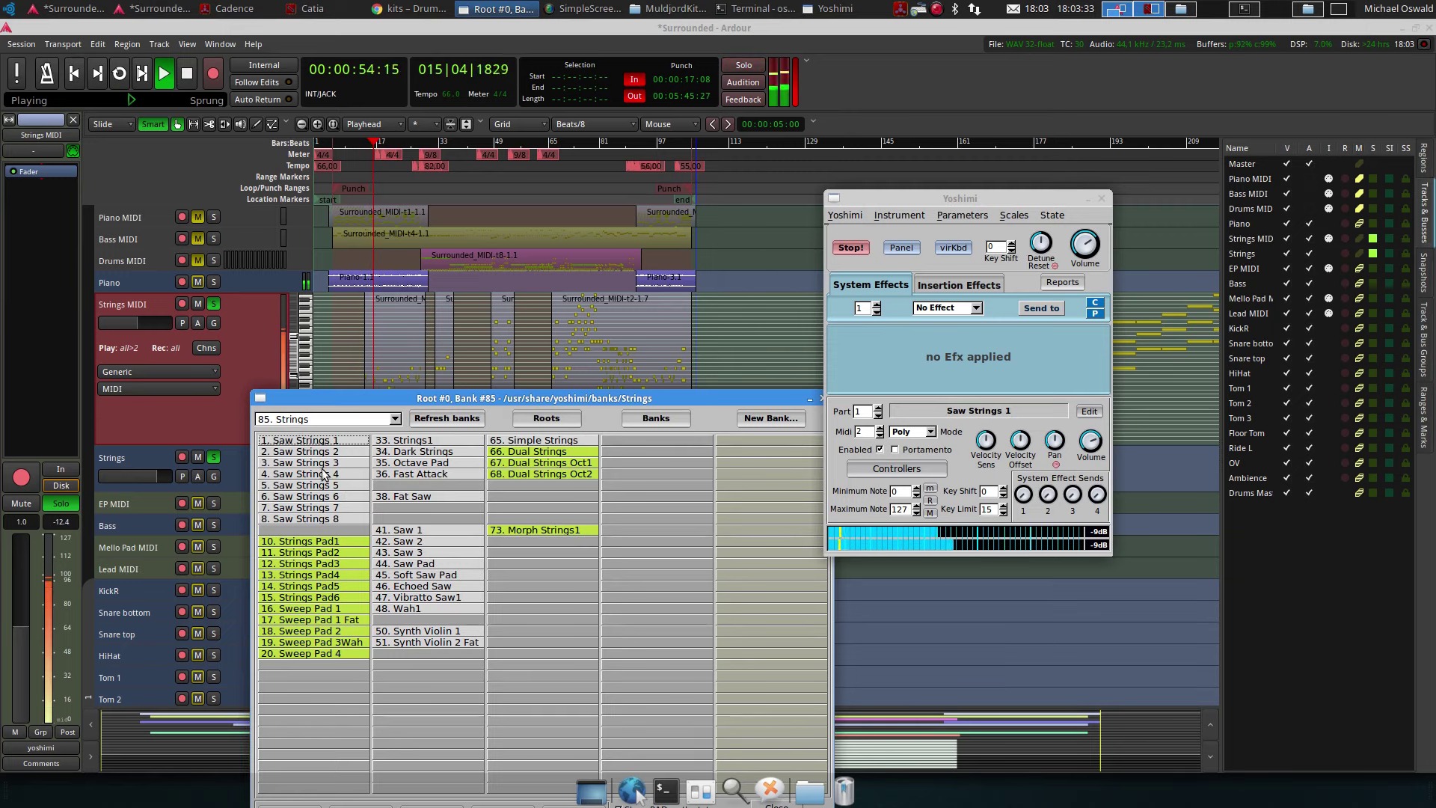
click(321, 461)
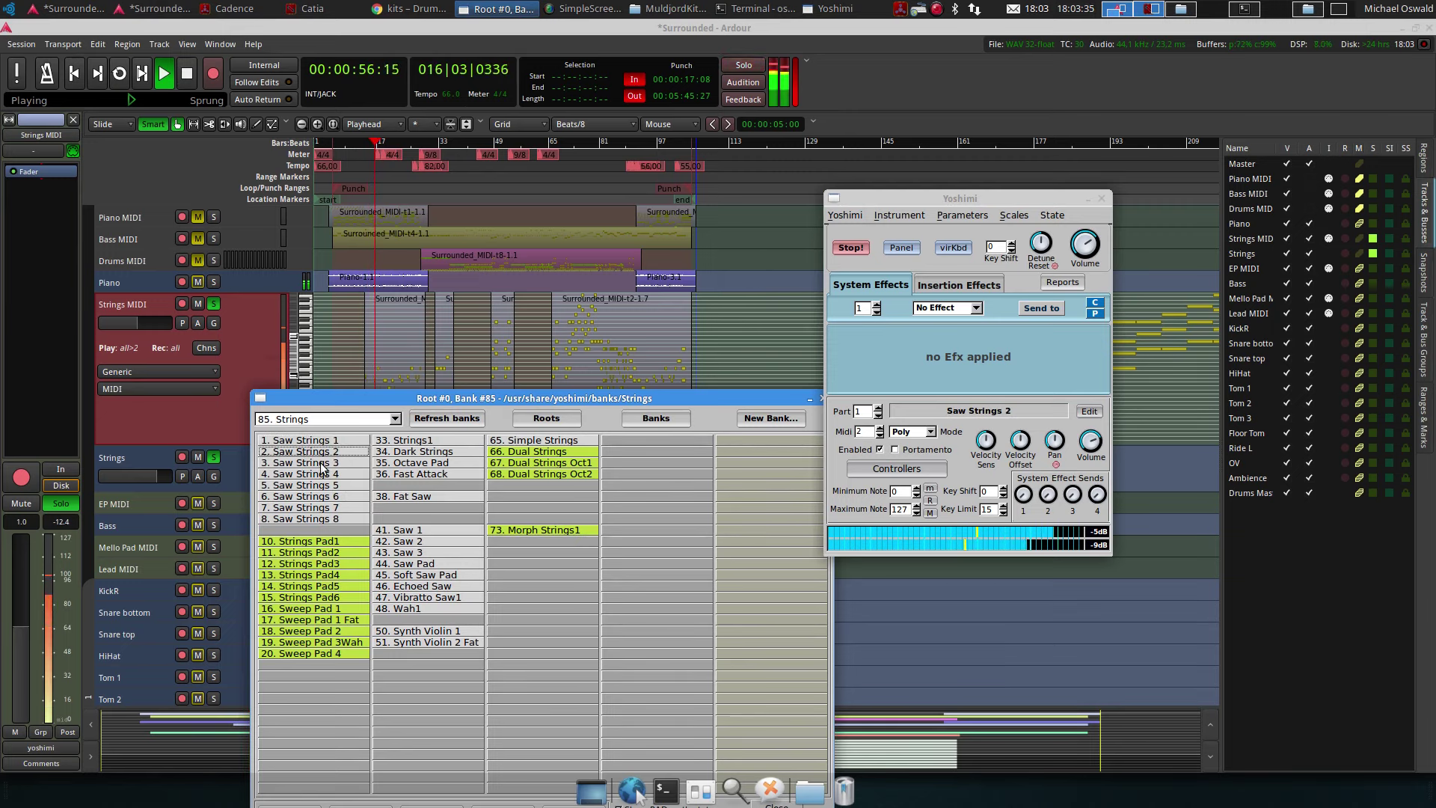
click(323, 474)
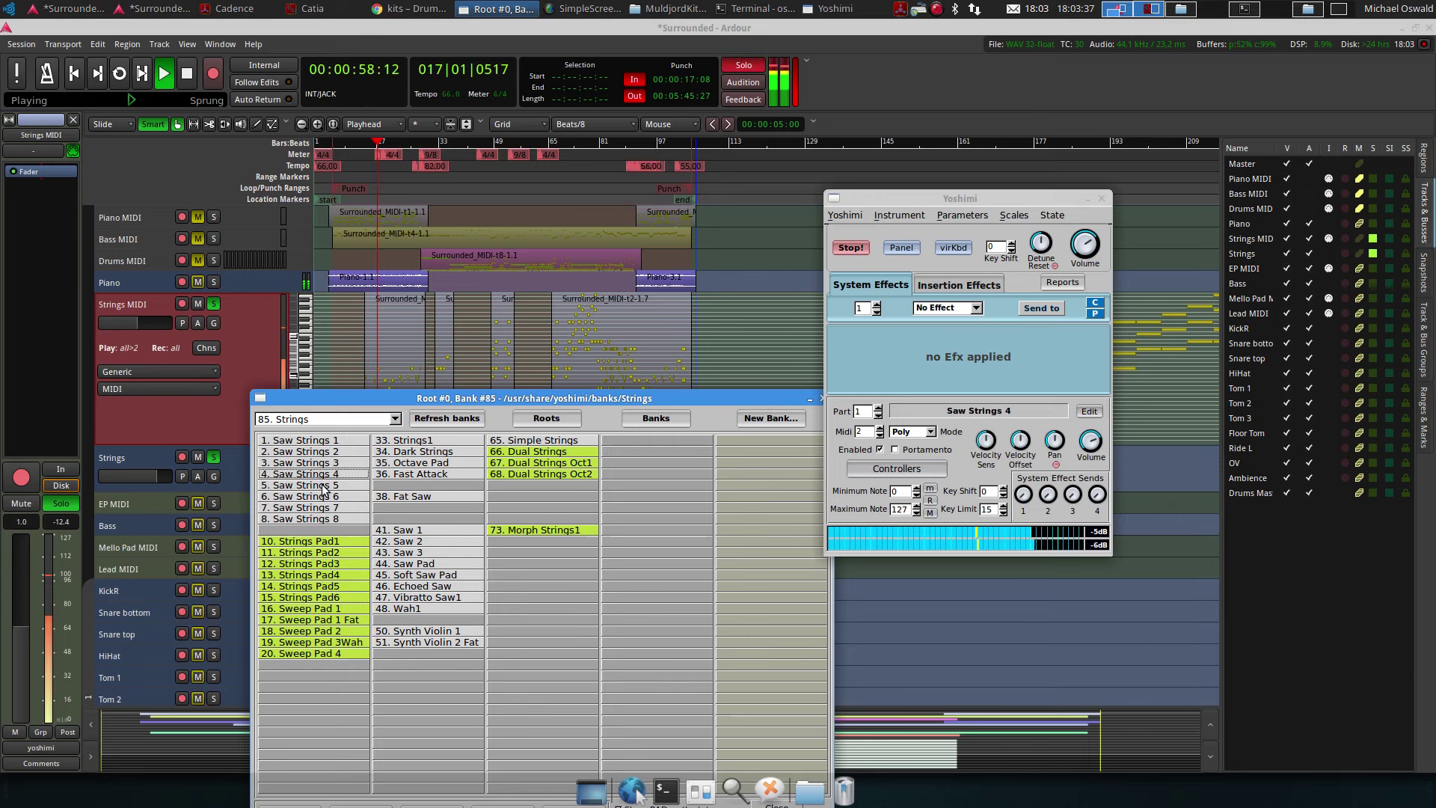
click(323, 485)
click(327, 496)
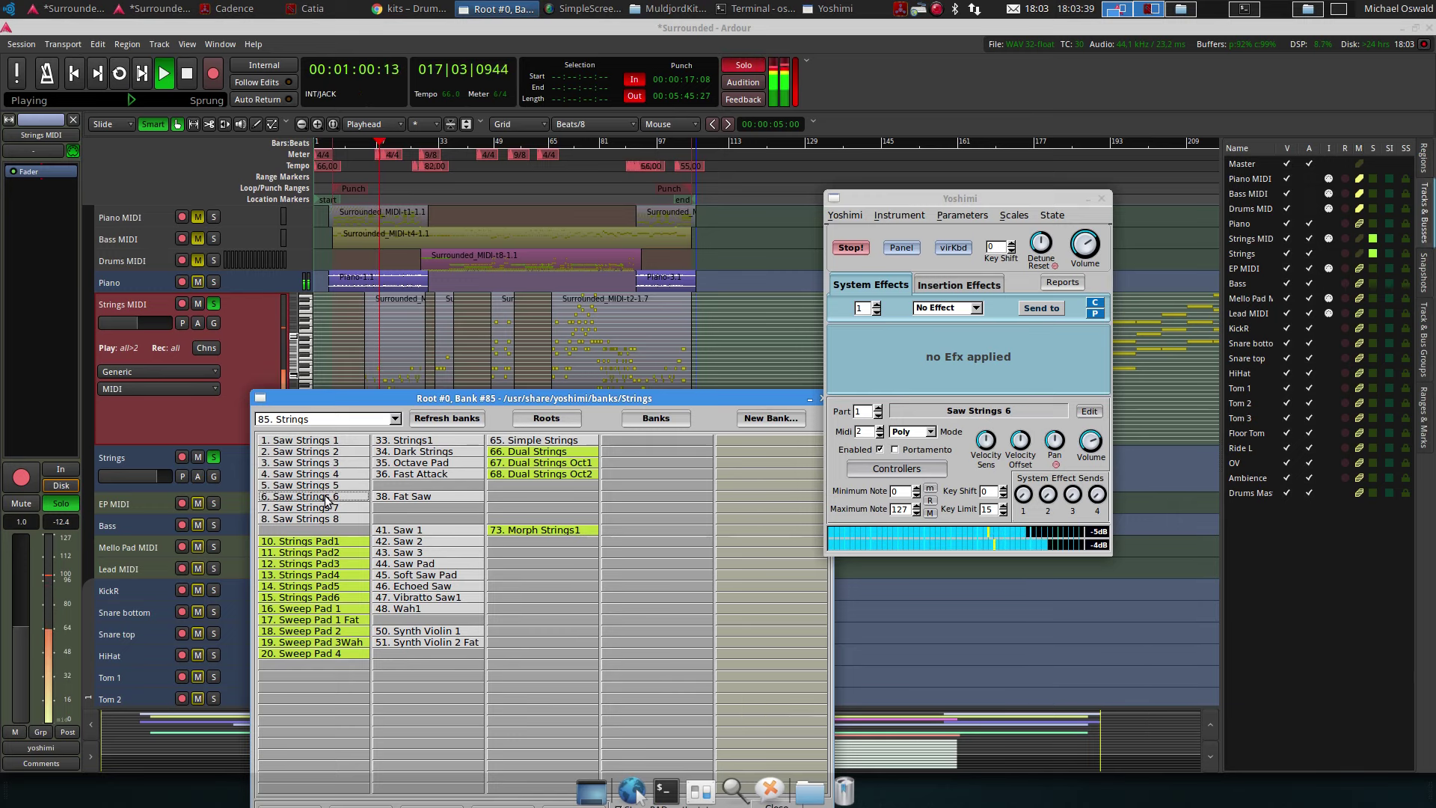
click(328, 508)
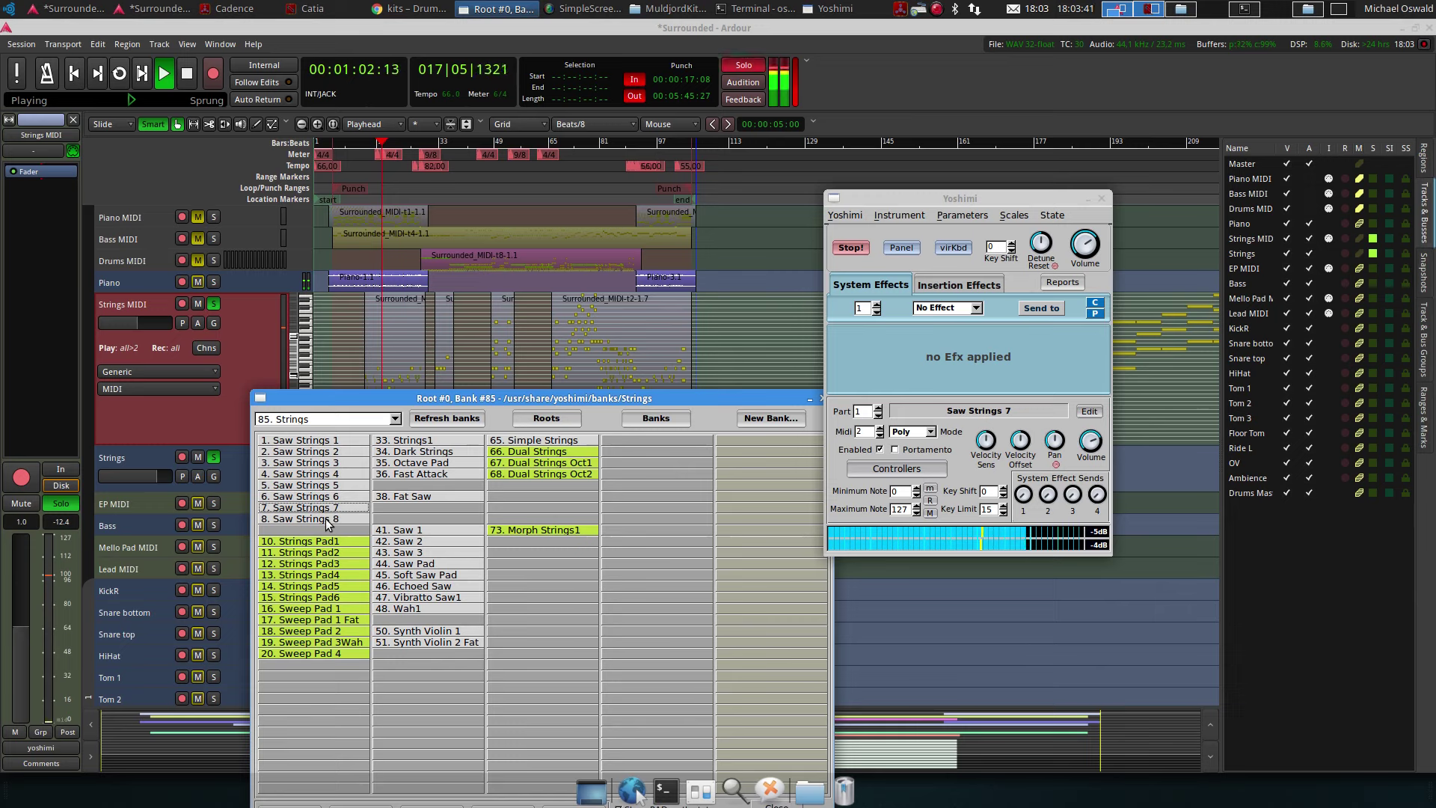
click(325, 519)
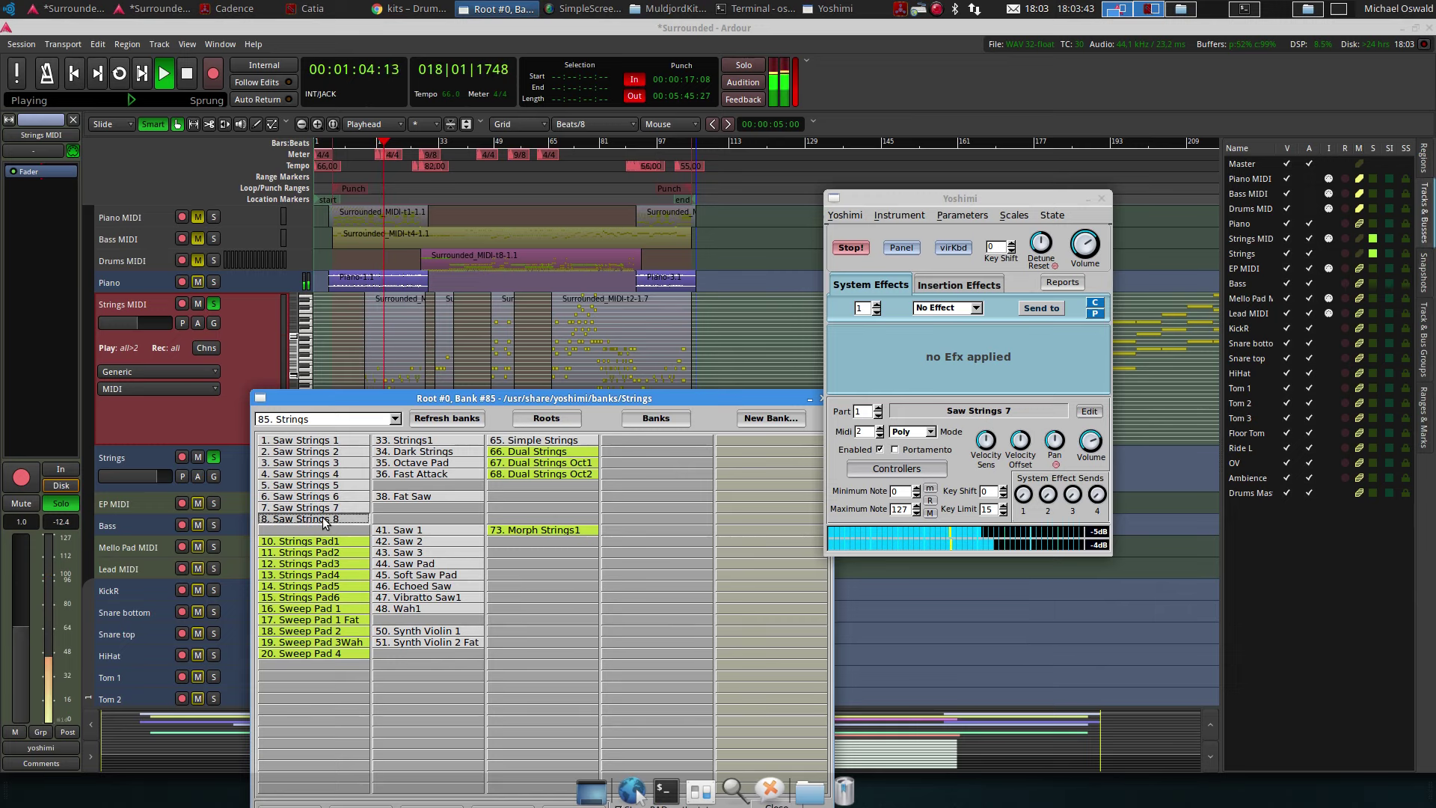
Audition the Strings Pad presets from Strings Pad1 to Strings Pad6 on part 1 during playback
click(327, 542)
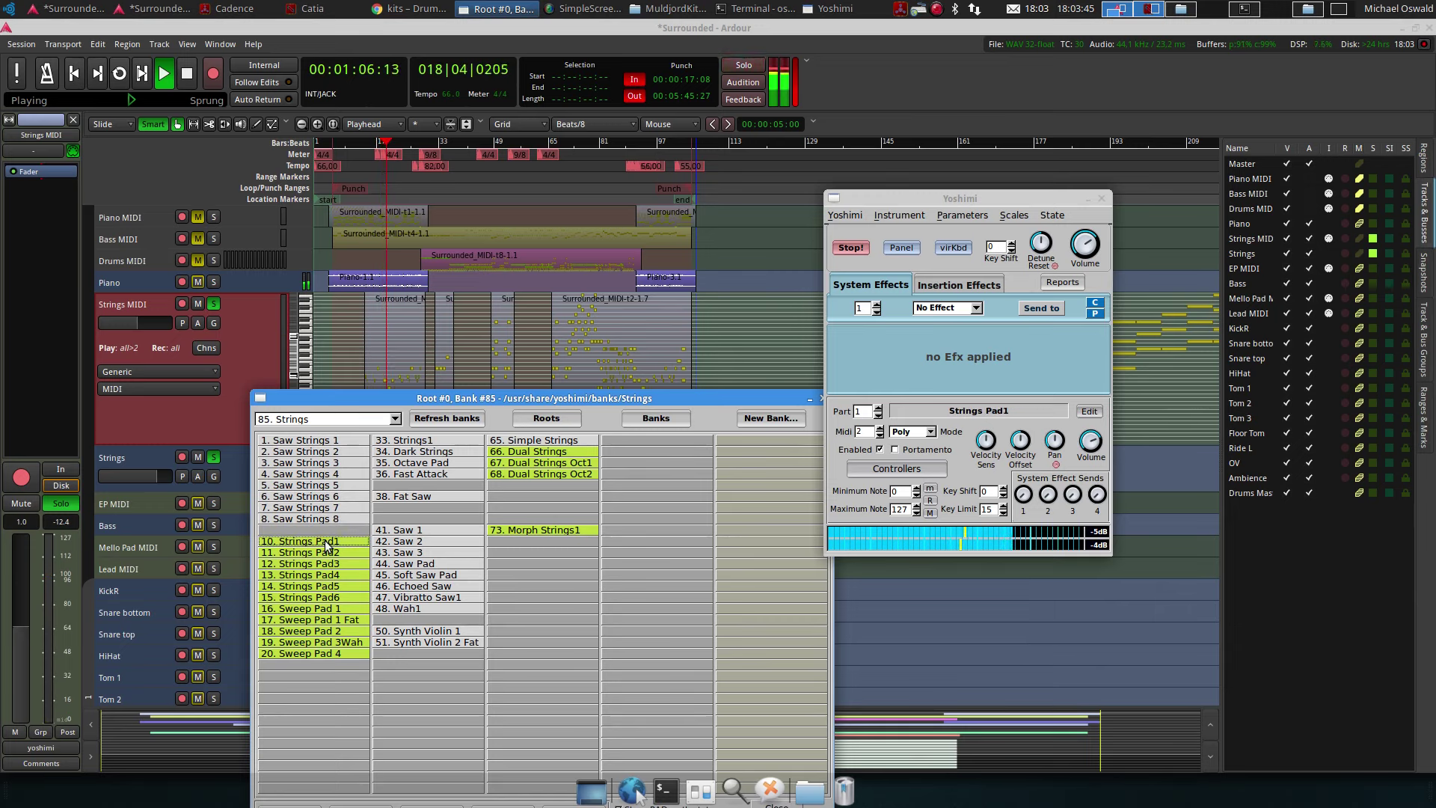
click(330, 554)
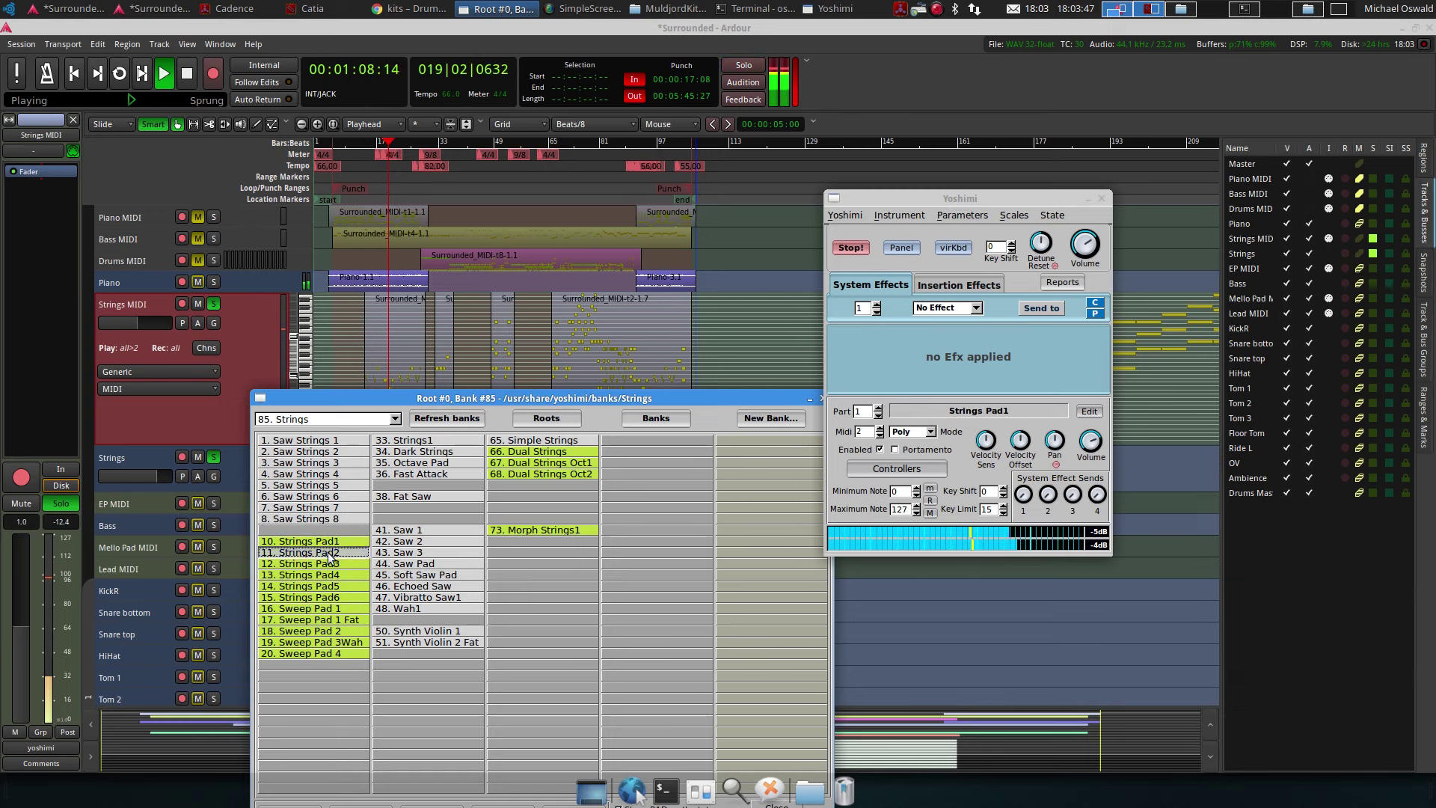
click(328, 564)
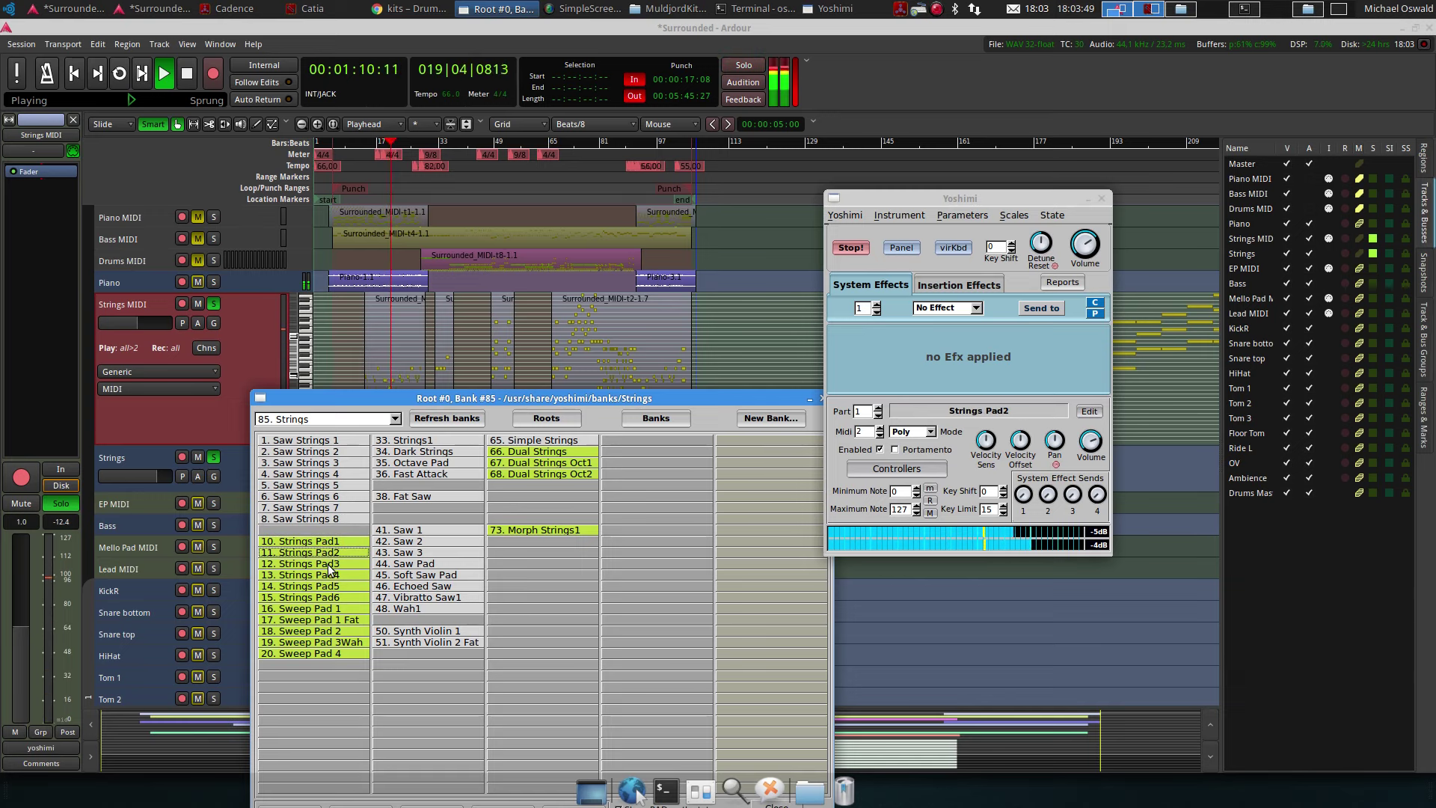
click(329, 576)
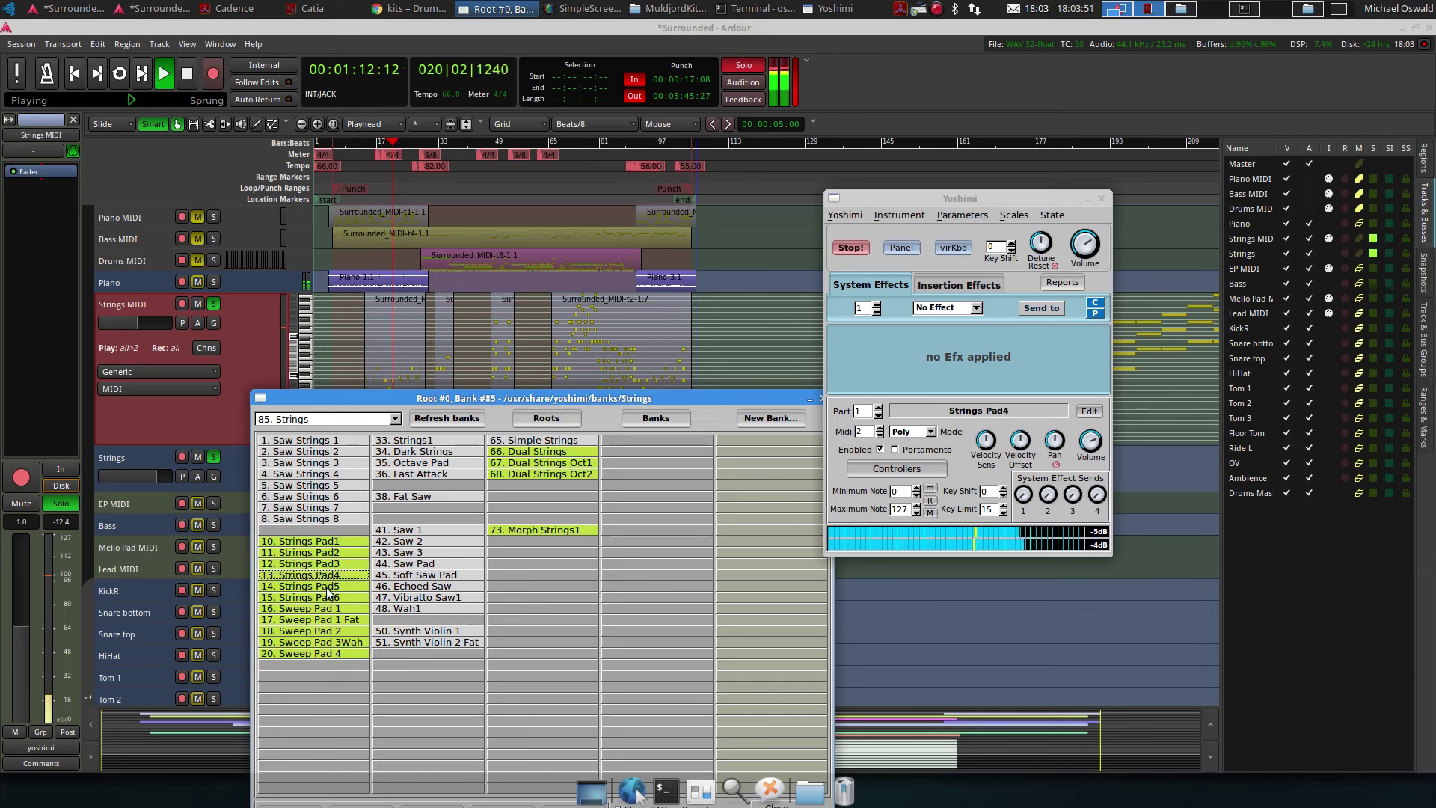
click(325, 586)
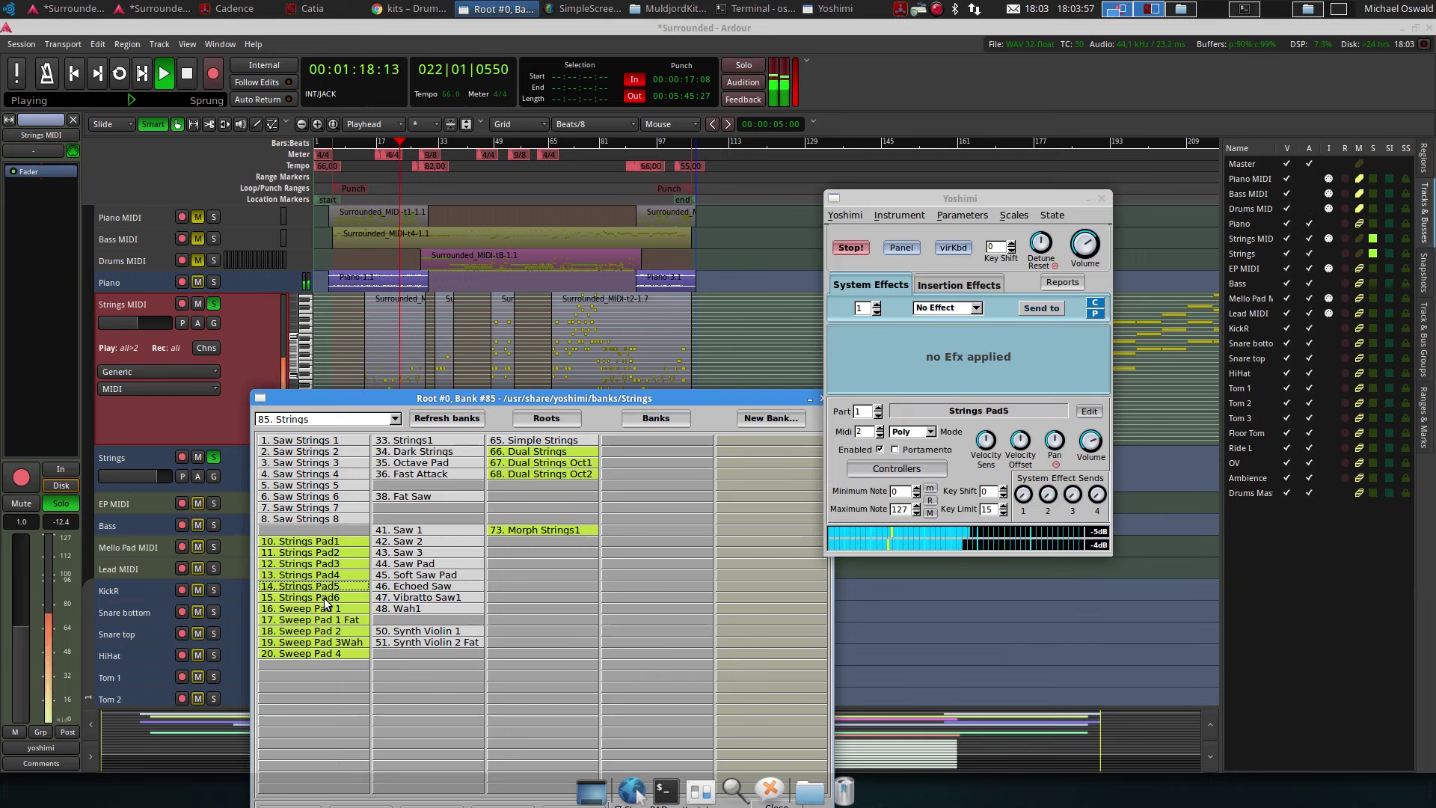
click(325, 597)
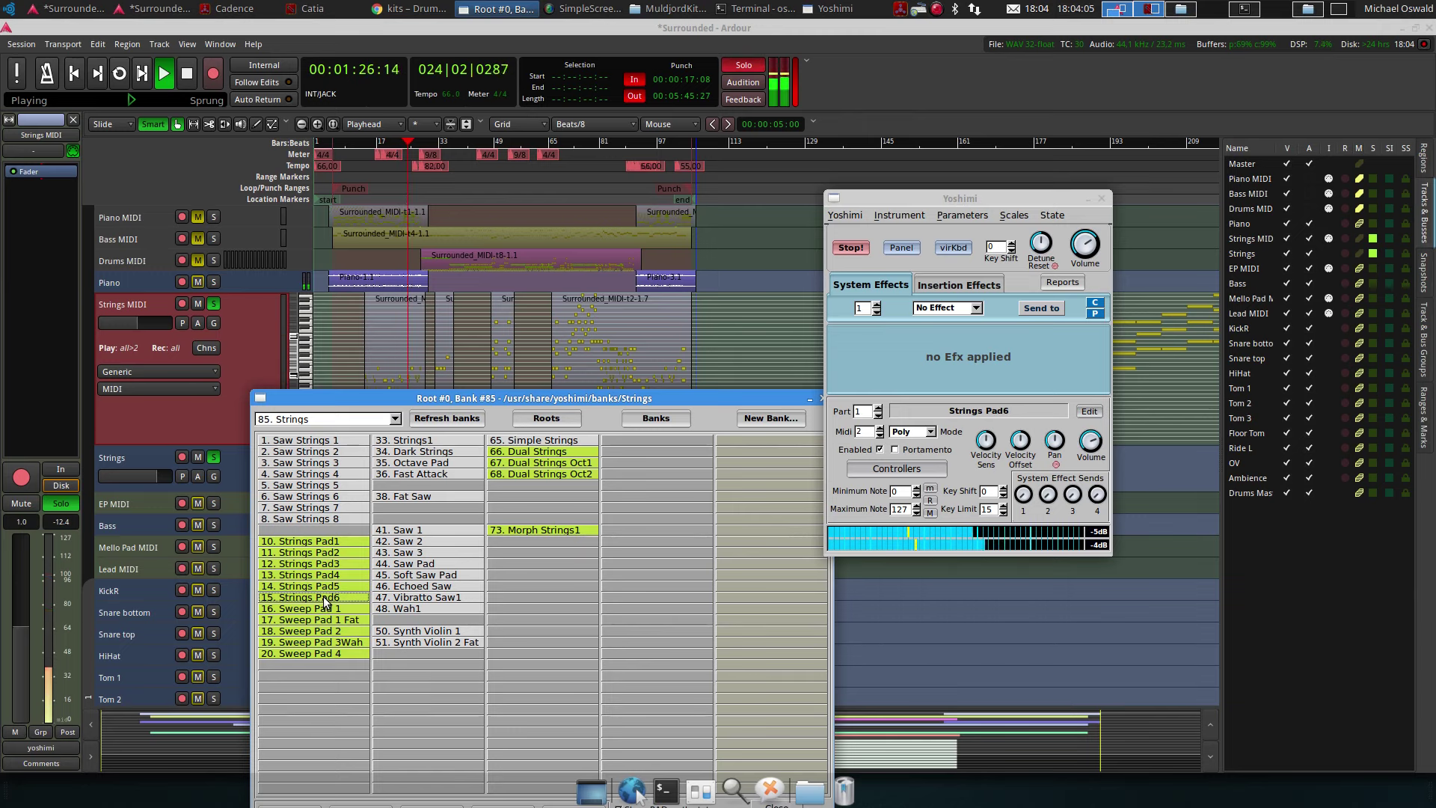
Audition the Sweep Pad presets from Sweep Pad 1 to Sweep Pad 4, including the Fat and Wah variants
click(330, 609)
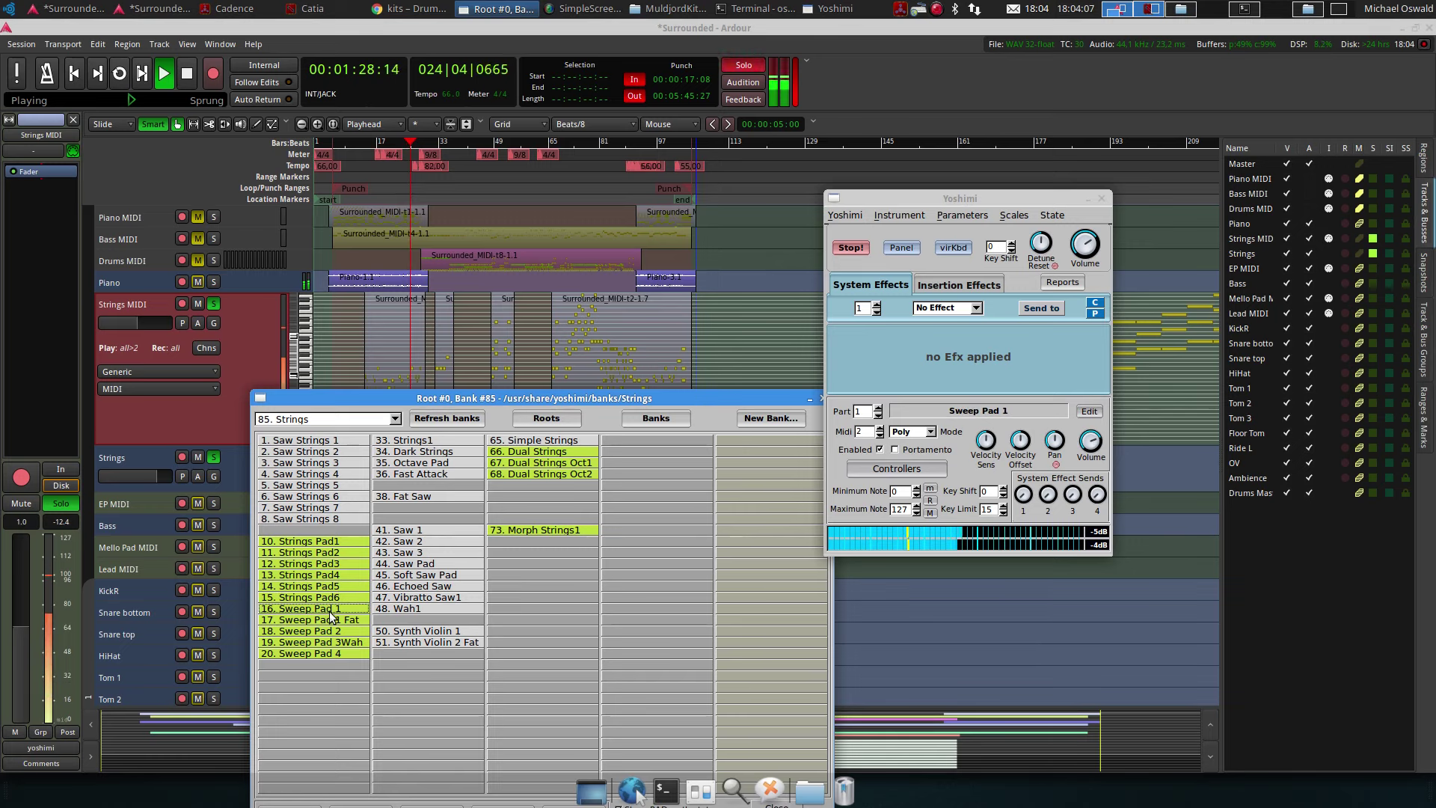
click(329, 619)
click(329, 631)
click(327, 641)
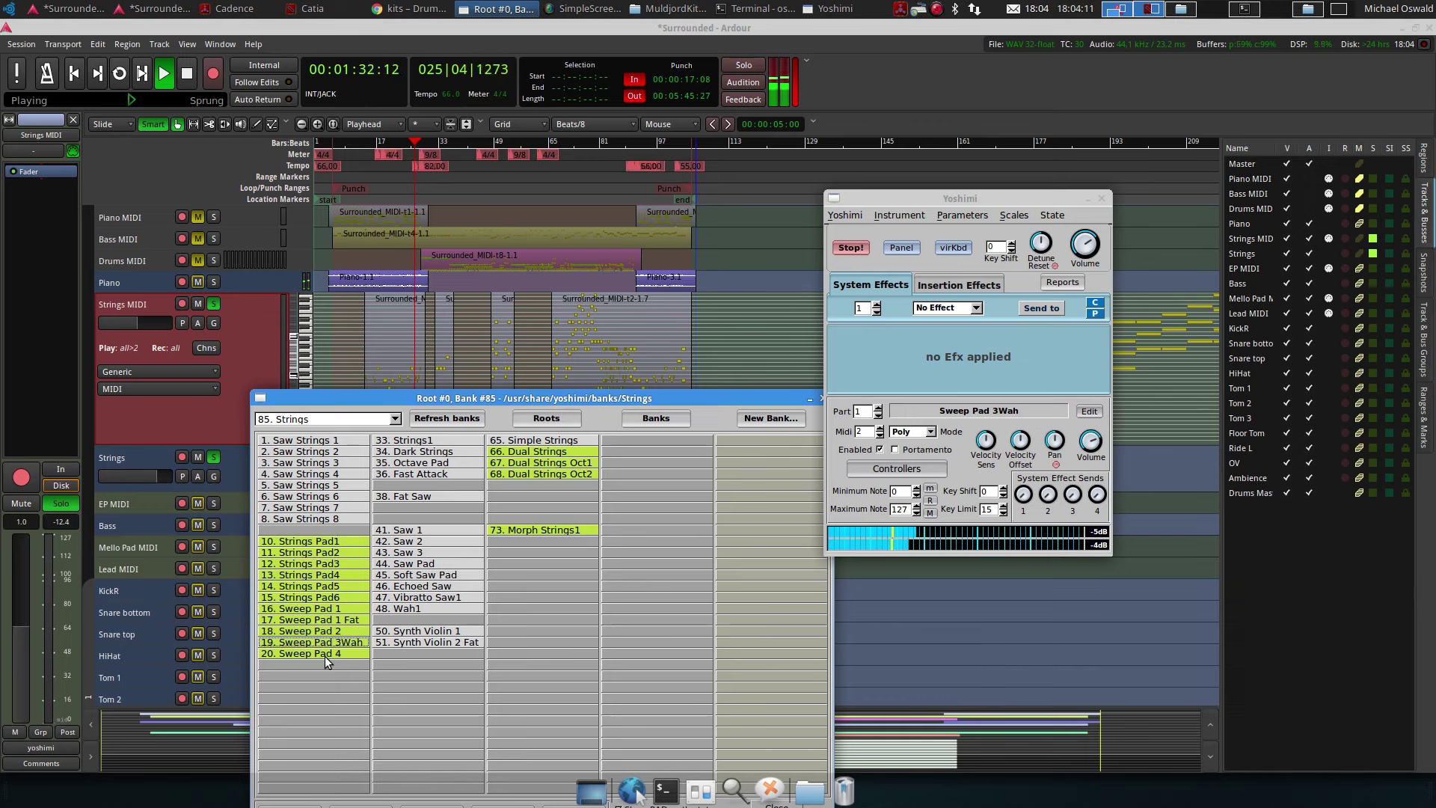
click(325, 657)
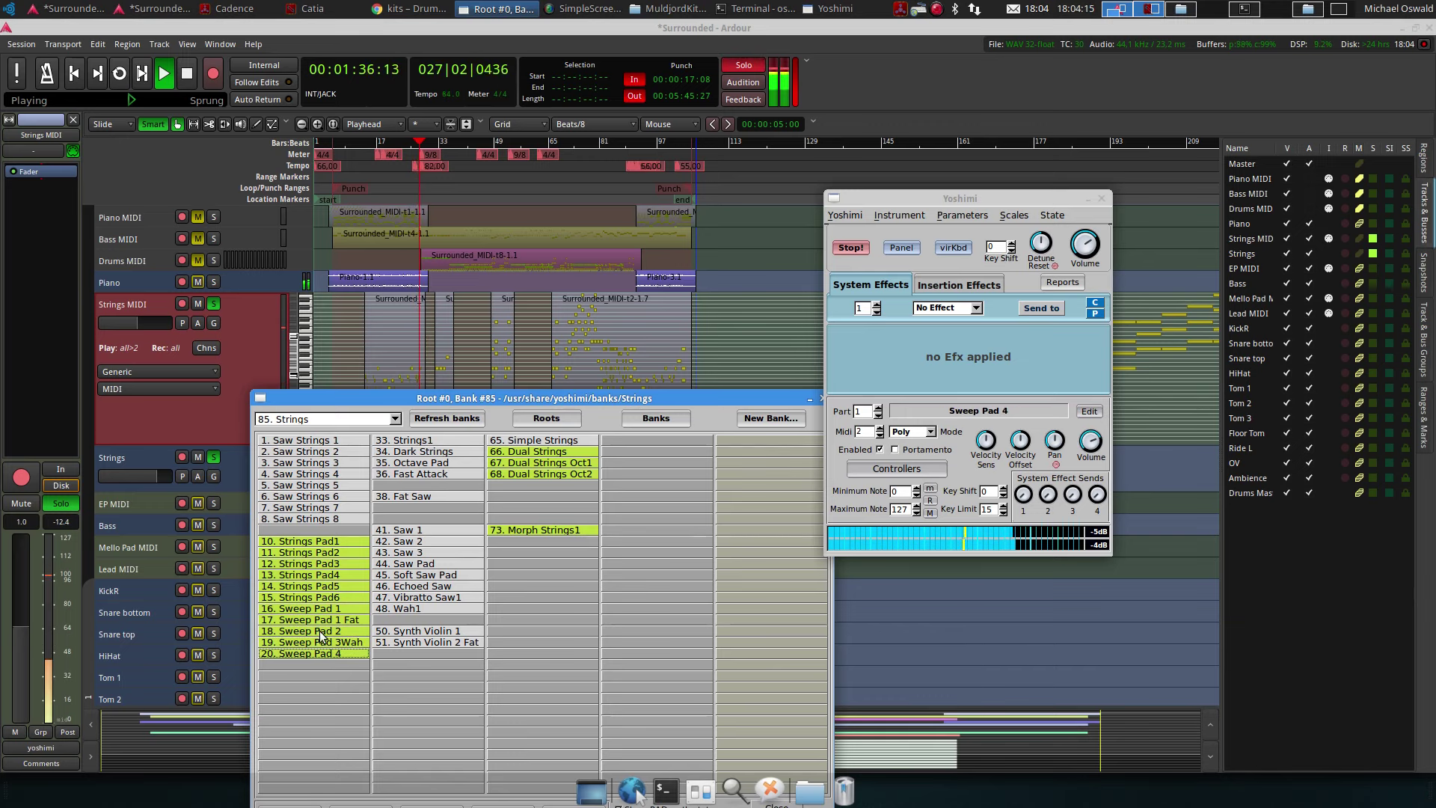
Load Strings Pad6 on part 1, replay the song from about bar 14 and return to the bank window
click(320, 596)
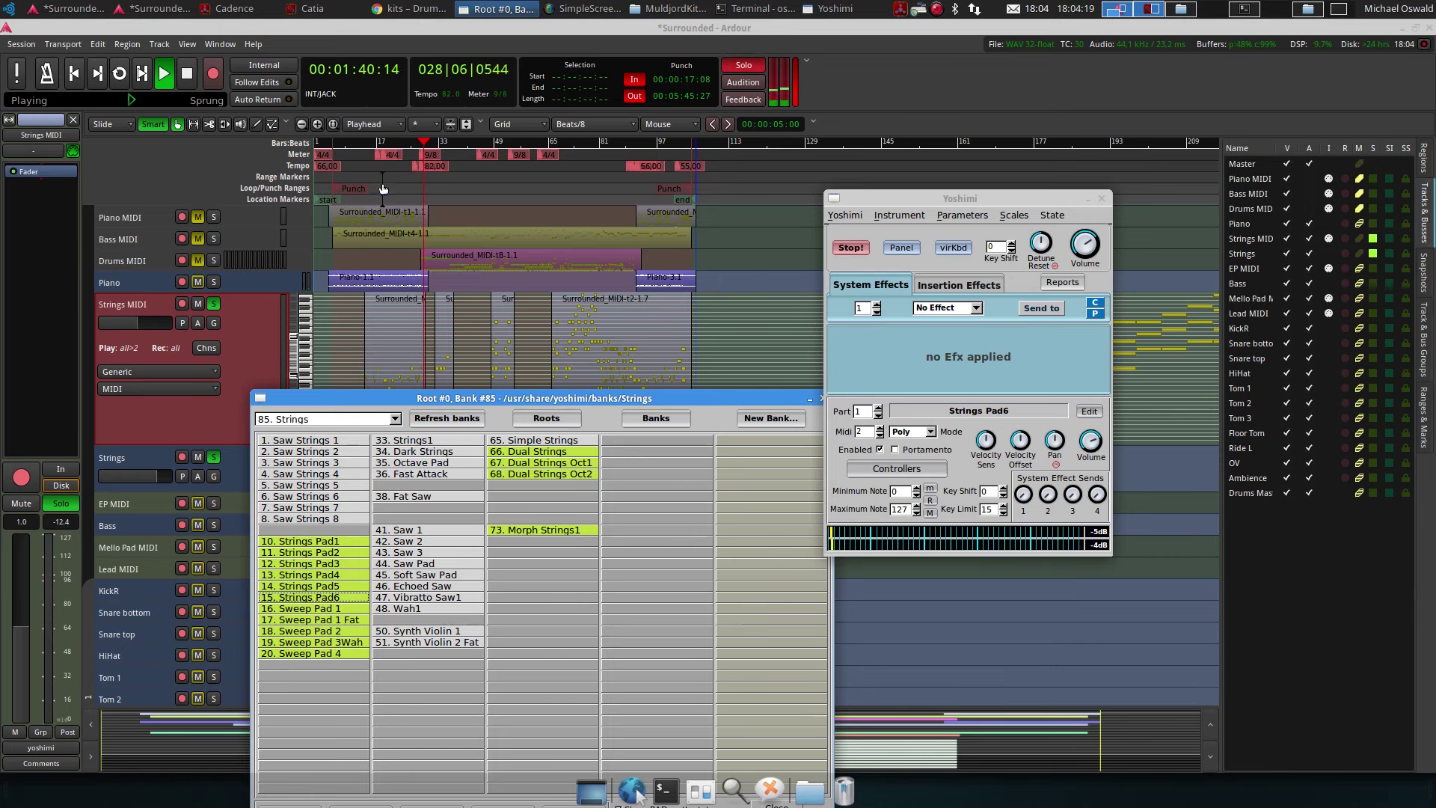
click(370, 141)
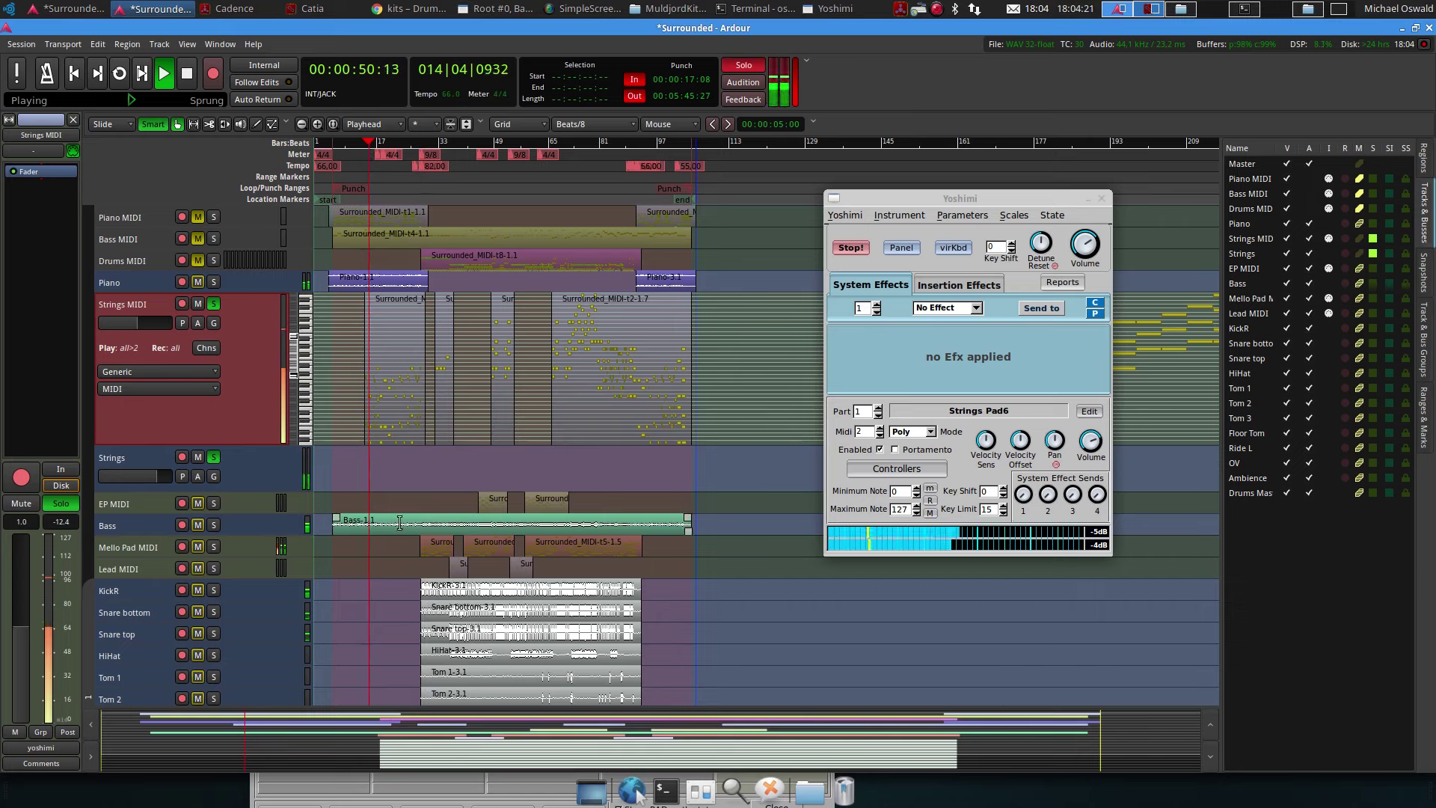
click(494, 8)
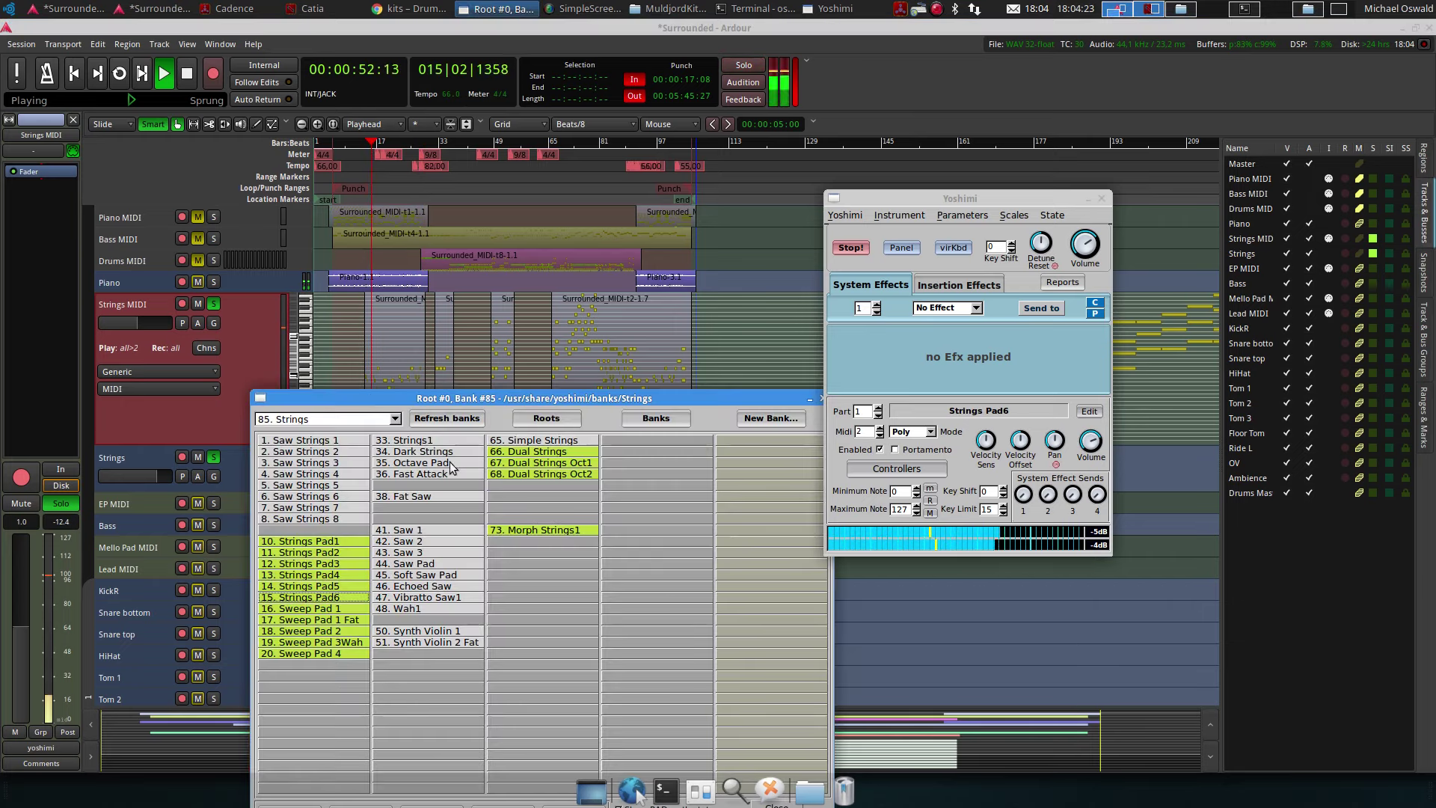
Close the Strings bank window and stop the song's playback
drag(460, 401, 442, 312)
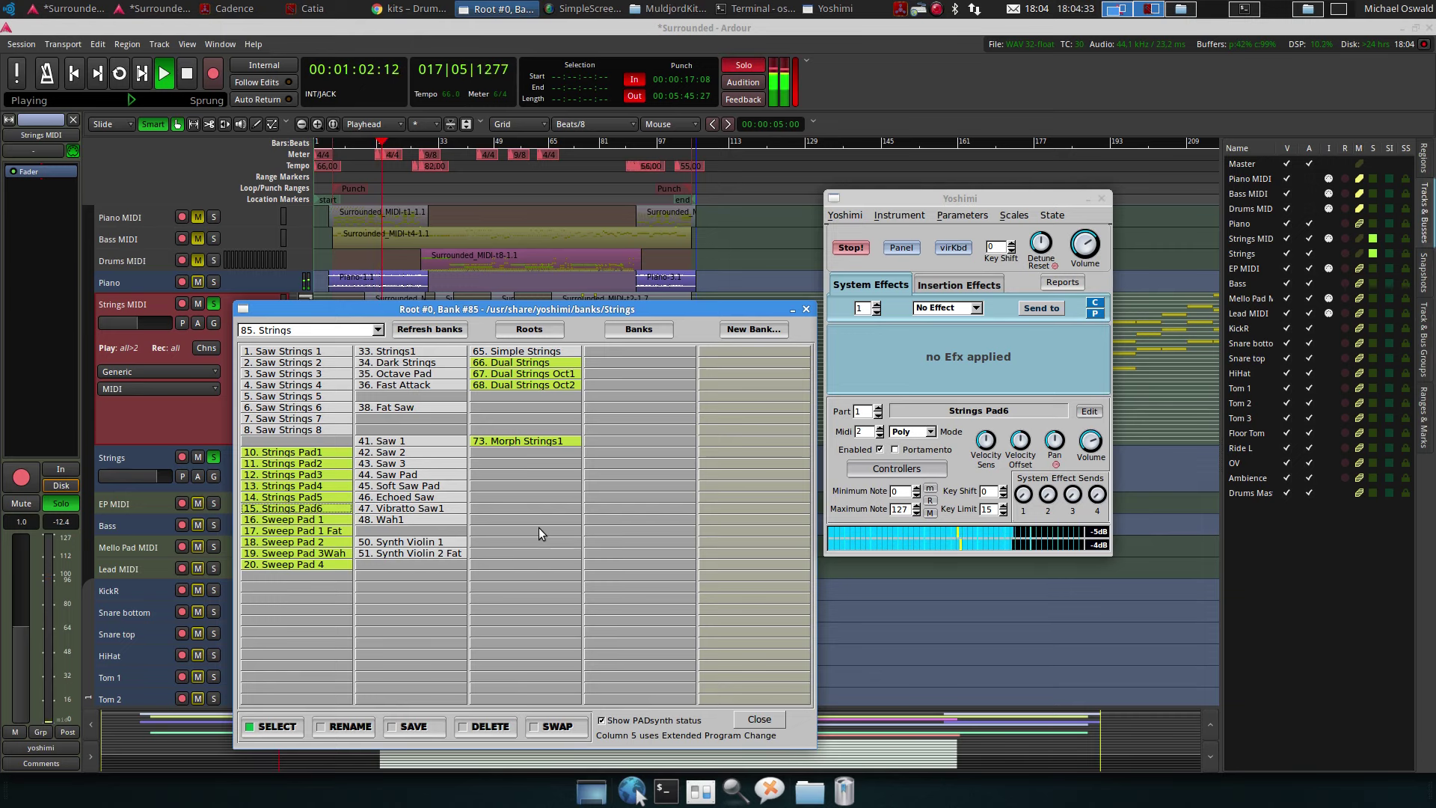
click(805, 309)
key(space)
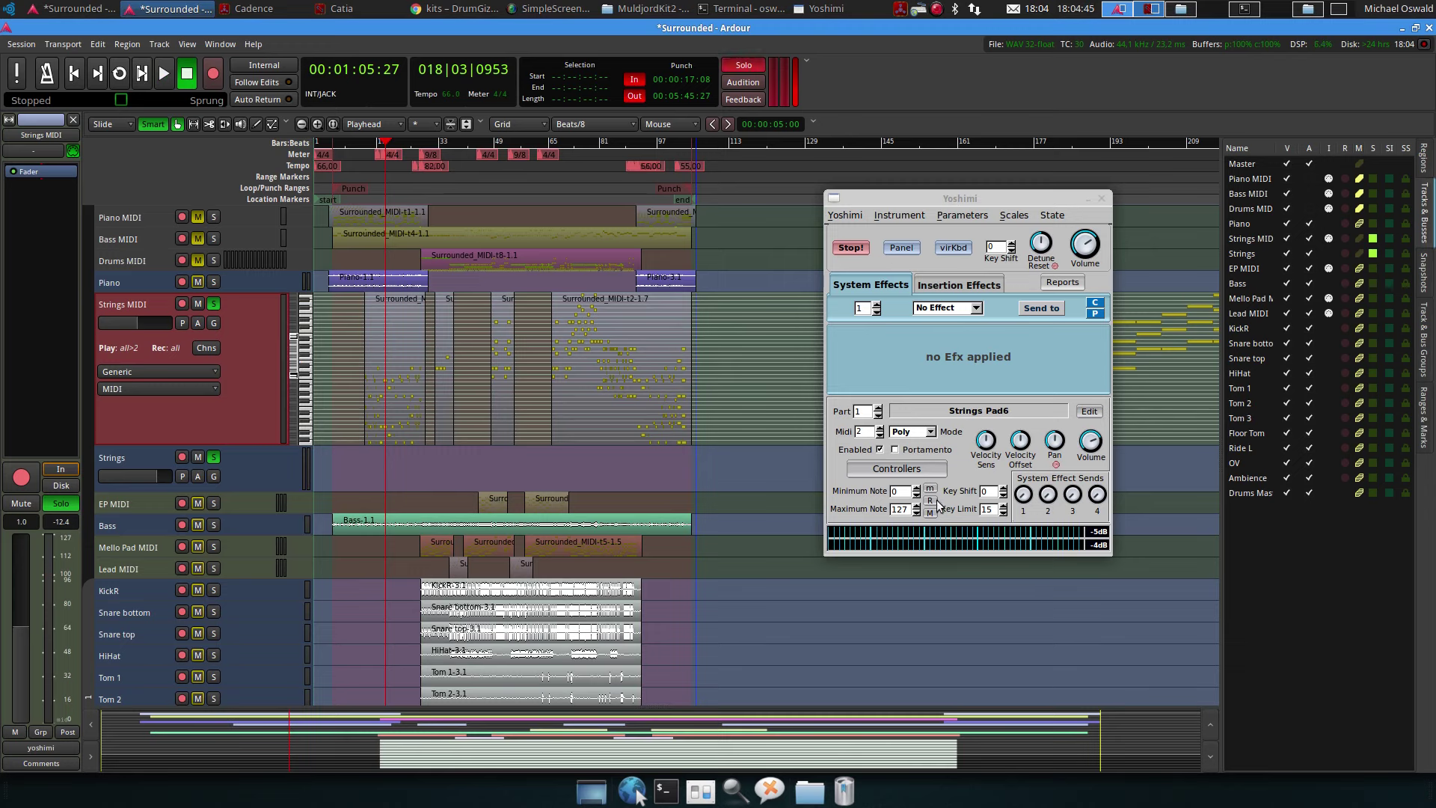
Adjust the attack time of the PADsynth amplitude envelope in Strings Pad6 during playback, and close its parameters
click(1088, 411)
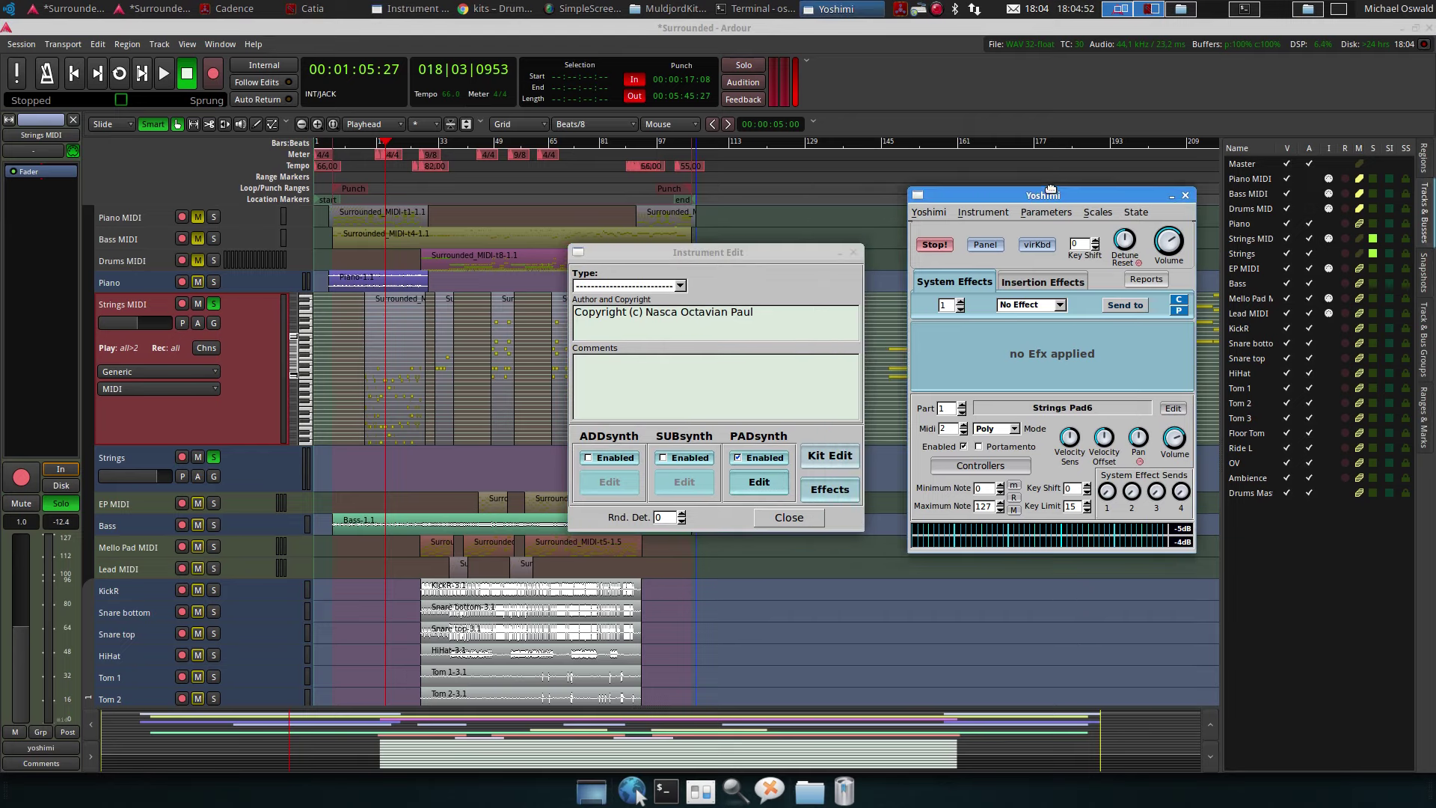
drag(796, 253, 918, 234)
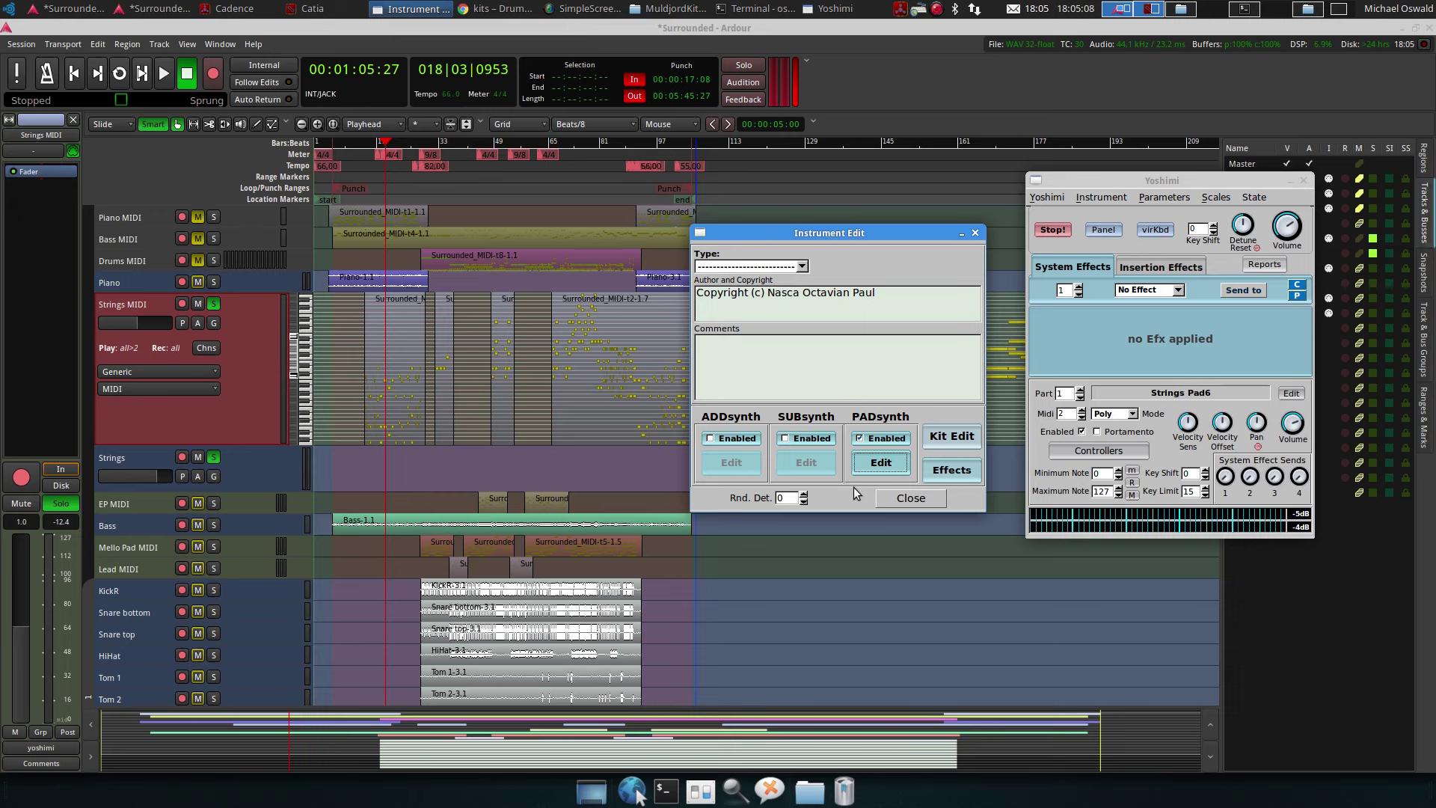
click(879, 463)
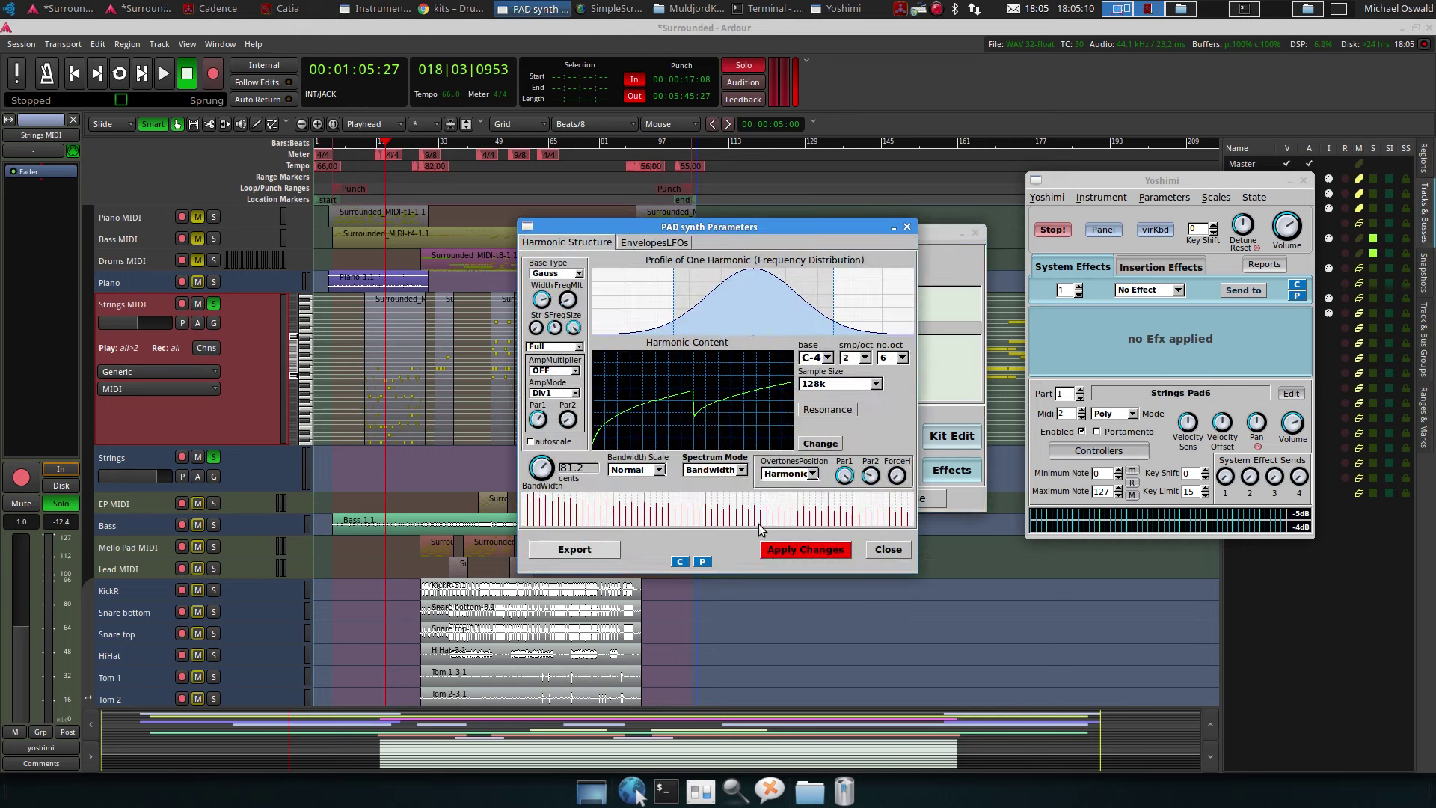
click(649, 245)
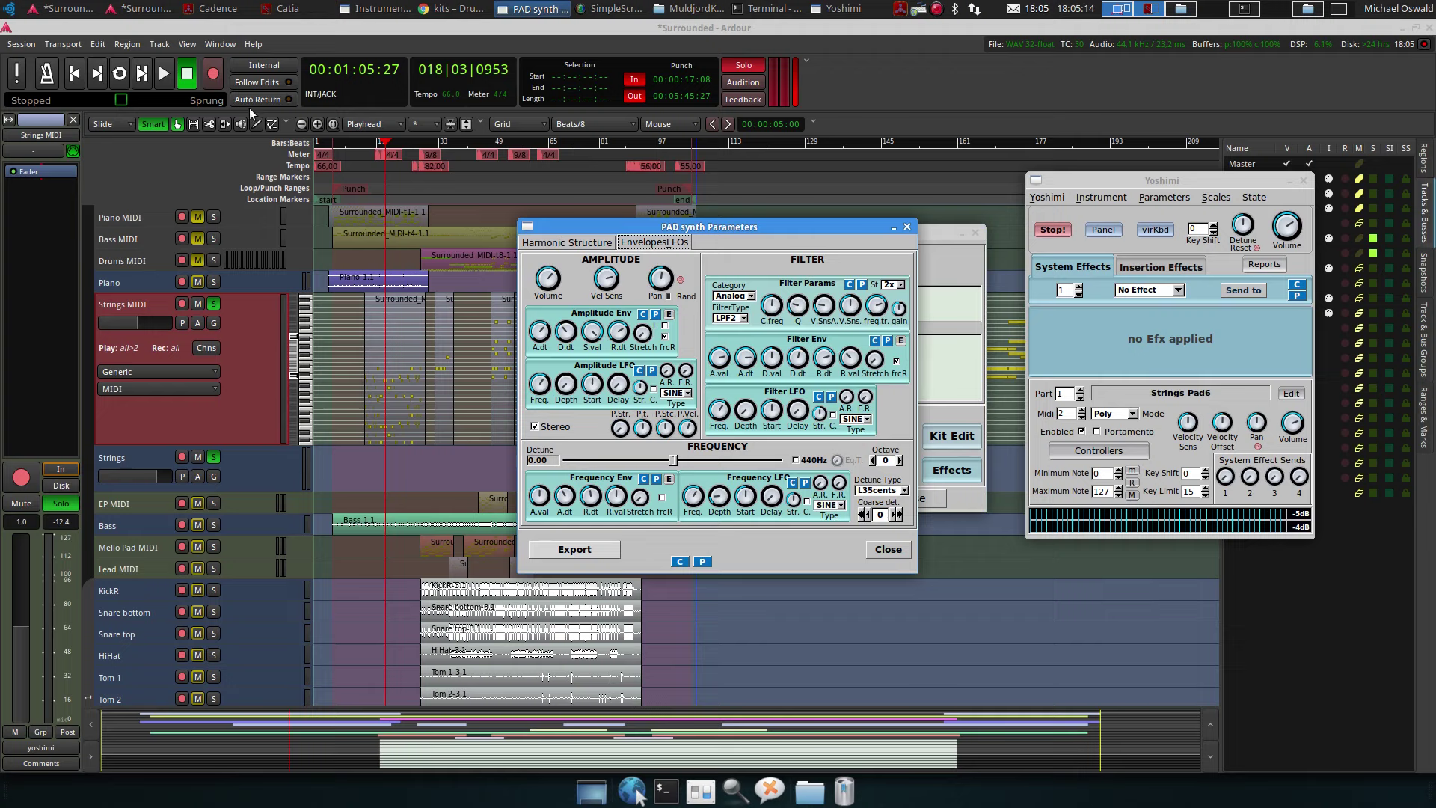
click(172, 75)
click(534, 9)
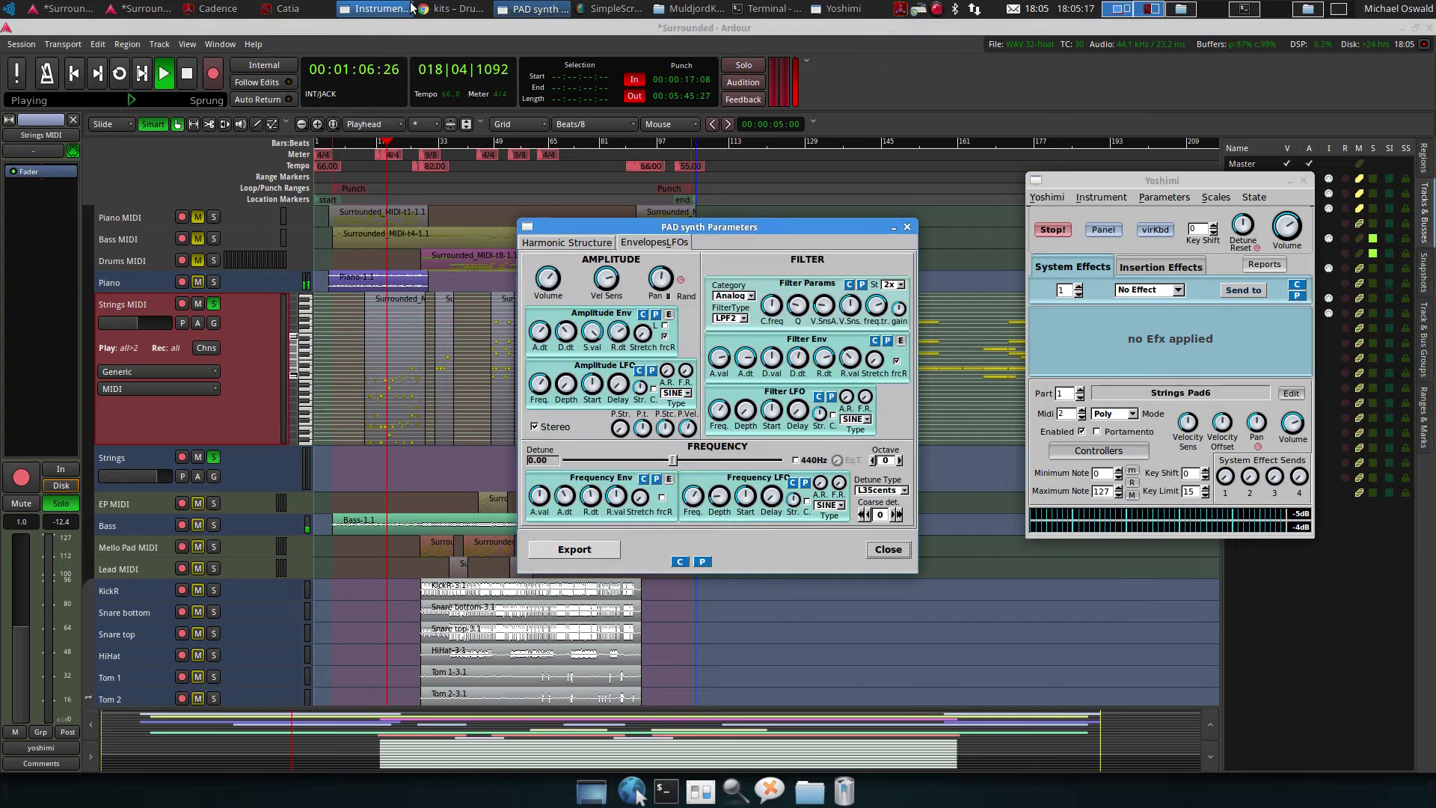
mouse_move(530, 352)
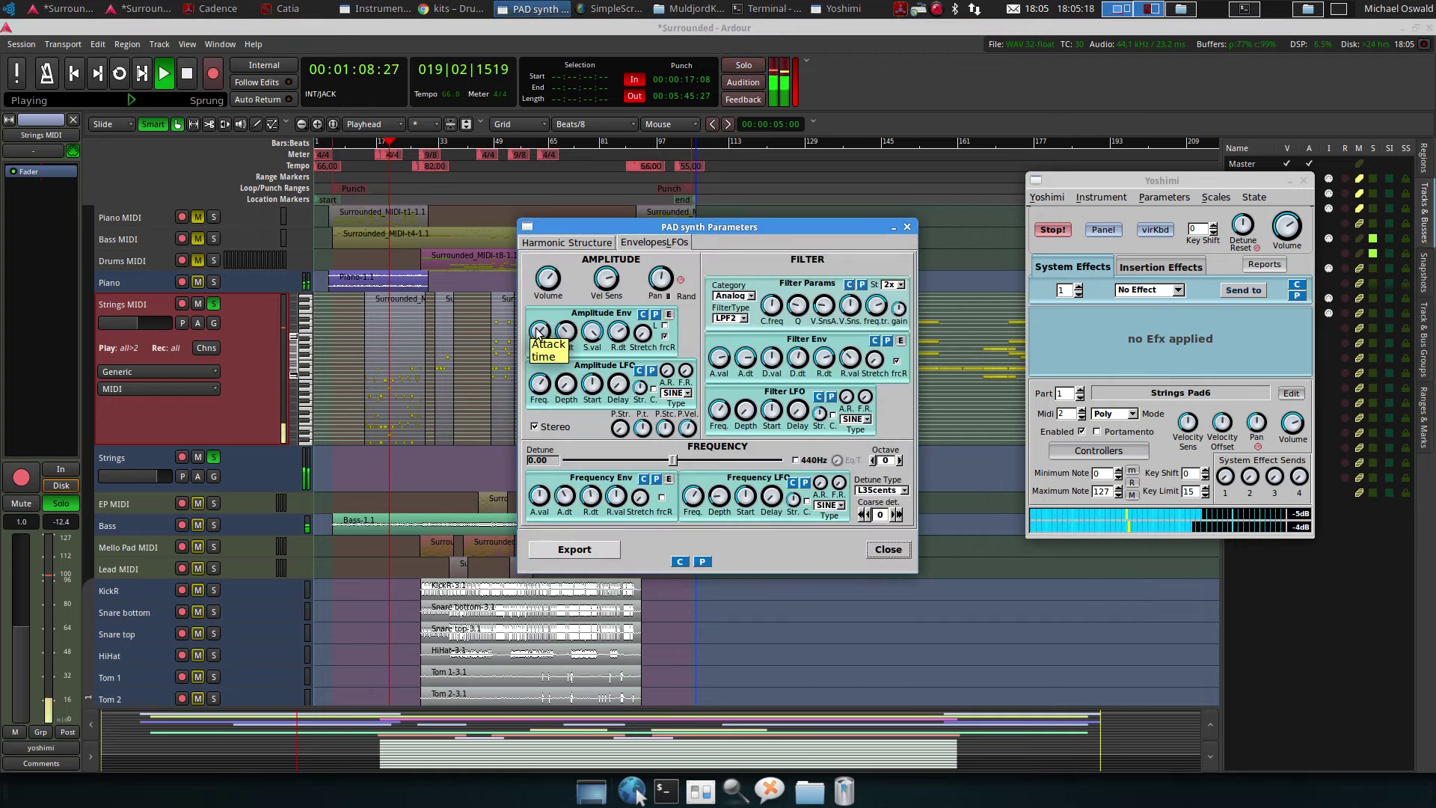
scroll(535, 337, down, 5)
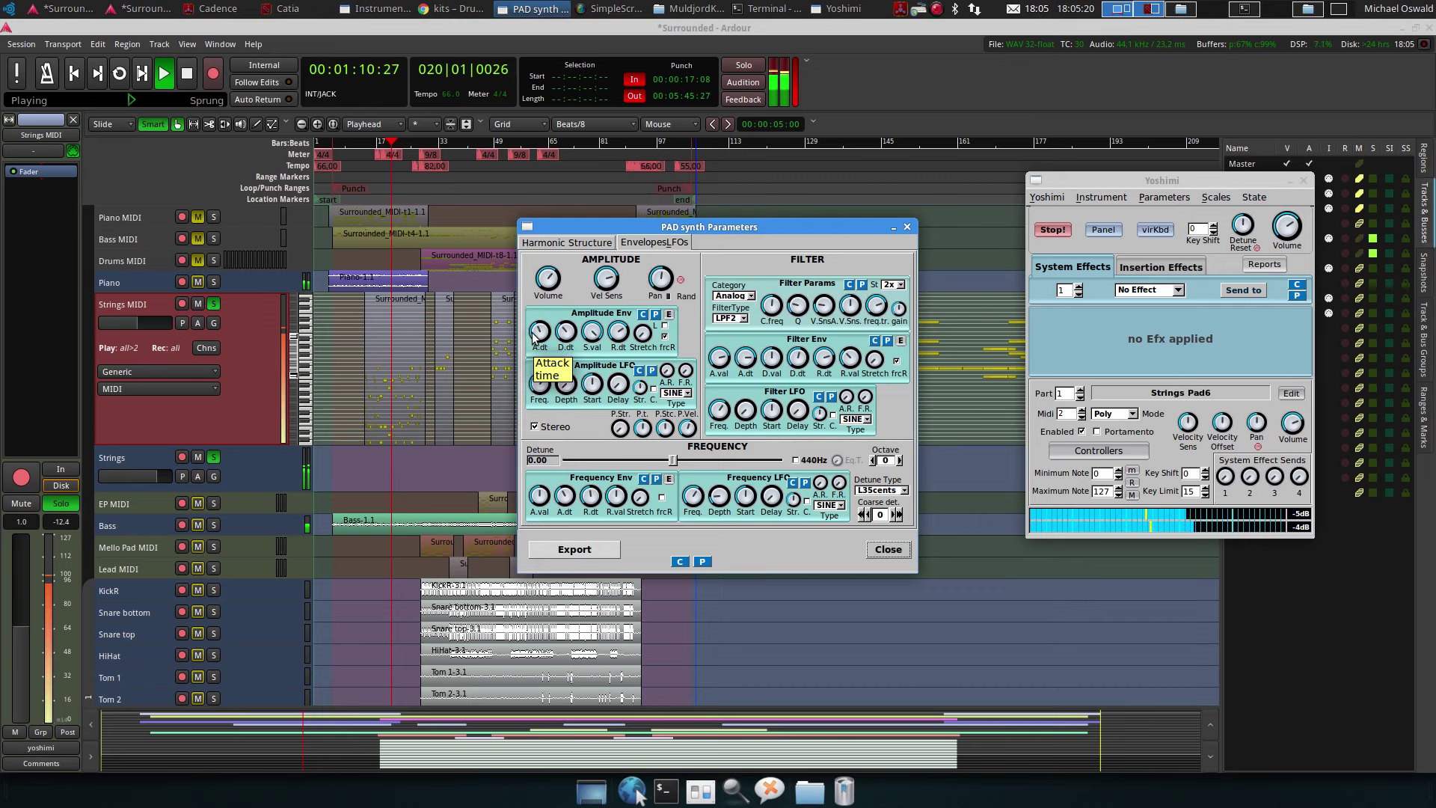
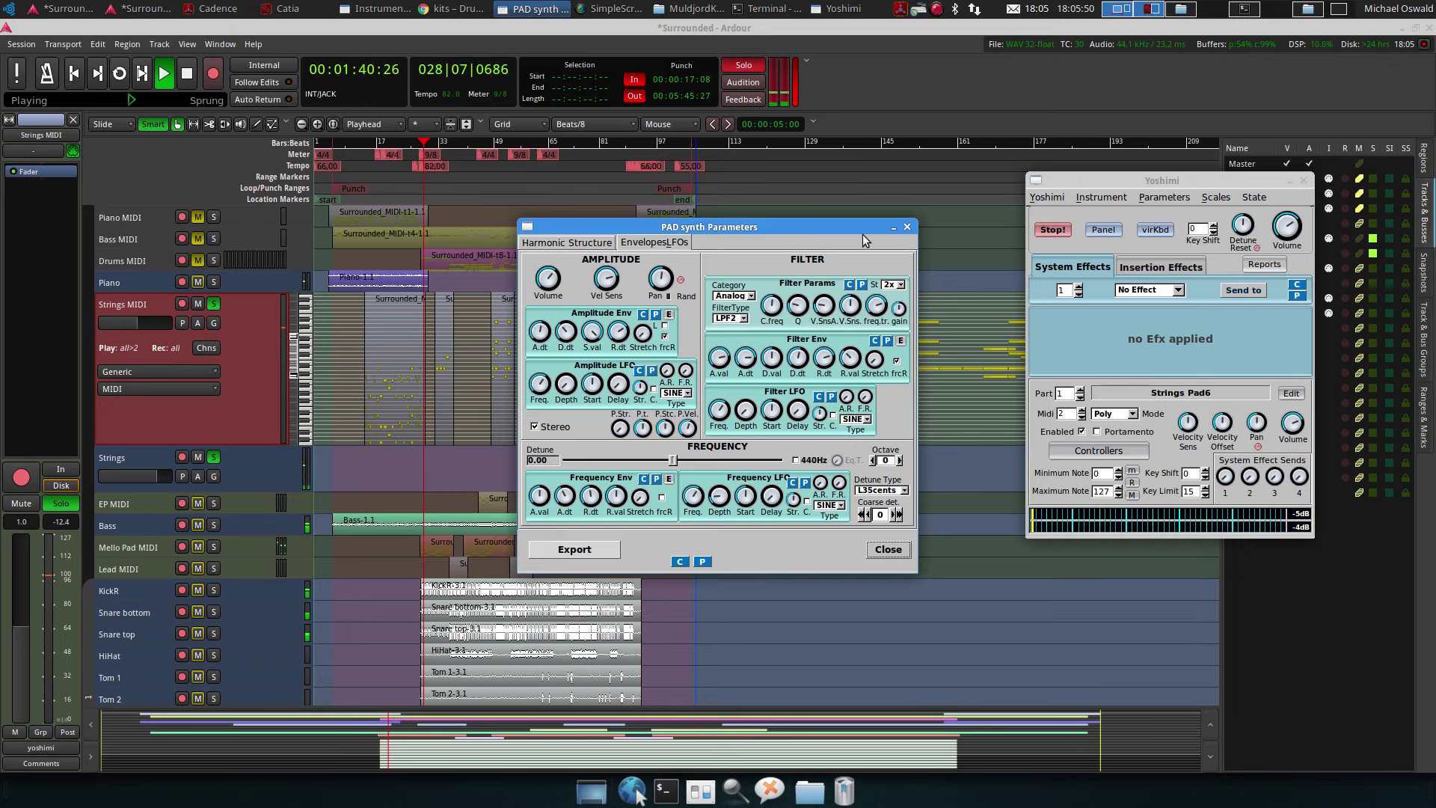
click(907, 227)
key(space)
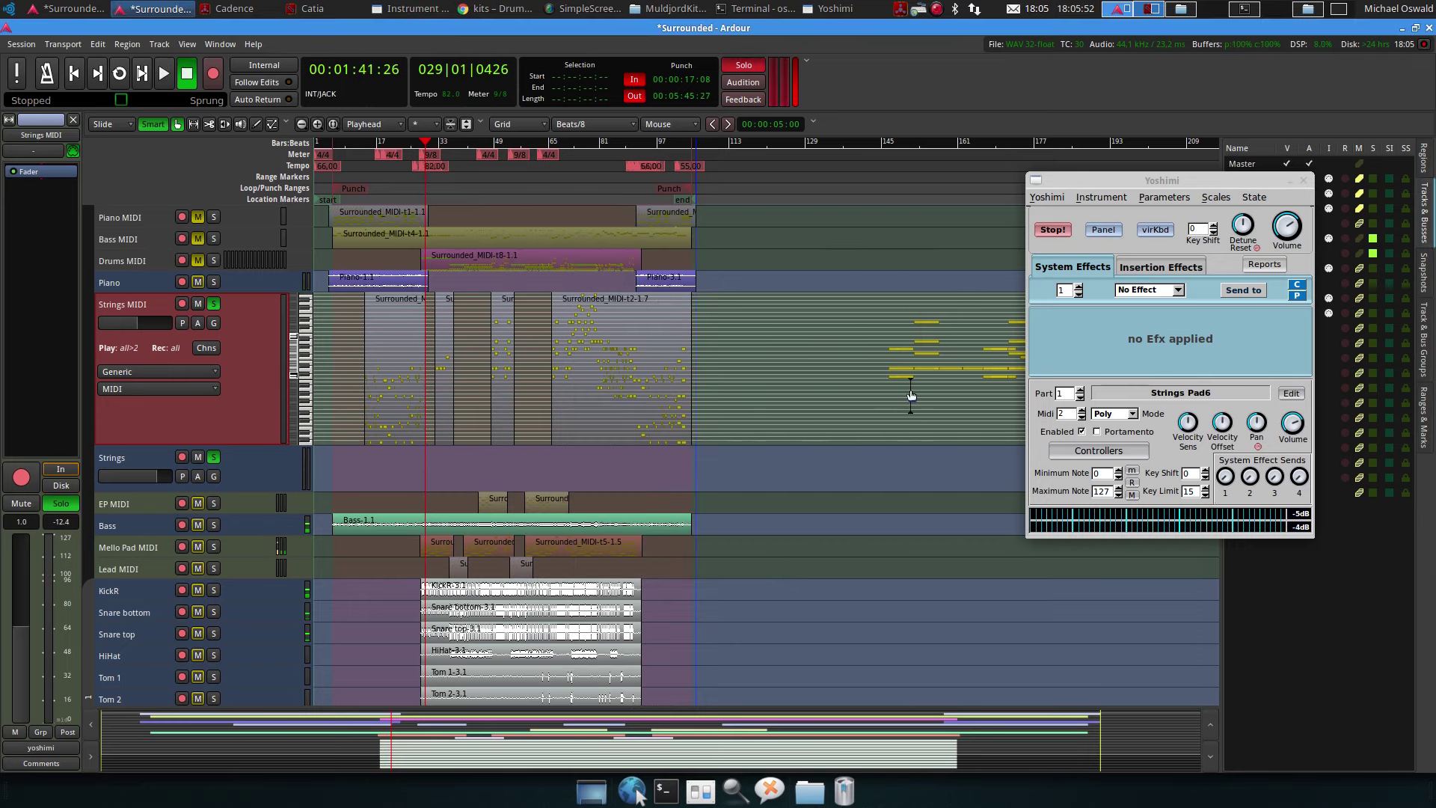
Set the loop range to the first region on the Strings MIDI track
click(393, 416)
key(KP_Add)
key(bracketright)
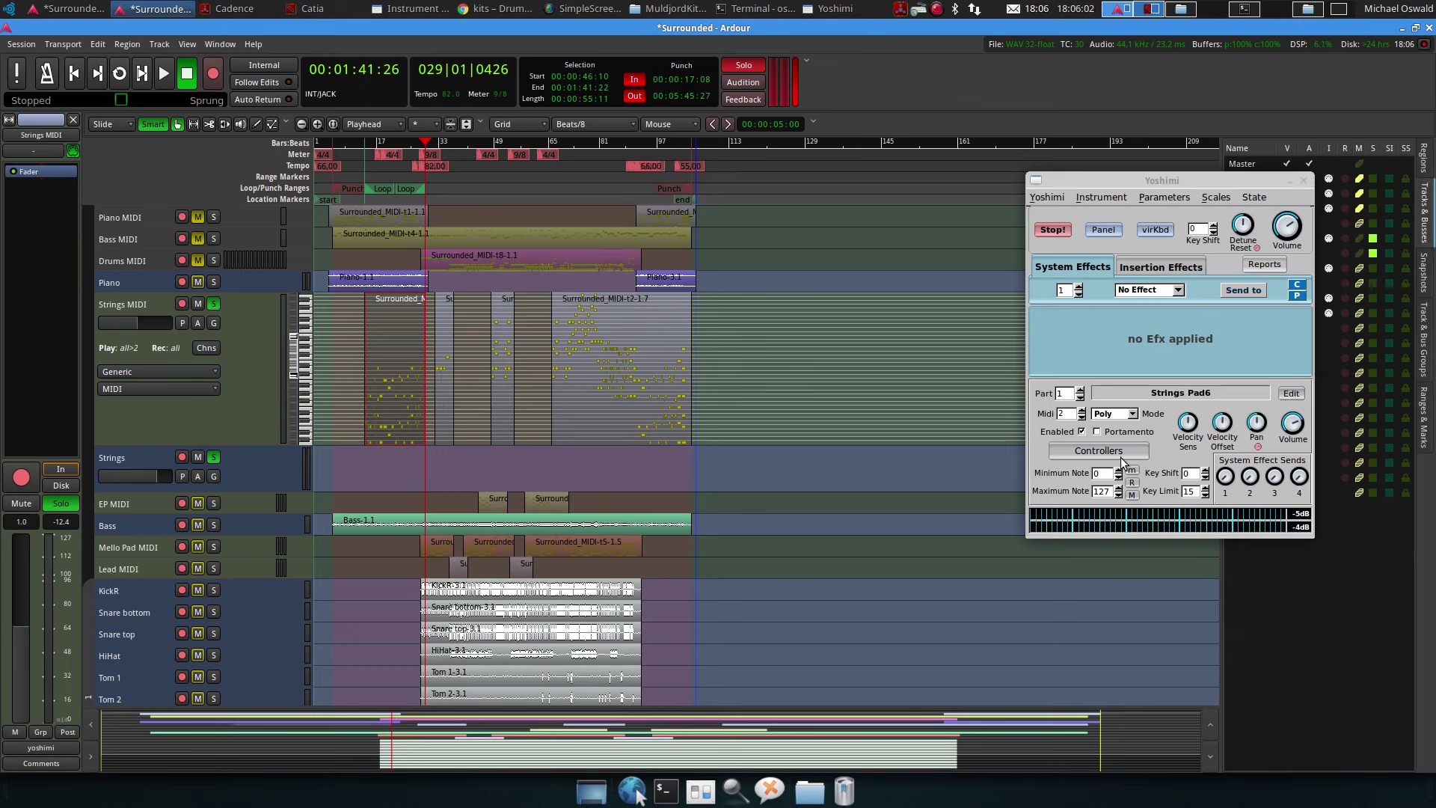
Disable PADsynth and enable ADDsynth in the part 1 instrument, and show the ADDsynth global parameters
click(1290, 394)
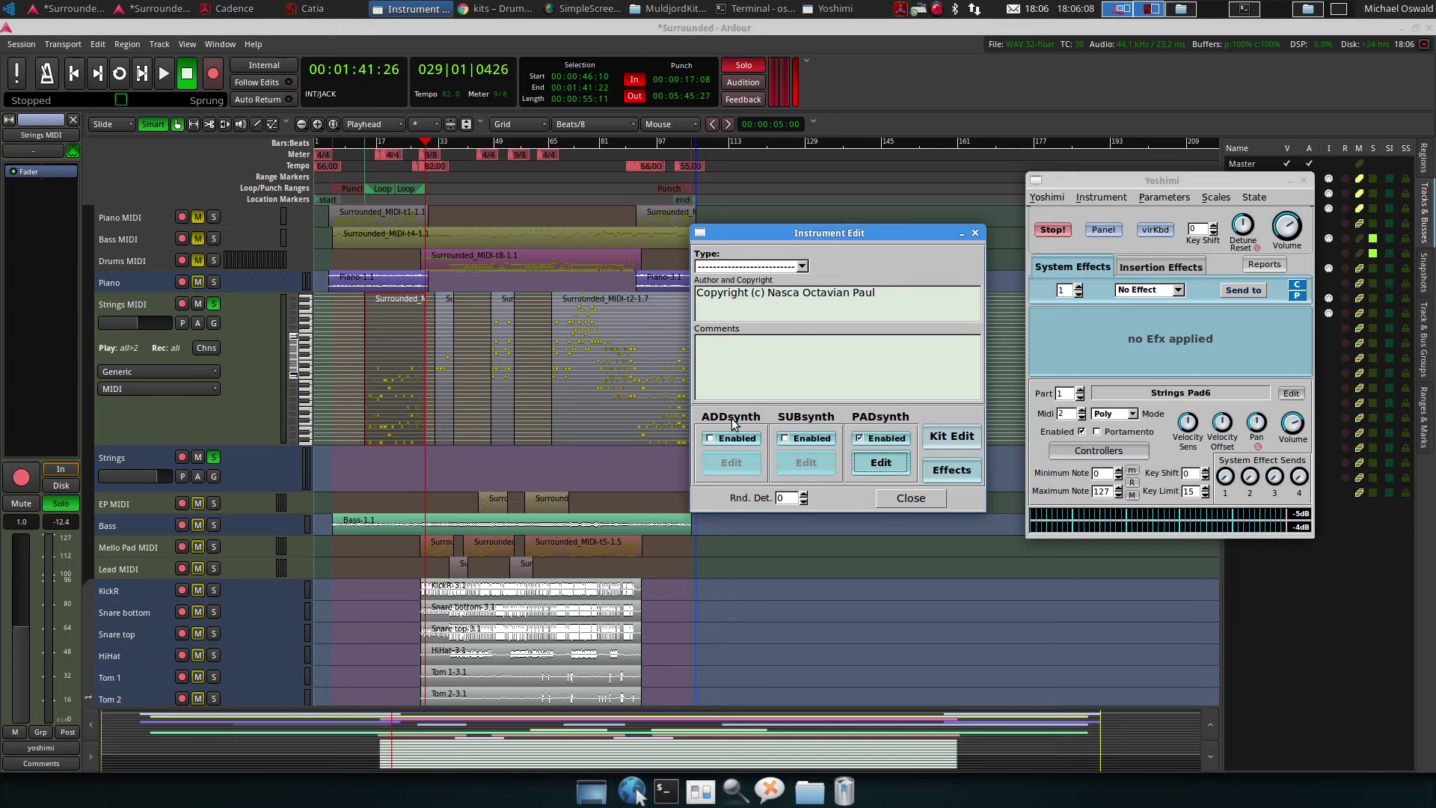
click(860, 439)
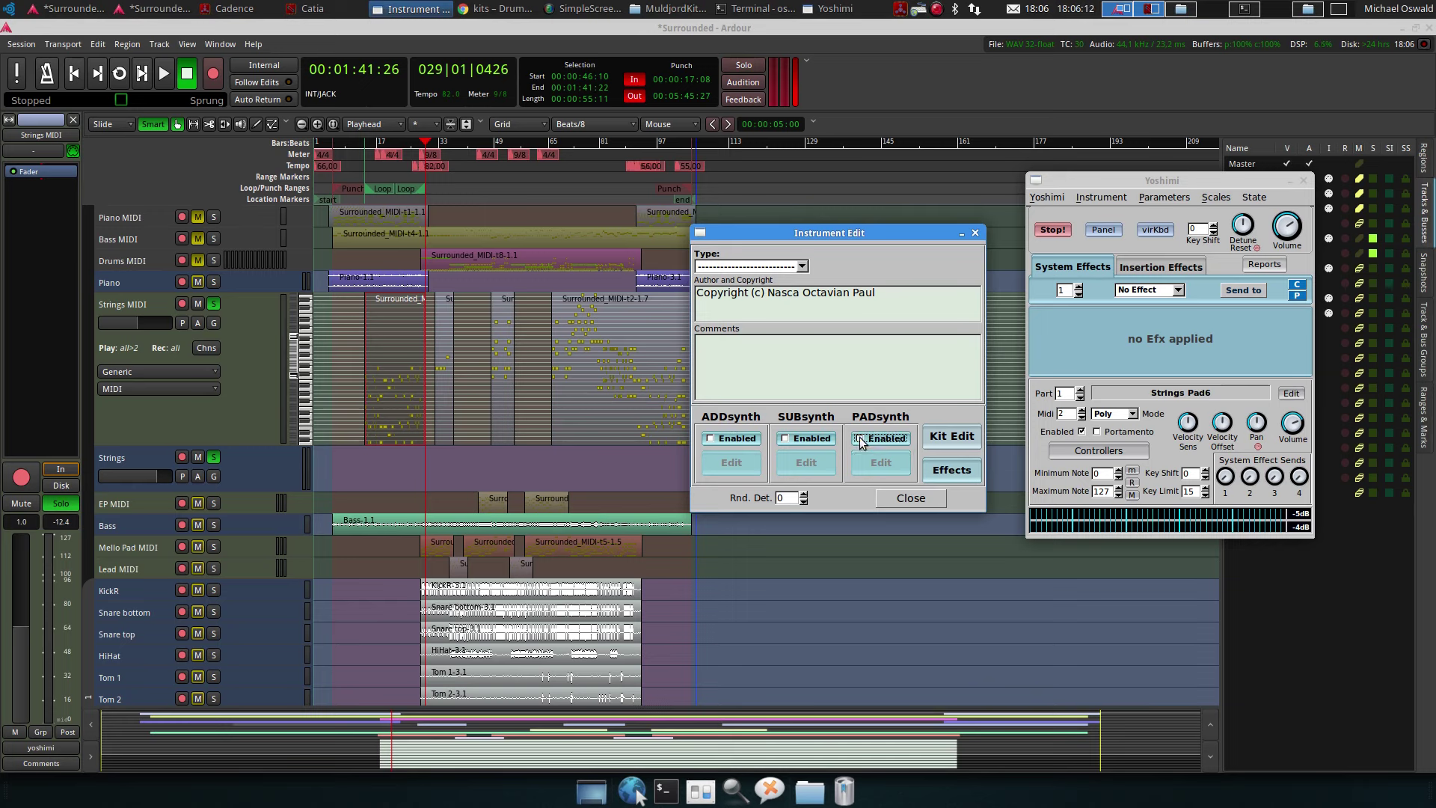
click(729, 464)
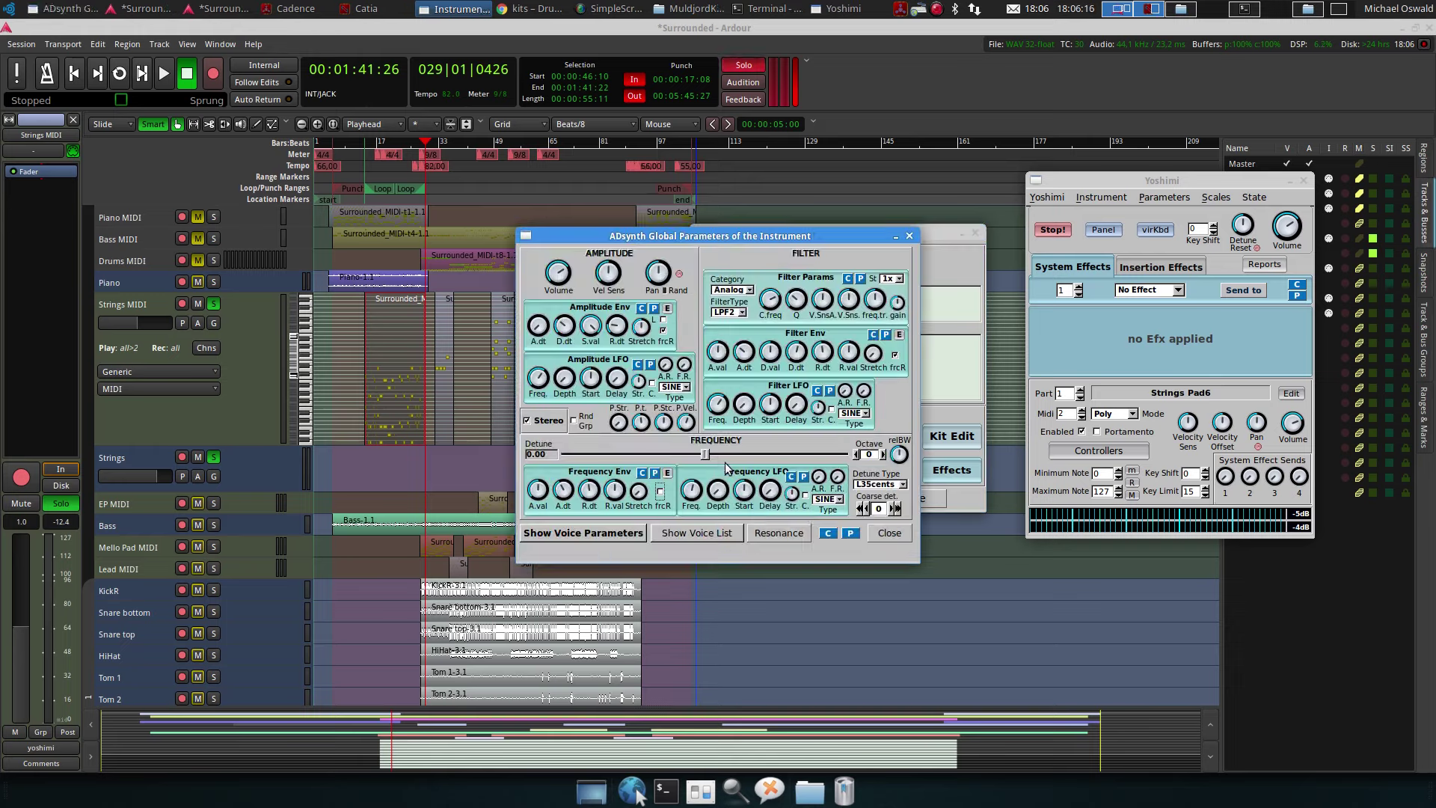
drag(684, 242, 771, 256)
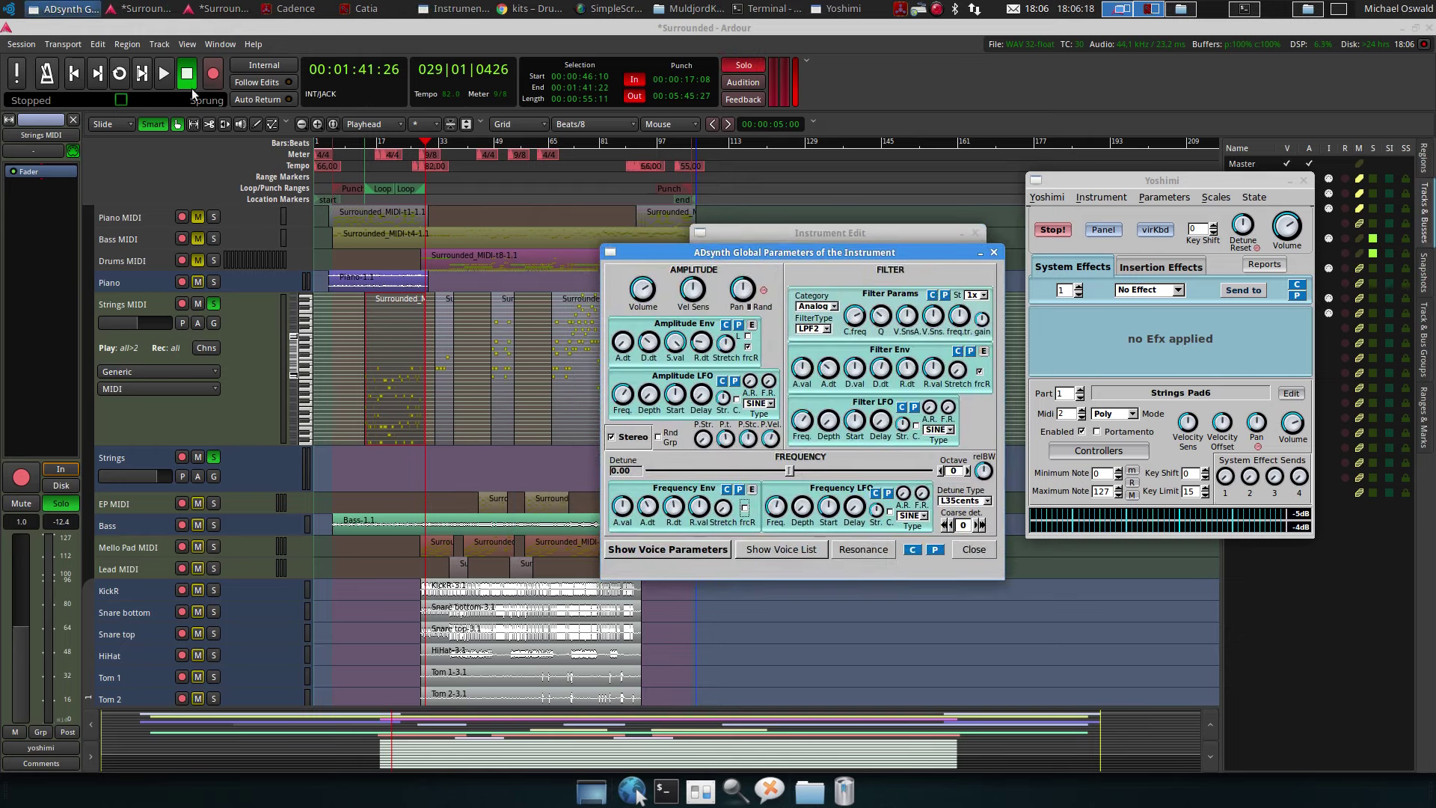
Start loop playback and open the oscillator editor for ADDsynth voice 1
click(120, 74)
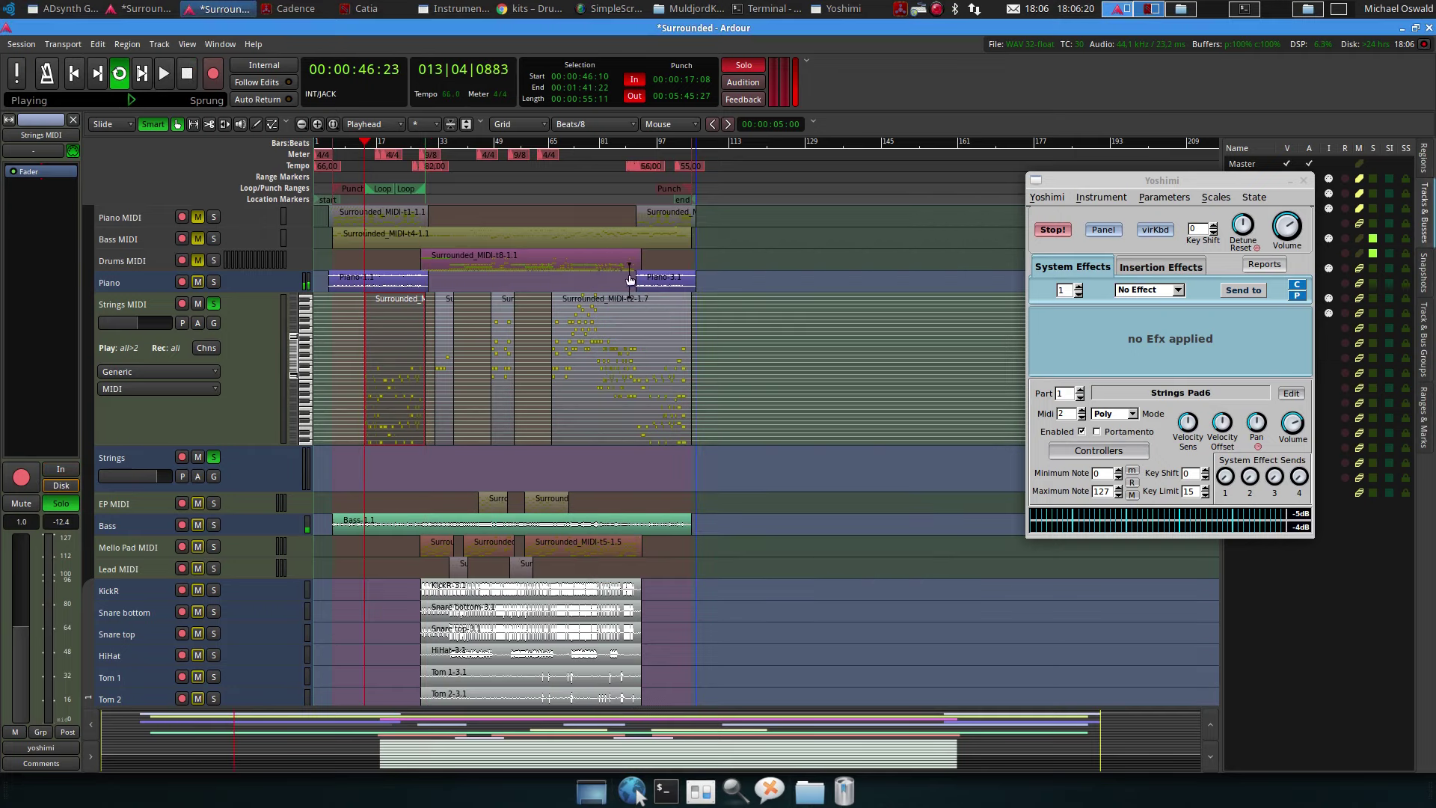
click(452, 8)
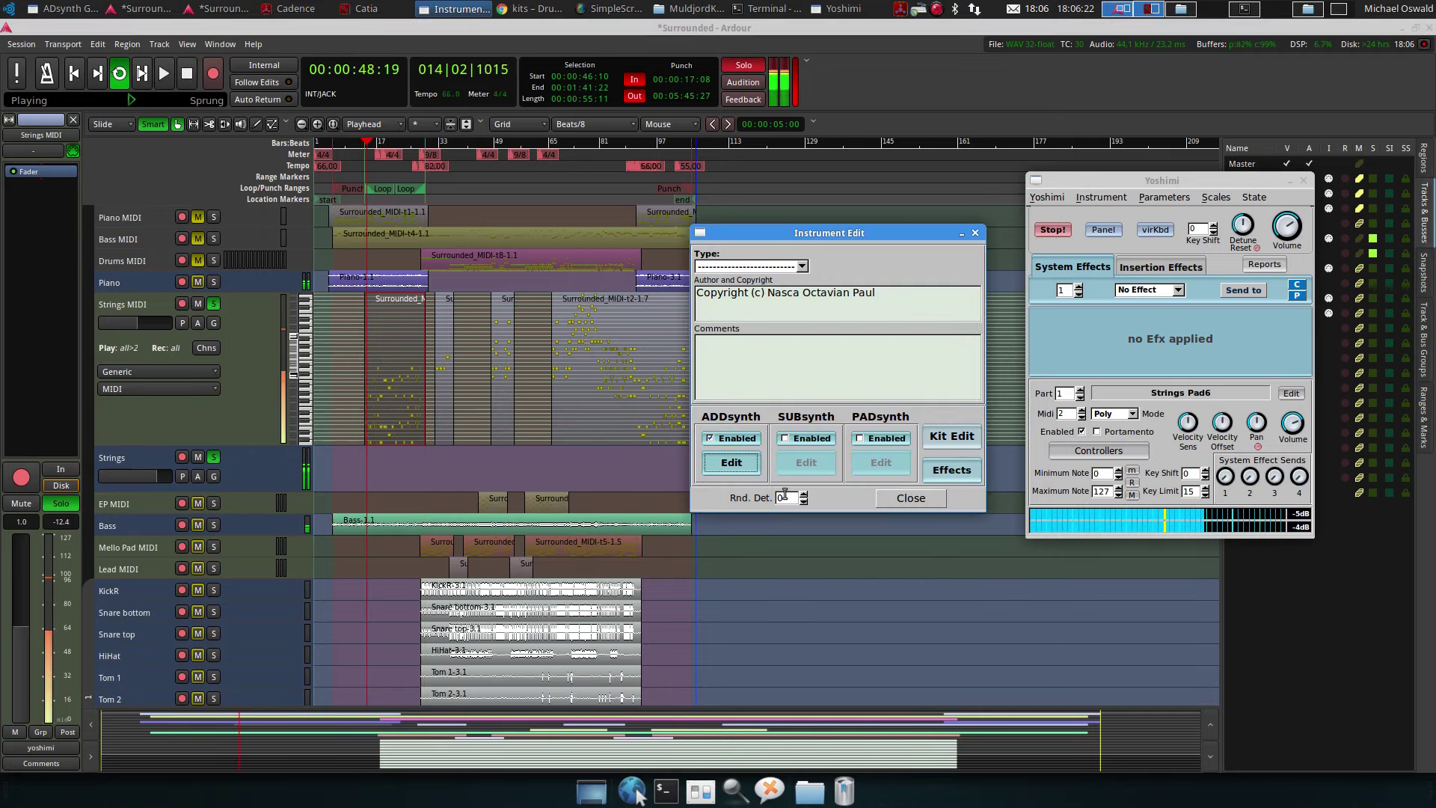
click(731, 462)
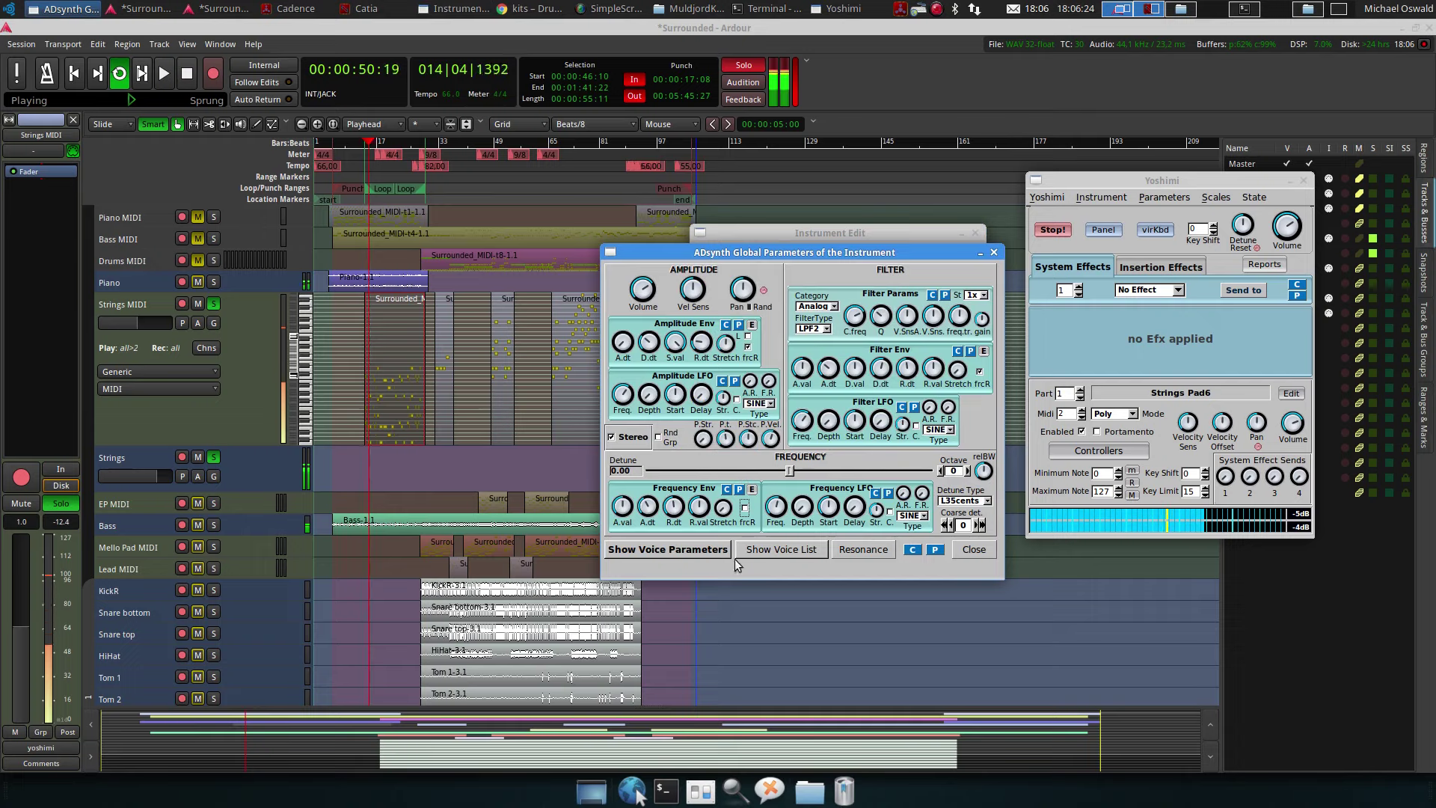
click(712, 549)
drag(157, 236, 653, 397)
click(522, 561)
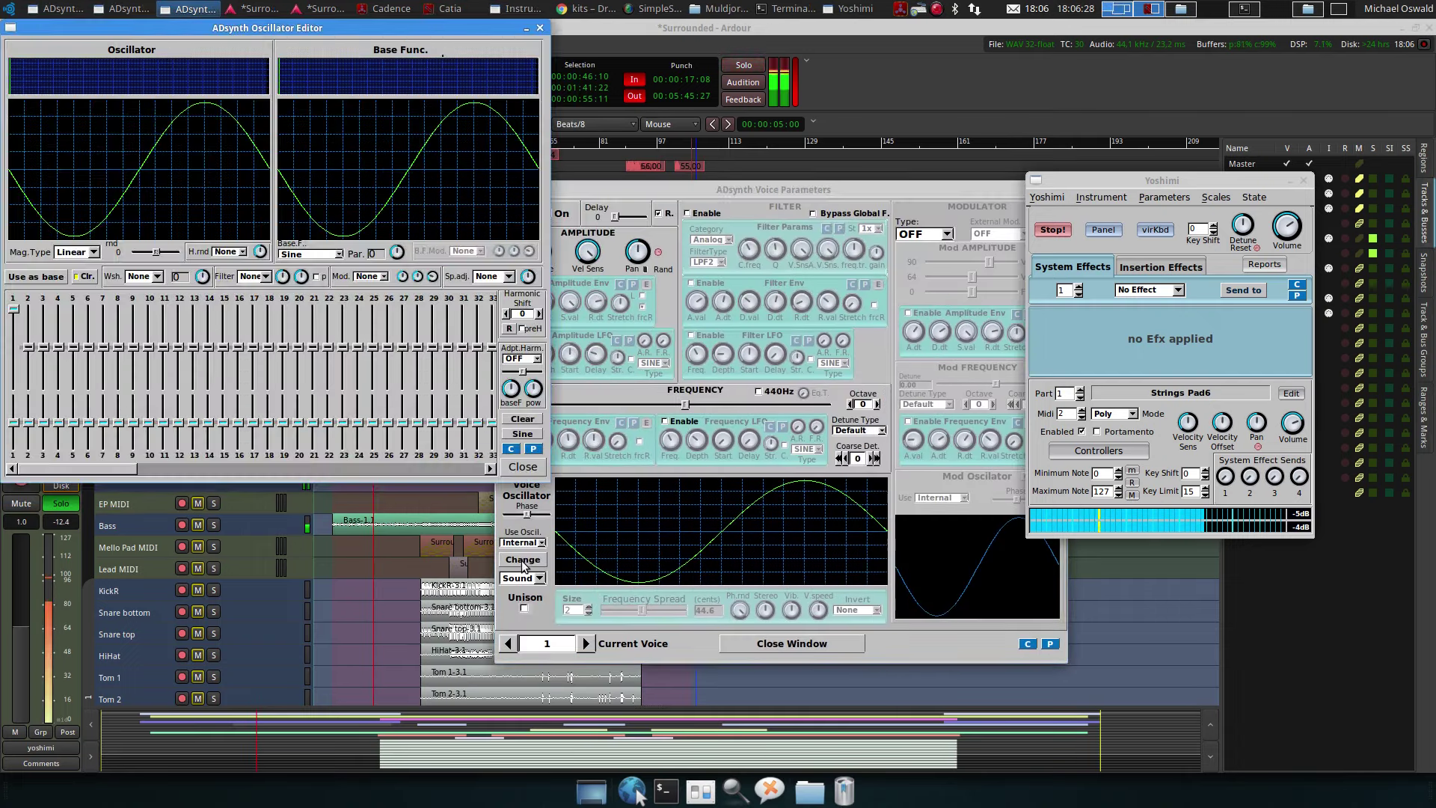
Set the oscillator's base function to Power with parameter 38, and raise harmonics 2, 4 and 8
click(309, 254)
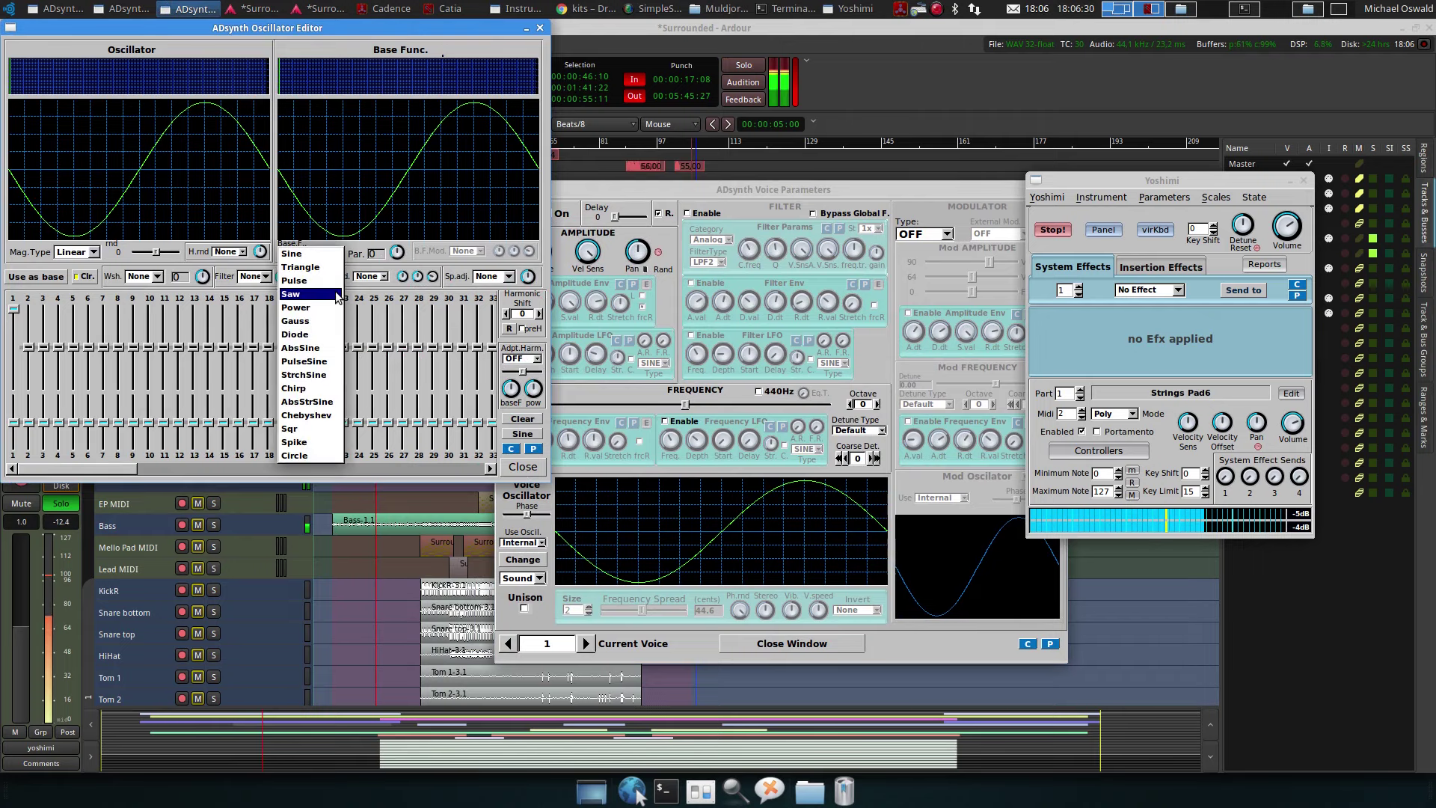
click(296, 307)
drag(397, 252, 386, 206)
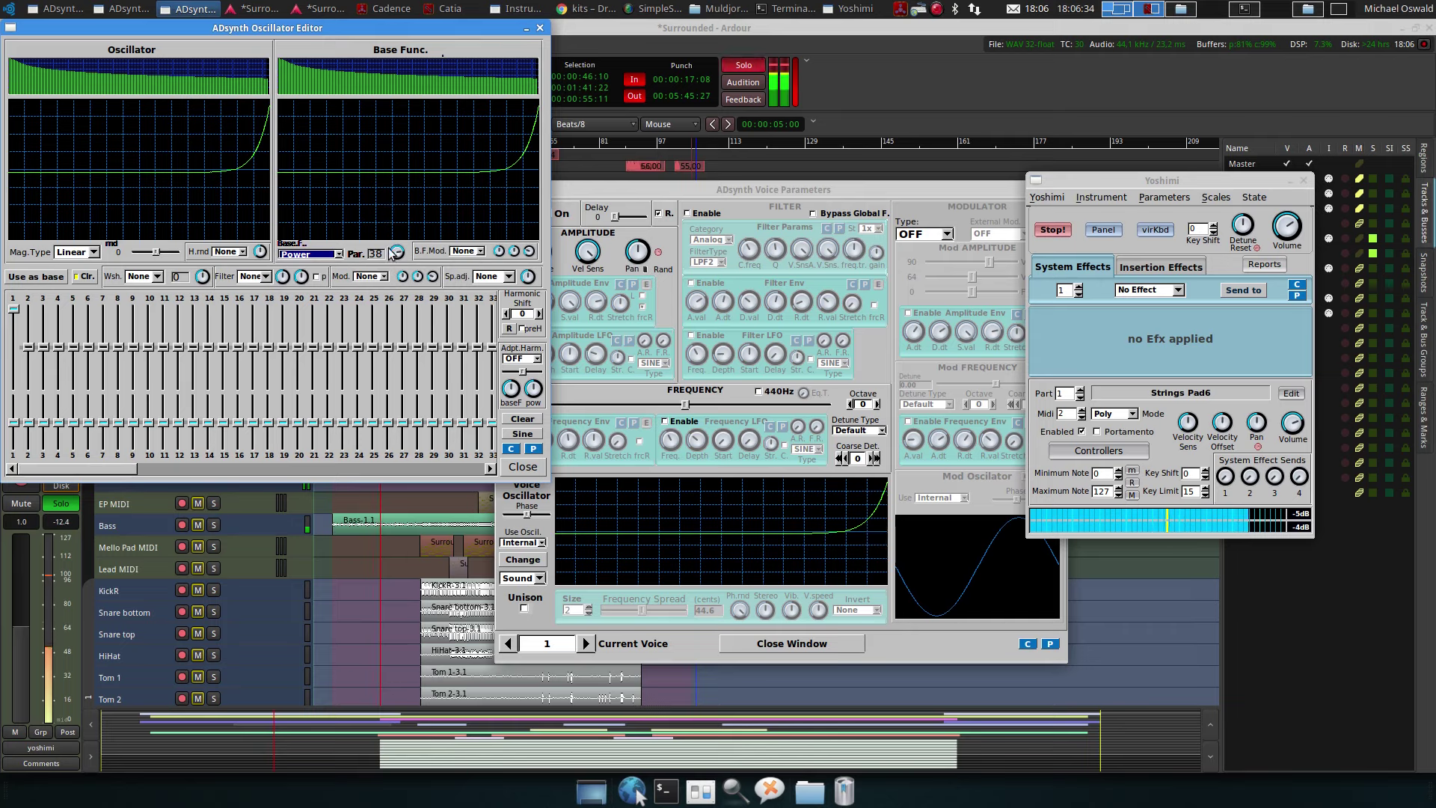
drag(30, 348, 116, 330)
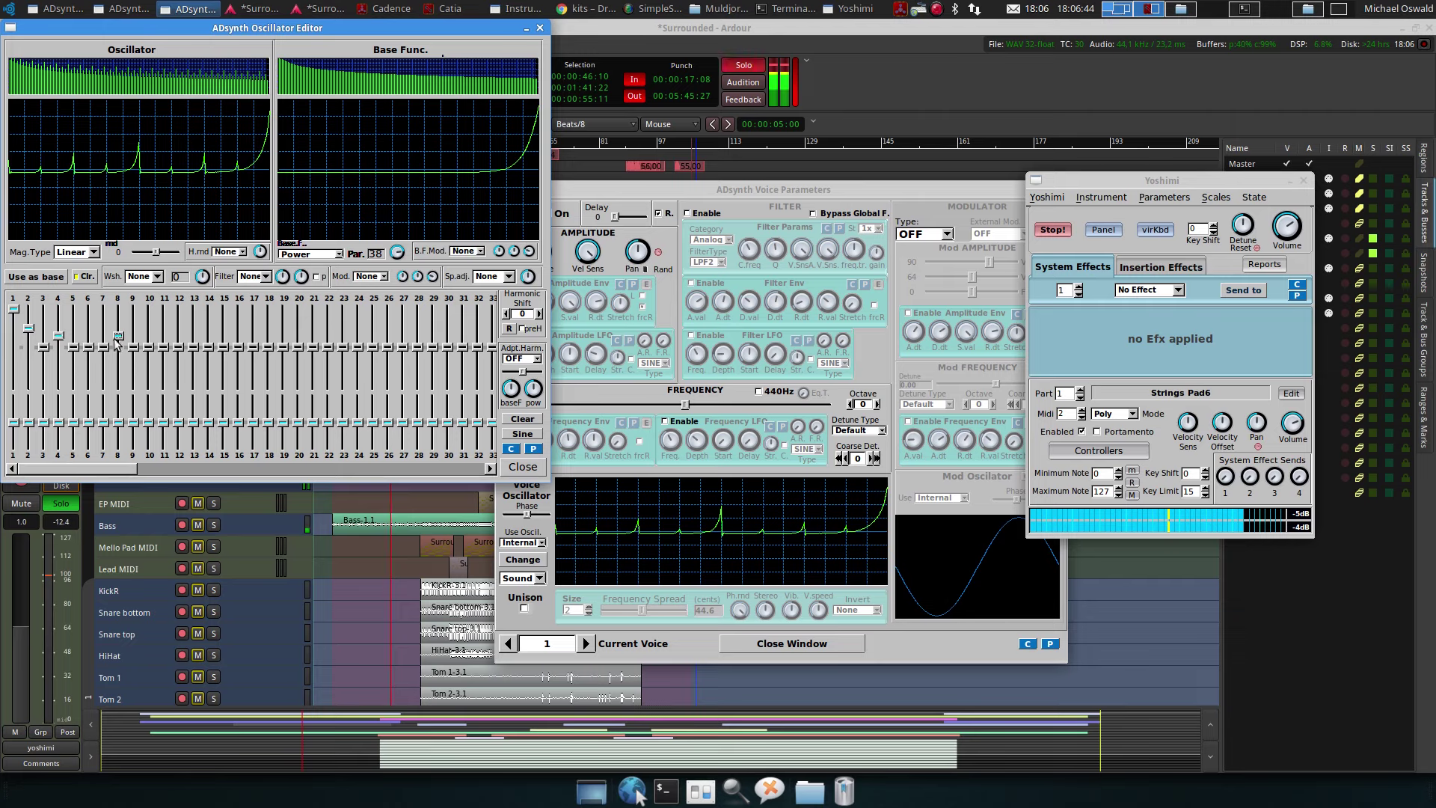
click(539, 28)
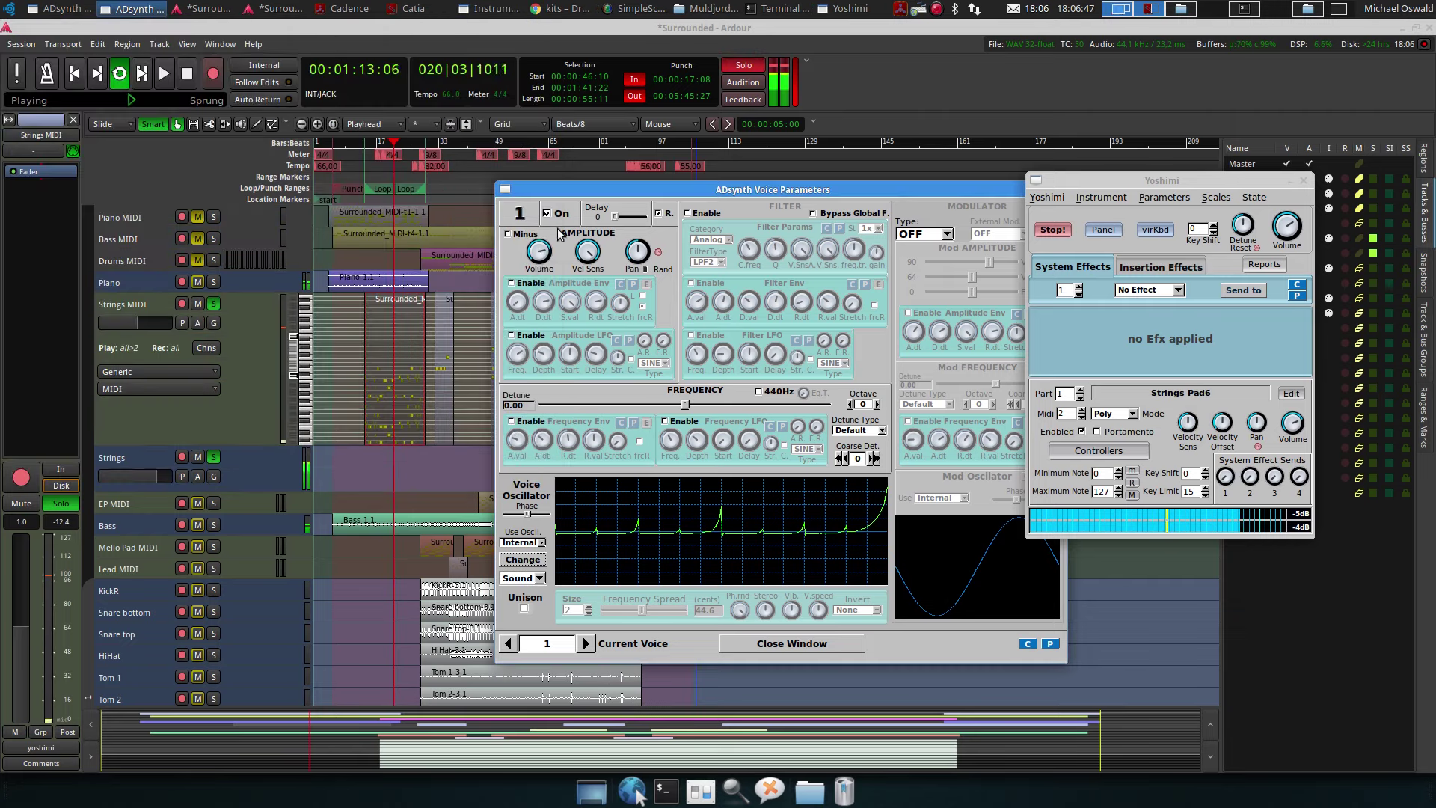
Enable unison for voice 1 with size 8 and a frequency spread of 34.8 cents
click(524, 607)
scroll(588, 610, up, 5)
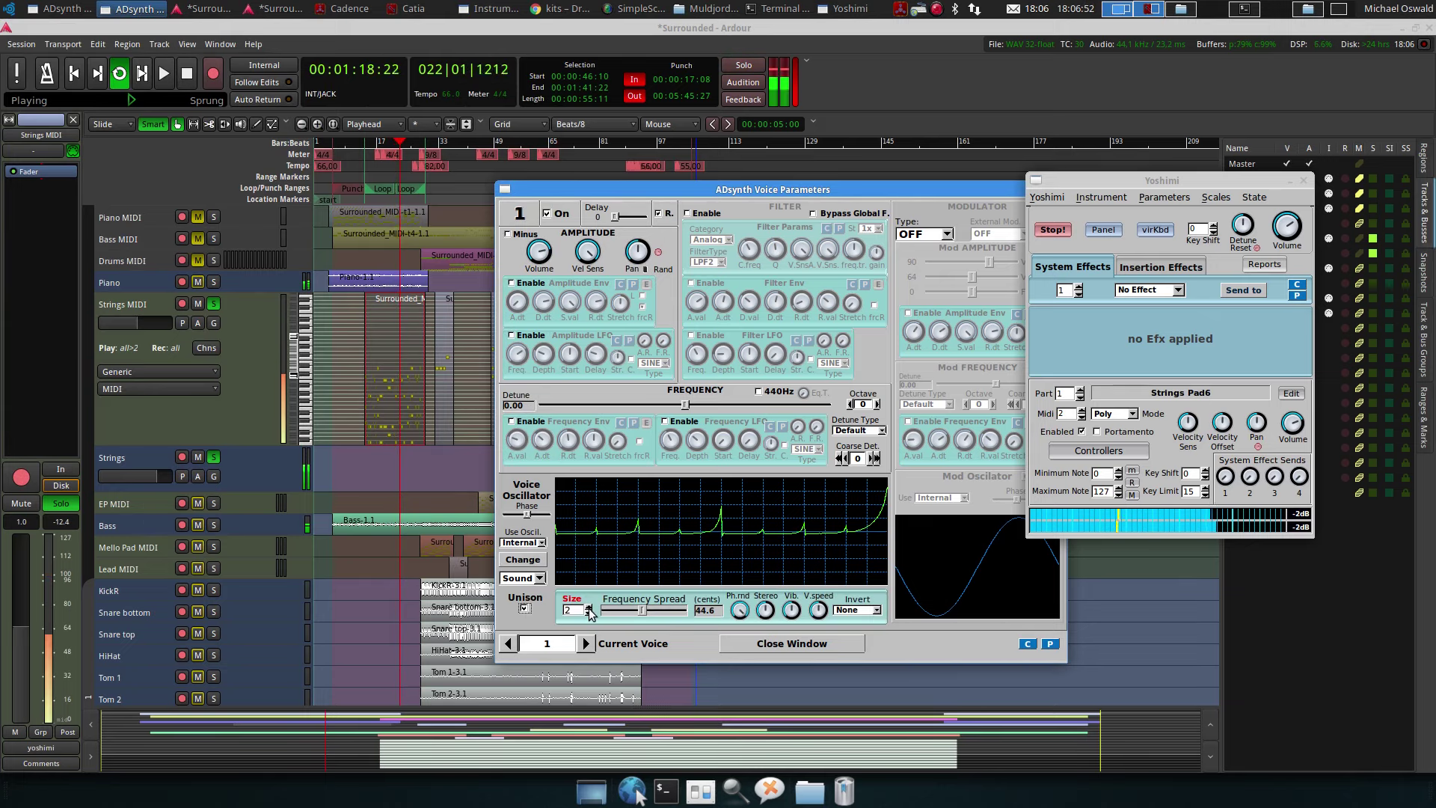
scroll(588, 611, up, 1)
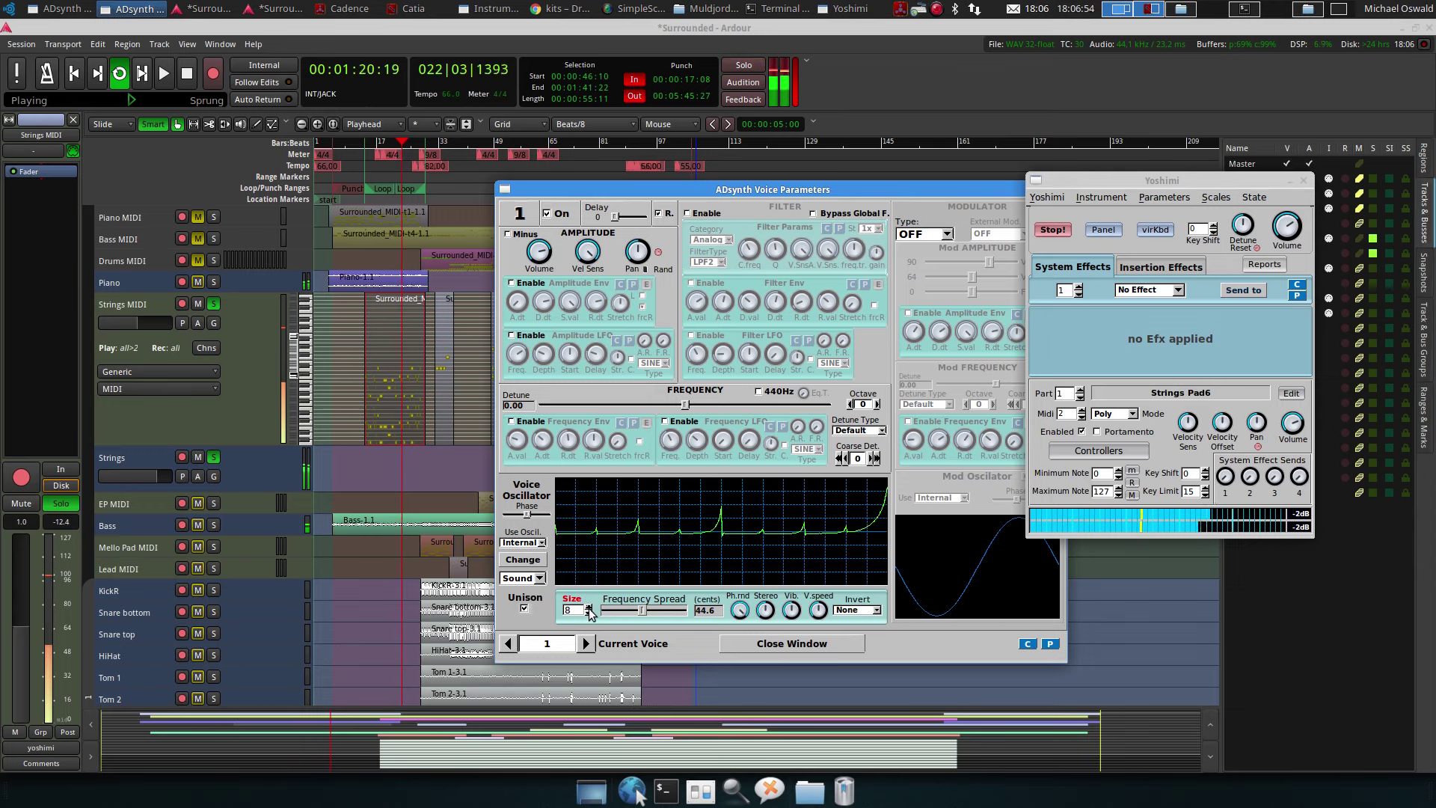
drag(641, 610, 607, 611)
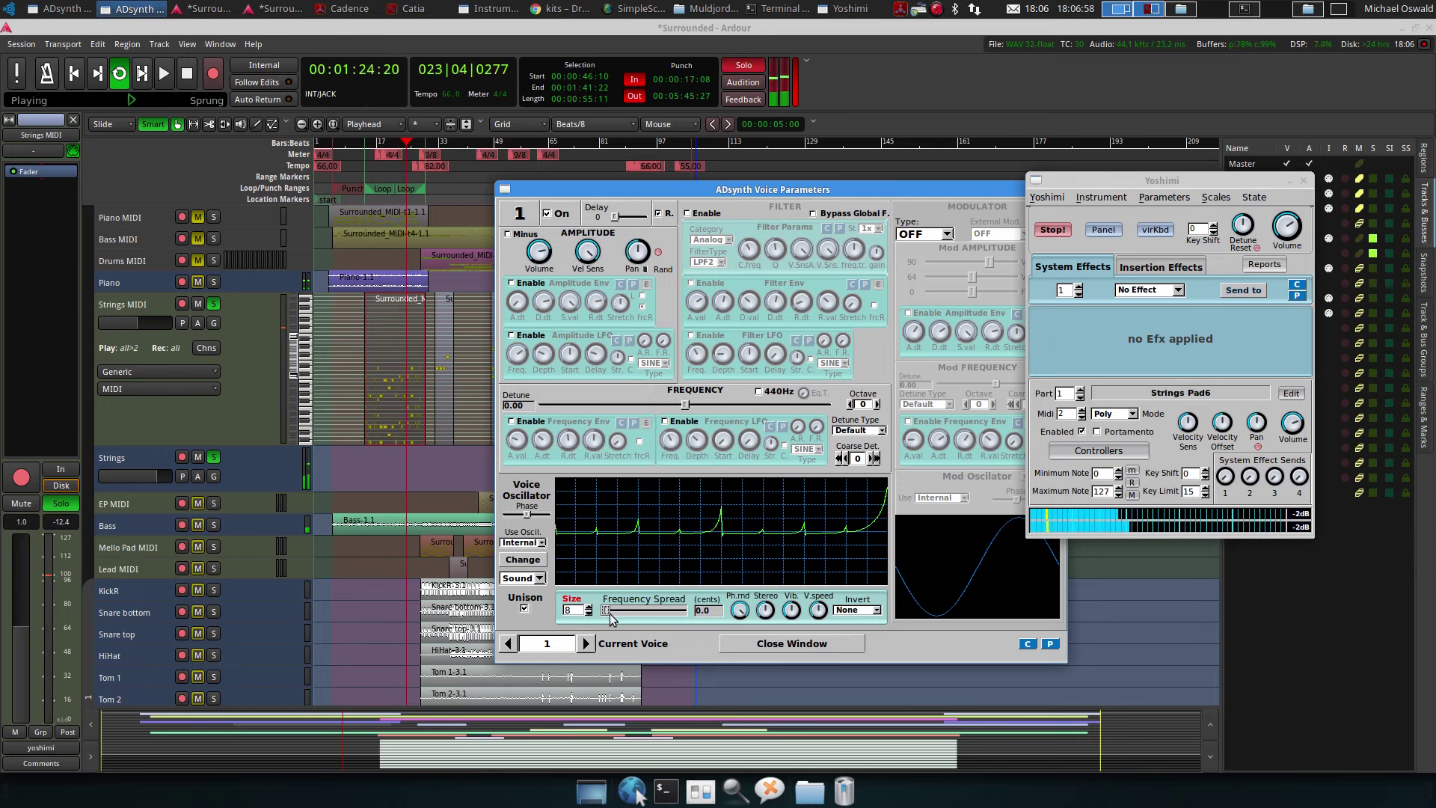
drag(606, 611, 637, 614)
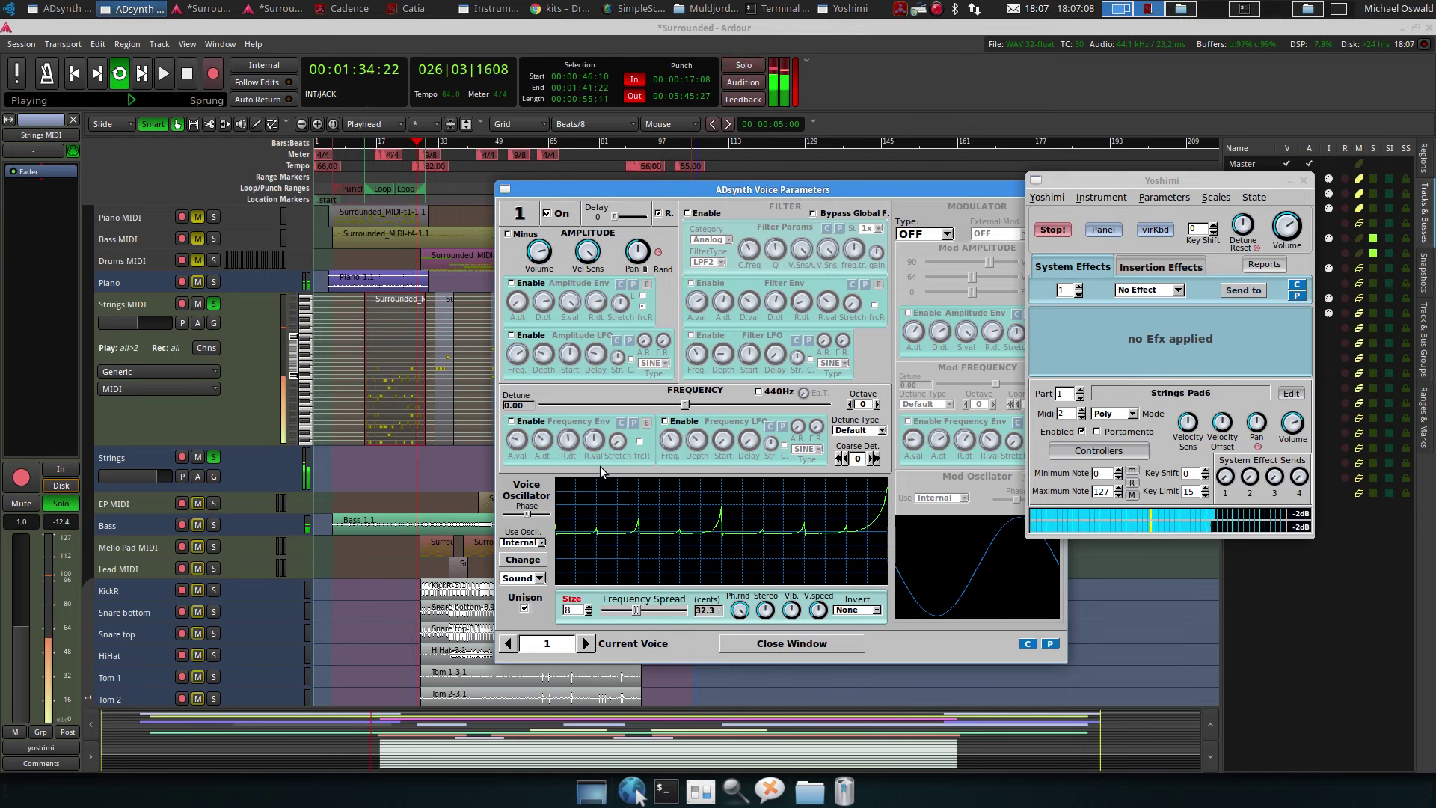
drag(635, 609, 638, 610)
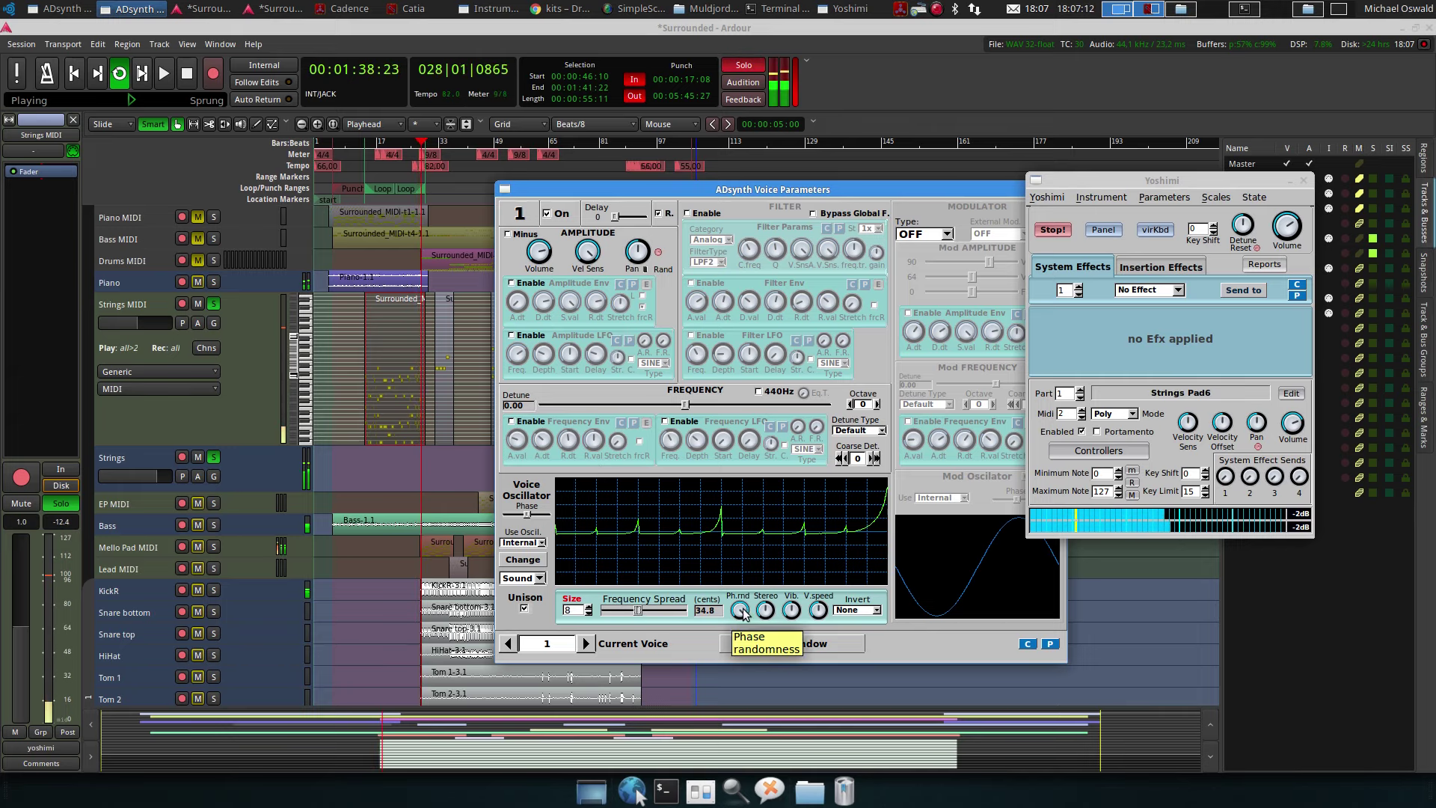
mouse_move(763, 611)
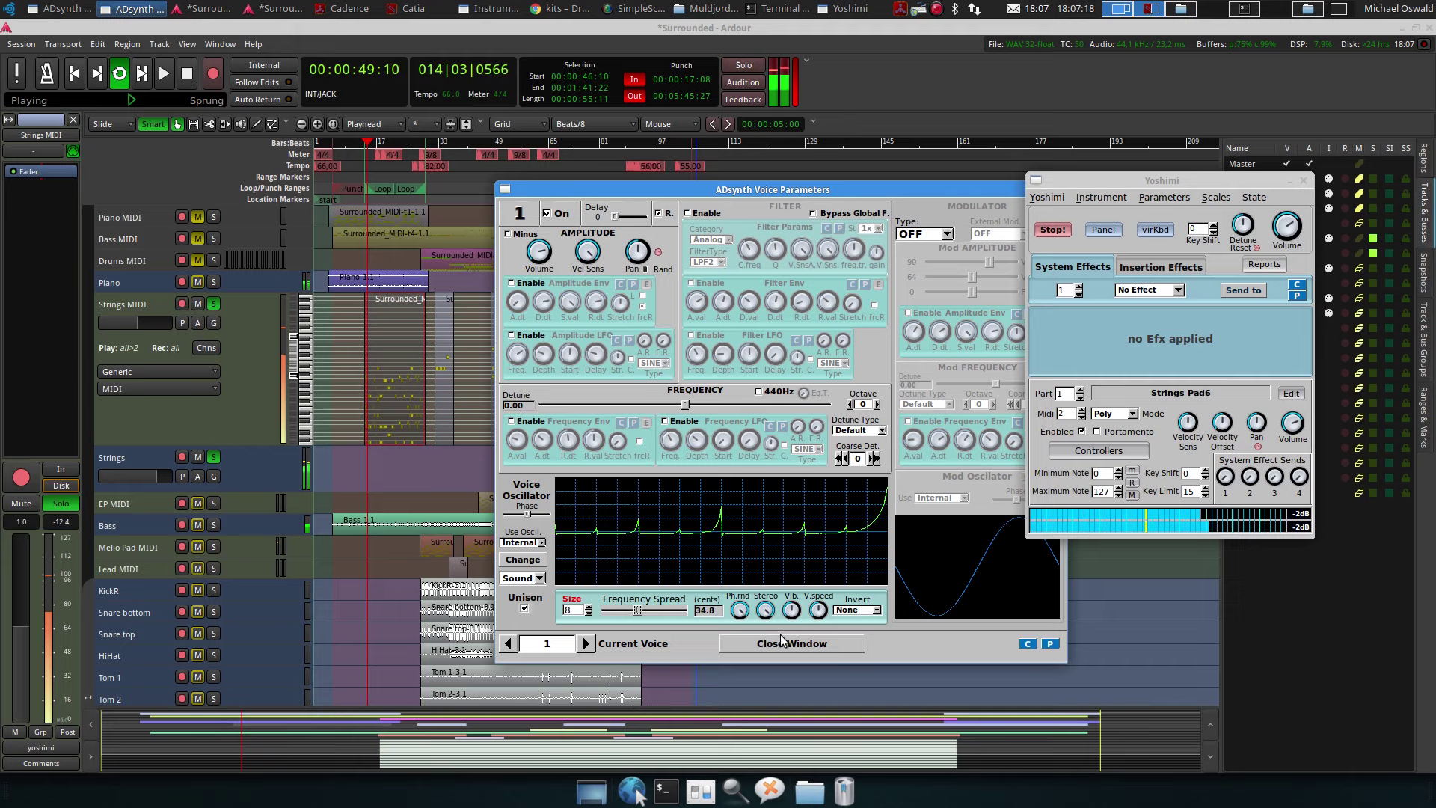
Close the voice parameters and adjust the attack and decay times of the ADDsynth global amplitude envelope
drag(662, 183, 575, 166)
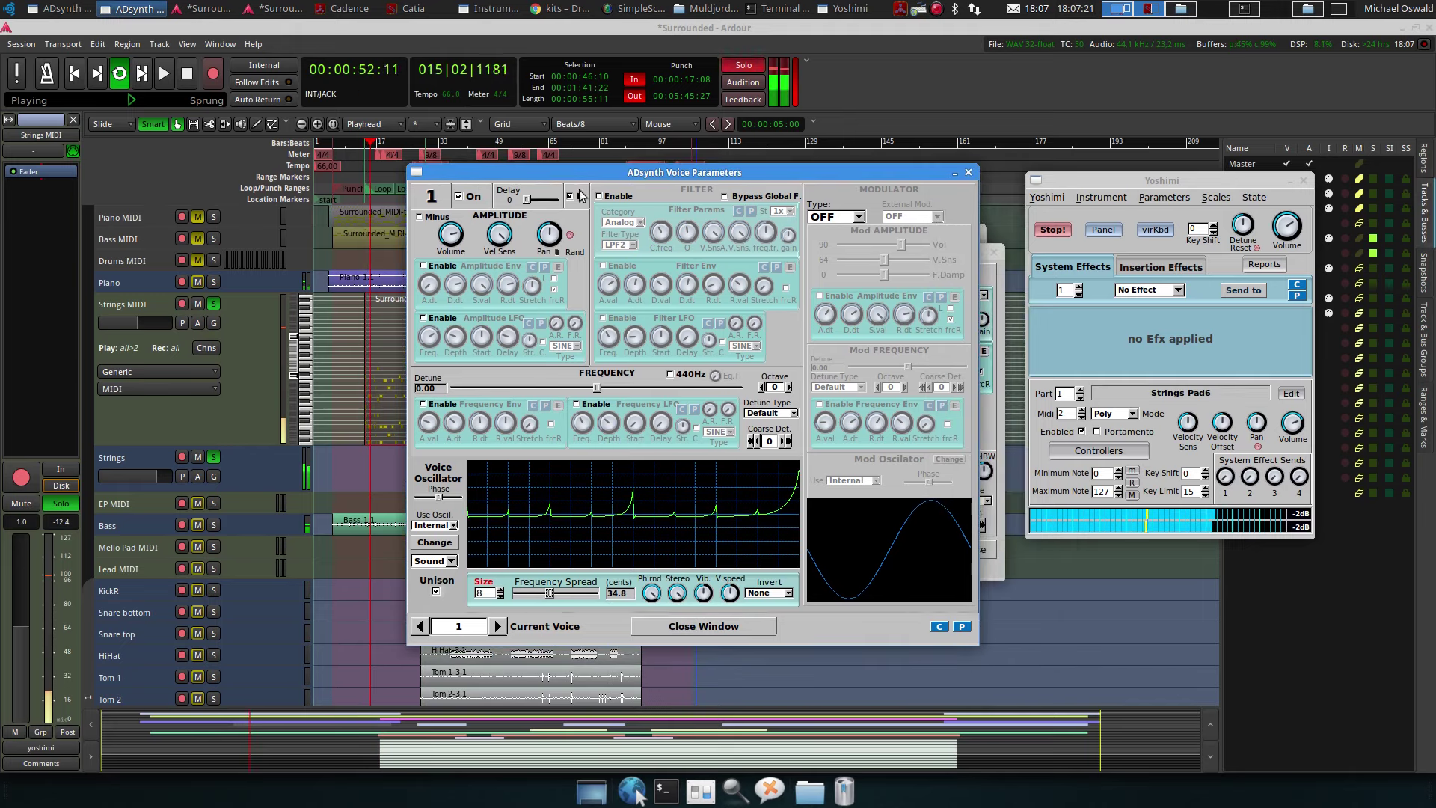
click(635, 624)
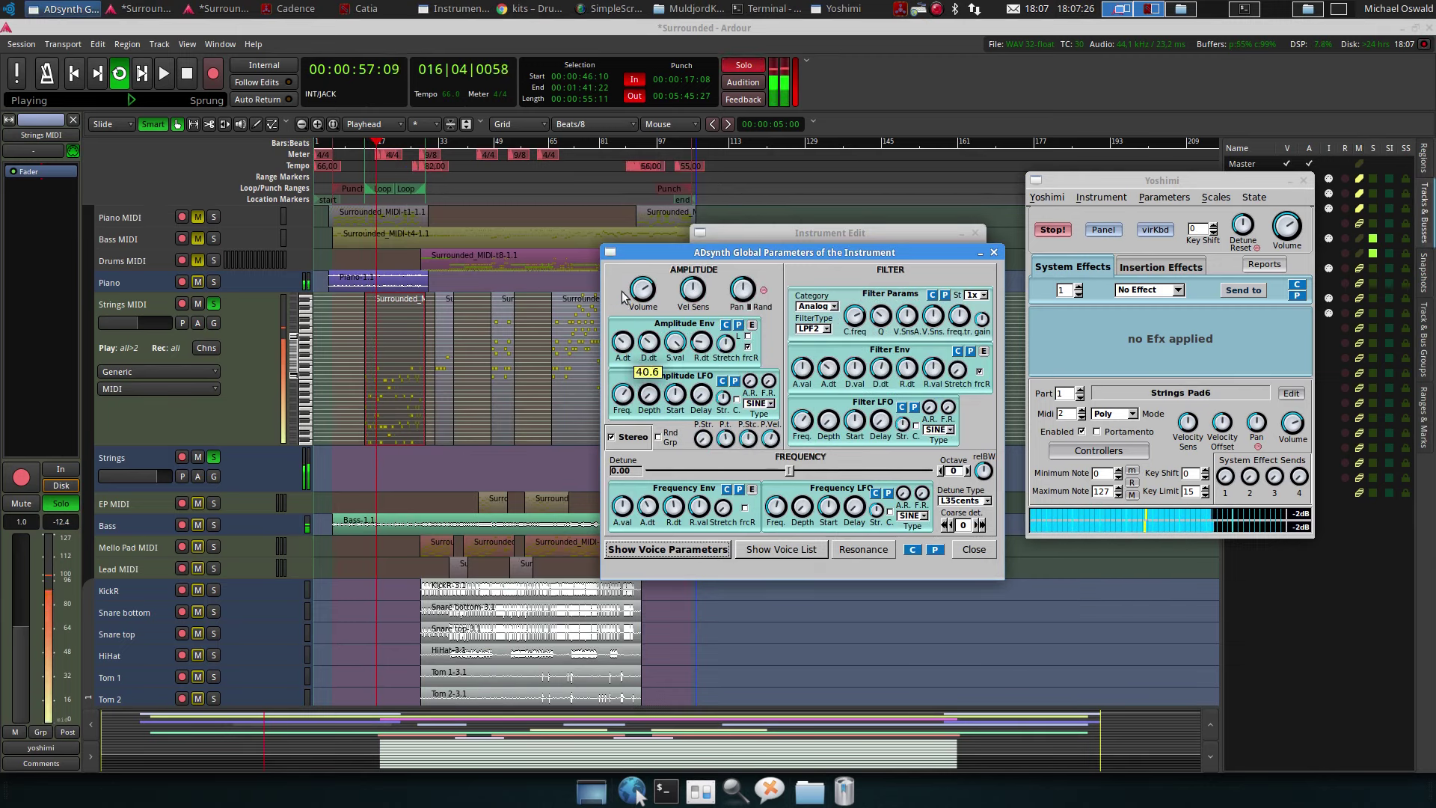
scroll(621, 344, down, 3)
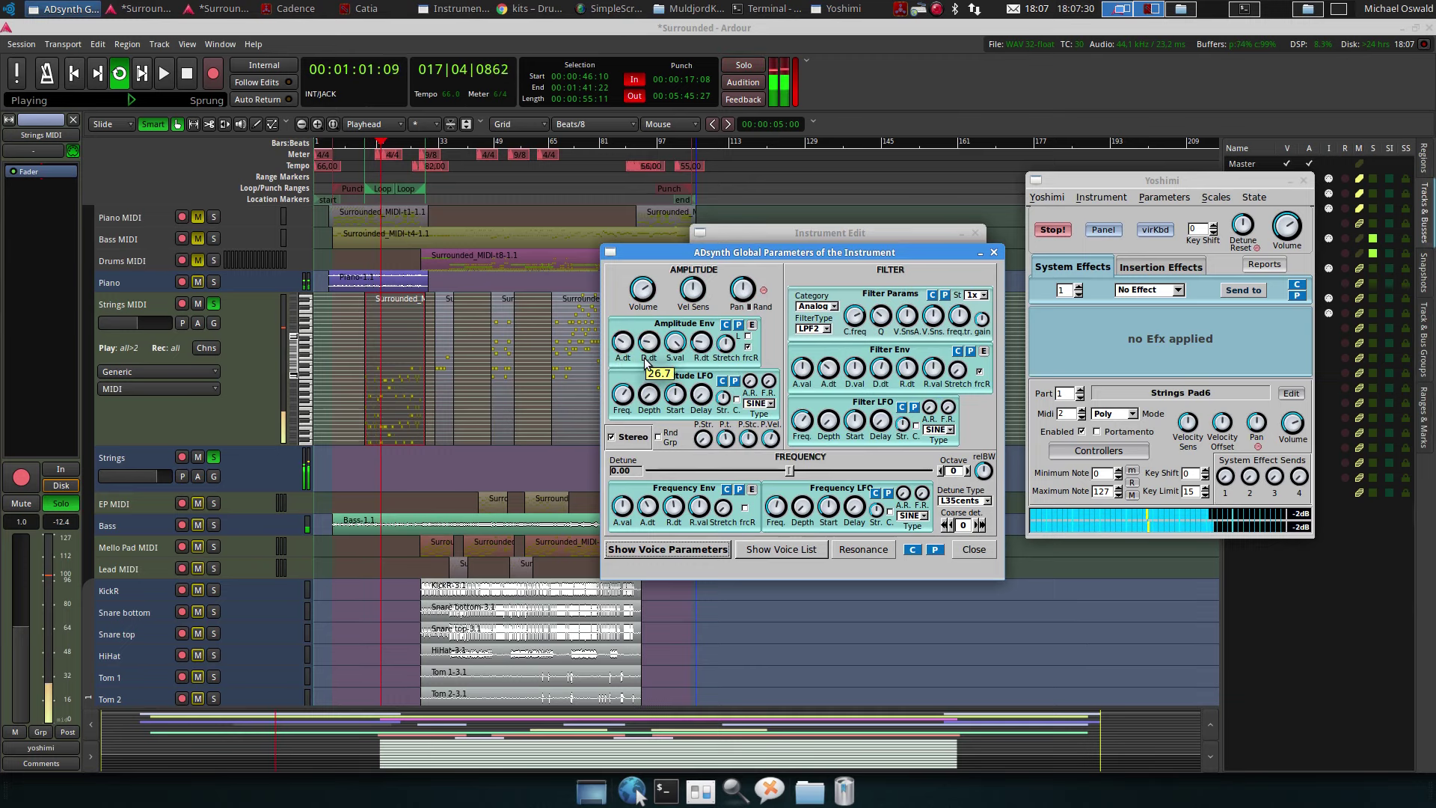
scroll(624, 359, down, 2)
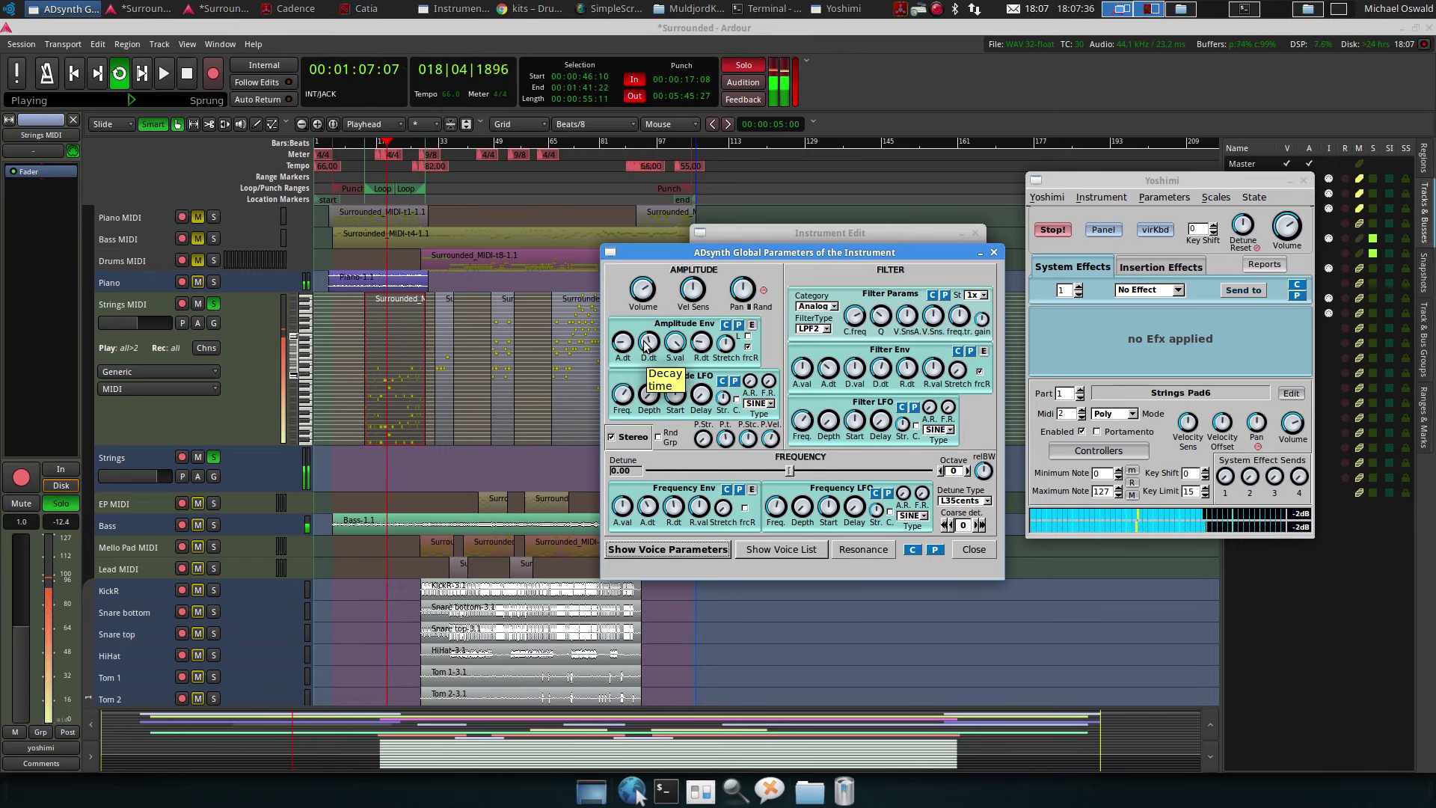
drag(646, 344, 647, 348)
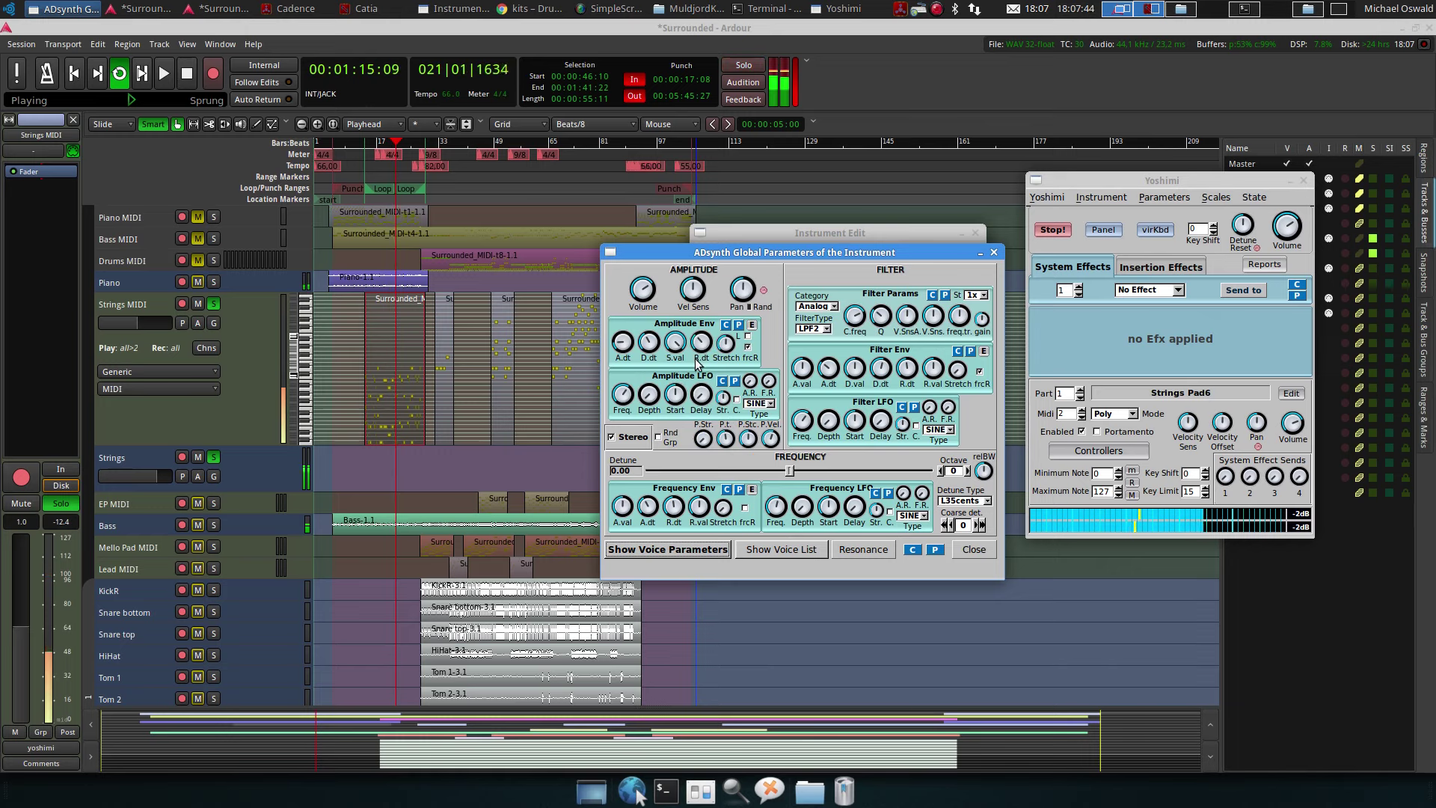
Close the ADDsynth global parameters and restart playback from the beginning of the loop
mouse_move(697, 342)
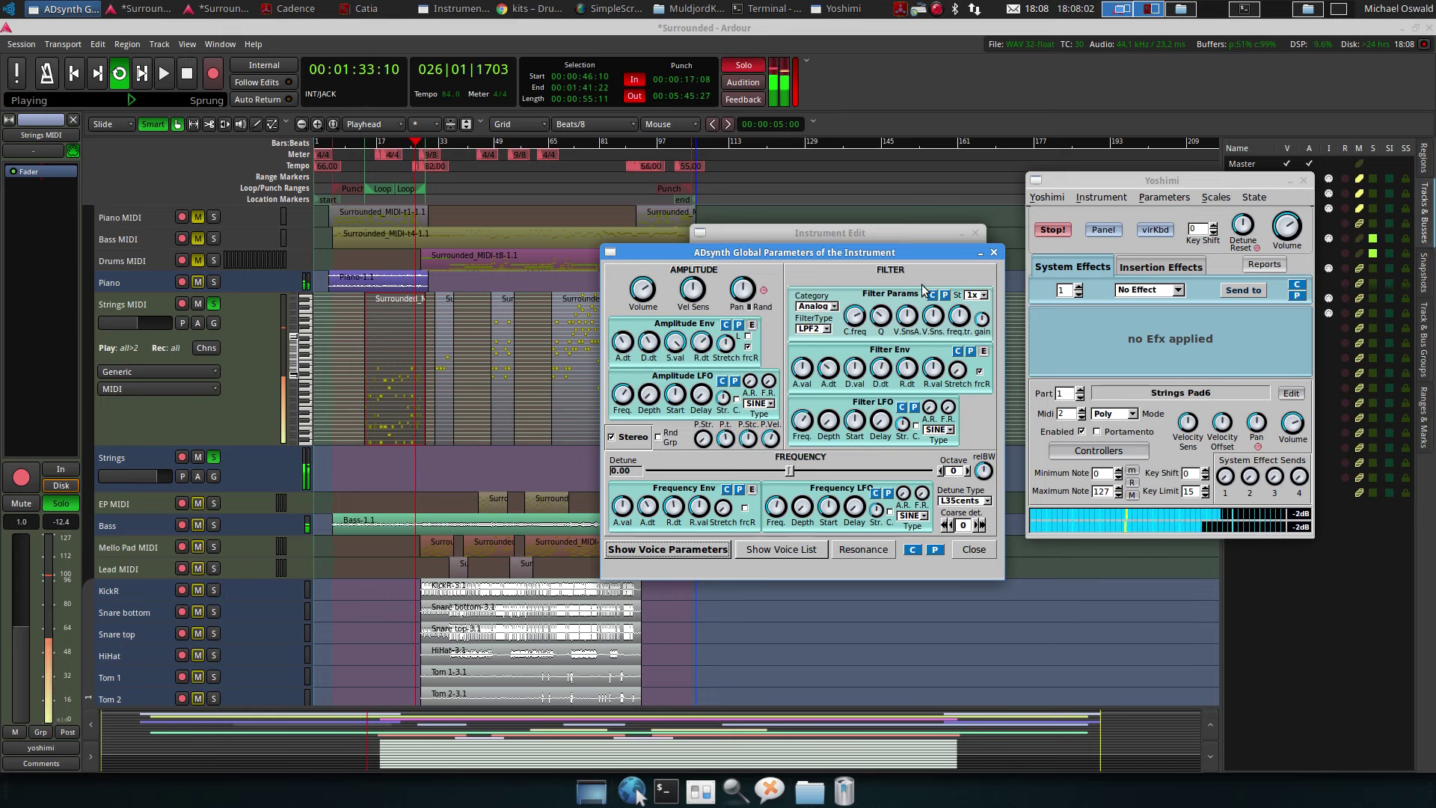
click(993, 252)
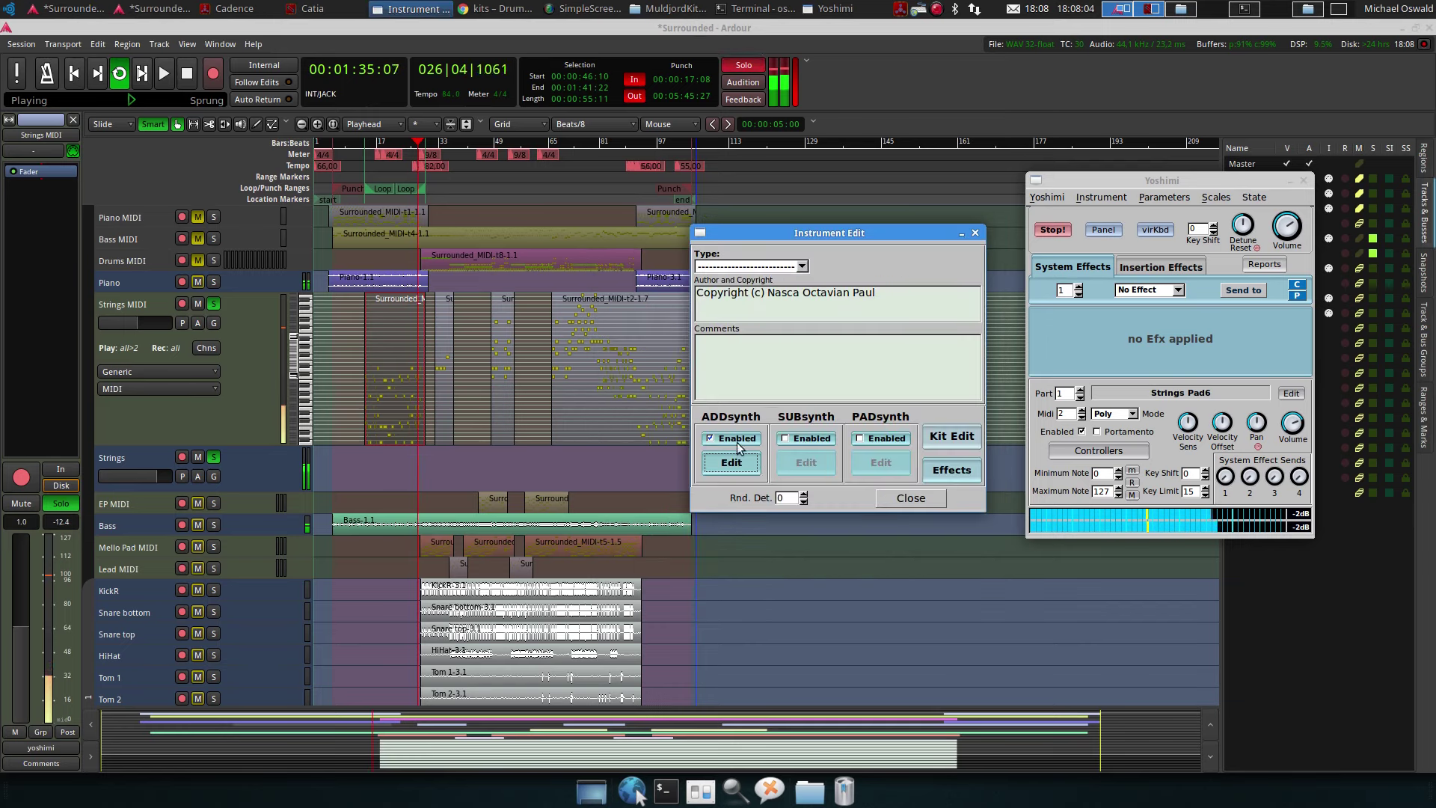
click(185, 79)
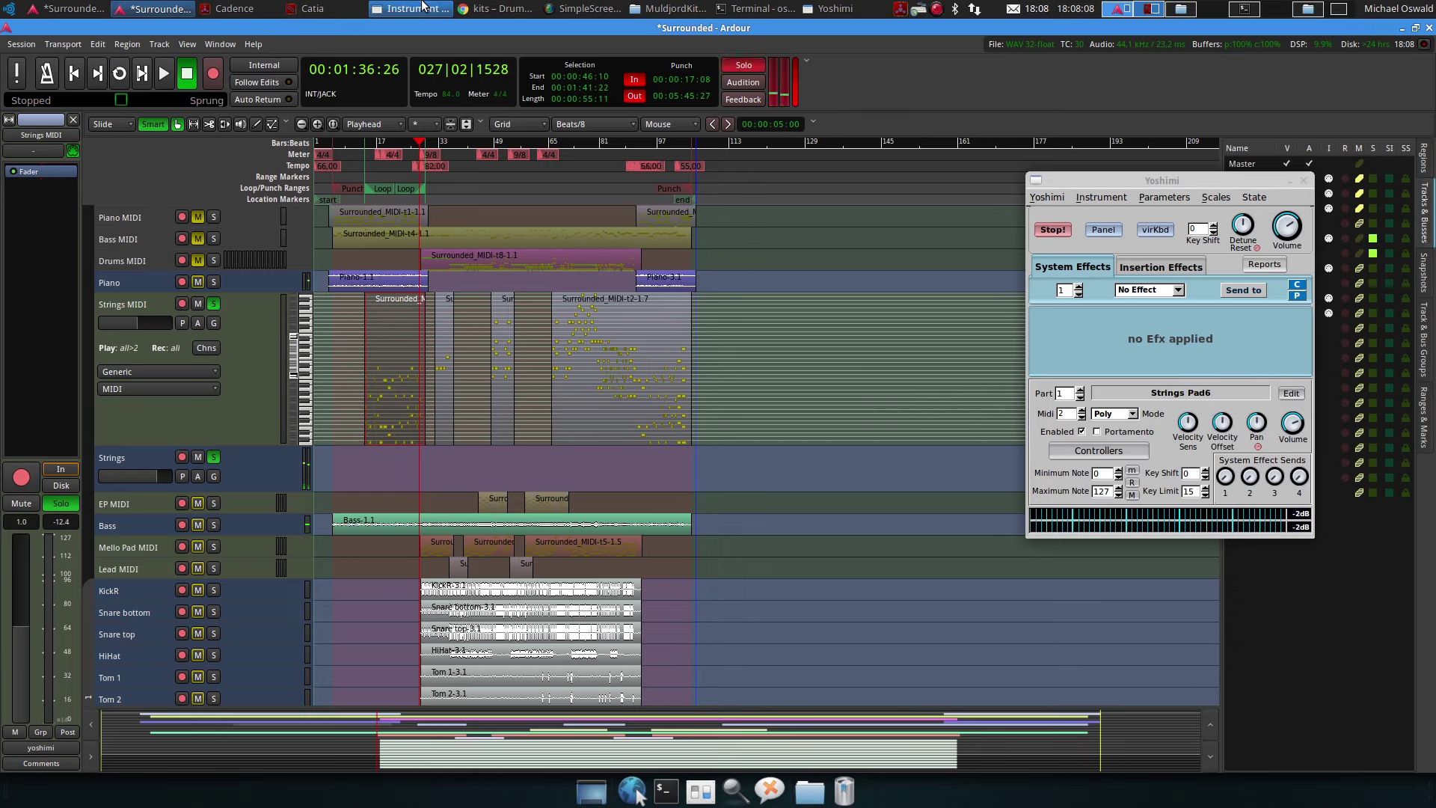
key(l)
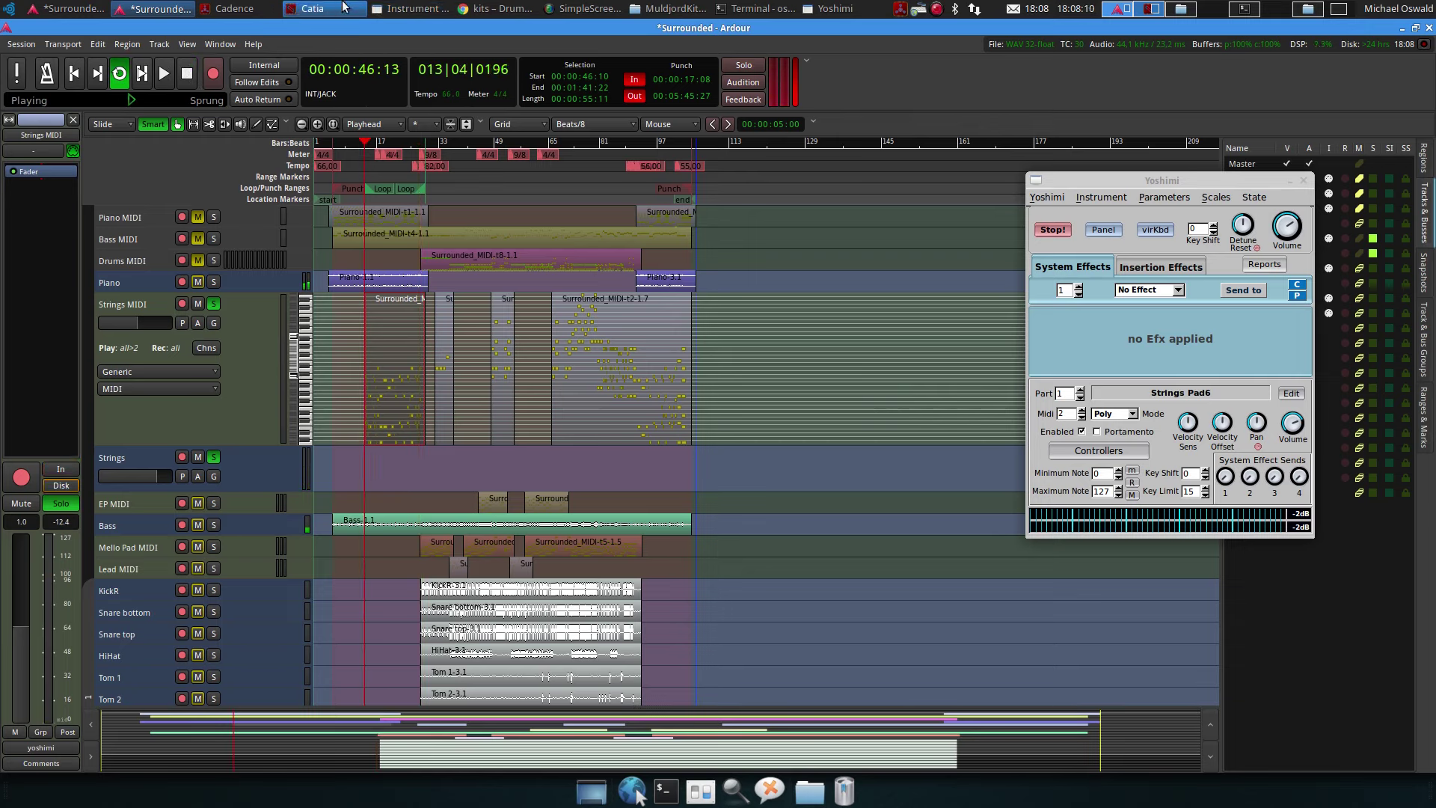
Enable PADsynth for the Strings Pad6 instrument and reopen the oscillator editor for ADDsynth voice 1
click(413, 8)
click(859, 440)
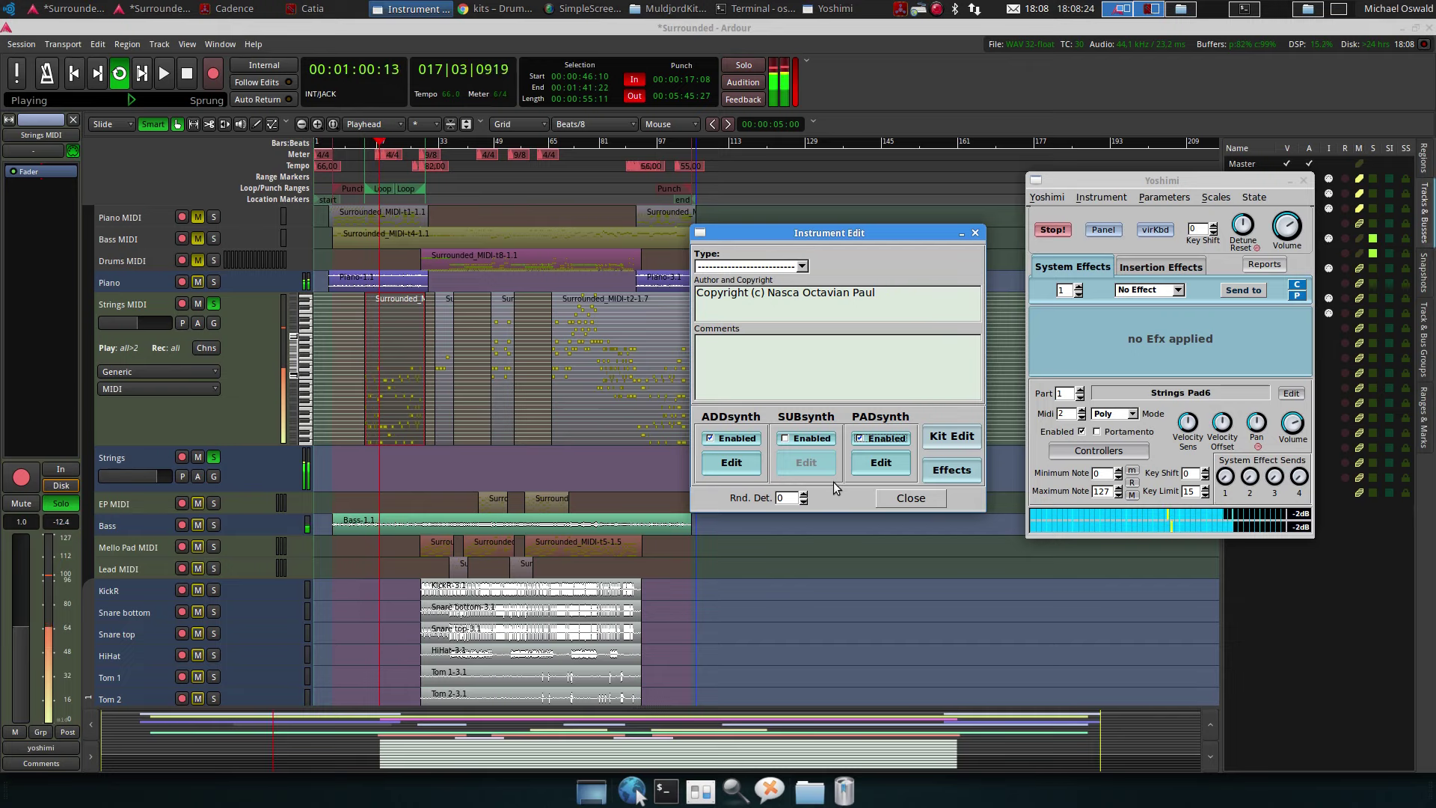
click(756, 465)
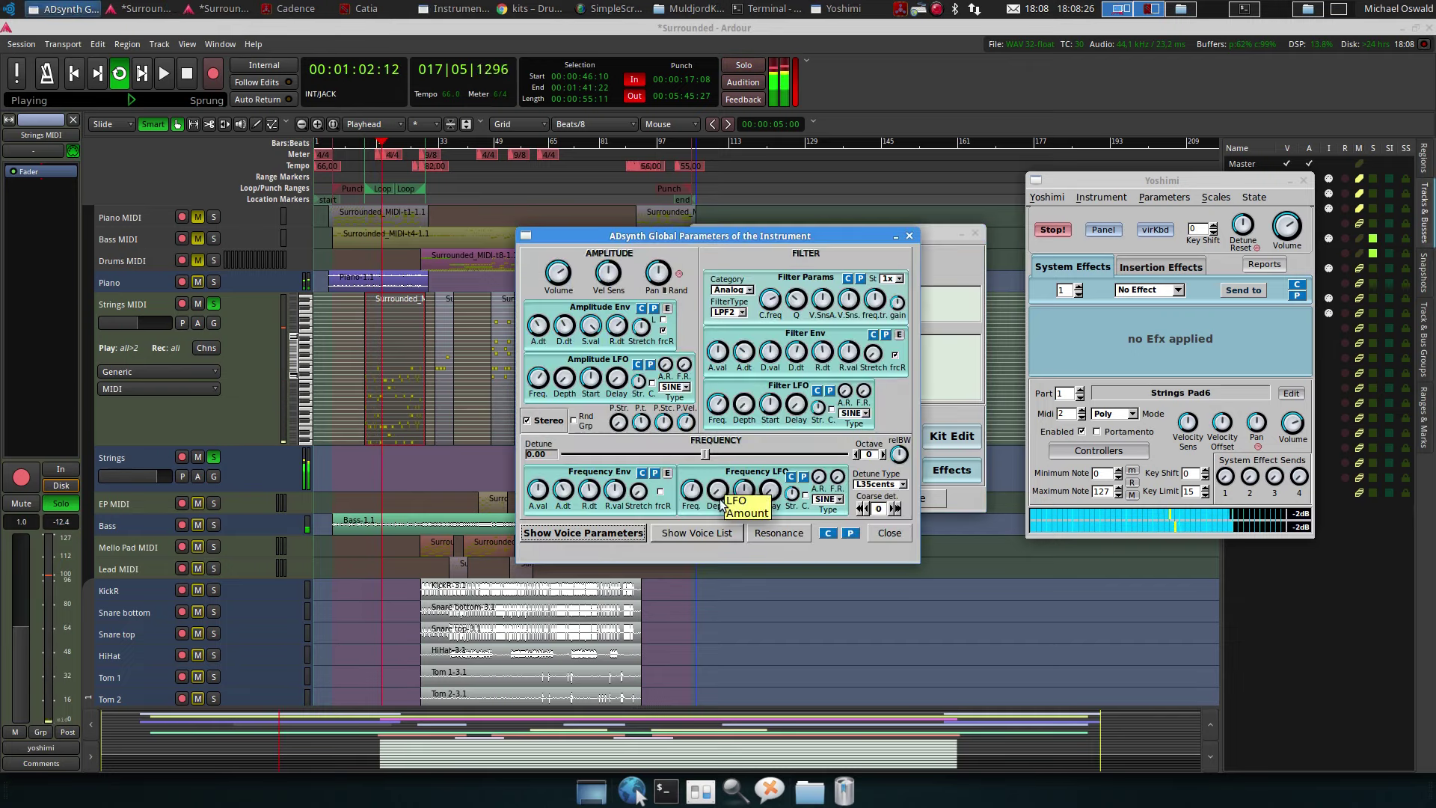
click(561, 533)
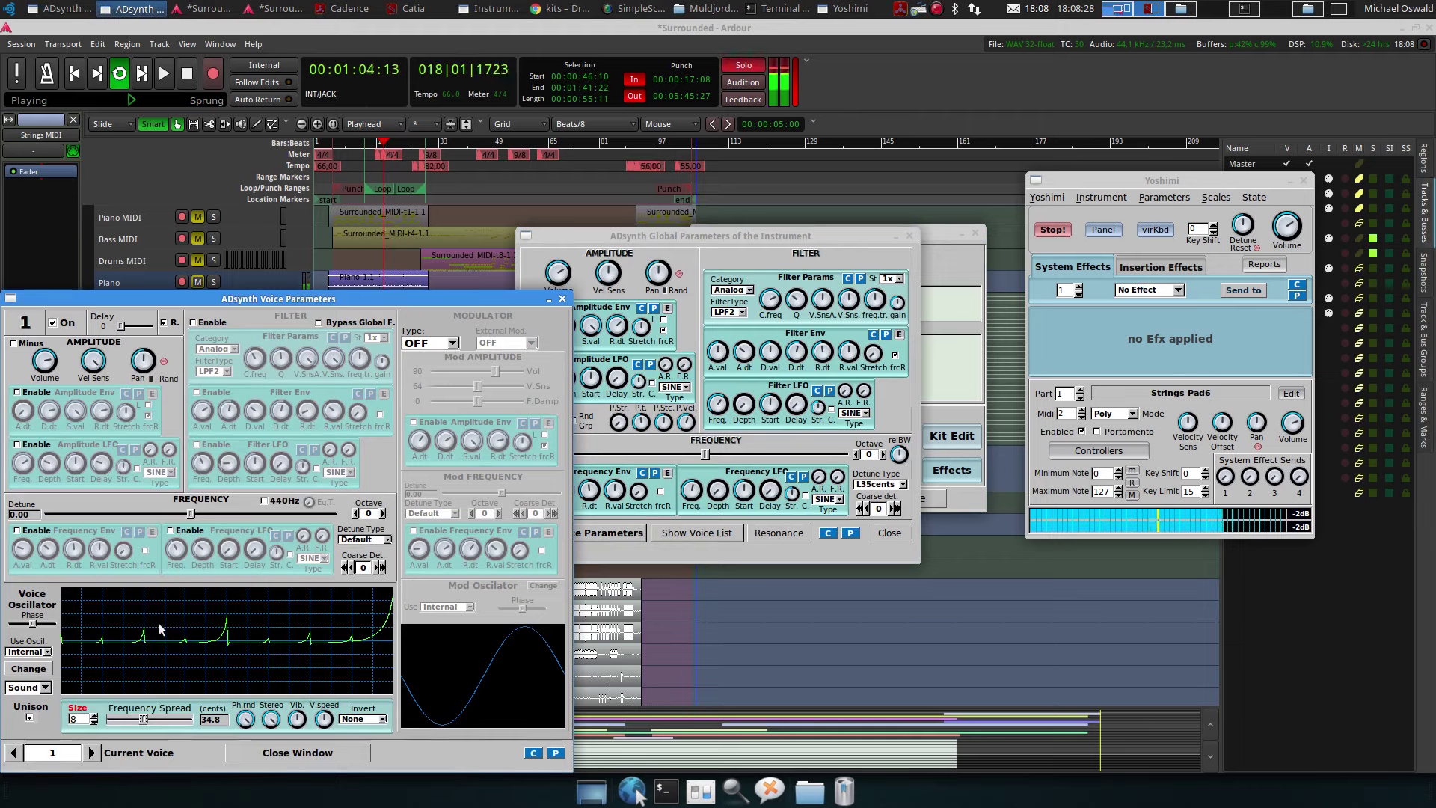
click(30, 669)
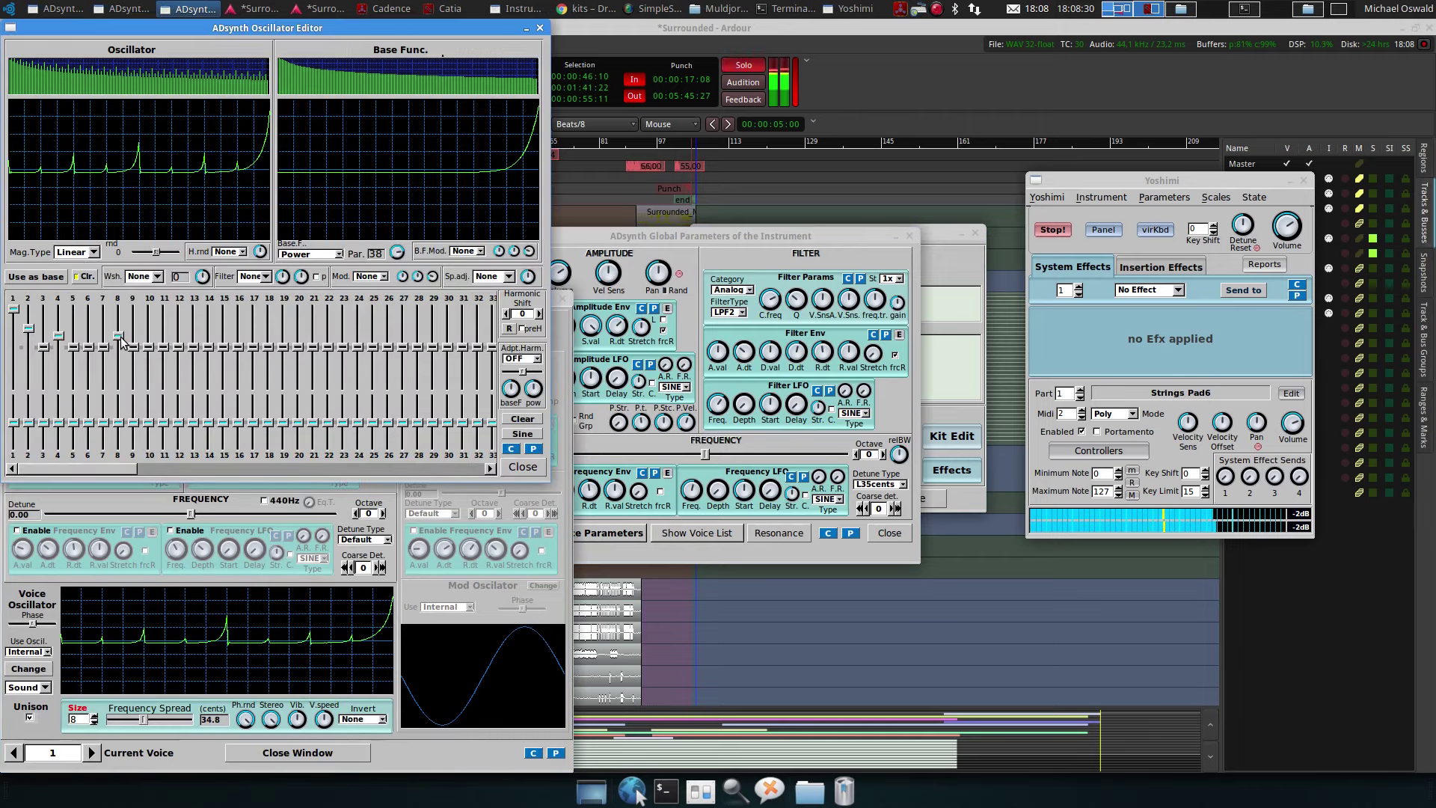
Reduce harmonics 2, 4 and 8 of the voice oscillator and close all the instrument's editing windows
drag(119, 337, 29, 332)
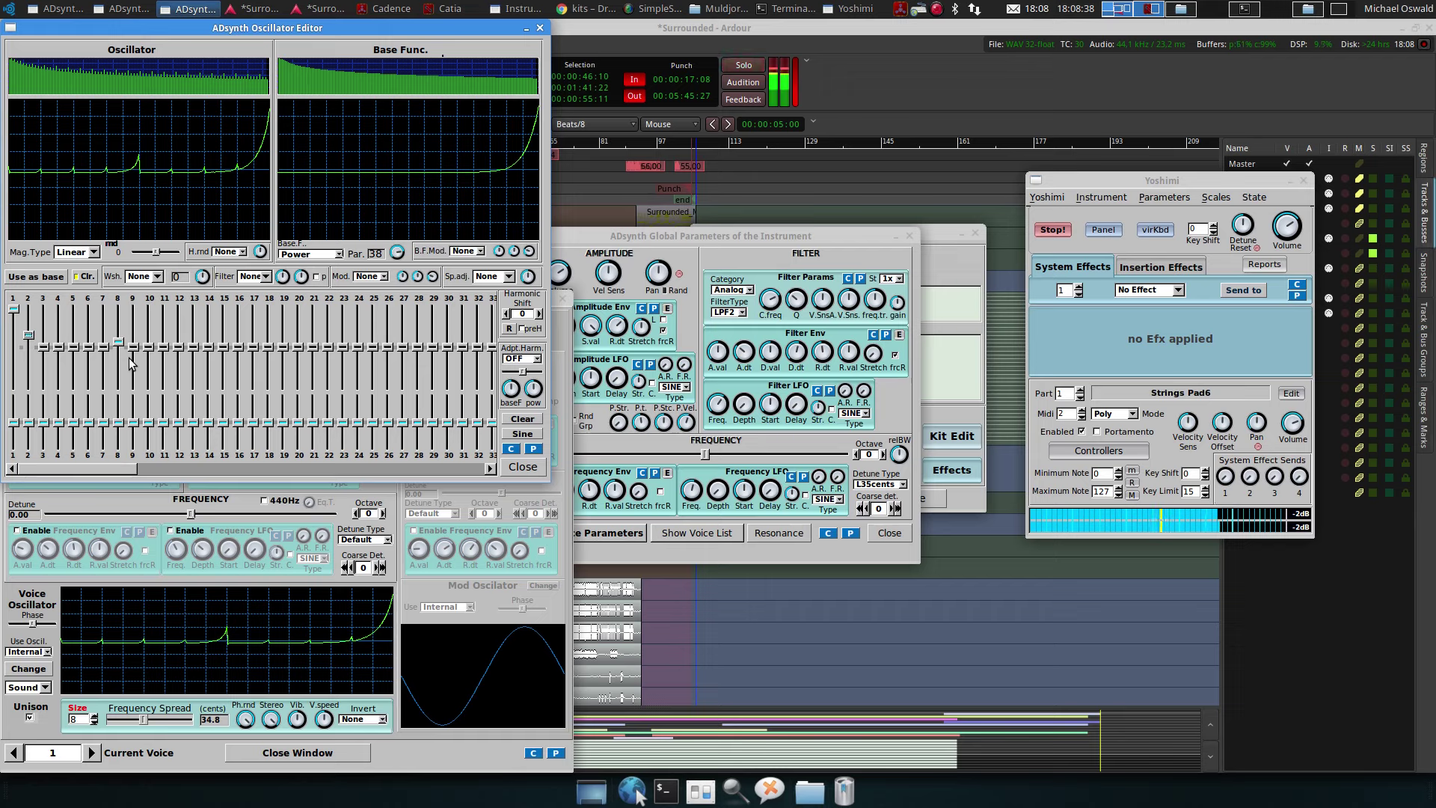
mouse_move(120, 344)
mouse_down()
mouse_move(120, 306)
mouse_move(118, 338)
mouse_up()
click(540, 28)
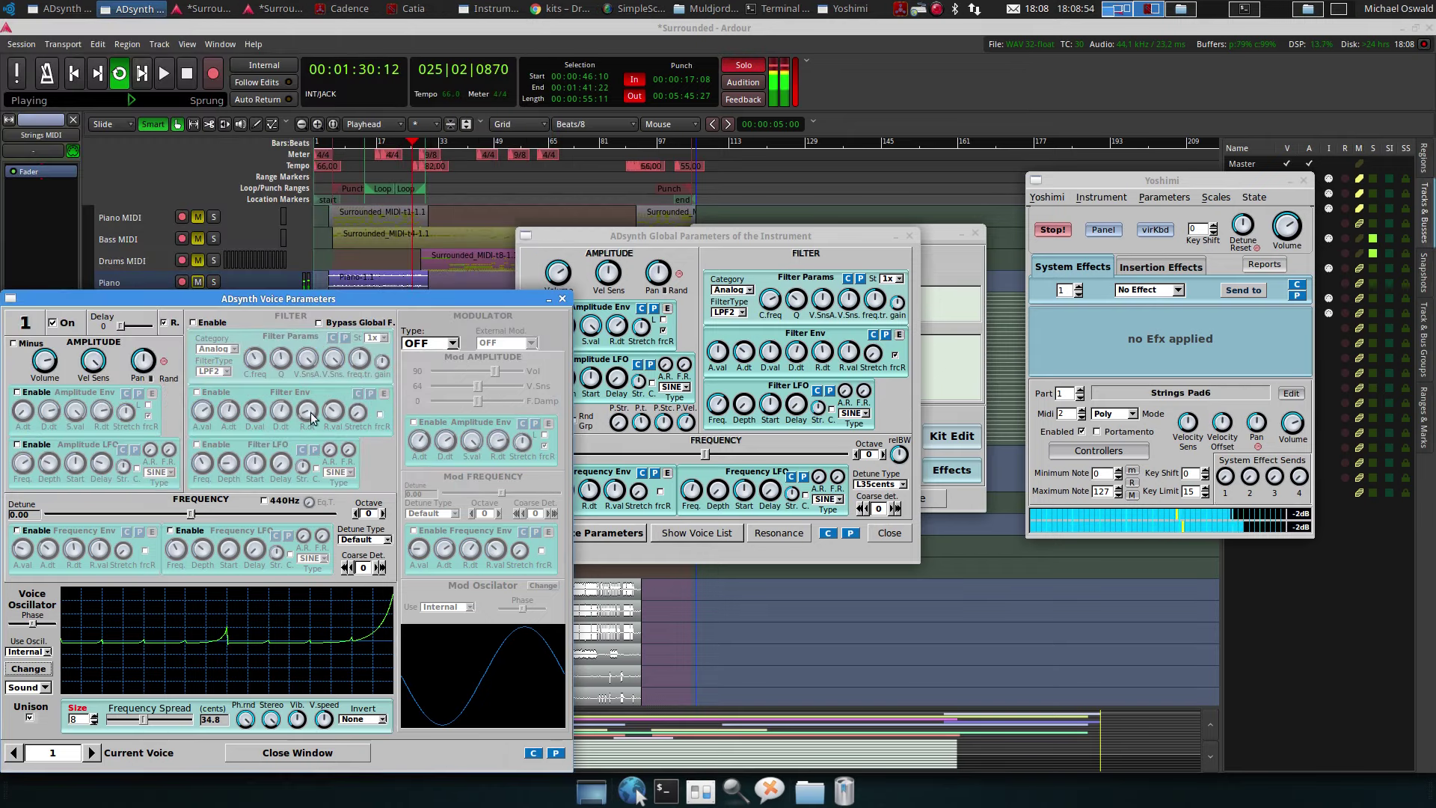
click(562, 298)
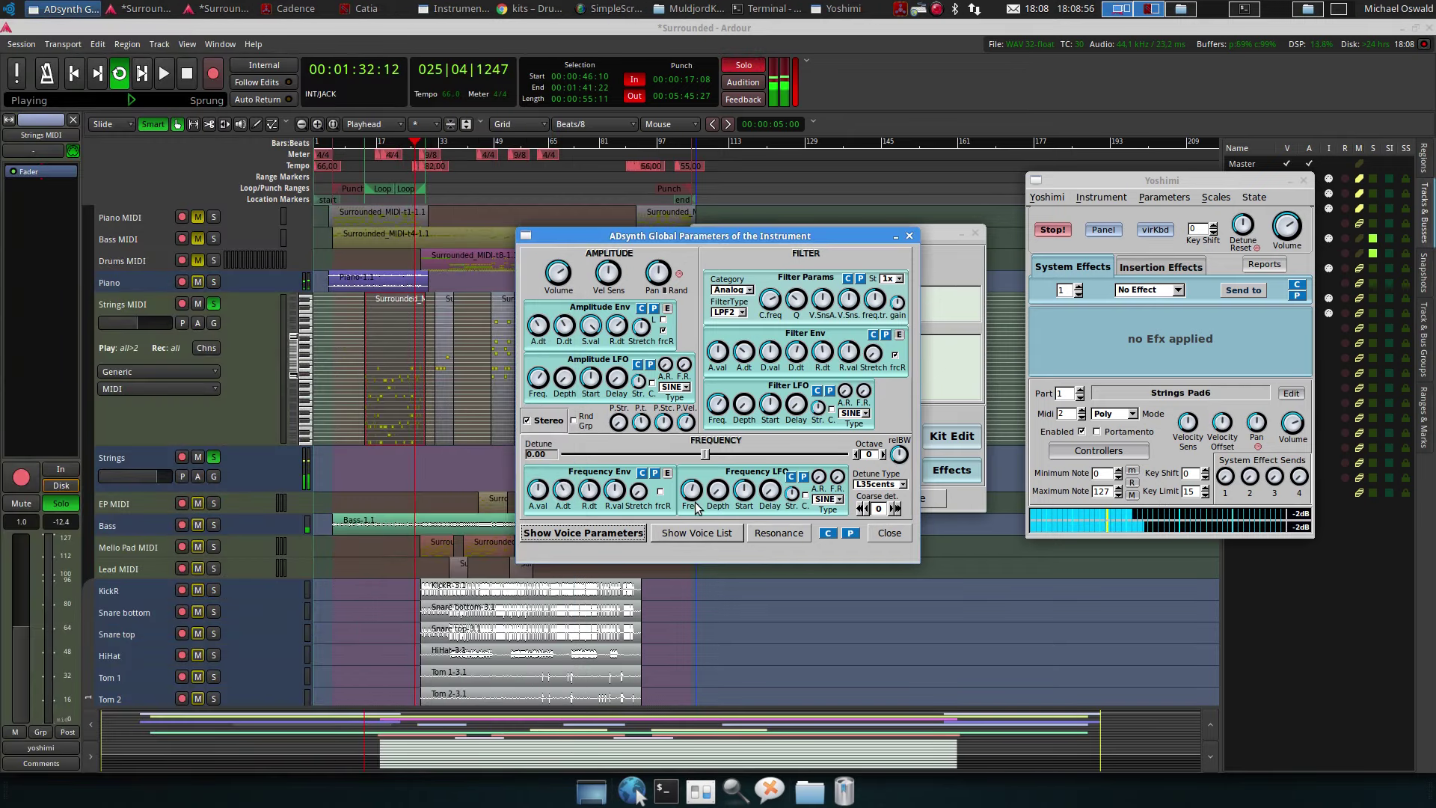
click(909, 235)
click(975, 235)
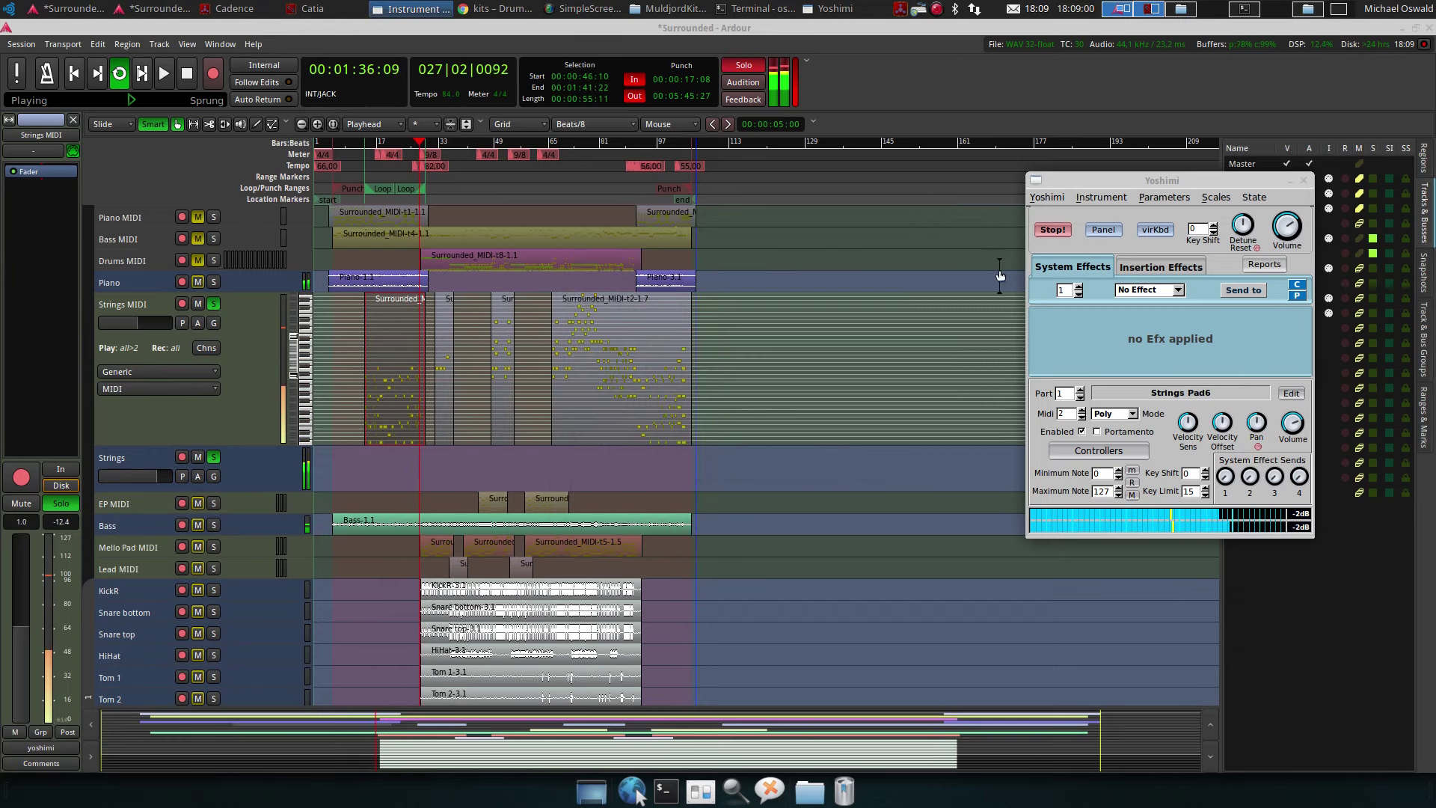
Stop playback and start saving the Yoshimi instrument, choosing the MusicProjects/Surrounded/Surrounded folder as its location
click(181, 77)
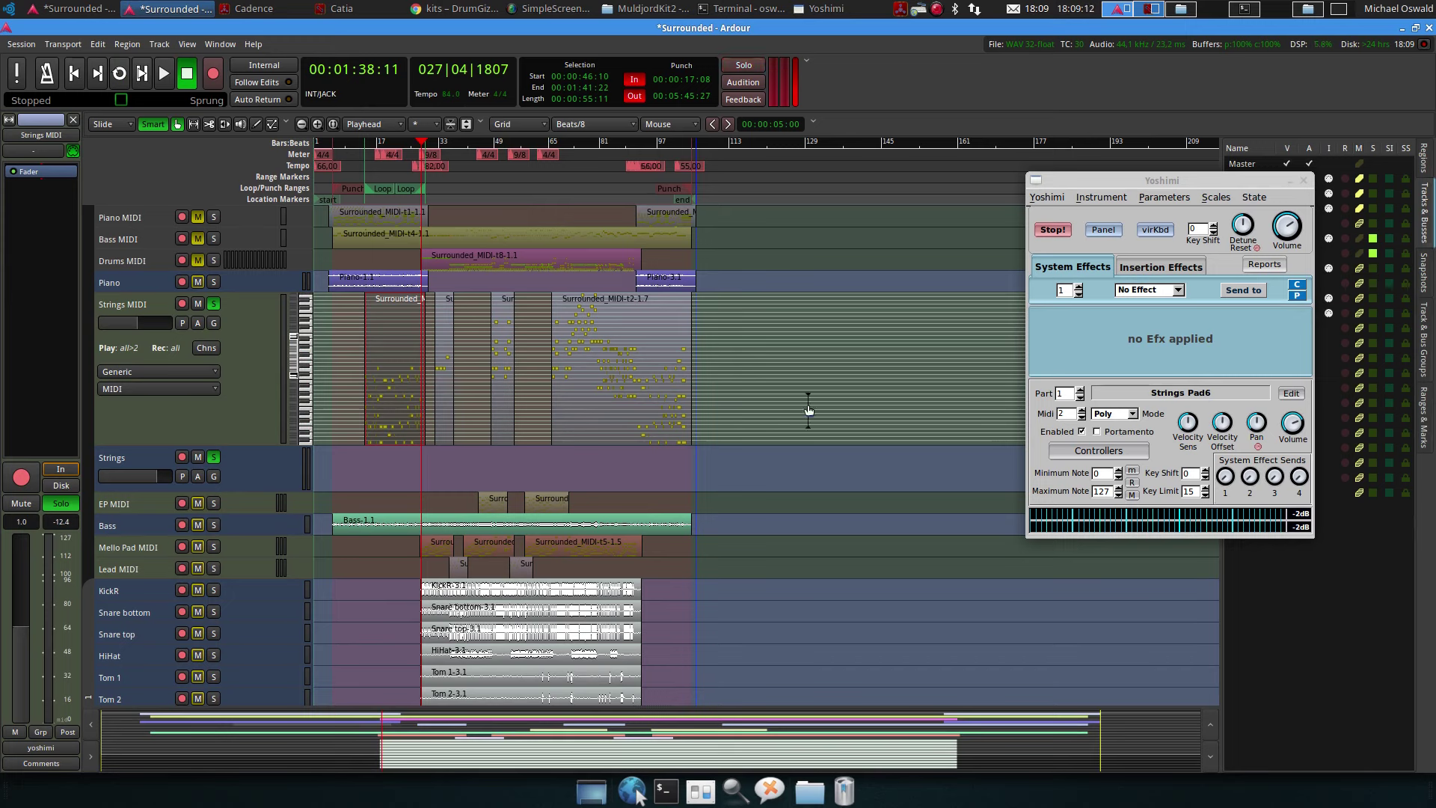
click(1105, 199)
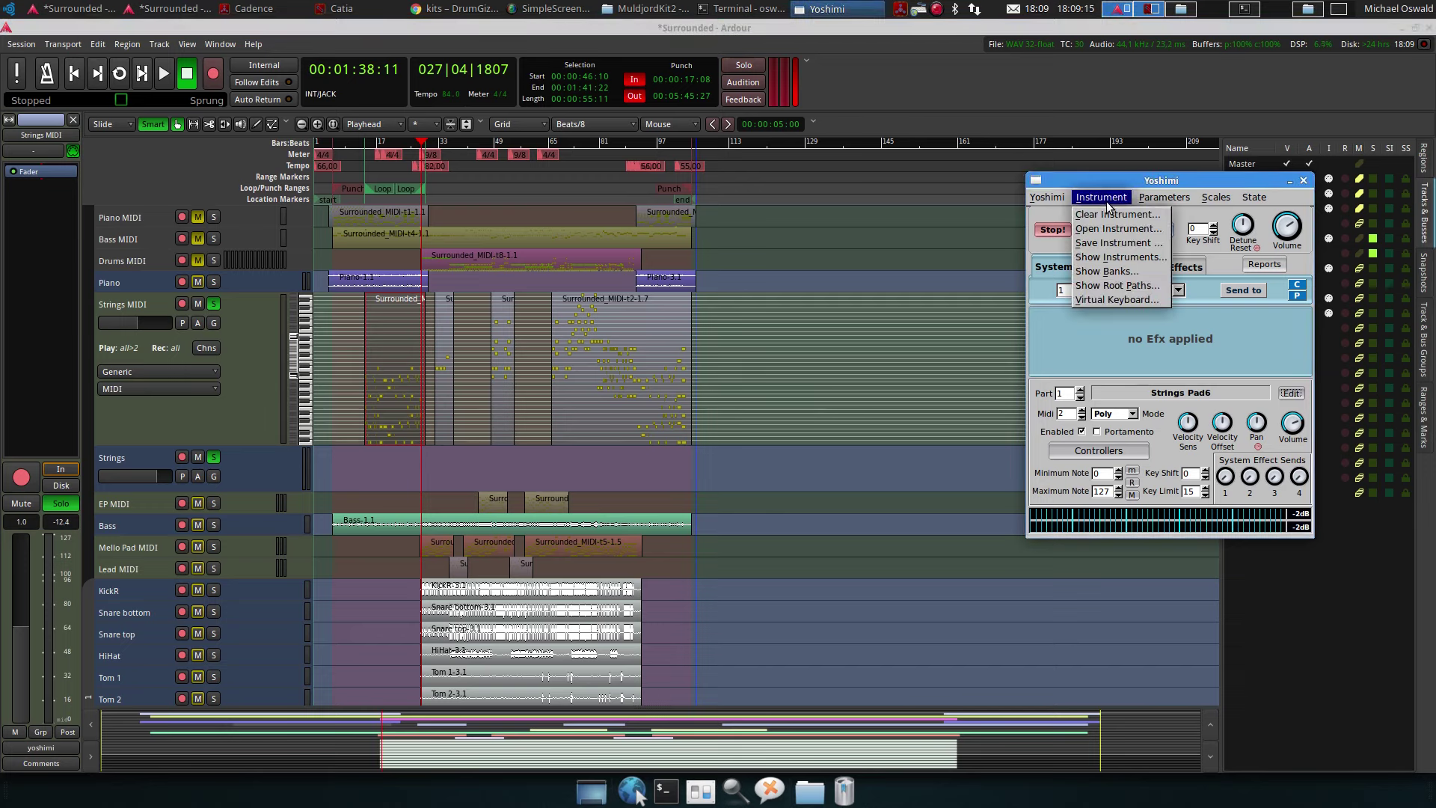
click(1122, 245)
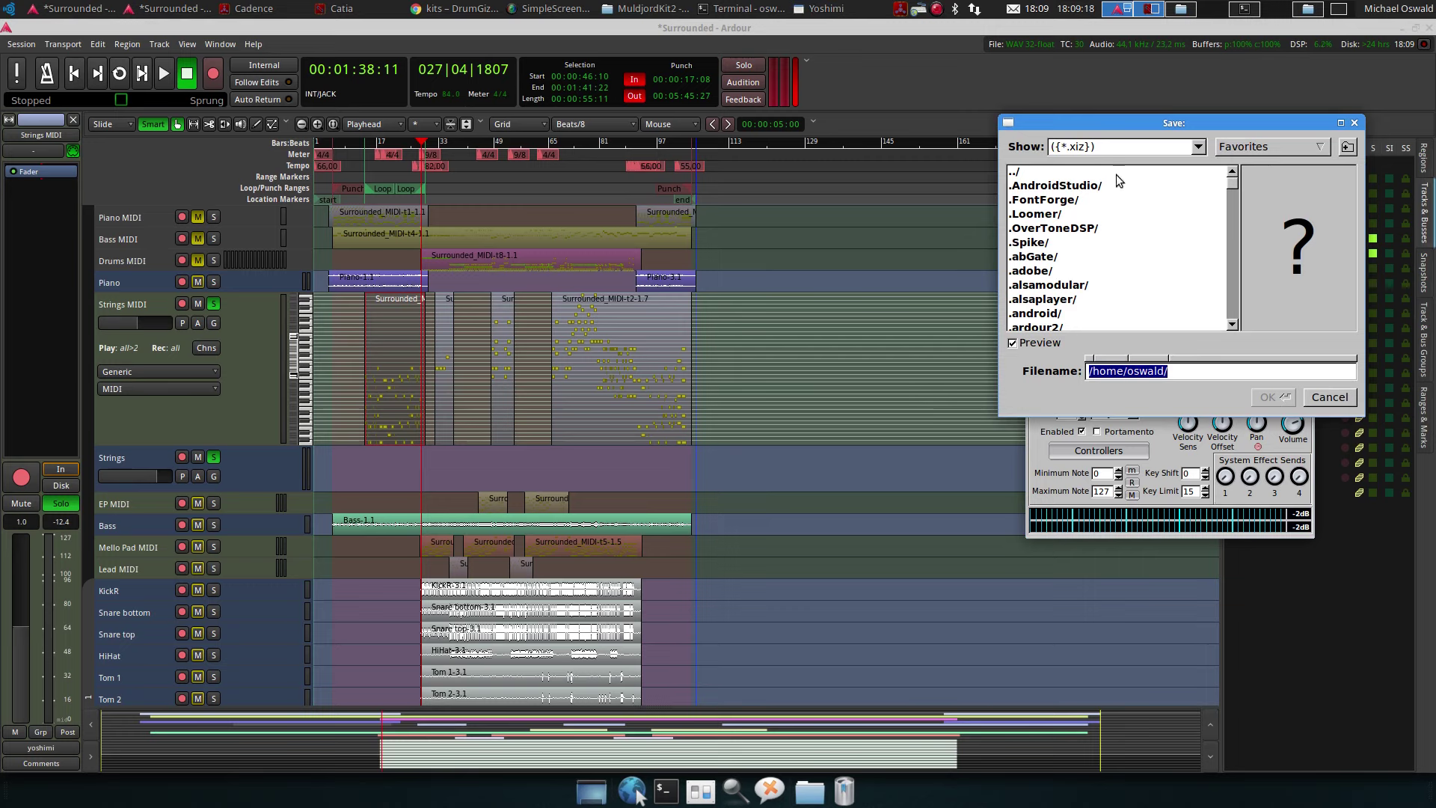
click(1200, 147)
click(1200, 146)
scroll(1062, 295, down, 2)
scroll(1060, 296, down, 5)
drag(1230, 217, 1230, 293)
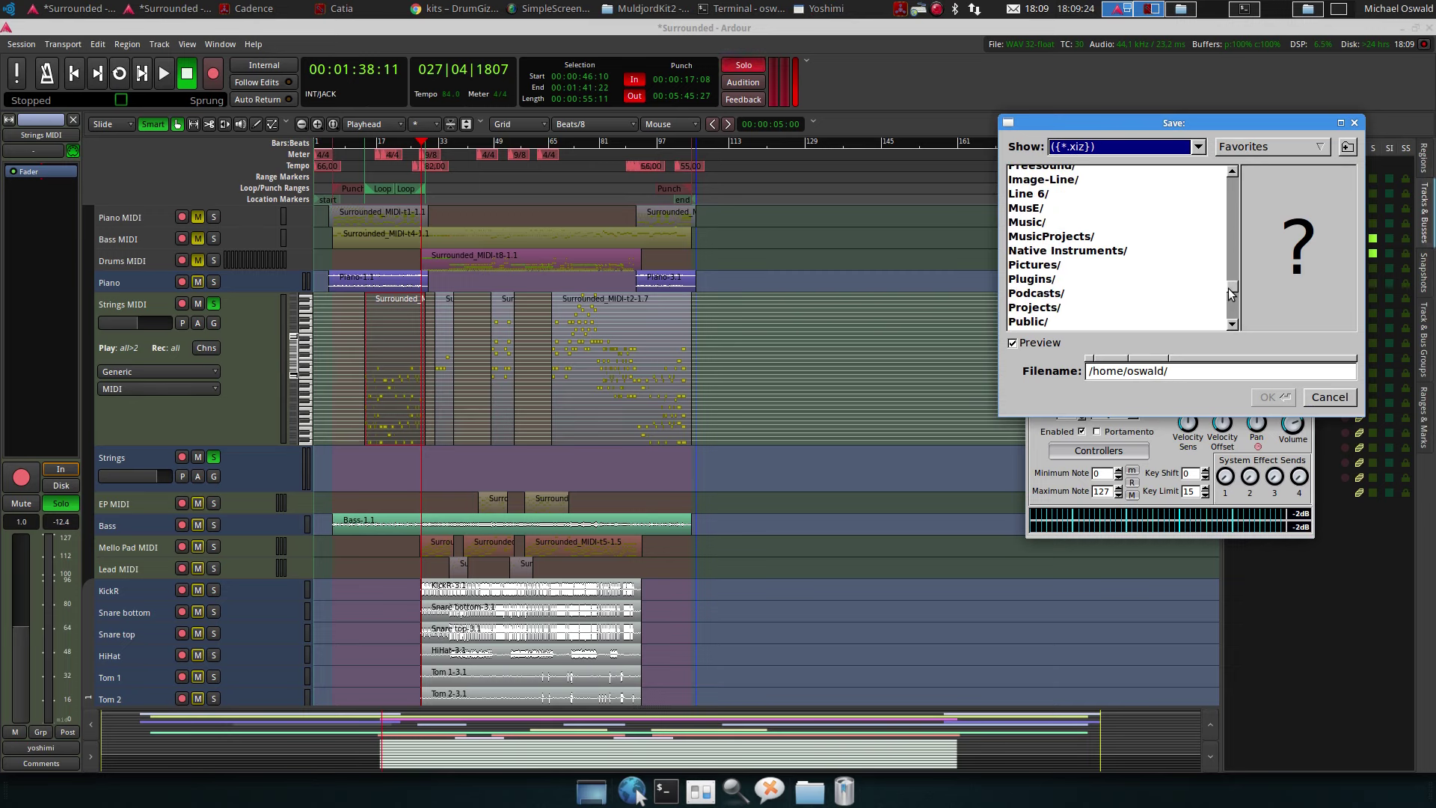
double_click(1051, 237)
scroll(1062, 284, down, 8)
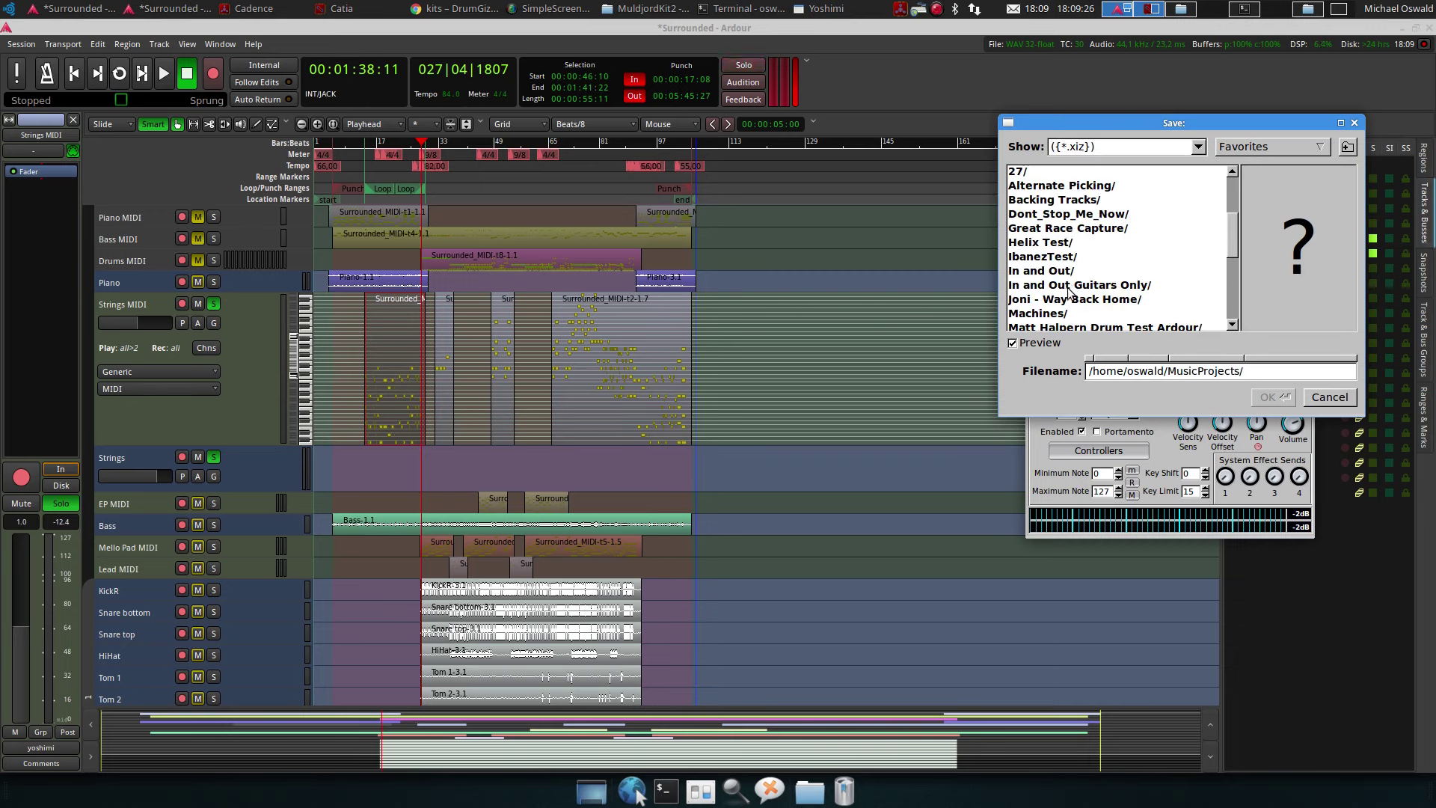
scroll(1062, 297, down, 1)
double_click(1051, 258)
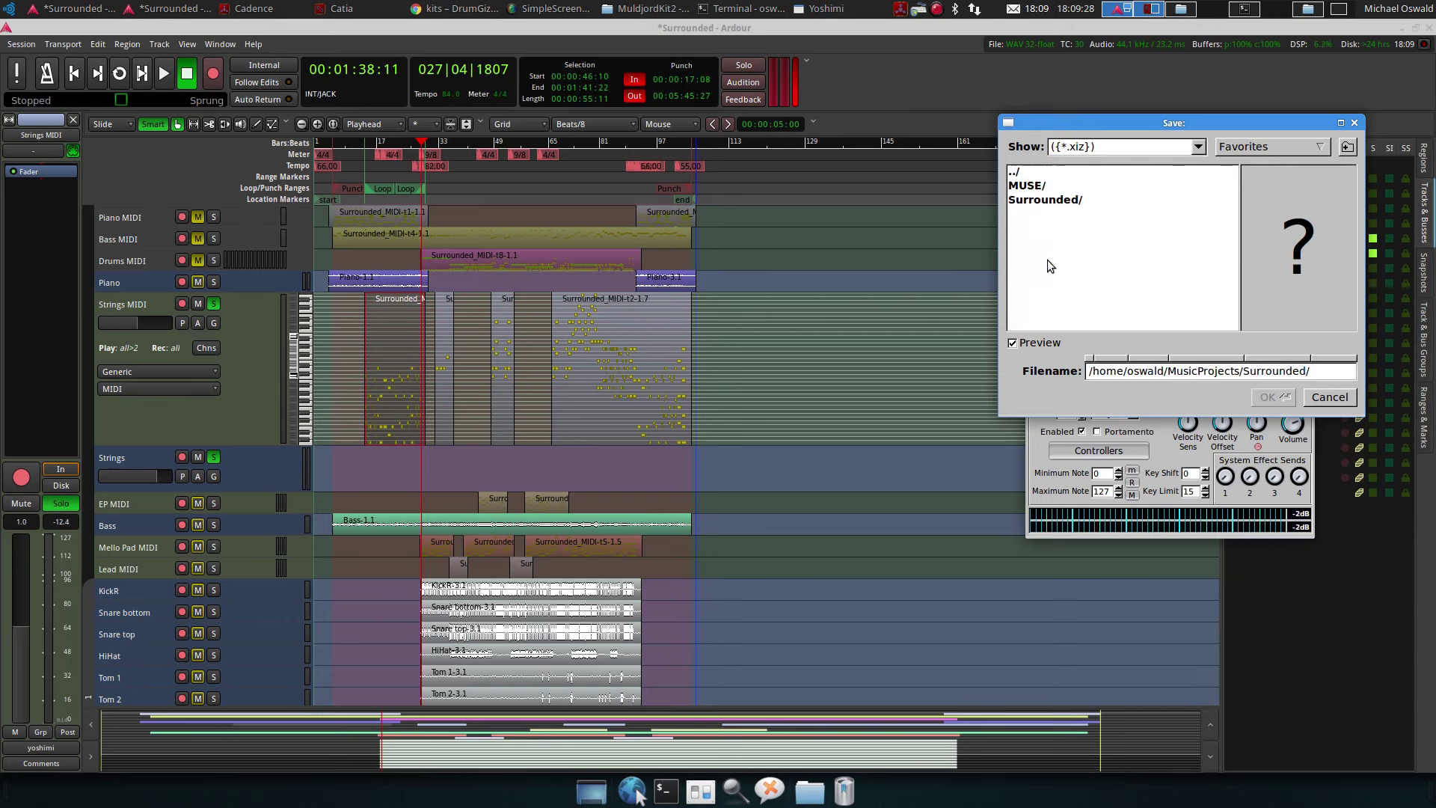
double_click(1039, 200)
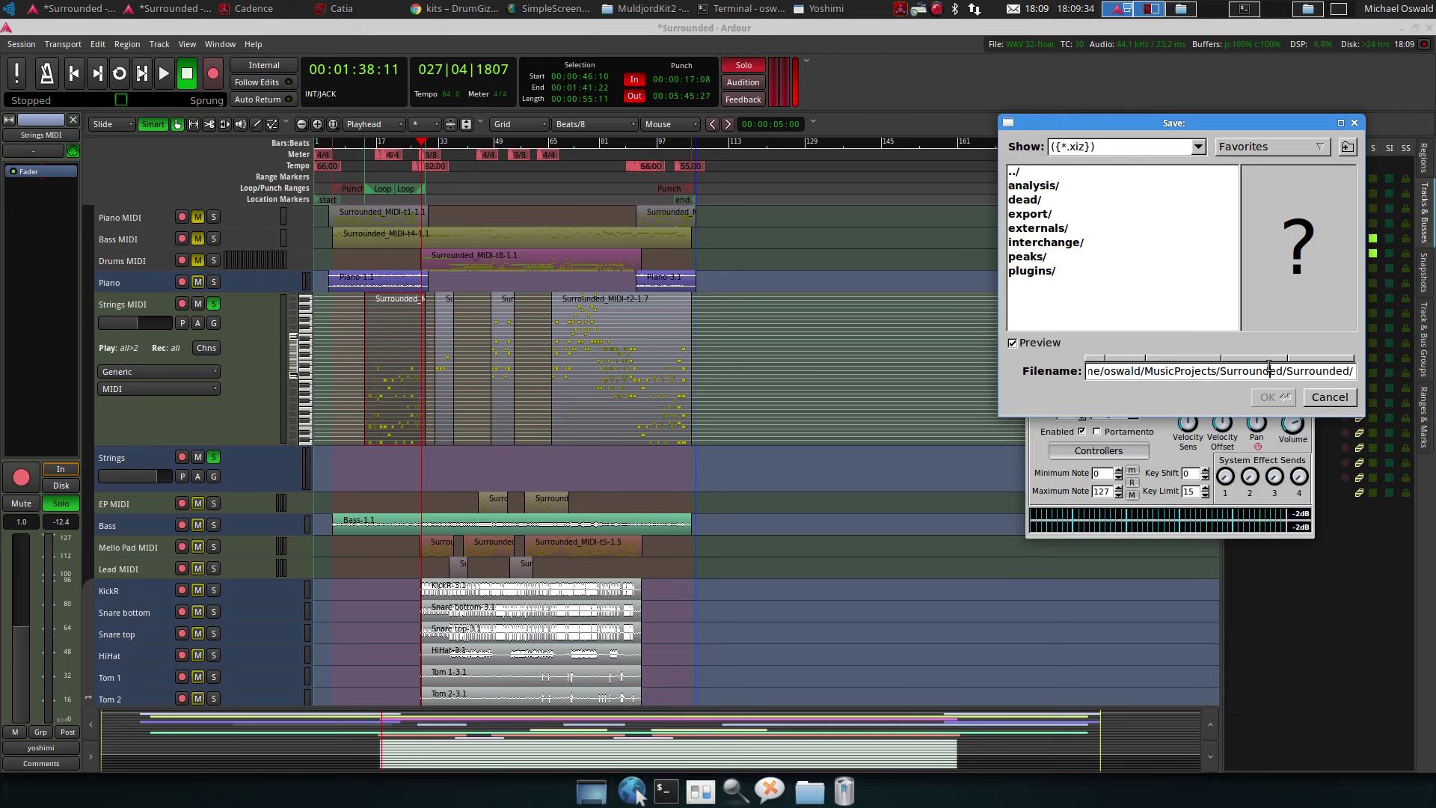
Save the instrument as Surrounded_Strings.xiz
text(Surroun)
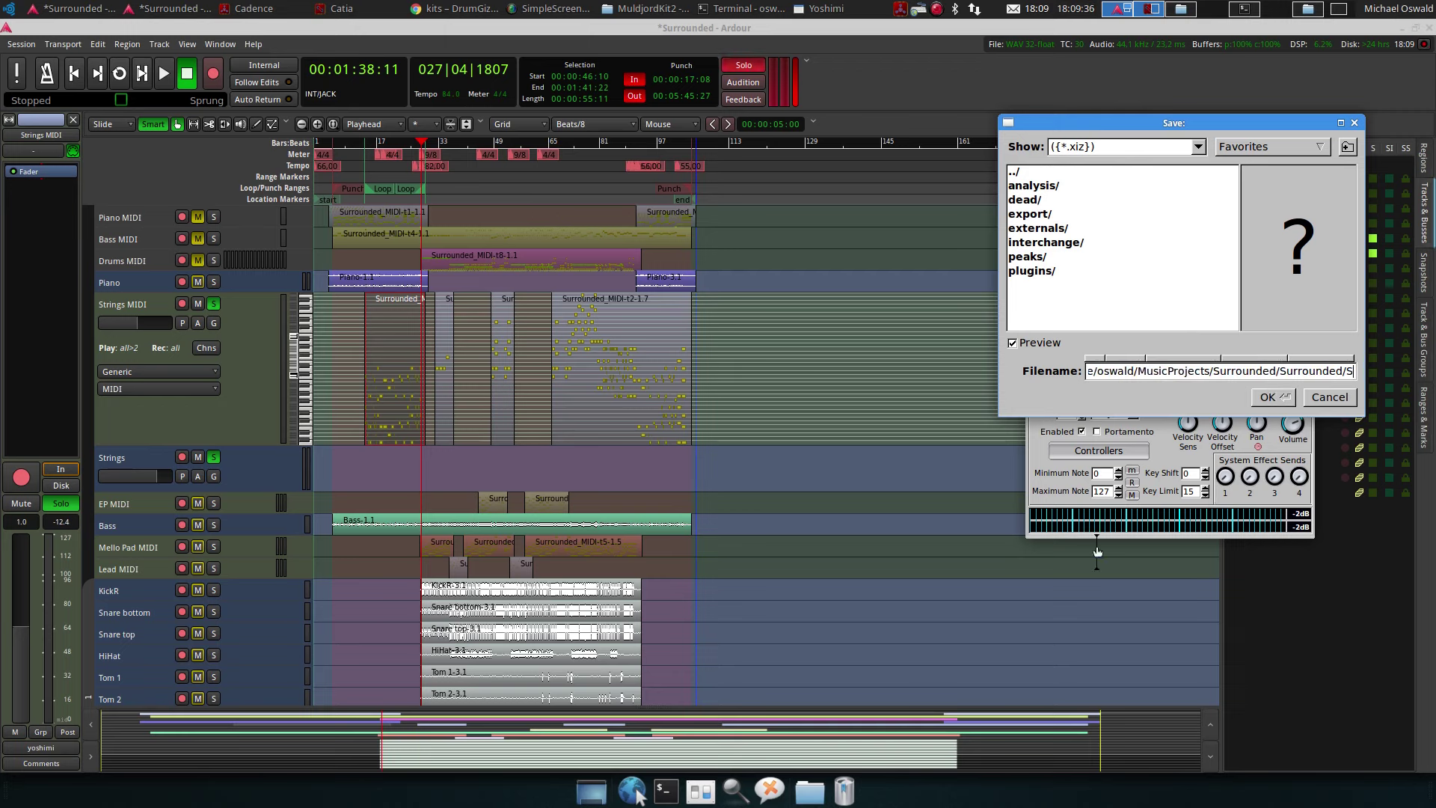
text(ded_Strings.)
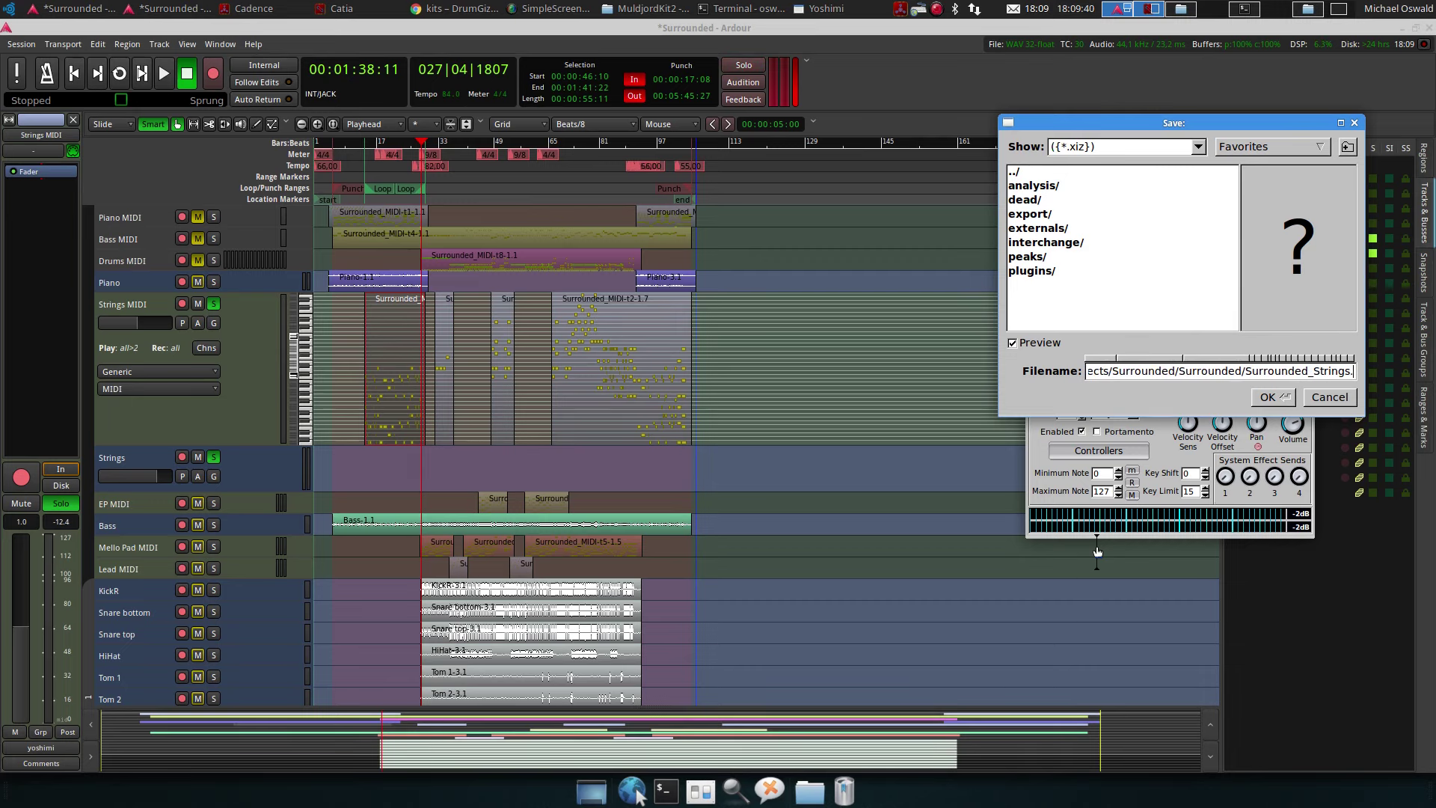
text(xiz)
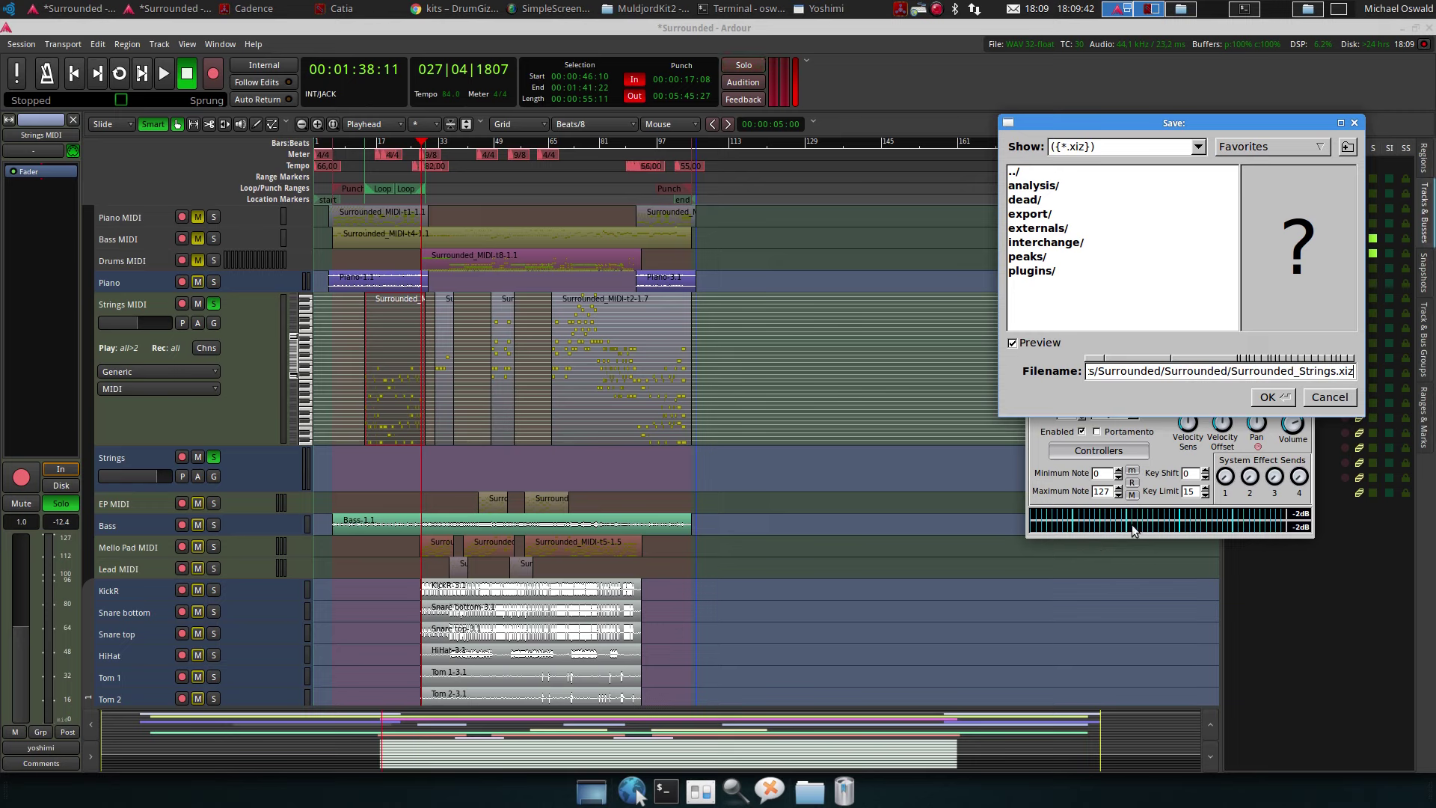
click(1271, 398)
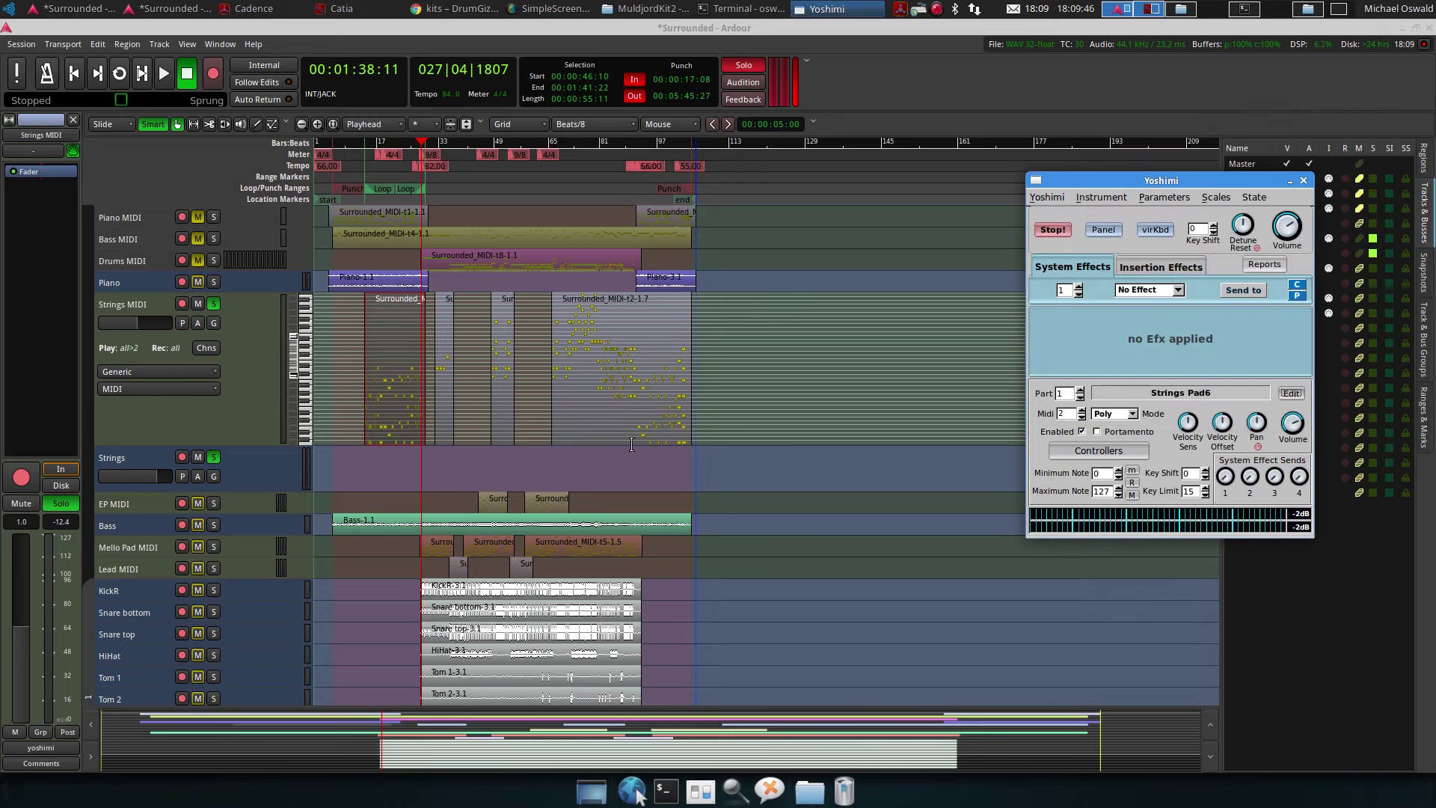
Shrink the Strings MIDI track and audition the new strings sound at several further positions in the song
click(258, 385)
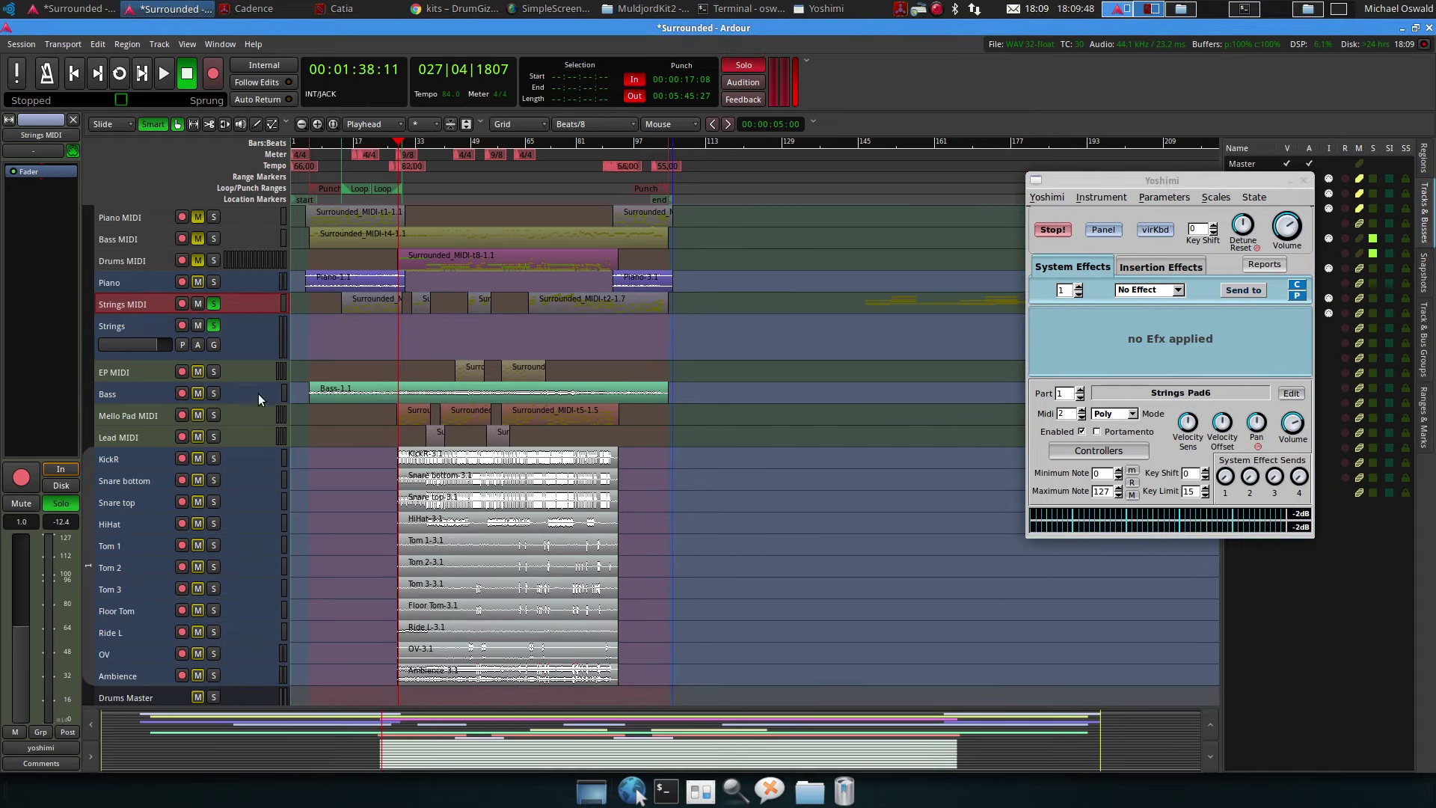
click(421, 150)
key(space)
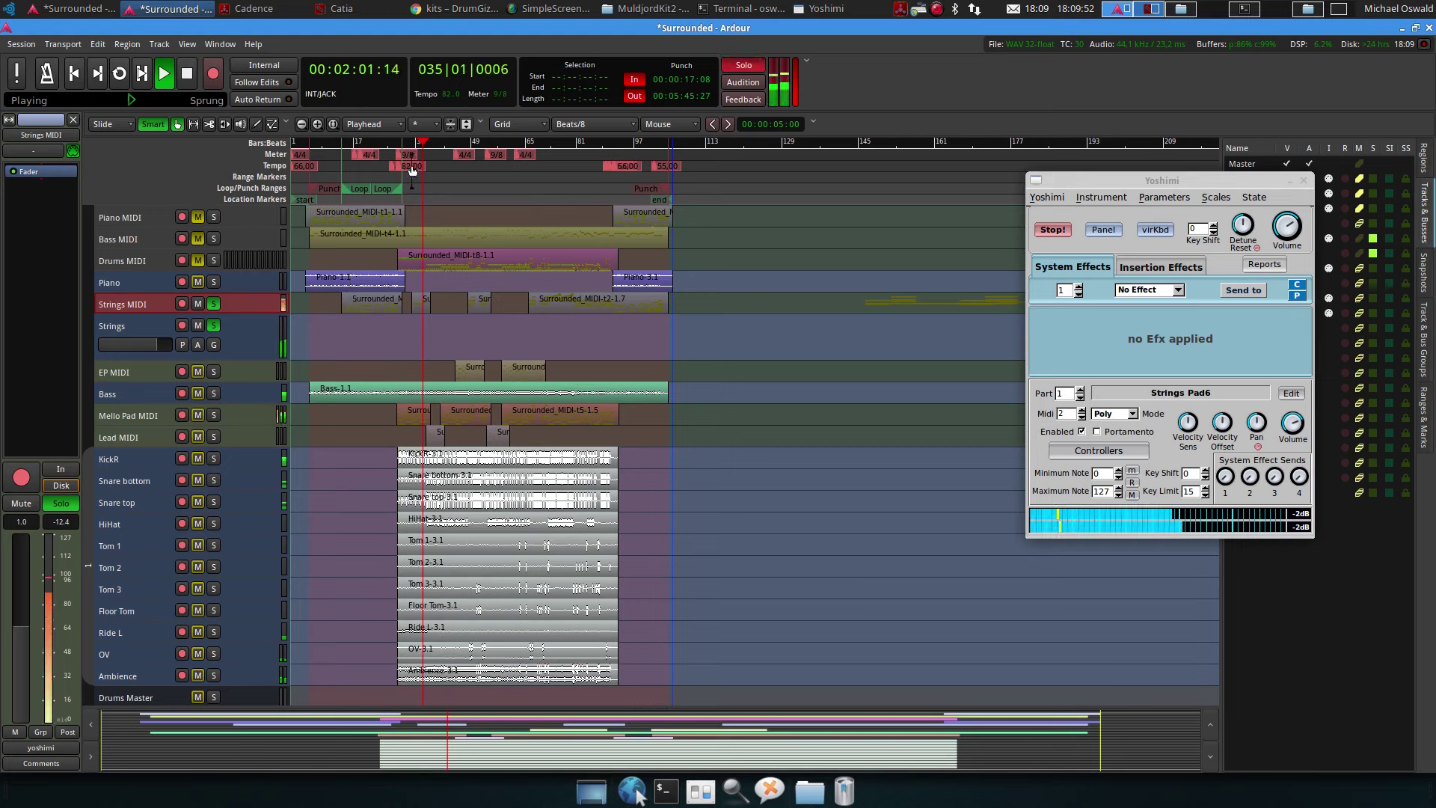
click(475, 172)
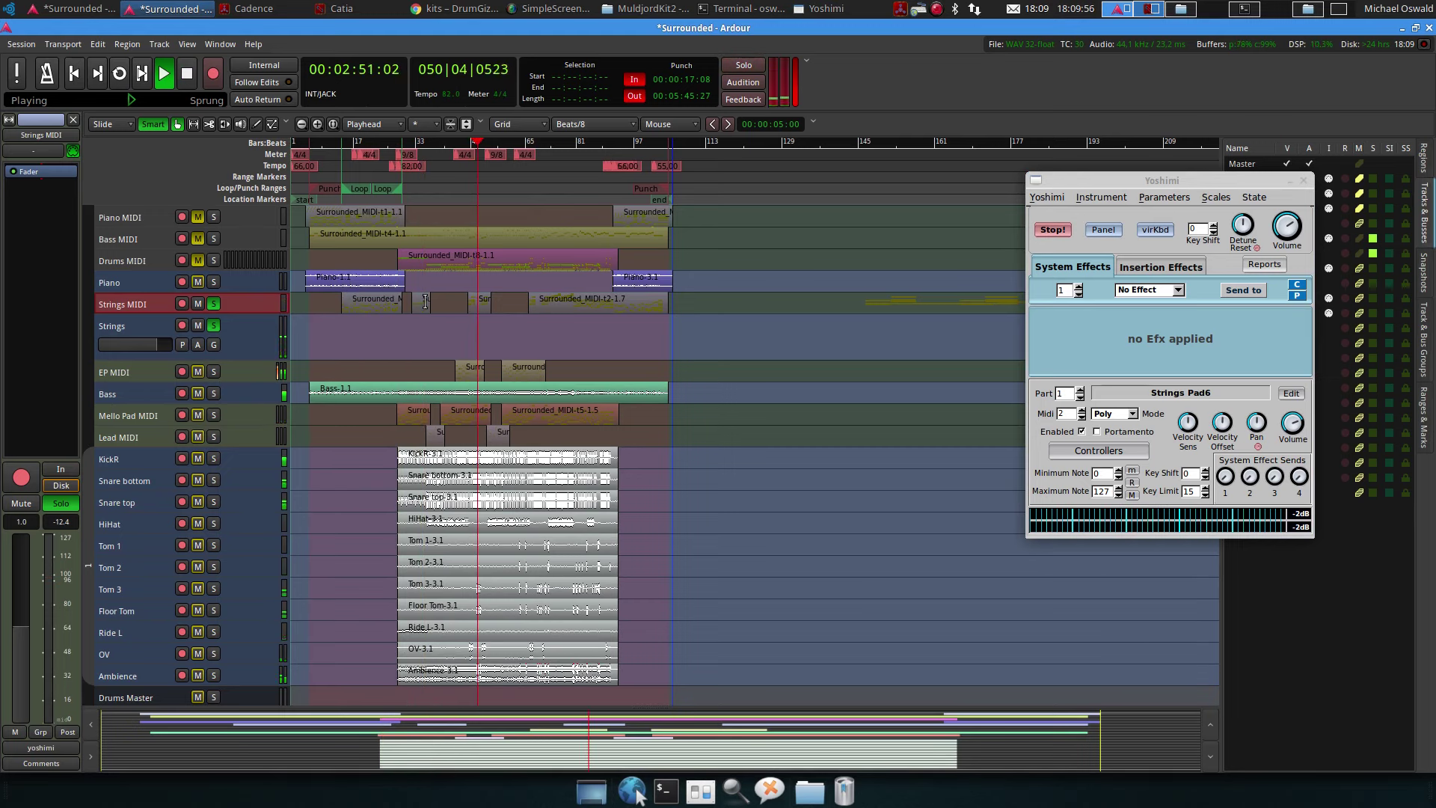
key(Right)
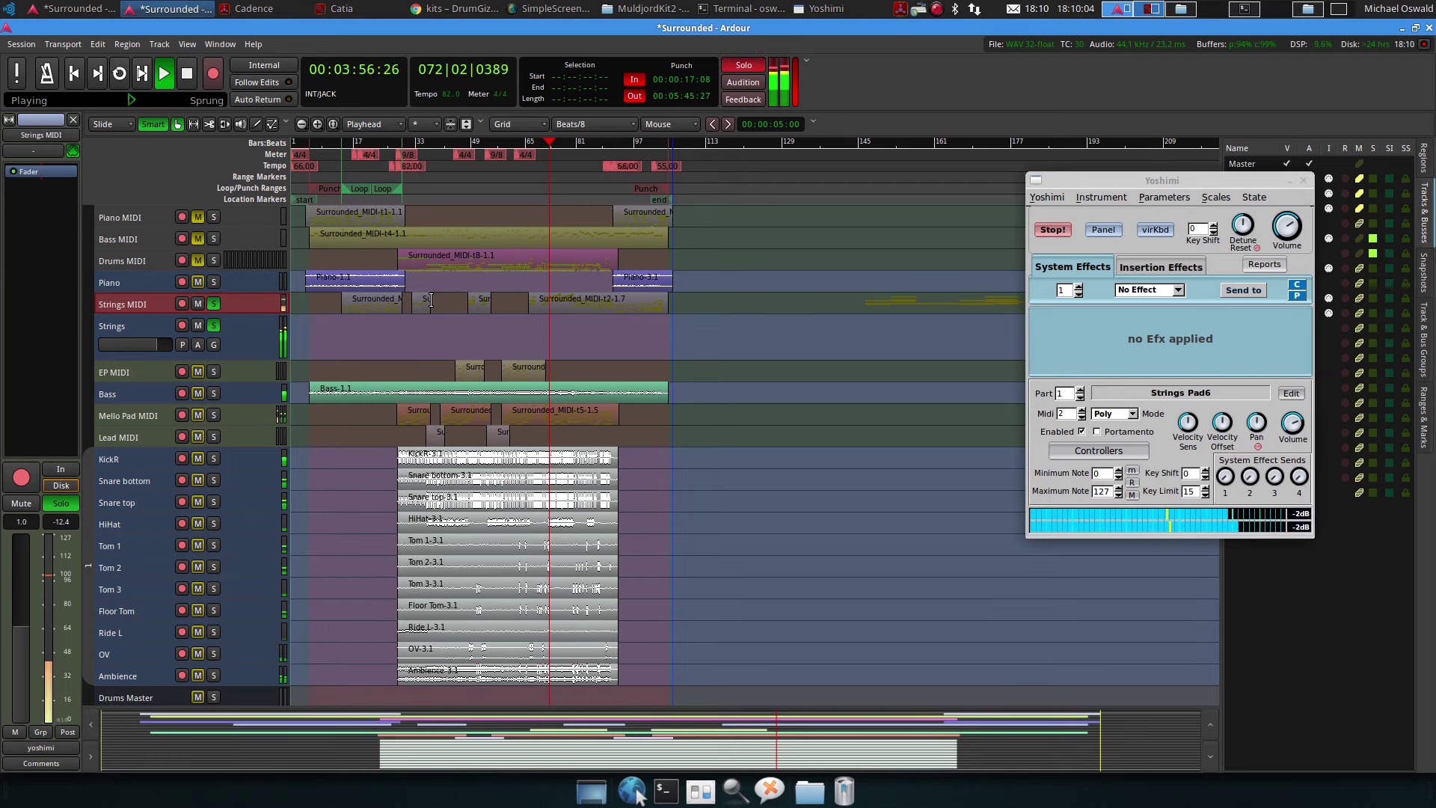
key(space)
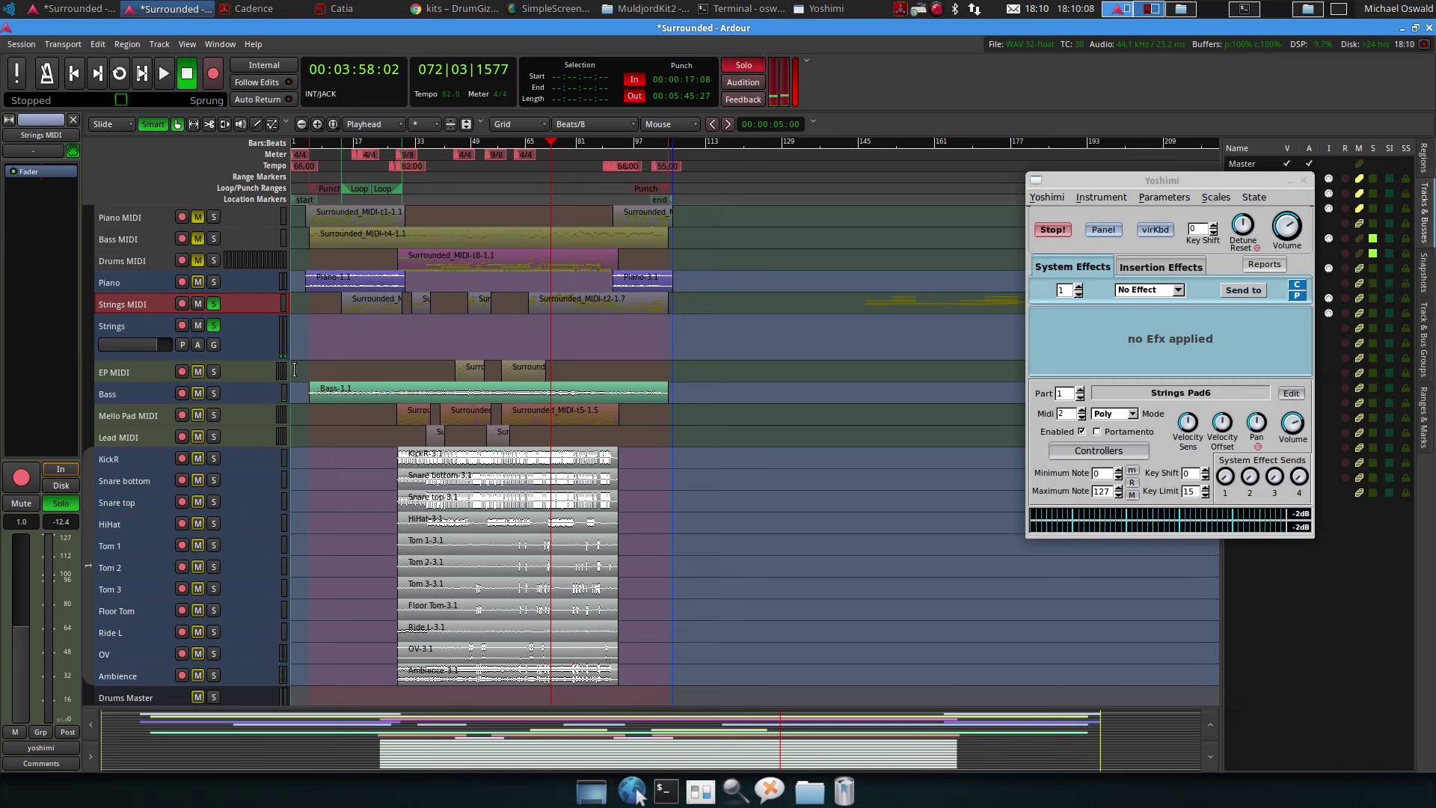
Set the punch range to the first Strings MIDI region, and record it onto the armed Strings audio track
click(377, 313)
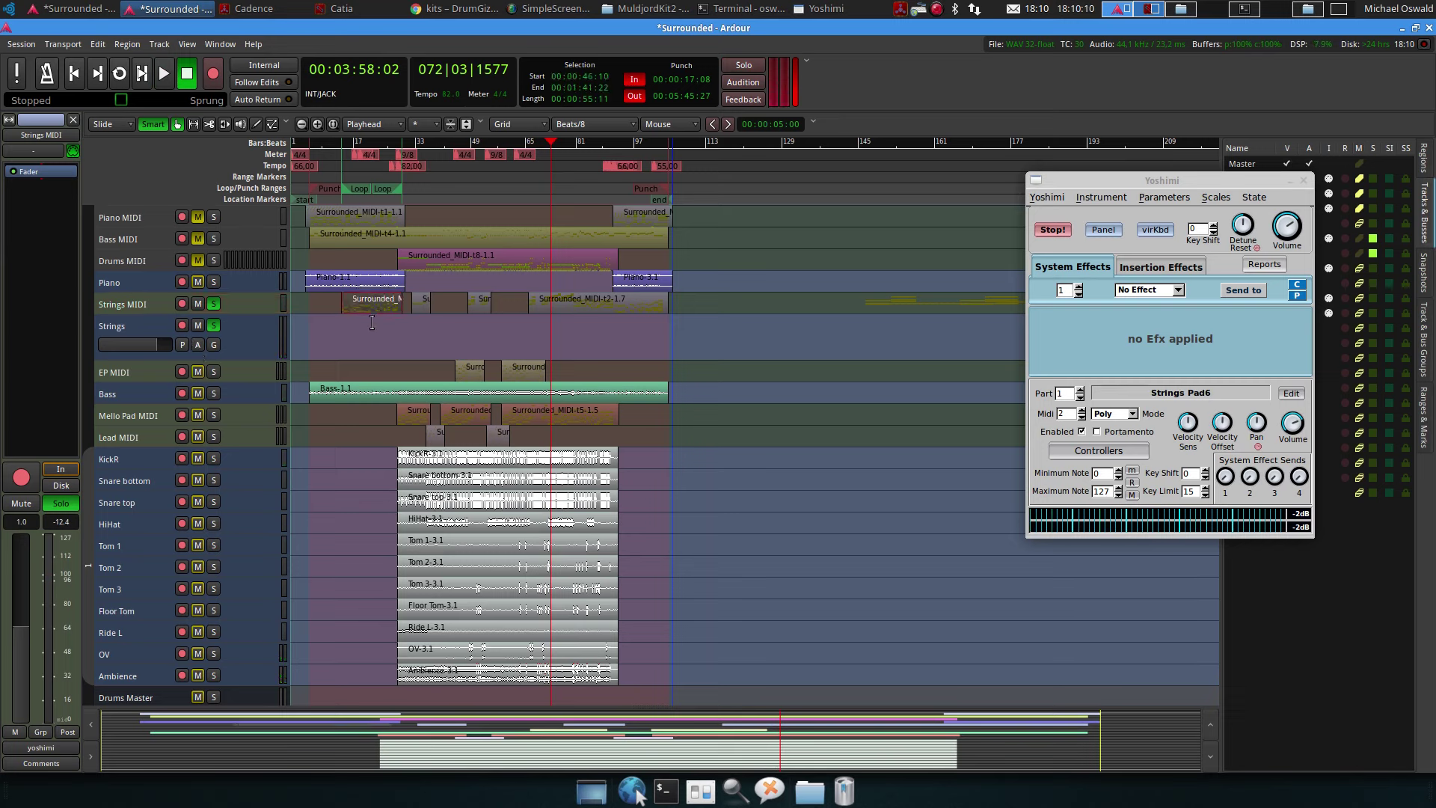
key(bracketleft)
click(166, 330)
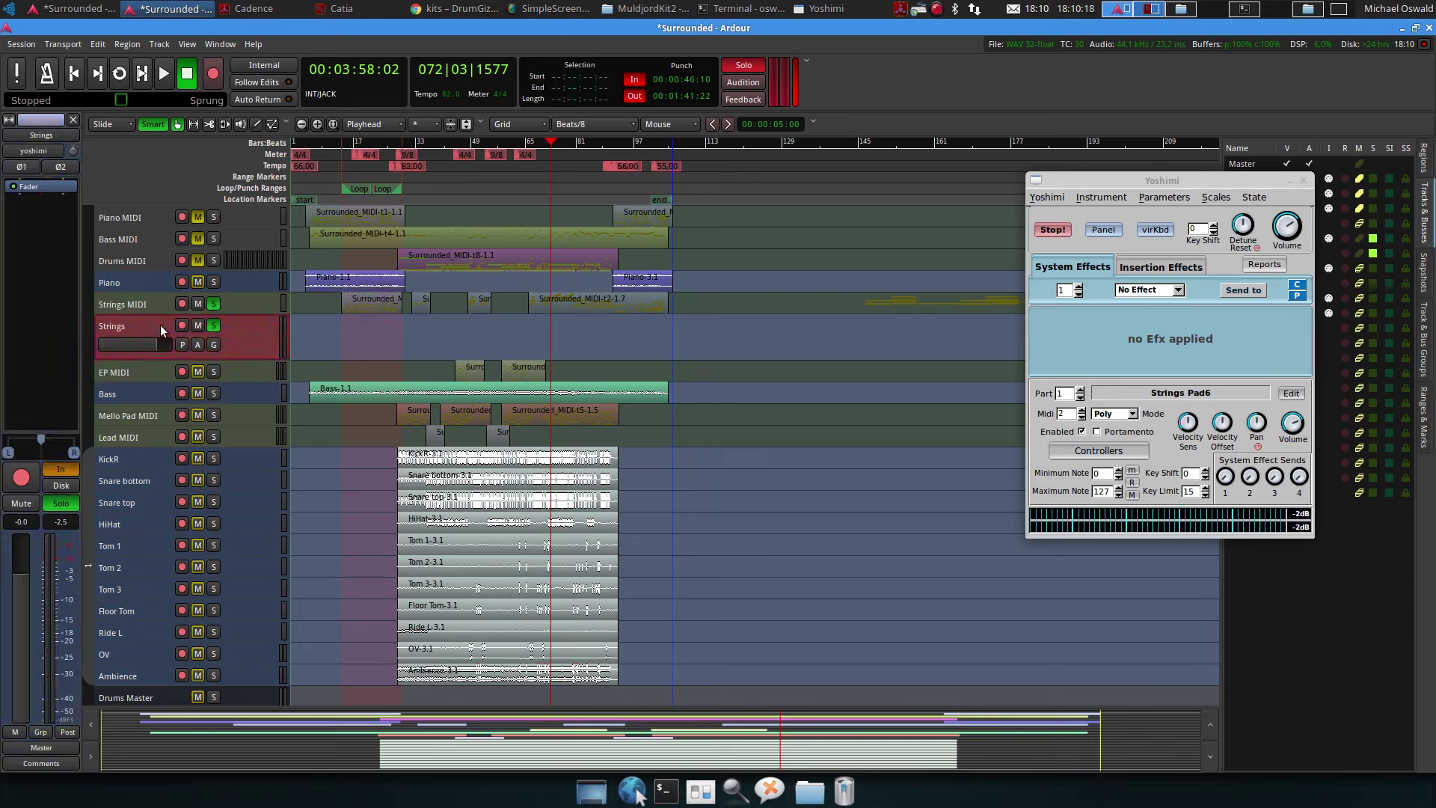
click(181, 326)
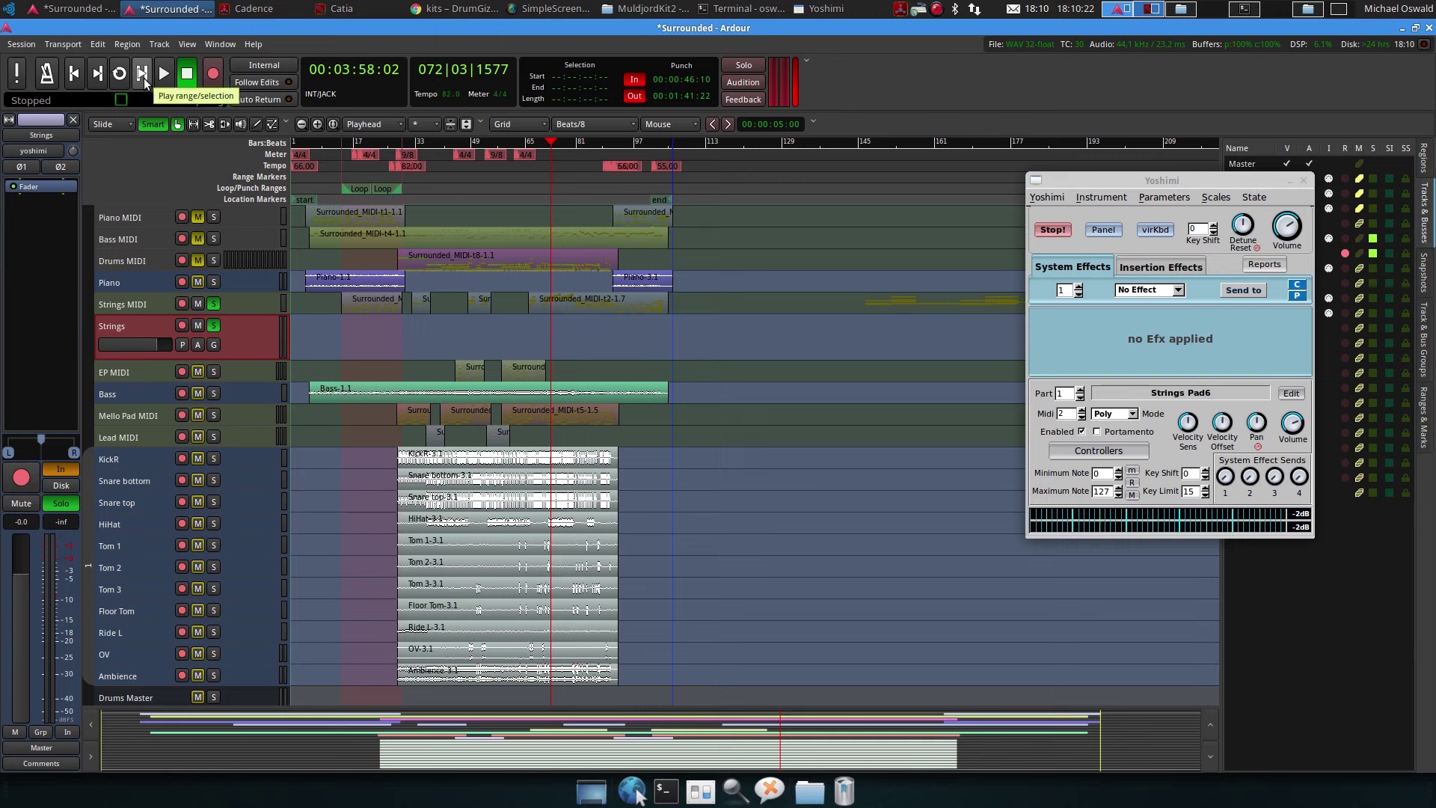
drag(364, 314, 402, 318)
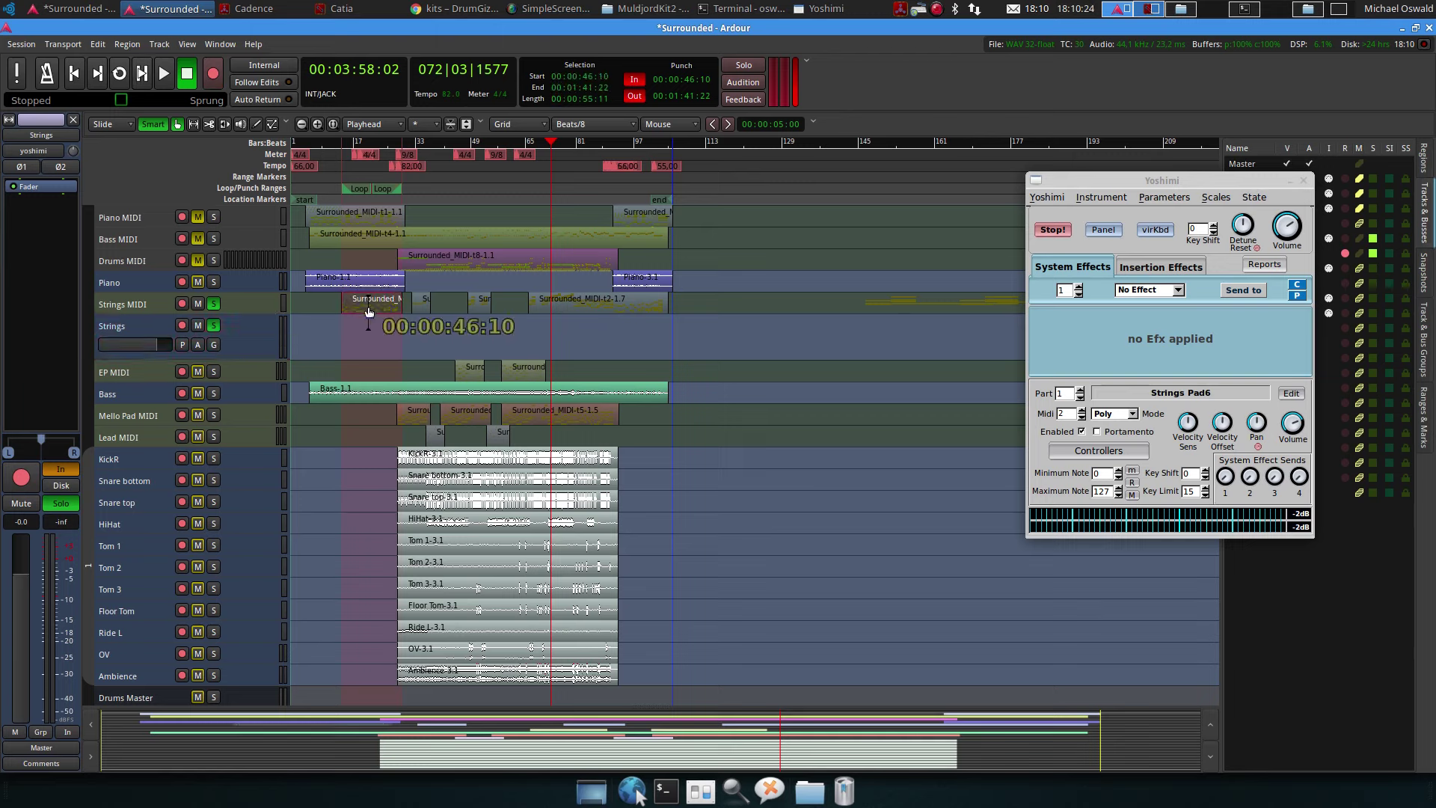
key(space)
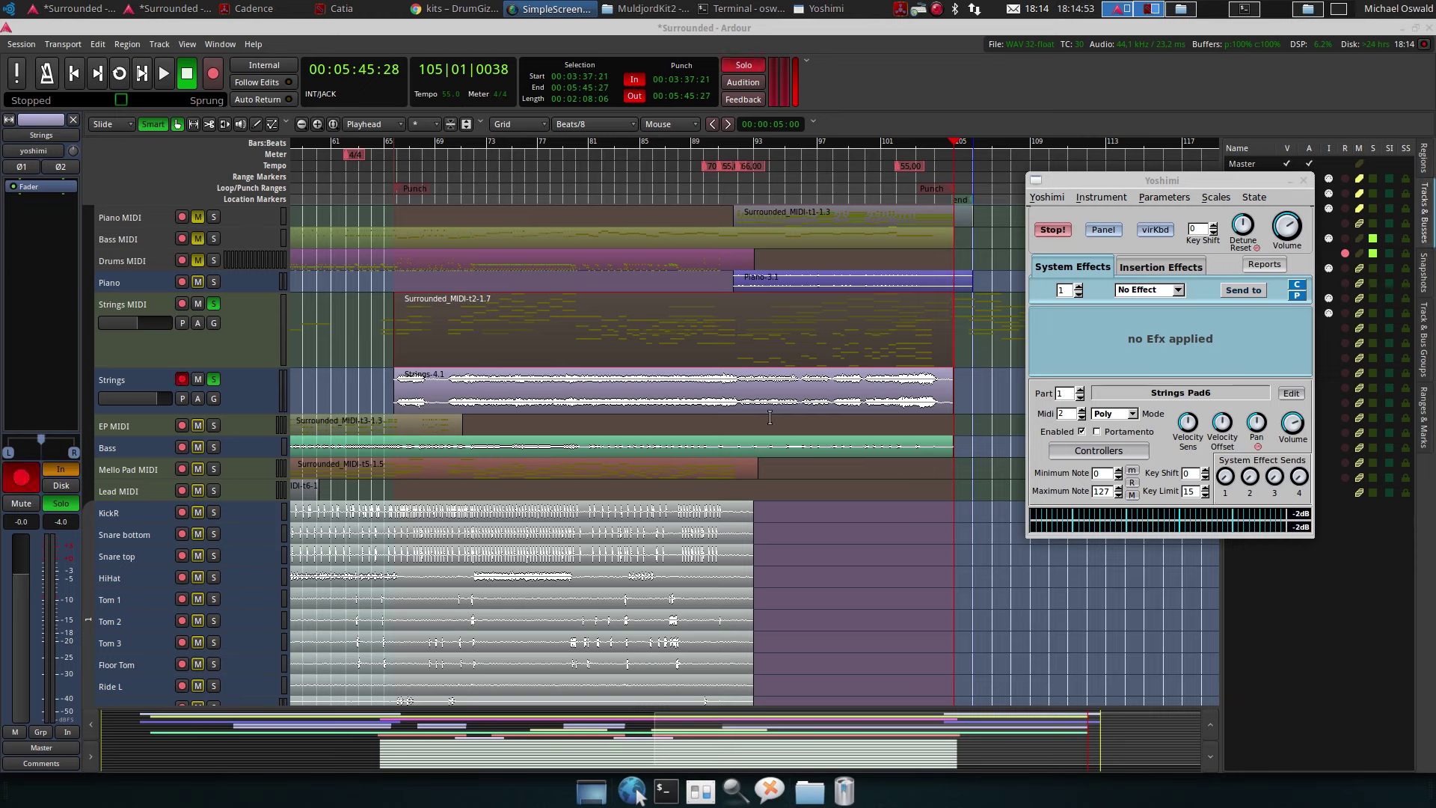
Unsolo the Strings MIDI track and select the Strings audio track
click(214, 304)
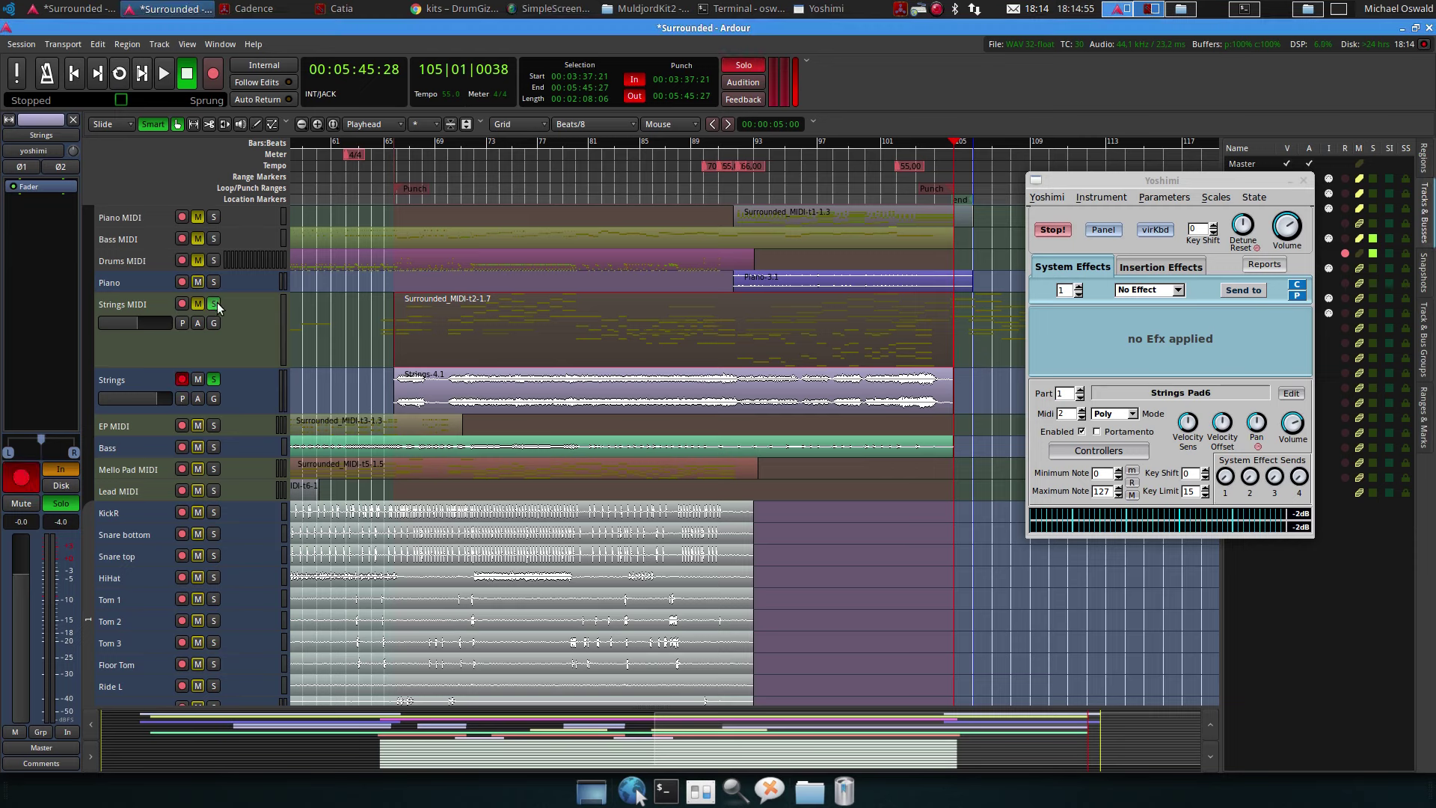
click(145, 382)
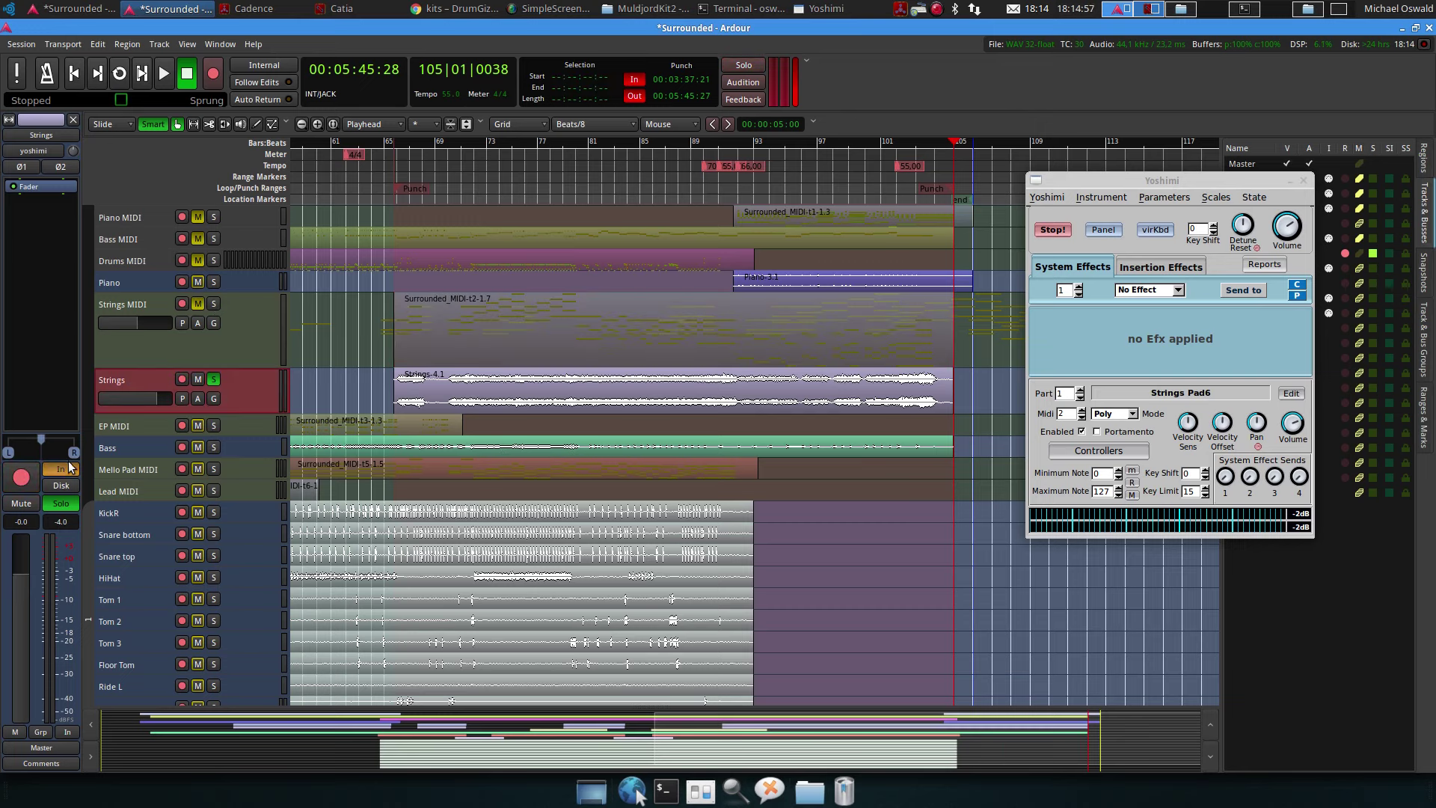
Disarm recording on the Strings audio track and save the session
click(181, 381)
key(ctrl+s)
Play back the recorded Strings audio from about bar 80 and stop playback
click(586, 144)
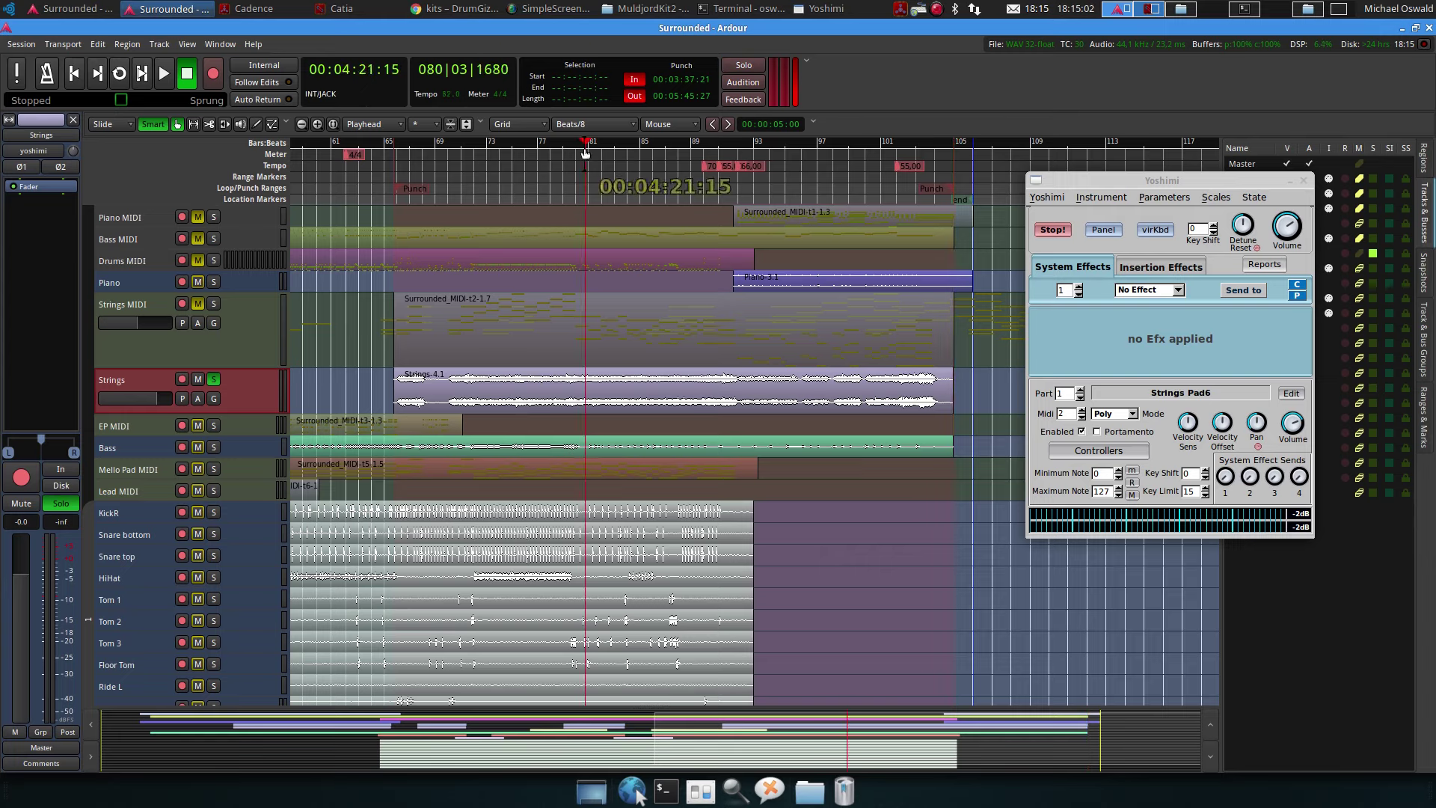
key(space)
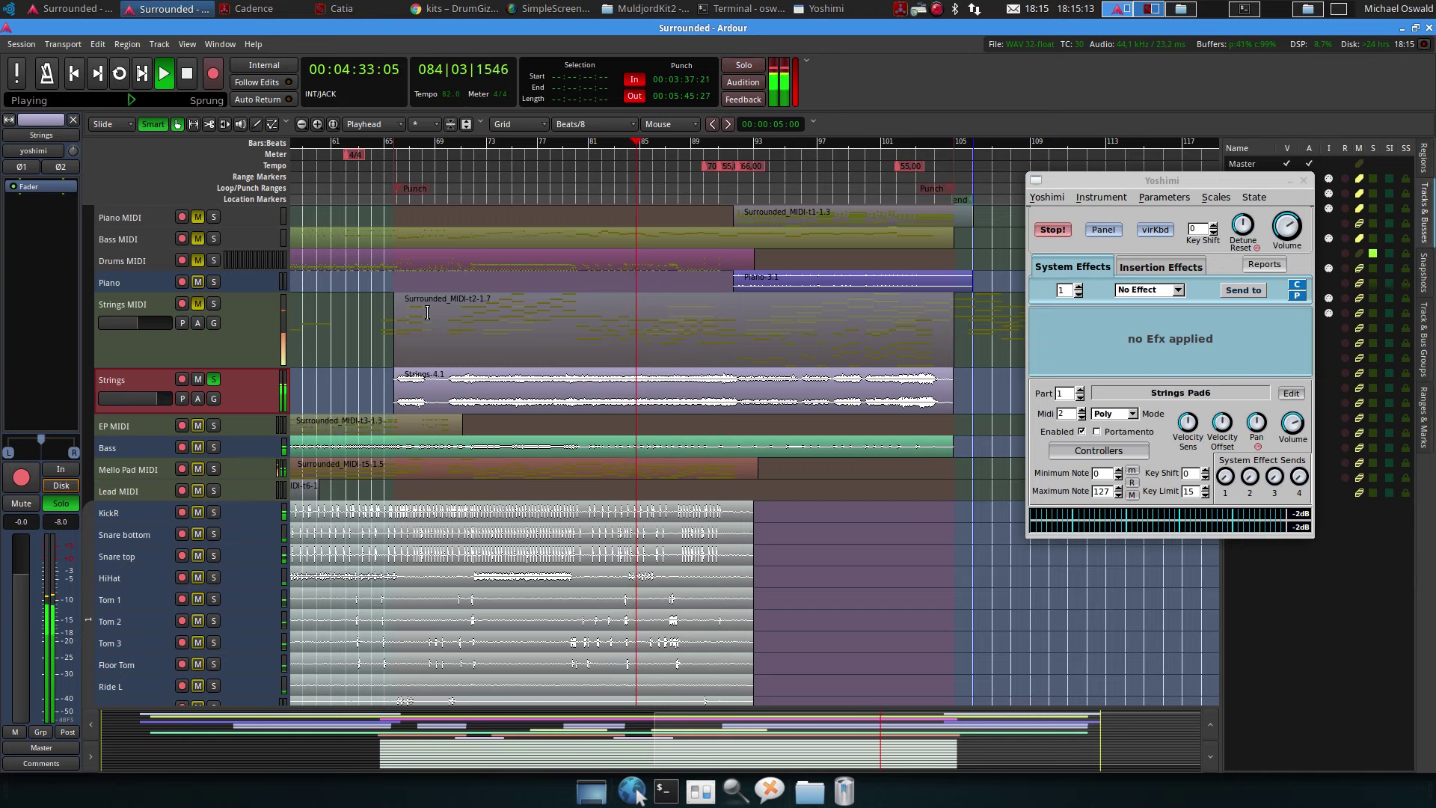
key(space)
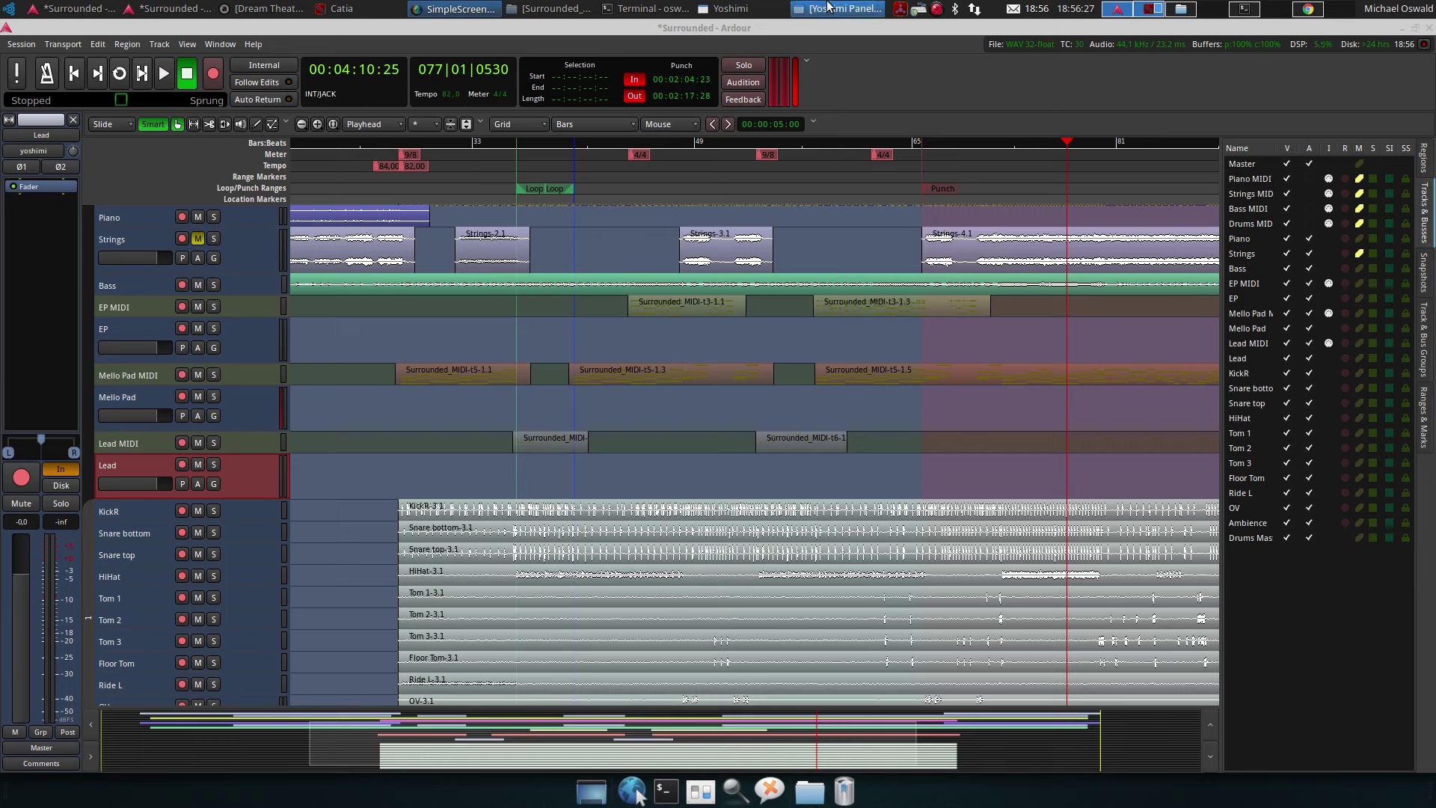
Switch to Yoshimi and step through the instruments assigned to parts 3 to 6, returning to part 3
click(744, 17)
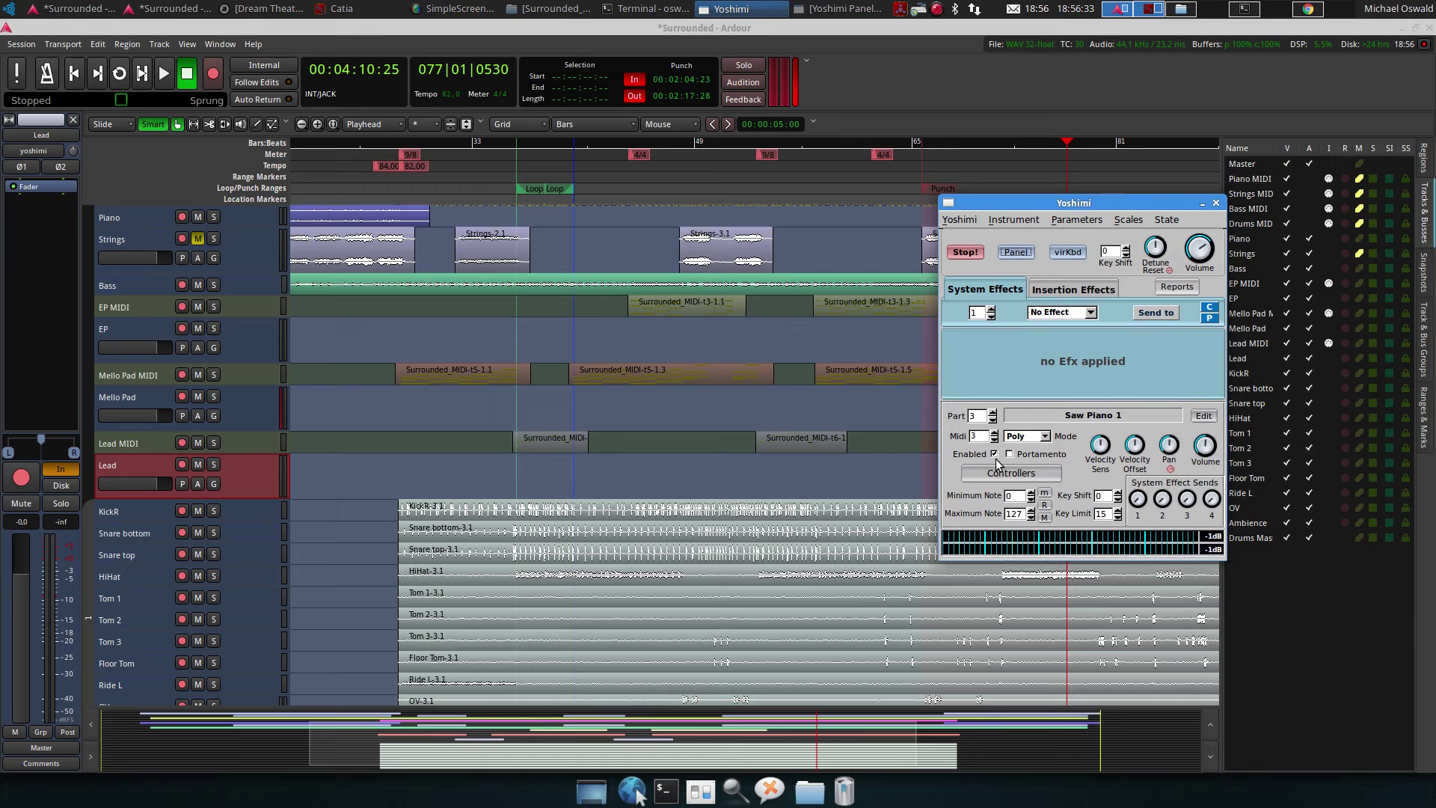
click(993, 414)
click(992, 413)
click(993, 414)
click(995, 453)
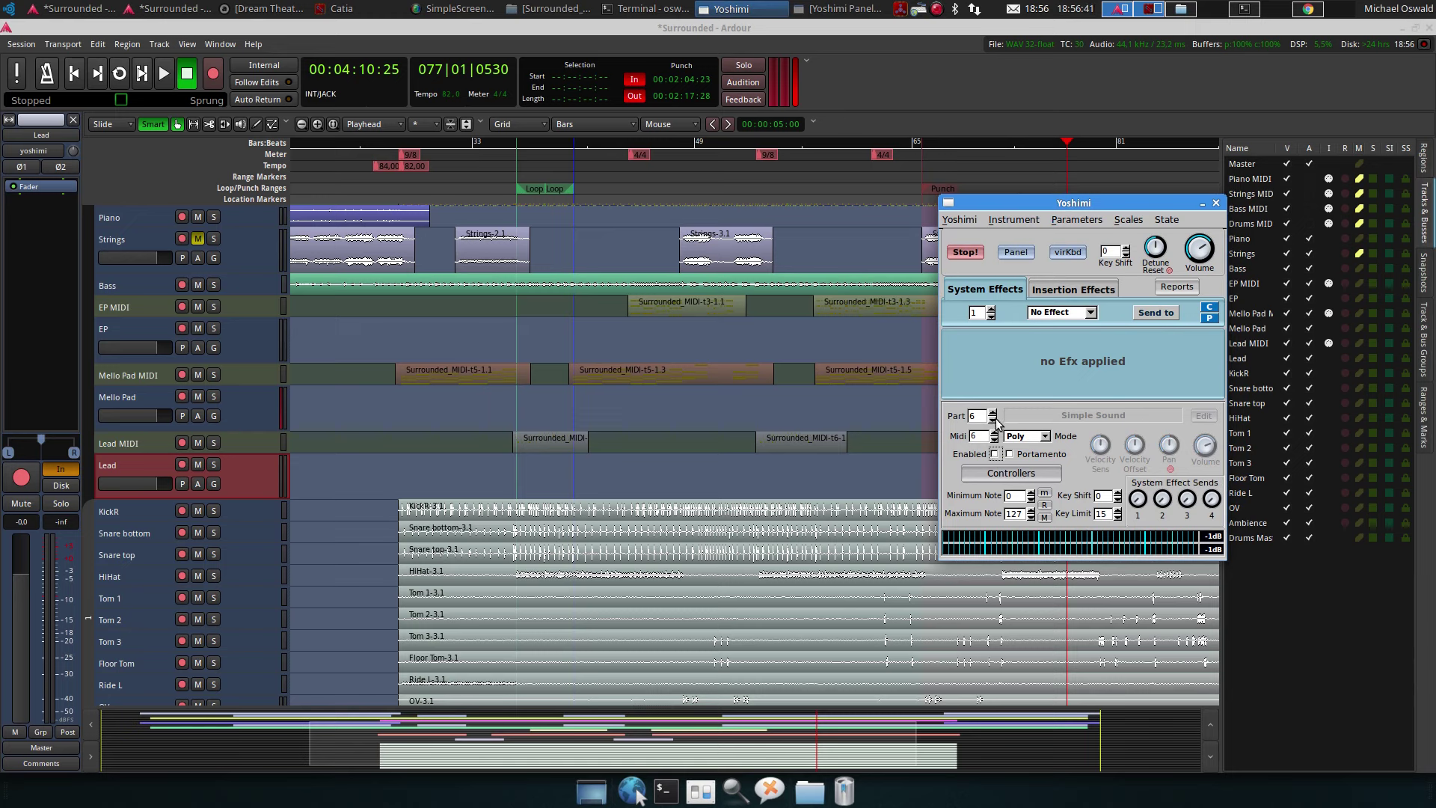
click(993, 419)
click(993, 419)
click(993, 419)
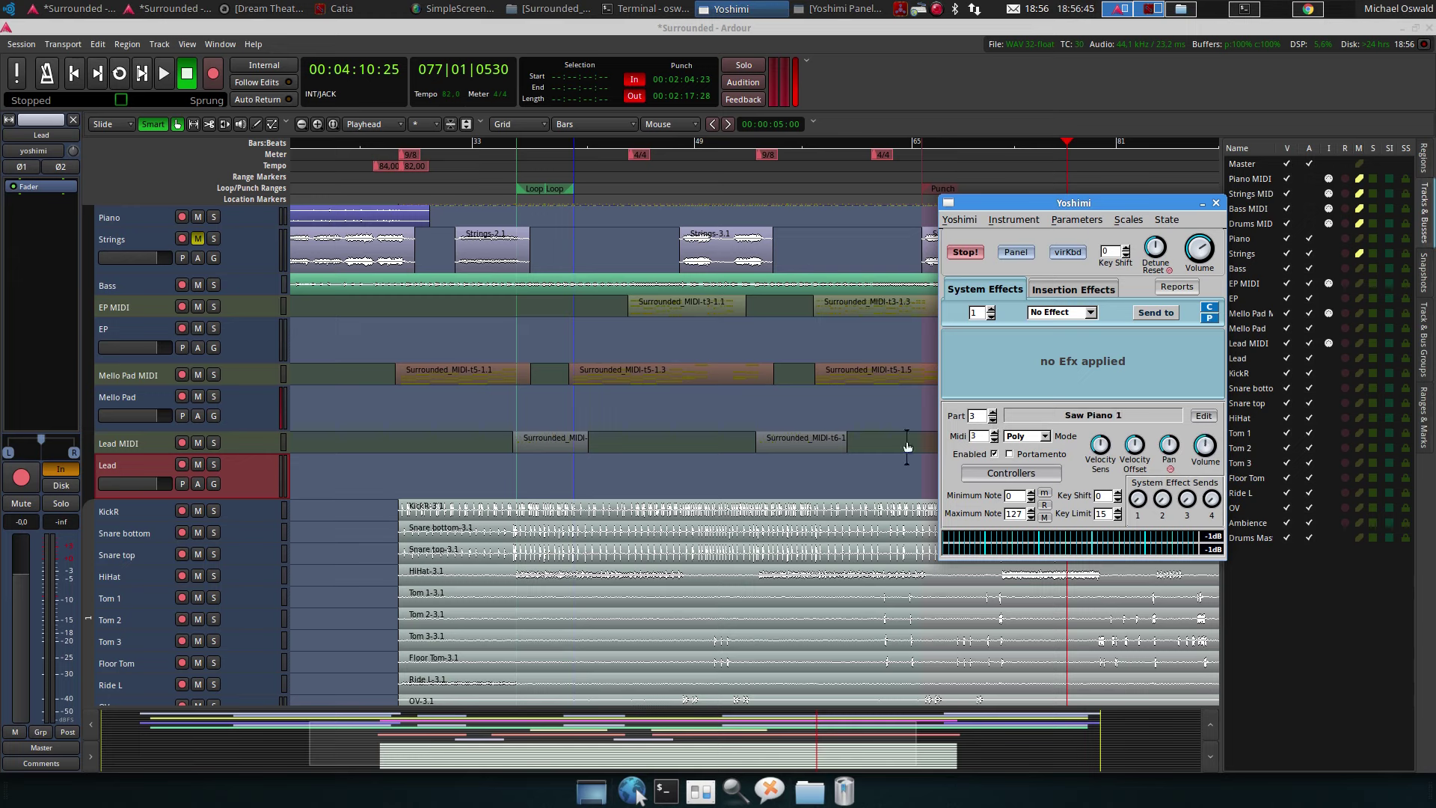
Look up part 3's Saw Piano 1 in the SynthPiano bank, leaving the instrument selection as it is
click(1079, 416)
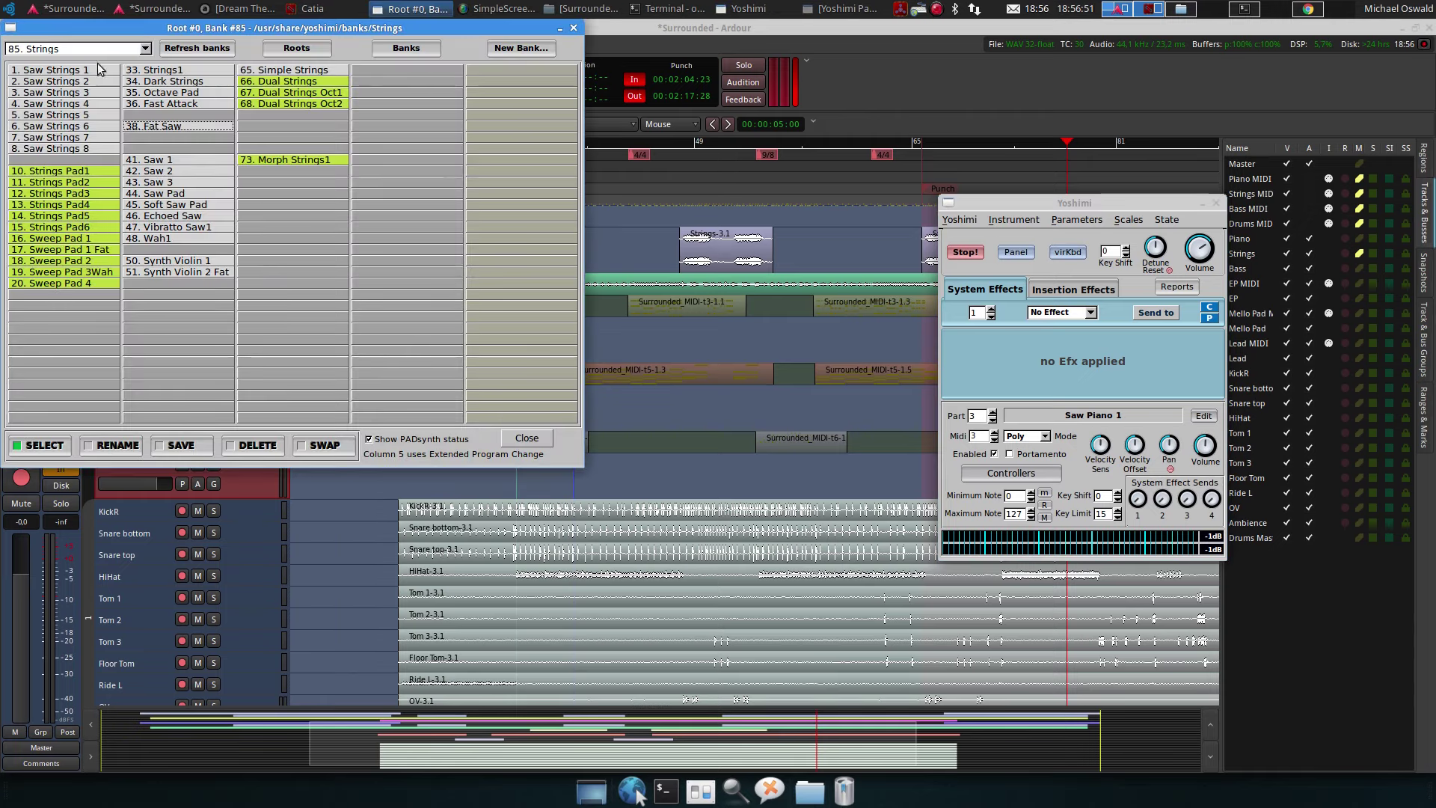
click(22, 51)
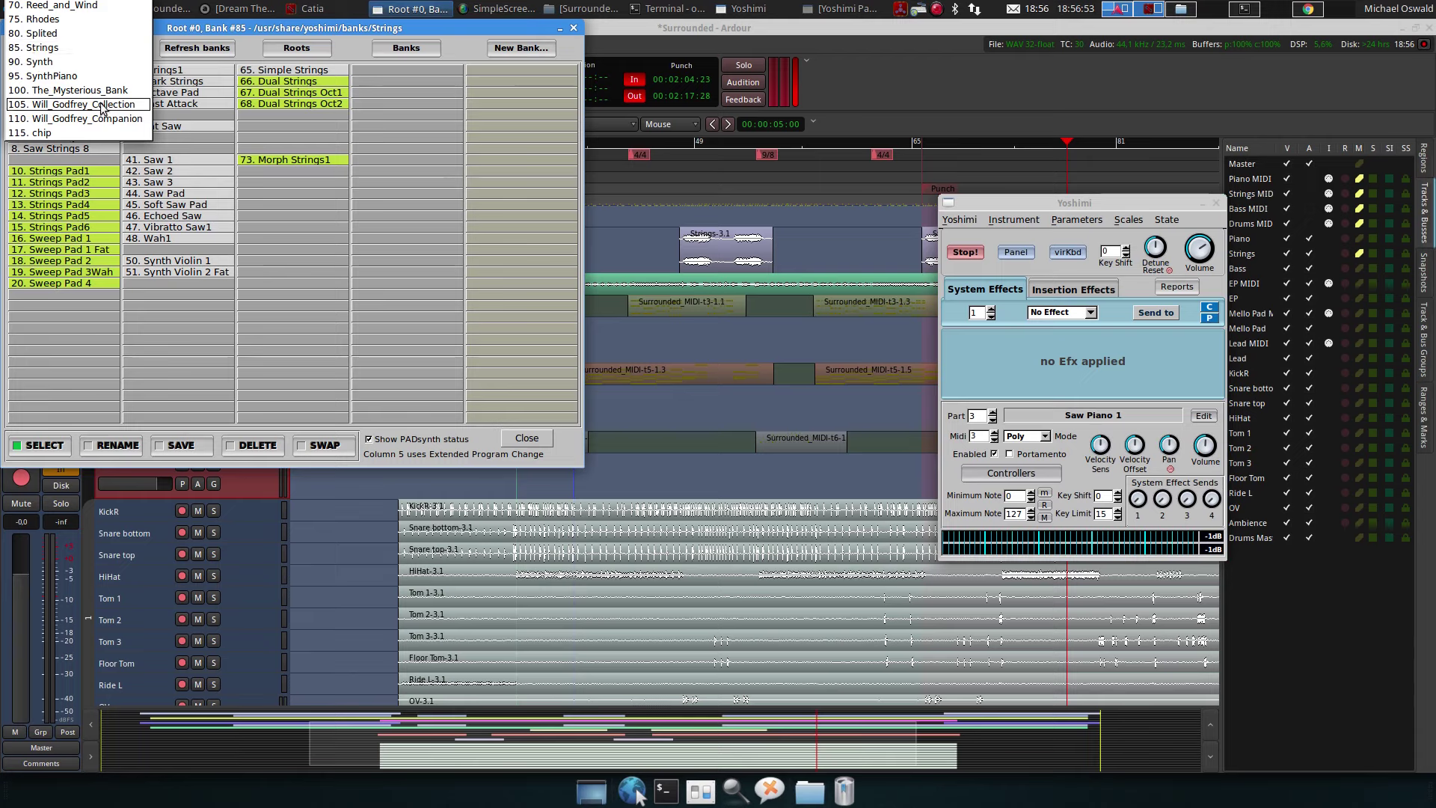
click(313, 79)
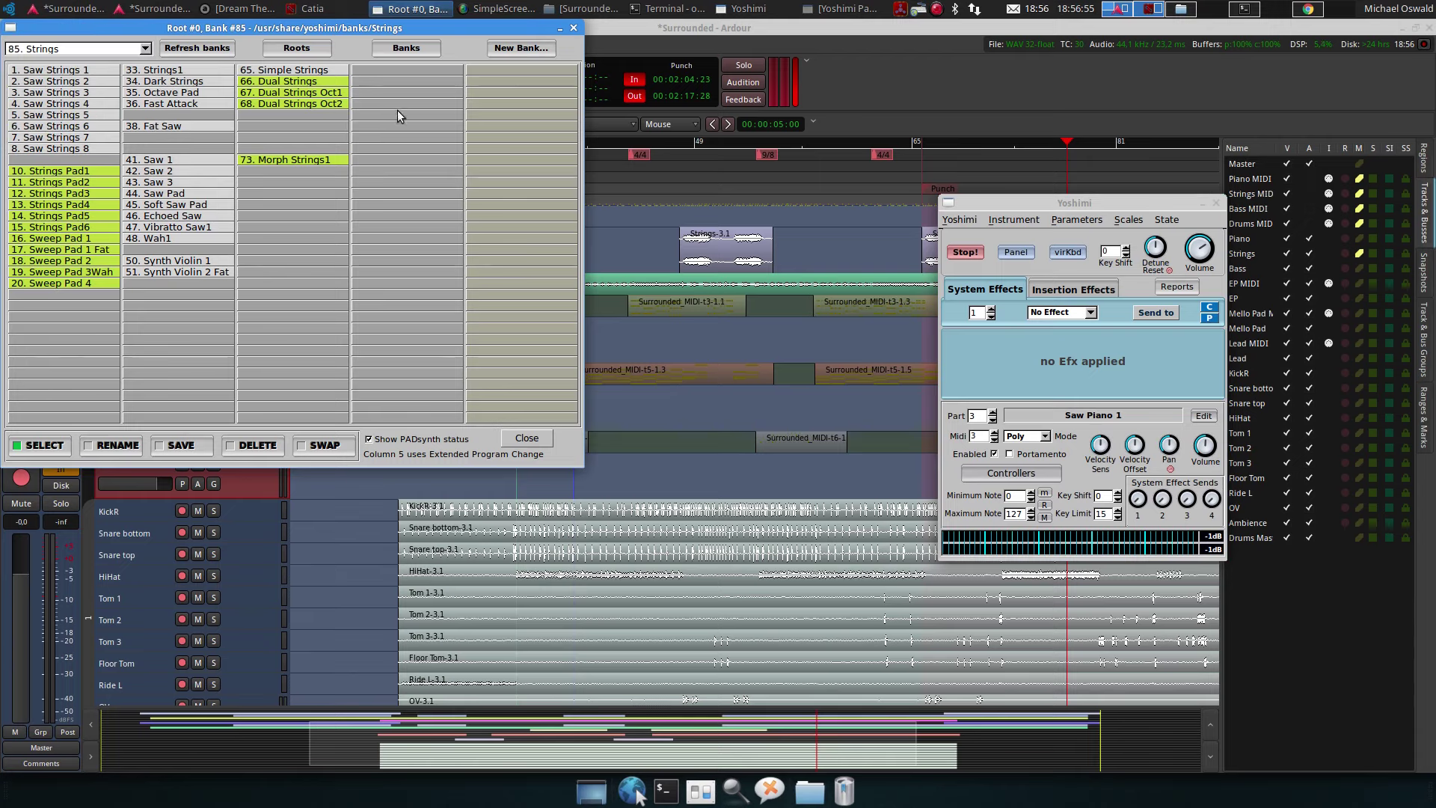
drag(337, 30, 541, 150)
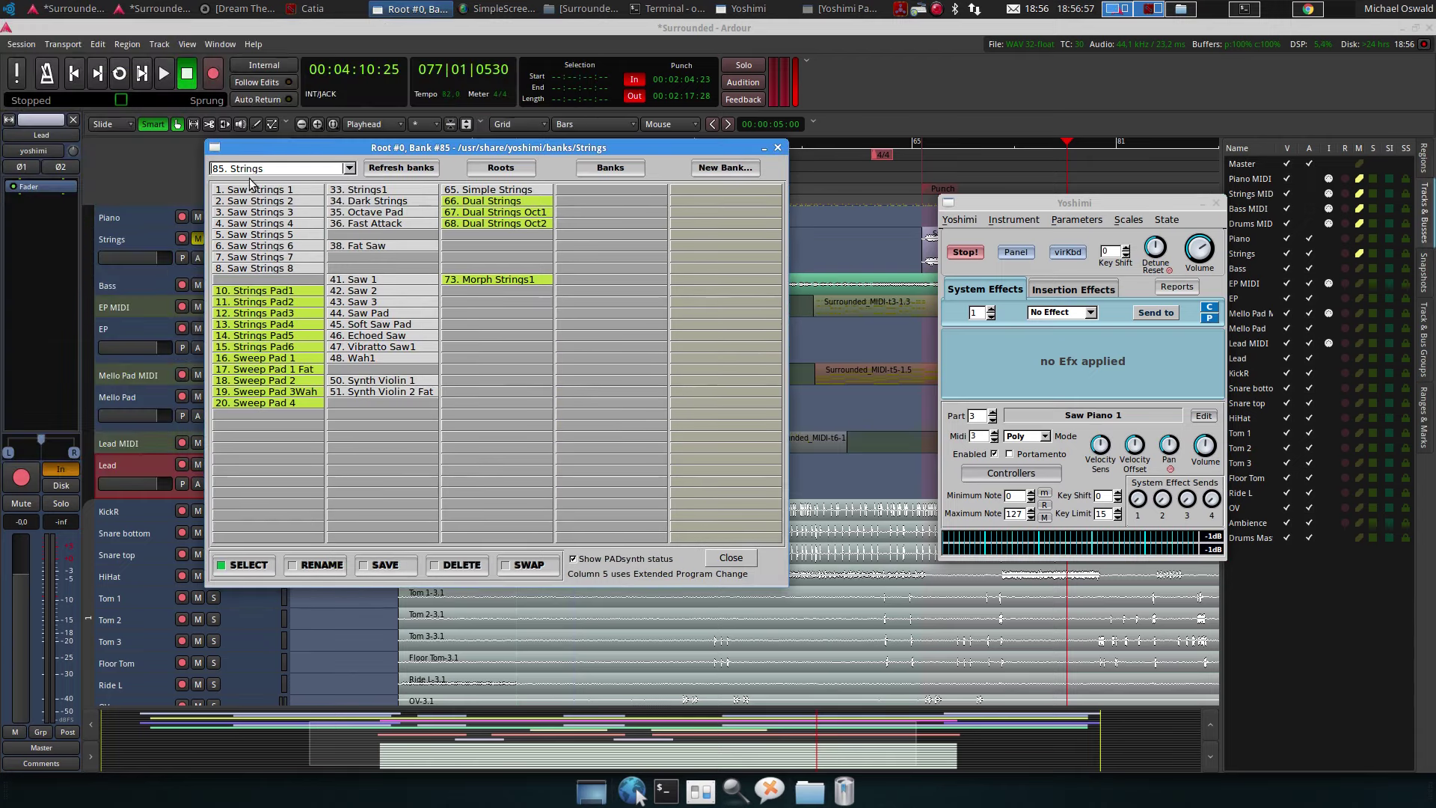
click(254, 172)
click(286, 195)
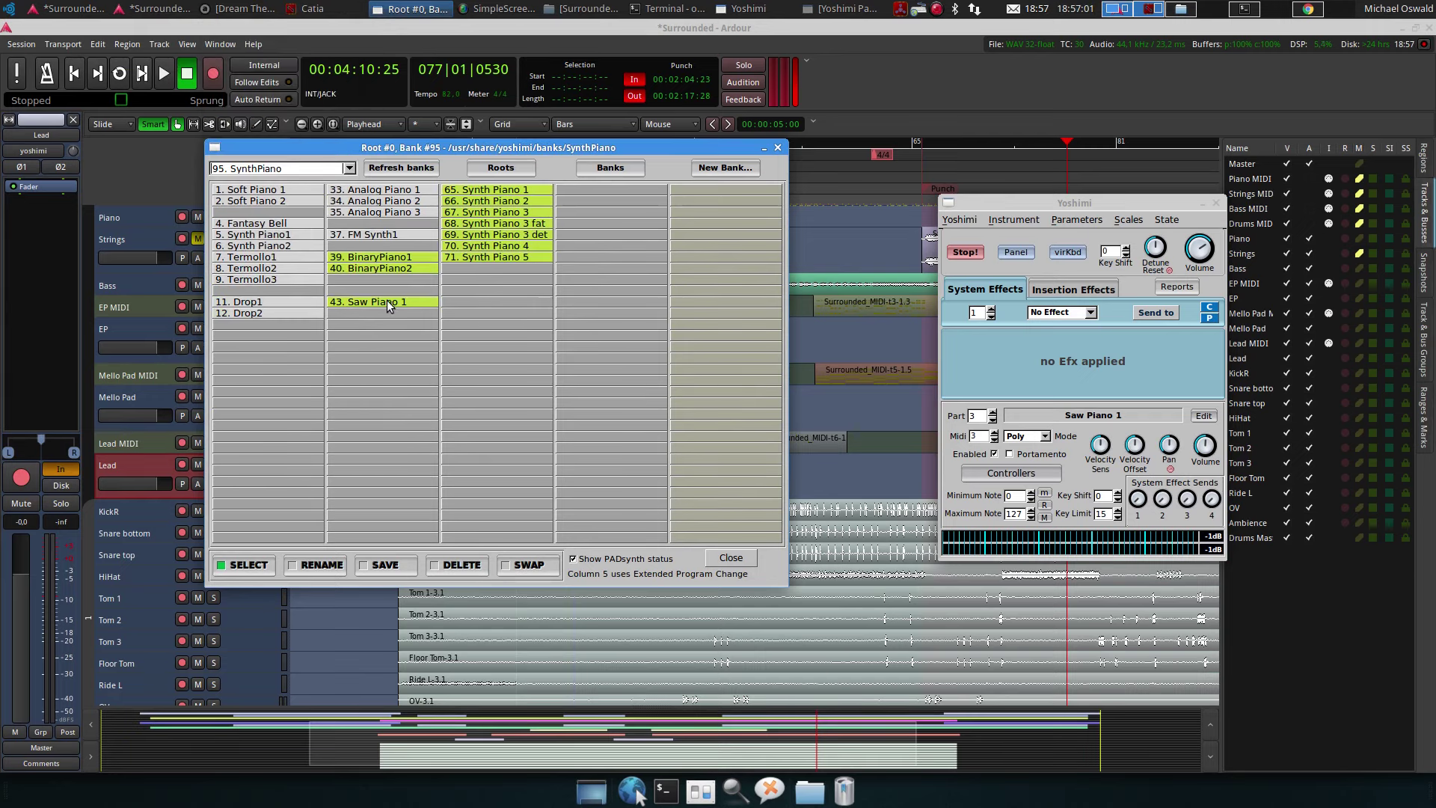
click(777, 147)
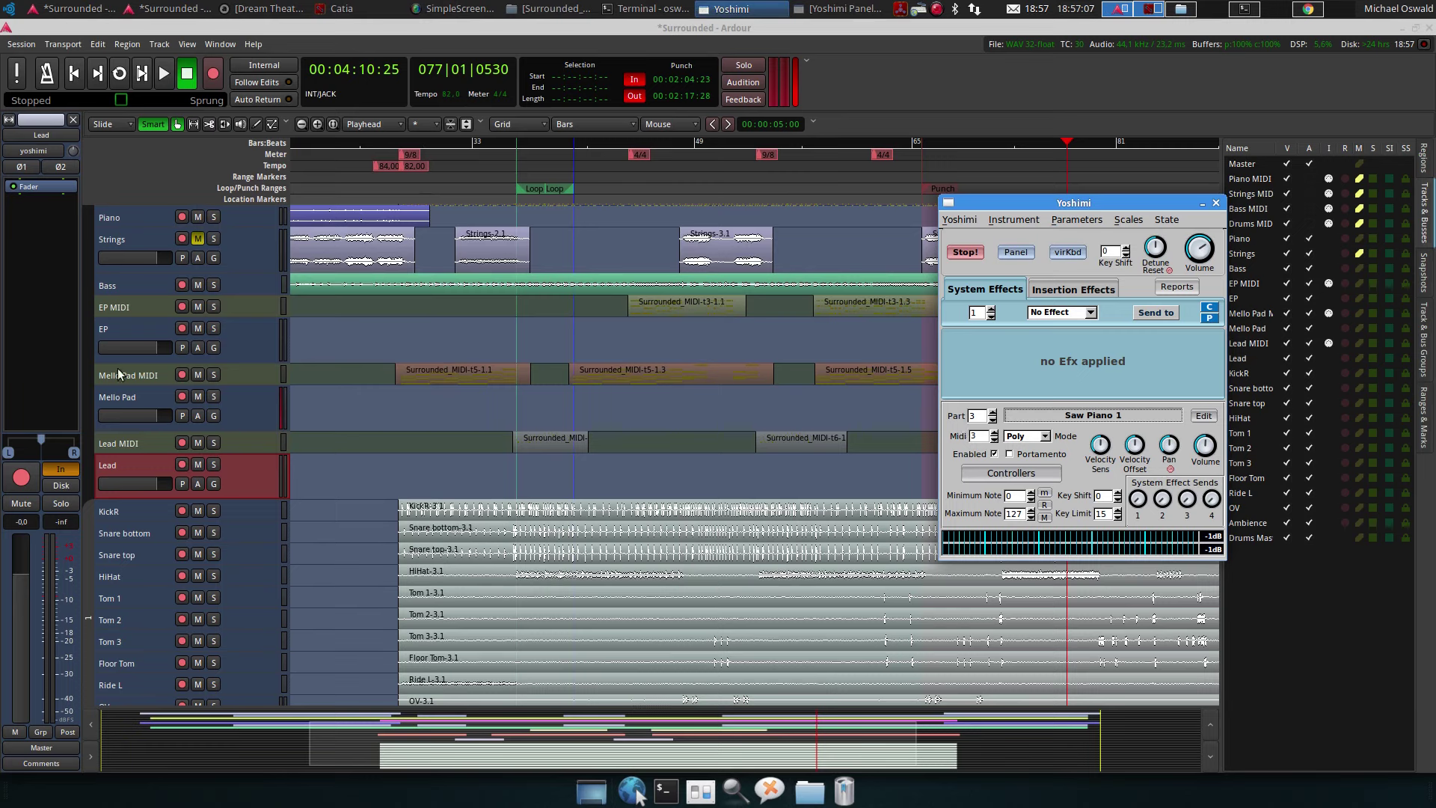
Go to part 4 and look up its Strings Pad2 instrument in the Strings bank
click(993, 413)
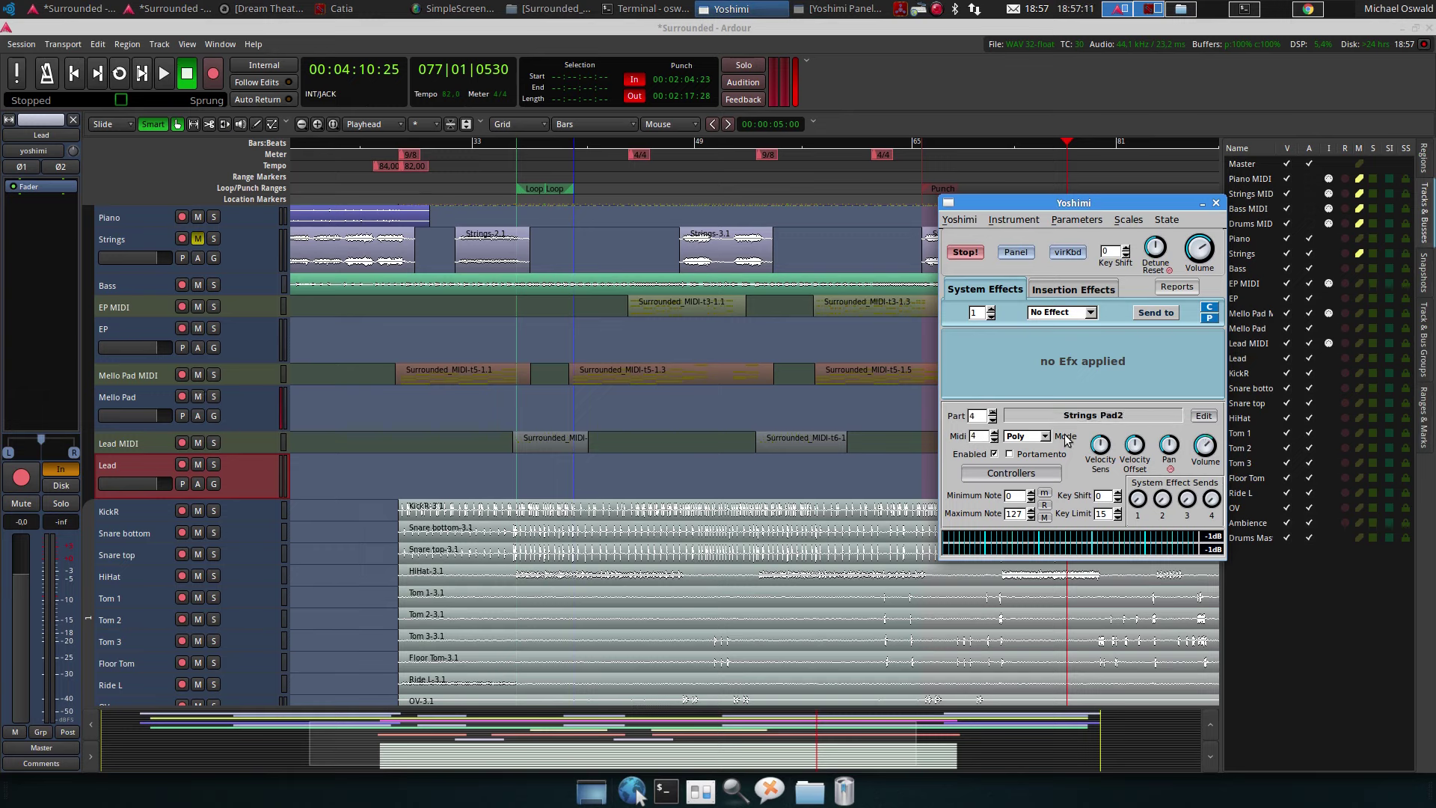
click(1047, 417)
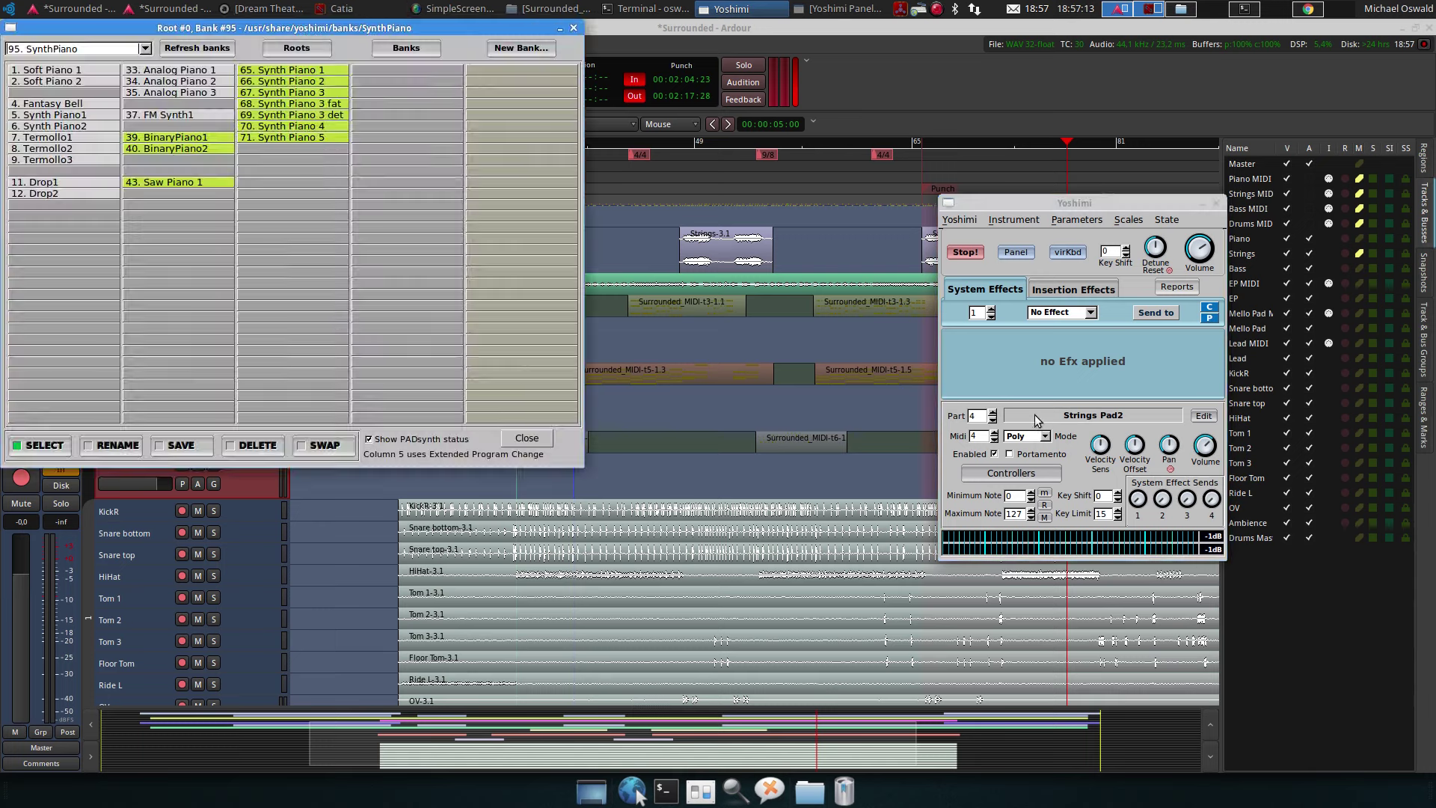
click(72, 49)
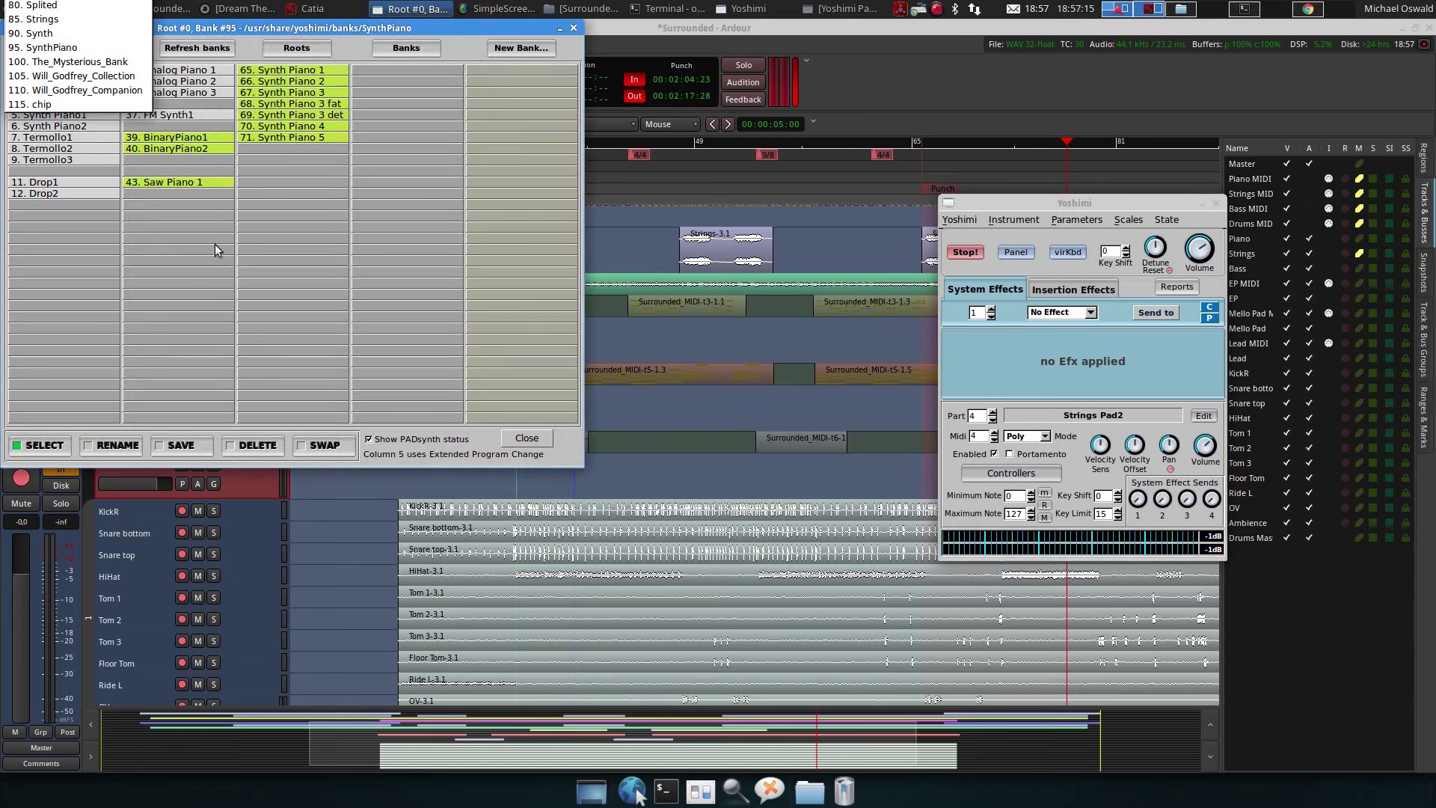
click(45, 20)
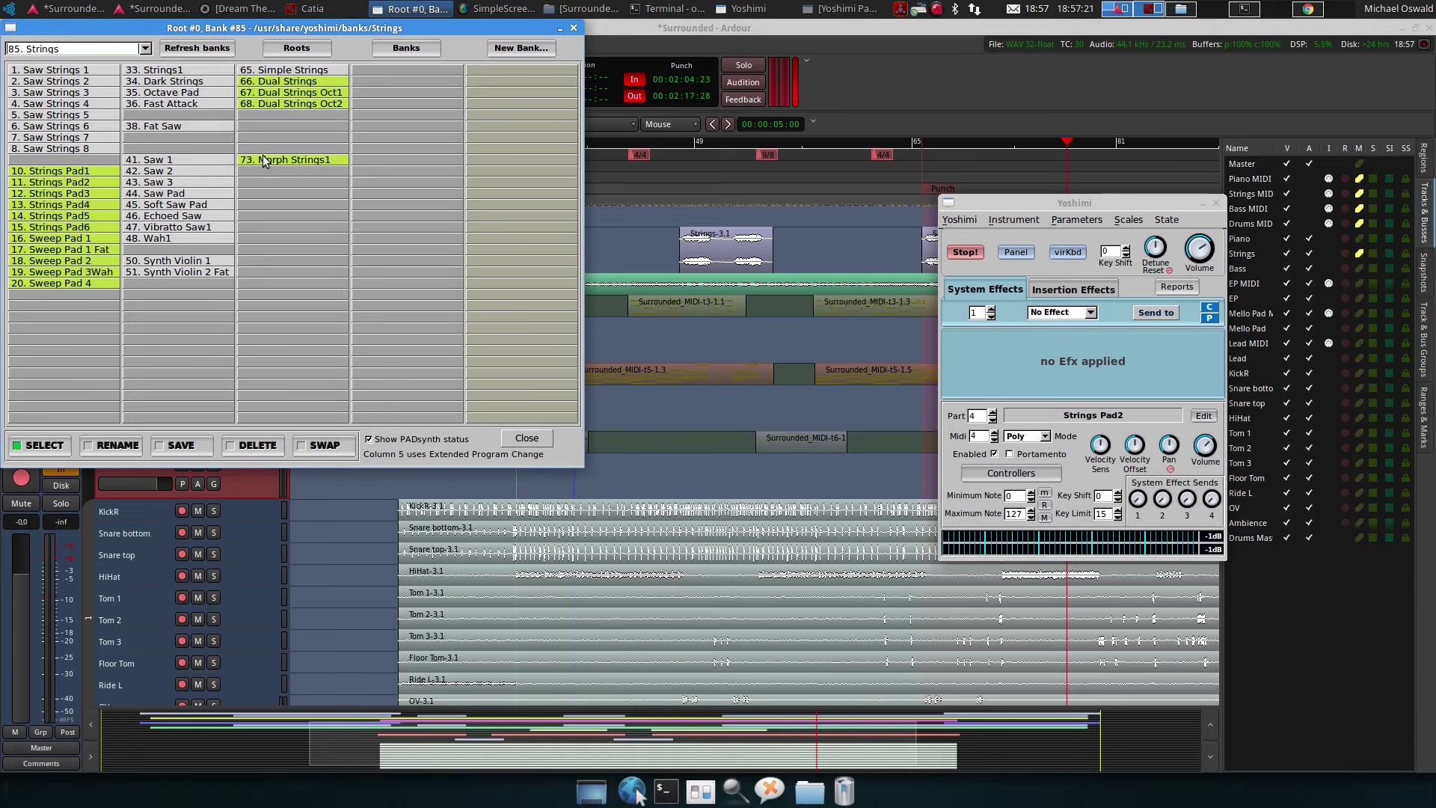
click(573, 28)
Go to part 5 and look for its Saw 1 instrument in the Synth and Strings banks
click(993, 413)
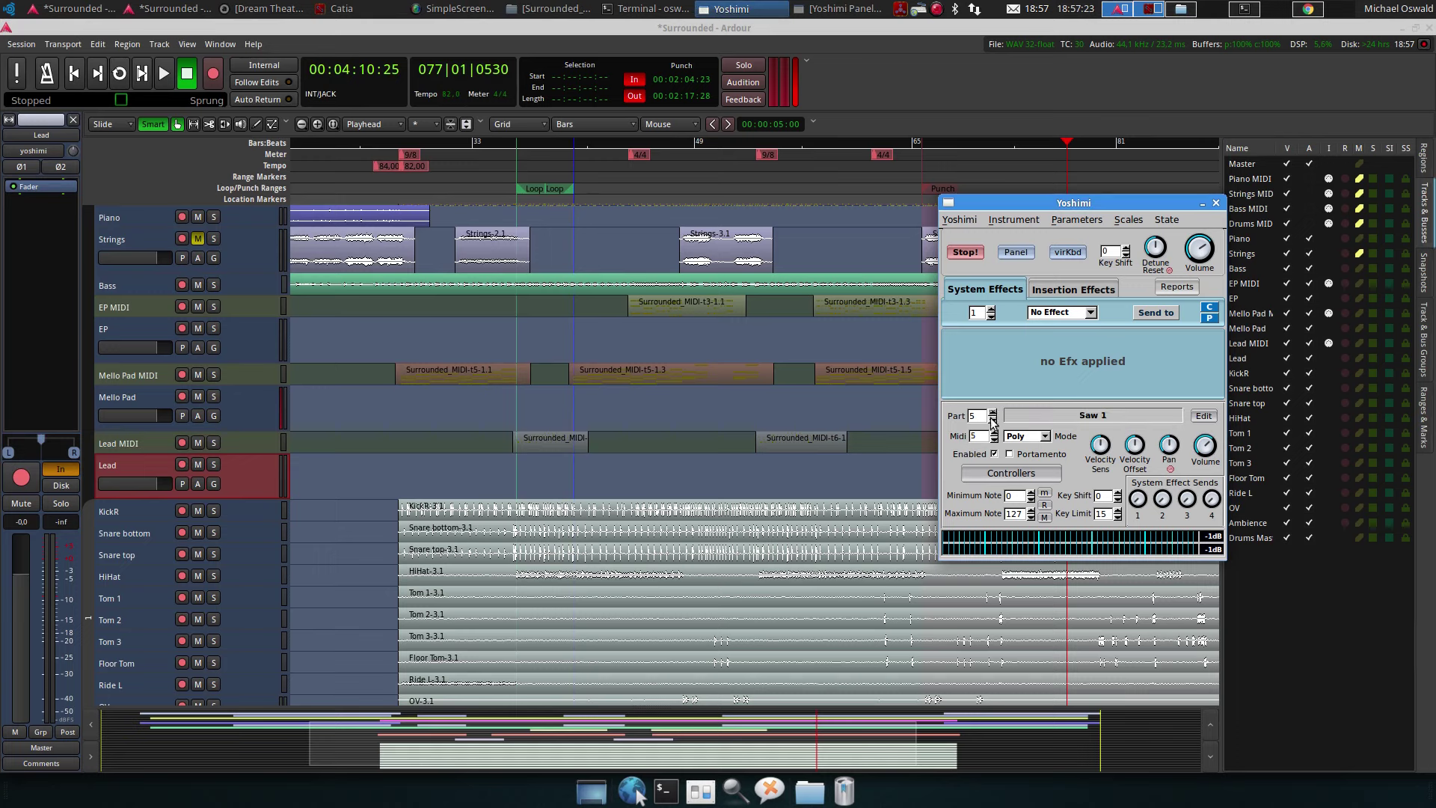
click(1087, 420)
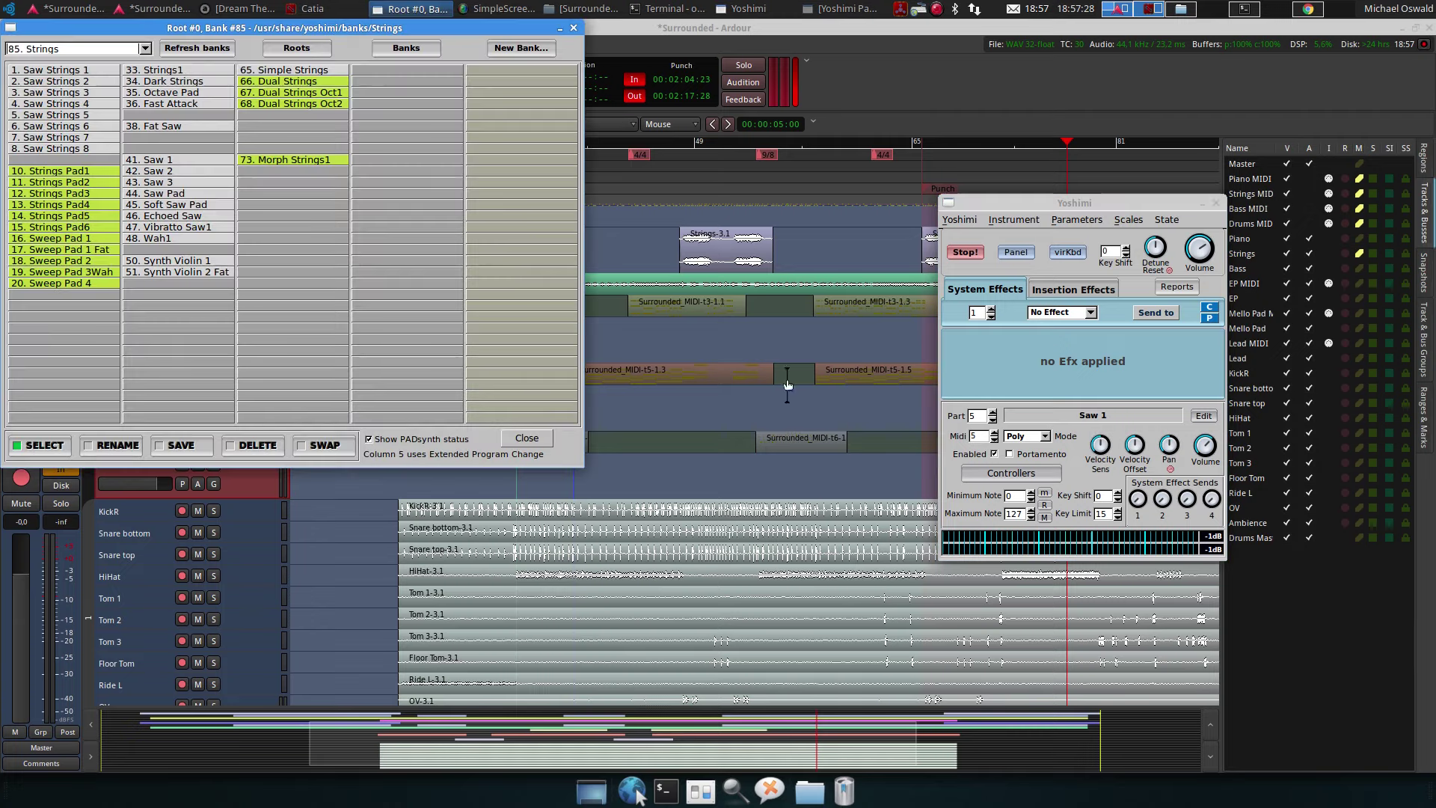
click(29, 55)
click(34, 62)
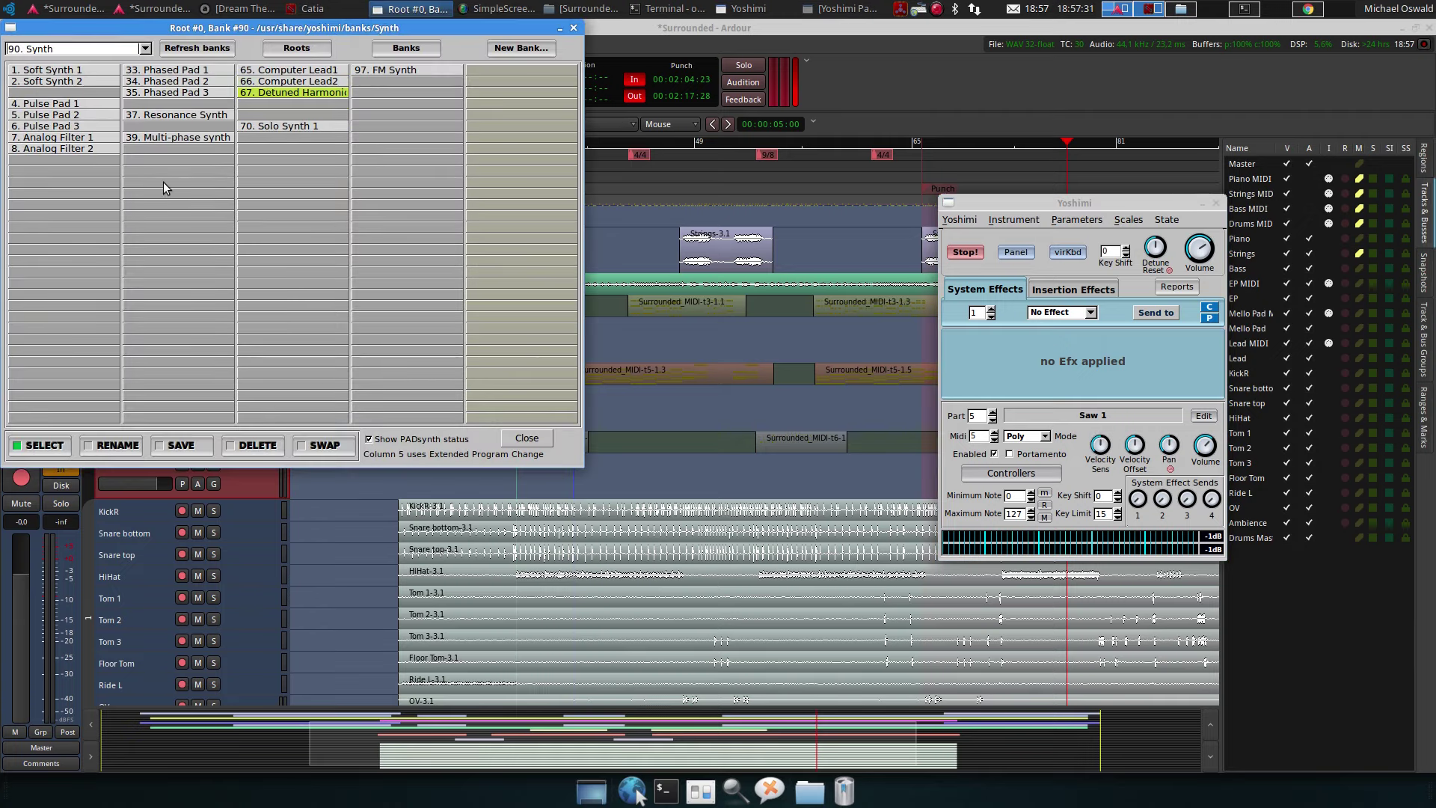
drag(214, 29, 451, 197)
click(288, 217)
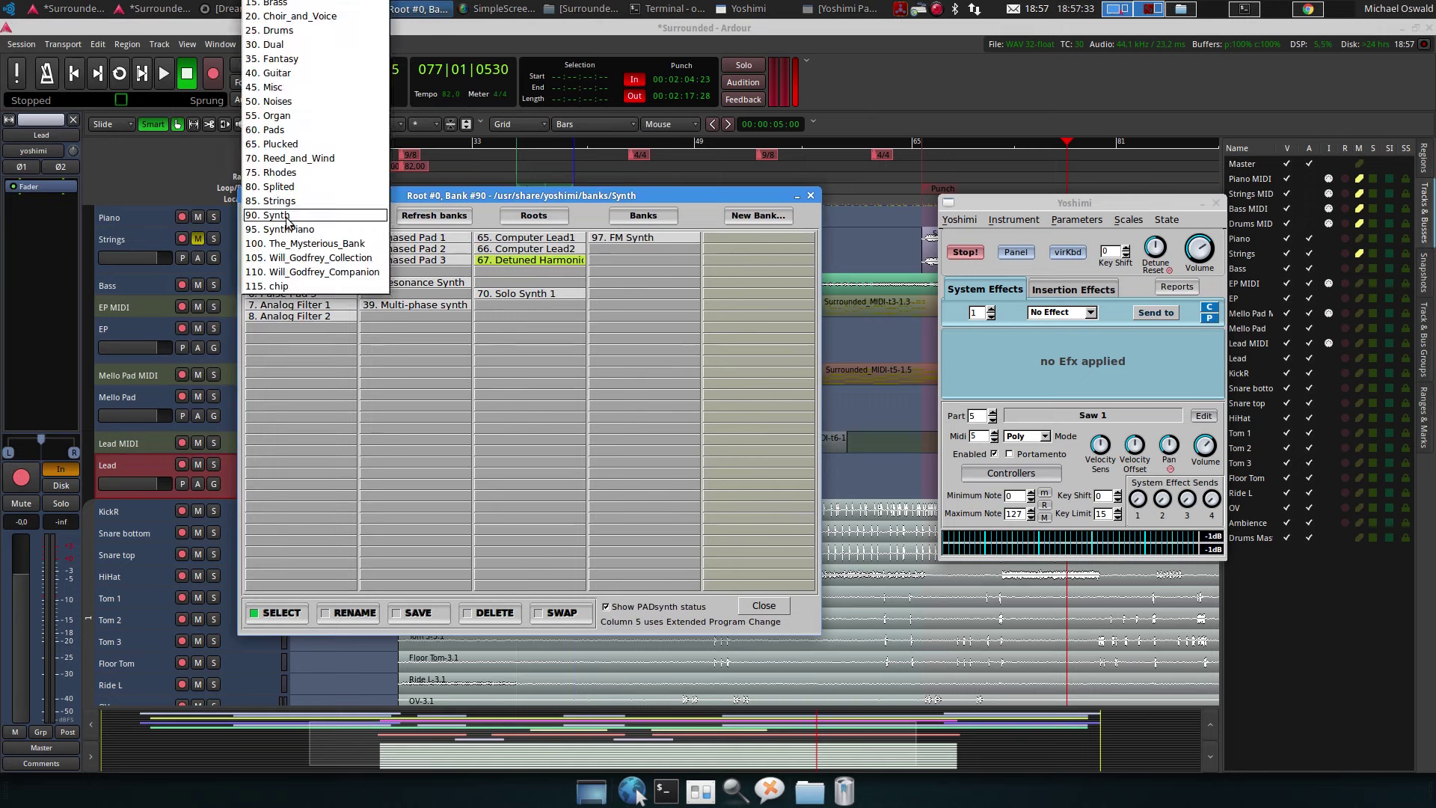
click(275, 201)
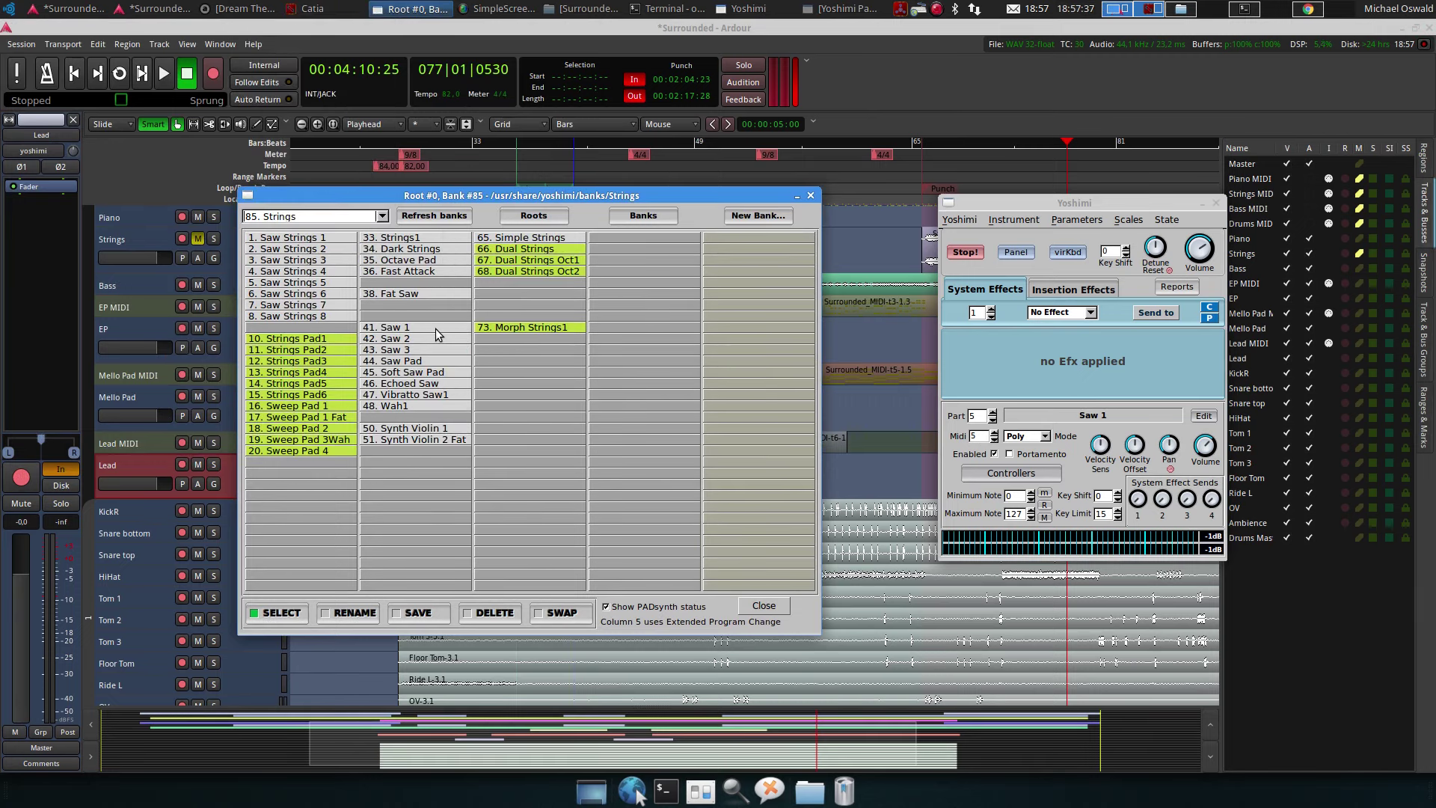
click(811, 197)
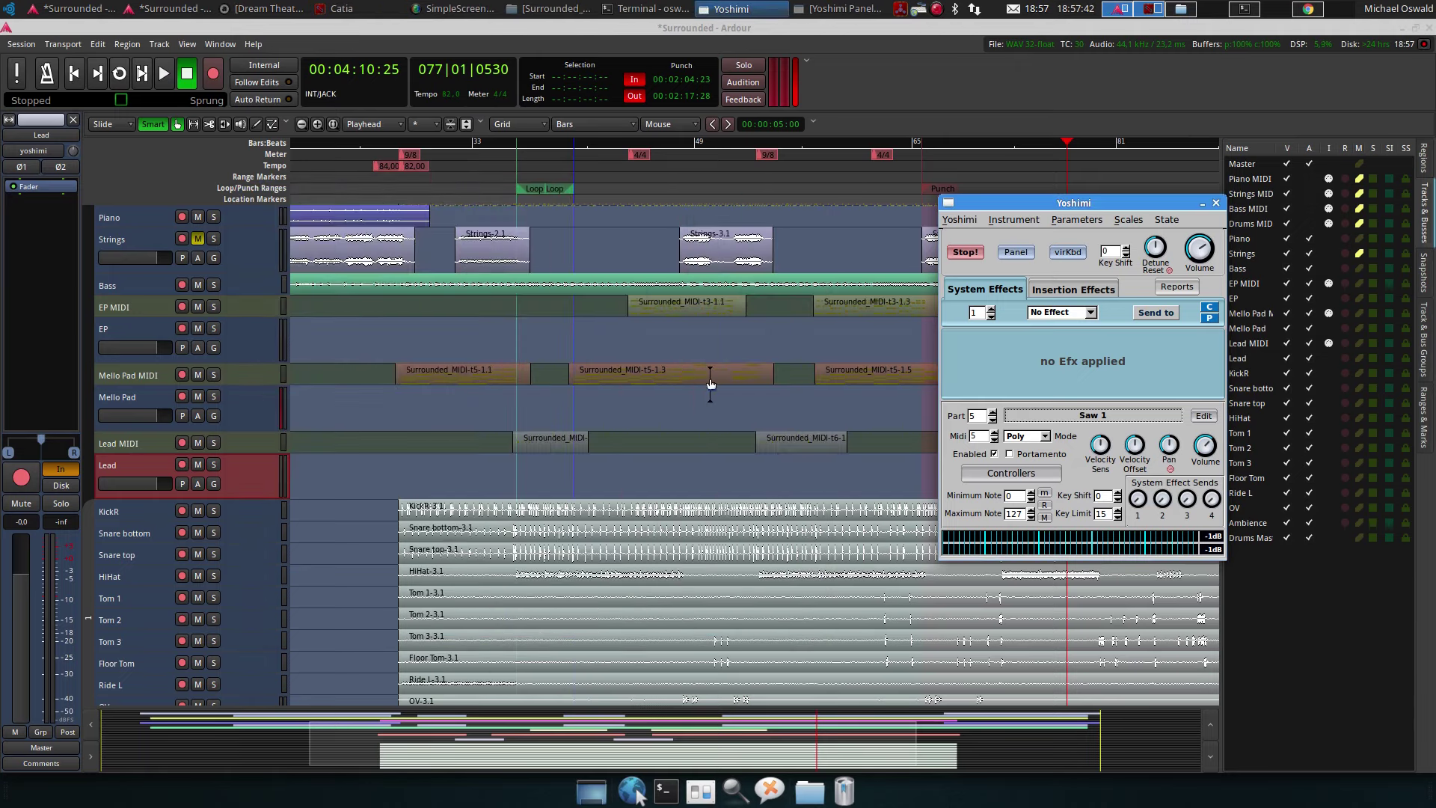
Place Ardour's playhead at bar 44 and check the output routing of parts 3 to 5 in Yoshimi's mixer panel
click(626, 139)
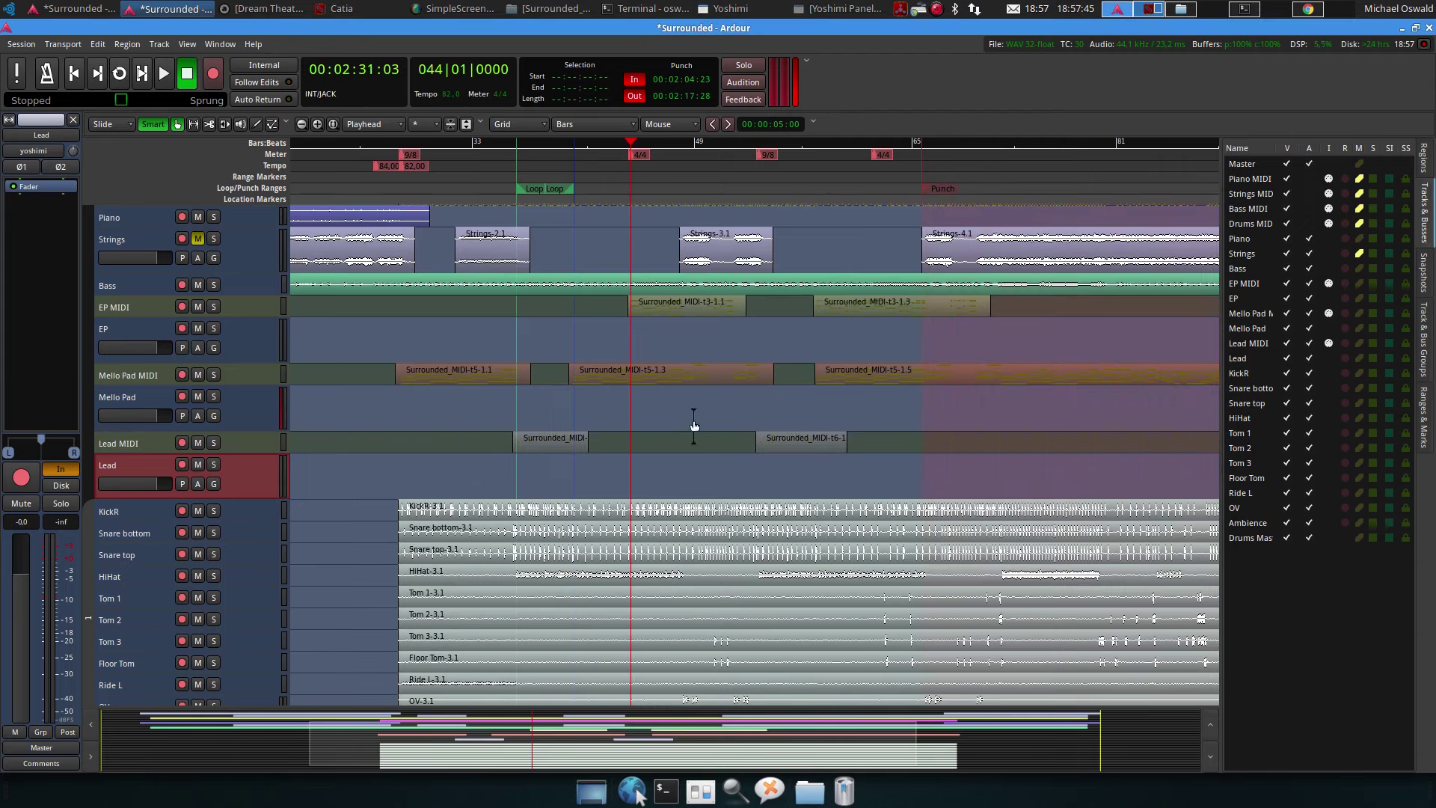
click(837, 9)
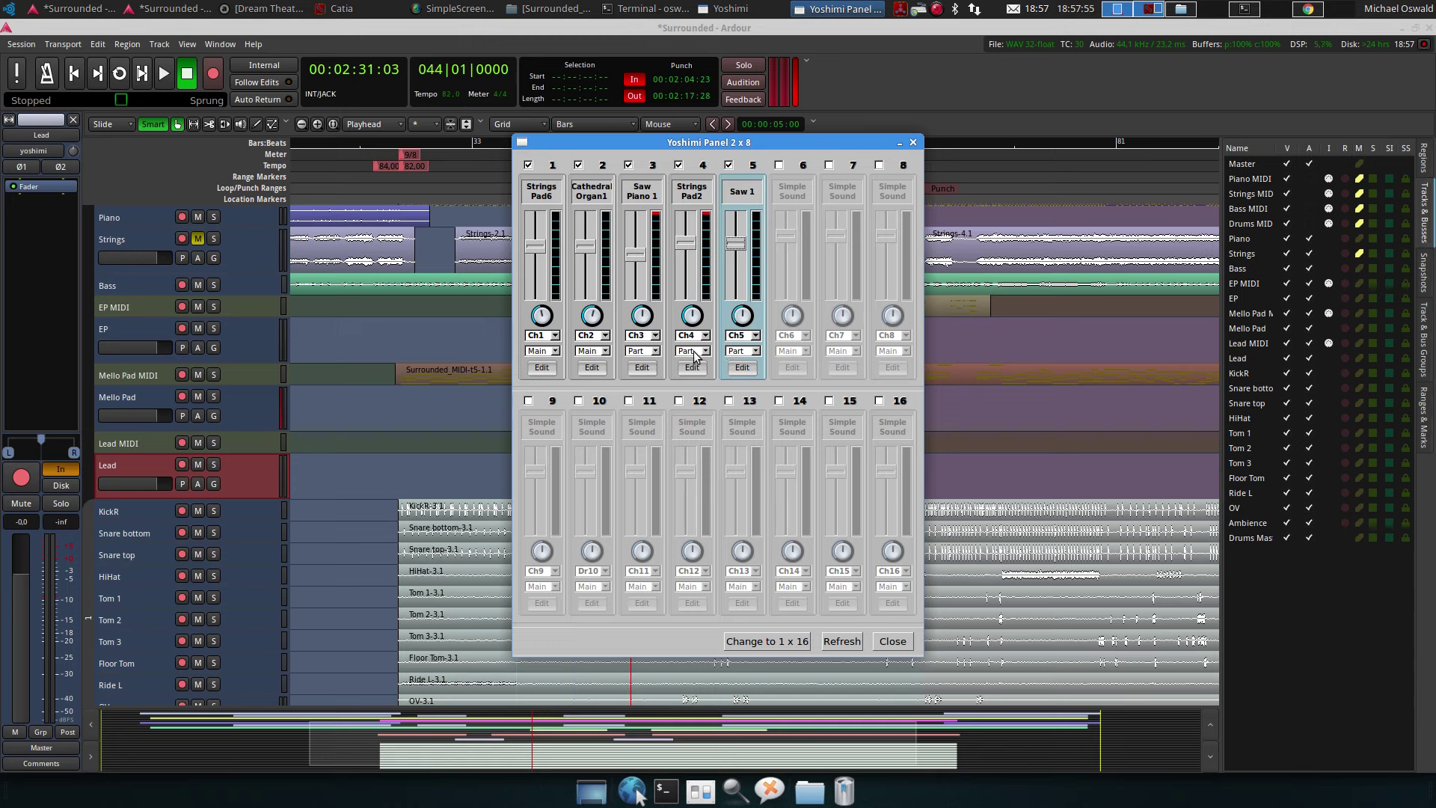
click(913, 142)
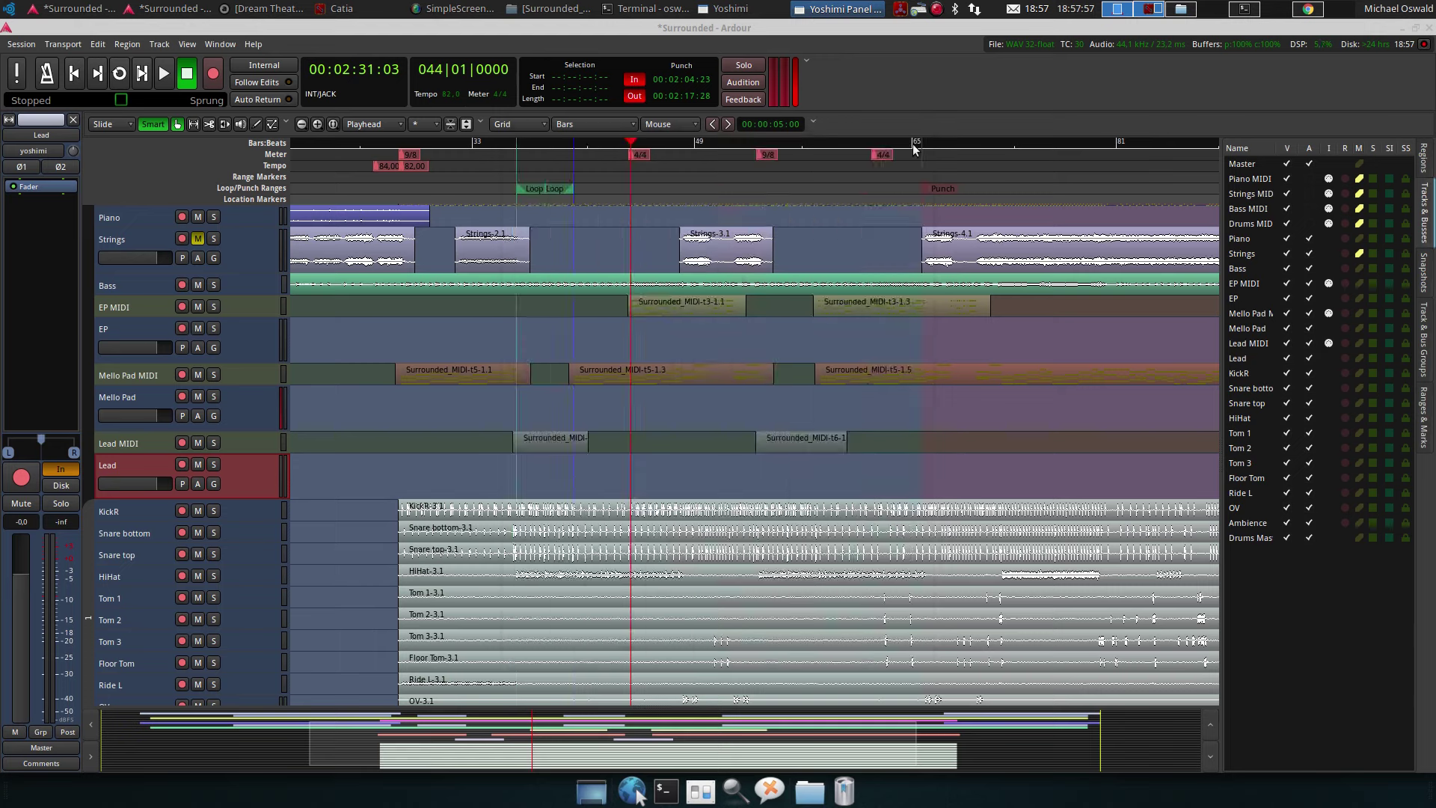
Open Ardour's Audio Connection Manager and examine how Yoshimi's per-part outputs connect to the EP, Mello Pad and Lead tracks
click(220, 46)
click(289, 250)
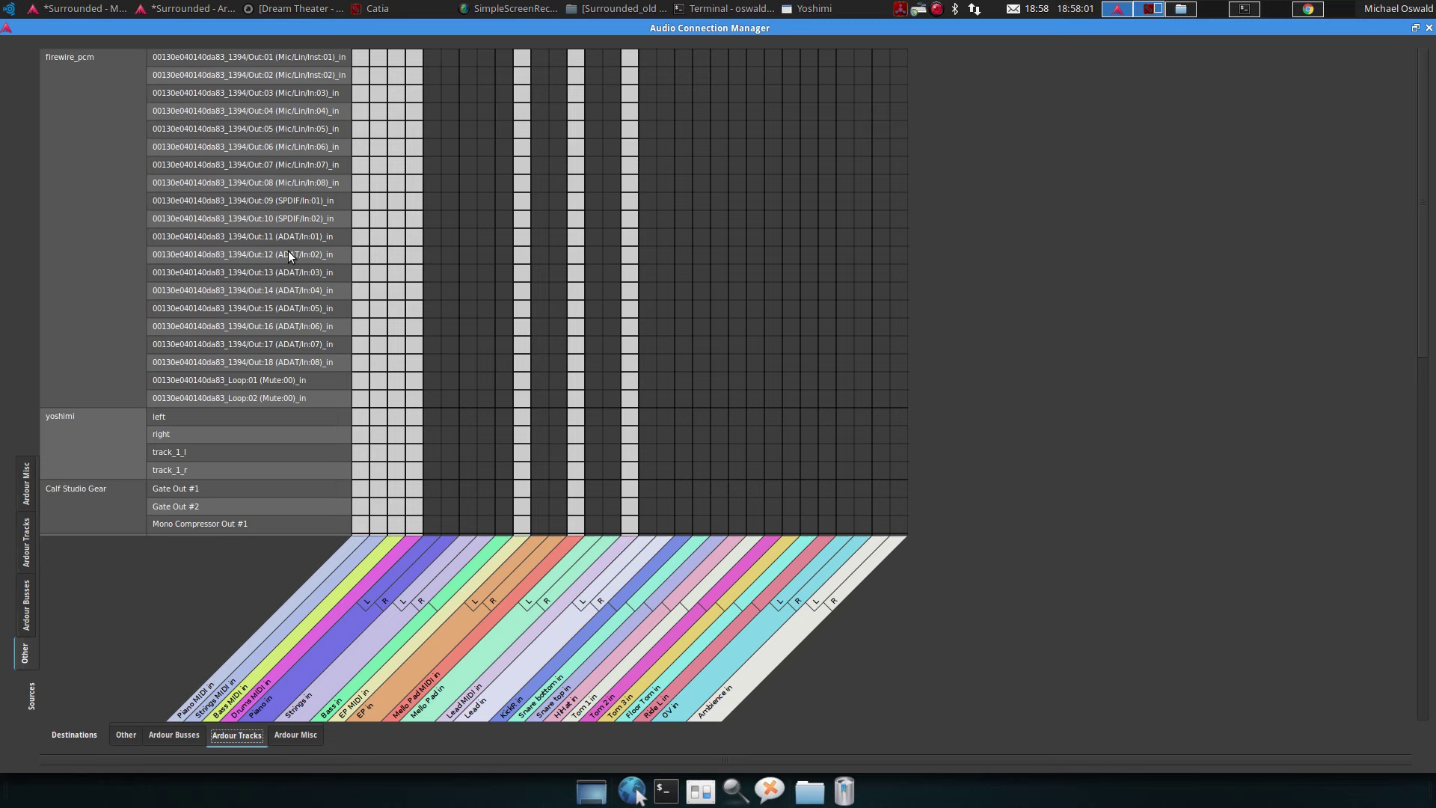
scroll(236, 392, down, 6)
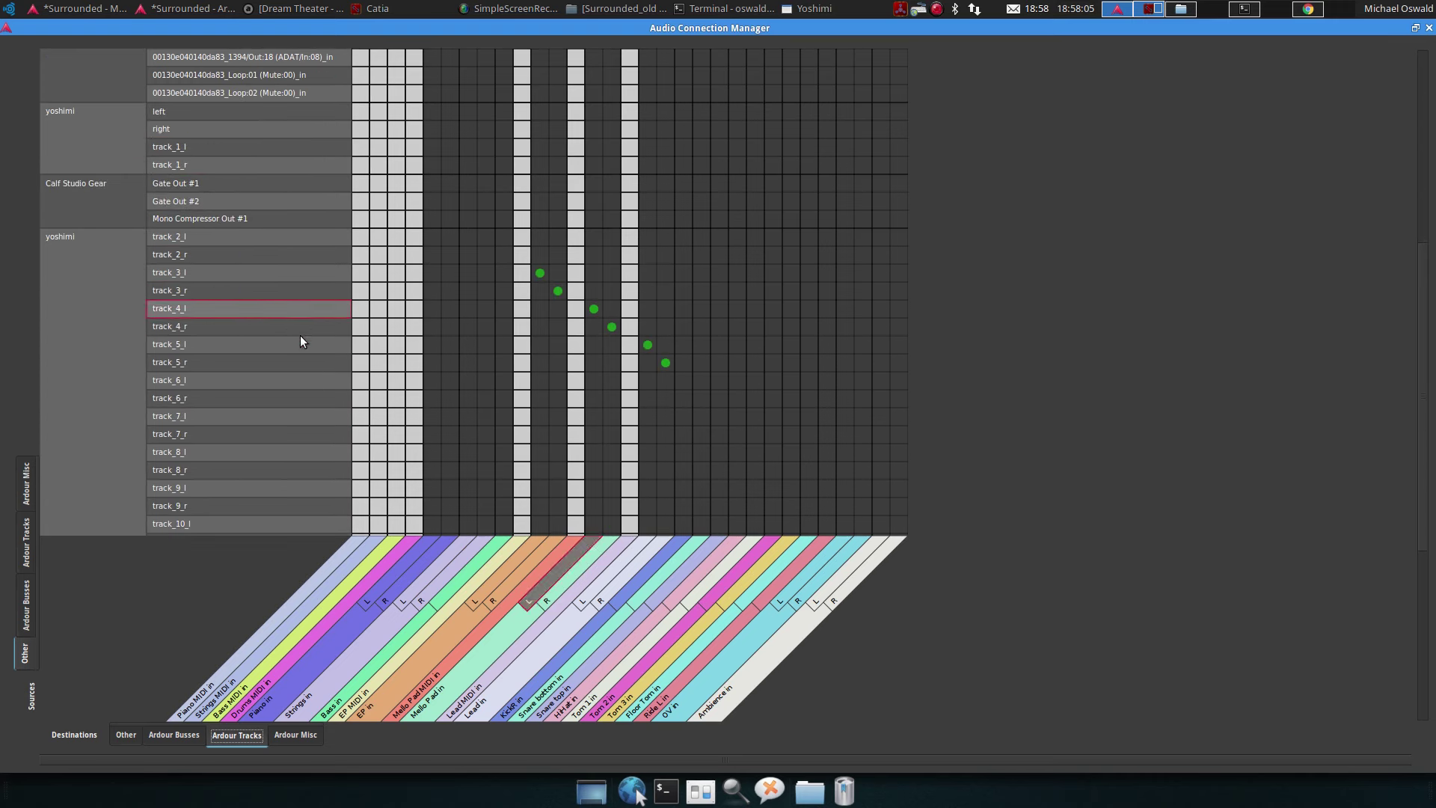
scroll(302, 342, down, 5)
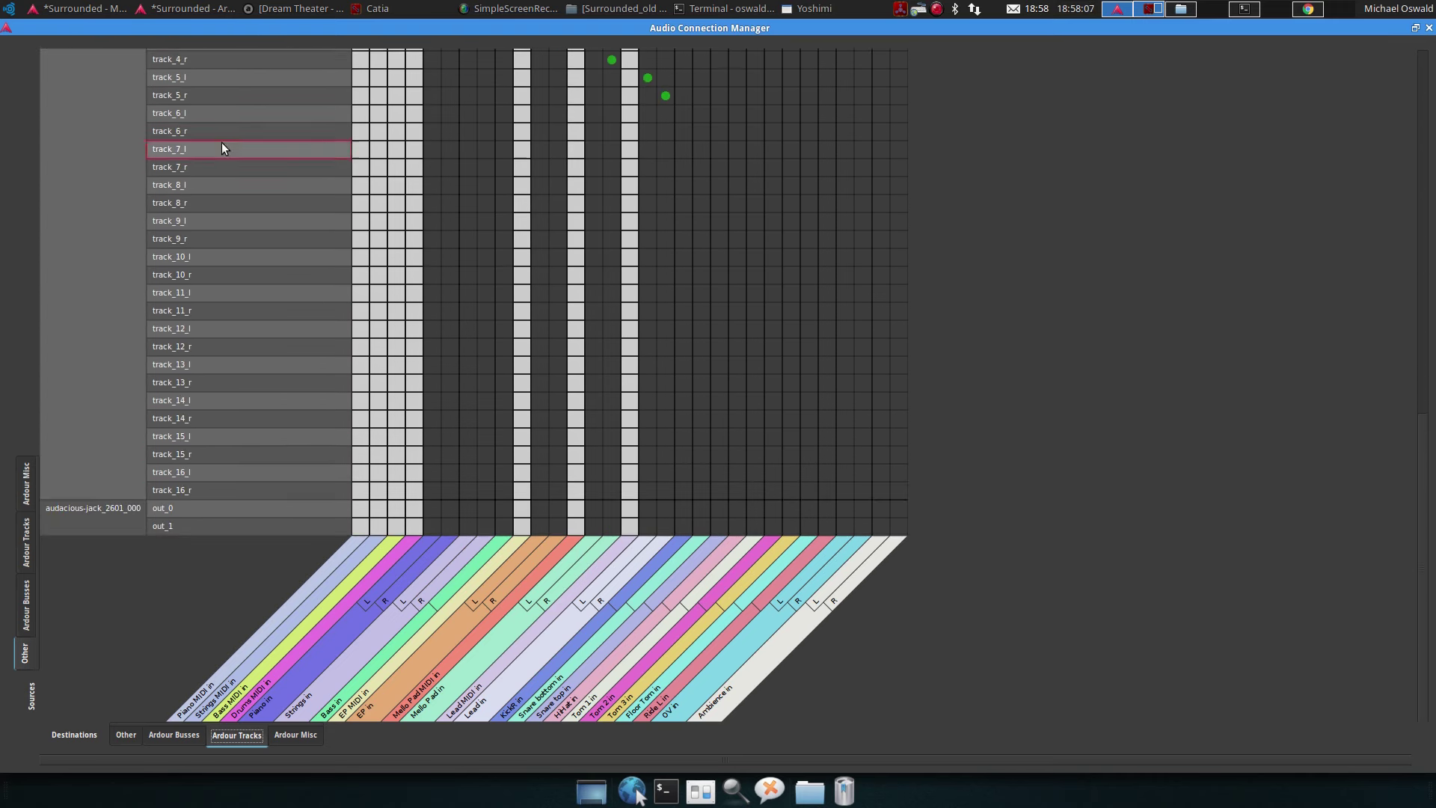
scroll(325, 278, up, 7)
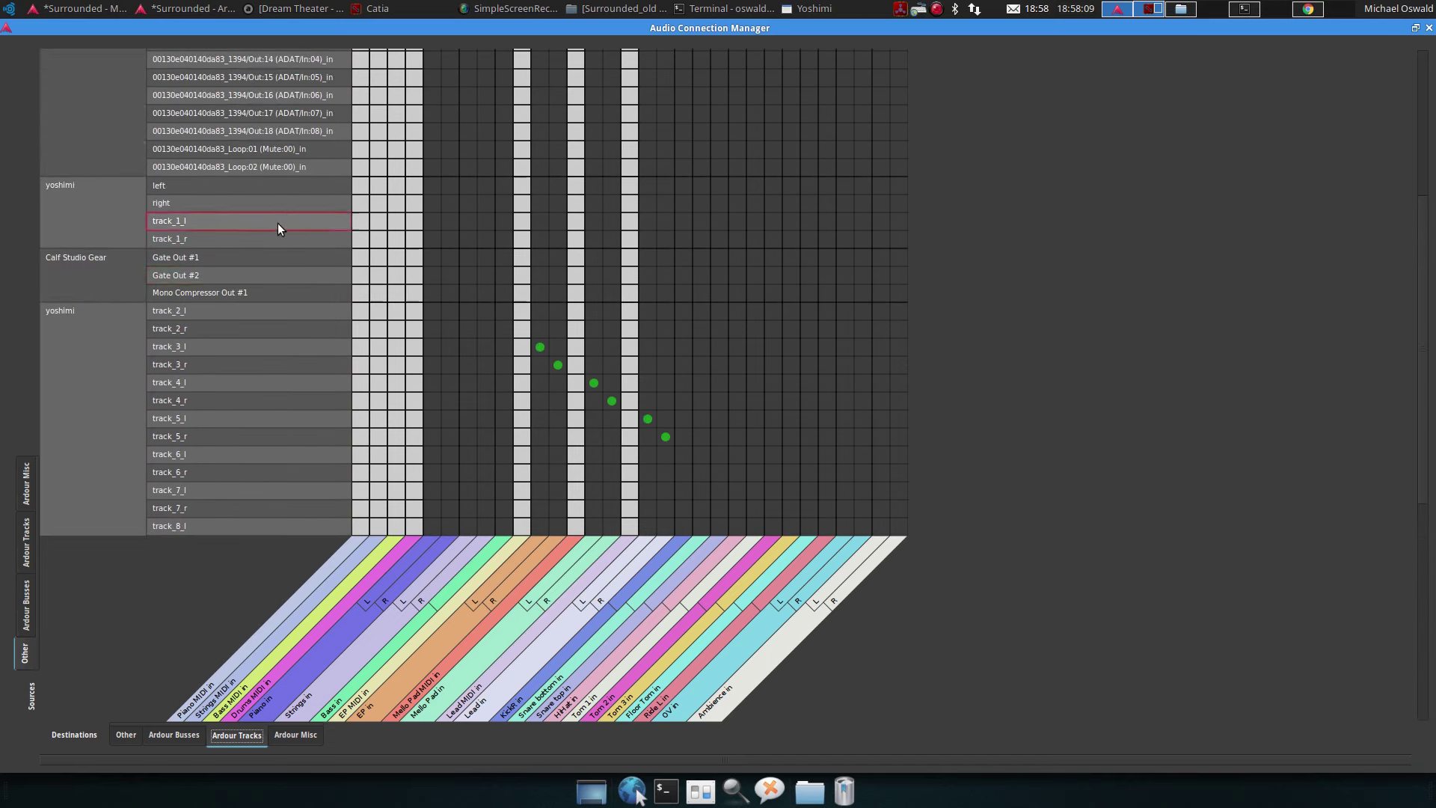
Reopen Yoshimi's mixer panel to compare the part output settings with the connection matrix, and close the panel
click(823, 8)
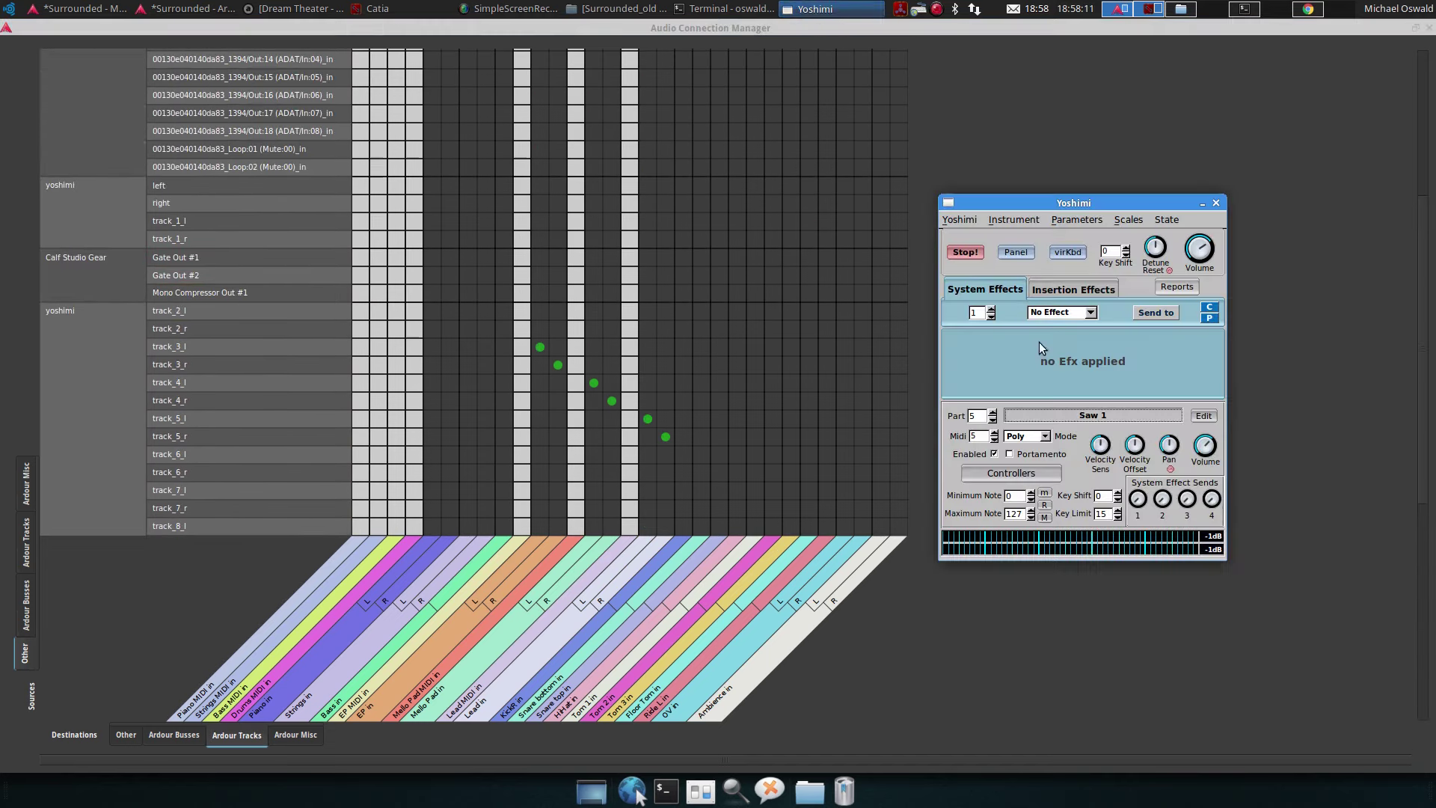
click(1016, 252)
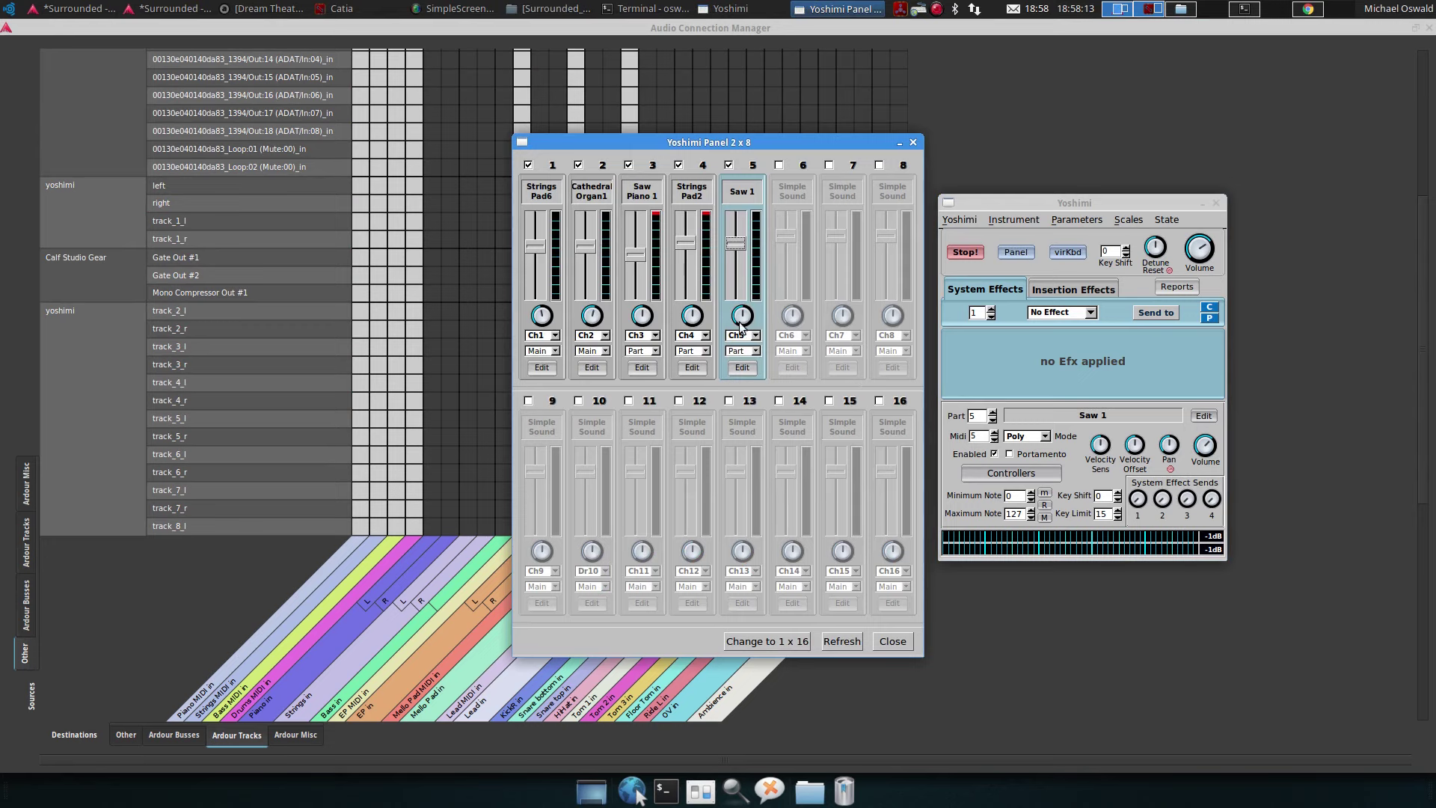
click(913, 143)
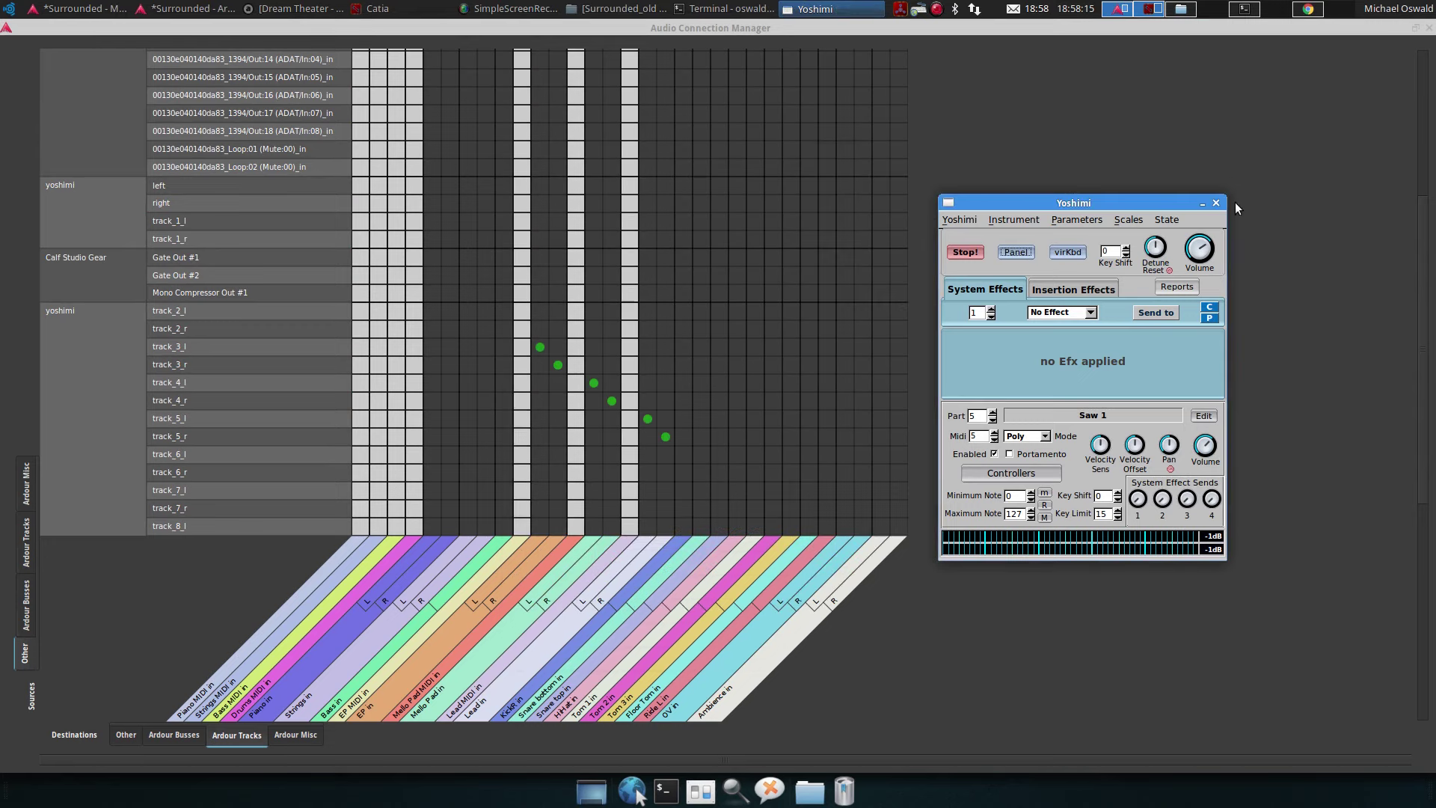
Put the Yoshimi window away and return to the Audio Connection Manager
click(1216, 203)
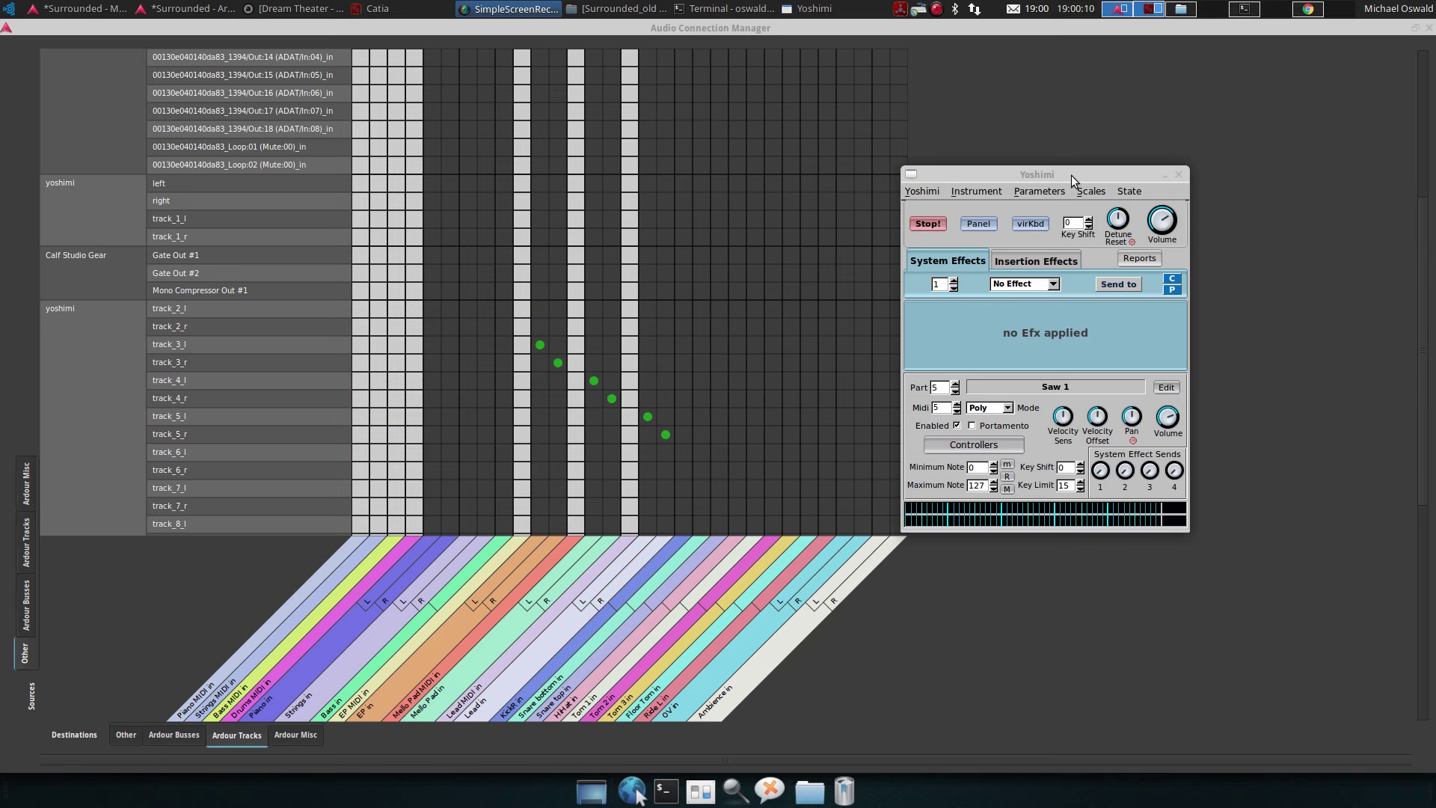
click(1164, 174)
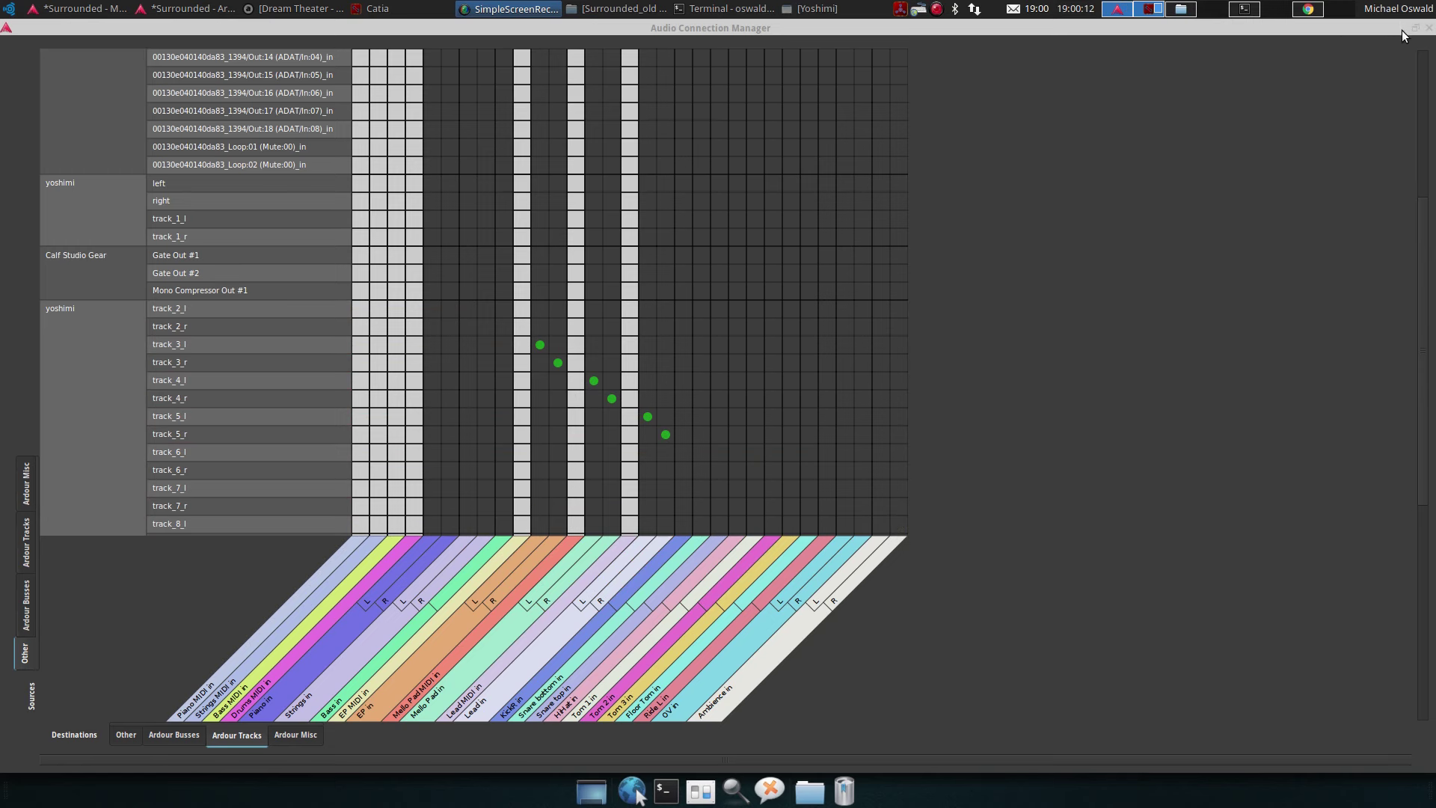
click(1402, 30)
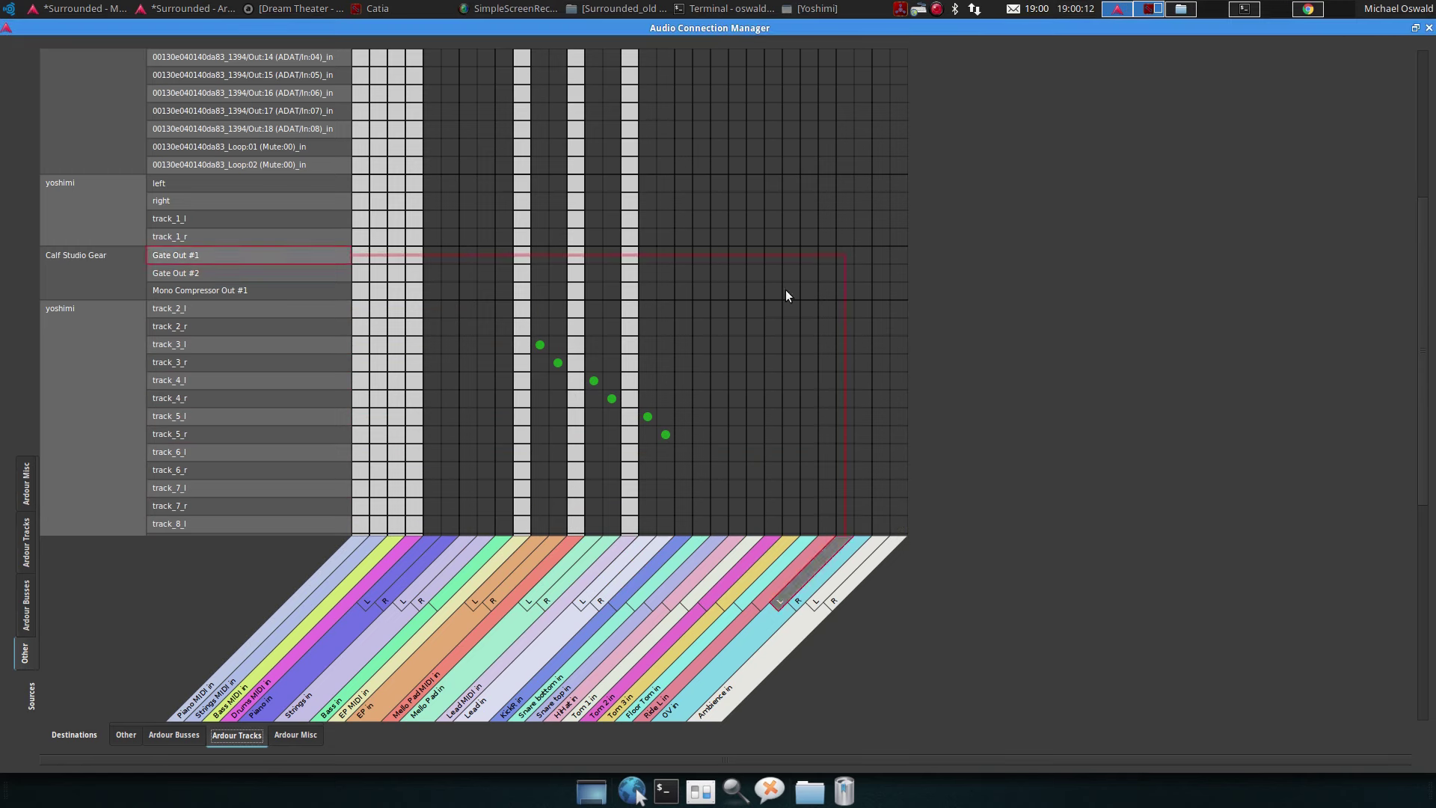
Close the Audio Connection Manager, then solo the EP MIDI track and play it from bar 44
click(1429, 29)
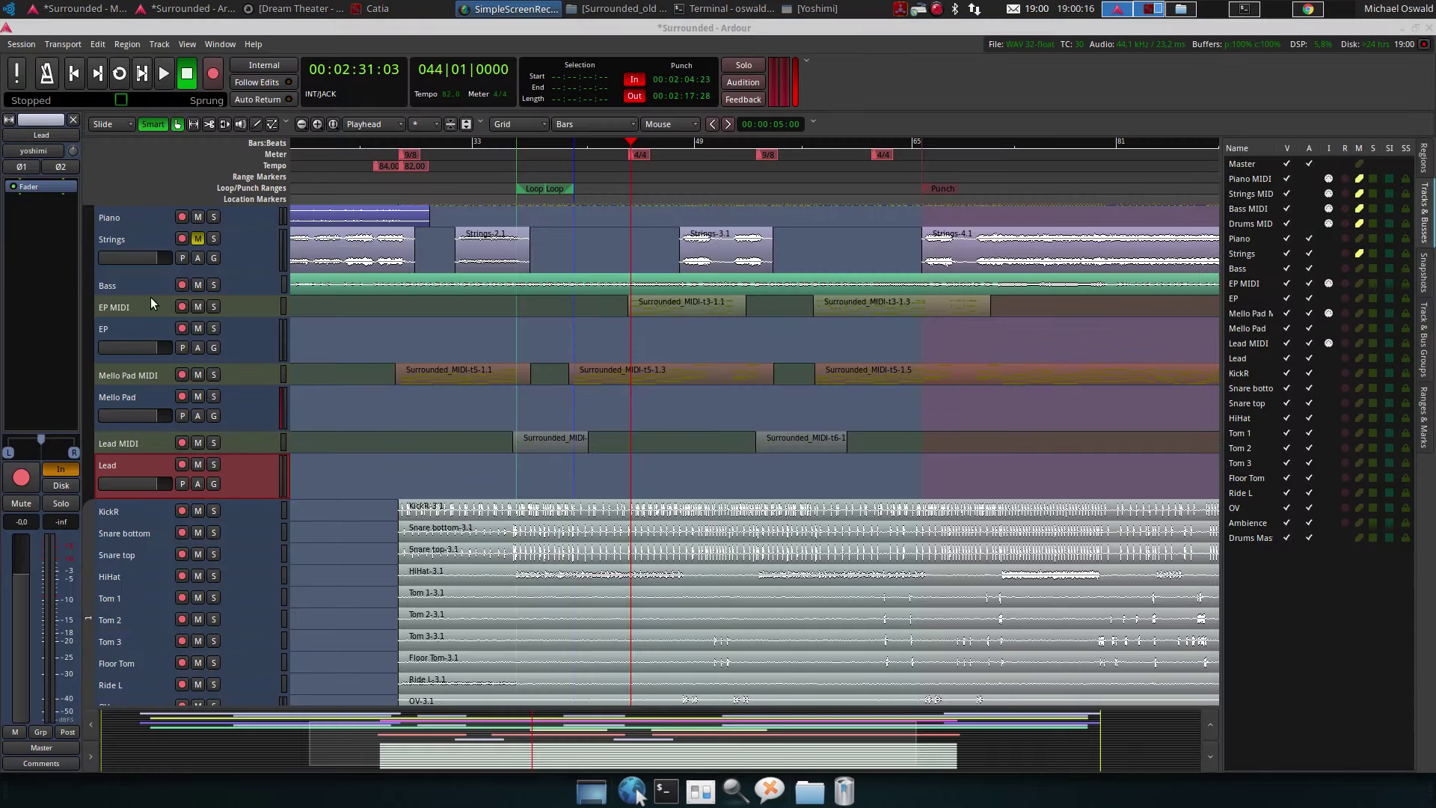
click(214, 307)
key(space)
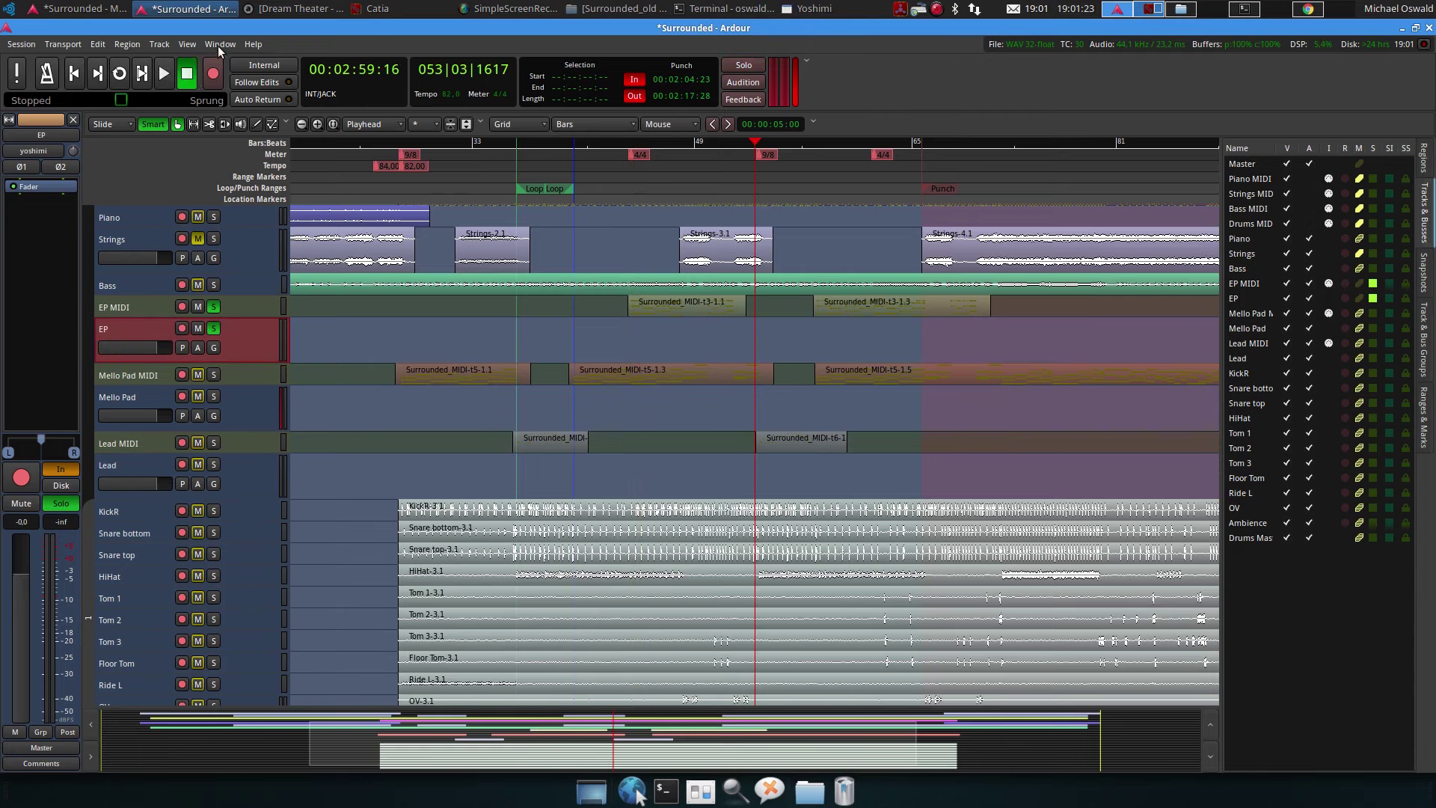
Connect the EP MIDI, Mello Pad MIDI and Lead MIDI outputs to yoshimi in the MIDI Connection Manager and close it
click(218, 46)
click(391, 261)
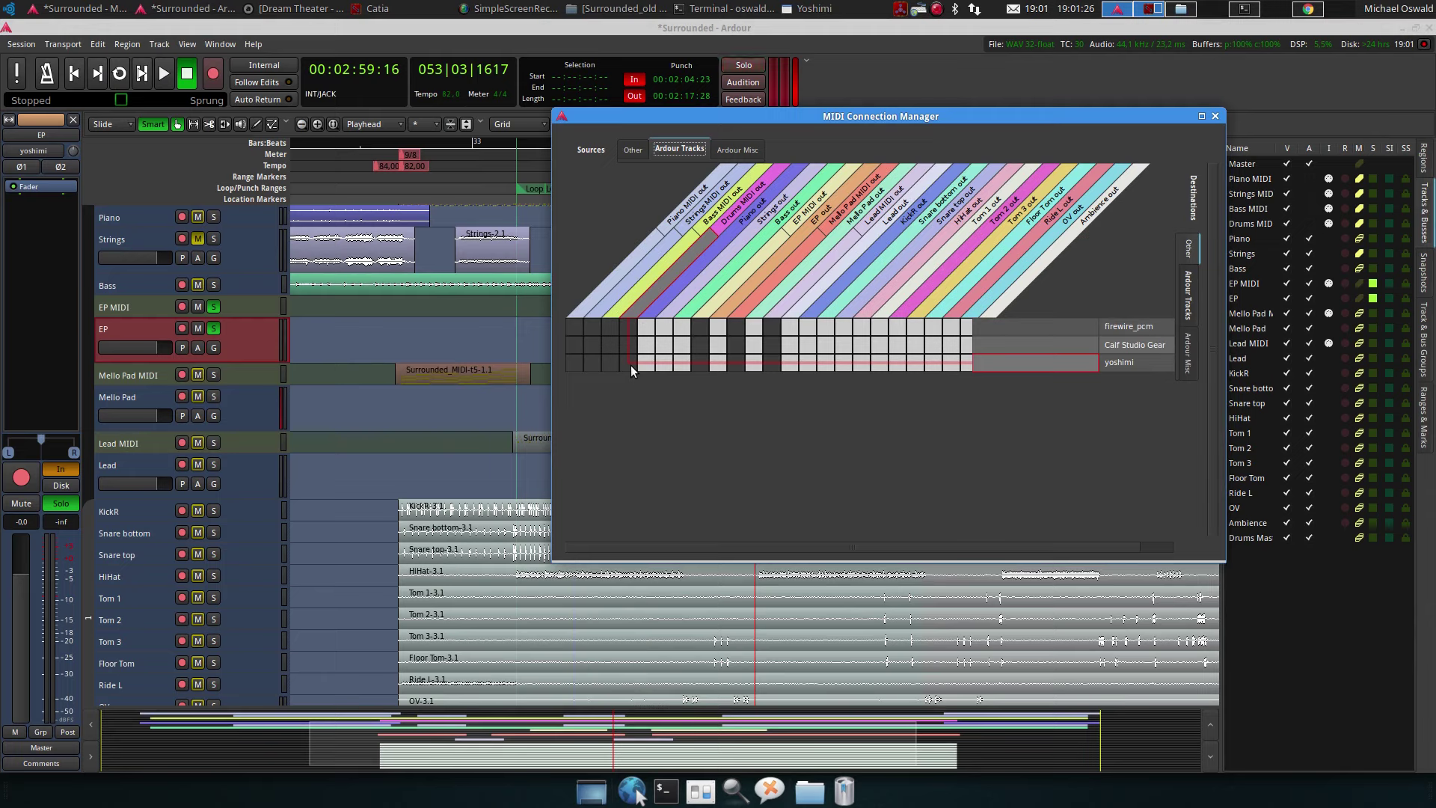
click(699, 362)
click(736, 362)
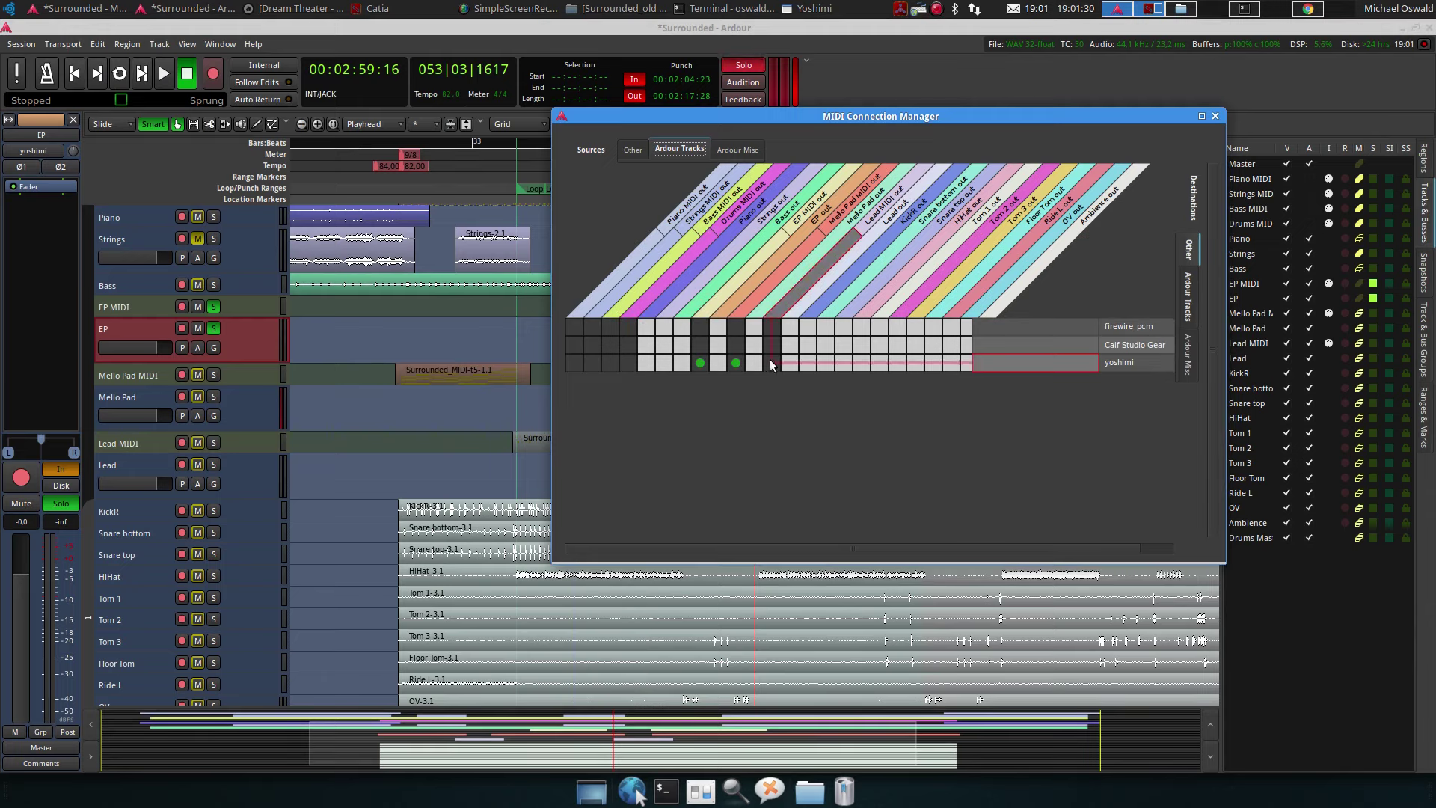
click(772, 362)
click(1216, 117)
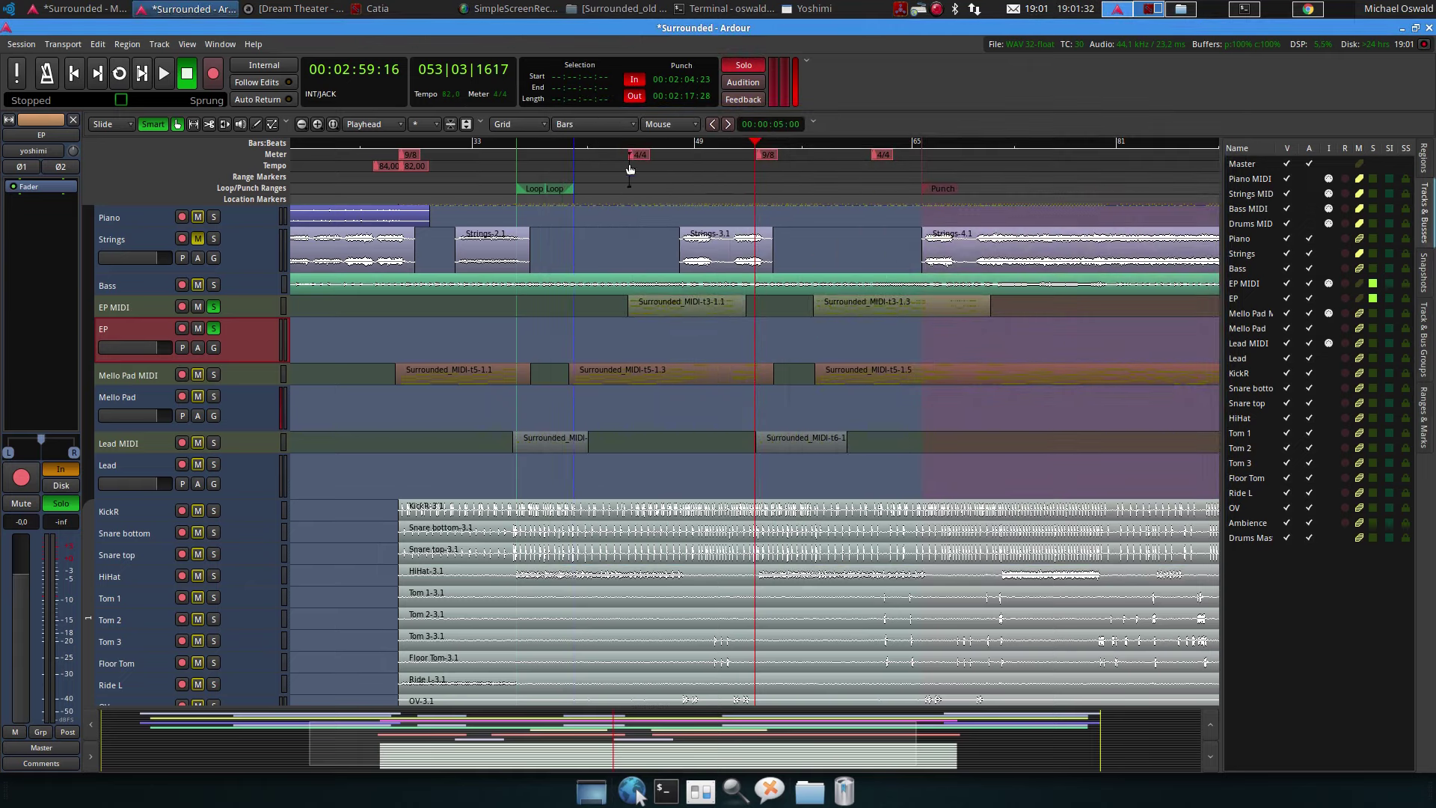
Play the soloed EP tracks from about bar 44 and show part 3 in Yoshimi
click(617, 140)
key(space)
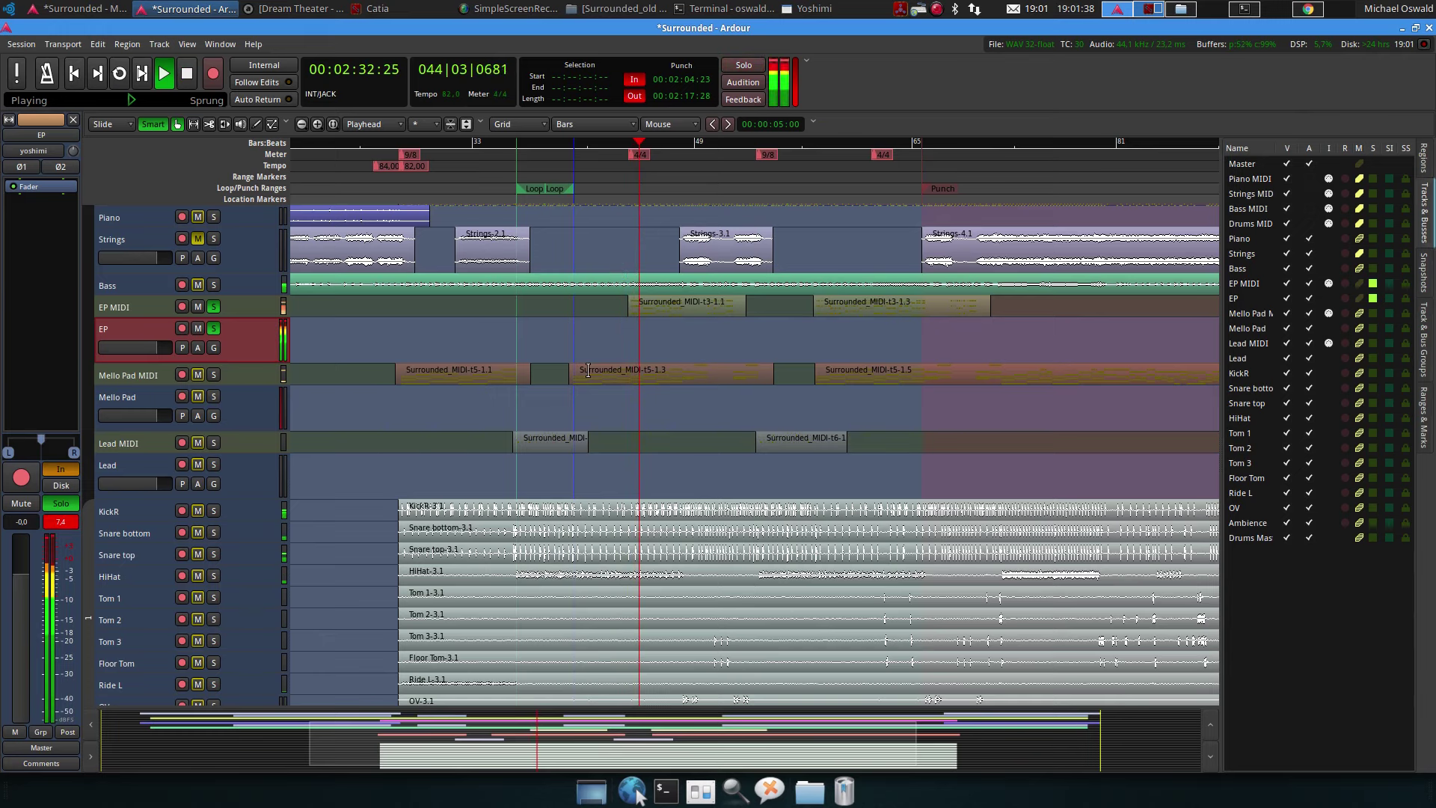
click(812, 8)
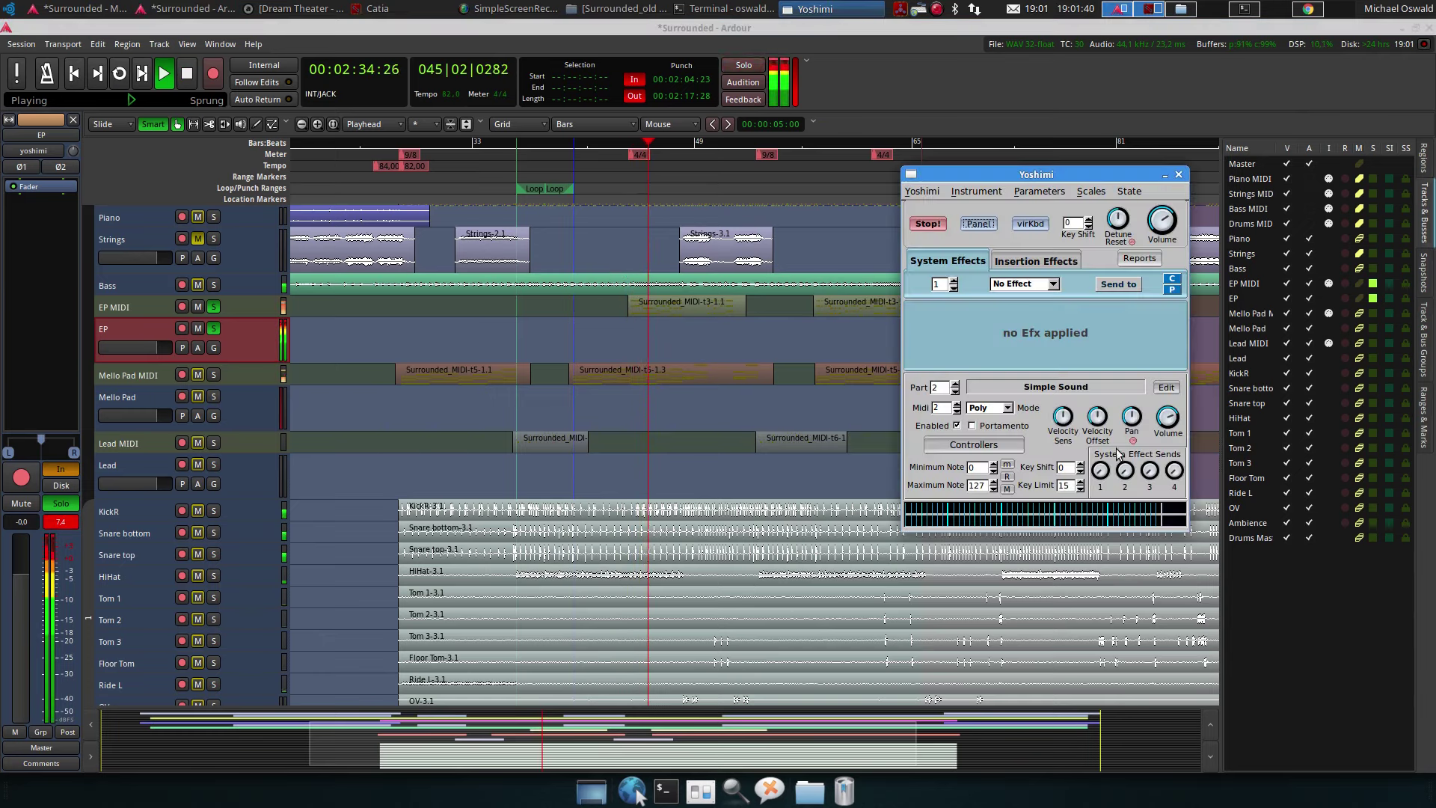
click(954, 384)
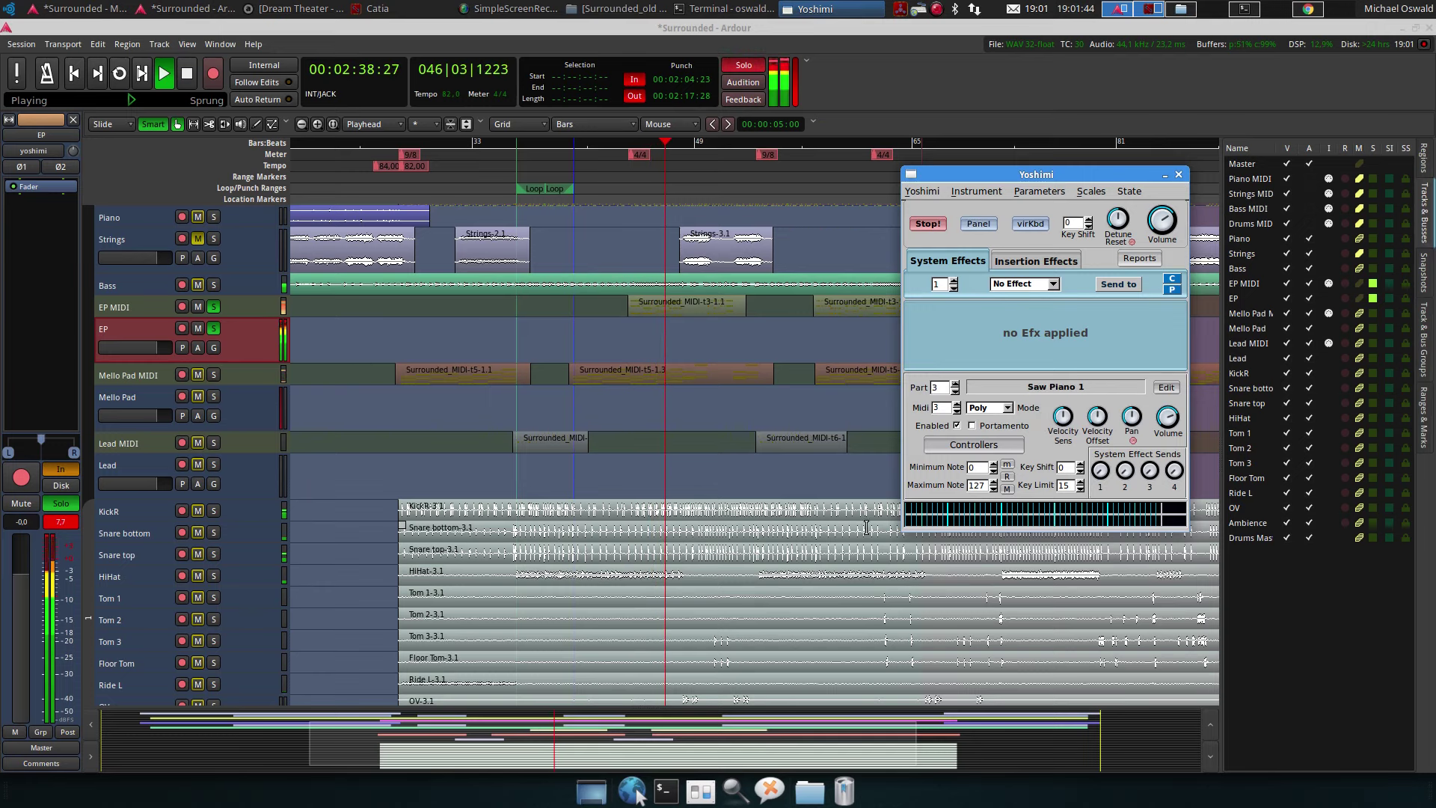
Listen to the soloed EP, Mello Pad and Lead tracks, clear the peak meter reading and stop playback
mouse_move(1164, 439)
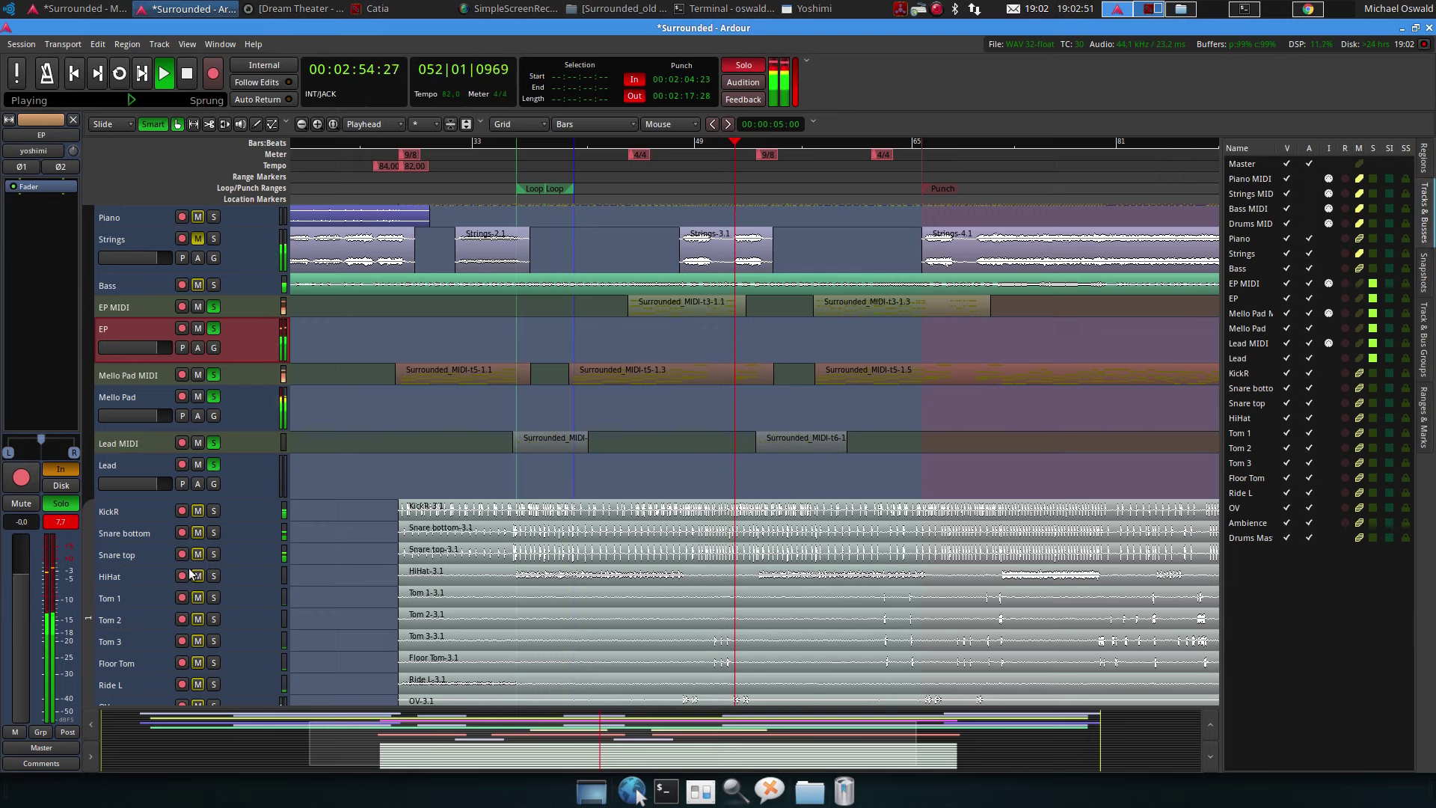
click(57, 523)
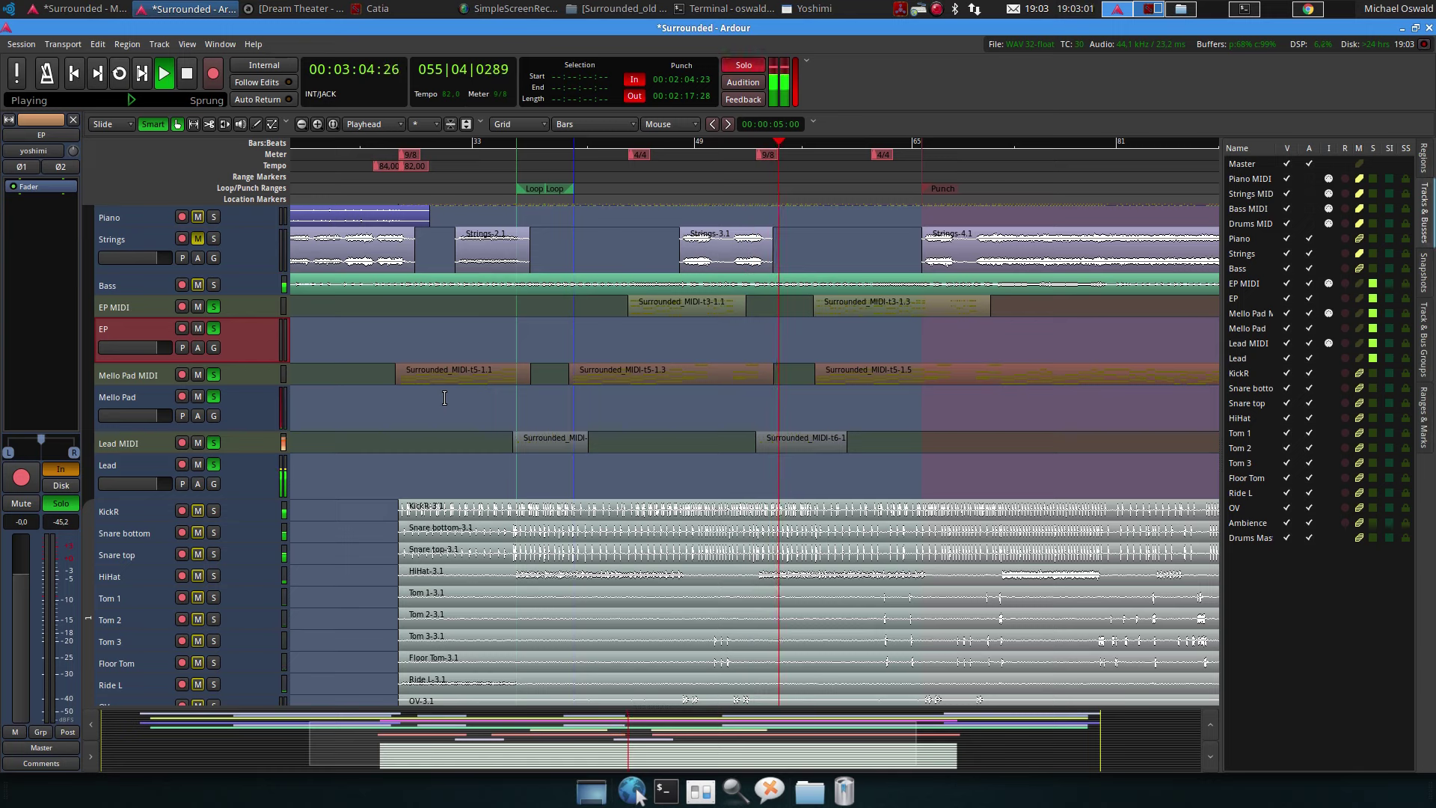
key(space)
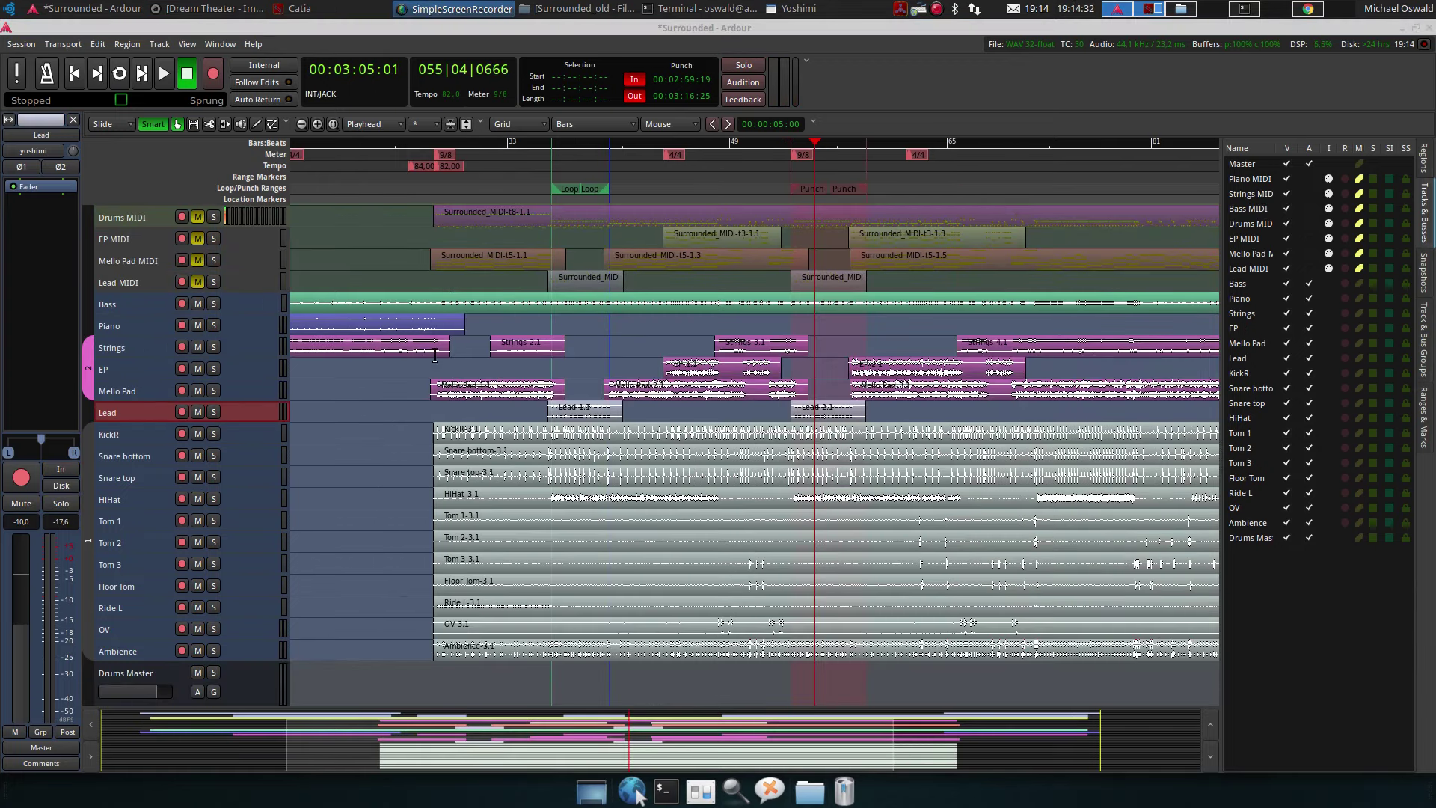
Review the track options of the EP MIDI track, including its Active setting, and dismiss them
right_click(156, 236)
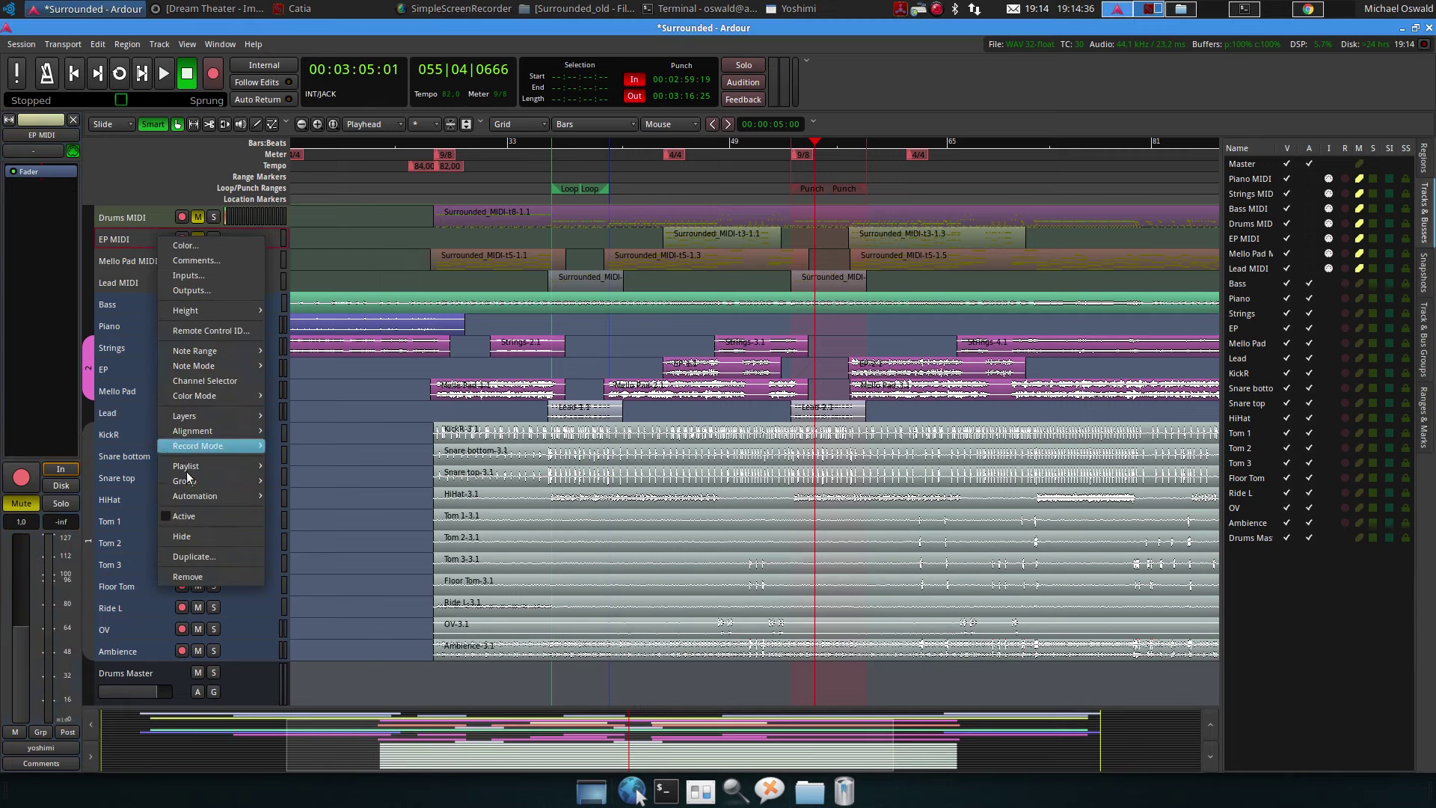
click(116, 263)
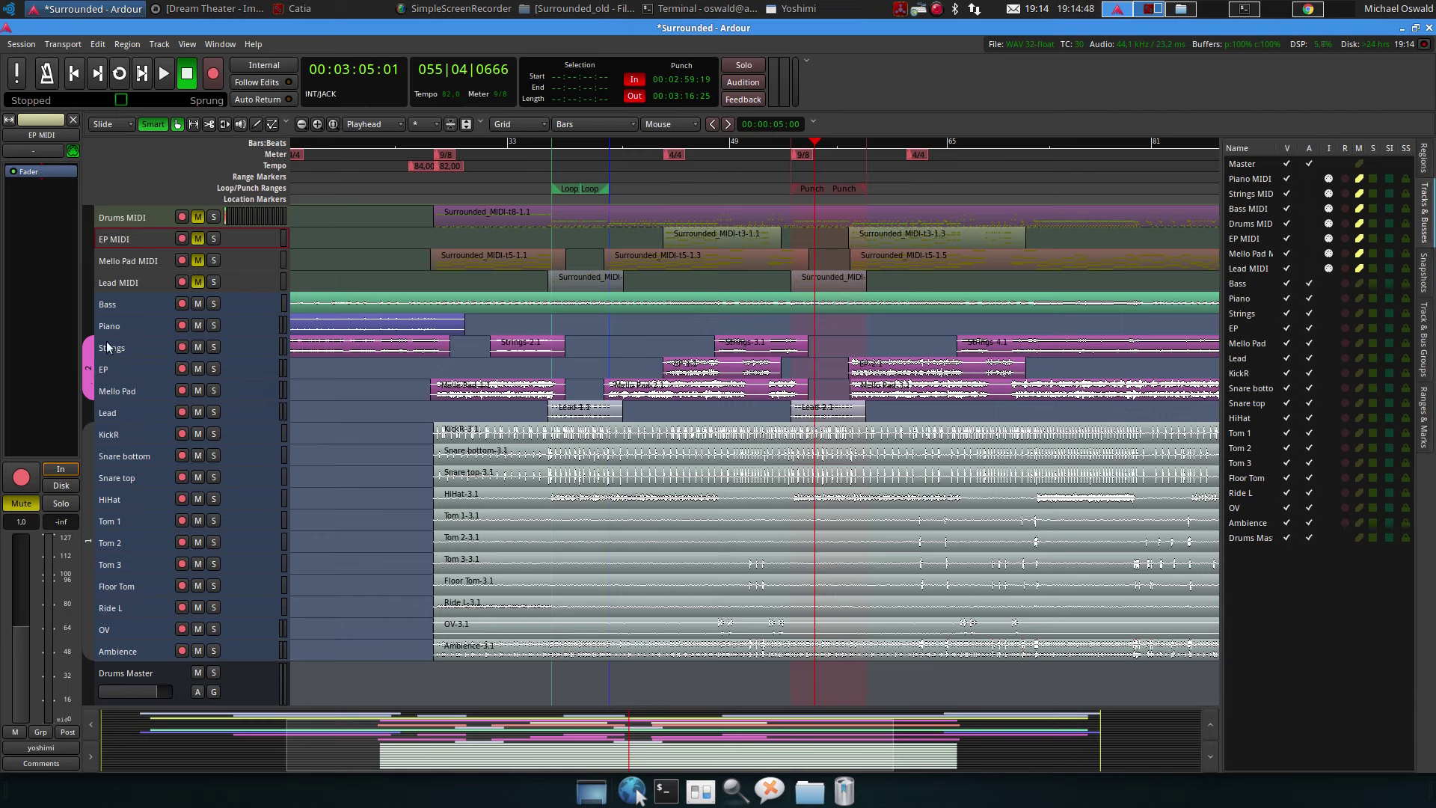
Change the colour of the drum track group to dark green #057927 and close the group settings
right_click(88, 504)
mouse_move(113, 513)
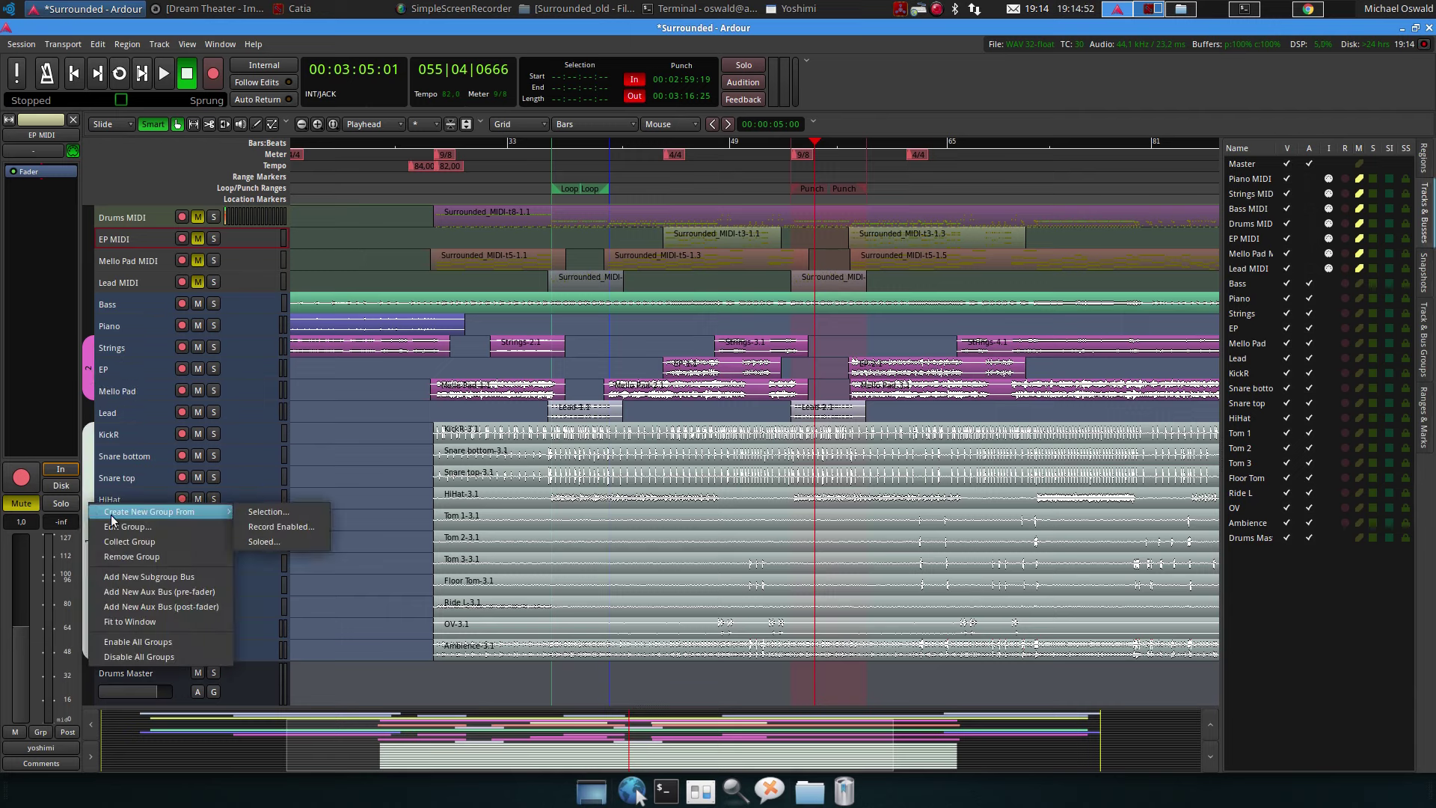
click(124, 451)
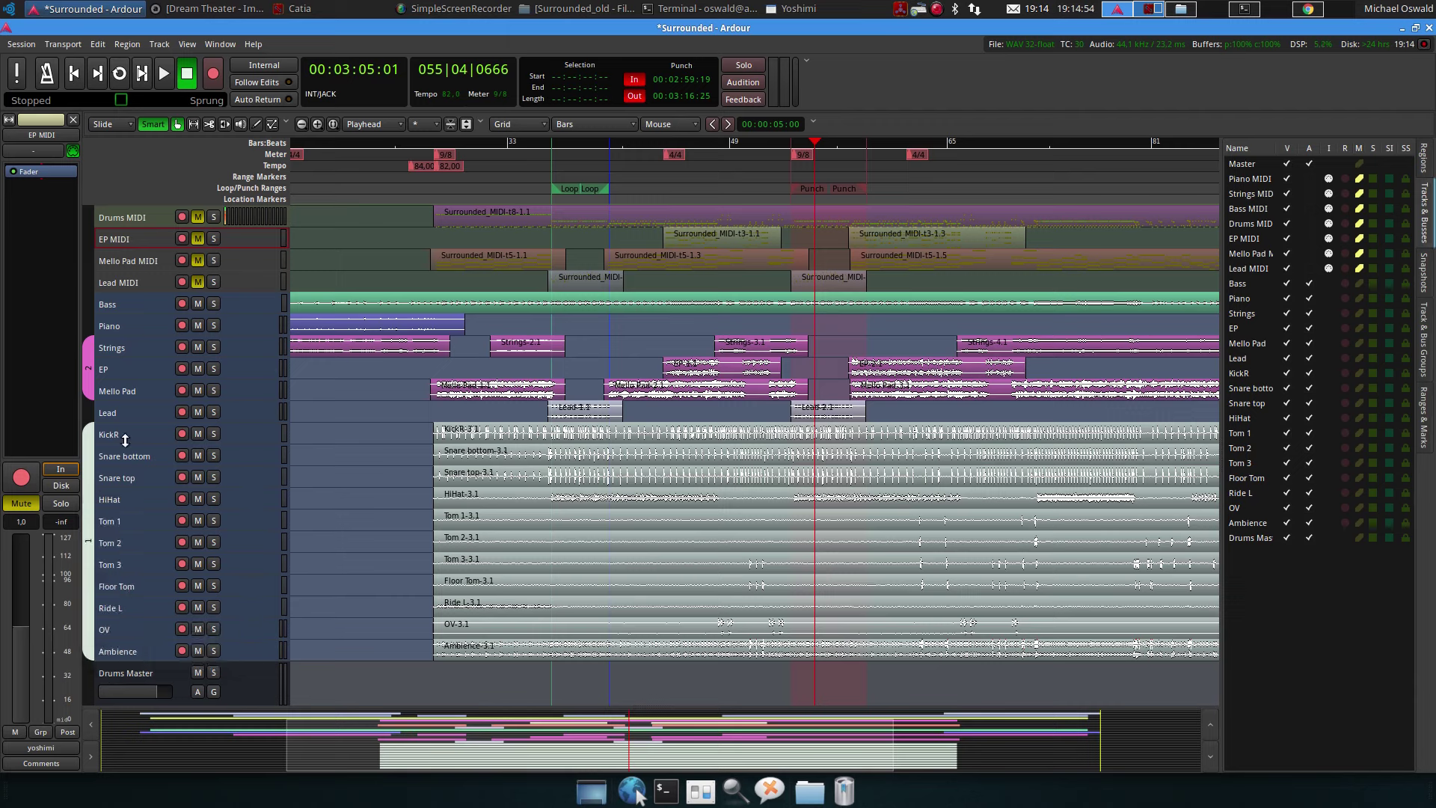
right_click(88, 472)
click(169, 492)
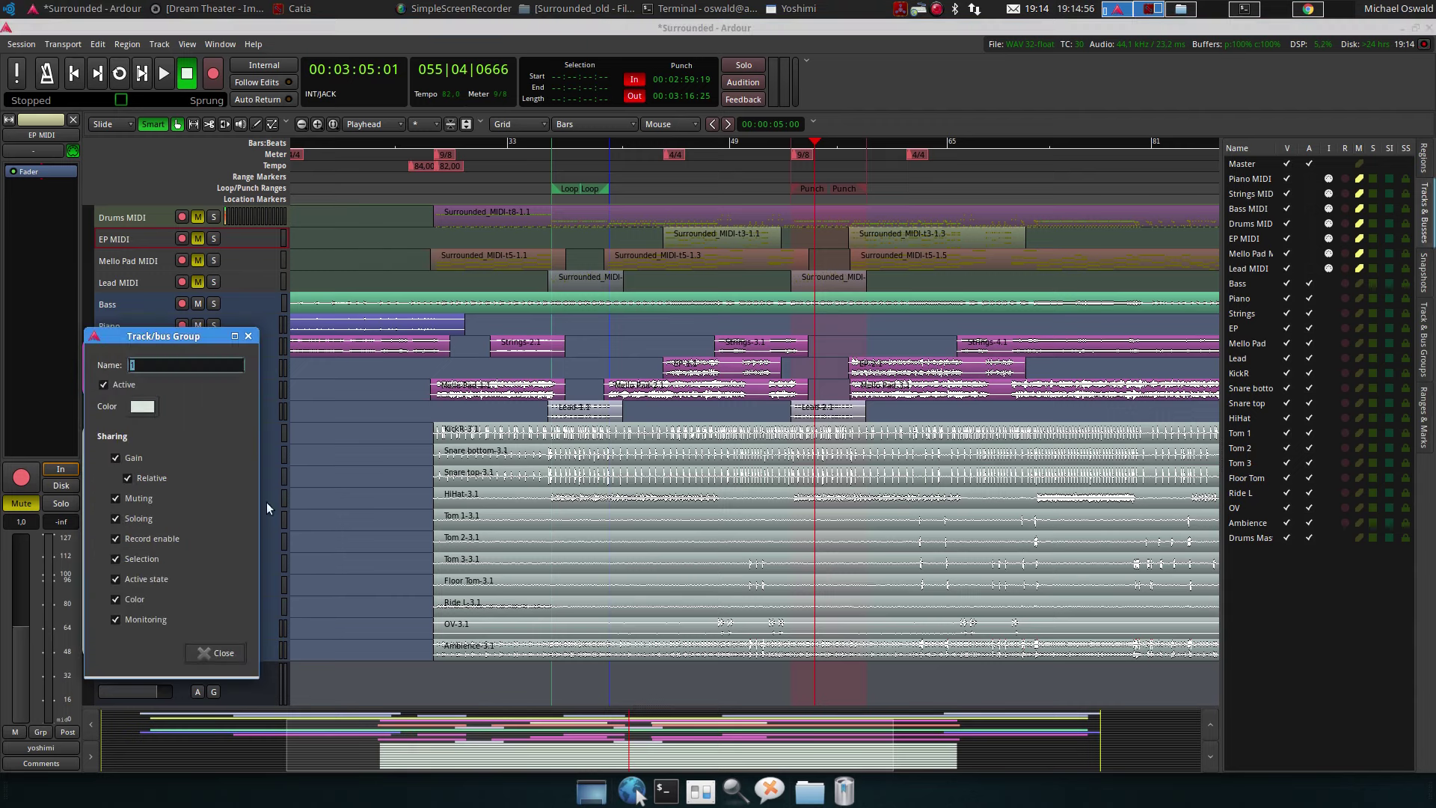
click(142, 407)
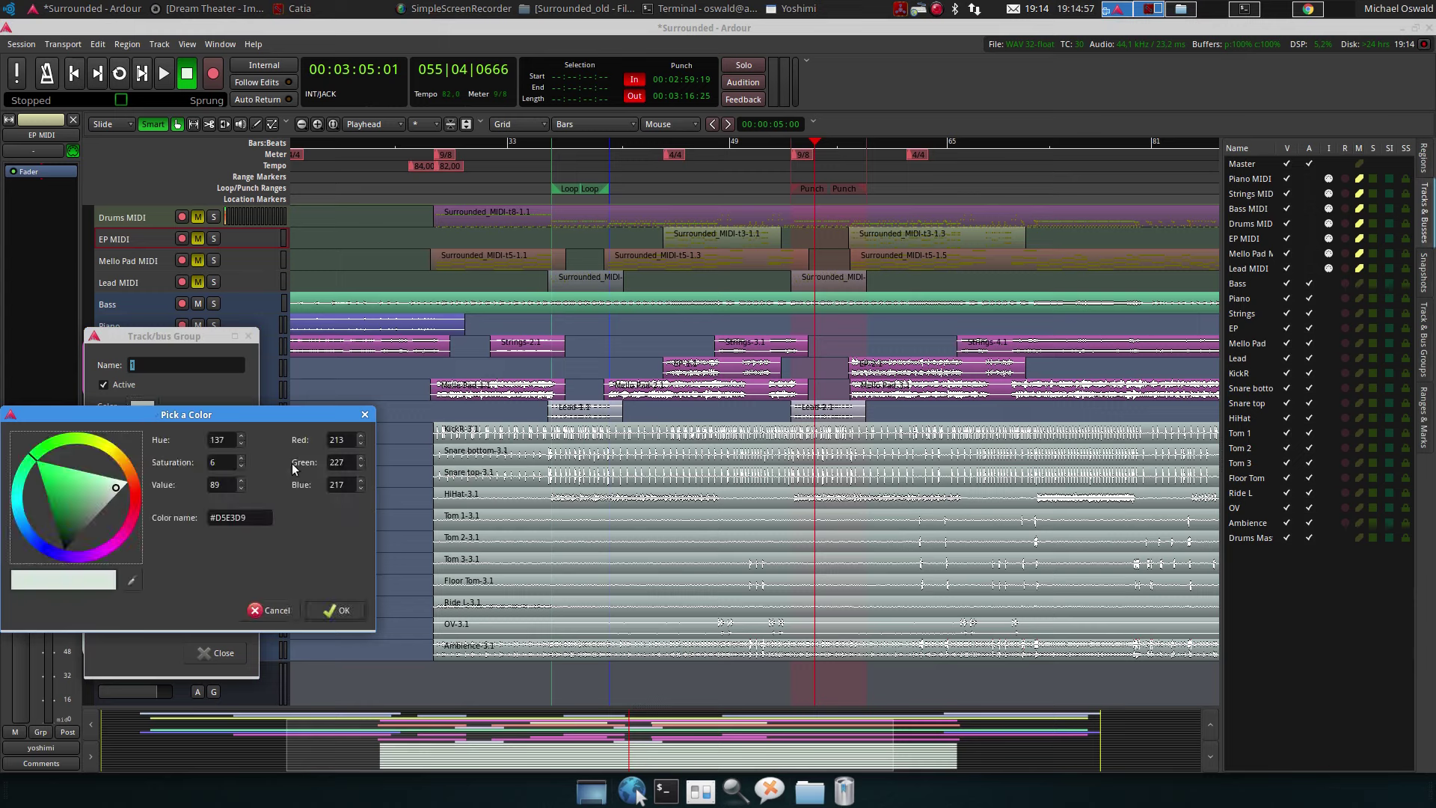
click(43, 479)
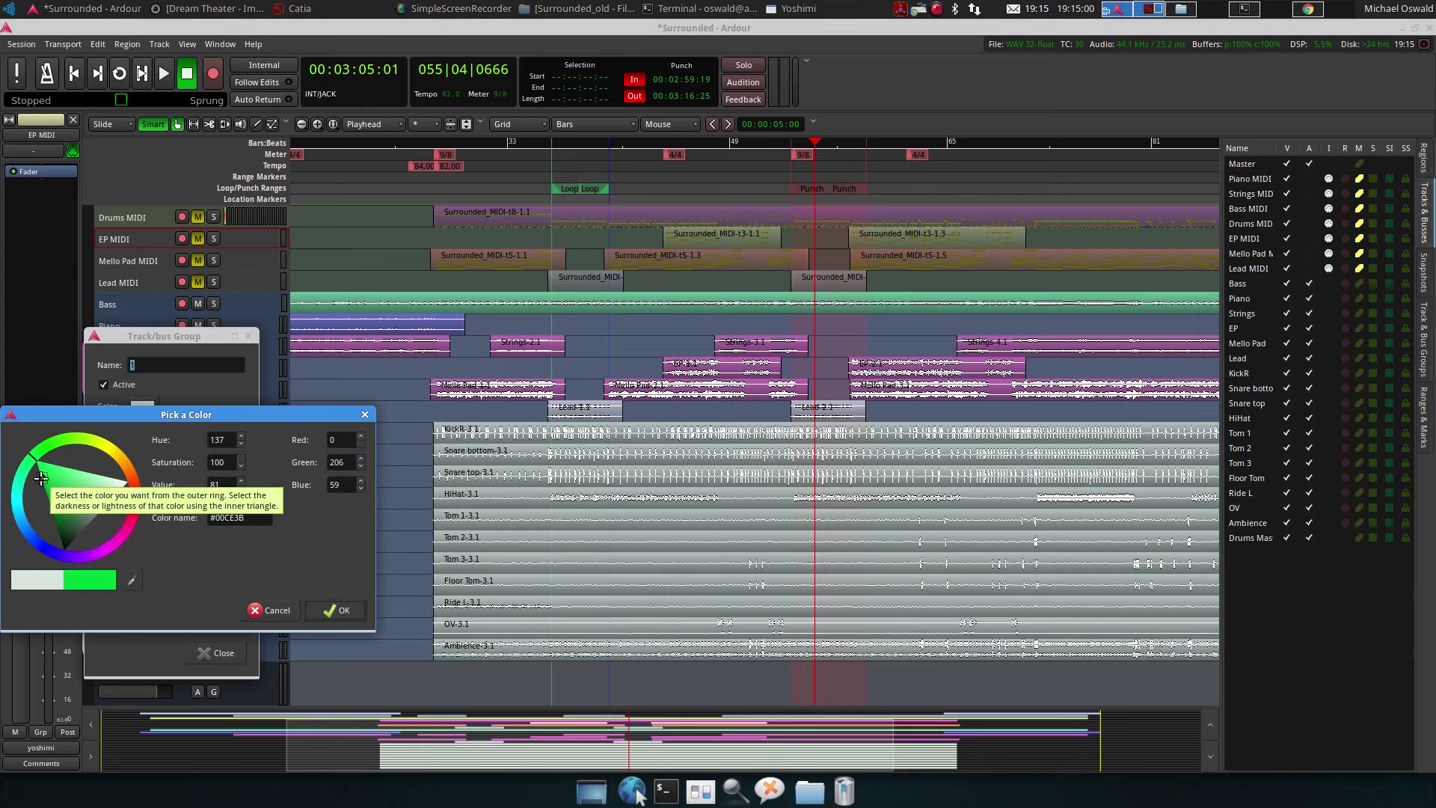
drag(42, 479, 53, 507)
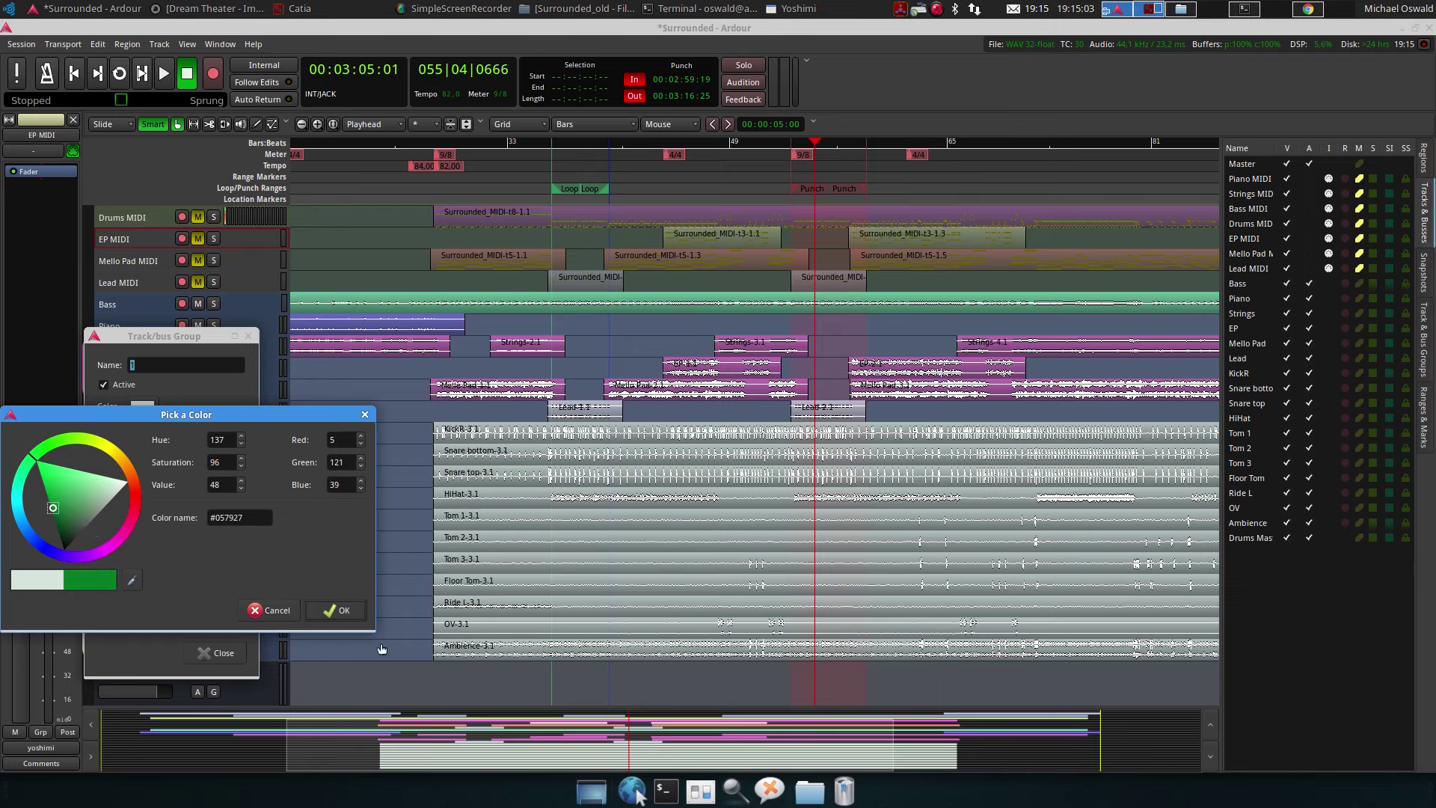
click(337, 610)
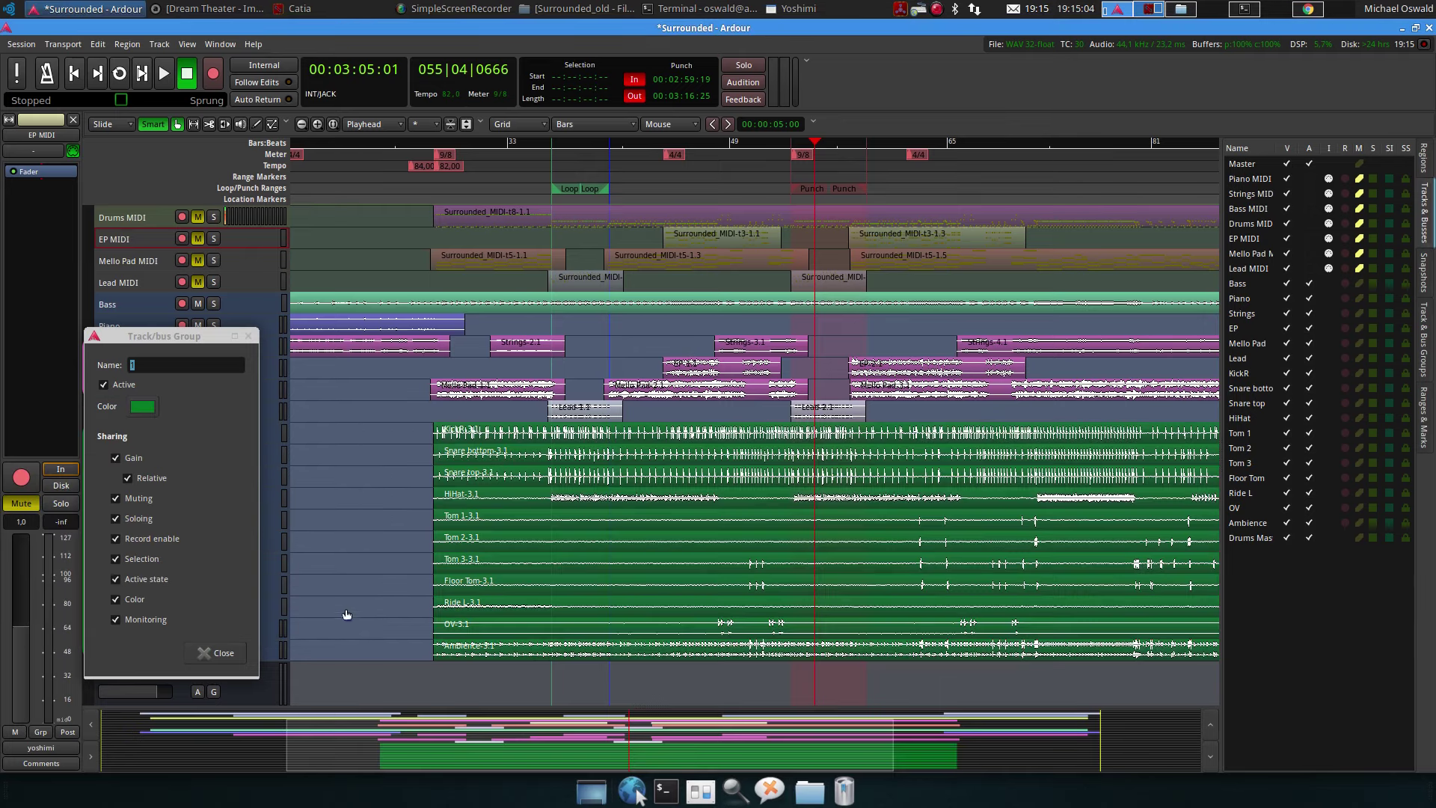
click(216, 653)
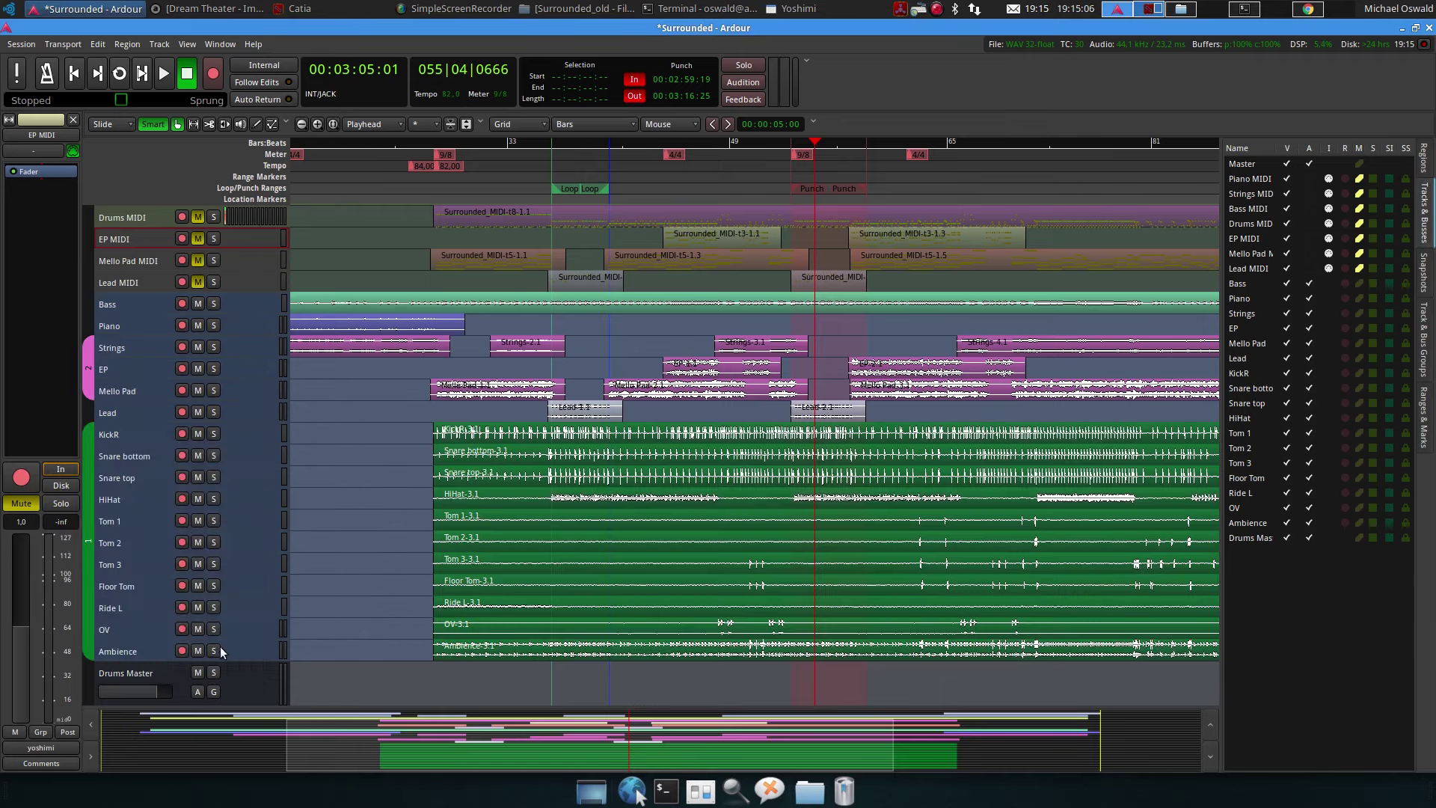
Open the settings of the Strings, EP and Mello Pad group, check its colour and close them
right_click(84, 368)
click(149, 388)
right_click(84, 374)
click(124, 389)
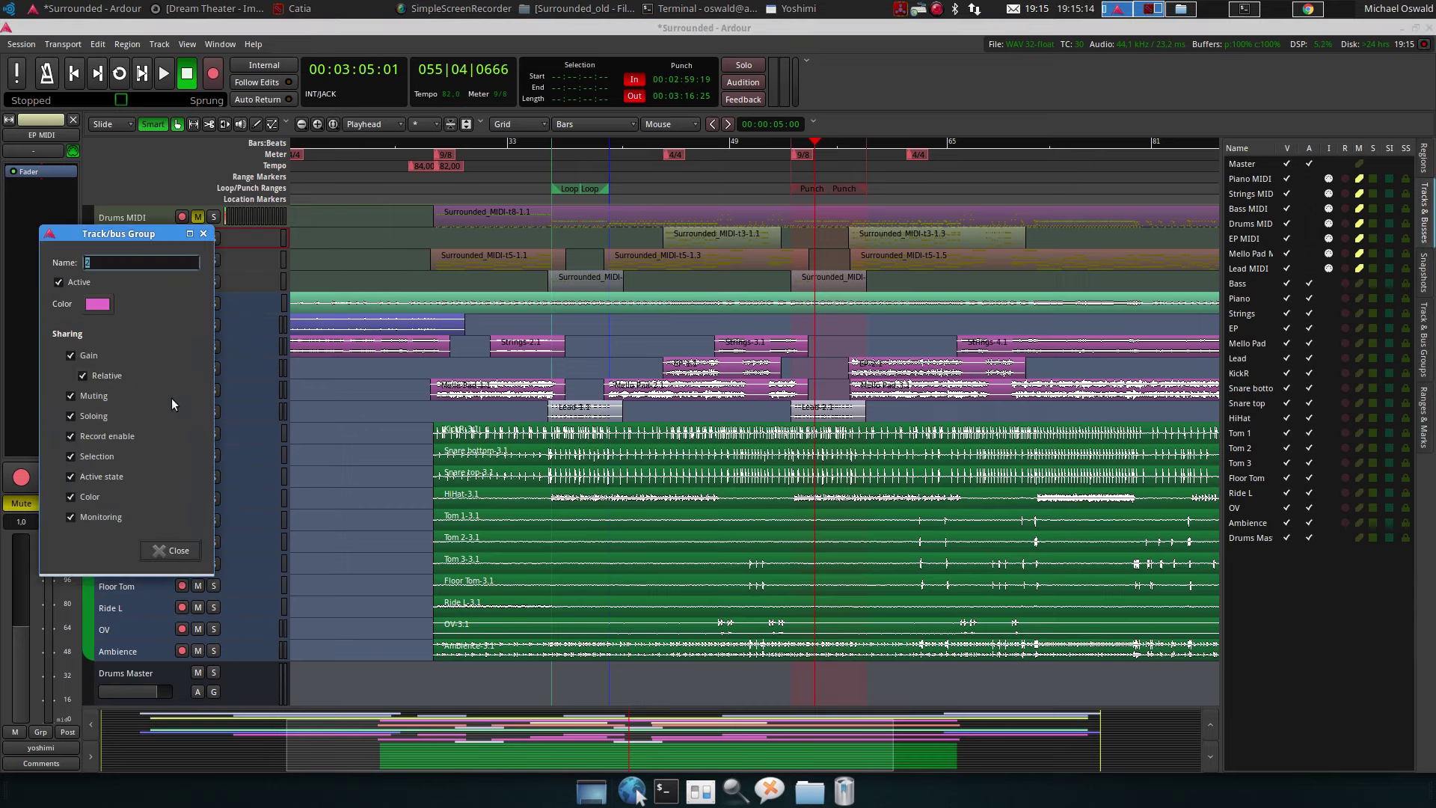
click(97, 304)
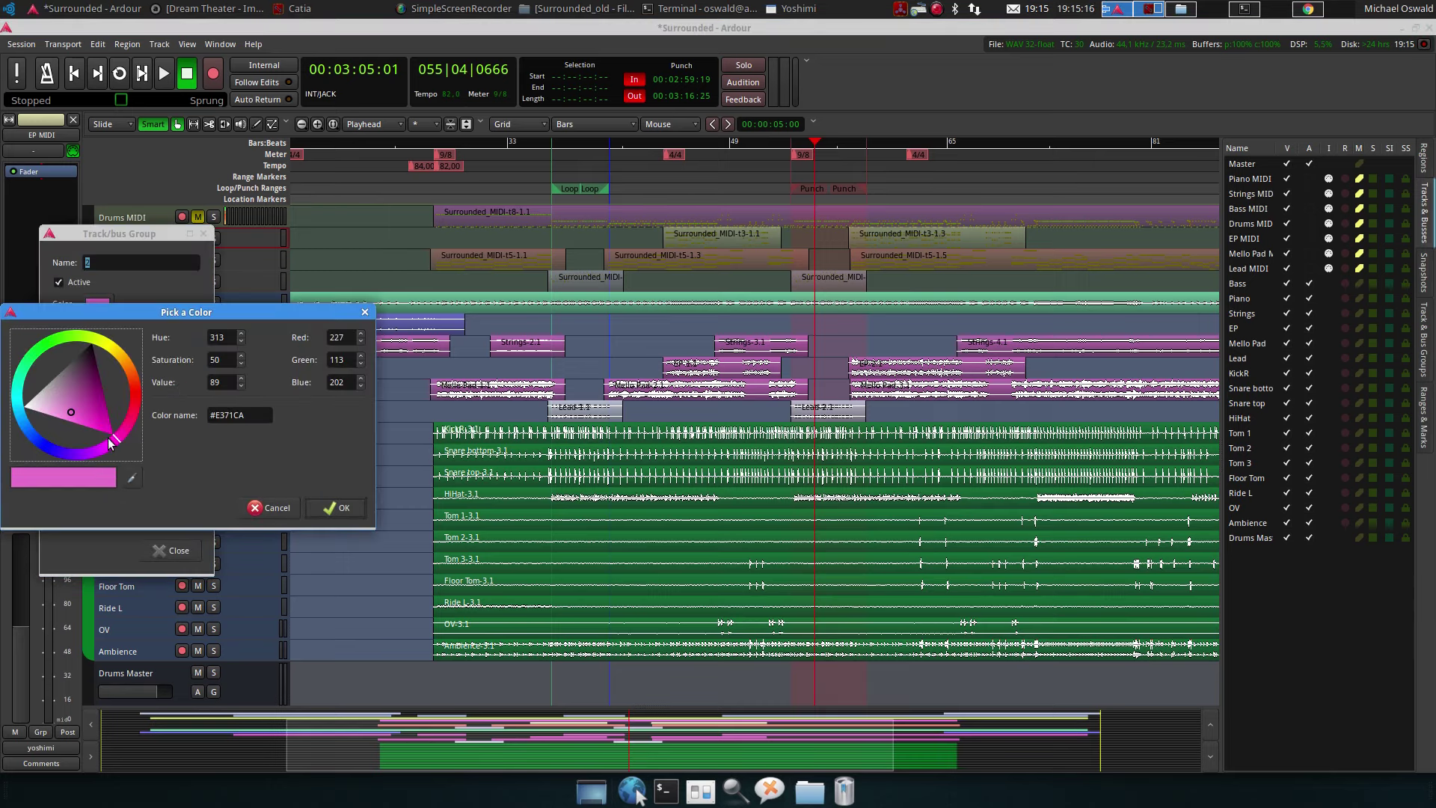
click(338, 507)
click(190, 550)
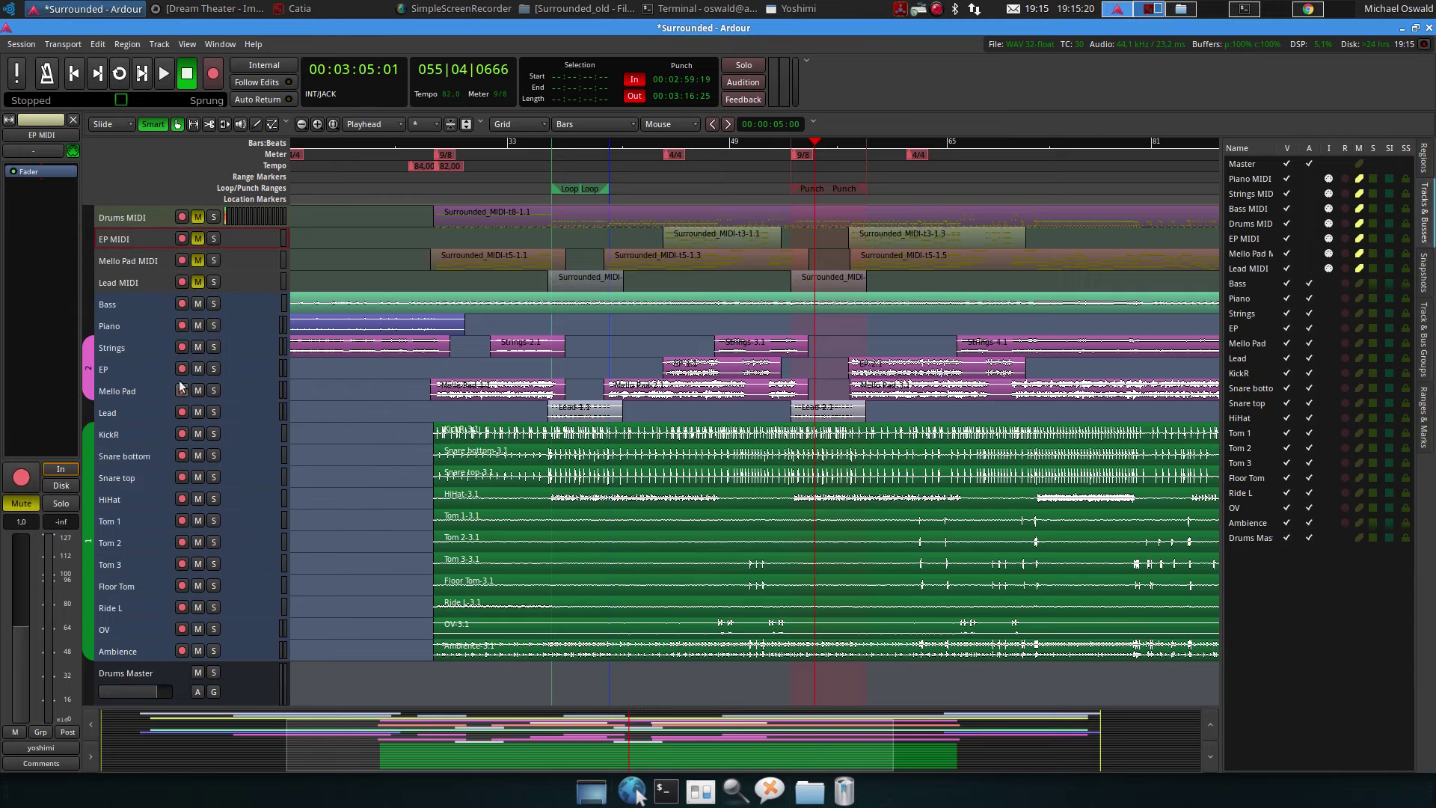
Change the Bass track's colour to orange #CC4A00
click(154, 308)
right_click(153, 306)
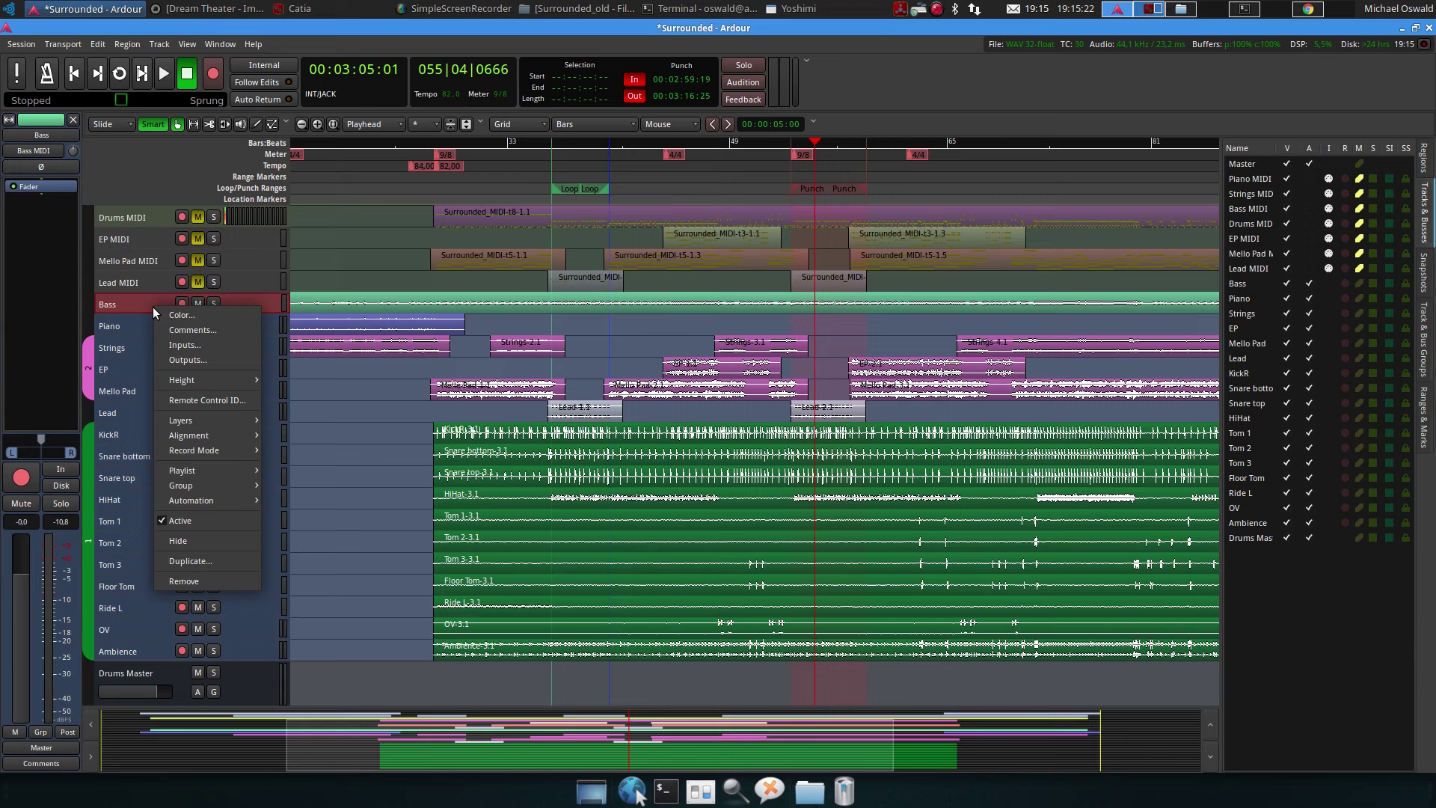
click(180, 317)
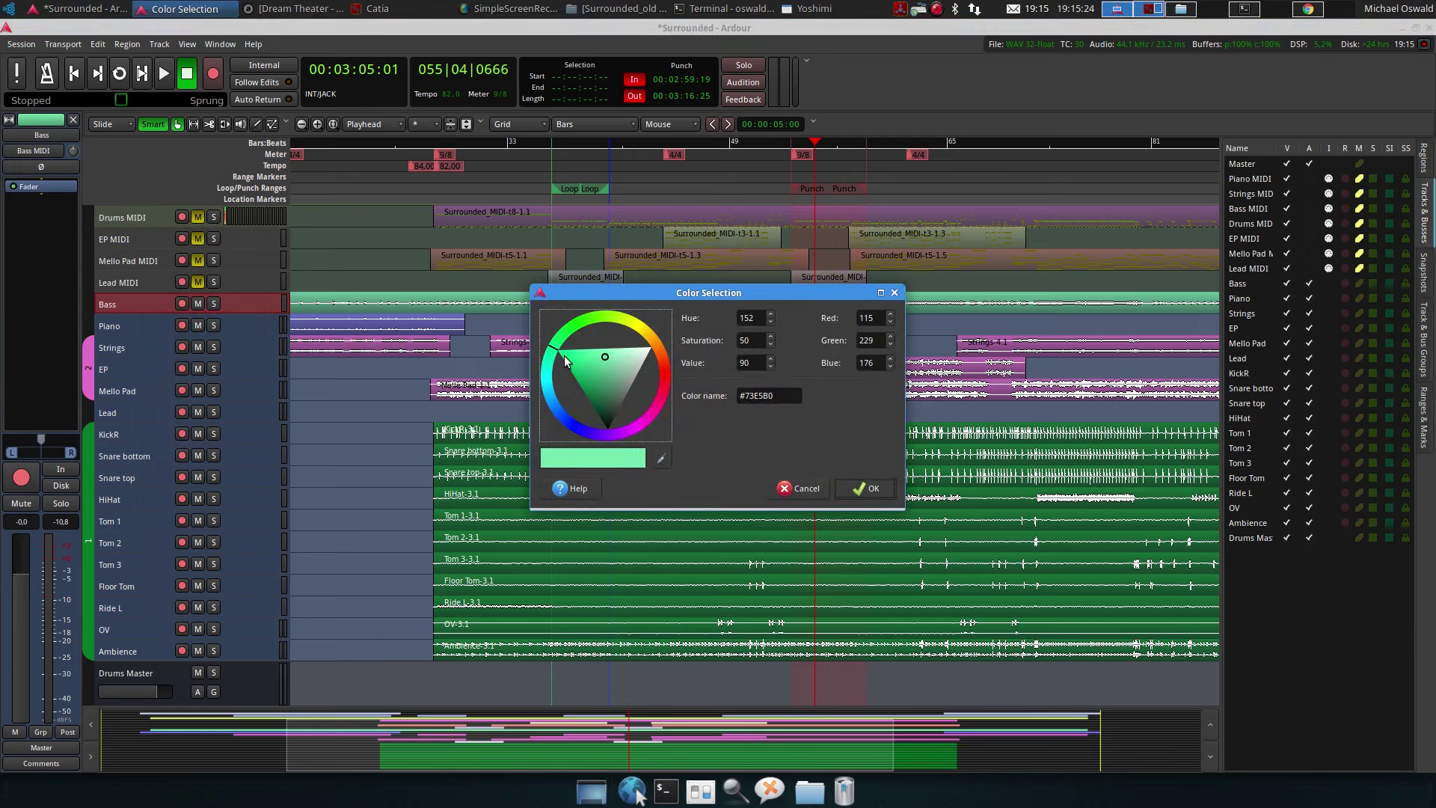
click(648, 349)
click(658, 349)
drag(620, 374, 637, 349)
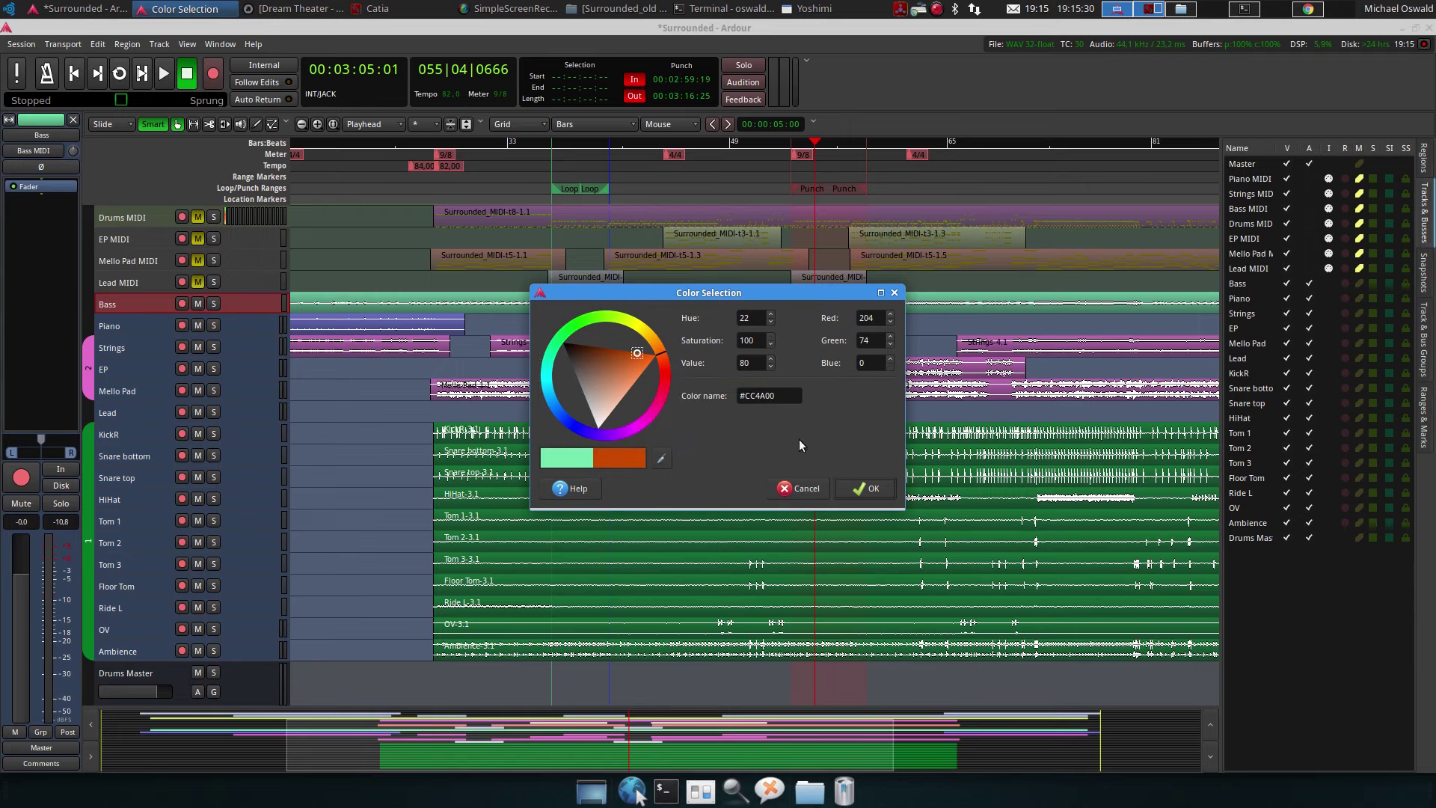
click(864, 489)
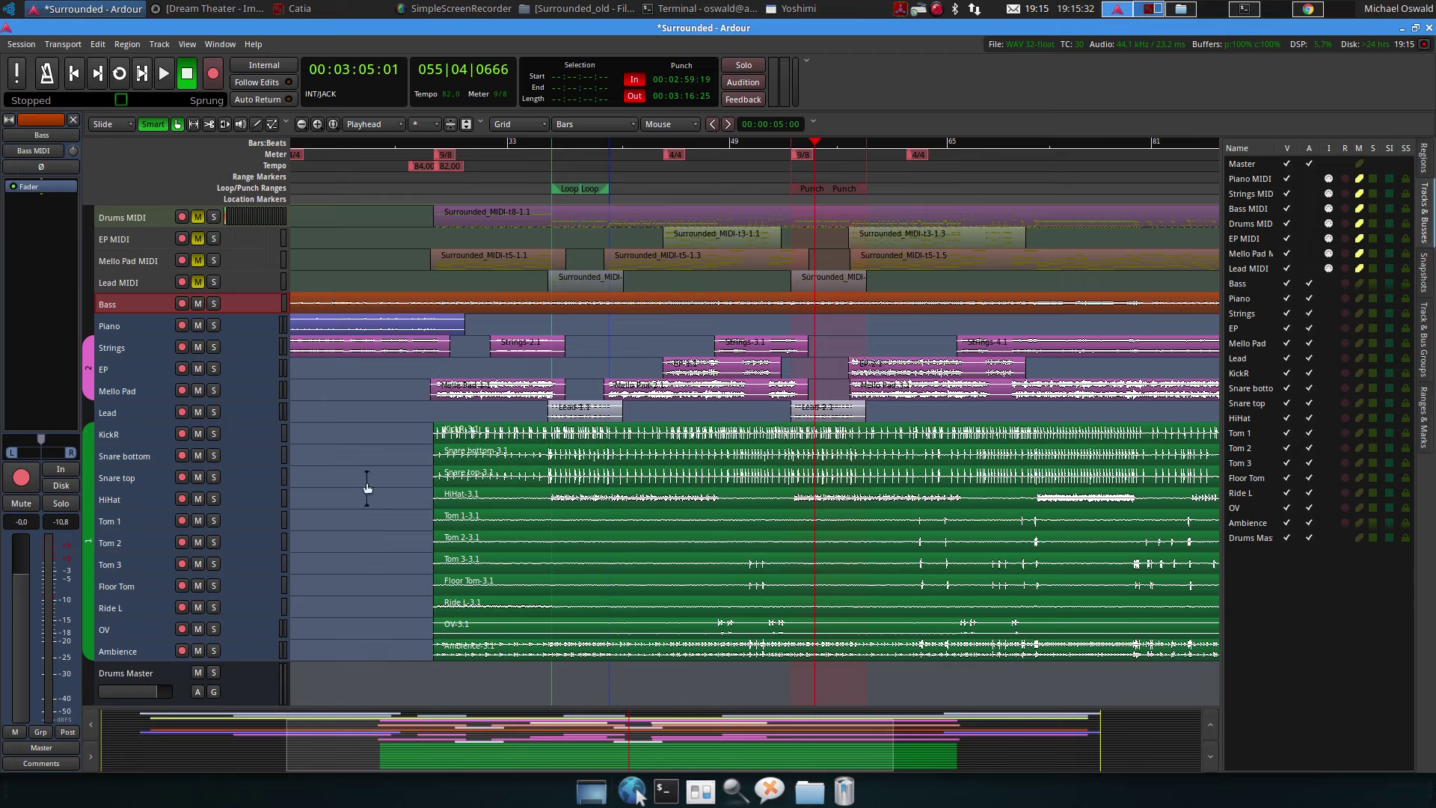
Change the Lead track's colour to yellow
click(133, 414)
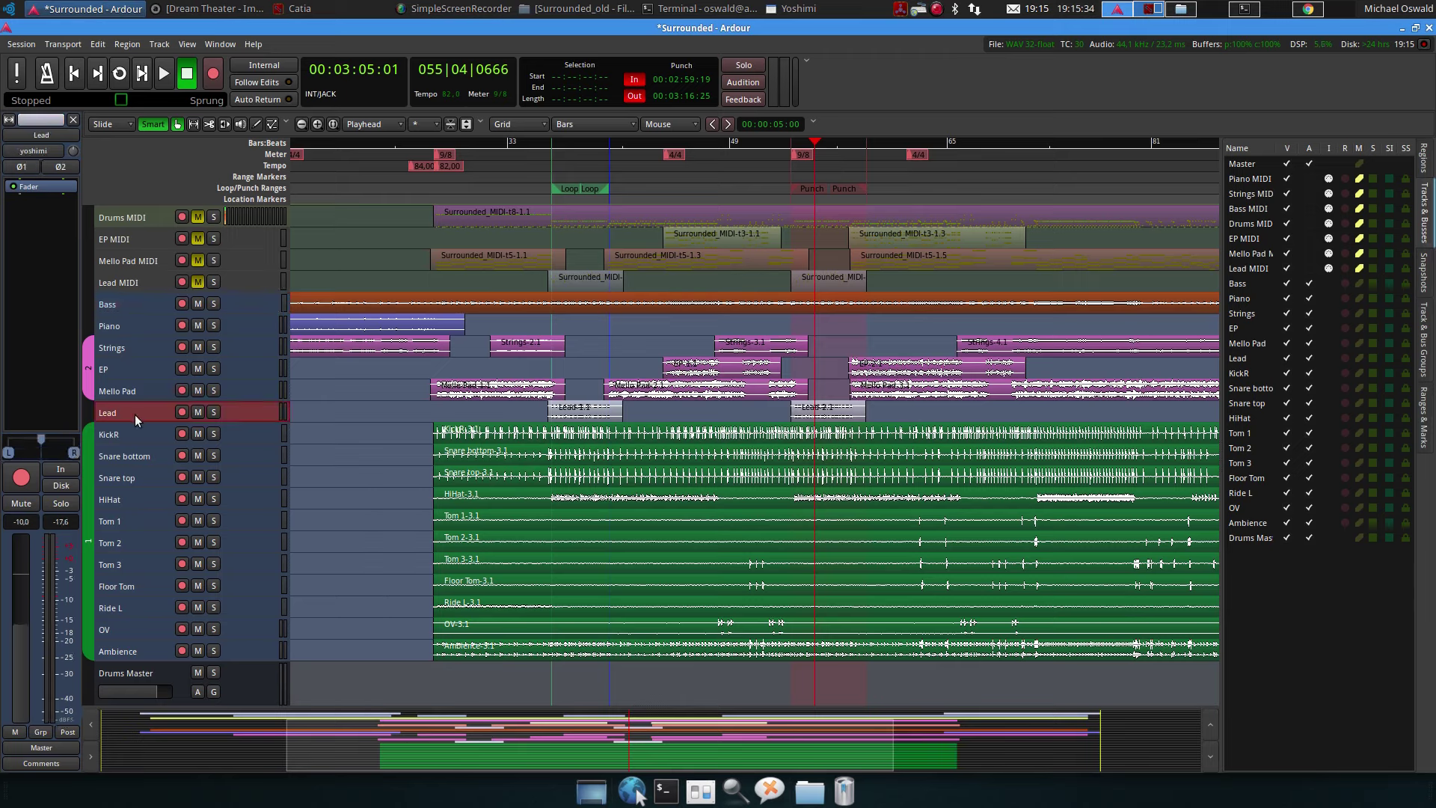
right_click(135, 415)
click(183, 426)
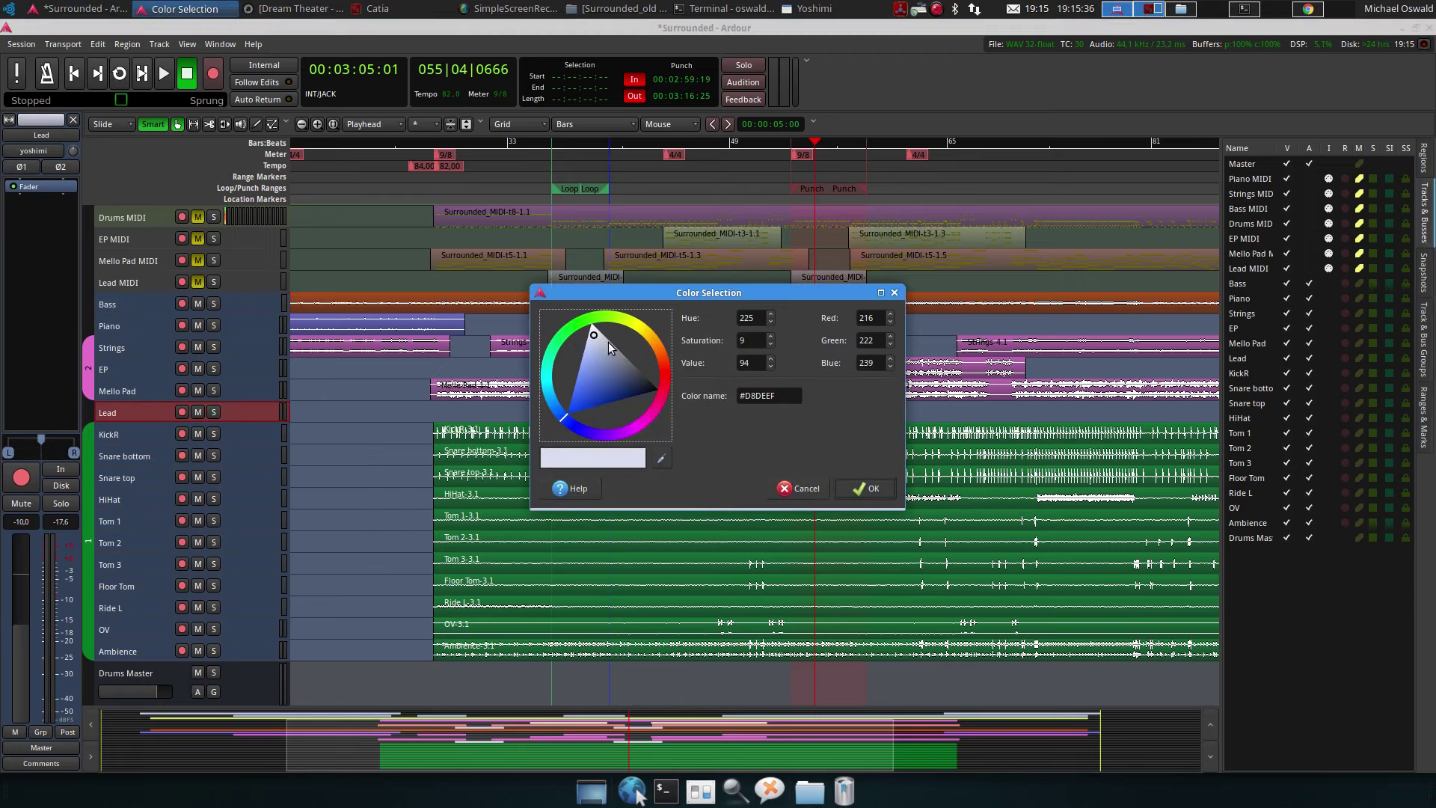
drag(566, 420, 681, 265)
drag(625, 414, 635, 335)
click(866, 488)
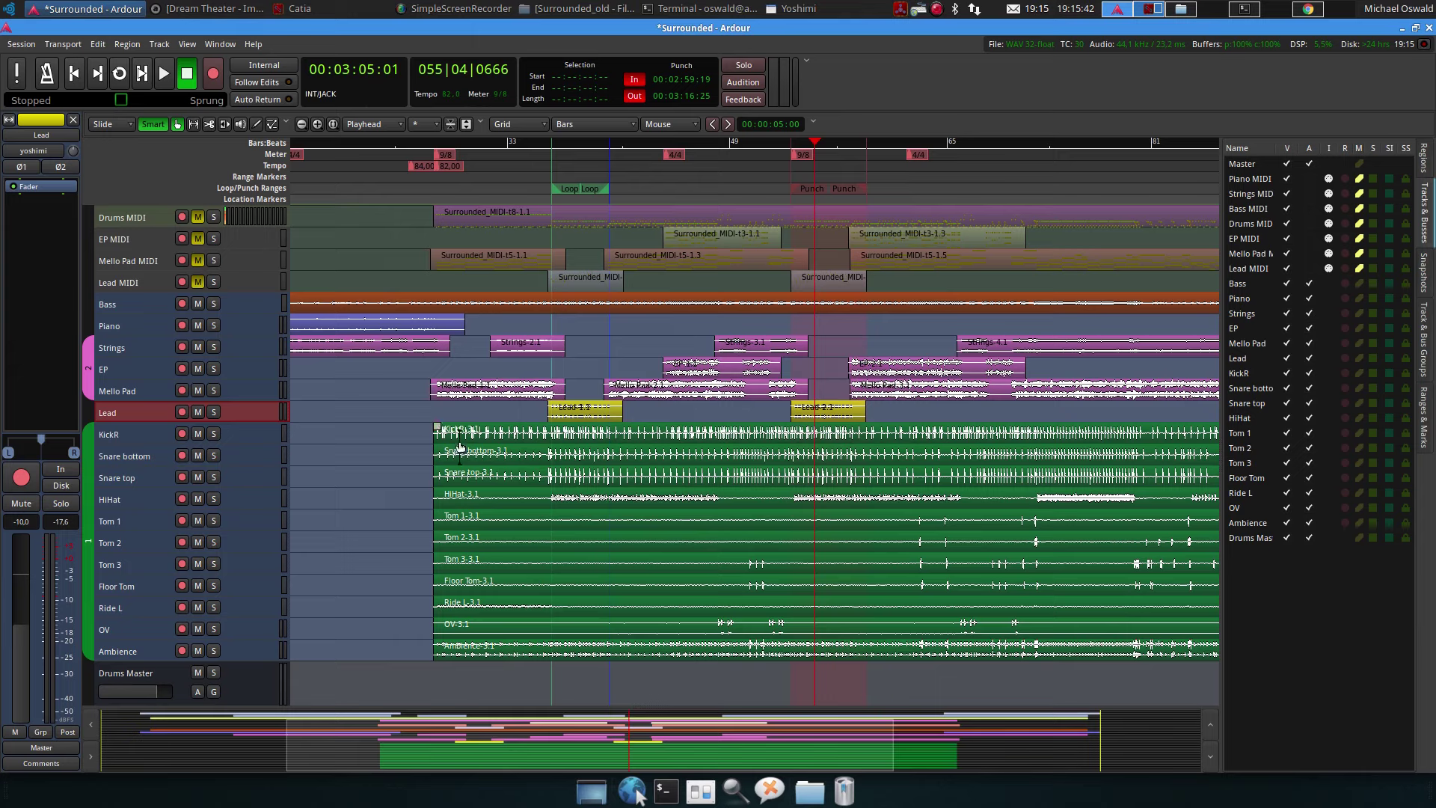
Select the Piano track and look over the colours of all tracks in the editor
click(146, 330)
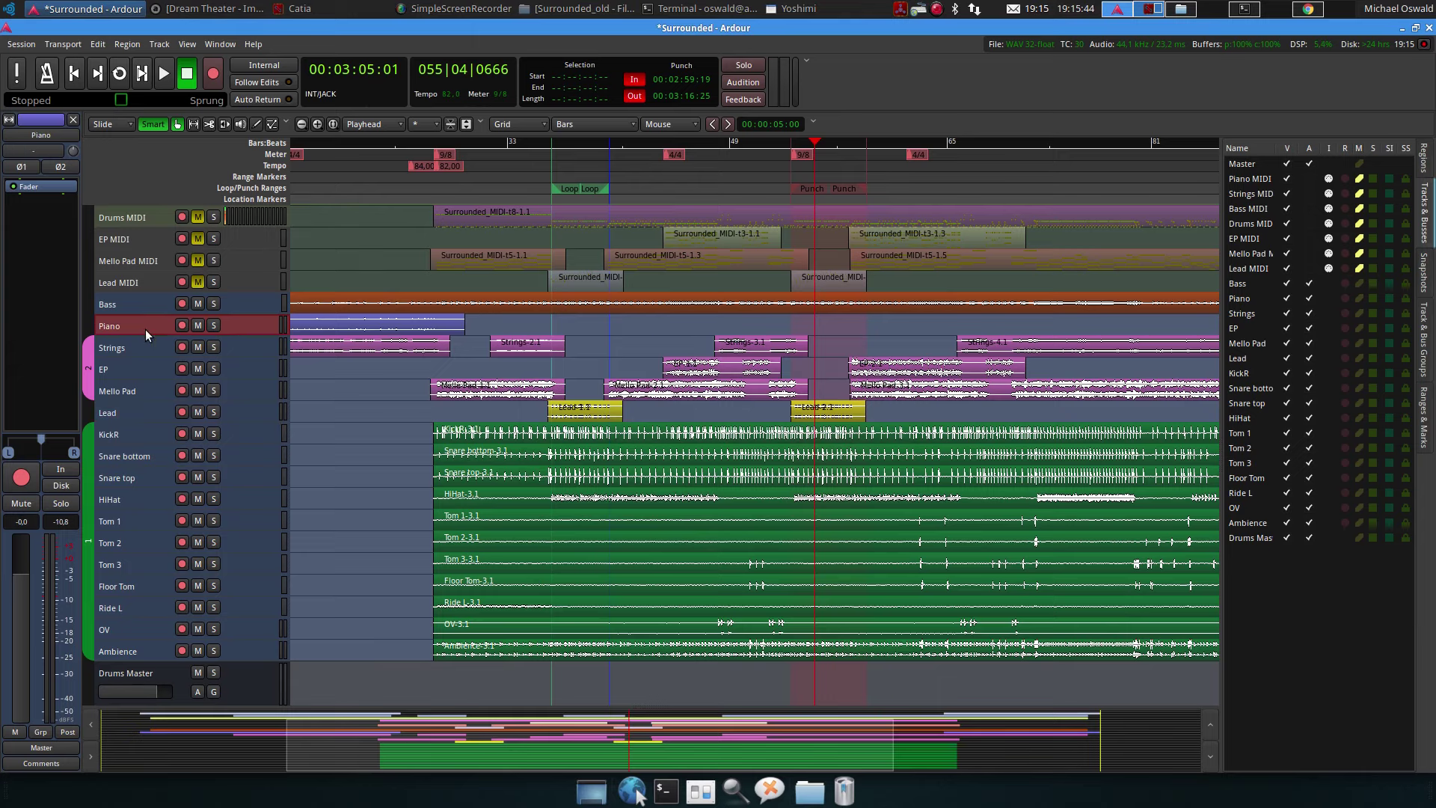
scroll(174, 443, down, 4)
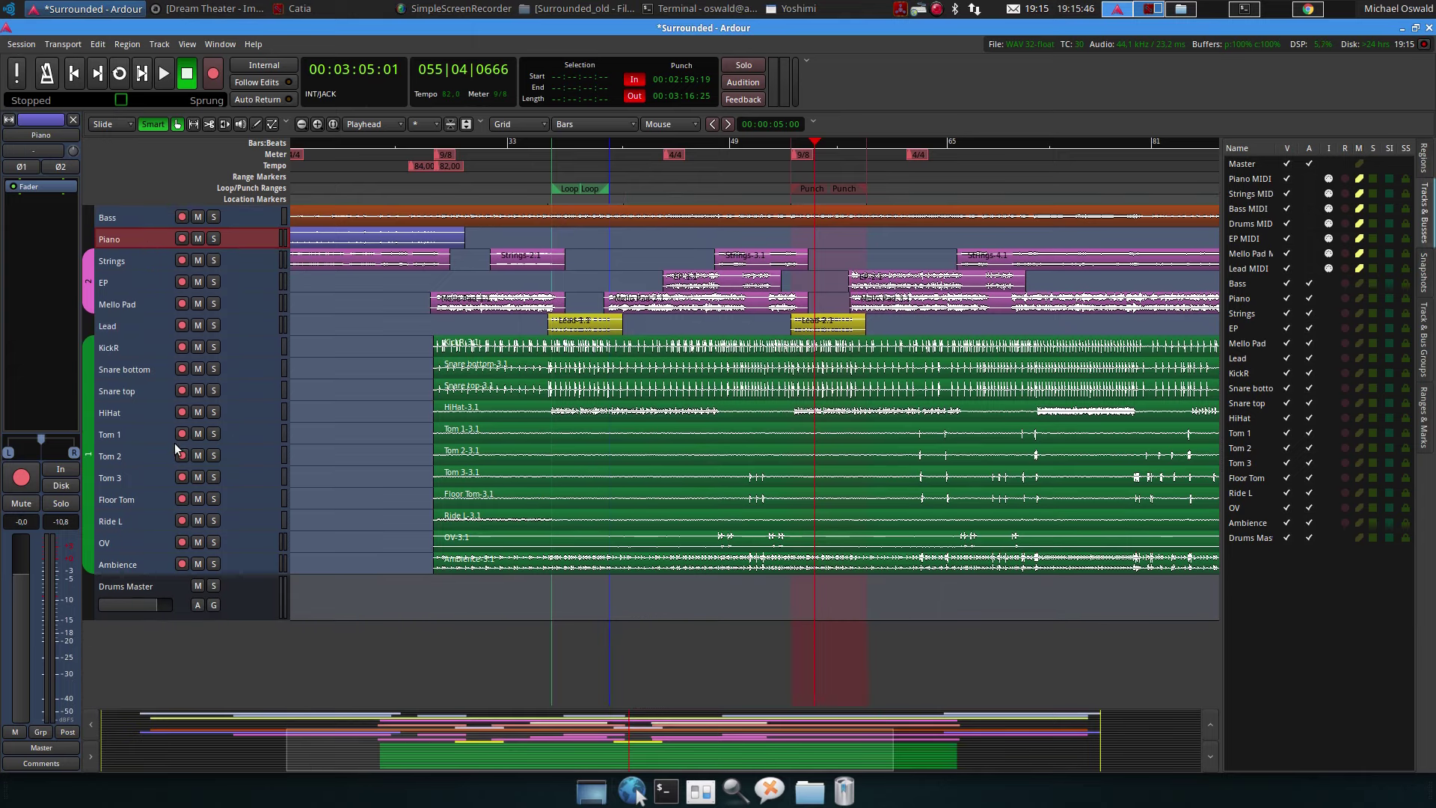
scroll(174, 442, up, 3)
scroll(174, 447, up, 1)
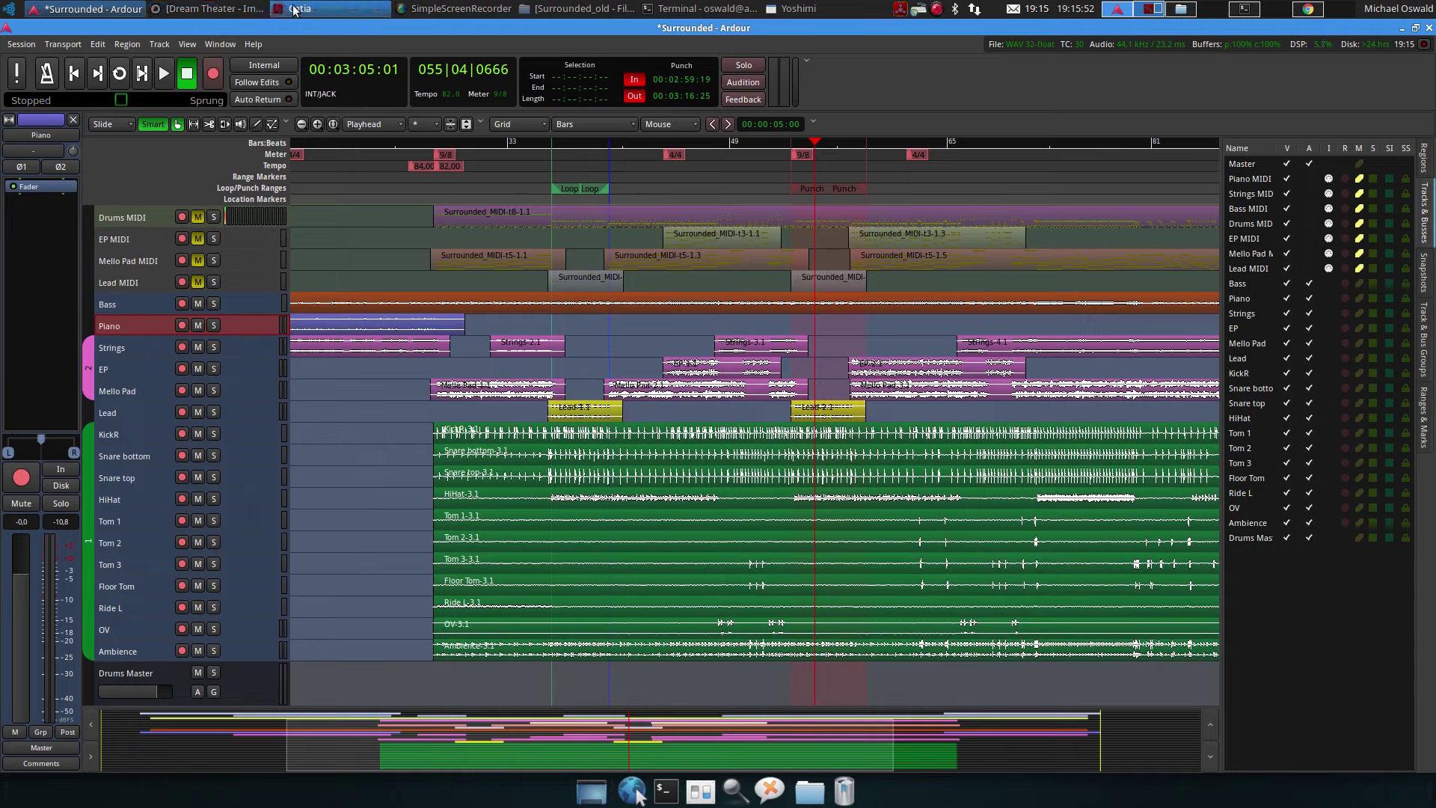
Deactivate track groups 1 and 2 in the mixer and return to the editor
click(235, 43)
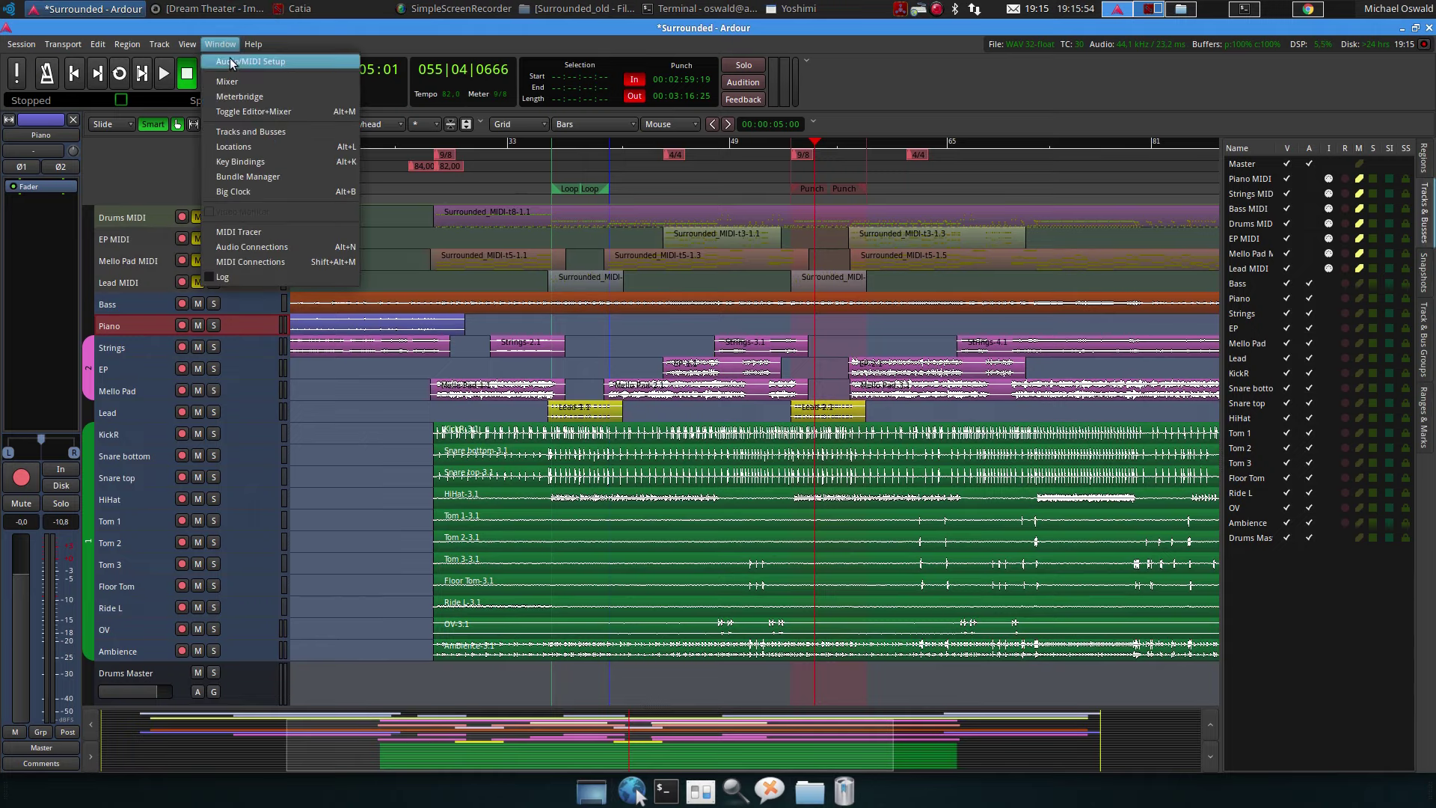
click(317, 81)
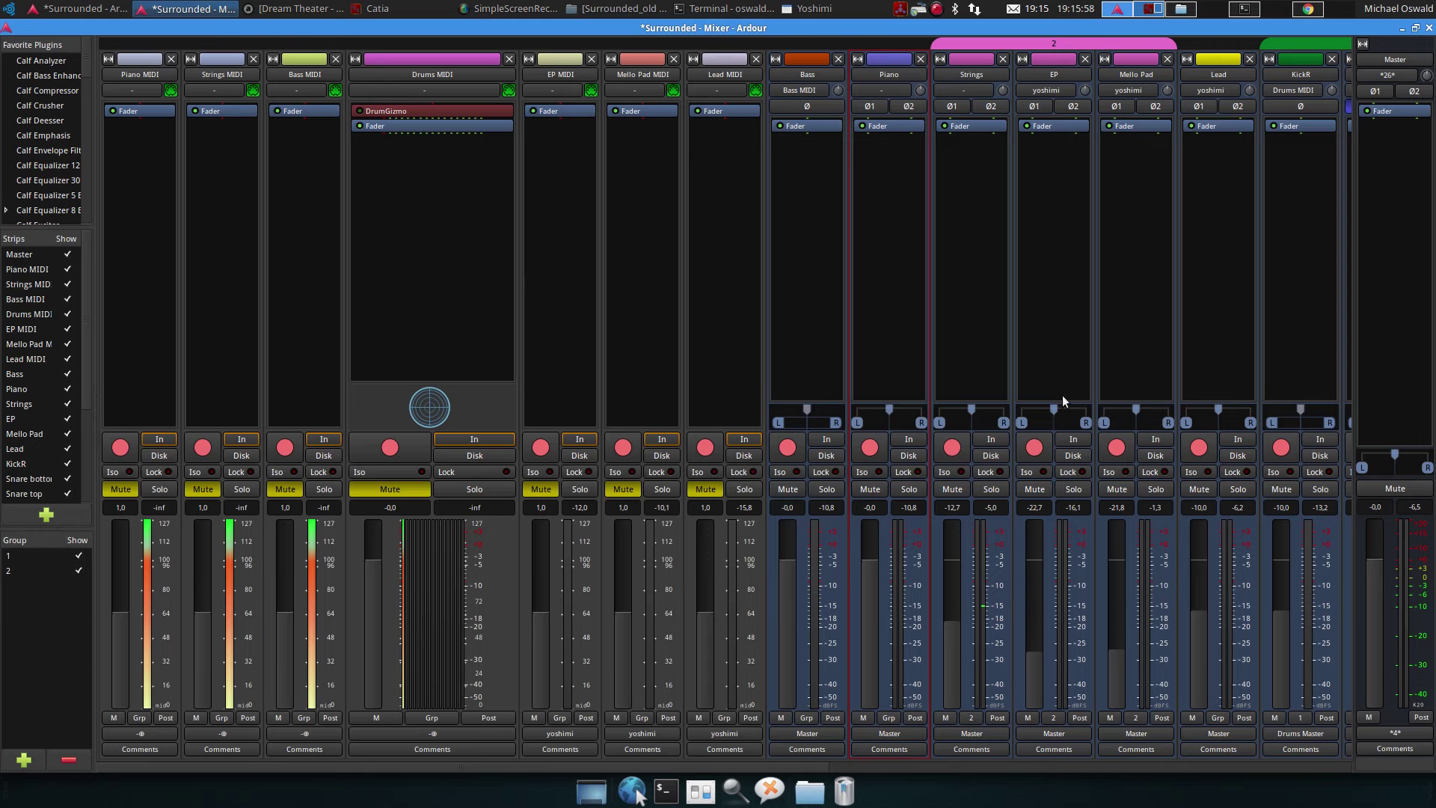
click(1048, 44)
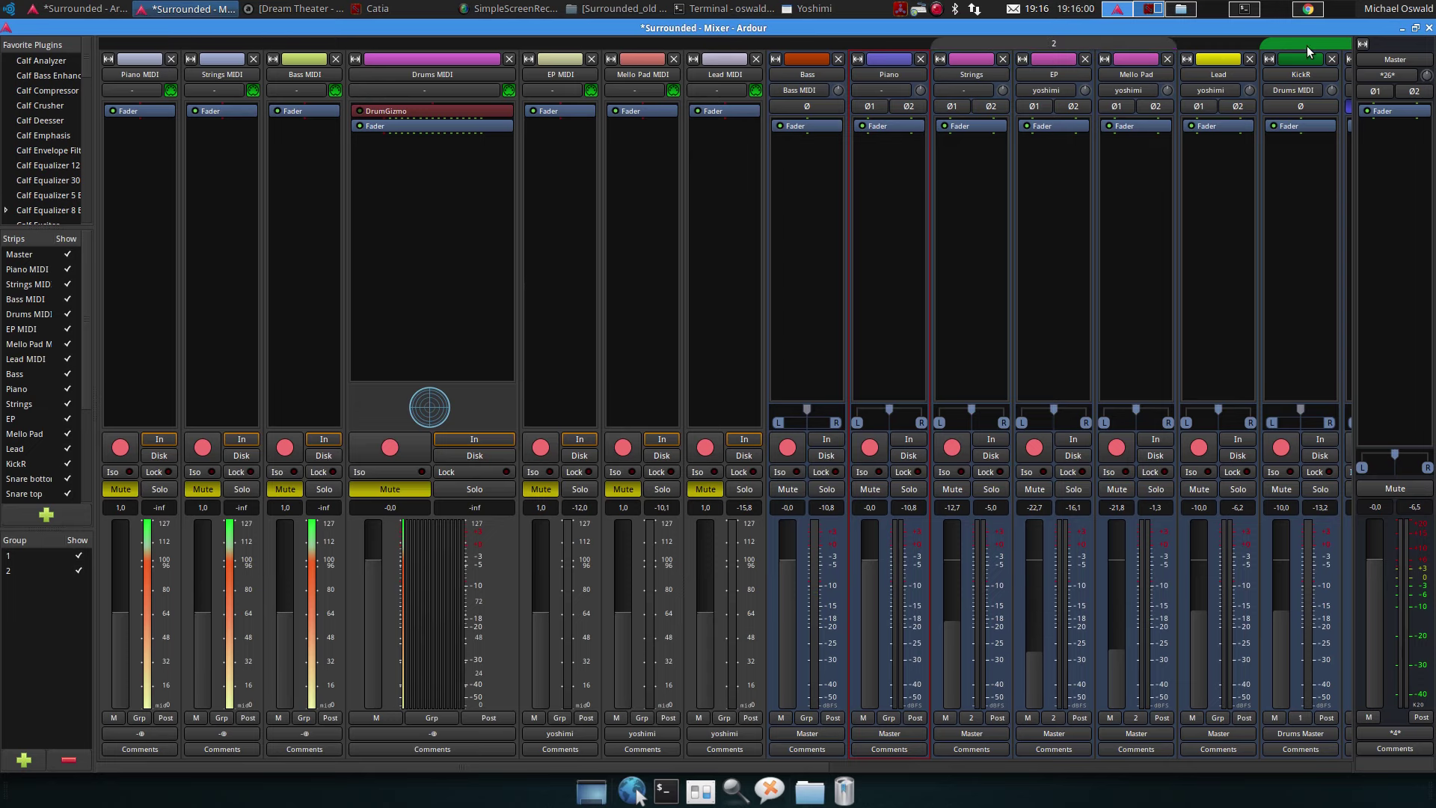
click(1403, 28)
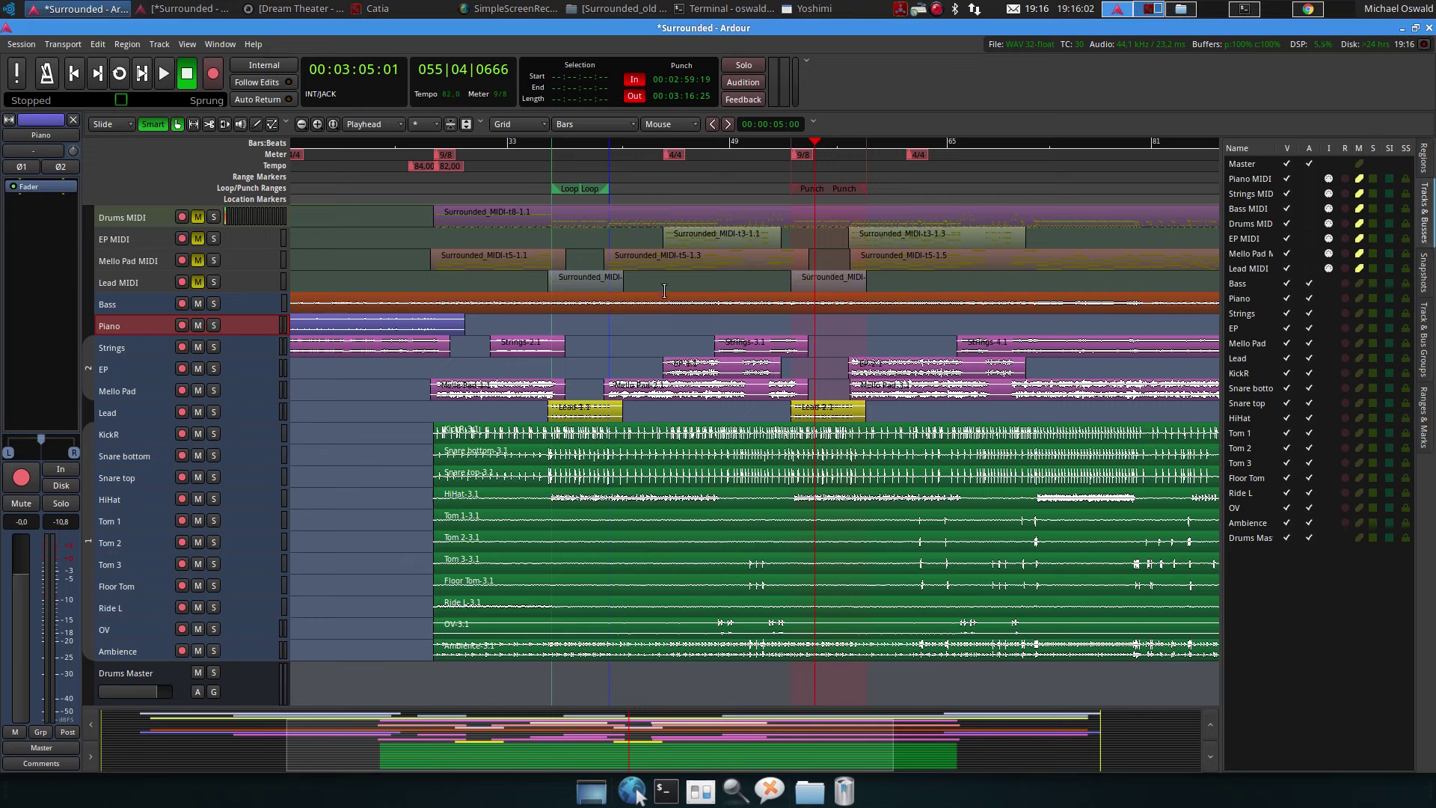
Play the session from shortly before the drum regions begin to listen to the recorded audio tracks
click(773, 142)
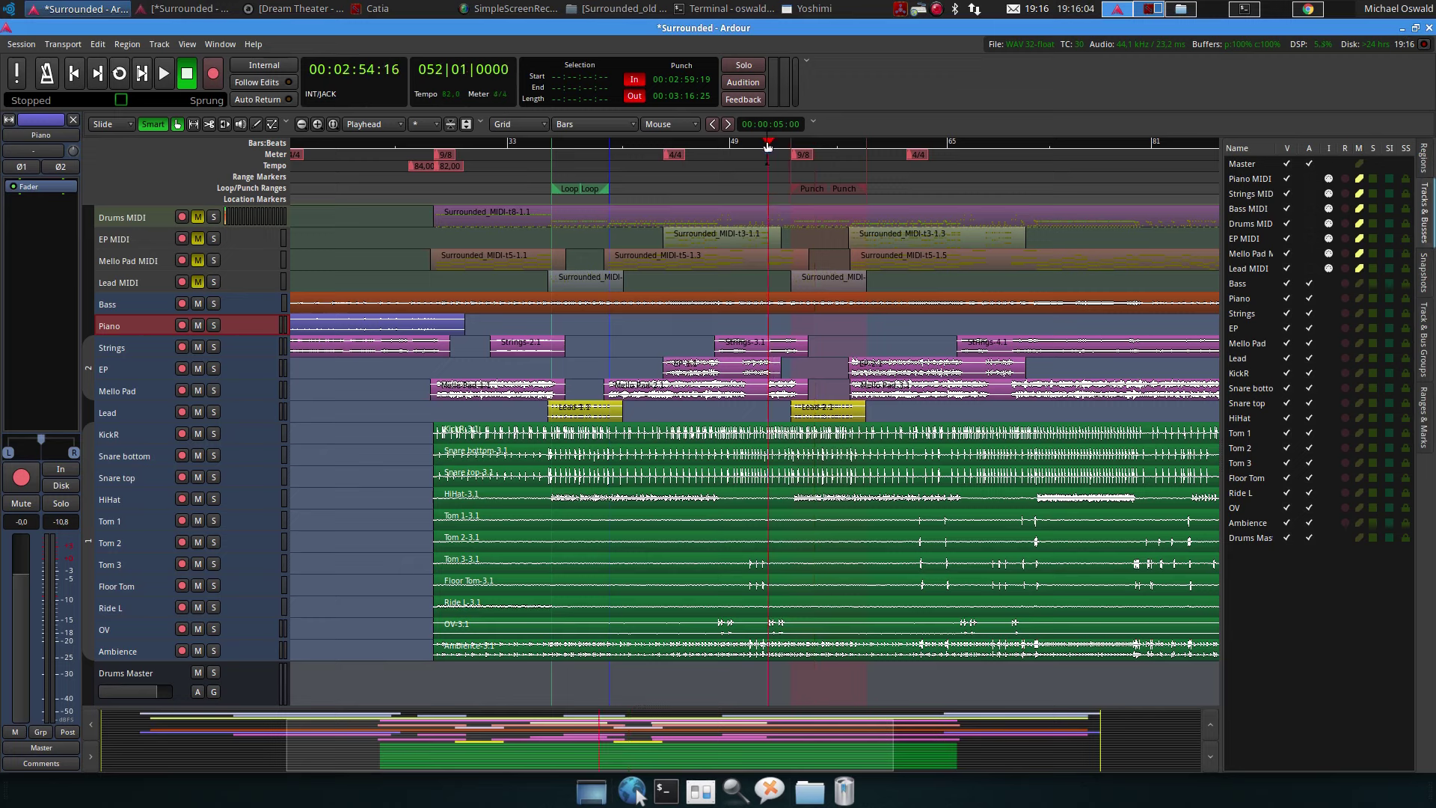
click(396, 142)
key(space)
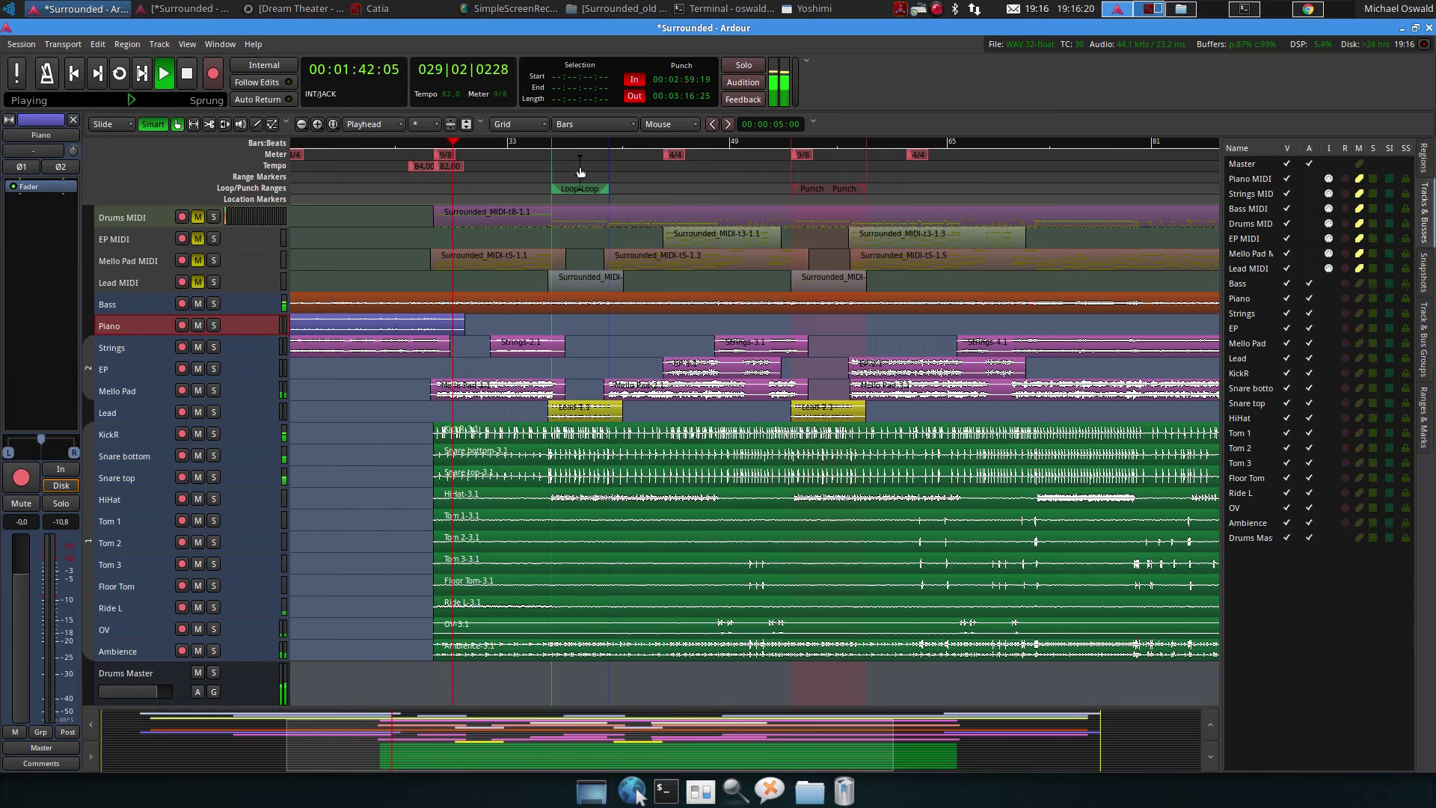
Play the session from about bar 51 and raise the EP track's fader to -18.6 dB
mouse_move(770, 143)
mouse_down()
mouse_move(783, 151)
mouse_move(759, 144)
mouse_up()
click(757, 144)
key(space)
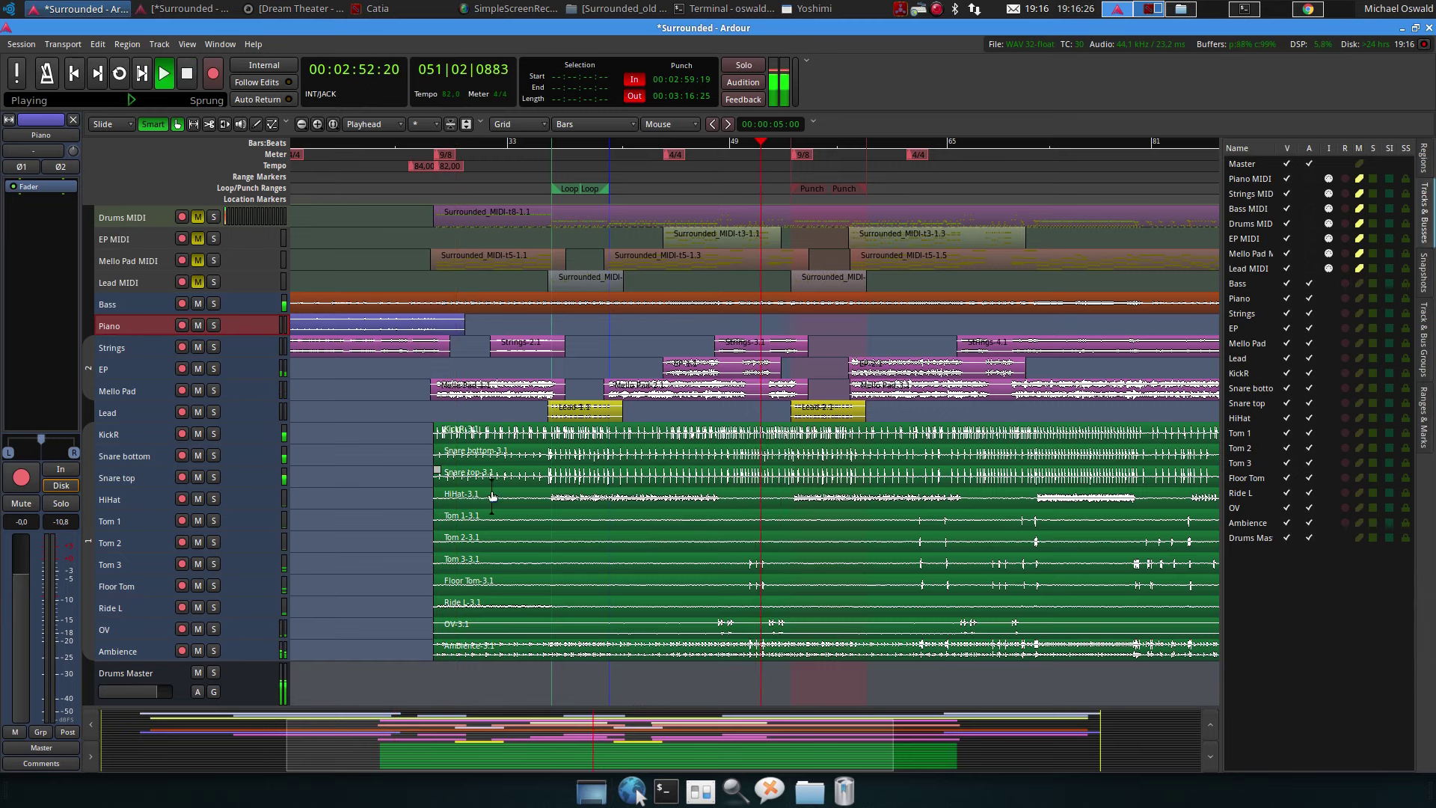
click(119, 368)
drag(22, 693, 21, 679)
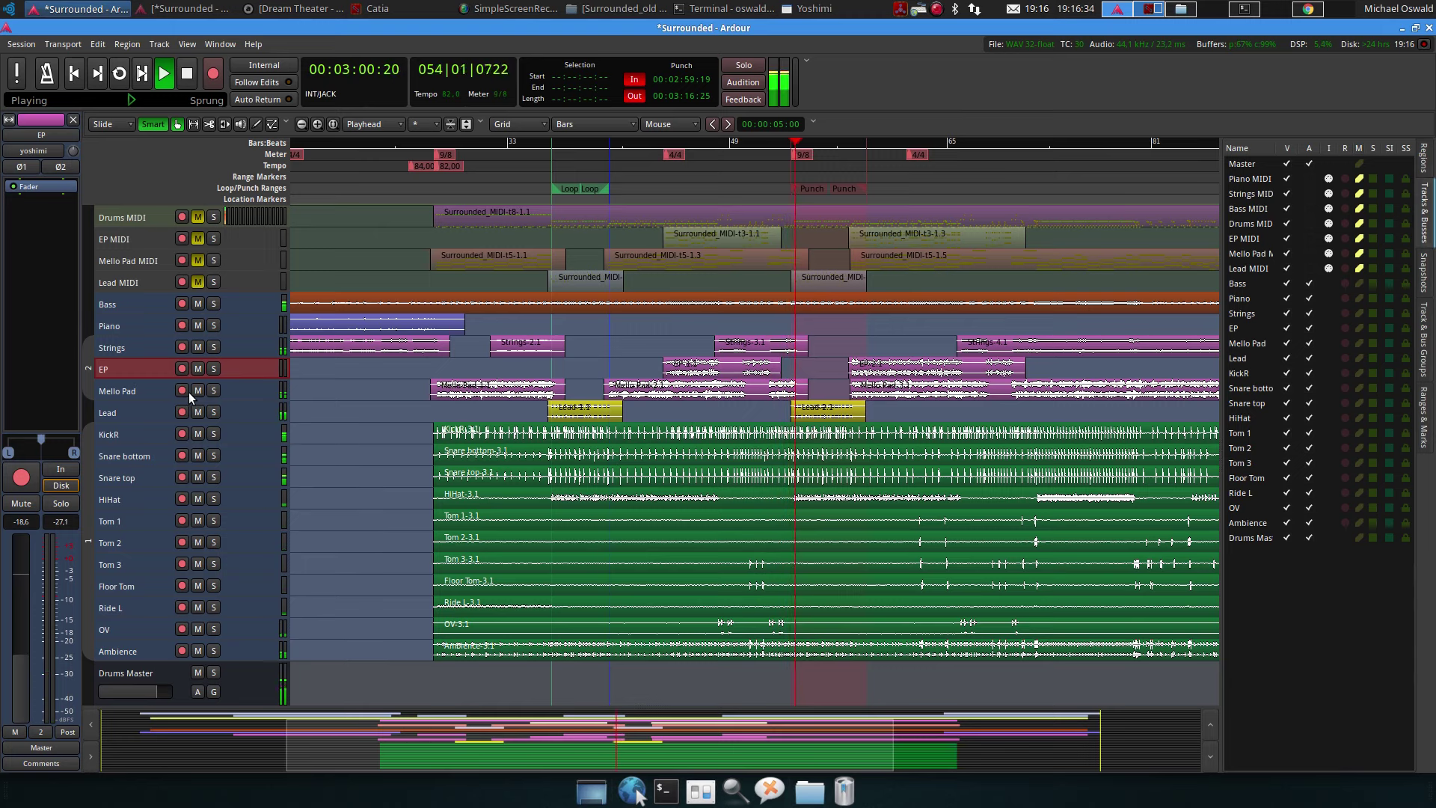
Select the Lead track to check its level during playback, stop the transport and save the session
click(146, 408)
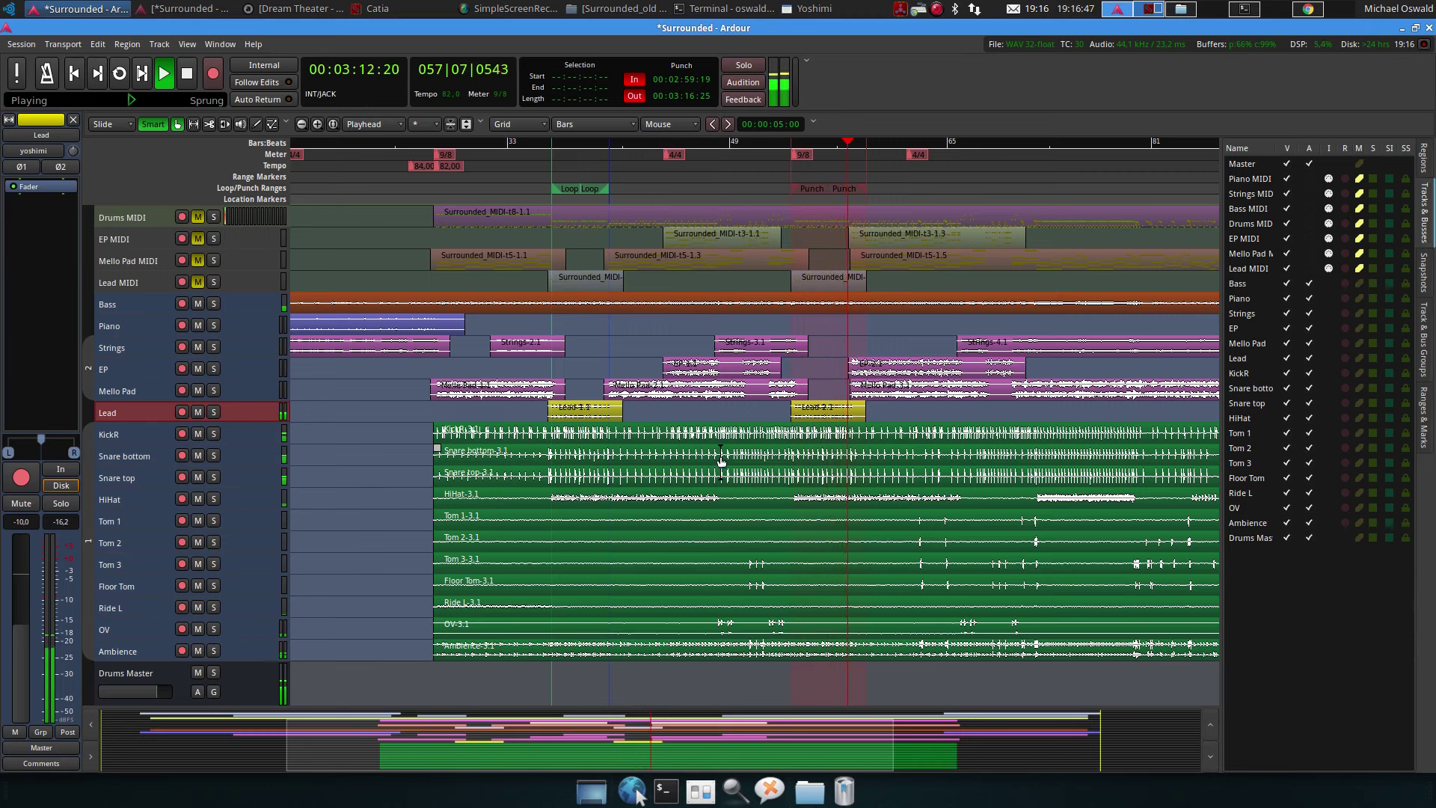
key(space)
key(ctrl+s)
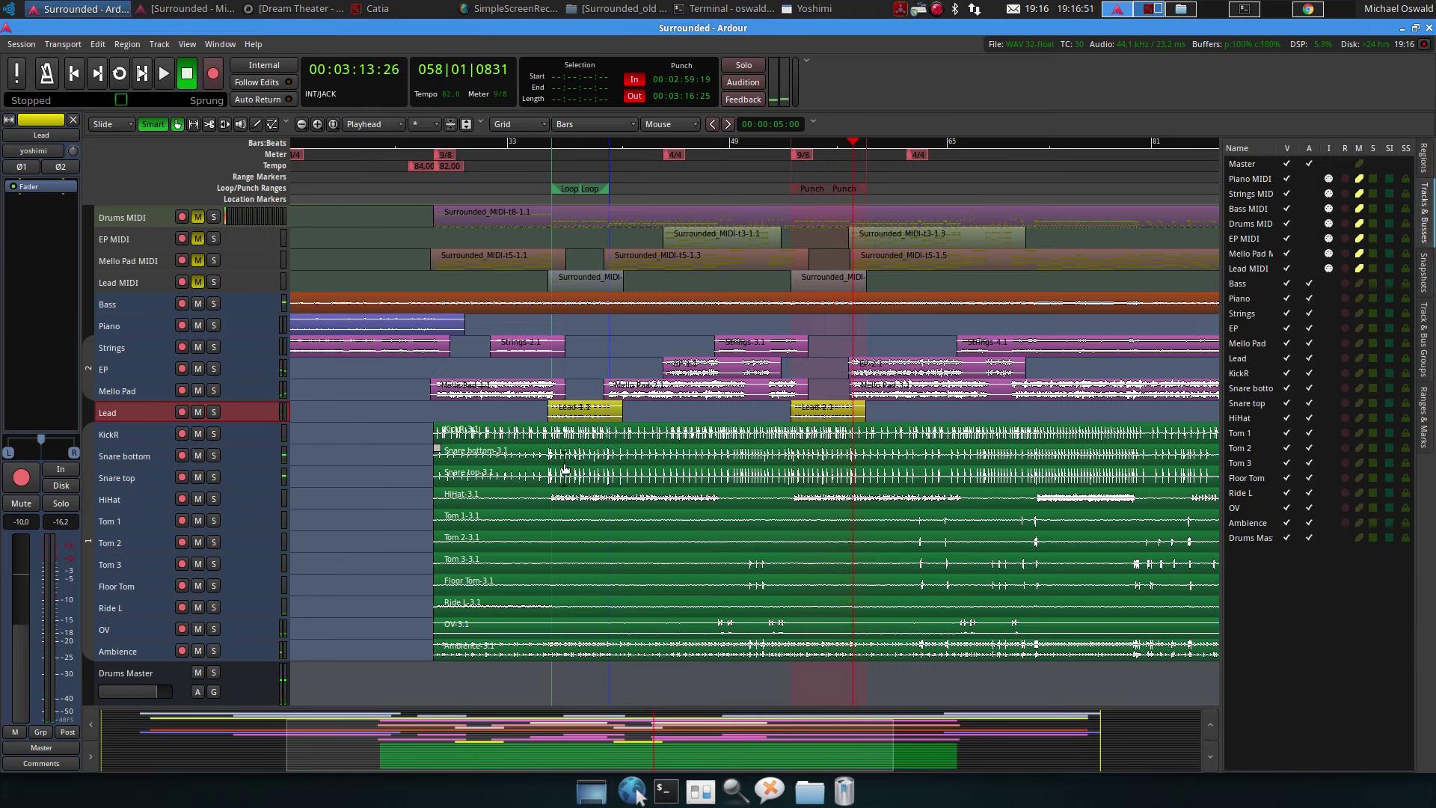